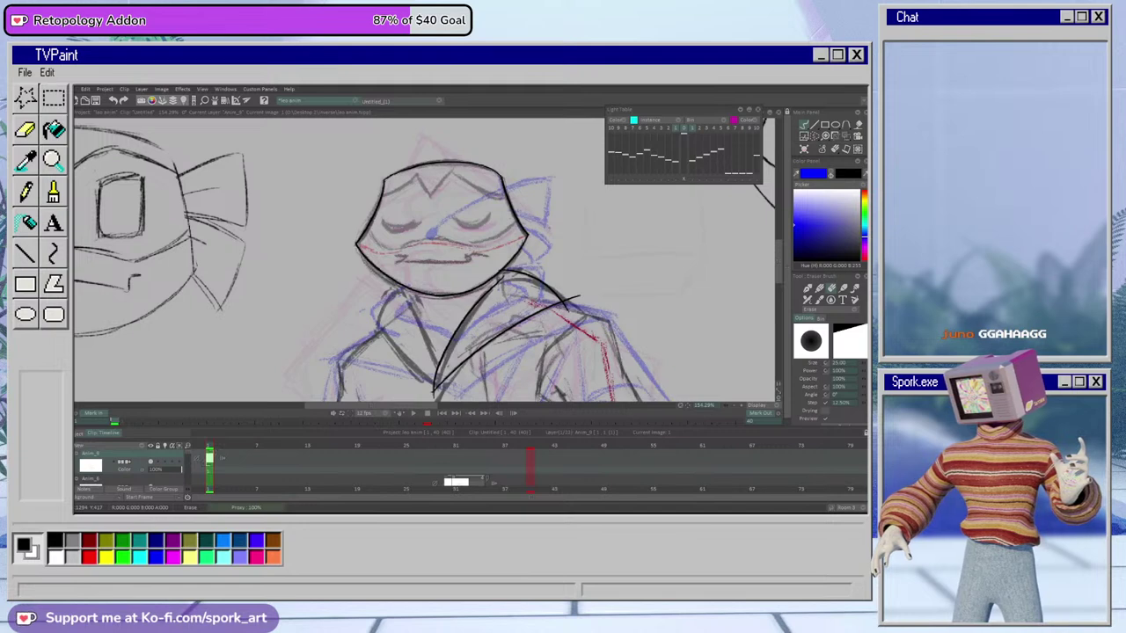
# Choose the microphone device in the avatar overlay's audio settings
pyautogui.moveTo(732, 581)
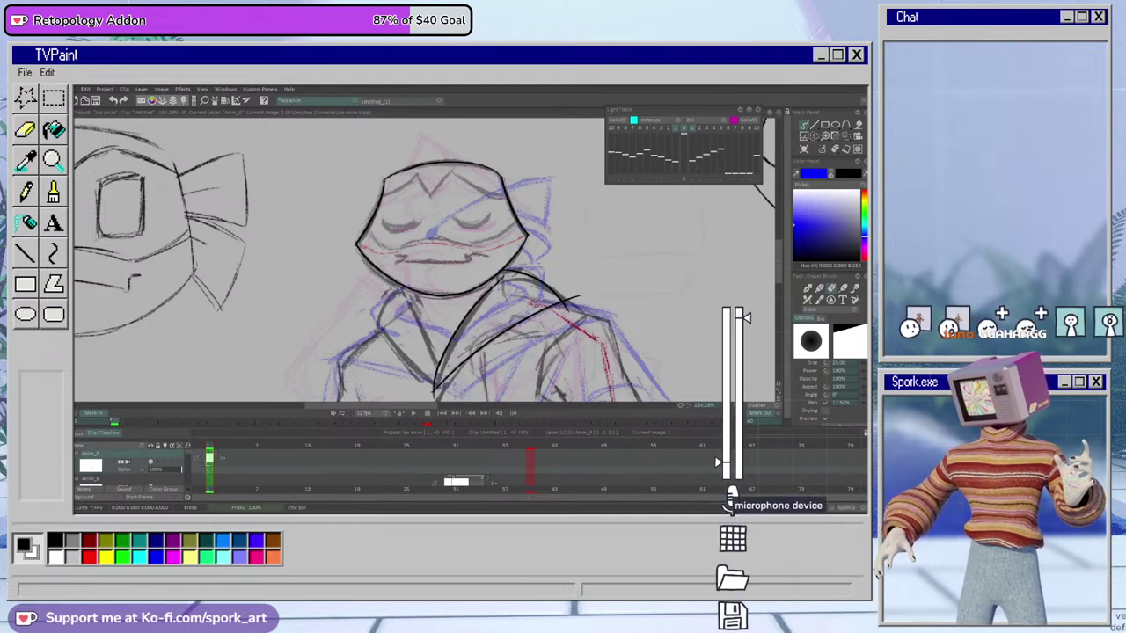
pyautogui.click(732, 498)
pyautogui.click(818, 506)
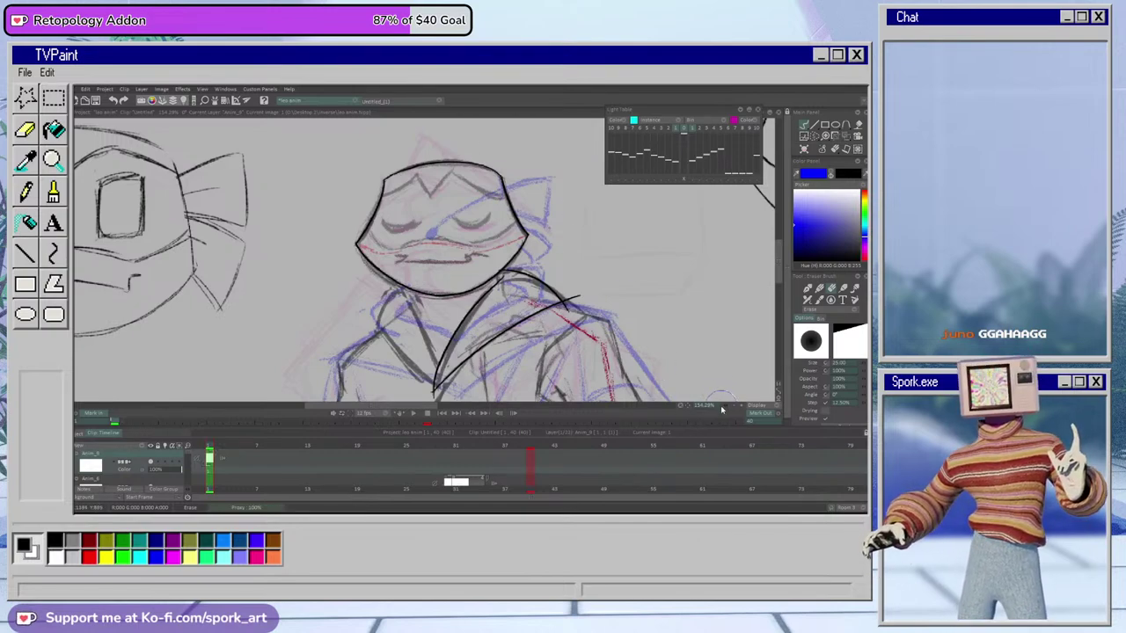
# Save the animation project with the whole sketch sheet in view
pyautogui.scroll(-5, 726, 408)
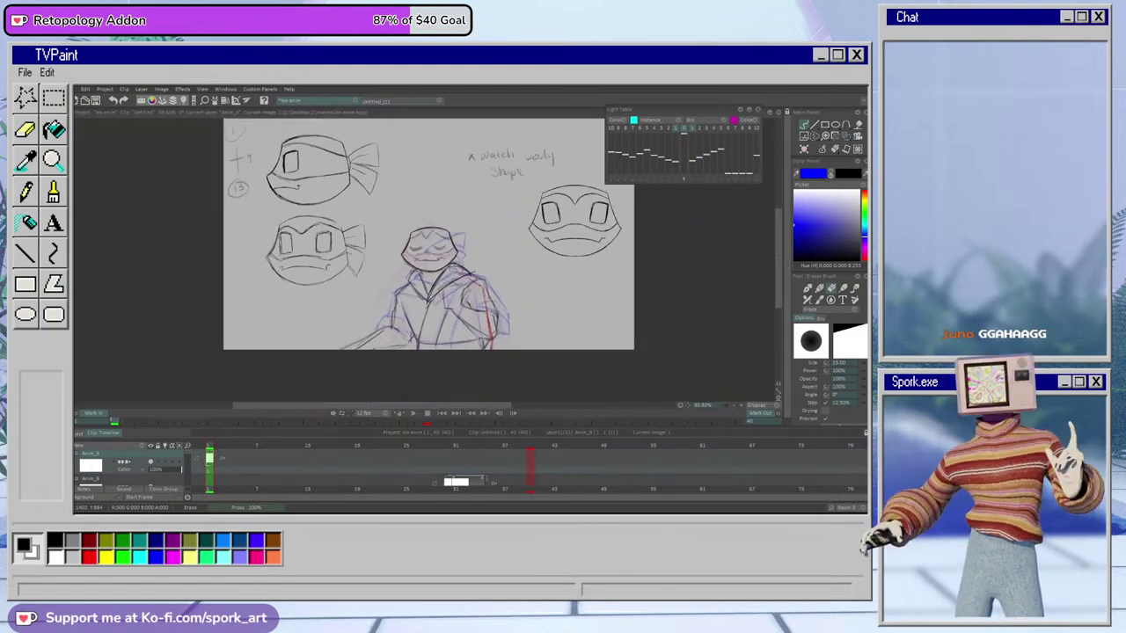
pyautogui.moveTo(779, 297); pyautogui.dragTo(782, 282)
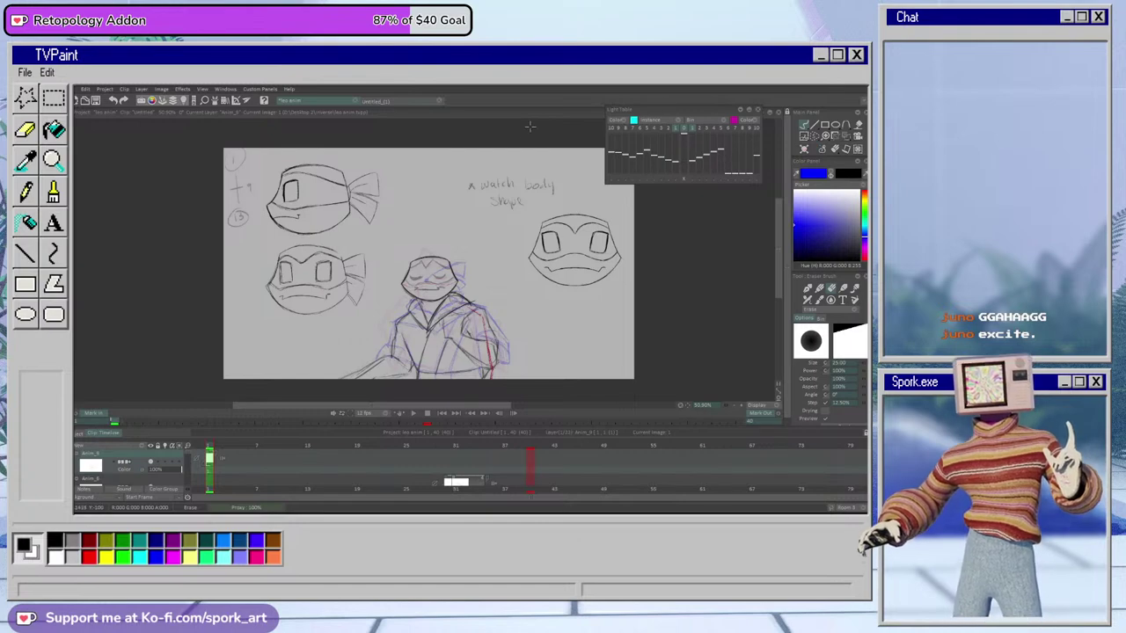
pyautogui.hotkey('ctrl', 's')
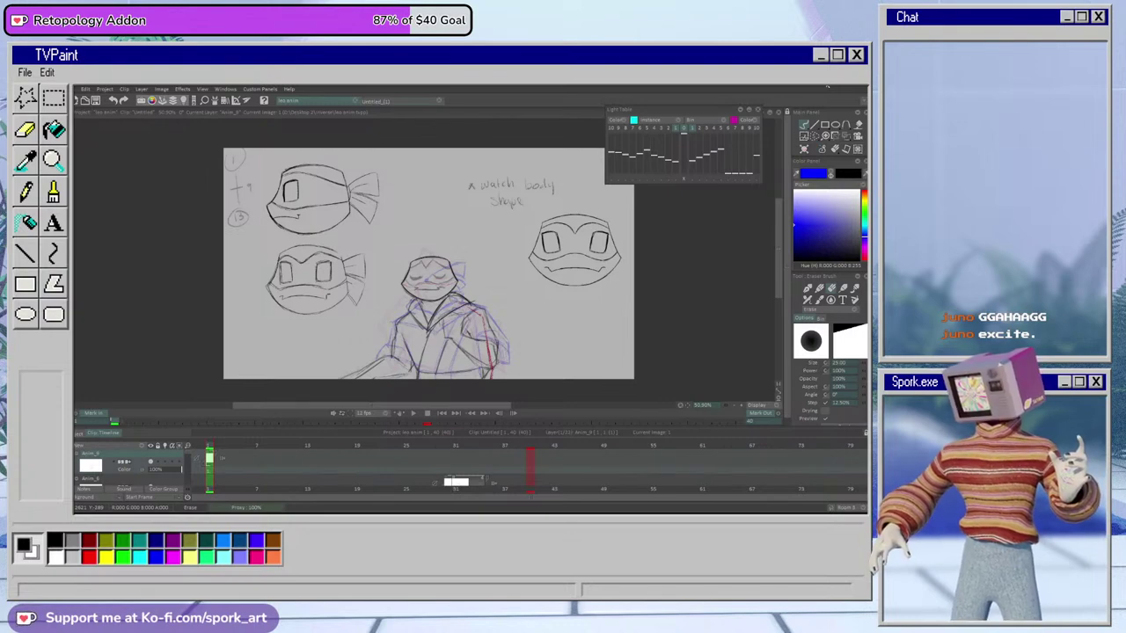
# Set the eraser size to 17.5 and erase the black inked hood and collar lines beside the seated turtle's neck
pyautogui.press('b')
pyautogui.moveTo(726, 405); pyautogui.dragTo(752, 415)
pyautogui.press('-')
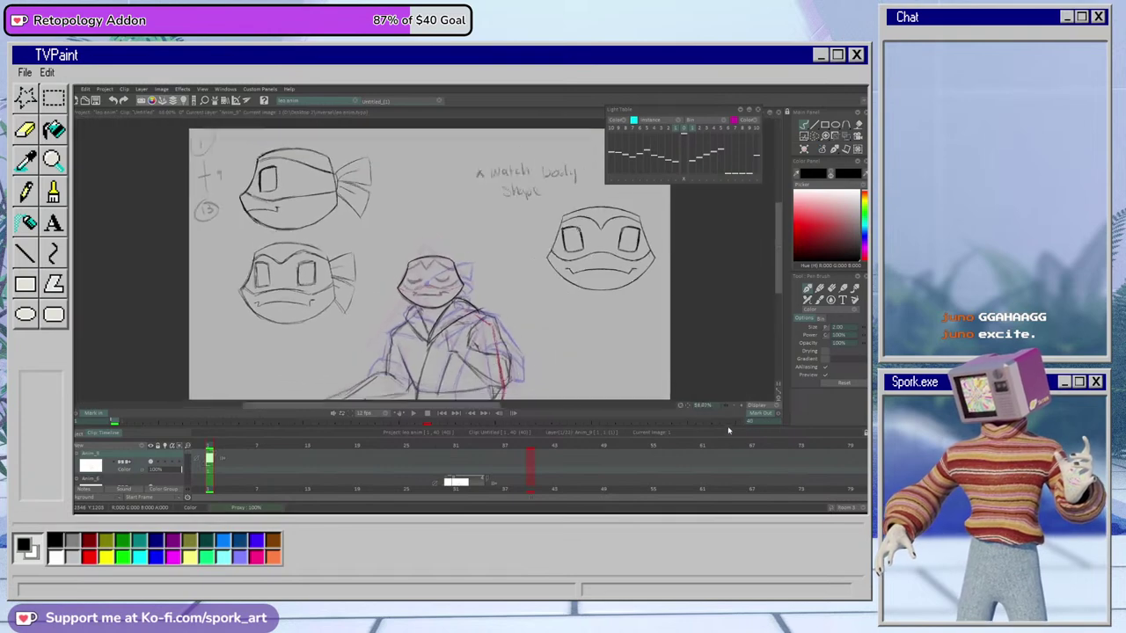
pyautogui.press('+')
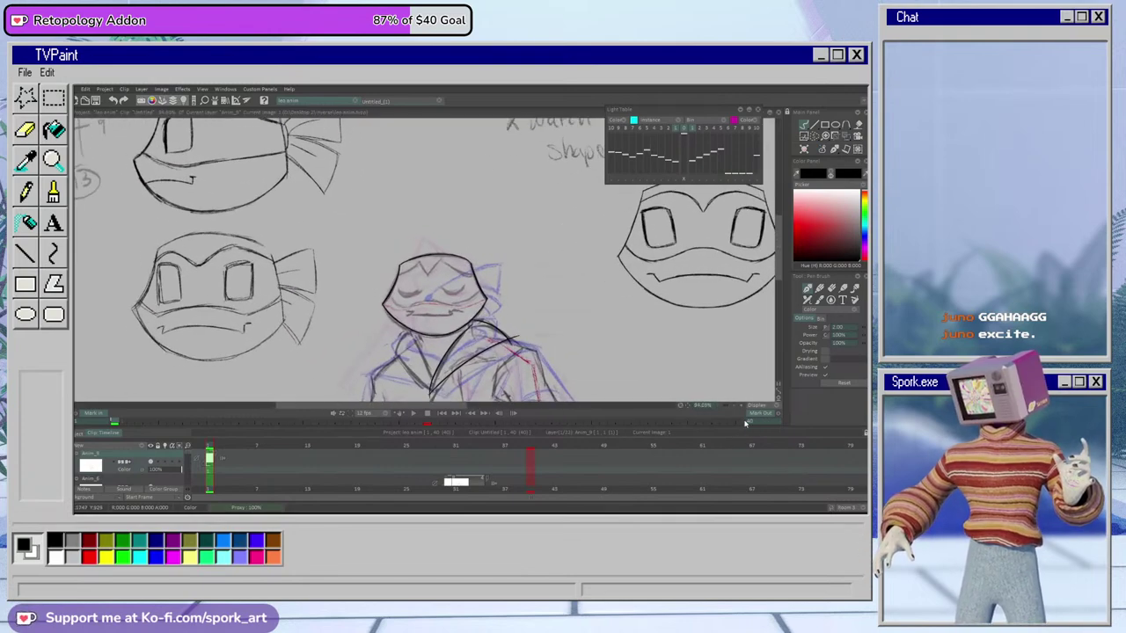
pyautogui.moveTo(444, 406); pyautogui.dragTo(450, 406)
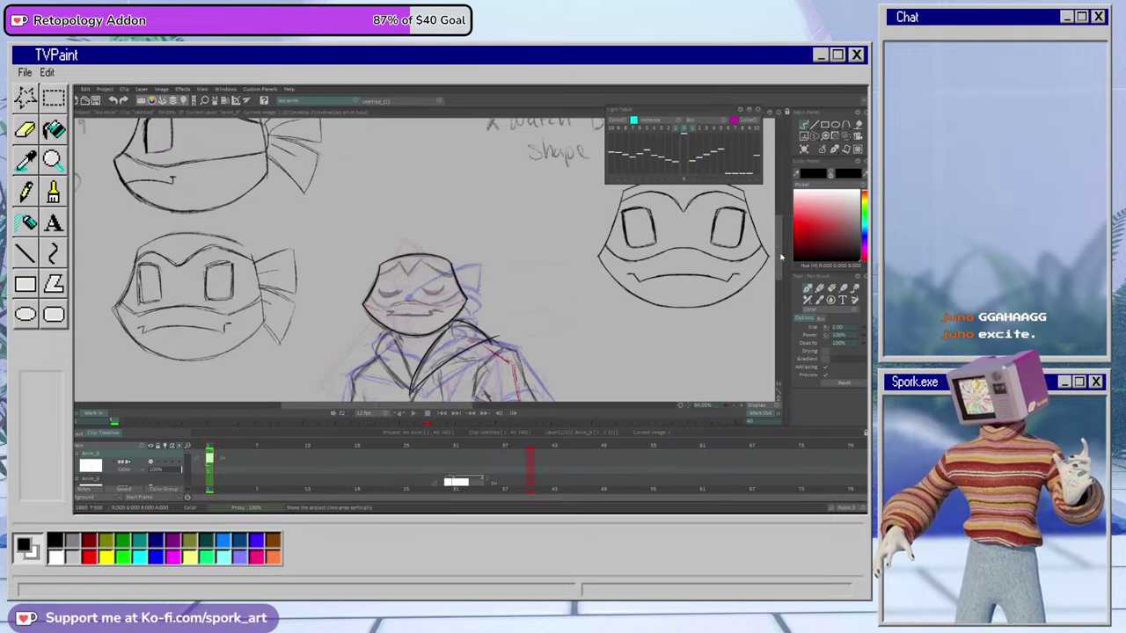
pyautogui.moveTo(779, 255); pyautogui.dragTo(779, 270)
pyautogui.press('e')
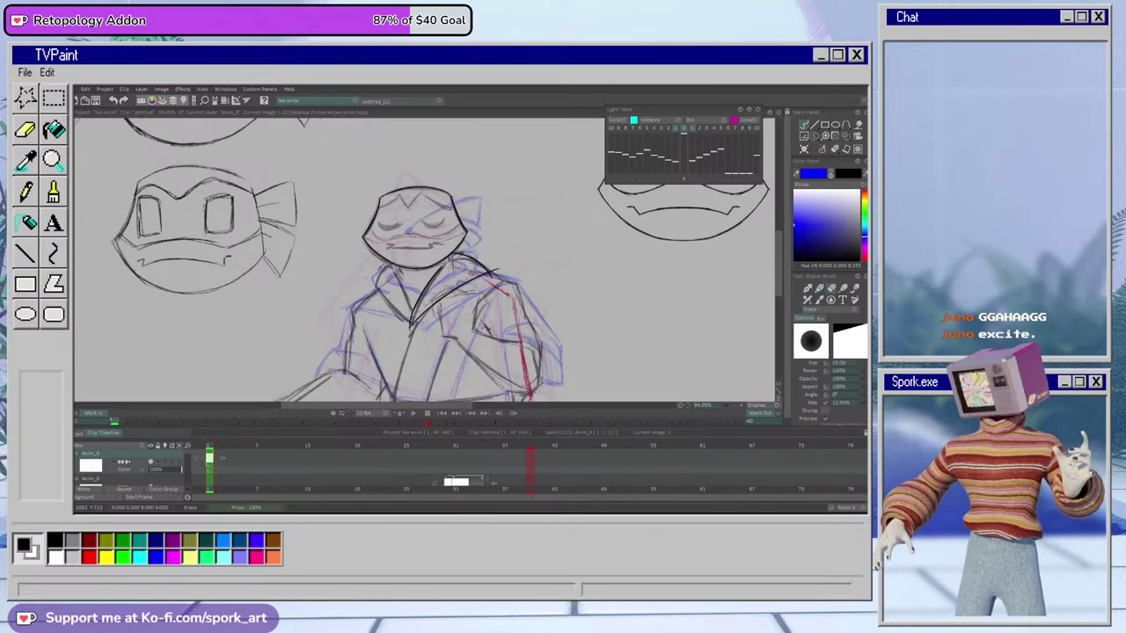
pyautogui.hotkey('ctrl', 'e')
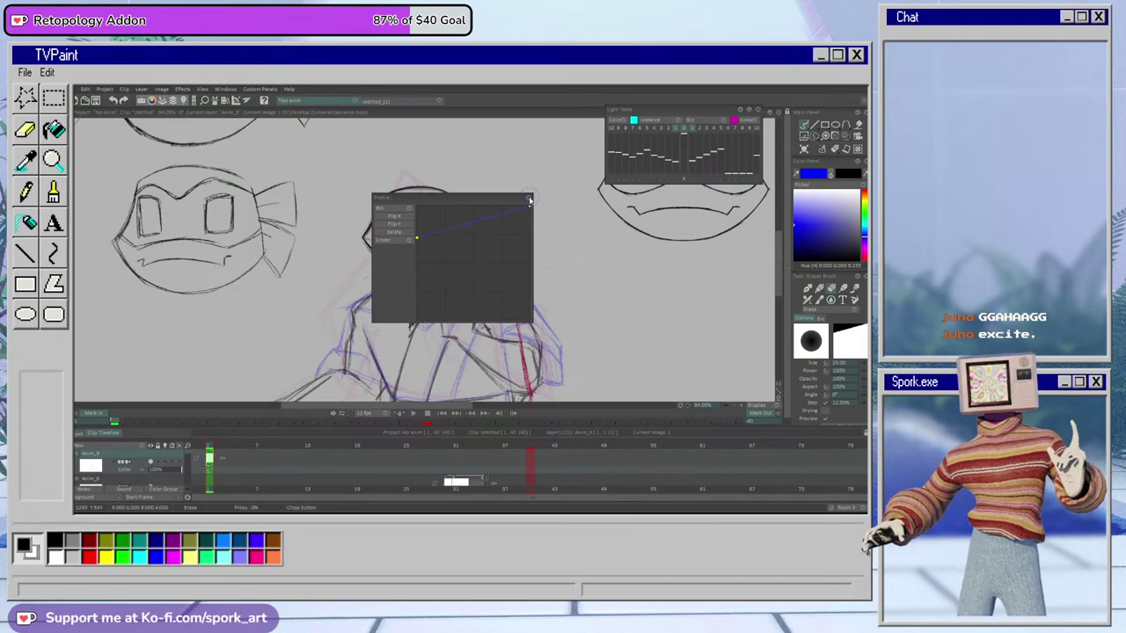
pyautogui.click(531, 194)
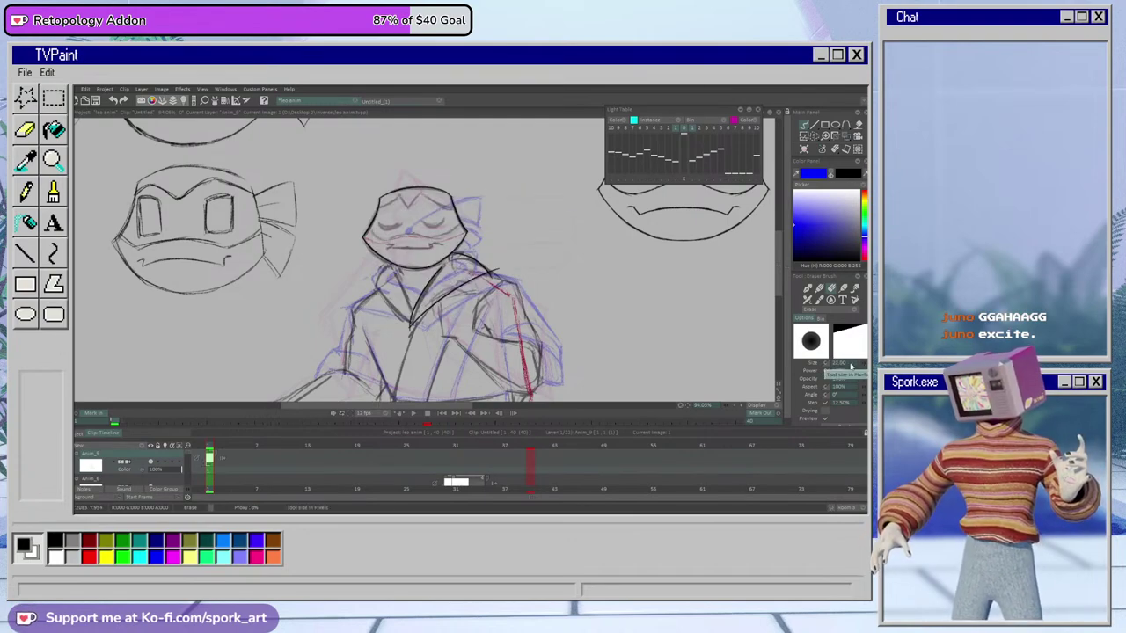
pyautogui.moveTo(849, 363); pyautogui.dragTo(842, 363)
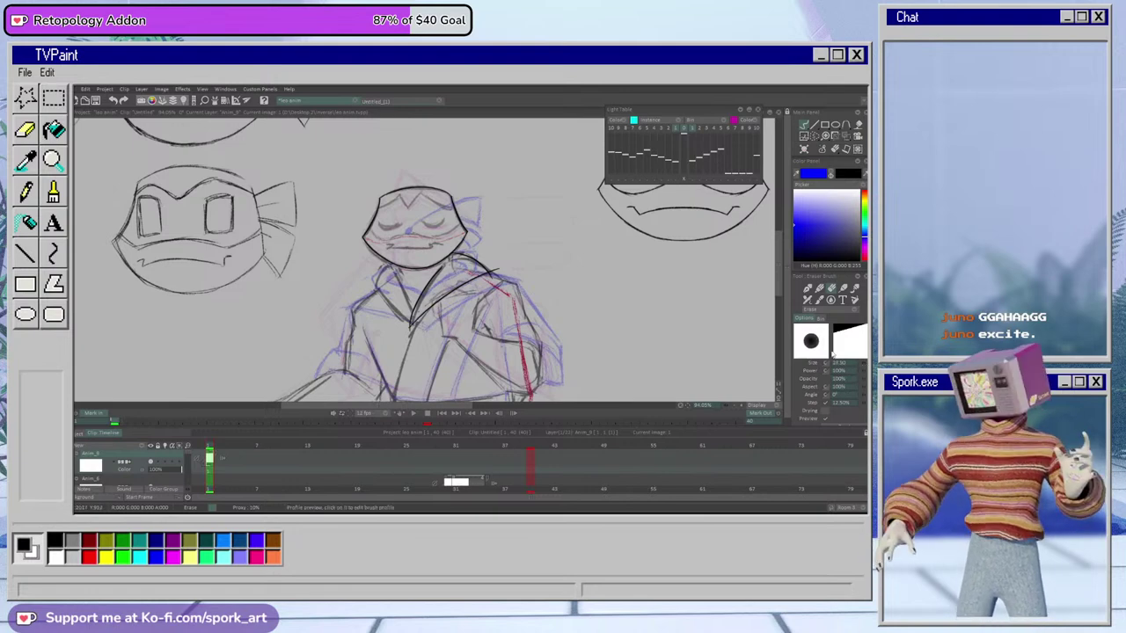
pyautogui.moveTo(439, 277)
pyautogui.mouseDown()
pyautogui.moveTo(410, 322)
pyautogui.moveTo(443, 348)
pyautogui.moveTo(500, 272)
pyautogui.mouseUp()
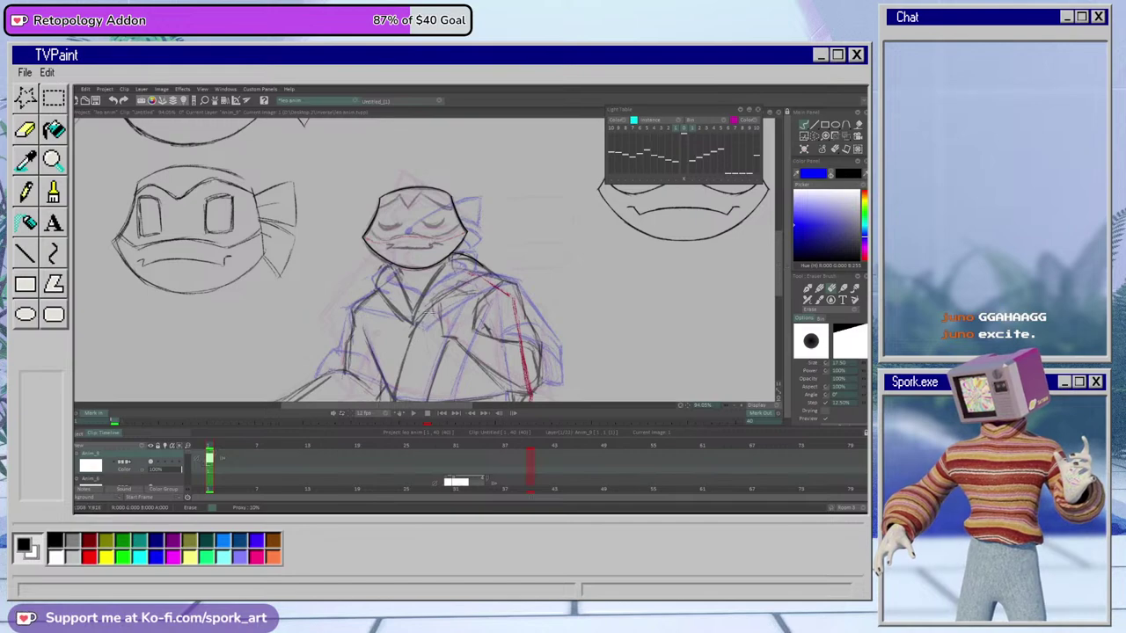
# Ink the left outer curve of the hood with the black pen, from under the chin down to the shoulder
pyautogui.click(807, 288)
pyautogui.moveTo(726, 408); pyautogui.dragTo(707, 437)
pyautogui.scroll(1, 706, 433)
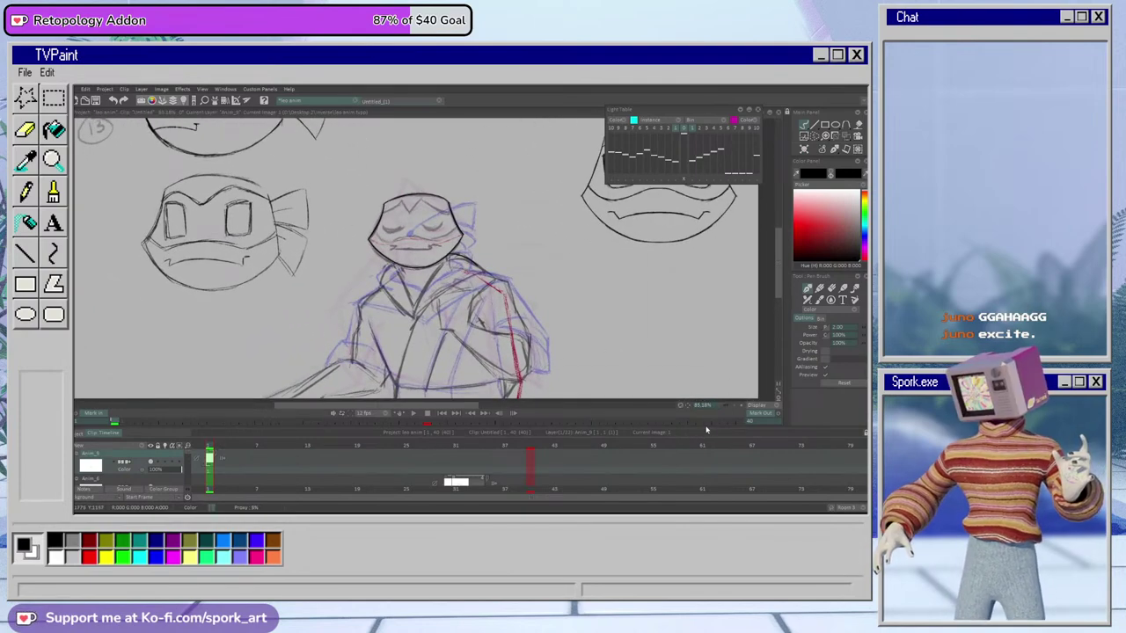
pyautogui.scroll(2, 725, 407)
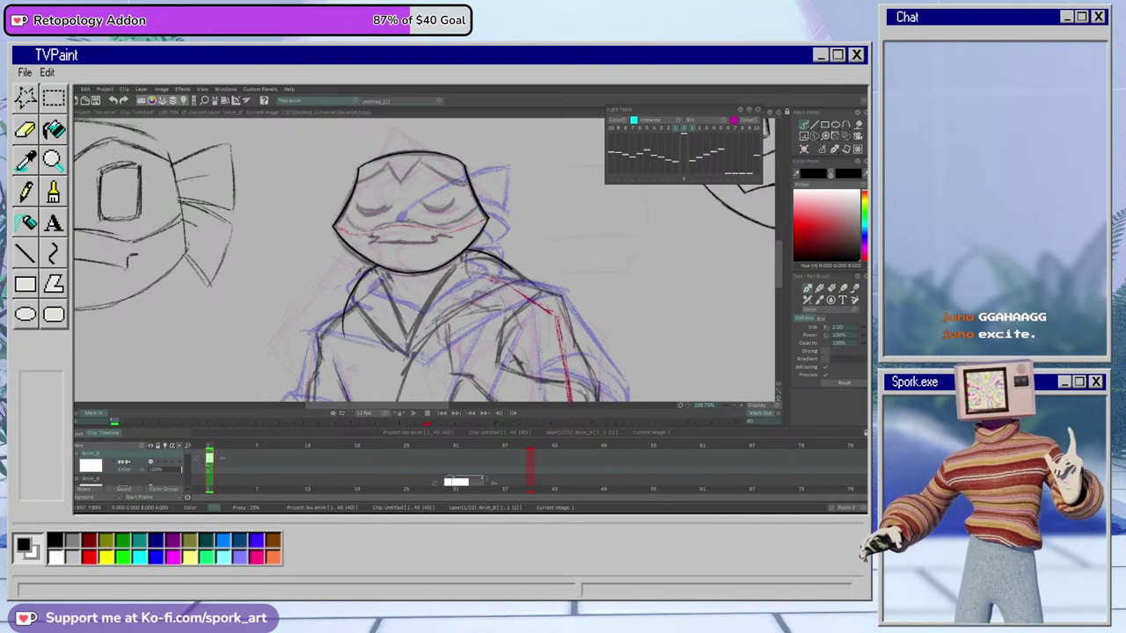
pyautogui.moveTo(357, 292); pyautogui.dragTo(350, 349)
# Ink the left collar's diagonal edge down to the chest, redrawing it until it fits, and erase the overshooting line ends
pyautogui.moveTo(335, 269); pyautogui.dragTo(431, 364)
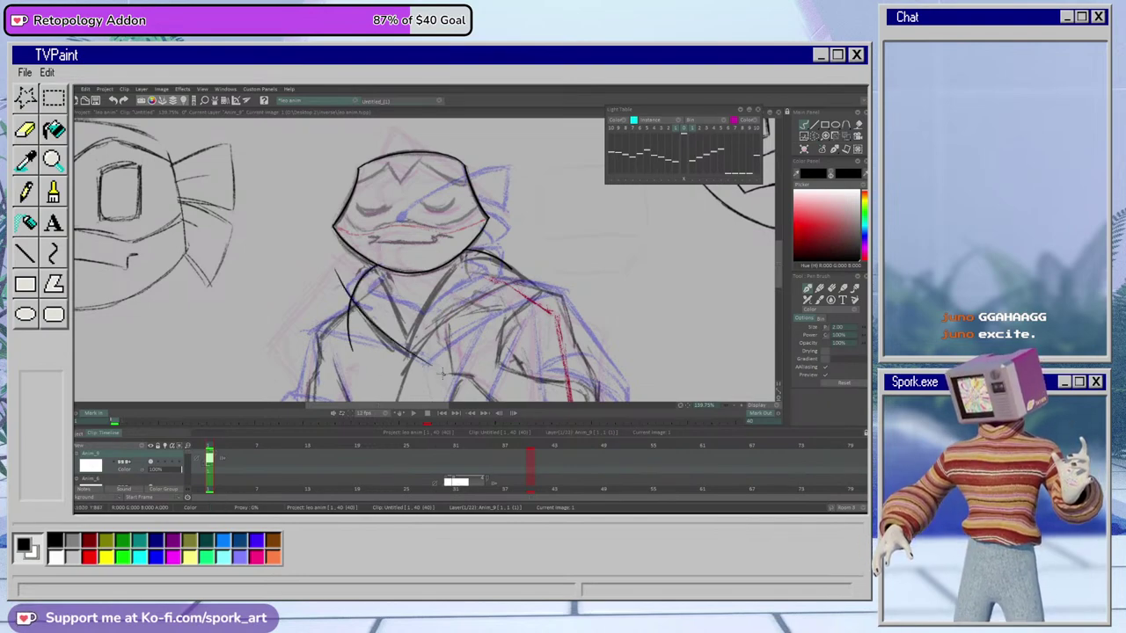
pyautogui.hotkey('ctrl', 'z')
pyautogui.moveTo(336, 269)
pyautogui.mouseDown()
pyautogui.moveTo(352, 322)
pyautogui.moveTo(427, 378)
pyautogui.mouseUp()
pyautogui.hotkey('ctrl', 'z')
pyautogui.moveTo(338, 273); pyautogui.dragTo(431, 368)
pyautogui.hotkey('ctrl', 'z')
pyautogui.moveTo(338, 273); pyautogui.dragTo(435, 380)
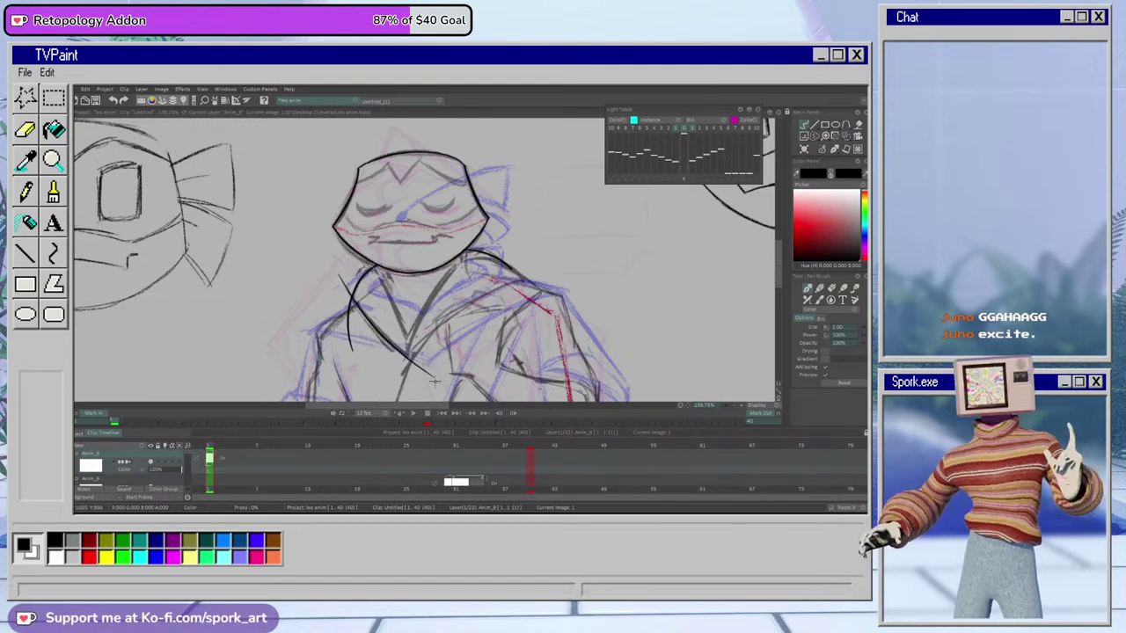
pyautogui.press('e')
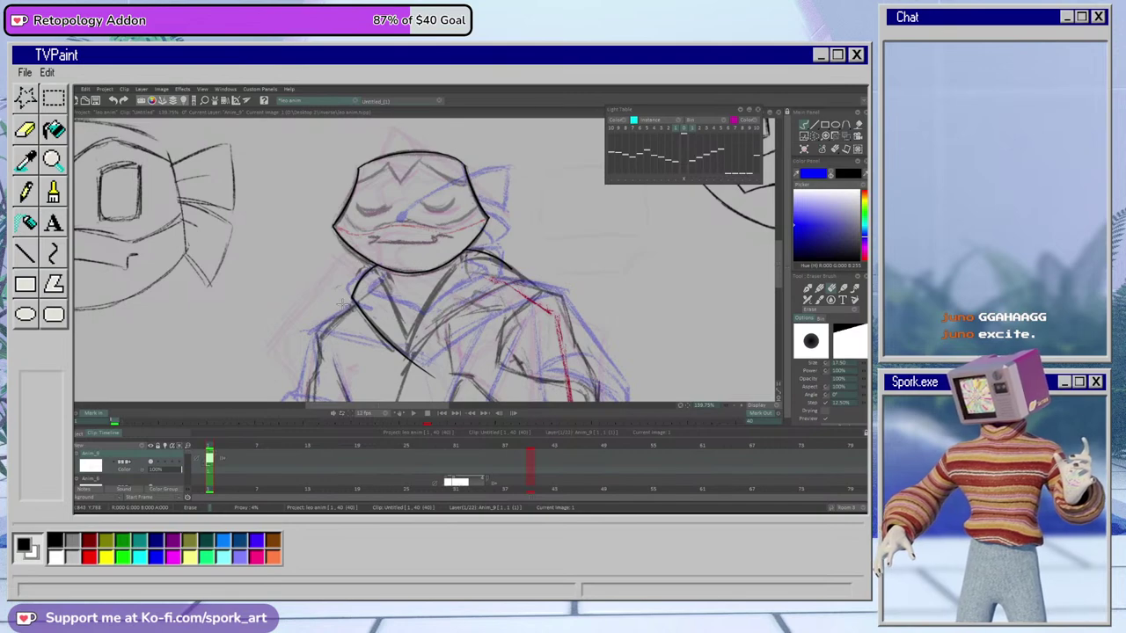
pyautogui.moveTo(437, 367); pyautogui.dragTo(425, 373)
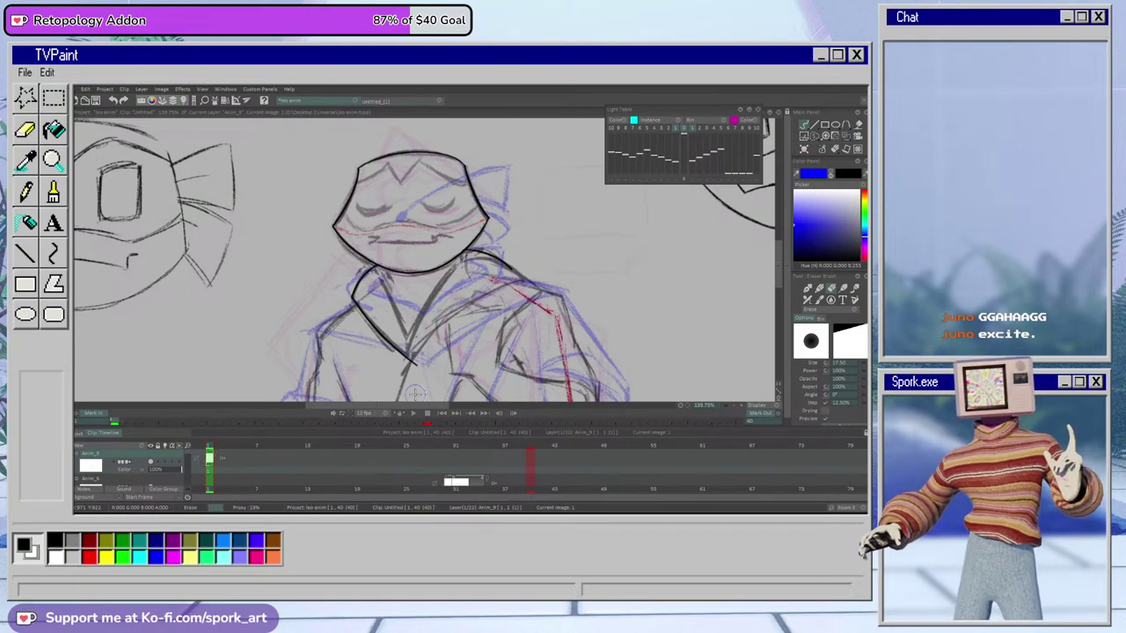
# Ink the right collar edge from the neck to the chest and erase the excess below the V point
pyautogui.press('b')
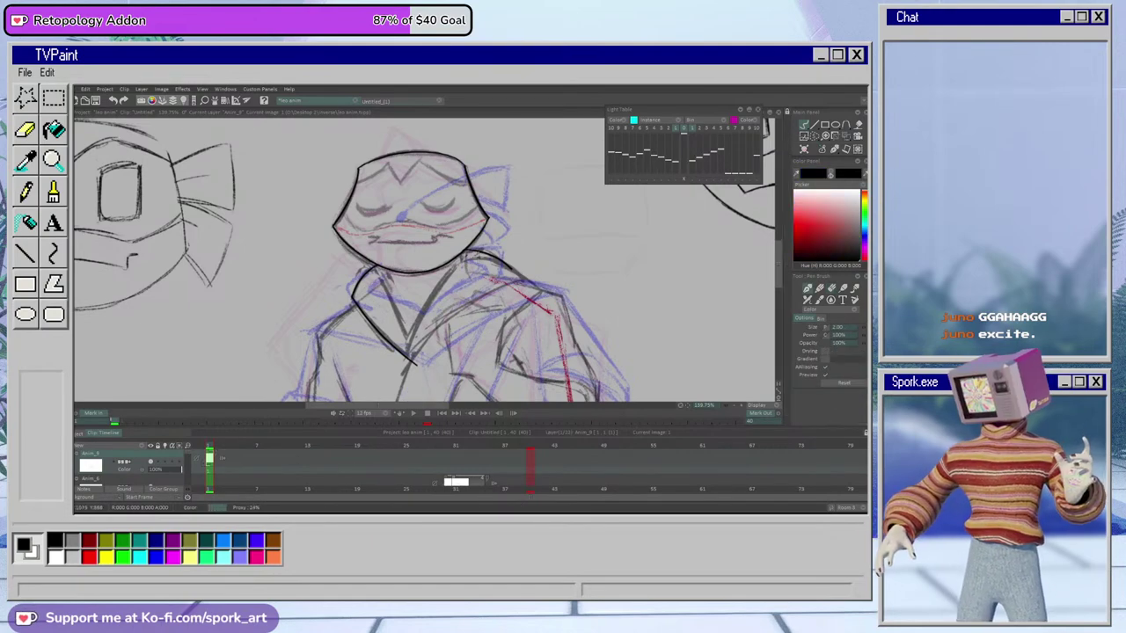
pyautogui.moveTo(464, 257); pyautogui.dragTo(382, 401)
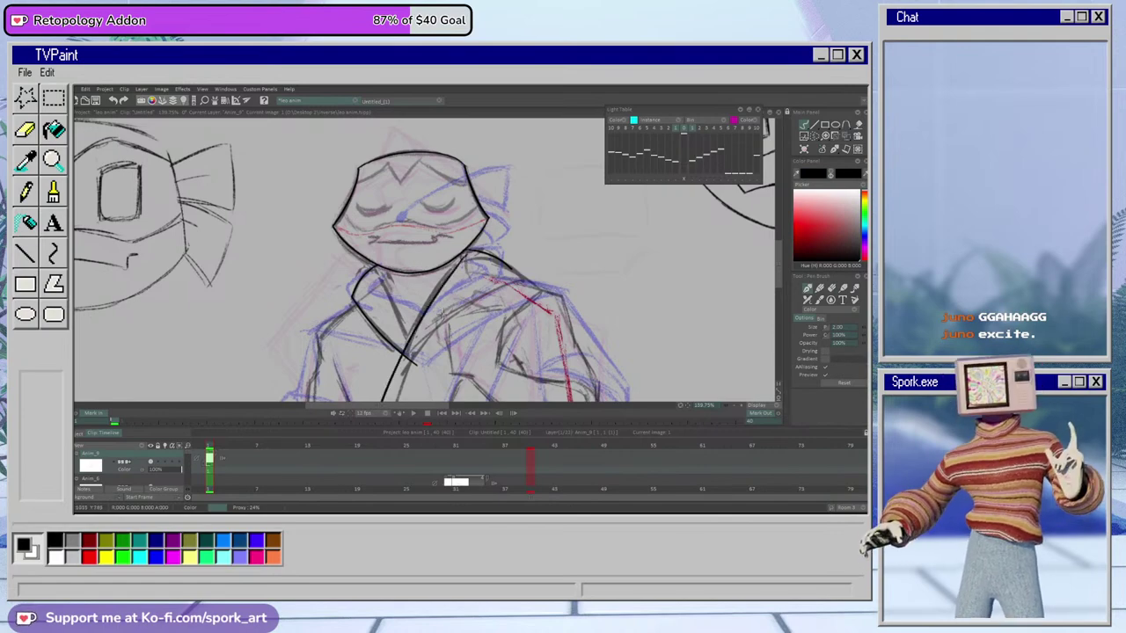
pyautogui.hotkey('ctrl', 'z')
pyautogui.moveTo(461, 257); pyautogui.dragTo(388, 401)
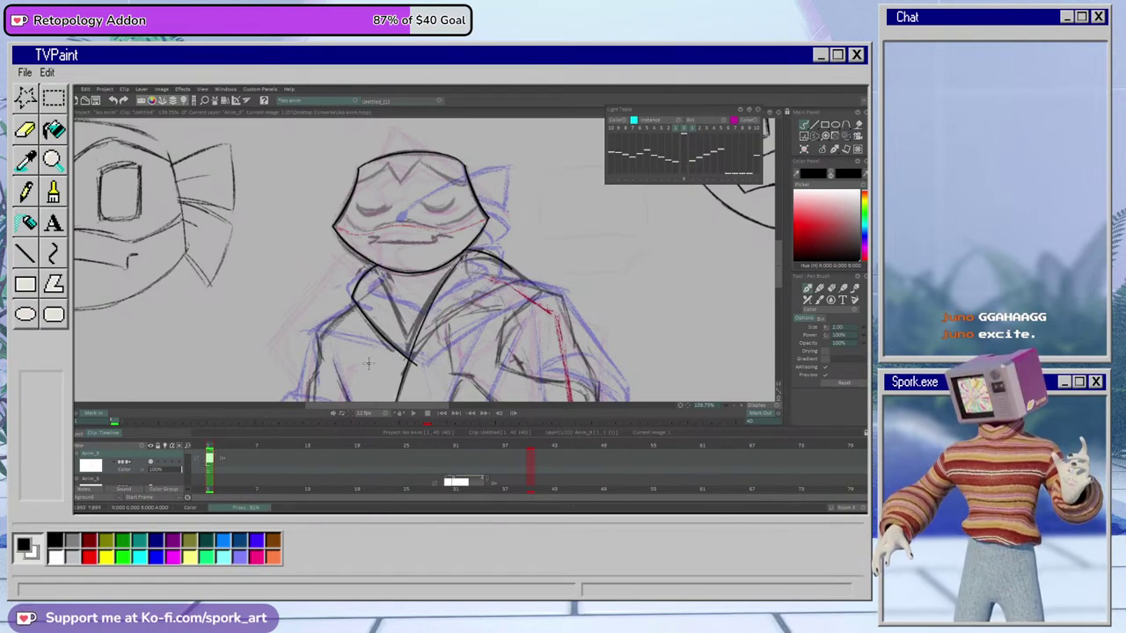
pyautogui.moveTo(778, 261); pyautogui.dragTo(778, 268)
pyautogui.press('e')
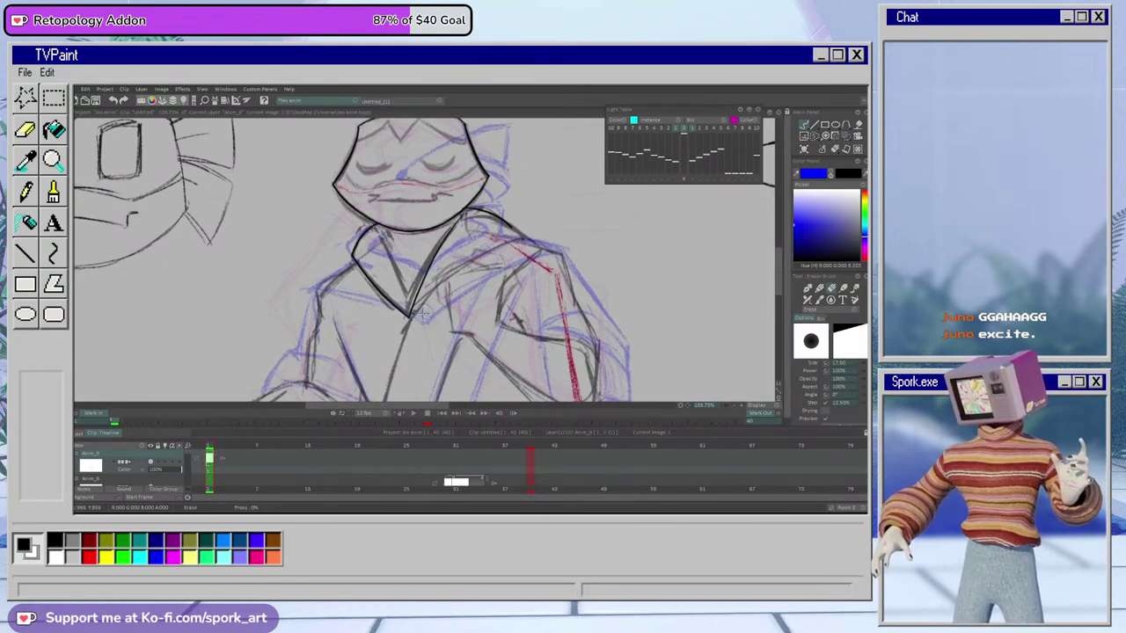
pyautogui.press('e')
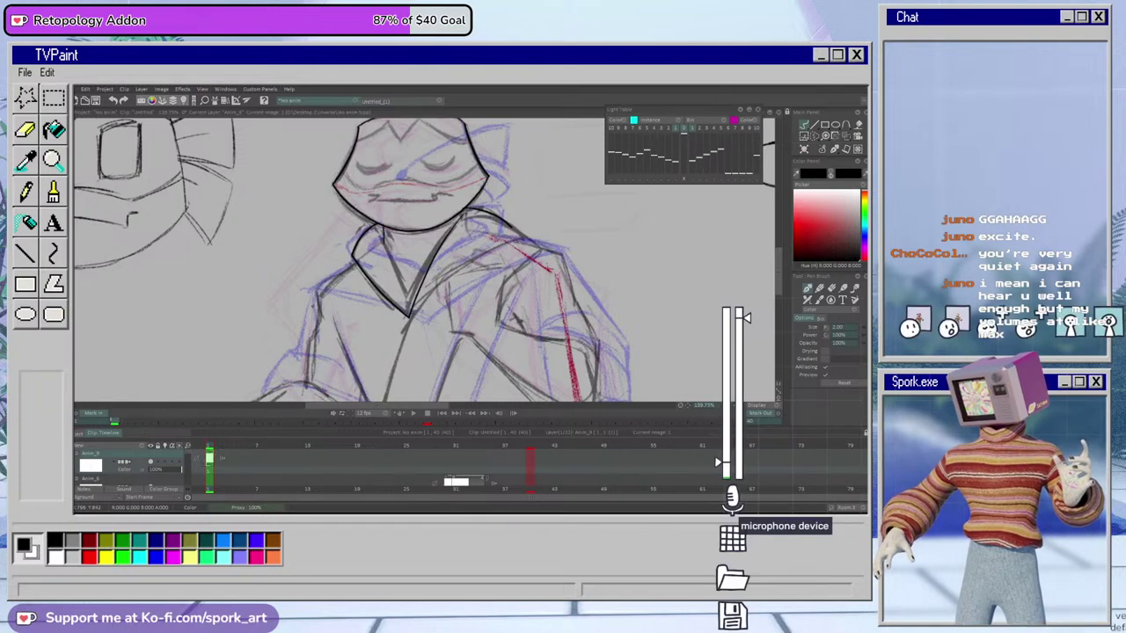
# Pick another microphone device in the avatar overlay's audio settings
pyautogui.click(733, 503)
pyautogui.click(845, 522)
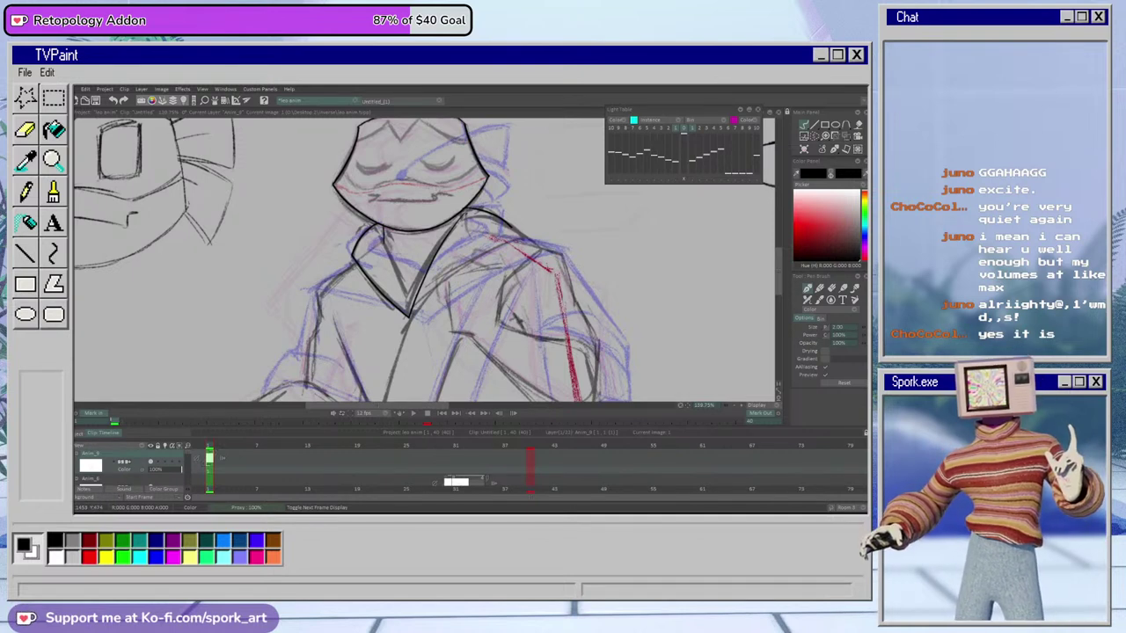
# Ink the inner left neckline from the chin to the collar's V point and erase the right collar edge
pyautogui.moveTo(439, 406); pyautogui.dragTo(444, 406)
pyautogui.moveTo(777, 262); pyautogui.dragTo(779, 254)
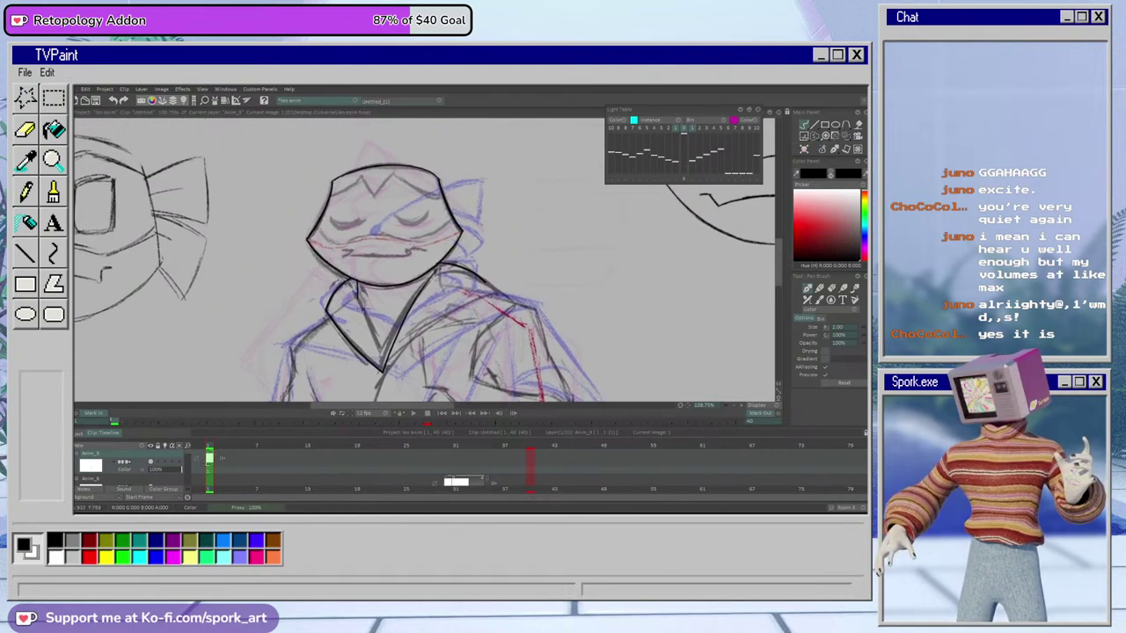
pyautogui.moveTo(355, 291); pyautogui.dragTo(393, 387)
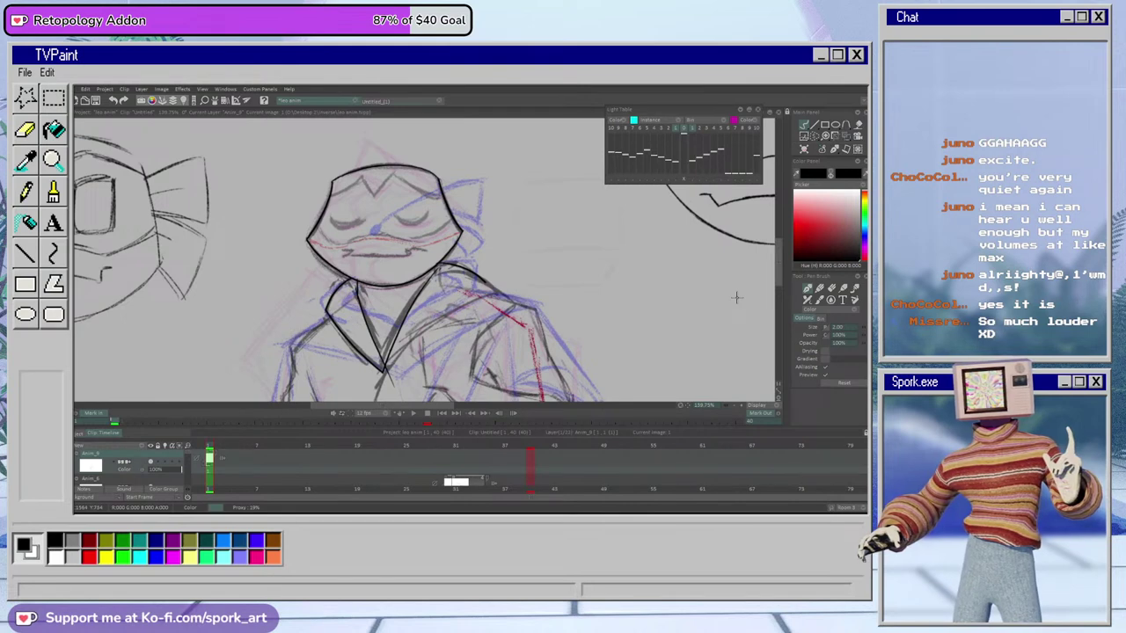
pyautogui.press('e')
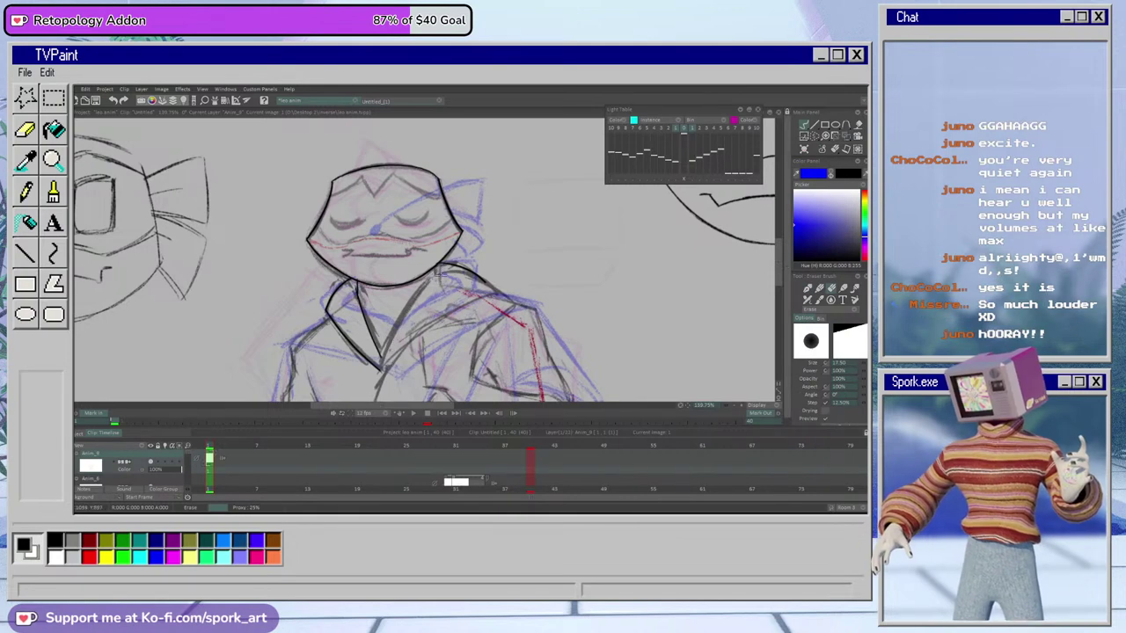
# Redraw the right collar edge from under the jaw to the V point, undoing strokes that miss the sketch
pyautogui.press('b')
pyautogui.moveTo(439, 263); pyautogui.dragTo(372, 400)
pyautogui.hotkey('ctrl', 'z')
pyautogui.moveTo(438, 268); pyautogui.dragTo(379, 377)
pyautogui.hotkey('ctrl', 'z')
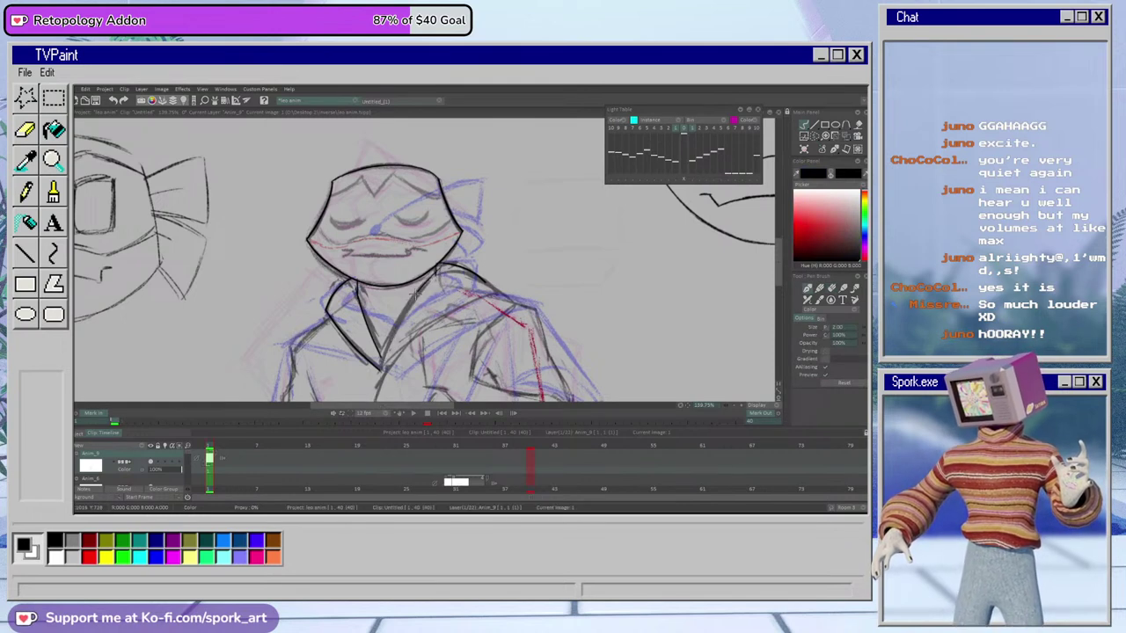
pyautogui.moveTo(436, 274); pyautogui.dragTo(380, 367)
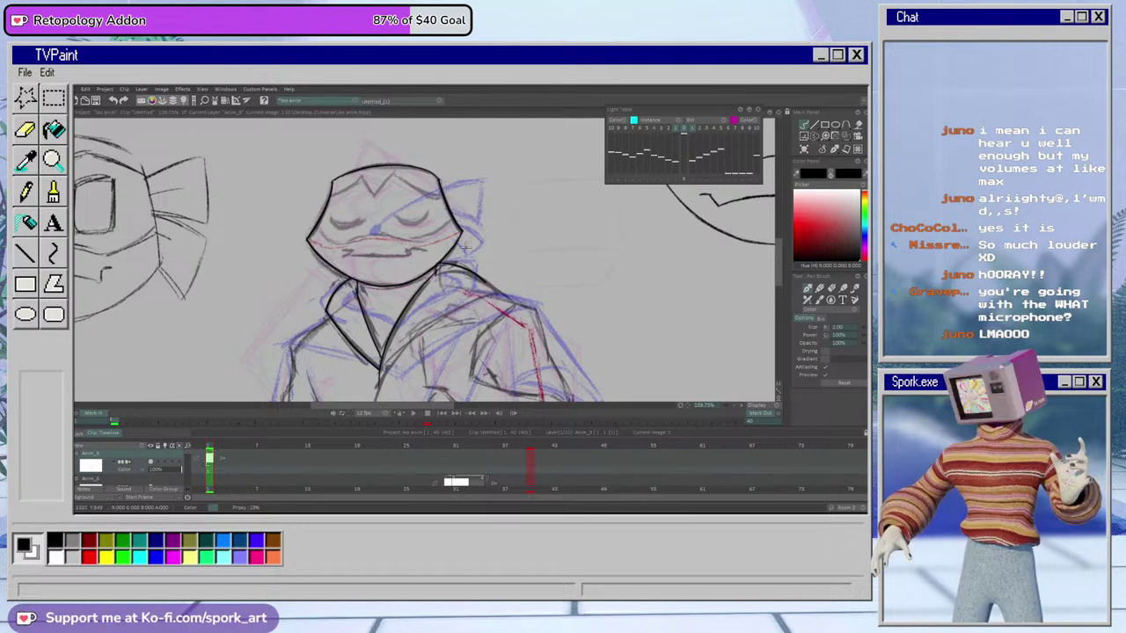
# Extend the hood line at the right shoulder, ink the lapel's lower edge from the V point to it, and erase the overshoot
pyautogui.moveTo(485, 281); pyautogui.dragTo(490, 285)
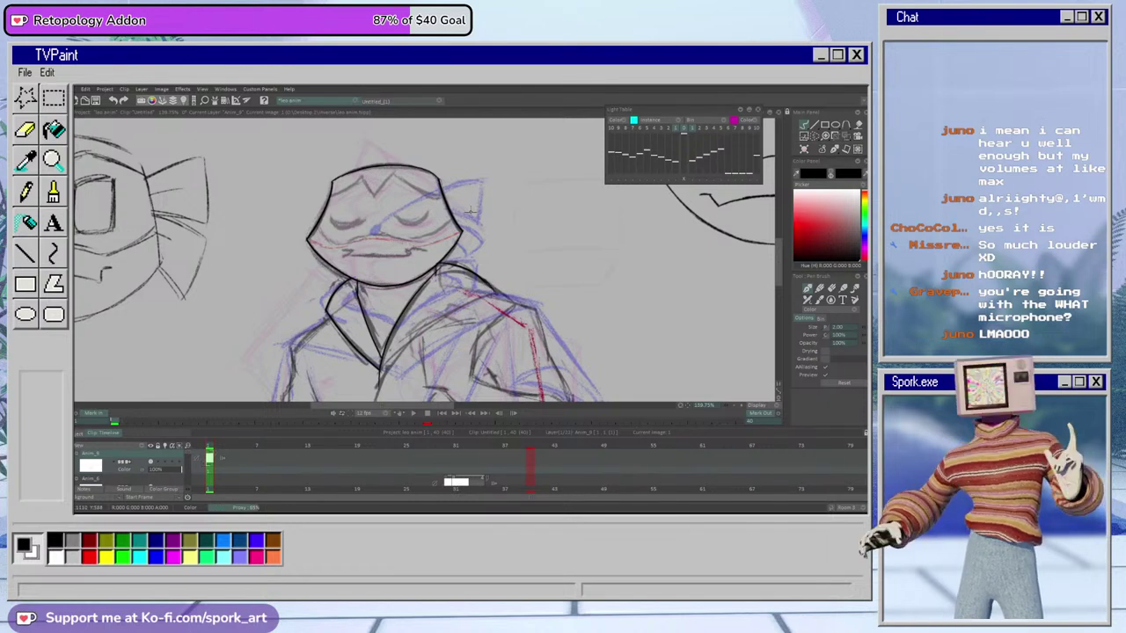
pyautogui.press('e')
pyautogui.press('e')
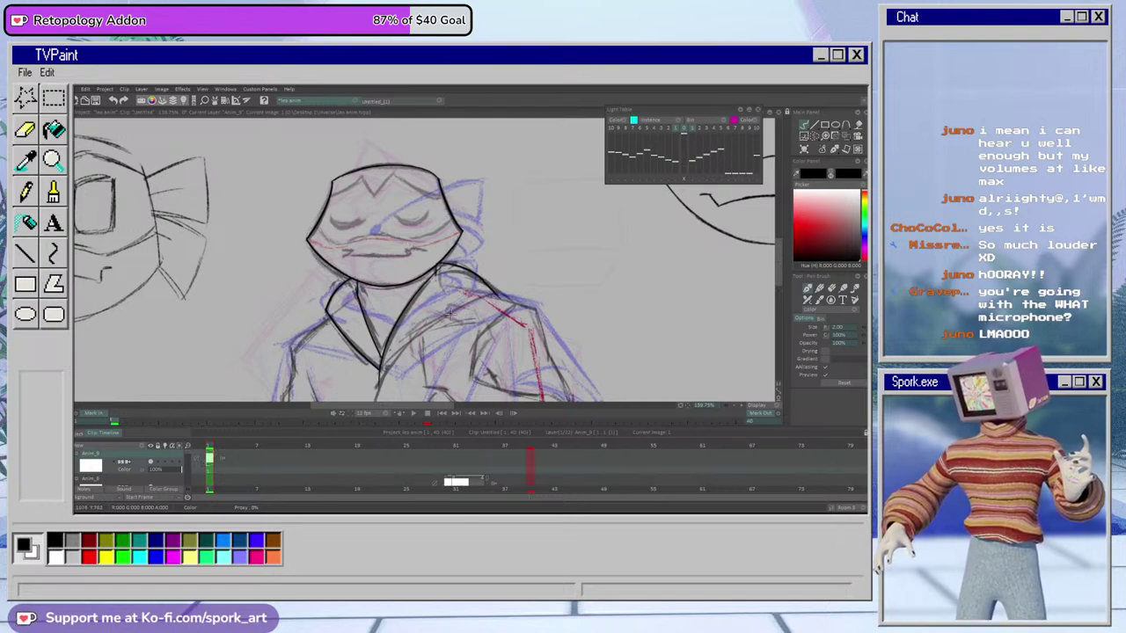
pyautogui.moveTo(380, 374); pyautogui.dragTo(521, 285)
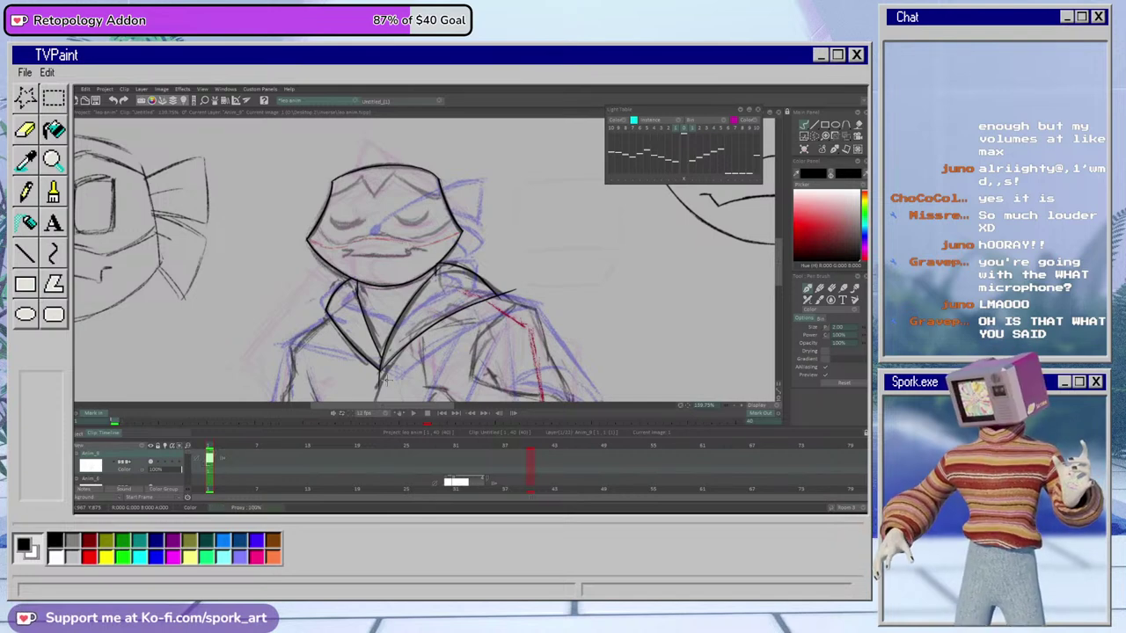
pyautogui.press('e')
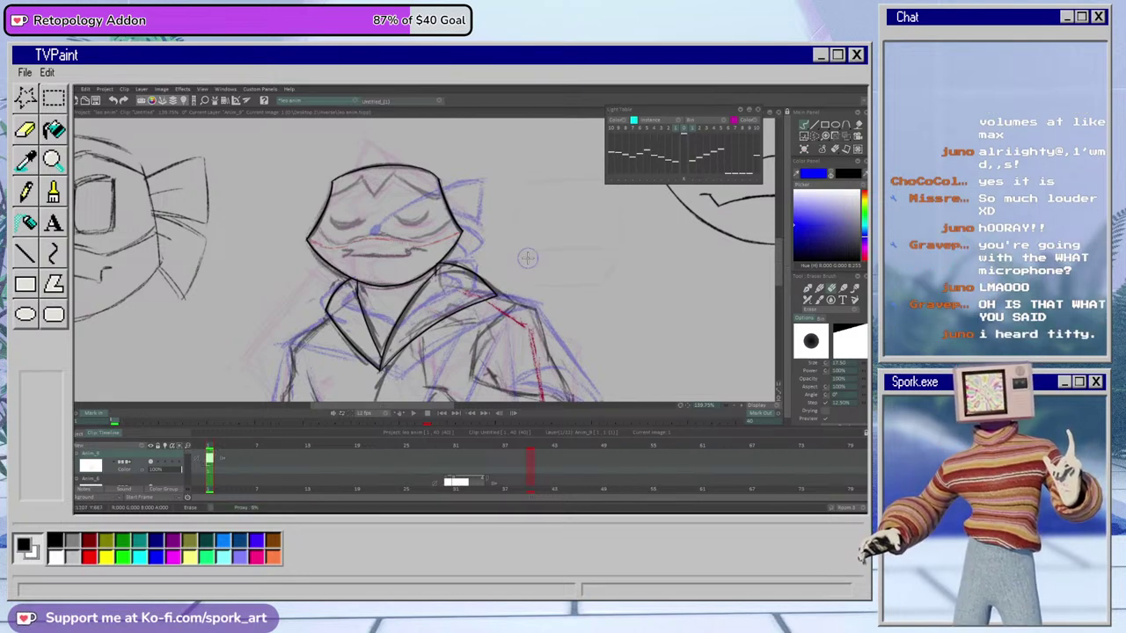
pyautogui.press('b')
pyautogui.moveTo(778, 261)
pyautogui.mouseDown()
pyautogui.moveTo(778, 284)
pyautogui.moveTo(778, 272)
pyautogui.mouseUp()
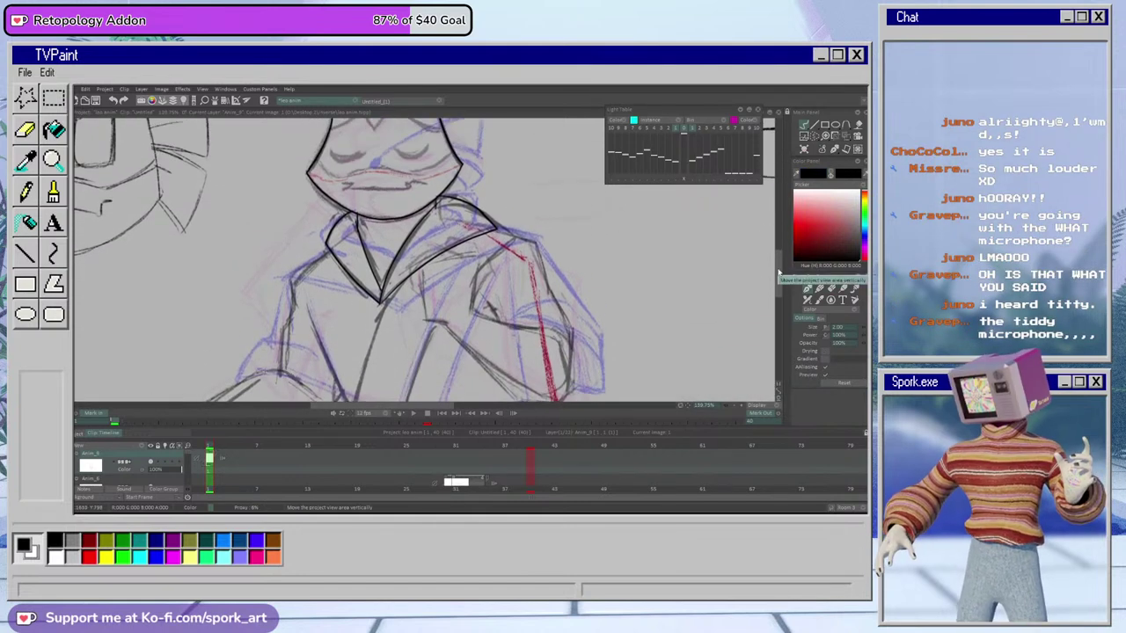
# Ink the V-shaped notch at the centre of the turtle's forehead over the rough sketch
pyautogui.press('e')
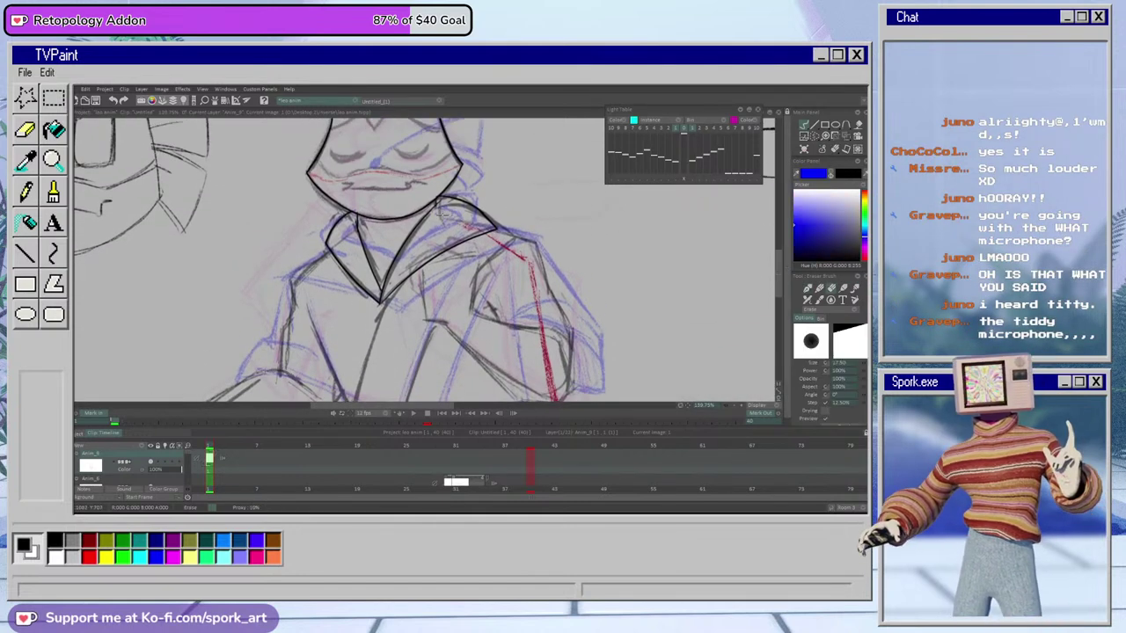
pyautogui.press('b')
pyautogui.scroll(3, 784, 257)
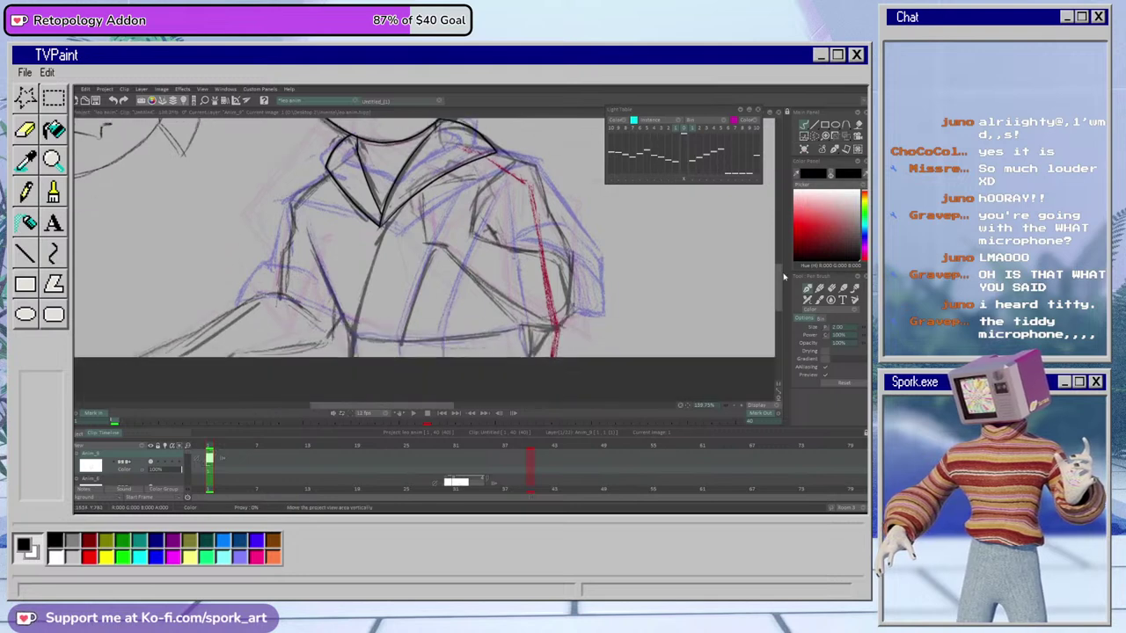
pyautogui.scroll(4, 784, 256)
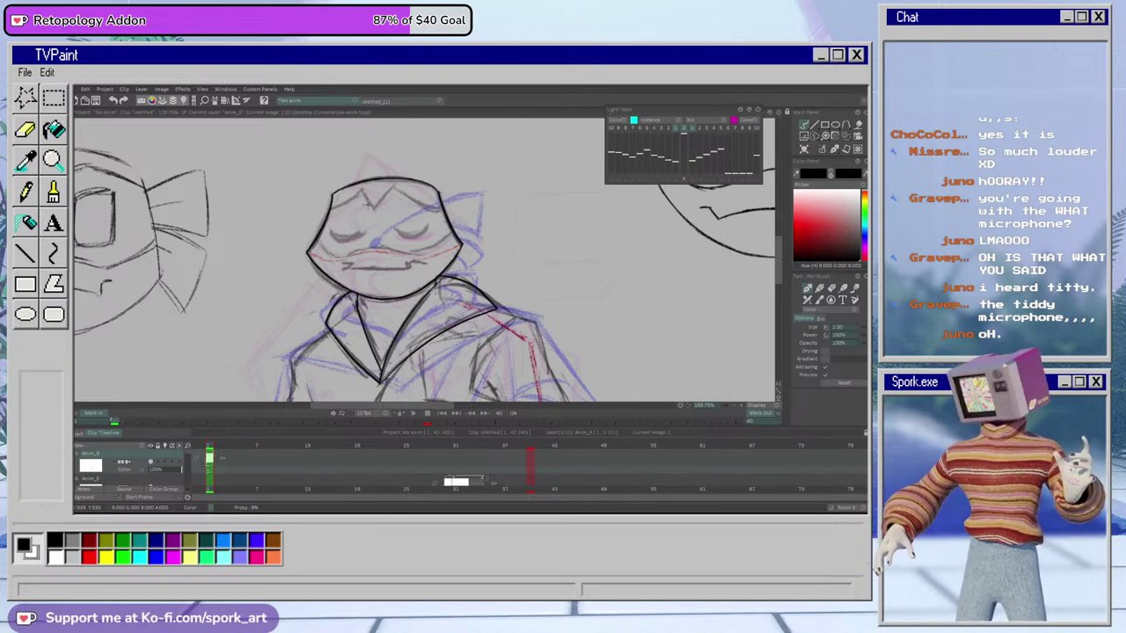
pyautogui.moveTo(360, 190); pyautogui.dragTo(374, 217)
pyautogui.press('e')
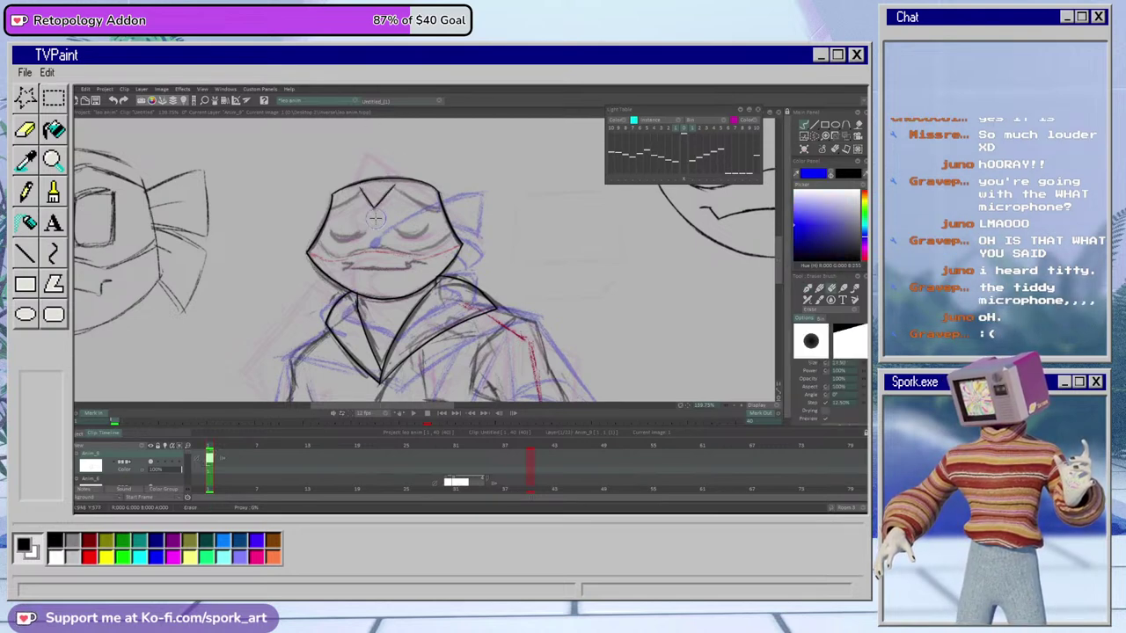
pyautogui.press('e')
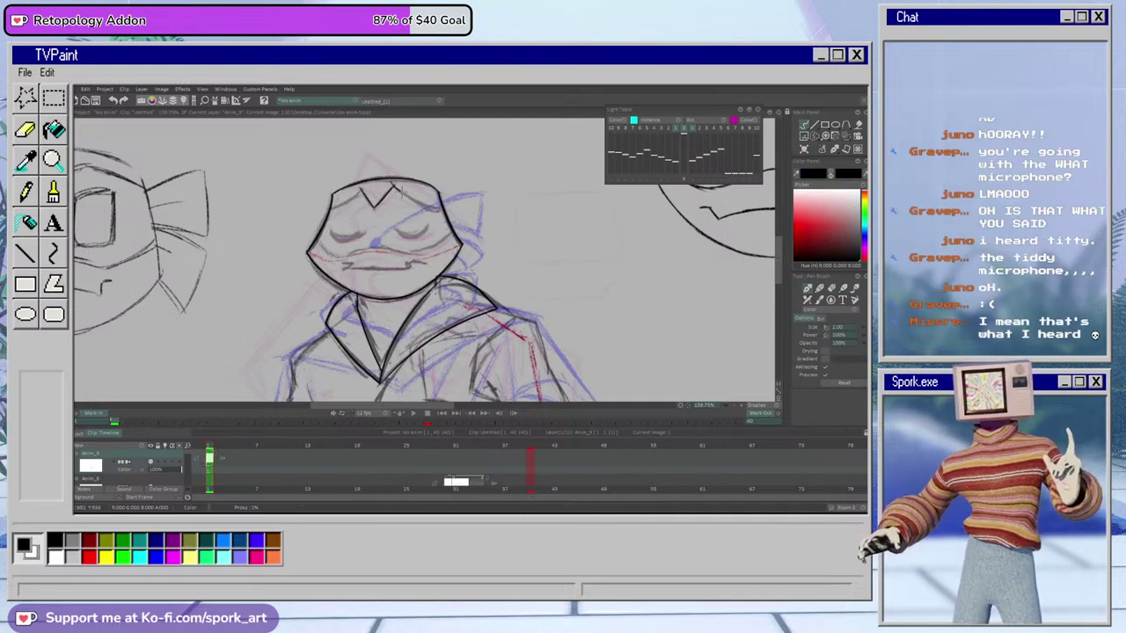
# Ink the mask's upper edge from the forehead notch to the head's right side, undoing stray strokes and trimming the peak with a smaller eraser
pyautogui.moveTo(392, 184); pyautogui.dragTo(441, 212)
pyautogui.hotkey('ctrl', 'z')
pyautogui.moveTo(392, 185)
pyautogui.mouseDown()
pyautogui.moveTo(455, 205)
pyautogui.moveTo(391, 182)
pyautogui.moveTo(471, 196)
pyautogui.moveTo(437, 136)
pyautogui.moveTo(476, 182)
pyautogui.moveTo(455, 208)
pyautogui.mouseUp()
pyautogui.hotkey('ctrl', 'z')
pyautogui.press('e')
pyautogui.press('e')
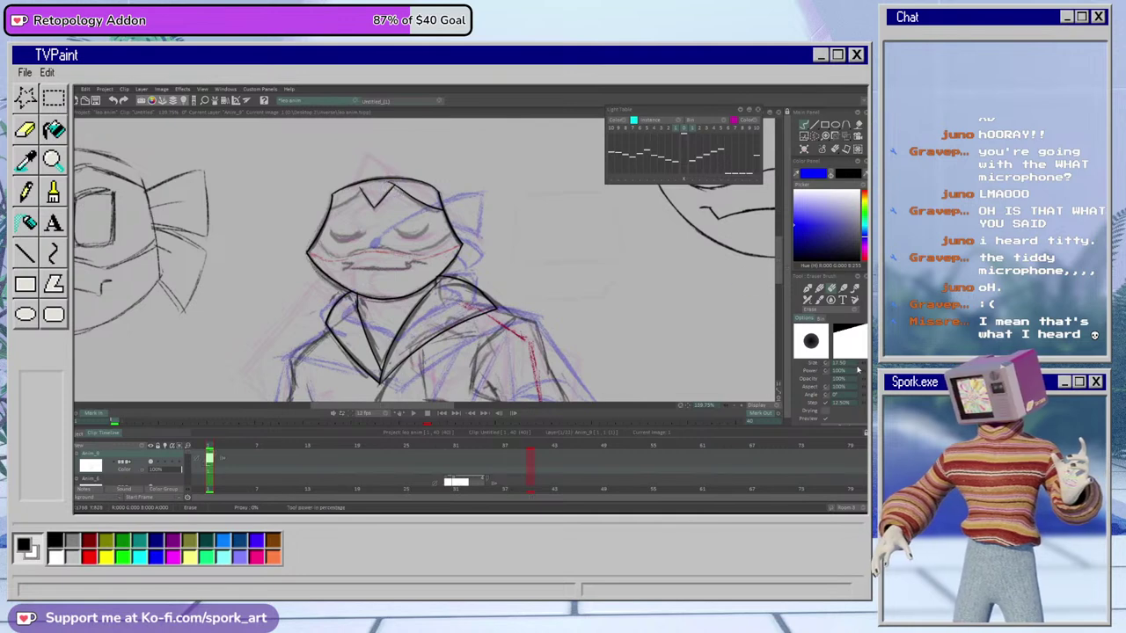
pyautogui.moveTo(863, 363); pyautogui.dragTo(854, 368)
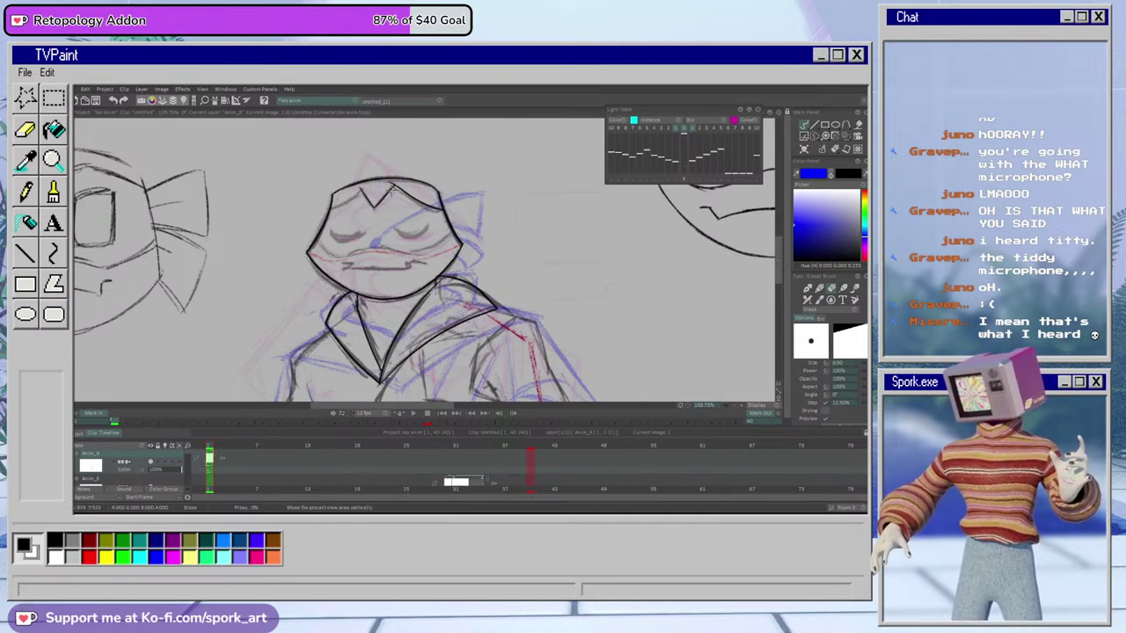
pyautogui.moveTo(389, 182); pyautogui.dragTo(393, 184)
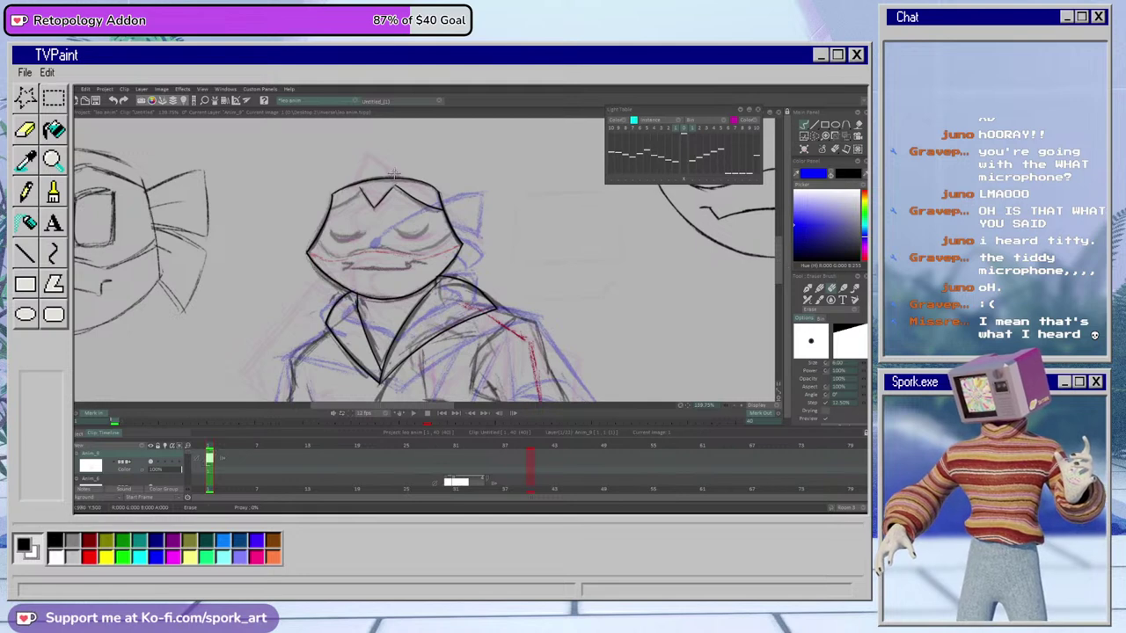
# Ink the mask's upper edge from the forehead notch to the head's left side and erase the overshoot
pyautogui.press('b')
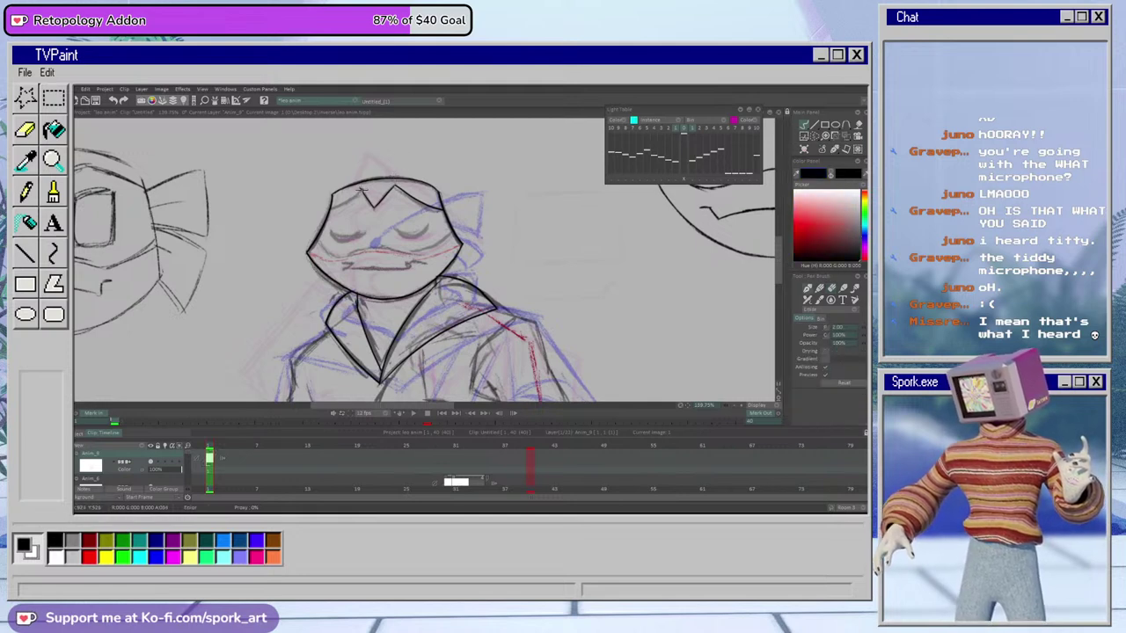
pyautogui.moveTo(352, 197)
pyautogui.mouseDown()
pyautogui.moveTo(283, 231)
pyautogui.moveTo(319, 209)
pyautogui.mouseUp()
pyautogui.press('e')
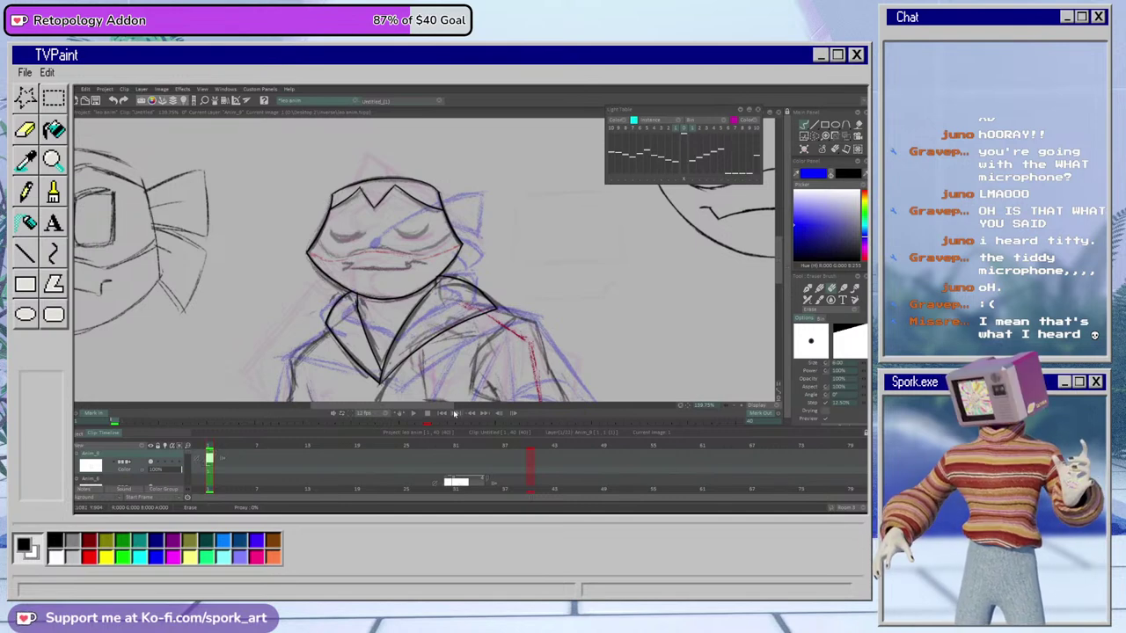
# Ink the right half of the mask's lower edge from the cheek to above the mouth, undoing strokes that miss the sketch
pyautogui.press('b')
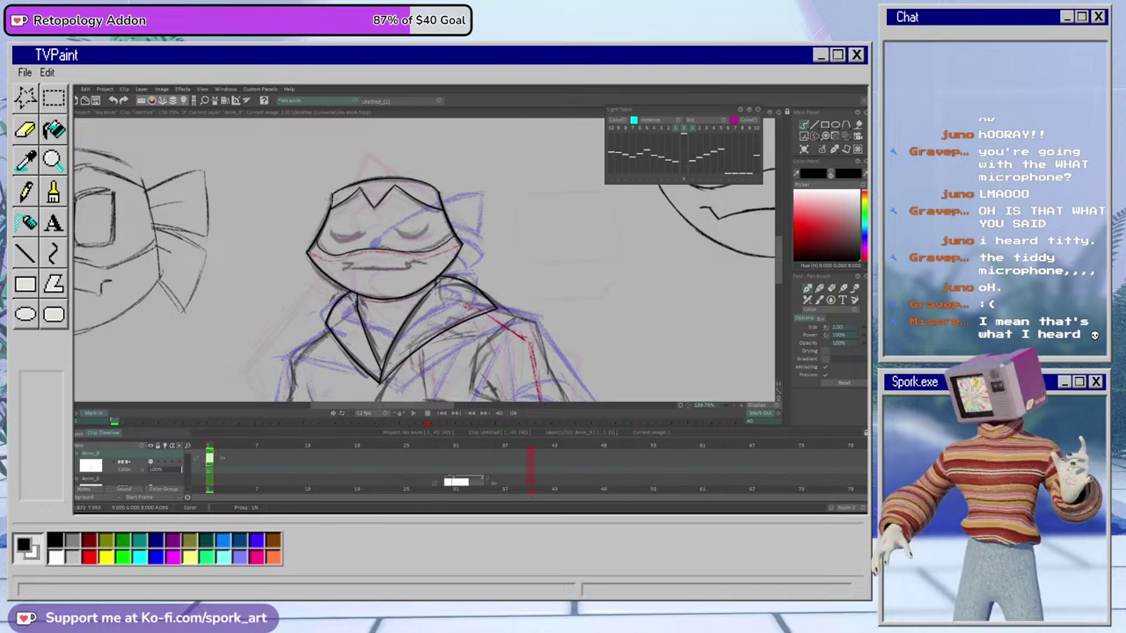
pyautogui.hotkey('ctrl', 'z')
pyautogui.moveTo(439, 249)
pyautogui.mouseDown()
pyautogui.moveTo(368, 251)
pyautogui.moveTo(304, 230)
pyautogui.mouseUp()
pyautogui.hotkey('ctrl', 'z')
pyautogui.moveTo(482, 211)
pyautogui.mouseDown()
pyautogui.moveTo(446, 237)
pyautogui.moveTo(329, 237)
pyautogui.mouseUp()
pyautogui.hotkey('ctrl', 'z')
pyautogui.moveTo(470, 213); pyautogui.dragTo(383, 255)
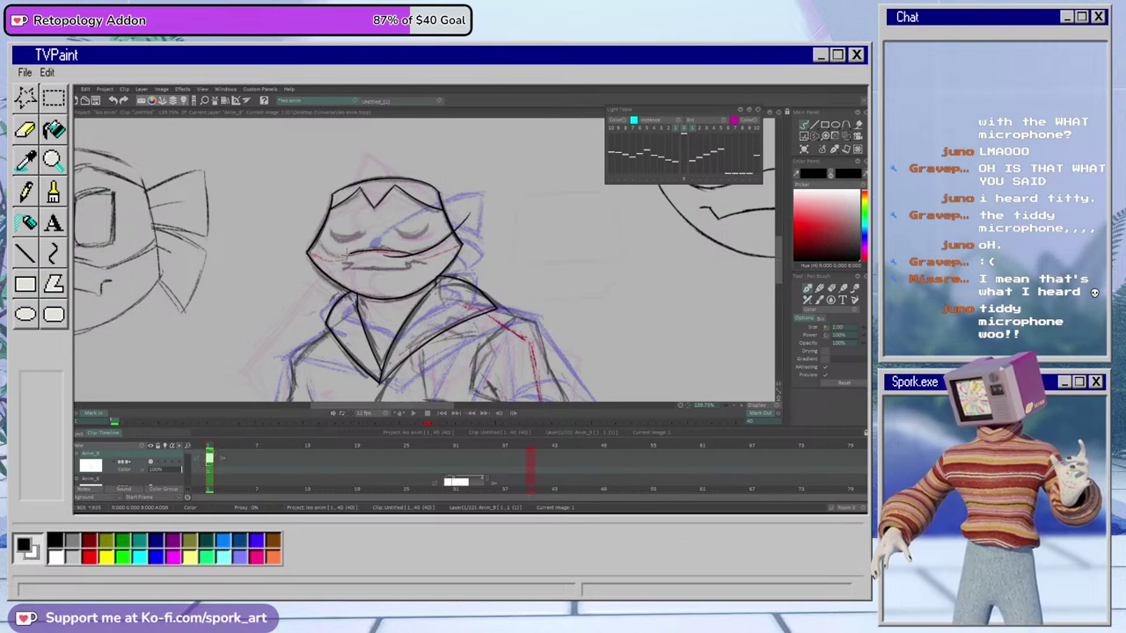
# Ink the left half of the mask's lower edge to the left cheek and erase the ends that cross the head outline
pyautogui.moveTo(362, 253)
pyautogui.mouseDown()
pyautogui.moveTo(340, 257)
pyautogui.moveTo(282, 216)
pyautogui.mouseUp()
pyautogui.hotkey('ctrl', 'z')
pyautogui.moveTo(353, 256); pyautogui.dragTo(313, 227)
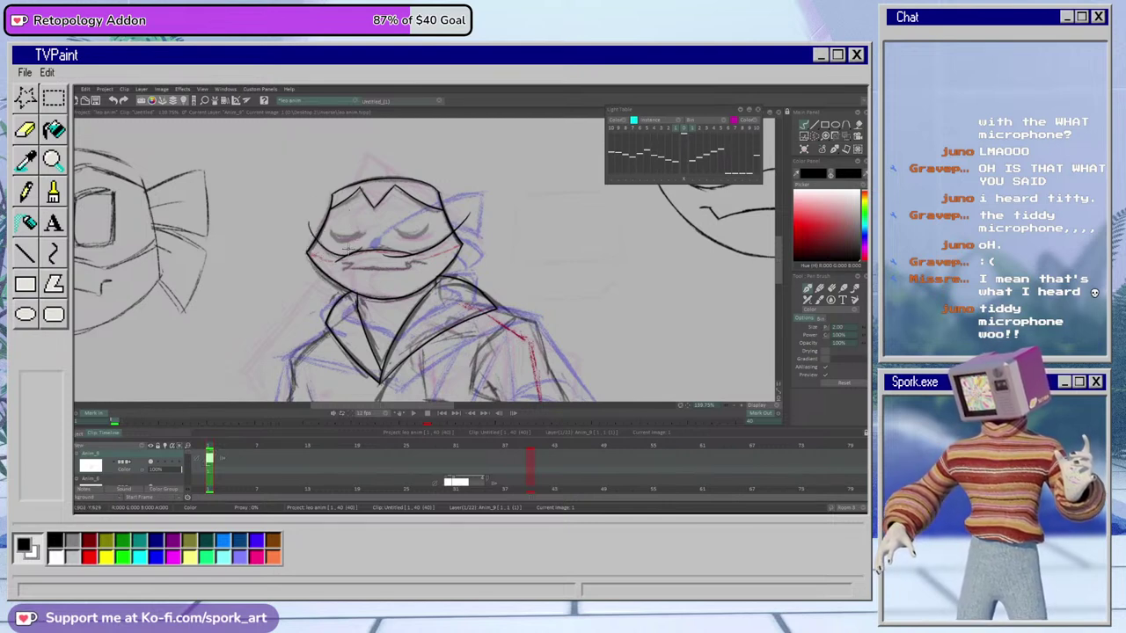
pyautogui.press('e')
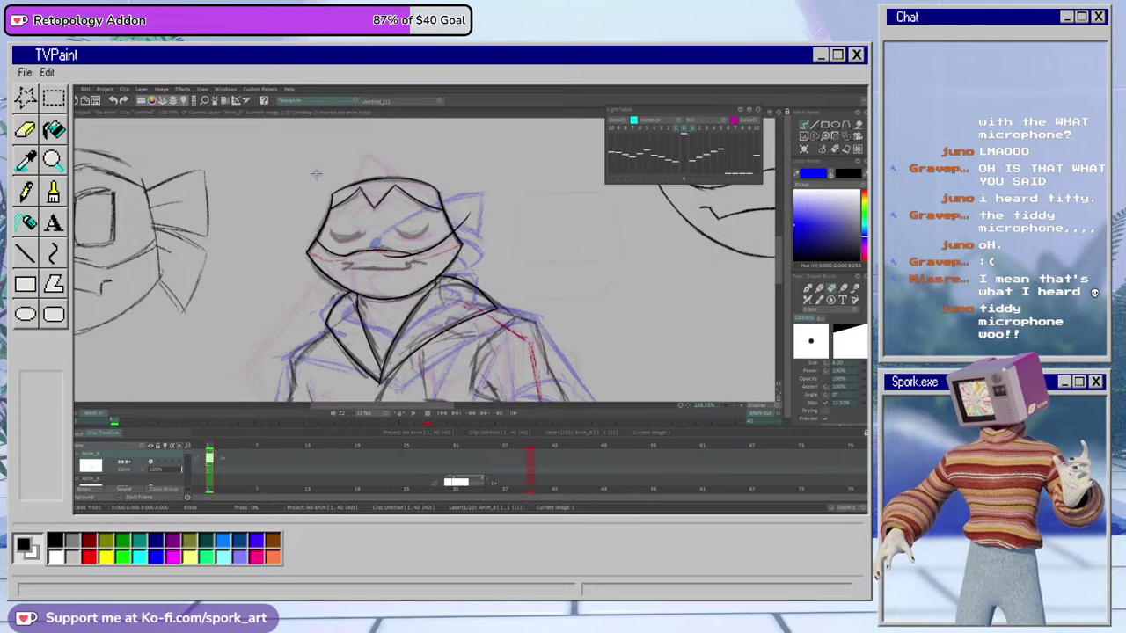
pyautogui.press('b')
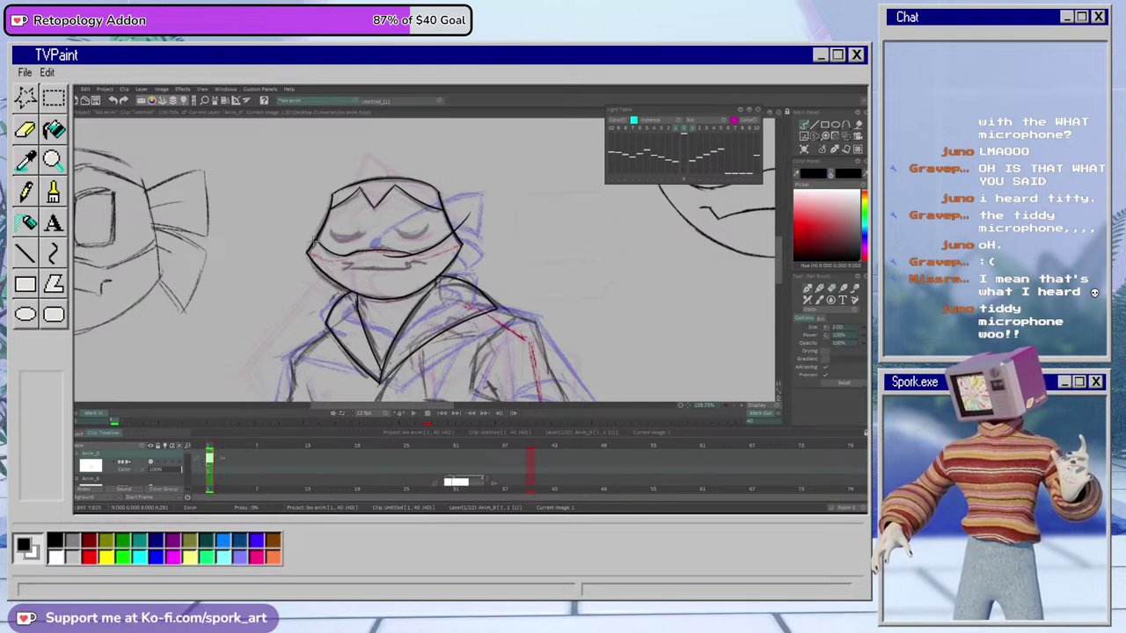
pyautogui.press('e')
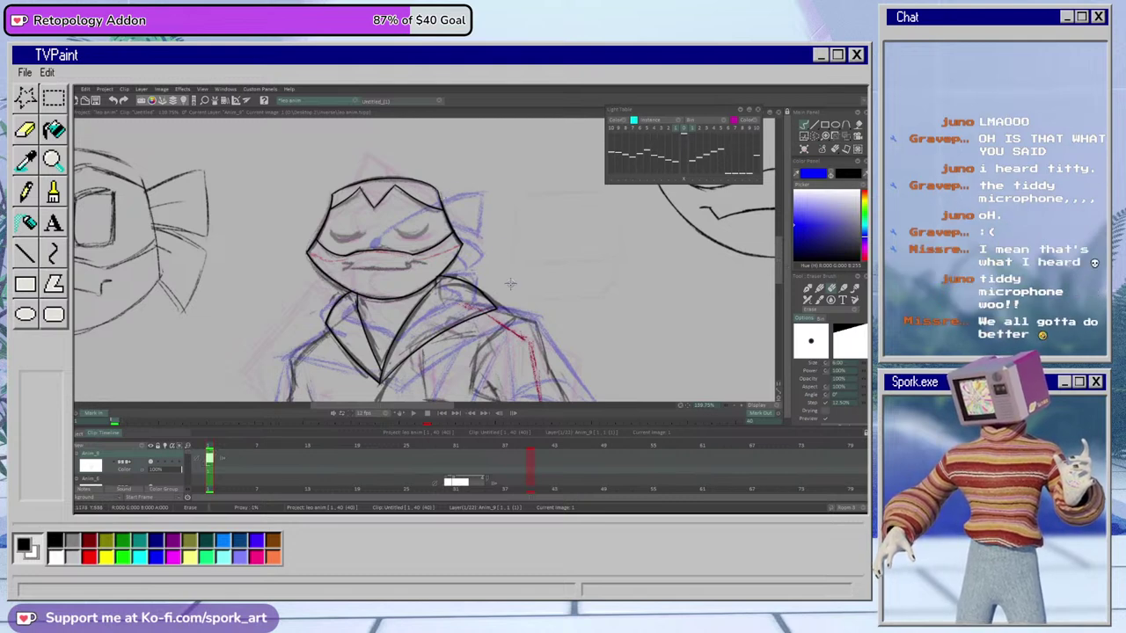
# Ink the closed left eye as a thick filled curve, undoing strokes that miss the sketch
pyautogui.press('b')
pyautogui.moveTo(778, 259)
pyautogui.mouseDown()
pyautogui.moveTo(778, 284)
pyautogui.moveTo(778, 253)
pyautogui.mouseUp()
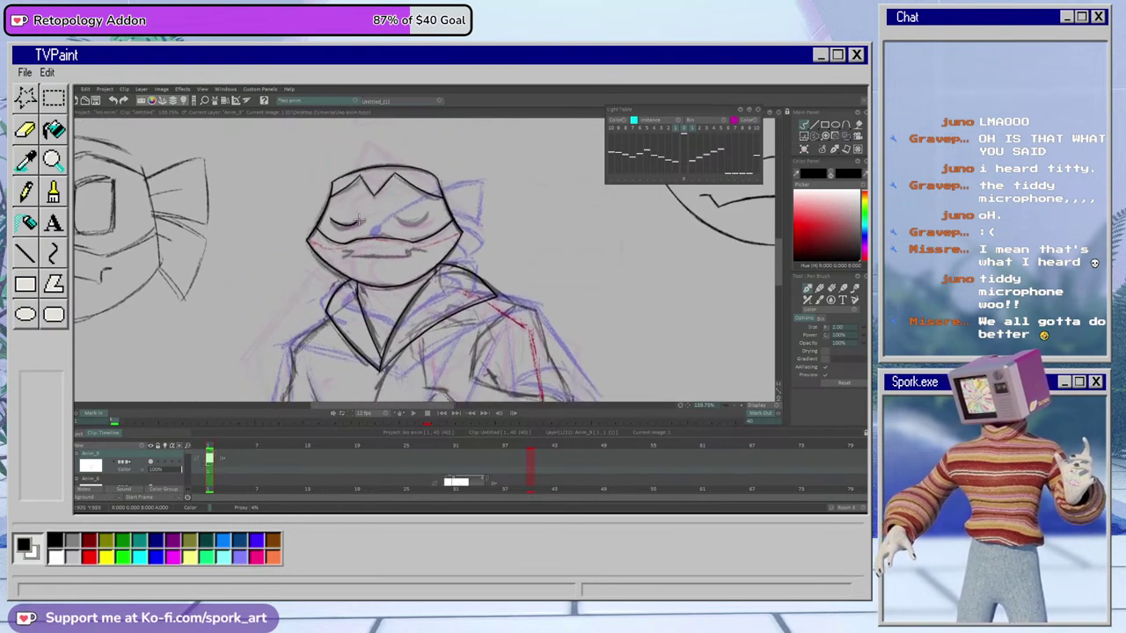
pyautogui.hotkey('ctrl', 'z')
pyautogui.moveTo(330, 218); pyautogui.dragTo(363, 220)
pyautogui.hotkey('ctrl', 'z')
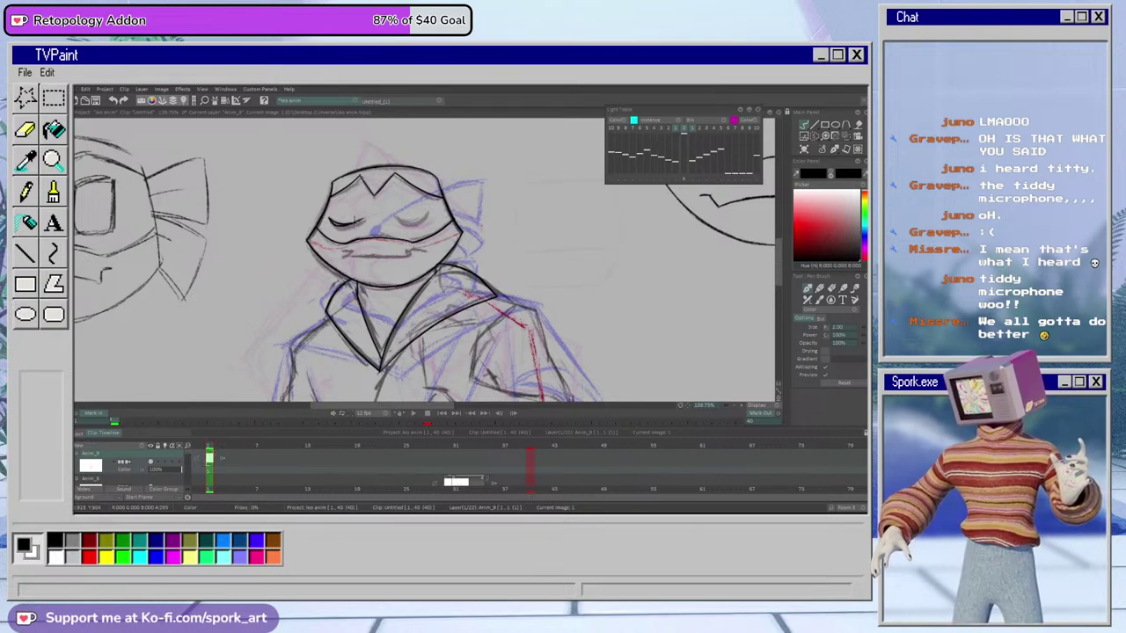
pyautogui.hotkey('ctrl', 'z')
pyautogui.moveTo(330, 219)
pyautogui.mouseDown()
pyautogui.moveTo(362, 219)
pyautogui.moveTo(353, 228)
pyautogui.mouseUp()
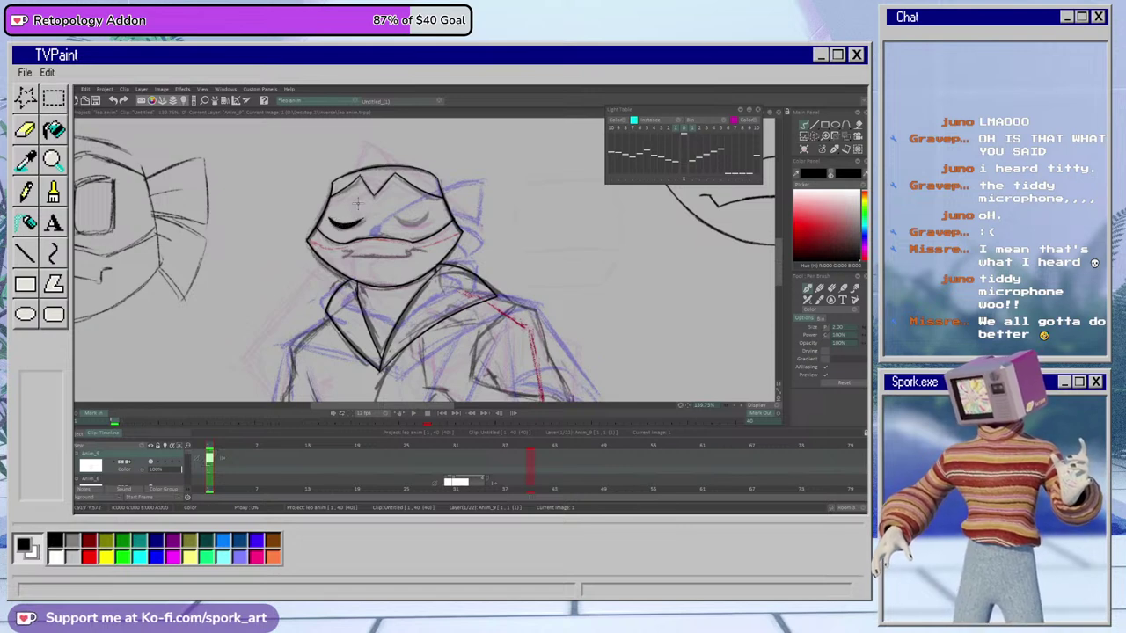
# Ink the closed right eye as a matching thick filled curve and clean up its edges with the eraser
pyautogui.press('e')
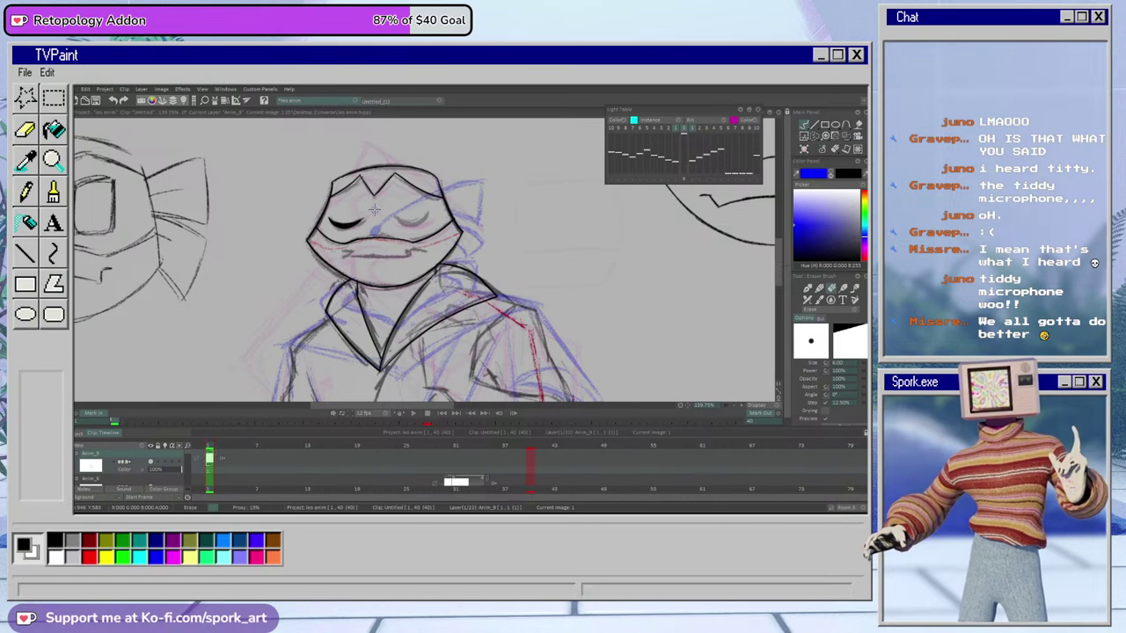
pyautogui.press('e')
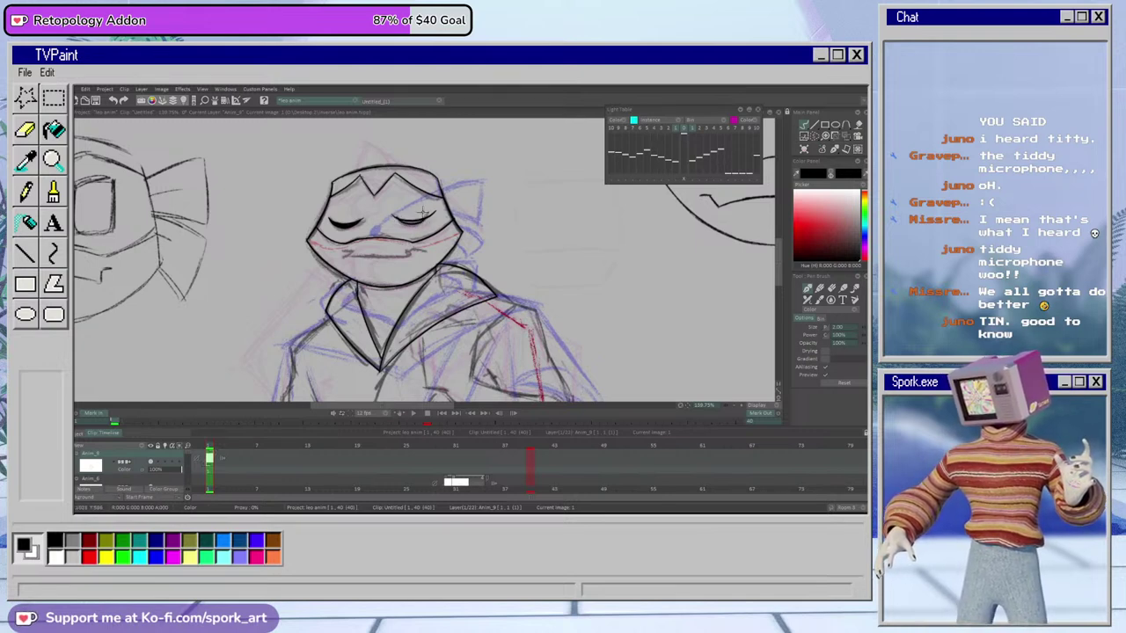
pyautogui.press('e')
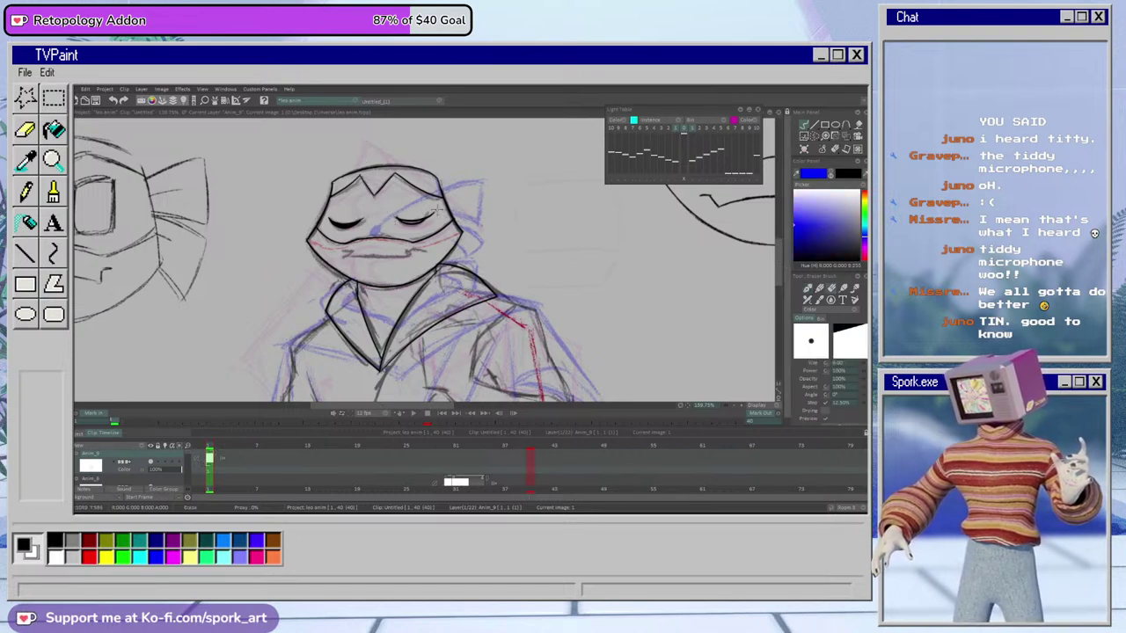
pyautogui.press('e')
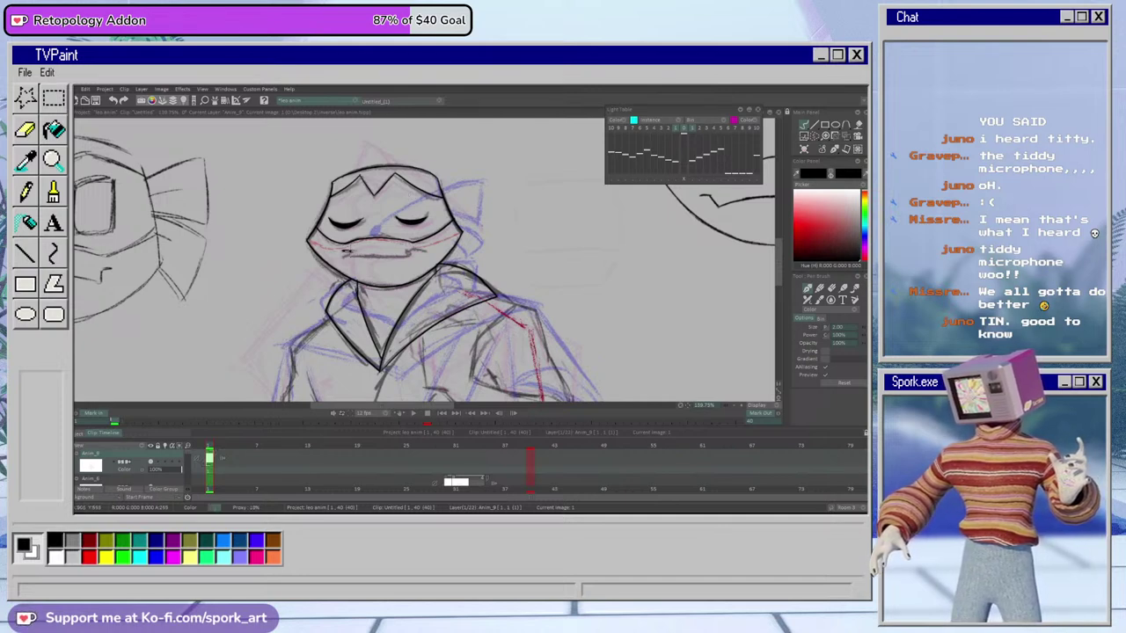
# Ink the mouth line with angular corners at both ends, undoing the first strokes and trimming the corners with the eraser
pyautogui.moveTo(345, 255)
pyautogui.mouseDown()
pyautogui.moveTo(463, 253)
pyautogui.moveTo(380, 254)
pyautogui.mouseUp()
pyautogui.hotkey('ctrl', 'z')
pyautogui.hotkey('ctrl', 'z')
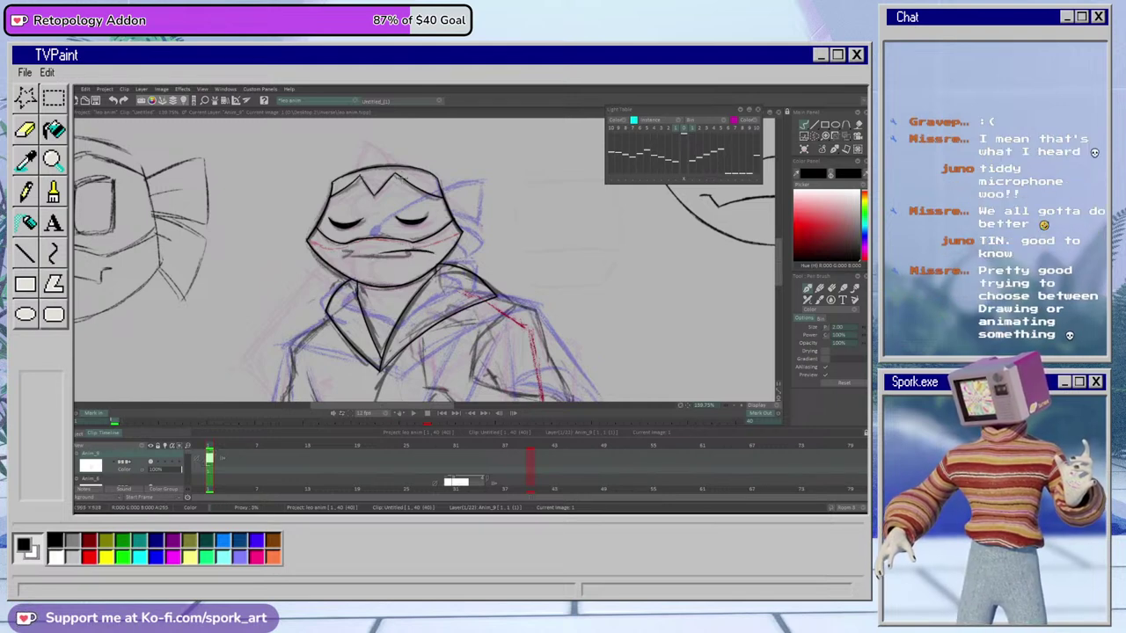
pyautogui.press('e')
pyautogui.moveTo(403, 252)
pyautogui.mouseDown()
pyautogui.moveTo(378, 254)
pyautogui.moveTo(424, 254)
pyautogui.mouseUp()
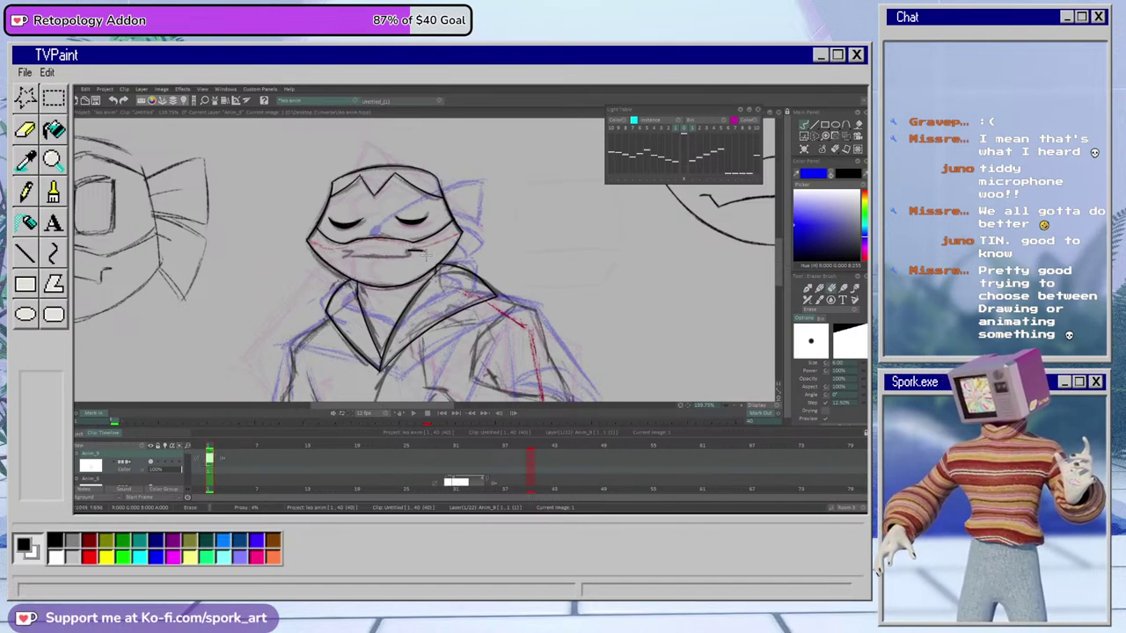
pyautogui.press('b')
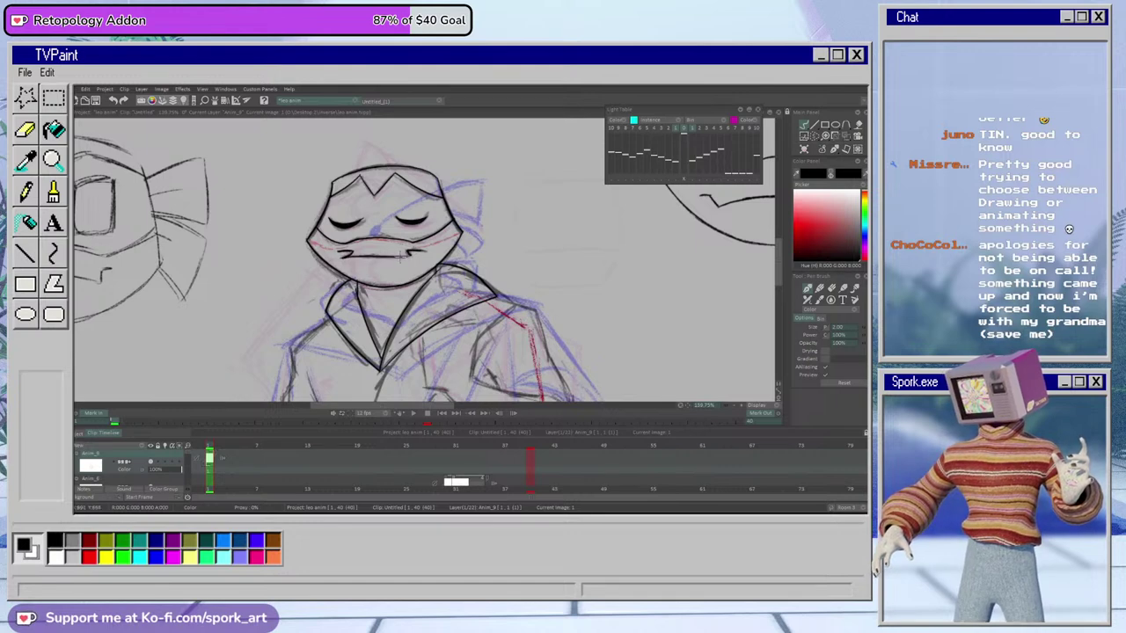
pyautogui.press('e')
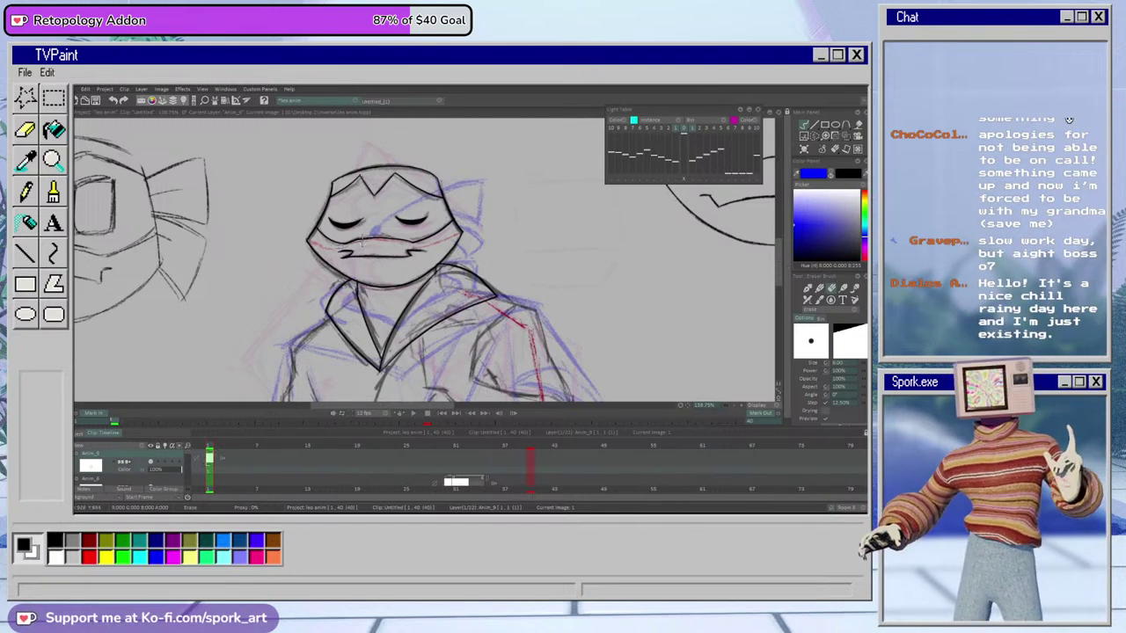
pyautogui.moveTo(338, 250); pyautogui.dragTo(351, 250)
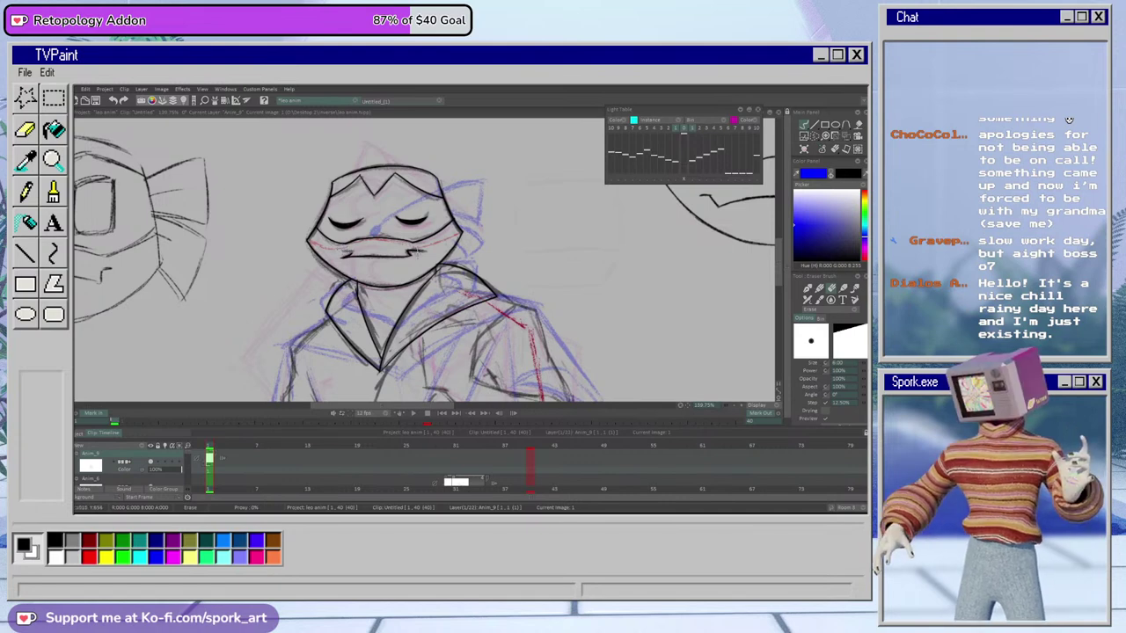
pyautogui.press('b')
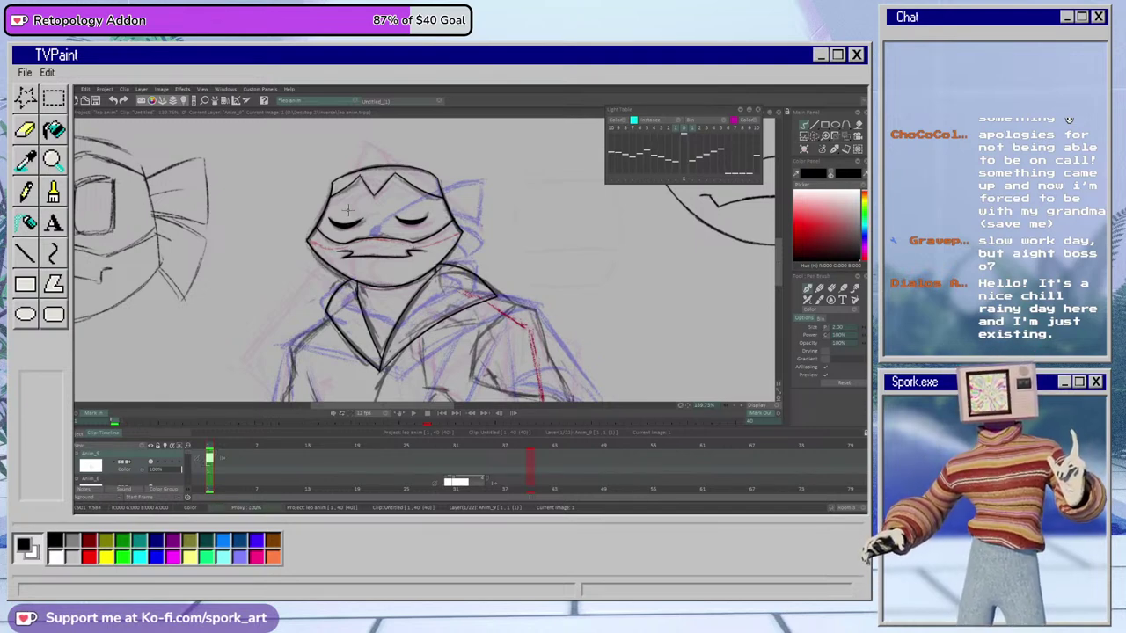
# Erase the inked hood and collar lines below the head, leaving the rough sketch underneath
pyautogui.moveTo(778, 249)
pyautogui.mouseDown()
pyautogui.moveTo(781, 288)
pyautogui.moveTo(786, 251)
pyautogui.mouseUp()
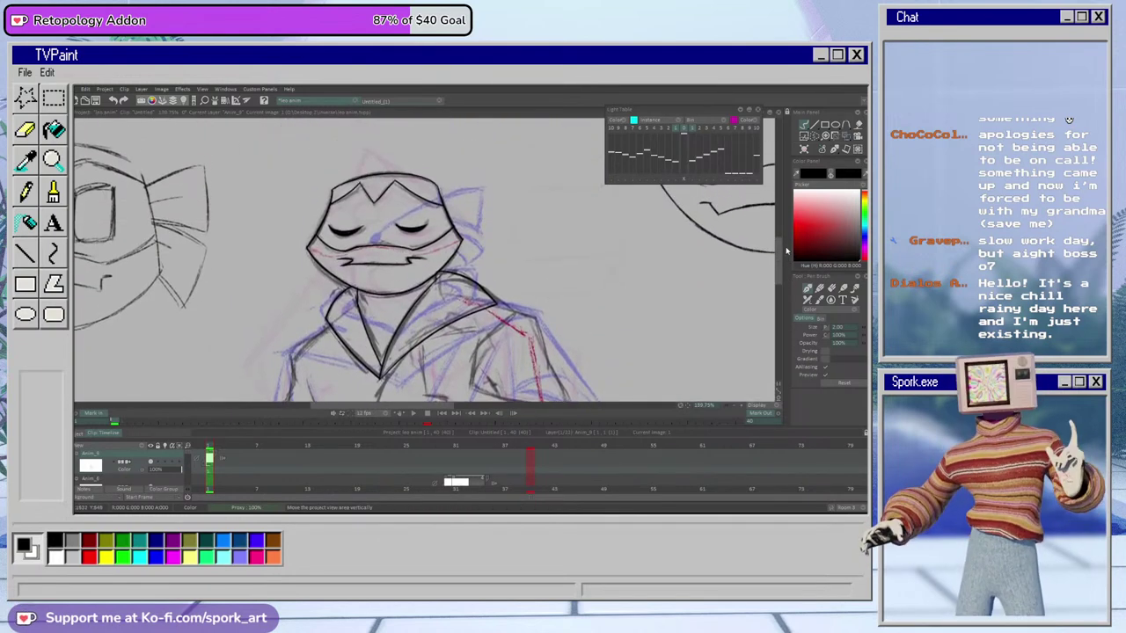
pyautogui.moveTo(427, 407)
pyautogui.mouseDown()
pyautogui.moveTo(502, 407)
pyautogui.moveTo(444, 421)
pyautogui.moveTo(415, 409)
pyautogui.moveTo(426, 410)
pyautogui.mouseUp()
pyautogui.moveTo(779, 279)
pyautogui.mouseDown()
pyautogui.moveTo(779, 326)
pyautogui.moveTo(781, 286)
pyautogui.mouseUp()
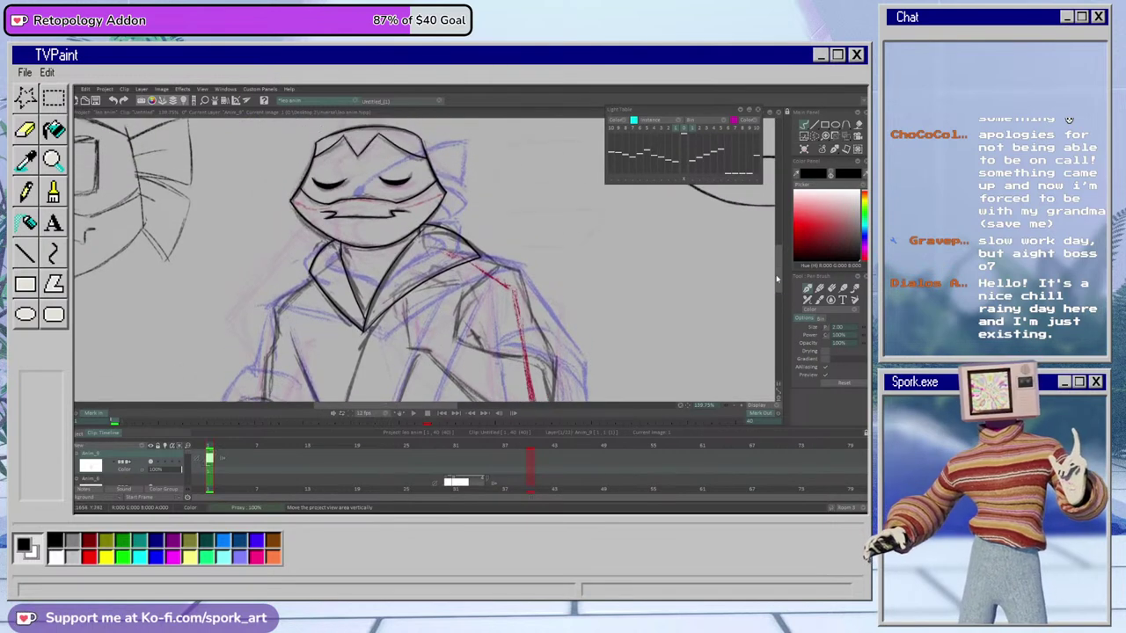
pyautogui.press('e')
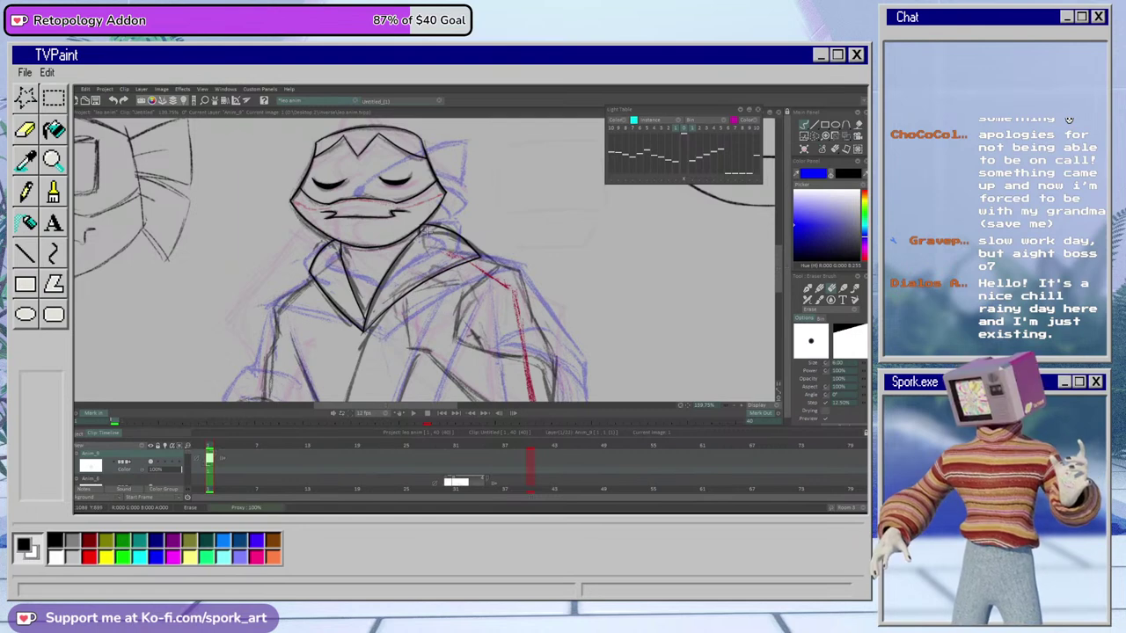
pyautogui.moveTo(419, 236)
pyautogui.mouseDown()
pyautogui.moveTo(379, 295)
pyautogui.moveTo(379, 283)
pyautogui.moveTo(443, 275)
pyautogui.moveTo(410, 294)
pyautogui.mouseUp()
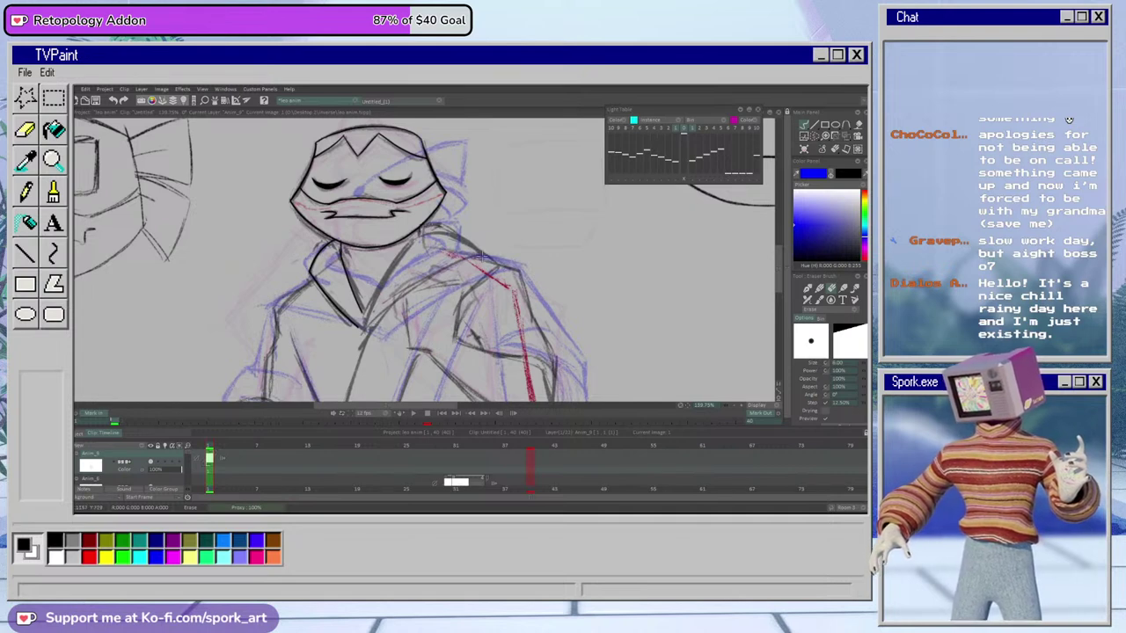
pyautogui.moveTo(366, 317); pyautogui.dragTo(341, 252)
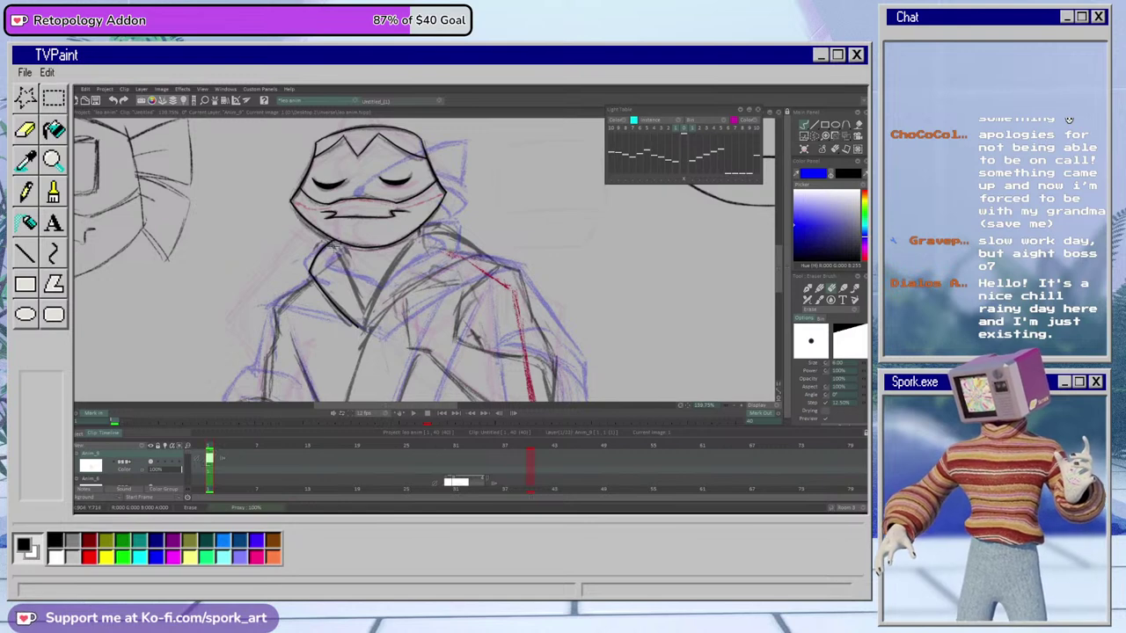
pyautogui.moveTo(334, 243); pyautogui.dragTo(311, 272)
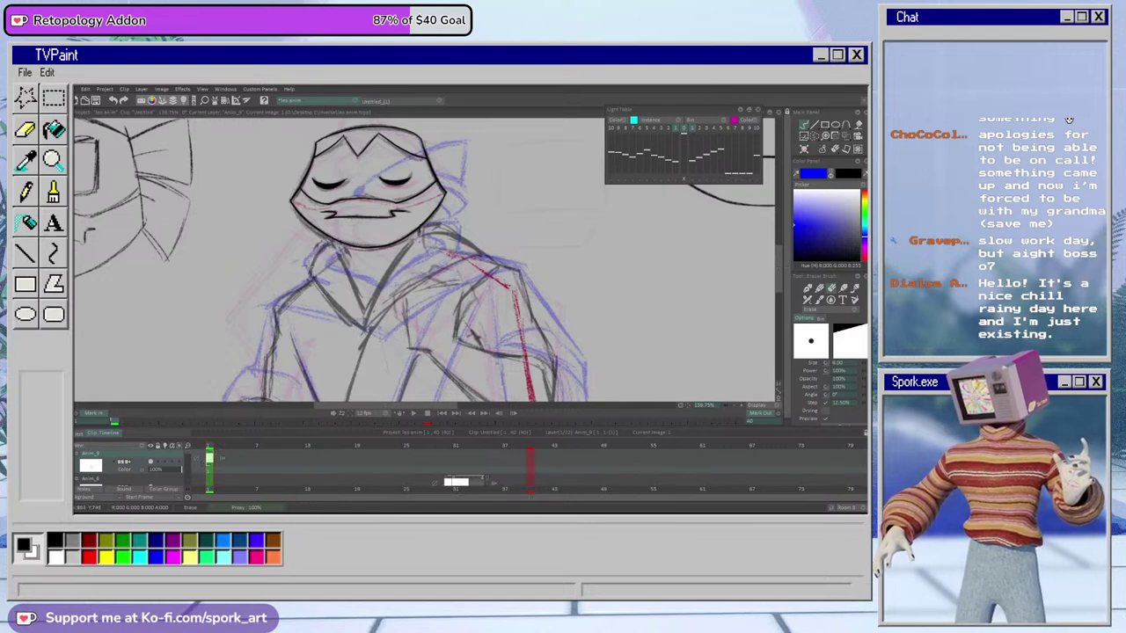
# Undo the erasing of the inked hood and collar lines and return to the pen brush
pyautogui.hotkey('ctrl', 'z')
pyautogui.hotkey('ctrl', 'z')
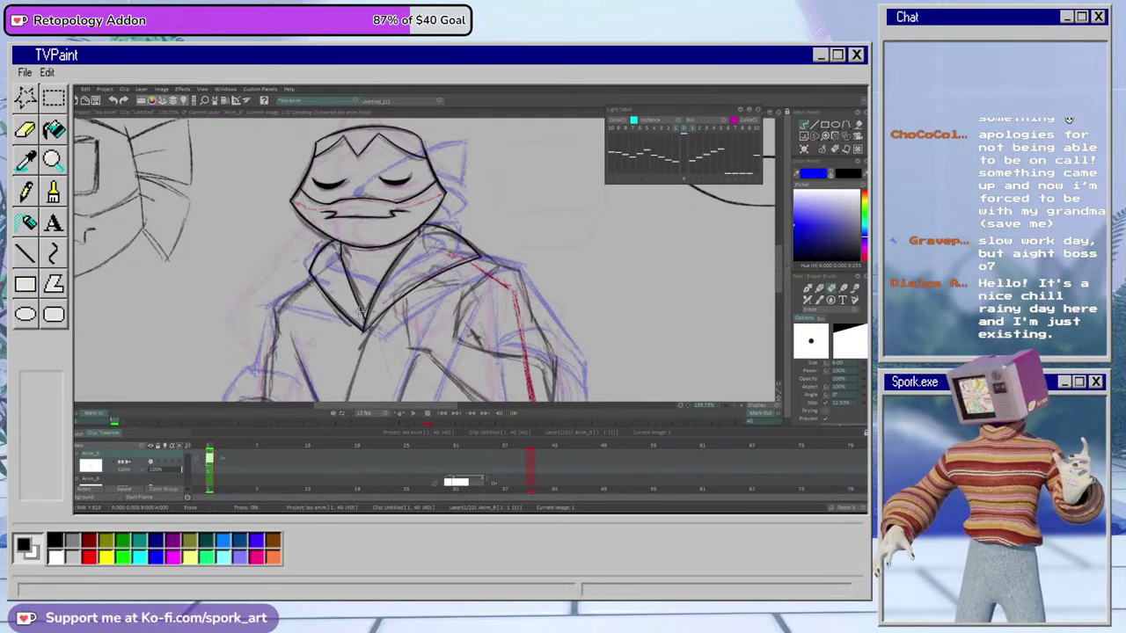
pyautogui.press('b')
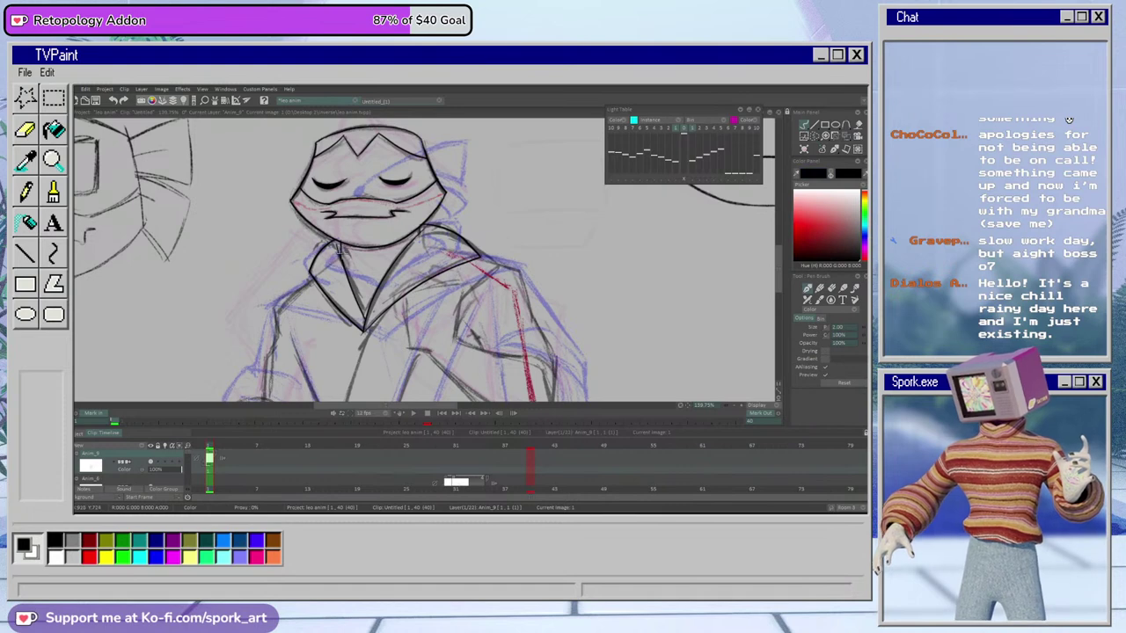
# Ink the short right shoulder line from the hood's outer corner to the top of the sleeve, undoing strokes that miss the sketch
pyautogui.moveTo(777, 253); pyautogui.dragTo(776, 265)
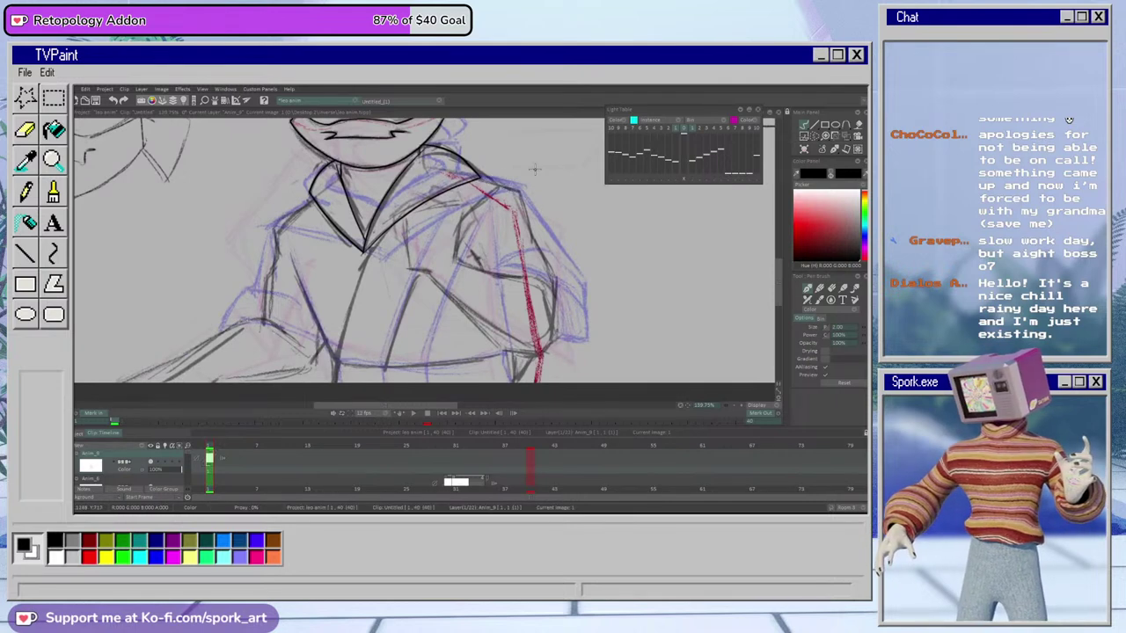
pyautogui.moveTo(478, 177)
pyautogui.mouseDown()
pyautogui.moveTo(551, 200)
pyautogui.moveTo(525, 190)
pyautogui.mouseUp()
pyautogui.hotkey('ctrl', 'z')
pyautogui.hotkey('ctrl', 'z')
pyautogui.press('e')
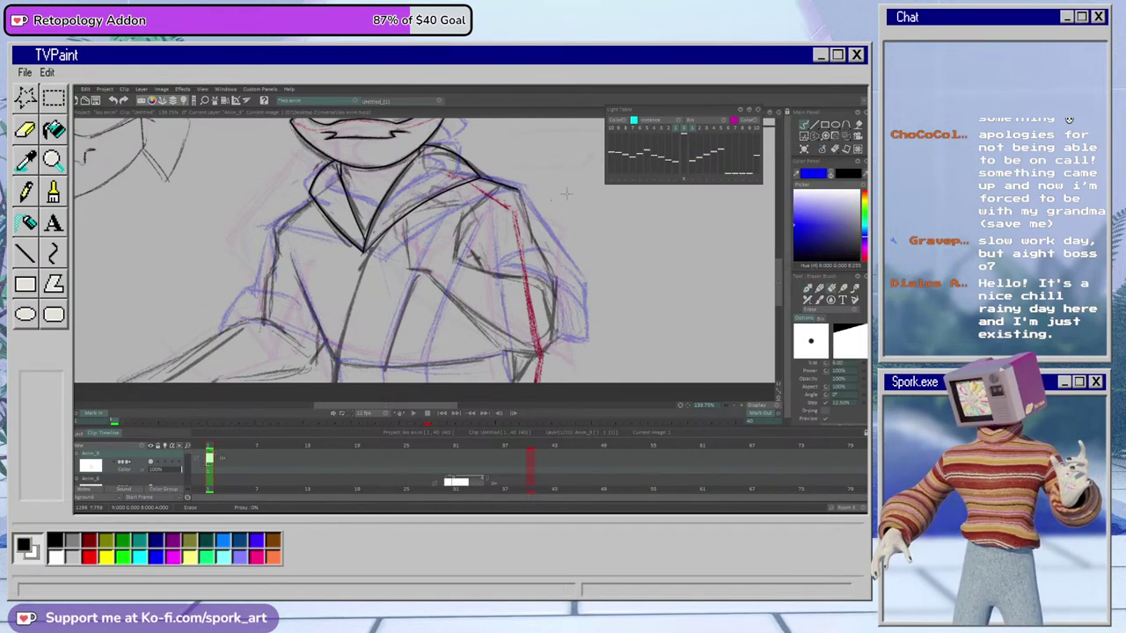
pyautogui.press('b')
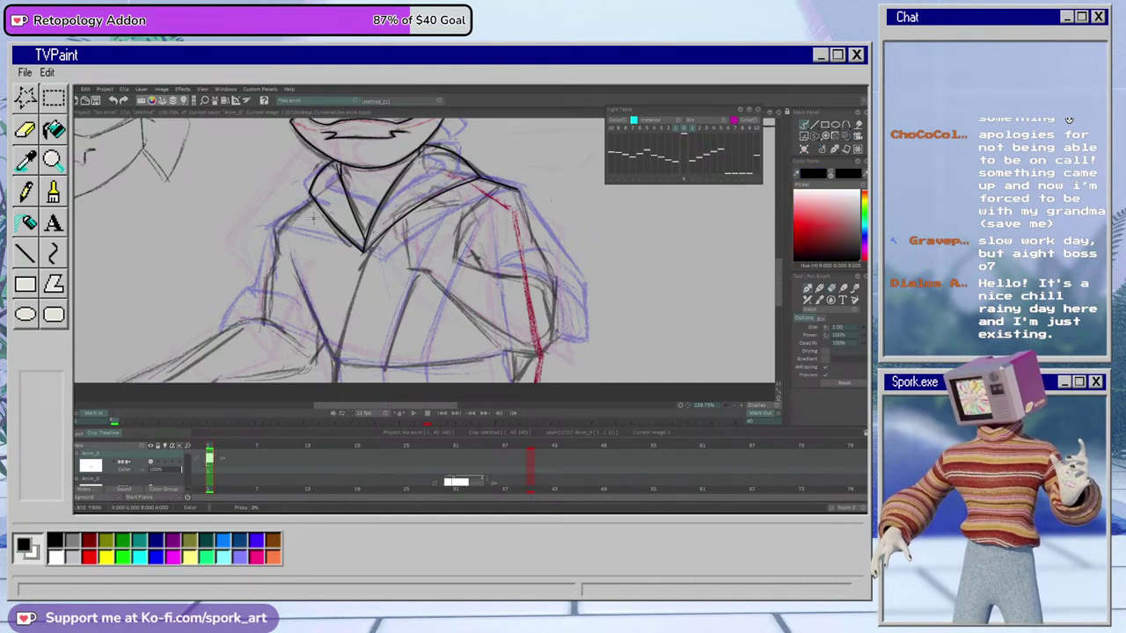
# Ink the left shoulder line from the hood down to the sleeve corner, undoing missed strokes and erasing the overshoot
pyautogui.moveTo(314, 199); pyautogui.dragTo(265, 229)
pyautogui.hotkey('ctrl', 'z')
pyautogui.moveTo(311, 200); pyautogui.dragTo(249, 255)
pyautogui.hotkey('ctrl', 'z')
pyautogui.moveTo(313, 198)
pyautogui.mouseDown()
pyautogui.moveTo(261, 243)
pyautogui.moveTo(278, 227)
pyautogui.mouseUp()
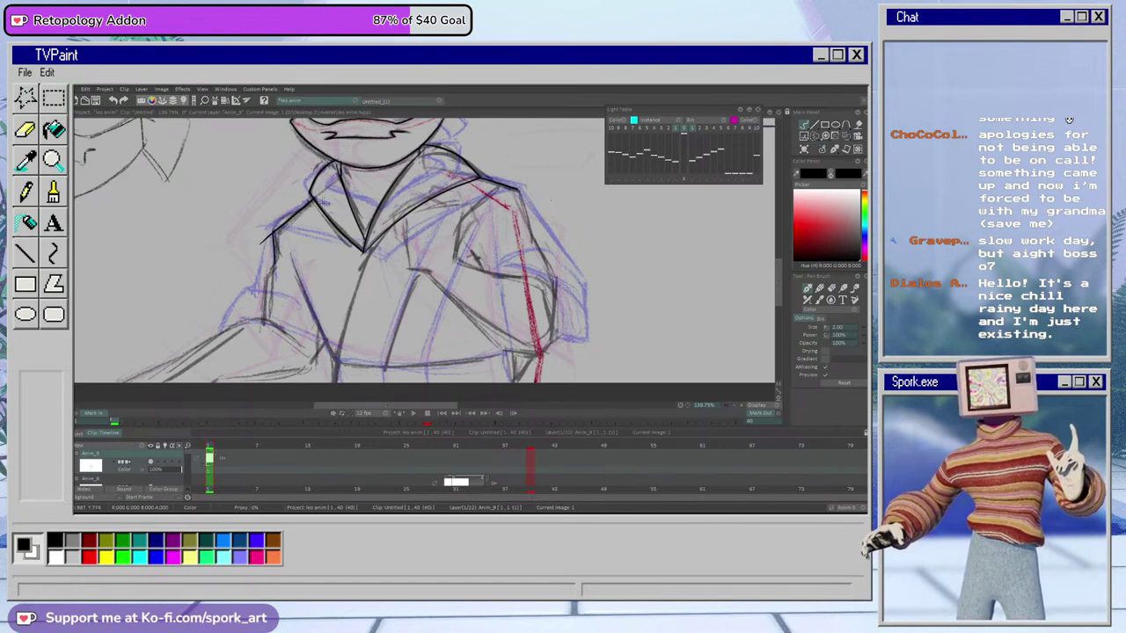
pyautogui.press('e')
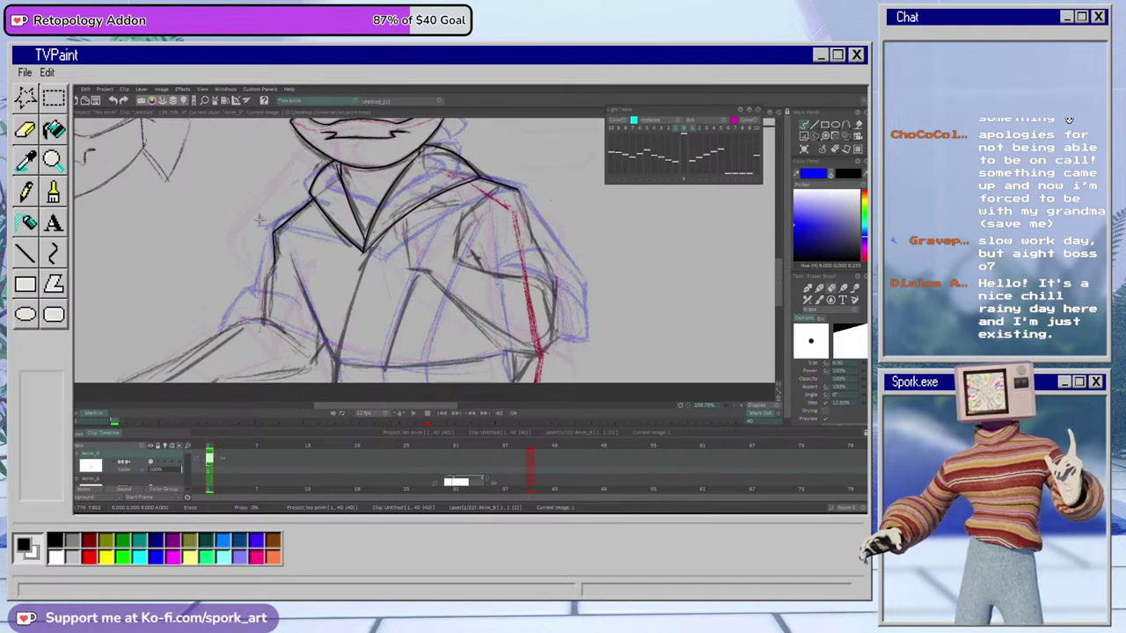
pyautogui.press('e')
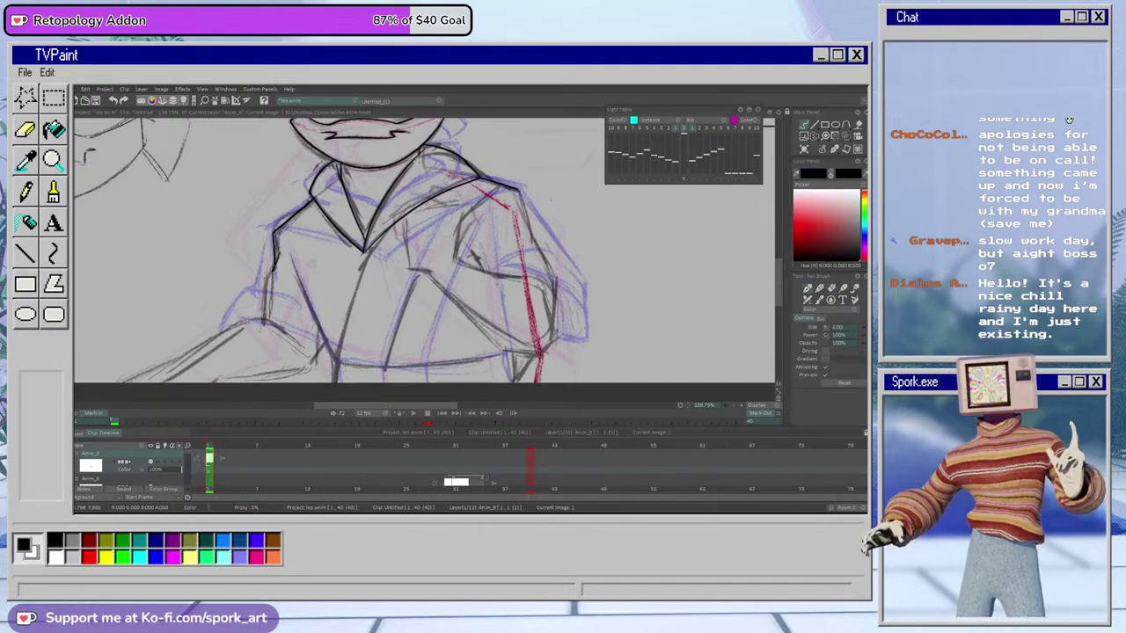
pyautogui.moveTo(280, 251); pyautogui.dragTo(245, 295)
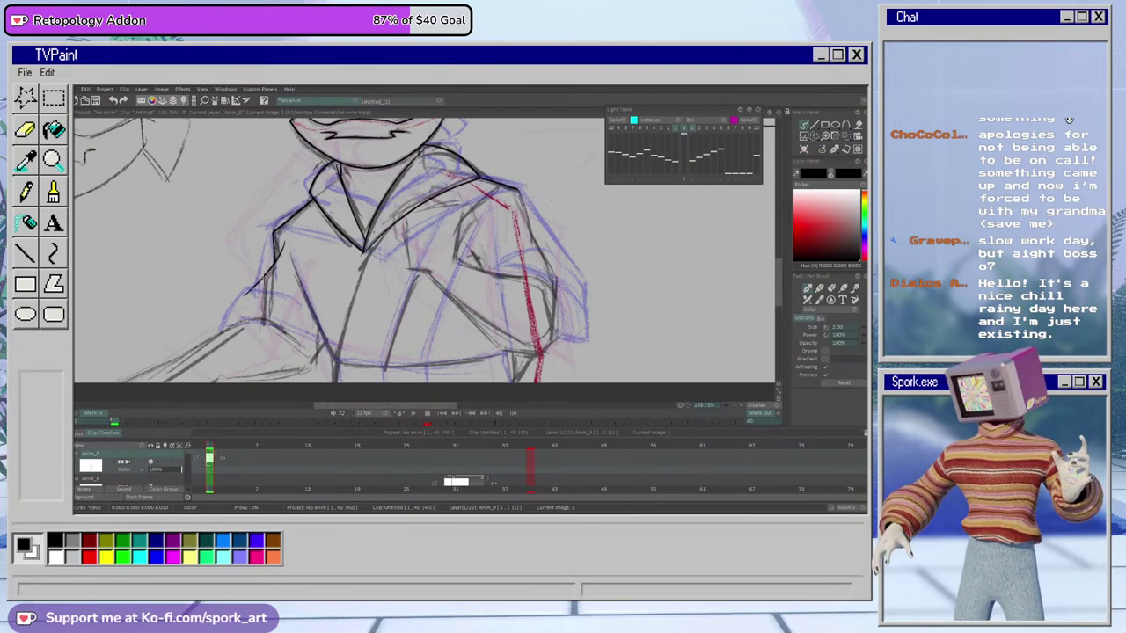
pyautogui.moveTo(264, 274); pyautogui.dragTo(262, 304)
pyautogui.hotkey('ctrl', 'z')
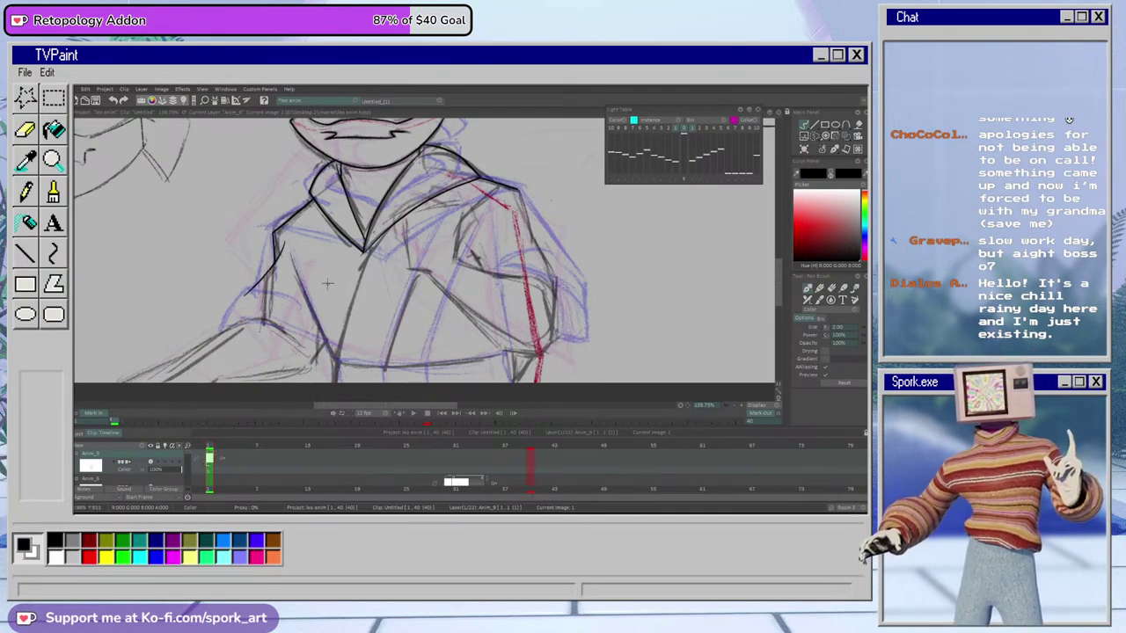
pyautogui.hotkey('ctrl', 'z')
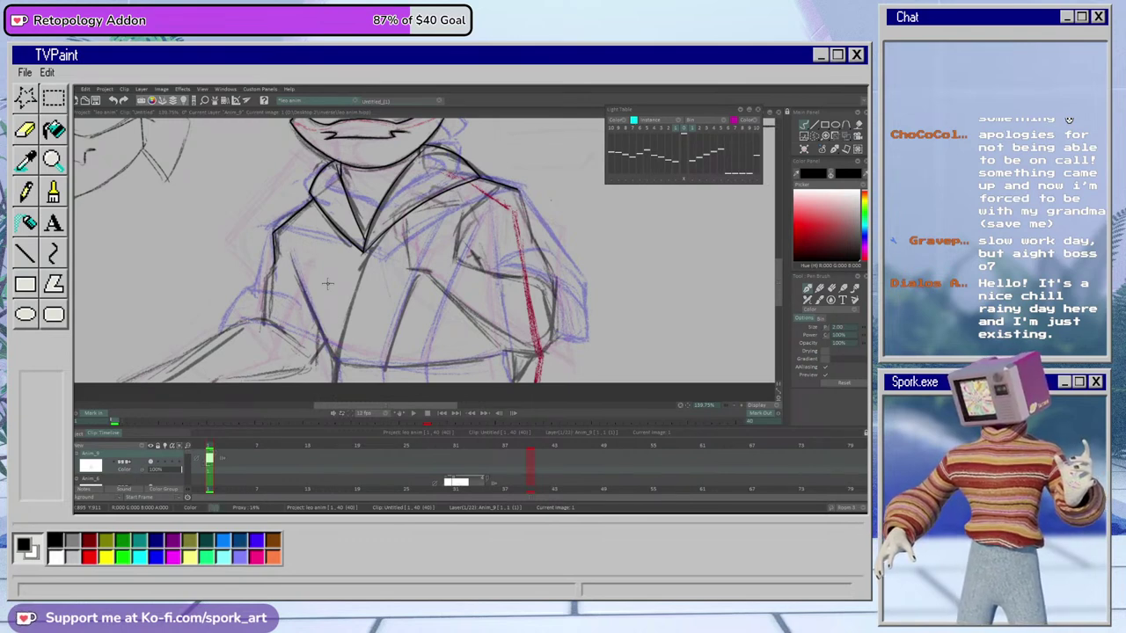
pyautogui.press('e')
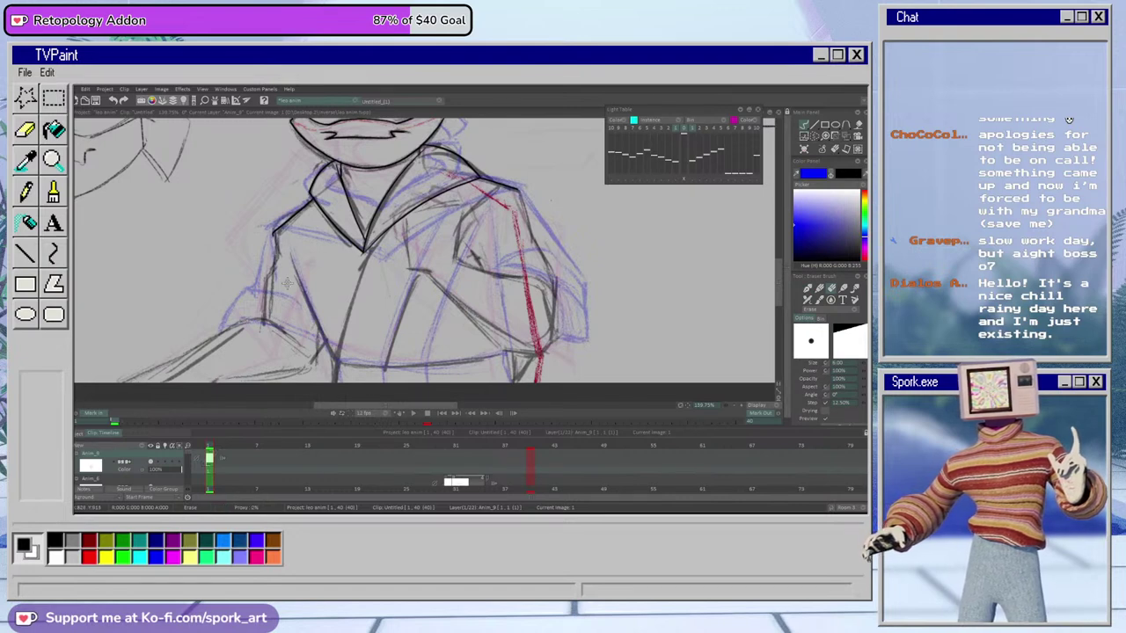
pyautogui.press('e')
# Ink the left side of the hoodie's torso from the armpit to the hem, redoing missed strokes and tidying the lower end with the eraser
pyautogui.moveTo(777, 239); pyautogui.dragTo(782, 282)
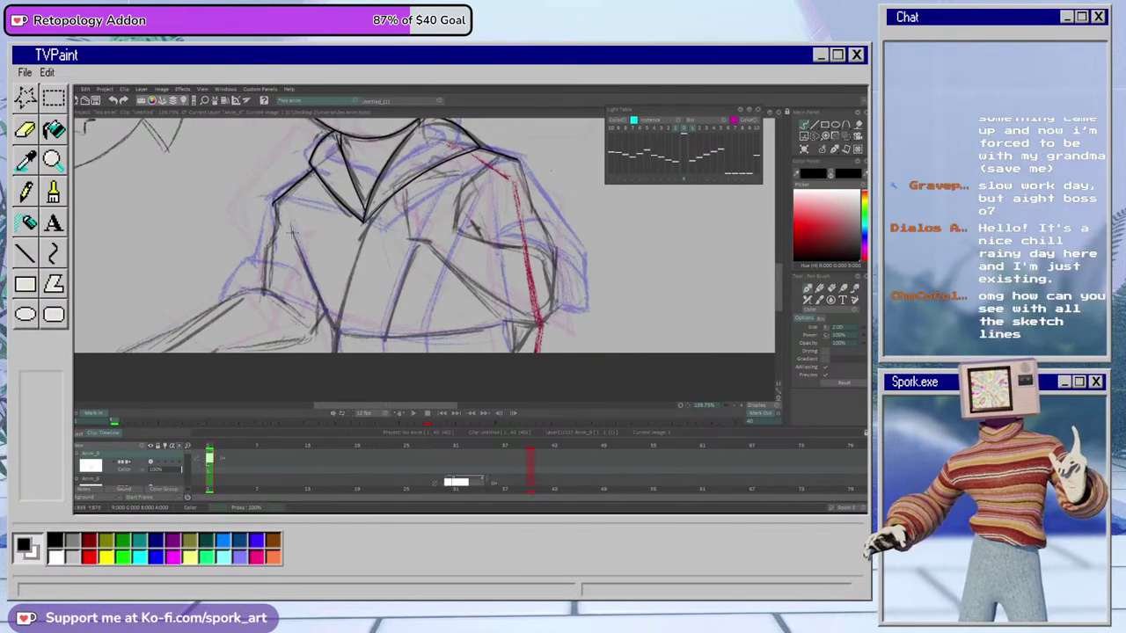
pyautogui.moveTo(294, 230); pyautogui.dragTo(340, 347)
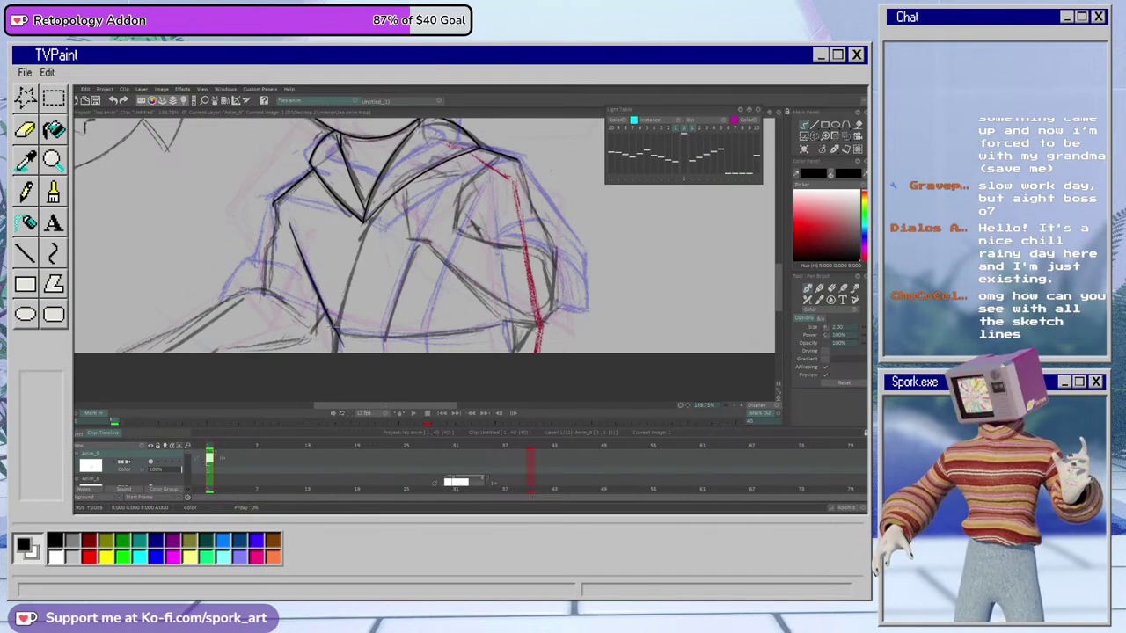
pyautogui.hotkey('ctrl', 'z')
pyautogui.moveTo(283, 216); pyautogui.dragTo(341, 352)
pyautogui.hotkey('ctrl', 'z')
pyautogui.moveTo(284, 212); pyautogui.dragTo(339, 339)
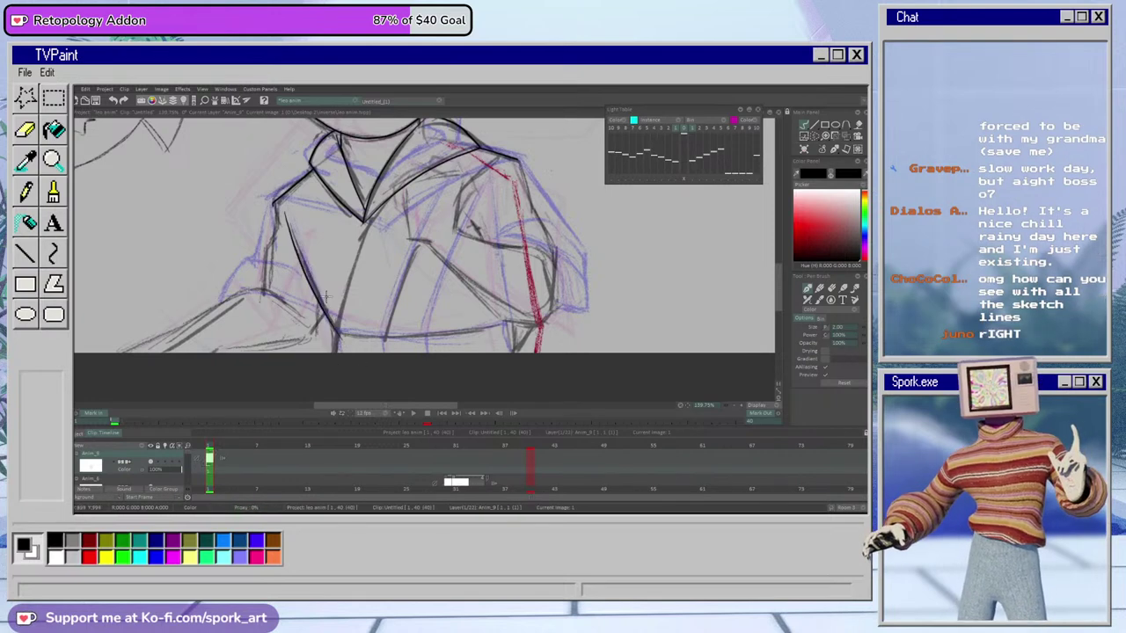
pyautogui.press('e')
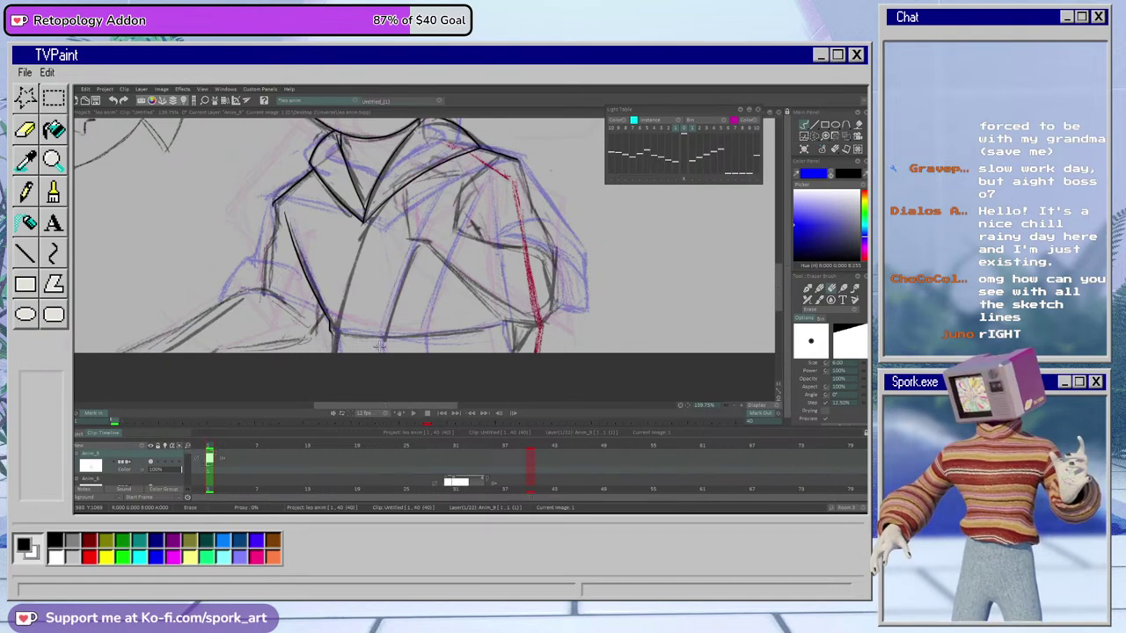
pyautogui.press('e')
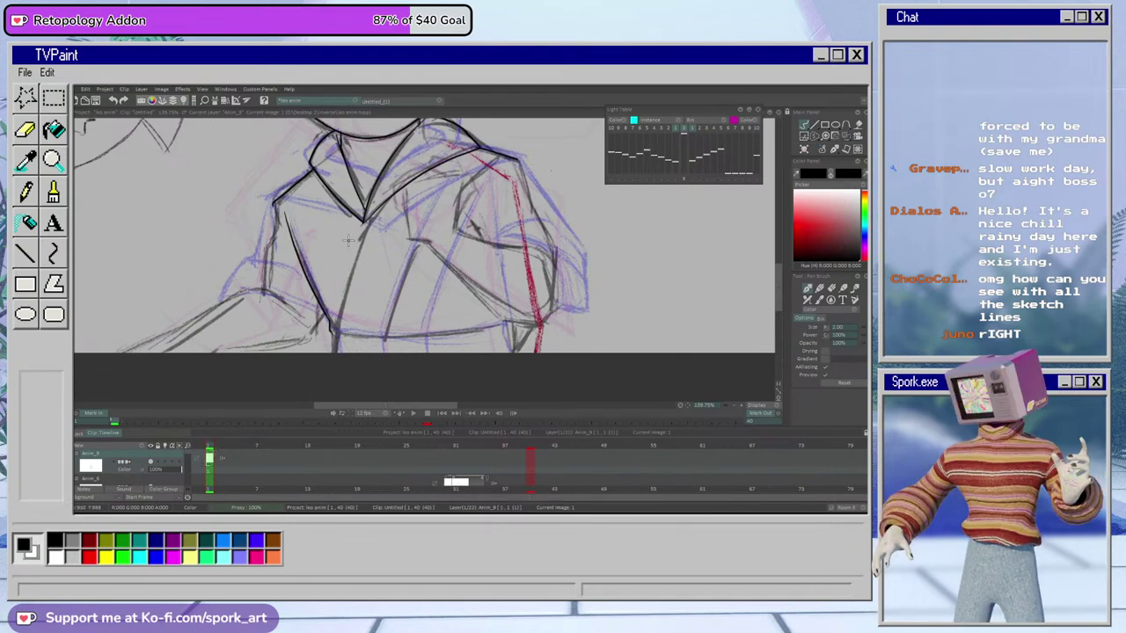
# Ink the hoodie's curved bottom hem from the left torso line to the right side, redrawing the first stroke
pyautogui.moveTo(333, 334); pyautogui.dragTo(581, 302)
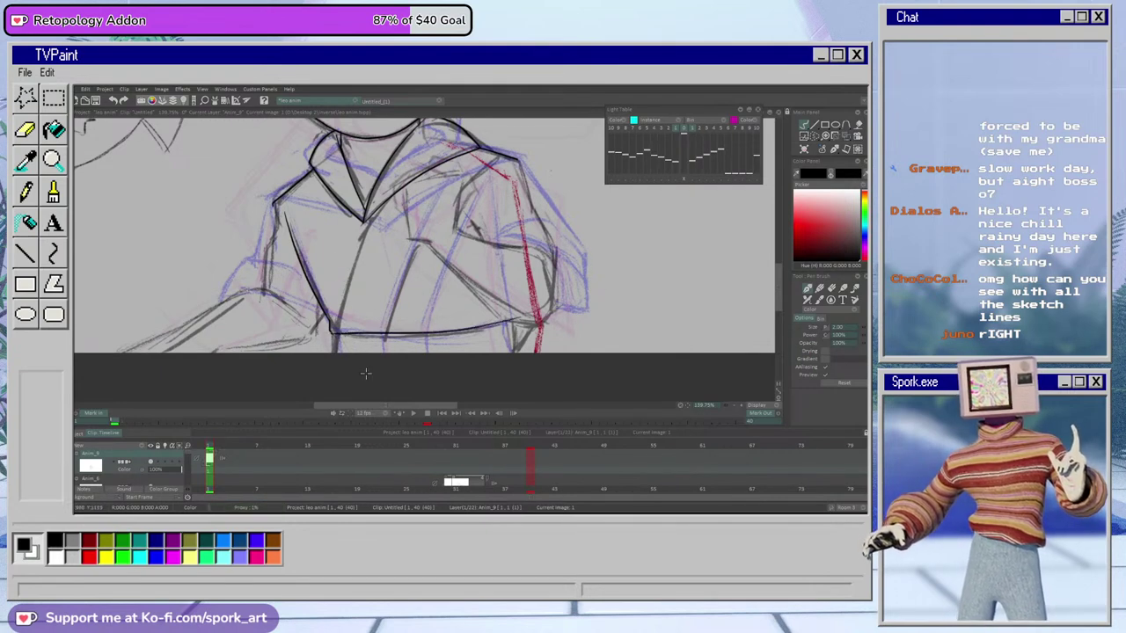
pyautogui.hotkey('ctrl', 'z')
pyautogui.moveTo(331, 330)
pyautogui.mouseDown()
pyautogui.moveTo(368, 339)
pyautogui.moveTo(522, 320)
pyautogui.mouseUp()
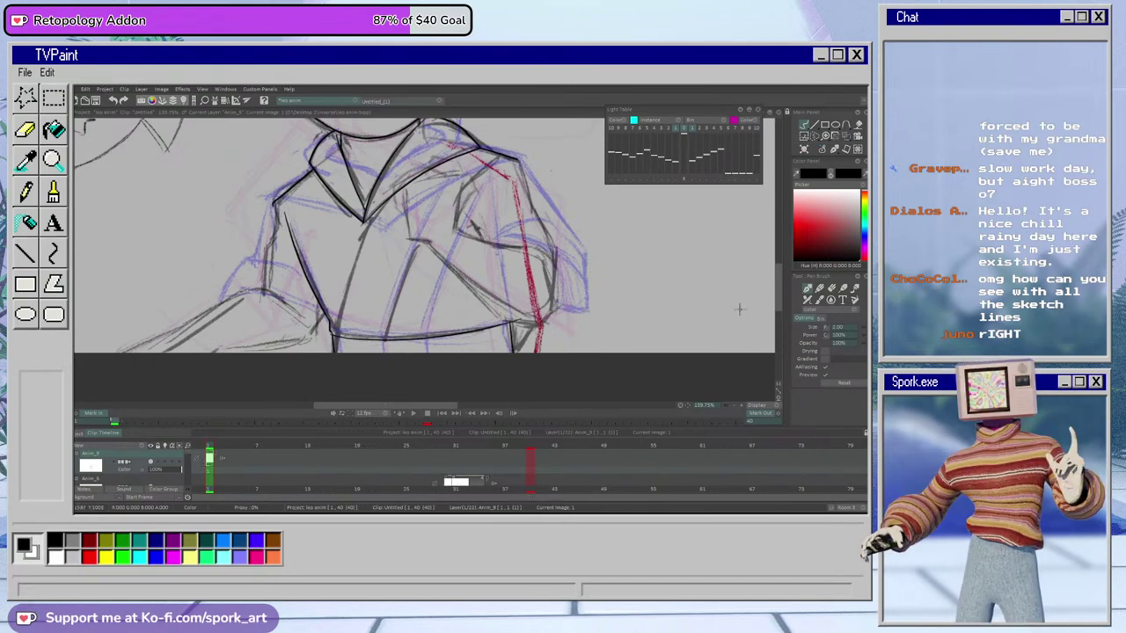
# Erase the outer part of the inked left shoulder line between the hood and the sleeve corner
pyautogui.moveTo(779, 300)
pyautogui.mouseDown()
pyautogui.moveTo(780, 278)
pyautogui.moveTo(781, 334)
pyautogui.moveTo(779, 290)
pyautogui.mouseUp()
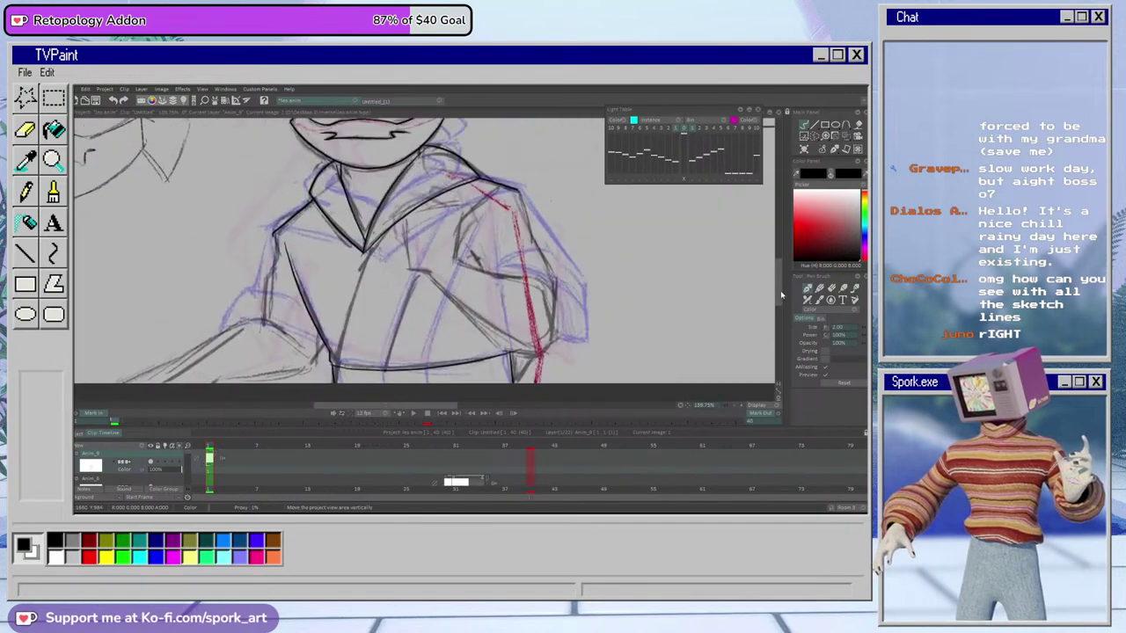
pyautogui.moveTo(444, 406); pyautogui.dragTo(493, 394)
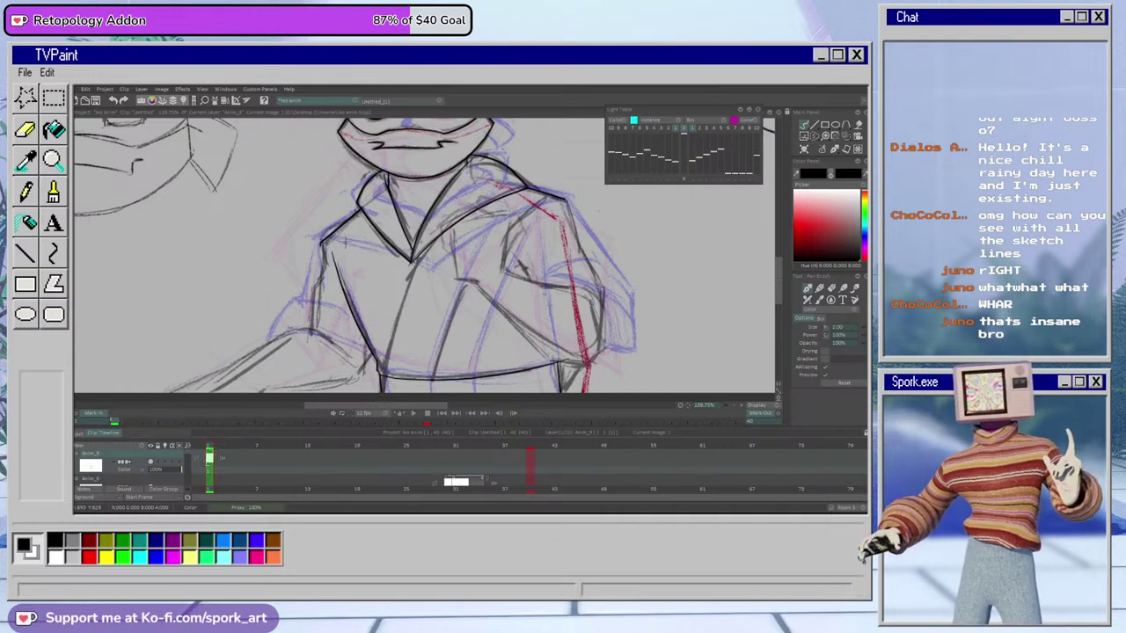
pyautogui.moveTo(778, 284); pyautogui.dragTo(778, 288)
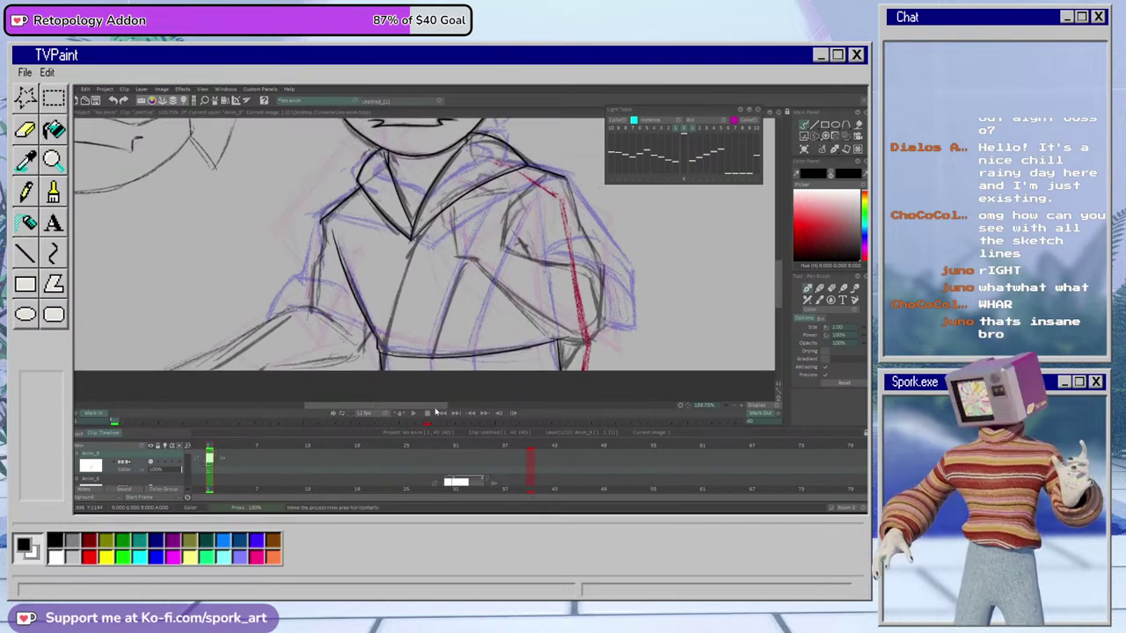
pyautogui.hscroll(-3, 703, 294)
pyautogui.scroll(1, 774, 290)
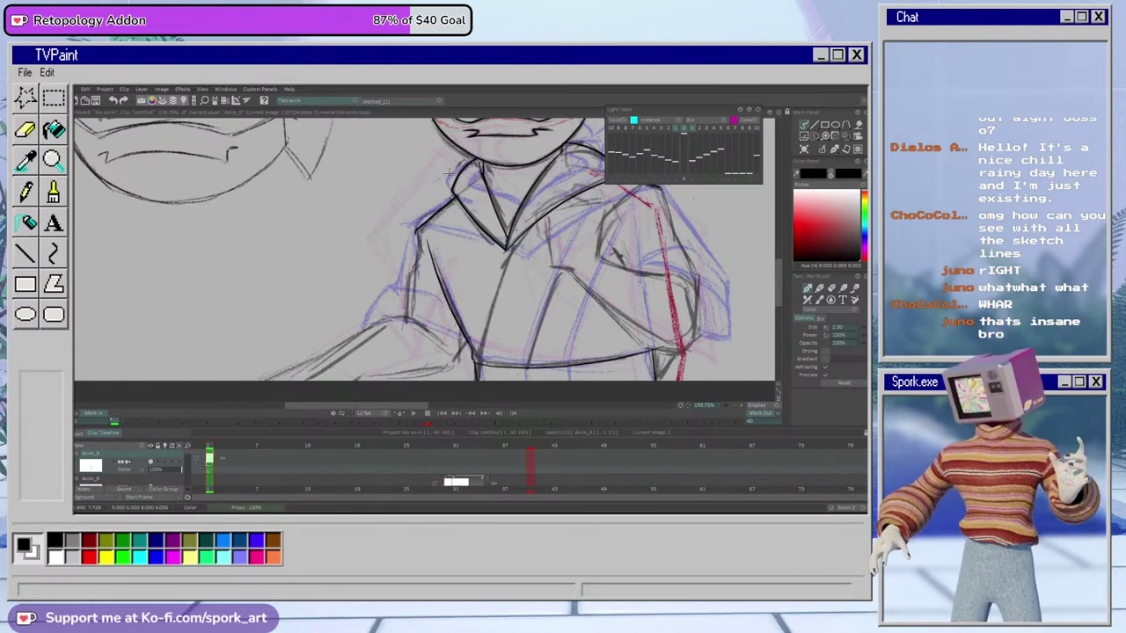
pyautogui.press('e')
pyautogui.moveTo(421, 232); pyautogui.dragTo(446, 208)
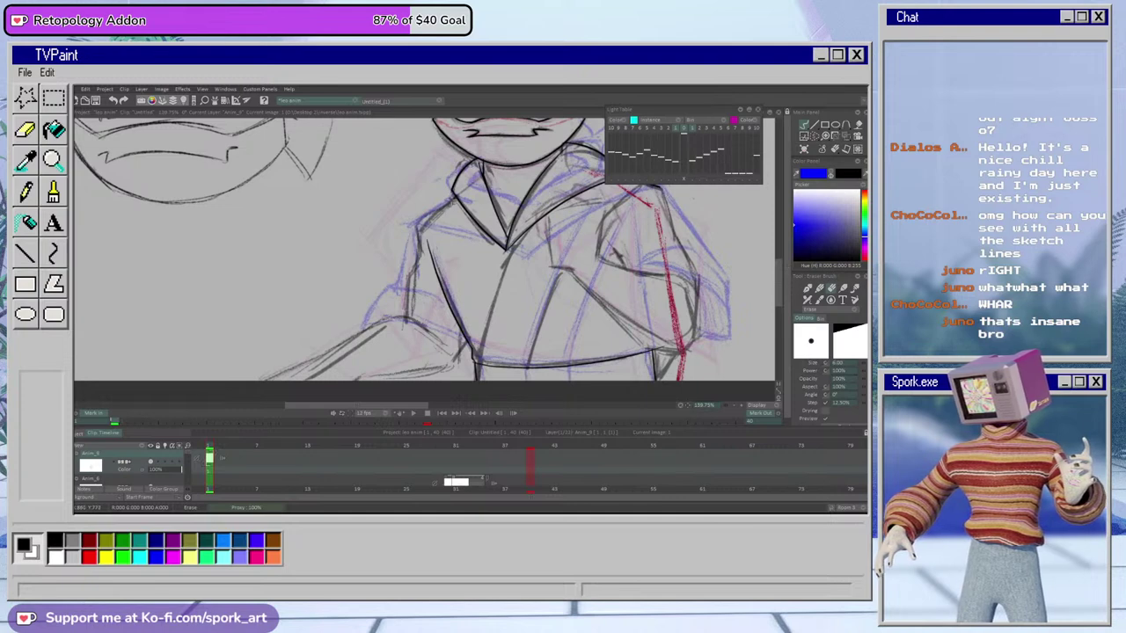
# Redraw the left shoulder line from the hood to the sleeve corner, undoing strokes that miss the sketch
pyautogui.press('e')
pyautogui.moveTo(398, 231)
pyautogui.mouseDown()
pyautogui.moveTo(456, 196)
pyautogui.moveTo(398, 232)
pyautogui.mouseUp()
pyautogui.hotkey('ctrl', 'z')
pyautogui.hotkey('ctrl', 'z')
pyautogui.moveTo(456, 196); pyautogui.dragTo(397, 236)
pyautogui.hotkey('ctrl', 'z')
pyautogui.moveTo(457, 197)
pyautogui.mouseDown()
pyautogui.moveTo(399, 236)
pyautogui.moveTo(409, 230)
pyautogui.moveTo(398, 288)
pyautogui.mouseUp()
pyautogui.press('e')
pyautogui.press('e')
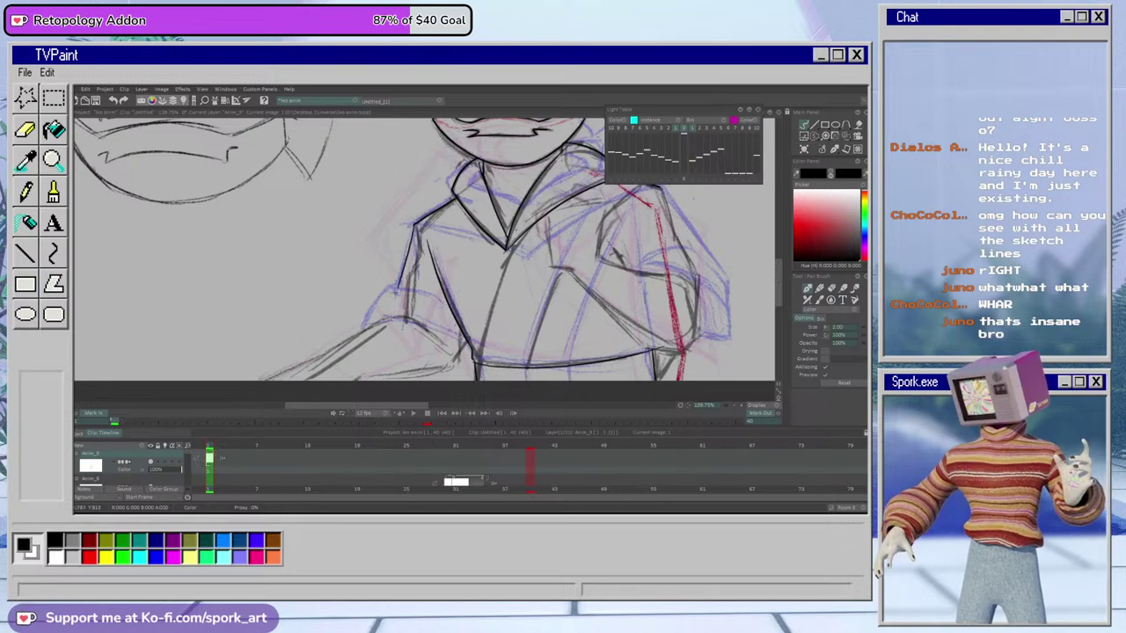
# Ink the left sleeve's outer edge as a long line down from the shoulder corner and erase its overshoot above the shoulder
pyautogui.hotkey('ctrl', 'z')
pyautogui.moveTo(416, 224); pyautogui.dragTo(389, 295)
pyautogui.hotkey('ctrl', 'z')
pyautogui.moveTo(415, 225); pyautogui.dragTo(378, 336)
pyautogui.hotkey('ctrl', 'z')
pyautogui.moveTo(419, 208); pyautogui.dragTo(385, 362)
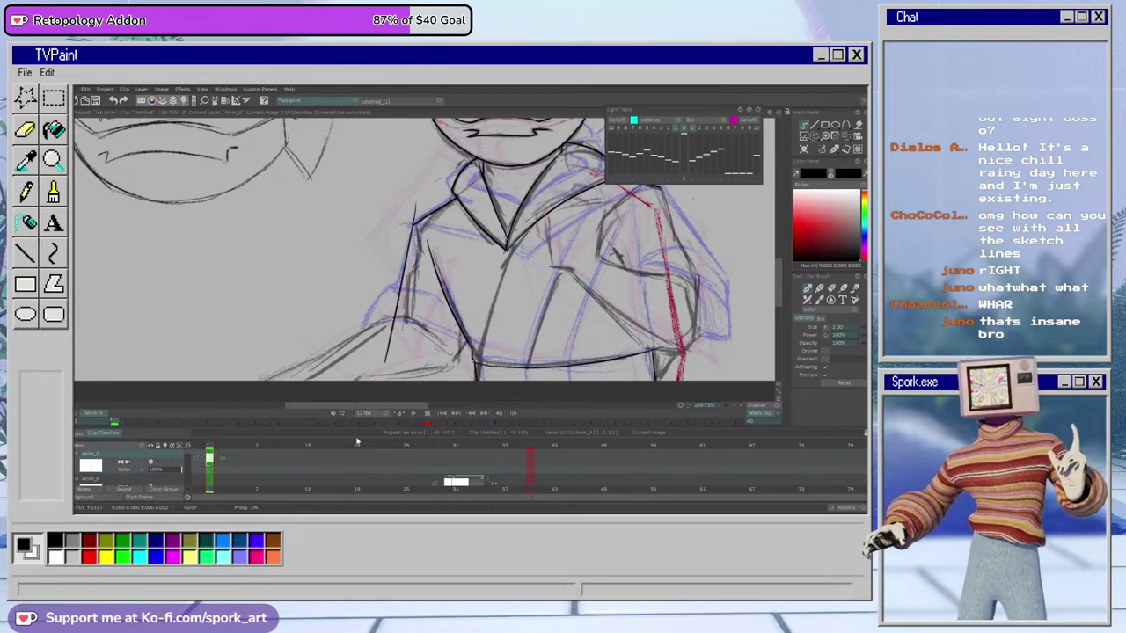
pyautogui.press('e')
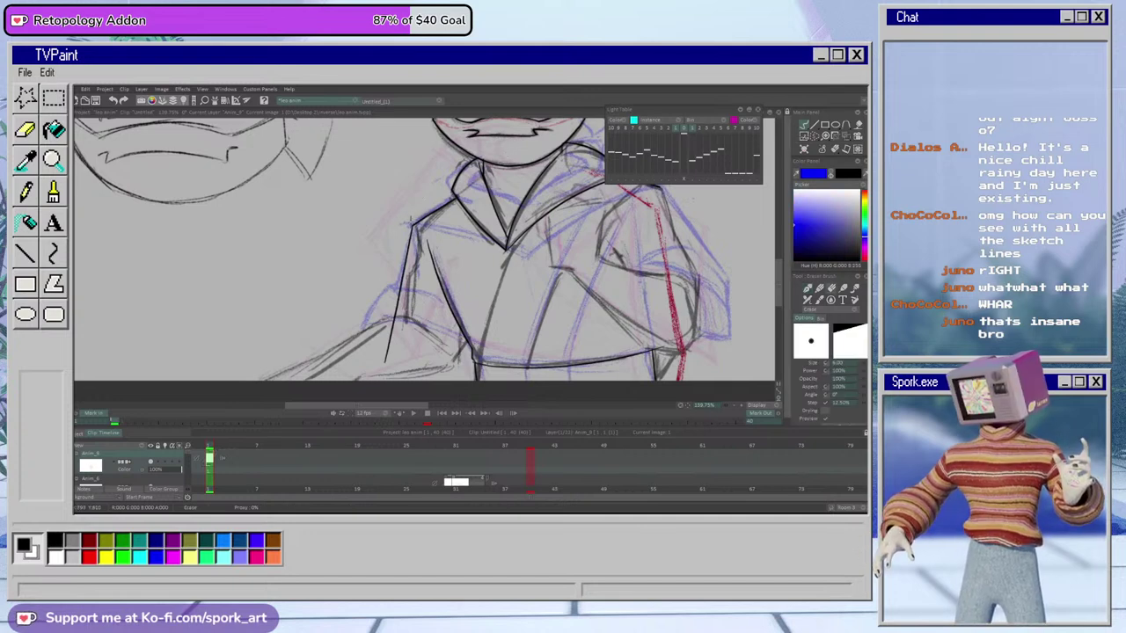
pyautogui.press('e')
# Ink a curved line across the left sleeve at the elbow and the forearm's outer edge curving down from it
pyautogui.moveTo(439, 299); pyautogui.dragTo(268, 326)
pyautogui.hotkey('ctrl', 'z')
pyautogui.moveTo(442, 299)
pyautogui.mouseDown()
pyautogui.moveTo(331, 288)
pyautogui.moveTo(288, 306)
pyautogui.mouseUp()
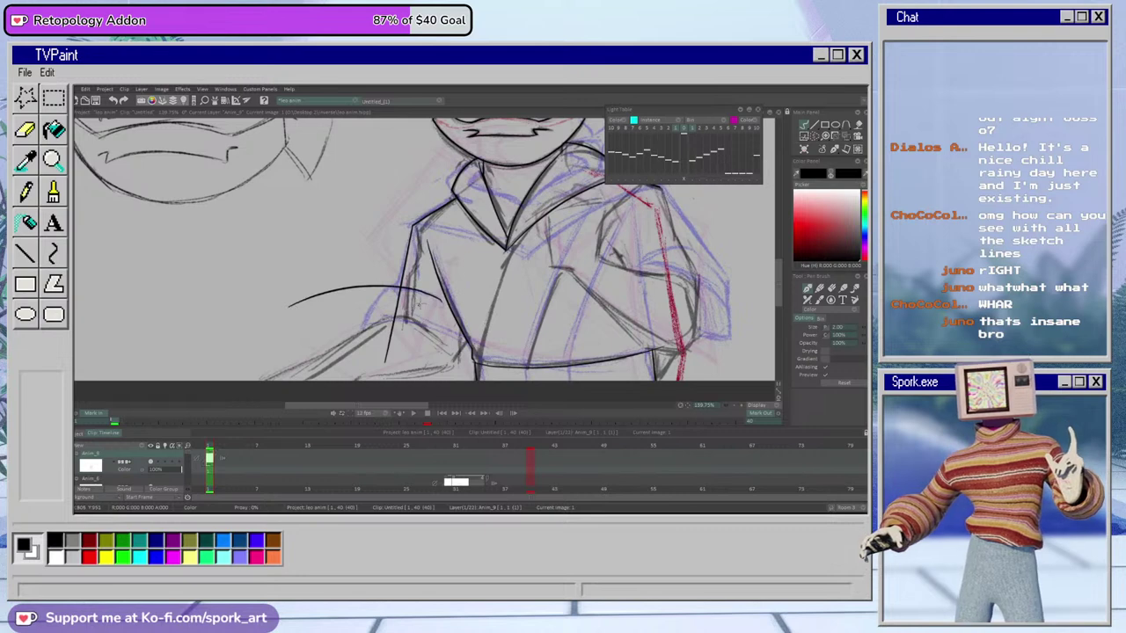
pyautogui.moveTo(391, 284); pyautogui.dragTo(338, 380)
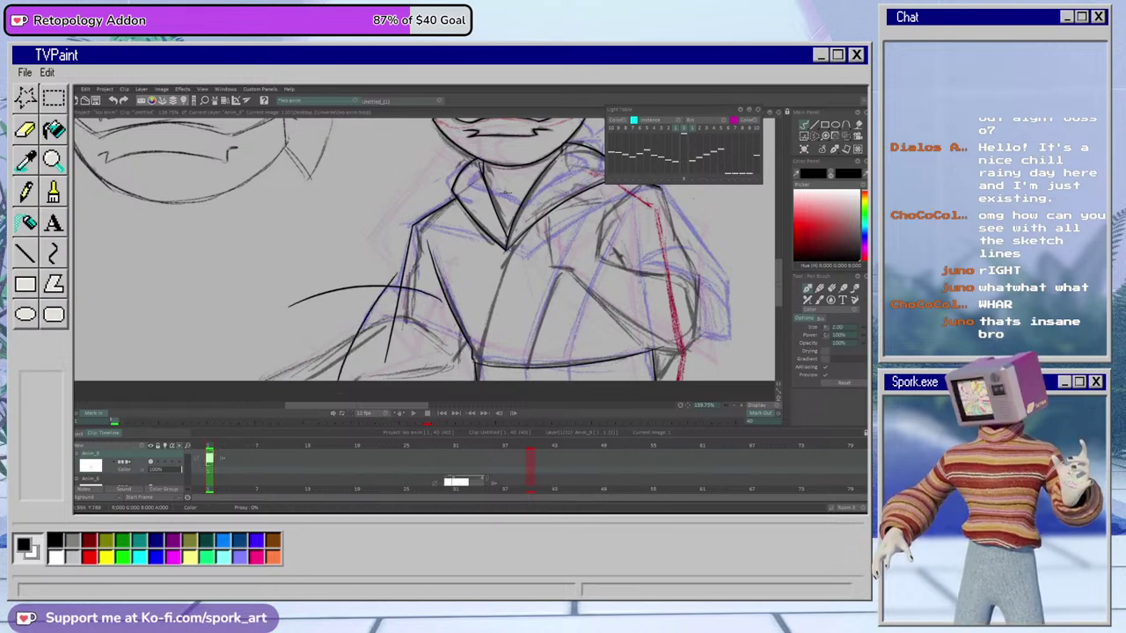
# Erase the overshooting ends of the left sleeve, elbow and forearm lines so they meet in clean corners
pyautogui.press('e')
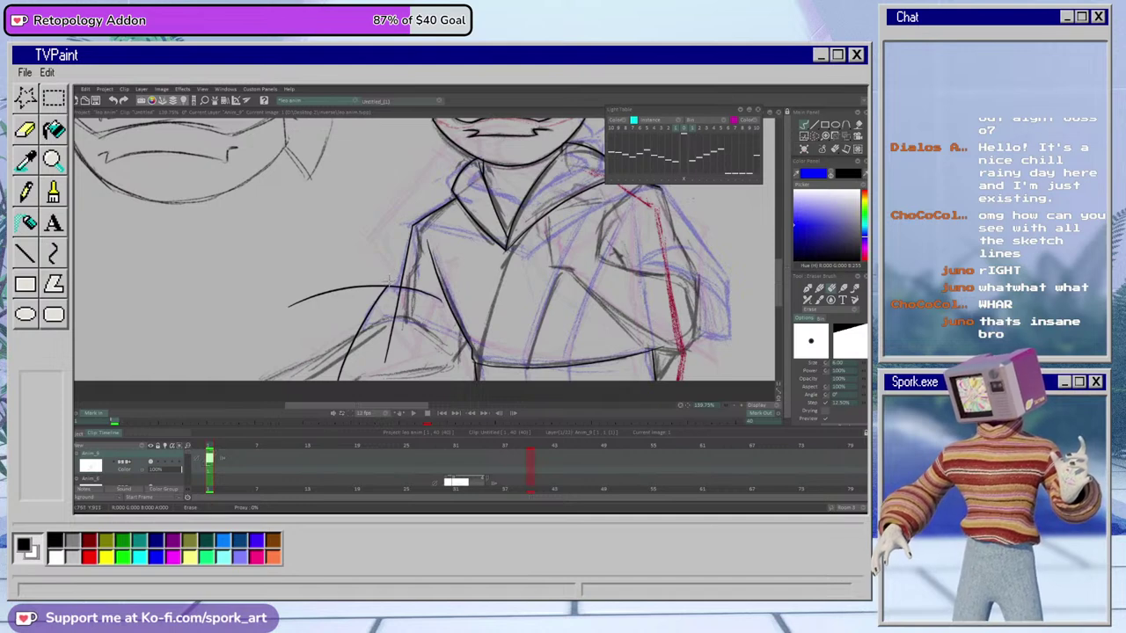
pyautogui.moveTo(290, 305); pyautogui.dragTo(380, 284)
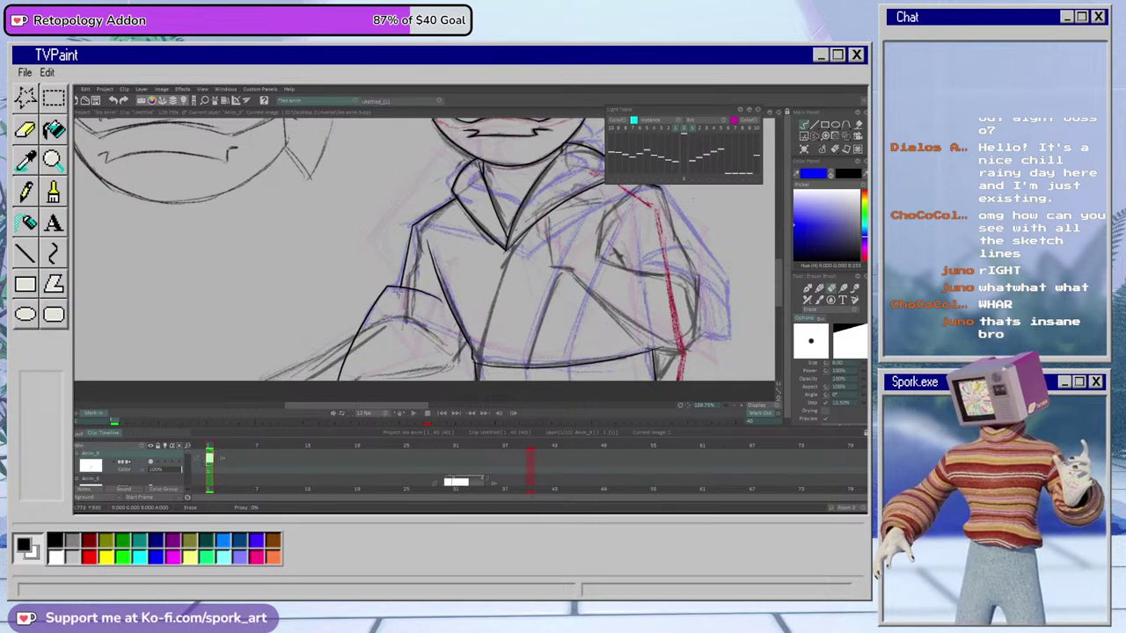
pyautogui.moveTo(340, 379); pyautogui.dragTo(354, 342)
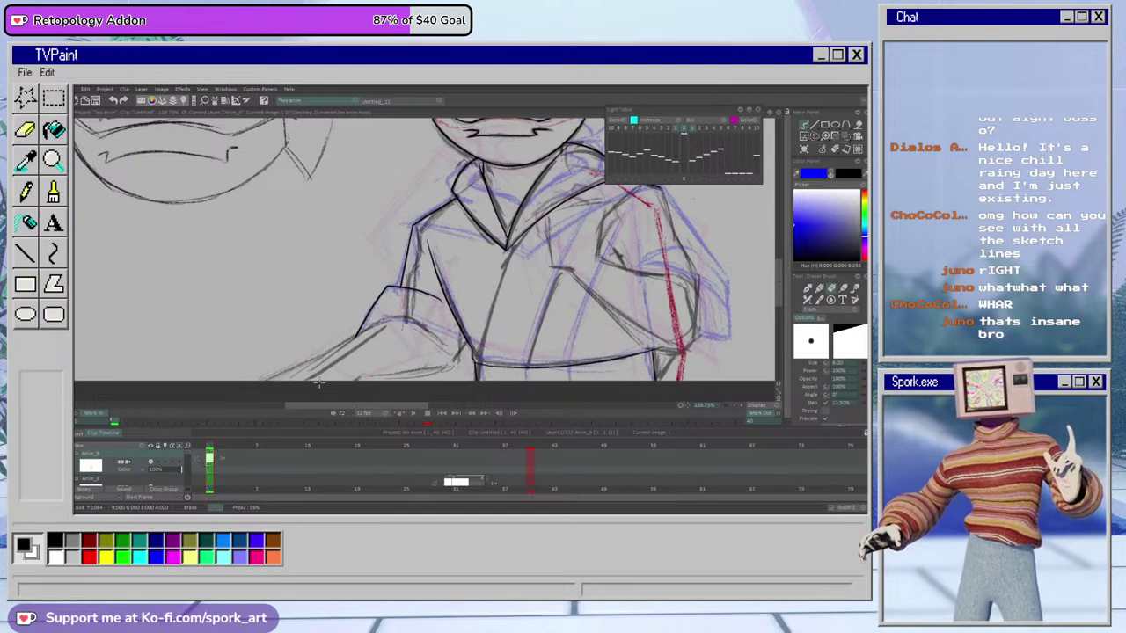
pyautogui.press('b')
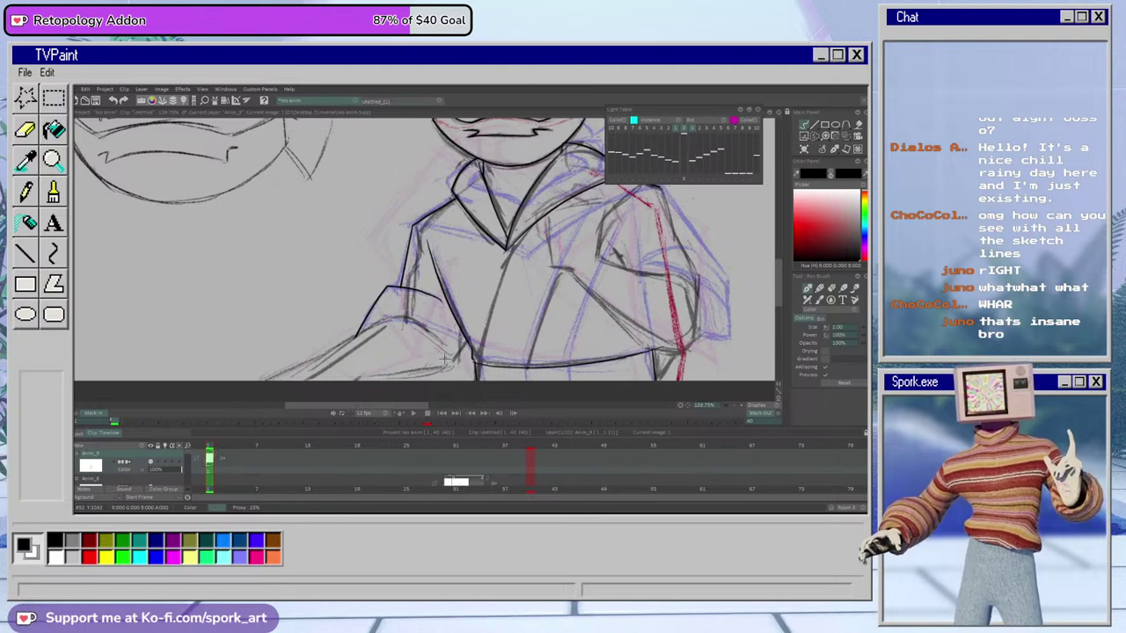
pyautogui.press('e')
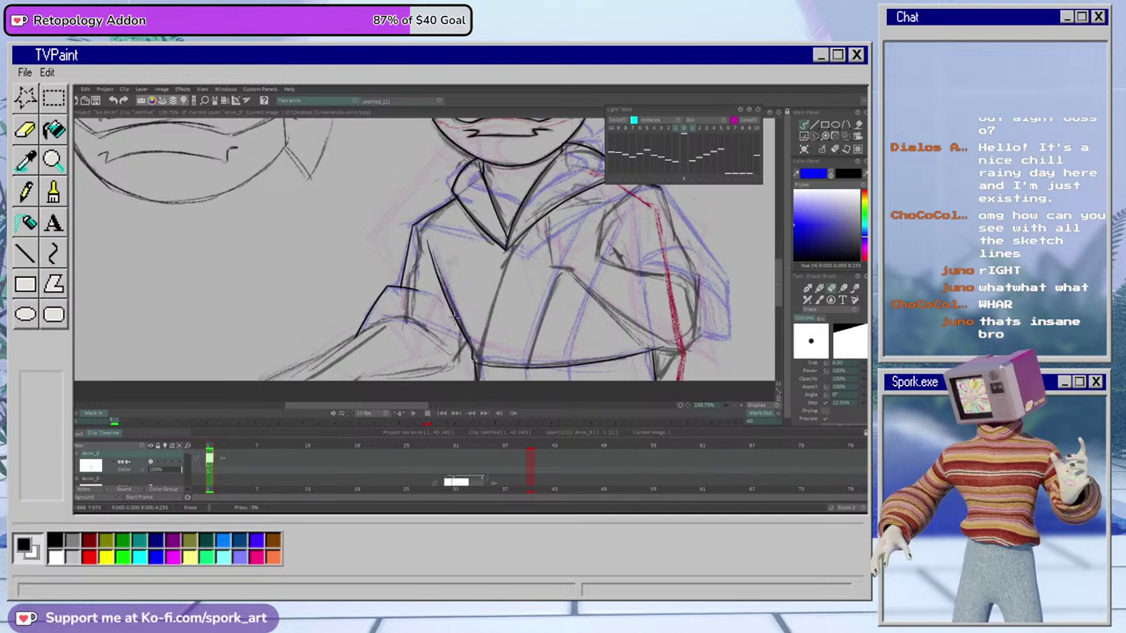
pyautogui.press('b')
pyautogui.moveTo(418, 406); pyautogui.dragTo(486, 380)
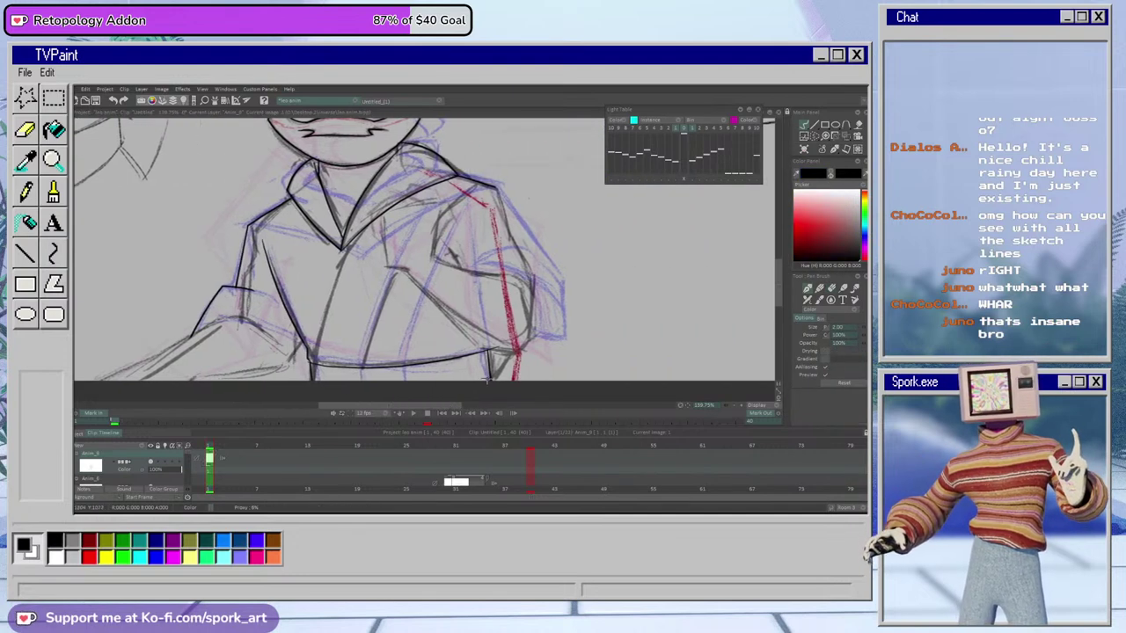
# Erase the left sleeve's outer edge, the elbow curve and the forearm edge, cleaning up to the shoulder corner
pyautogui.moveTo(778, 277); pyautogui.dragTo(778, 278)
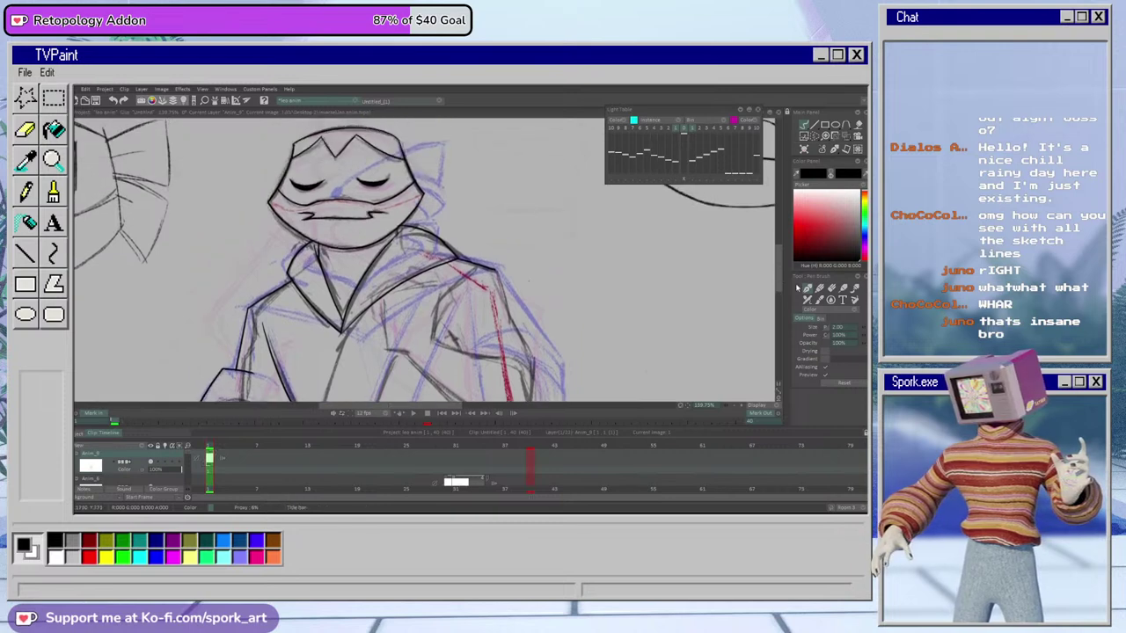
pyautogui.scroll(-5, 694, 424)
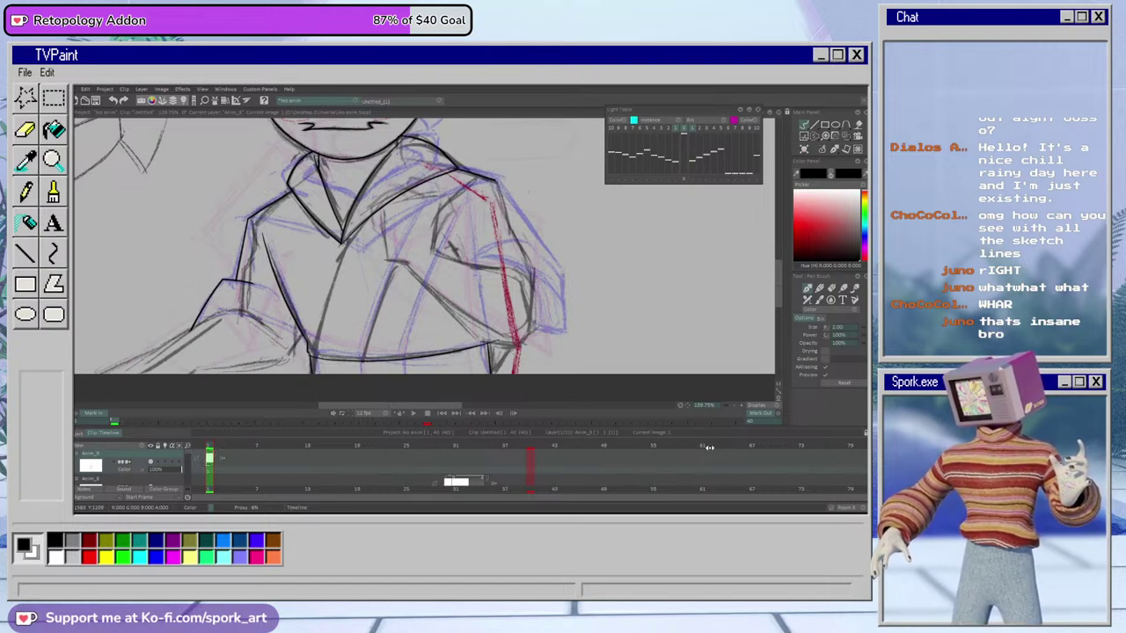
pyautogui.press('e')
pyautogui.moveTo(253, 287)
pyautogui.mouseDown()
pyautogui.moveTo(216, 289)
pyautogui.moveTo(197, 325)
pyautogui.mouseUp()
pyautogui.moveTo(245, 222); pyautogui.dragTo(238, 268)
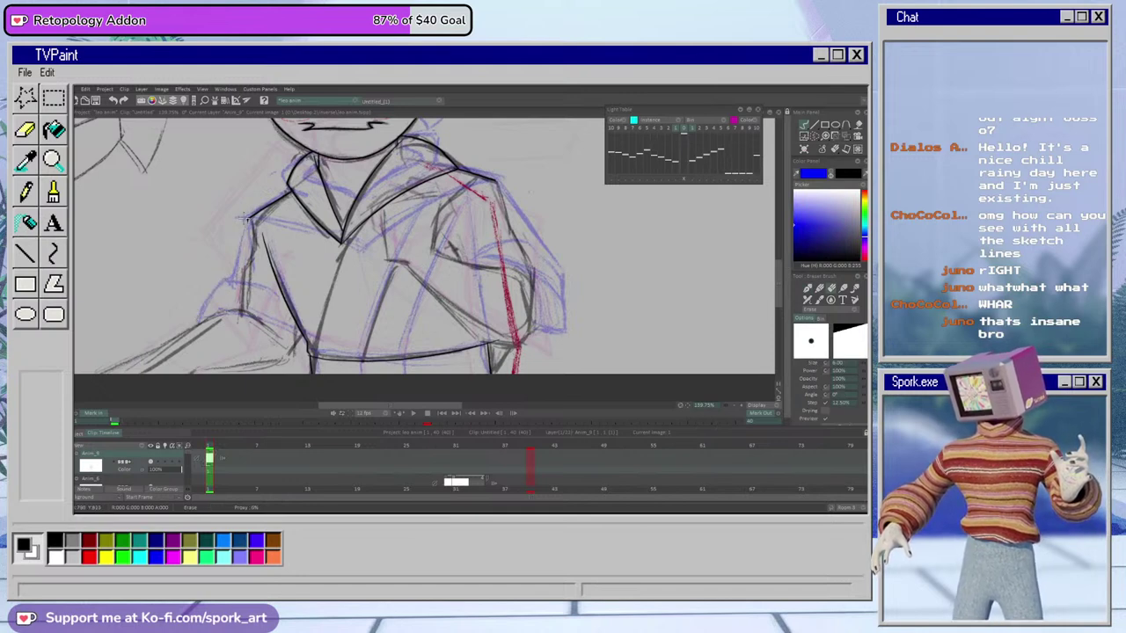
pyautogui.moveTo(250, 225); pyautogui.dragTo(249, 223)
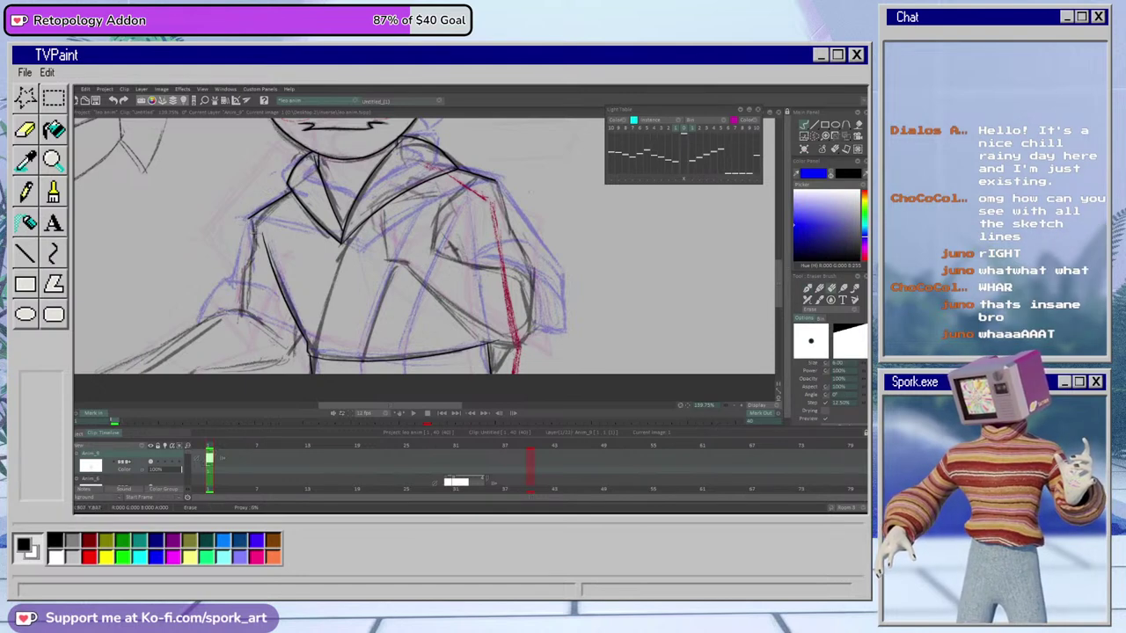
# Ink the raised hand's outer wrist edge and top knuckle line, and erase the hood line crossing the hand
pyautogui.press('p')
pyautogui.moveTo(779, 268); pyautogui.dragTo(779, 262)
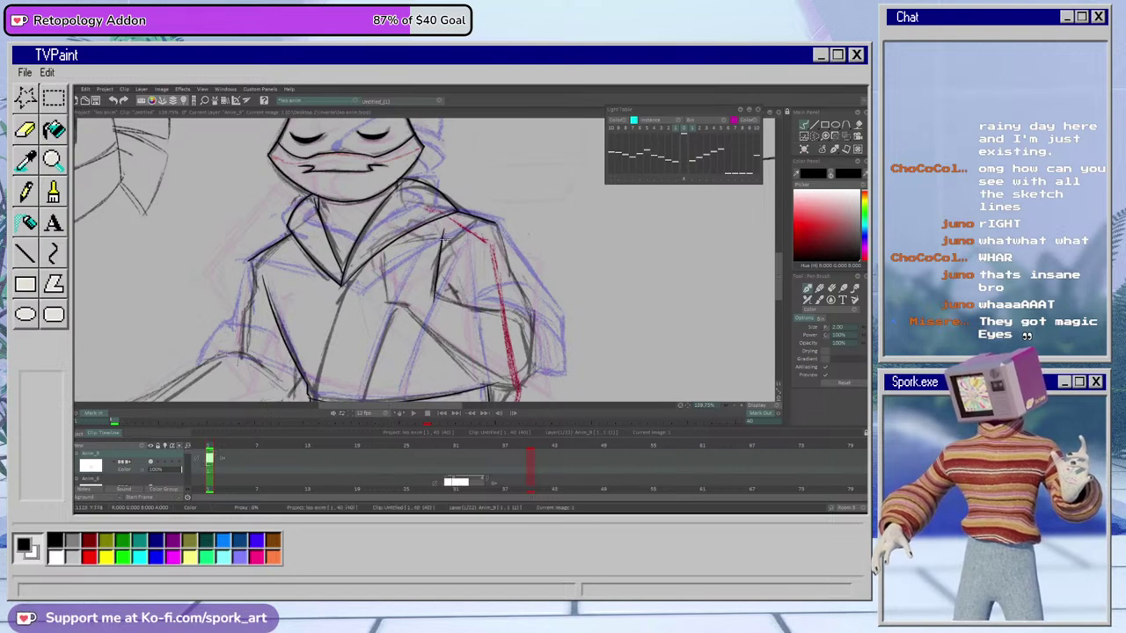
pyautogui.moveTo(410, 212); pyautogui.dragTo(458, 233)
pyautogui.hotkey('ctrl', 'z')
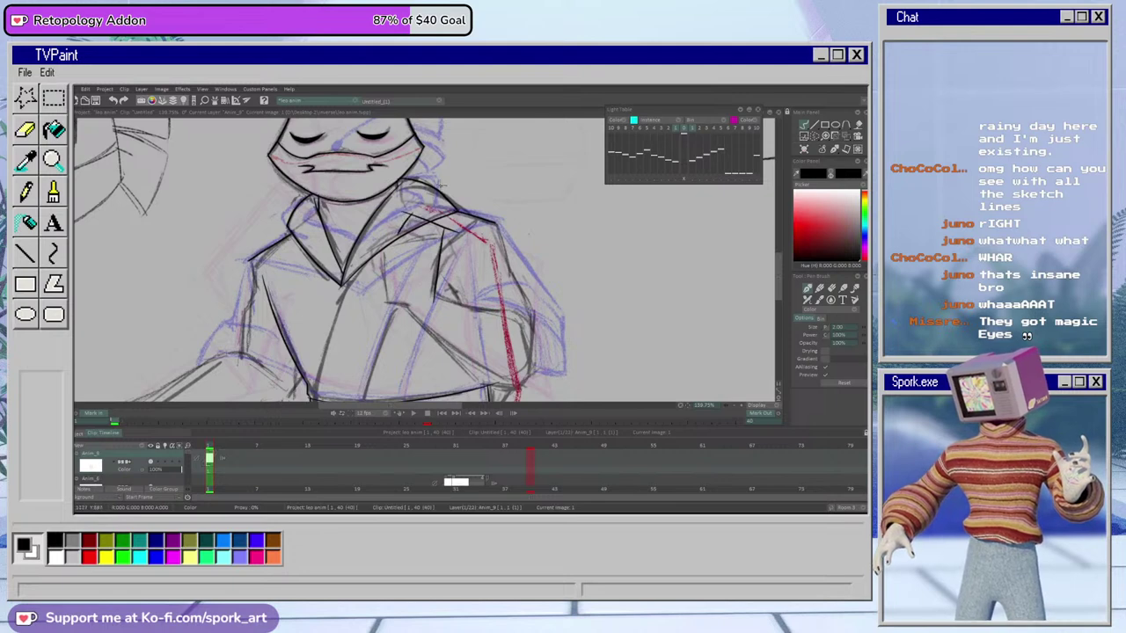
pyautogui.press('e')
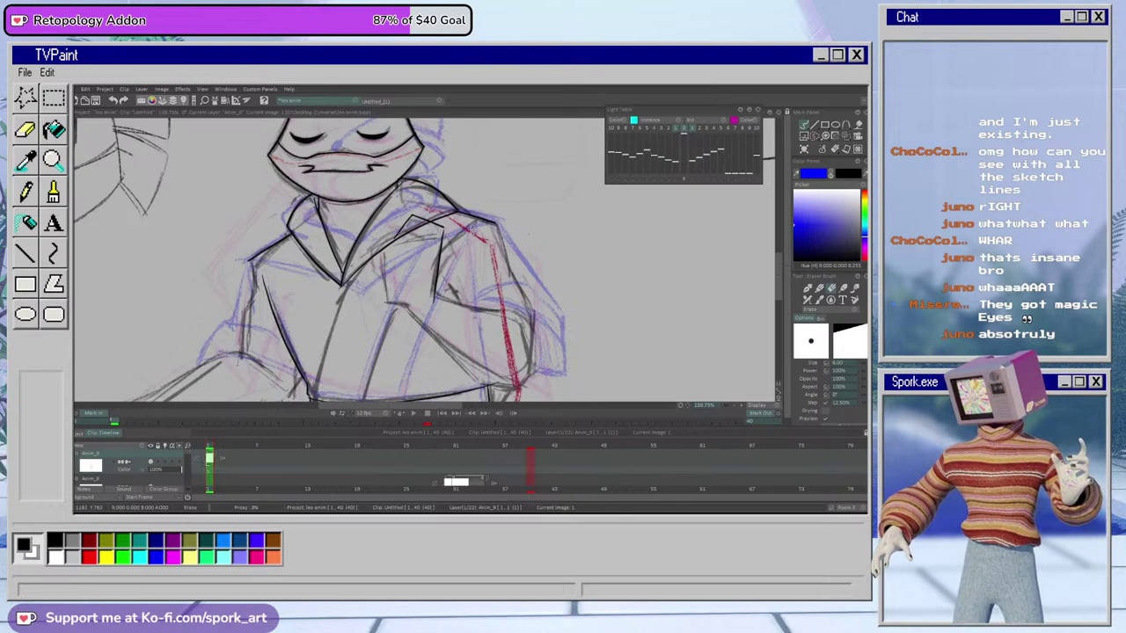
pyautogui.press('b')
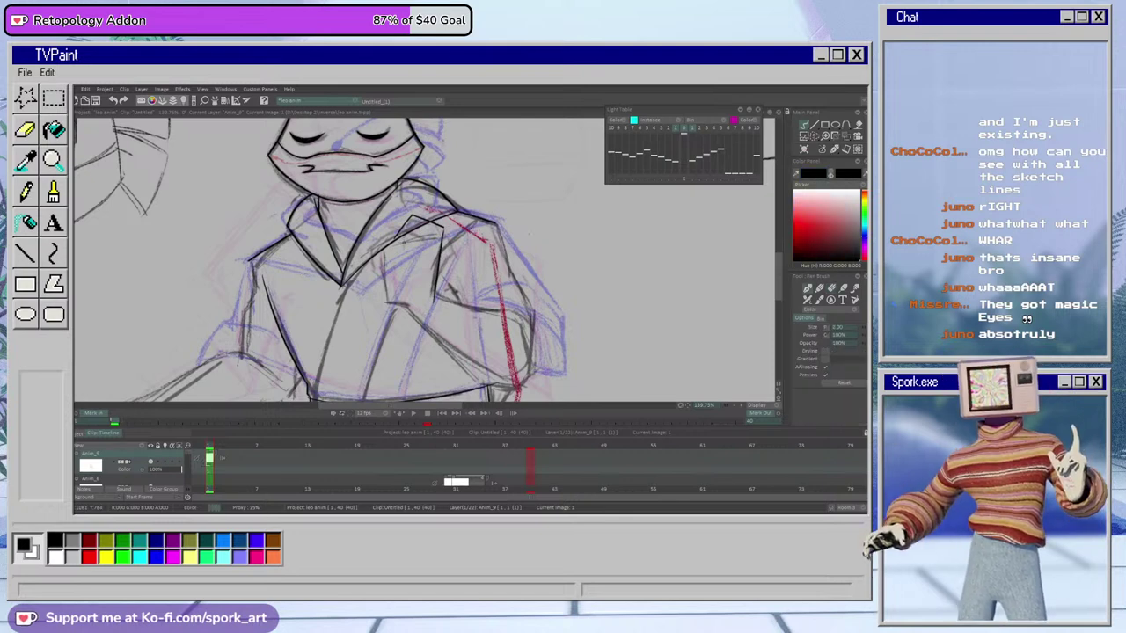
# Ink the raised hand's fingers, thumb and inner edge down to the wrist, and erase the overshooting ends
pyautogui.moveTo(392, 225); pyautogui.dragTo(424, 238)
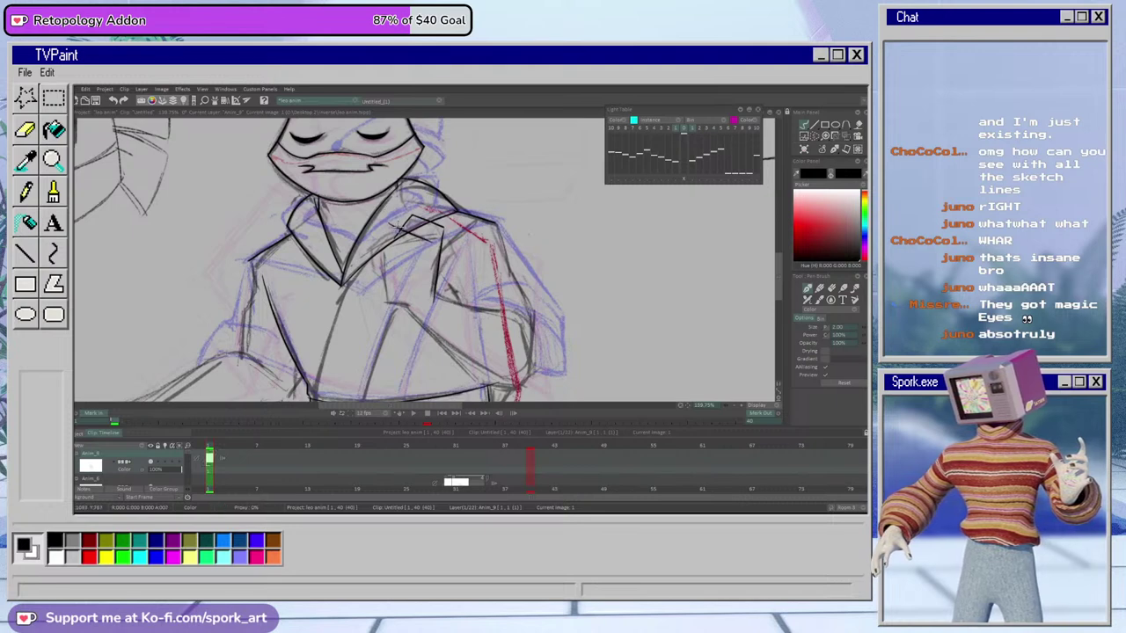
pyautogui.moveTo(370, 236)
pyautogui.mouseDown()
pyautogui.moveTo(373, 284)
pyautogui.moveTo(396, 283)
pyautogui.mouseUp()
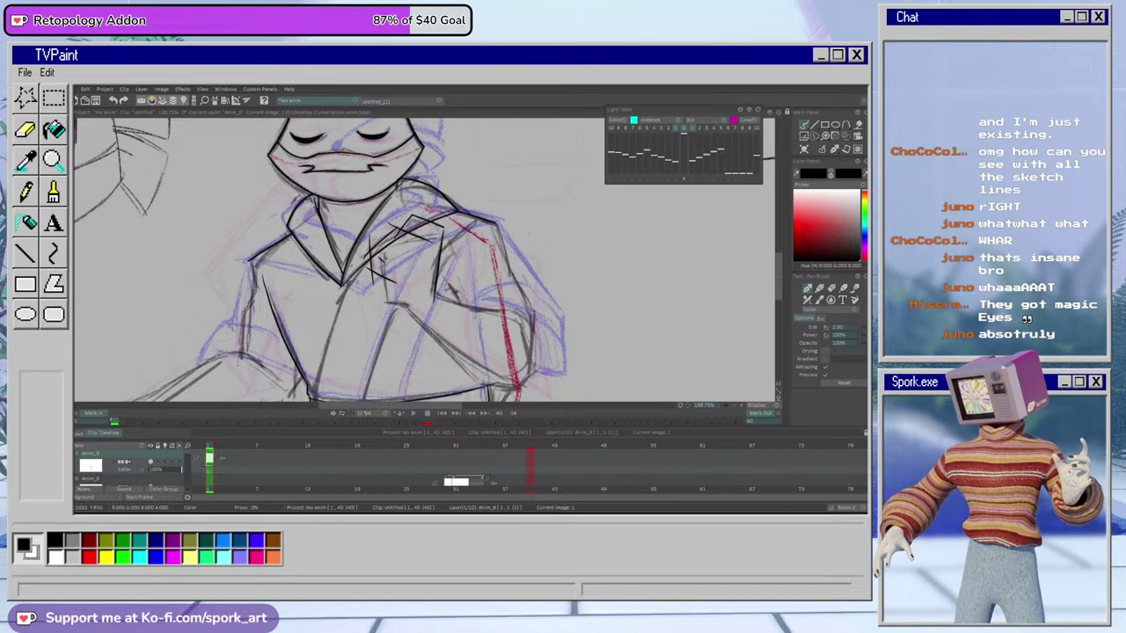
pyautogui.moveTo(386, 246)
pyautogui.mouseDown()
pyautogui.moveTo(385, 306)
pyautogui.moveTo(417, 309)
pyautogui.mouseUp()
pyautogui.press('e')
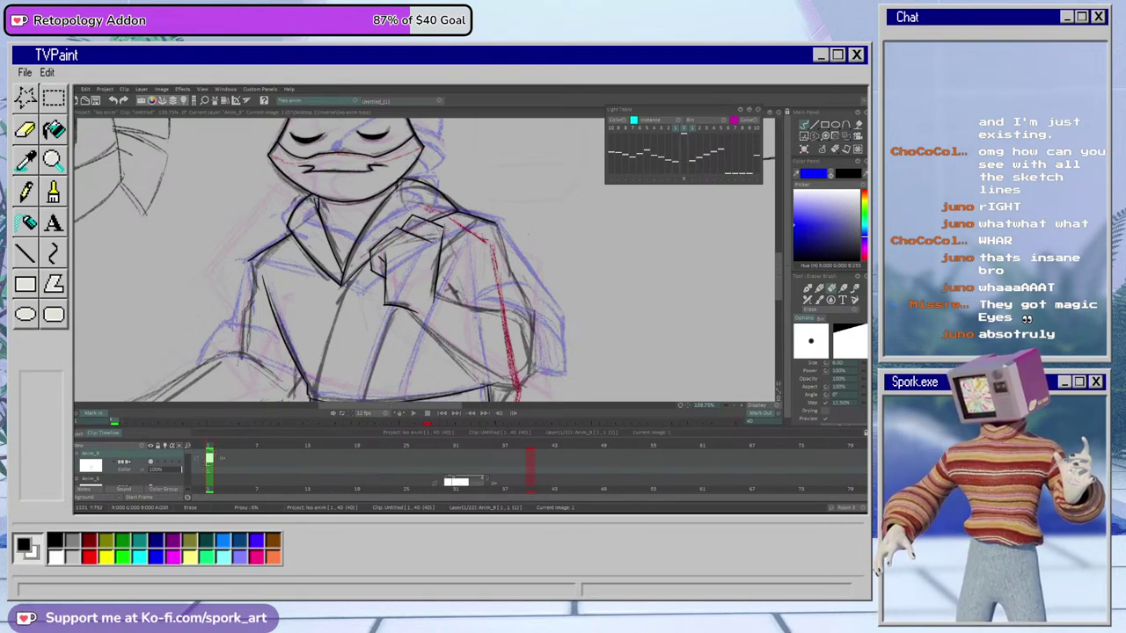
pyautogui.press('b')
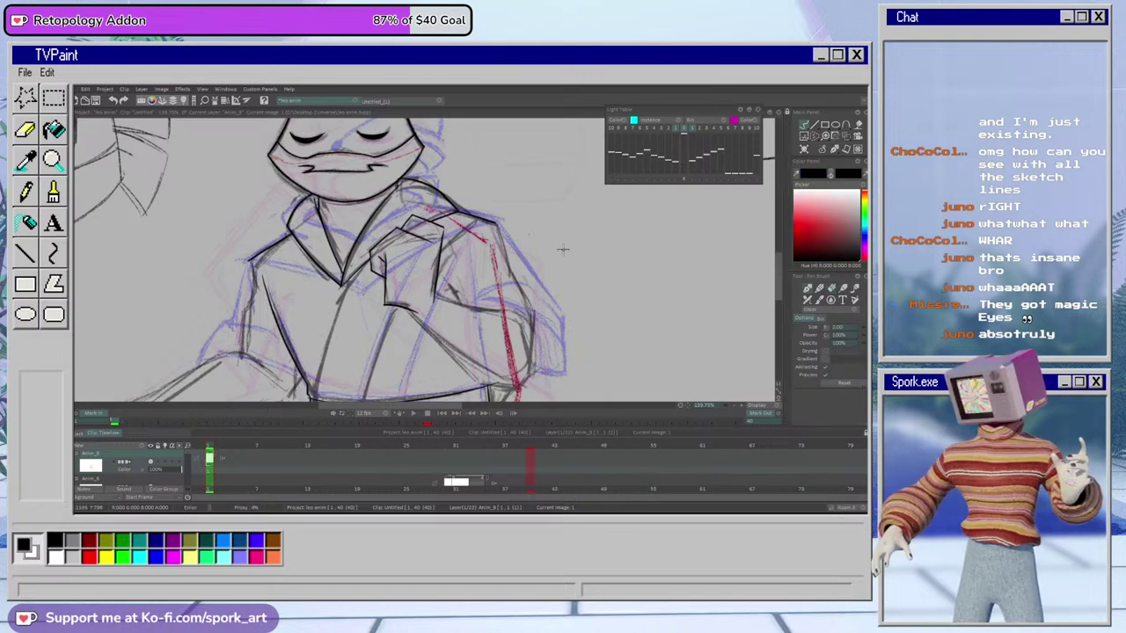
# Ink the raised forearm's lower edge from the wrist to the elbow, undoing strokes that miss the sketch
pyautogui.moveTo(778, 267); pyautogui.dragTo(778, 274)
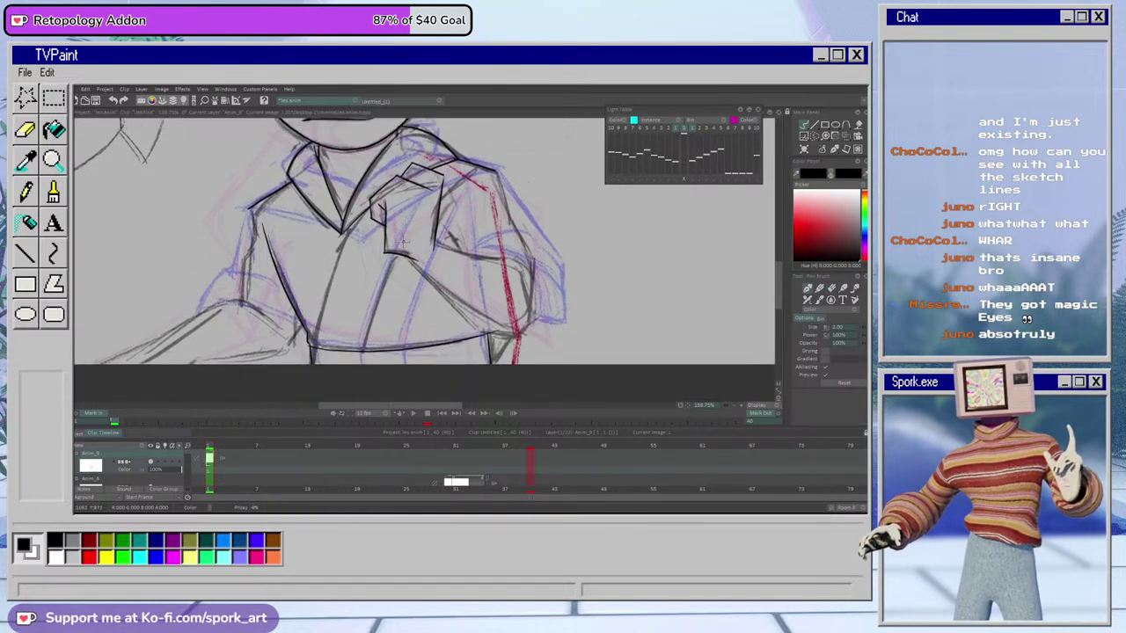
pyautogui.moveTo(415, 266); pyautogui.dragTo(519, 337)
pyautogui.hotkey('ctrl', 'z')
pyautogui.moveTo(409, 261); pyautogui.dragTo(525, 358)
pyautogui.hotkey('ctrl', 'z')
pyautogui.moveTo(402, 253); pyautogui.dragTo(532, 354)
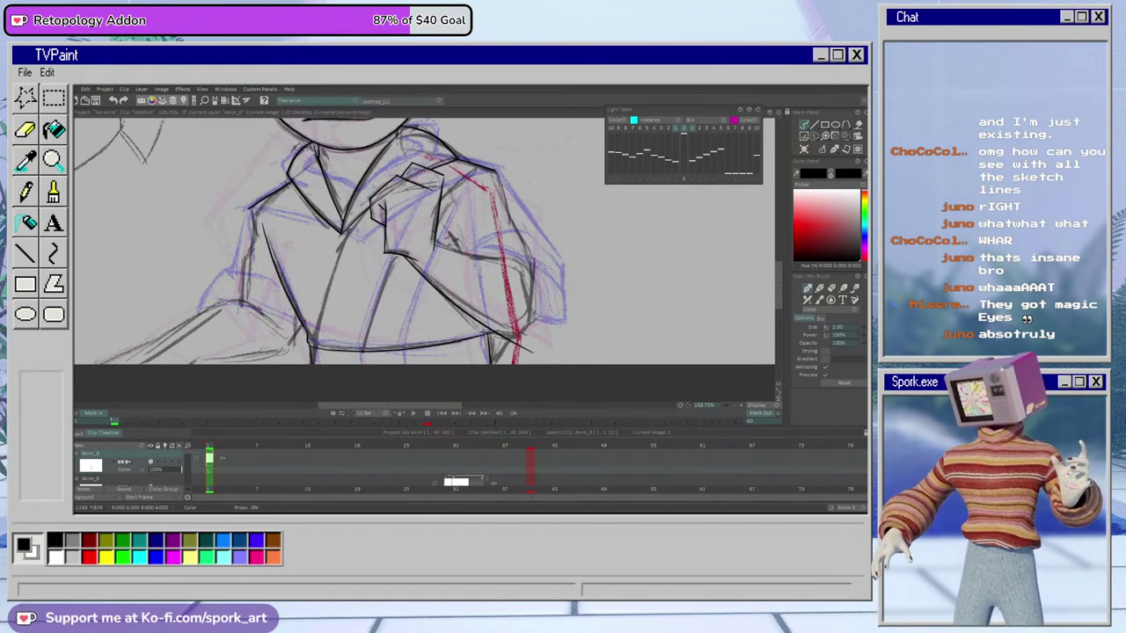
# Try to ink the raised forearm's upper edge and the curved outer elbow line, undoing the strokes
pyautogui.moveTo(435, 235)
pyautogui.mouseDown()
pyautogui.moveTo(525, 257)
pyautogui.moveTo(564, 339)
pyautogui.mouseUp()
pyautogui.hotkey('ctrl', 'z')
pyautogui.moveTo(488, 226); pyautogui.dragTo(555, 364)
pyautogui.hotkey('ctrl', 'z')
pyautogui.moveTo(505, 243); pyautogui.dragTo(537, 347)
pyautogui.hotkey('ctrl', 'z')
pyautogui.moveTo(503, 241); pyautogui.dragTo(541, 348)
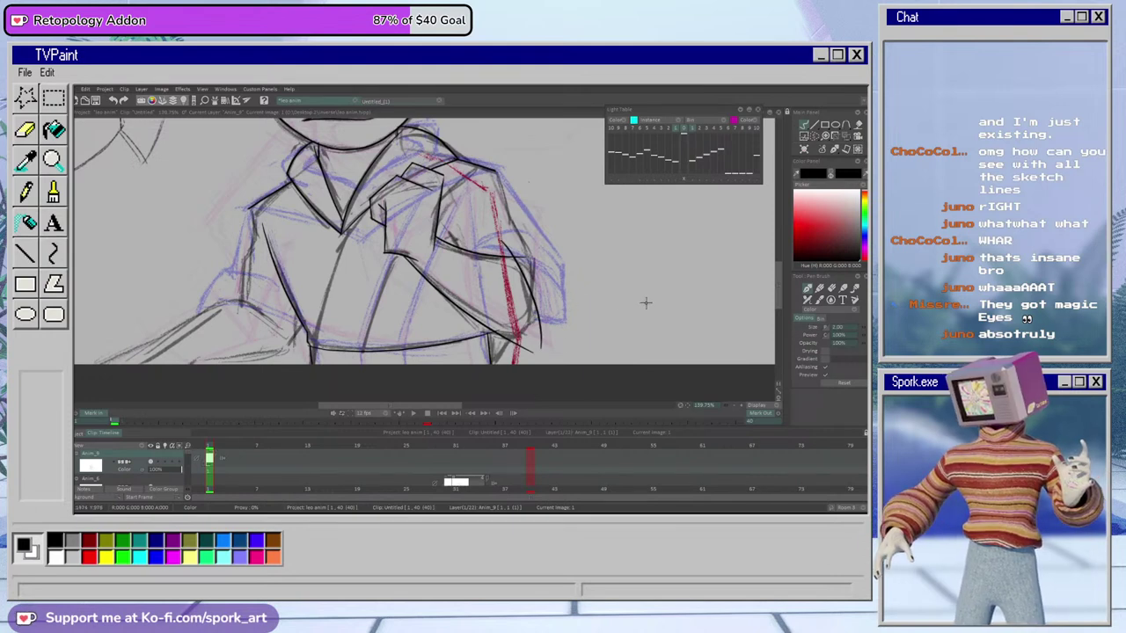
pyautogui.press('e')
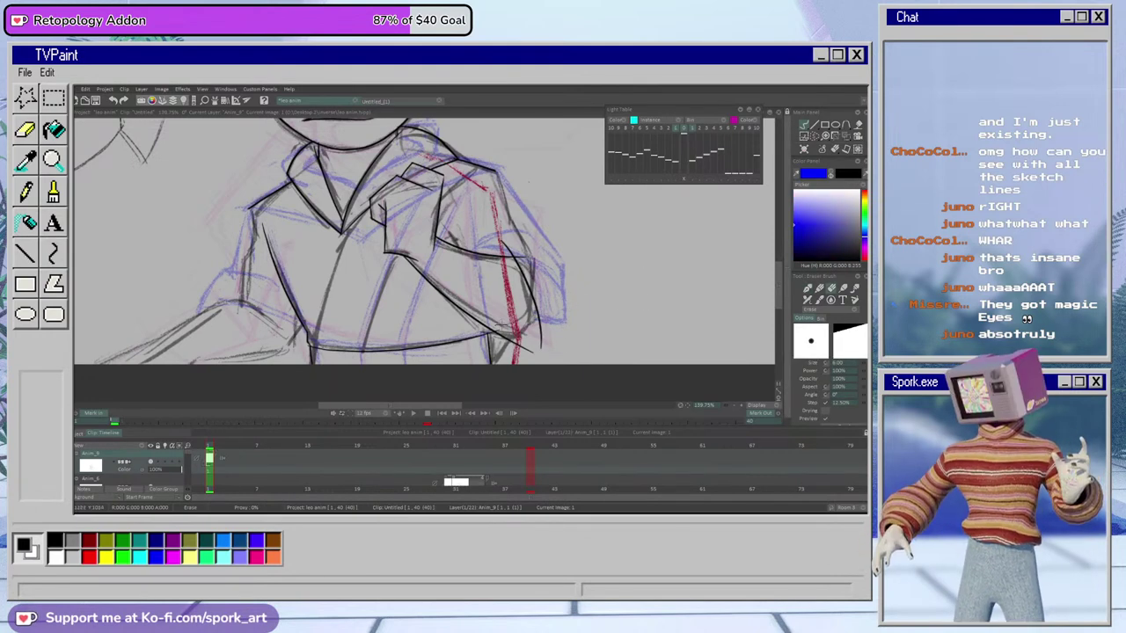
pyautogui.moveTo(534, 354); pyautogui.dragTo(497, 336)
pyautogui.hotkey('ctrl', 'z')
pyautogui.hotkey('ctrl', 'z')
pyautogui.hotkey('ctrl', 'z')
# Ink the raised forearm's upper edge and the elbow's lower and outer edges, and erase overshoots so they meet in clean corners
pyautogui.press('b')
pyautogui.moveTo(509, 338); pyautogui.dragTo(589, 291)
pyautogui.moveTo(433, 236); pyautogui.dragTo(584, 274)
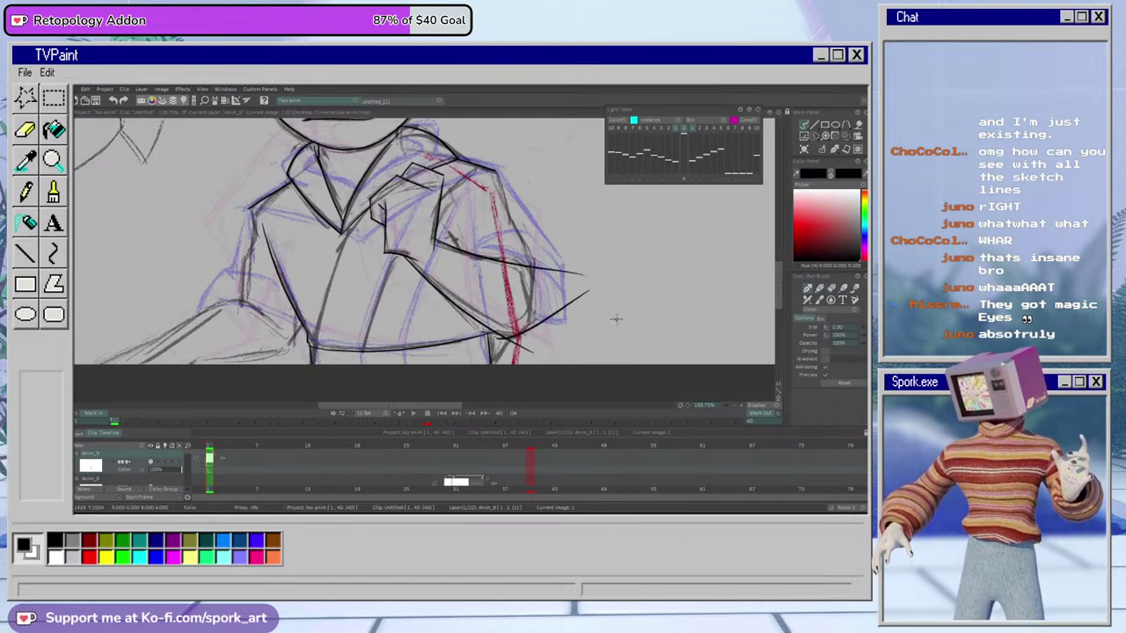
pyautogui.moveTo(506, 249); pyautogui.dragTo(534, 364)
pyautogui.press('e')
pyautogui.moveTo(591, 292); pyautogui.dragTo(523, 351)
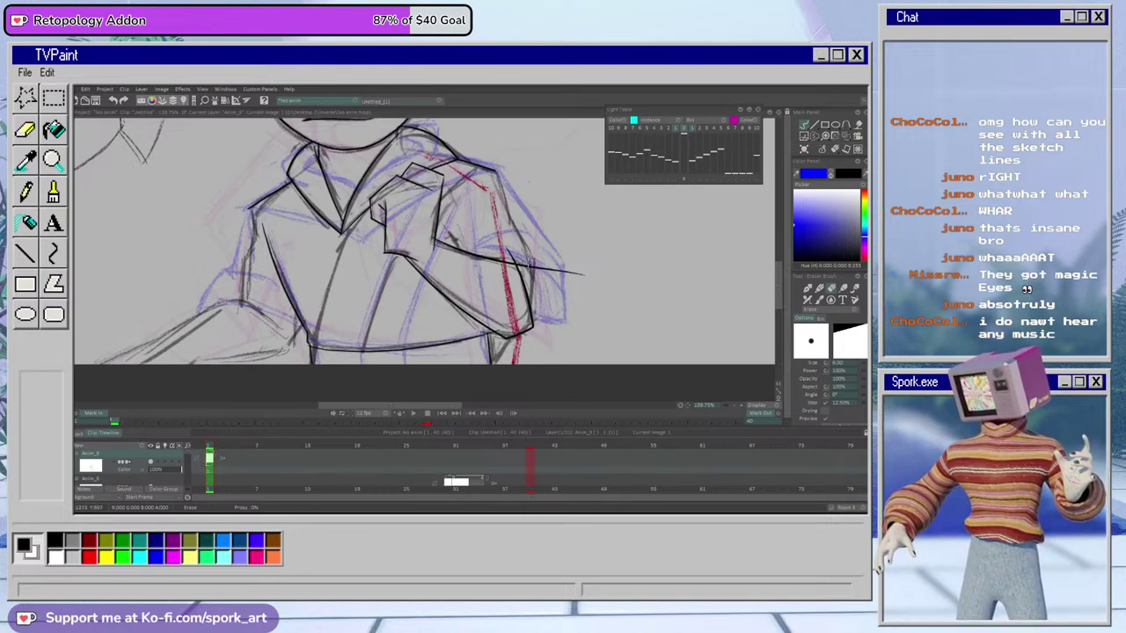
pyautogui.moveTo(520, 263); pyautogui.dragTo(583, 278)
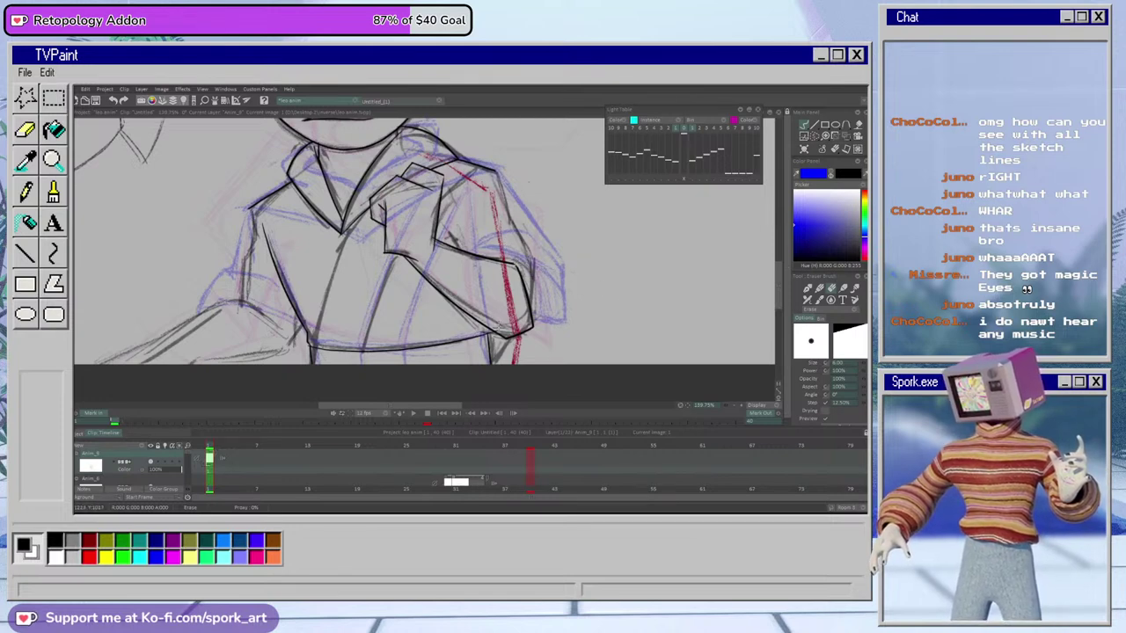
pyautogui.press('b')
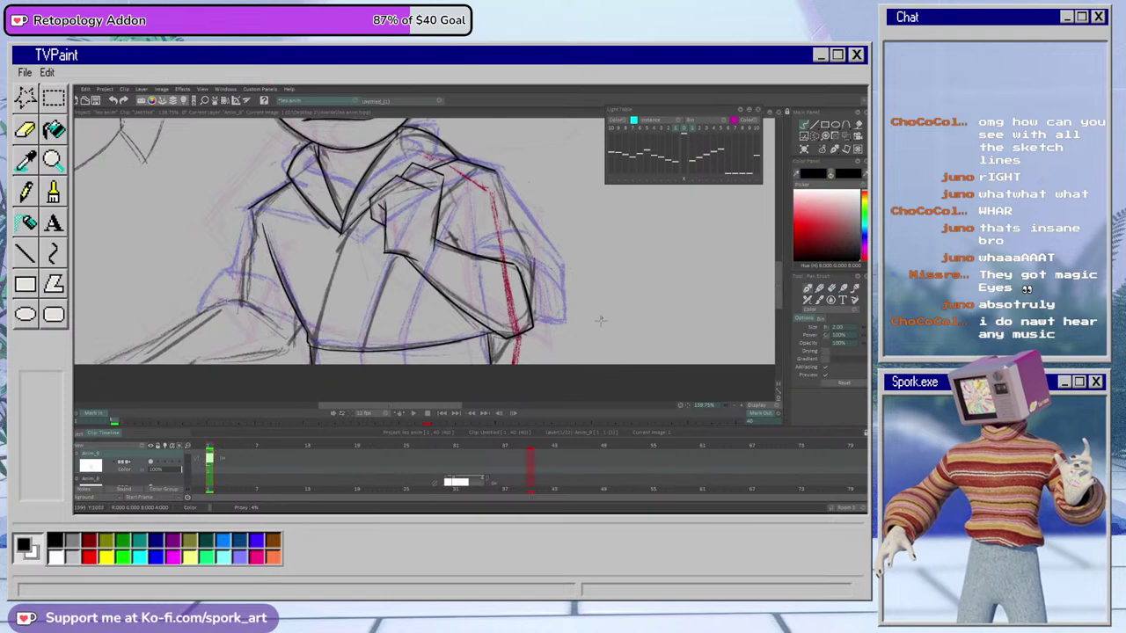
pyautogui.scroll(3, 780, 291)
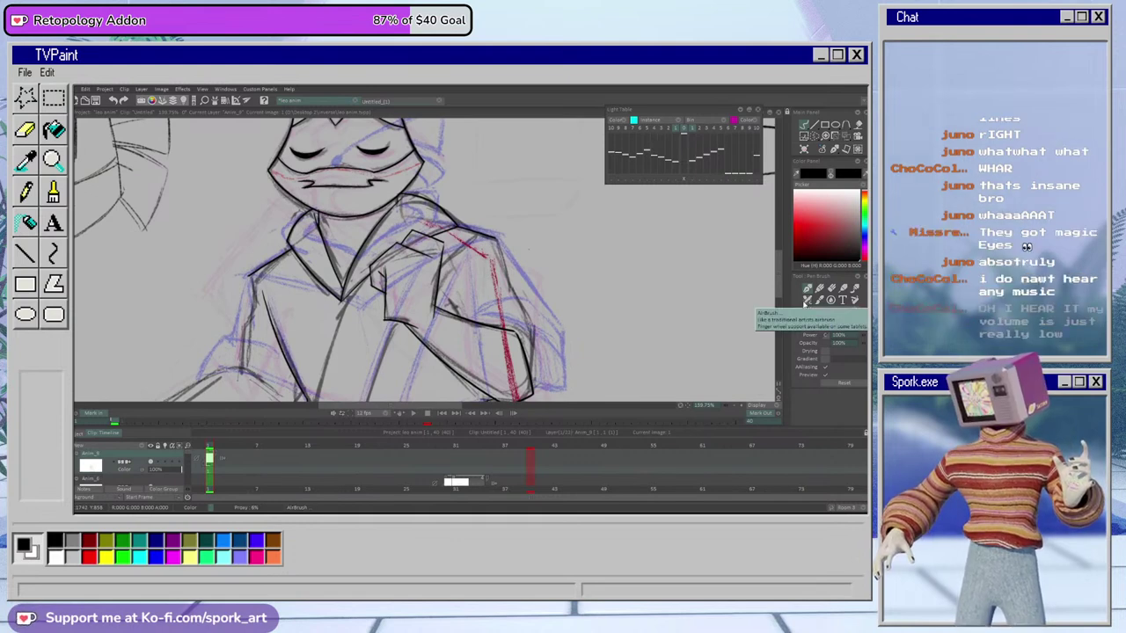
pyautogui.scroll(-5, 780, 292)
pyautogui.scroll(4, 780, 292)
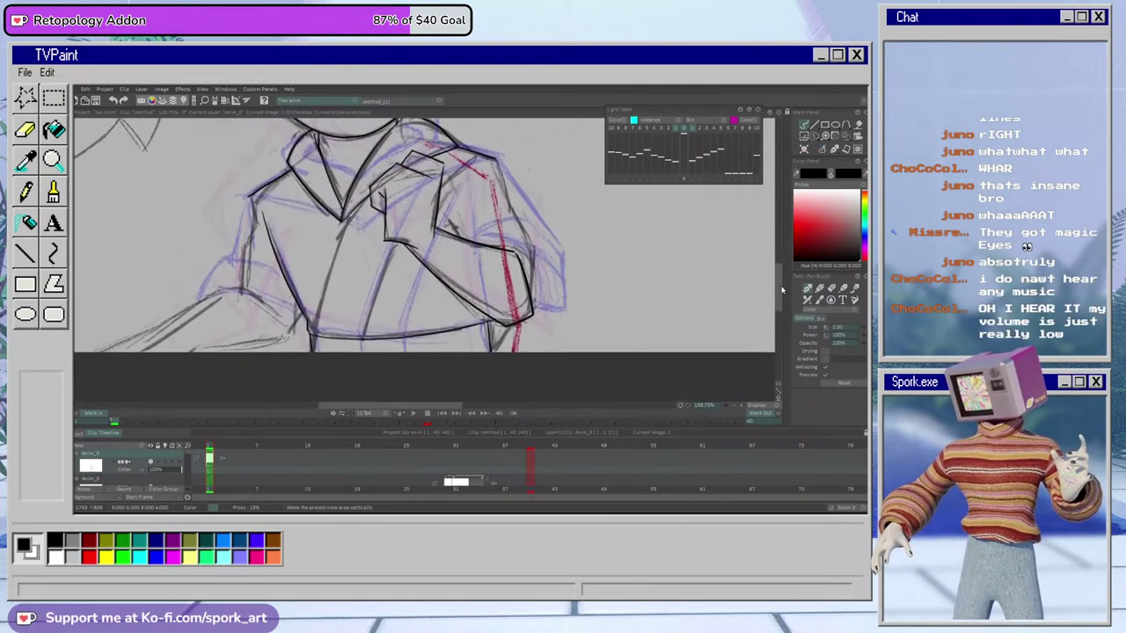
pyautogui.moveTo(784, 278); pyautogui.dragTo(784, 285)
pyautogui.scroll(-2, 783, 279)
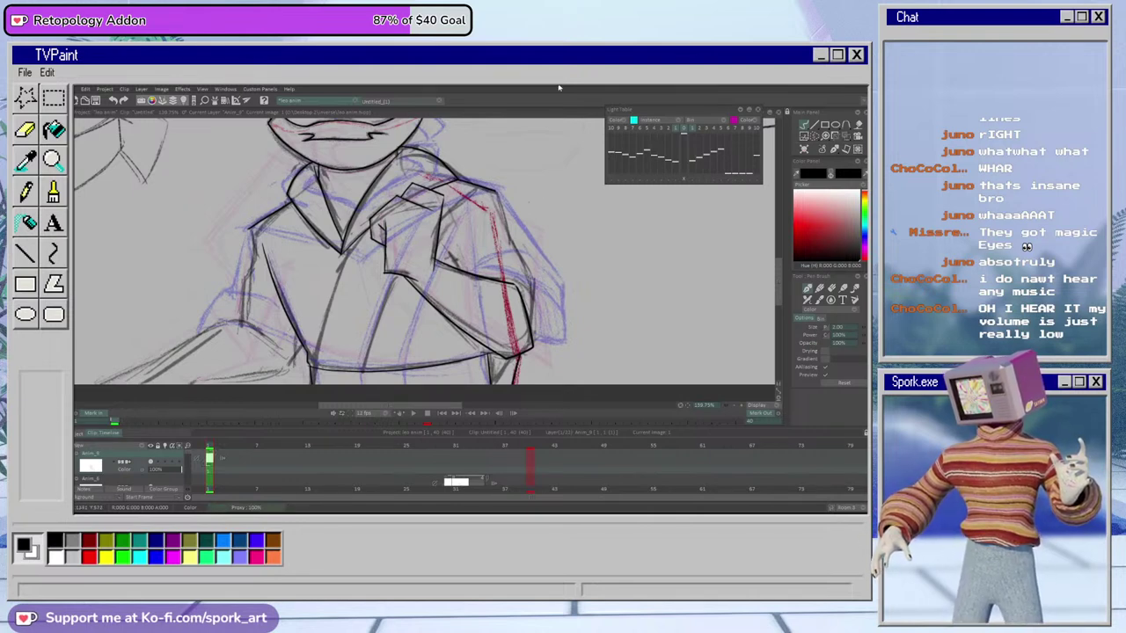
# Ink the hoodie's front opening line from the collar point to the hem, redrawing it once and trimming its ends
pyautogui.moveTo(778, 270); pyautogui.dragTo(778, 275)
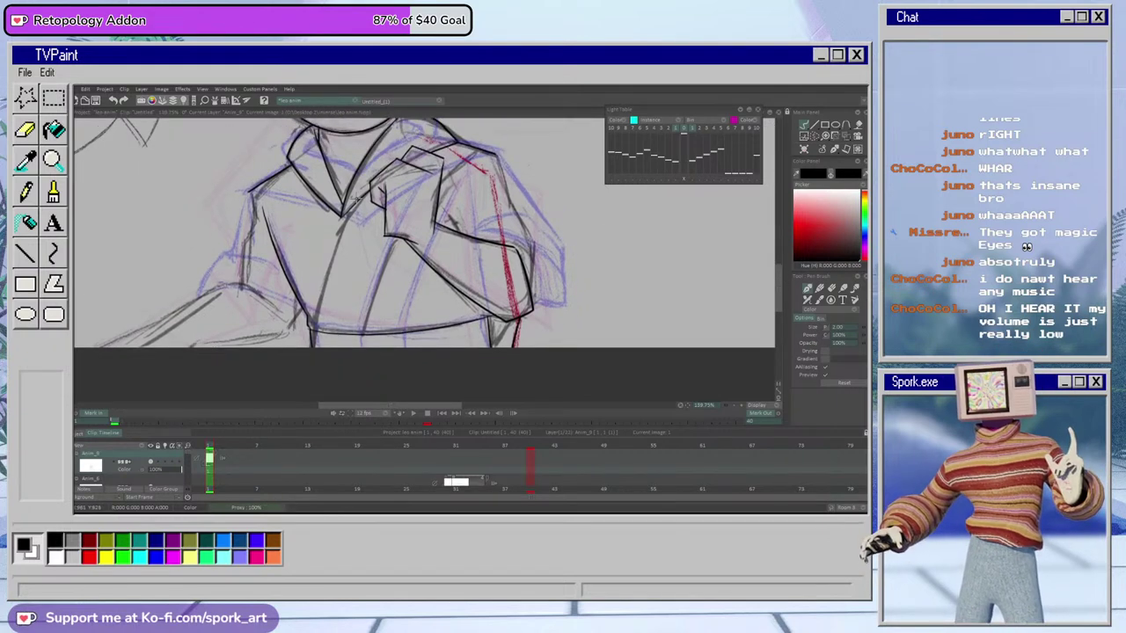
pyautogui.moveTo(353, 207); pyautogui.dragTo(315, 346)
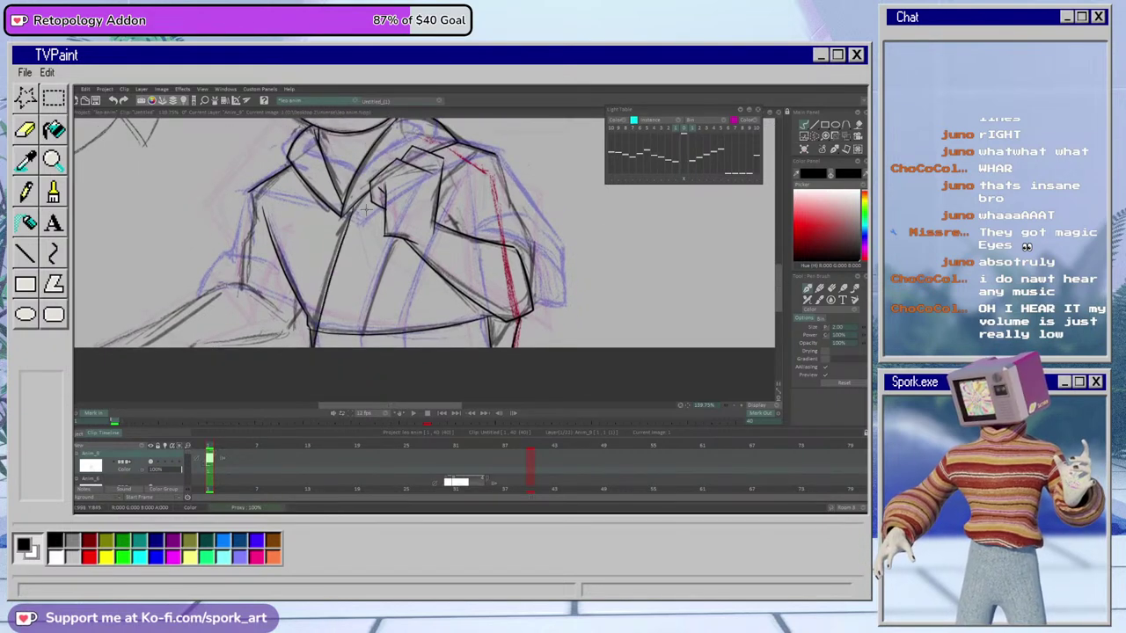
pyautogui.hotkey('ctrl', 'z')
pyautogui.moveTo(361, 197); pyautogui.dragTo(318, 346)
pyautogui.press('e')
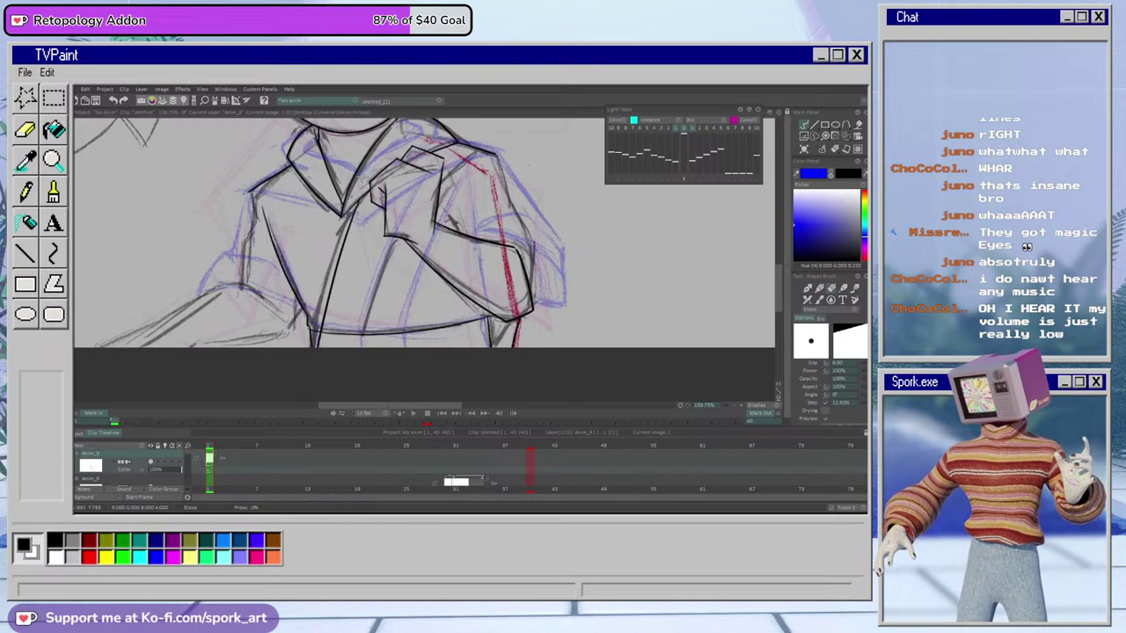
# Ink a second hoodie front line from the raised hand's wrist to the hem, redrawing it until it follows the sketch and trimming it
pyautogui.press('b')
pyautogui.moveTo(398, 237); pyautogui.dragTo(362, 346)
pyautogui.hotkey('ctrl', 'z')
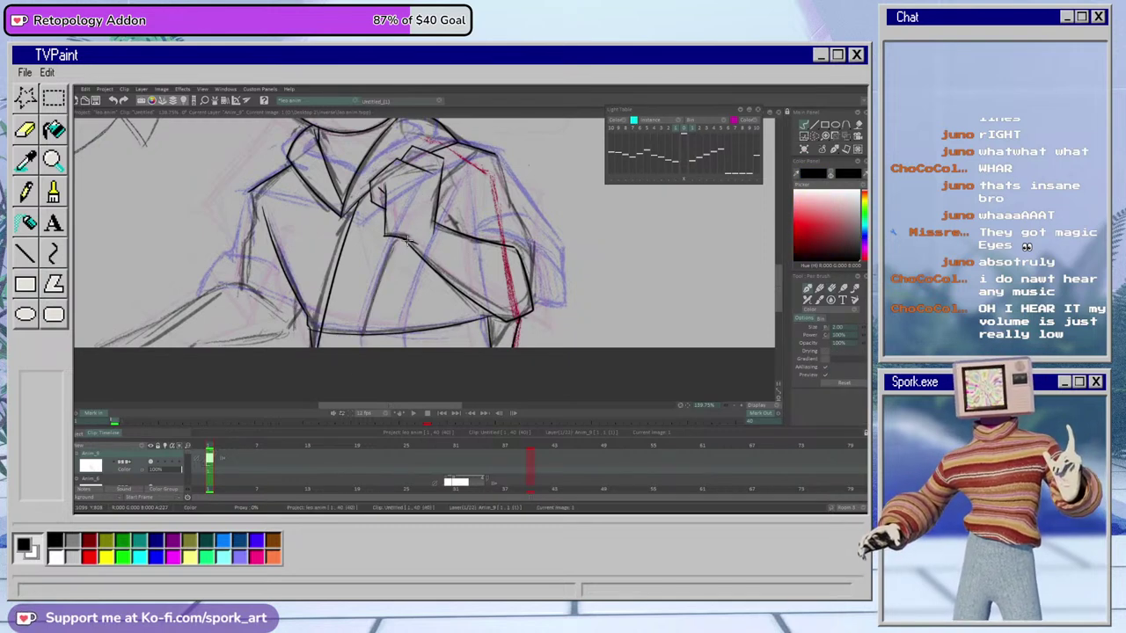
pyautogui.moveTo(398, 236); pyautogui.dragTo(356, 347)
pyautogui.hotkey('ctrl', 'z')
pyautogui.moveTo(401, 232); pyautogui.dragTo(359, 345)
pyautogui.press('e')
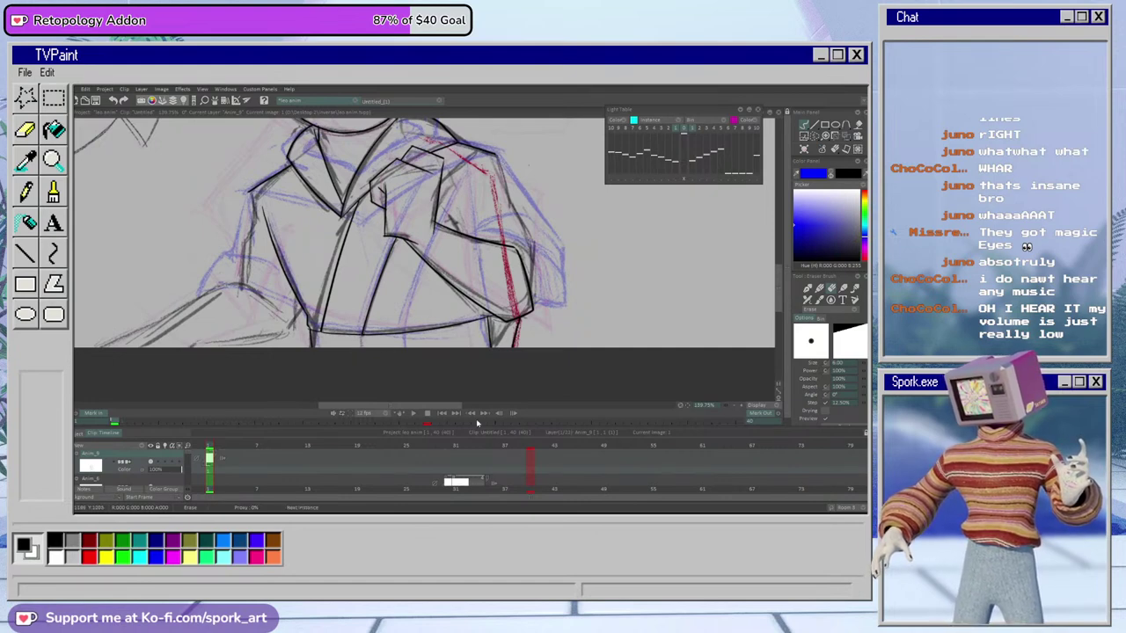
# Ink a short line from the raised hand up to the right shoulder and erase its overshoot
pyautogui.press('b')
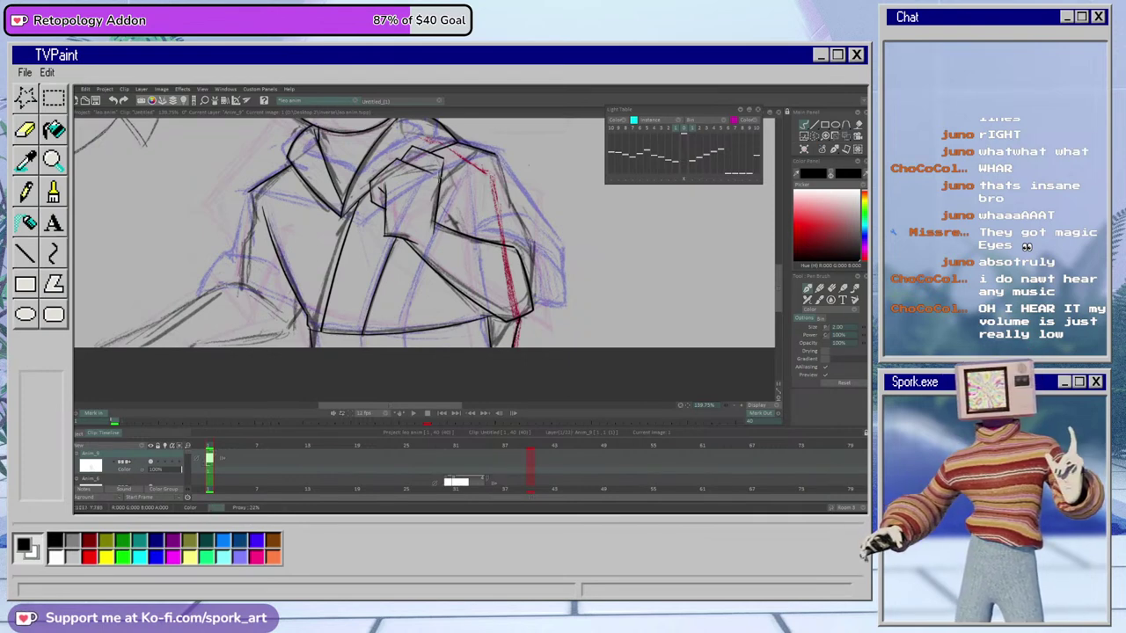
pyautogui.moveTo(442, 174); pyautogui.dragTo(476, 141)
pyautogui.press('e')
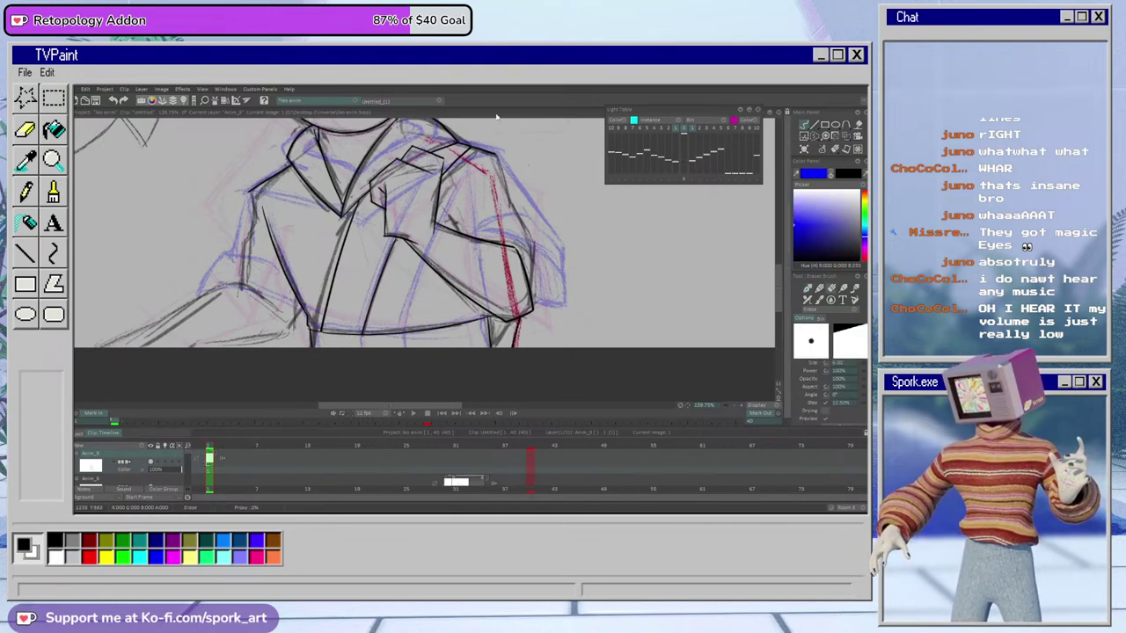
pyautogui.press('b')
# Ink the upper and lower edges of the sketched leg extending from the hoodie's lower left to the canvas edge
pyautogui.moveTo(779, 279); pyautogui.dragTo(779, 251)
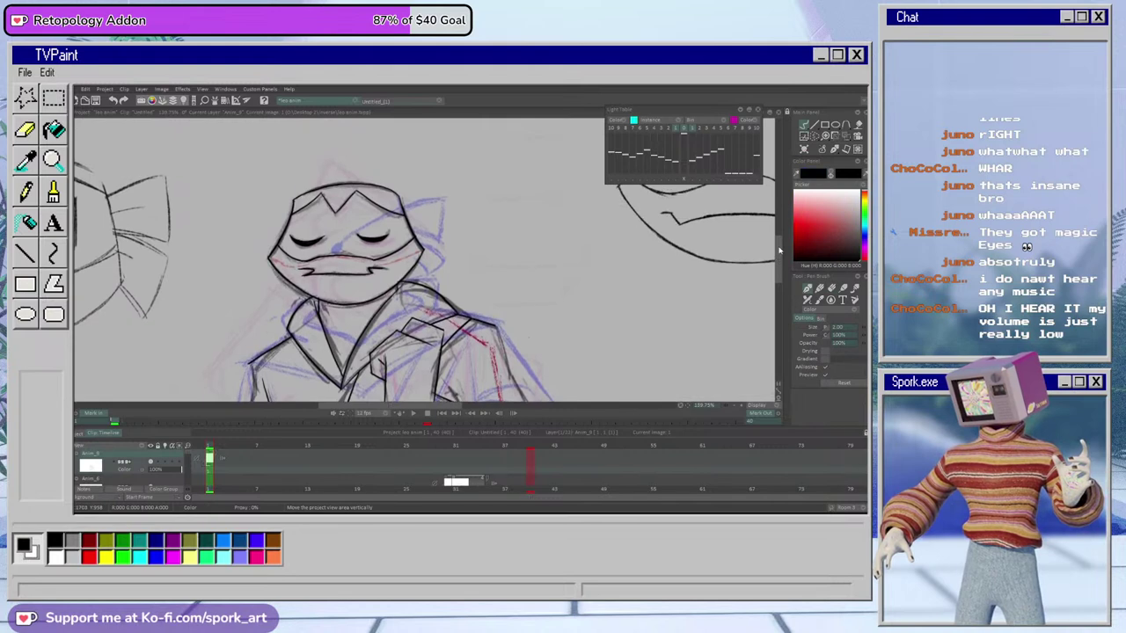
pyautogui.scroll(-5, 779, 251)
pyautogui.scroll(2, 778, 284)
pyautogui.hscroll(-4, 431, 409)
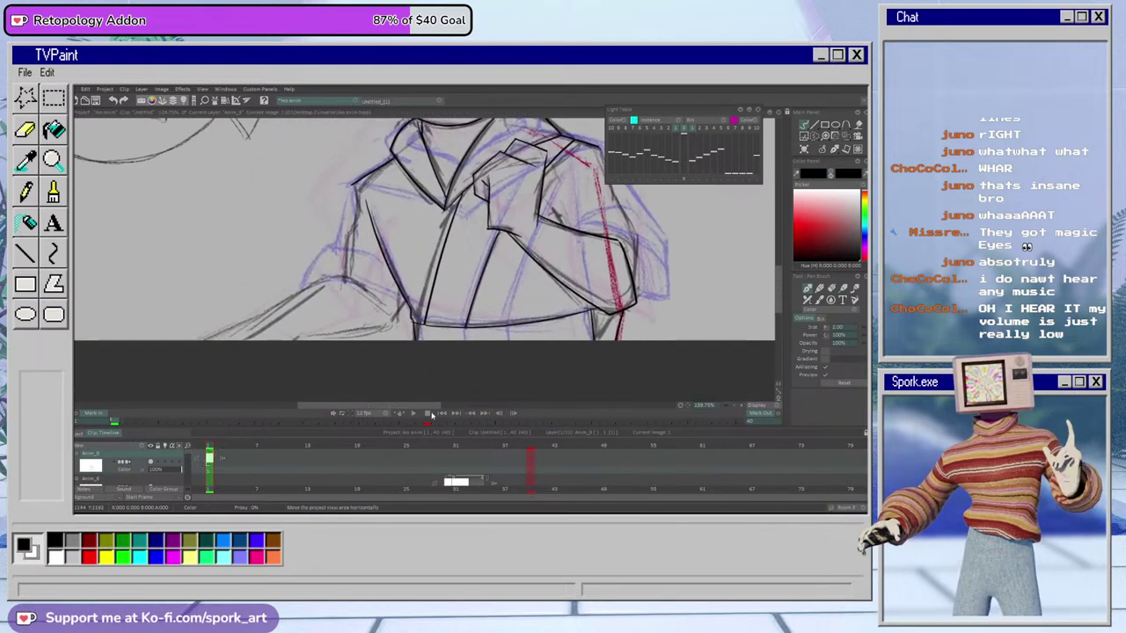
pyautogui.moveTo(370, 295)
pyautogui.mouseDown()
pyautogui.moveTo(334, 281)
pyautogui.moveTo(224, 339)
pyautogui.mouseUp()
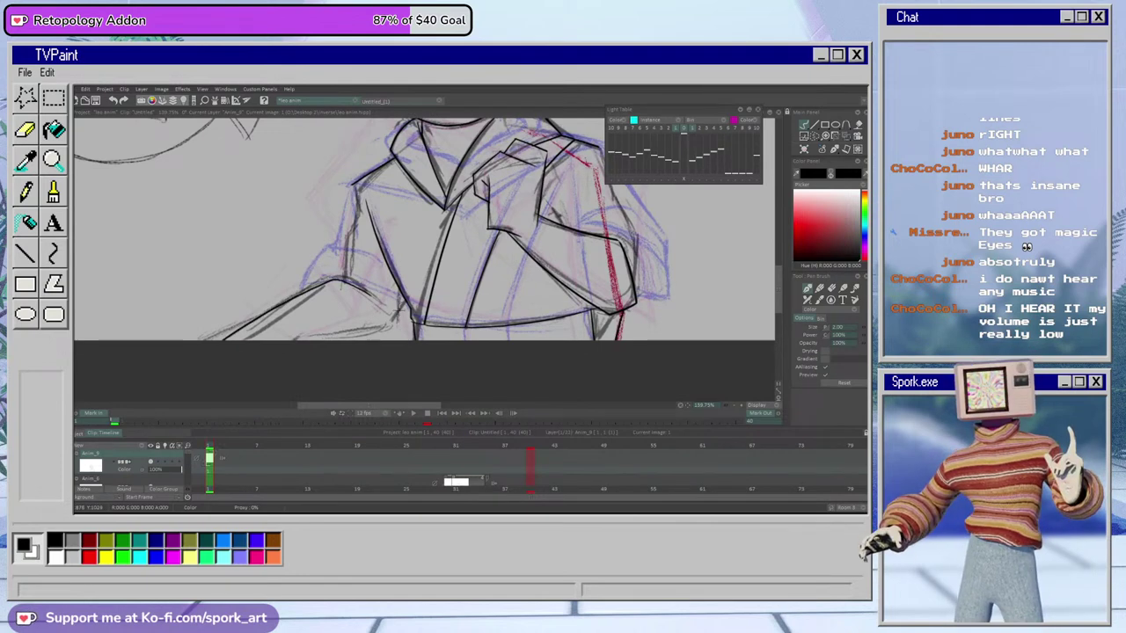
pyautogui.moveTo(390, 325); pyautogui.dragTo(266, 343)
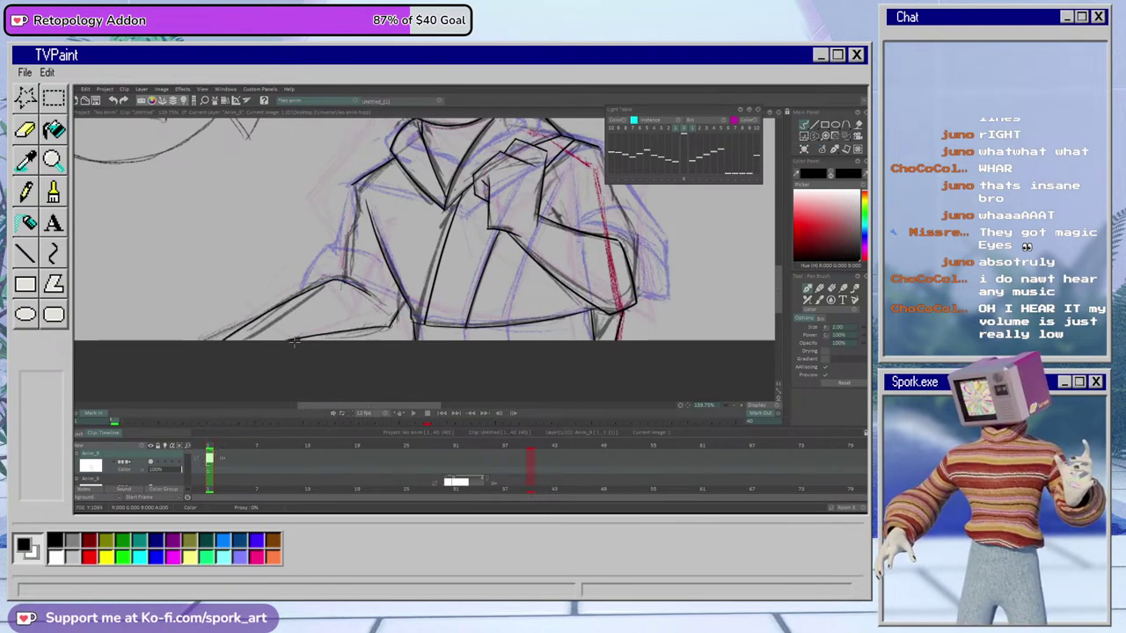
pyautogui.moveTo(778, 308); pyautogui.dragTo(778, 302)
pyautogui.moveTo(423, 407); pyautogui.dragTo(439, 406)
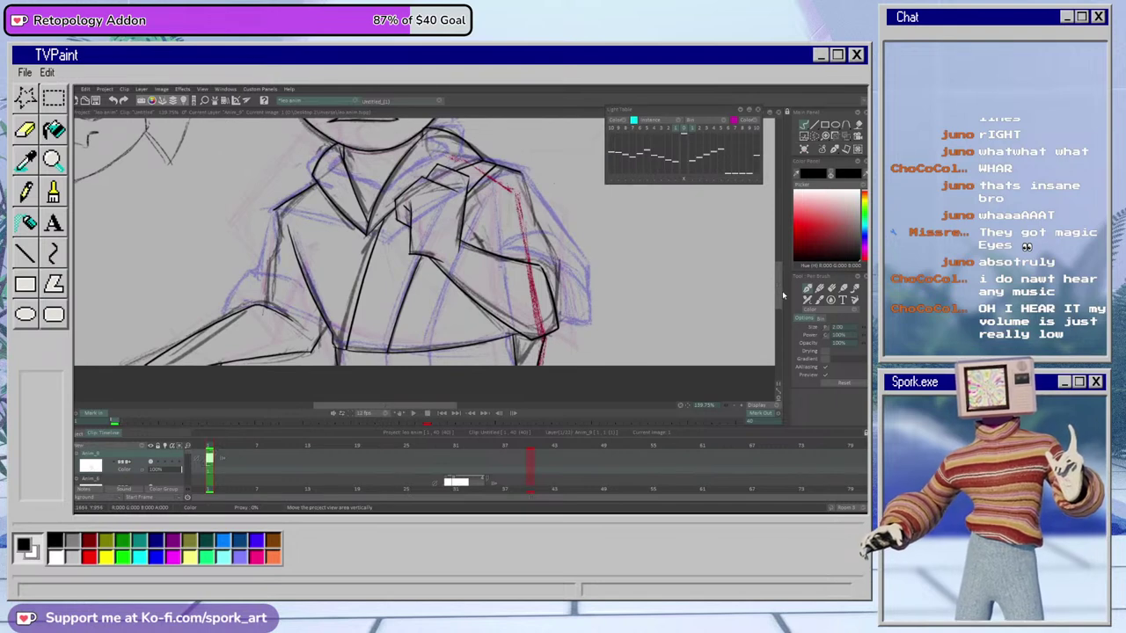
# Look over the inked character from head to hem and compare it with the rough pose on a later frame
pyautogui.moveTo(779, 283)
pyautogui.mouseDown()
pyautogui.moveTo(784, 246)
pyautogui.moveTo(782, 280)
pyautogui.moveTo(785, 264)
pyautogui.mouseUp()
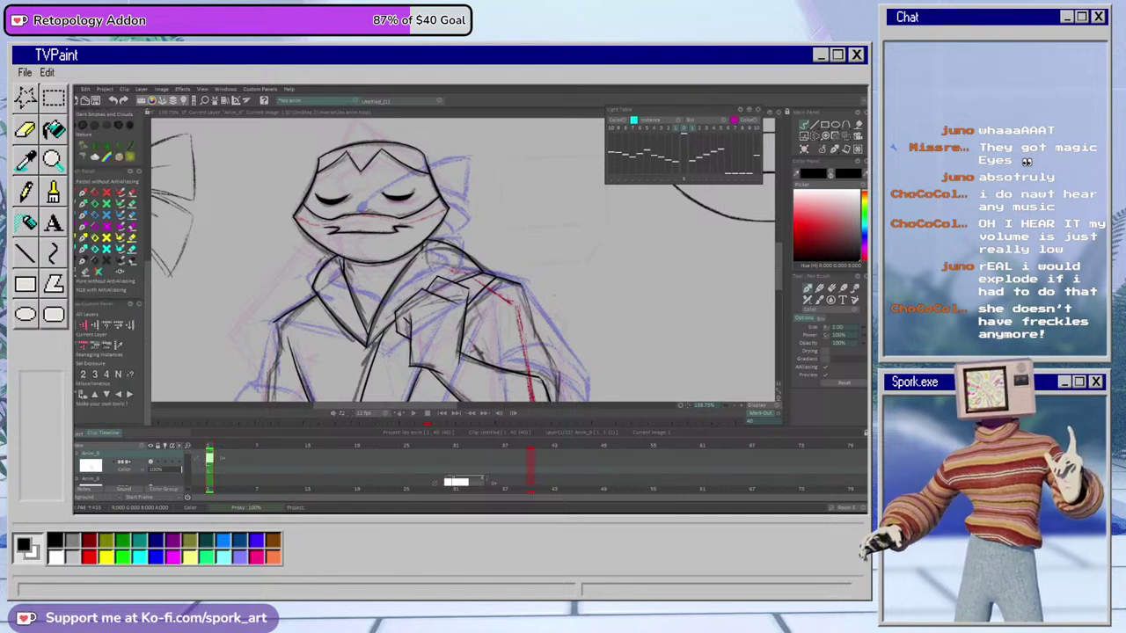
pyautogui.moveTo(77, 264)
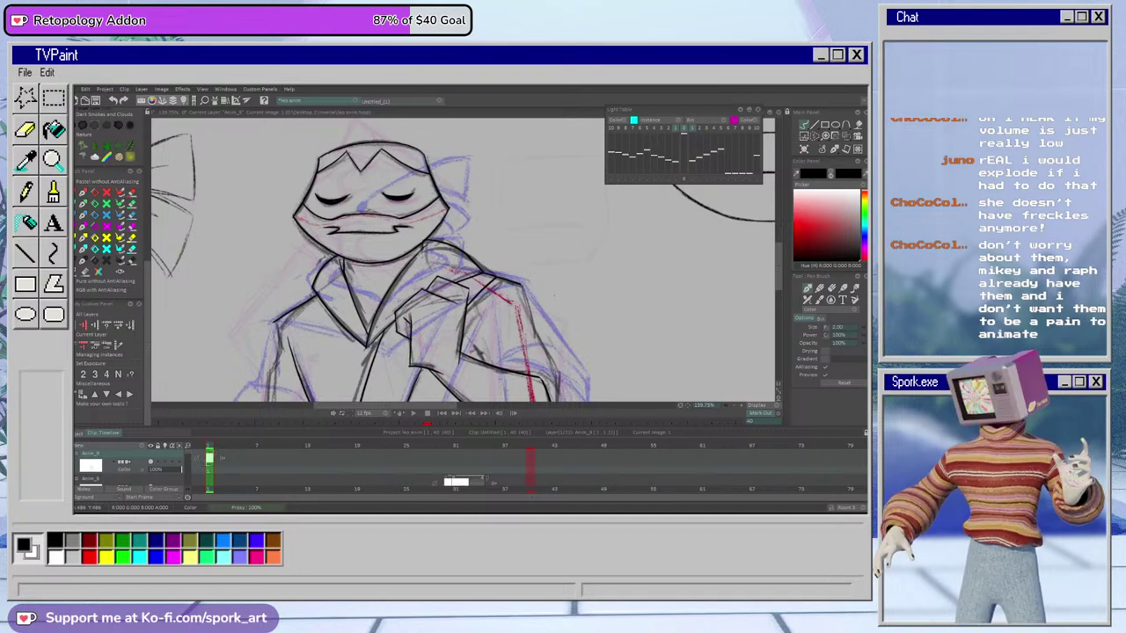
pyautogui.press('Tab')
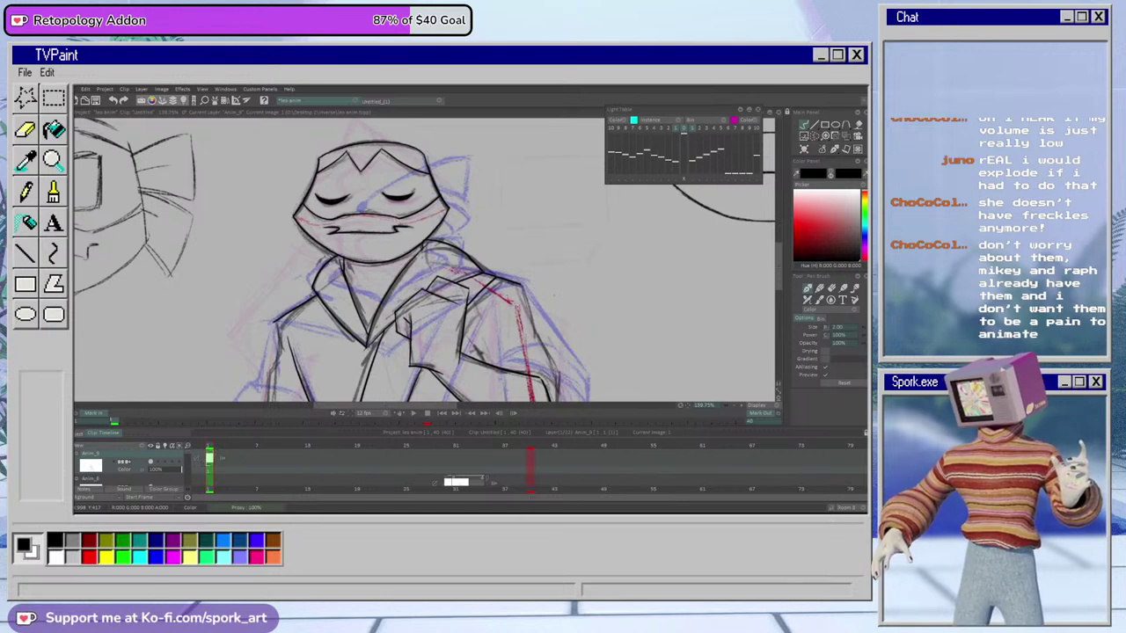
pyautogui.moveTo(779, 263); pyautogui.dragTo(780, 284)
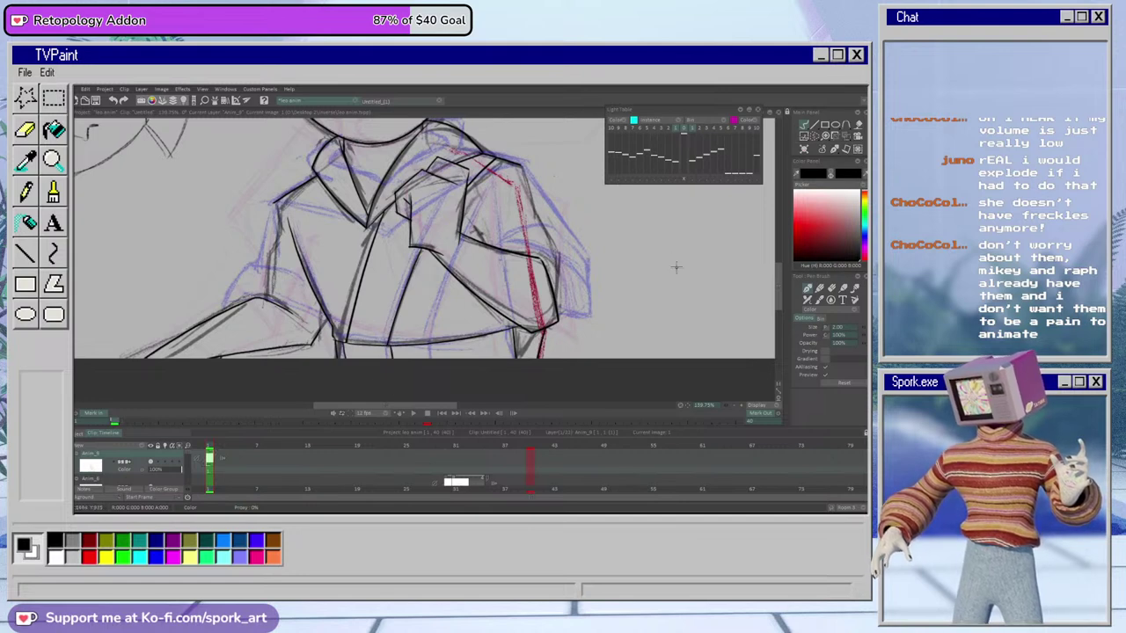
pyautogui.scroll(2, 781, 288)
pyautogui.scroll(-5, 781, 288)
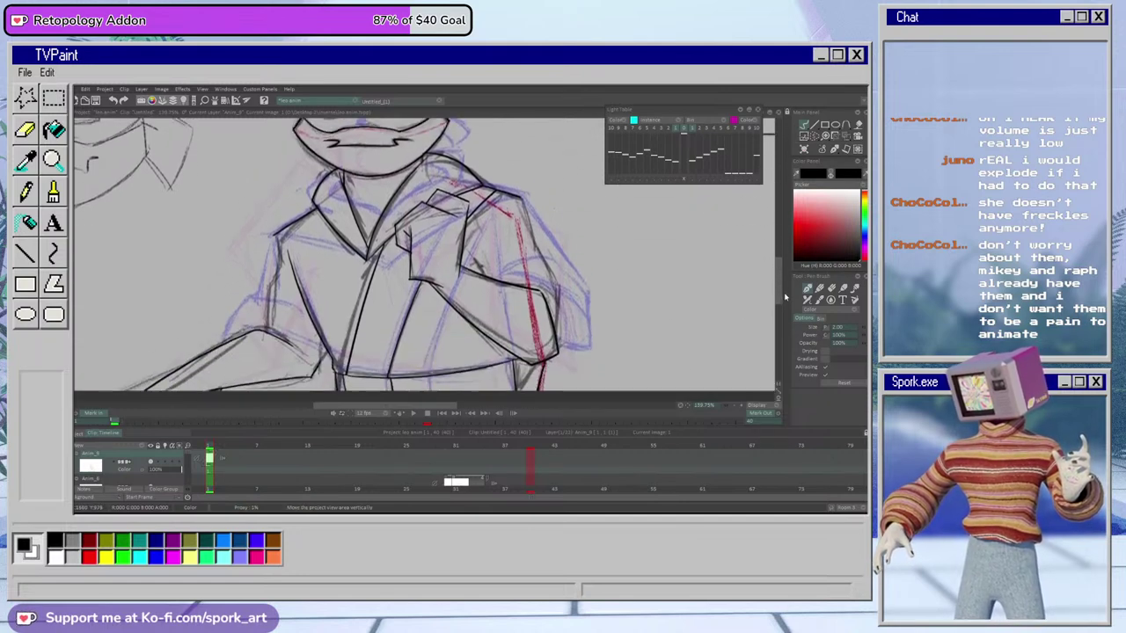
pyautogui.scroll(3, 787, 304)
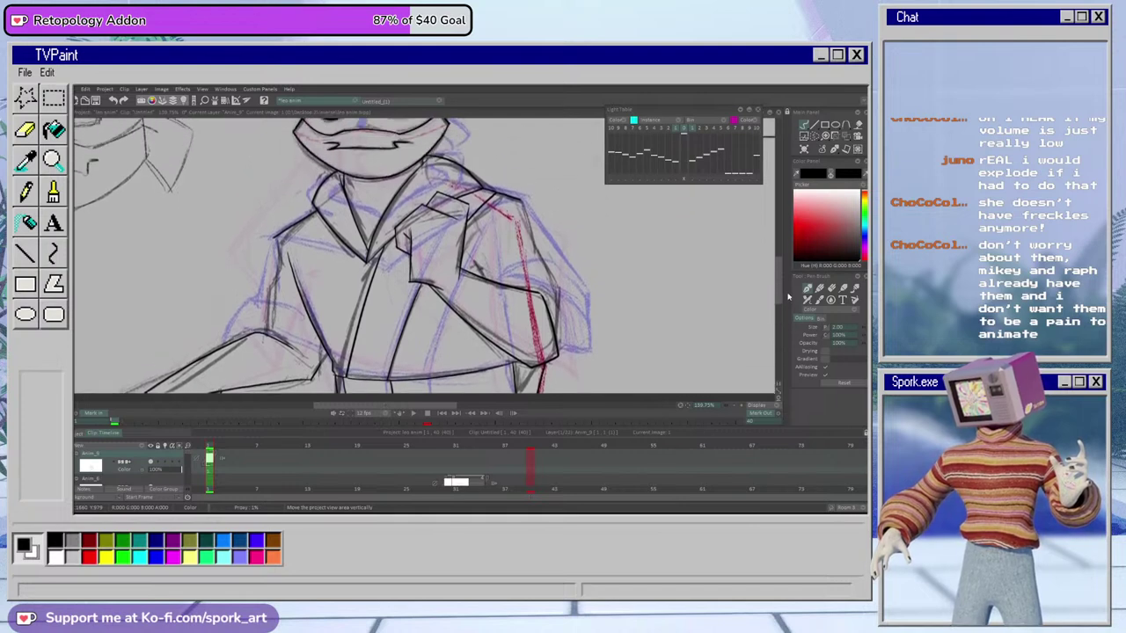
pyautogui.scroll(3, 790, 299)
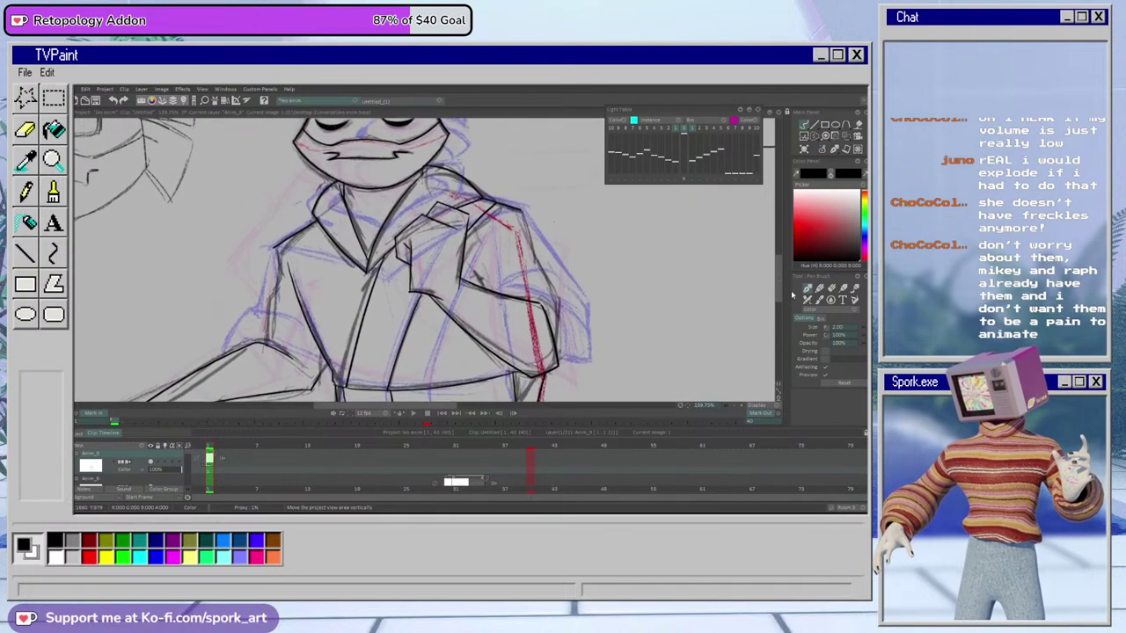
pyautogui.scroll(3, 794, 289)
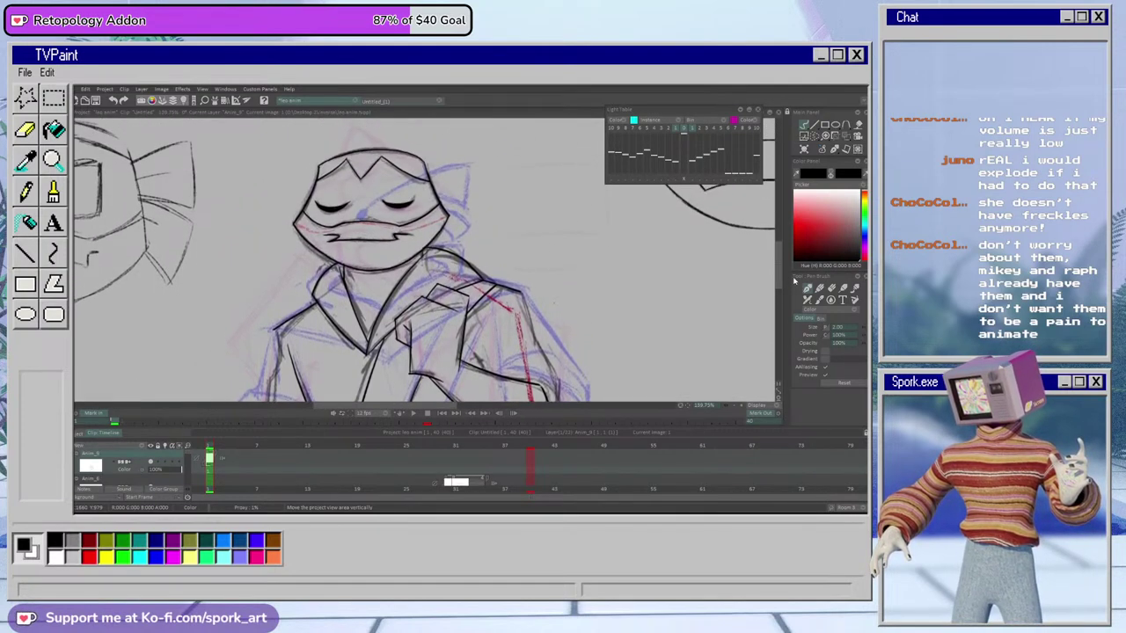
pyautogui.moveTo(795, 269); pyautogui.dragTo(796, 270)
pyautogui.moveTo(225, 446)
pyautogui.mouseDown()
pyautogui.moveTo(300, 455)
pyautogui.moveTo(260, 467)
pyautogui.moveTo(308, 467)
pyautogui.mouseUp()
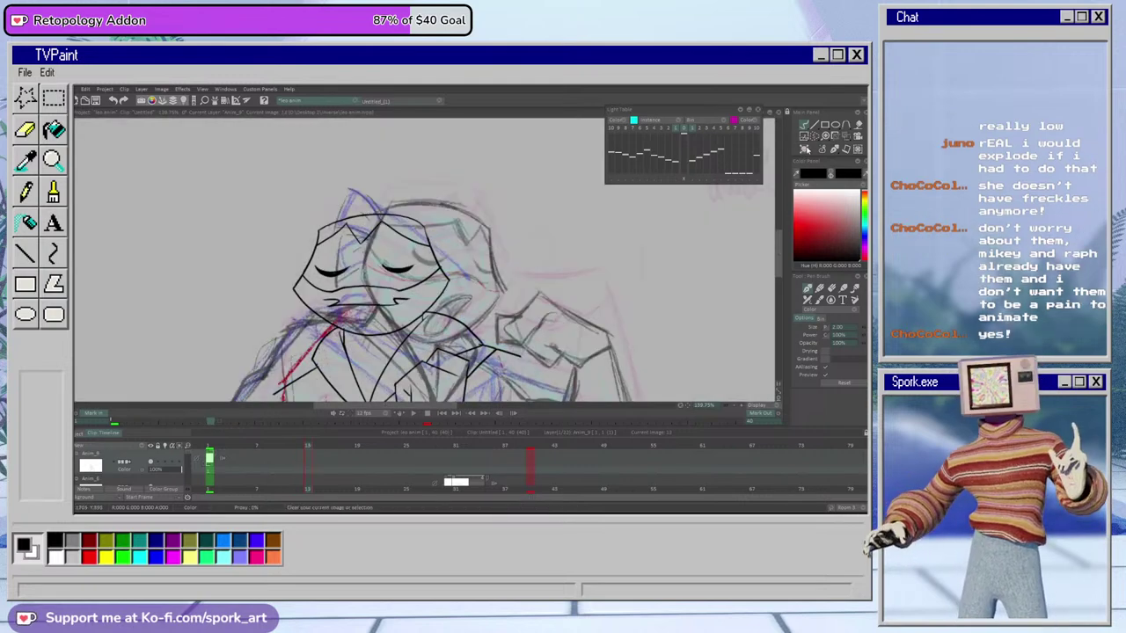
pyautogui.click(210, 445)
pyautogui.moveTo(780, 238); pyautogui.dragTo(782, 261)
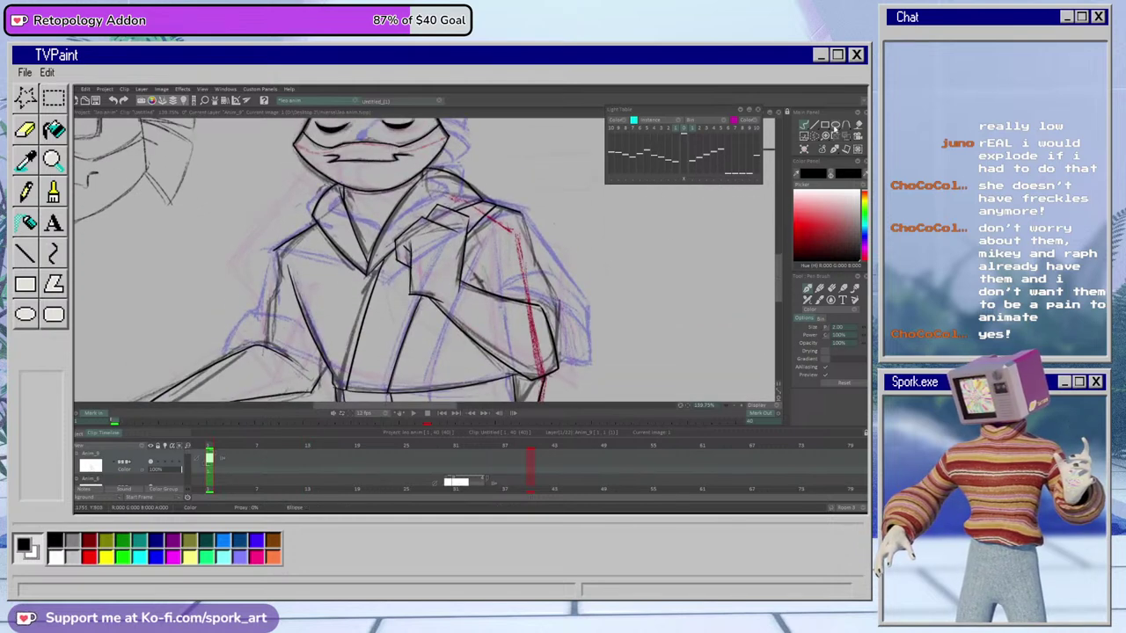
# Add two small round pins to the hoodie's chest with the circle tool at size 1, with a letter L in the upper one
pyautogui.click(831, 129)
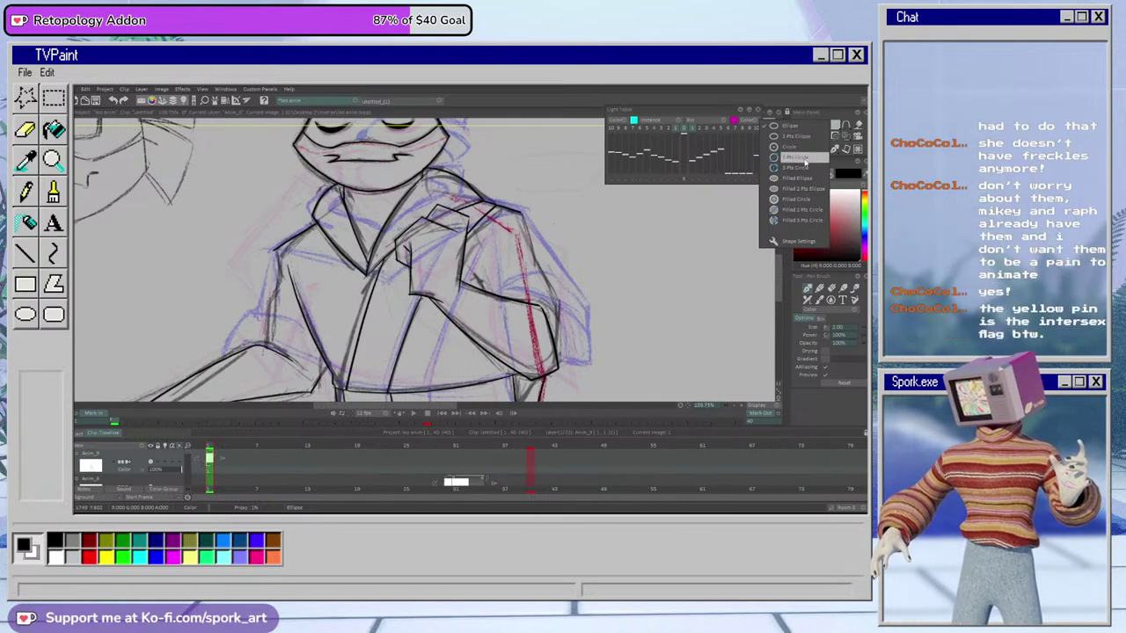
pyautogui.click(804, 162)
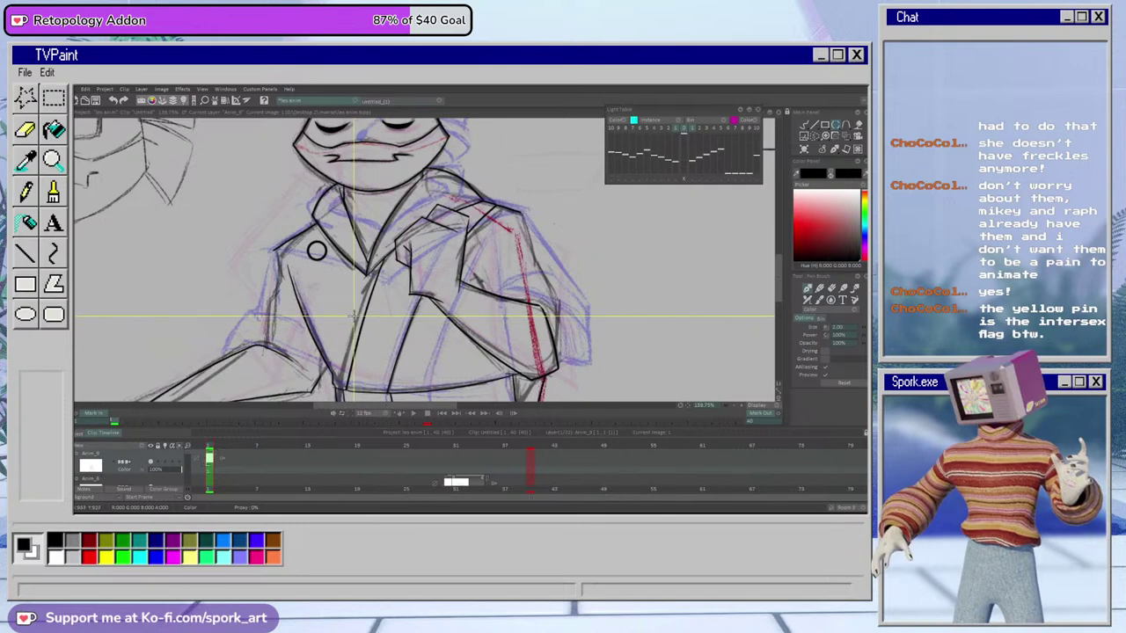
pyautogui.click(863, 328)
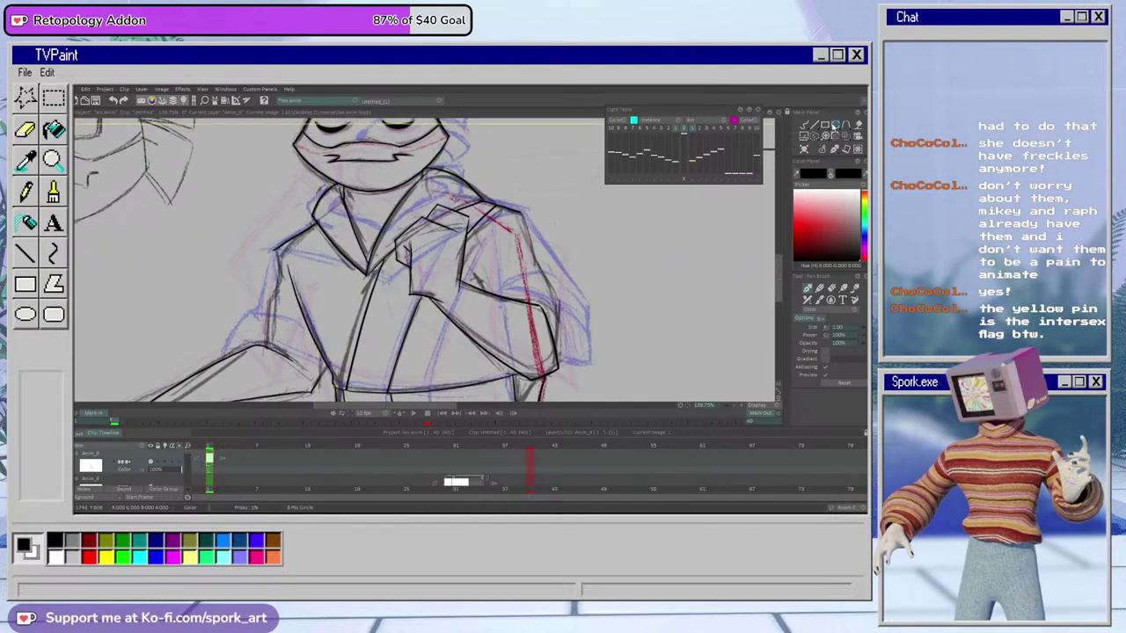
pyautogui.click(834, 126)
pyautogui.click(803, 158)
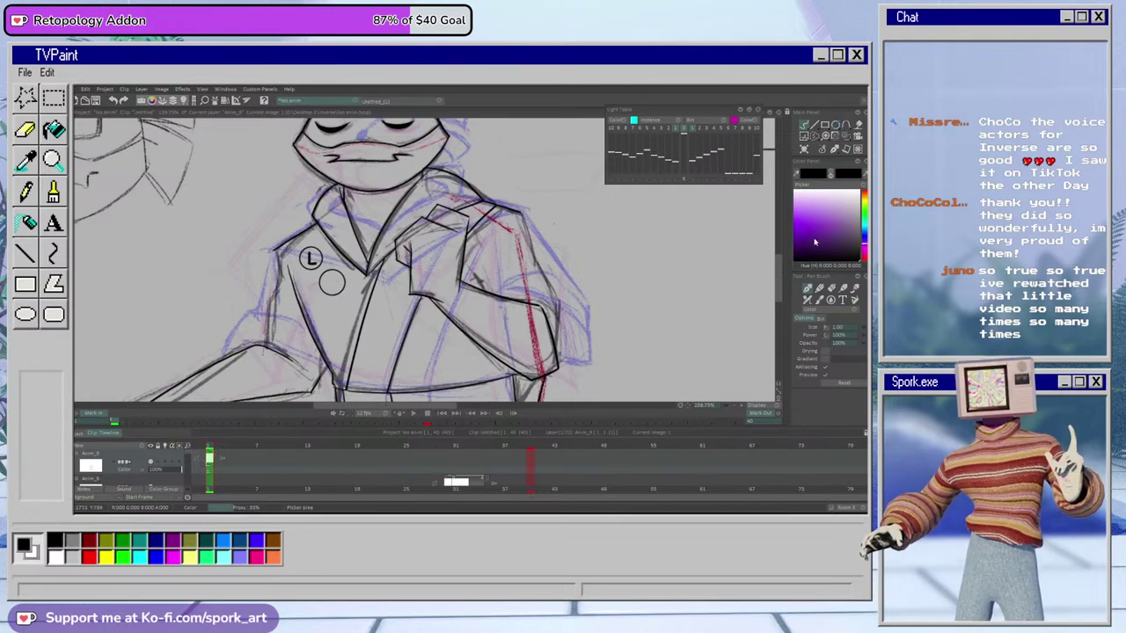
pyautogui.moveTo(864, 249)
pyautogui.mouseDown()
pyautogui.moveTo(864, 193)
pyautogui.moveTo(864, 264)
pyautogui.mouseUp()
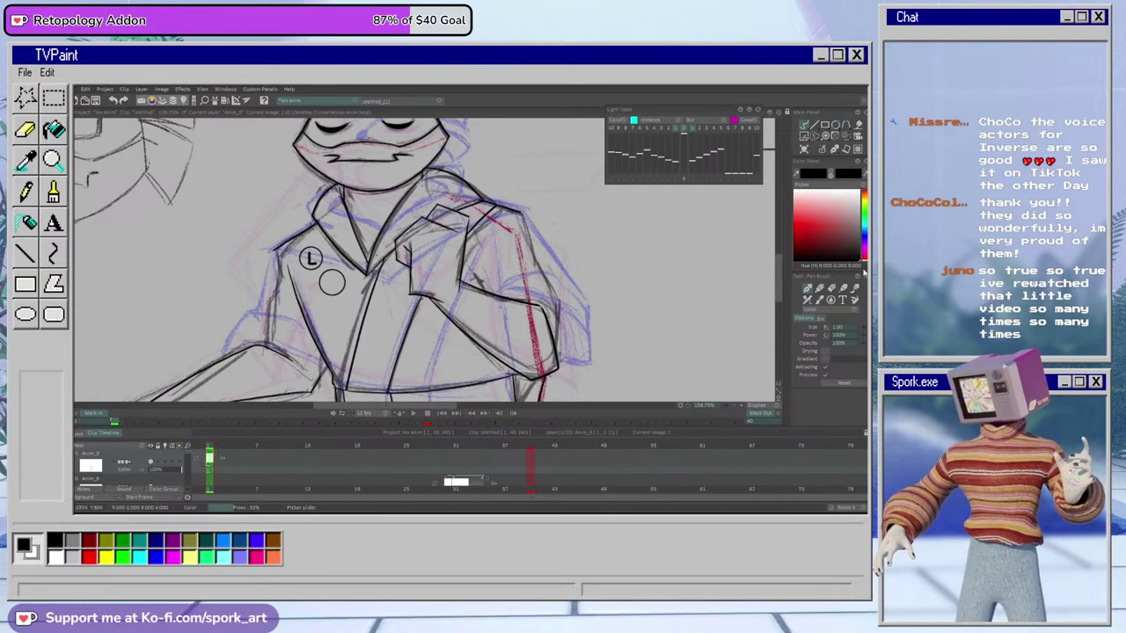
pyautogui.click(864, 236)
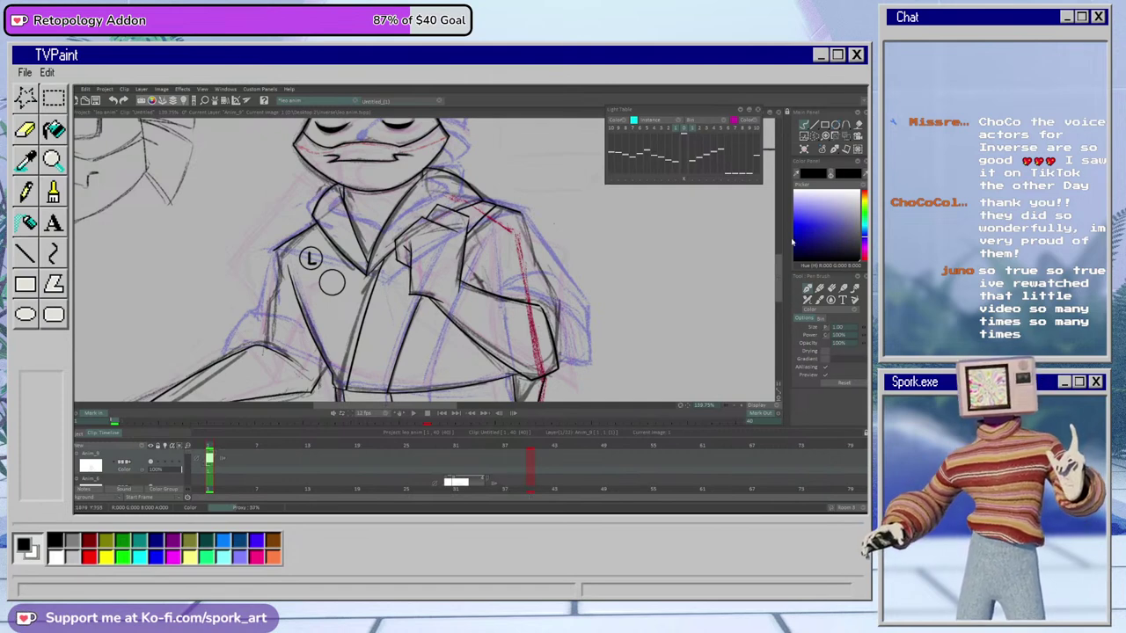
pyautogui.moveTo(778, 291); pyautogui.dragTo(774, 276)
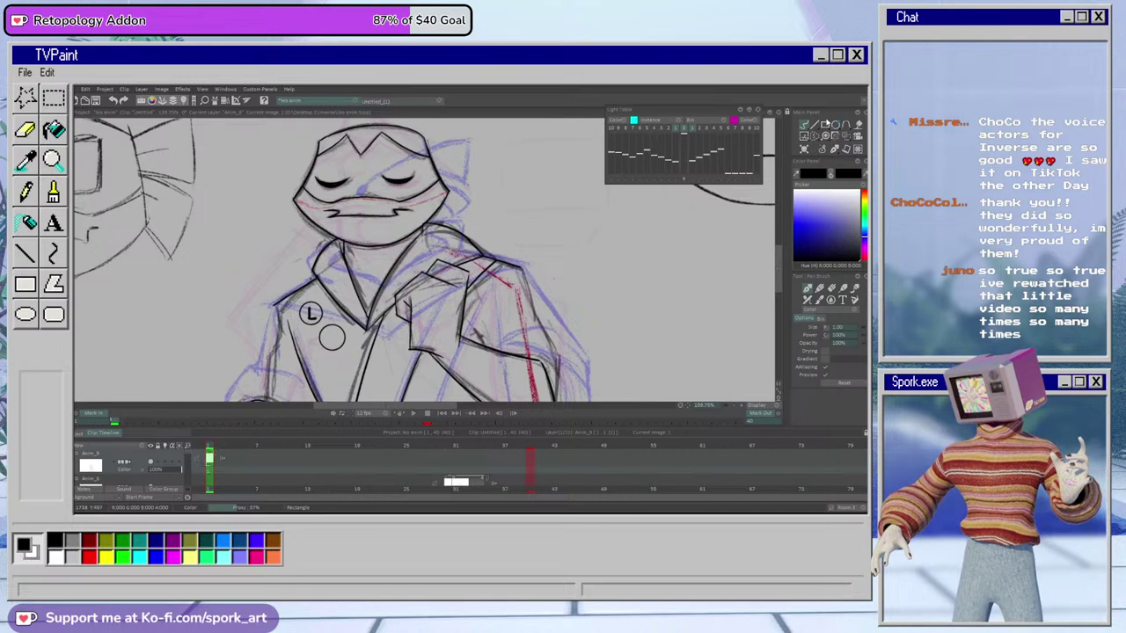
# Erase the L from the upper chest pin and shift both lassoed pins slightly down on the hoodie
pyautogui.press('e')
pyautogui.moveTo(308, 307); pyautogui.dragTo(309, 315)
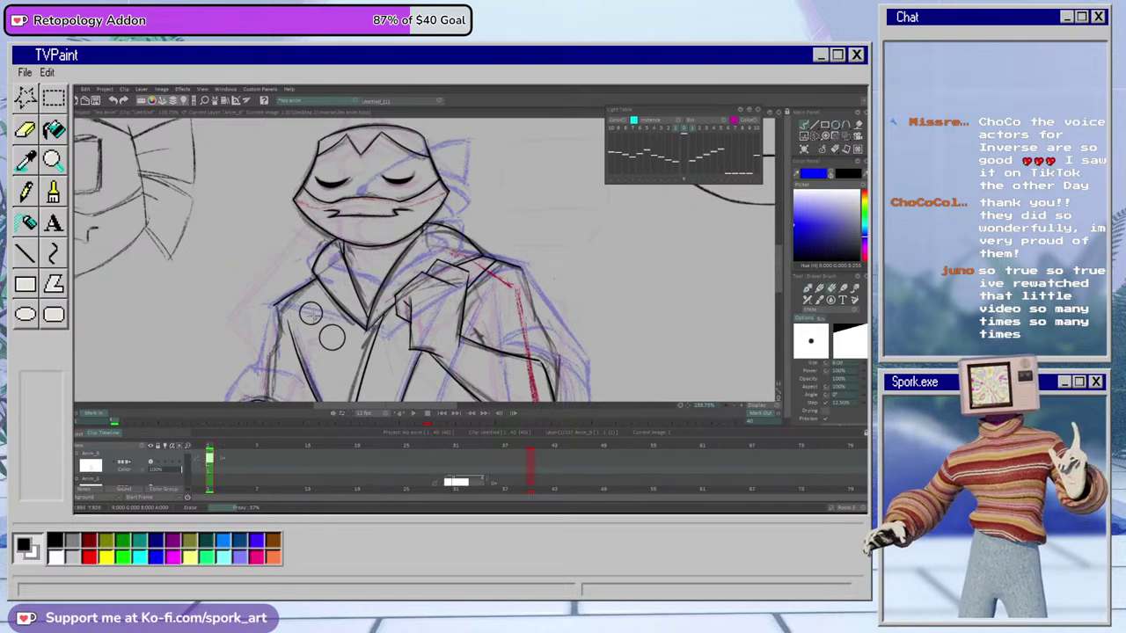
pyautogui.press('b')
pyautogui.press('s')
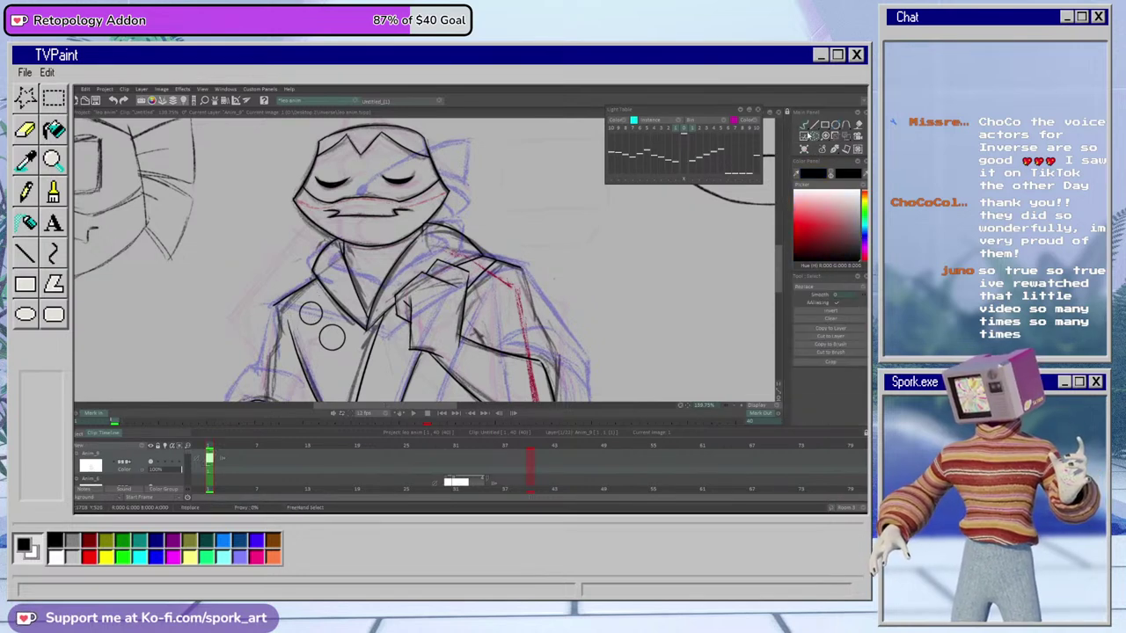
pyautogui.moveTo(350, 355)
pyautogui.mouseDown()
pyautogui.moveTo(343, 322)
pyautogui.moveTo(305, 295)
pyautogui.mouseUp()
pyautogui.press('t')
pyautogui.moveTo(338, 352); pyautogui.dragTo(342, 361)
pyautogui.click(847, 418)
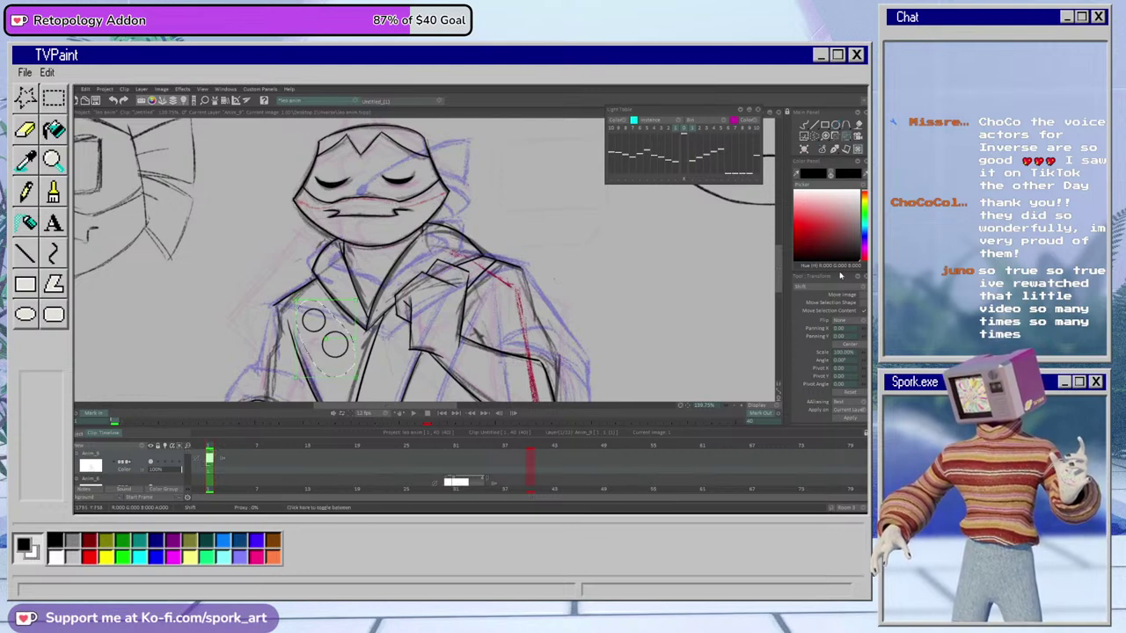
# Copy the two selected pins to a custom brush and stamp a duplicate on the blank canvas beside the character
pyautogui.click(804, 126)
pyautogui.click(853, 301)
pyautogui.click(820, 318)
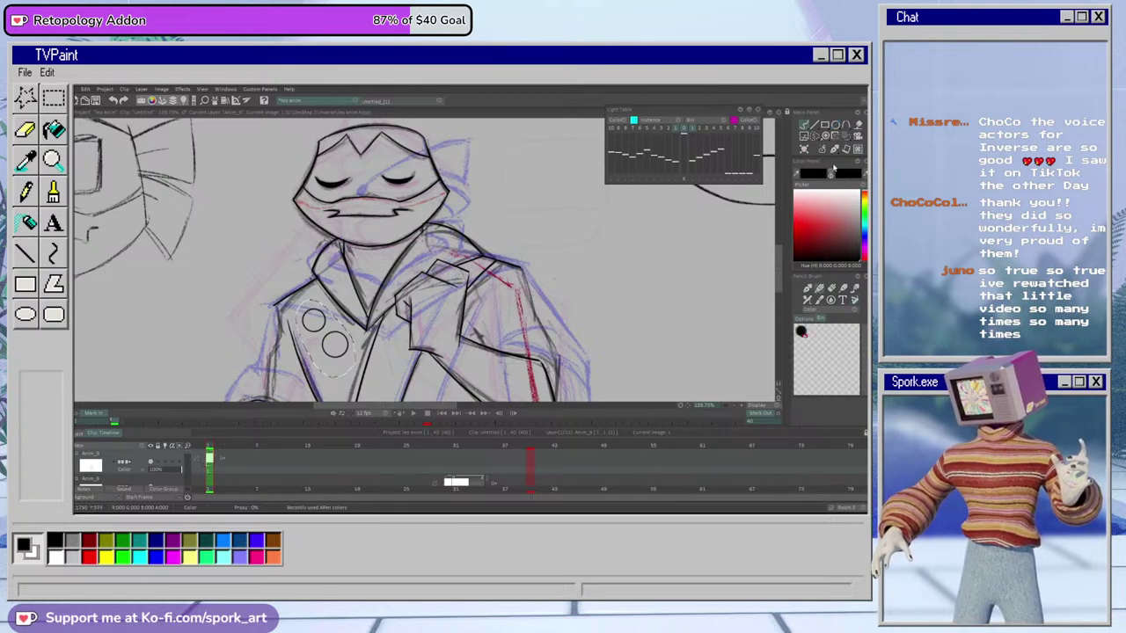
pyautogui.click(854, 300)
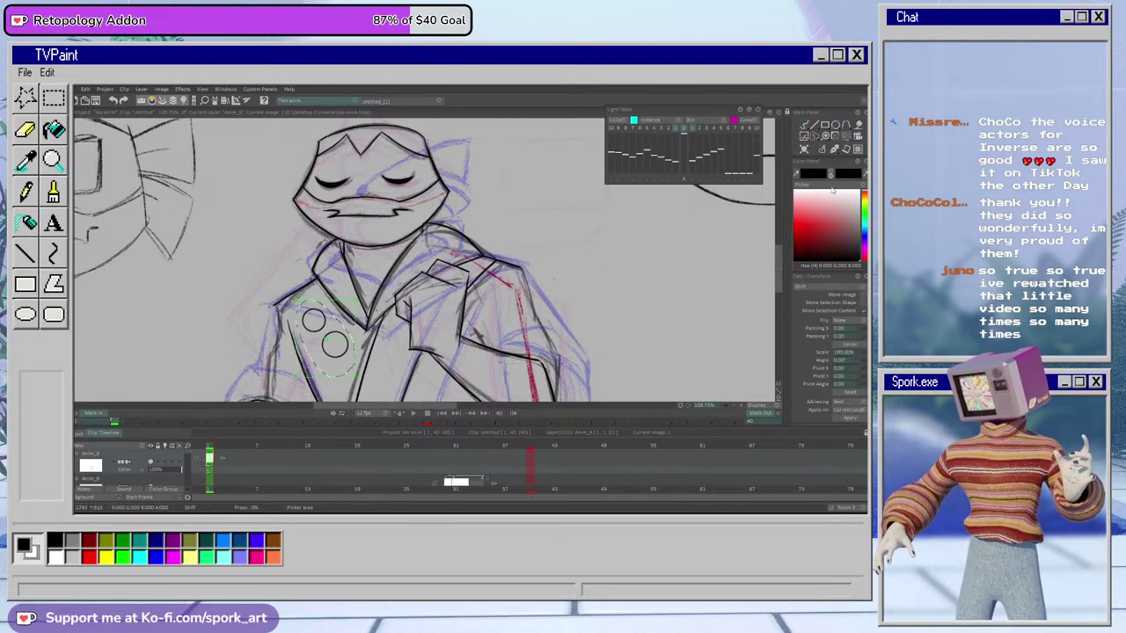
pyautogui.click(815, 137)
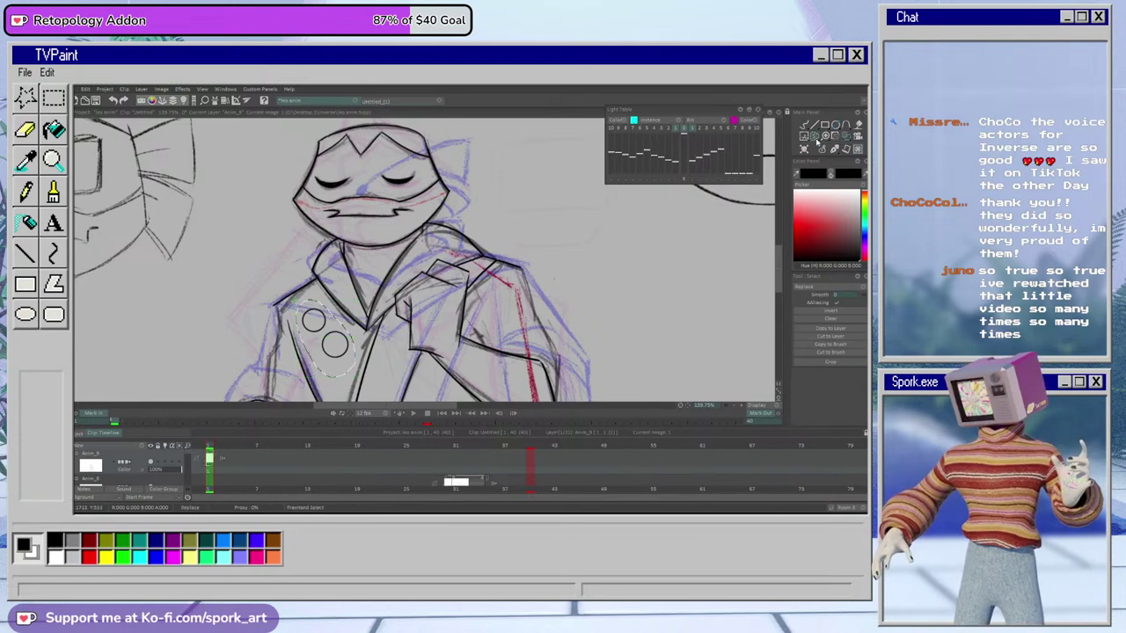
pyautogui.click(830, 345)
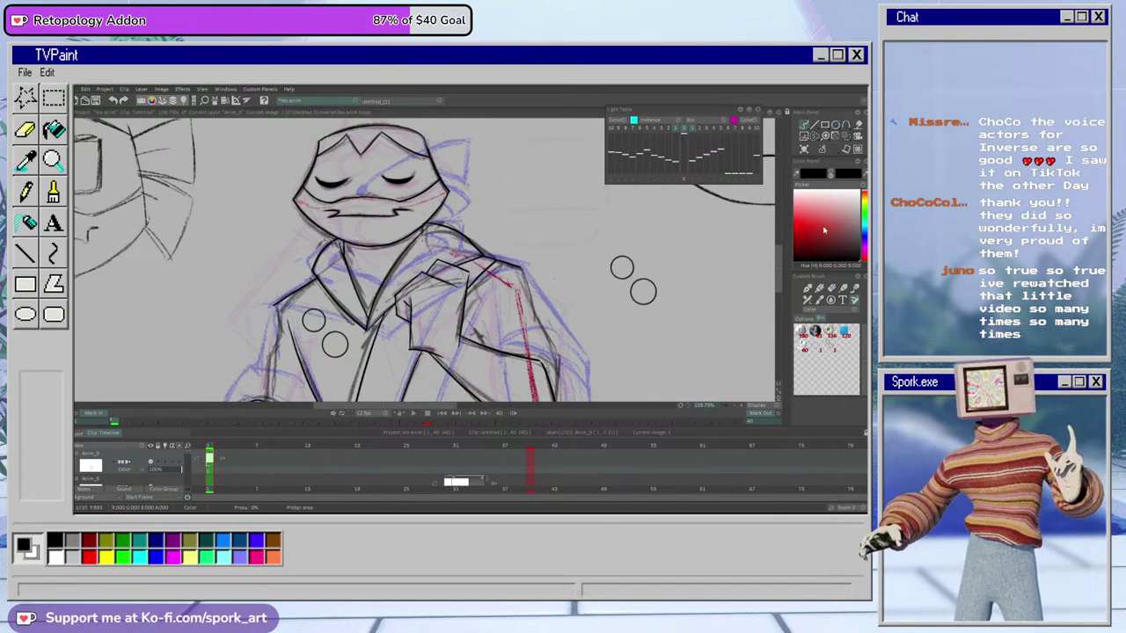
# Draw a small purple circle with the pen brush on the blank canvas beside the duplicated pins
pyautogui.click(836, 125)
pyautogui.click(864, 245)
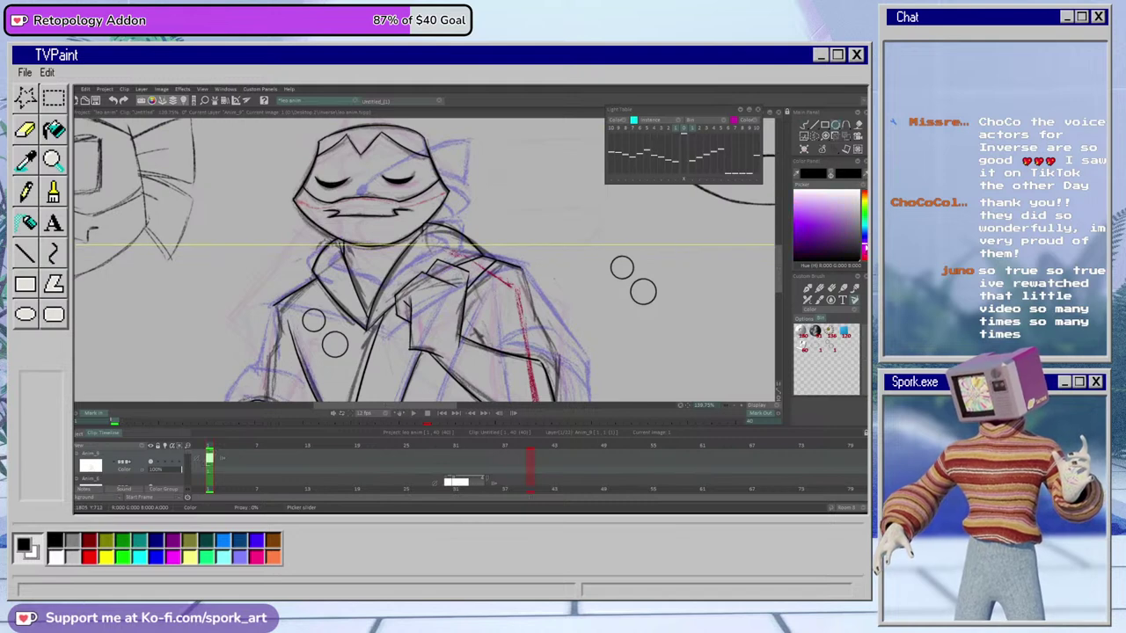
pyautogui.click(827, 227)
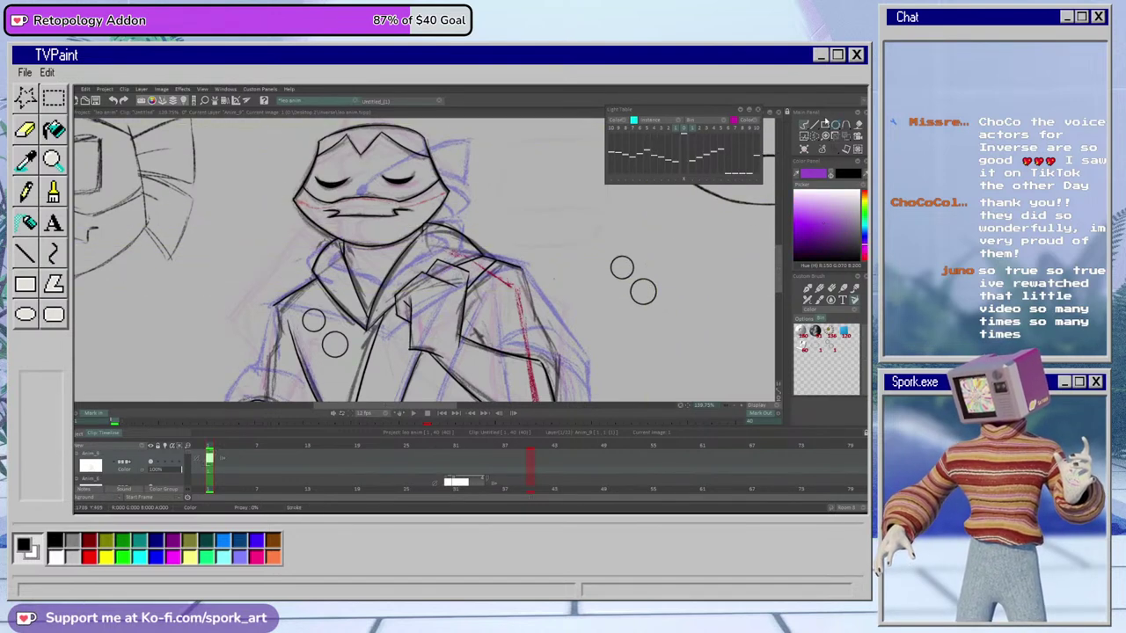
pyautogui.click(823, 149)
pyautogui.click(807, 287)
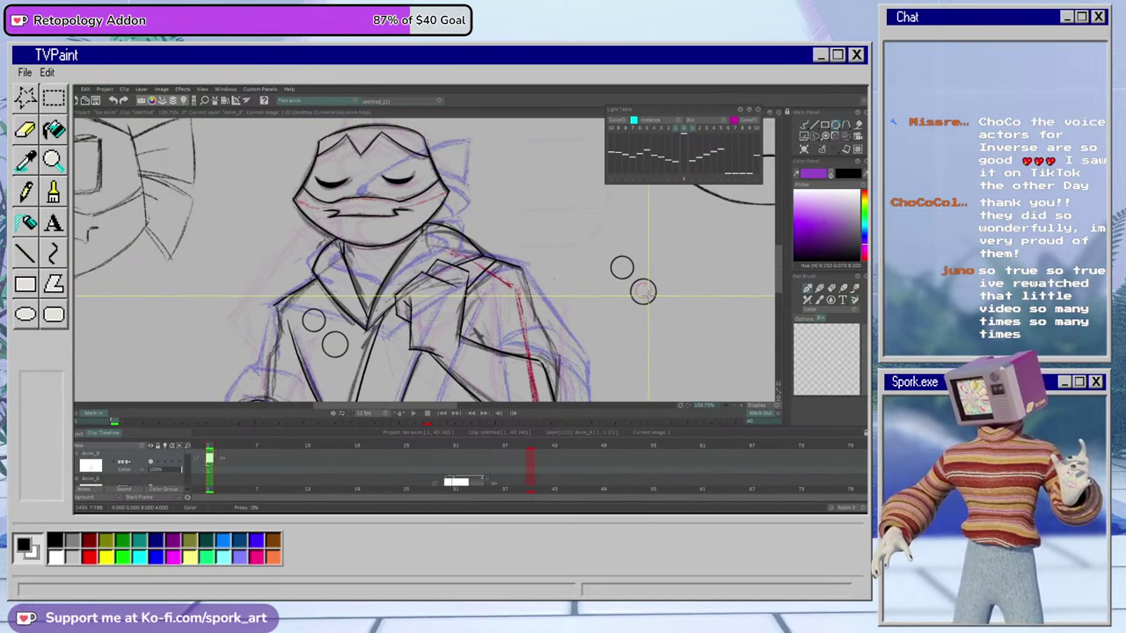
pyautogui.click(689, 276)
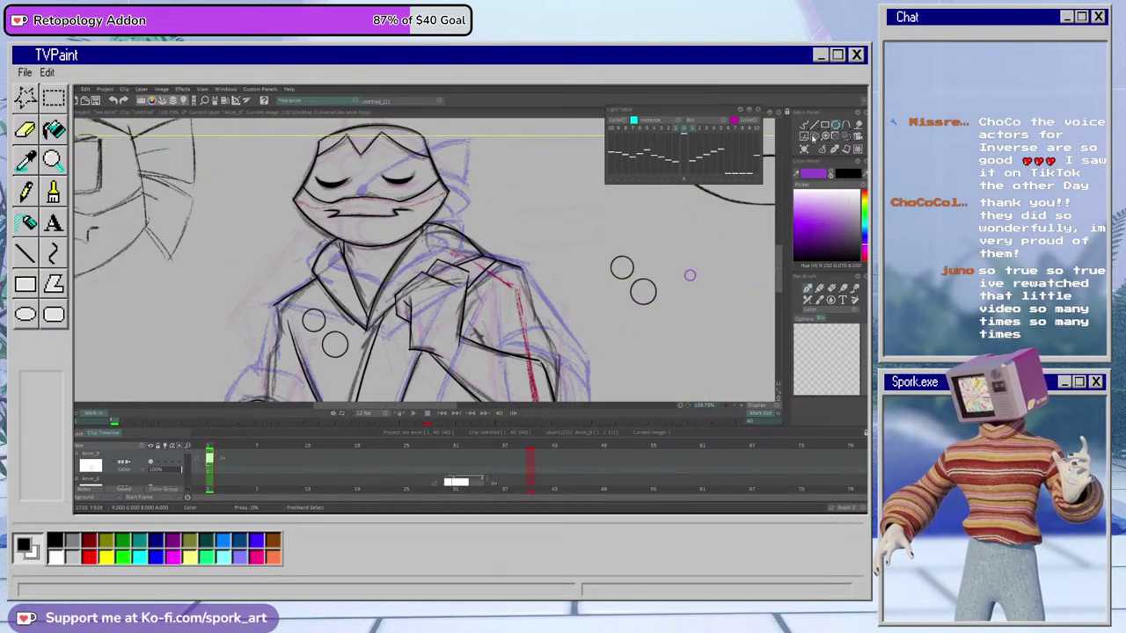
# Lasso the purple circle, move it into the centre of the lower duplicated pin, and clear the selection
pyautogui.click(804, 136)
pyautogui.moveTo(696, 254)
pyautogui.mouseDown()
pyautogui.moveTo(680, 289)
pyautogui.moveTo(644, 292)
pyautogui.mouseUp()
pyautogui.click(803, 149)
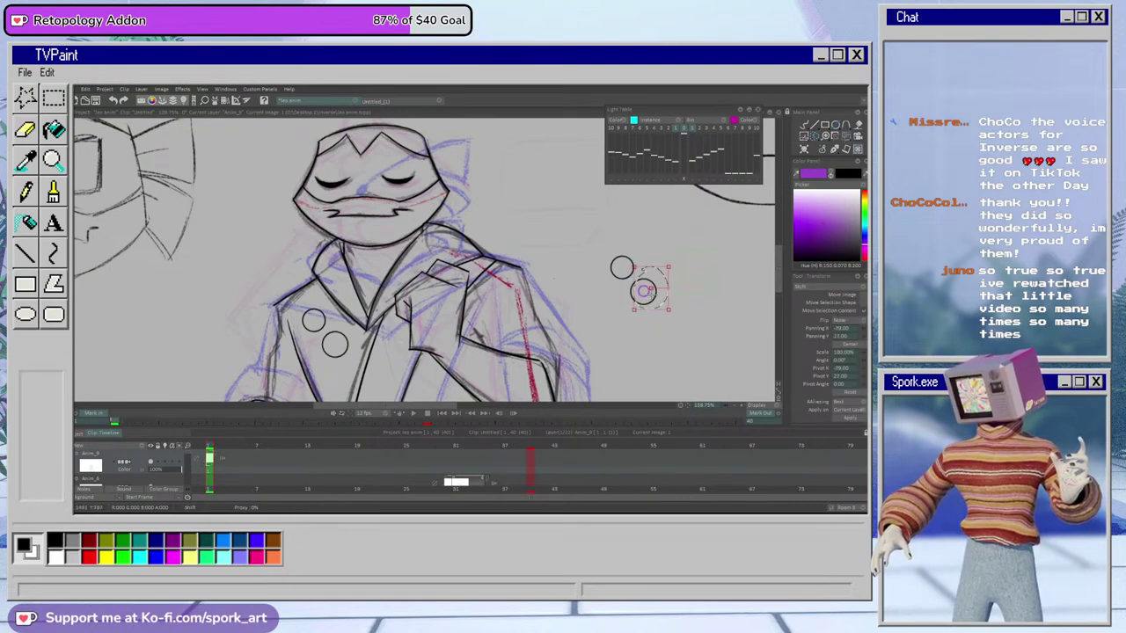
pyautogui.press('Return')
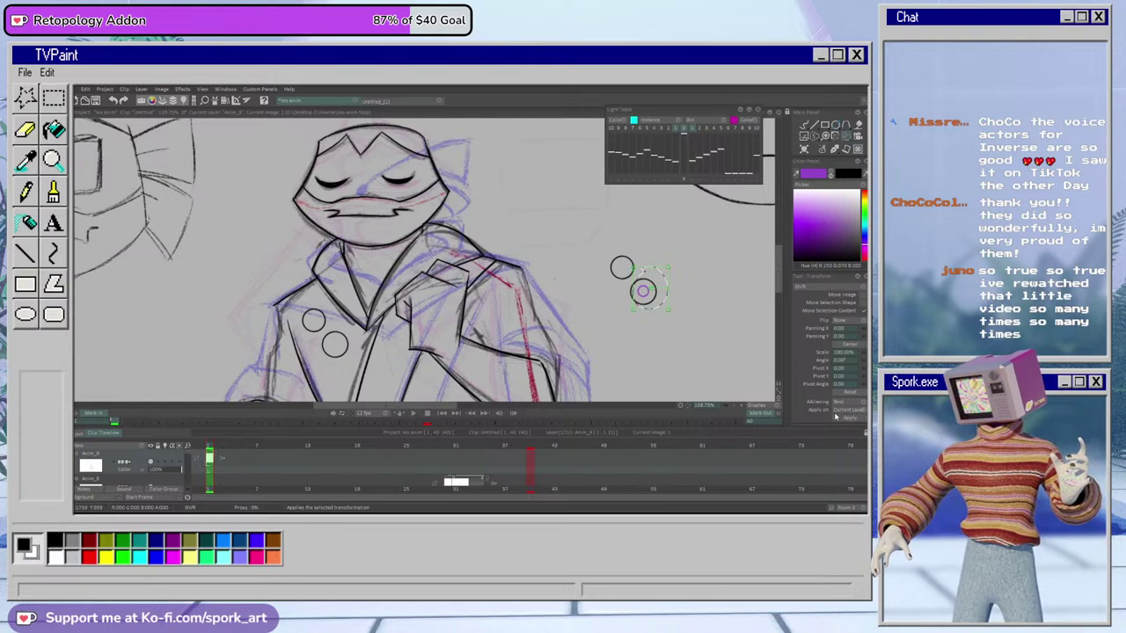
pyautogui.click(804, 126)
pyautogui.hotkey('ctrl', 'd')
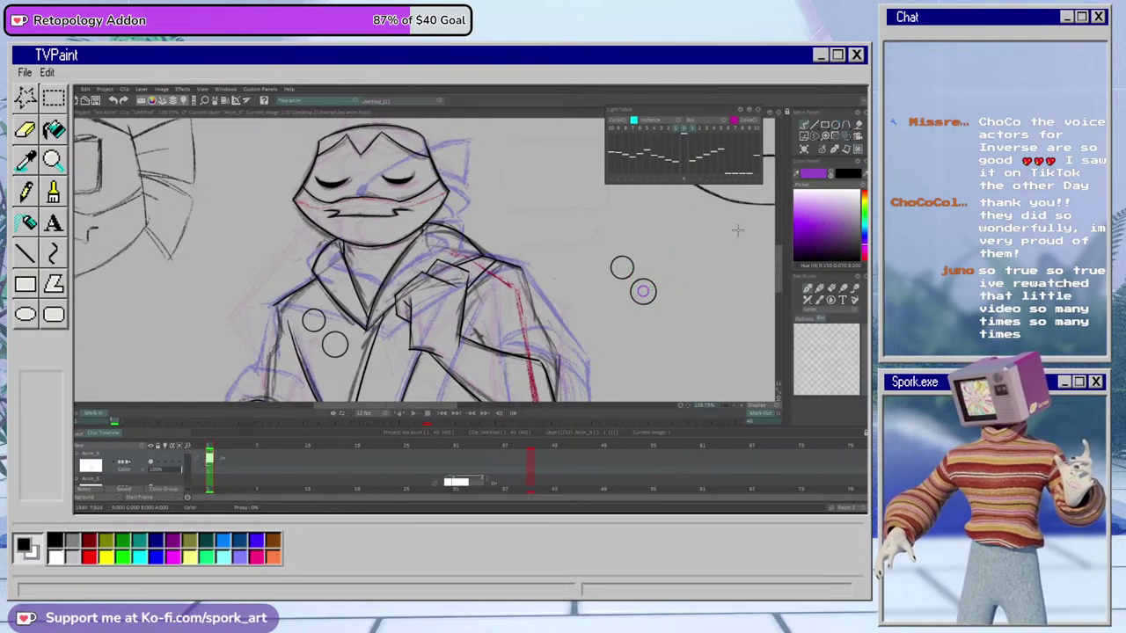
# Draw a small black letter L on the blank canvas beside the duplicated pins, undoing the first oversized stroke
pyautogui.click(817, 260)
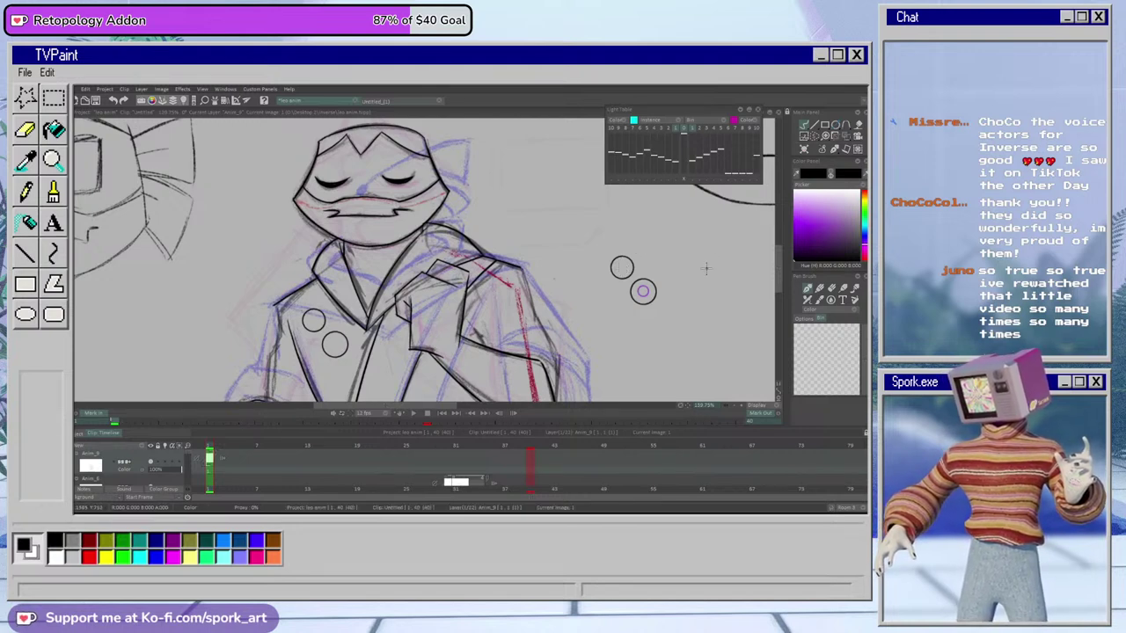
pyautogui.moveTo(695, 247); pyautogui.dragTo(695, 237)
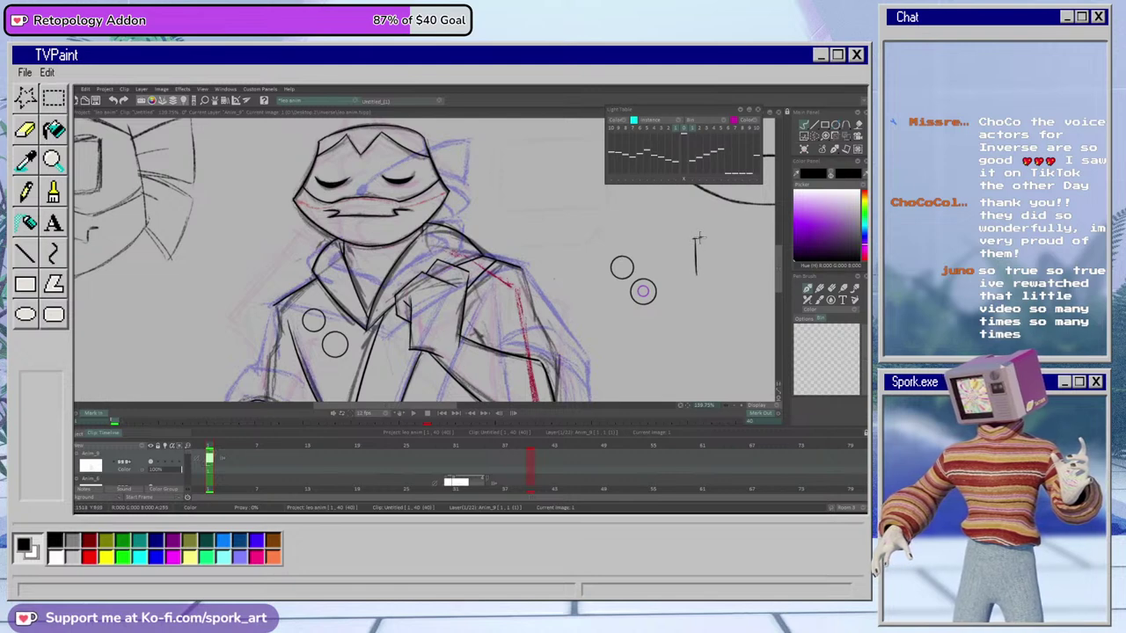
pyautogui.hotkey('ctrl', 'z')
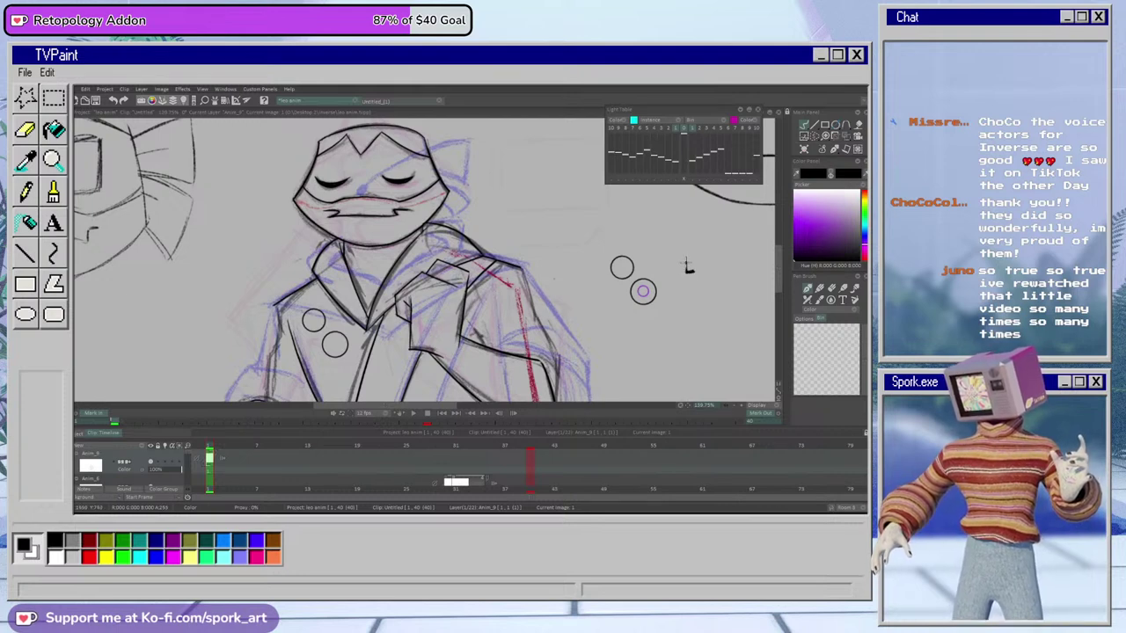
pyautogui.moveTo(686, 266); pyautogui.dragTo(687, 261)
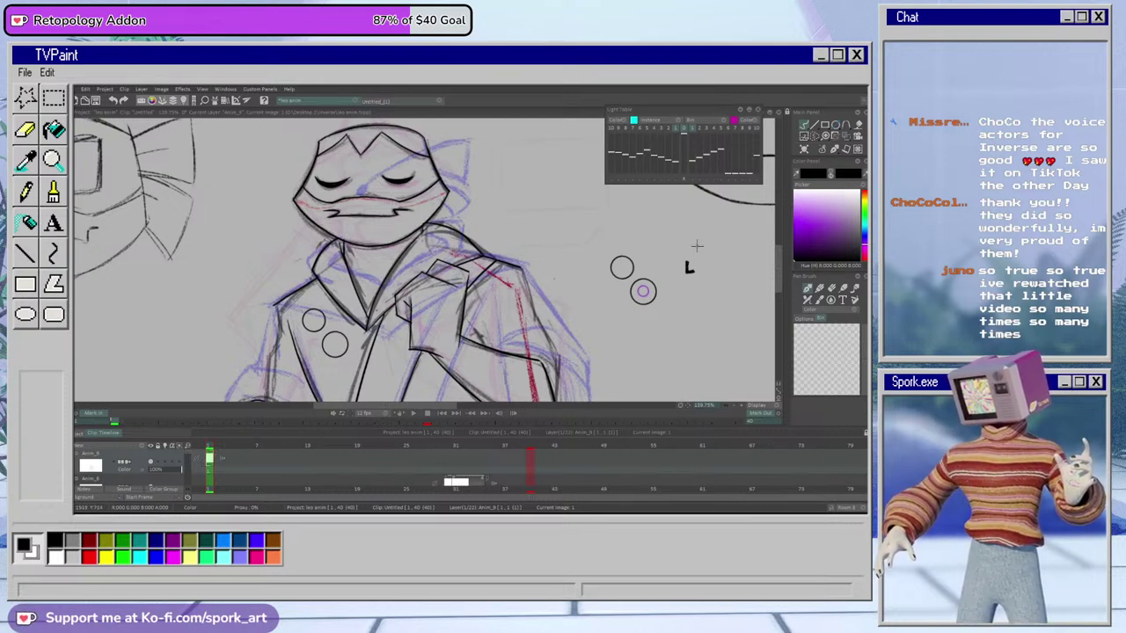
# Clean up the small letter L, lasso it, and move it into the centre of the upper duplicated pin
pyautogui.press('e')
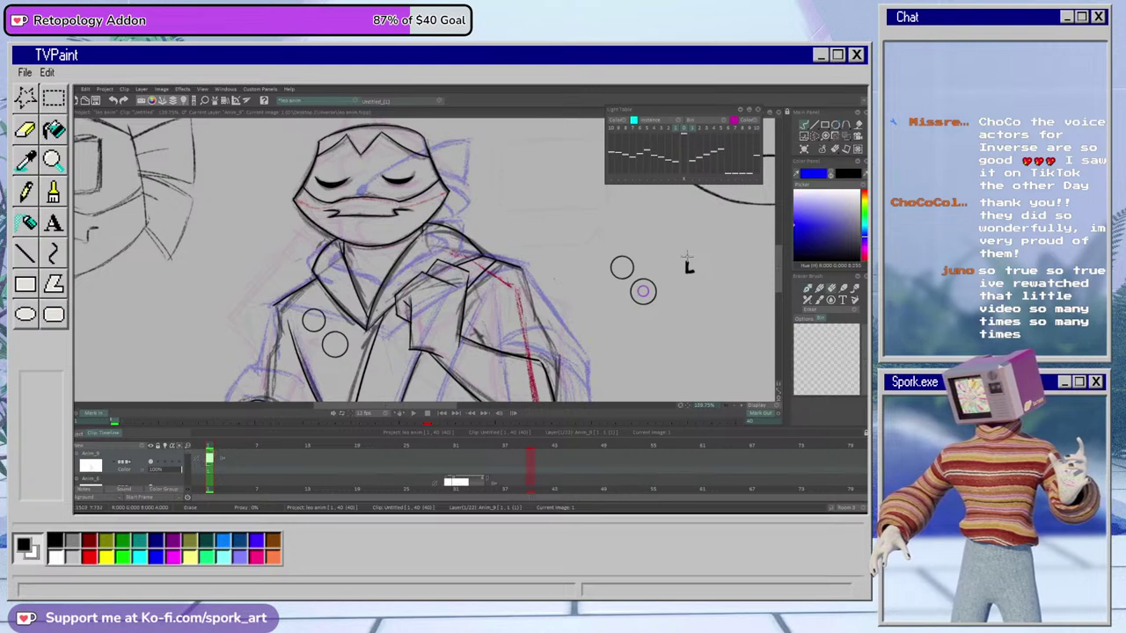
pyautogui.press('e')
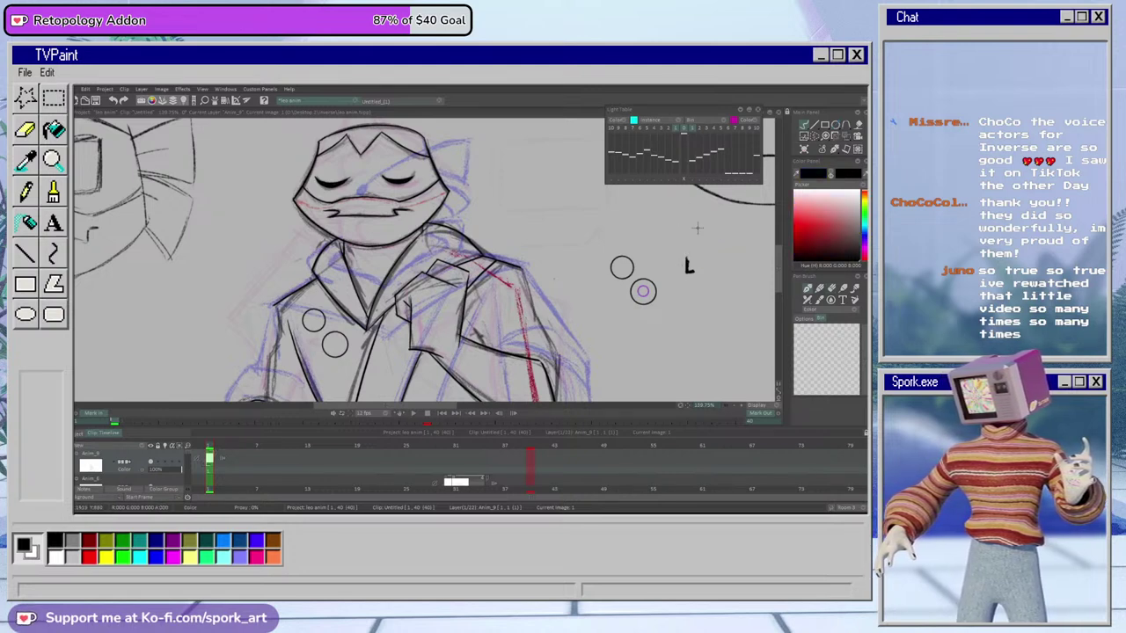
pyautogui.press('e')
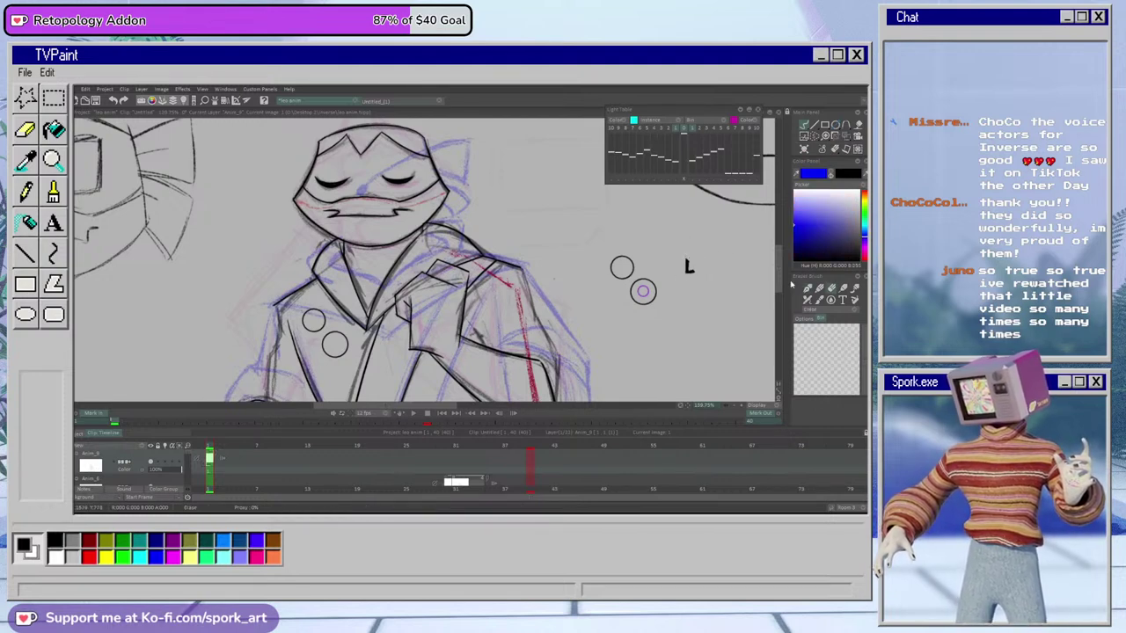
pyautogui.click(814, 136)
pyautogui.moveTo(692, 226); pyautogui.dragTo(696, 235)
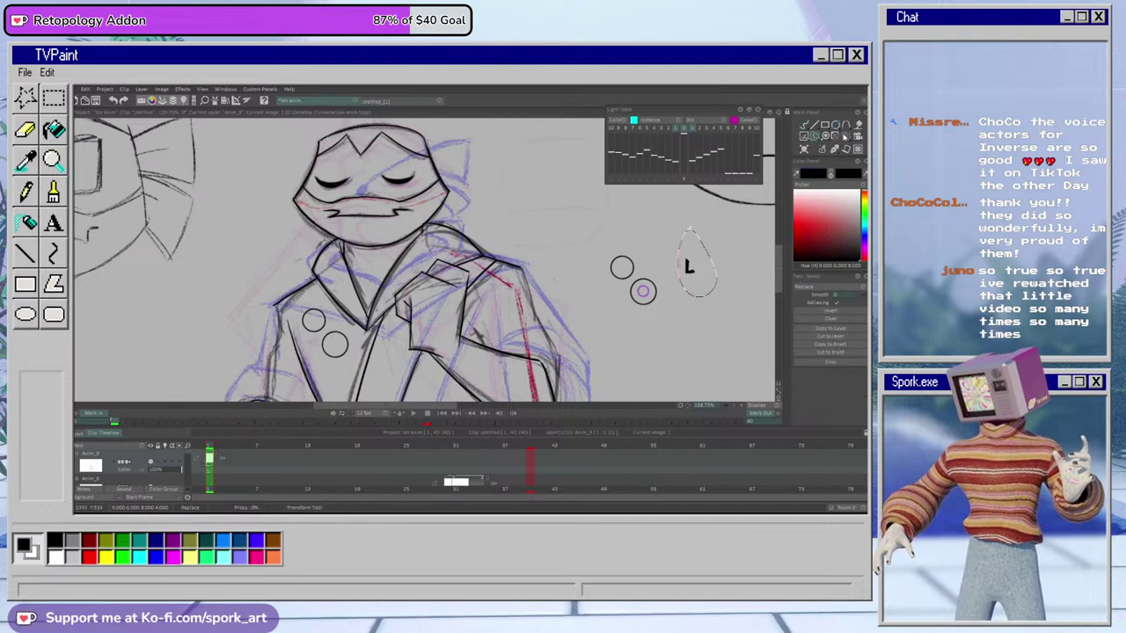
pyautogui.press('t')
pyautogui.moveTo(695, 274); pyautogui.dragTo(623, 276)
pyautogui.moveTo(650, 226); pyautogui.dragTo(648, 230)
pyautogui.click(849, 417)
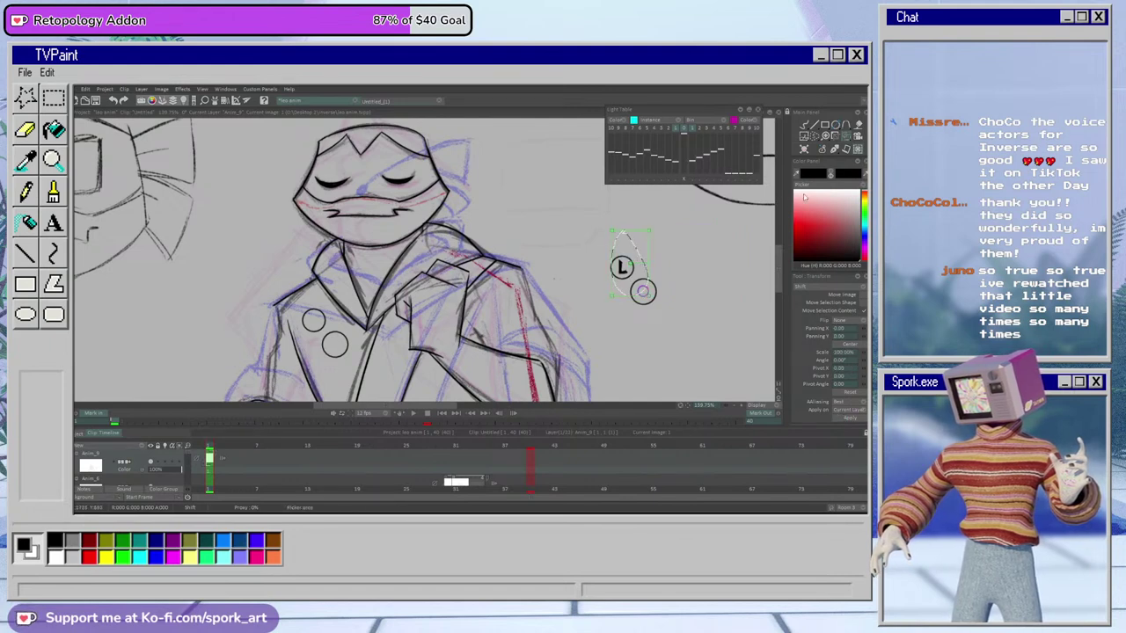
# Lasso both decorated pins on the blank canvas and copy them to a custom brush
pyautogui.click(818, 136)
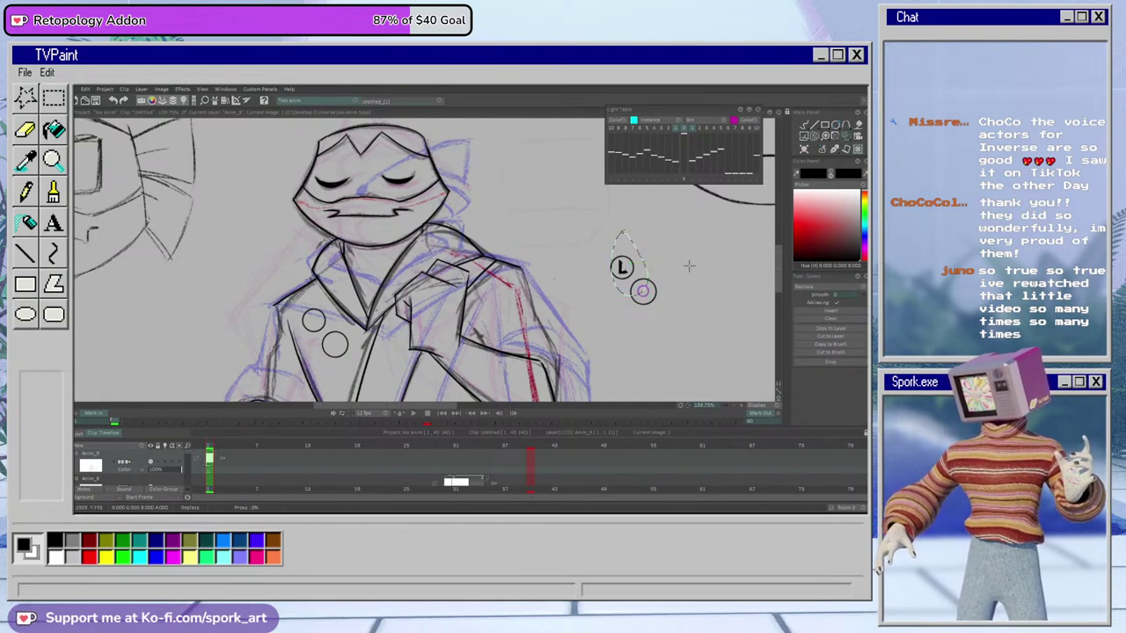
pyautogui.moveTo(595, 271); pyautogui.dragTo(628, 227)
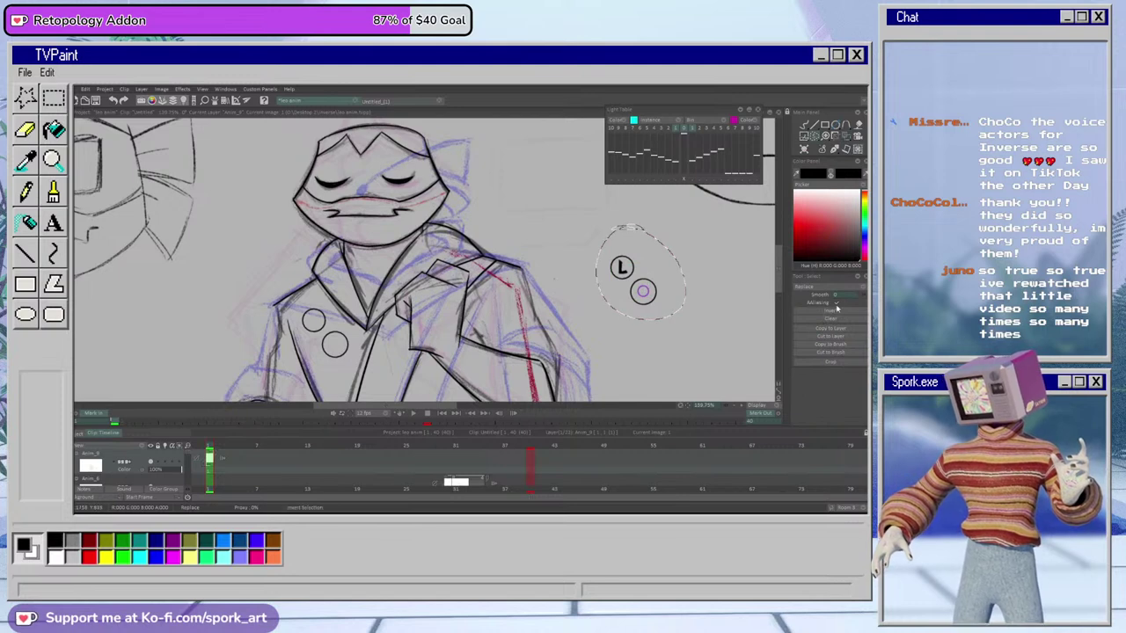
pyautogui.click(830, 343)
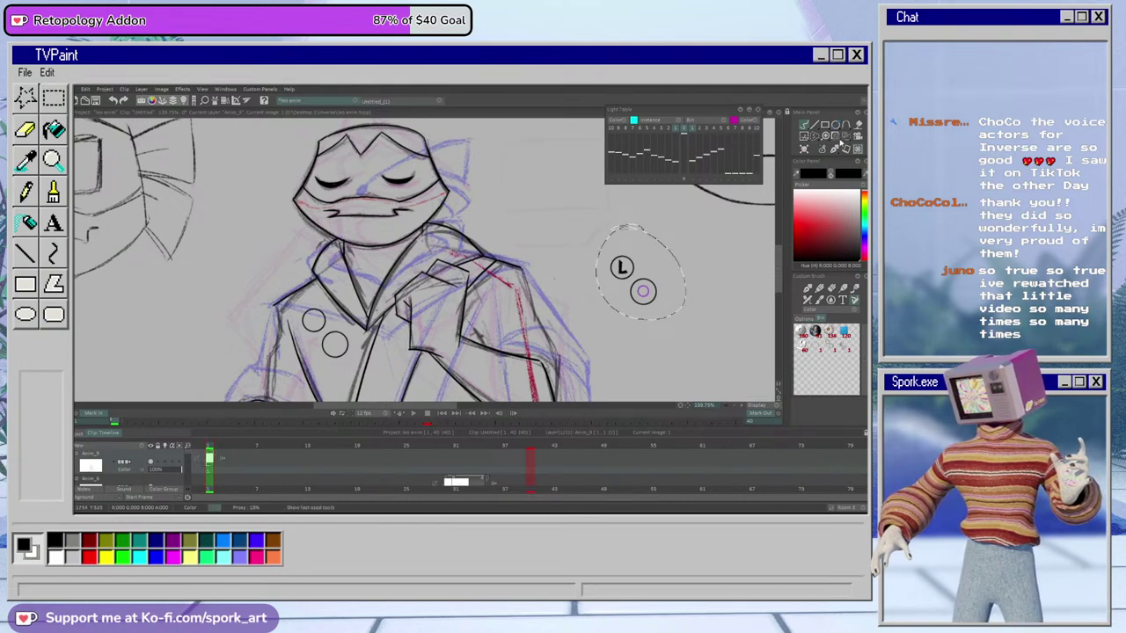
# Erase the duplicated pins and the plain chest pins, clear the selection, and stamp the decorated pins on the hoodie's chest
pyautogui.click(807, 288)
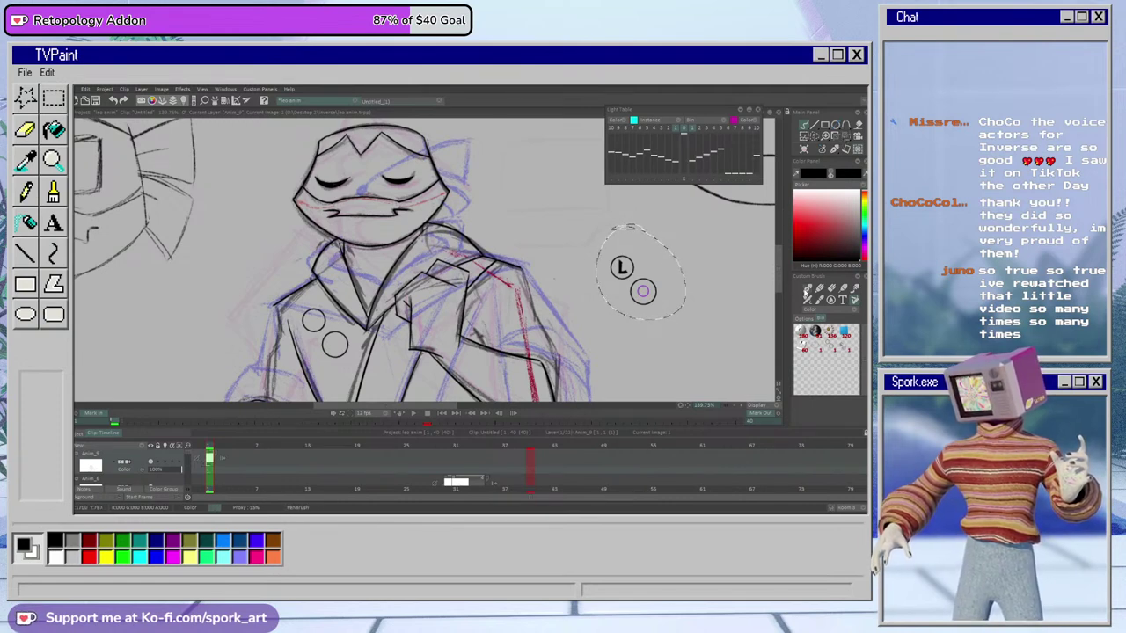
pyautogui.press('e')
pyautogui.moveTo(630, 278)
pyautogui.mouseDown()
pyautogui.moveTo(612, 254)
pyautogui.moveTo(622, 294)
pyautogui.moveTo(651, 311)
pyautogui.moveTo(648, 268)
pyautogui.moveTo(644, 330)
pyautogui.moveTo(646, 292)
pyautogui.mouseUp()
pyautogui.hotkey('ctrl', 'd')
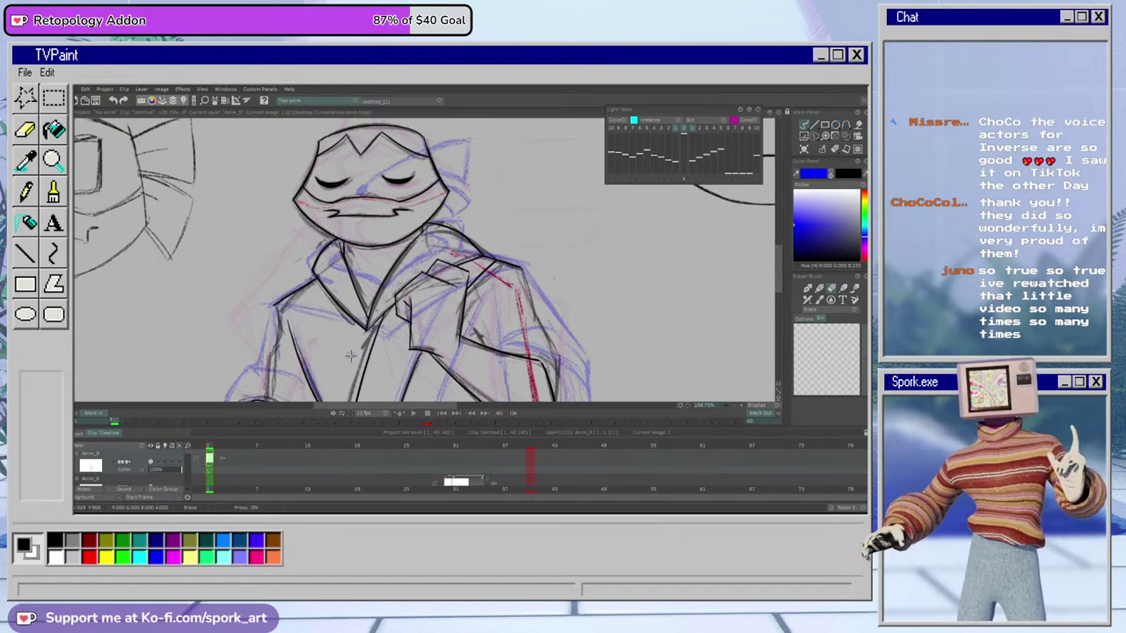
pyautogui.press('b')
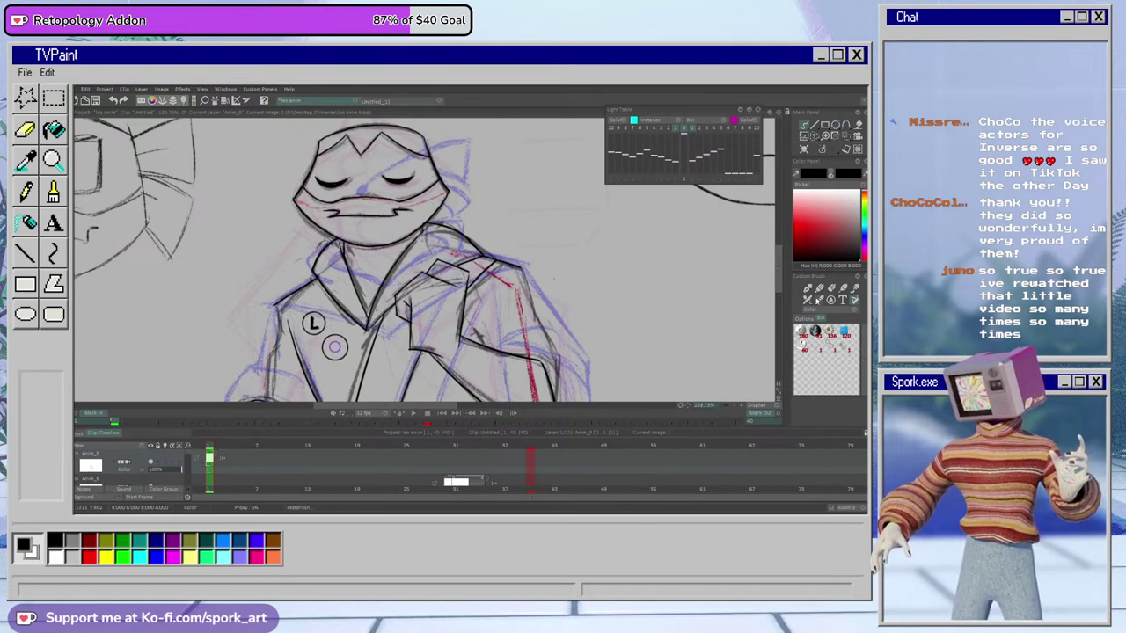
pyautogui.click(807, 289)
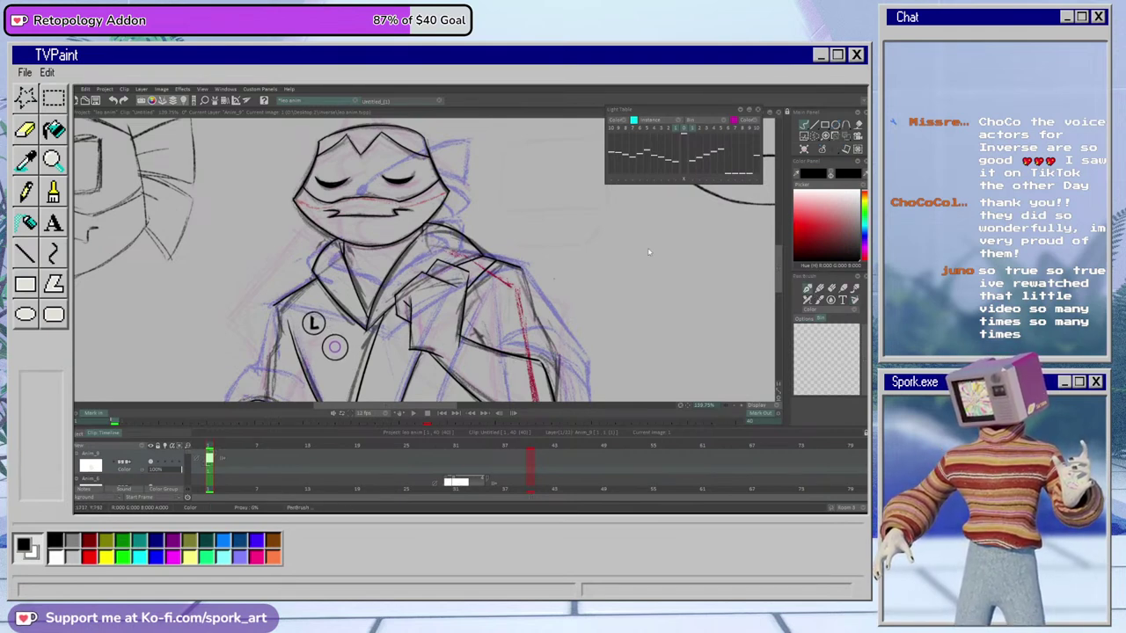
pyautogui.moveTo(779, 271)
pyautogui.mouseDown()
pyautogui.moveTo(784, 300)
pyautogui.moveTo(782, 266)
pyautogui.moveTo(780, 290)
pyautogui.mouseUp()
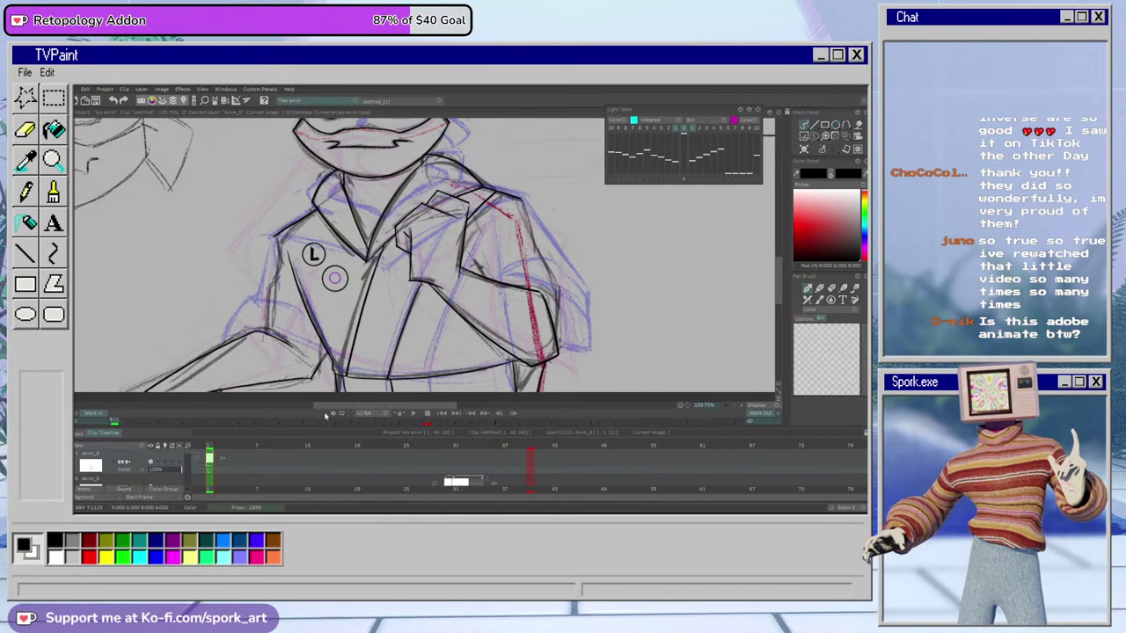
pyautogui.moveTo(438, 406); pyautogui.dragTo(434, 396)
pyautogui.moveTo(778, 290); pyautogui.dragTo(774, 273)
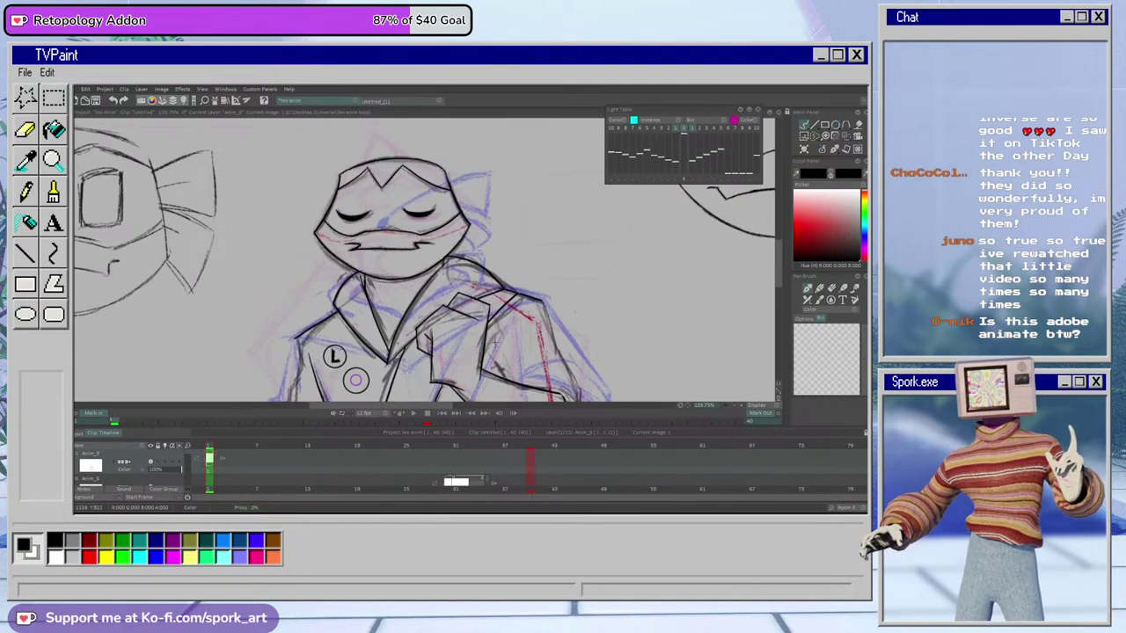
pyautogui.press('e')
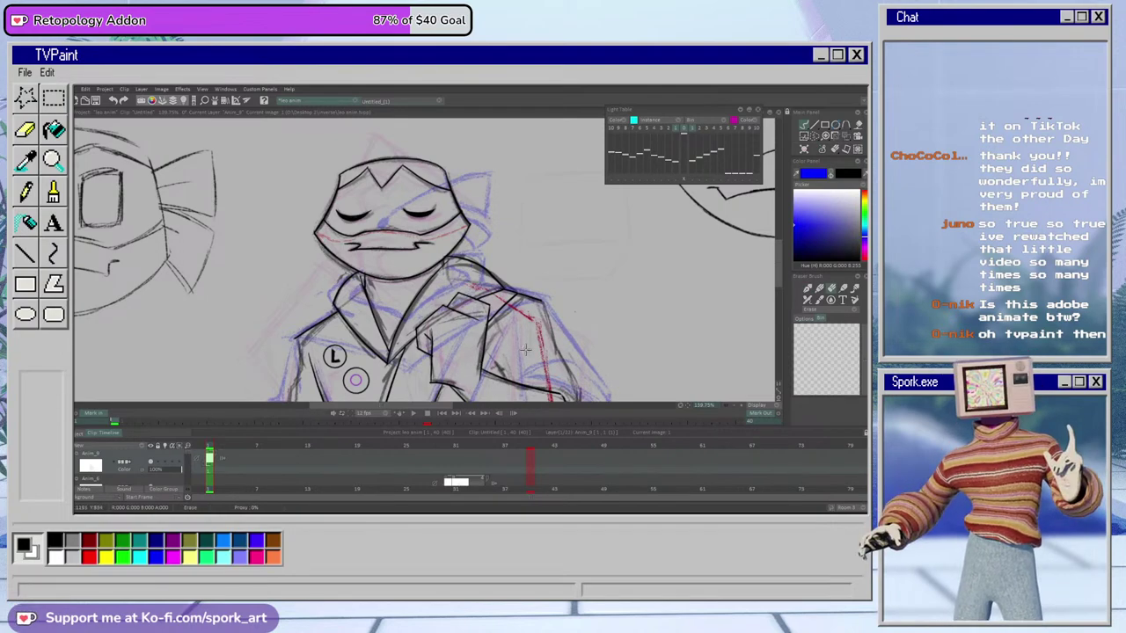
pyautogui.press('b')
pyautogui.moveTo(781, 253)
pyautogui.mouseDown()
pyautogui.moveTo(781, 303)
pyautogui.moveTo(781, 253)
pyautogui.mouseUp()
pyautogui.moveTo(451, 406); pyautogui.dragTo(457, 406)
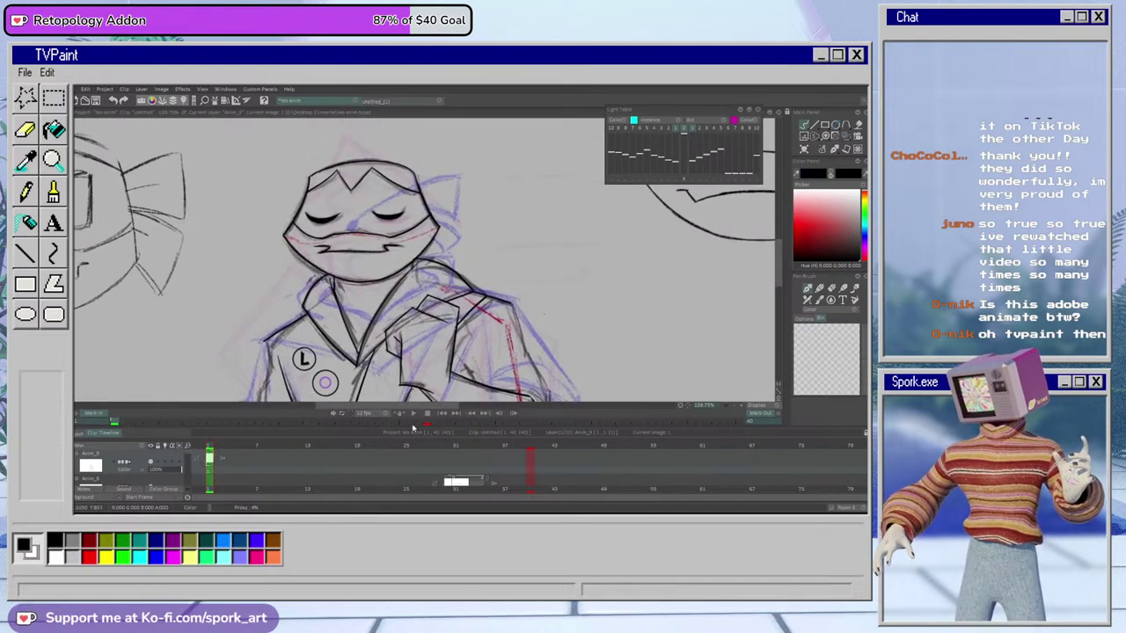
# Go to frame 13 in the timeline and add a blank image on the line art layer
pyautogui.click(226, 434)
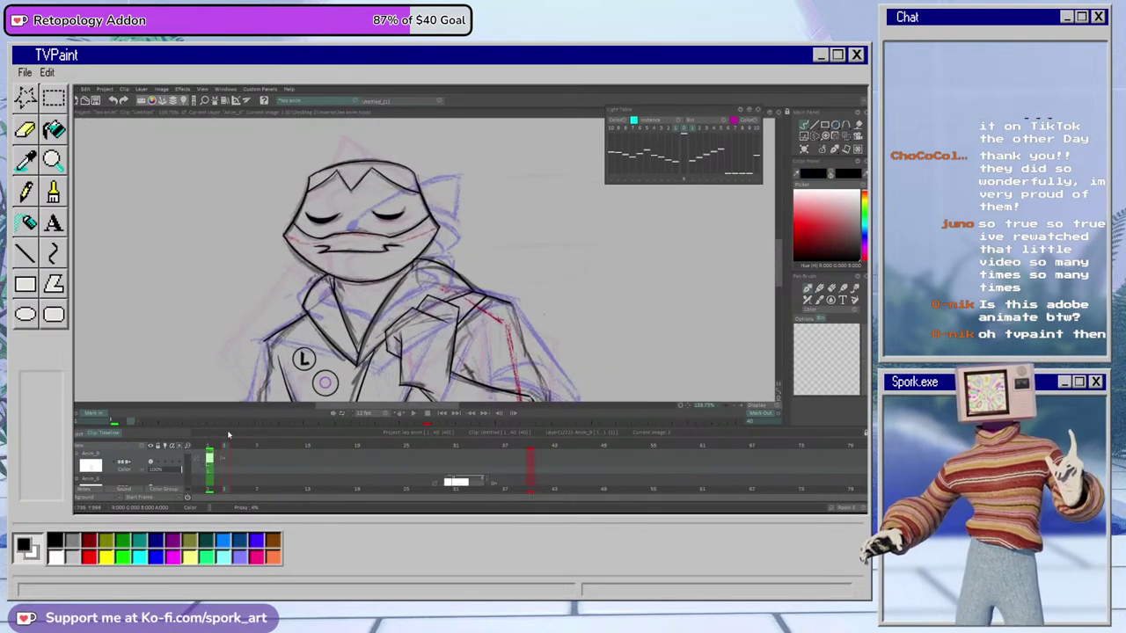
pyautogui.click(282, 446)
pyautogui.moveTo(284, 446); pyautogui.dragTo(304, 445)
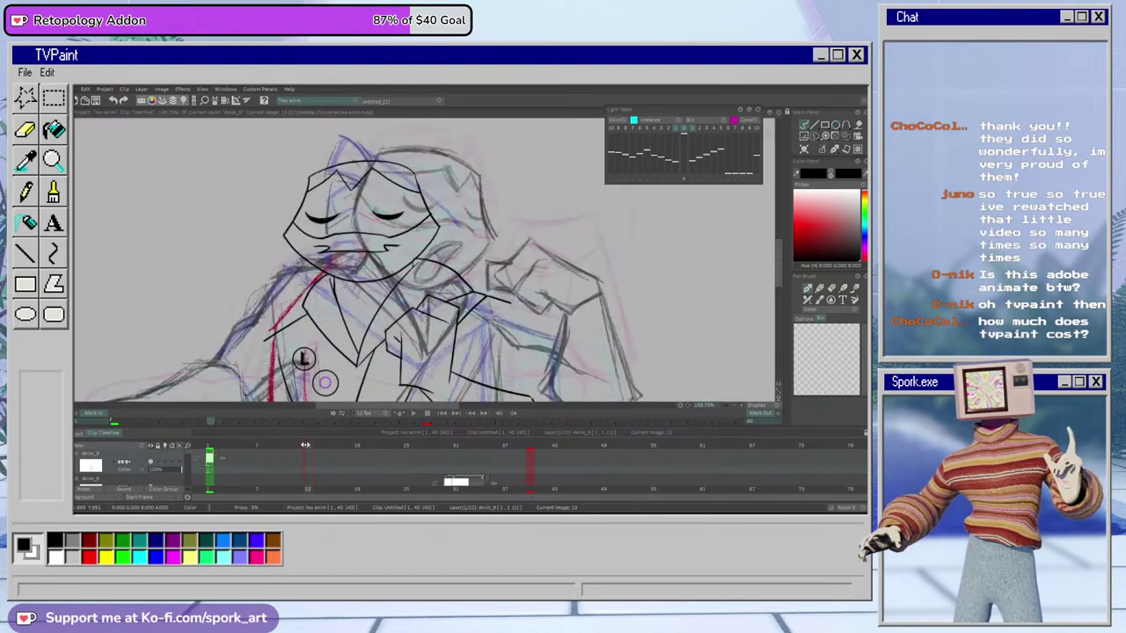
pyautogui.moveTo(779, 271)
pyautogui.mouseDown()
pyautogui.moveTo(780, 304)
pyautogui.moveTo(788, 262)
pyautogui.mouseUp()
pyautogui.press('Insert')
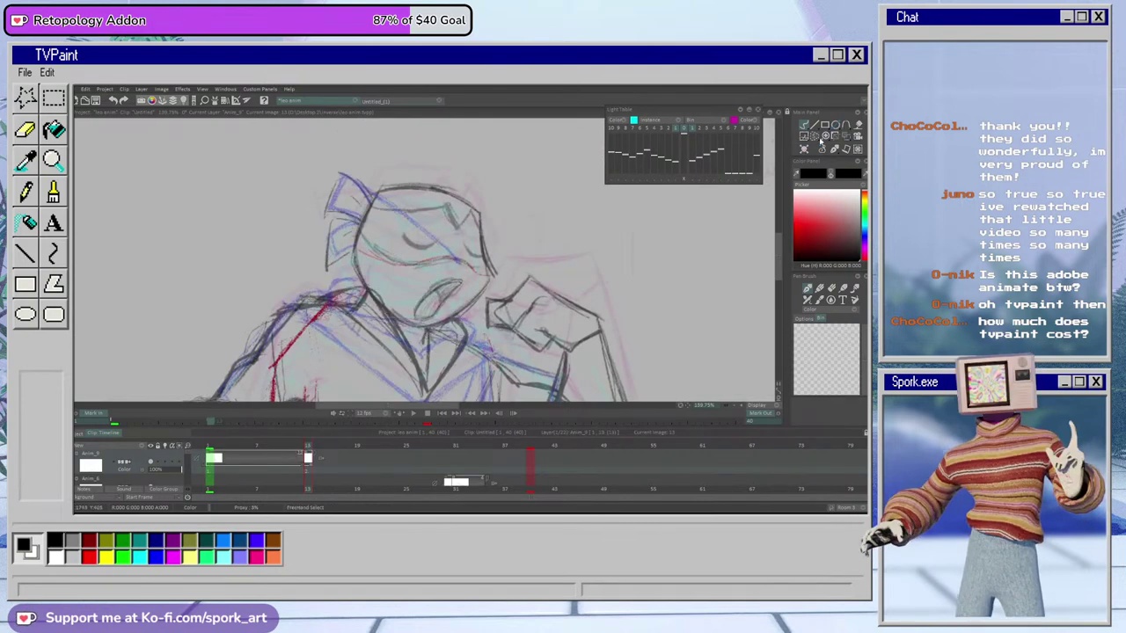
# Ink the torso's side line over the red sketch line below the outstretched arm's shoulder, undoing and redrawing the pen stroke until it fits
pyautogui.moveTo(725, 407)
pyautogui.mouseDown()
pyautogui.moveTo(696, 414)
pyautogui.moveTo(707, 416)
pyautogui.mouseUp()
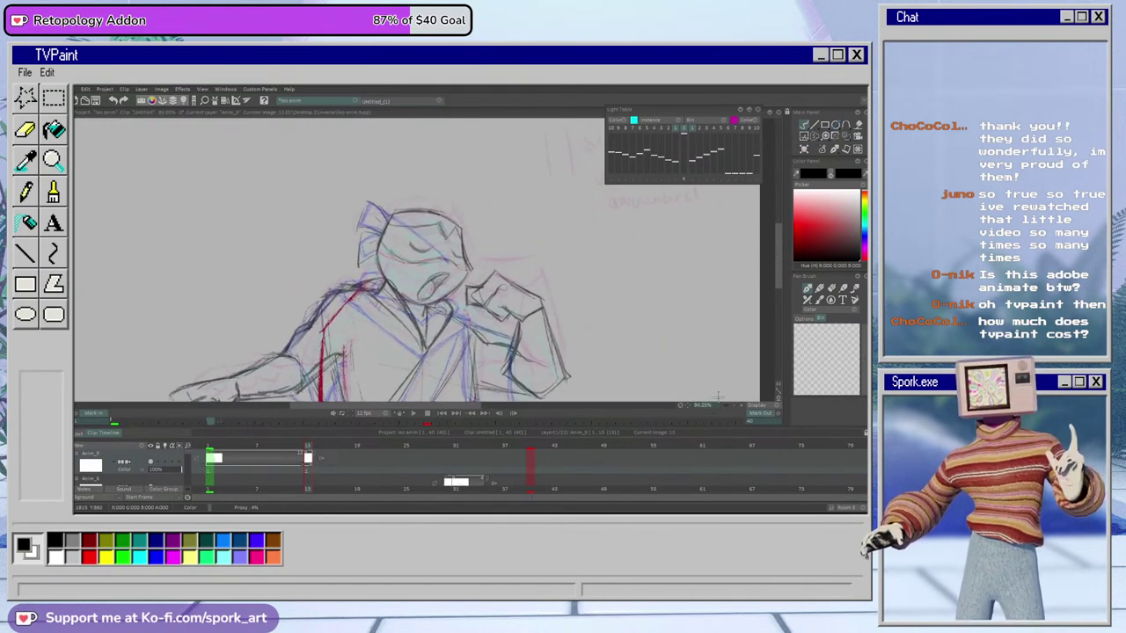
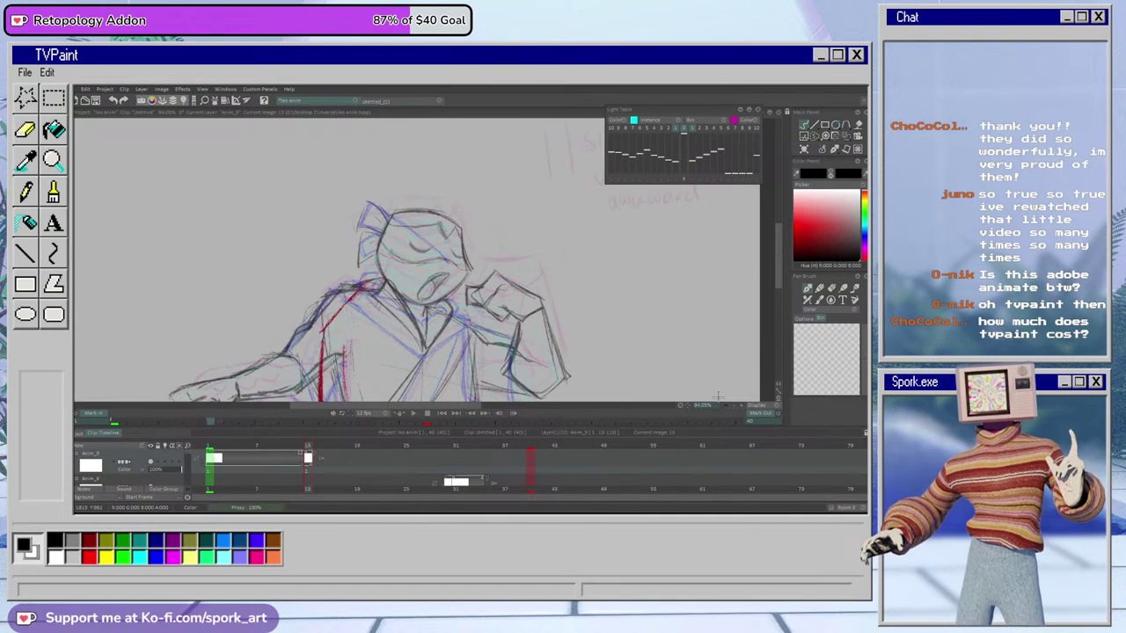
pyautogui.moveTo(471, 408); pyautogui.dragTo(472, 408)
pyautogui.moveTo(779, 244)
pyautogui.mouseDown()
pyautogui.moveTo(778, 290)
pyautogui.moveTo(777, 257)
pyautogui.mouseUp()
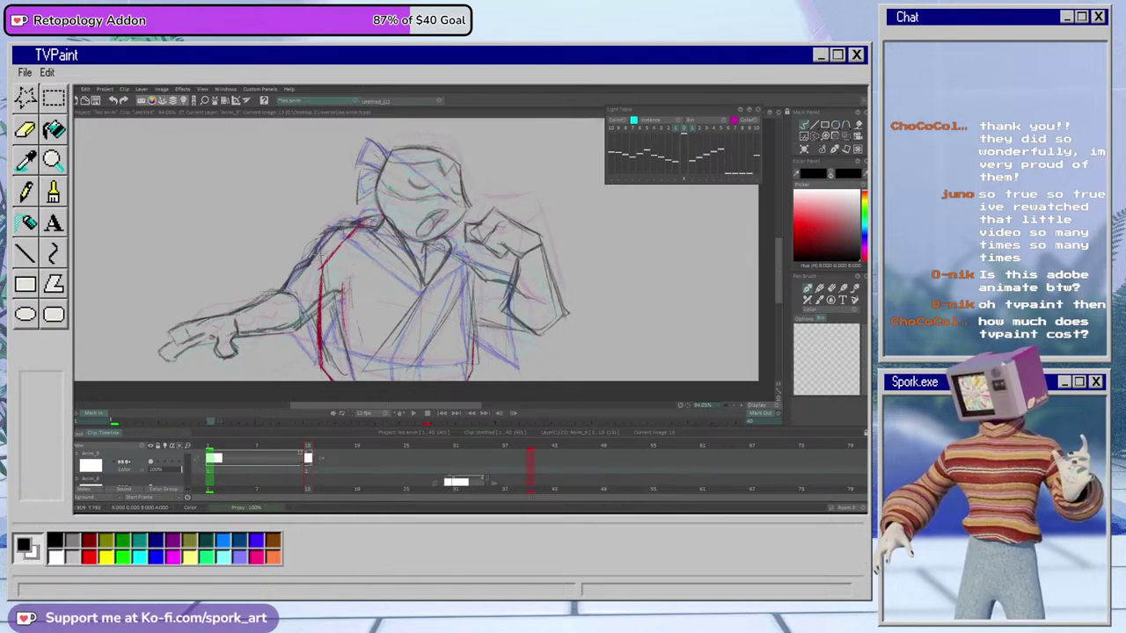
pyautogui.moveTo(322, 255); pyautogui.dragTo(324, 381)
pyautogui.hotkey('ctrl', 'z')
pyautogui.moveTo(321, 244); pyautogui.dragTo(319, 411)
pyautogui.moveTo(326, 250); pyautogui.dragTo(318, 381)
pyautogui.hotkey('ctrl', 'z')
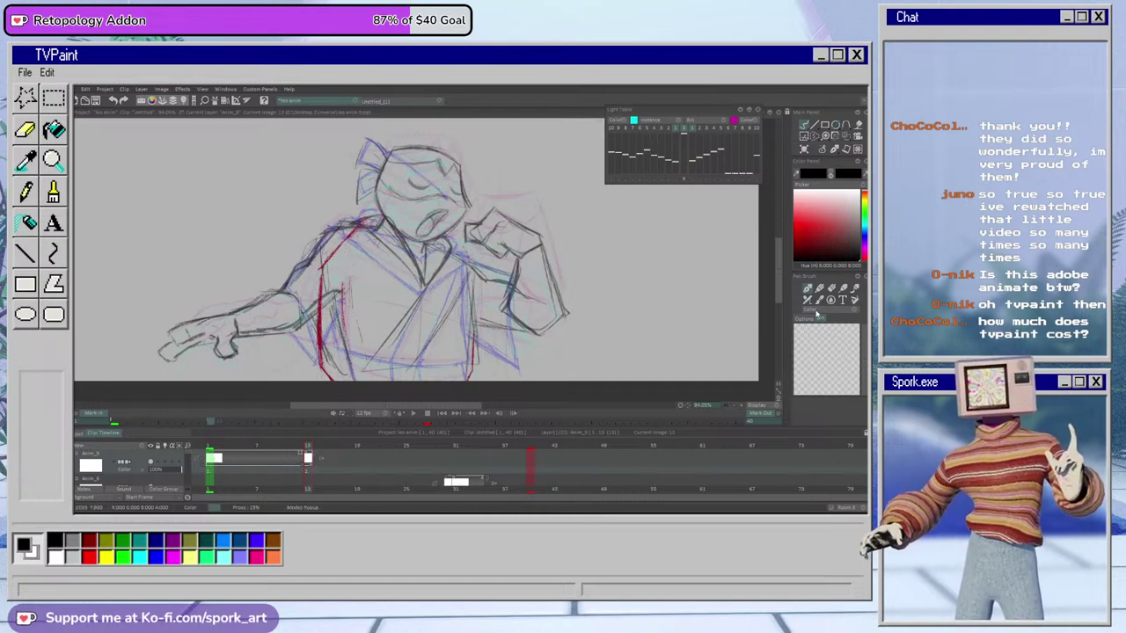
pyautogui.click(804, 318)
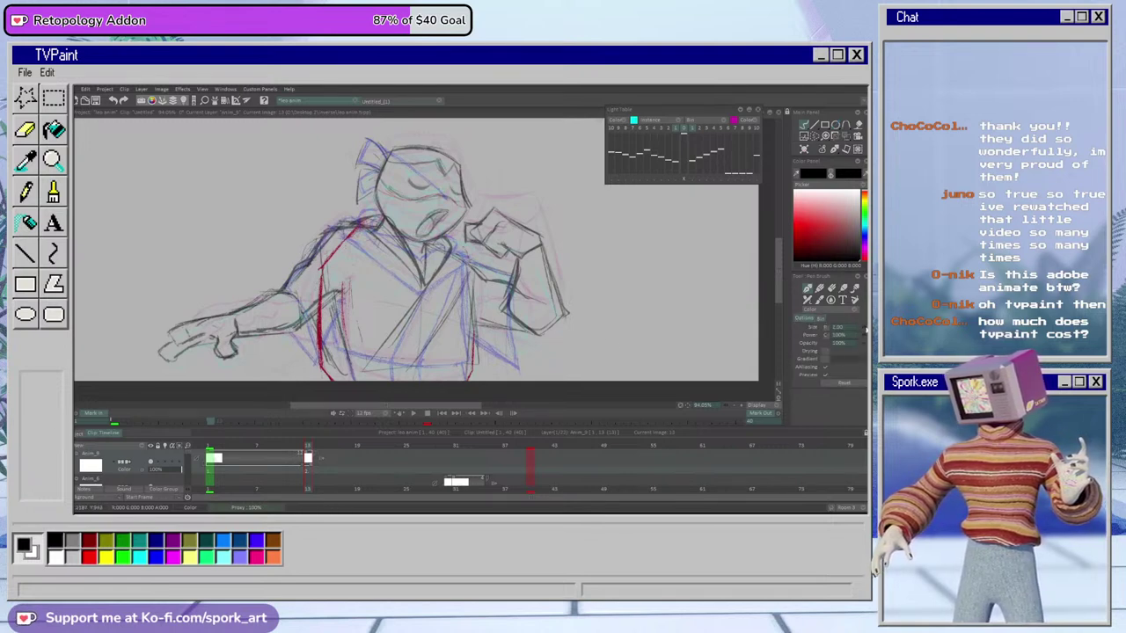
pyautogui.moveTo(317, 257); pyautogui.dragTo(323, 379)
pyautogui.hotkey('ctrl', 'z')
pyautogui.moveTo(321, 241); pyautogui.dragTo(321, 382)
pyautogui.hotkey('ctrl', 'z')
pyautogui.moveTo(322, 247); pyautogui.dragTo(328, 381)
pyautogui.hotkey('ctrl', 'z')
pyautogui.hotkey('ctrl', 'y')
pyautogui.hotkey('ctrl', 'z')
pyautogui.hotkey('ctrl', 'y')
pyautogui.hotkey('ctrl', 'z')
pyautogui.hotkey('ctrl', 'y')
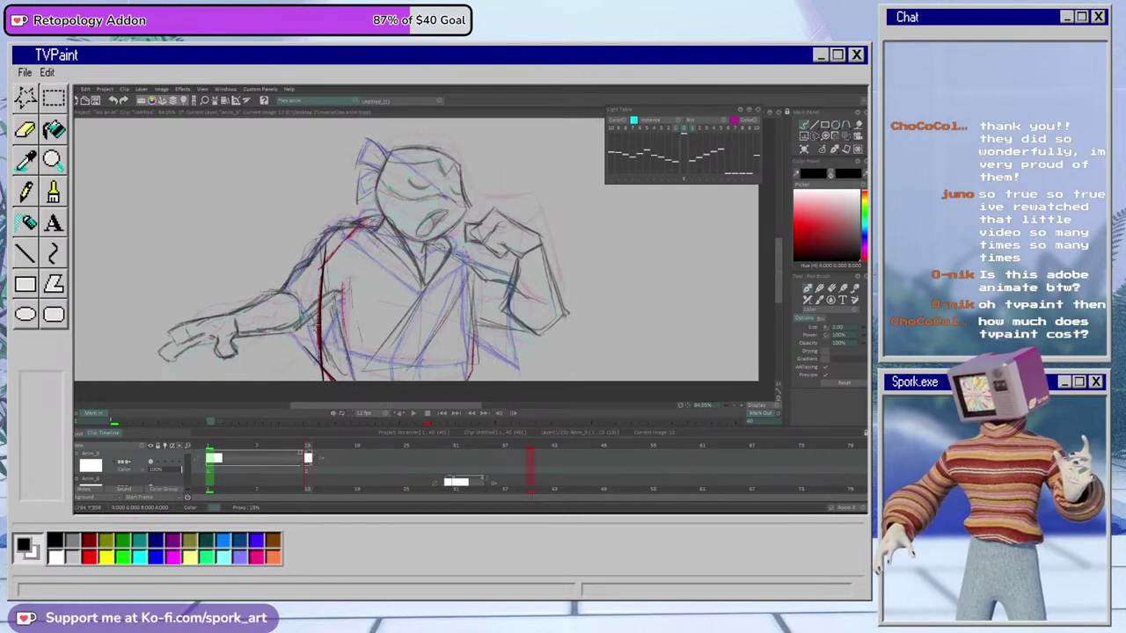
# Erase the excess upper end of the newly inked torso line and refine its shape
pyautogui.press('e')
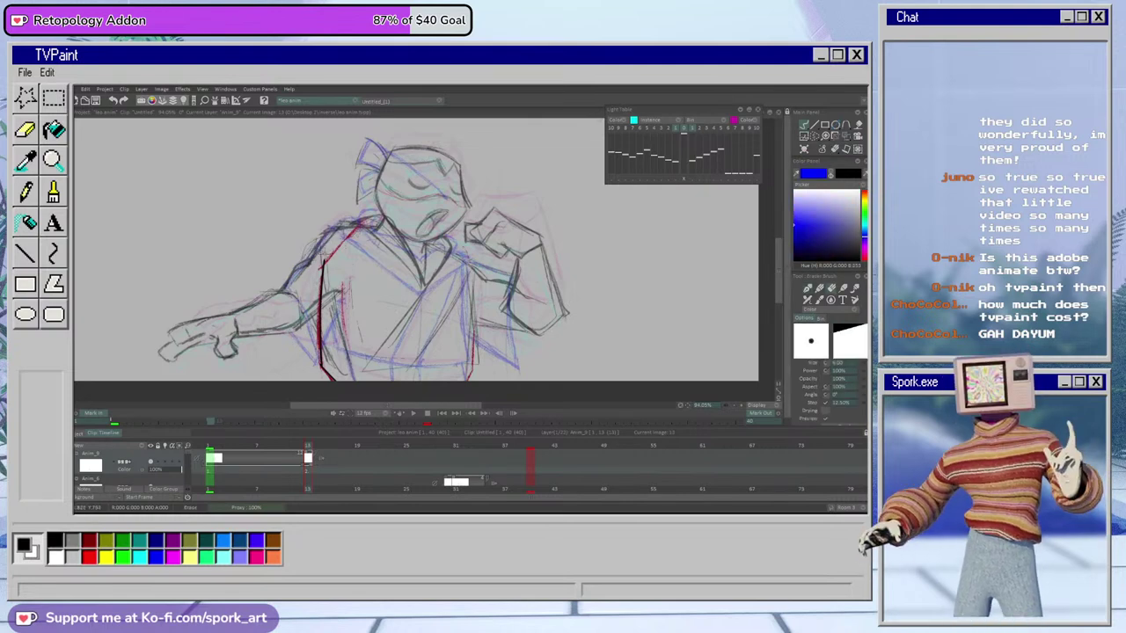
pyautogui.press('b')
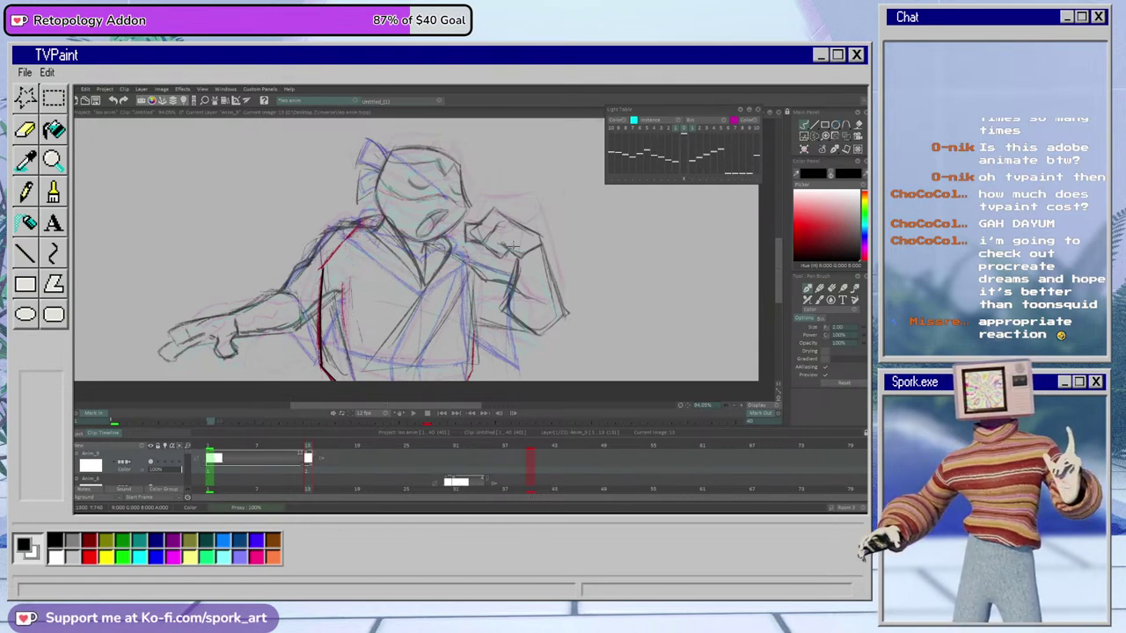
pyautogui.press('e')
pyautogui.moveTo(323, 271); pyautogui.dragTo(325, 290)
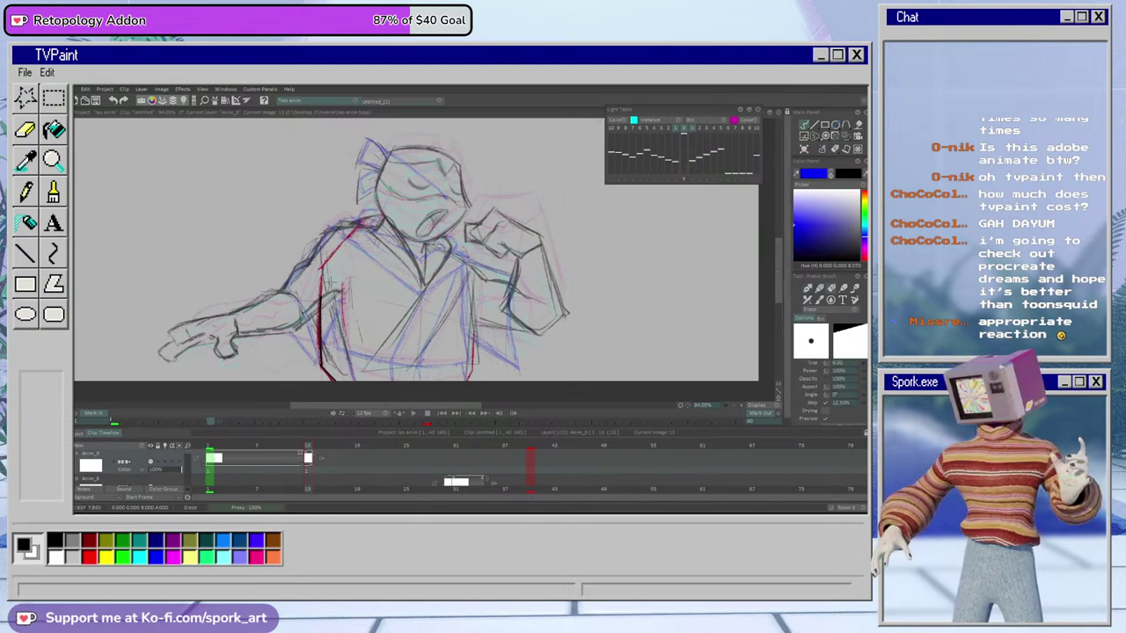
# Ink the opposite side of the torso over the red sketch line below the raised arm, cleaning its edges with the eraser
pyautogui.press('b')
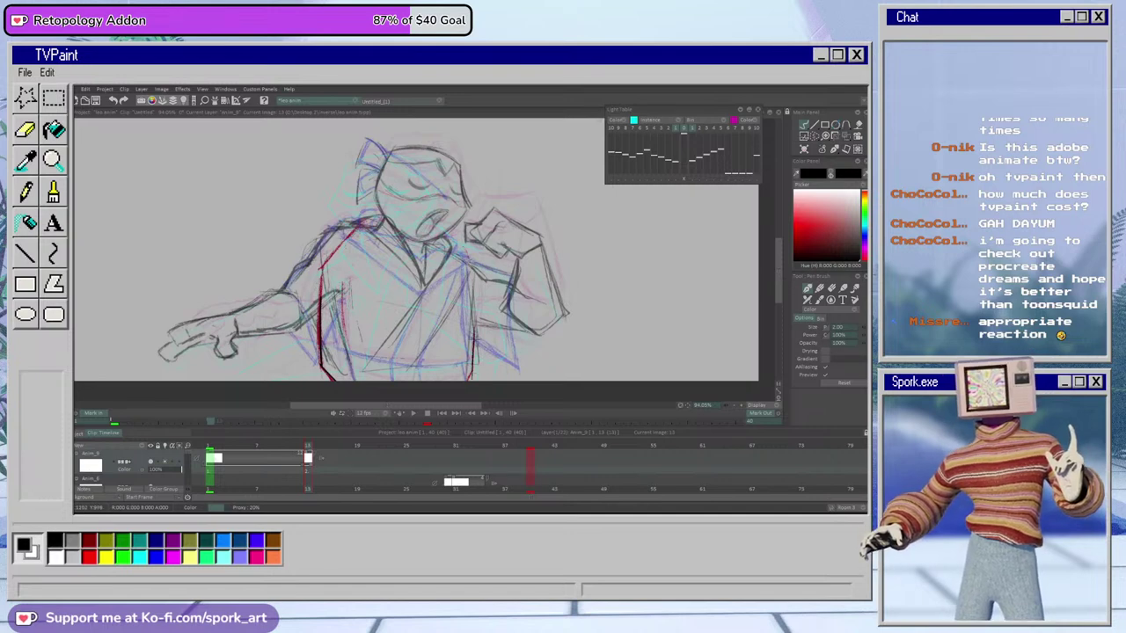
pyautogui.press('e')
pyautogui.moveTo(477, 346); pyautogui.dragTo(472, 358)
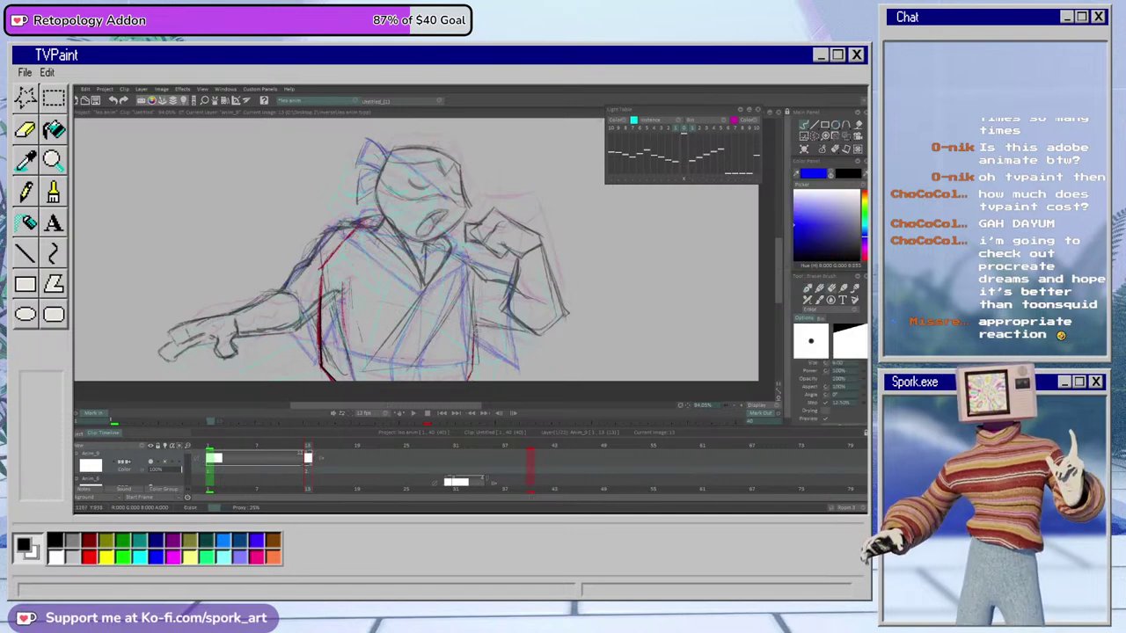
pyautogui.press('b')
pyautogui.moveTo(476, 320); pyautogui.dragTo(470, 377)
pyautogui.press('e')
pyautogui.press('b')
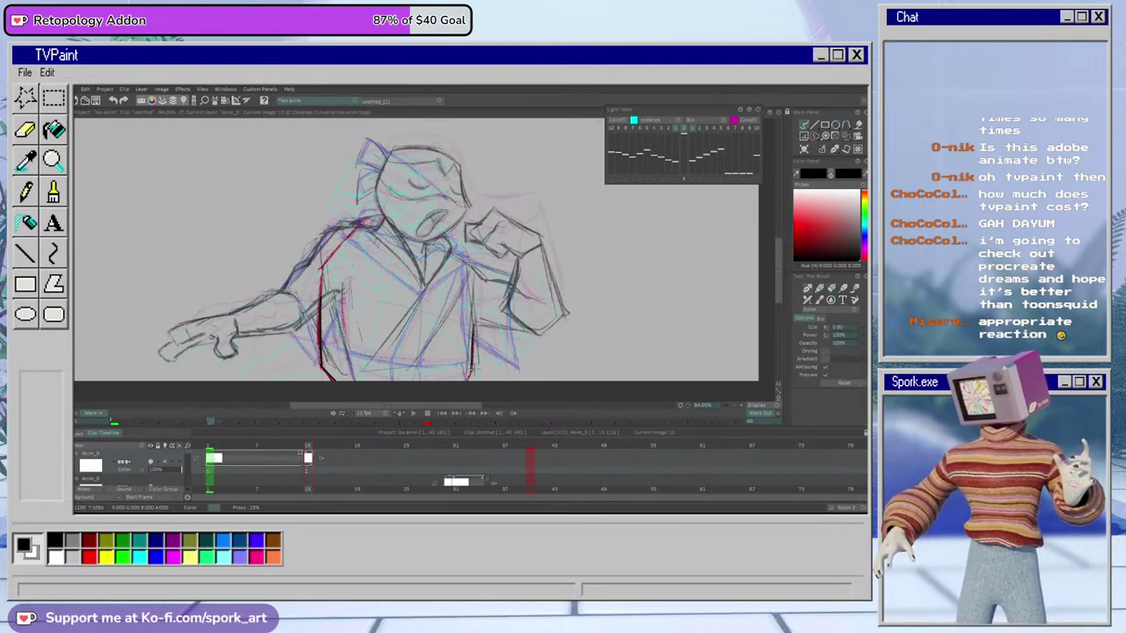
pyautogui.press('e')
pyautogui.moveTo(475, 318); pyautogui.dragTo(475, 370)
pyautogui.press('e')
pyautogui.press('e')
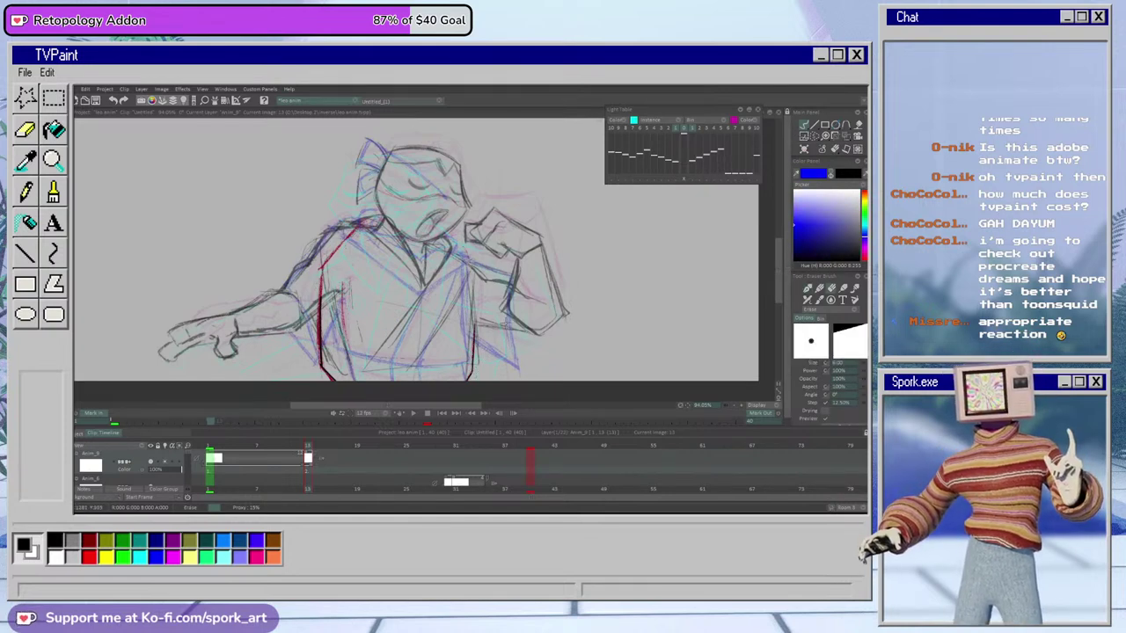
pyautogui.press('e')
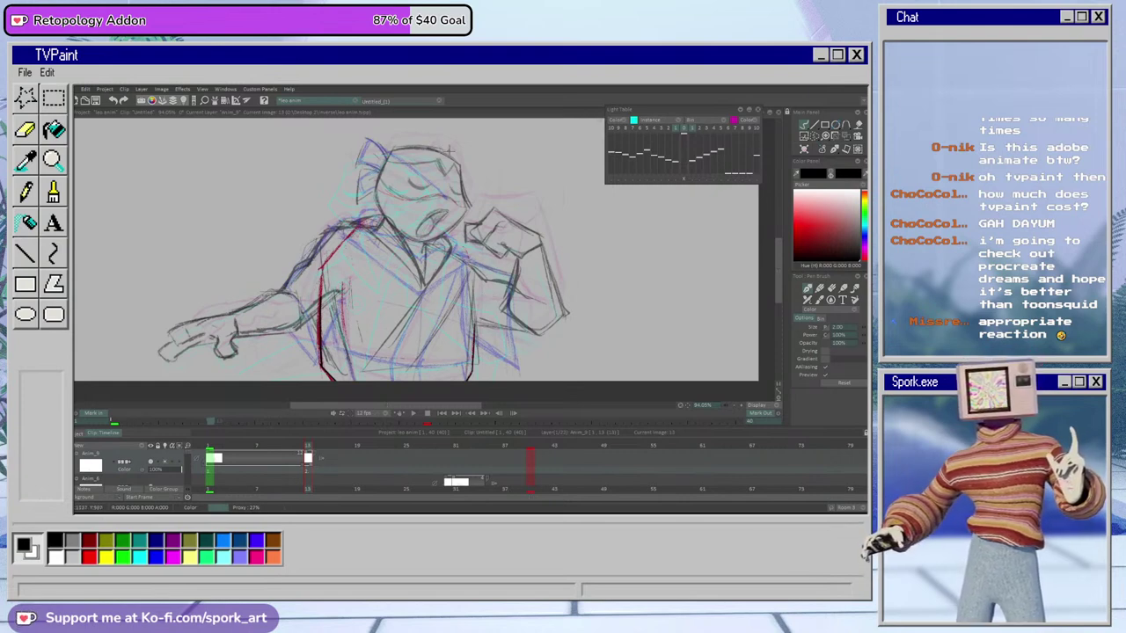
# Extend the turtle head reference layer past its first frame so the reference faces show at frame 13, and return to the line art layer
pyautogui.moveTo(777, 263)
pyautogui.mouseDown()
pyautogui.moveTo(777, 224)
pyautogui.moveTo(777, 275)
pyautogui.moveTo(777, 252)
pyautogui.mouseUp()
pyautogui.moveTo(187, 451); pyautogui.dragTo(188, 441)
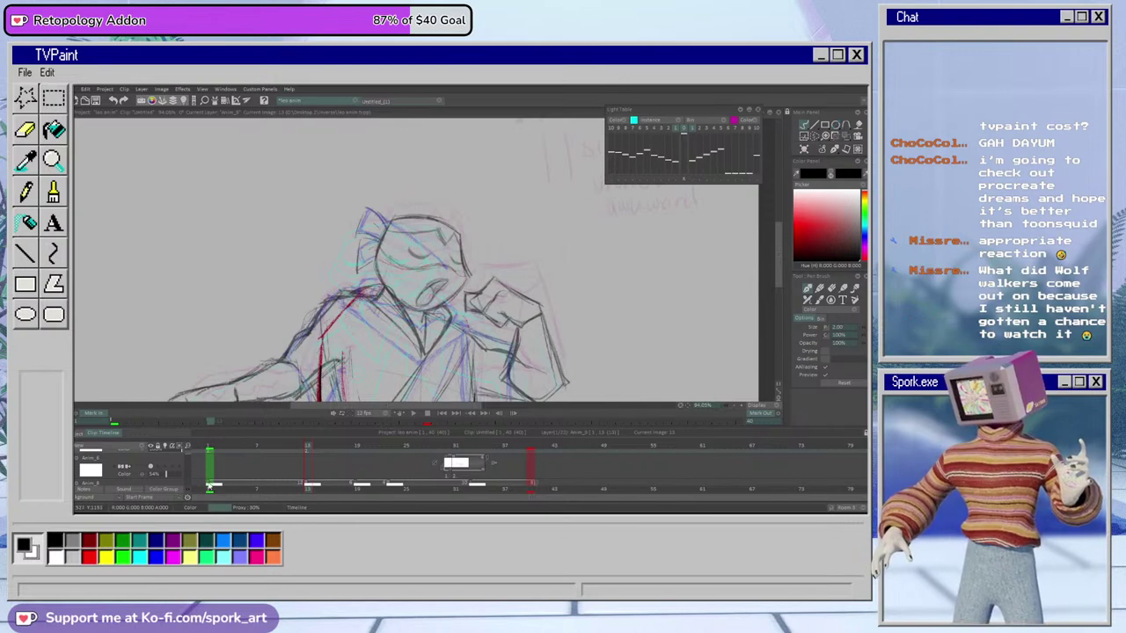
pyautogui.moveTo(188, 457); pyautogui.dragTo(190, 461)
pyautogui.scroll(-3, 189, 463)
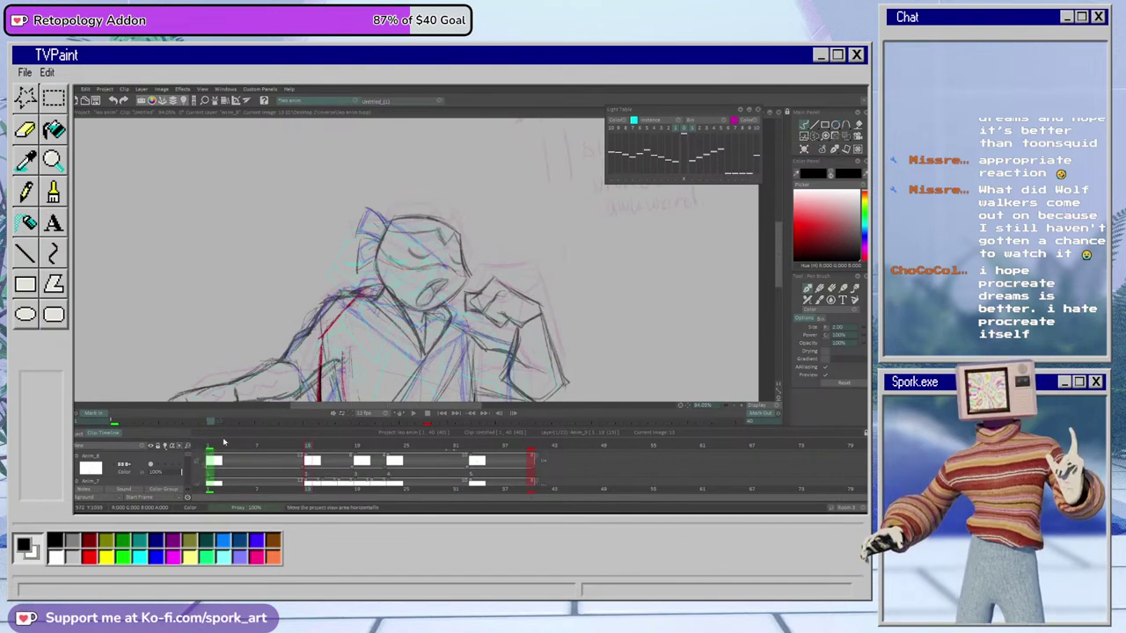
pyautogui.moveTo(187, 466); pyautogui.dragTo(187, 459)
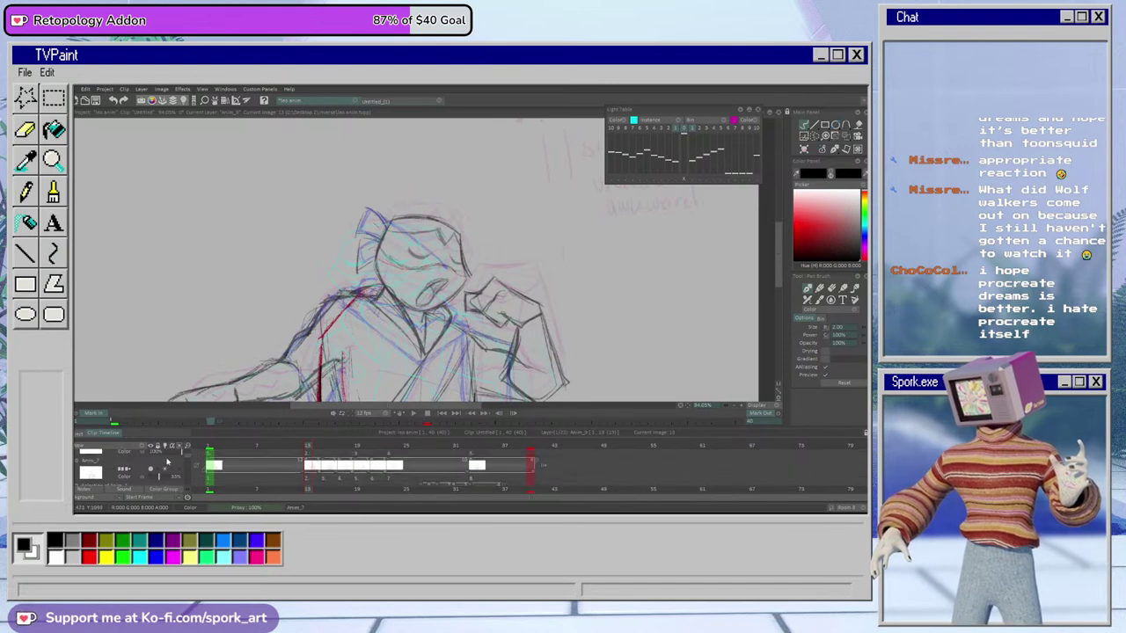
pyautogui.click(330, 449)
pyautogui.moveTo(330, 449); pyautogui.dragTo(307, 466)
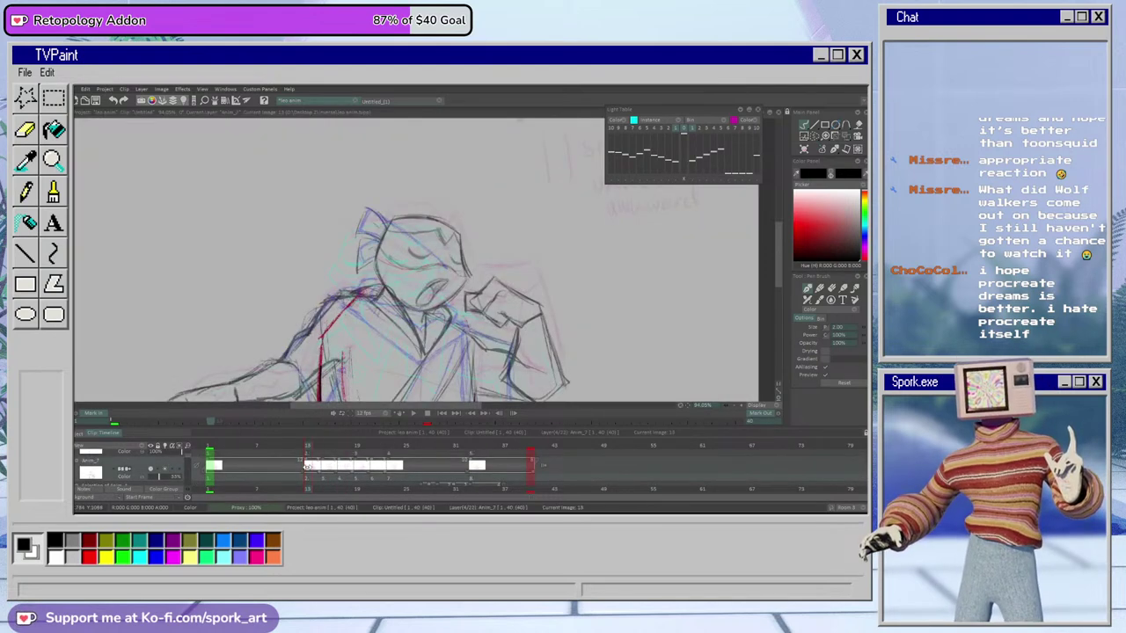
pyautogui.moveTo(186, 459); pyautogui.dragTo(191, 481)
pyautogui.click(190, 480)
pyautogui.click(190, 480)
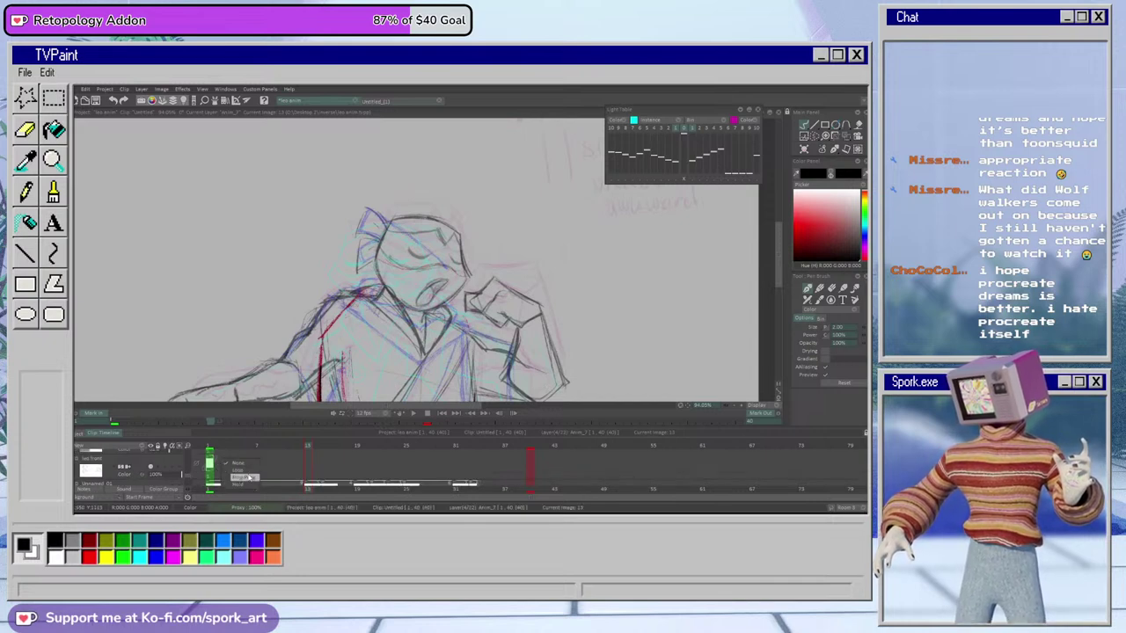
pyautogui.click(186, 475)
pyautogui.moveTo(187, 473); pyautogui.dragTo(192, 455)
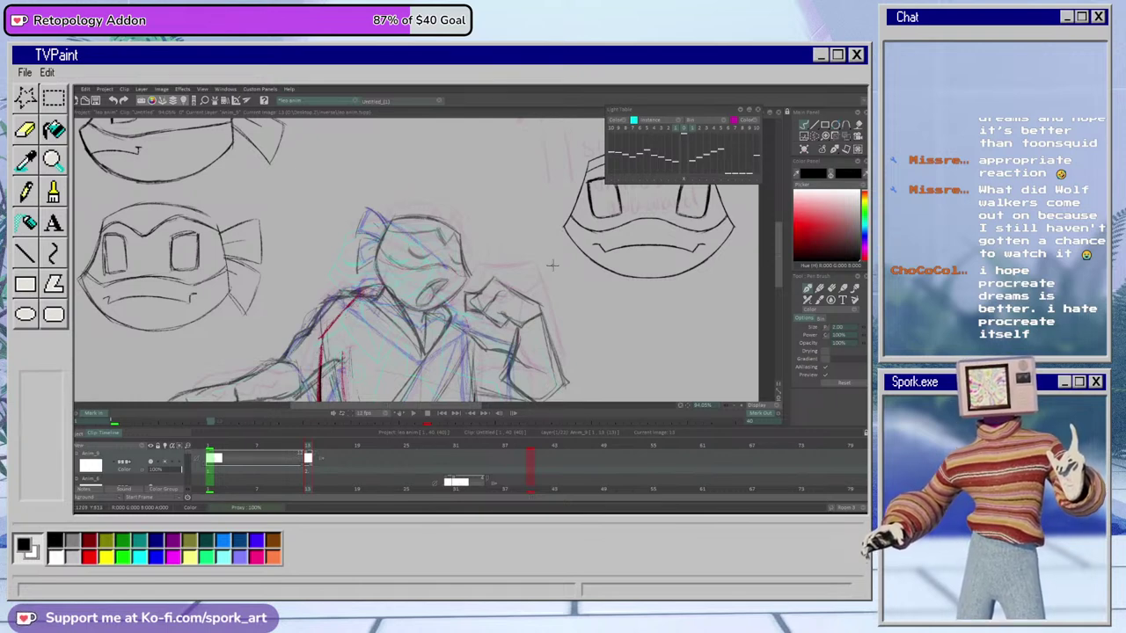
# Ink the side of the face nearest the raised fist, from brow to cheek over the rough sketch, redrawing the stroke until it fits
pyautogui.moveTo(778, 259); pyautogui.dragTo(778, 271)
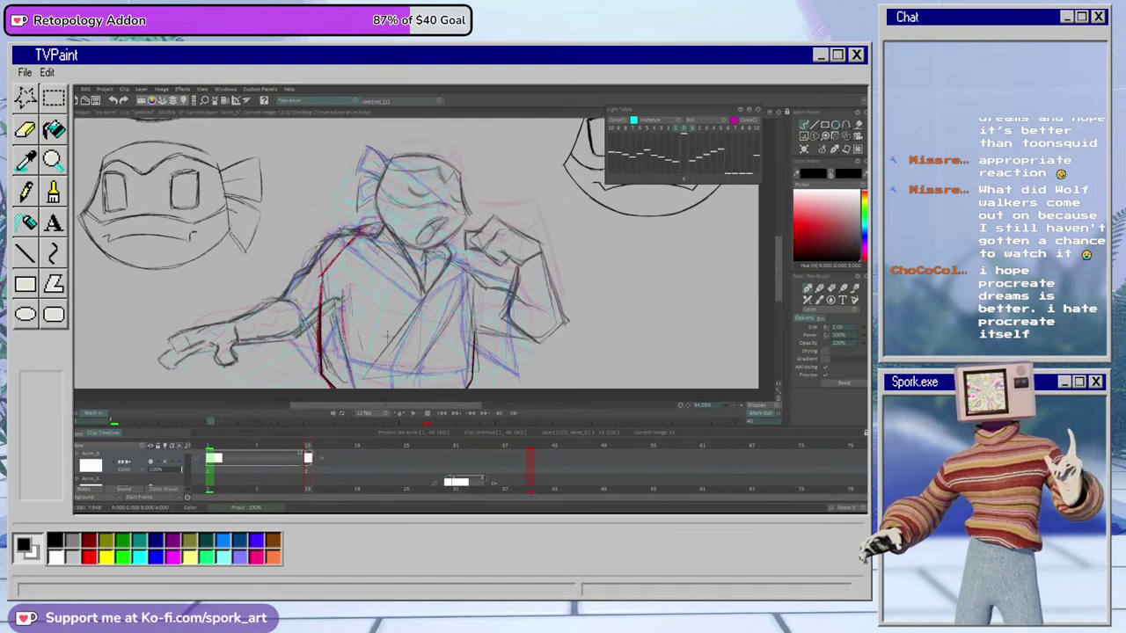
pyautogui.scroll(2, 517, 267)
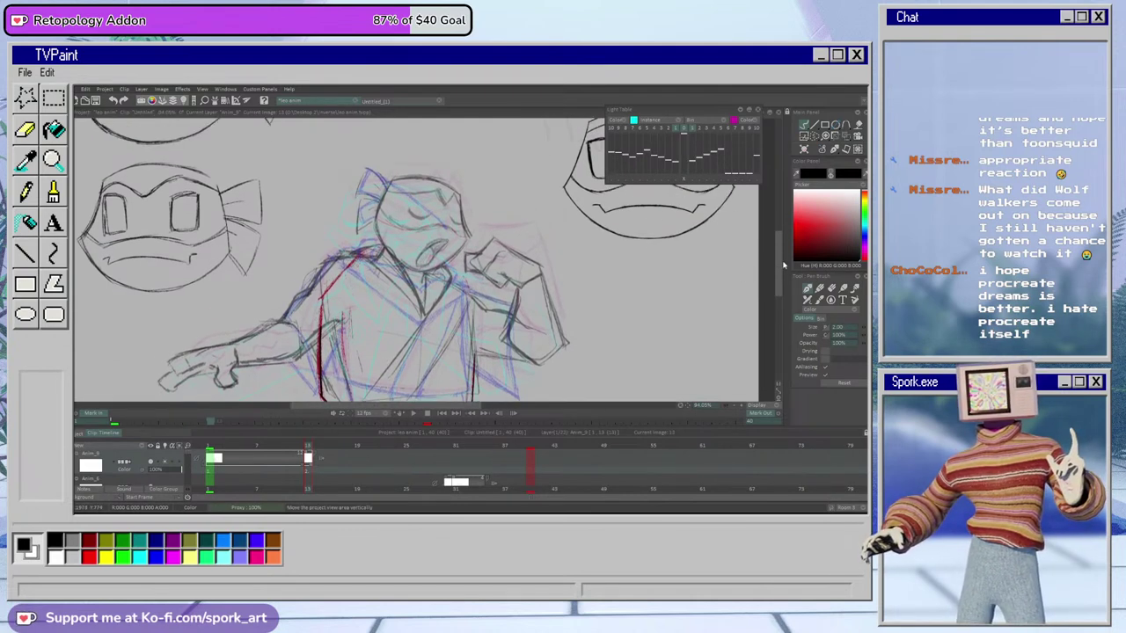
pyautogui.click(742, 405)
pyautogui.click(741, 406)
pyautogui.moveTo(780, 274); pyautogui.dragTo(781, 265)
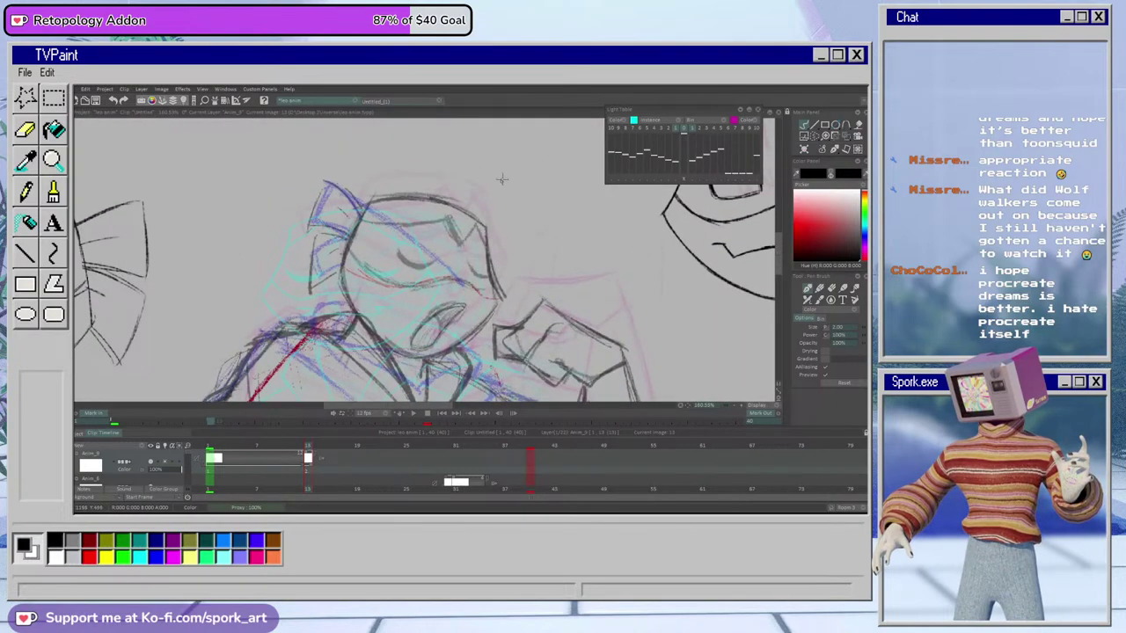
pyautogui.moveTo(475, 408)
pyautogui.mouseDown()
pyautogui.moveTo(420, 409)
pyautogui.moveTo(496, 409)
pyautogui.mouseUp()
pyautogui.moveTo(401, 183); pyautogui.dragTo(428, 320)
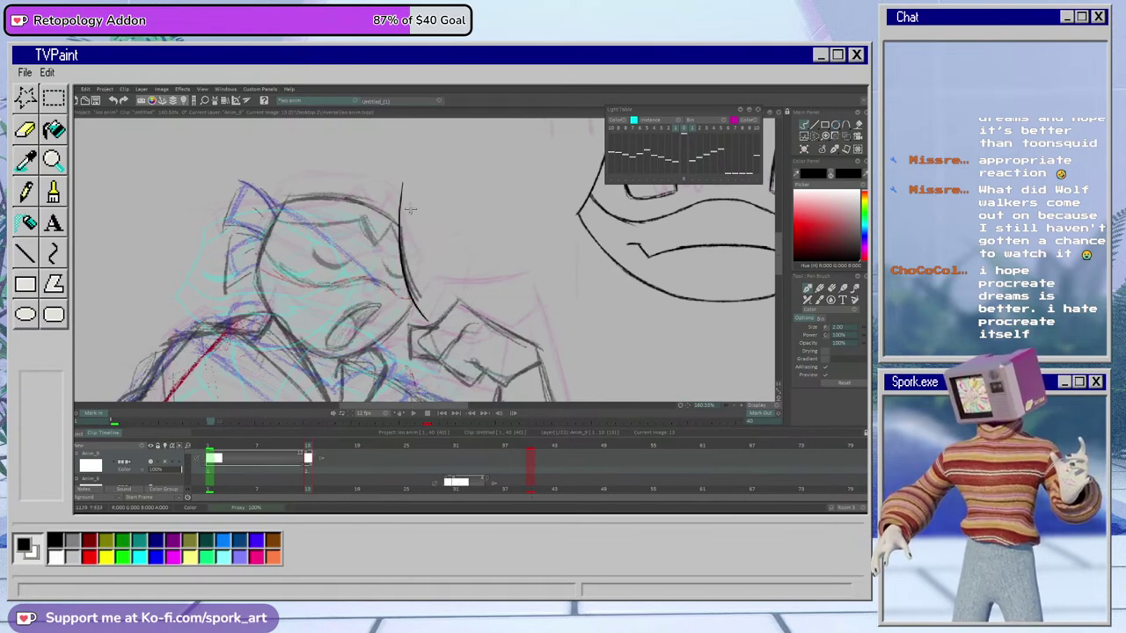
pyautogui.hotkey('ctrl', 'z')
pyautogui.moveTo(402, 175); pyautogui.dragTo(430, 333)
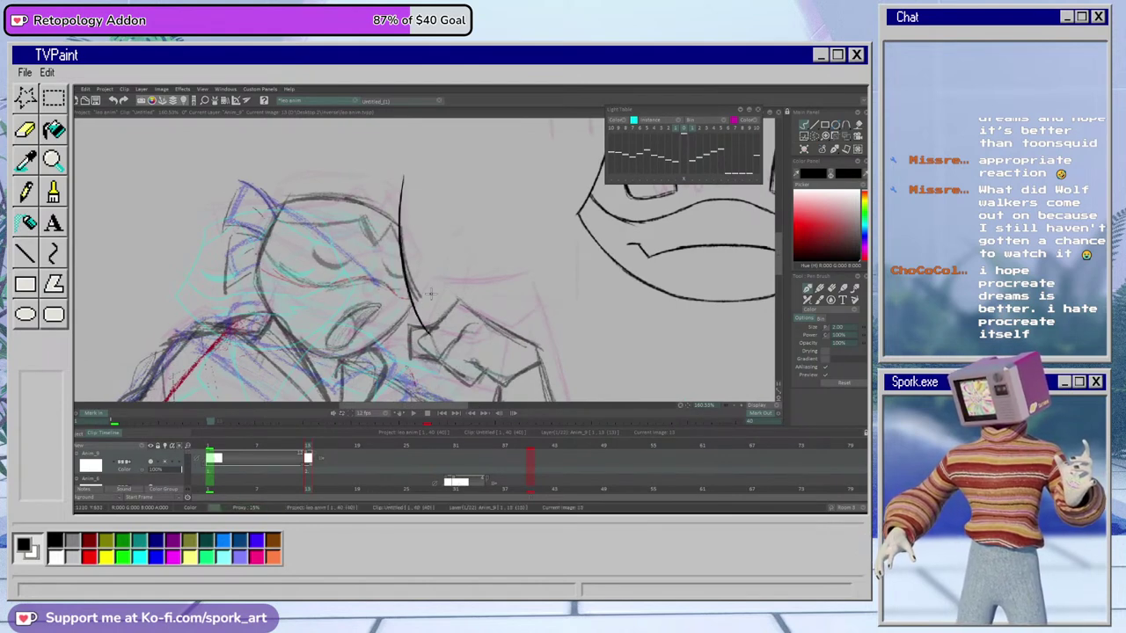
pyautogui.hotkey('ctrl', 'z')
pyautogui.moveTo(399, 187); pyautogui.dragTo(431, 325)
pyautogui.hotkey('ctrl', 'z')
pyautogui.moveTo(403, 183); pyautogui.dragTo(433, 322)
# Erase the overshooting upper and lower ends of the inked brow-to-cheek line
pyautogui.press('e')
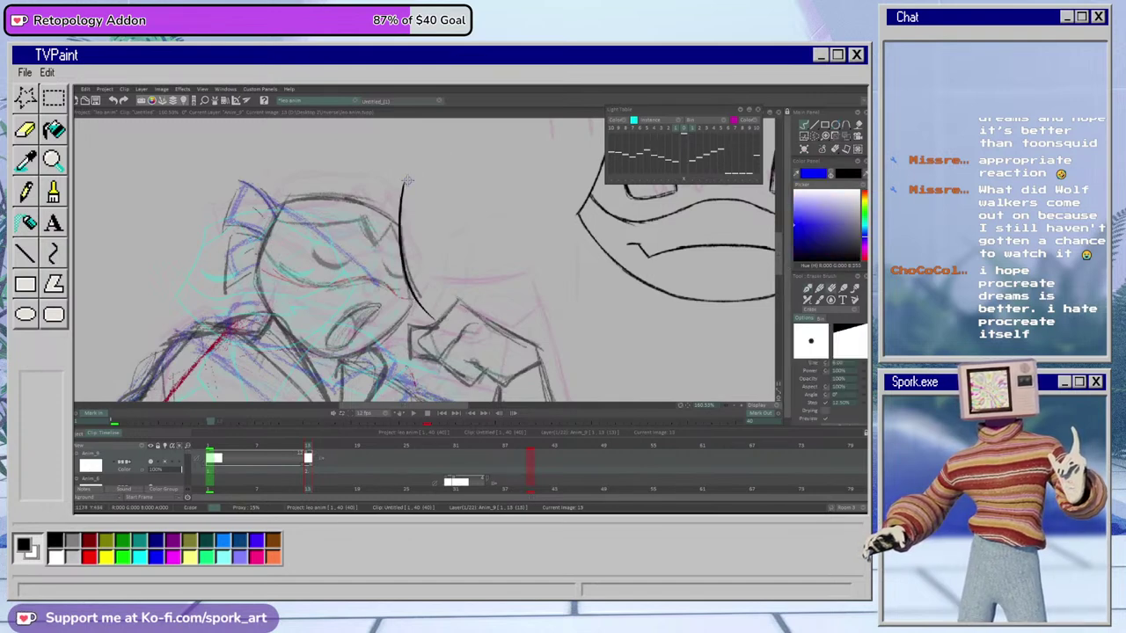
pyautogui.moveTo(403, 181); pyautogui.dragTo(405, 202)
pyautogui.moveTo(416, 301); pyautogui.dragTo(430, 320)
pyautogui.press('e')
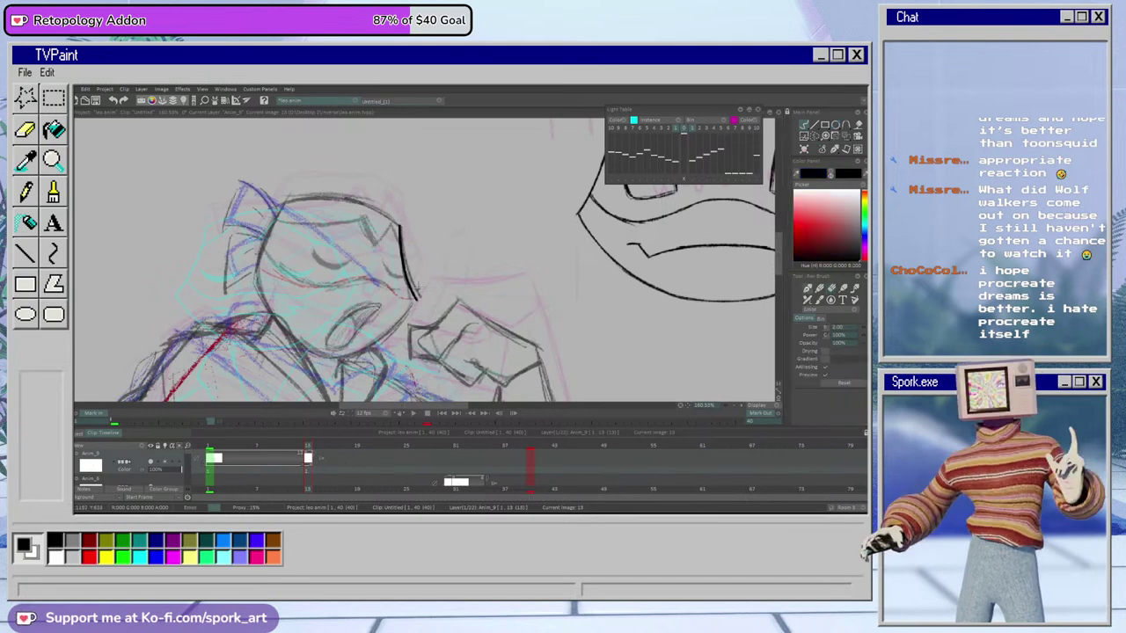
# Ink the curved jaw line from the cheek tip to the chin, redrawing it until it fits, and trim the excess at the cheek
pyautogui.moveTo(434, 276); pyautogui.dragTo(241, 349)
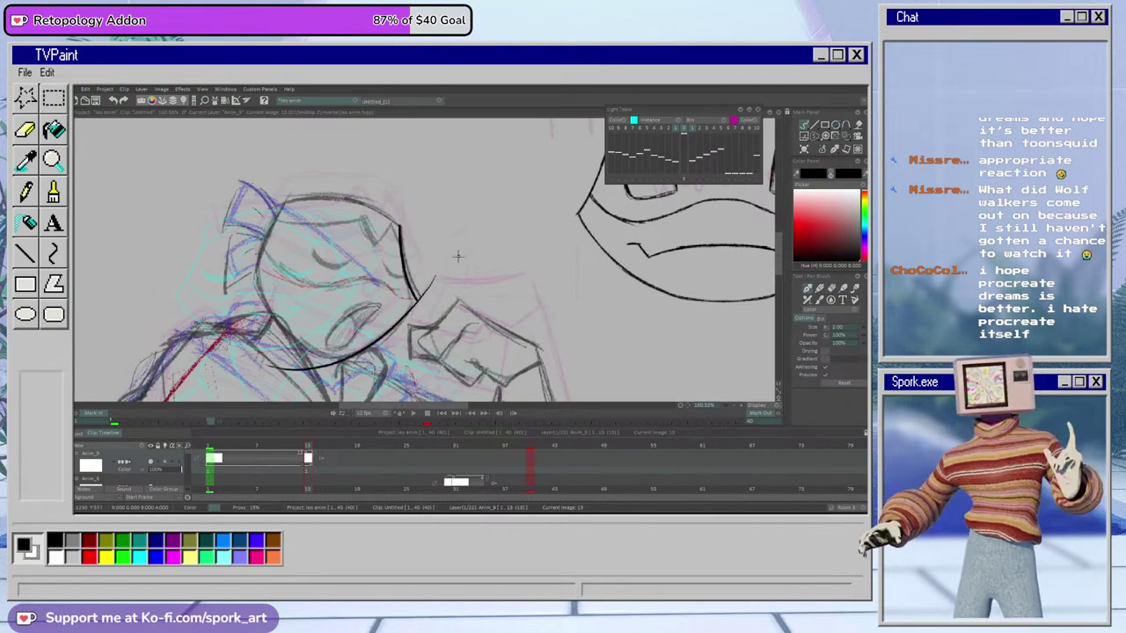
pyautogui.hotkey('ctrl', 'z')
pyautogui.moveTo(427, 290); pyautogui.dragTo(270, 362)
pyautogui.hotkey('ctrl', 'z')
pyautogui.moveTo(427, 278)
pyautogui.mouseDown()
pyautogui.moveTo(318, 362)
pyautogui.moveTo(286, 364)
pyautogui.mouseUp()
pyautogui.hotkey('ctrl', 'z')
pyautogui.moveTo(425, 278)
pyautogui.mouseDown()
pyautogui.moveTo(374, 348)
pyautogui.moveTo(295, 369)
pyautogui.mouseUp()
pyautogui.hotkey('ctrl', 'z')
pyautogui.moveTo(420, 286); pyautogui.dragTo(297, 360)
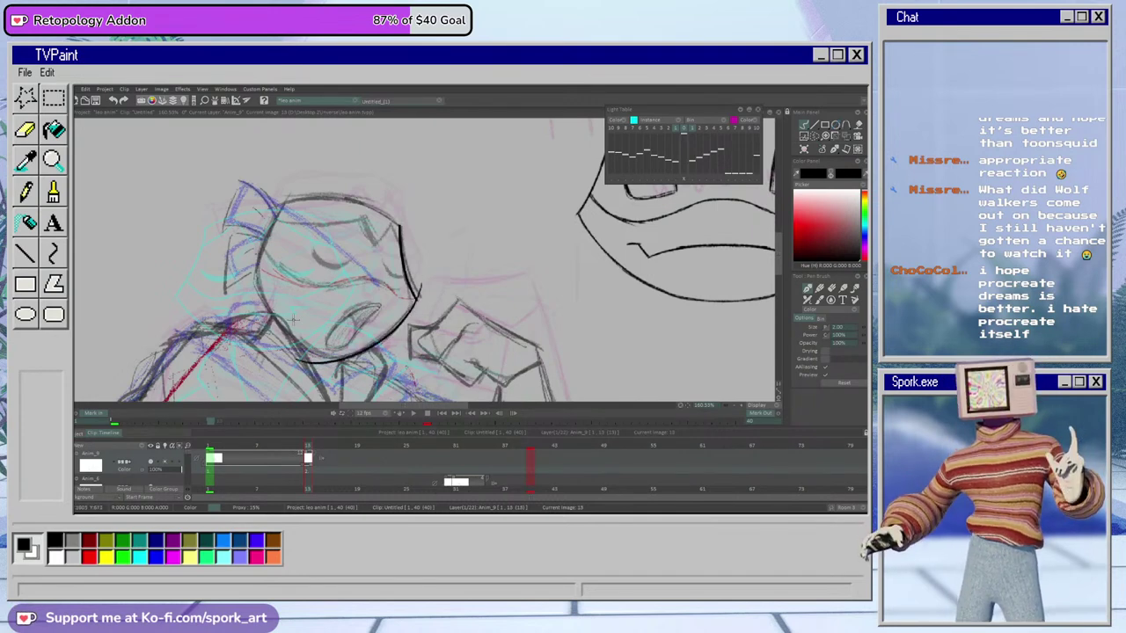
pyautogui.hotkey('ctrl', 'z')
pyautogui.moveTo(427, 279); pyautogui.dragTo(291, 363)
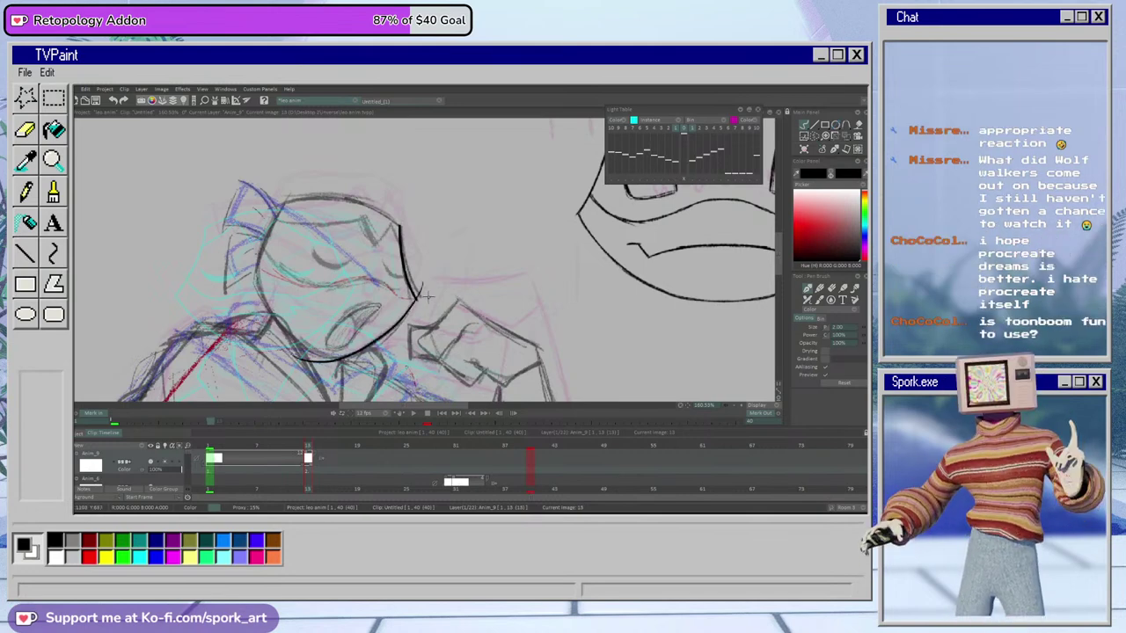
pyautogui.press('e')
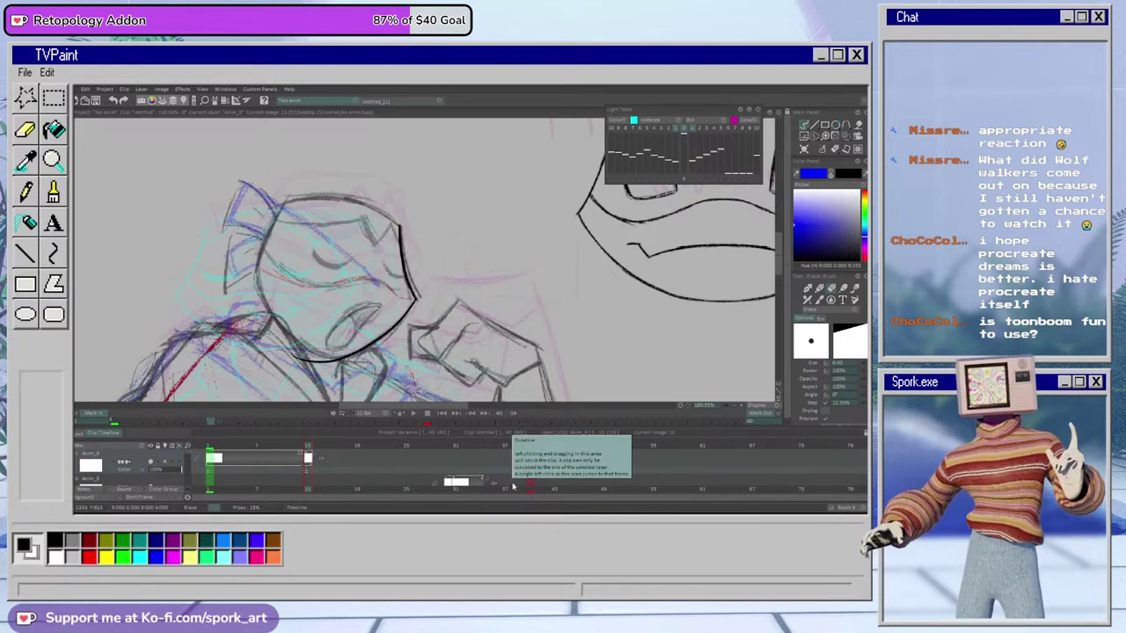
pyautogui.press('e')
# Ink the opposite side of the face from below the mask knot down to the chin, and erase the overlap where the jaw lines meet
pyautogui.moveTo(255, 267); pyautogui.dragTo(409, 374)
pyautogui.hotkey('ctrl', 'z')
pyautogui.moveTo(253, 259)
pyautogui.mouseDown()
pyautogui.moveTo(269, 308)
pyautogui.moveTo(398, 350)
pyautogui.mouseUp()
pyautogui.hotkey('ctrl', 'z')
pyautogui.moveTo(249, 252)
pyautogui.mouseDown()
pyautogui.moveTo(385, 364)
pyautogui.moveTo(254, 272)
pyautogui.moveTo(366, 364)
pyautogui.moveTo(253, 262)
pyautogui.moveTo(383, 363)
pyautogui.mouseUp()
pyautogui.hotkey('ctrl', 'z')
pyautogui.hotkey('ctrl', 'z')
pyautogui.hotkey('ctrl', 'z')
pyautogui.moveTo(255, 257)
pyautogui.mouseDown()
pyautogui.moveTo(268, 304)
pyautogui.moveTo(369, 361)
pyautogui.mouseUp()
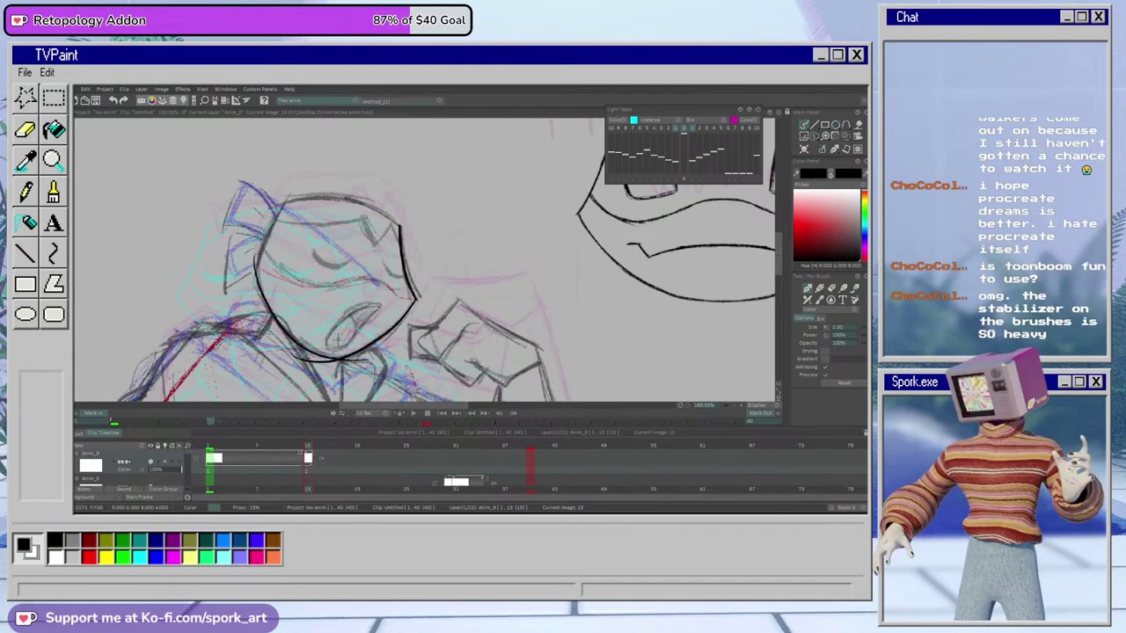
pyautogui.press('e')
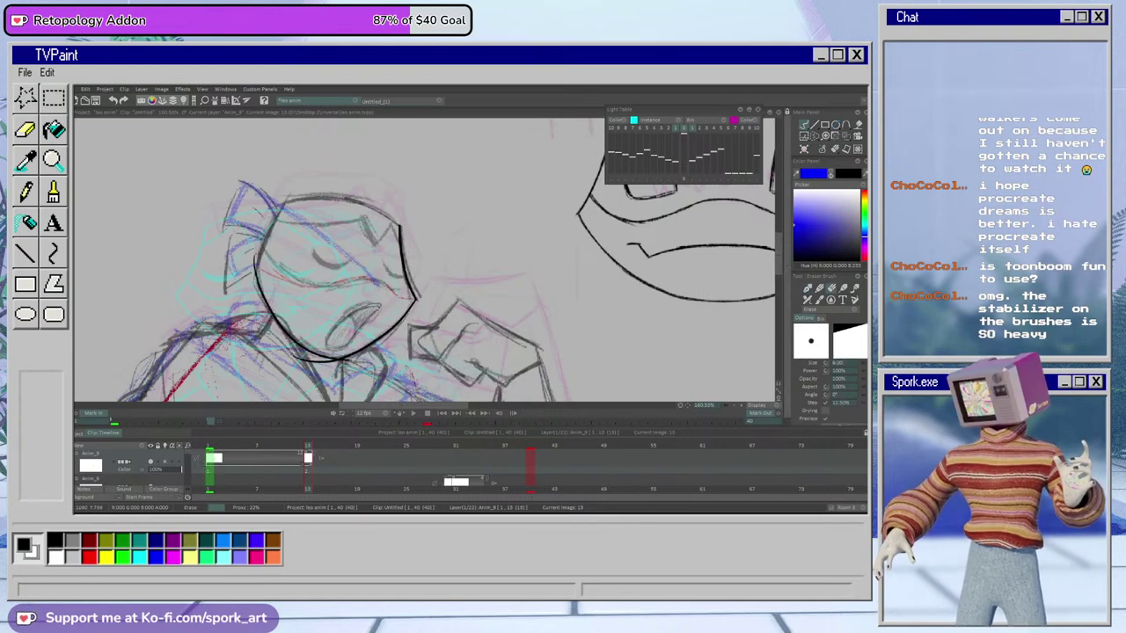
pyautogui.moveTo(292, 360); pyautogui.dragTo(324, 360)
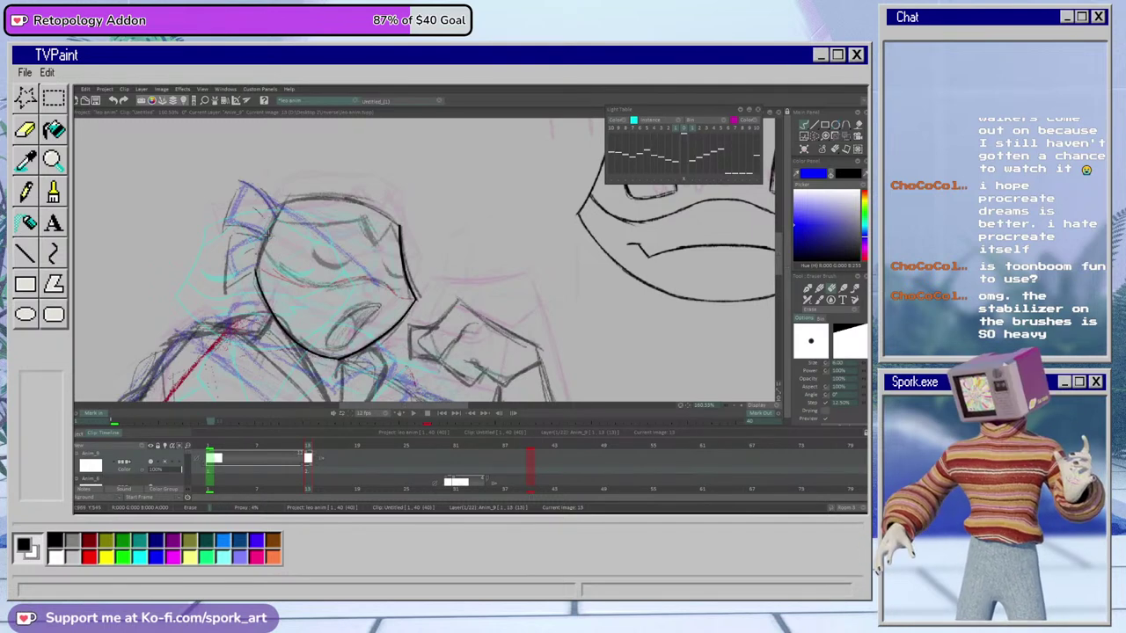
# Ink the back of the head upward from the face line to the crown, and erase both excess ends
pyautogui.press('b')
pyautogui.moveTo(293, 193); pyautogui.dragTo(237, 332)
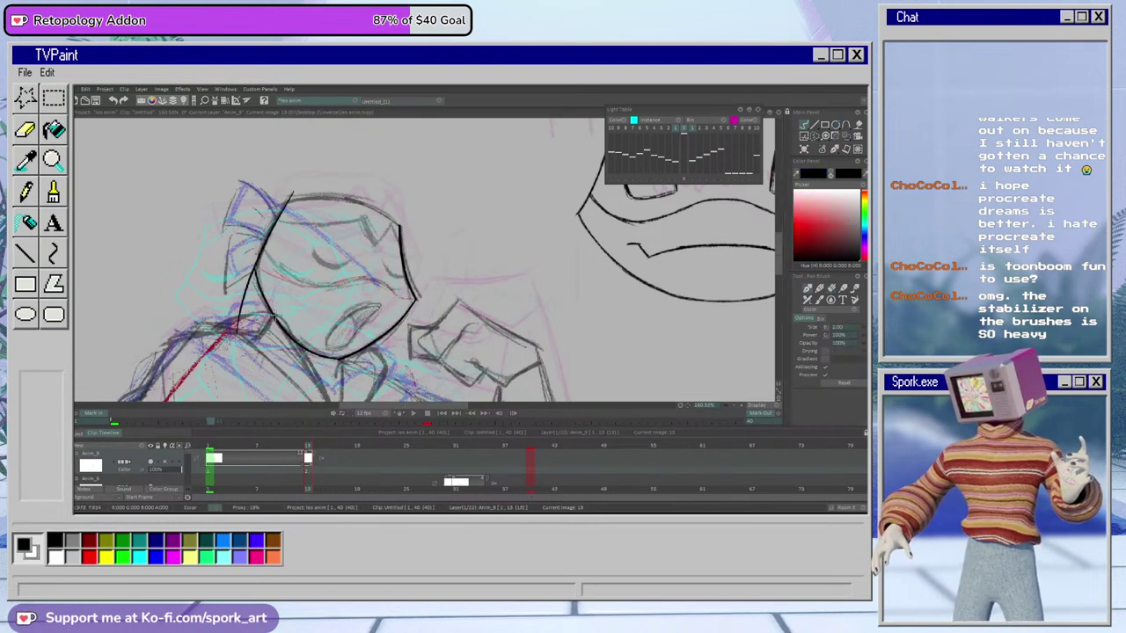
pyautogui.press('e')
pyautogui.moveTo(240, 262); pyautogui.dragTo(248, 286)
pyautogui.moveTo(294, 188); pyautogui.dragTo(279, 205)
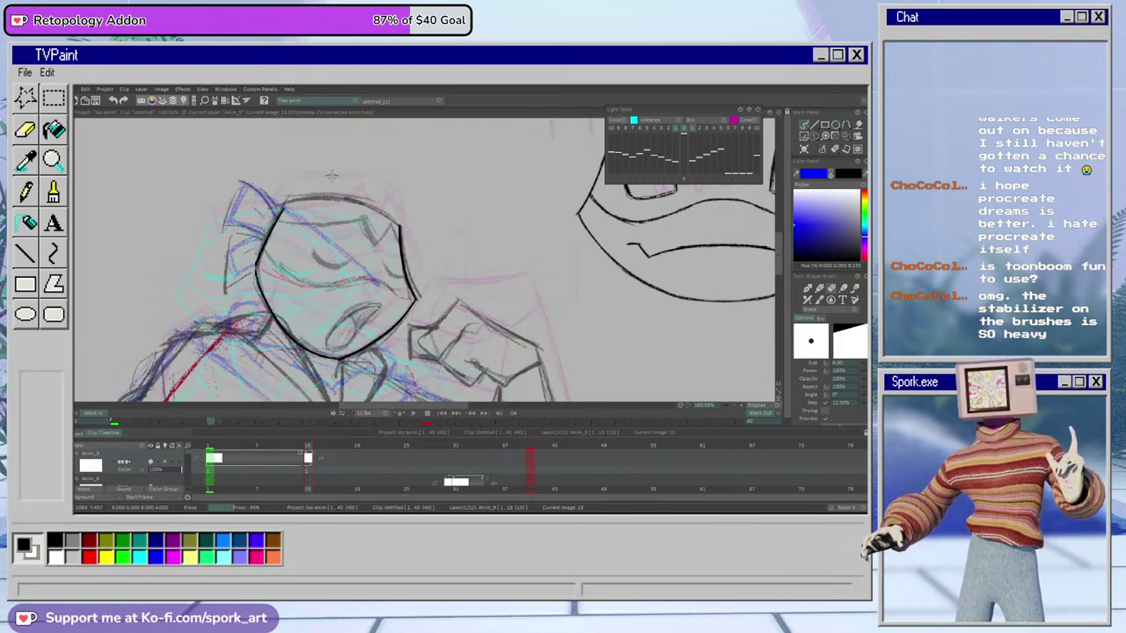
# Ink the curved top of the head from the brow to the back of the crown, and erase the overshooting ends
pyautogui.press('b')
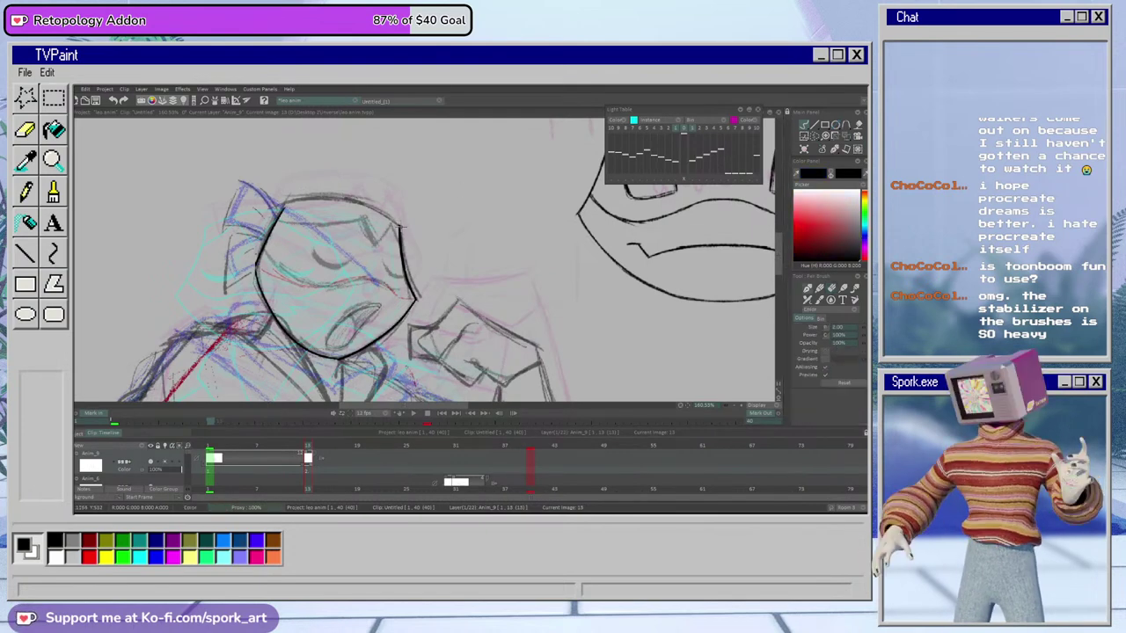
pyautogui.moveTo(400, 227); pyautogui.dragTo(185, 222)
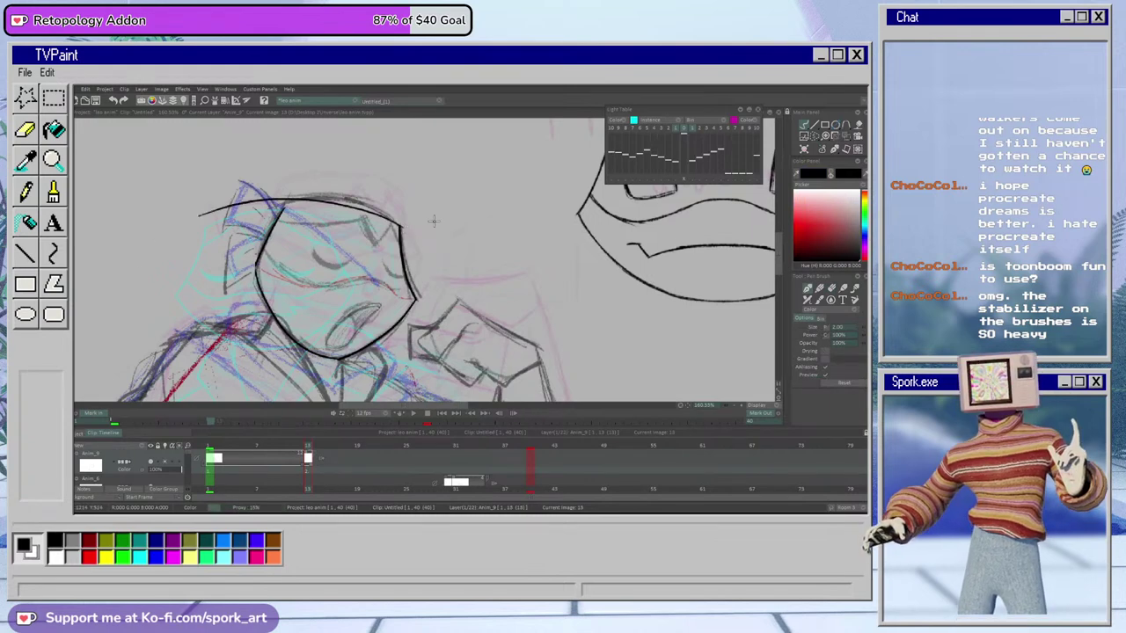
pyautogui.hotkey('ctrl', 'z')
pyautogui.moveTo(414, 235)
pyautogui.mouseDown()
pyautogui.moveTo(266, 194)
pyautogui.moveTo(195, 212)
pyautogui.mouseUp()
pyautogui.hotkey('ctrl', 'z')
pyautogui.moveTo(405, 231); pyautogui.dragTo(195, 227)
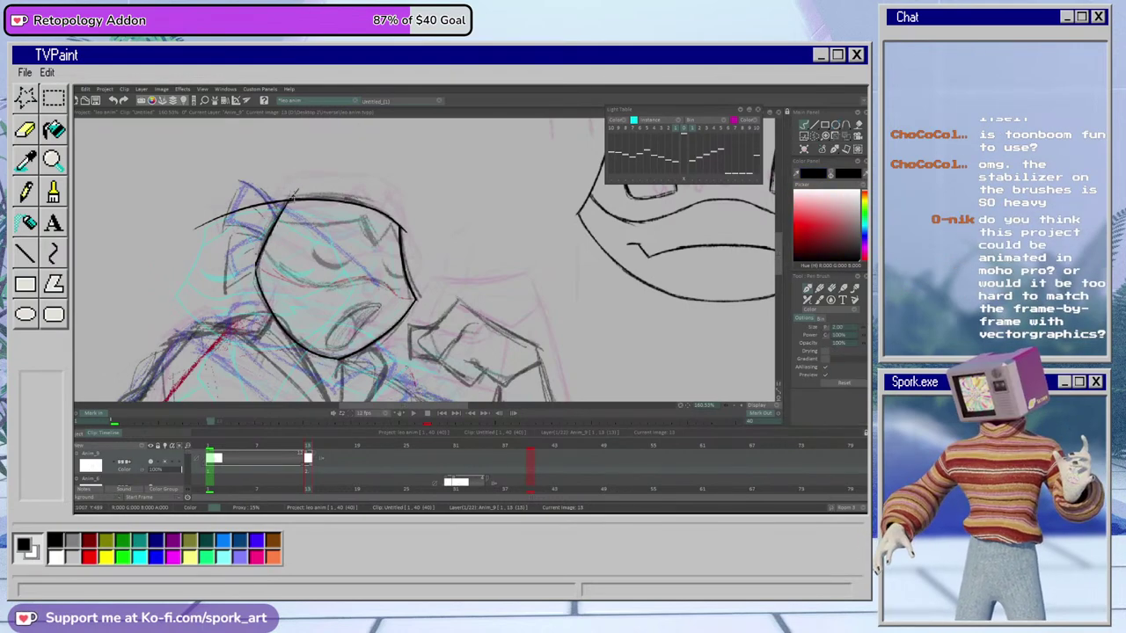
pyautogui.press('e')
pyautogui.moveTo(298, 186); pyautogui.dragTo(195, 228)
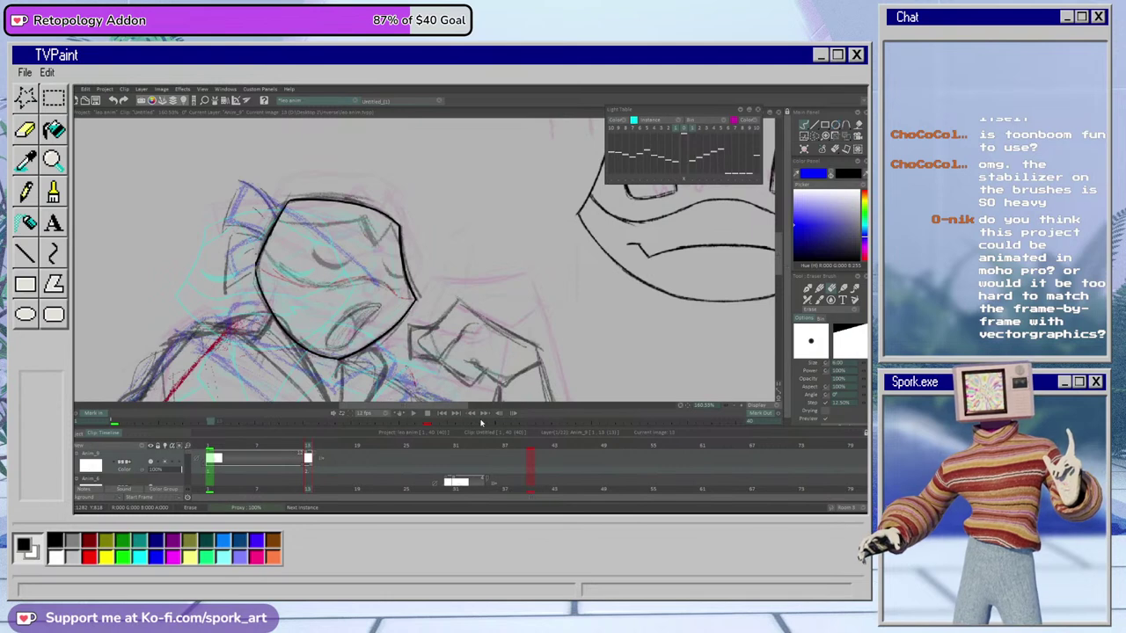
pyautogui.press('e')
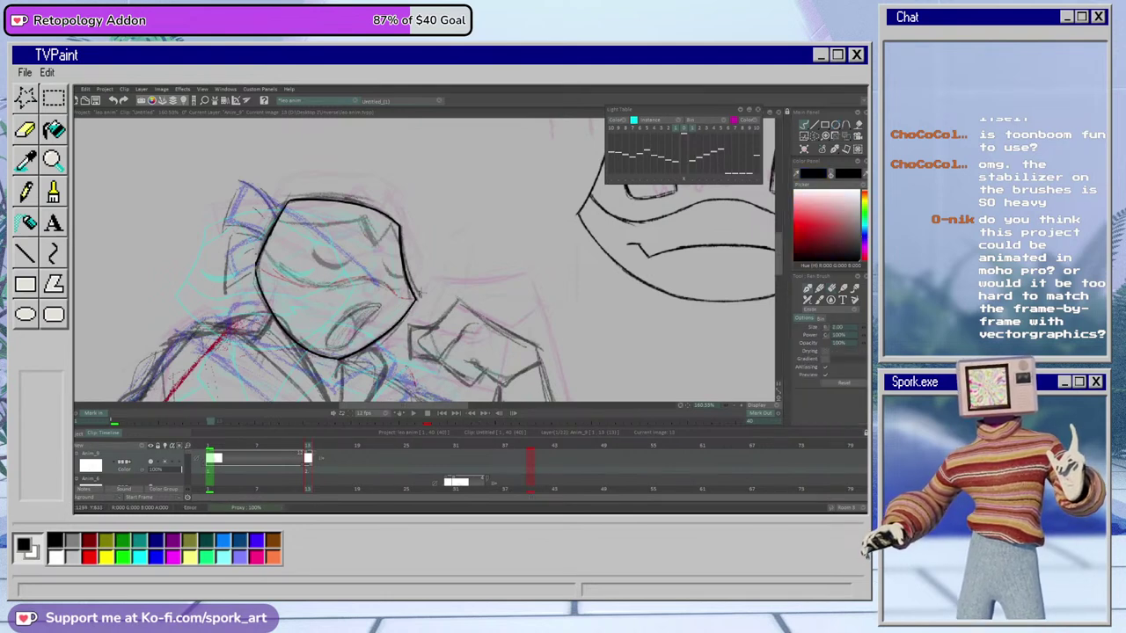
pyautogui.press('e')
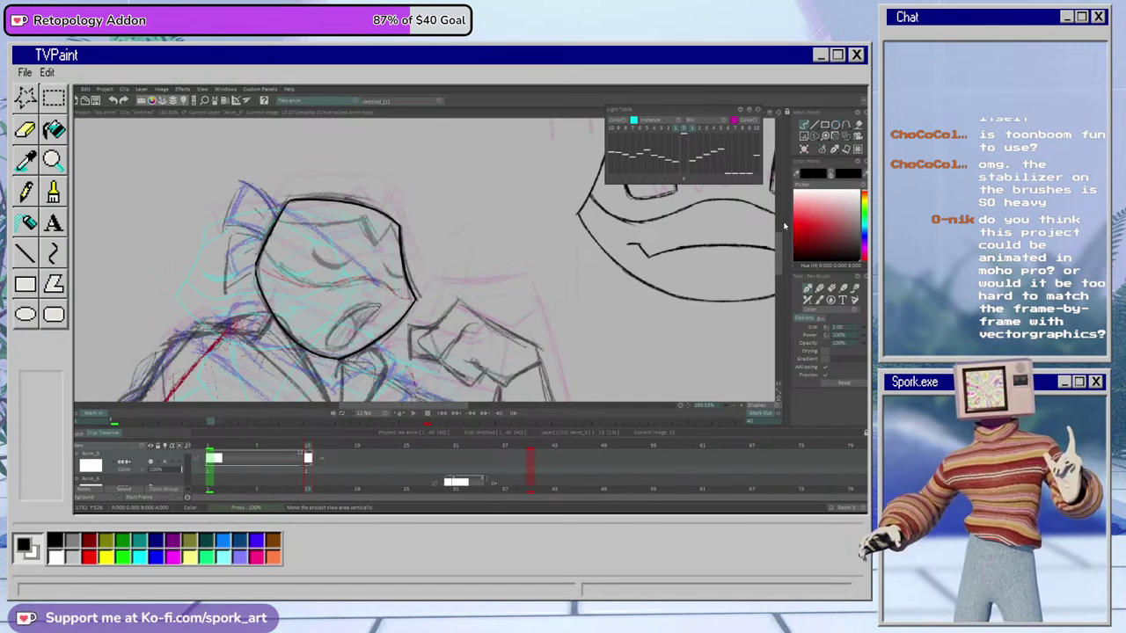
# Ink the zigzag notch in the mask's upper edge near the brow corner, following the sketch and cleaning its ends
pyautogui.moveTo(779, 249)
pyautogui.mouseDown()
pyautogui.moveTo(781, 273)
pyautogui.moveTo(785, 246)
pyautogui.mouseUp()
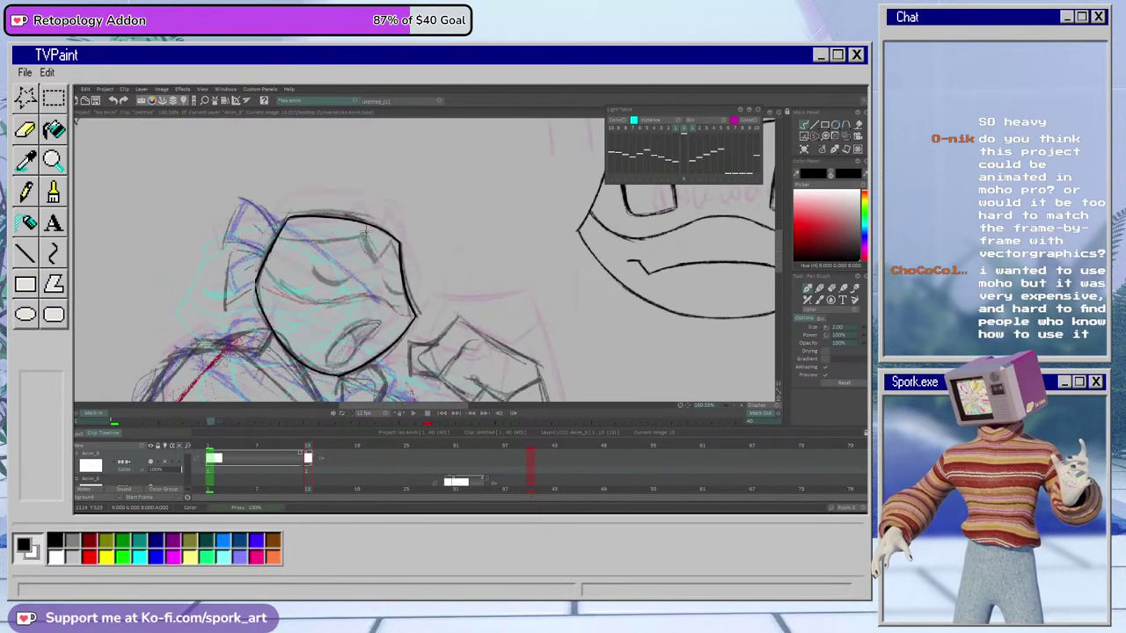
pyautogui.moveTo(362, 231)
pyautogui.mouseDown()
pyautogui.moveTo(379, 262)
pyautogui.moveTo(387, 233)
pyautogui.moveTo(416, 284)
pyautogui.mouseUp()
pyautogui.hotkey('ctrl', 'z')
pyautogui.moveTo(389, 236); pyautogui.dragTo(411, 276)
pyautogui.press('e')
pyautogui.press('b')
pyautogui.press('e')
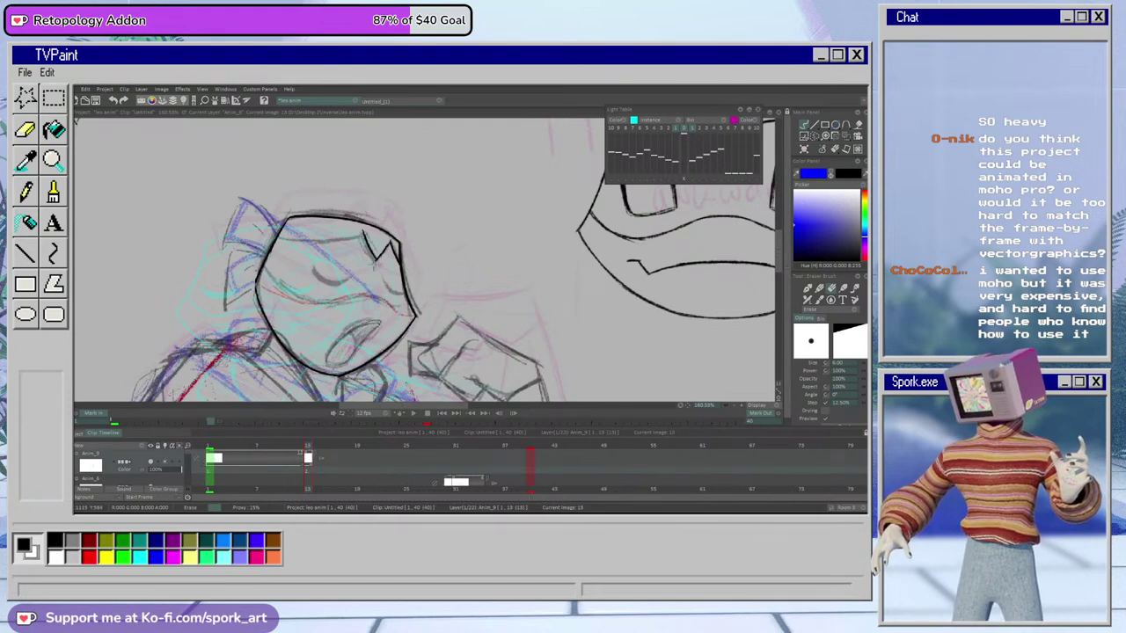
# Ink the mask's upper edge from the zigzag notch across the forehead to the back of the head, and erase the part outside the head
pyautogui.press('b')
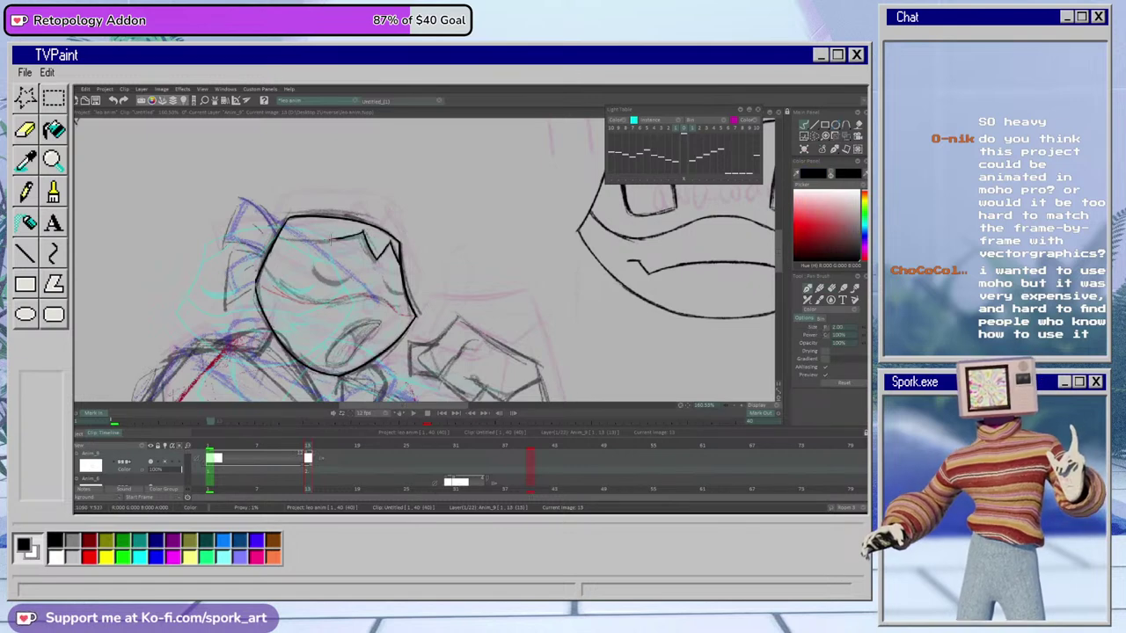
pyautogui.moveTo(345, 236); pyautogui.dragTo(225, 237)
pyautogui.hotkey('ctrl', 'z')
pyautogui.moveTo(373, 235); pyautogui.dragTo(200, 235)
pyautogui.press('e')
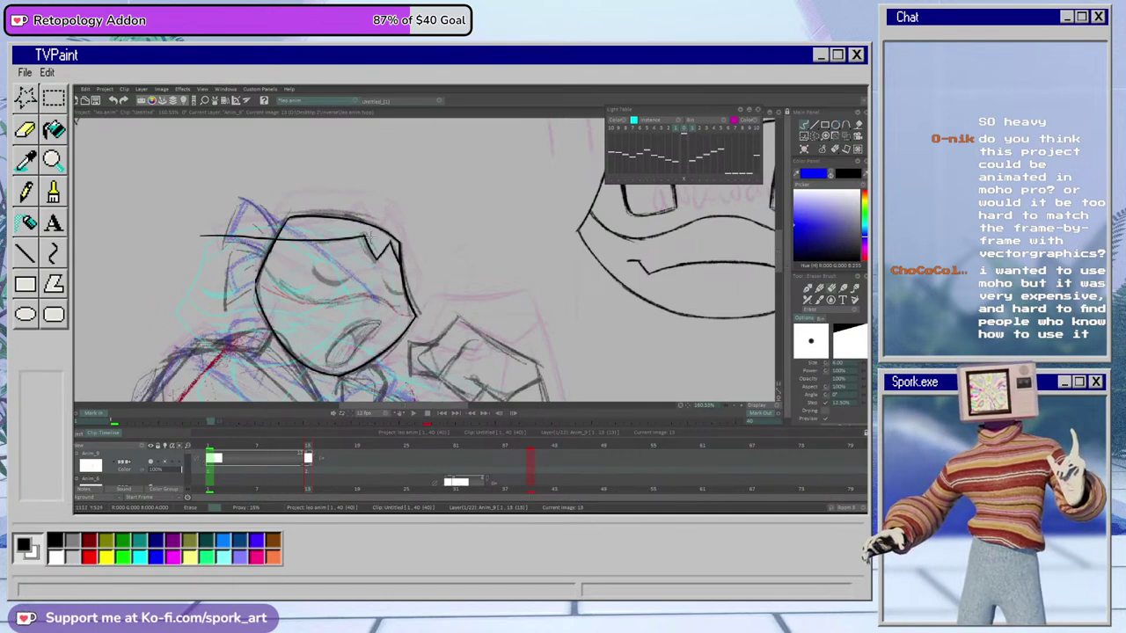
pyautogui.moveTo(195, 236); pyautogui.dragTo(276, 236)
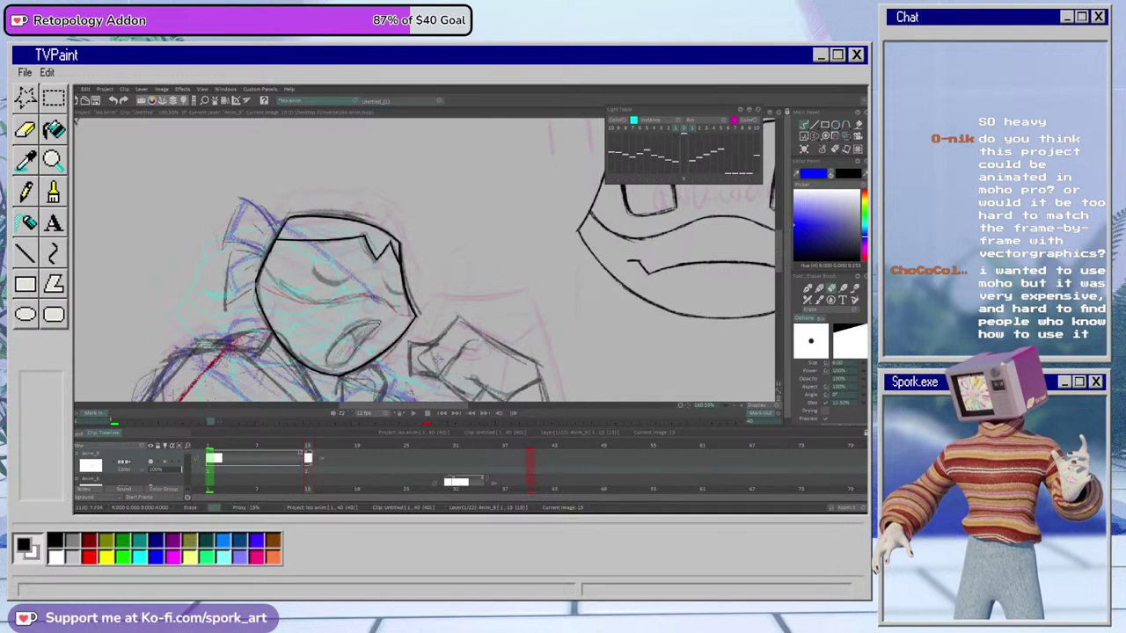
# Ink the rear part of the mask's lower edge from the back of the head down toward the cheek, retrying until it follows the sketch
pyautogui.press('n')
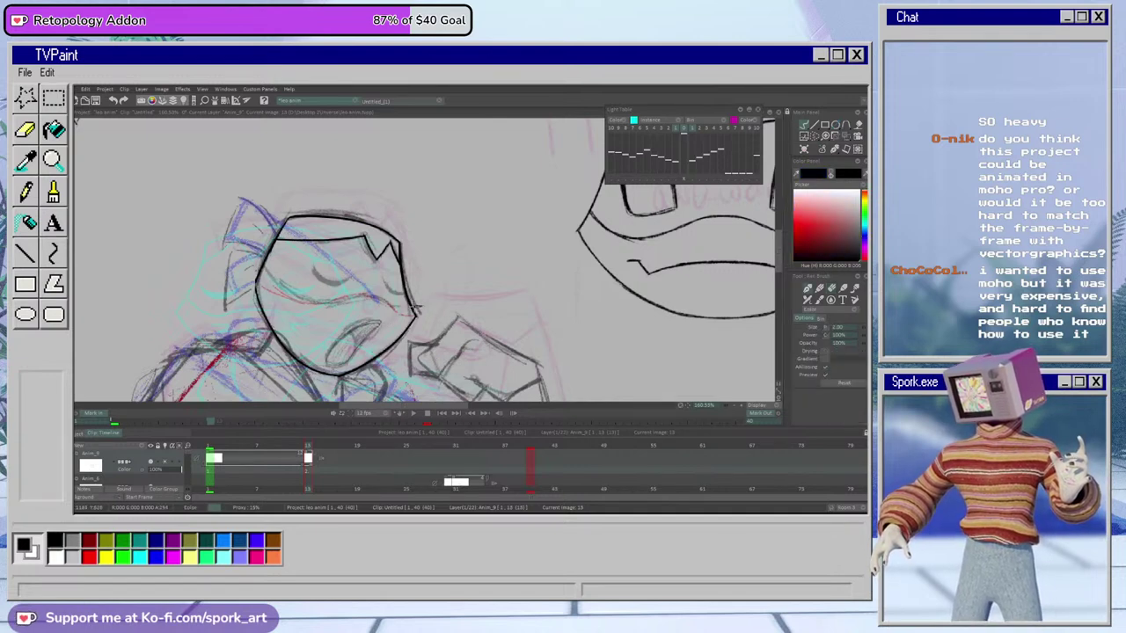
pyautogui.moveTo(383, 304)
pyautogui.mouseDown()
pyautogui.moveTo(302, 297)
pyautogui.moveTo(229, 223)
pyautogui.mouseUp()
pyautogui.hotkey('ctrl', 'z')
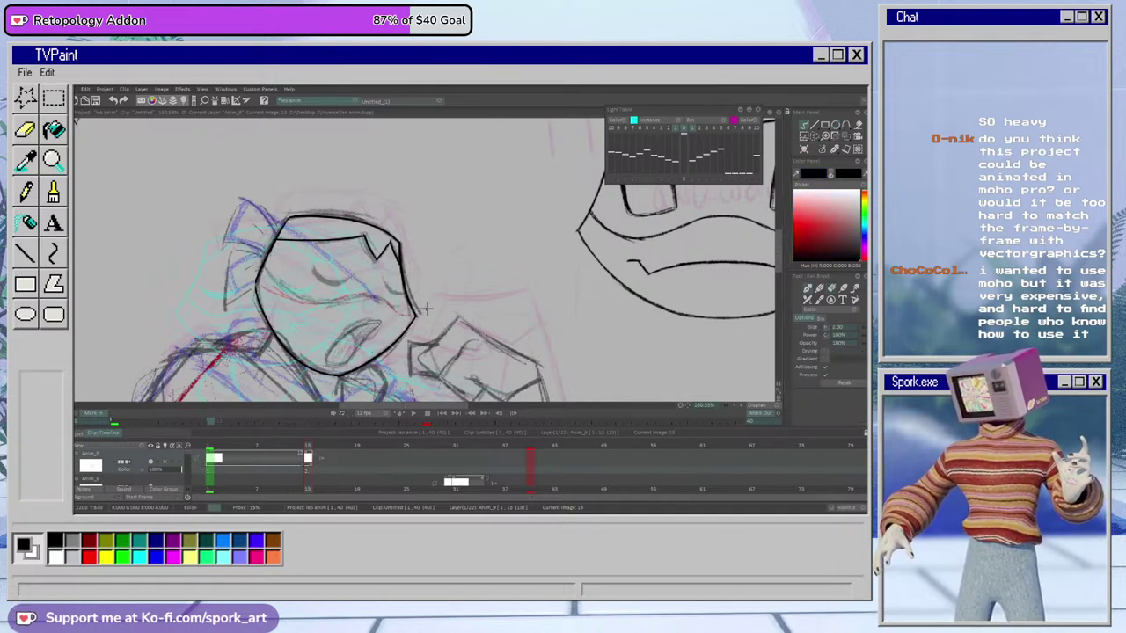
pyautogui.moveTo(425, 307)
pyautogui.mouseDown()
pyautogui.moveTo(264, 288)
pyautogui.moveTo(237, 234)
pyautogui.mouseUp()
pyautogui.hotkey('ctrl', 'z')
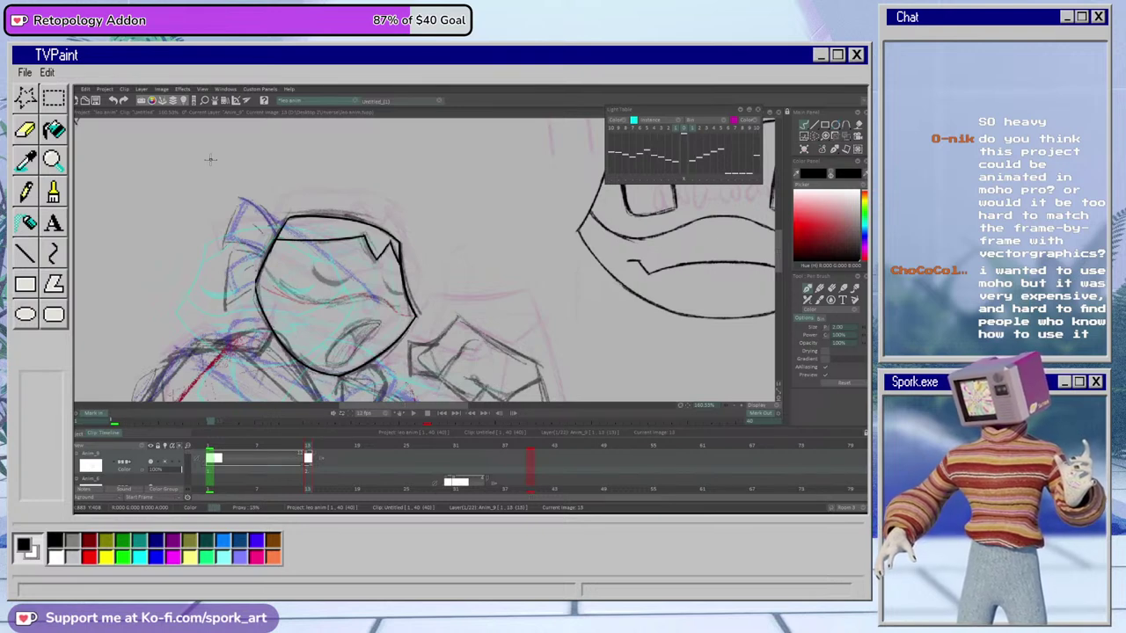
pyautogui.moveTo(254, 252)
pyautogui.mouseDown()
pyautogui.moveTo(278, 285)
pyautogui.moveTo(333, 308)
pyautogui.mouseUp()
pyautogui.hotkey('ctrl', 'z')
pyautogui.moveTo(246, 232); pyautogui.dragTo(338, 314)
pyautogui.hotkey('ctrl', 'z')
pyautogui.moveTo(246, 233)
pyautogui.mouseDown()
pyautogui.moveTo(337, 315)
pyautogui.moveTo(389, 304)
pyautogui.moveTo(410, 317)
pyautogui.moveTo(393, 303)
pyautogui.moveTo(283, 314)
pyautogui.mouseUp()
pyautogui.hotkey('ctrl', 'z')
pyautogui.hotkey('ctrl', 'z')
pyautogui.hotkey('ctrl', 'z')
# Ink the raised curve of the mask's lower edge over the muzzle, joining it to the rear part, and erase the overlapping piece
pyautogui.moveTo(405, 317)
pyautogui.mouseDown()
pyautogui.moveTo(381, 298)
pyautogui.moveTo(286, 318)
pyautogui.mouseUp()
pyautogui.hotkey('ctrl', 'z')
pyautogui.moveTo(395, 309); pyautogui.dragTo(278, 304)
pyautogui.hotkey('ctrl', 'z')
pyautogui.moveTo(392, 305); pyautogui.dragTo(266, 308)
pyautogui.hotkey('ctrl', 'z')
pyautogui.moveTo(396, 318)
pyautogui.mouseDown()
pyautogui.moveTo(372, 298)
pyautogui.moveTo(288, 308)
pyautogui.mouseUp()
pyautogui.hotkey('ctrl', 'z')
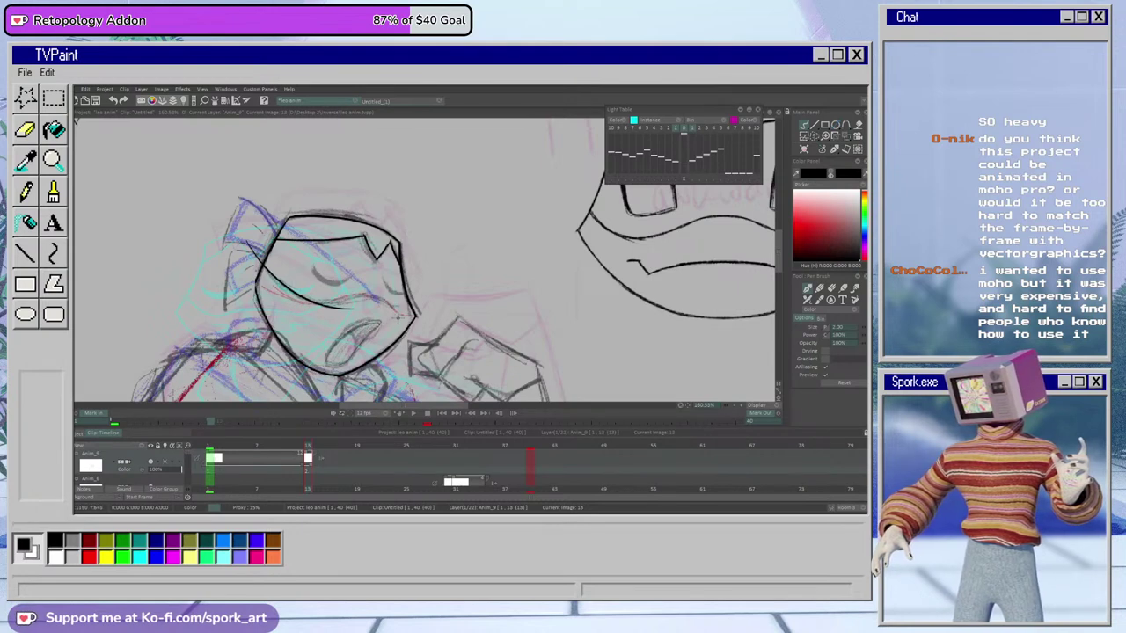
pyautogui.moveTo(399, 316); pyautogui.dragTo(290, 309)
pyautogui.press('e')
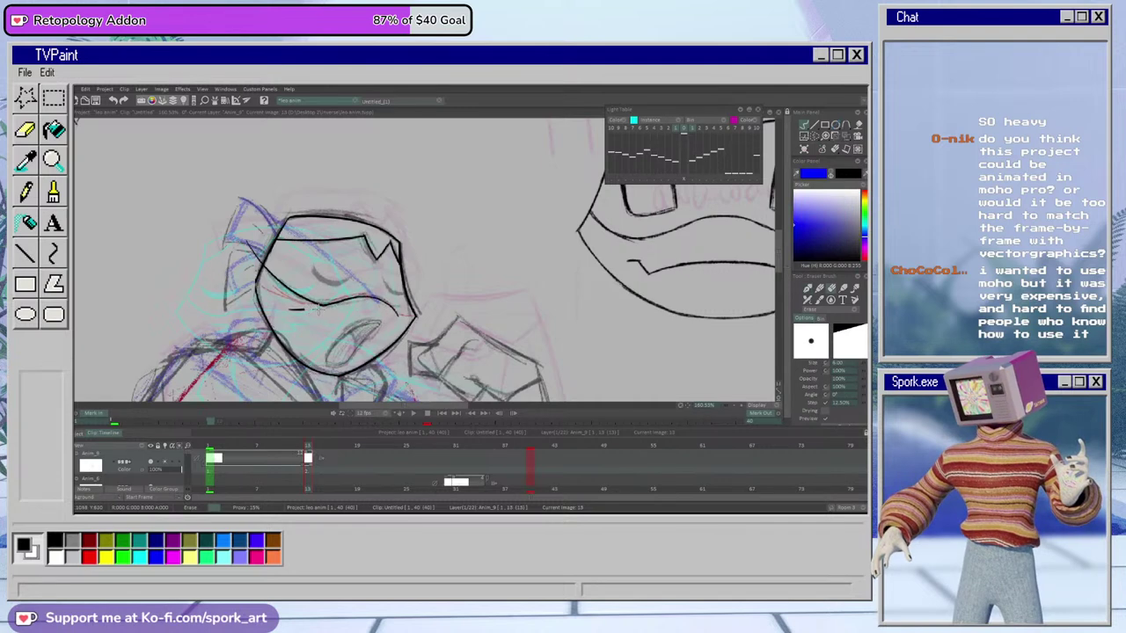
# Extend the mask's lower edge to the front of the face and erase the ends that overshoot the head outline
pyautogui.press('e')
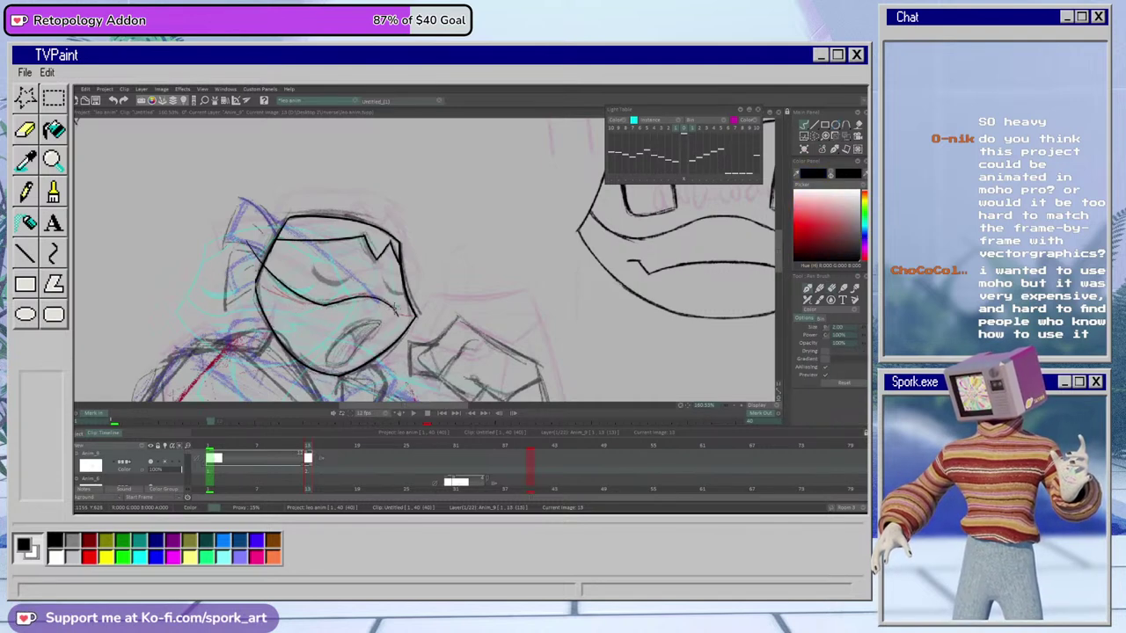
pyautogui.moveTo(405, 314); pyautogui.dragTo(429, 310)
pyautogui.hotkey('ctrl', 'z')
pyautogui.hotkey('ctrl', 'z')
pyautogui.press('e')
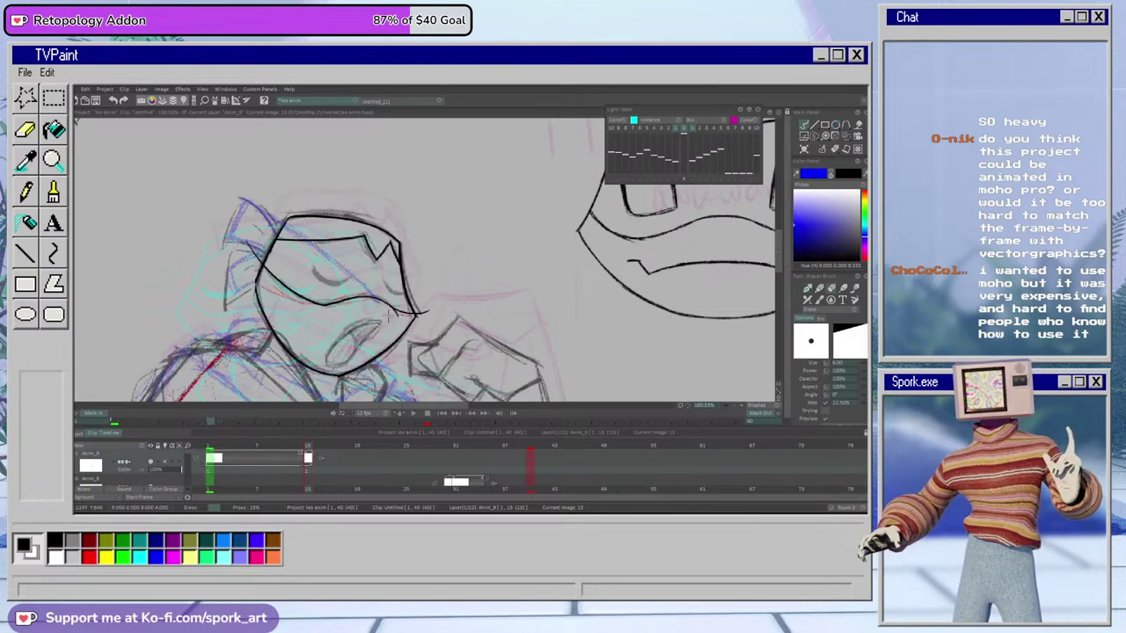
pyautogui.moveTo(428, 307); pyautogui.dragTo(428, 314)
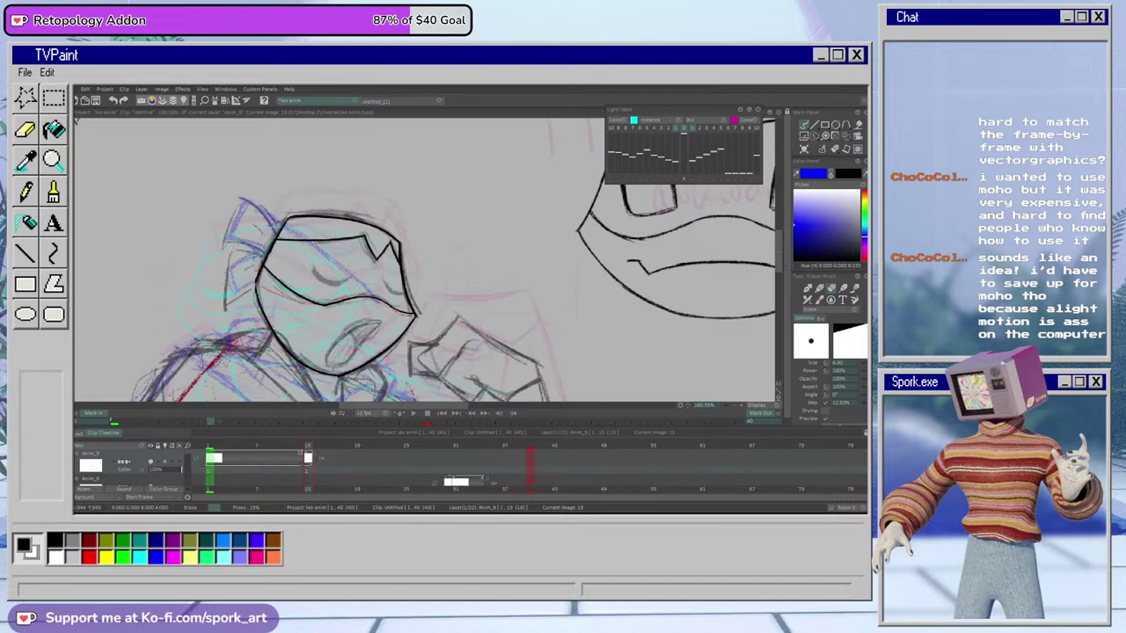
# Ink the slanted oval outline of the open mouth and the tongue curve inside it, following the sketch
pyautogui.press('b')
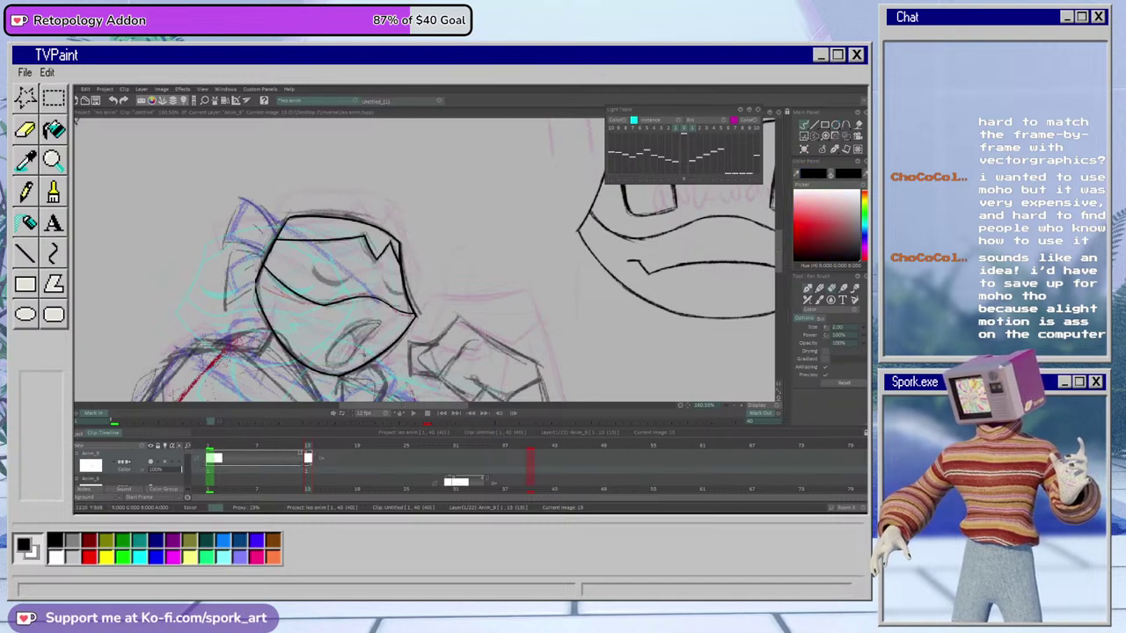
pyautogui.moveTo(378, 322)
pyautogui.mouseDown()
pyautogui.moveTo(407, 269)
pyautogui.moveTo(352, 208)
pyautogui.moveTo(325, 362)
pyautogui.mouseUp()
pyautogui.hotkey('ctrl', 'z')
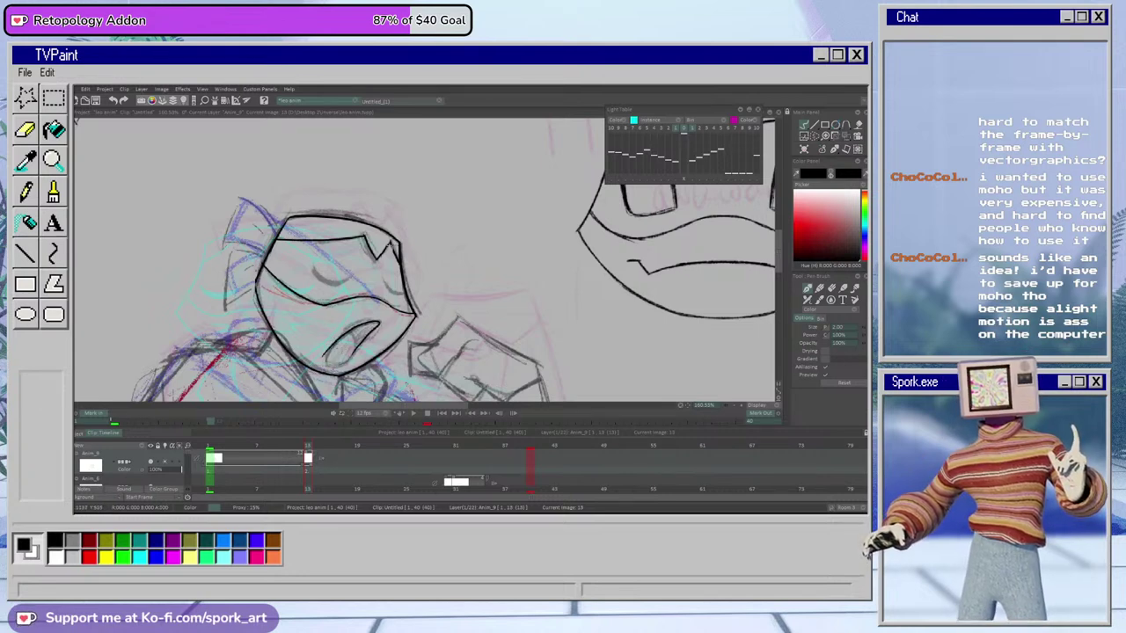
pyautogui.moveTo(335, 340)
pyautogui.mouseDown()
pyautogui.moveTo(334, 361)
pyautogui.moveTo(349, 359)
pyautogui.mouseUp()
pyautogui.hotkey('ctrl', 'z')
pyautogui.hotkey('ctrl', 'z')
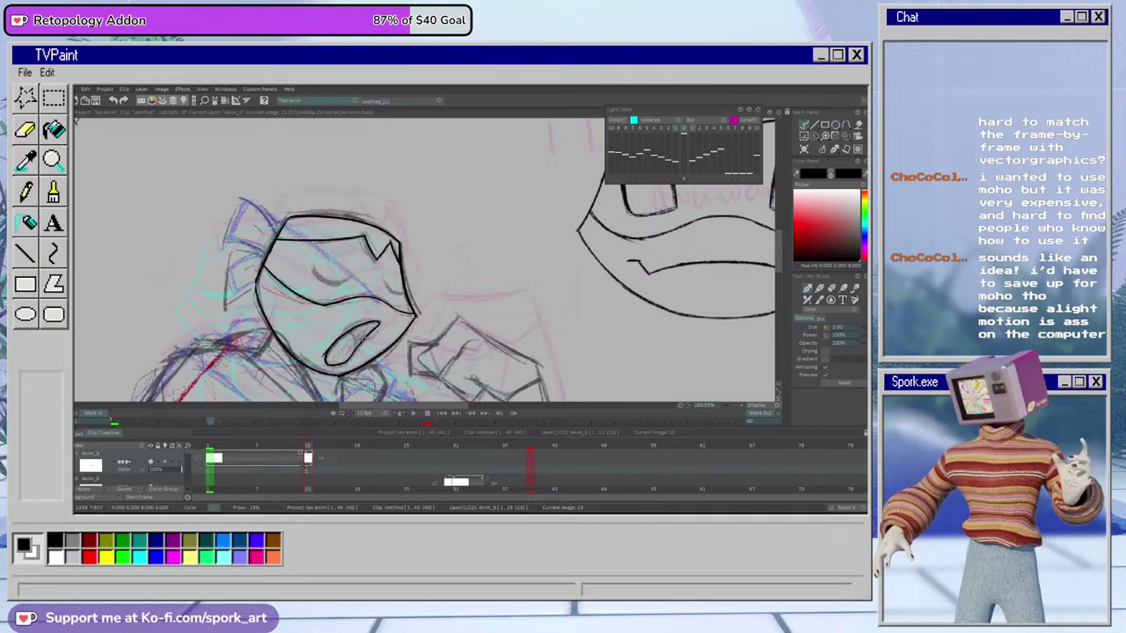
pyautogui.press('e')
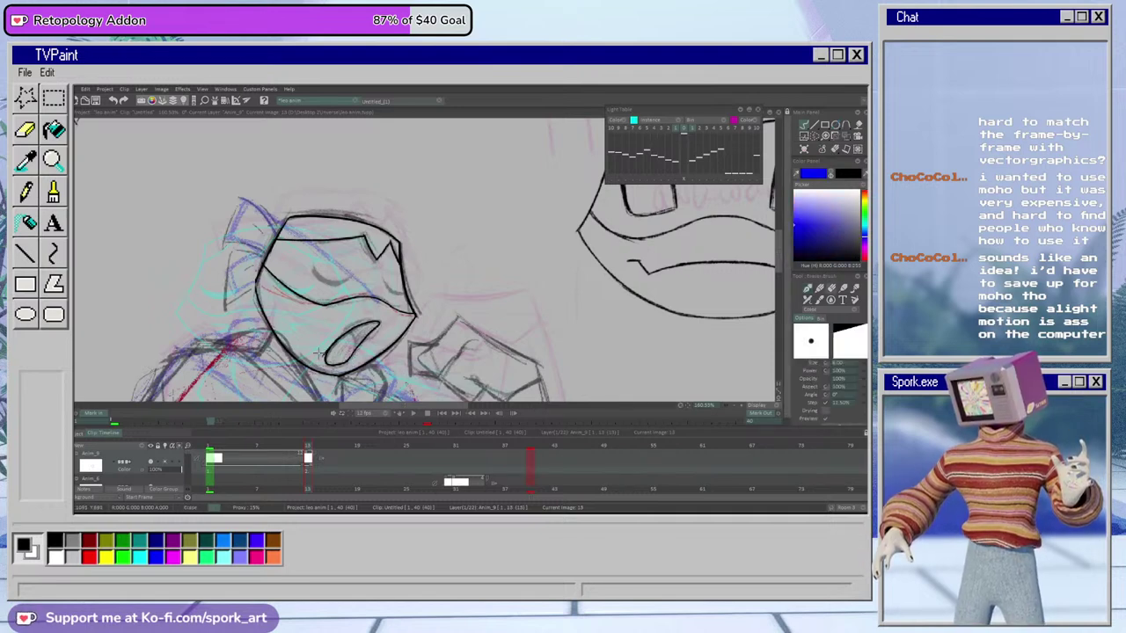
pyautogui.press('b')
pyautogui.moveTo(355, 327); pyautogui.dragTo(346, 357)
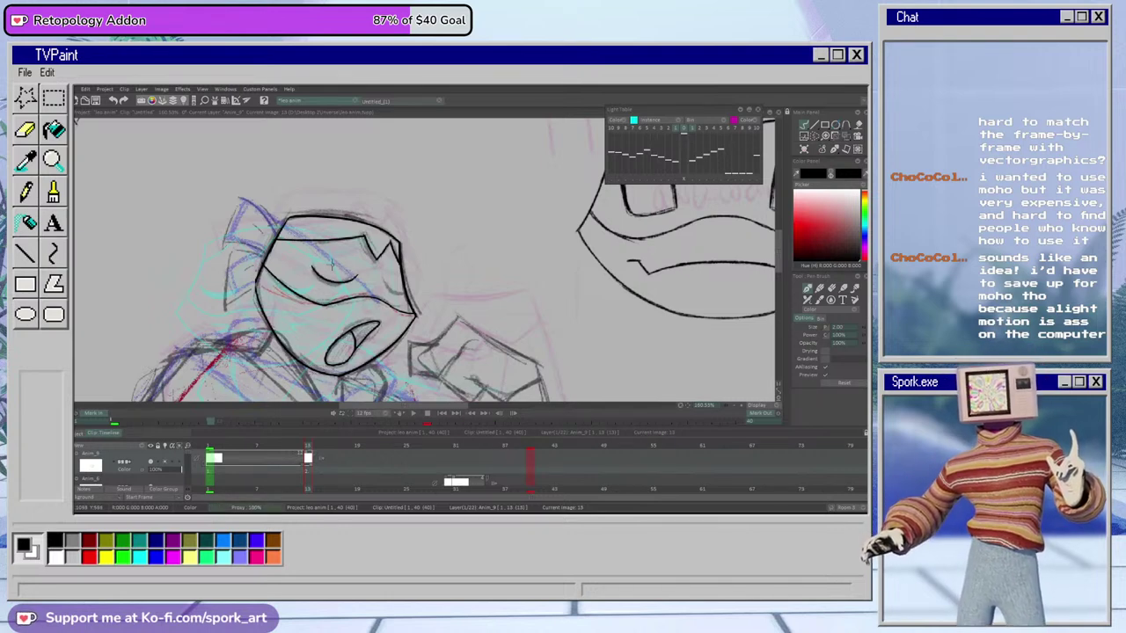
# Copy the left closed eye from frame 1 as a custom brush and stamp it over the sketched left eye at frame 13
pyautogui.moveTo(319, 272); pyautogui.dragTo(349, 277)
pyautogui.hotkey('ctrl', 'z')
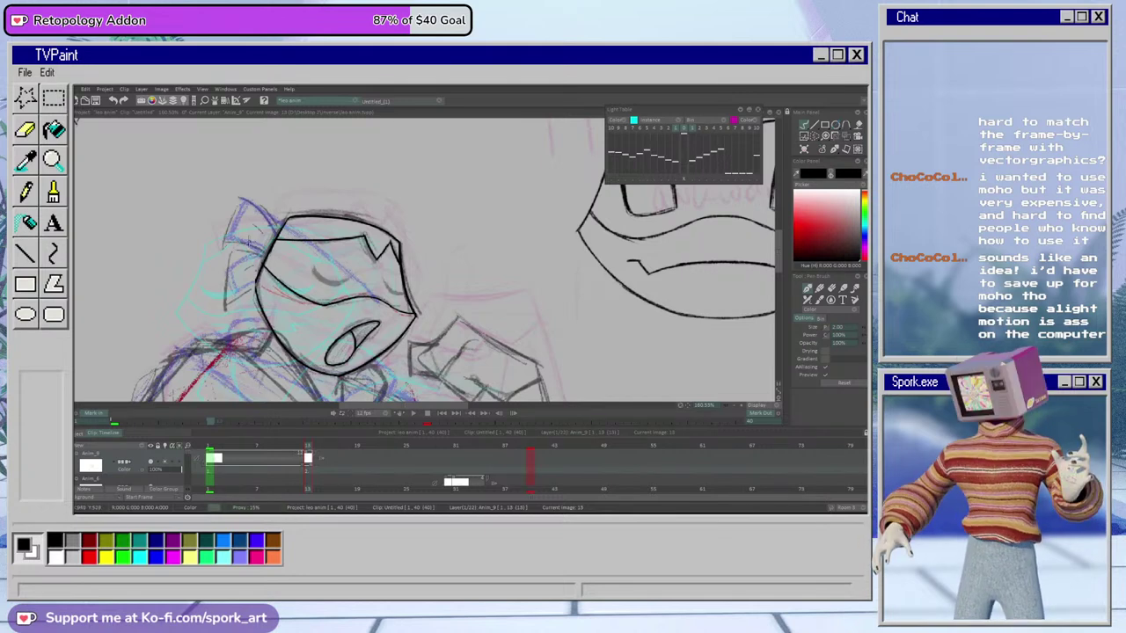
pyautogui.press('Left')
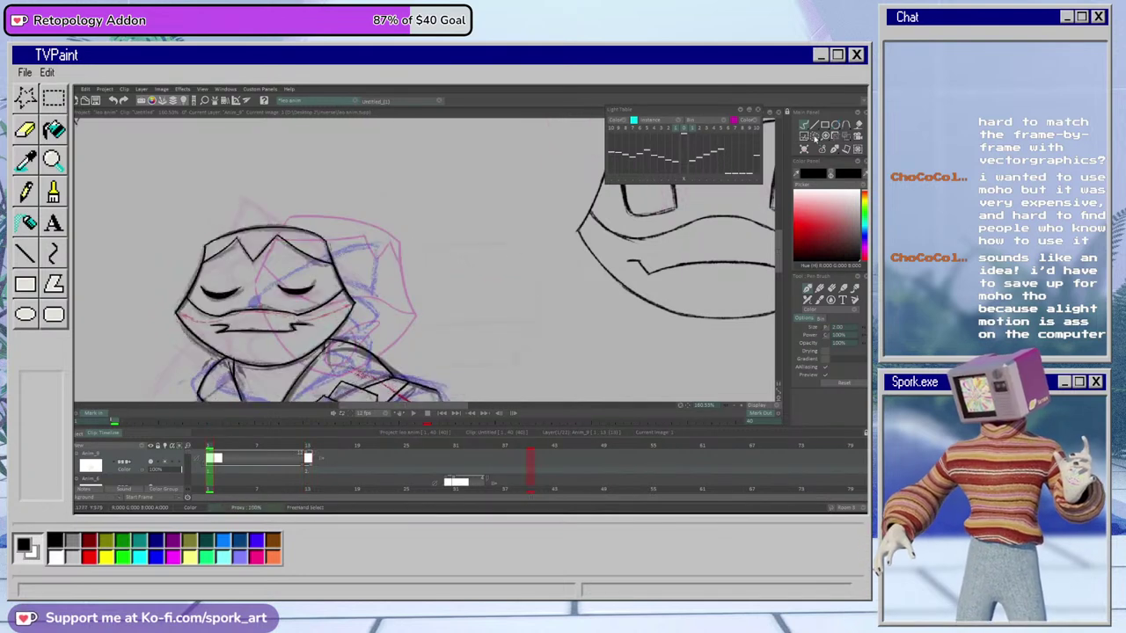
pyautogui.click(815, 137)
pyautogui.moveTo(216, 274)
pyautogui.mouseDown()
pyautogui.moveTo(208, 302)
pyautogui.moveTo(242, 299)
pyautogui.moveTo(220, 273)
pyautogui.mouseUp()
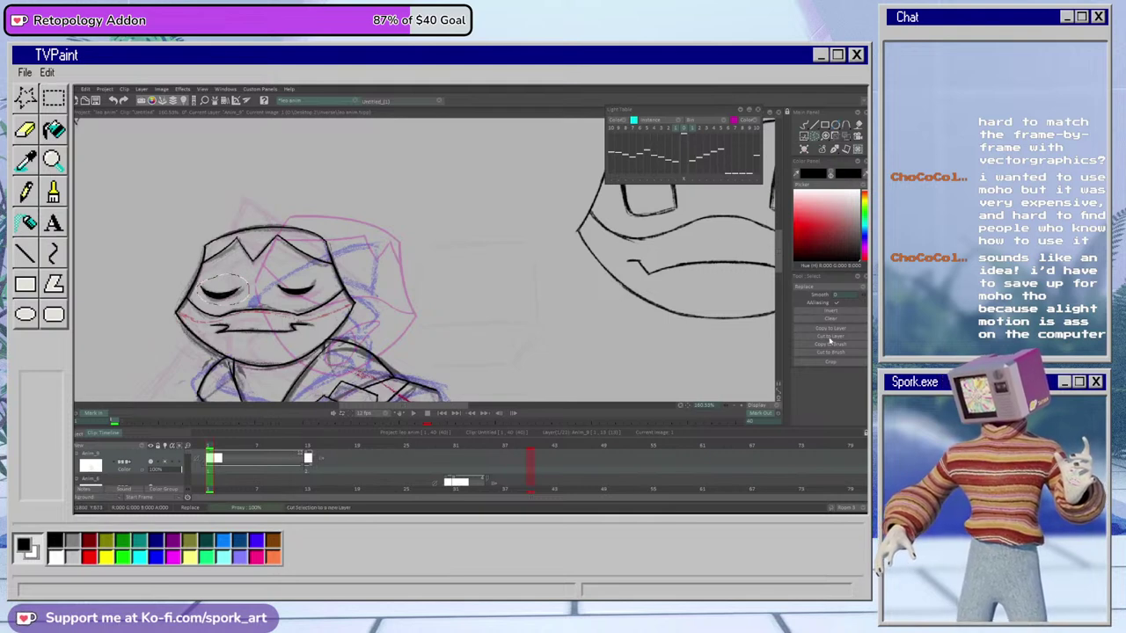
pyautogui.click(831, 346)
pyautogui.click(307, 456)
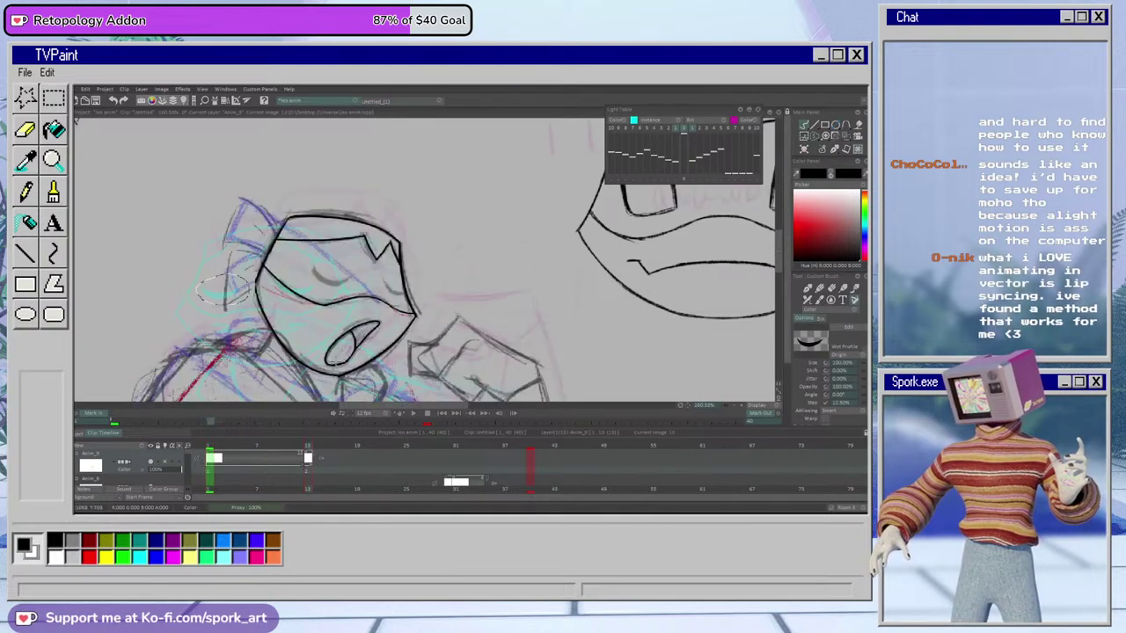
pyautogui.click(330, 277)
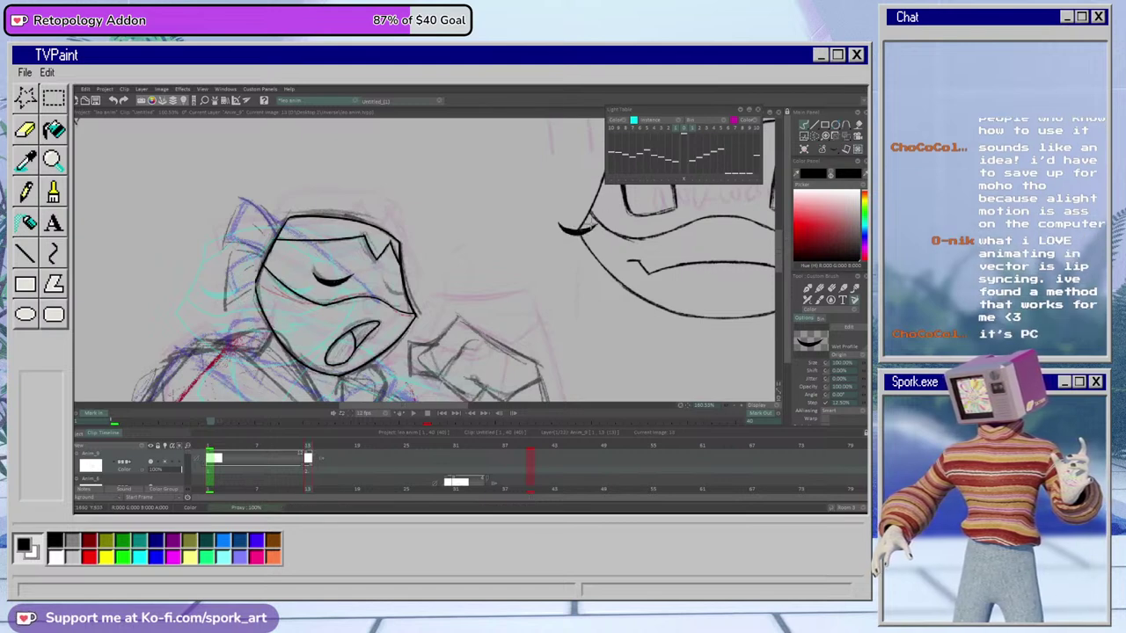
# Lasso the stamped eye, set the transform antialiasing to Smart, and rotate the eye by about -13°
pyautogui.click(816, 137)
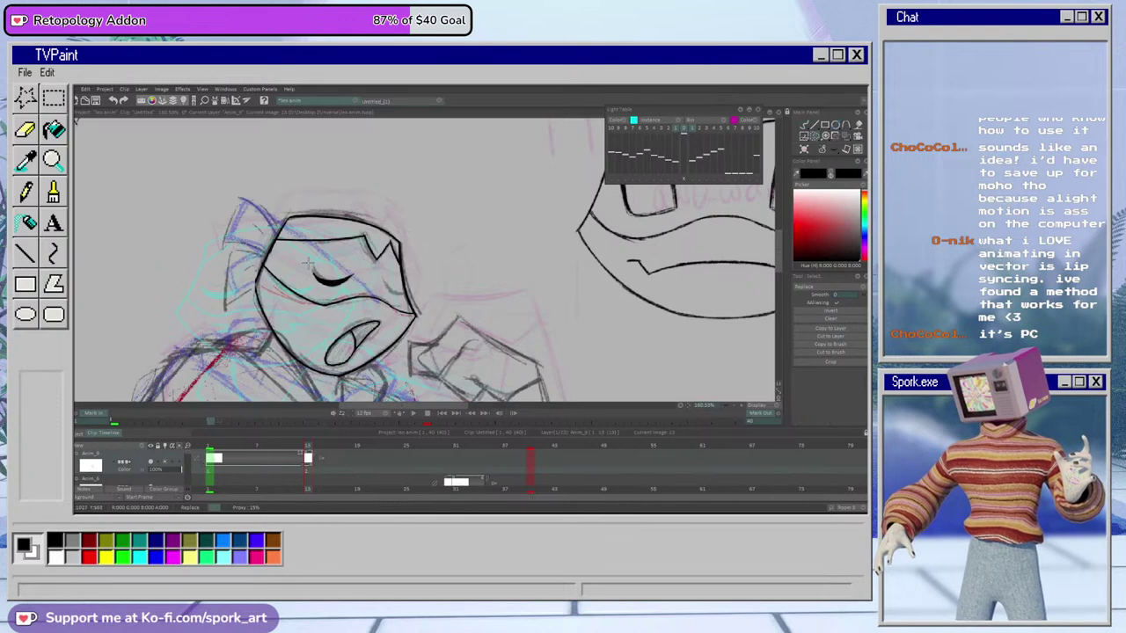
pyautogui.click(844, 143)
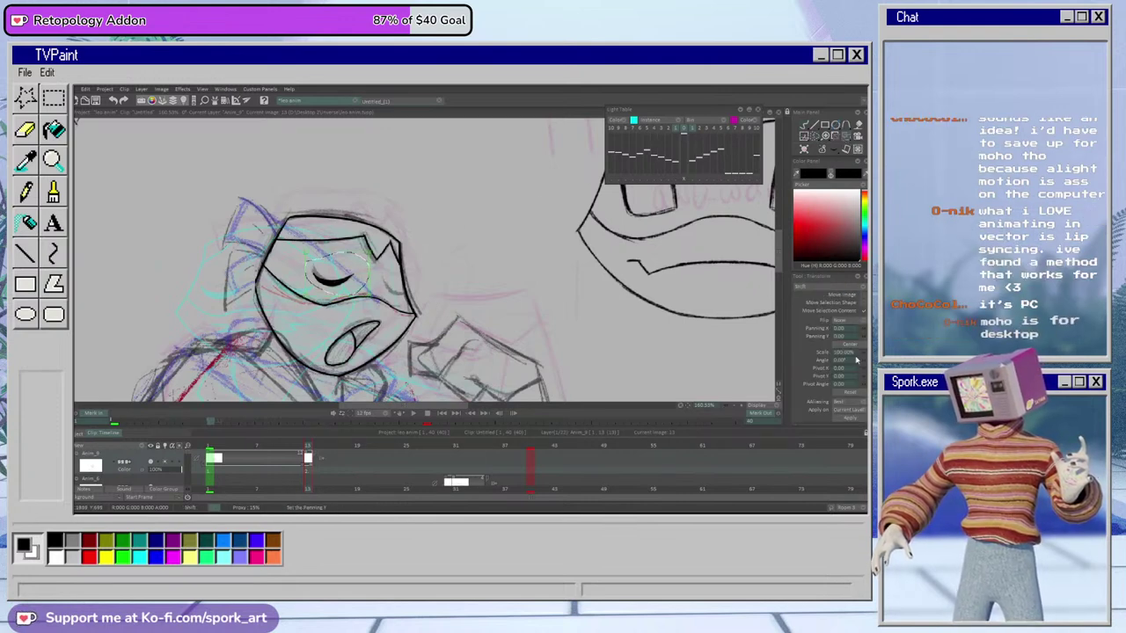
pyautogui.click(857, 403)
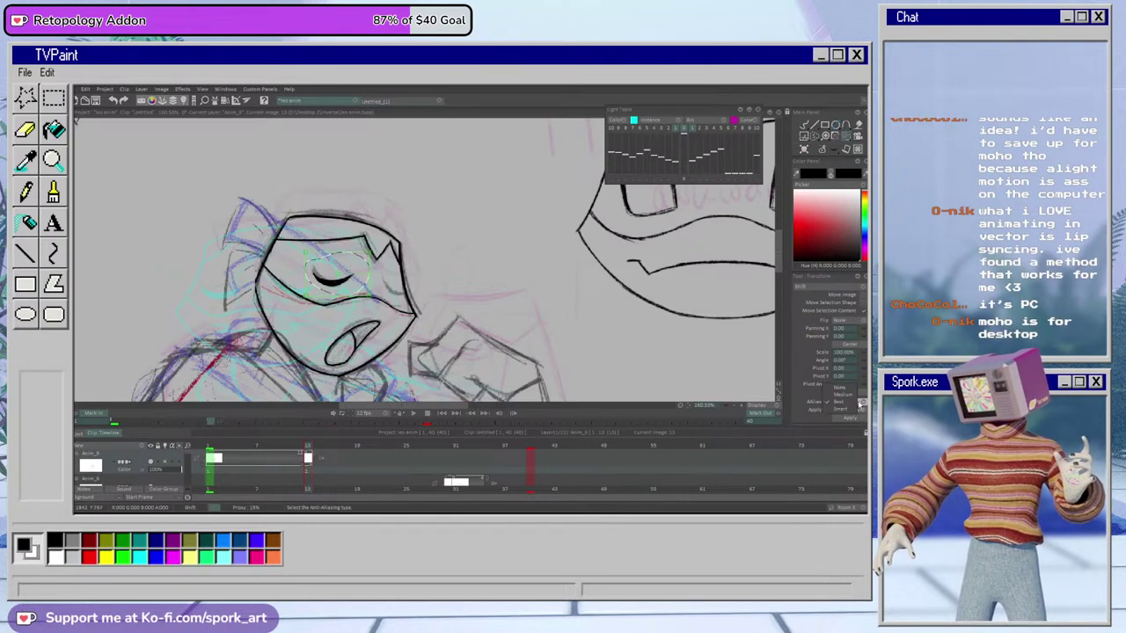
pyautogui.click(846, 409)
pyautogui.moveTo(370, 295)
pyautogui.mouseDown()
pyautogui.moveTo(364, 302)
pyautogui.moveTo(357, 278)
pyautogui.mouseUp()
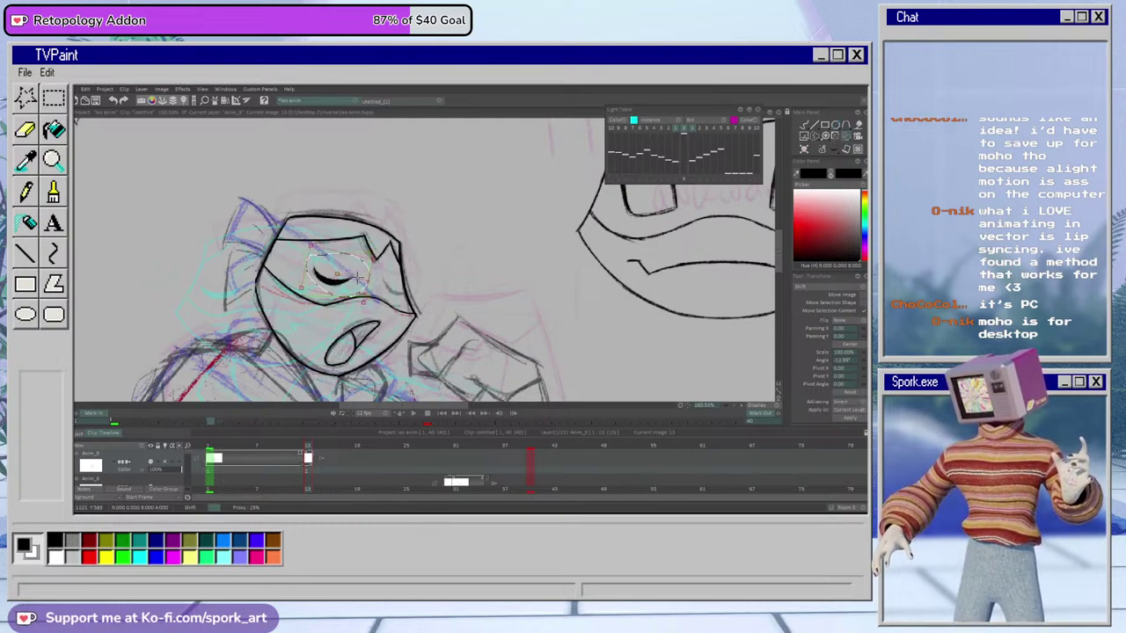
pyautogui.click(852, 419)
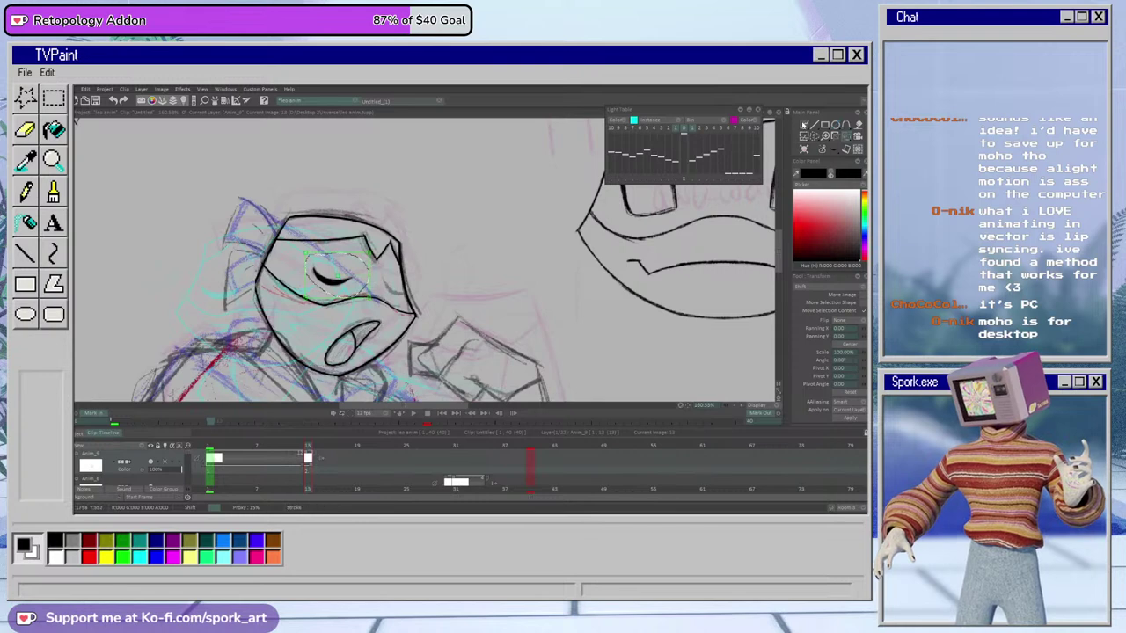
# Stamp the copied eye over the sketched right eye and erase the part that extends beyond the face outline
pyautogui.click(804, 125)
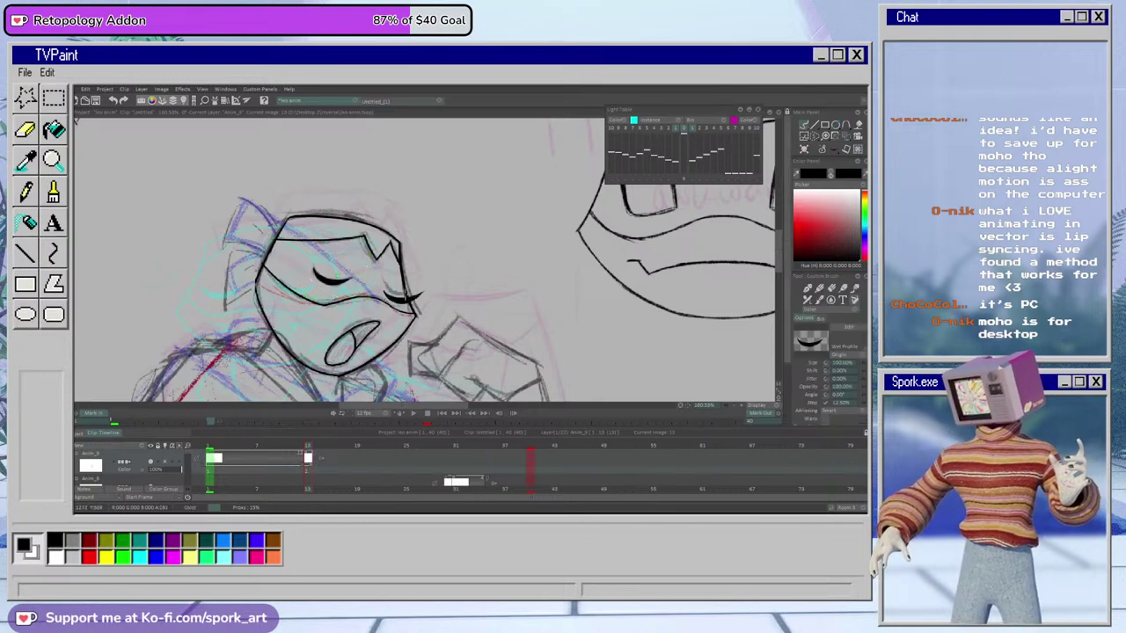
pyautogui.moveTo(382, 280); pyautogui.dragTo(411, 290)
pyautogui.click(405, 287)
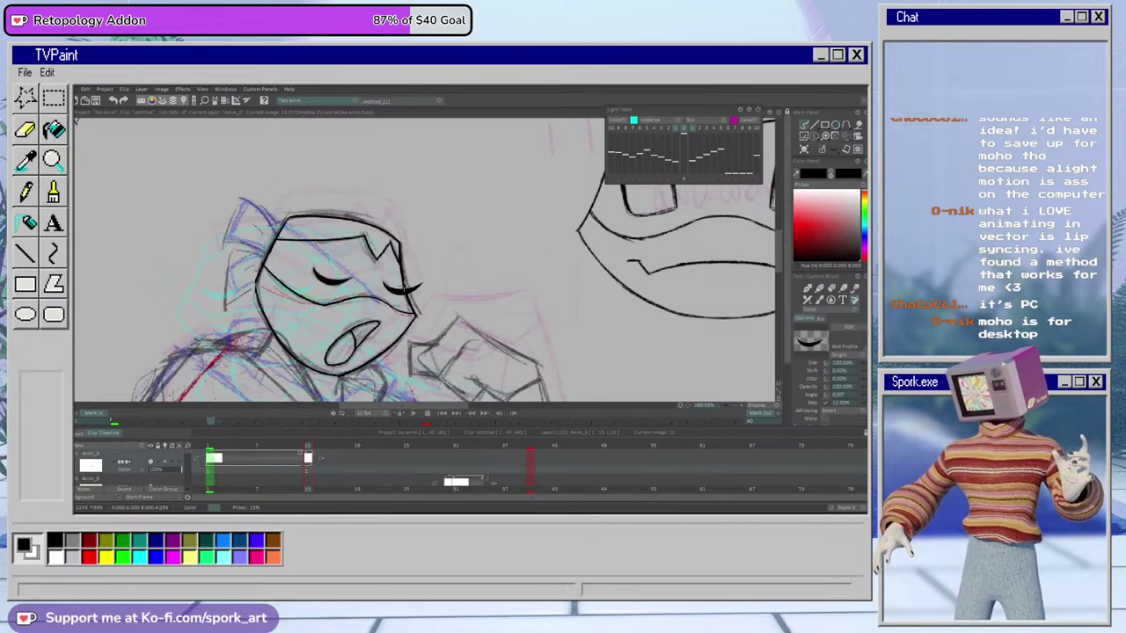
pyautogui.click(804, 137)
pyautogui.click(803, 125)
pyautogui.click(807, 288)
pyautogui.press('e')
pyautogui.moveTo(418, 281); pyautogui.dragTo(415, 291)
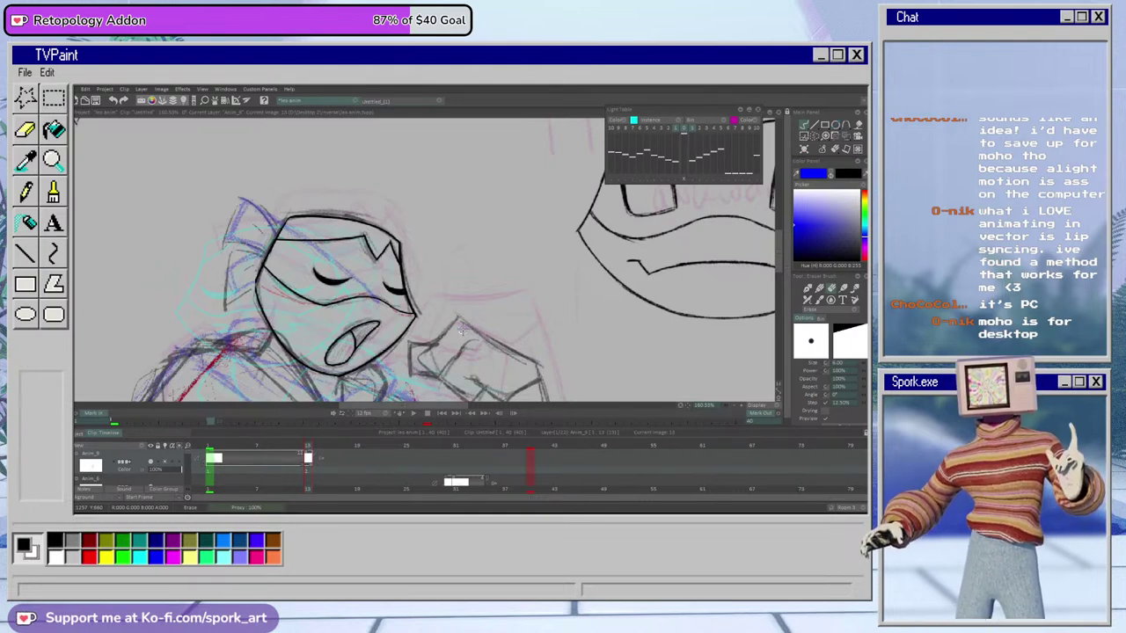
pyautogui.press('b')
pyautogui.moveTo(415, 407)
pyautogui.mouseDown()
pyautogui.moveTo(404, 408)
pyautogui.moveTo(418, 408)
pyautogui.mouseUp()
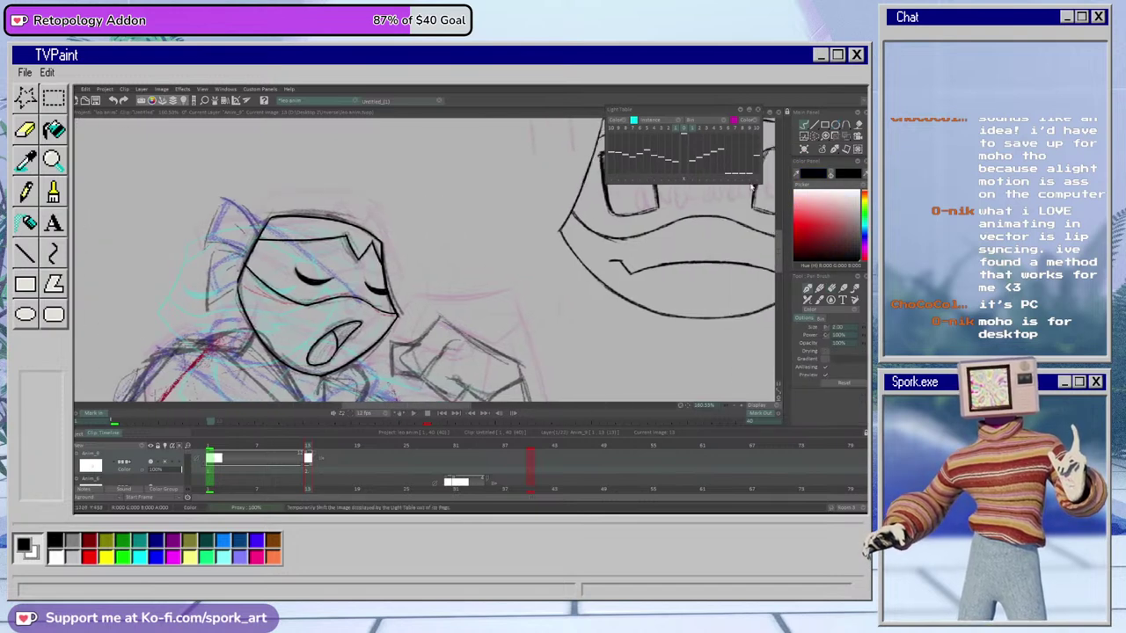
pyautogui.moveTo(777, 252)
pyautogui.mouseDown()
pyautogui.moveTo(777, 284)
pyautogui.moveTo(774, 274)
pyautogui.mouseUp()
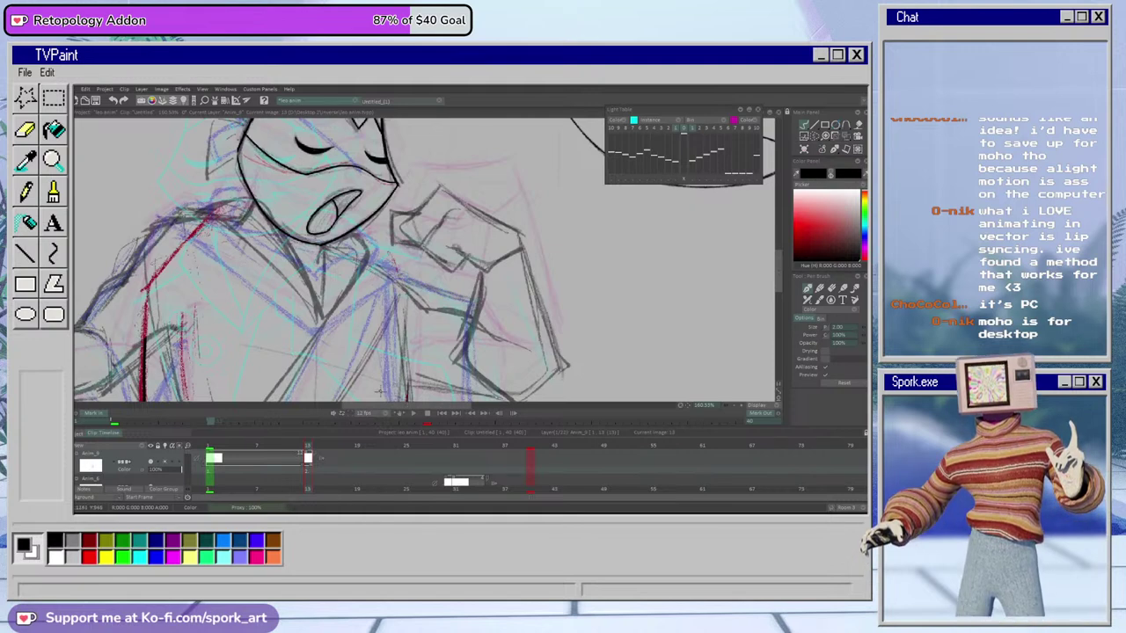
pyautogui.moveTo(388, 406); pyautogui.dragTo(371, 402)
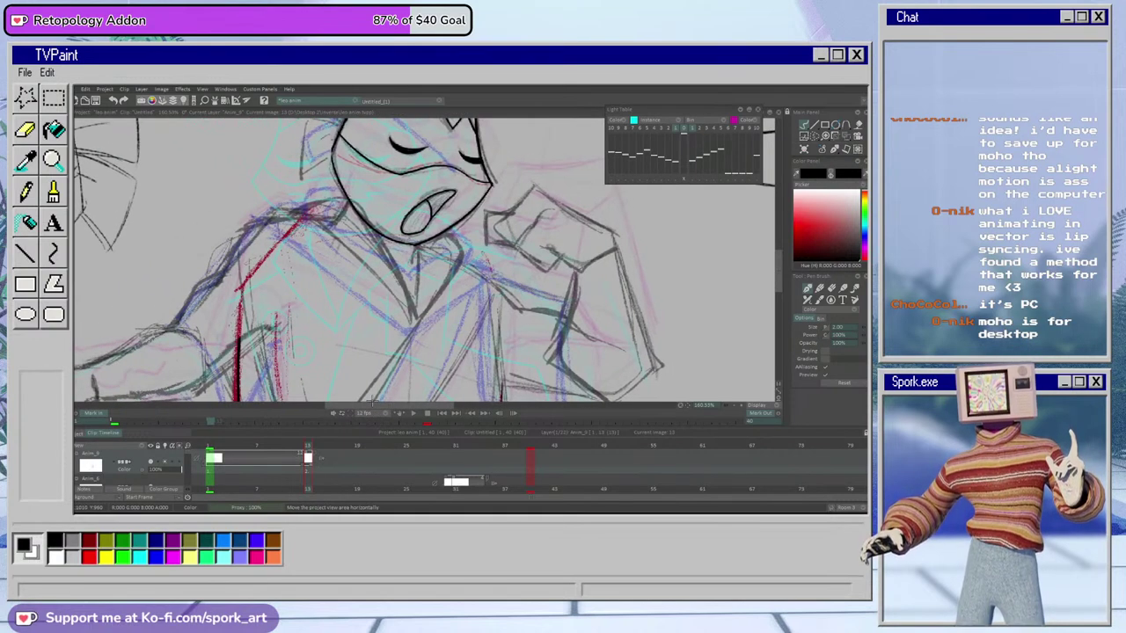
pyautogui.moveTo(779, 264); pyautogui.dragTo(778, 281)
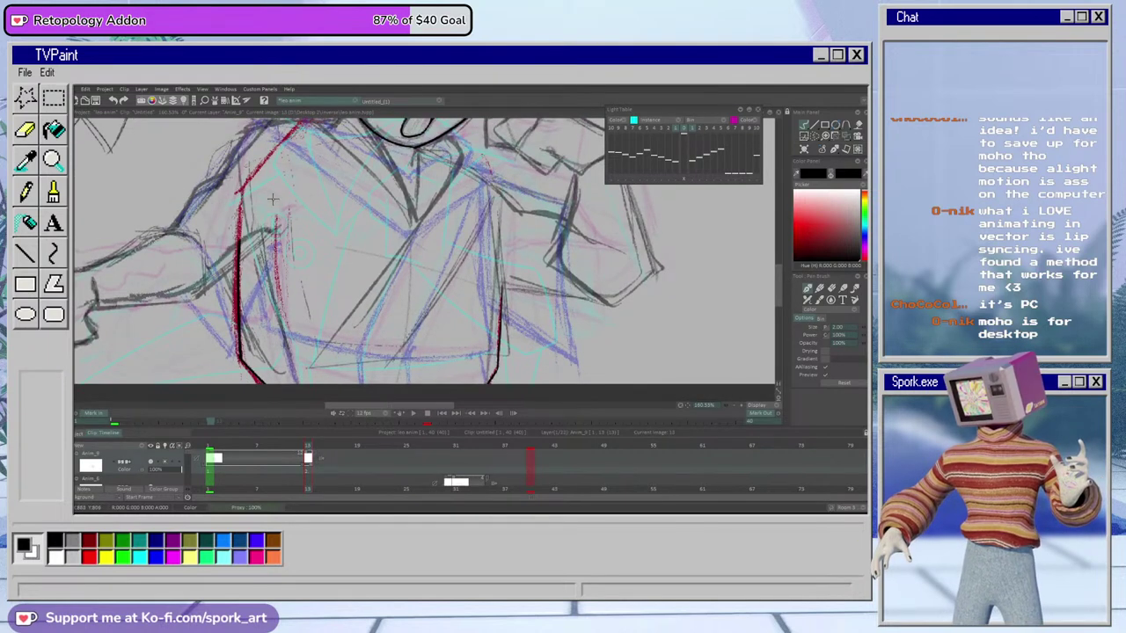
pyautogui.moveTo(256, 188); pyautogui.dragTo(286, 350)
pyautogui.press('e')
pyautogui.moveTo(256, 187); pyautogui.dragTo(286, 348)
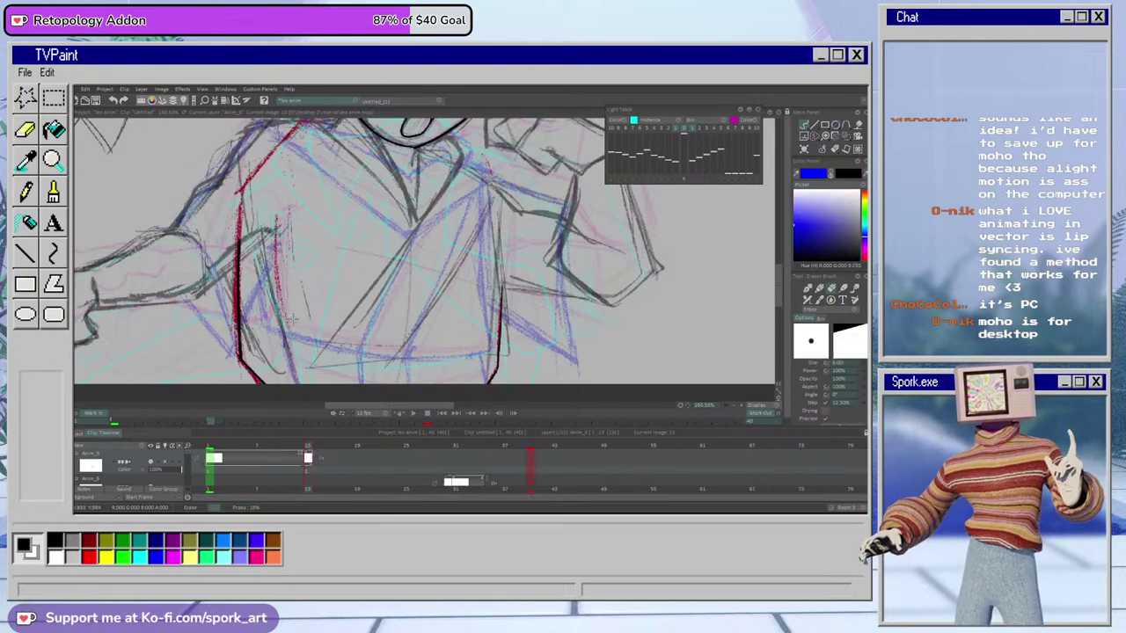
pyautogui.press('b')
# Ink the narrow pointed collar shape beneath the chin, following the sketch, and erase the stroke's excess outside it
pyautogui.moveTo(780, 297); pyautogui.dragTo(780, 281)
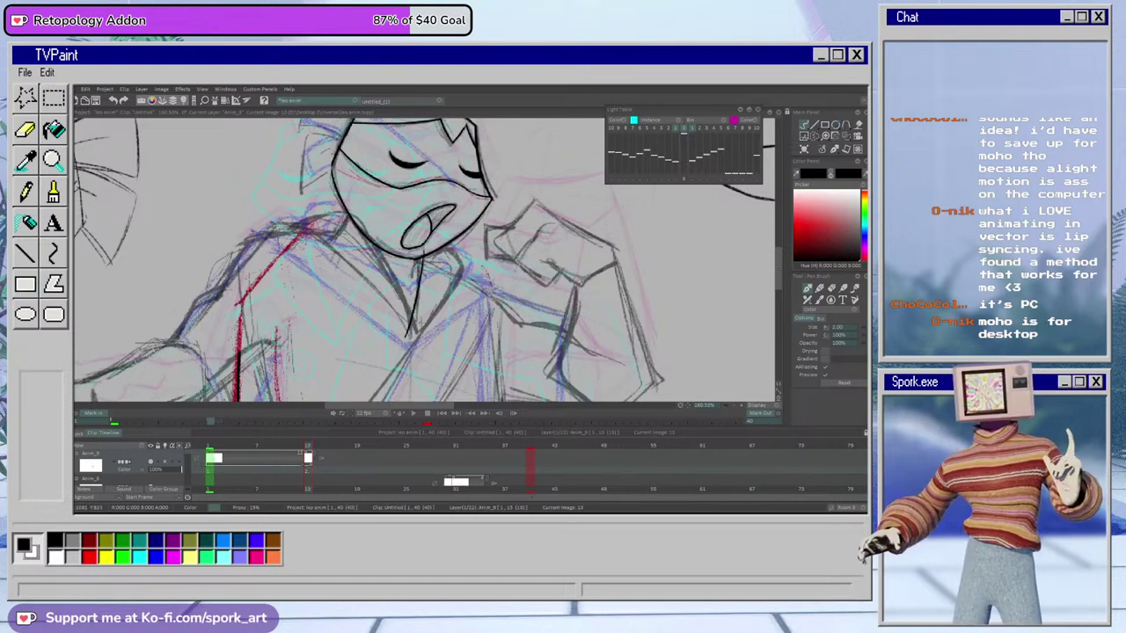
pyautogui.moveTo(405, 340)
pyautogui.mouseDown()
pyautogui.moveTo(468, 248)
pyautogui.moveTo(455, 319)
pyautogui.mouseUp()
pyautogui.hotkey('ctrl', 'z')
pyautogui.moveTo(454, 244); pyautogui.dragTo(423, 356)
pyautogui.press('e')
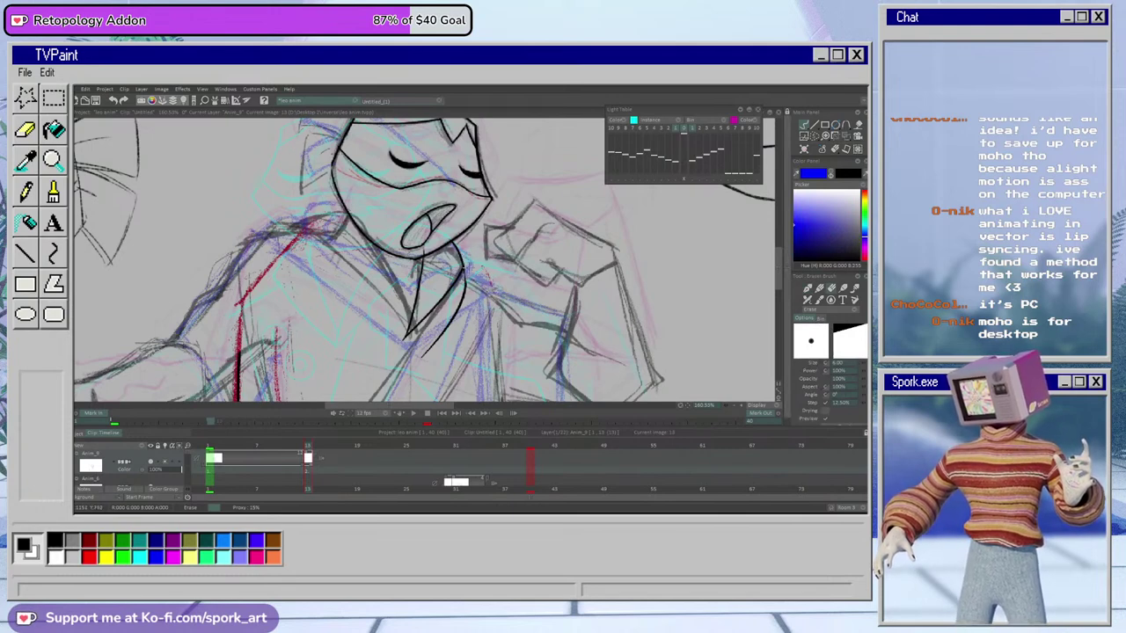
pyautogui.moveTo(466, 289); pyautogui.dragTo(424, 356)
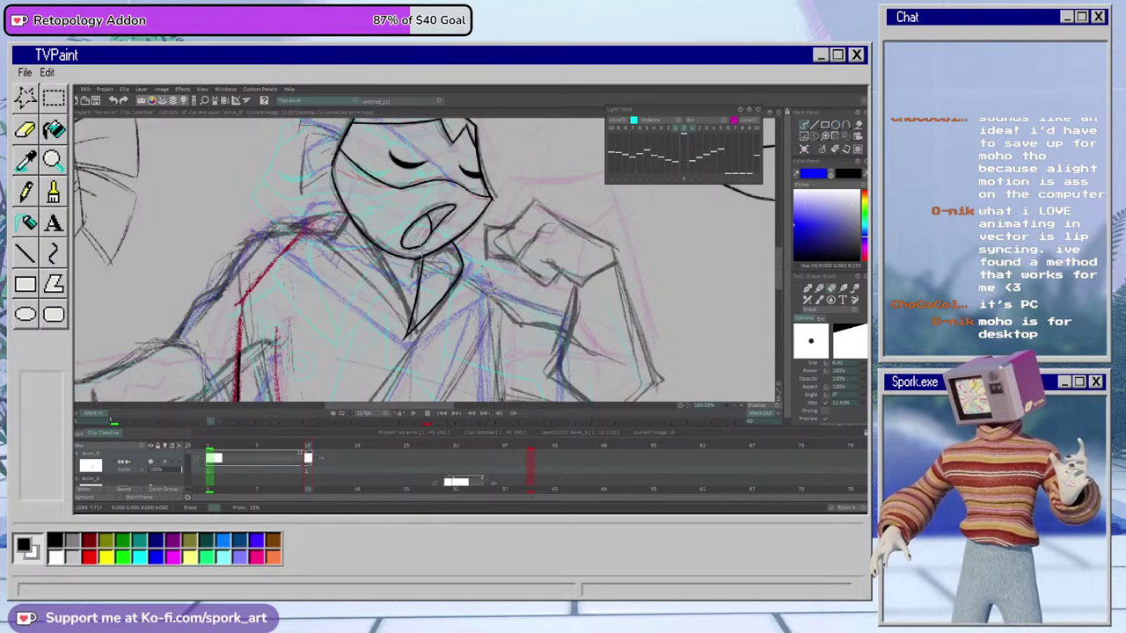
pyautogui.press('p')
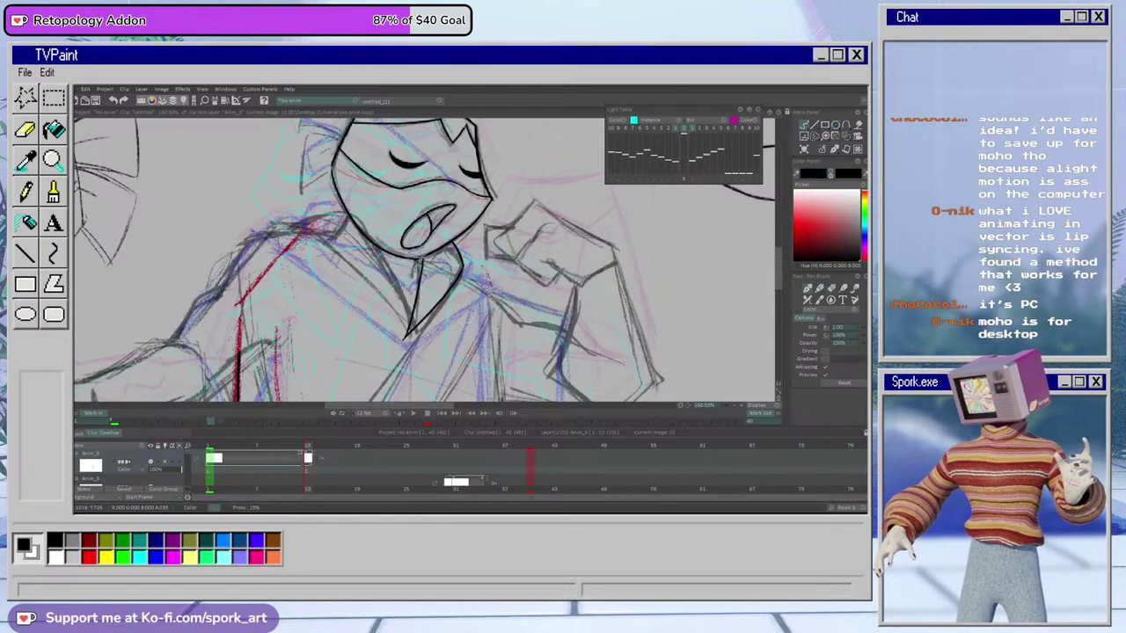
pyautogui.press('e')
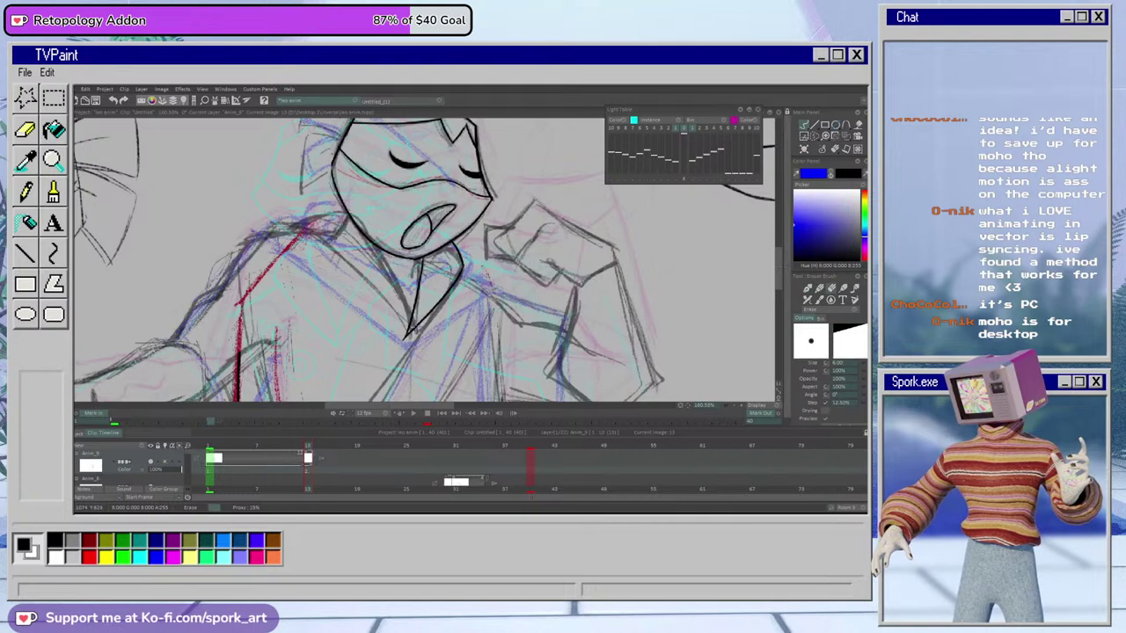
pyautogui.press('b')
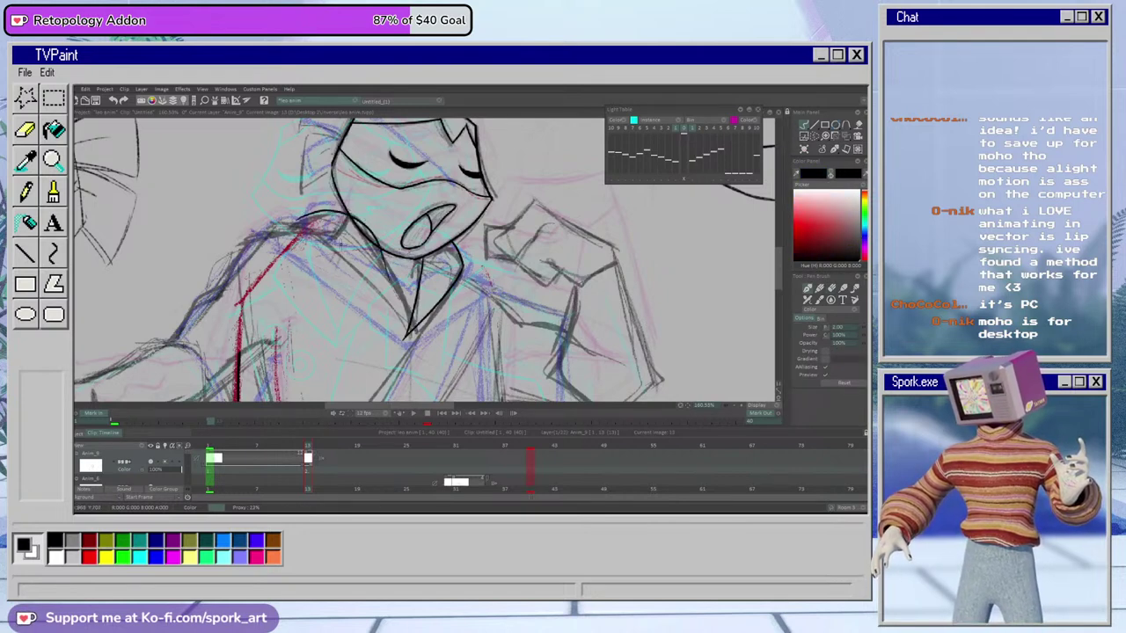
pyautogui.moveTo(297, 224)
pyautogui.mouseDown()
pyautogui.moveTo(339, 216)
pyautogui.moveTo(407, 319)
pyautogui.moveTo(378, 243)
pyautogui.moveTo(410, 332)
pyautogui.mouseUp()
pyautogui.hotkey('ctrl', 'z')
pyautogui.hotkey('ctrl', 'z')
pyautogui.moveTo(291, 221)
pyautogui.mouseDown()
pyautogui.moveTo(394, 263)
pyautogui.moveTo(411, 320)
pyautogui.mouseUp()
pyautogui.hotkey('ctrl', 'z')
pyautogui.moveTo(287, 213); pyautogui.dragTo(410, 327)
pyautogui.hotkey('ctrl', 'z')
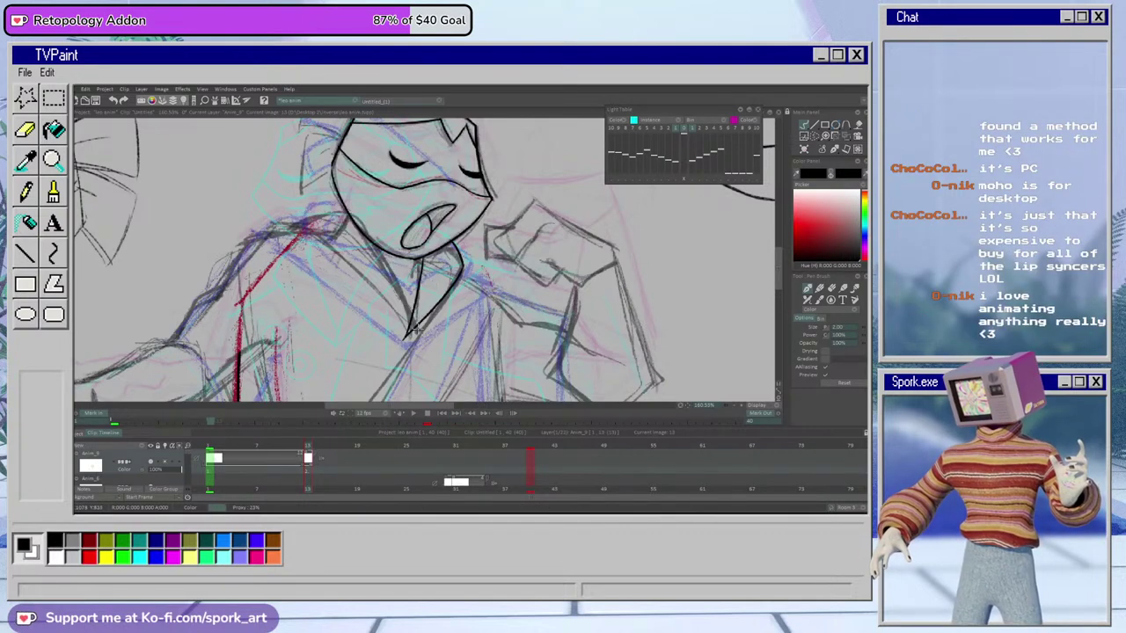
# Redraw both edges of the narrow collar shape beneath the chin so they meet in one point, and erase the overshoot
pyautogui.press('e')
pyautogui.moveTo(408, 332); pyautogui.dragTo(422, 266)
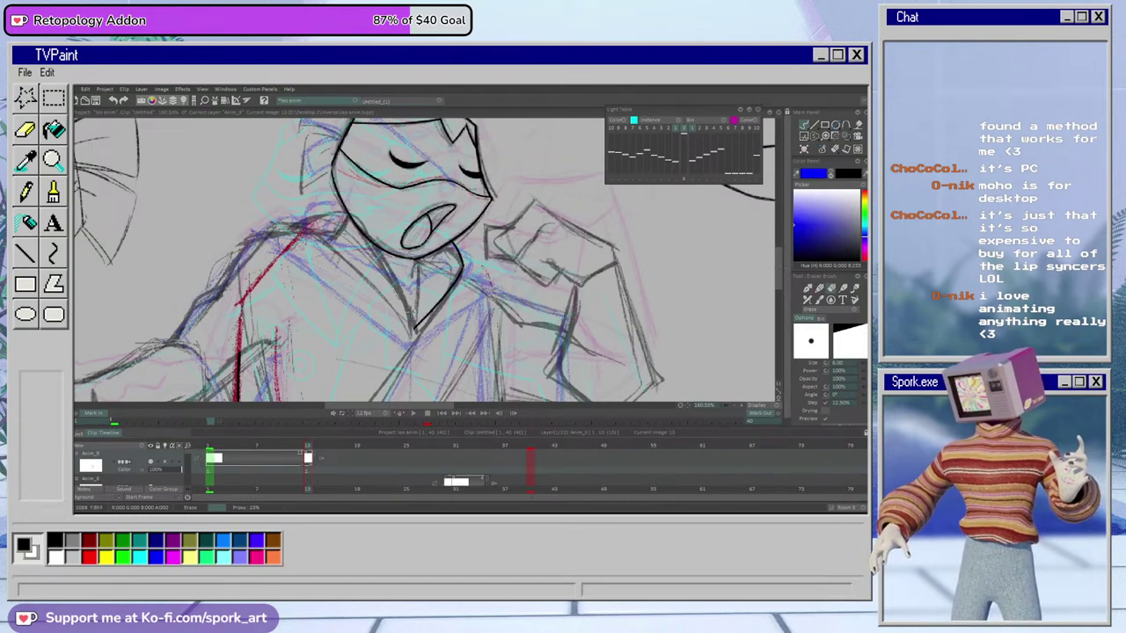
pyautogui.moveTo(413, 325)
pyautogui.mouseDown()
pyautogui.moveTo(456, 277)
pyautogui.moveTo(413, 336)
pyautogui.mouseUp()
pyautogui.press('b')
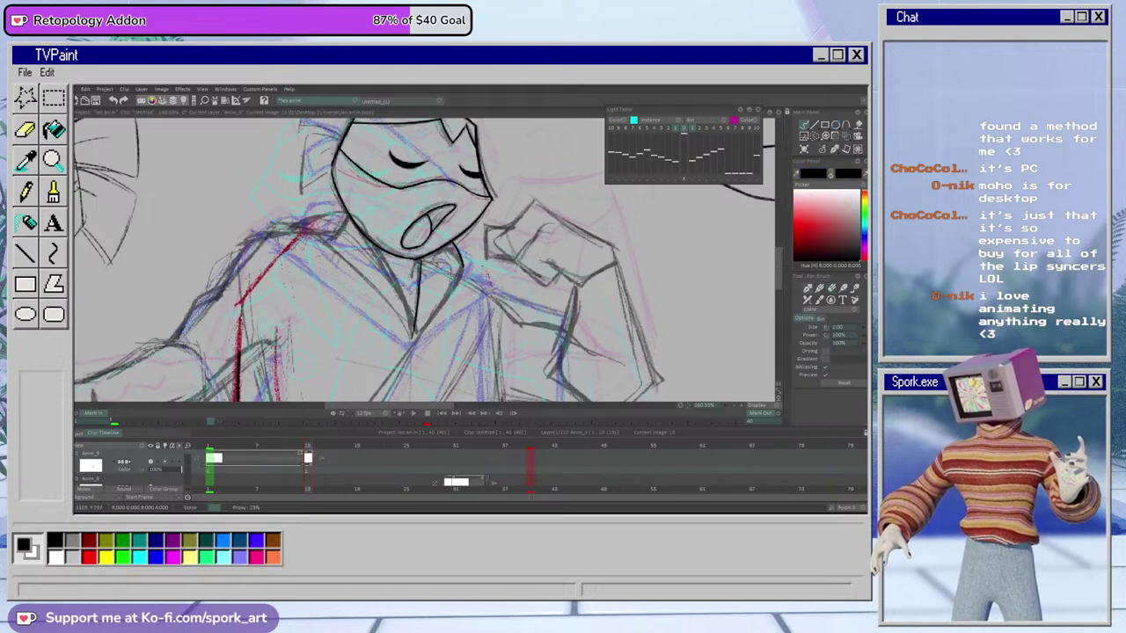
pyautogui.moveTo(470, 250); pyautogui.dragTo(359, 387)
pyautogui.press('e')
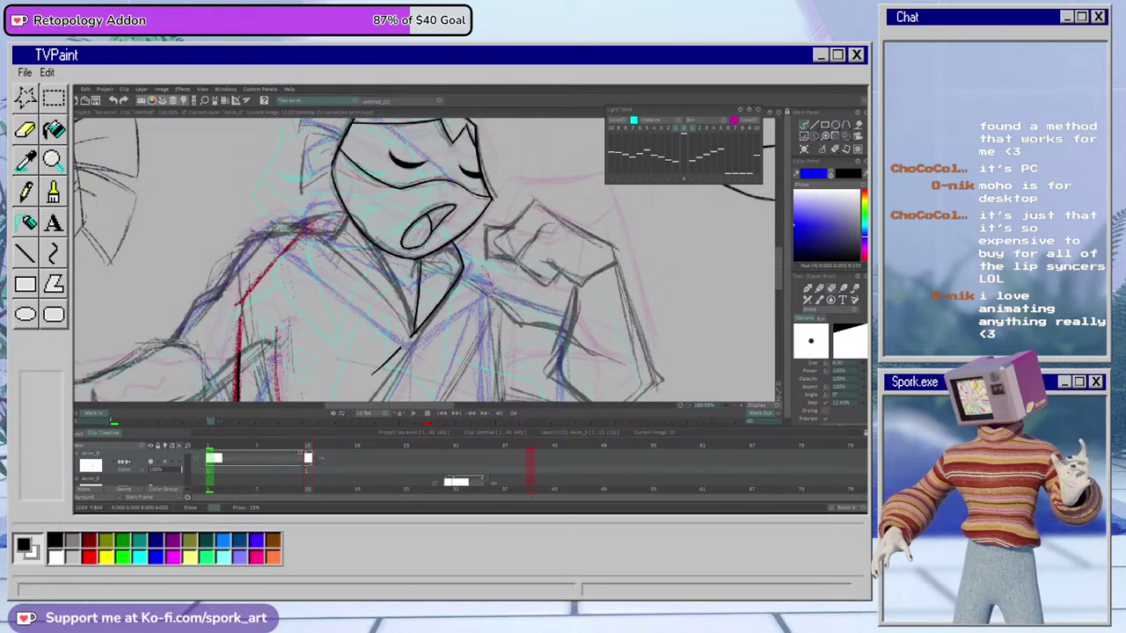
pyautogui.moveTo(400, 351); pyautogui.dragTo(361, 388)
pyautogui.press('b')
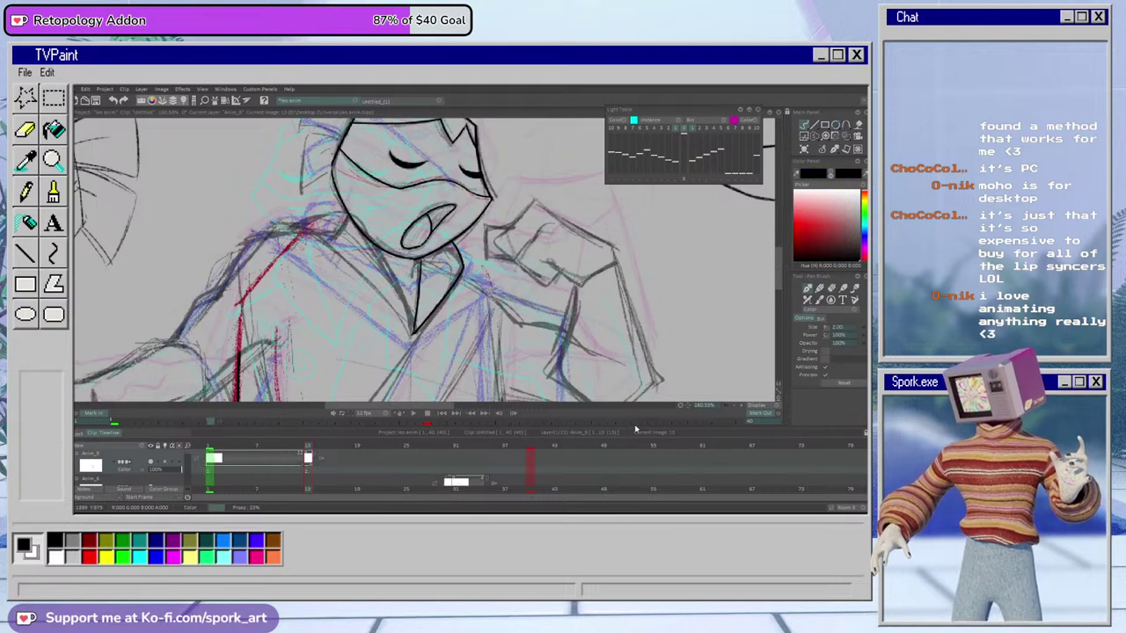
# Ink the left collar flap from the top of the shoulder to the collar point and erase the stroke's excess below it
pyautogui.moveTo(413, 321); pyautogui.dragTo(294, 212)
pyautogui.hotkey('ctrl', 'z')
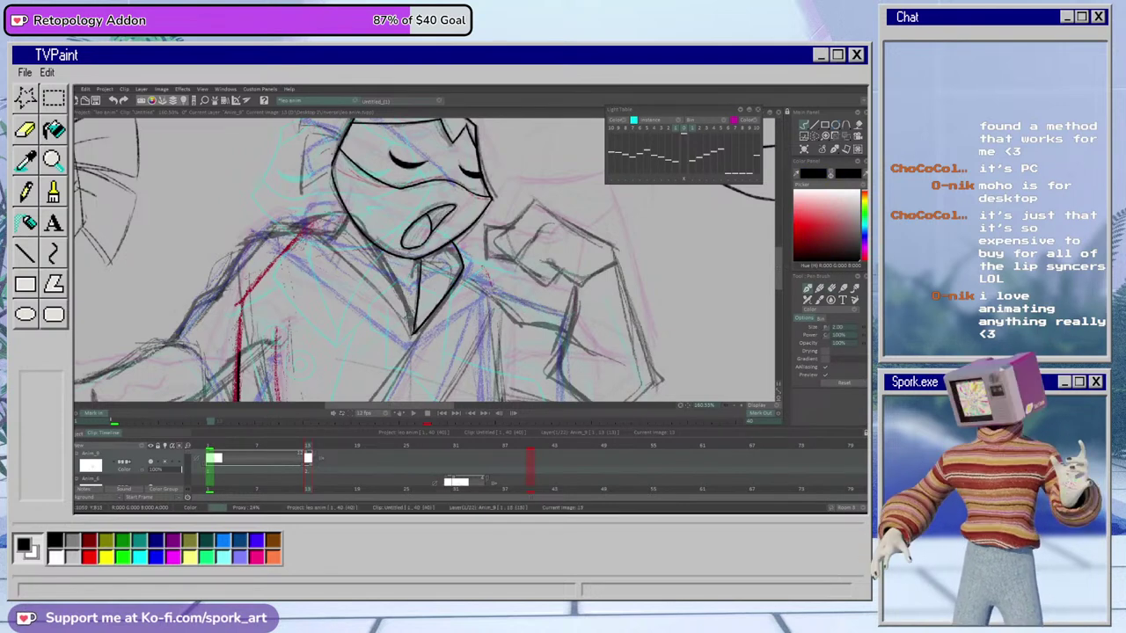
pyautogui.moveTo(413, 328)
pyautogui.mouseDown()
pyautogui.moveTo(405, 293)
pyautogui.moveTo(295, 221)
pyautogui.moveTo(418, 368)
pyautogui.mouseUp()
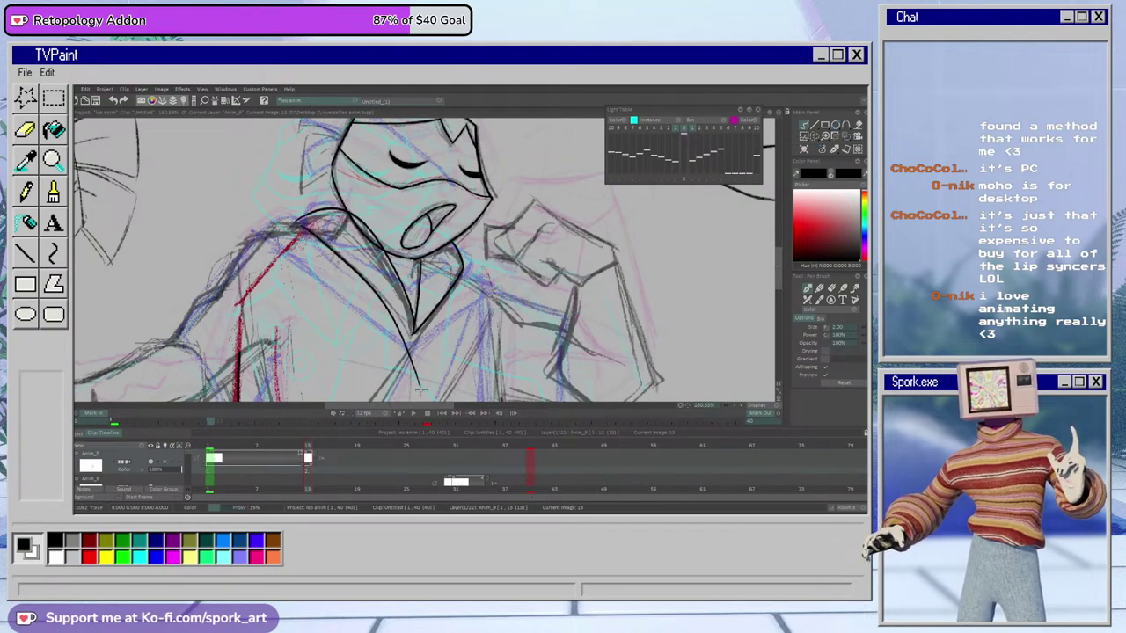
pyautogui.hotkey('ctrl', 'z')
pyautogui.moveTo(303, 222); pyautogui.dragTo(436, 386)
pyautogui.hotkey('ctrl', 'z')
pyautogui.moveTo(303, 223); pyautogui.dragTo(436, 368)
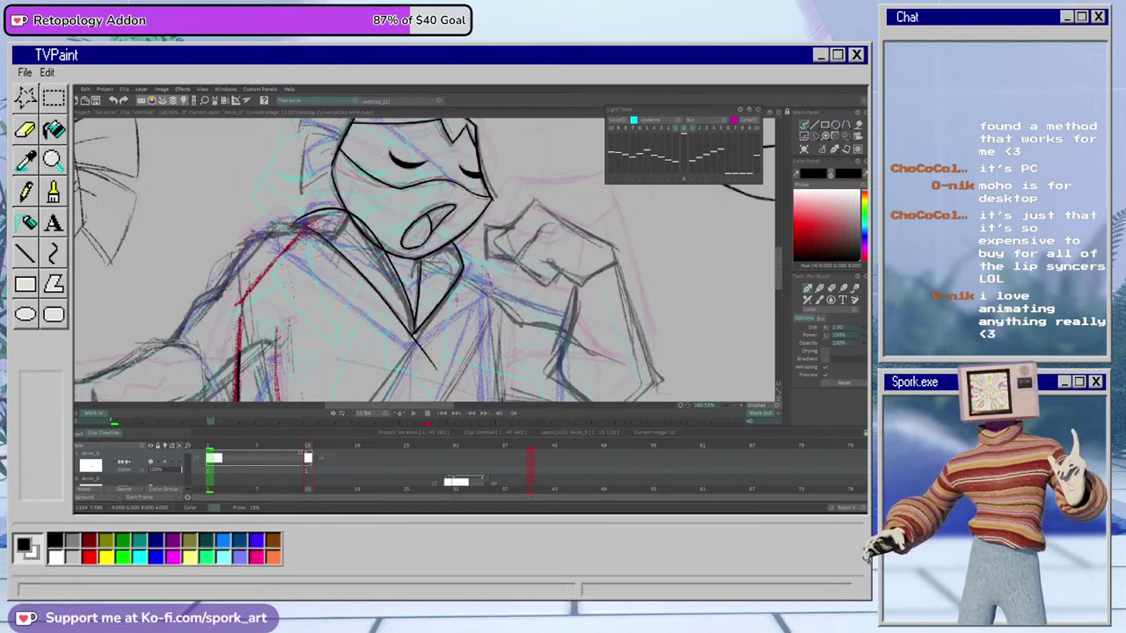
pyautogui.press('e')
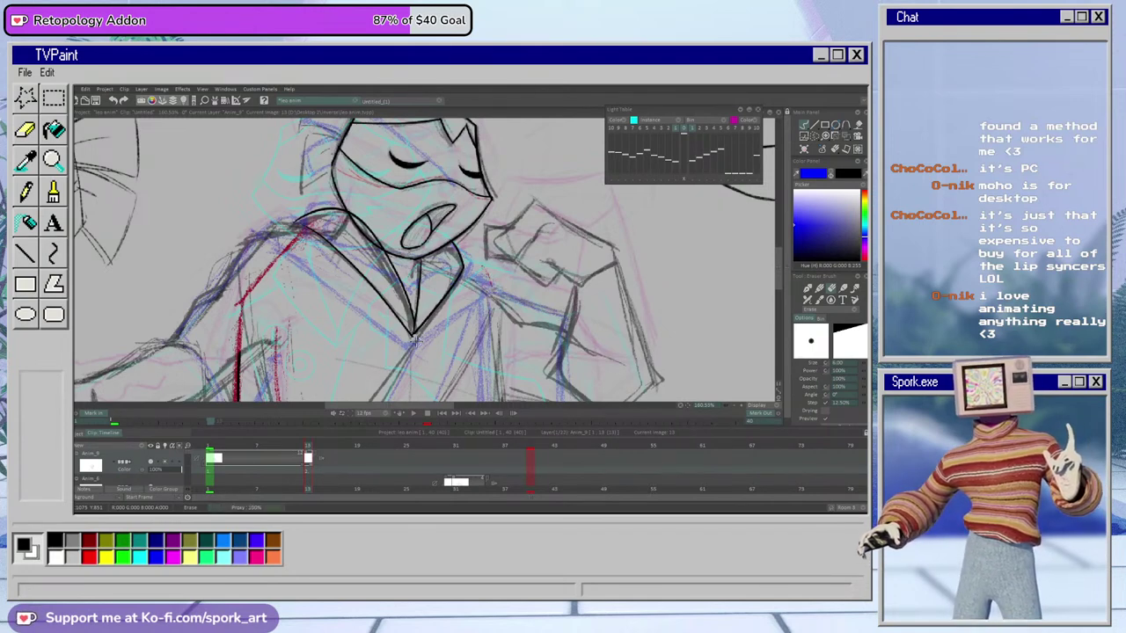
pyautogui.press('b')
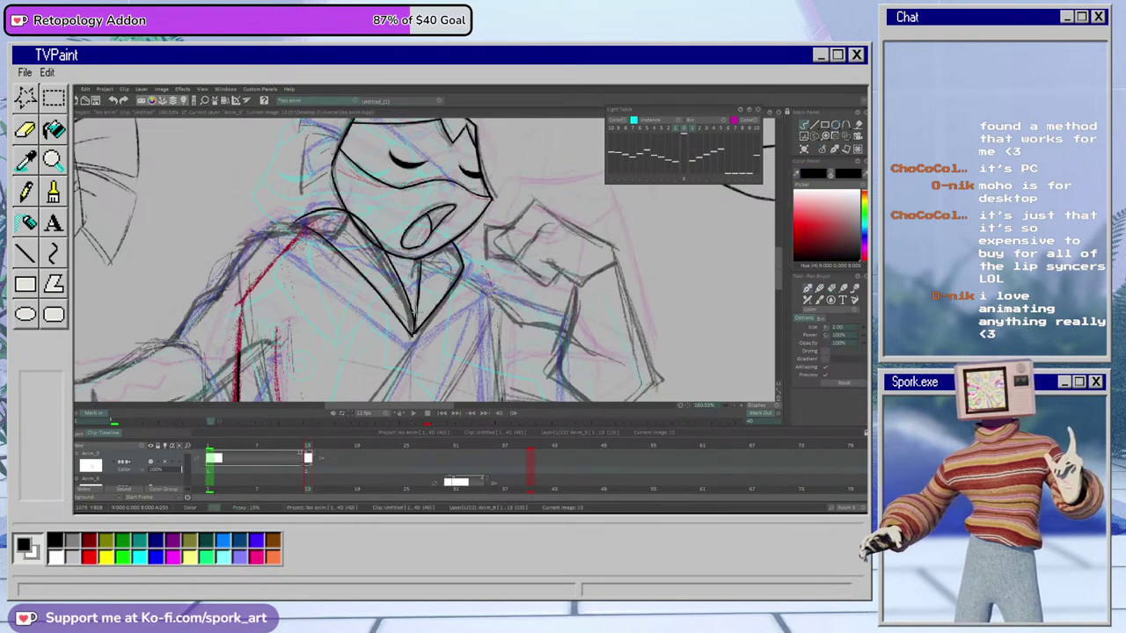
# Clean up the collar's lower tip with short ink strokes and erasing where the two flaps meet
pyautogui.press('e')
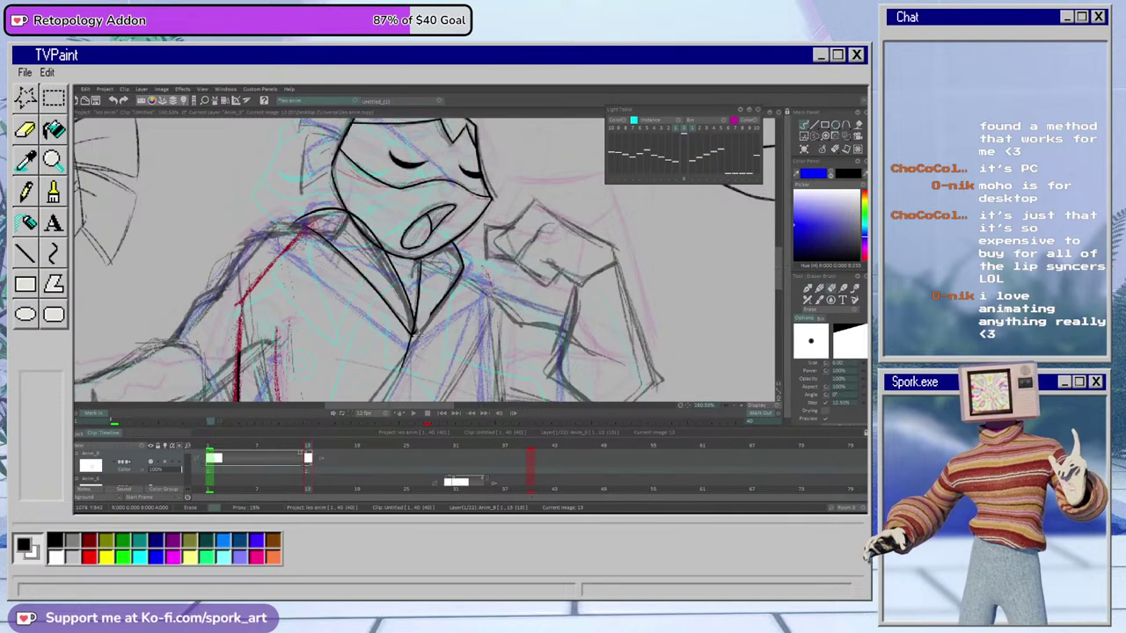
pyautogui.press('e')
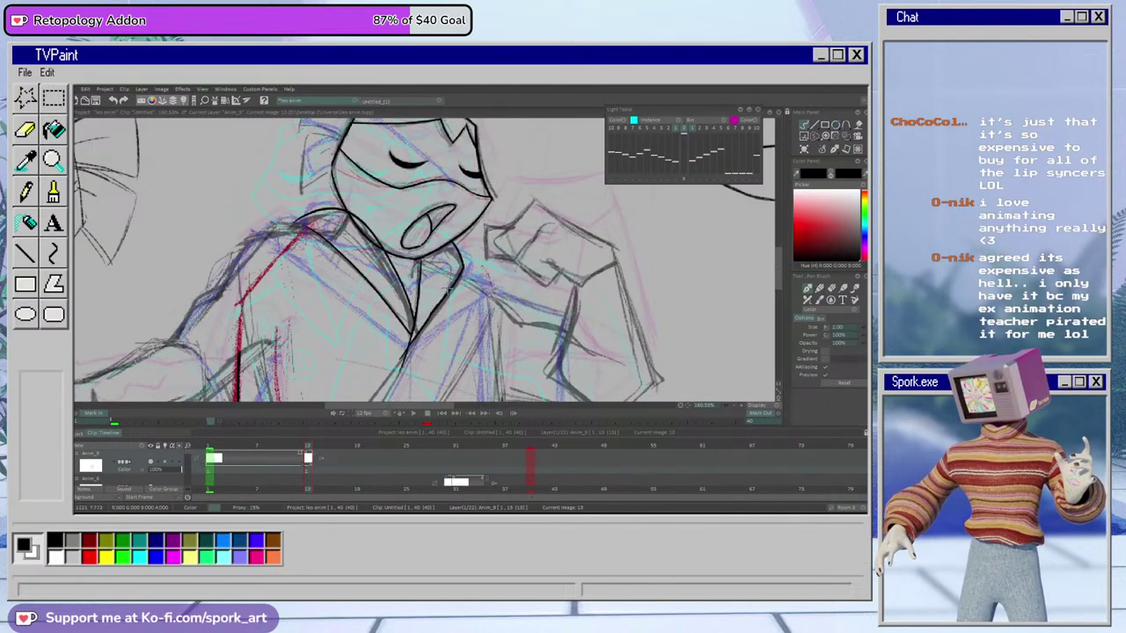
pyautogui.press('e')
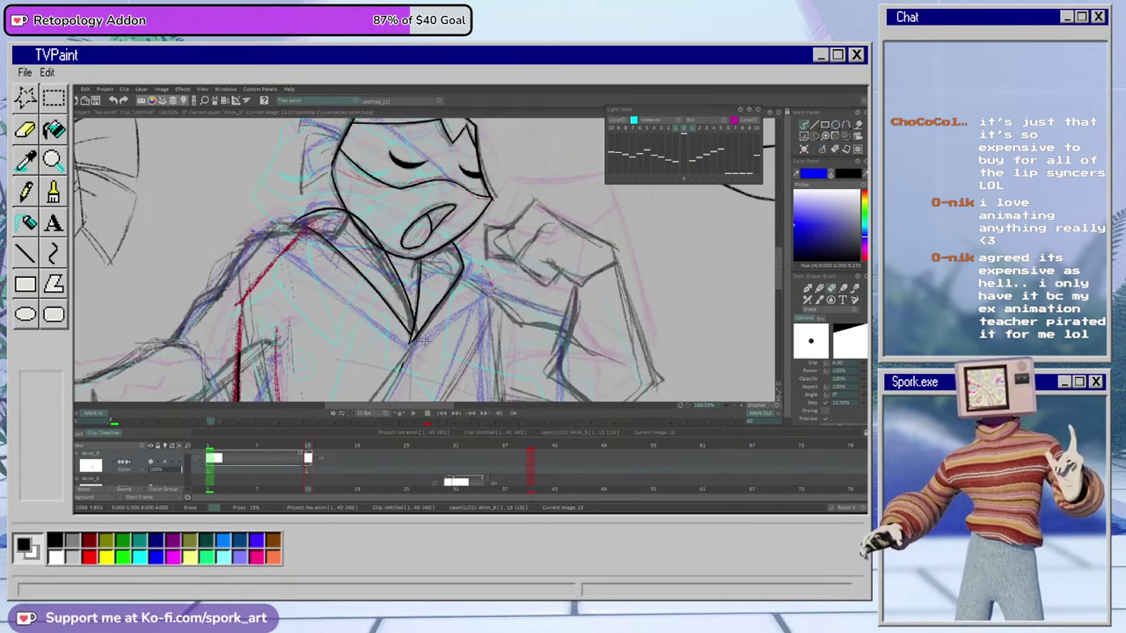
pyautogui.press('e')
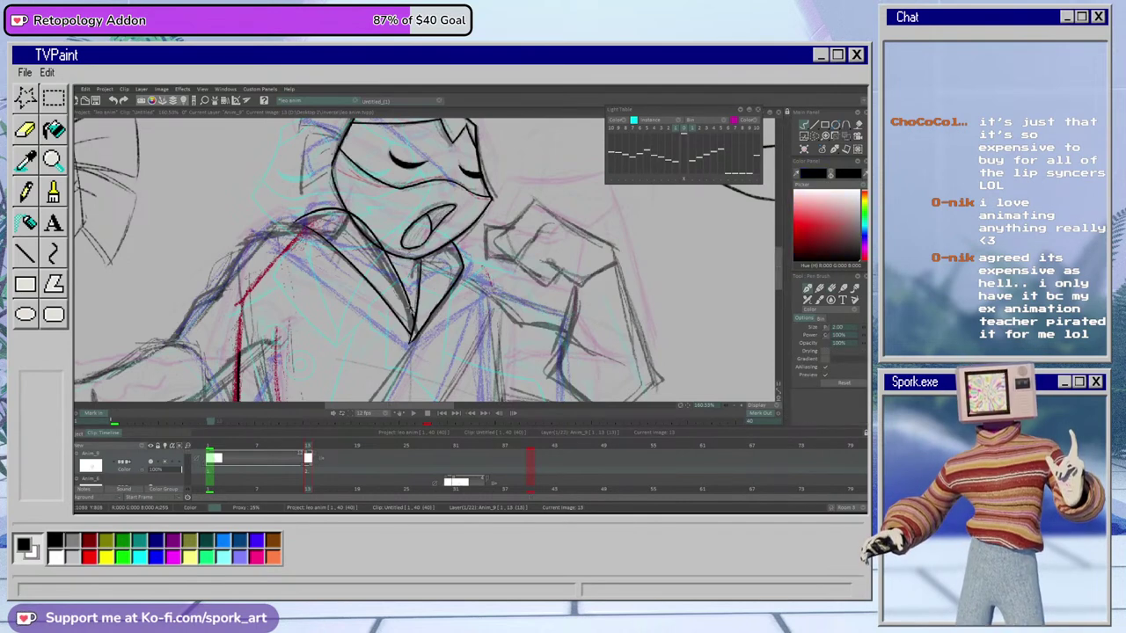
pyautogui.press('e')
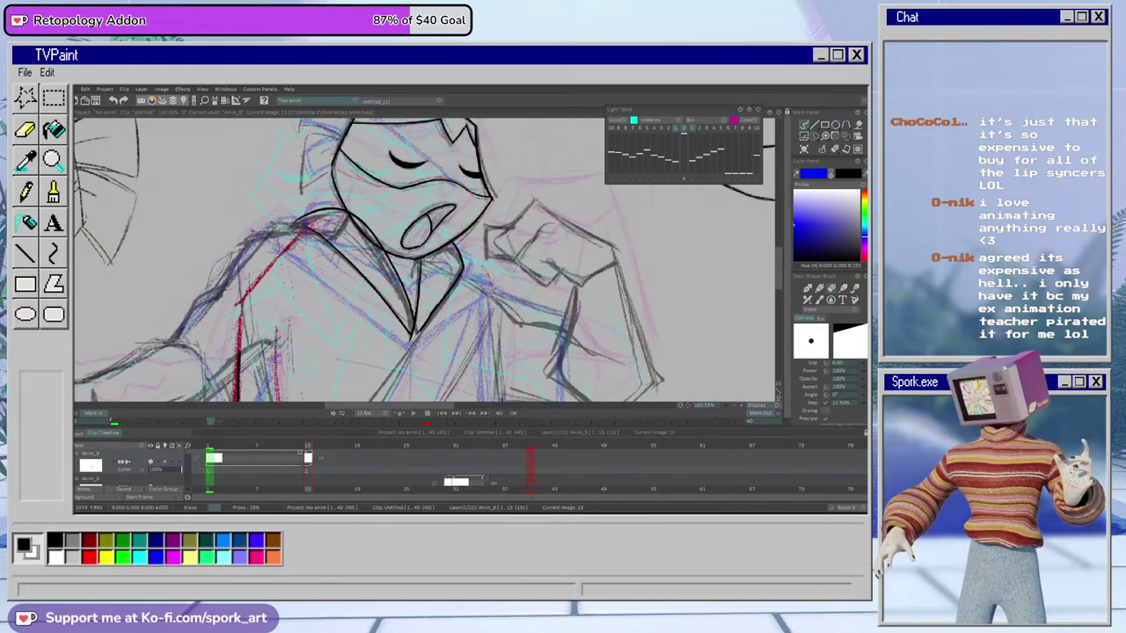
pyautogui.press('e')
pyautogui.press('e')
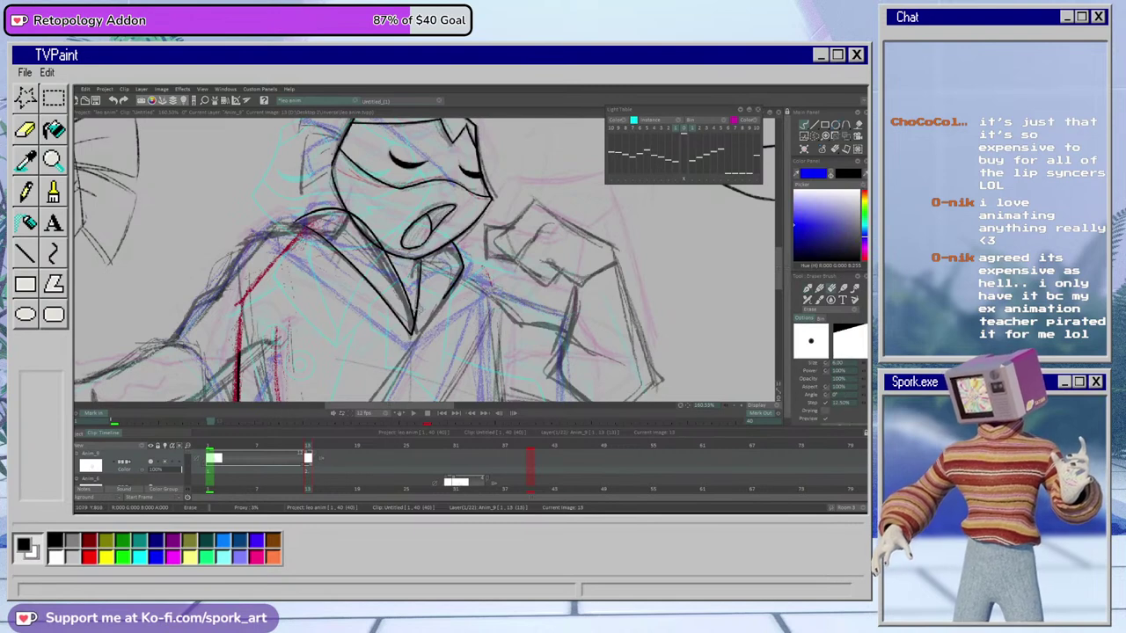
pyautogui.press('e')
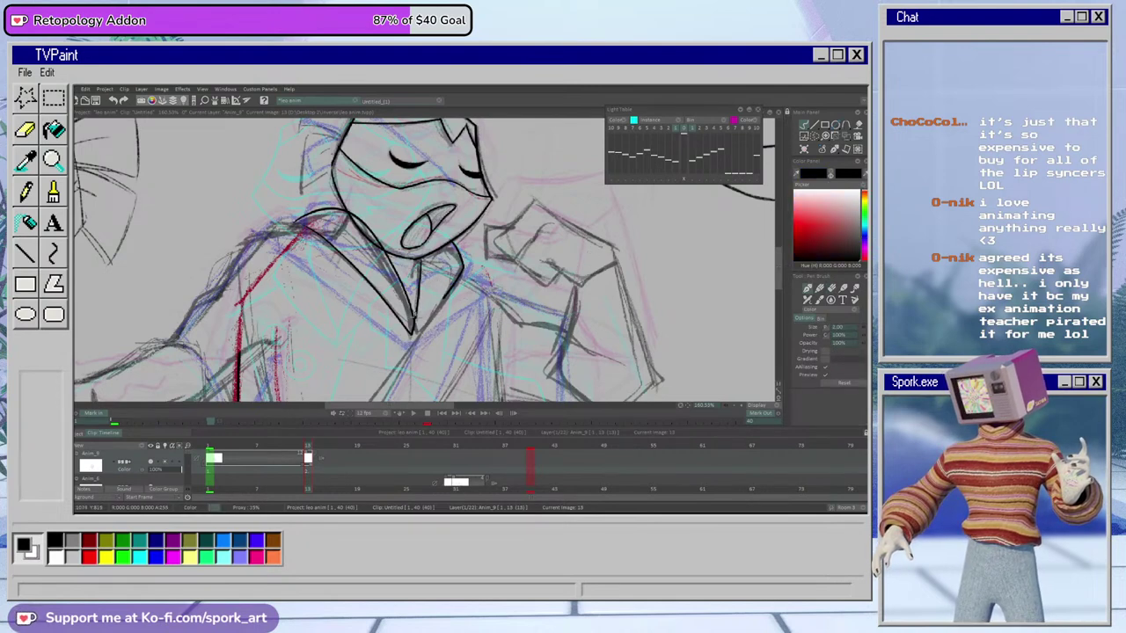
# Re-ink the outer edge of the right collar flap from the collar point up toward the neck
pyautogui.moveTo(414, 336); pyautogui.dragTo(449, 292)
pyautogui.hotkey('ctrl', 'z')
pyautogui.moveTo(411, 338); pyautogui.dragTo(451, 286)
pyautogui.press('e')
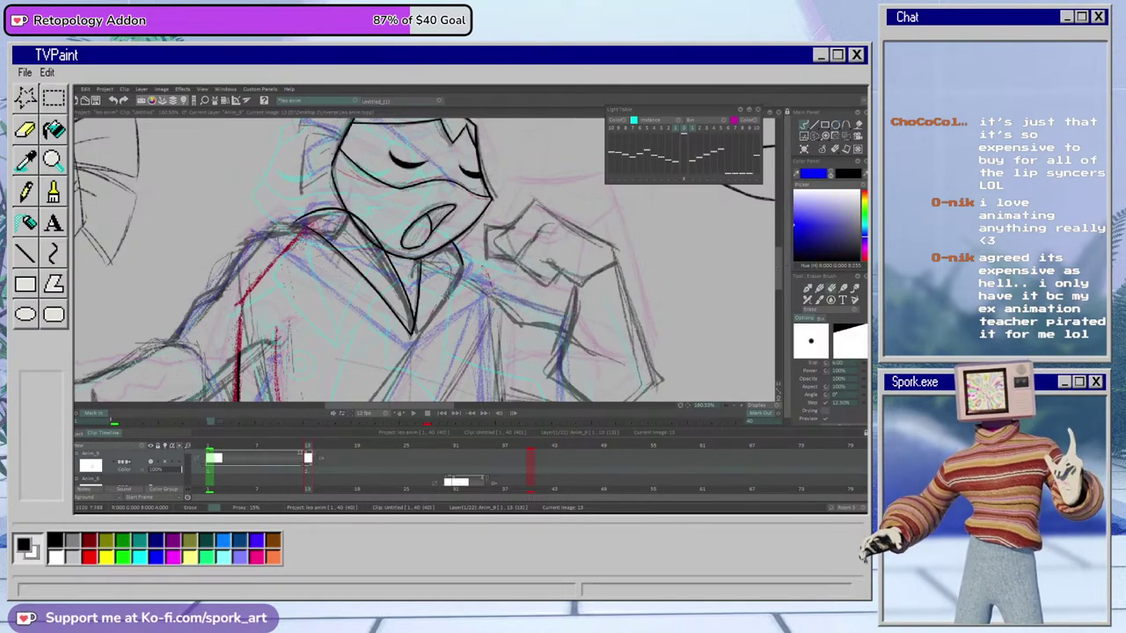
pyautogui.press('e')
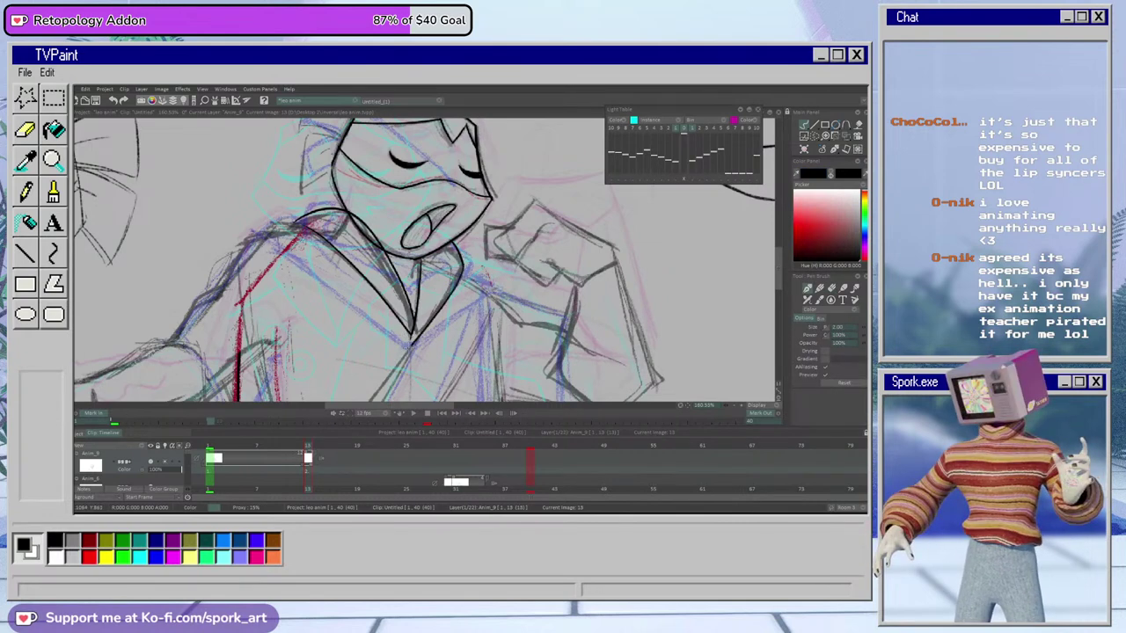
pyautogui.press('e')
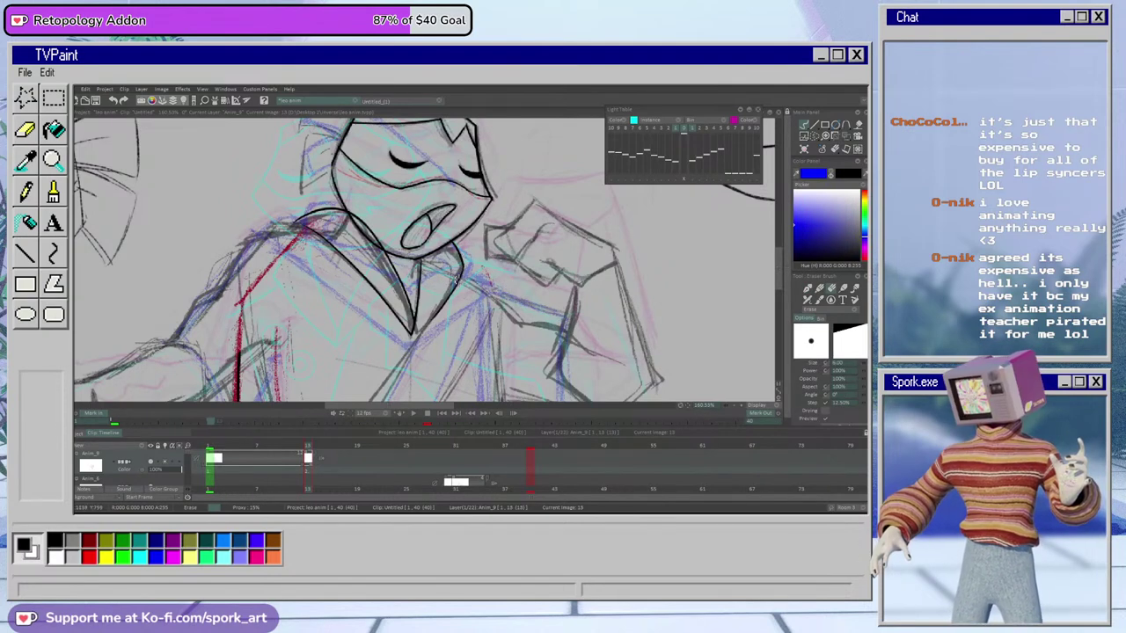
pyautogui.press('b')
pyautogui.moveTo(413, 335); pyautogui.dragTo(448, 305)
pyautogui.hotkey('ctrl', 'z')
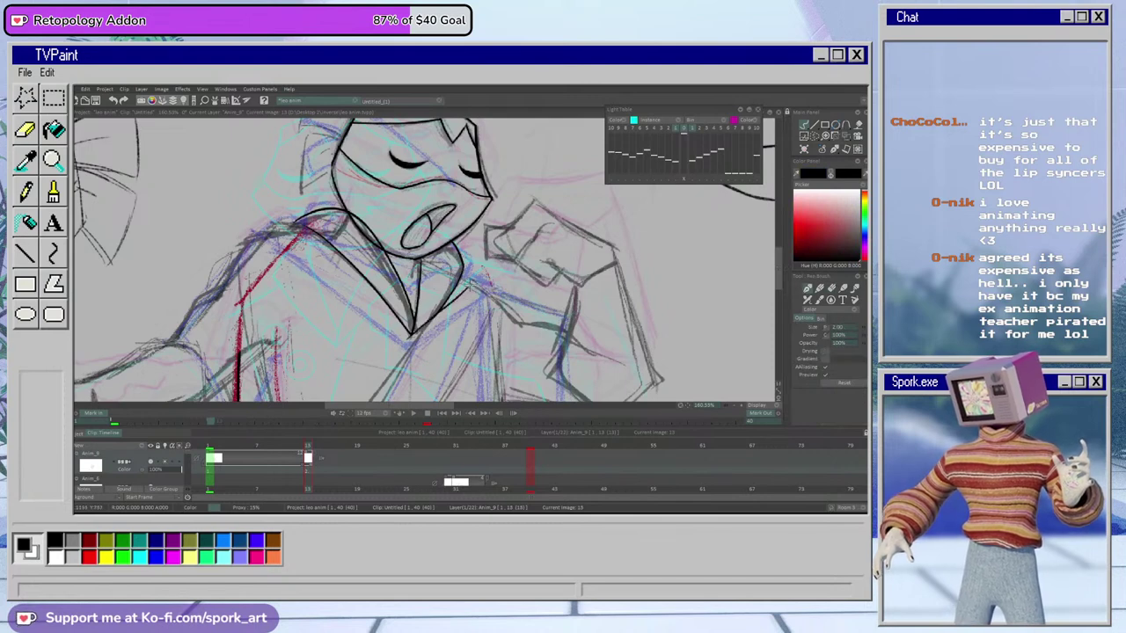
pyautogui.press('e')
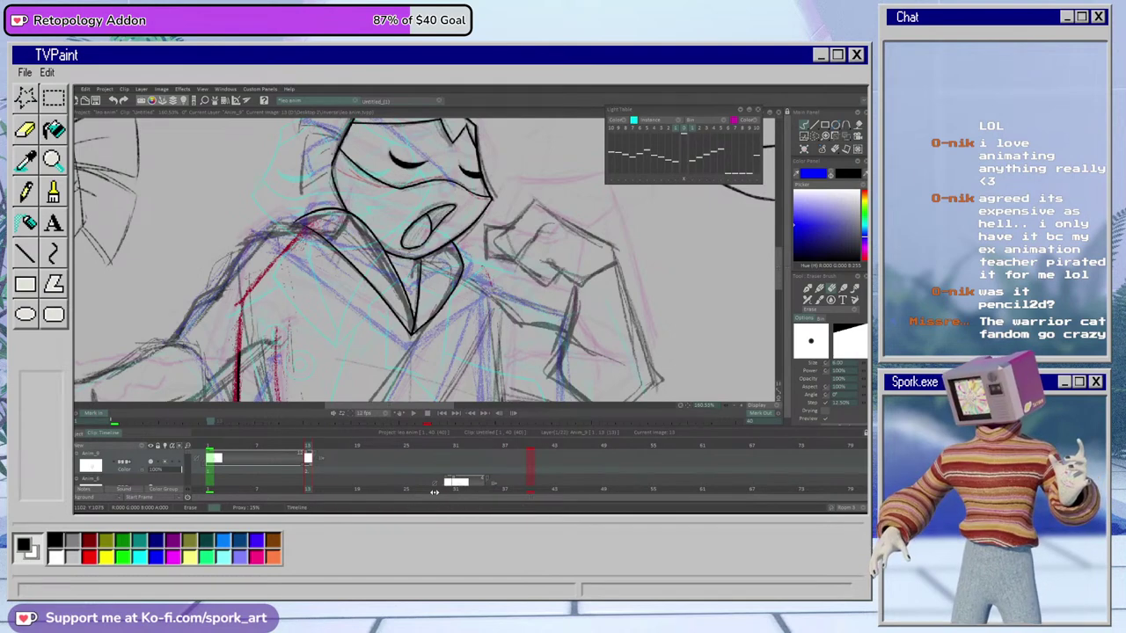
# Ink the left shoulder line from the collar out to the start of the upper arm and erase the stroke's excess beyond the sketch
pyautogui.press('n')
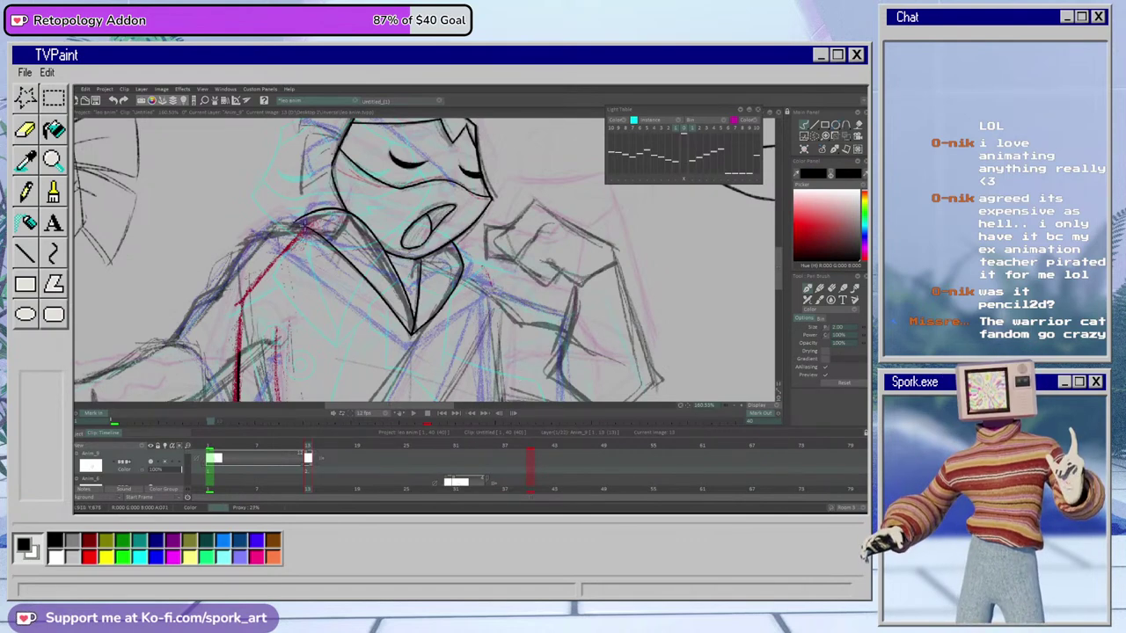
pyautogui.moveTo(302, 224); pyautogui.dragTo(170, 260)
pyautogui.hotkey('ctrl', 'z')
pyautogui.moveTo(262, 229); pyautogui.dragTo(173, 333)
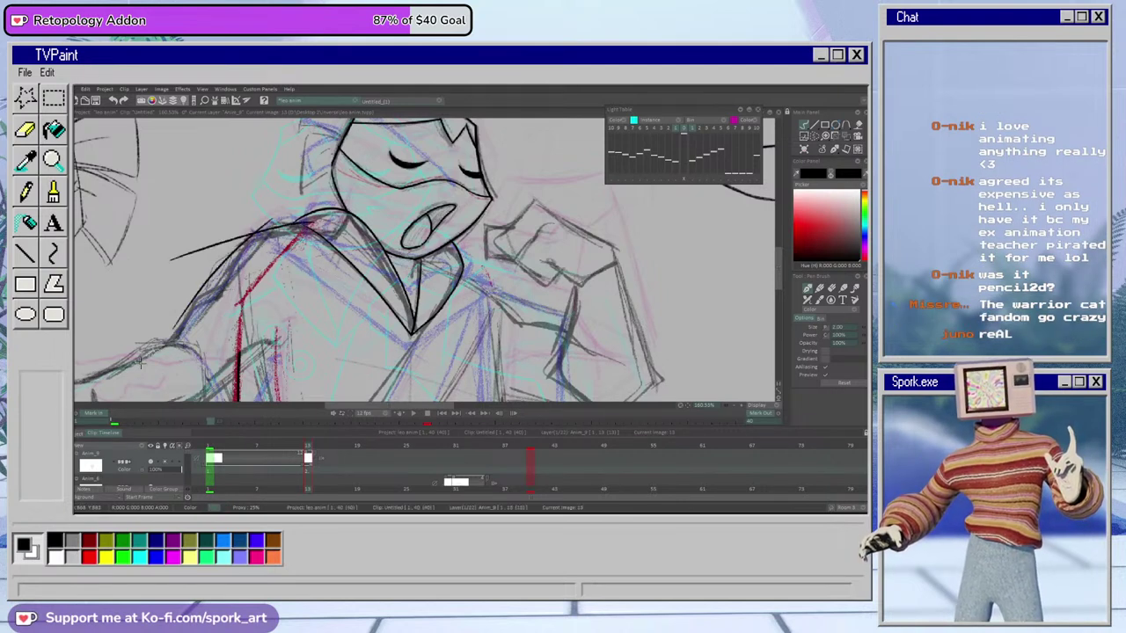
pyautogui.press('e')
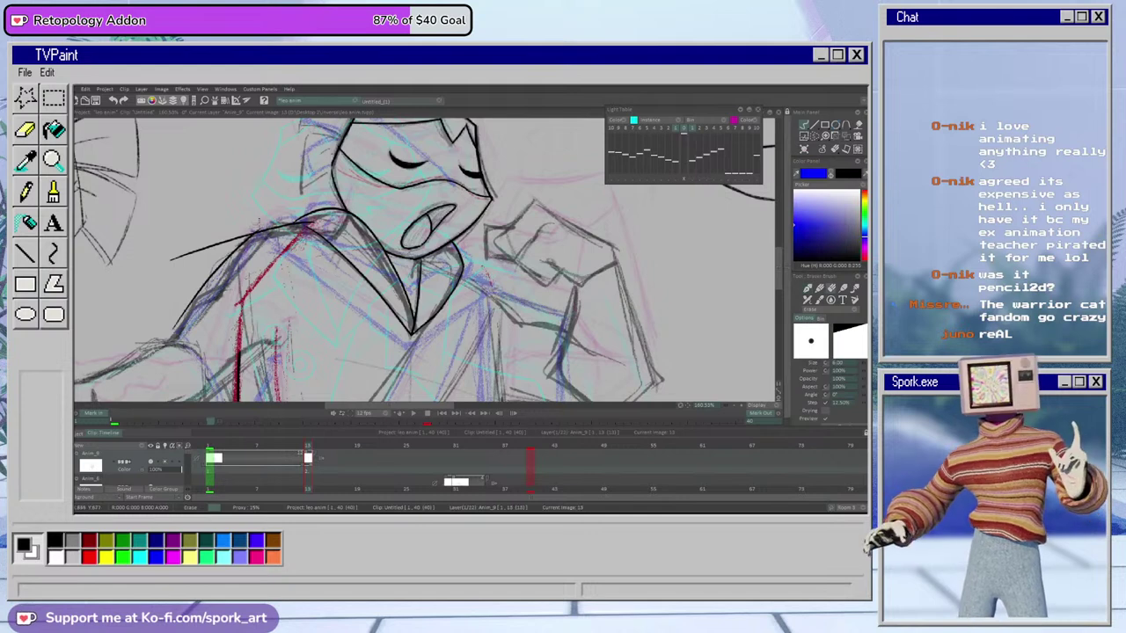
pyautogui.moveTo(248, 231); pyautogui.dragTo(175, 260)
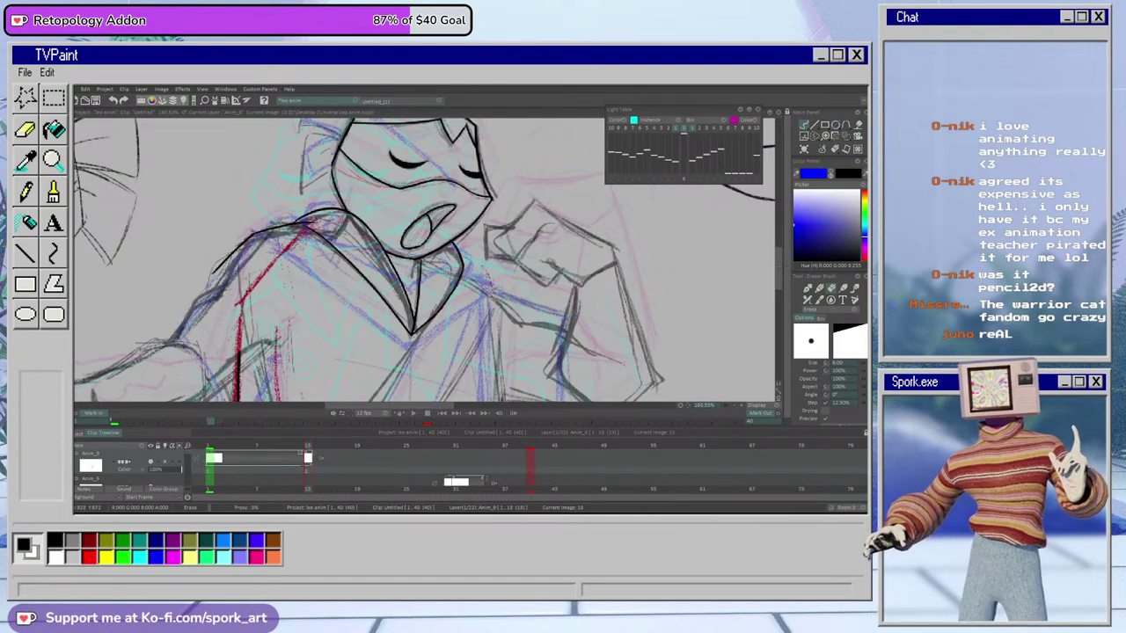
pyautogui.press('b')
pyautogui.moveTo(297, 225); pyautogui.dragTo(321, 238)
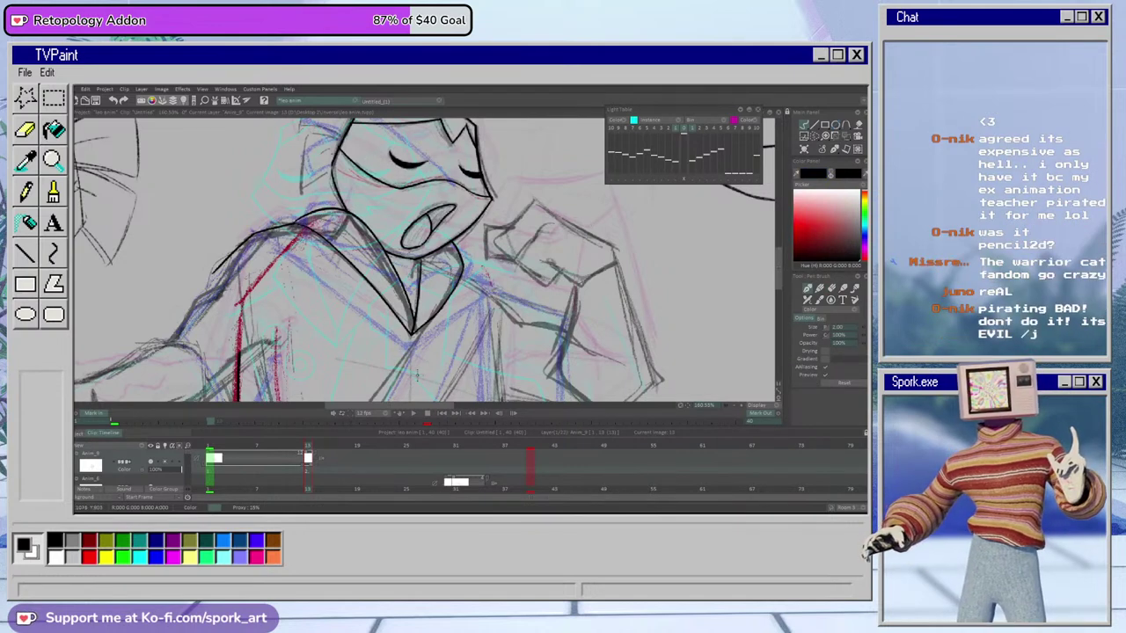
# Ink a short right shoulder line from the collar toward the raised arm and erase the stray vertical stroke below it
pyautogui.moveTo(418, 406); pyautogui.dragTo(437, 402)
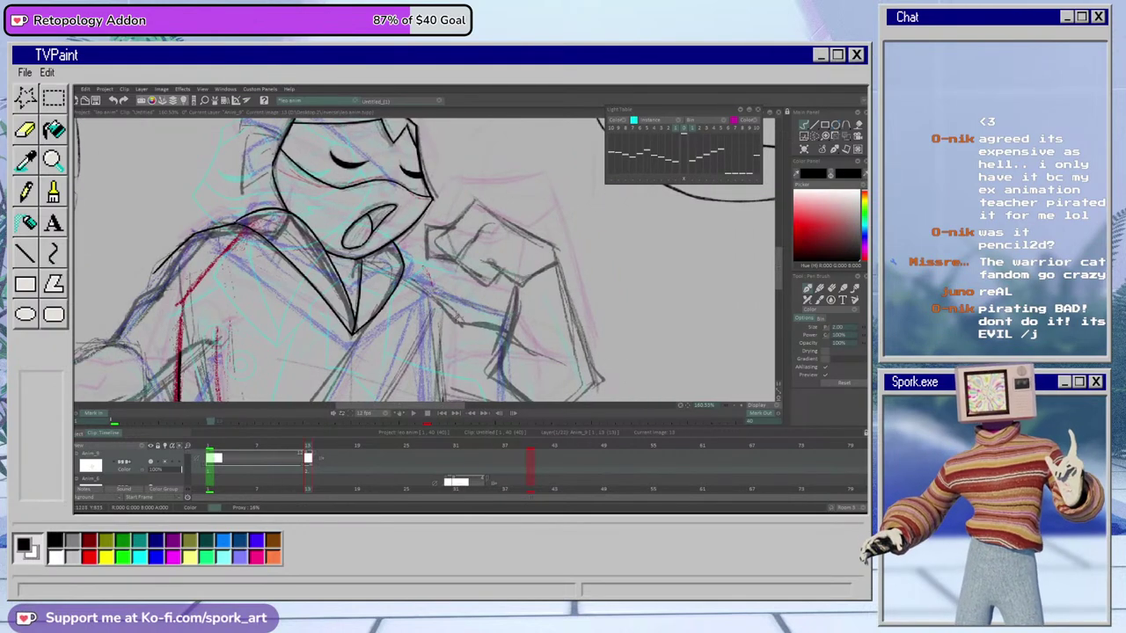
pyautogui.moveTo(403, 268); pyautogui.dragTo(462, 294)
pyautogui.hotkey('ctrl', 'z')
pyautogui.hotkey('ctrl', 'z')
pyautogui.moveTo(403, 270)
pyautogui.mouseDown()
pyautogui.moveTo(459, 301)
pyautogui.moveTo(441, 323)
pyautogui.moveTo(440, 357)
pyautogui.mouseUp()
pyautogui.press('e')
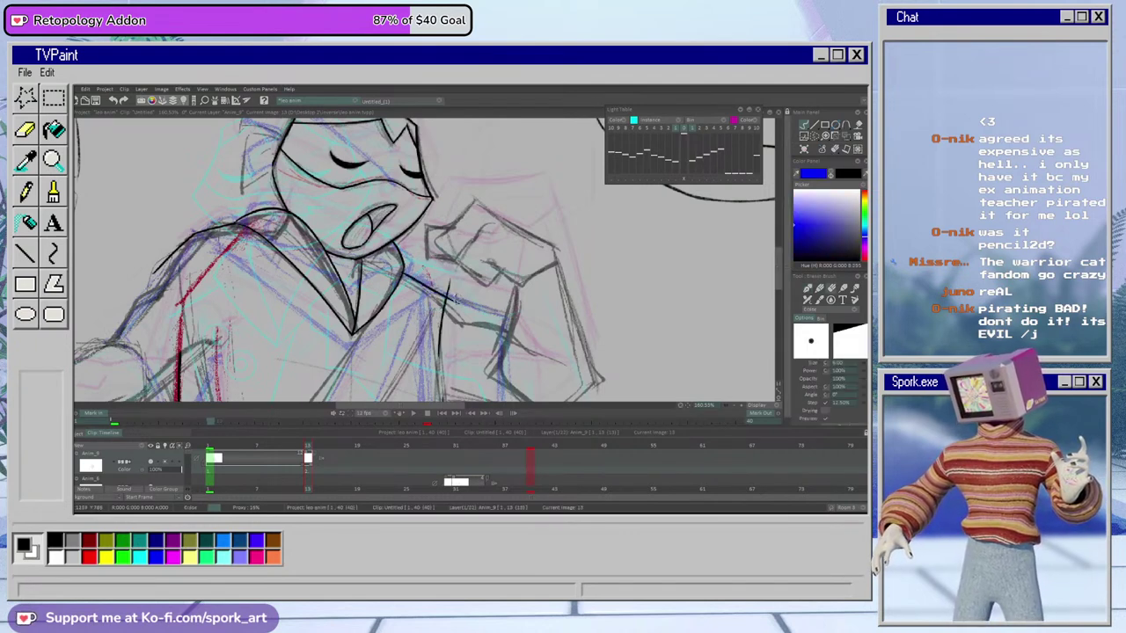
pyautogui.moveTo(450, 285); pyautogui.dragTo(441, 352)
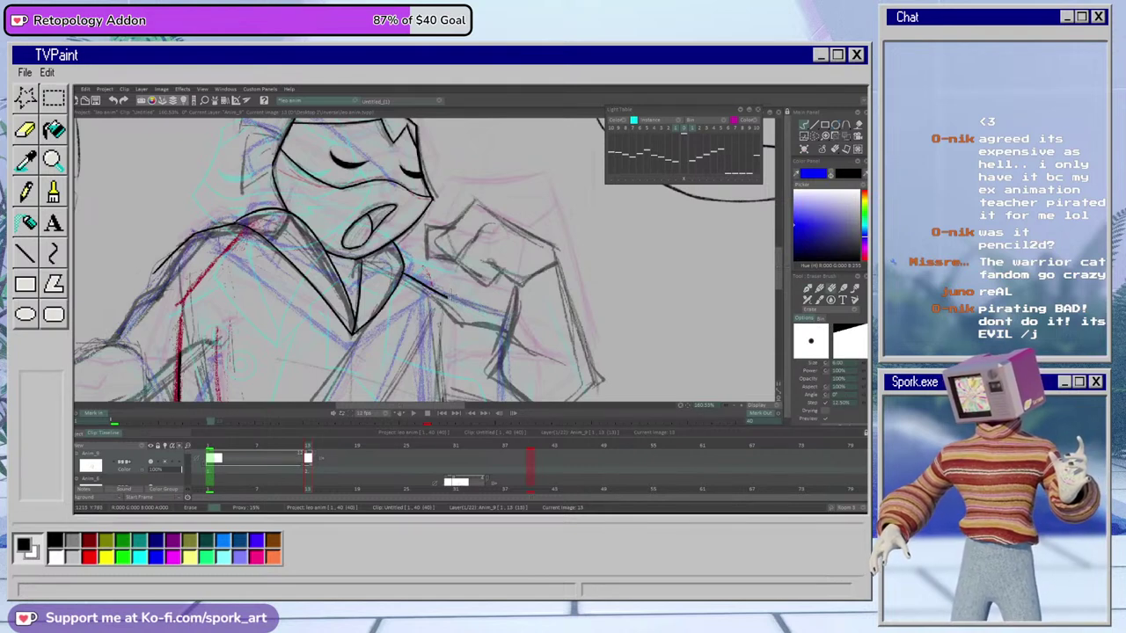
pyautogui.press('e')
pyautogui.moveTo(778, 283)
pyautogui.mouseDown()
pyautogui.moveTo(778, 269)
pyautogui.moveTo(778, 327)
pyautogui.moveTo(781, 284)
pyautogui.mouseUp()
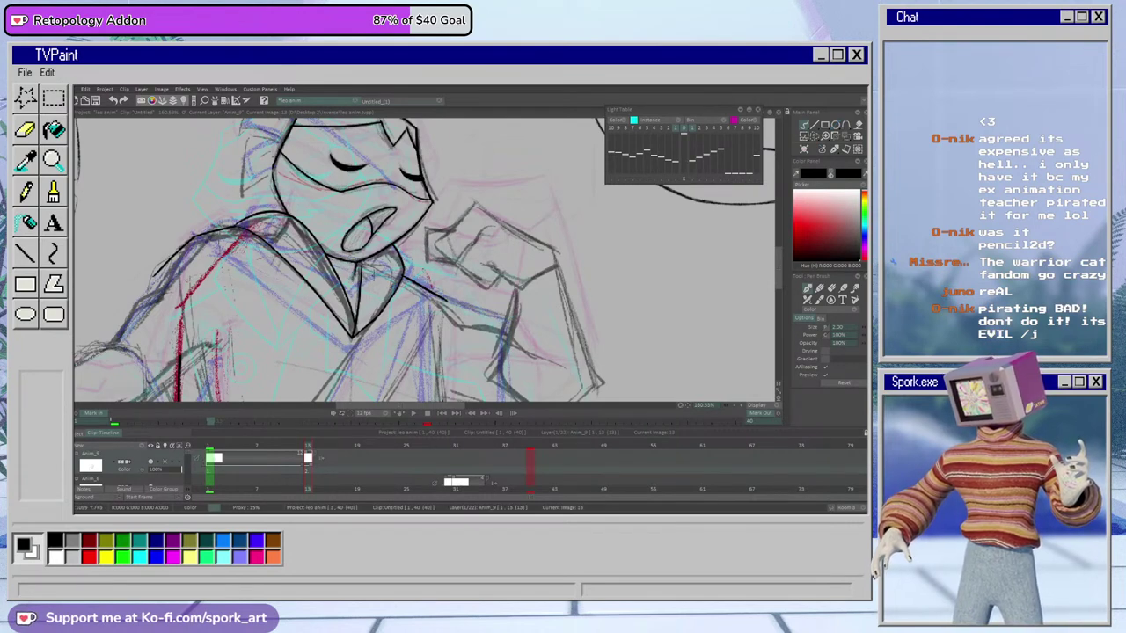
pyautogui.moveTo(779, 274); pyautogui.dragTo(780, 293)
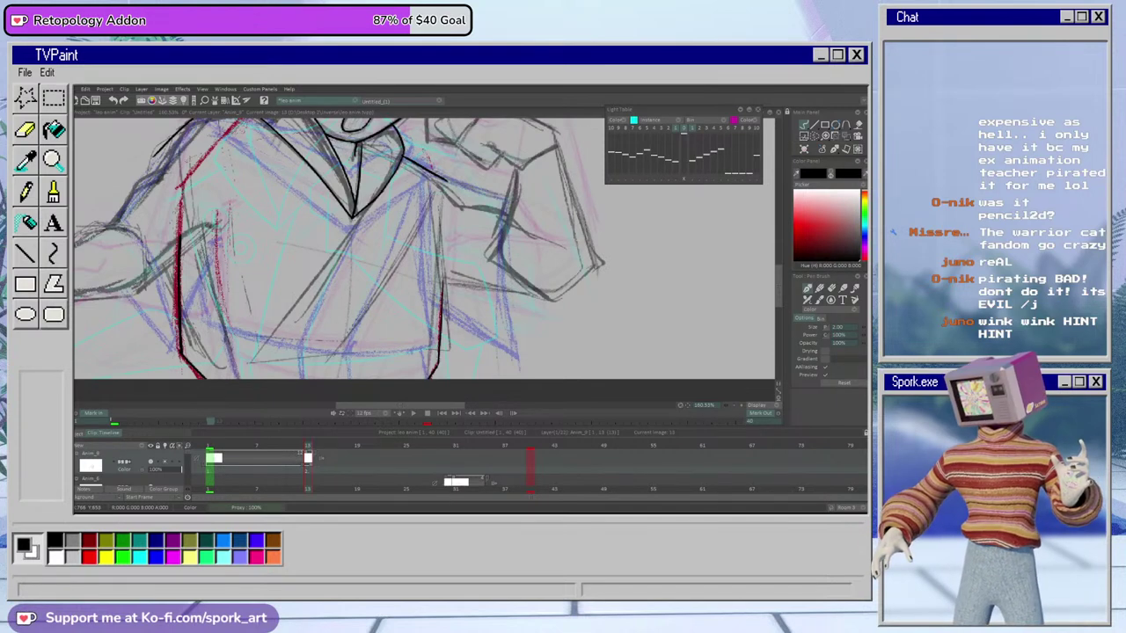
pyautogui.moveTo(778, 283); pyautogui.dragTo(778, 278)
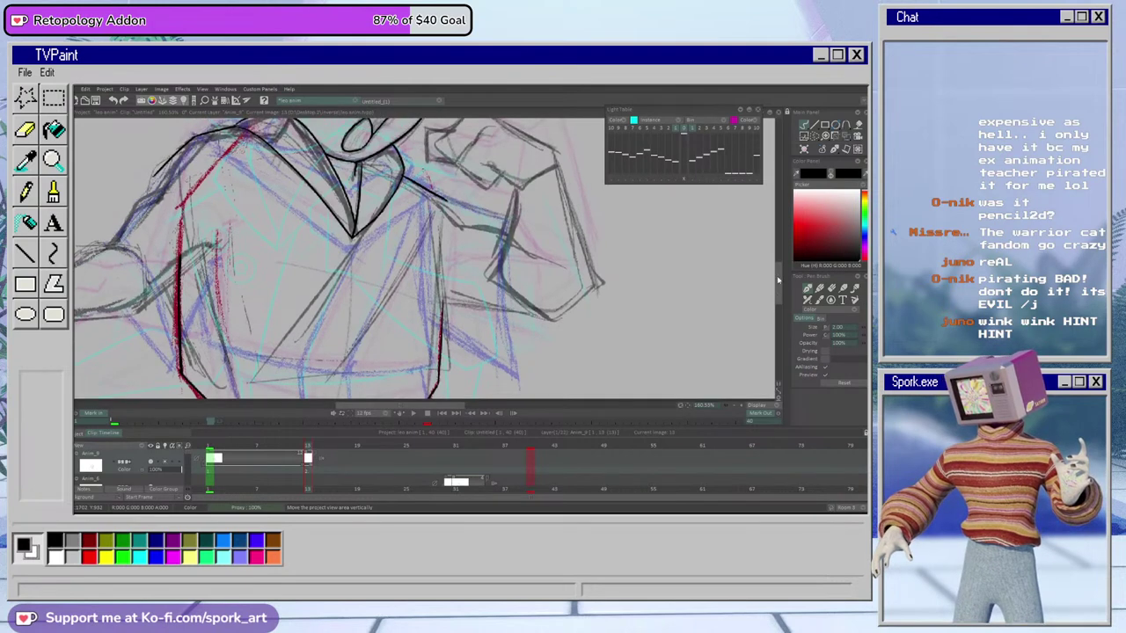
# Try a hem curve across the belly, and ink the shirt's right side line from the shoulder down past the hem
pyautogui.moveTo(236, 367); pyautogui.dragTo(399, 363)
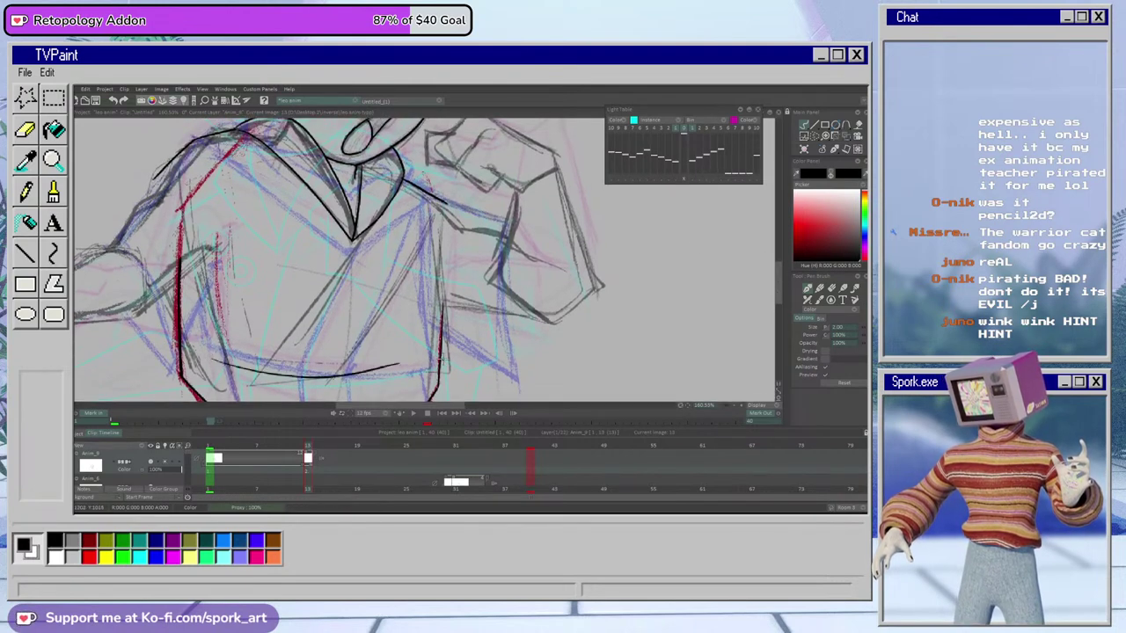
pyautogui.hotkey('ctrl', 'z')
pyautogui.moveTo(437, 214)
pyautogui.mouseDown()
pyautogui.moveTo(450, 385)
pyautogui.moveTo(452, 376)
pyautogui.mouseUp()
pyautogui.hotkey('ctrl', 'z')
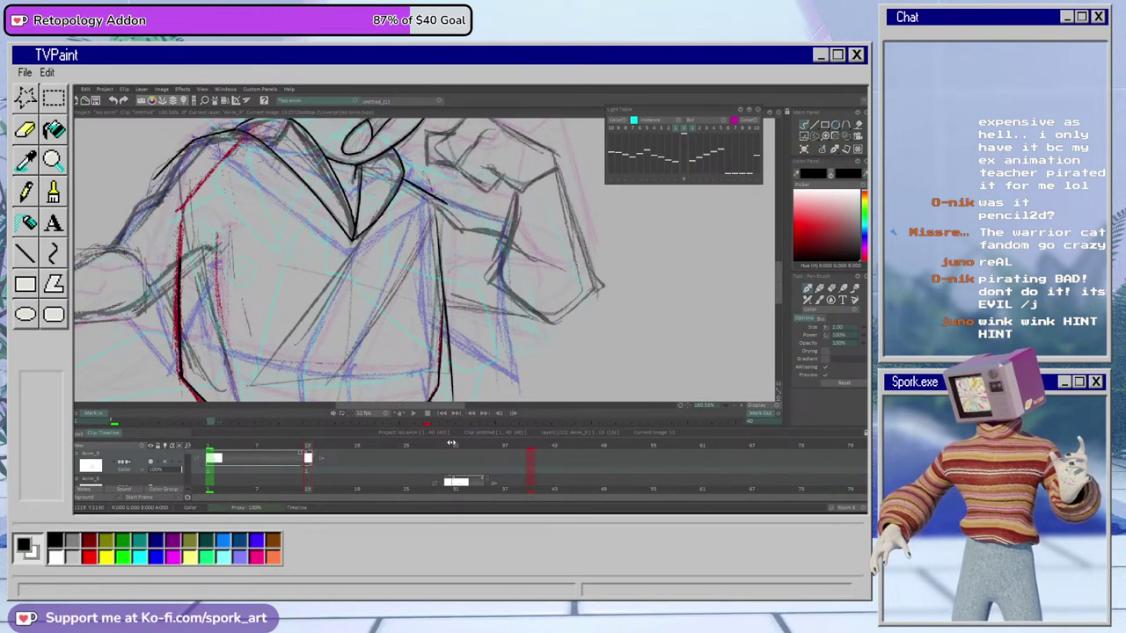
# Ink the shirt's curved hem across the belly between the two sides and erase the excess beyond the right side line
pyautogui.moveTo(483, 369)
pyautogui.mouseDown()
pyautogui.moveTo(409, 377)
pyautogui.moveTo(184, 372)
pyautogui.mouseUp()
pyautogui.hotkey('ctrl', 'z')
pyautogui.moveTo(482, 362)
pyautogui.mouseDown()
pyautogui.moveTo(309, 379)
pyautogui.moveTo(220, 371)
pyautogui.mouseUp()
pyautogui.hotkey('ctrl', 'z')
pyautogui.moveTo(488, 362)
pyautogui.mouseDown()
pyautogui.moveTo(368, 377)
pyautogui.moveTo(184, 344)
pyautogui.mouseUp()
pyautogui.hotkey('ctrl', 'z')
pyautogui.moveTo(479, 365); pyautogui.dragTo(180, 378)
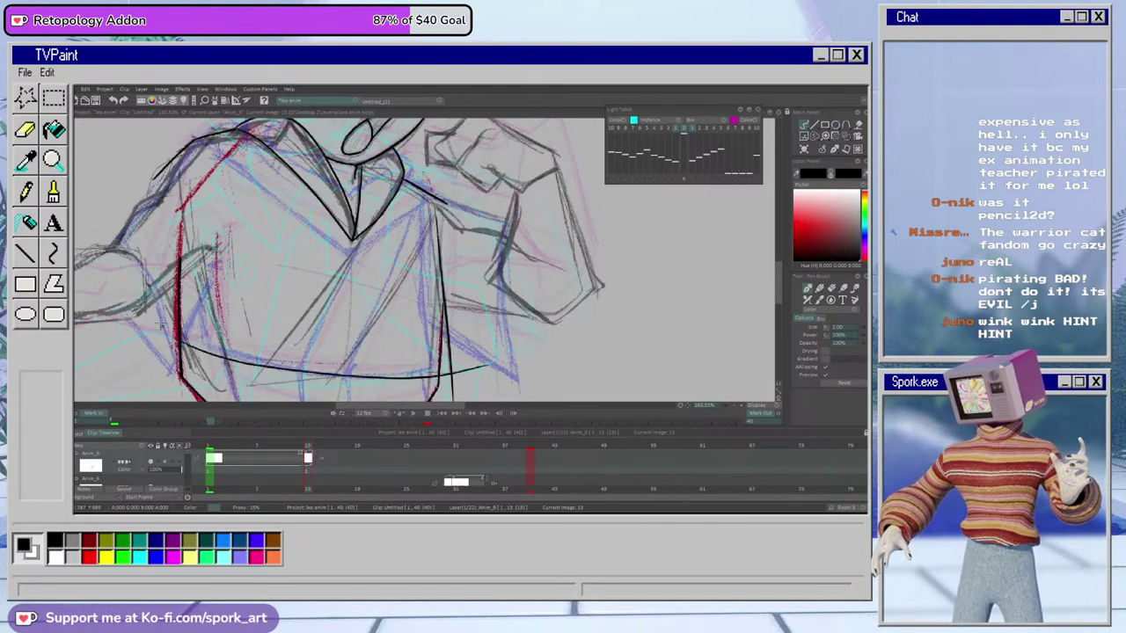
pyautogui.hotkey('ctrl', 'z')
pyautogui.moveTo(497, 367); pyautogui.dragTo(186, 341)
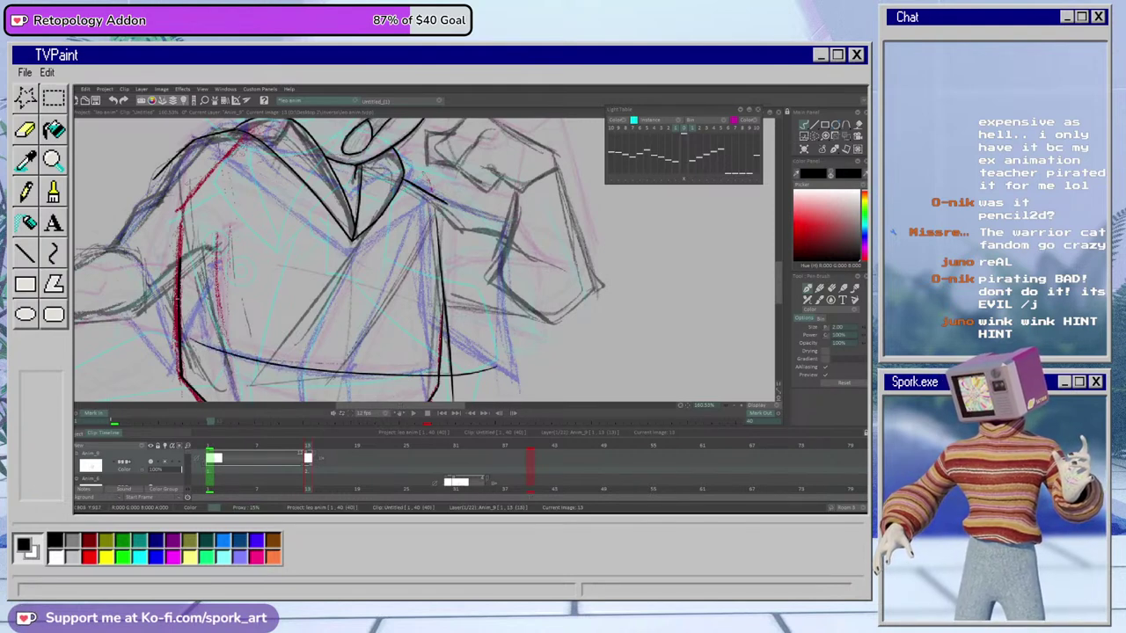
pyautogui.press('e')
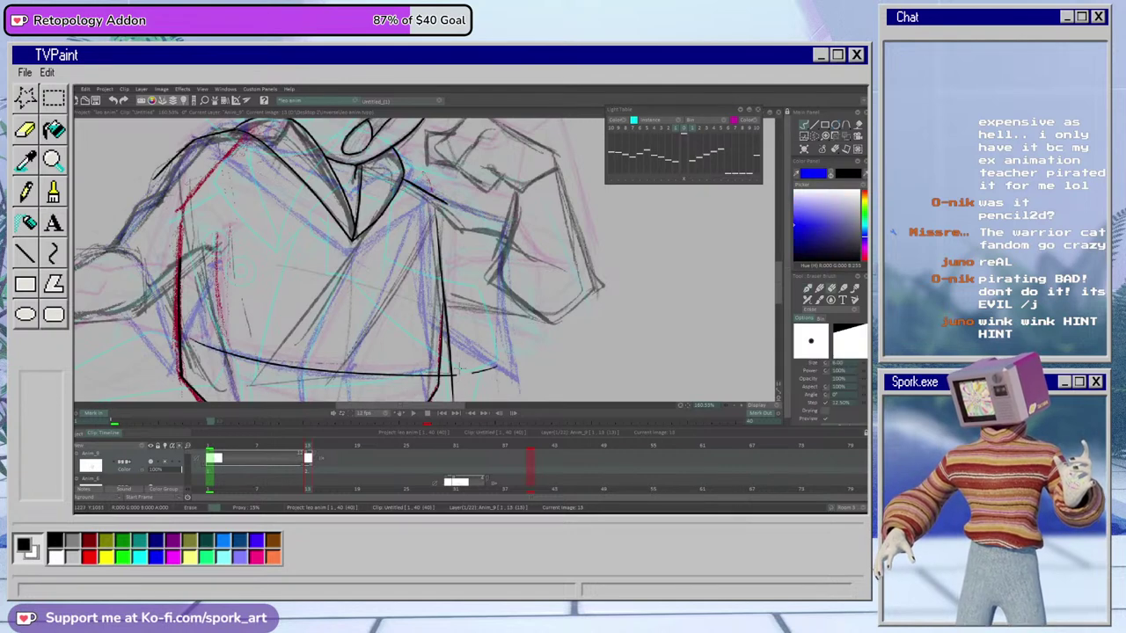
pyautogui.moveTo(453, 387)
pyautogui.mouseDown()
pyautogui.moveTo(457, 406)
pyautogui.moveTo(502, 366)
pyautogui.mouseUp()
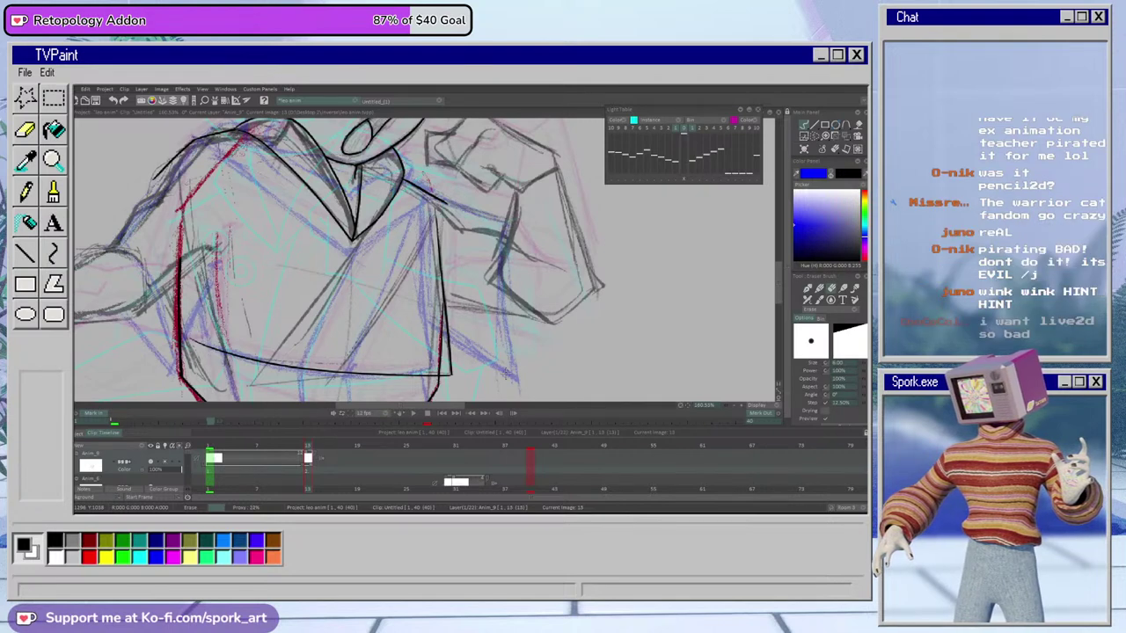
# Erase the shirt's right side line and re-ink it from the shoulder down to the hem, closing the lower corner
pyautogui.moveTo(440, 211); pyautogui.dragTo(440, 378)
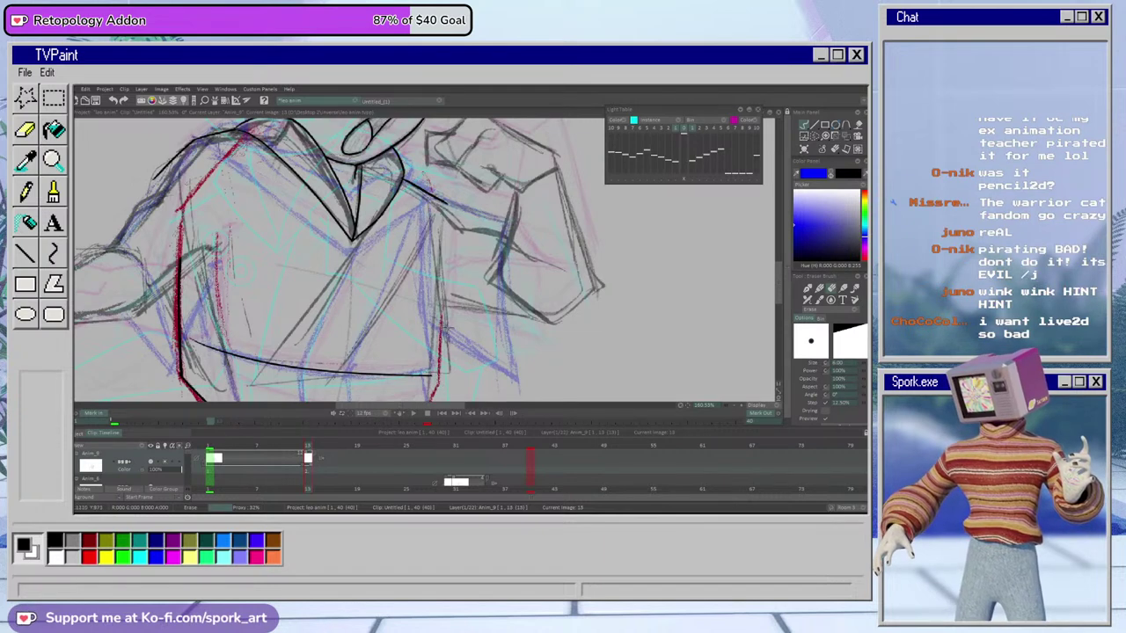
pyautogui.moveTo(779, 305); pyautogui.dragTo(778, 309)
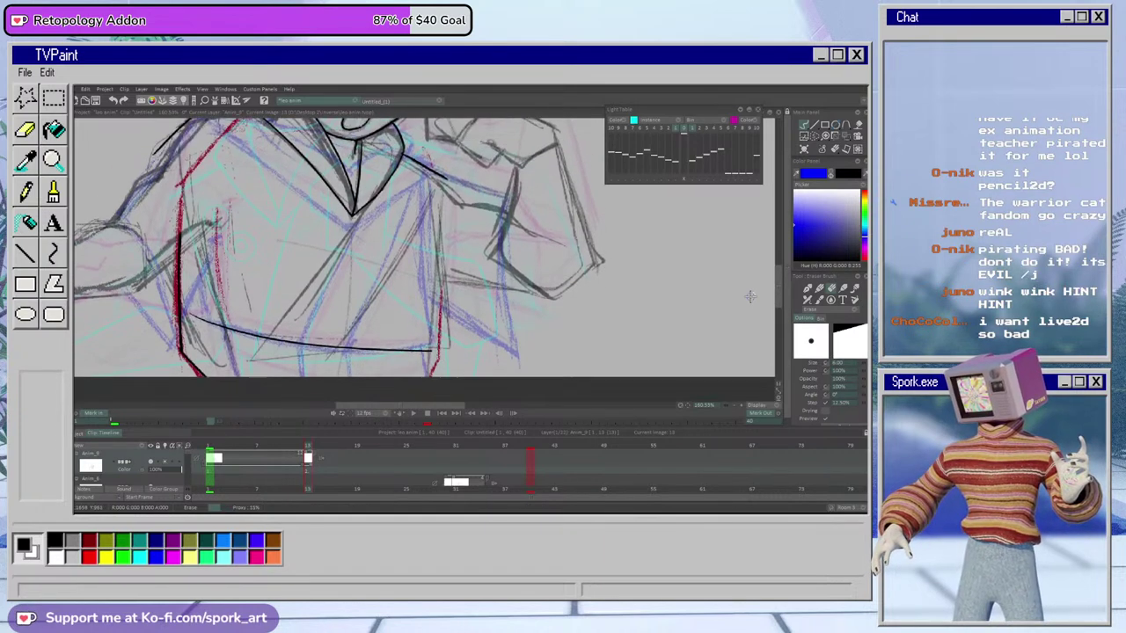
pyautogui.press('b')
pyautogui.moveTo(437, 194); pyautogui.dragTo(452, 383)
pyautogui.hotkey('ctrl', 'z')
pyautogui.moveTo(437, 185); pyautogui.dragTo(448, 378)
pyautogui.hotkey('ctrl', 'z')
pyautogui.hotkey('ctrl', 'z')
pyautogui.moveTo(431, 183); pyautogui.dragTo(449, 378)
pyautogui.hotkey('ctrl', 'z')
pyautogui.moveTo(431, 183)
pyautogui.mouseDown()
pyautogui.moveTo(449, 401)
pyautogui.moveTo(503, 341)
pyautogui.mouseUp()
pyautogui.hotkey('ctrl', 'z')
pyautogui.moveTo(431, 351)
pyautogui.mouseDown()
pyautogui.moveTo(489, 343)
pyautogui.moveTo(454, 345)
pyautogui.mouseUp()
pyautogui.press('e')
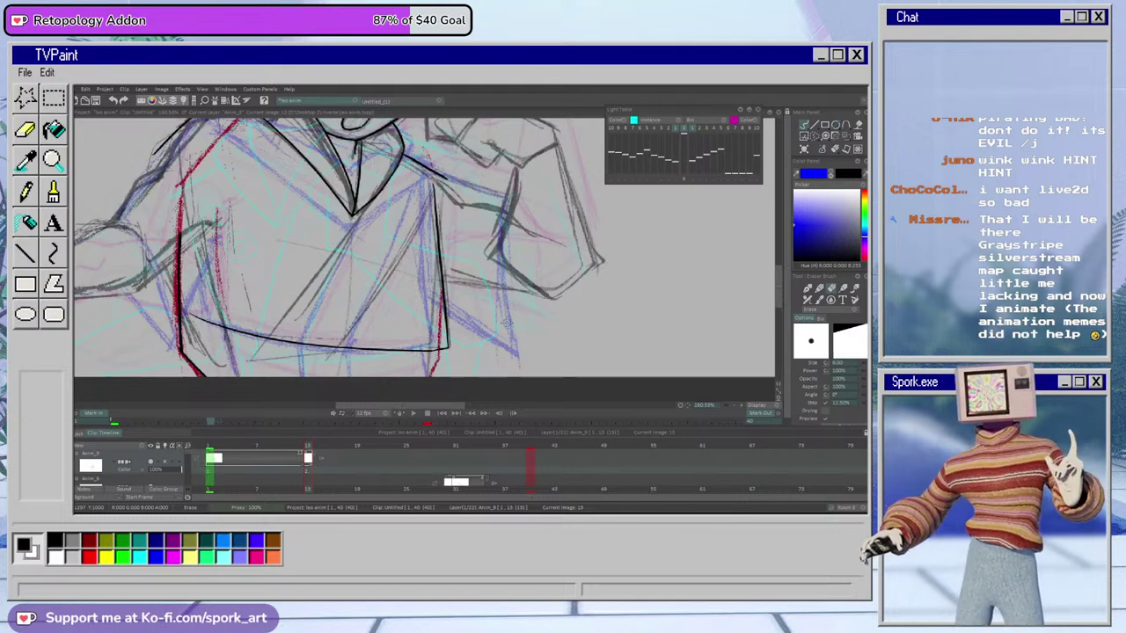
pyautogui.press('b')
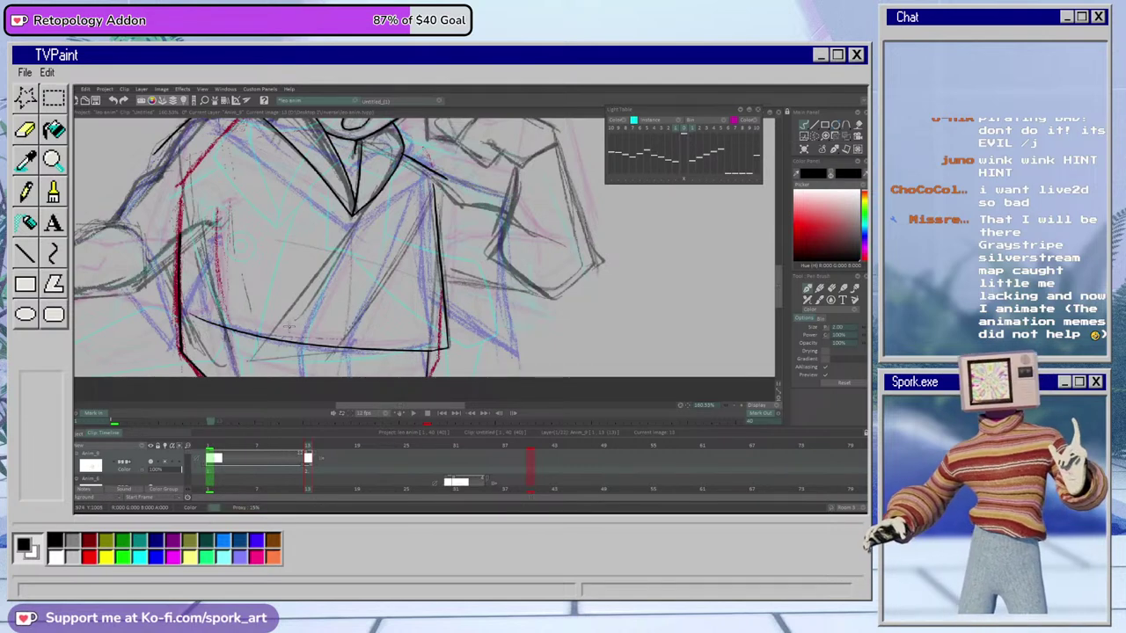
# Ink a short vertical line below the hem's left part with a small curved stroke at its lower end
pyautogui.moveTo(225, 329); pyautogui.dragTo(231, 376)
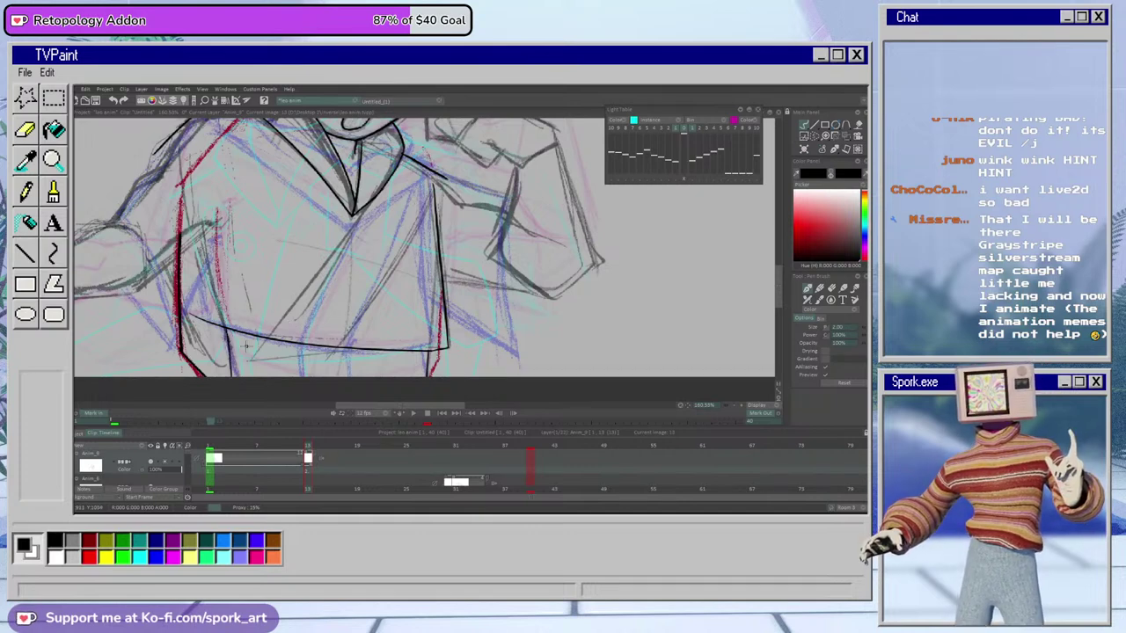
pyautogui.hotkey('ctrl', 'z')
pyautogui.moveTo(224, 326); pyautogui.dragTo(230, 369)
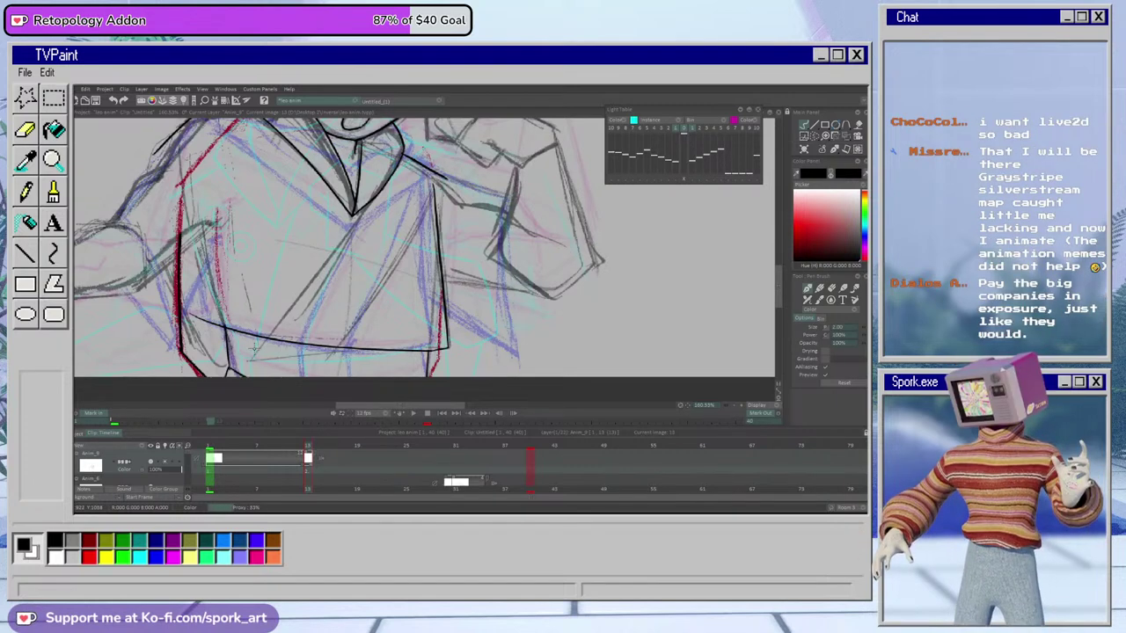
pyautogui.press('e')
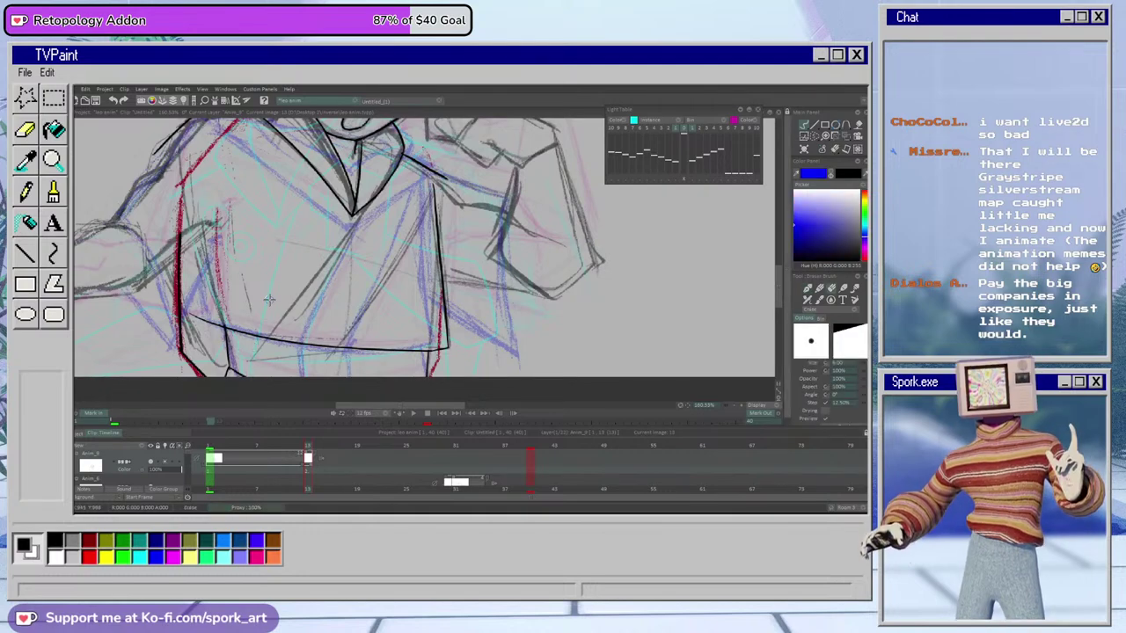
# Ink two long diagonal lines across the shirt, from the collar point and from the right shoulder down to the hem
pyautogui.press('b')
pyautogui.press(']')
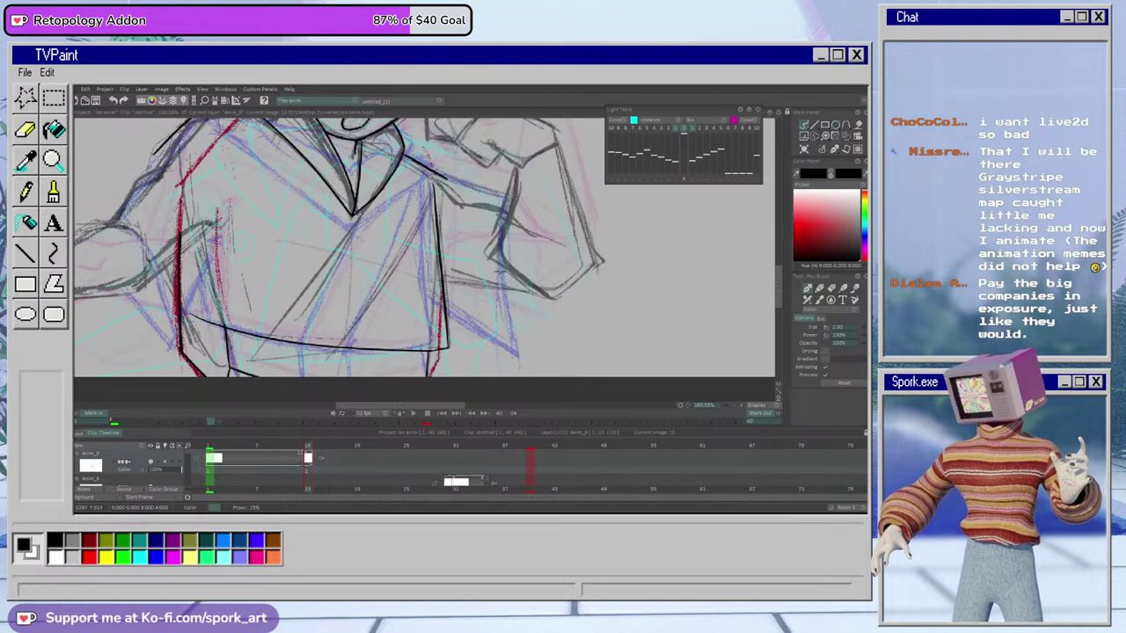
pyautogui.moveTo(371, 198); pyautogui.dragTo(271, 346)
pyautogui.moveTo(440, 178); pyautogui.dragTo(319, 373)
pyautogui.hotkey('ctrl', 'z')
pyautogui.moveTo(444, 171)
pyautogui.mouseDown()
pyautogui.moveTo(333, 356)
pyautogui.moveTo(274, 377)
pyautogui.mouseUp()
# Ink short vertical lines running down from the hem where the two diagonal shirt lines meet it
pyautogui.moveTo(339, 347); pyautogui.dragTo(335, 376)
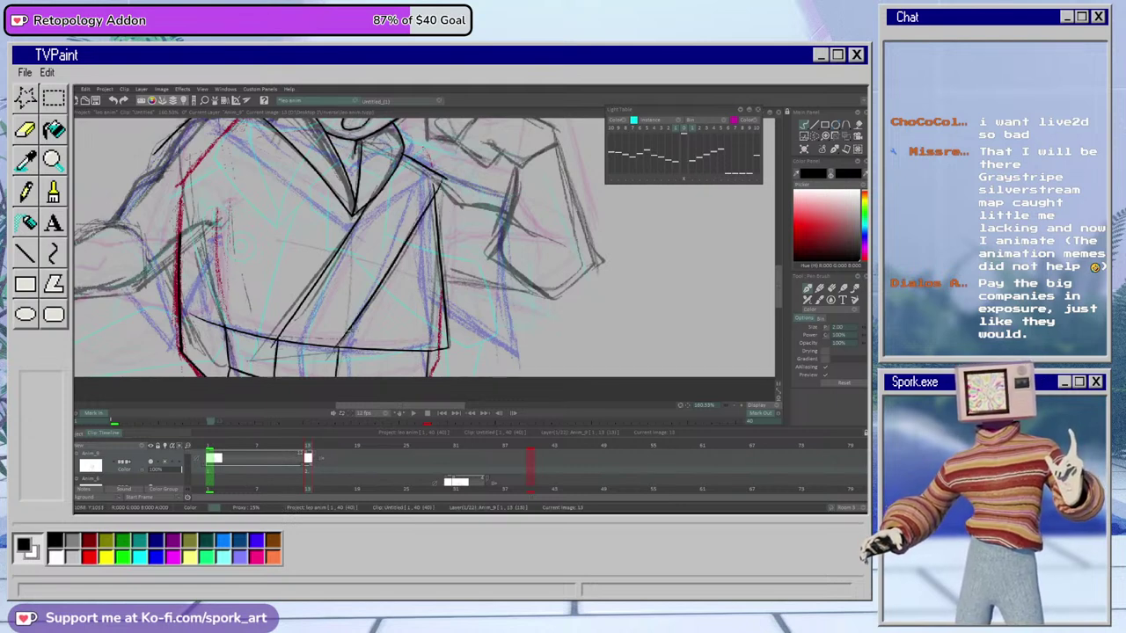
pyautogui.hotkey('ctrl', 'z')
pyautogui.hotkey('ctrl', 'z')
pyautogui.moveTo(274, 340); pyautogui.dragTo(269, 375)
pyautogui.press('e')
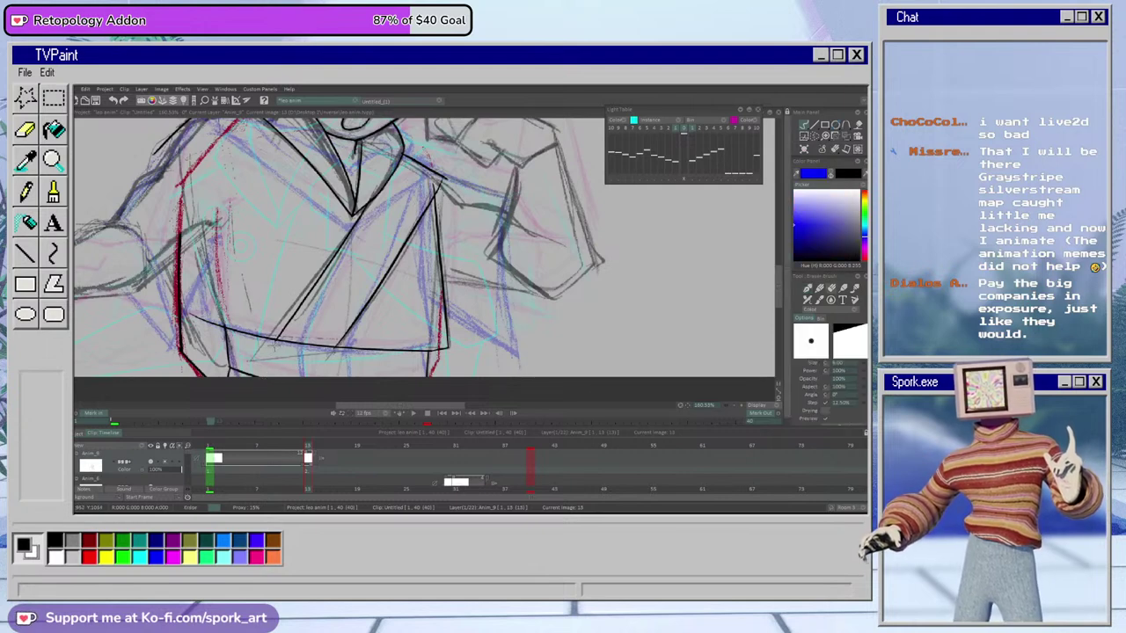
pyautogui.press('e')
pyautogui.moveTo(278, 332); pyautogui.dragTo(269, 376)
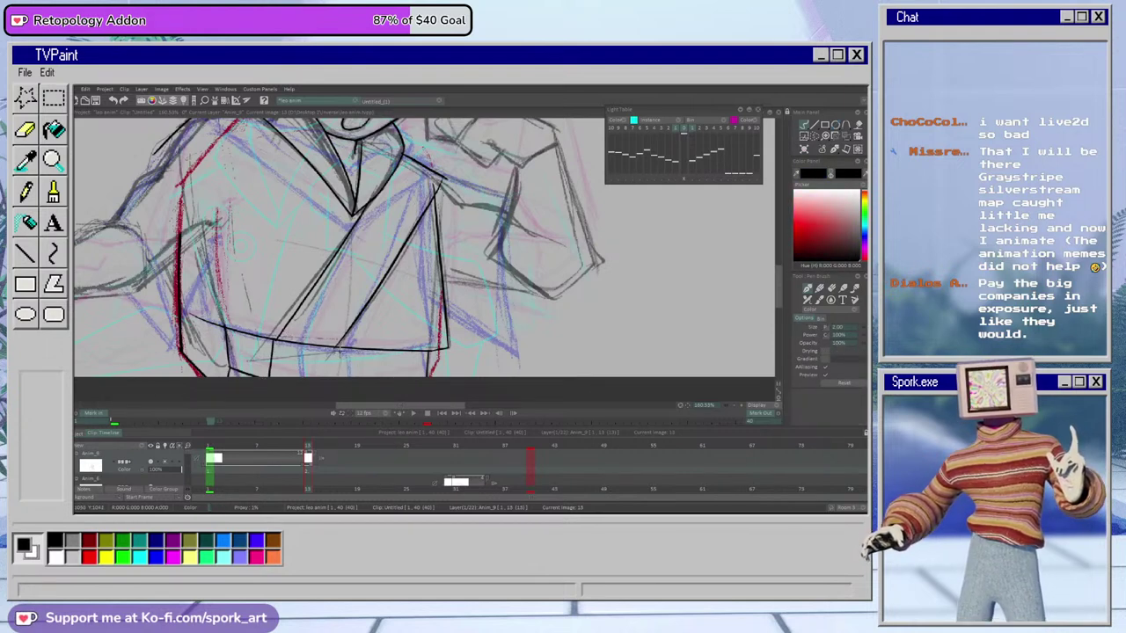
pyautogui.moveTo(340, 345); pyautogui.dragTo(335, 377)
pyautogui.hotkey('ctrl', 'z')
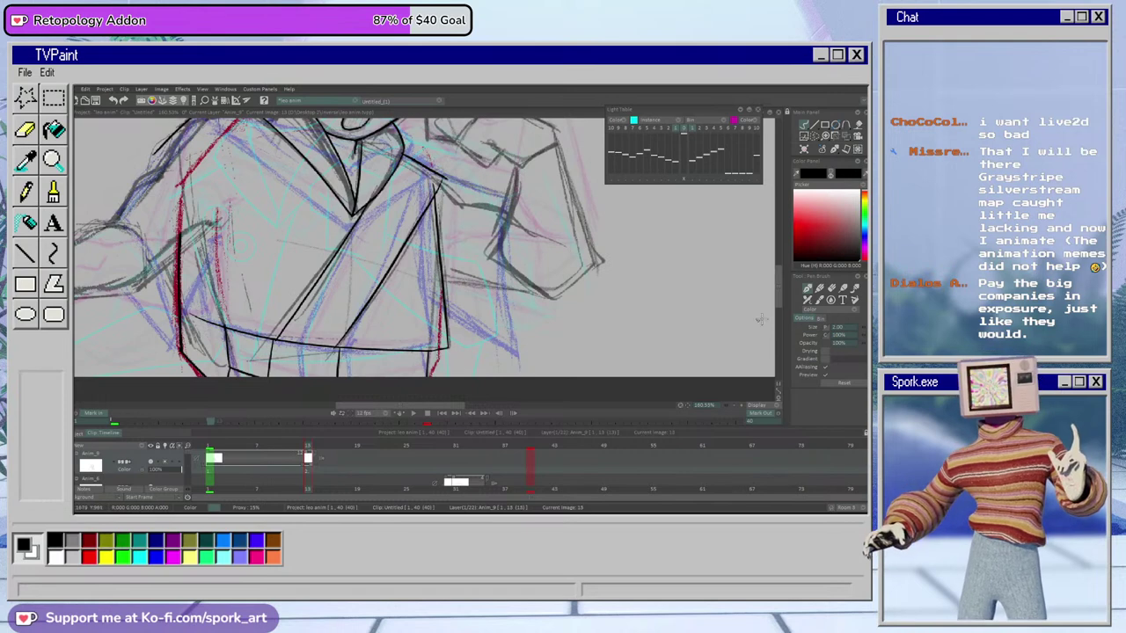
# Ink the shirt's left side line from the chest down to the hem and erase the hem's excess beyond that corner
pyautogui.moveTo(778, 279); pyautogui.dragTo(780, 269)
pyautogui.press('e')
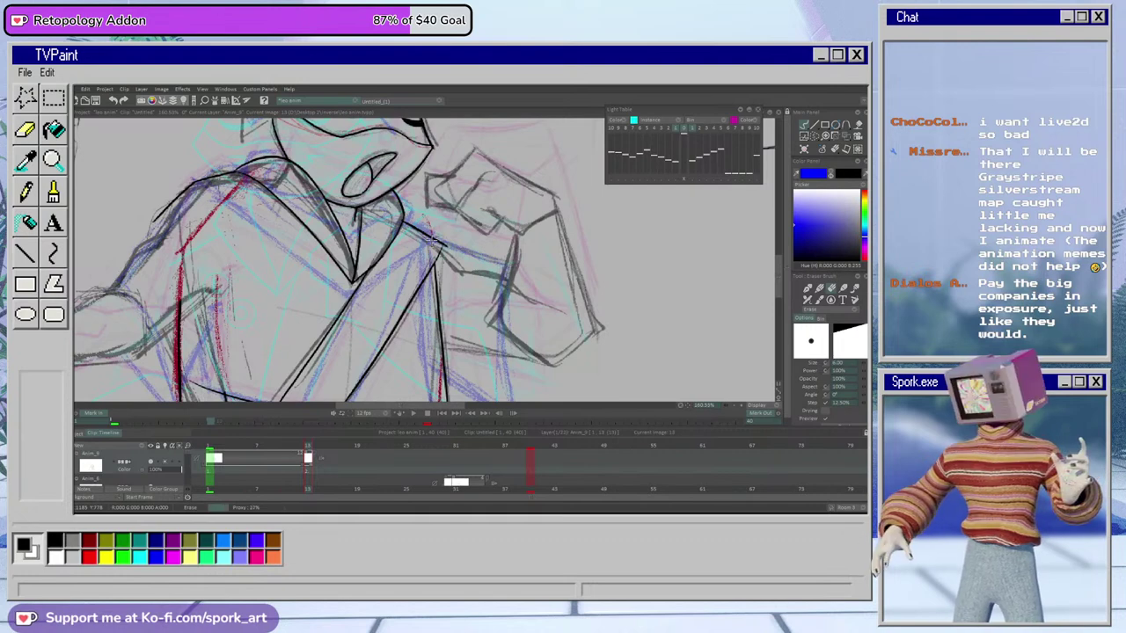
pyautogui.press('b')
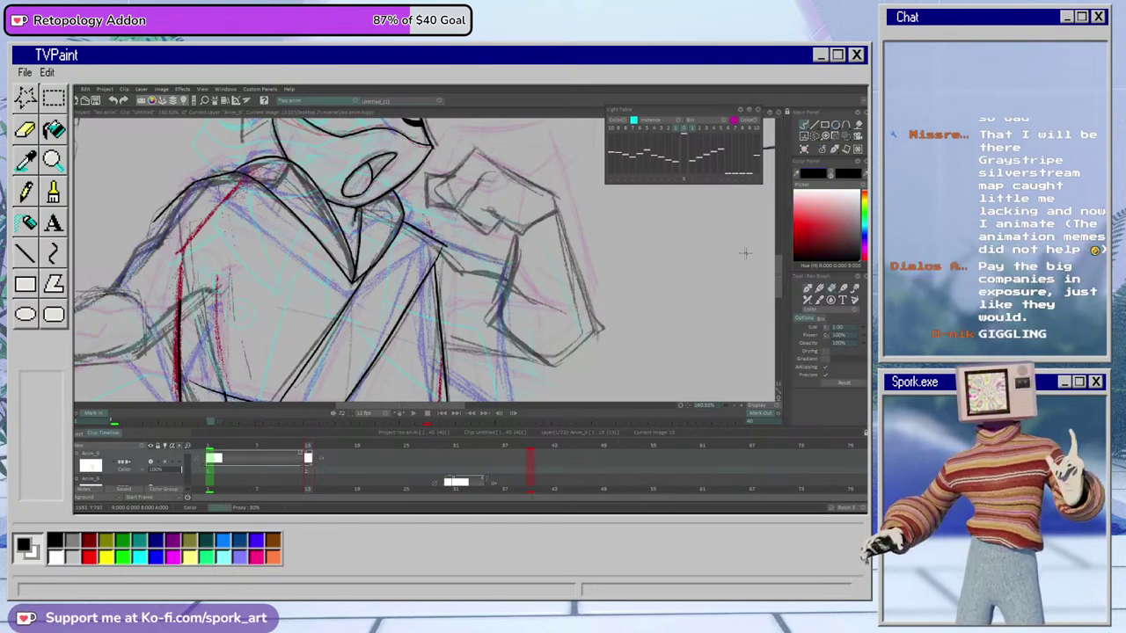
pyautogui.moveTo(780, 271)
pyautogui.mouseDown()
pyautogui.moveTo(779, 292)
pyautogui.moveTo(781, 268)
pyautogui.moveTo(777, 277)
pyautogui.mouseUp()
pyautogui.press('e')
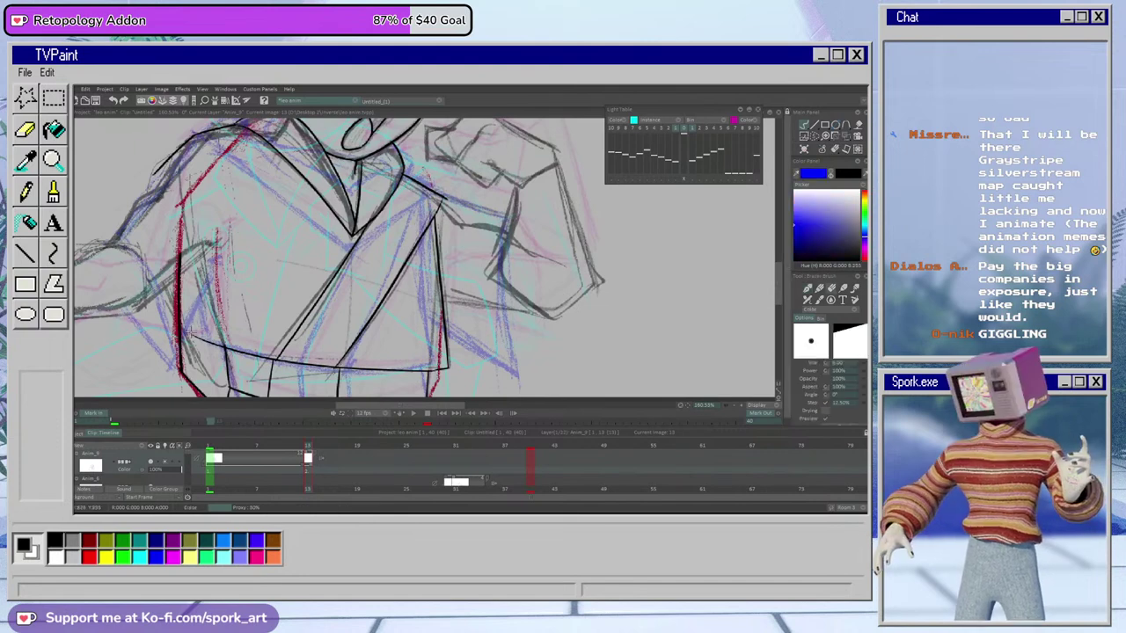
pyautogui.press('b')
pyautogui.moveTo(198, 195); pyautogui.dragTo(223, 346)
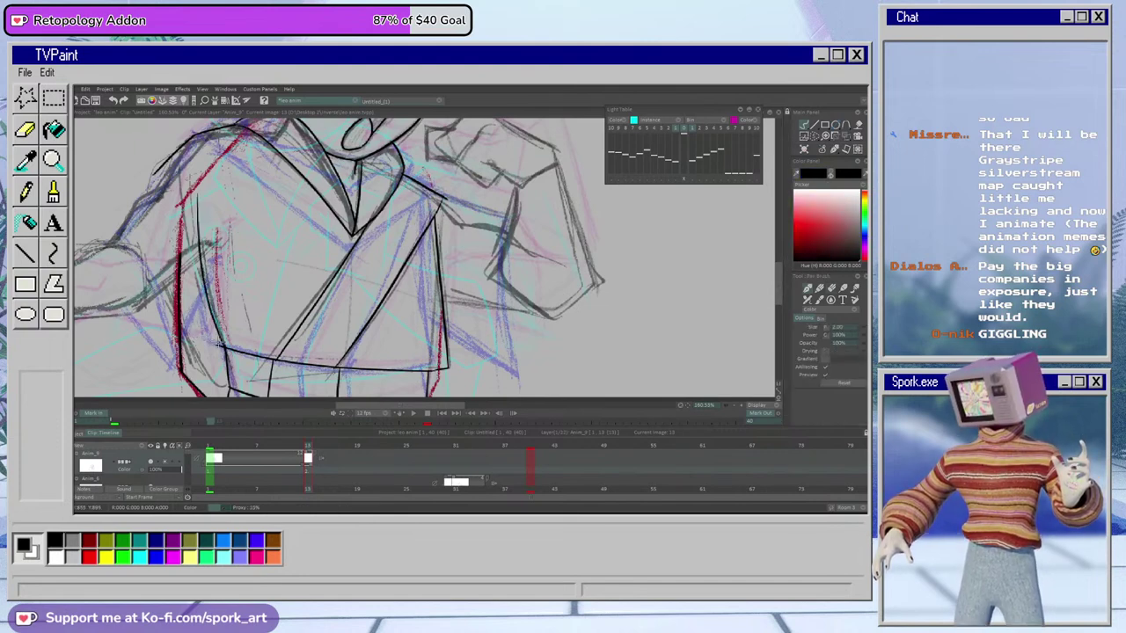
pyautogui.hotkey('ctrl', 'z')
pyautogui.moveTo(201, 208); pyautogui.dragTo(219, 355)
pyautogui.press('e')
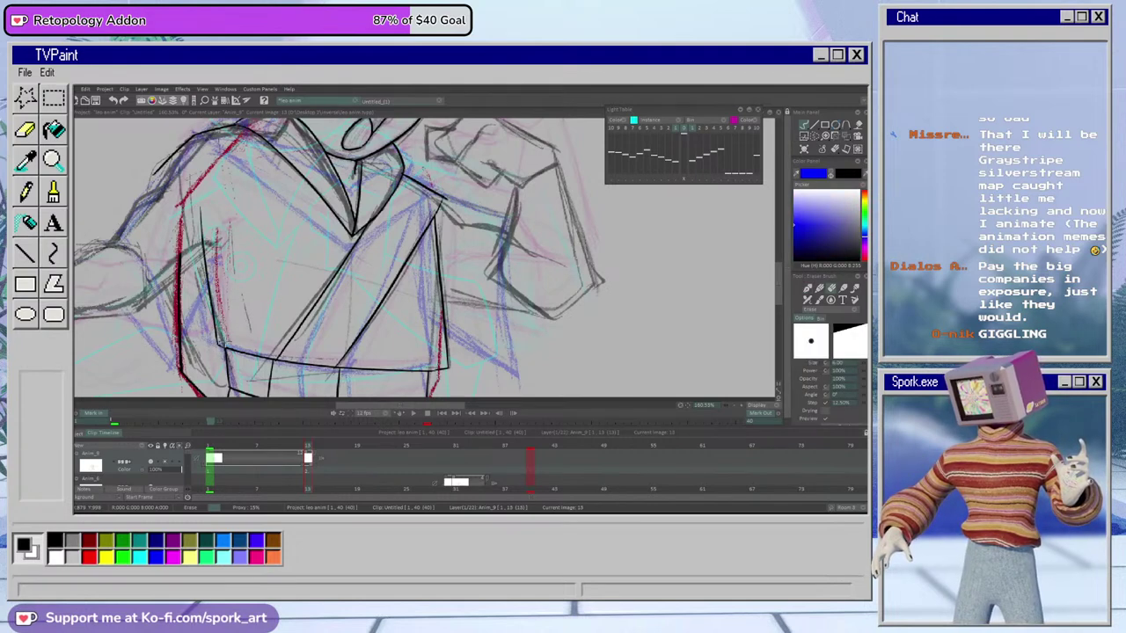
# Erase the short vertical lines and the small curve below the shirt's hem
pyautogui.press('b')
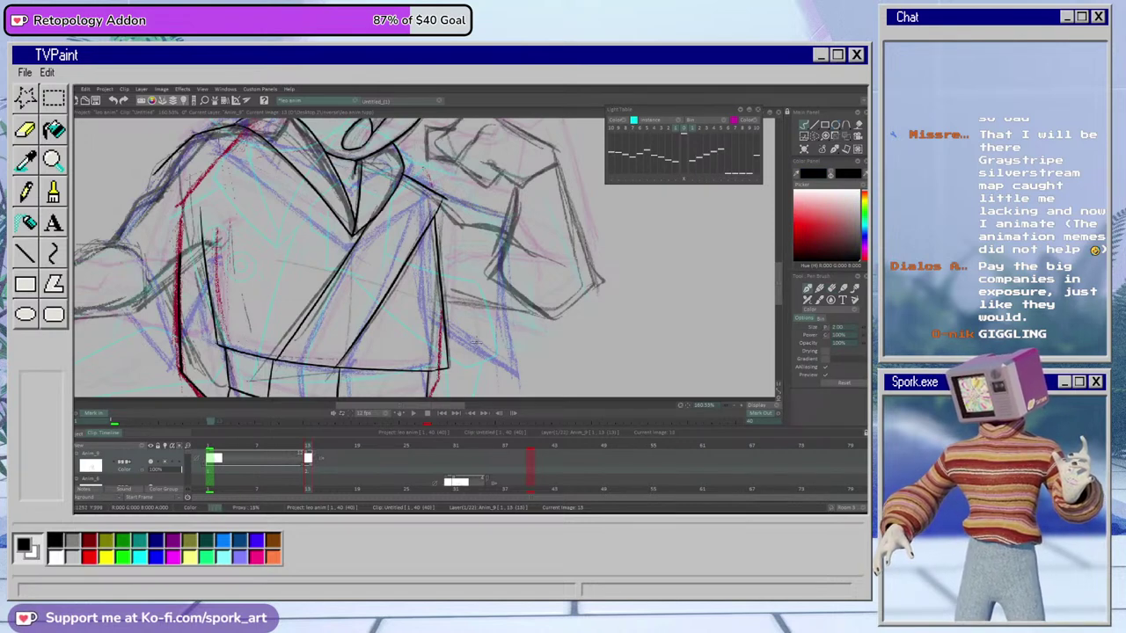
pyautogui.press('e')
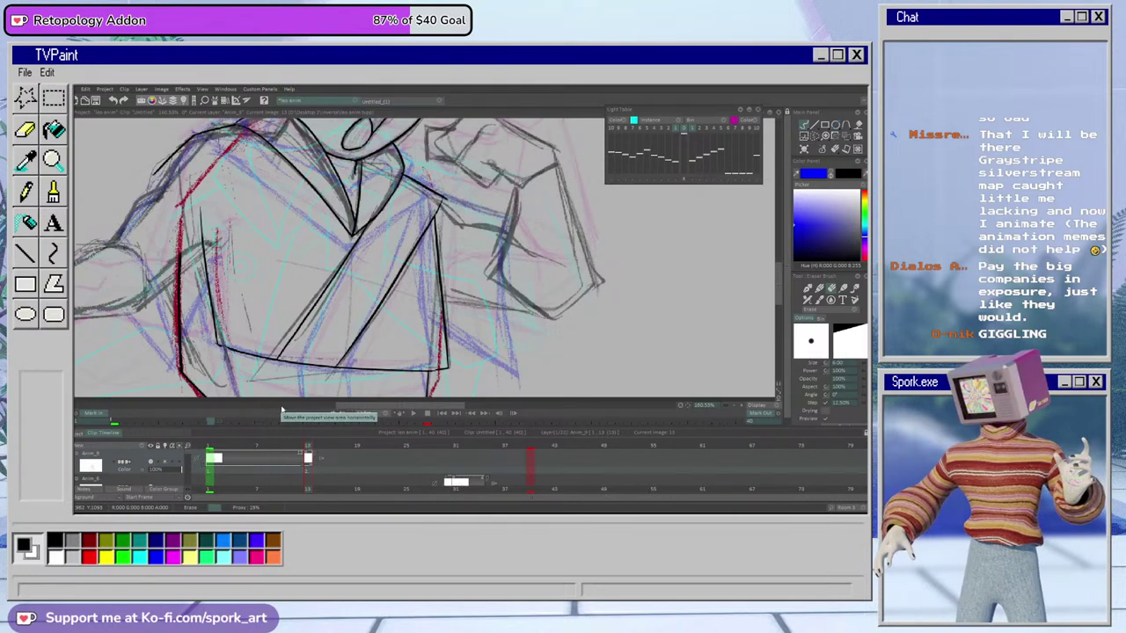
pyautogui.click(807, 289)
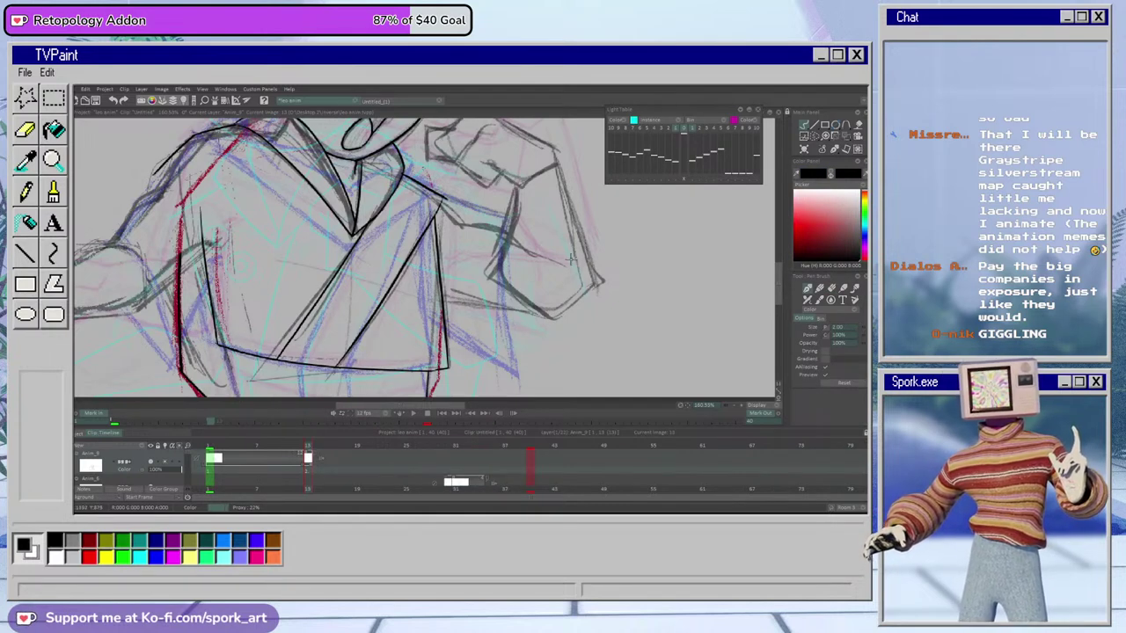
pyautogui.press('e')
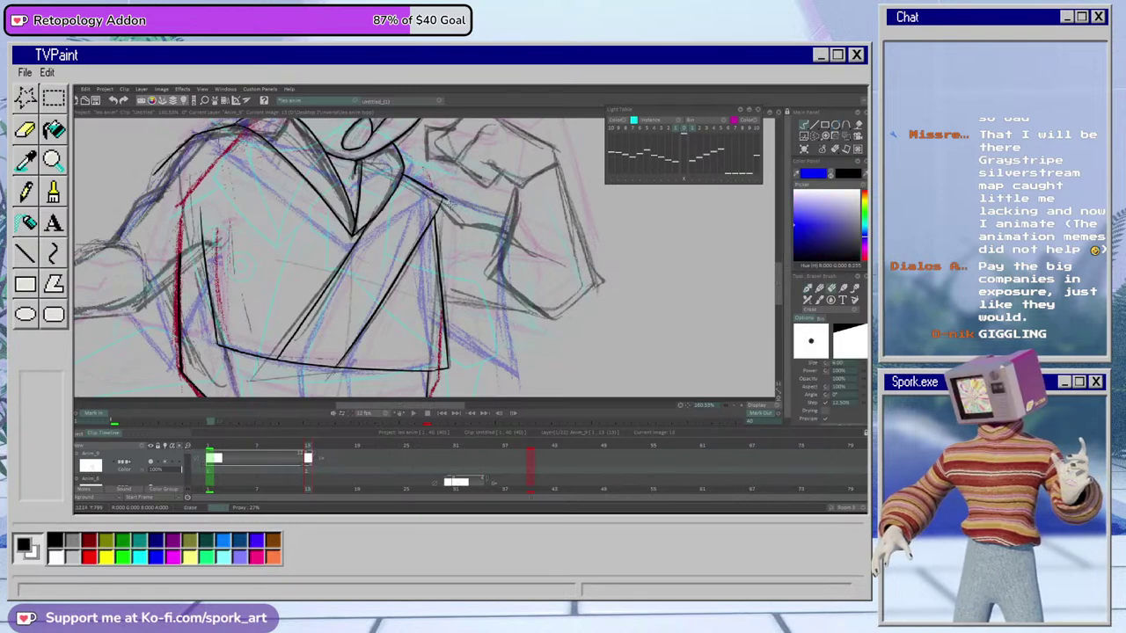
pyautogui.press('b')
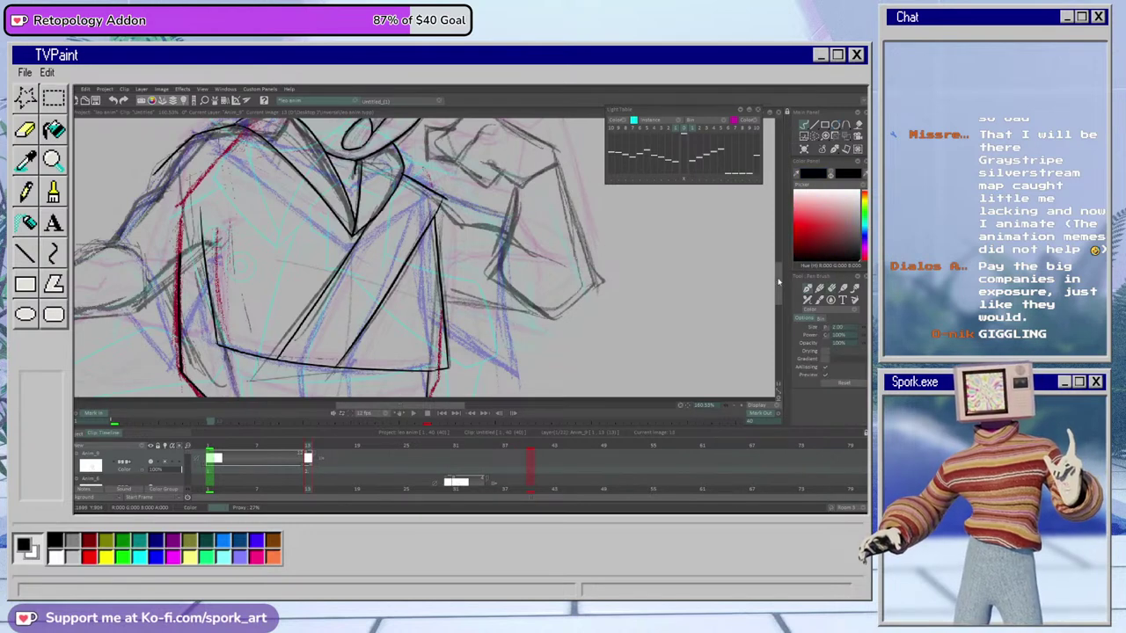
pyautogui.moveTo(780, 283); pyautogui.dragTo(780, 283)
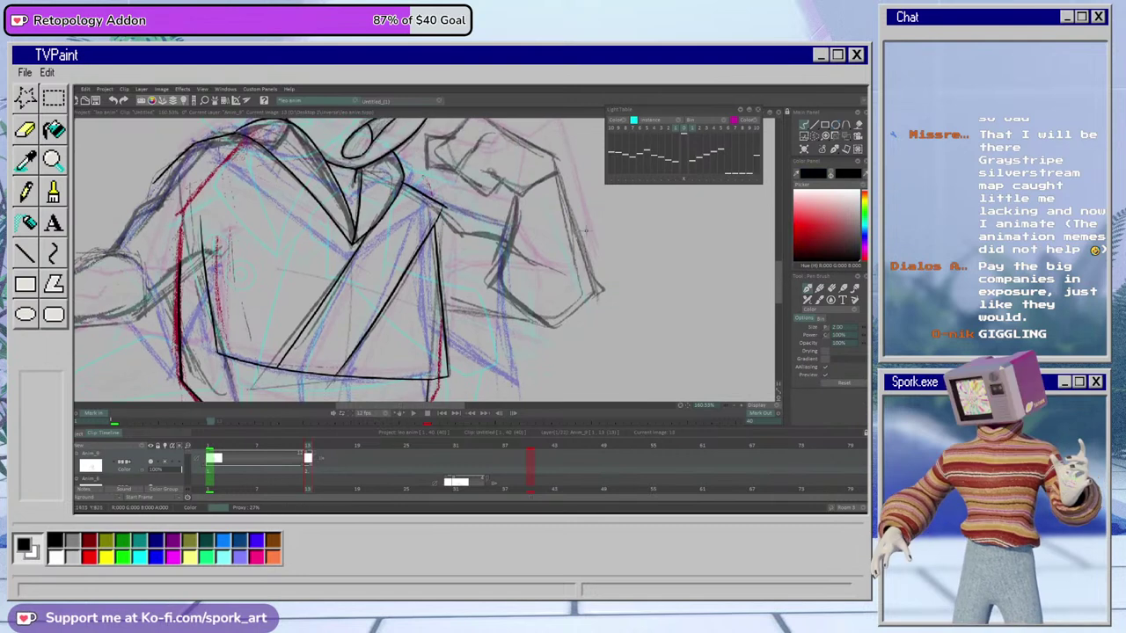
pyautogui.press('e')
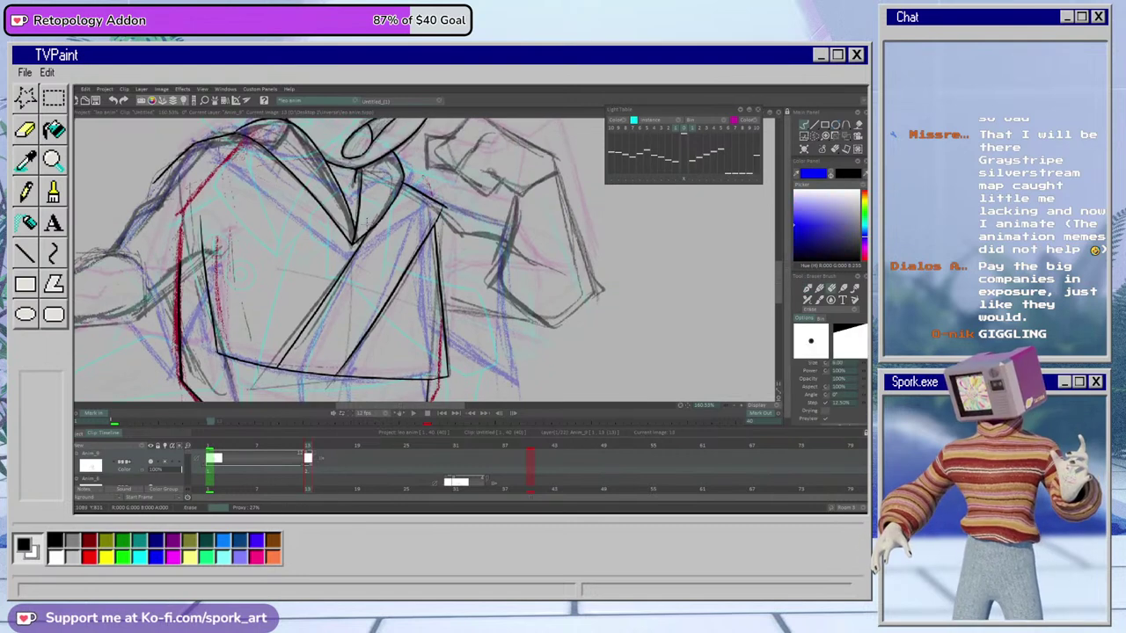
pyautogui.press('e')
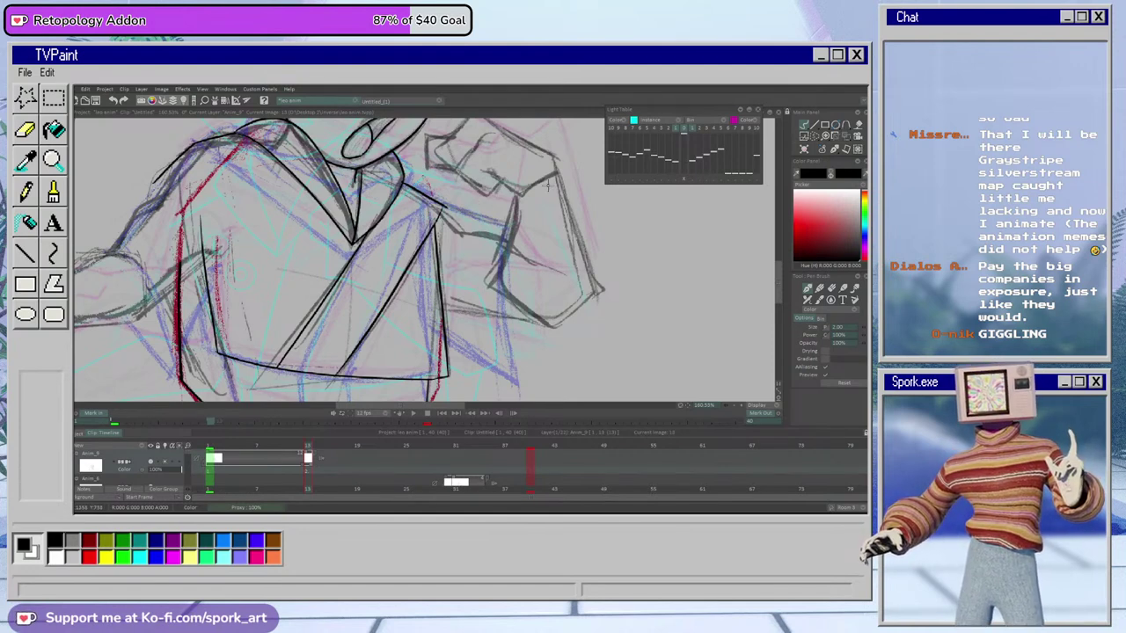
# Rework the body contour below the jacket's left hem corner and ink two short vertical lines down from the hem
pyautogui.moveTo(780, 276)
pyautogui.mouseDown()
pyautogui.moveTo(783, 304)
pyautogui.moveTo(793, 247)
pyautogui.moveTo(789, 273)
pyautogui.mouseUp()
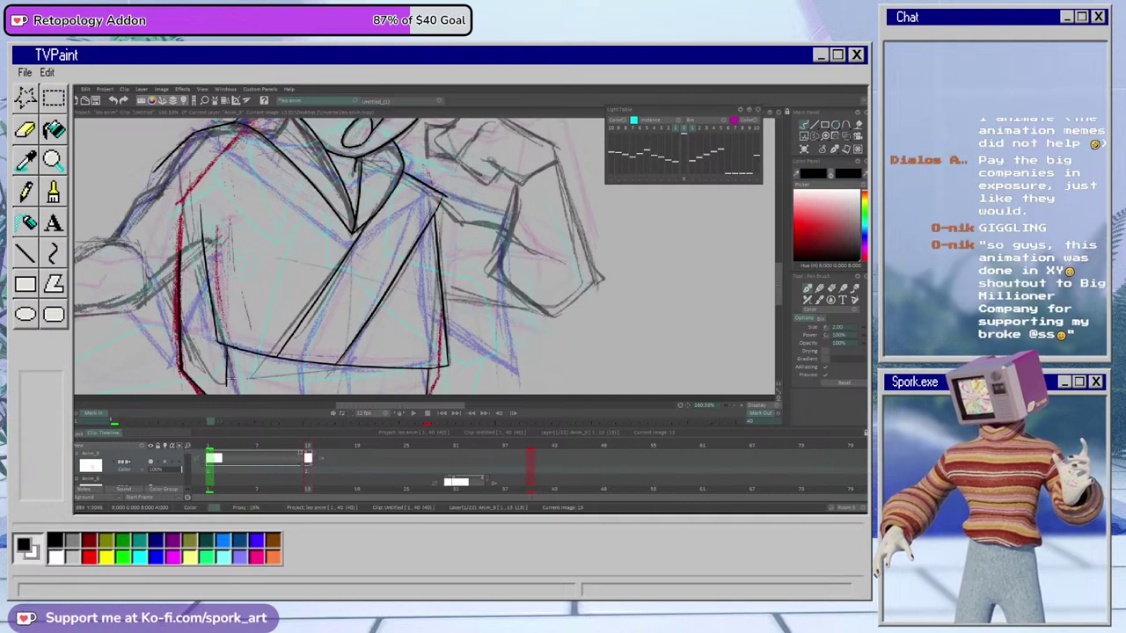
pyautogui.press('e')
pyautogui.moveTo(227, 385); pyautogui.dragTo(227, 363)
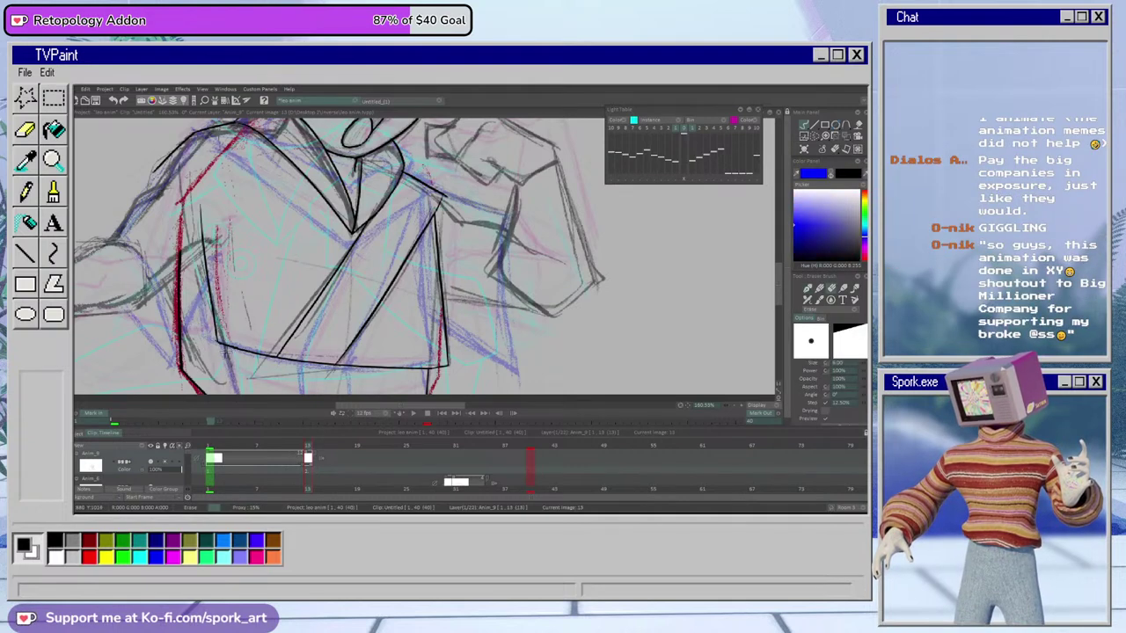
pyautogui.press('e')
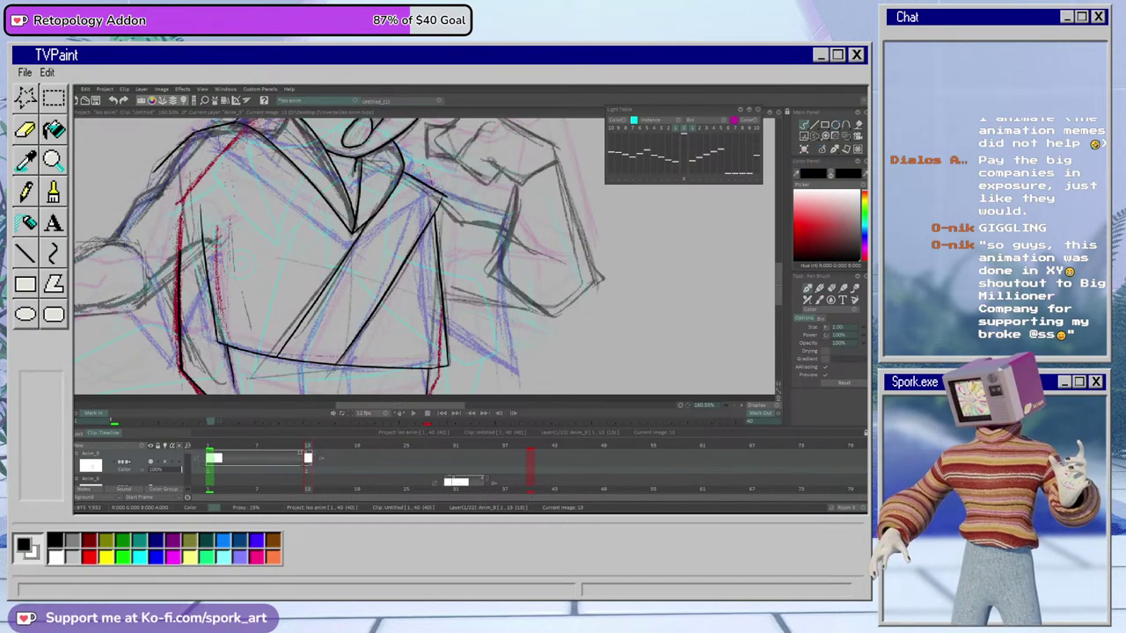
pyautogui.moveTo(227, 350); pyautogui.dragTo(233, 396)
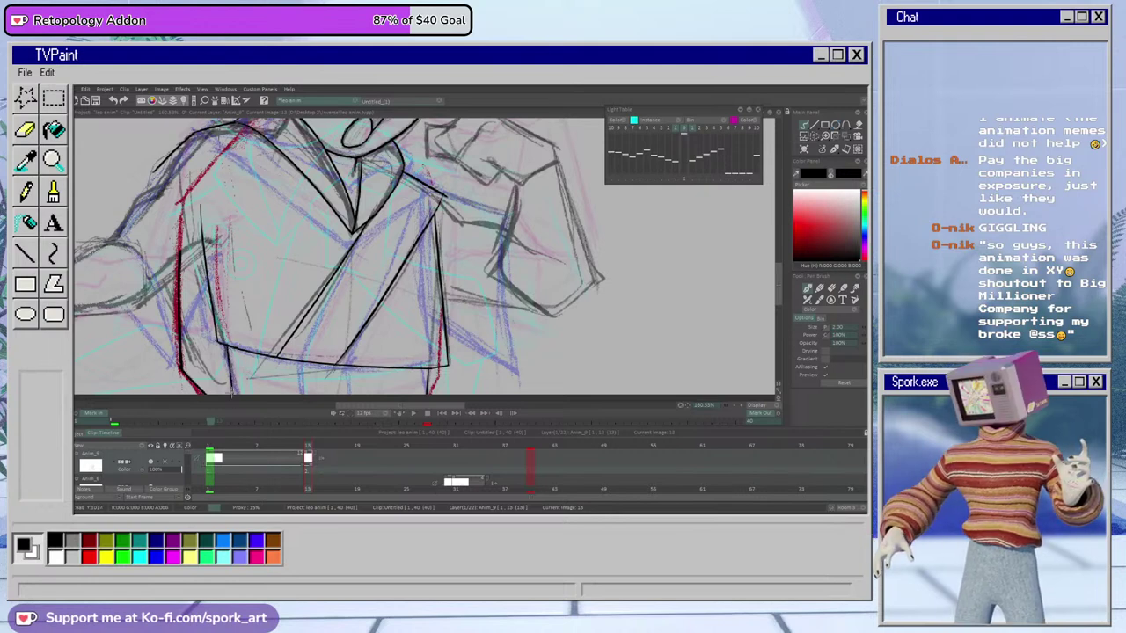
pyautogui.press('e')
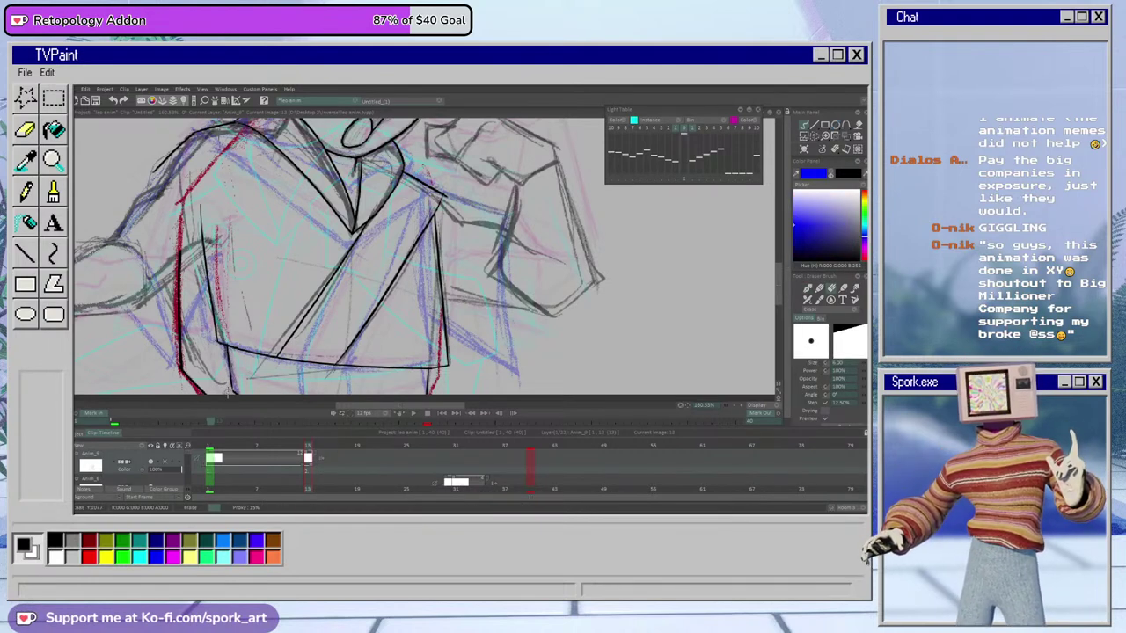
pyautogui.press('e')
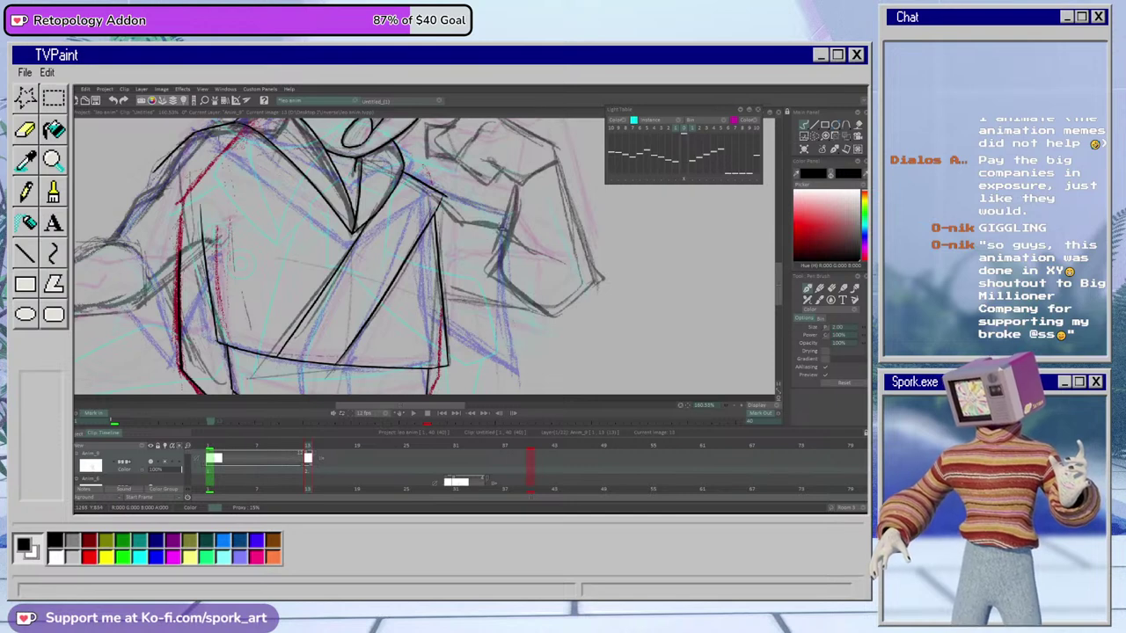
pyautogui.moveTo(272, 354); pyautogui.dragTo(275, 395)
pyautogui.moveTo(339, 365); pyautogui.dragTo(340, 396)
# Examine the jacket lines by switching back and forth between frames 12 and 13
pyautogui.click(299, 453)
pyautogui.click(308, 456)
pyautogui.click(297, 453)
pyautogui.moveTo(298, 452); pyautogui.dragTo(307, 457)
pyautogui.click(299, 457)
pyautogui.click(307, 459)
pyautogui.click(299, 458)
pyautogui.click(306, 459)
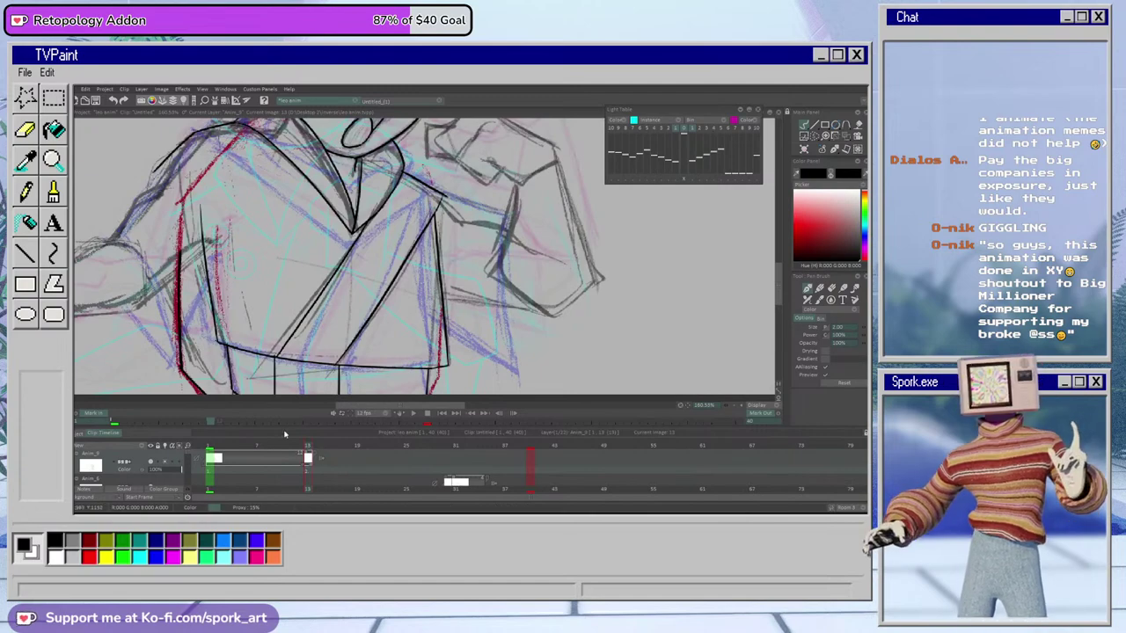
# Turn off the grey backdrop behind the drawing and stay on frame 13
pyautogui.moveTo(186, 455)
pyautogui.mouseDown()
pyautogui.moveTo(187, 486)
pyautogui.moveTo(192, 447)
pyautogui.mouseUp()
pyautogui.click(150, 470)
pyautogui.moveTo(307, 448); pyautogui.dragTo(307, 457)
# Erase the jacket's right edge on frame 13, redraw it nearly vertical from shoulder to hem, and trim the hem corner
pyautogui.press('e')
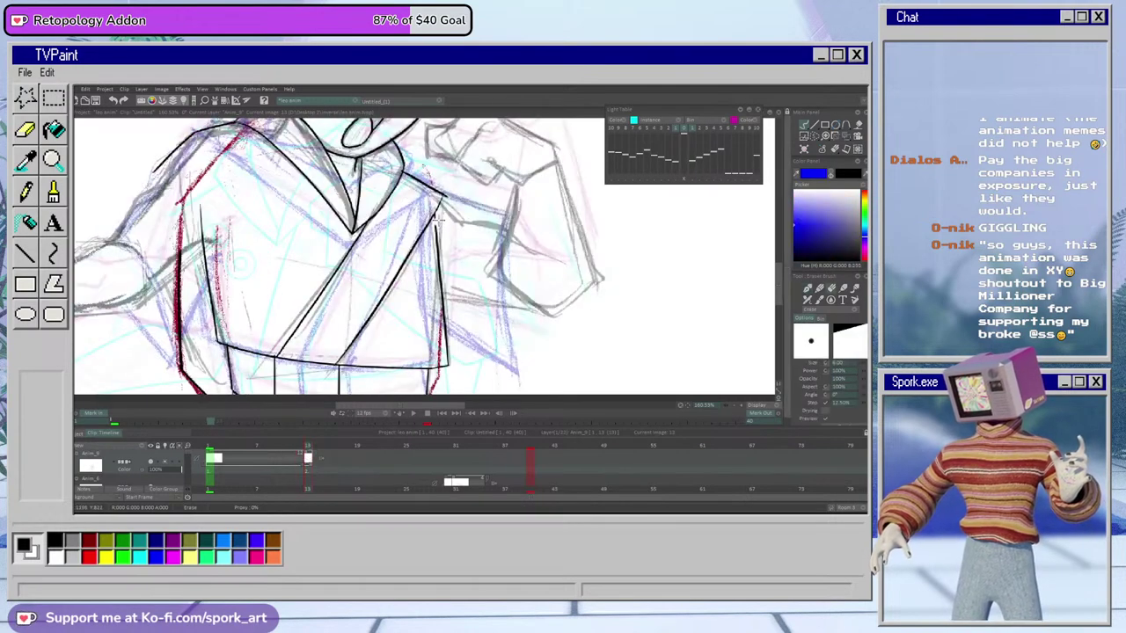
pyautogui.moveTo(437, 218); pyautogui.dragTo(440, 366)
pyautogui.press('e')
pyautogui.moveTo(443, 211); pyautogui.dragTo(442, 357)
pyautogui.hotkey('ctrl', 'z')
pyautogui.moveTo(443, 202); pyautogui.dragTo(445, 378)
pyautogui.hotkey('ctrl', 'z')
pyautogui.moveTo(444, 200); pyautogui.dragTo(443, 375)
pyautogui.hotkey('ctrl', 'z')
pyautogui.moveTo(444, 202); pyautogui.dragTo(445, 385)
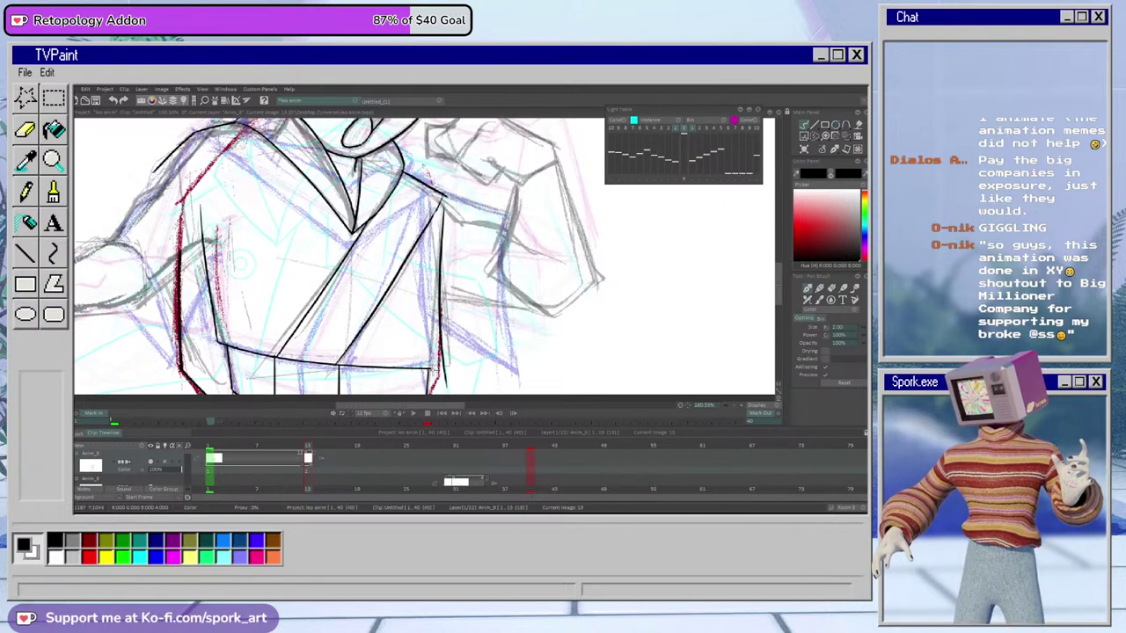
pyautogui.press('e')
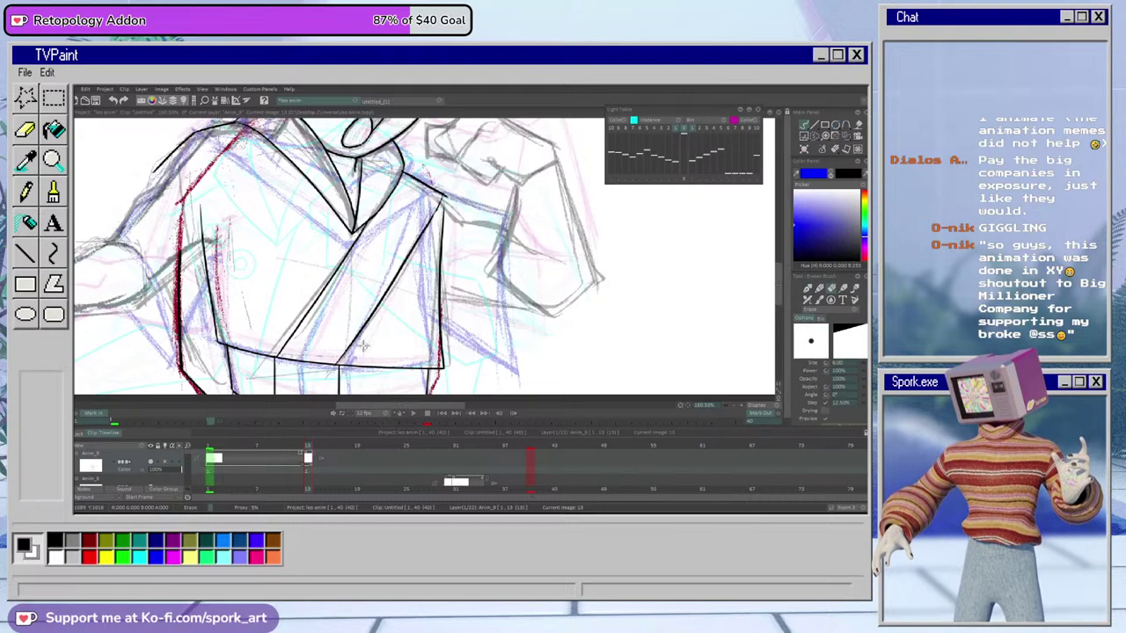
pyautogui.press('e')
# Flip repeatedly between frames 12 and 13 to compare the redrawn jacket with the previous pose
pyautogui.click(303, 446)
pyautogui.press('Right')
pyautogui.press('Left')
pyautogui.press('Right')
pyautogui.press('Left')
pyautogui.press('Right')
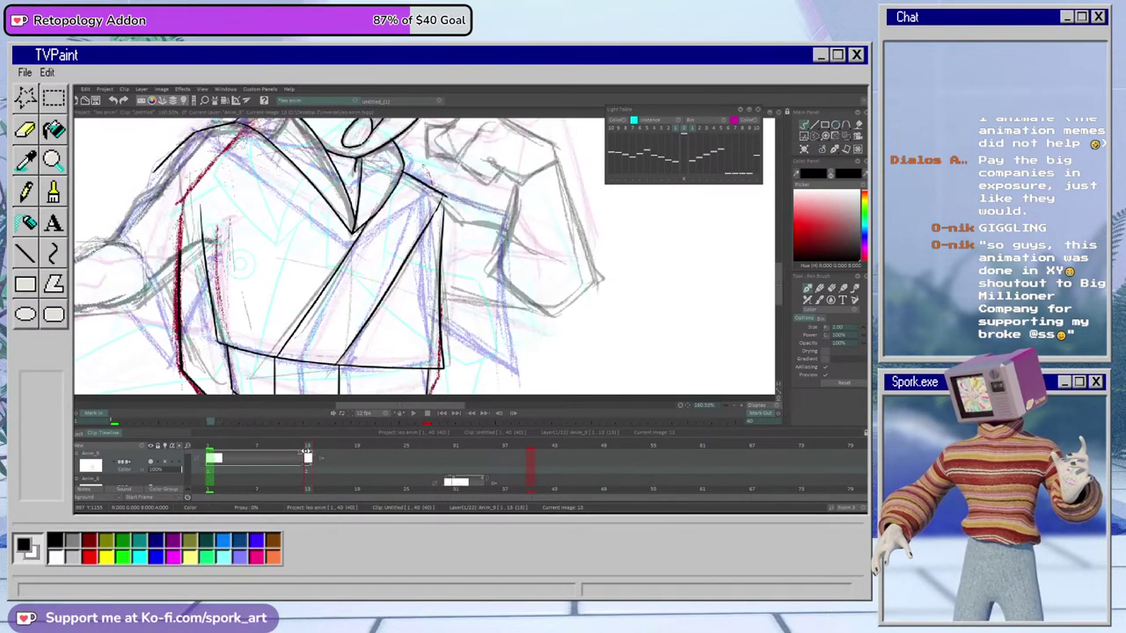
pyautogui.press('Left')
pyautogui.press('Right')
pyautogui.press('Left')
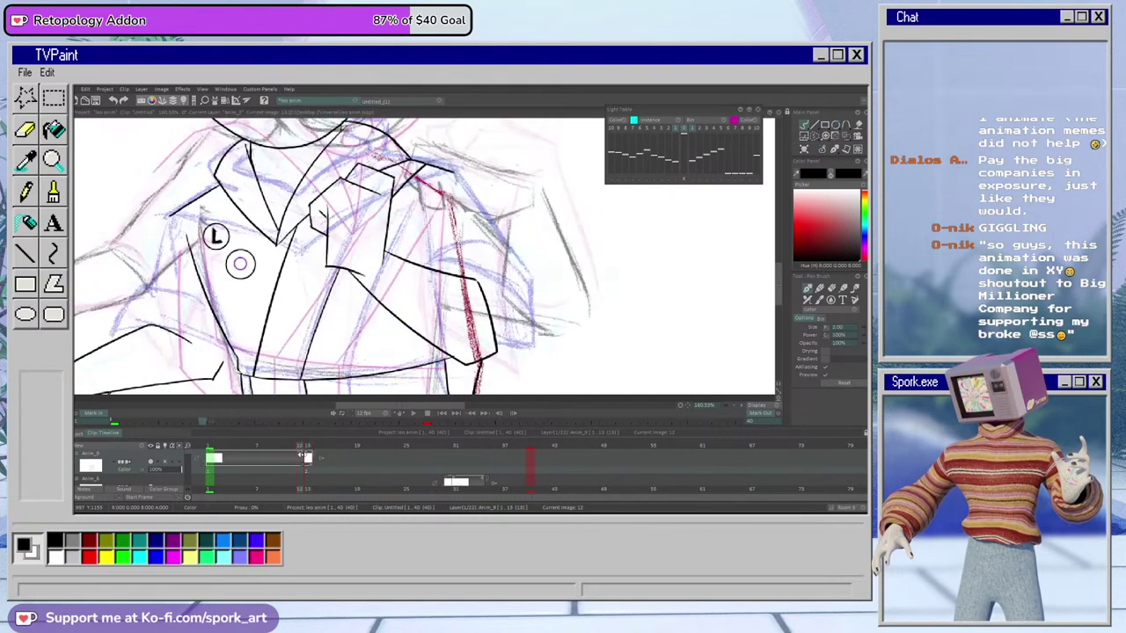
pyautogui.press('Right')
pyautogui.press('Left')
pyautogui.press('Right')
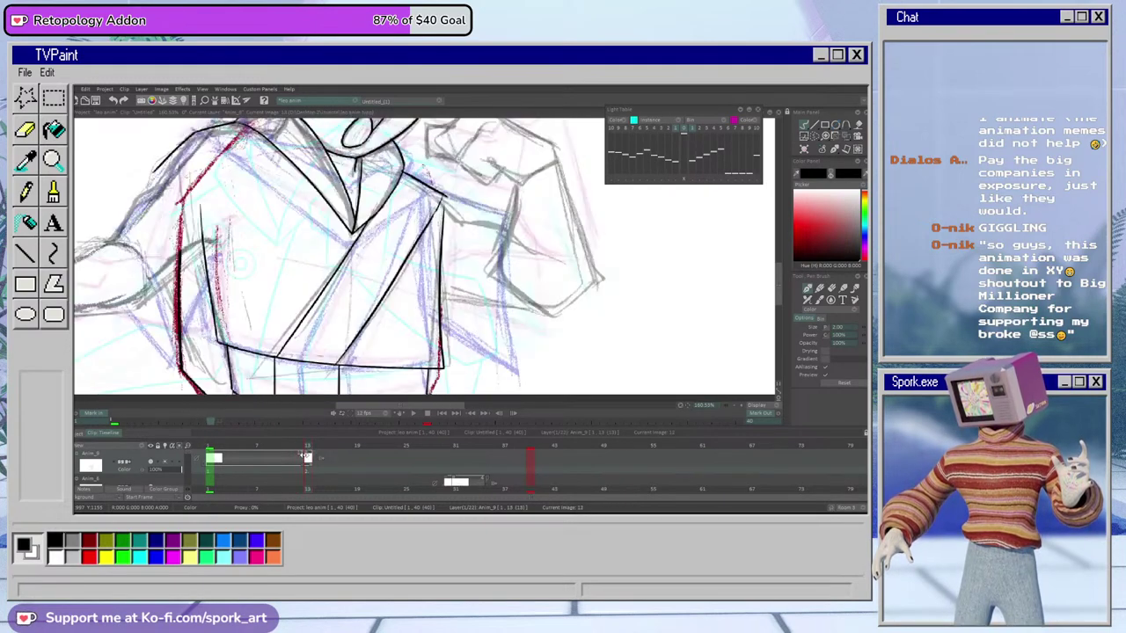
pyautogui.press('Left')
pyautogui.press('Right')
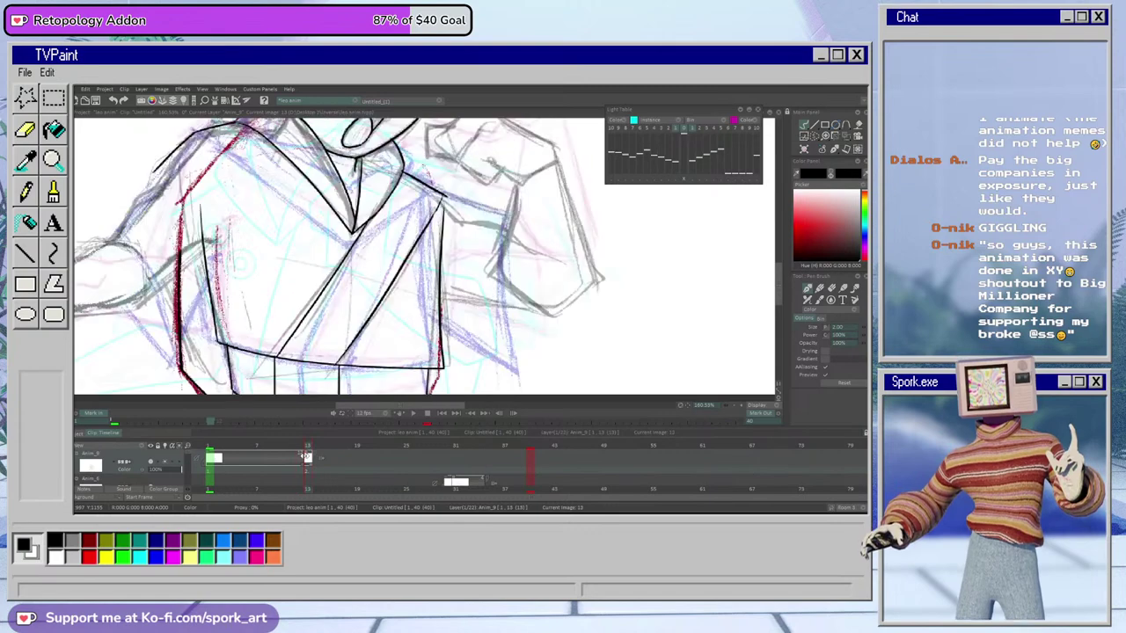
pyautogui.press('Left')
pyautogui.press('Right')
pyautogui.press('Left')
pyautogui.press('Right')
pyautogui.press('Left')
pyautogui.press('Right')
pyautogui.press('Left')
pyautogui.press('Right')
pyautogui.press('Left')
pyautogui.press('Right')
pyautogui.press('Left')
pyautogui.press('Right')
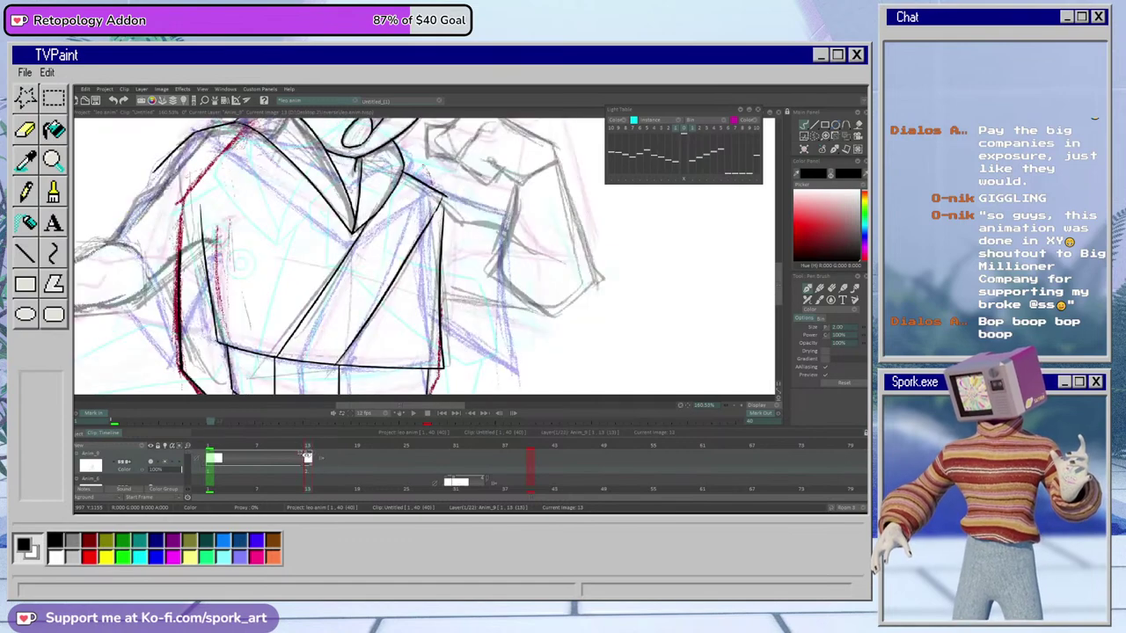
pyautogui.press('Left')
pyautogui.press('Right')
pyautogui.press('Left')
pyautogui.press('Right')
pyautogui.press('Left')
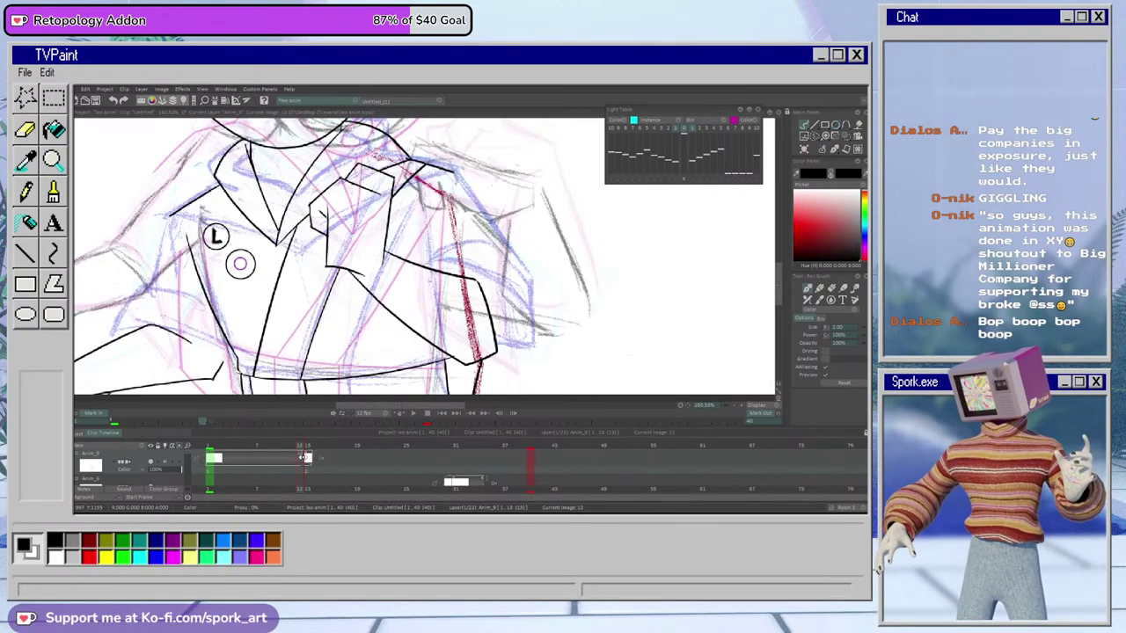
pyautogui.press('Right')
# Ink the raised arm's outline over the rough sketch on frame 13, with both forearm sides meeting at a pointed elbow
pyautogui.press('e')
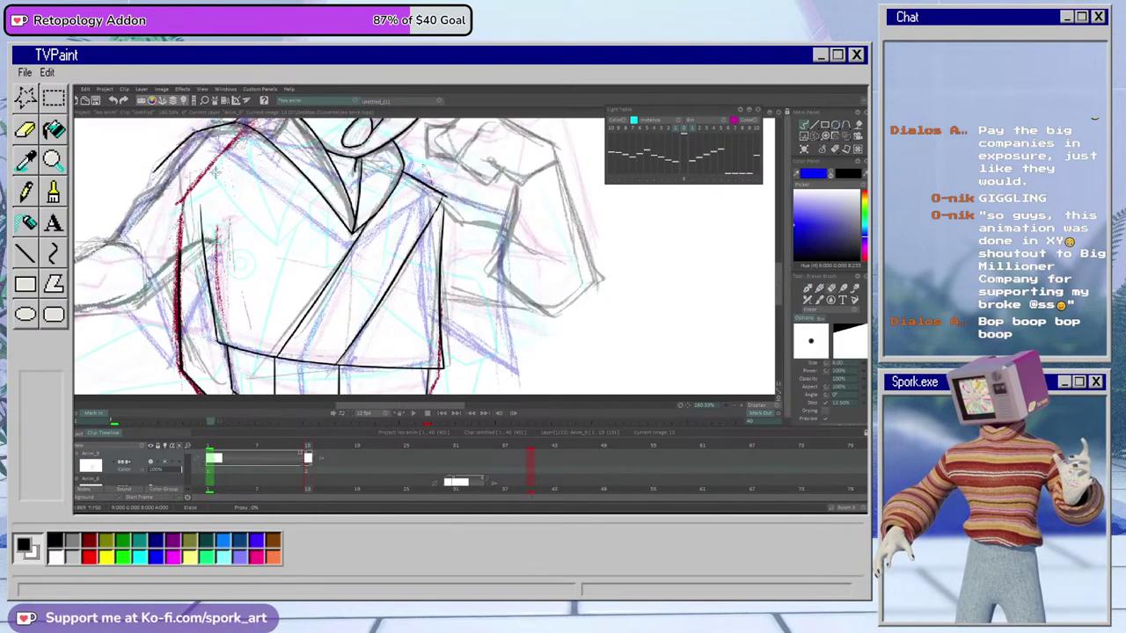
pyautogui.press('b')
pyautogui.moveTo(778, 299); pyautogui.dragTo(779, 292)
pyautogui.moveTo(520, 213)
pyautogui.mouseDown()
pyautogui.moveTo(492, 324)
pyautogui.moveTo(583, 372)
pyautogui.mouseUp()
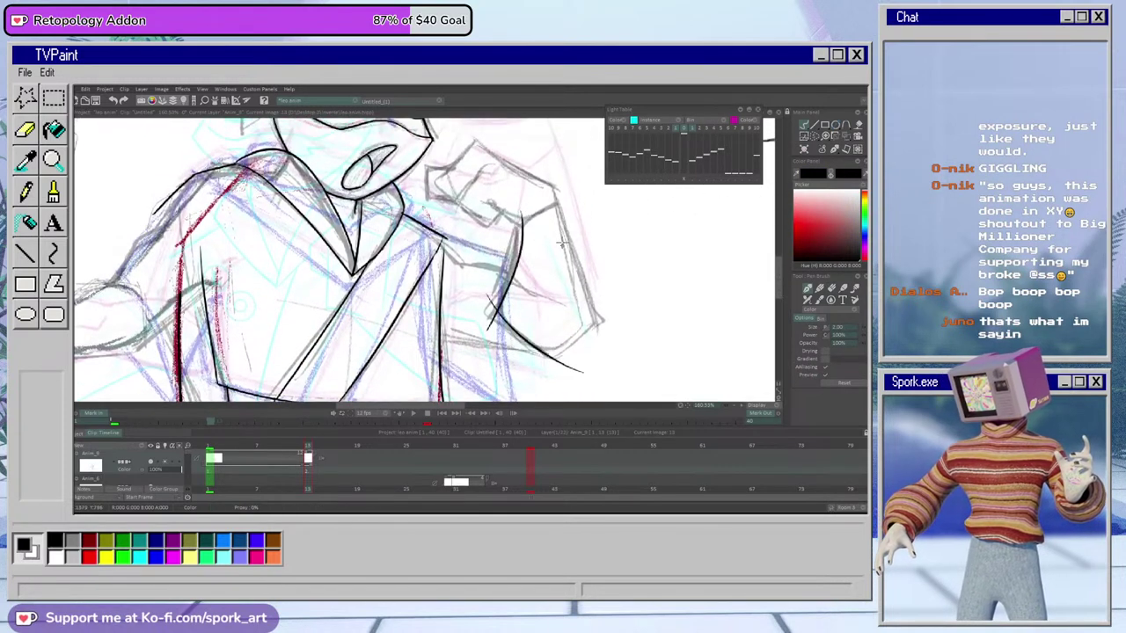
pyautogui.moveTo(555, 191); pyautogui.dragTo(602, 323)
pyautogui.hotkey('ctrl', 'z')
pyautogui.moveTo(556, 182); pyautogui.dragTo(599, 339)
pyautogui.hotkey('ctrl', 'z')
pyautogui.moveTo(550, 180); pyautogui.dragTo(607, 363)
pyautogui.moveTo(613, 295); pyautogui.dragTo(525, 376)
# Erase the overshooting line ends around the raised arm's elbow
pyautogui.press('e')
pyautogui.moveTo(614, 296); pyautogui.dragTo(599, 314)
pyautogui.moveTo(598, 325)
pyautogui.mouseDown()
pyautogui.moveTo(597, 369)
pyautogui.moveTo(527, 379)
pyautogui.mouseUp()
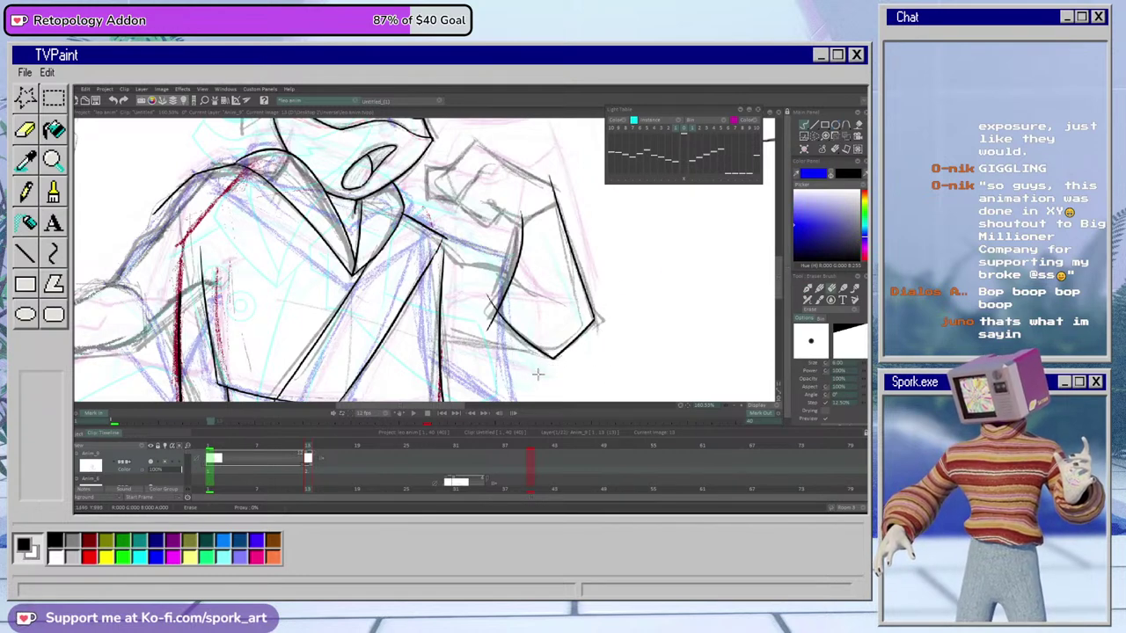
pyautogui.moveTo(492, 313); pyautogui.dragTo(493, 329)
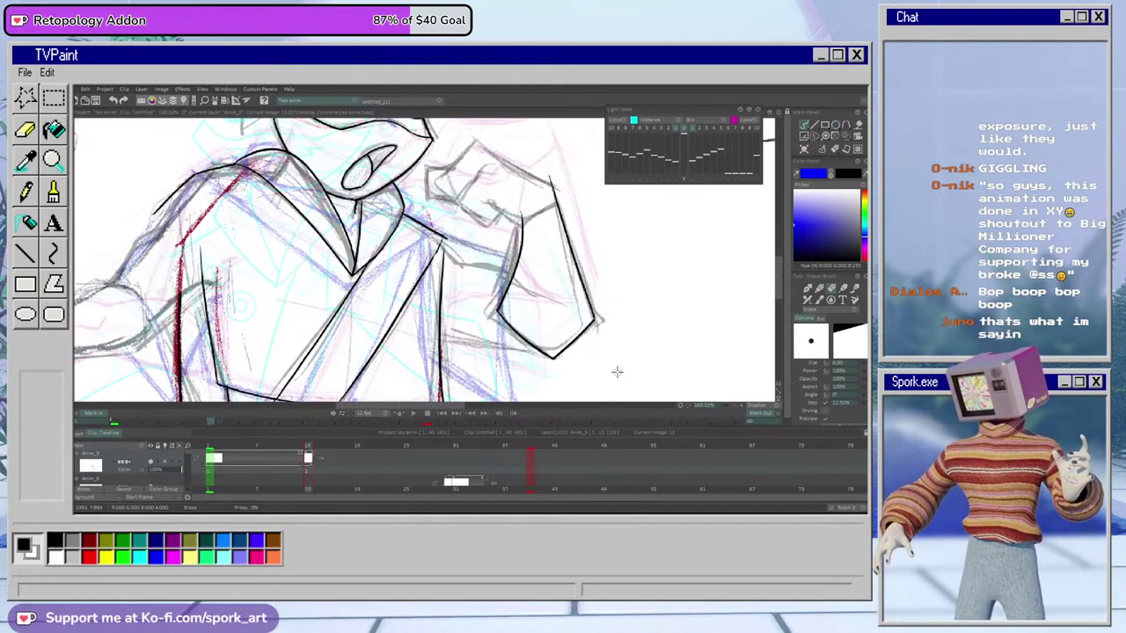
# On frame 1, ink the cuff lines around the wrist of the hand on the chest and erase the overlapping strokes
pyautogui.press('b')
pyautogui.moveTo(778, 296); pyautogui.dragTo(778, 266)
pyautogui.press('Left')
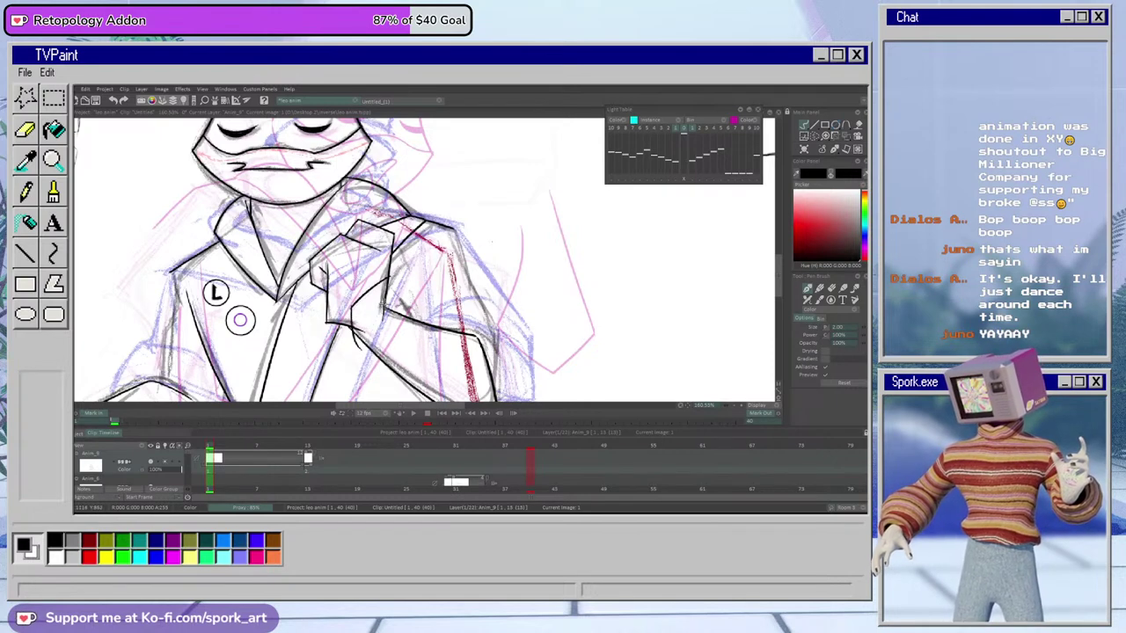
pyautogui.moveTo(368, 313); pyautogui.dragTo(364, 350)
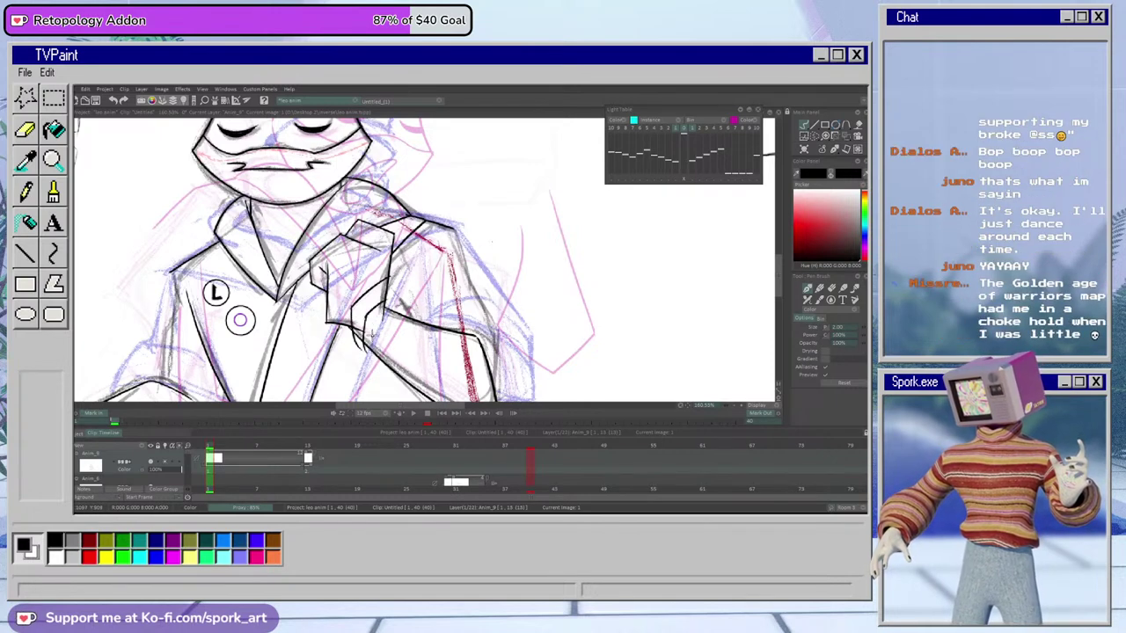
pyautogui.press('e')
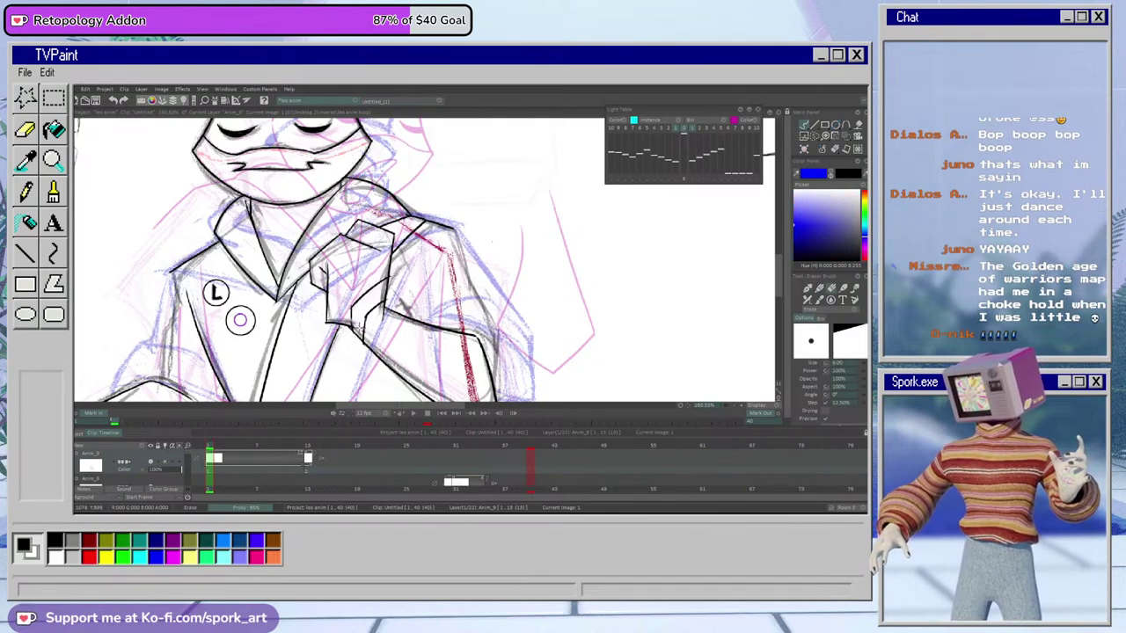
pyautogui.press('e')
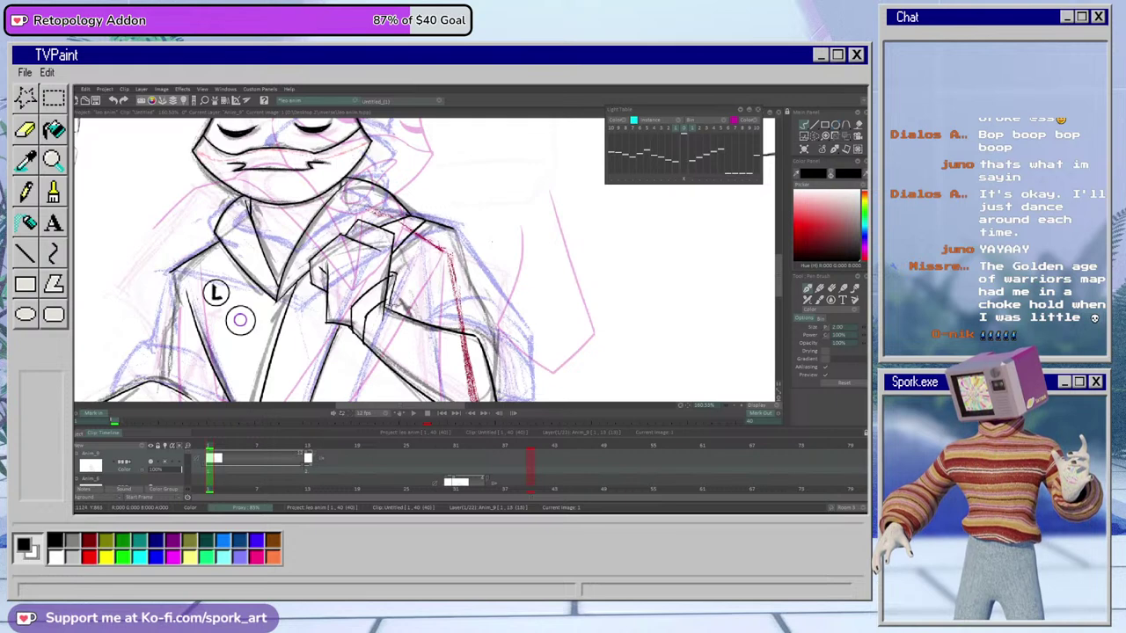
pyautogui.press('e')
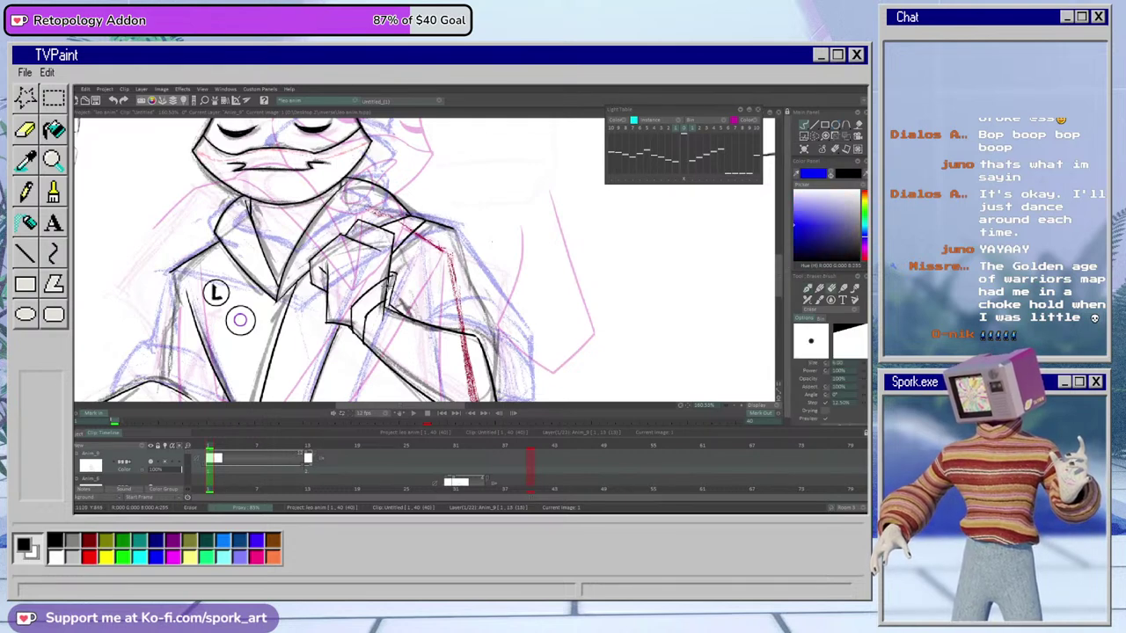
pyautogui.press('e')
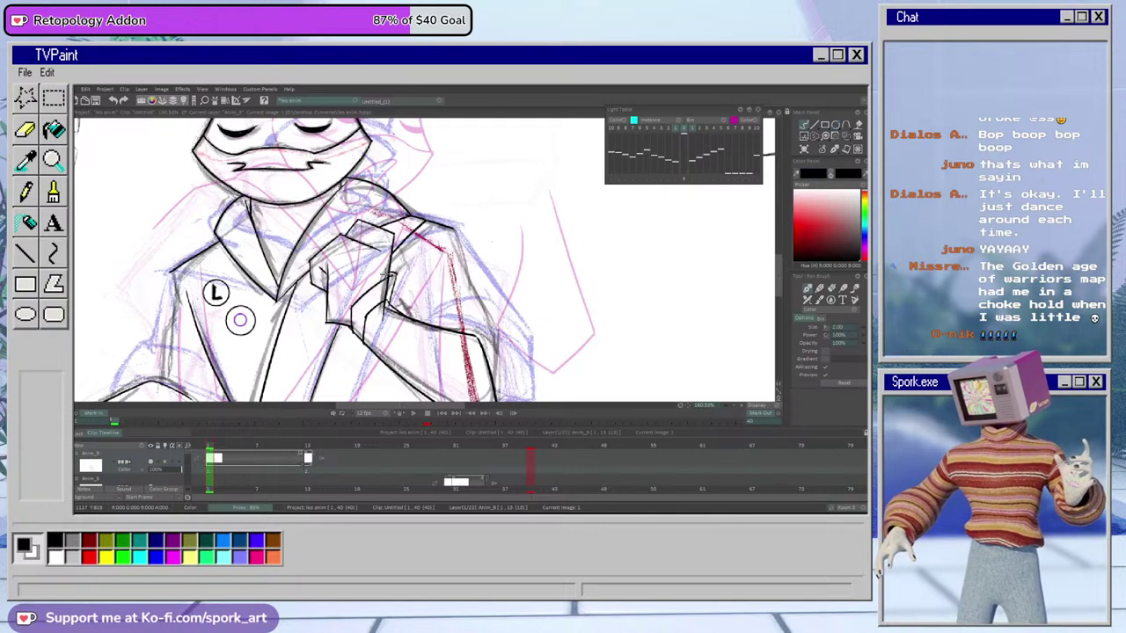
pyautogui.press('e')
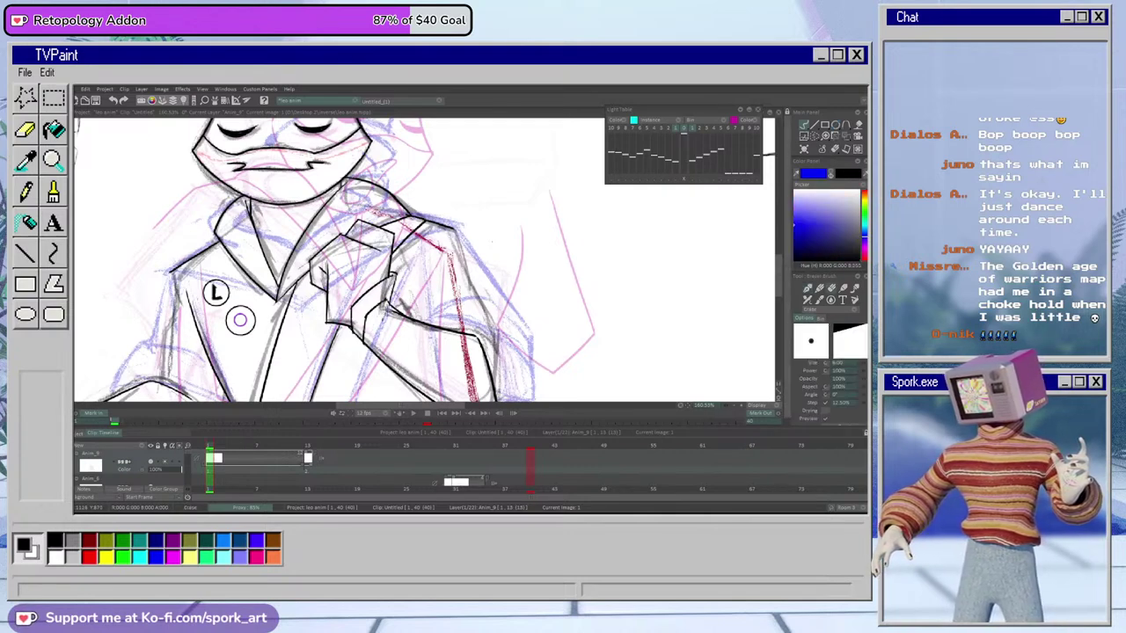
pyautogui.press('e')
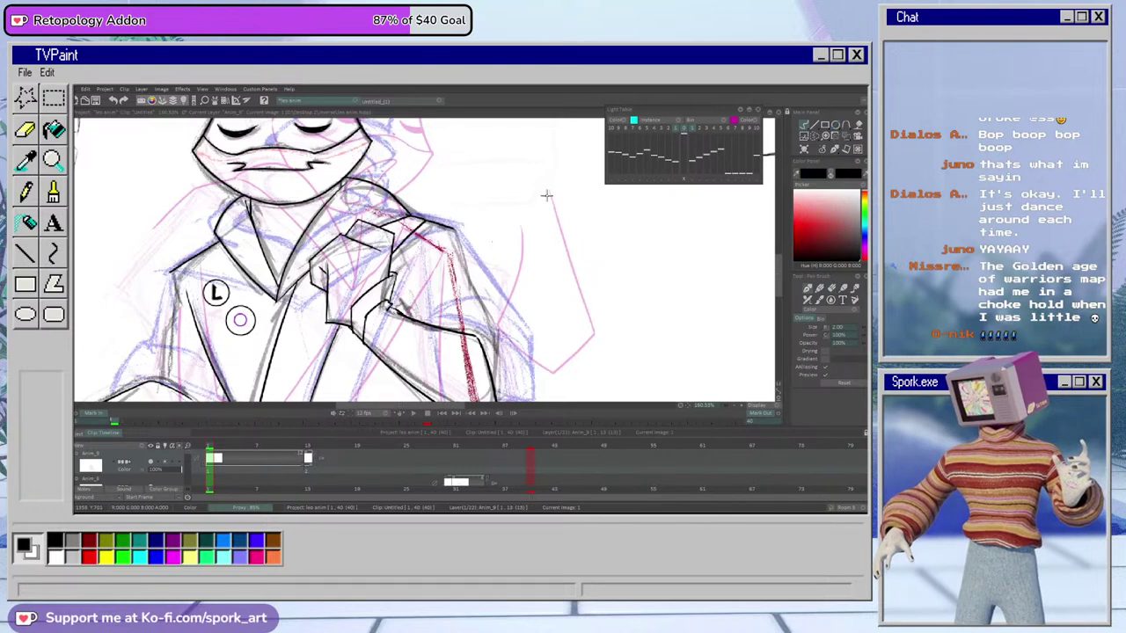
pyautogui.press('e')
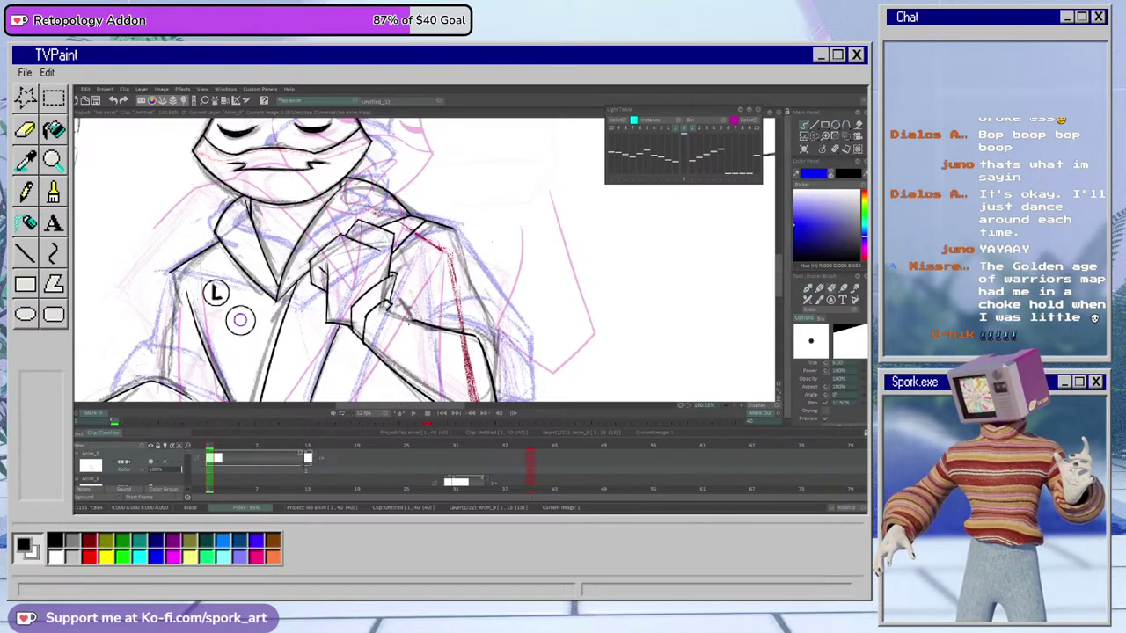
pyautogui.press('e')
pyautogui.moveTo(389, 304); pyautogui.dragTo(428, 327)
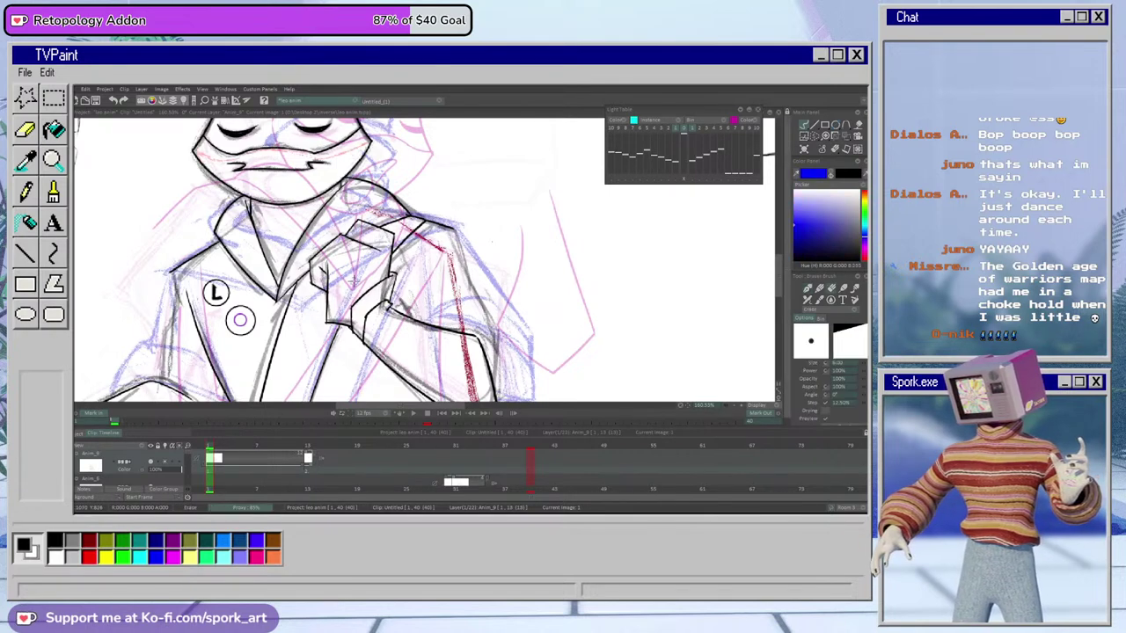
# On frame 13, ink the raised fist's wrist with two lines meeting at the forearm's inner edge, and tidy the joint
pyautogui.moveTo(779, 291)
pyautogui.mouseDown()
pyautogui.moveTo(780, 305)
pyautogui.moveTo(783, 290)
pyautogui.mouseUp()
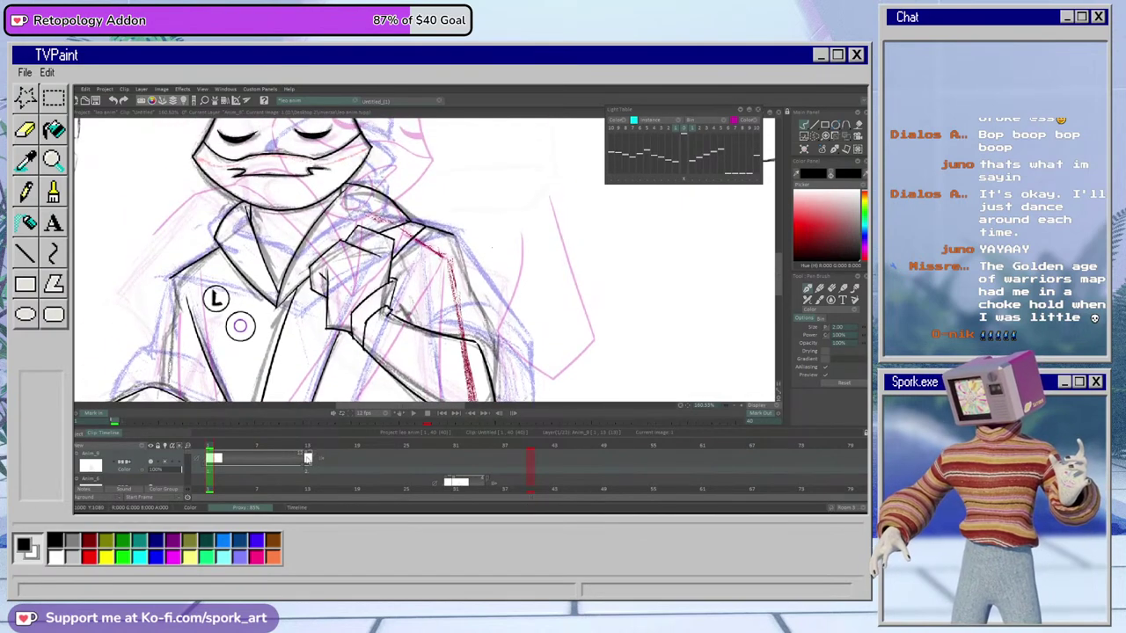
pyautogui.click(308, 452)
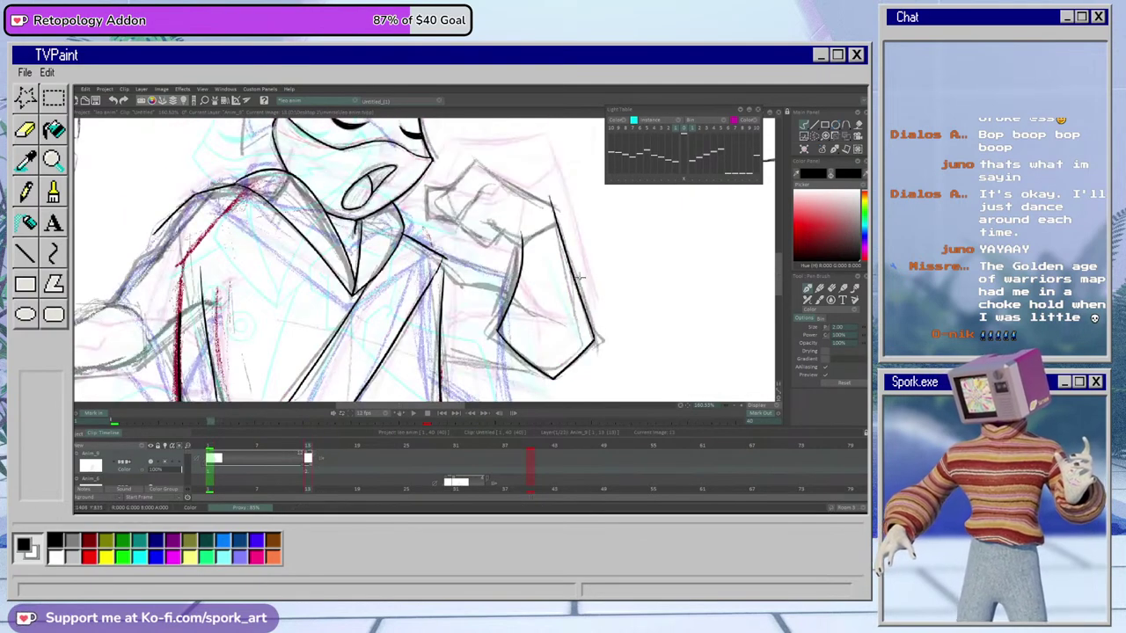
pyautogui.moveTo(490, 220); pyautogui.dragTo(520, 246)
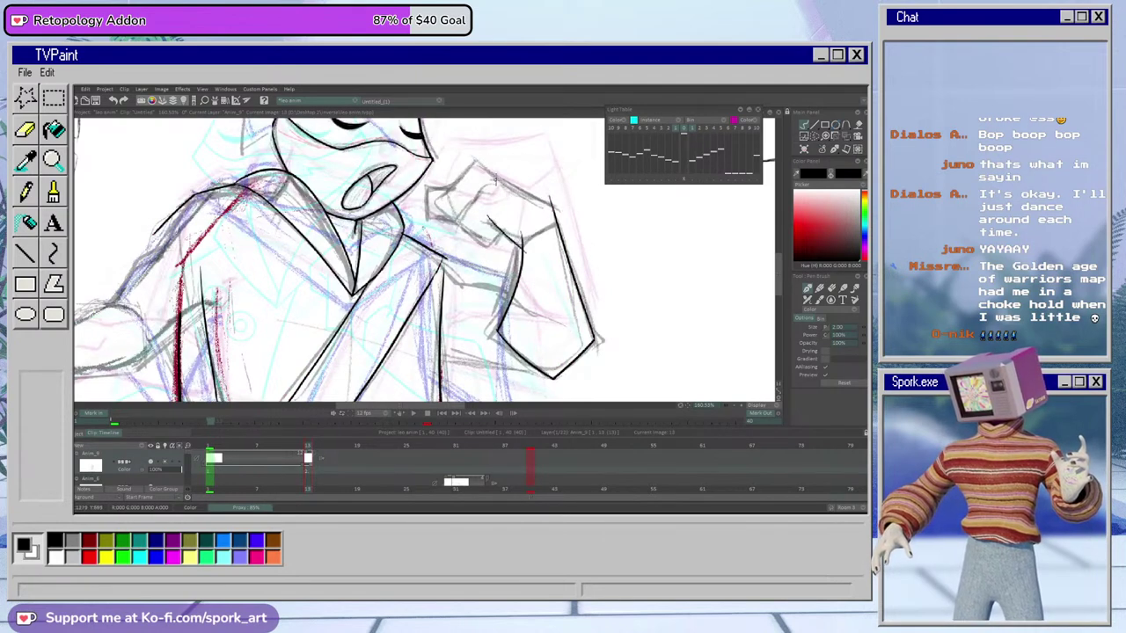
pyautogui.hotkey('ctrl', 'z')
pyautogui.moveTo(483, 211)
pyautogui.mouseDown()
pyautogui.moveTo(522, 247)
pyautogui.moveTo(558, 222)
pyautogui.mouseUp()
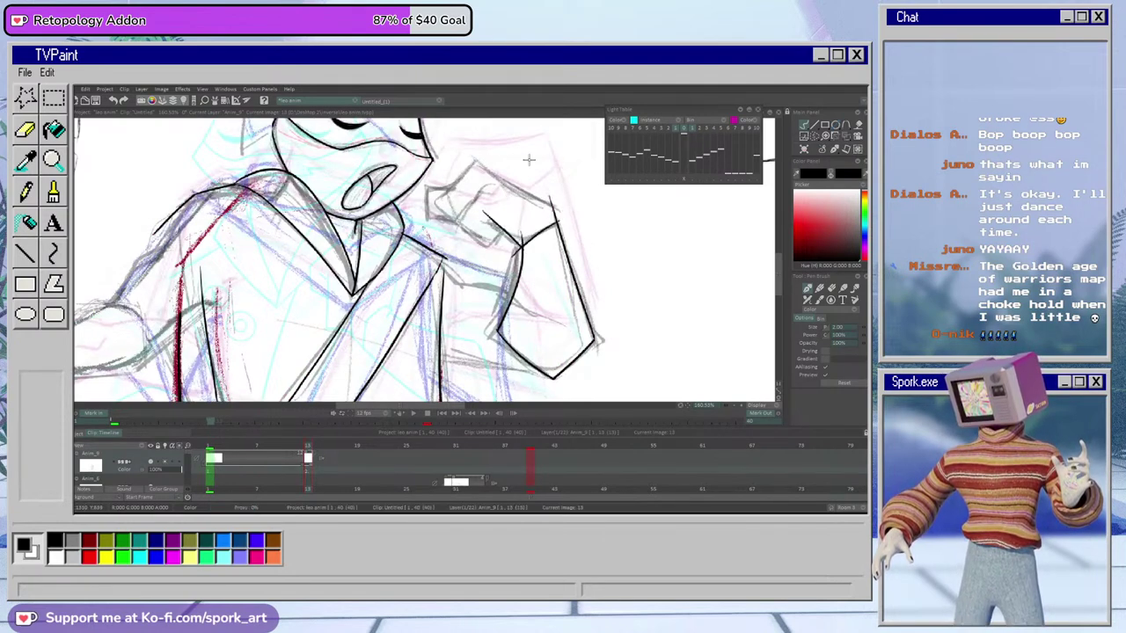
pyautogui.press('e')
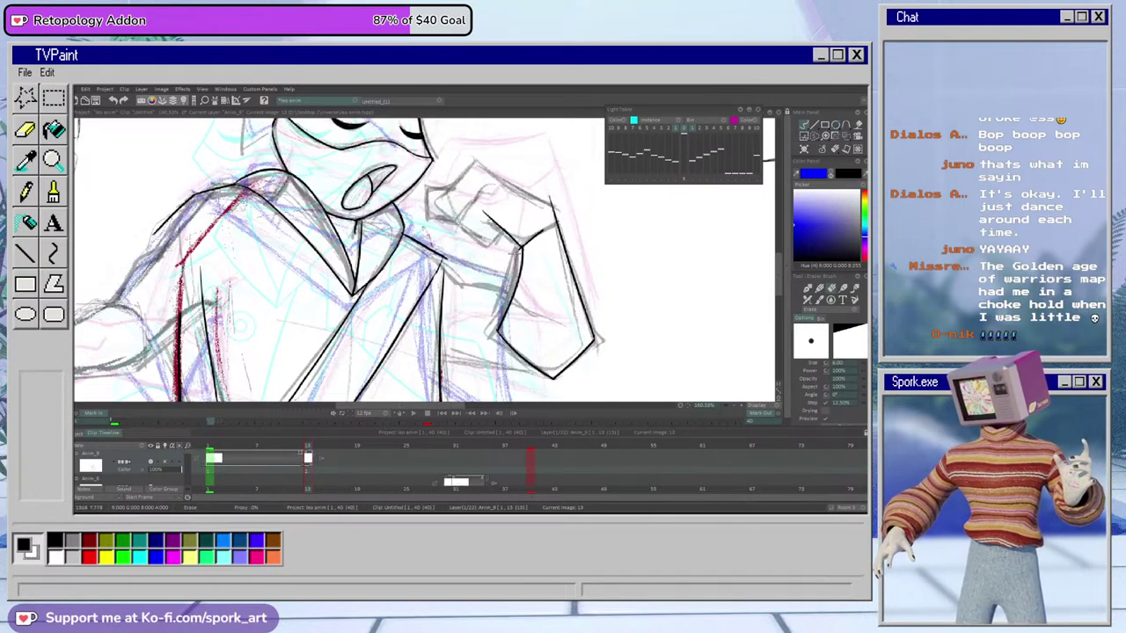
# Re-ink the short palm line leading into the raised fist's inner wrist and erase the stroke ends that overshoot the joint
pyautogui.press('b')
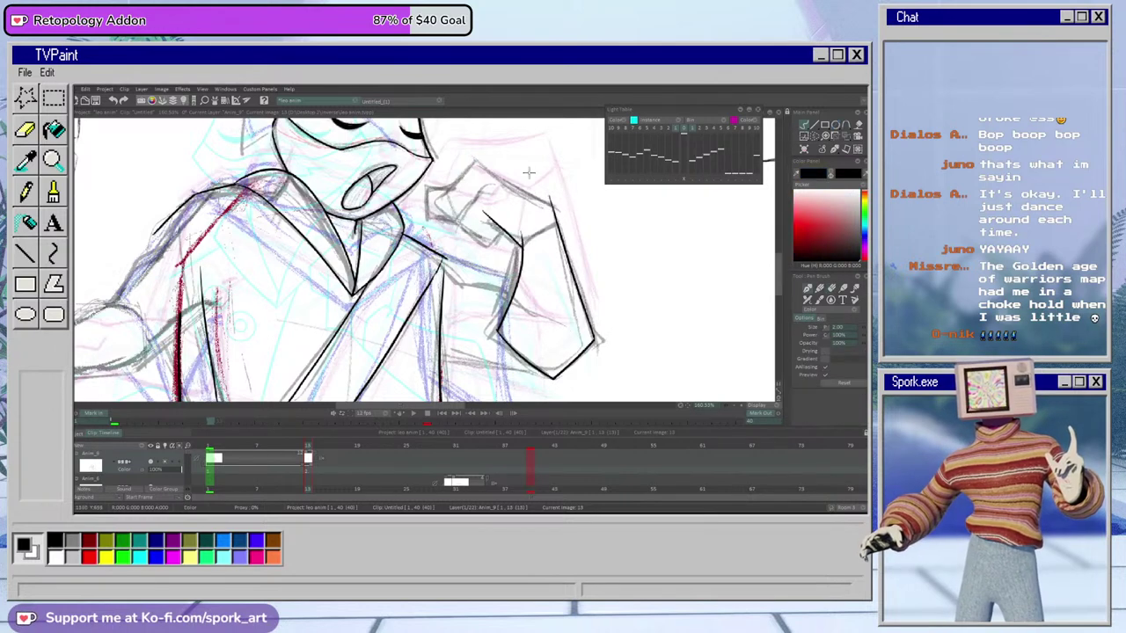
pyautogui.hotkey('ctrl', 'z')
pyautogui.moveTo(484, 218)
pyautogui.mouseDown()
pyautogui.moveTo(507, 244)
pyautogui.moveTo(520, 239)
pyautogui.mouseUp()
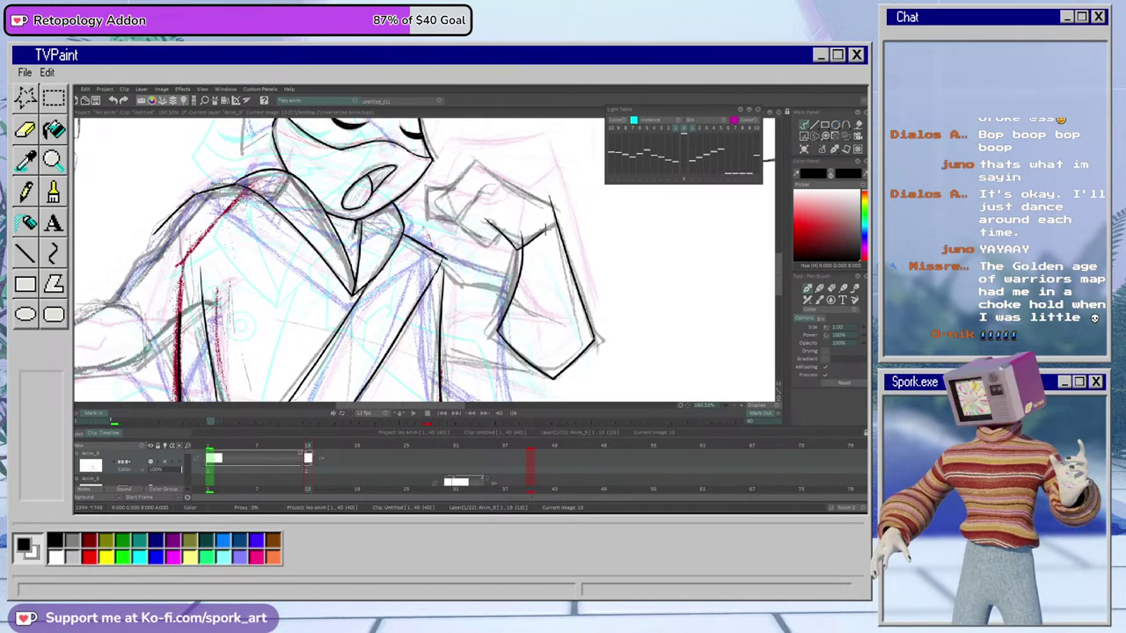
pyautogui.press('e')
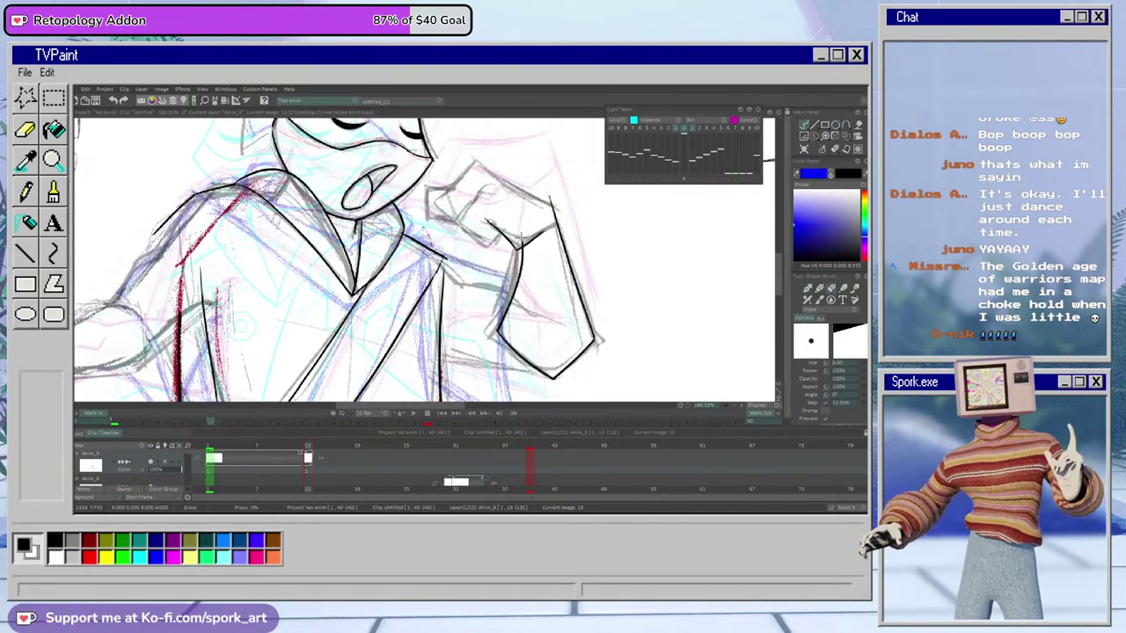
# Ink the lower outline of the raised fist's curled fingers over the sketch and erase the crossing stroke ends
pyautogui.press('b')
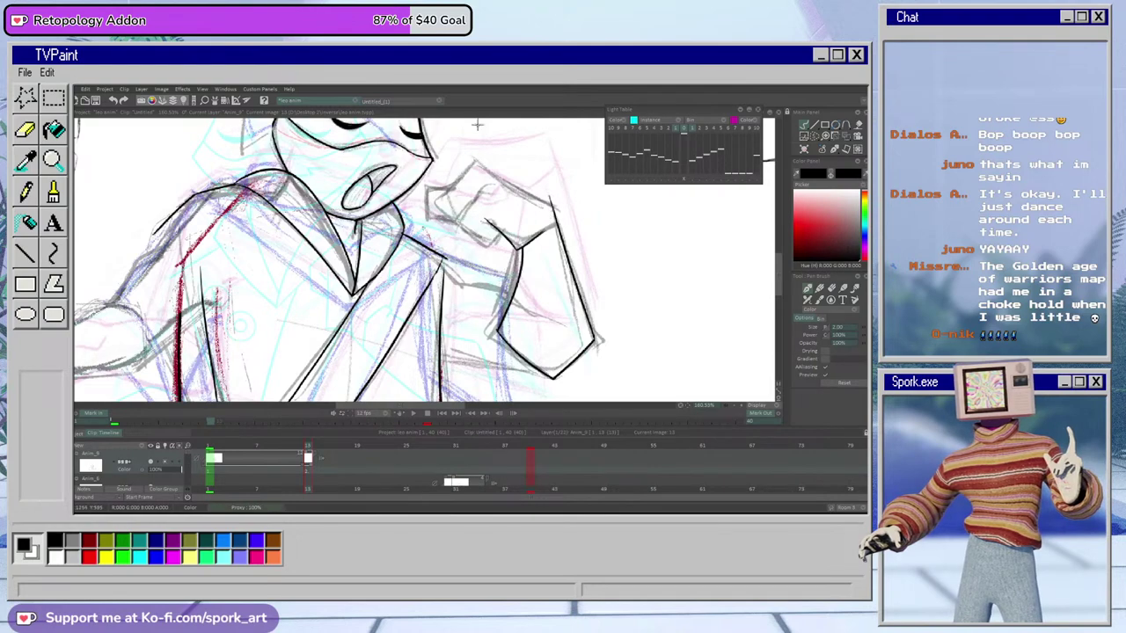
pyautogui.moveTo(482, 188)
pyautogui.mouseDown()
pyautogui.moveTo(440, 231)
pyautogui.moveTo(512, 257)
pyautogui.moveTo(482, 258)
pyautogui.mouseUp()
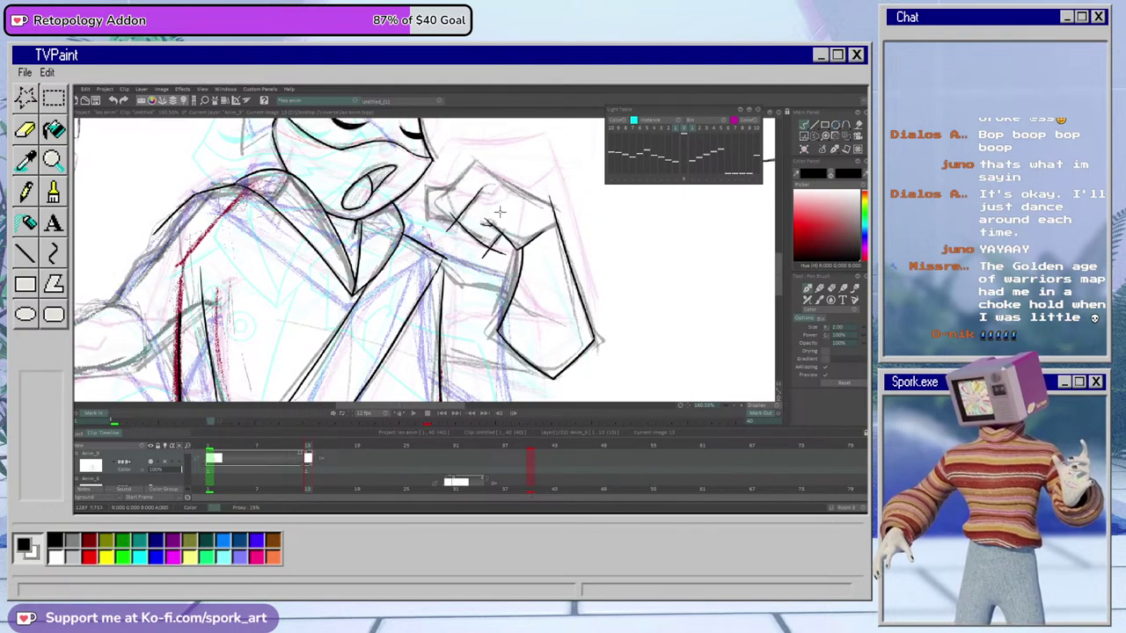
pyautogui.press('e')
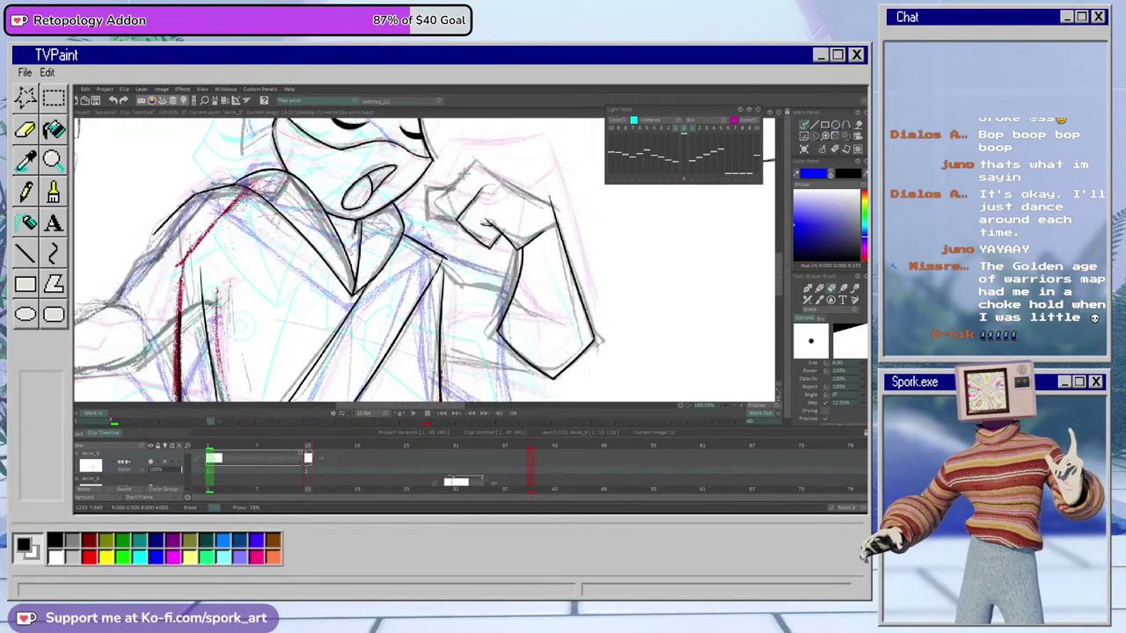
# Ink the back of the raised hand from the knuckles to the outer wrist and erase the end overshooting the forearm
pyautogui.press('b')
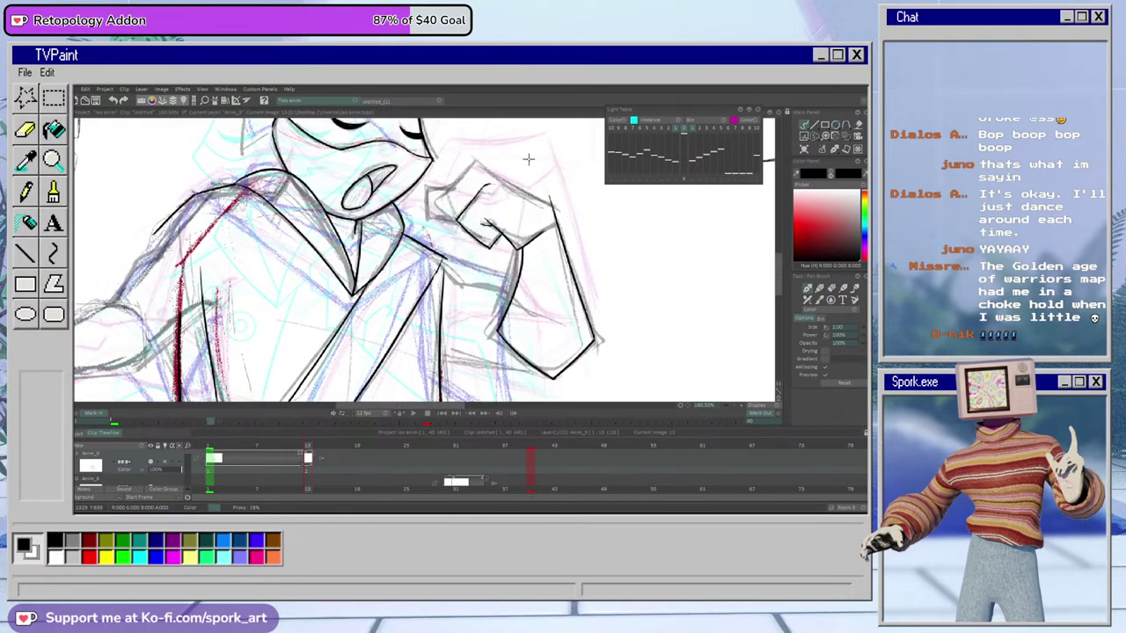
pyautogui.moveTo(473, 156); pyautogui.dragTo(583, 214)
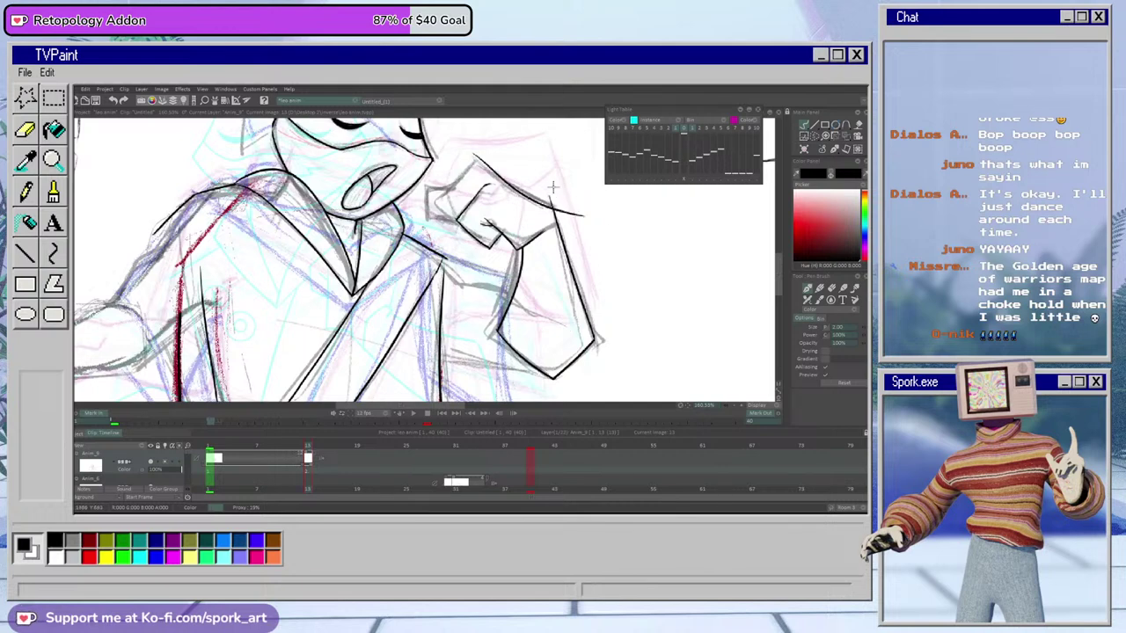
pyautogui.hotkey('ctrl', 'z')
pyautogui.moveTo(464, 146); pyautogui.dragTo(607, 224)
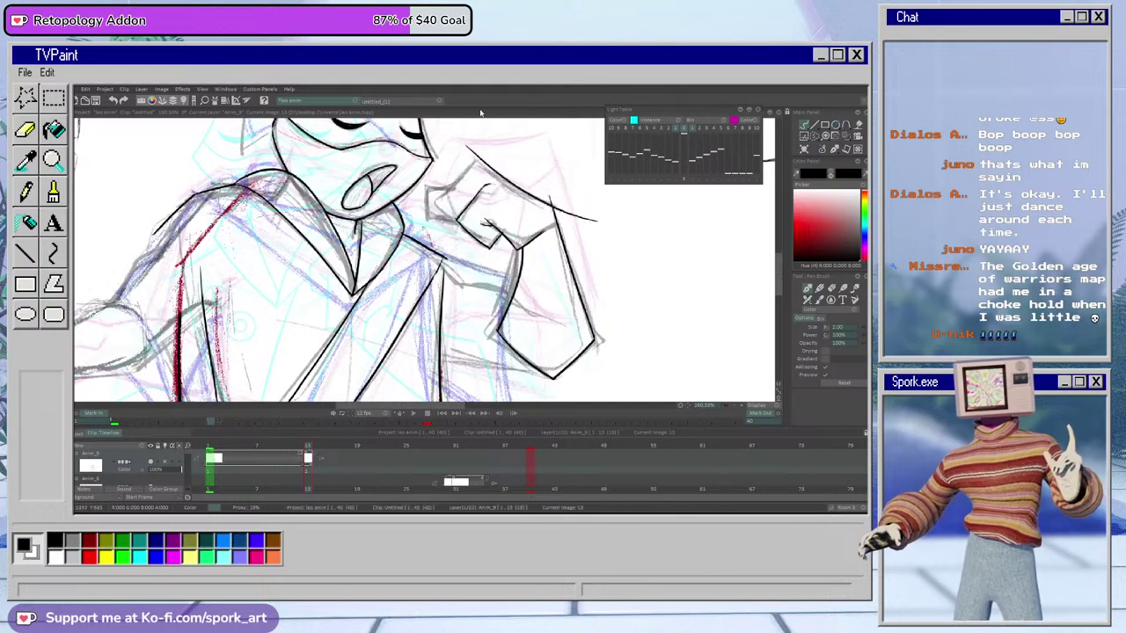
pyautogui.press('e')
pyautogui.moveTo(552, 200); pyautogui.dragTo(574, 217)
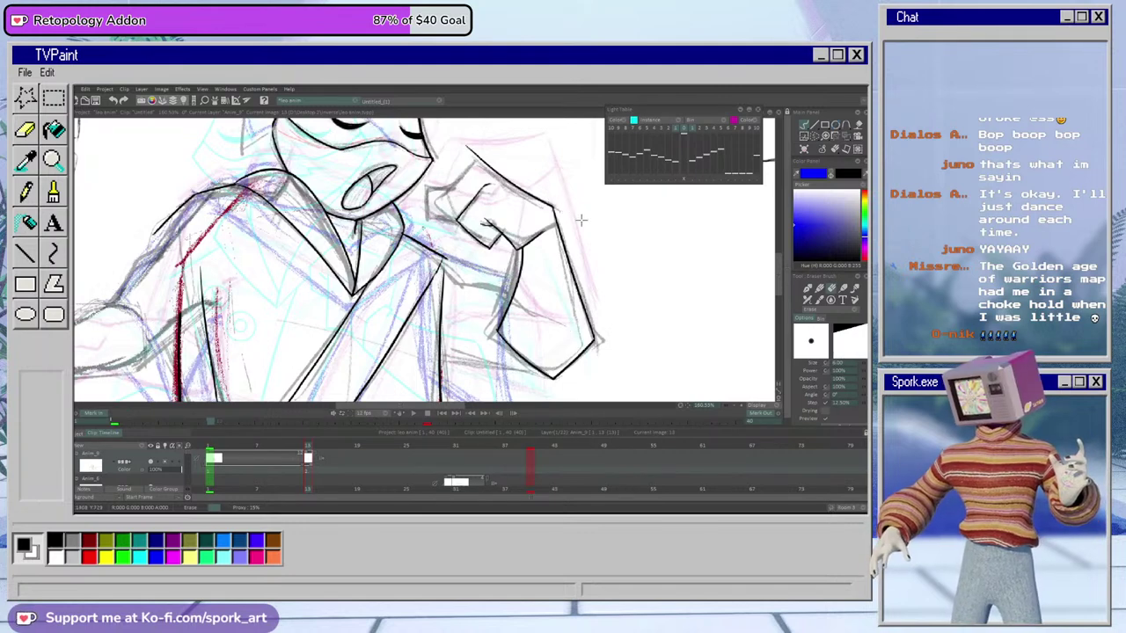
# Ink the knuckle edge from the fist's peak down around the curled fingers, then erase the overshooting corner ends
pyautogui.press('e')
pyautogui.moveTo(492, 152)
pyautogui.mouseDown()
pyautogui.moveTo(443, 173)
pyautogui.moveTo(469, 237)
pyautogui.mouseUp()
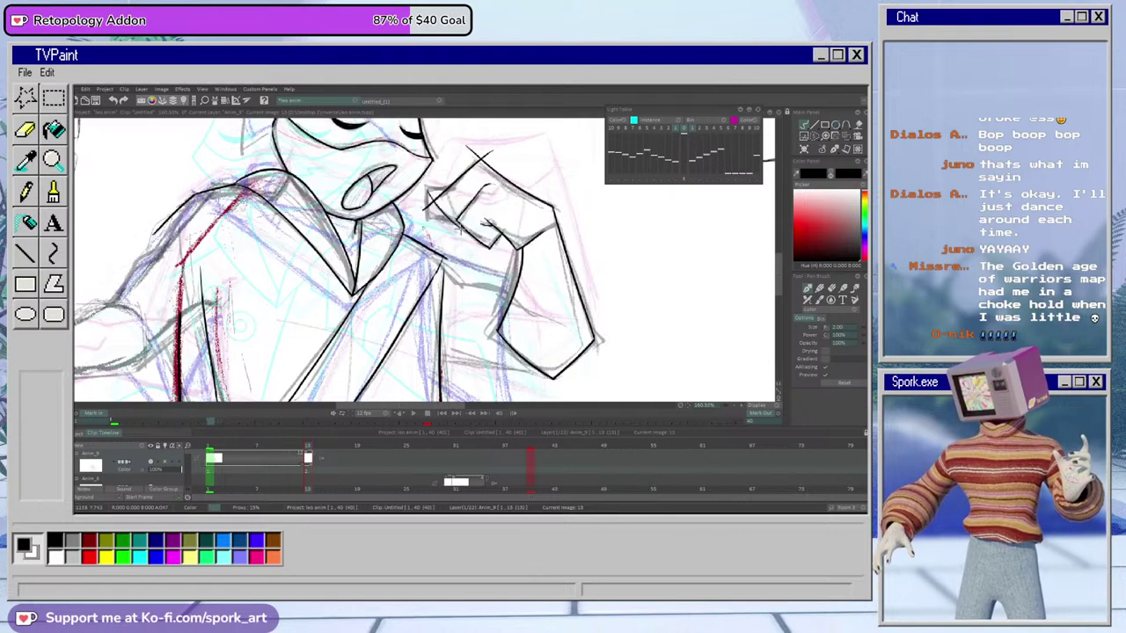
pyautogui.press('e')
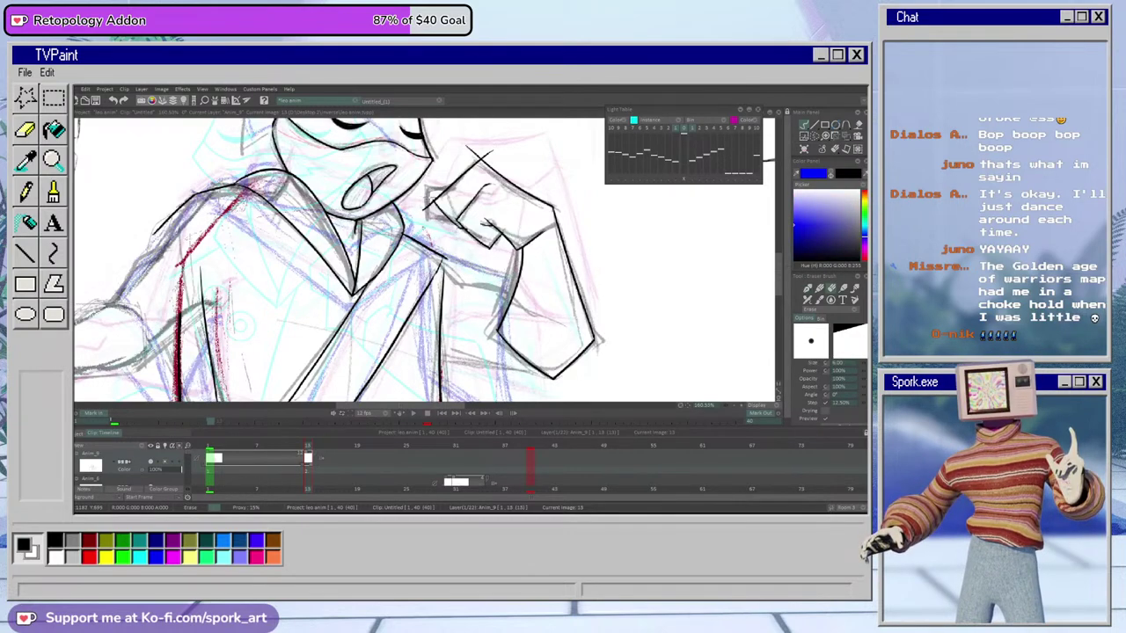
pyautogui.moveTo(471, 144); pyautogui.dragTo(490, 151)
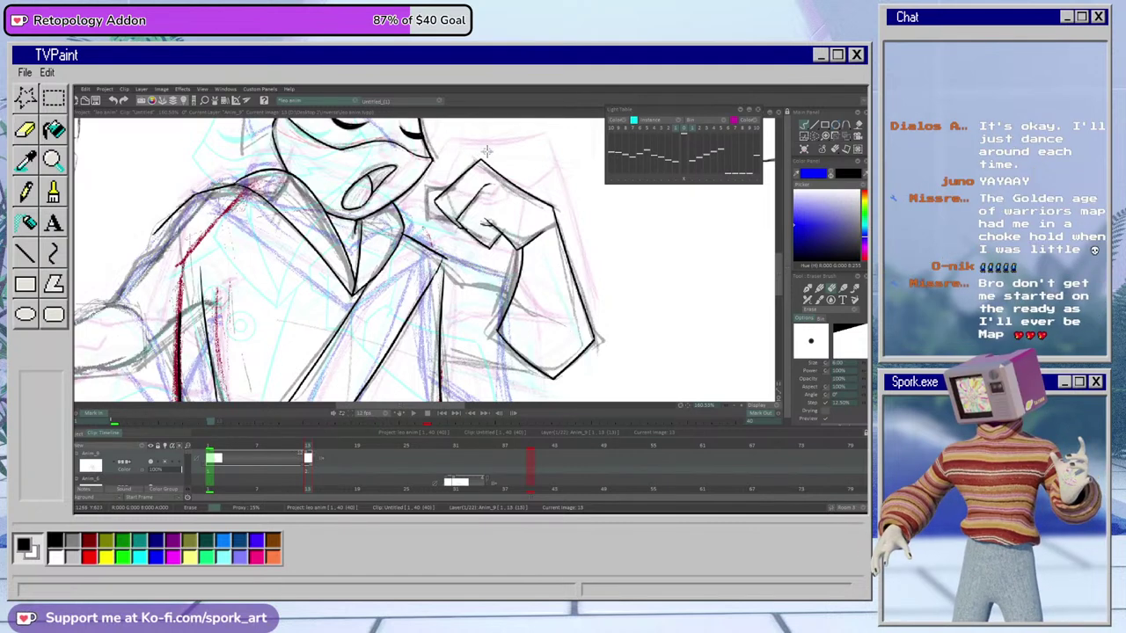
pyautogui.rightClick(510, 117)
pyautogui.press('b')
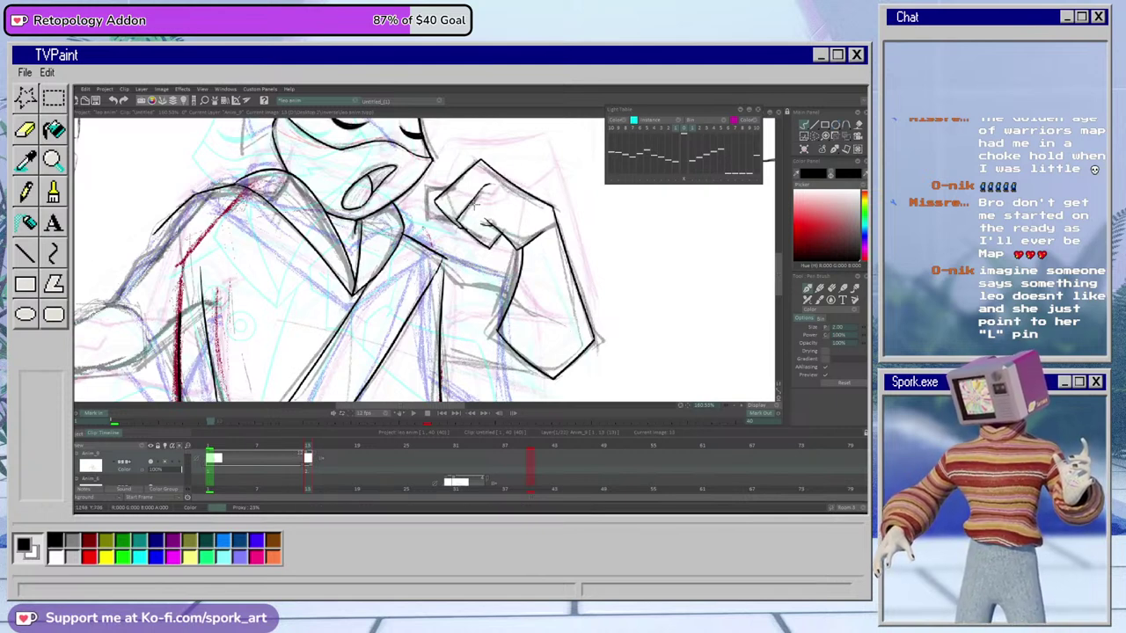
pyautogui.moveTo(503, 174)
pyautogui.mouseDown()
pyautogui.moveTo(509, 205)
pyautogui.moveTo(546, 244)
pyautogui.mouseUp()
pyautogui.hotkey('ctrl', 'z')
pyautogui.hotkey('ctrl', 'z')
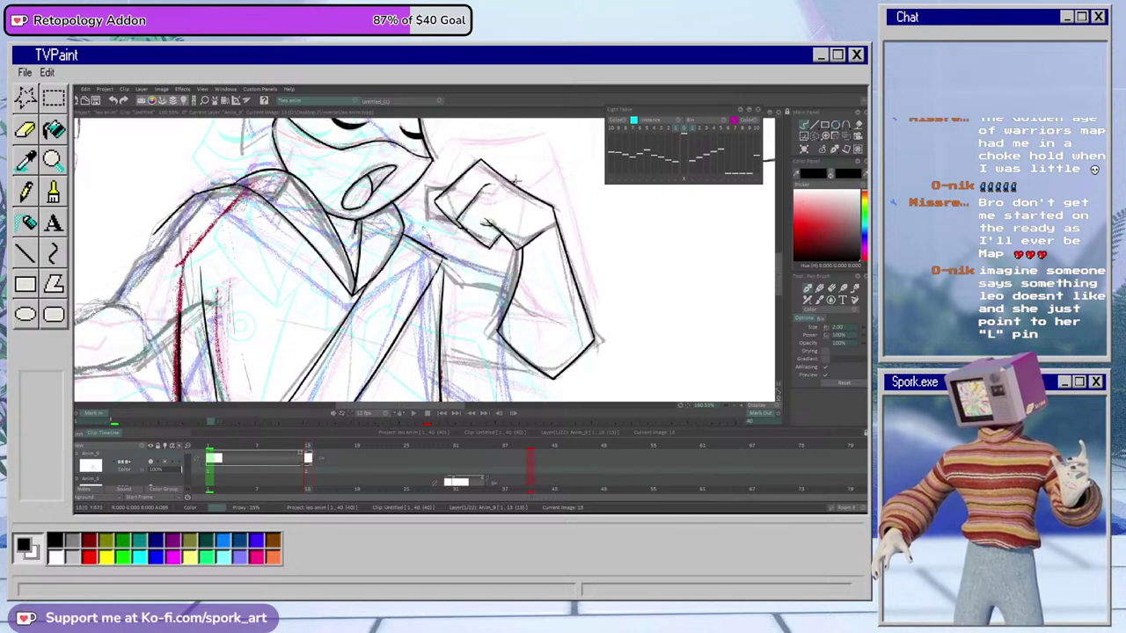
# Ink the hand-side edge of the wristband across the raised wrist, erasing and redrawing its lower part
pyautogui.moveTo(516, 182)
pyautogui.mouseDown()
pyautogui.moveTo(537, 240)
pyautogui.moveTo(521, 264)
pyautogui.moveTo(552, 248)
pyautogui.mouseUp()
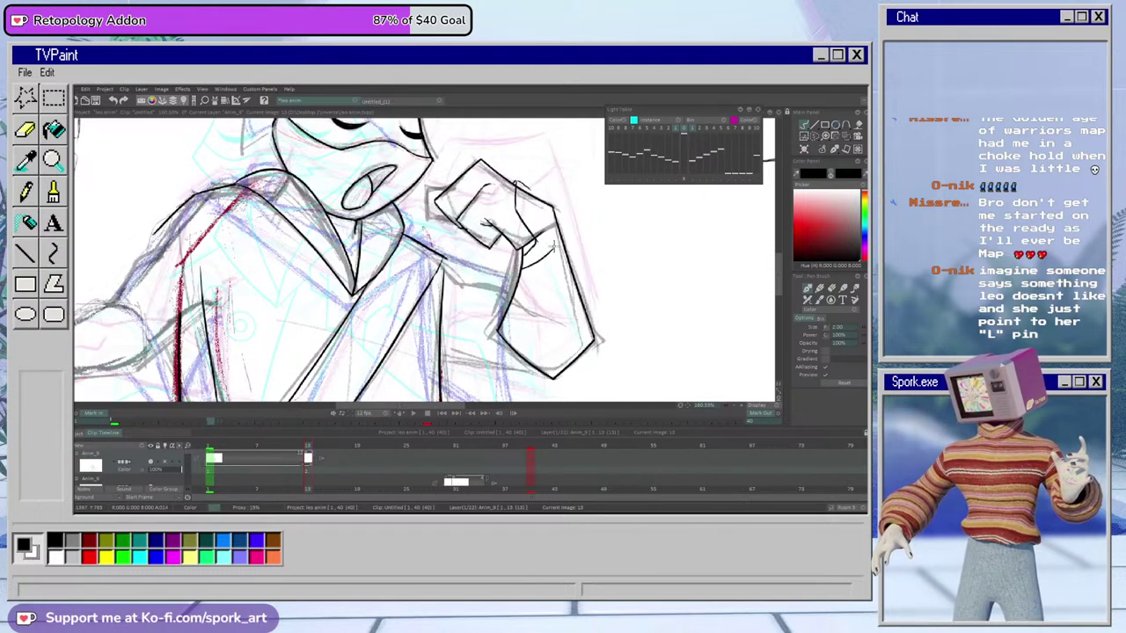
pyautogui.hotkey('ctrl', 'z')
pyautogui.hotkey('ctrl', 'z')
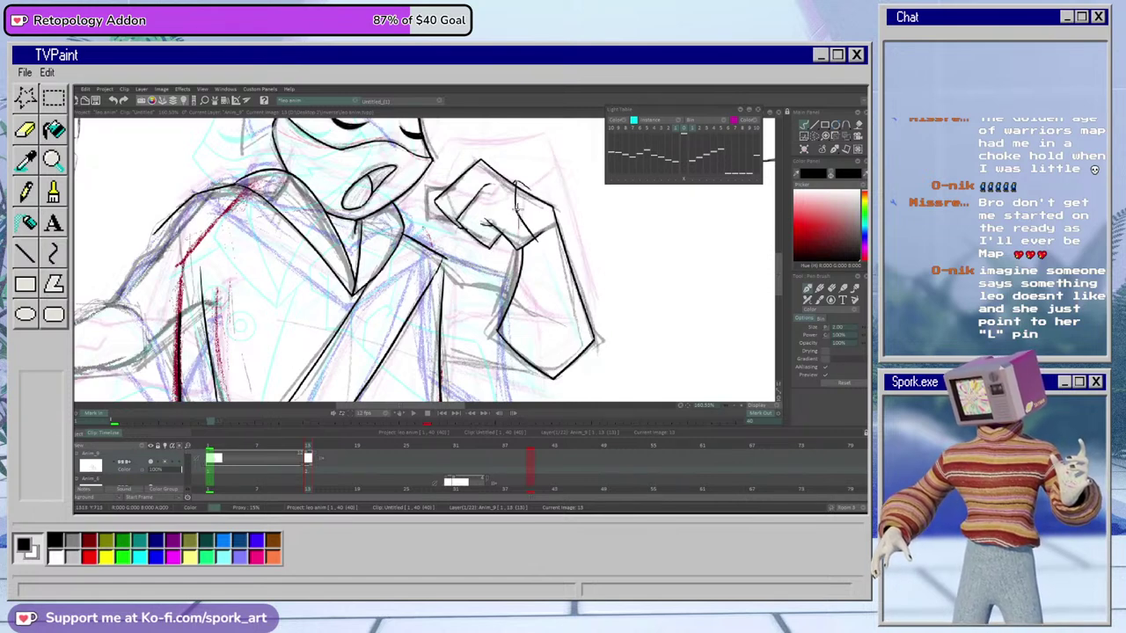
pyautogui.press('e')
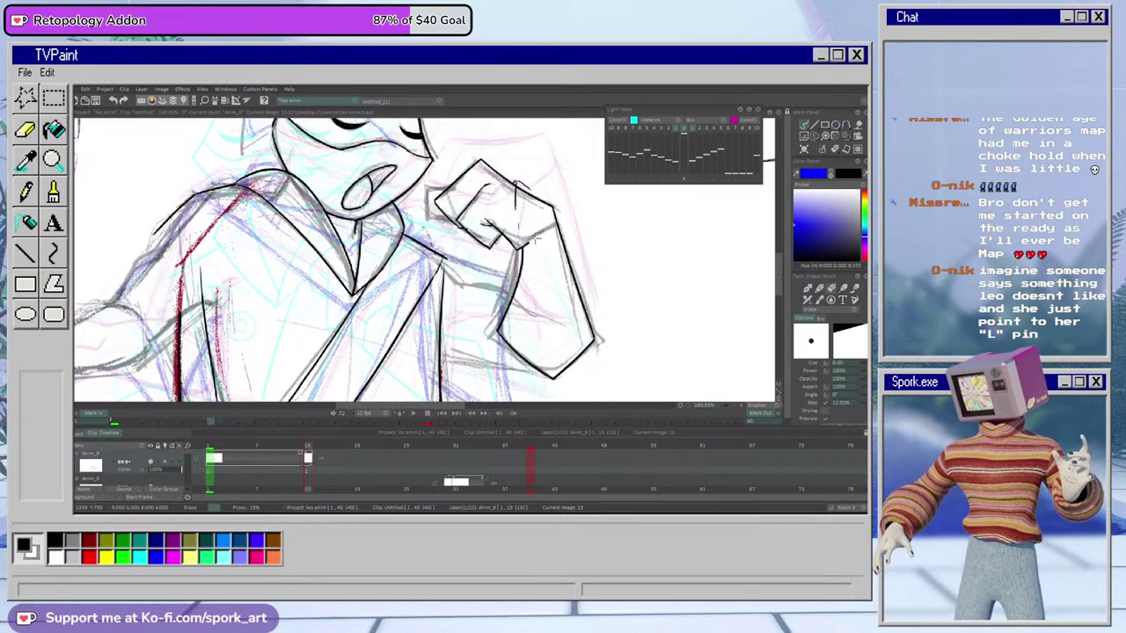
pyautogui.press('e')
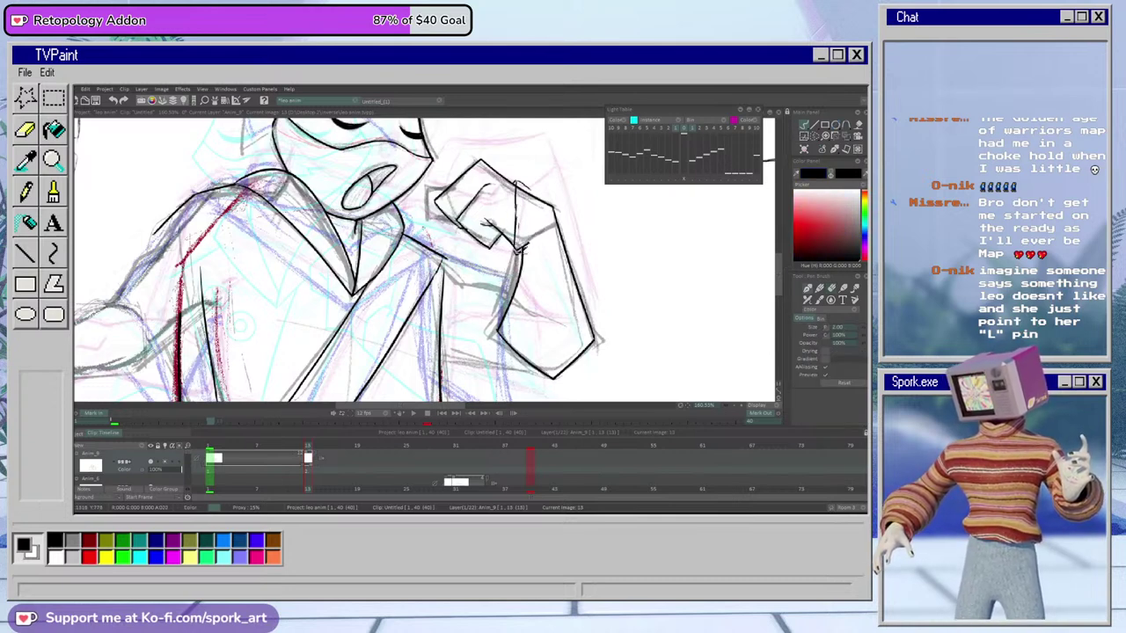
pyautogui.press('e')
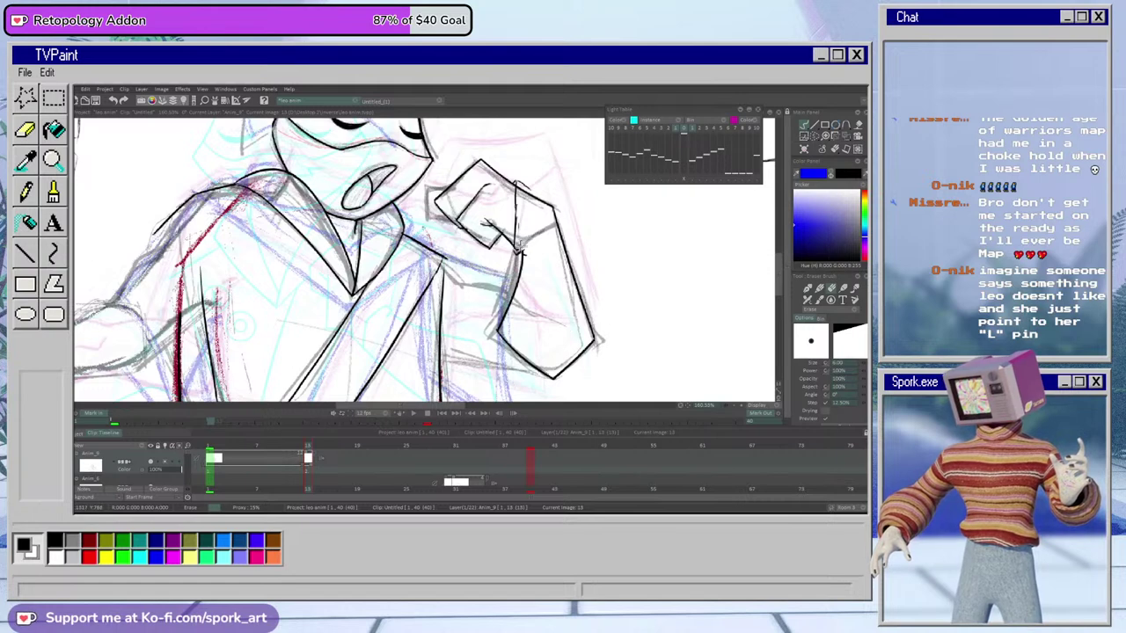
pyautogui.press('e')
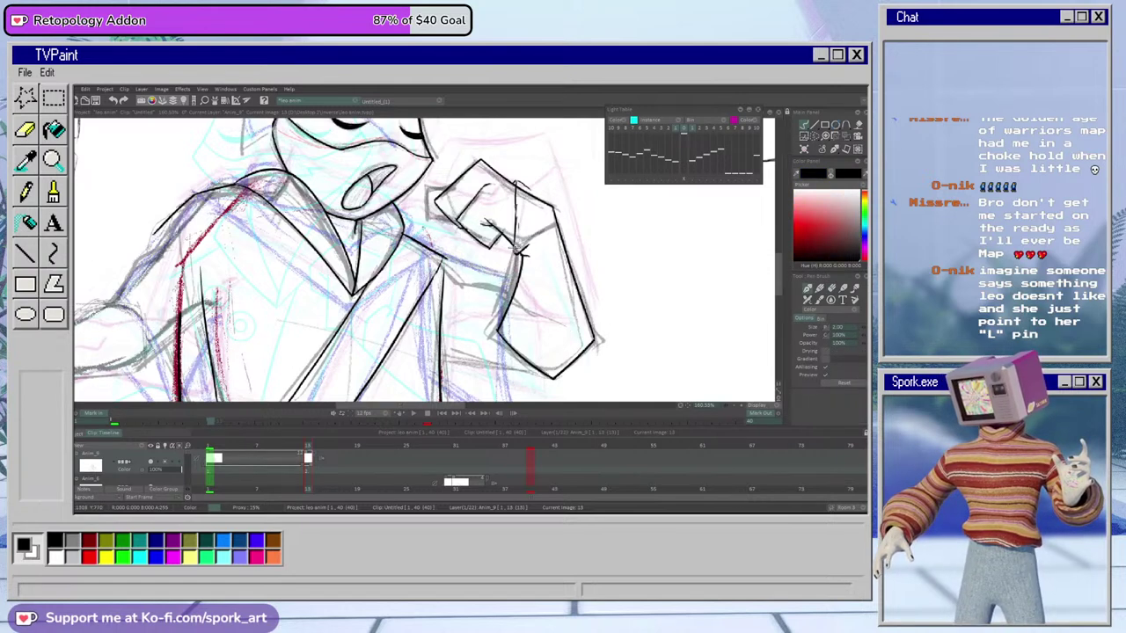
pyautogui.press('e')
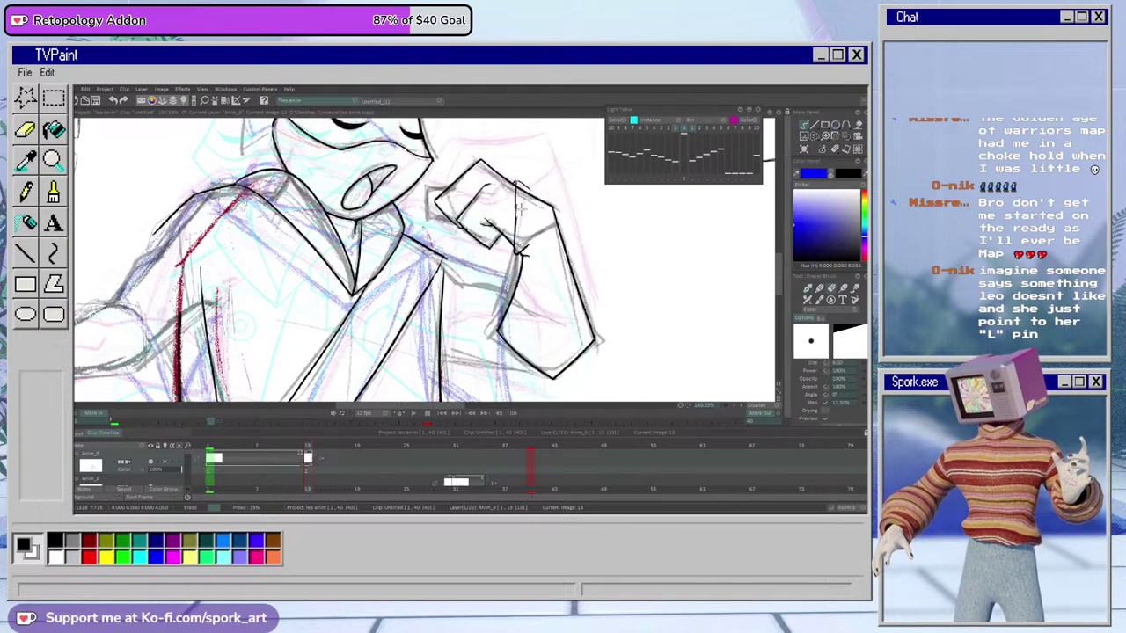
pyautogui.press('e')
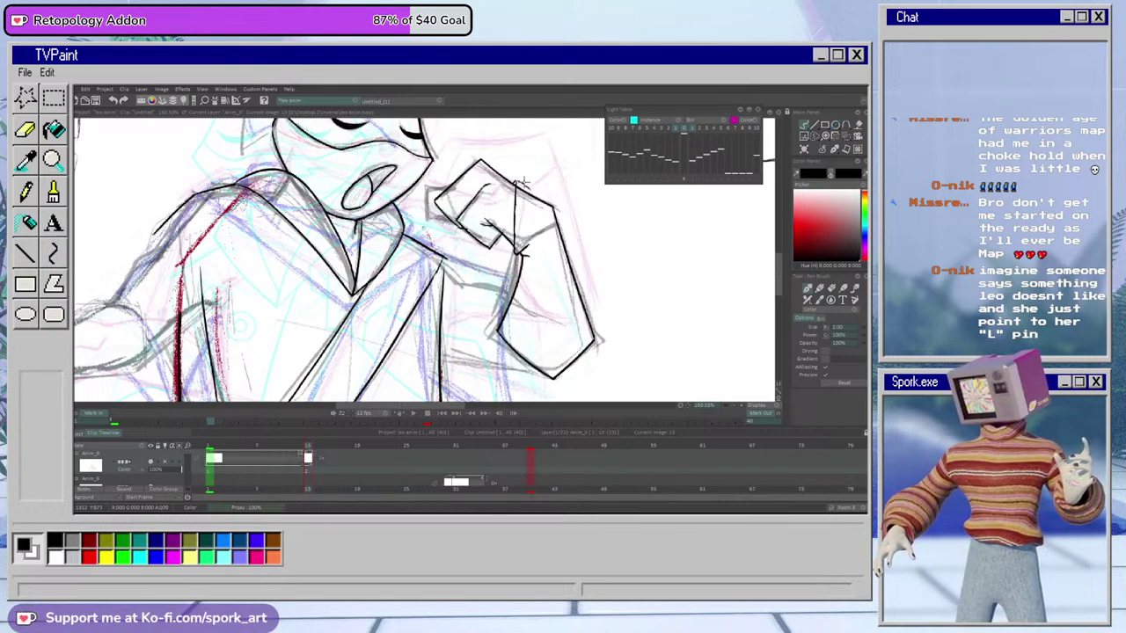
# Ink the wristband's forearm-side edge parallel to the first one, joining both at the inner wrist, and clean the overshooting ends
pyautogui.moveTo(528, 189); pyautogui.dragTo(532, 244)
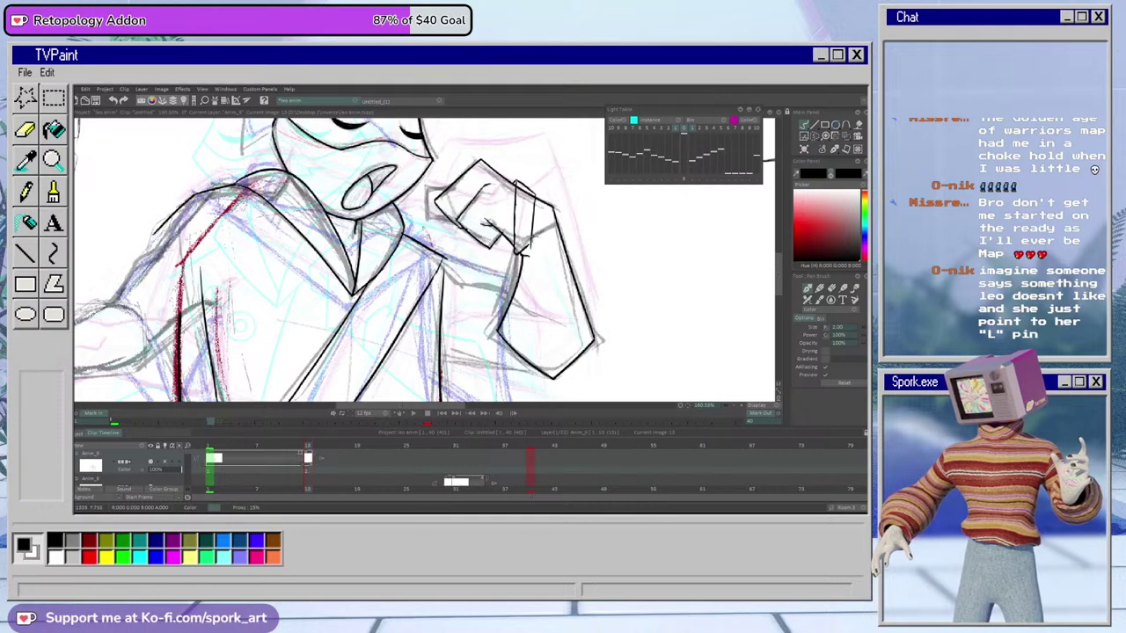
pyautogui.hotkey('ctrl', 'z')
pyautogui.moveTo(534, 194); pyautogui.dragTo(530, 255)
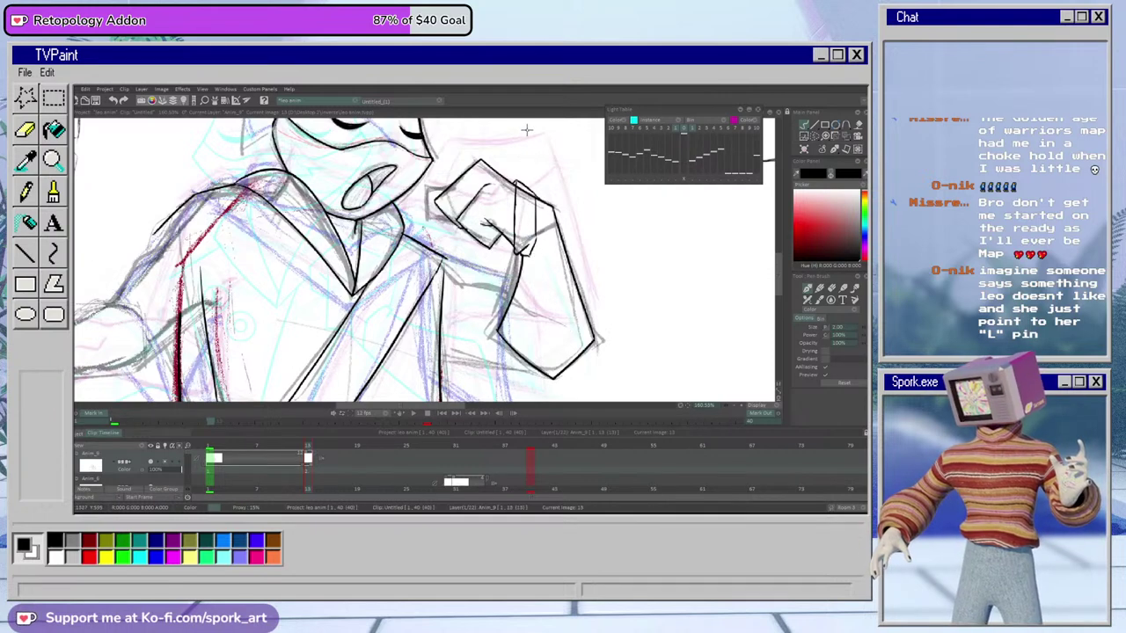
pyautogui.press('e')
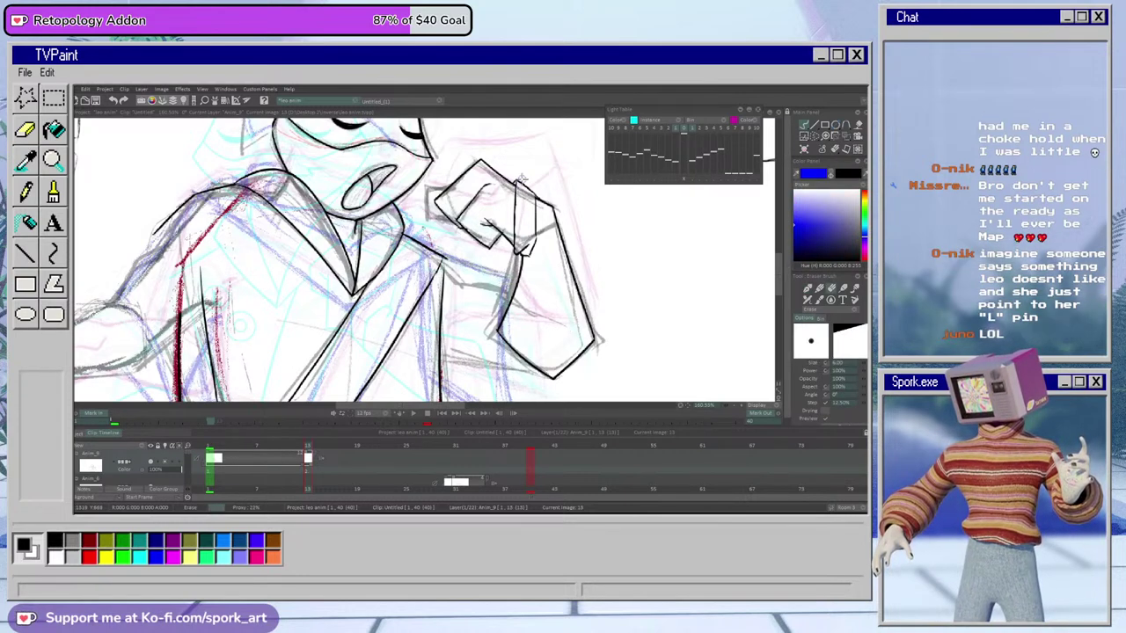
pyautogui.press('b')
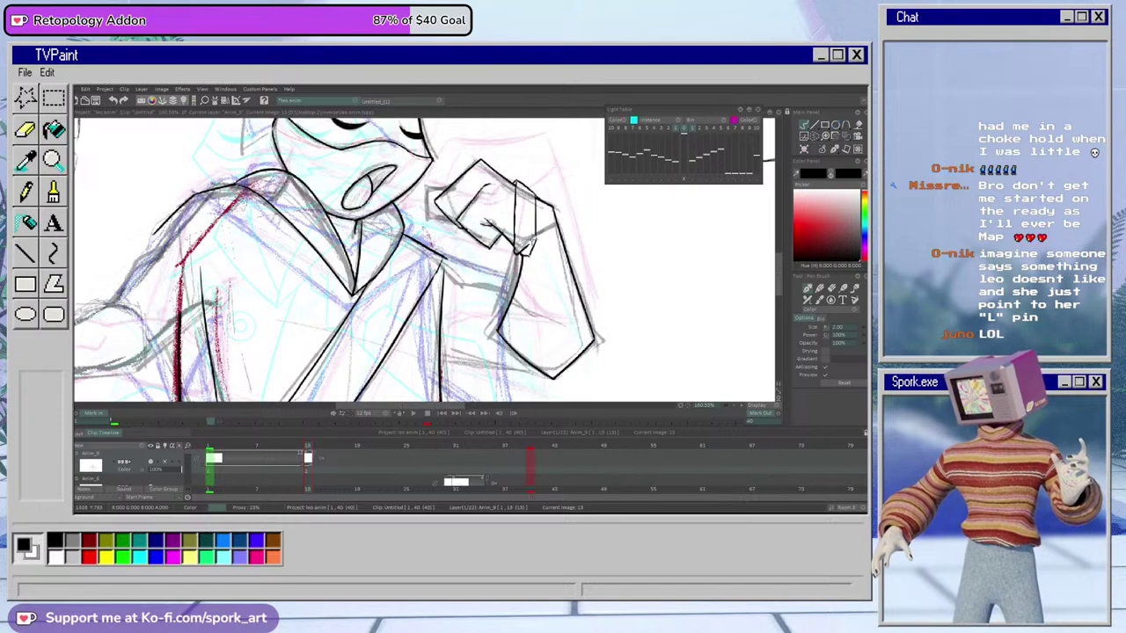
# Ink the small finger shape protruding from the front of the raised fist and erase its overshooting line ends
pyautogui.moveTo(308, 449); pyautogui.dragTo(308, 449)
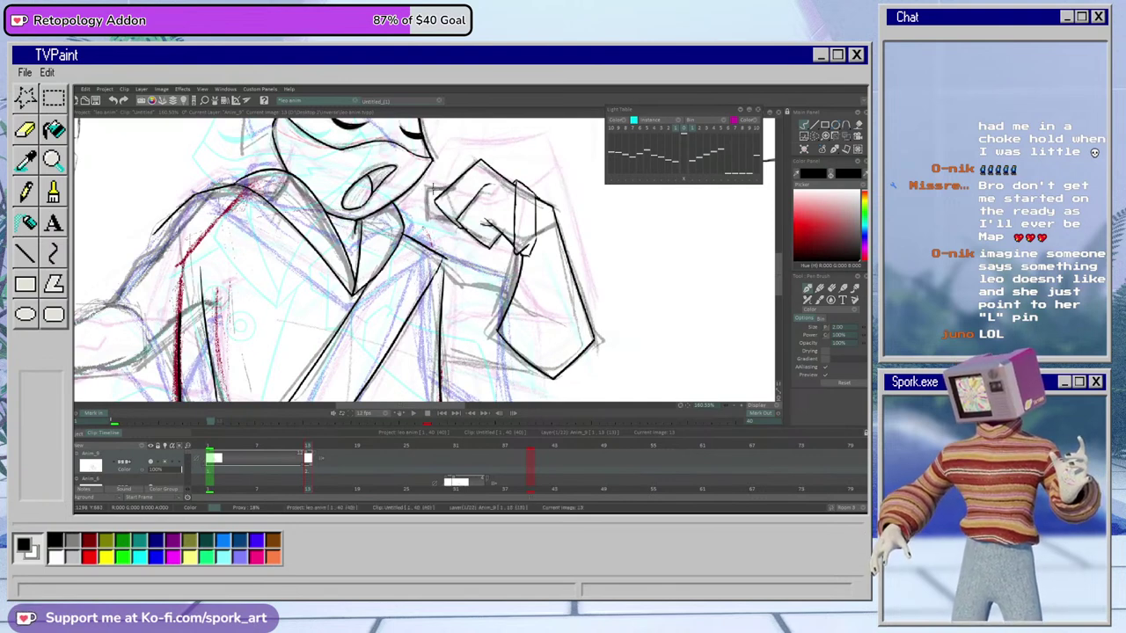
pyautogui.moveTo(426, 184)
pyautogui.mouseDown()
pyautogui.moveTo(428, 225)
pyautogui.moveTo(456, 220)
pyautogui.mouseUp()
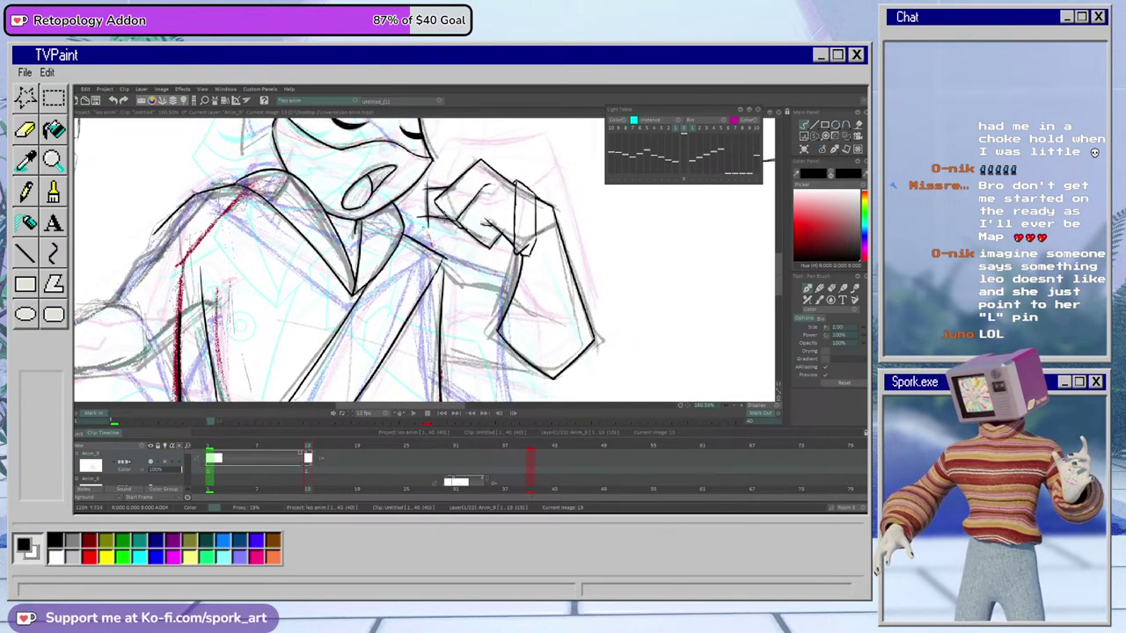
pyautogui.press('e')
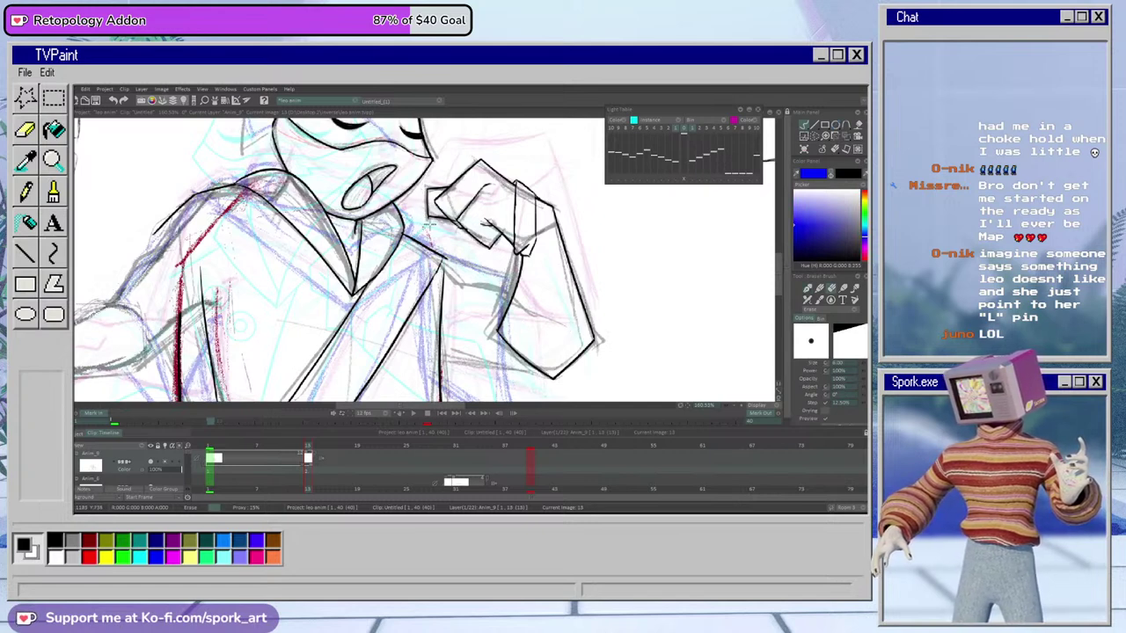
pyautogui.press('e')
pyautogui.press('e')
pyautogui.press('e')
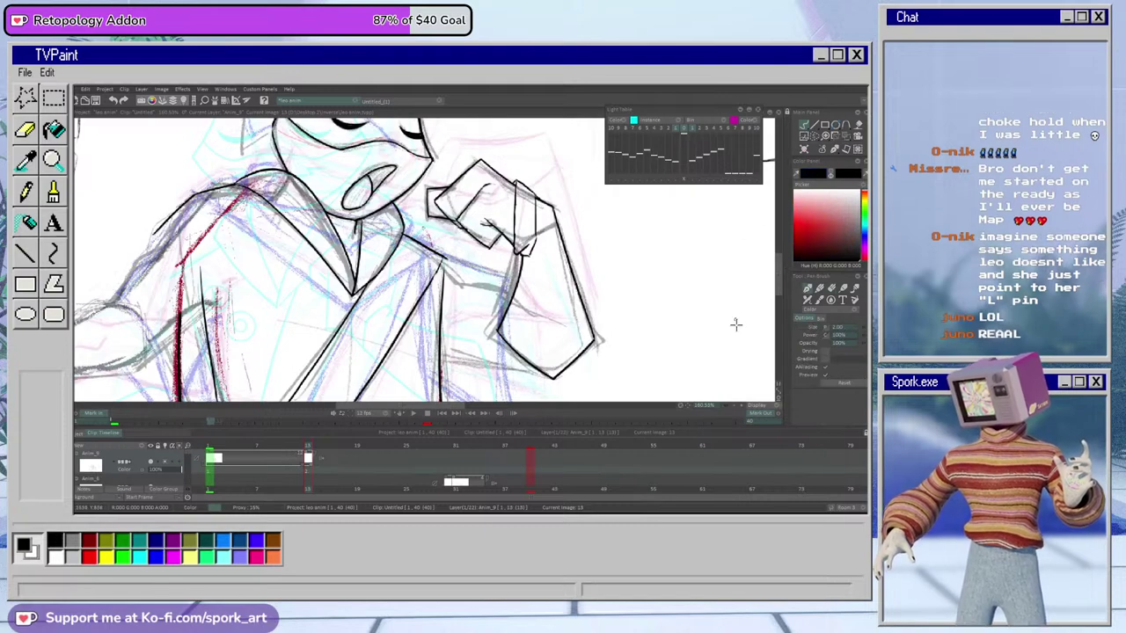
# Examine the inked raised arm within the whole figure on frame 13, and return to a close view of the fist
pyautogui.click(726, 412)
pyautogui.moveTo(725, 412); pyautogui.dragTo(691, 422)
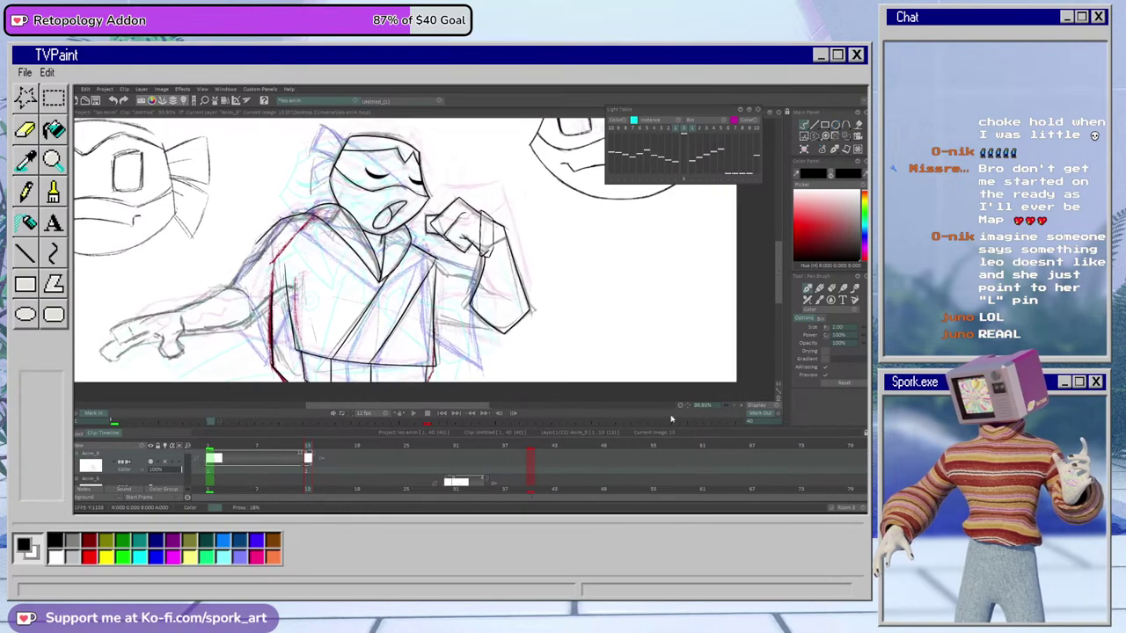
pyautogui.moveTo(449, 405); pyautogui.dragTo(408, 407)
pyautogui.moveTo(310, 445)
pyautogui.mouseDown()
pyautogui.moveTo(387, 464)
pyautogui.moveTo(308, 463)
pyautogui.mouseUp()
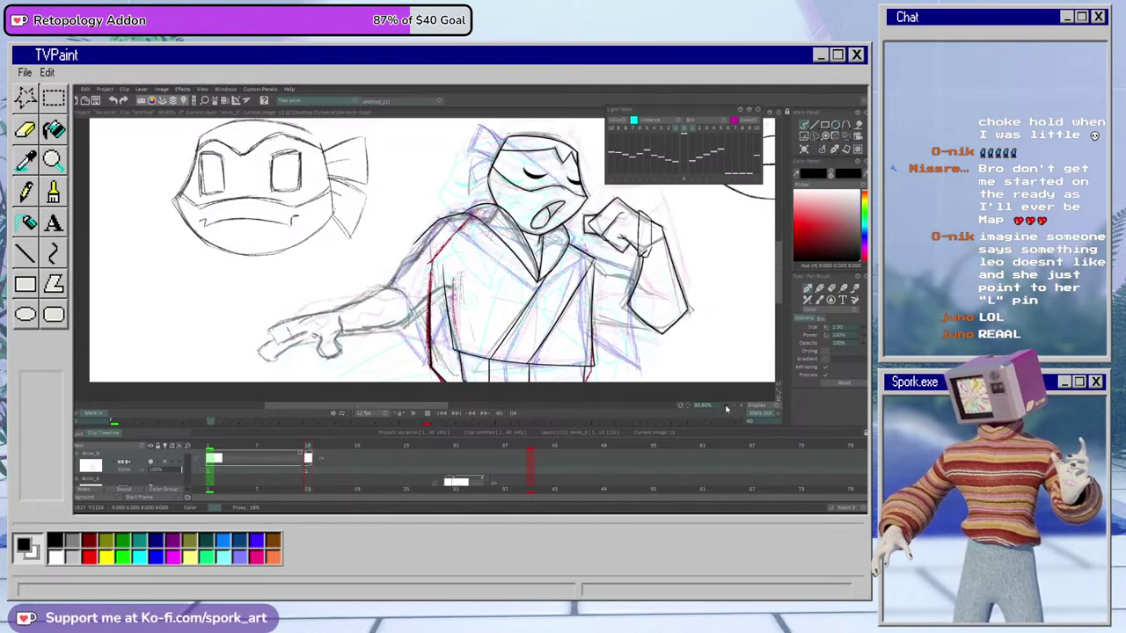
pyautogui.scroll(2, 670, 391)
pyautogui.moveTo(396, 406); pyautogui.dragTo(447, 404)
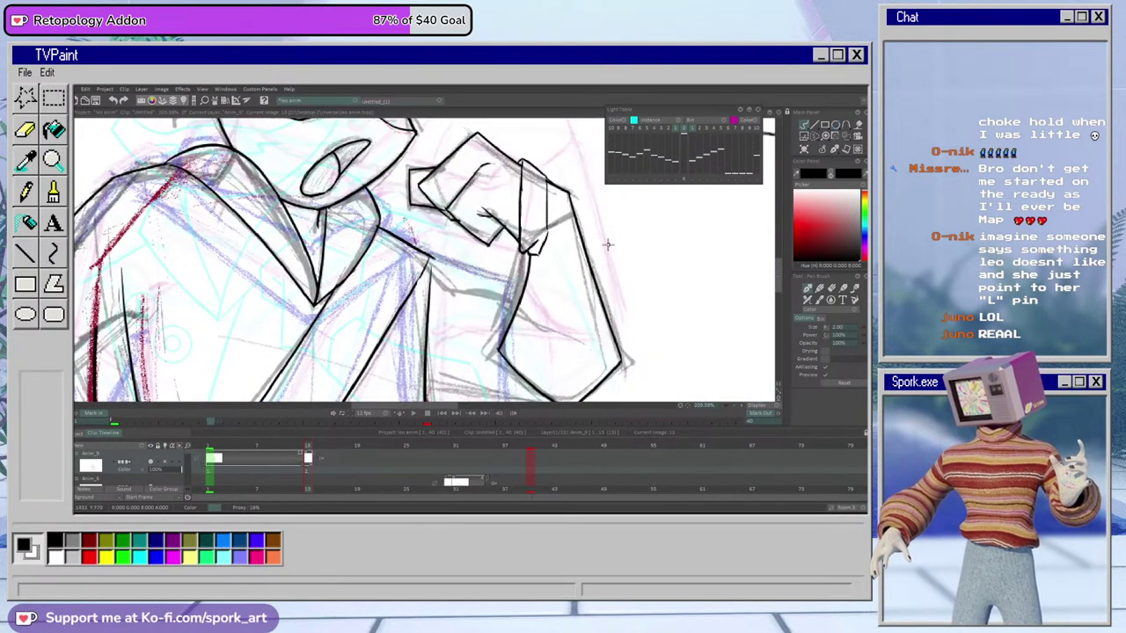
pyautogui.press('e')
pyautogui.press('e')
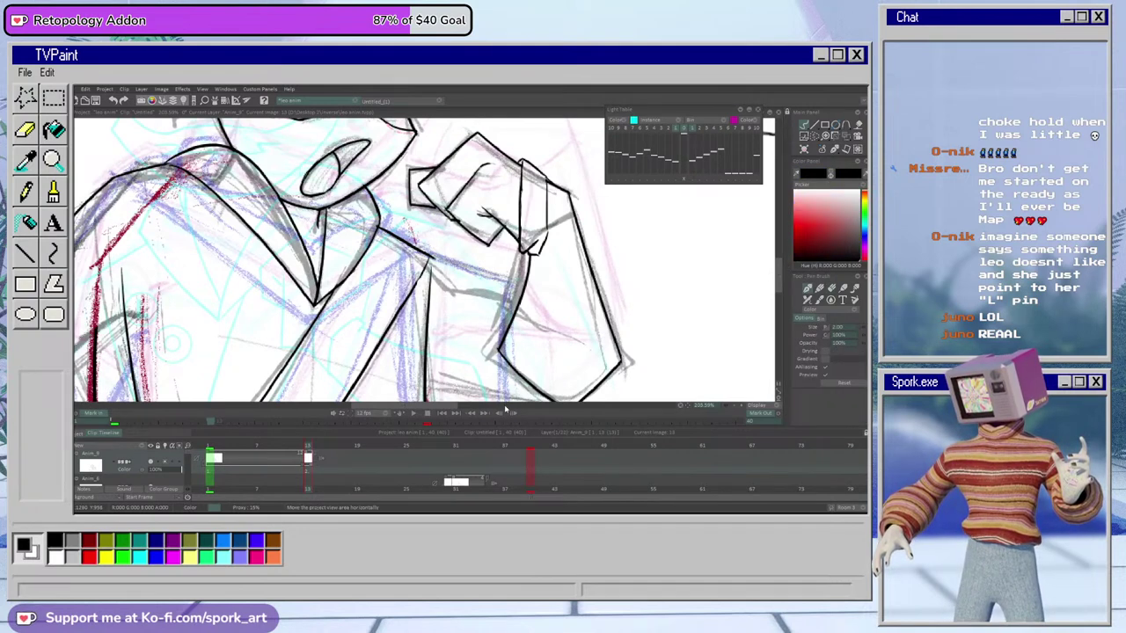
# Ink the upper contour, elbow curve and underside of the outstretched forearm on frame 13
pyautogui.moveTo(444, 407); pyautogui.dragTo(364, 410)
pyautogui.moveTo(779, 267); pyautogui.dragTo(781, 279)
pyautogui.moveTo(380, 306)
pyautogui.mouseDown()
pyautogui.moveTo(528, 242)
pyautogui.moveTo(586, 308)
pyautogui.mouseUp()
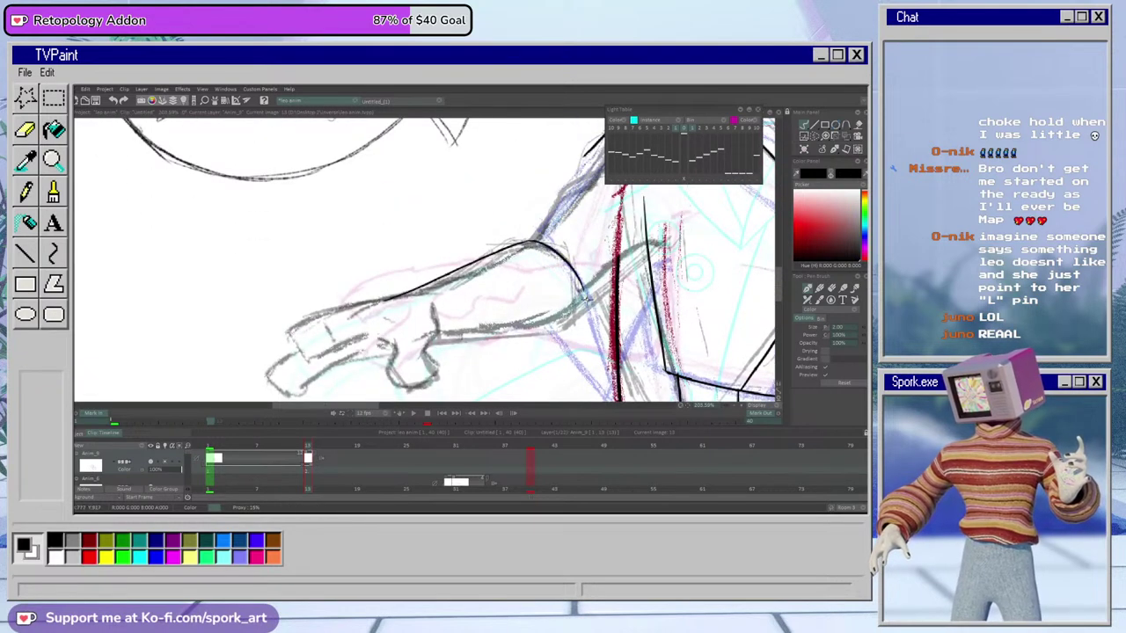
pyautogui.moveTo(433, 339)
pyautogui.mouseDown()
pyautogui.moveTo(592, 331)
pyautogui.moveTo(565, 326)
pyautogui.moveTo(589, 297)
pyautogui.mouseUp()
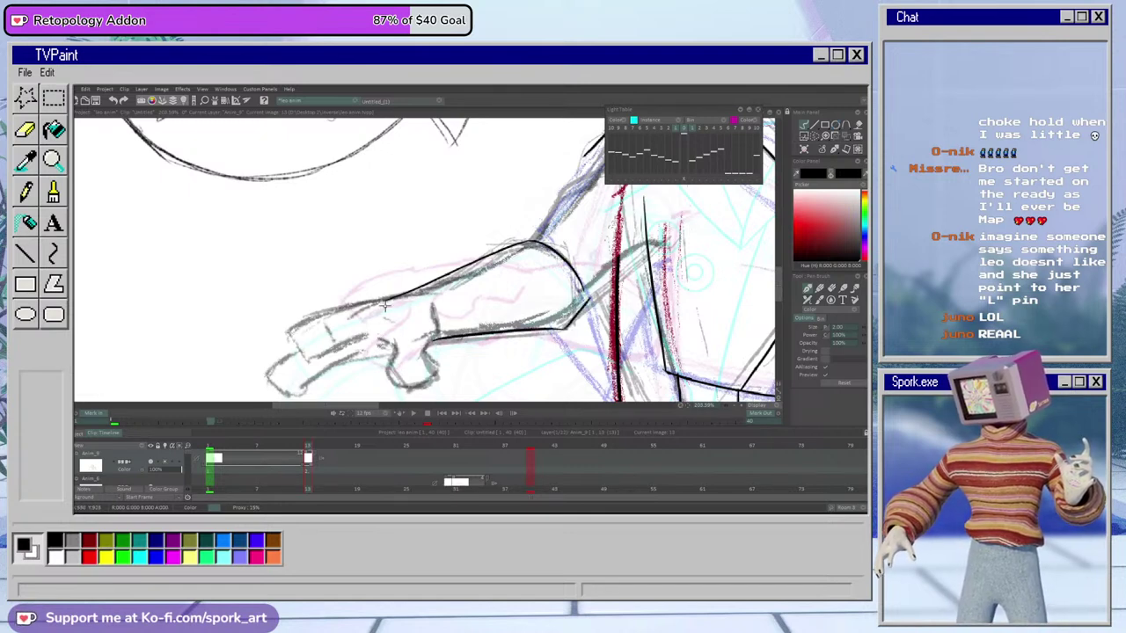
# Ink the thumb and the inner palm edge of the outstretched hand, and erase the overshooting line ends
pyautogui.moveTo(432, 304)
pyautogui.mouseDown()
pyautogui.moveTo(456, 380)
pyautogui.moveTo(387, 400)
pyautogui.mouseUp()
pyautogui.moveTo(391, 351); pyautogui.dragTo(415, 400)
pyautogui.moveTo(363, 335)
pyautogui.mouseDown()
pyautogui.moveTo(394, 348)
pyautogui.moveTo(369, 389)
pyautogui.moveTo(387, 354)
pyautogui.moveTo(400, 391)
pyautogui.moveTo(391, 383)
pyautogui.moveTo(384, 399)
pyautogui.moveTo(368, 385)
pyautogui.mouseUp()
pyautogui.press('e')
pyautogui.moveTo(777, 277); pyautogui.dragTo(777, 288)
pyautogui.moveTo(424, 314); pyautogui.dragTo(416, 314)
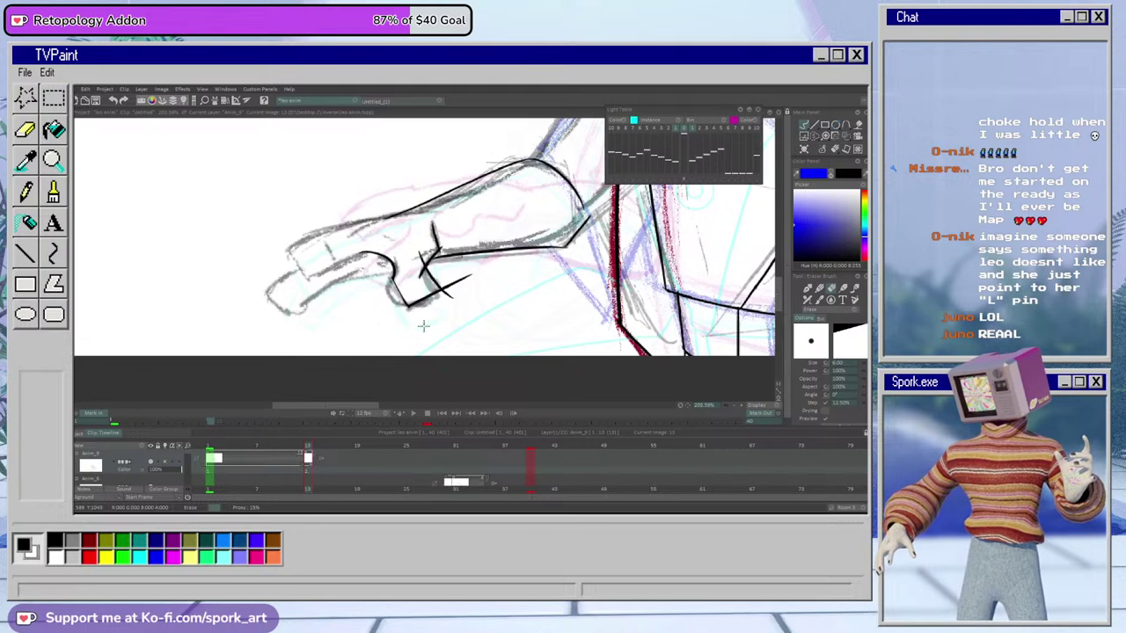
pyautogui.moveTo(469, 275); pyautogui.dragTo(447, 286)
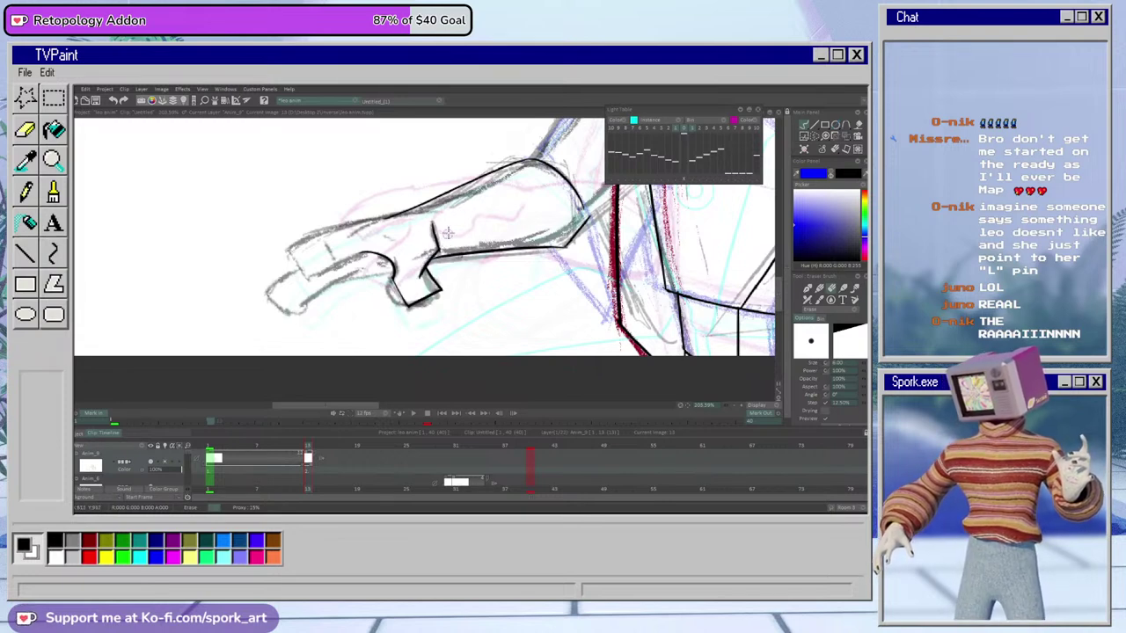
pyautogui.press('b')
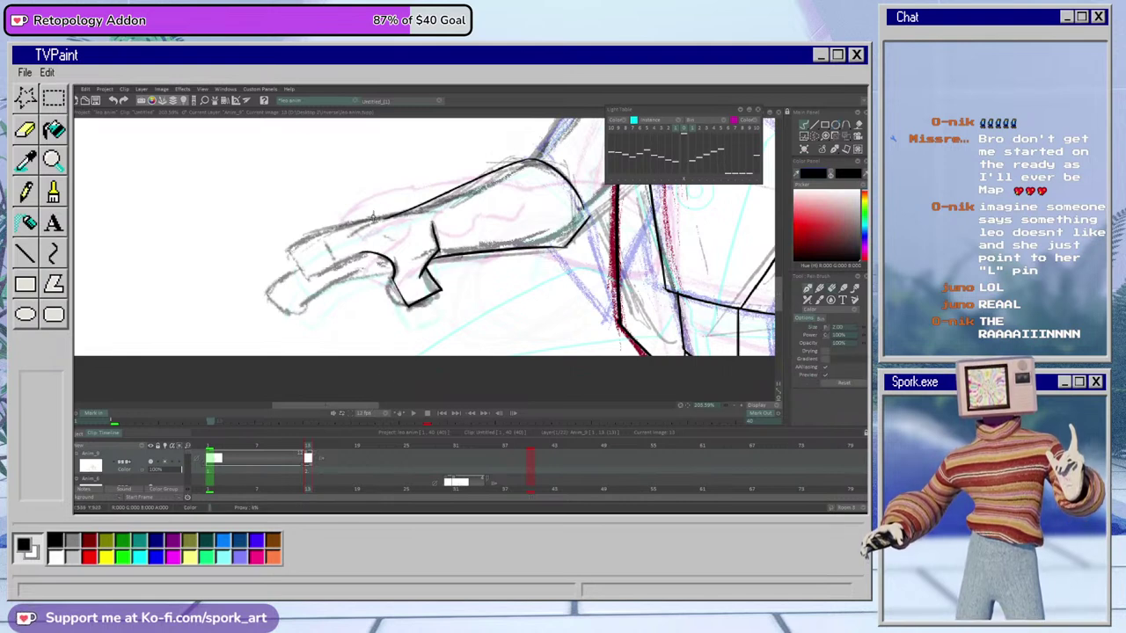
pyautogui.moveTo(378, 218)
pyautogui.mouseDown()
pyautogui.moveTo(268, 255)
pyautogui.moveTo(271, 298)
pyautogui.moveTo(263, 262)
pyautogui.moveTo(299, 309)
pyautogui.mouseUp()
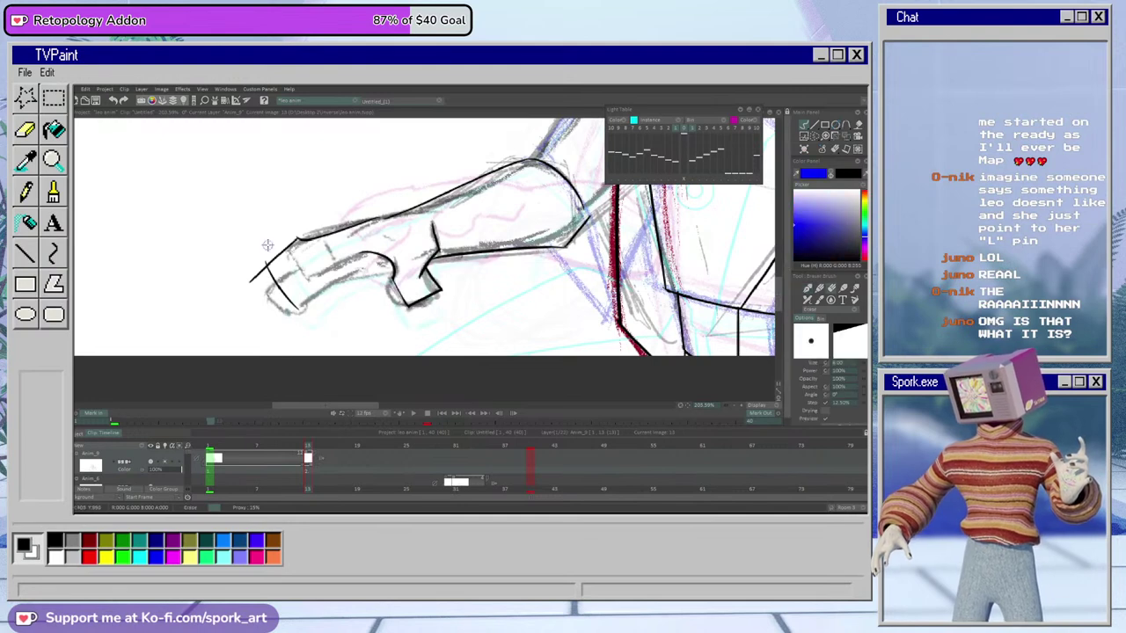
pyautogui.moveTo(255, 277)
pyautogui.mouseDown()
pyautogui.moveTo(282, 307)
pyautogui.moveTo(268, 296)
pyautogui.moveTo(317, 299)
pyautogui.moveTo(270, 305)
pyautogui.mouseUp()
pyautogui.press('e')
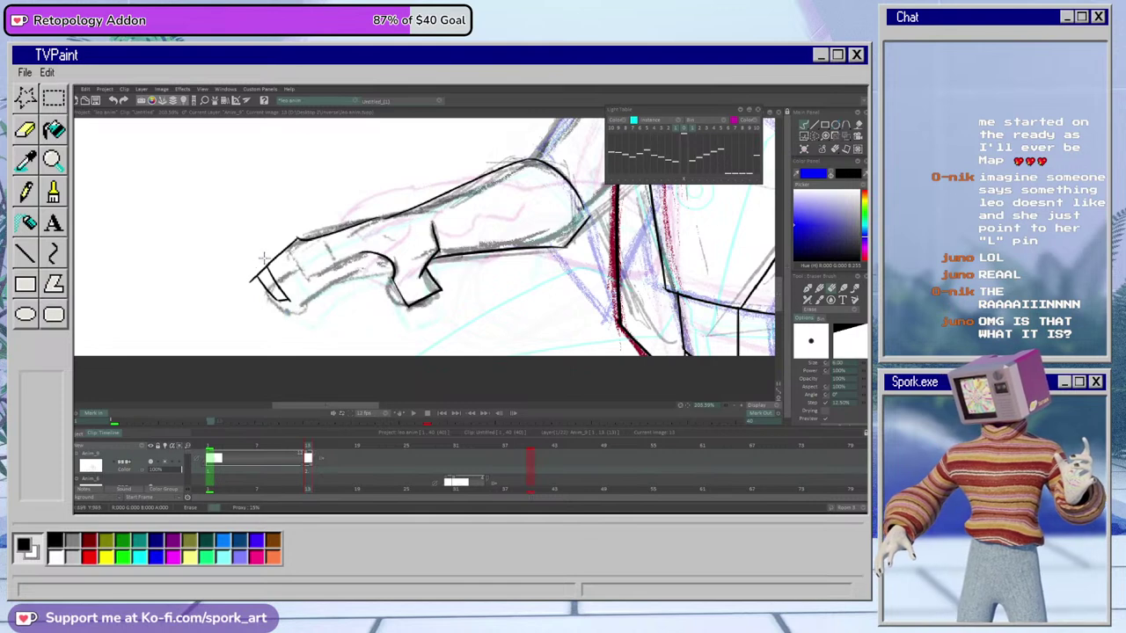
pyautogui.moveTo(252, 272); pyautogui.dragTo(249, 277)
pyautogui.press('b')
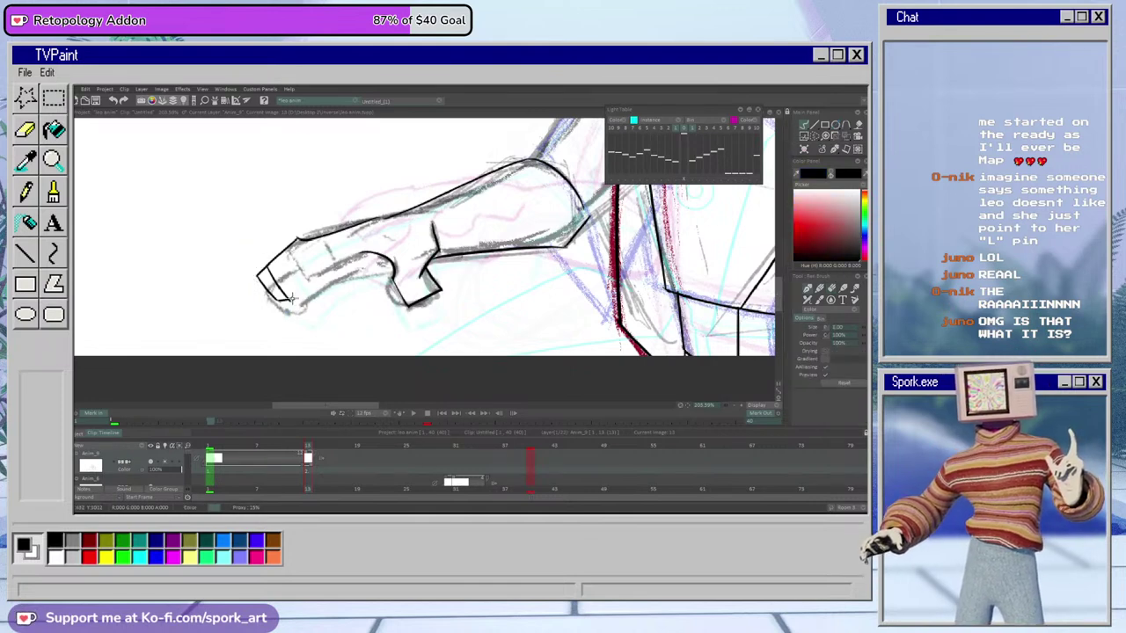
pyautogui.press('e')
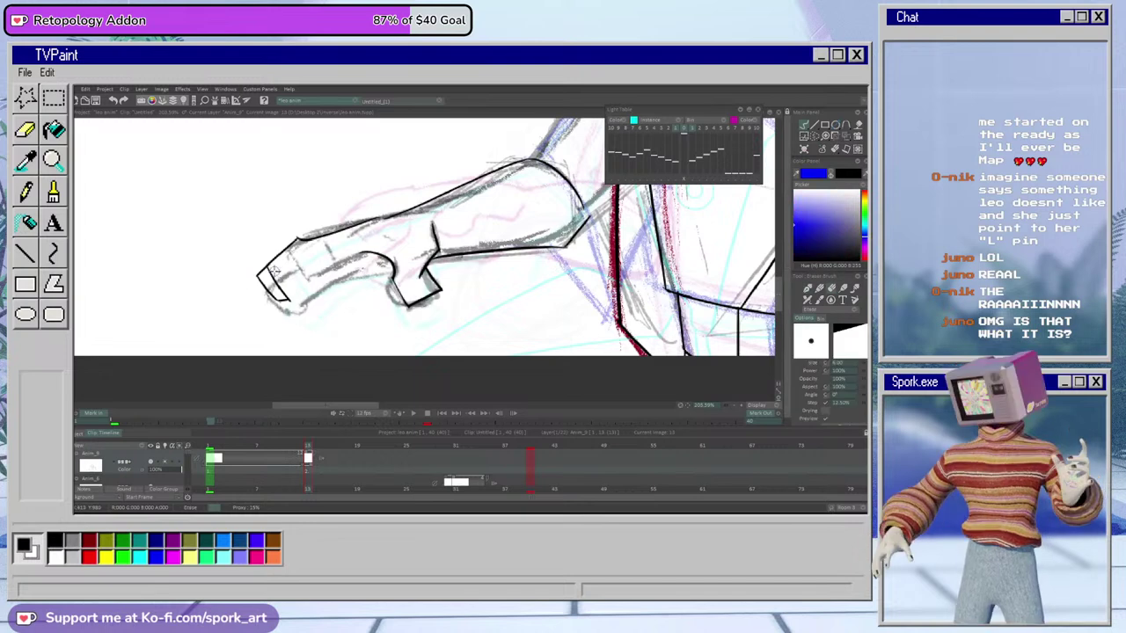
pyautogui.moveTo(270, 269); pyautogui.dragTo(287, 299)
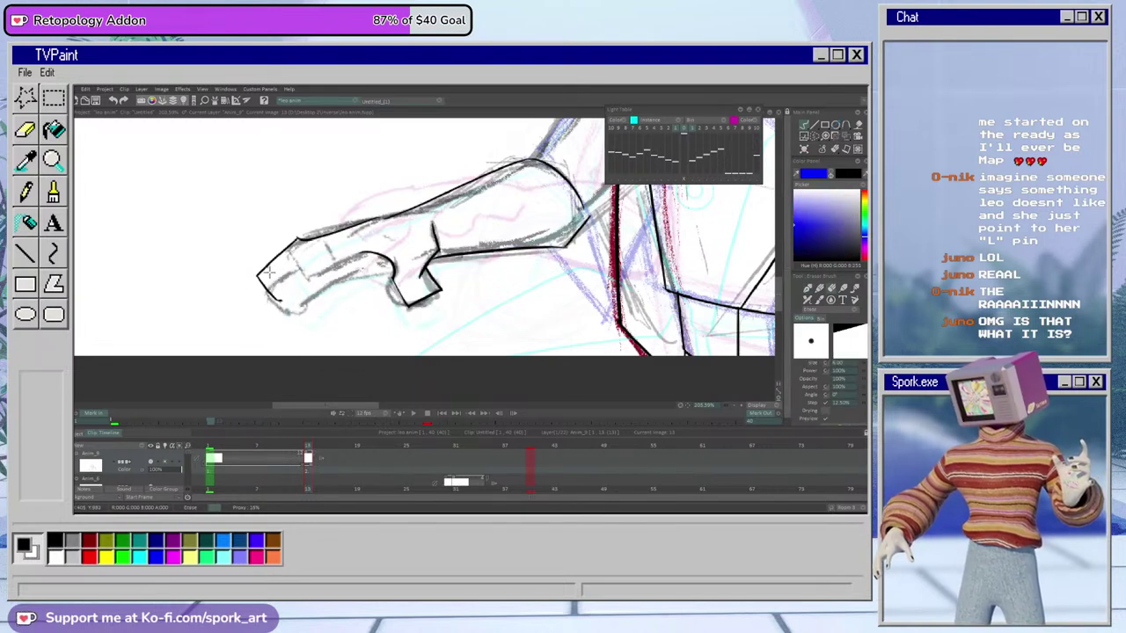
pyautogui.moveTo(279, 253)
pyautogui.mouseDown()
pyautogui.moveTo(264, 270)
pyautogui.moveTo(279, 289)
pyautogui.mouseUp()
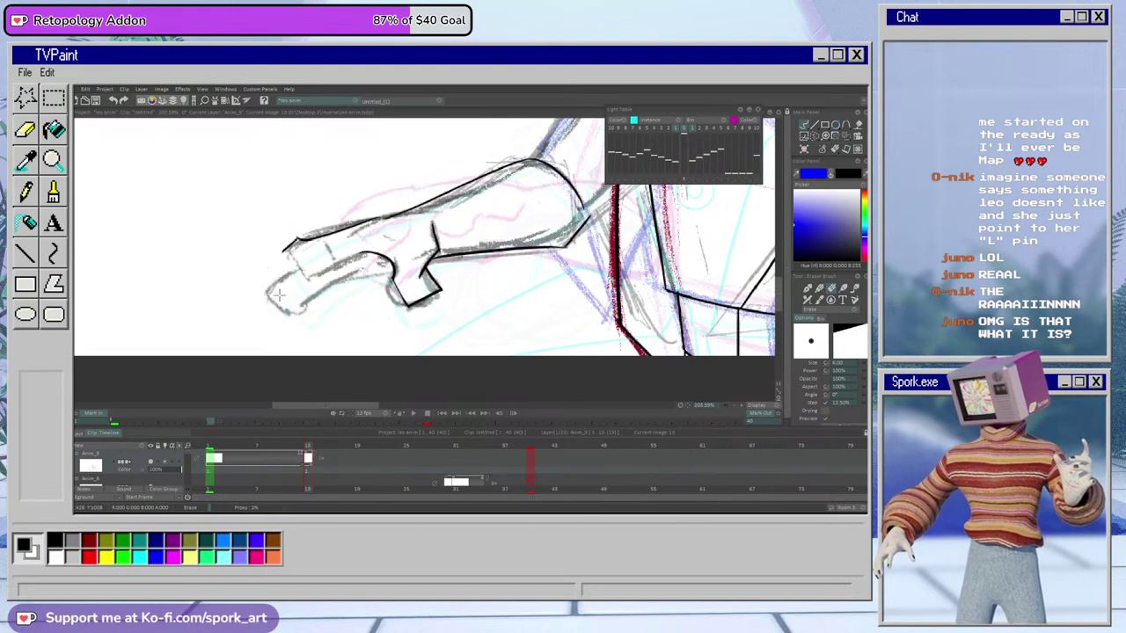
# Ink the outstretched hand's upper finger with a shorter squared tip, adding its inner edge and cleaning the overshooting ends
pyautogui.press('b')
pyautogui.moveTo(312, 277)
pyautogui.mouseDown()
pyautogui.moveTo(285, 262)
pyautogui.moveTo(277, 244)
pyautogui.moveTo(276, 275)
pyautogui.moveTo(300, 290)
pyautogui.mouseUp()
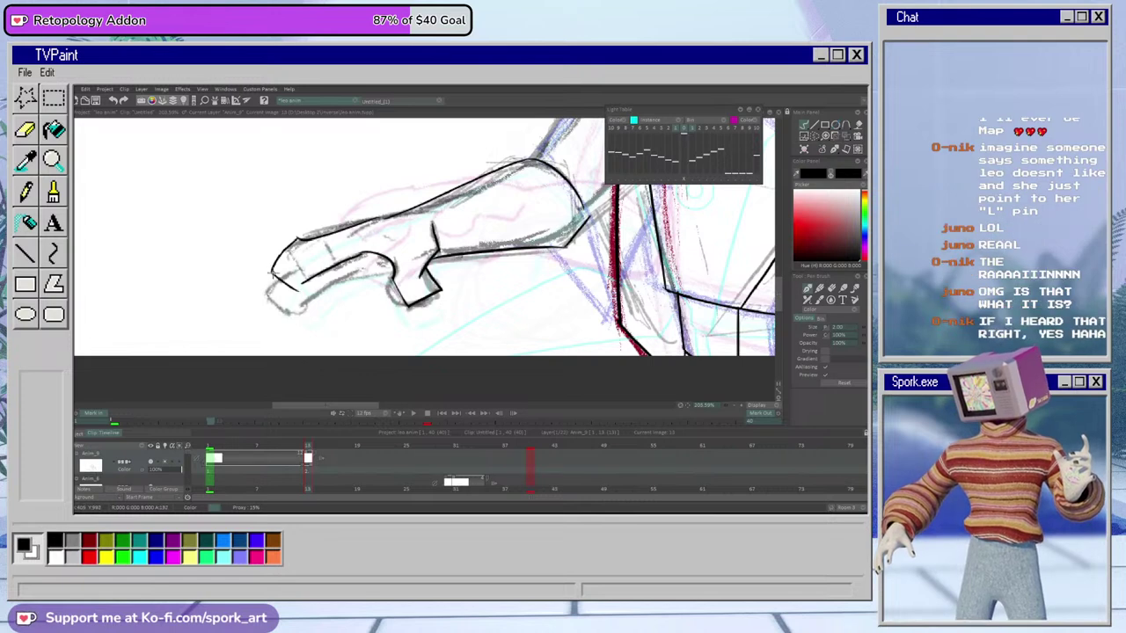
pyautogui.press('e')
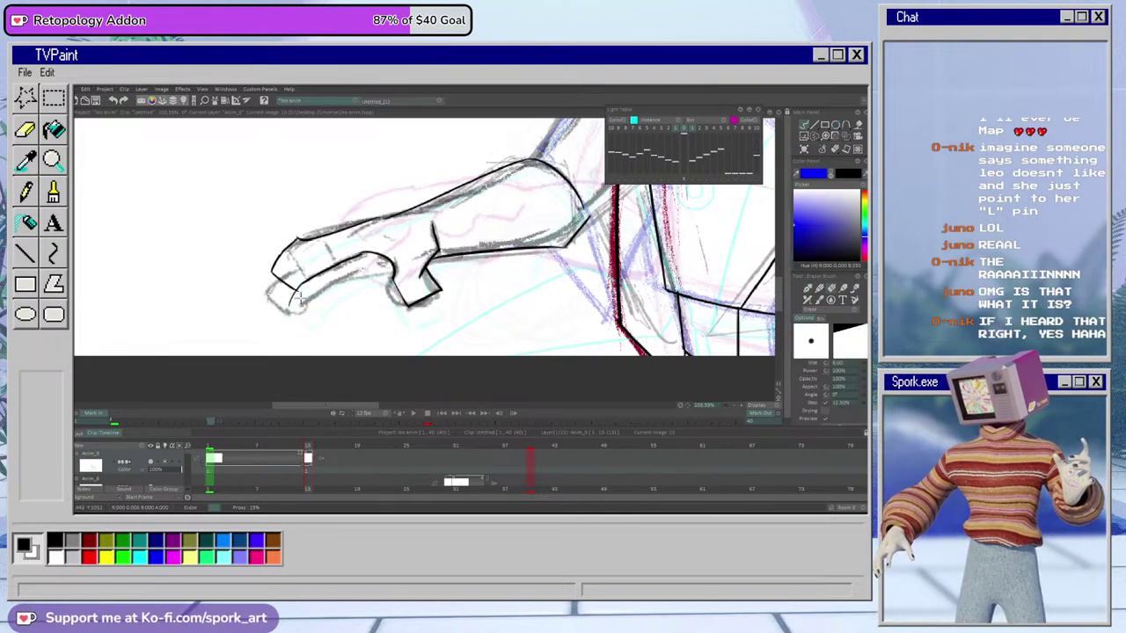
pyautogui.press('e')
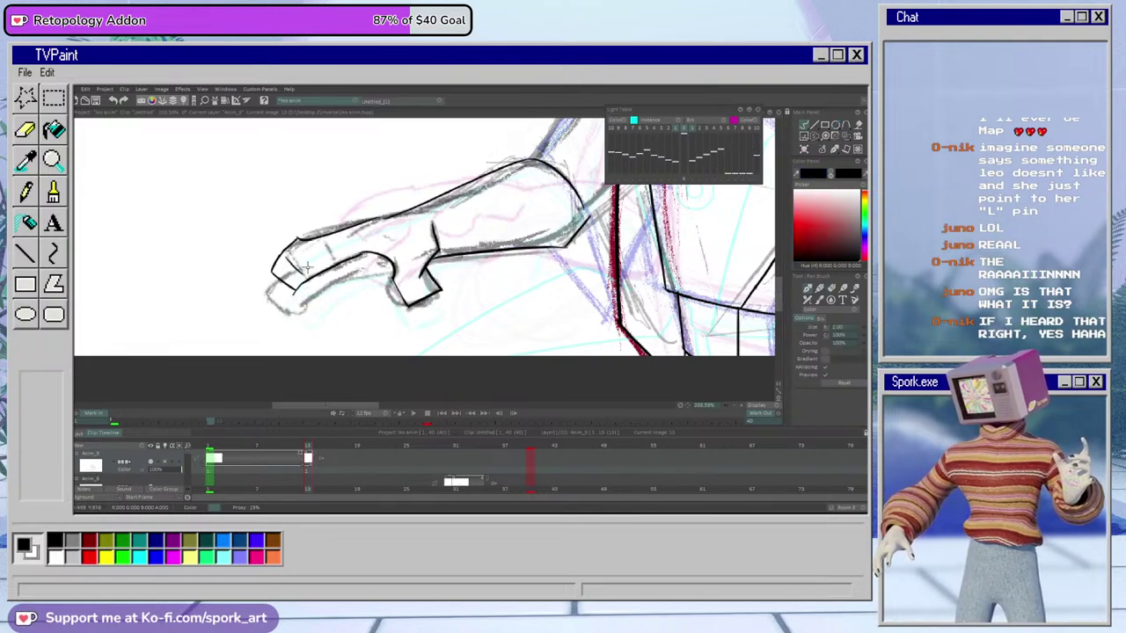
pyautogui.press('e')
pyautogui.moveTo(293, 296); pyautogui.dragTo(298, 292)
pyautogui.press('e')
# Ink the second finger beneath the upper one, redrawing its outer edge and tip, and erase the overshooting ends
pyautogui.moveTo(359, 271)
pyautogui.mouseDown()
pyautogui.moveTo(319, 294)
pyautogui.moveTo(296, 325)
pyautogui.mouseUp()
pyautogui.moveTo(285, 278)
pyautogui.mouseDown()
pyautogui.moveTo(262, 304)
pyautogui.moveTo(266, 319)
pyautogui.mouseUp()
pyautogui.press('e')
pyautogui.press('e')
pyautogui.hotkey('ctrl', 'z')
pyautogui.hotkey('ctrl', 'z')
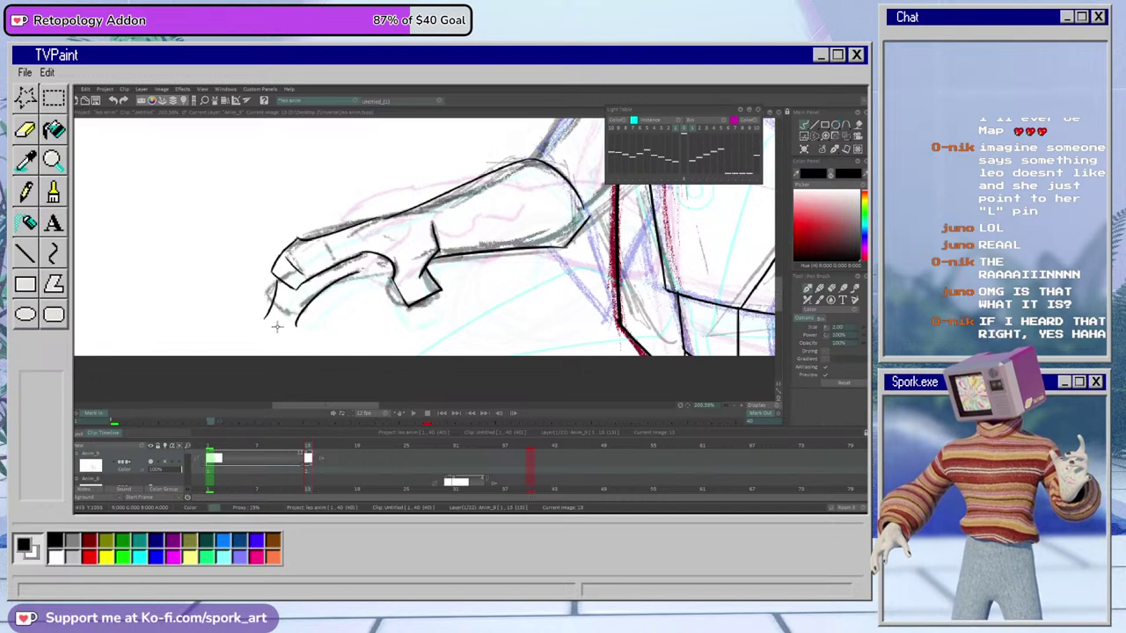
pyautogui.hotkey('ctrl', 'z')
pyautogui.moveTo(277, 280); pyautogui.dragTo(262, 313)
pyautogui.moveTo(252, 313); pyautogui.dragTo(335, 323)
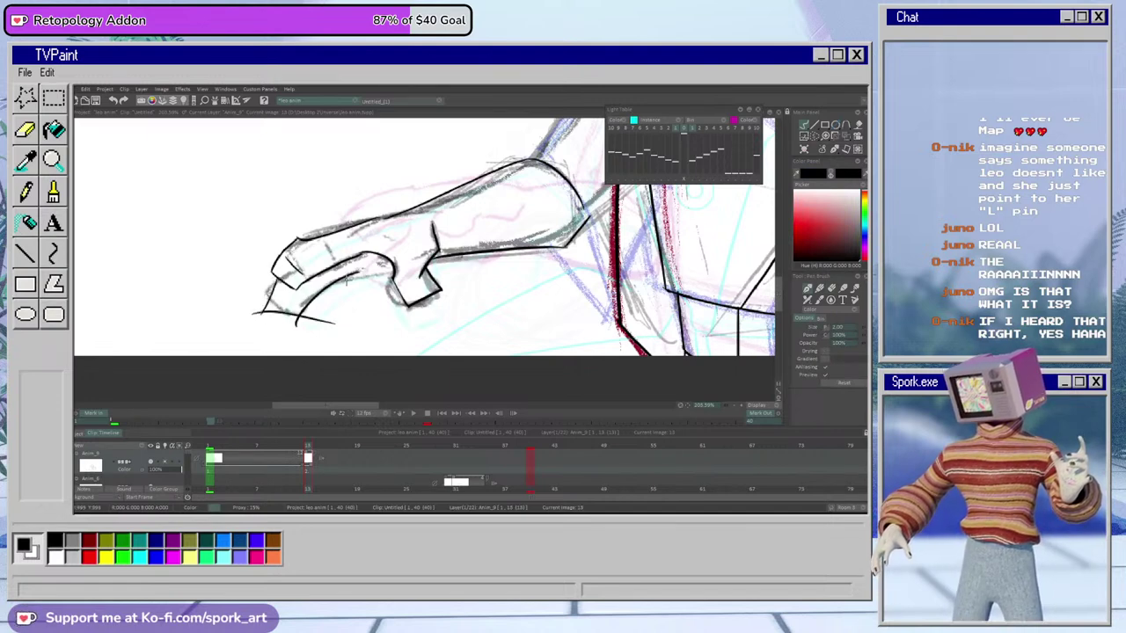
pyautogui.hotkey('ctrl', 'z')
pyautogui.hotkey('ctrl', 'z')
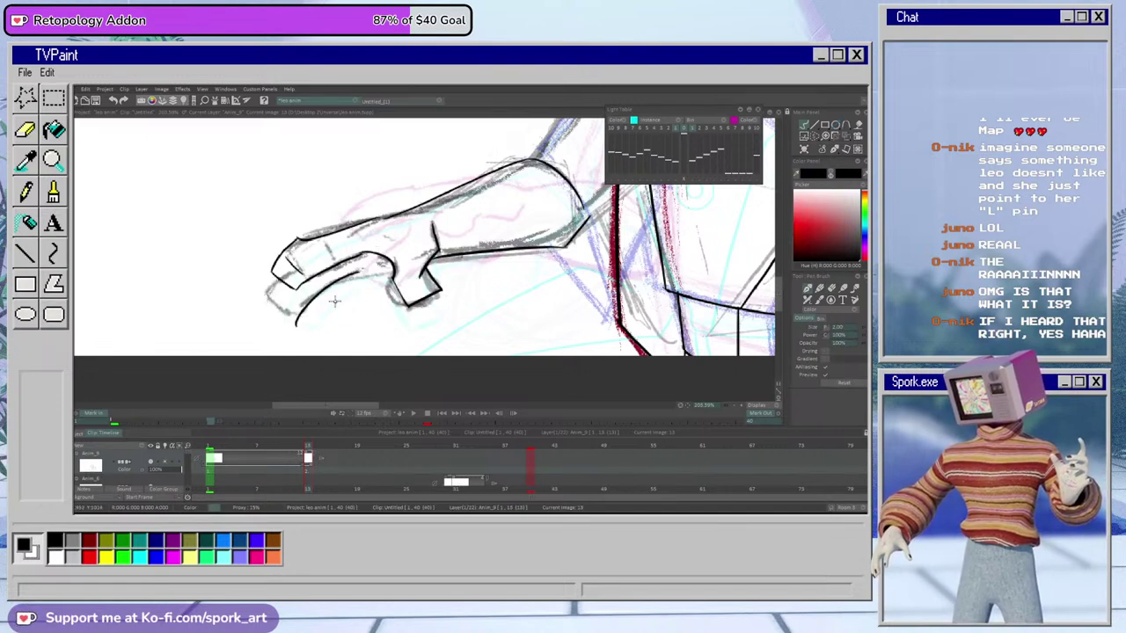
pyautogui.moveTo(278, 281)
pyautogui.mouseDown()
pyautogui.moveTo(357, 333)
pyautogui.moveTo(253, 319)
pyautogui.moveTo(255, 329)
pyautogui.moveTo(244, 314)
pyautogui.moveTo(339, 325)
pyautogui.mouseUp()
pyautogui.press('e')
pyautogui.press('b')
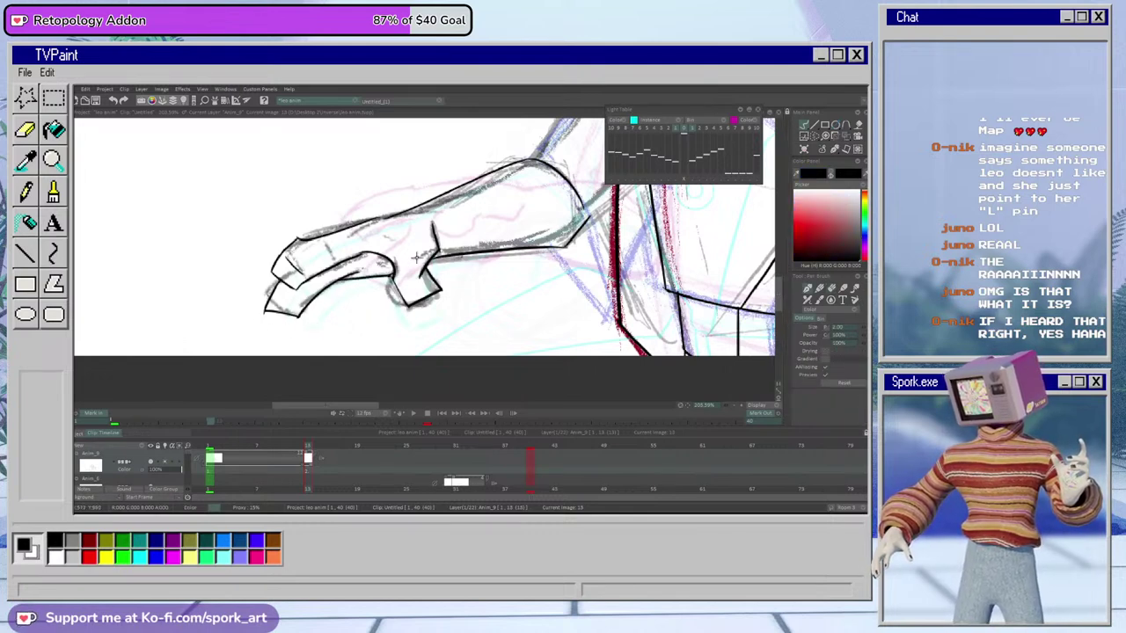
# Erase the back-of-hand line on the outstretched hand and redraw it with an angled knuckle running down to the fingers
pyautogui.press('e')
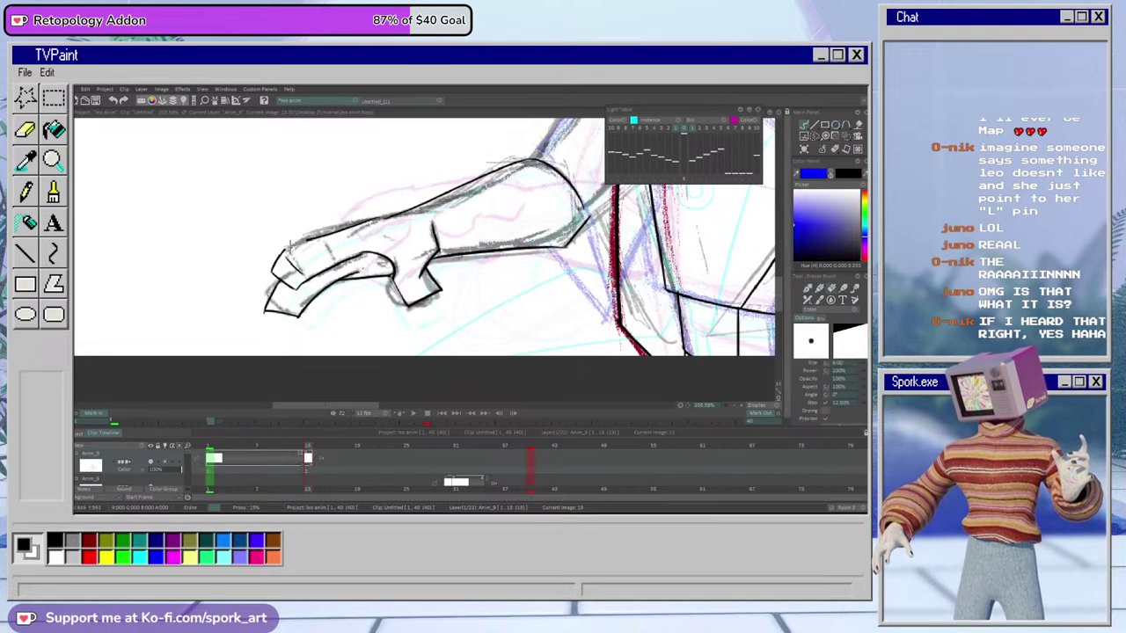
pyautogui.press('b')
pyautogui.press('e')
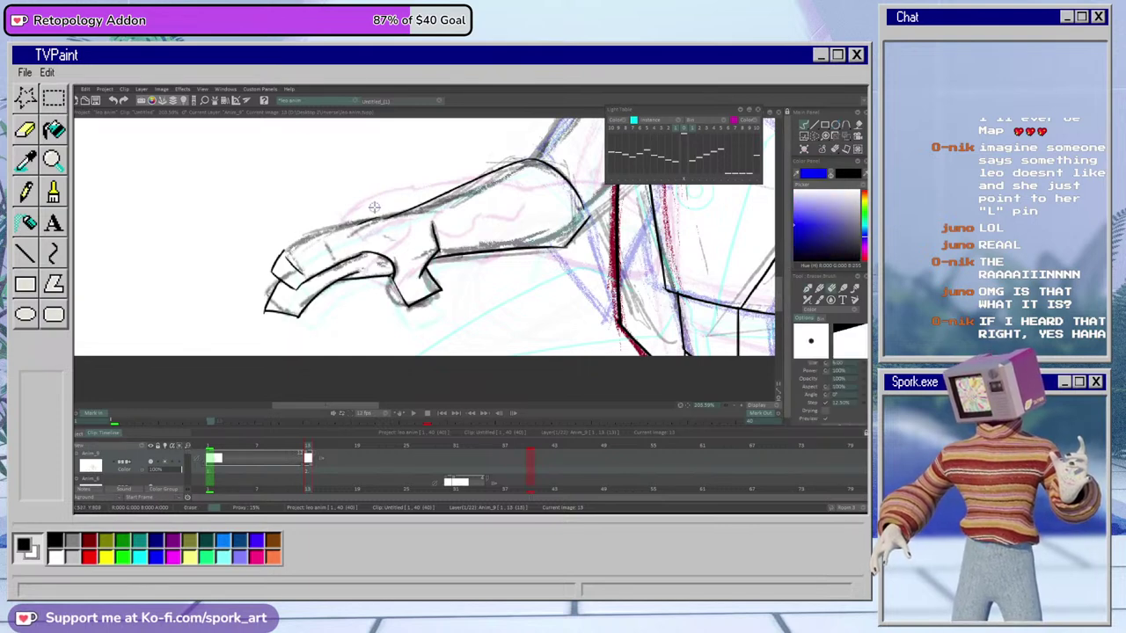
pyautogui.press('b')
pyautogui.moveTo(398, 211)
pyautogui.mouseDown()
pyautogui.moveTo(326, 222)
pyautogui.moveTo(279, 252)
pyautogui.mouseUp()
pyautogui.press('e')
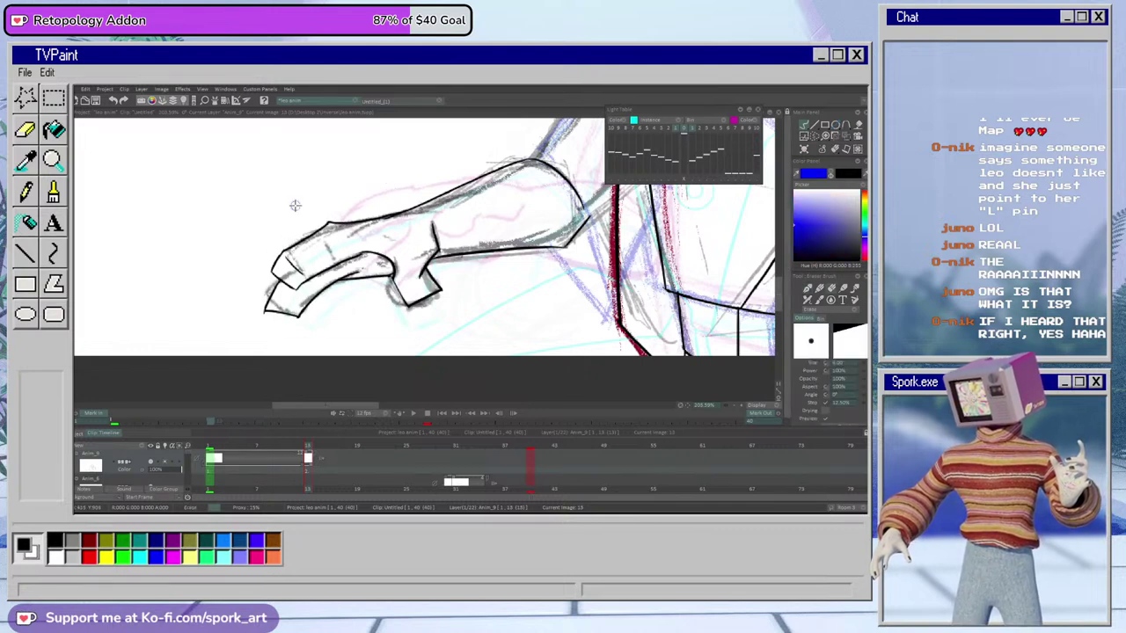
pyautogui.press('b')
pyautogui.press('e')
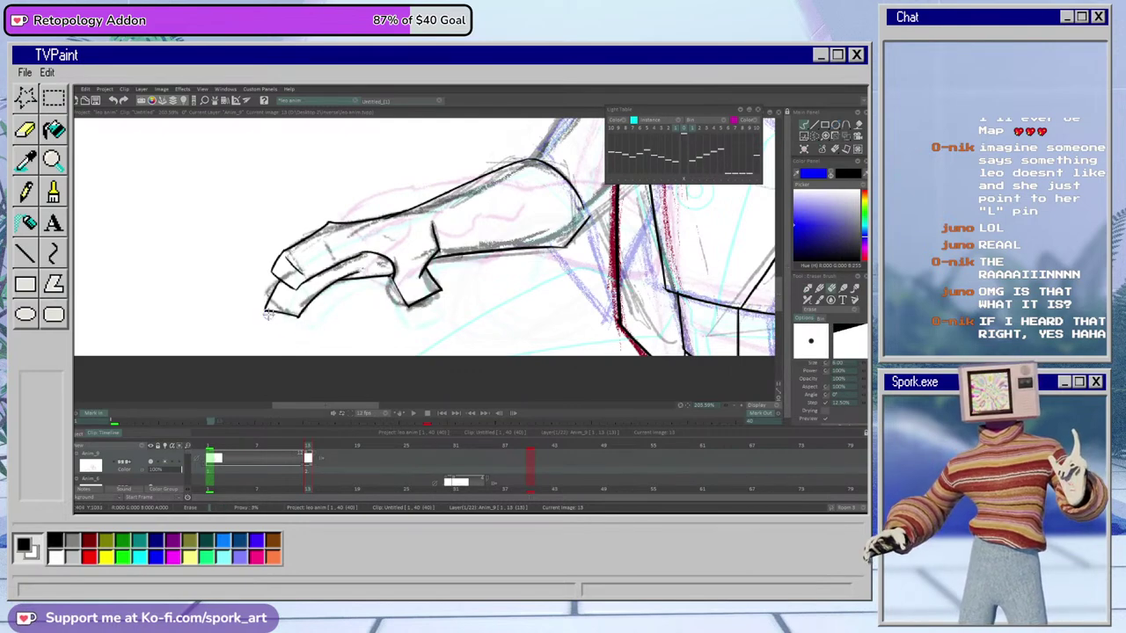
pyautogui.press('b')
# Play back the animation to check the poses in the whole figure, stop it, and return to frame 13
pyautogui.moveTo(706, 406); pyautogui.dragTo(646, 419)
pyautogui.moveTo(778, 284); pyautogui.dragTo(778, 260)
pyautogui.moveTo(452, 406); pyautogui.dragTo(478, 405)
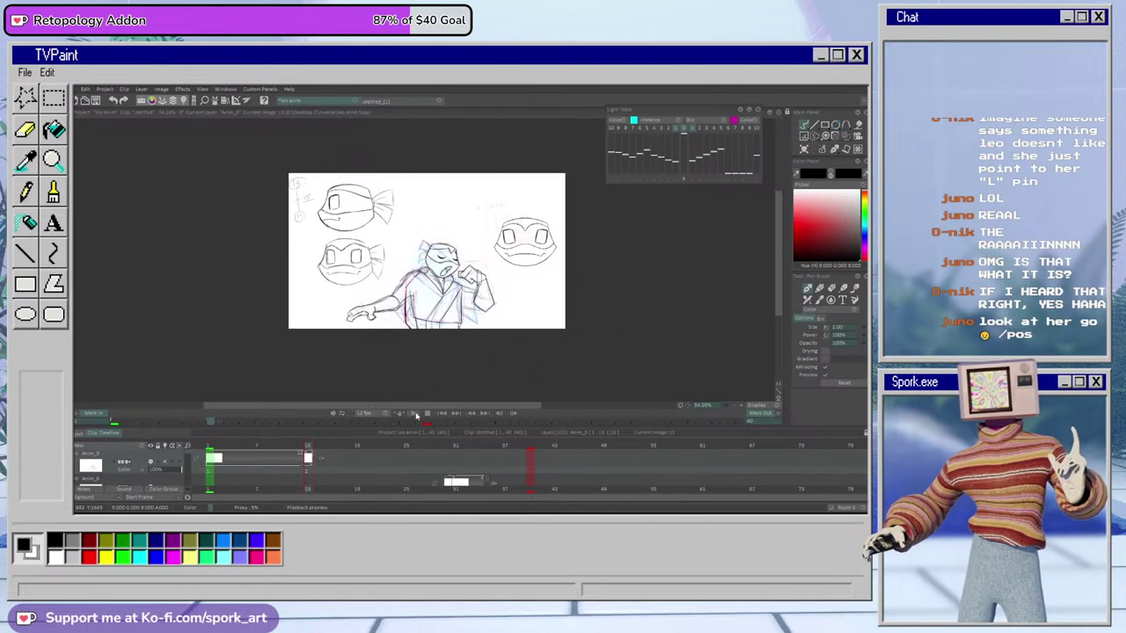
pyautogui.click(418, 414)
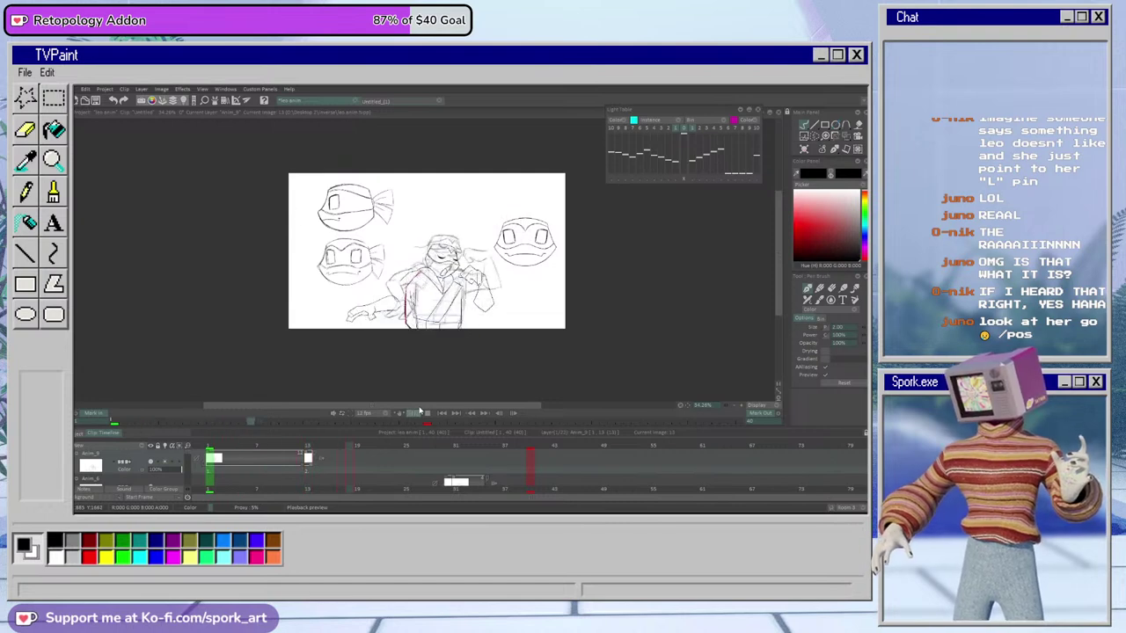
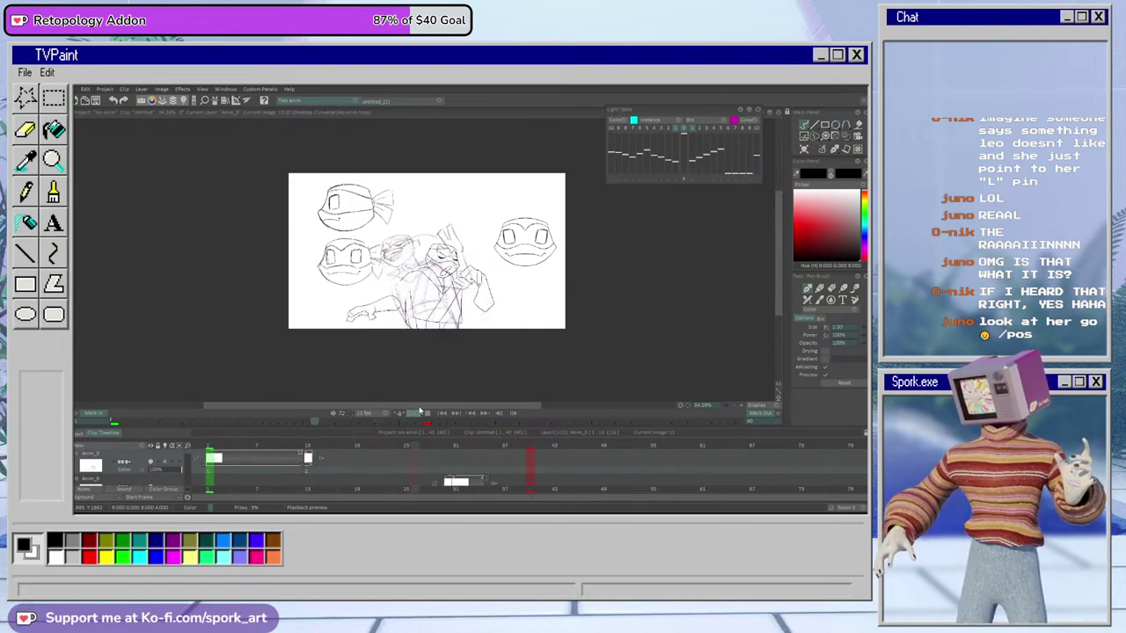
pyautogui.click(742, 406)
pyautogui.click(742, 407)
pyautogui.moveTo(778, 292); pyautogui.dragTo(788, 300)
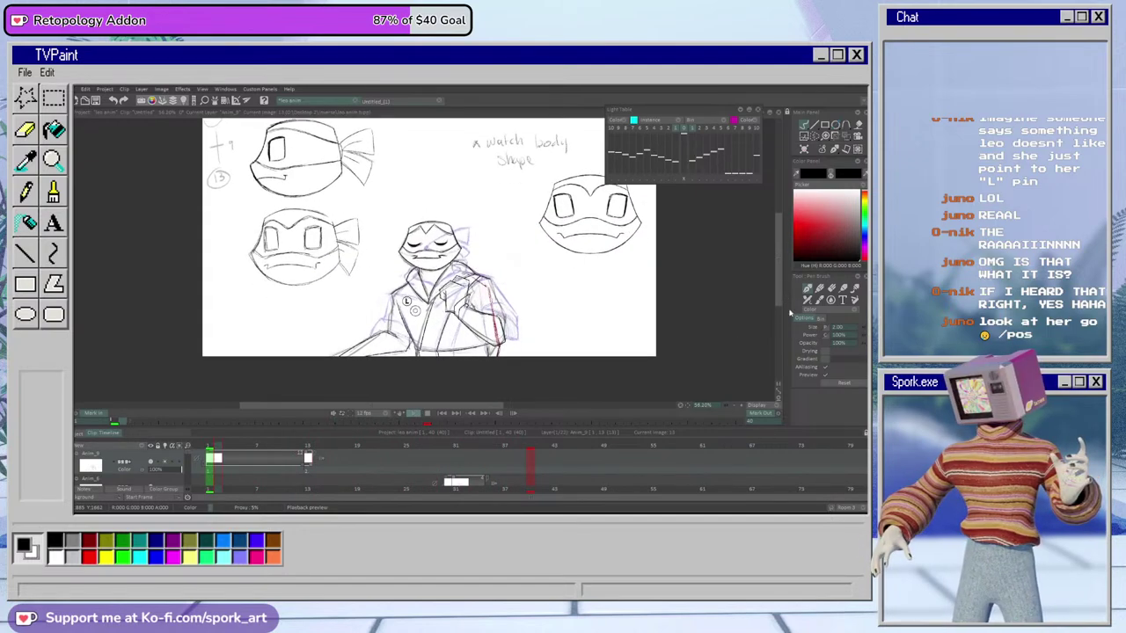
pyautogui.press('+')
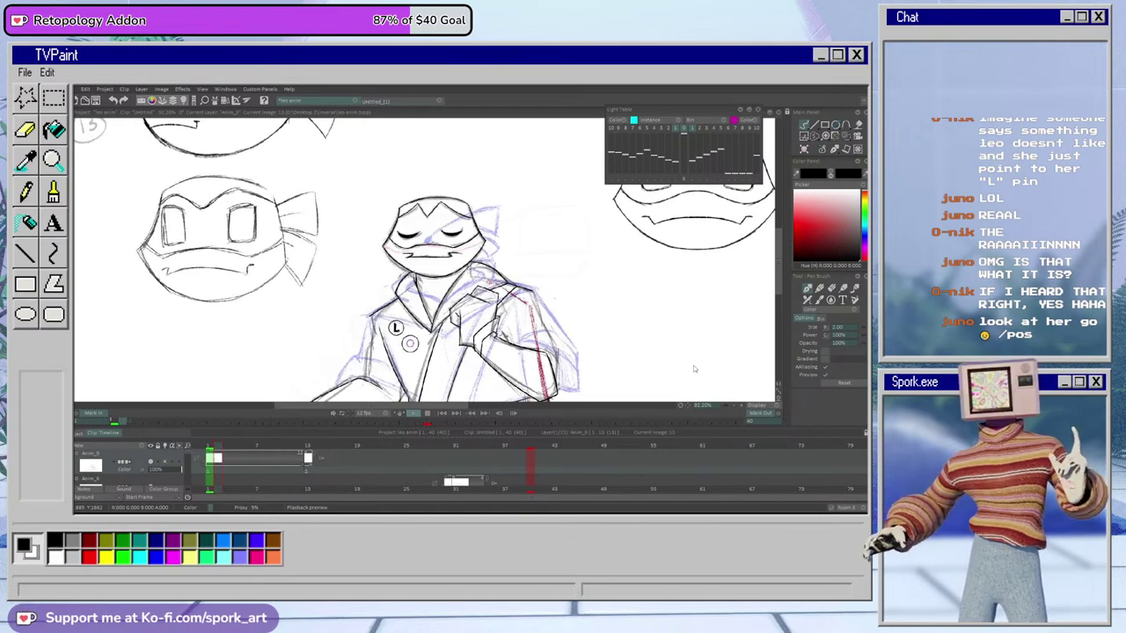
pyautogui.scroll(-2, 778, 275)
pyautogui.click(413, 413)
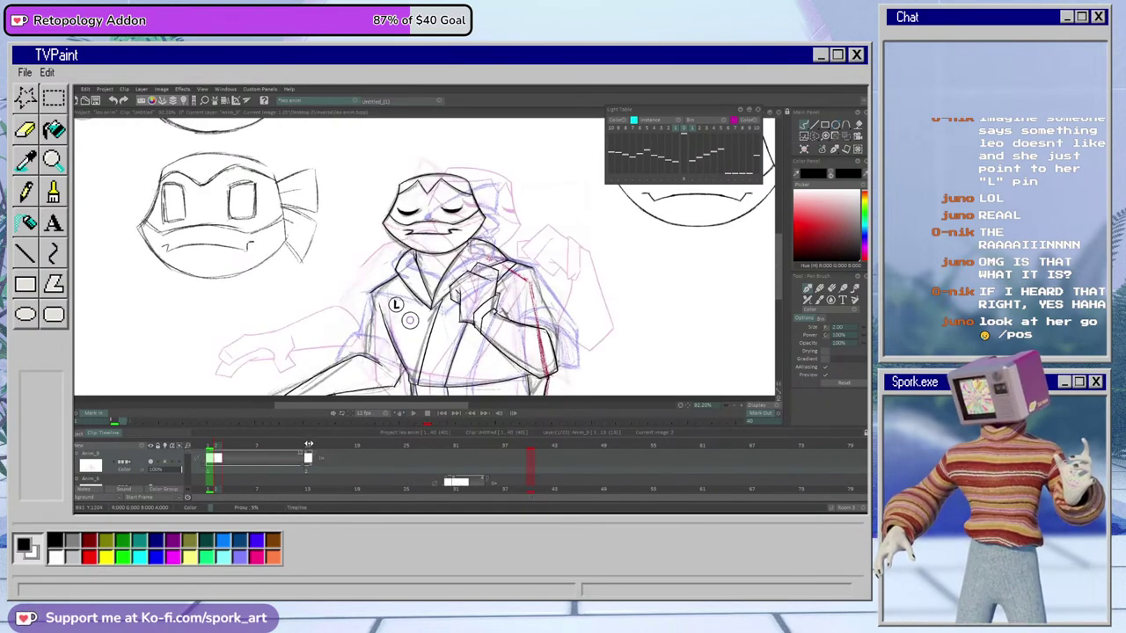
pyautogui.click(309, 448)
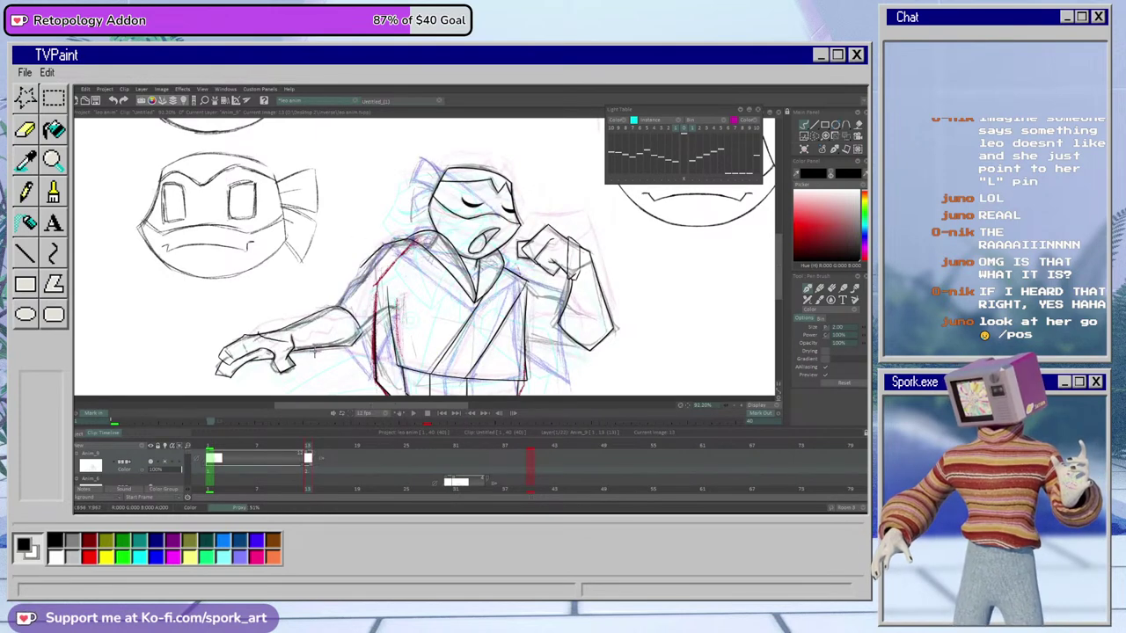
# Ink the hand-side edge of the wristband across the outstretched wrist, undoing and redrawing the curve until it fits
pyautogui.click(741, 407)
pyautogui.click(740, 408)
pyautogui.moveTo(418, 406); pyautogui.dragTo(376, 406)
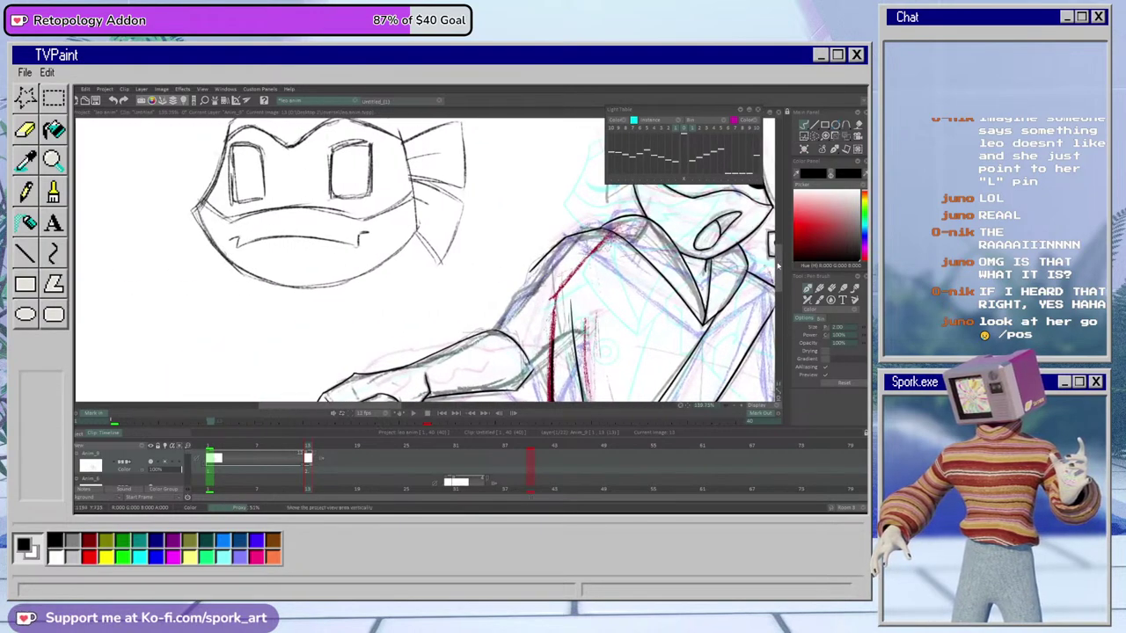
pyautogui.moveTo(777, 265); pyautogui.dragTo(776, 278)
pyautogui.moveTo(373, 294); pyautogui.dragTo(418, 312)
pyautogui.hotkey('ctrl', 'z')
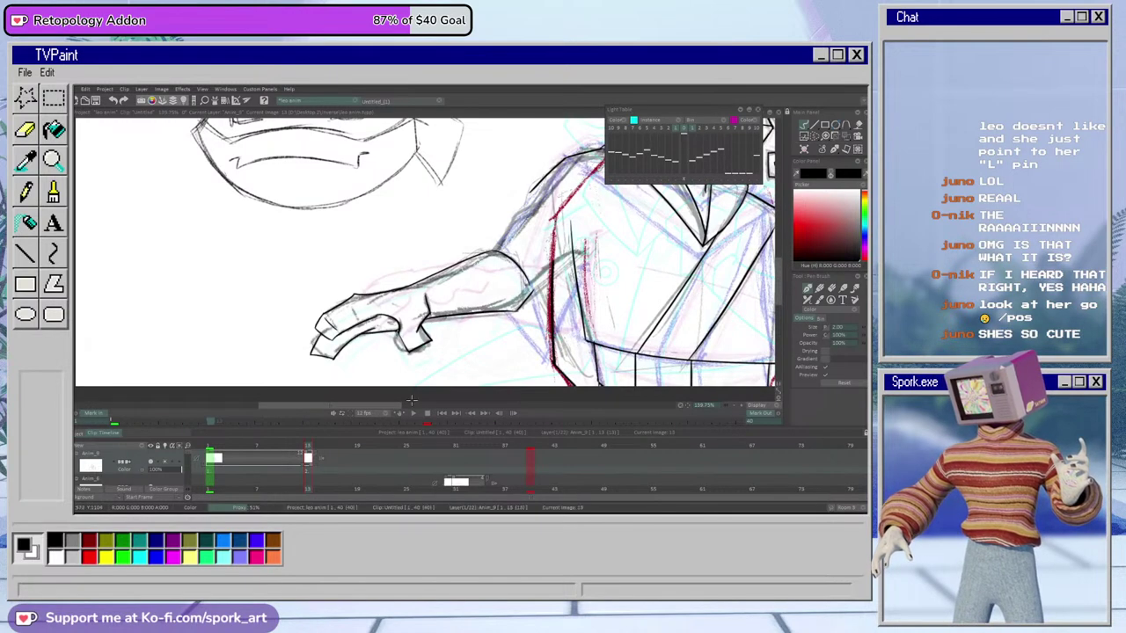
pyautogui.moveTo(735, 405); pyautogui.dragTo(747, 405)
pyautogui.moveTo(356, 296)
pyautogui.mouseDown()
pyautogui.moveTo(403, 319)
pyautogui.moveTo(357, 293)
pyautogui.moveTo(407, 283)
pyautogui.moveTo(356, 298)
pyautogui.moveTo(440, 314)
pyautogui.mouseUp()
pyautogui.hotkey('ctrl', 'z')
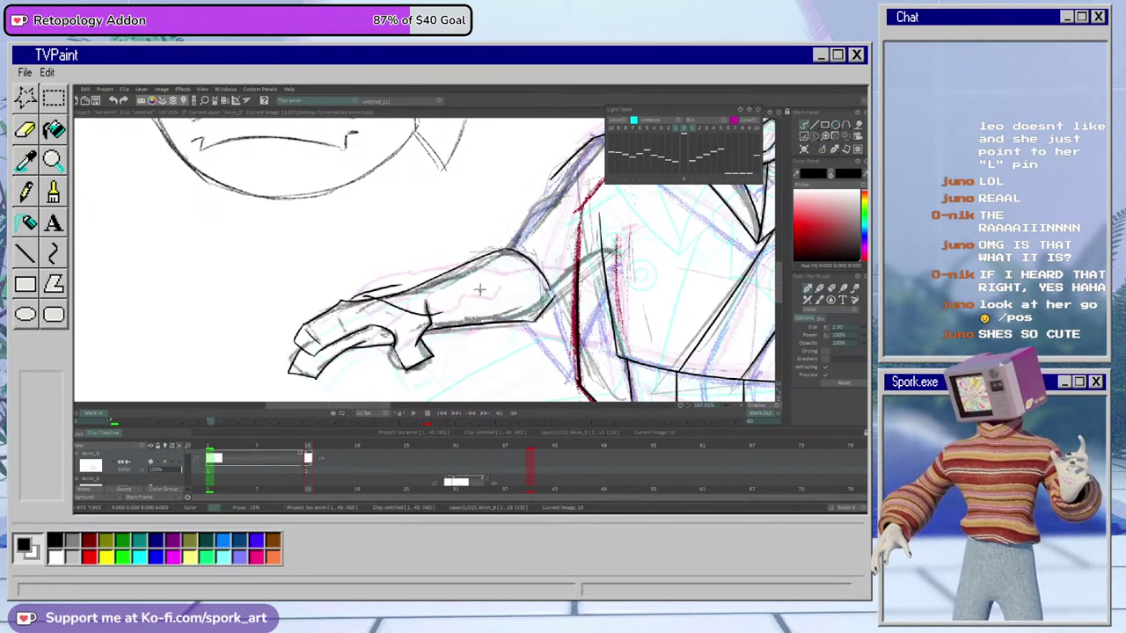
pyautogui.hotkey('ctrl', 'z')
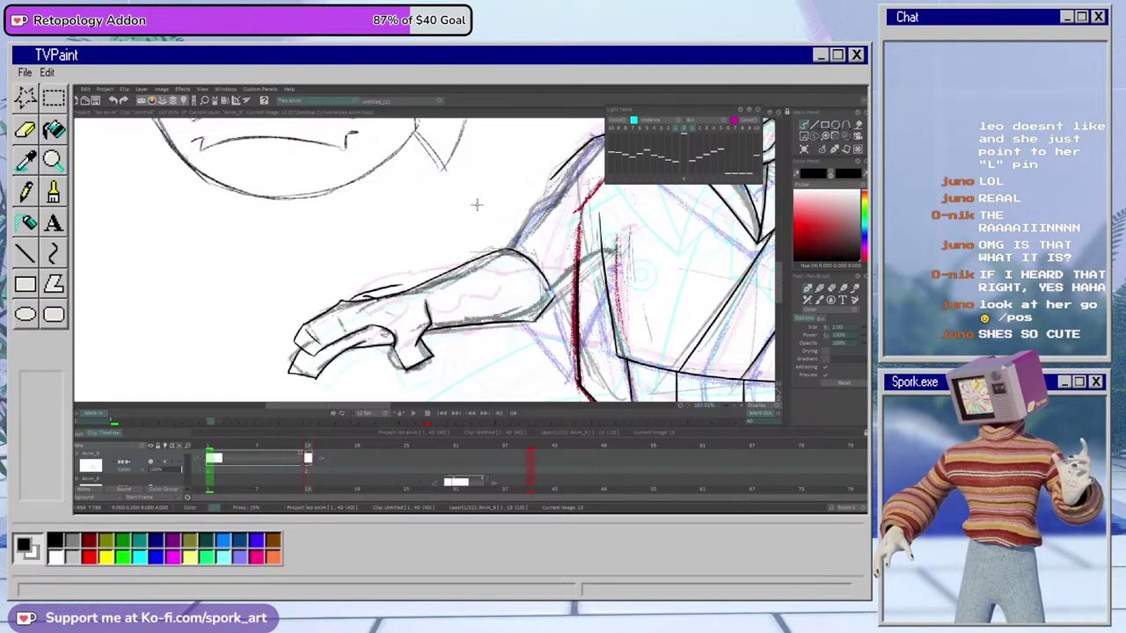
pyautogui.hotkey('ctrl', 'z')
pyautogui.moveTo(353, 299)
pyautogui.mouseDown()
pyautogui.moveTo(414, 286)
pyautogui.moveTo(448, 334)
pyautogui.mouseUp()
pyautogui.hotkey('ctrl', 'z')
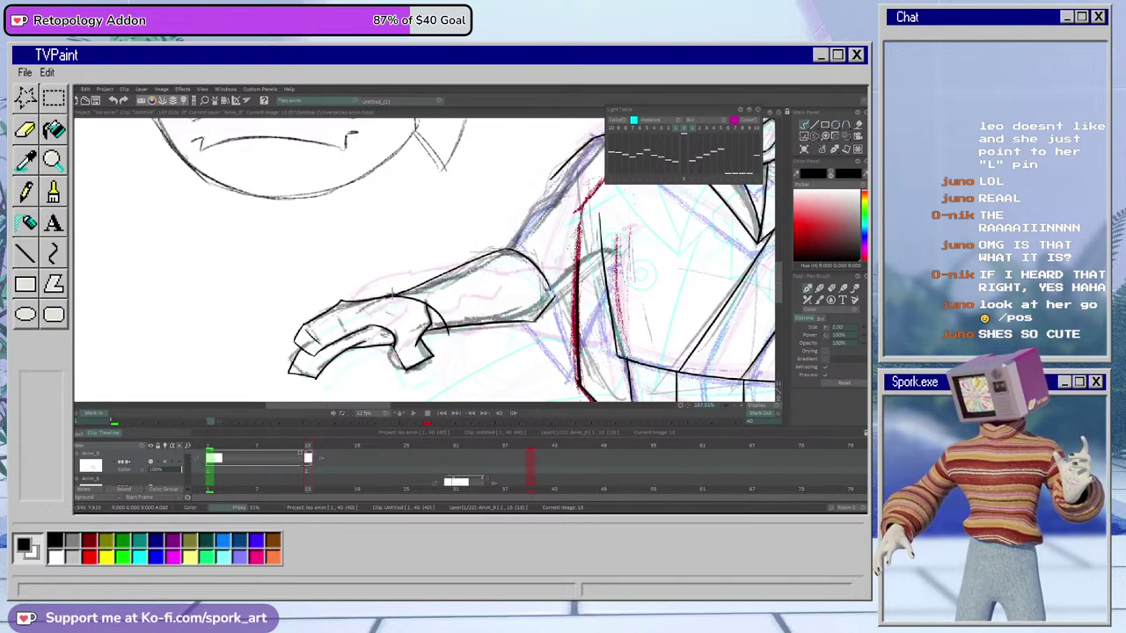
# Try a second curve for the wristband on the outstretched wrist, and undo both wristband curves
pyautogui.moveTo(356, 297)
pyautogui.mouseDown()
pyautogui.moveTo(420, 281)
pyautogui.moveTo(389, 289)
pyautogui.moveTo(456, 324)
pyautogui.mouseUp()
pyautogui.hotkey('ctrl', 'z')
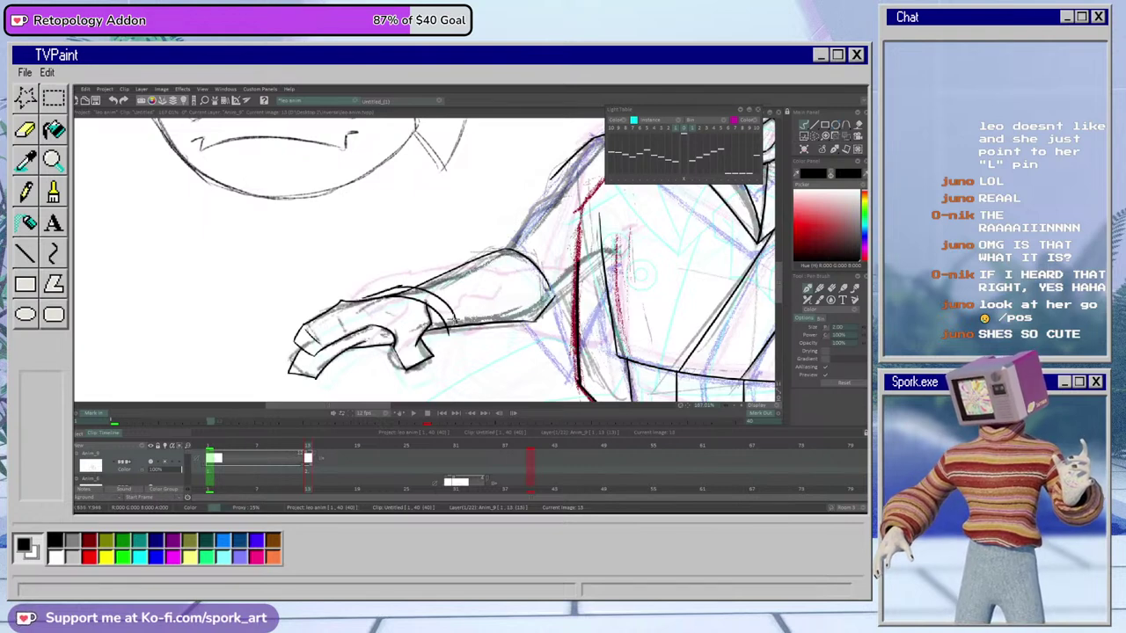
pyautogui.press('e')
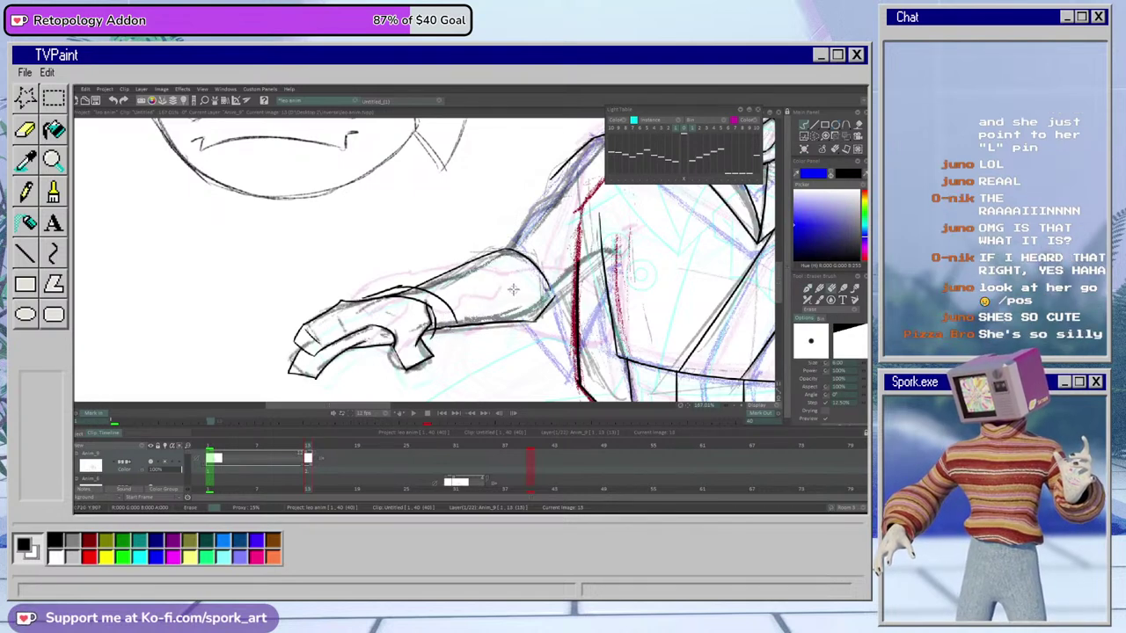
pyautogui.hotkey('ctrl', 'z')
pyautogui.hotkey('ctrl', 'z')
pyautogui.hotkey('ctrl', 'z')
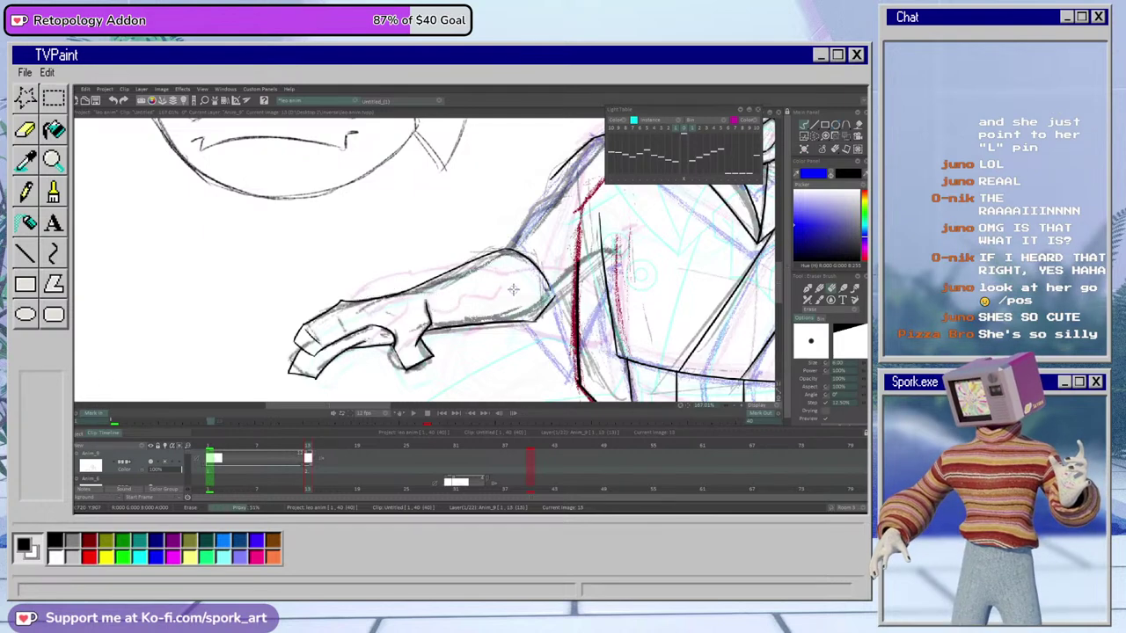
# Ink a flatter hand-side wristband edge slanting across the outstretched wrist, and scribble a loose test shape in the empty area above the hand
pyautogui.press('b')
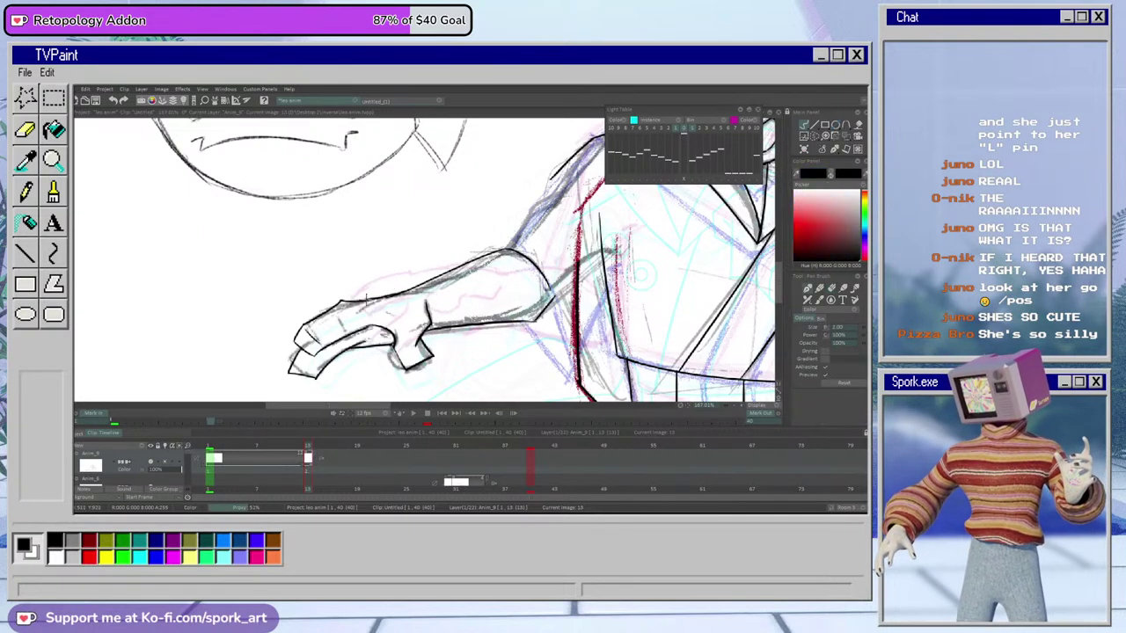
pyautogui.moveTo(364, 300); pyautogui.dragTo(434, 320)
pyautogui.moveTo(290, 214)
pyautogui.mouseDown()
pyautogui.moveTo(257, 239)
pyautogui.moveTo(321, 234)
pyautogui.mouseUp()
pyautogui.hotkey('ctrl', 'z')
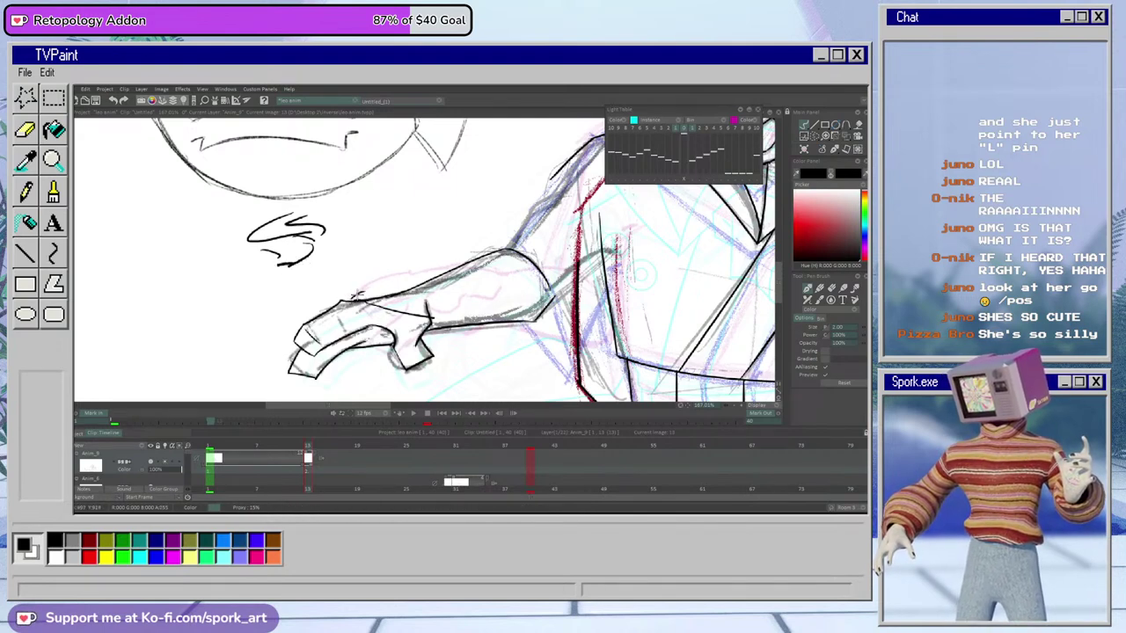
# Re-ink the upper contour at the outstretched wrist and add the wristband's forearm-side edge, undoing and redrawing strokes until they fit
pyautogui.moveTo(345, 299); pyautogui.dragTo(452, 277)
pyautogui.hotkey('ctrl', 'z')
pyautogui.moveTo(385, 290); pyautogui.dragTo(456, 273)
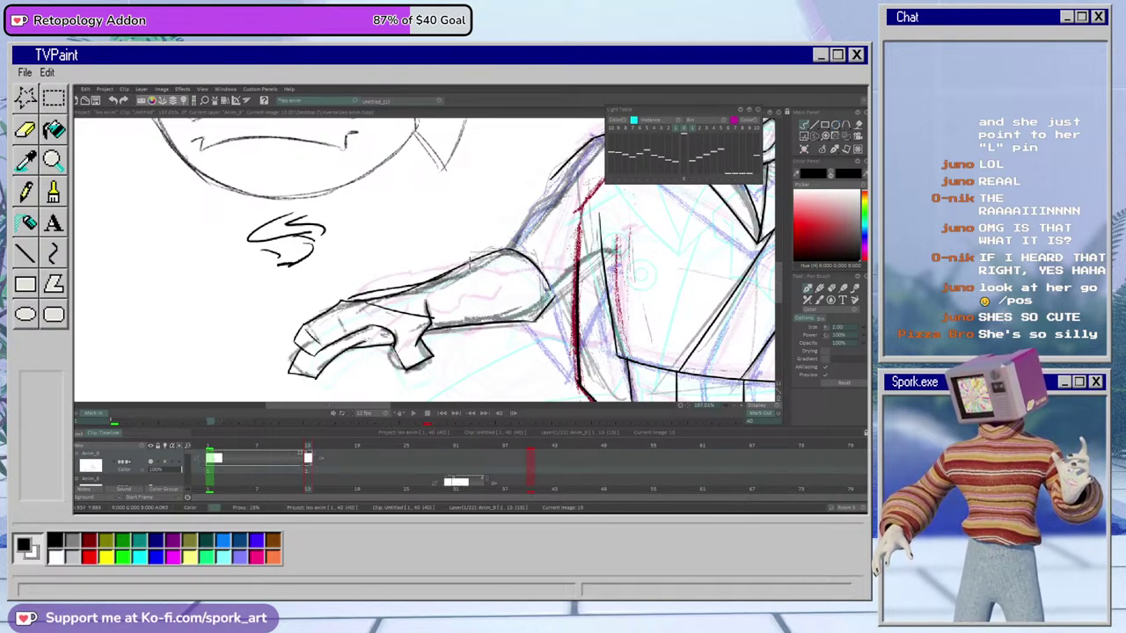
pyautogui.moveTo(387, 290); pyautogui.dragTo(454, 267)
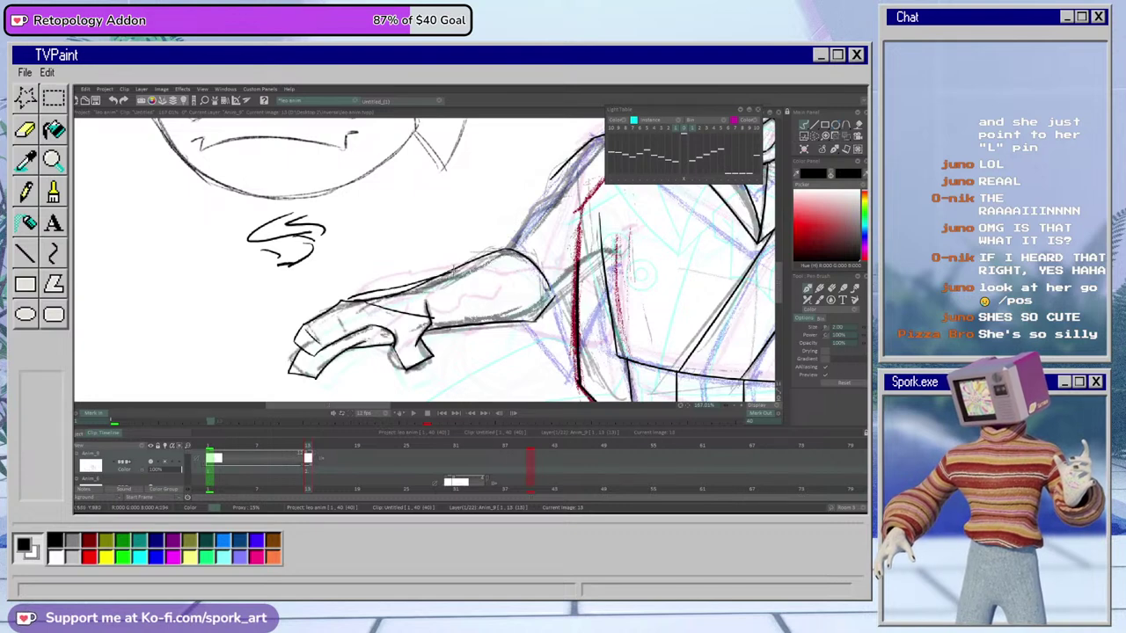
pyautogui.hotkey('ctrl', 'z')
pyautogui.moveTo(387, 290); pyautogui.dragTo(440, 273)
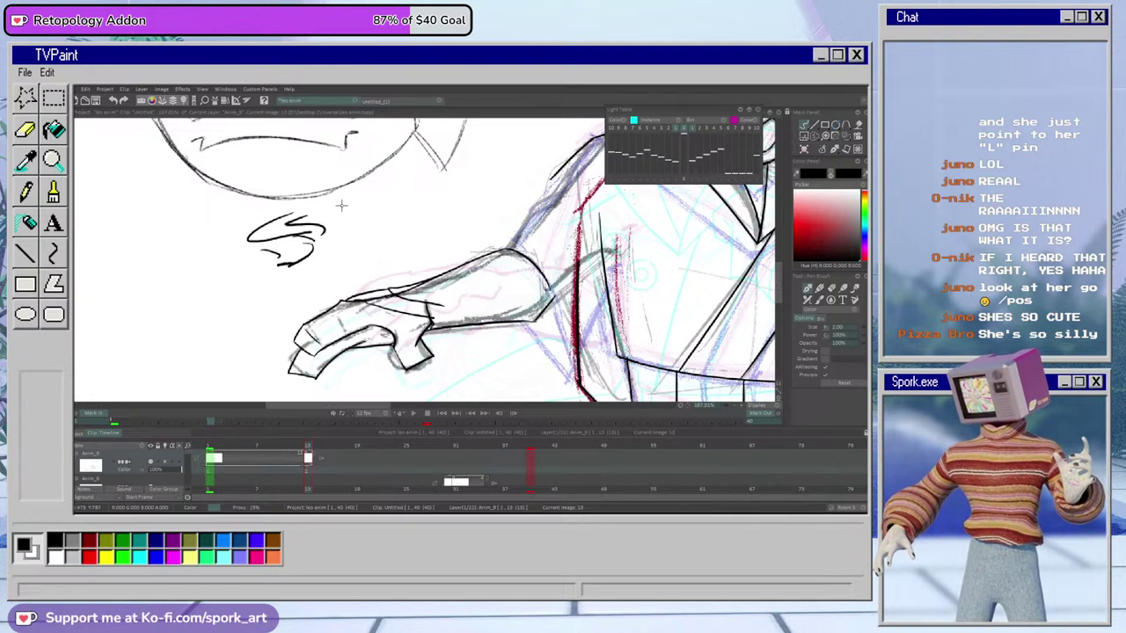
# Reshape the wristband's upper corner where it meets the forearm and erase the overshooting end of its forearm-side edge
pyautogui.press('e')
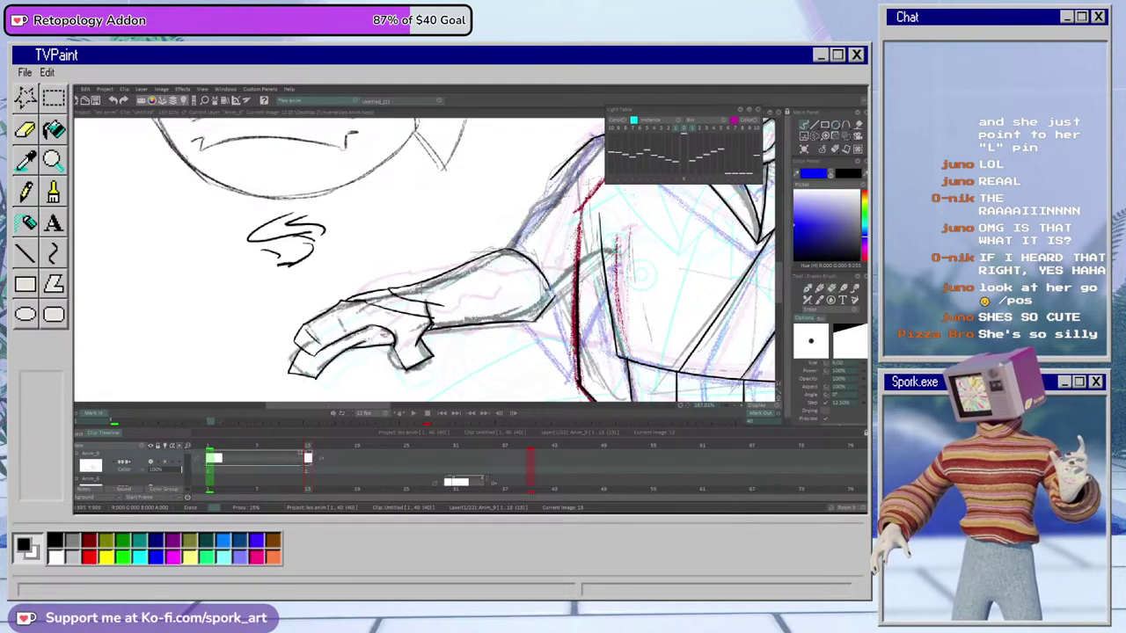
pyautogui.press('b')
pyautogui.moveTo(425, 279); pyautogui.dragTo(398, 296)
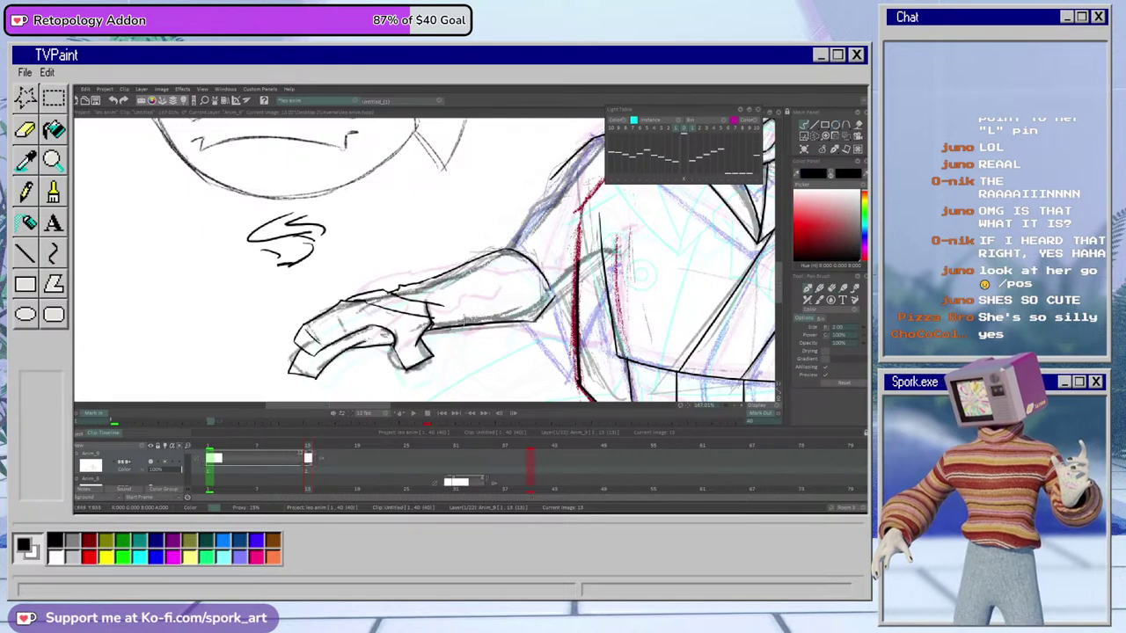
pyautogui.press('e')
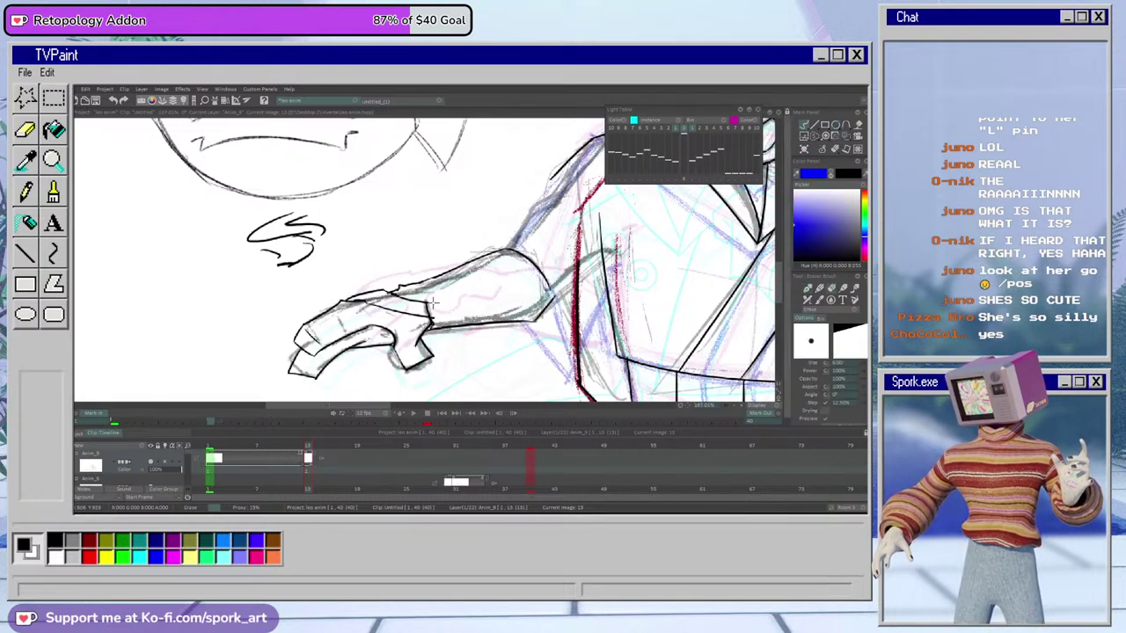
pyautogui.press('e')
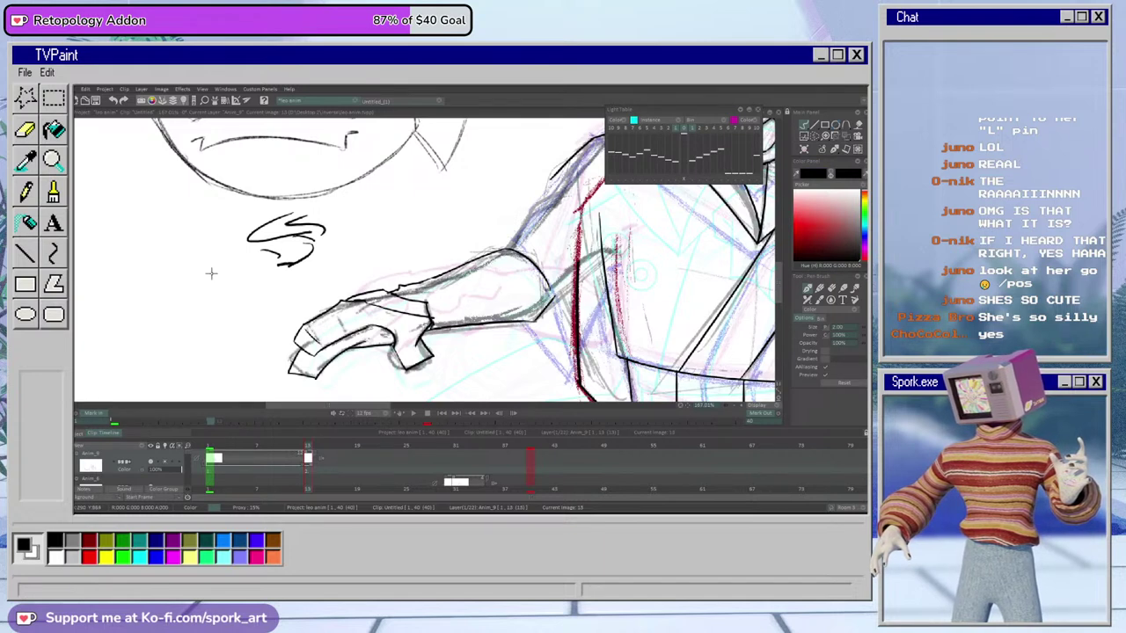
# Erase the scribbled test shape above the outstretched hand
pyautogui.moveTo(173, 308)
pyautogui.mouseDown()
pyautogui.moveTo(198, 285)
pyautogui.moveTo(185, 290)
pyautogui.mouseUp()
pyautogui.press('e')
pyautogui.moveTo(308, 216)
pyautogui.mouseDown()
pyautogui.moveTo(281, 215)
pyautogui.moveTo(343, 218)
pyautogui.moveTo(332, 236)
pyautogui.moveTo(322, 219)
pyautogui.moveTo(334, 203)
pyautogui.mouseUp()
pyautogui.press('e')
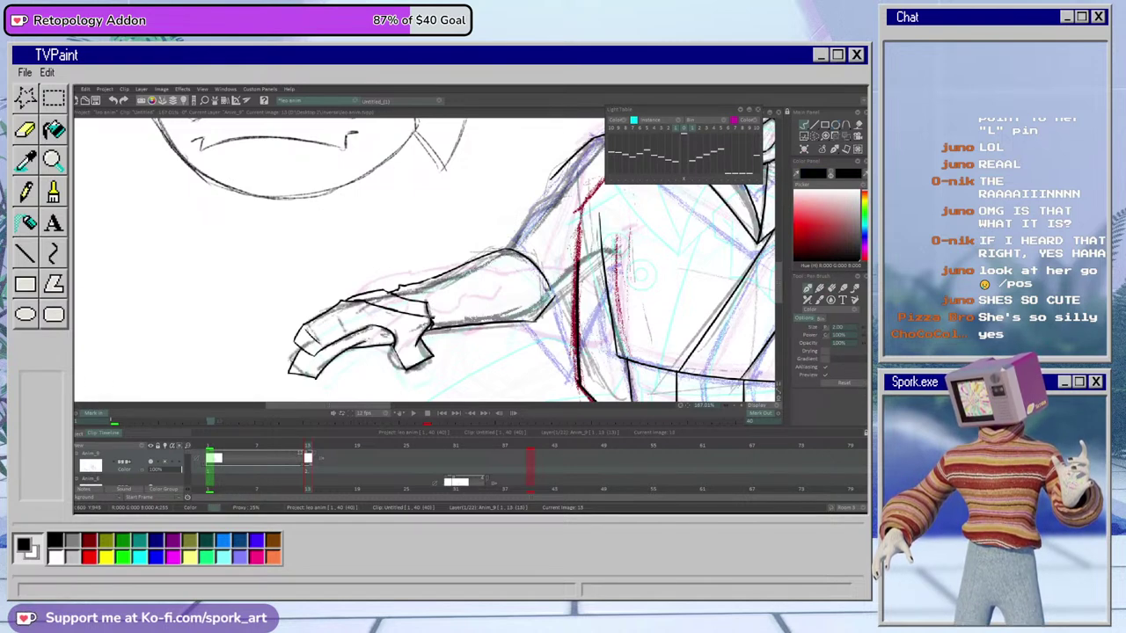
# Erase the overlap near the thumb and ink a rounded cuff end closing the wristband at the wrist's underside
pyautogui.moveTo(427, 302)
pyautogui.mouseDown()
pyautogui.moveTo(445, 227)
pyautogui.moveTo(445, 308)
pyautogui.moveTo(435, 237)
pyautogui.moveTo(432, 306)
pyautogui.mouseUp()
pyautogui.hotkey('ctrl', 'z')
pyautogui.press('e')
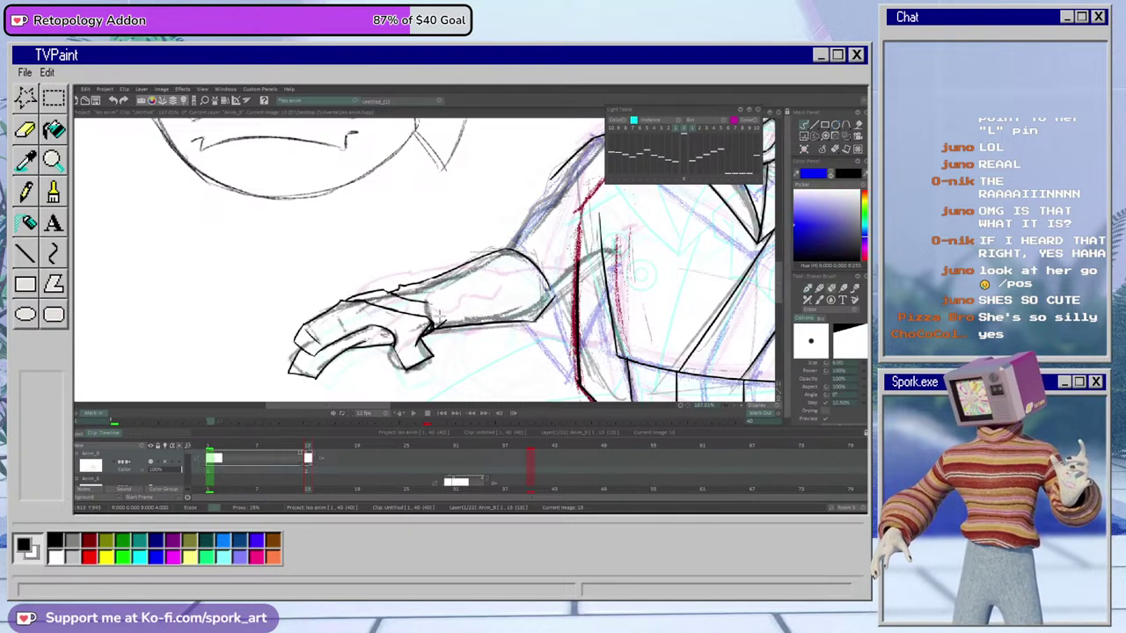
pyautogui.press('b')
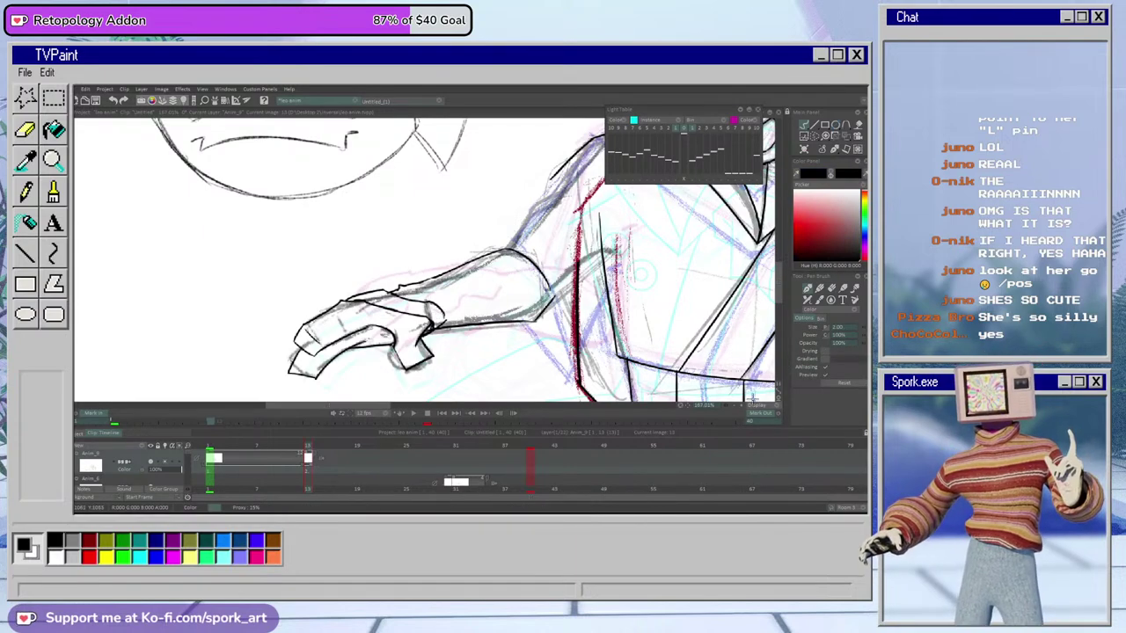
# Erase the old boxy wristband lines around the wrist of the raised fist
pyautogui.click(732, 406)
pyautogui.moveTo(732, 406); pyautogui.dragTo(714, 410)
pyautogui.moveTo(430, 409); pyautogui.dragTo(479, 406)
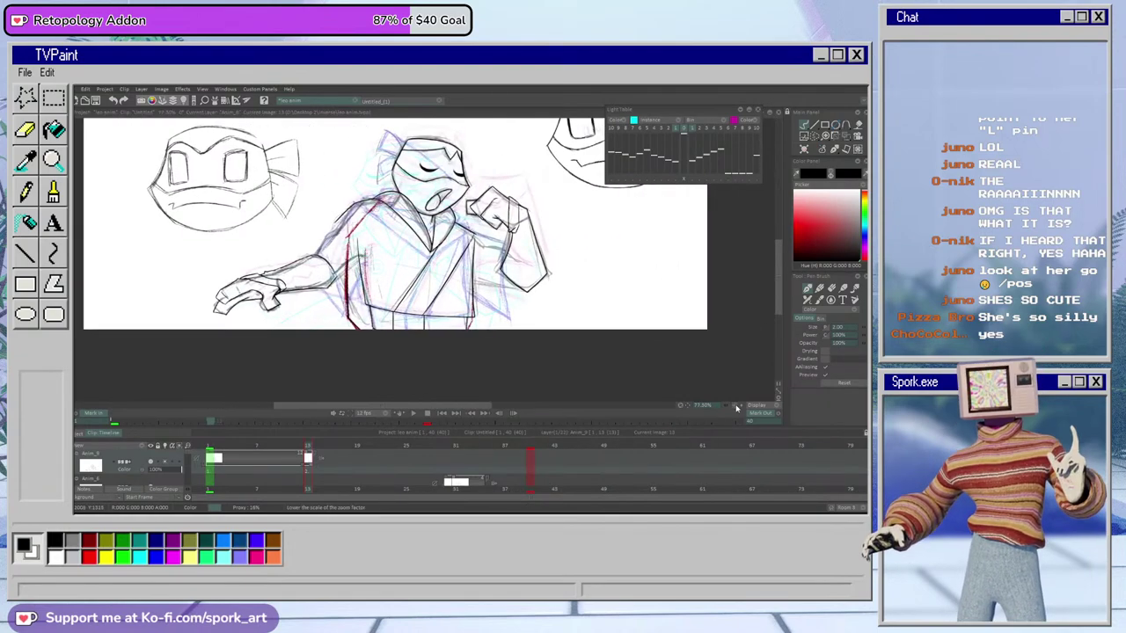
pyautogui.moveTo(736, 407); pyautogui.dragTo(775, 398)
pyautogui.moveTo(779, 278); pyautogui.dragTo(779, 267)
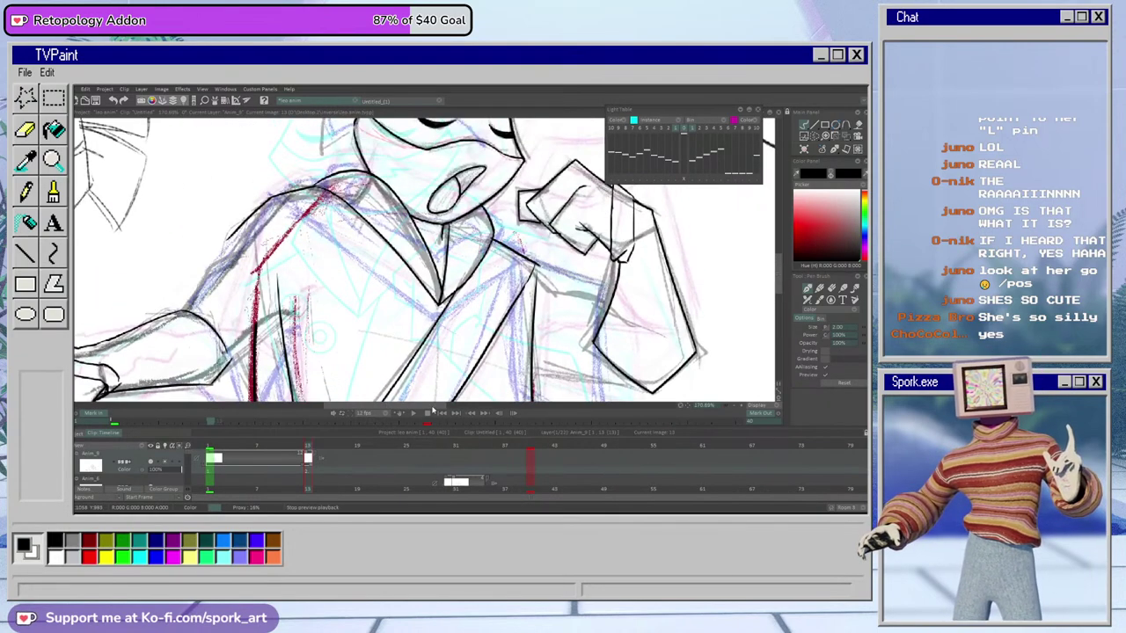
pyautogui.moveTo(426, 406); pyautogui.dragTo(452, 405)
pyautogui.press('e')
pyautogui.moveTo(473, 247)
pyautogui.mouseDown()
pyautogui.moveTo(474, 274)
pyautogui.moveTo(476, 209)
pyautogui.moveTo(461, 255)
pyautogui.moveTo(465, 231)
pyautogui.moveTo(464, 249)
pyautogui.moveTo(457, 236)
pyautogui.moveTo(456, 180)
pyautogui.moveTo(482, 195)
pyautogui.mouseUp()
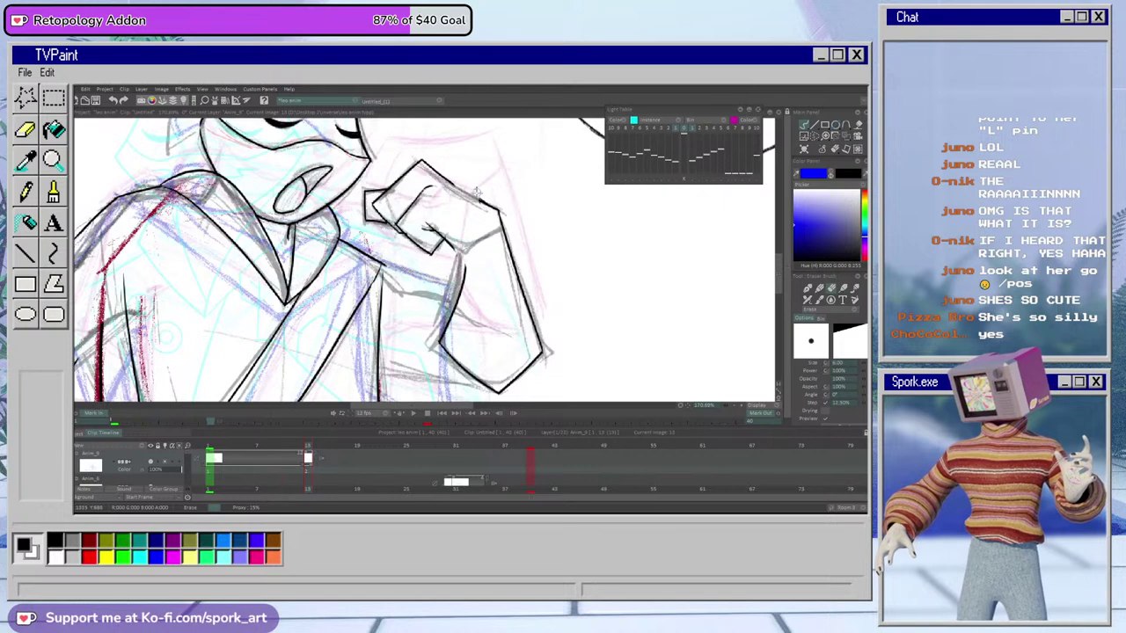
# Mend the heel line of the raised hand and ink a curved hand-side wristband edge across its wrist
pyautogui.press('e')
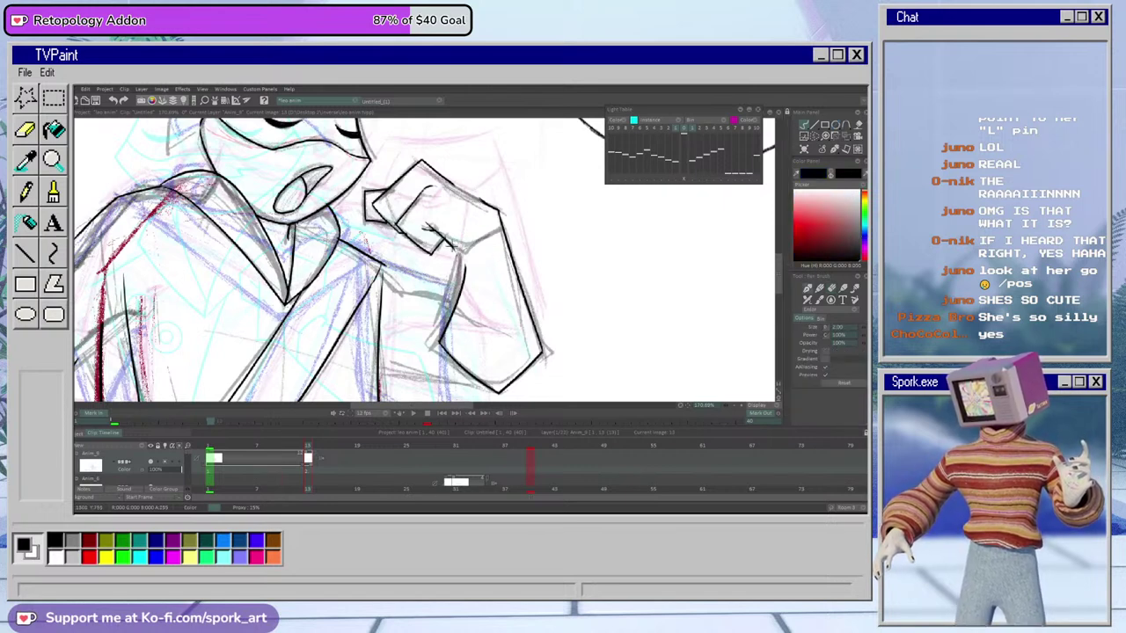
pyautogui.moveTo(485, 240); pyautogui.dragTo(466, 255)
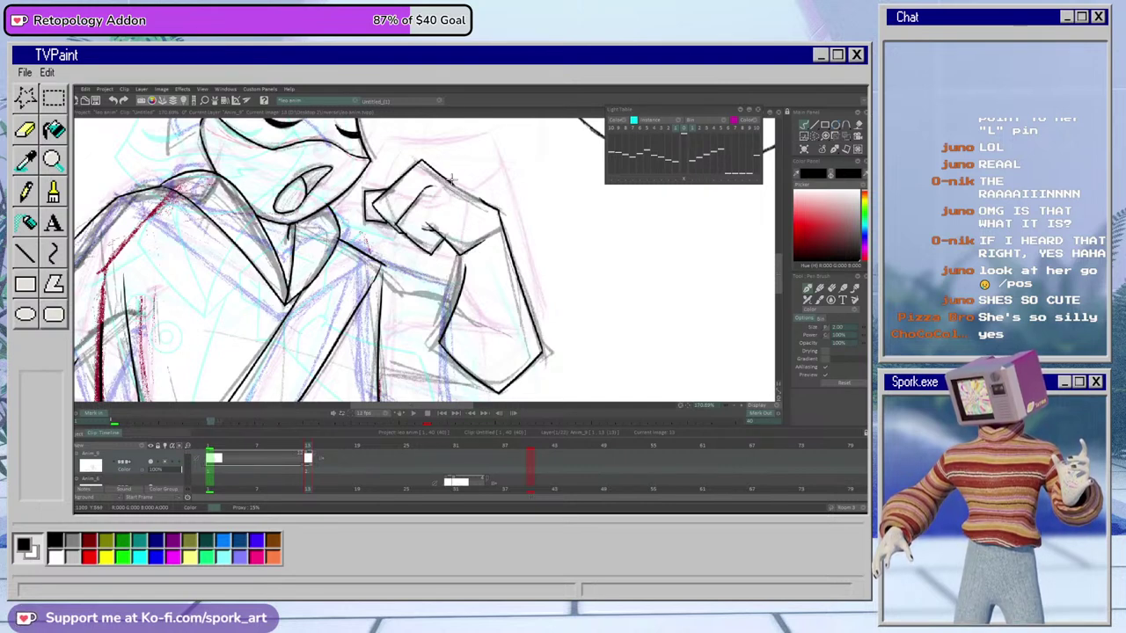
pyautogui.moveTo(443, 178); pyautogui.dragTo(463, 255)
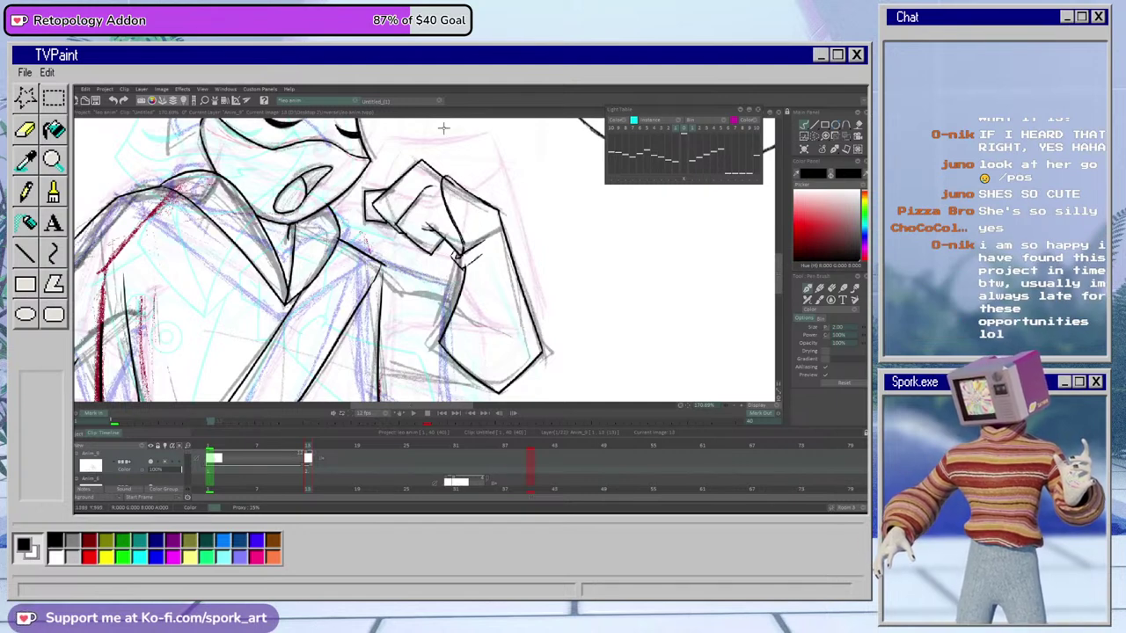
# Clean up the raised arm's wristband, redrawing its curved edge and rounding off its lower end where it meets the forearm
pyautogui.press('e')
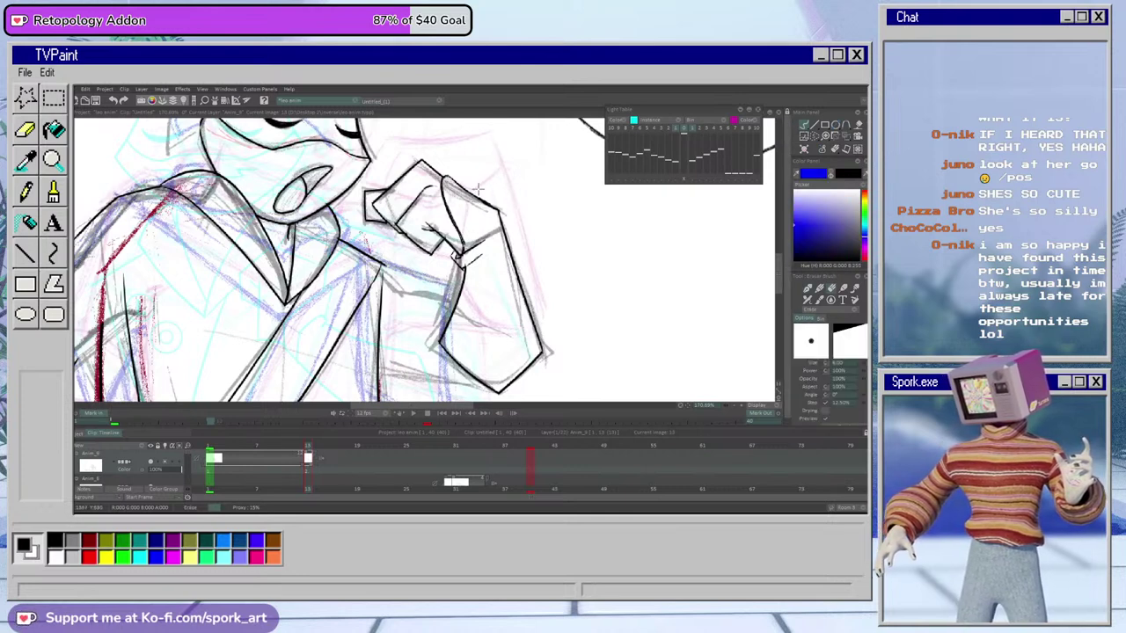
pyautogui.press('b')
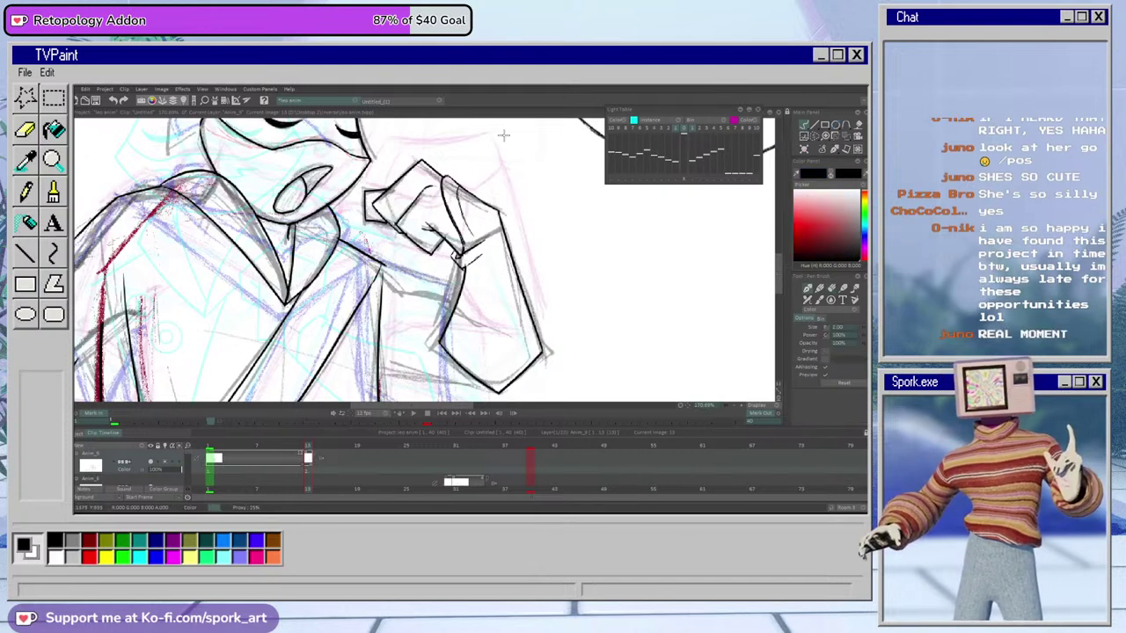
pyautogui.moveTo(457, 196); pyautogui.dragTo(467, 223)
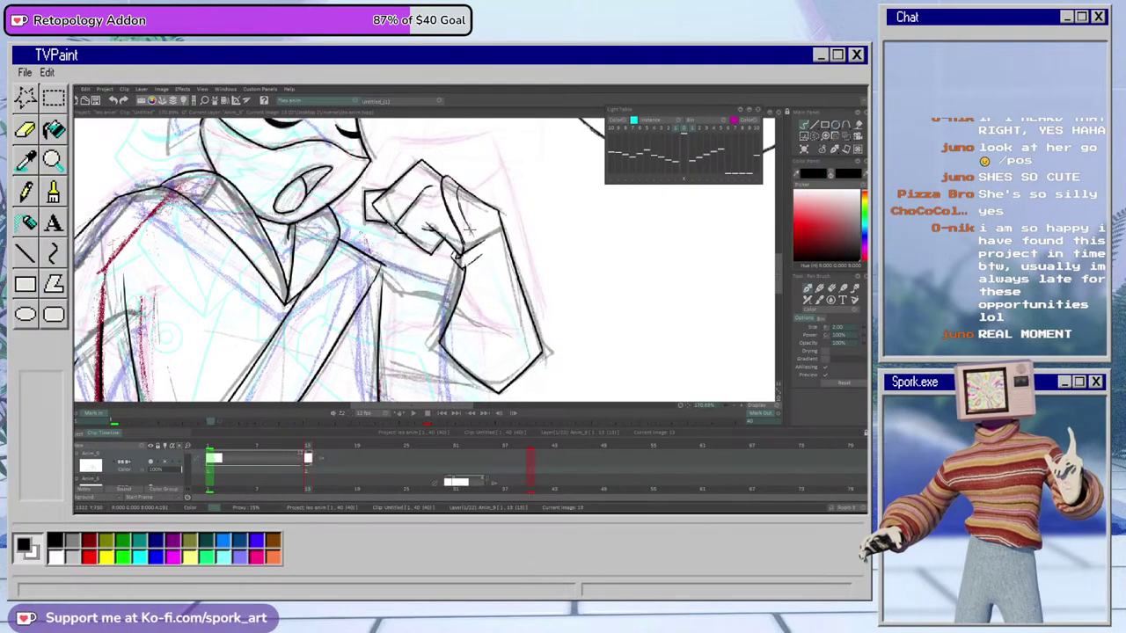
pyautogui.press('e')
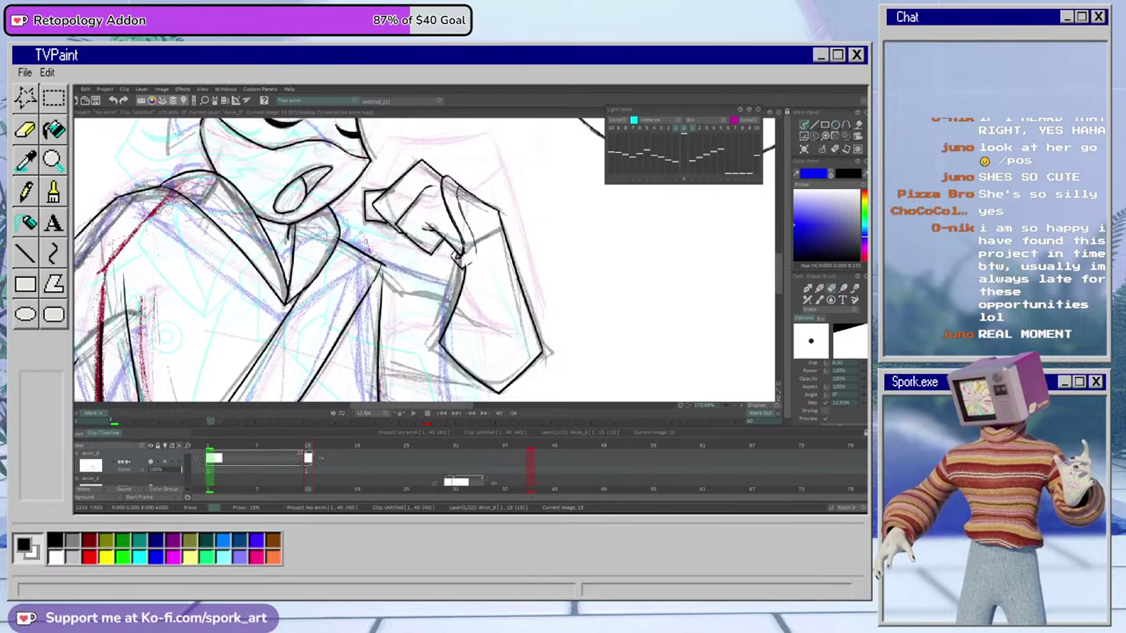
pyautogui.moveTo(465, 192); pyautogui.dragTo(473, 252)
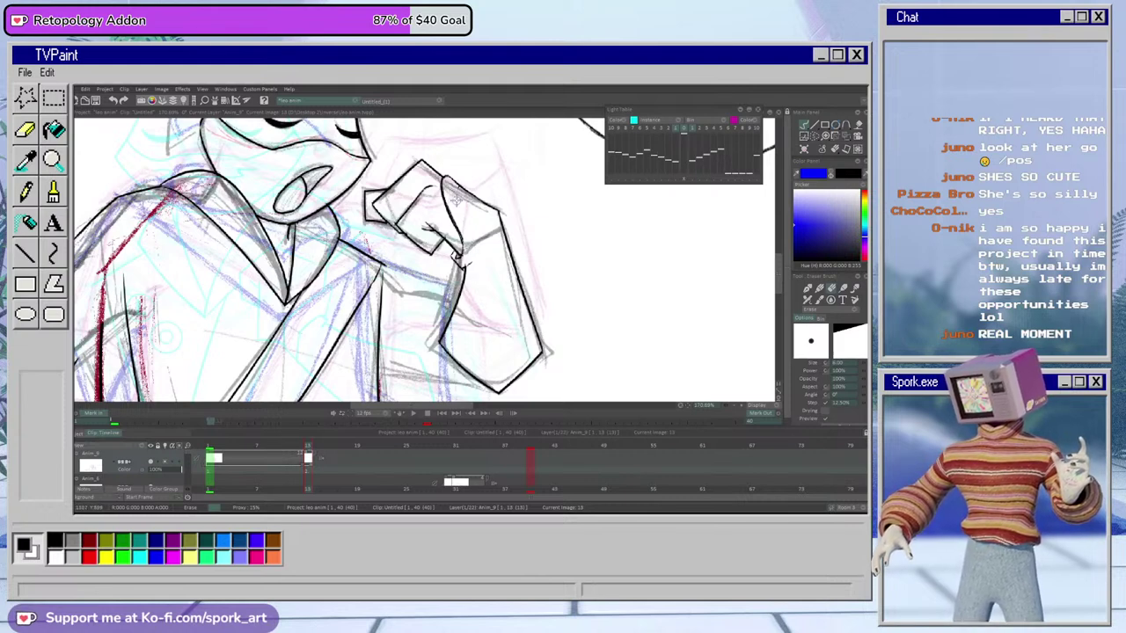
pyautogui.press('e')
pyautogui.moveTo(444, 178)
pyautogui.mouseDown()
pyautogui.moveTo(469, 235)
pyautogui.moveTo(482, 226)
pyautogui.moveTo(471, 151)
pyautogui.moveTo(473, 258)
pyautogui.mouseUp()
pyautogui.press('e')
pyautogui.press('e')
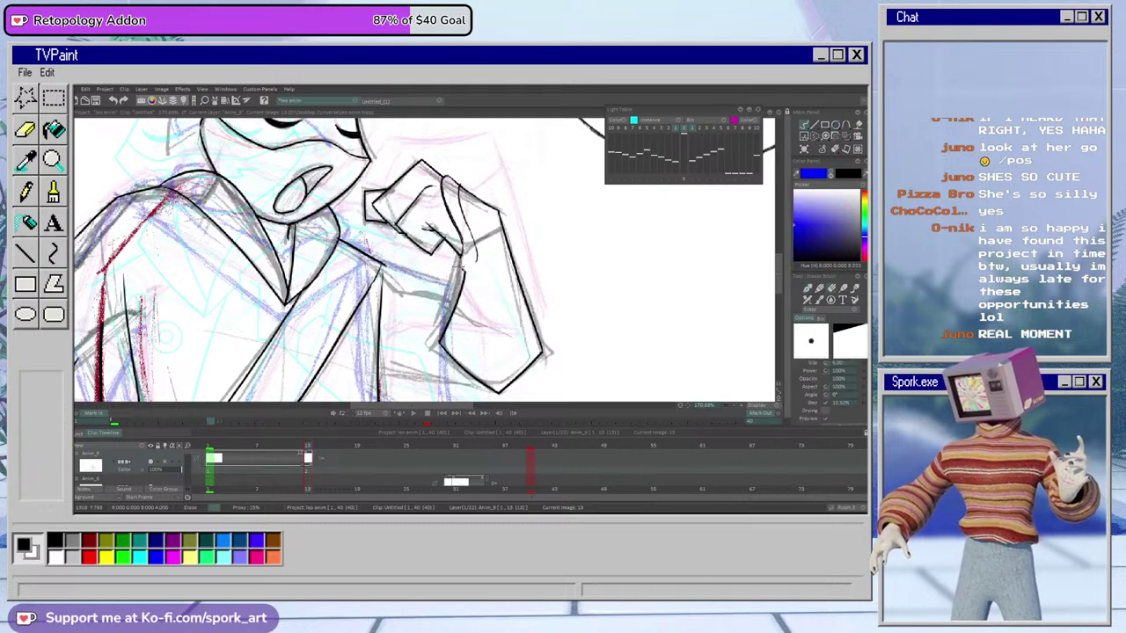
pyautogui.press('e')
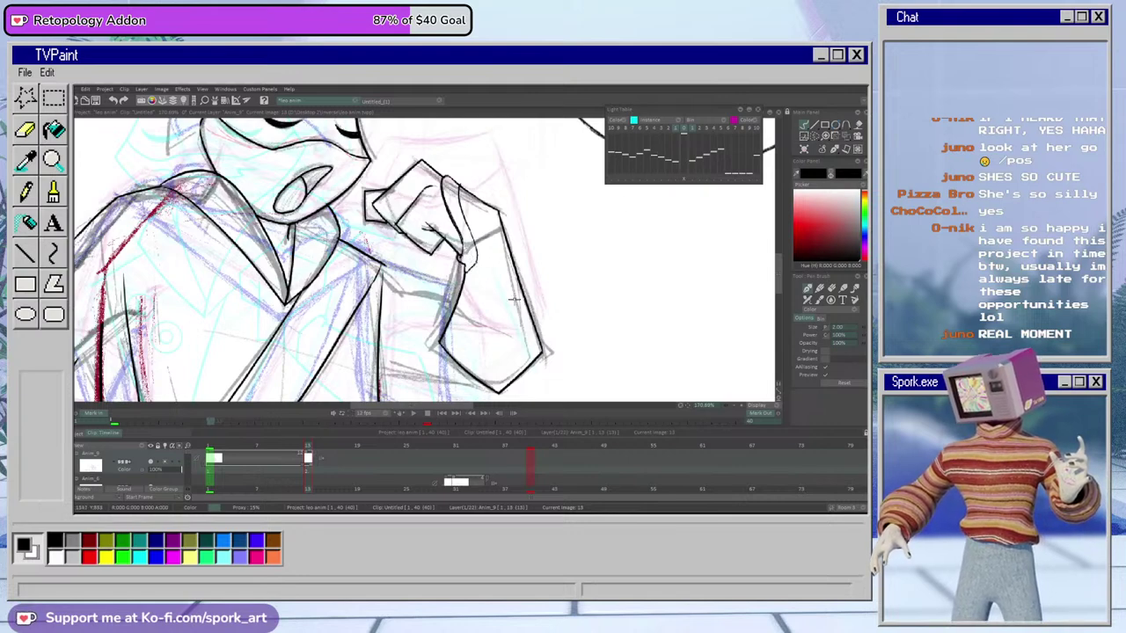
# Stamp the round L pin artwork from the custom brush bin onto the chest of the jacket
pyautogui.moveTo(680, 405); pyautogui.dragTo(683, 418)
pyautogui.scroll(3, 527, 359)
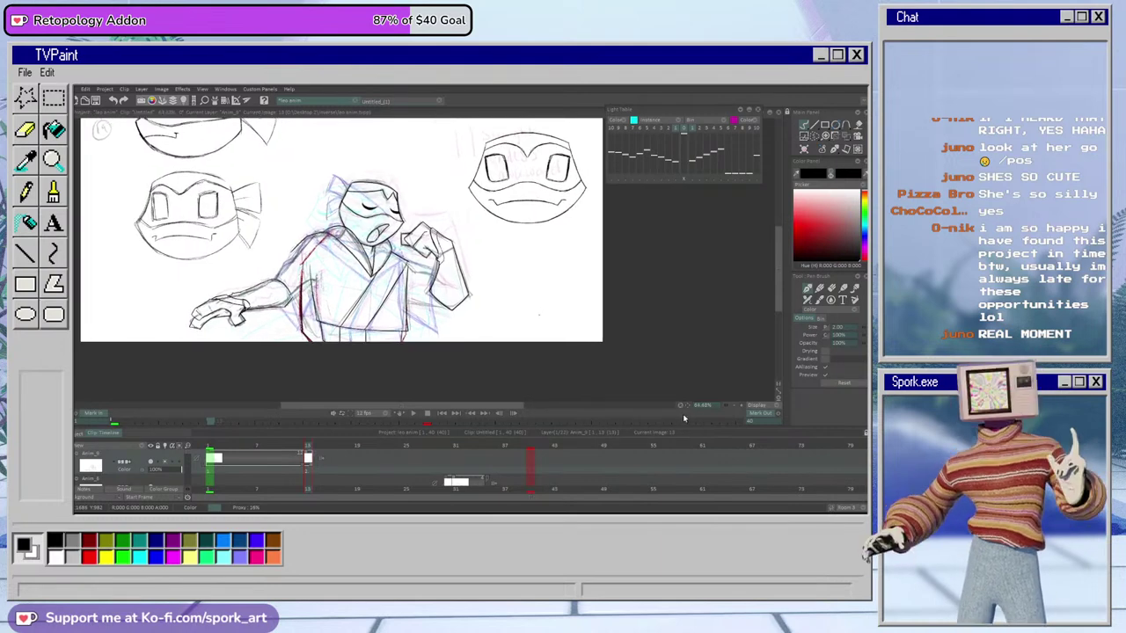
pyautogui.moveTo(469, 406); pyautogui.dragTo(451, 405)
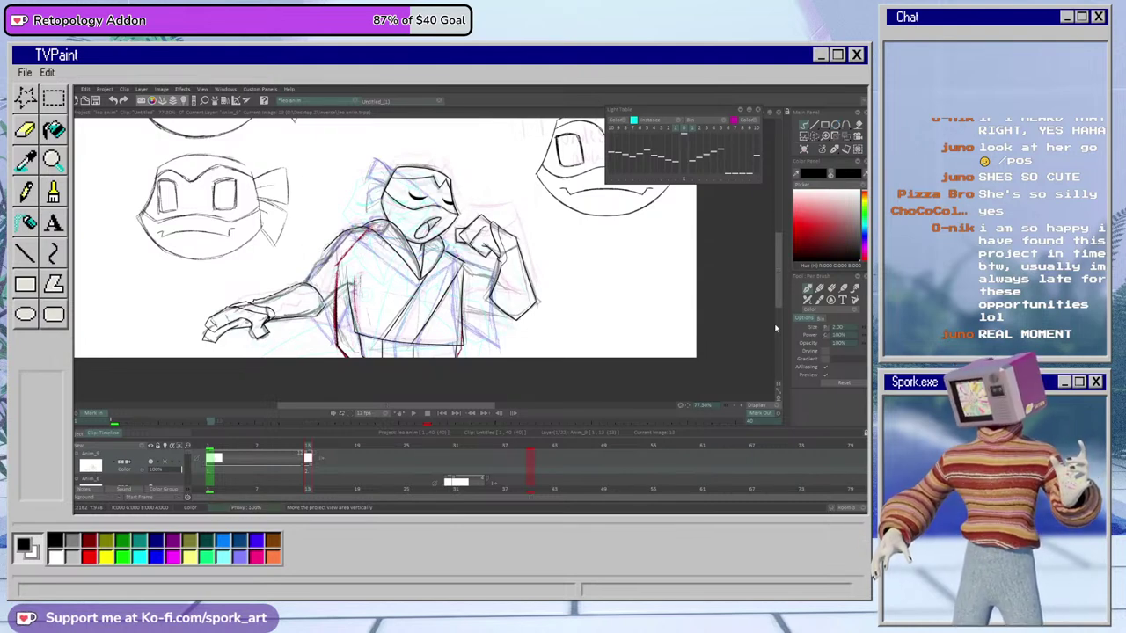
pyautogui.click(853, 300)
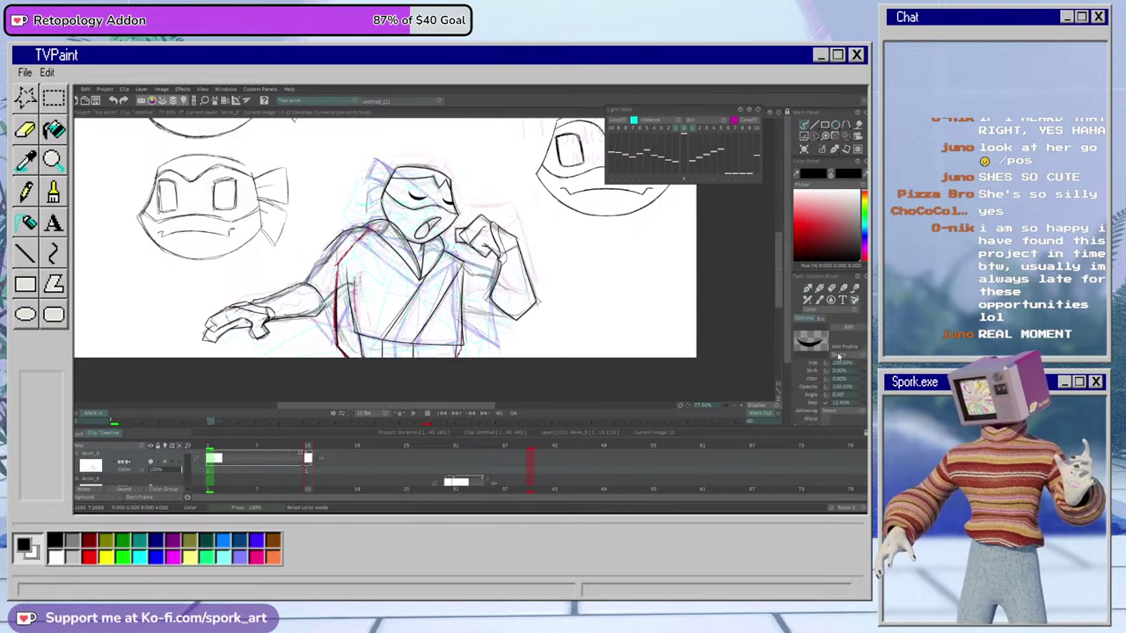
pyautogui.click(808, 319)
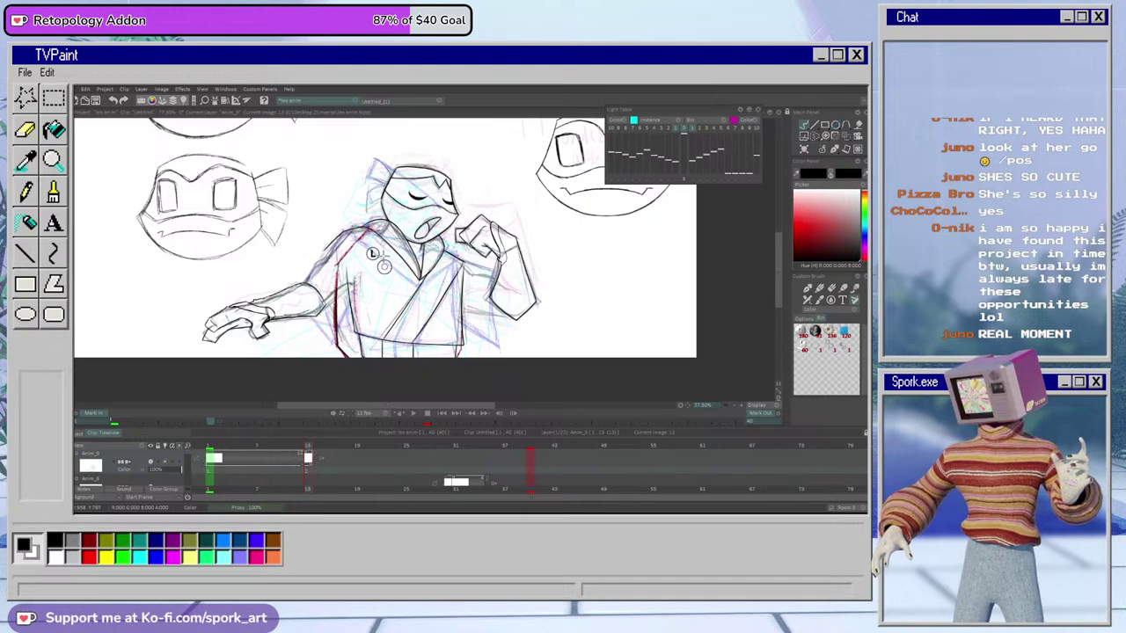
# Select the two chest pins freehand and apply a Perspective transform that shifts and reshapes them toward the jacket's lapel
pyautogui.click(804, 149)
pyautogui.click(815, 136)
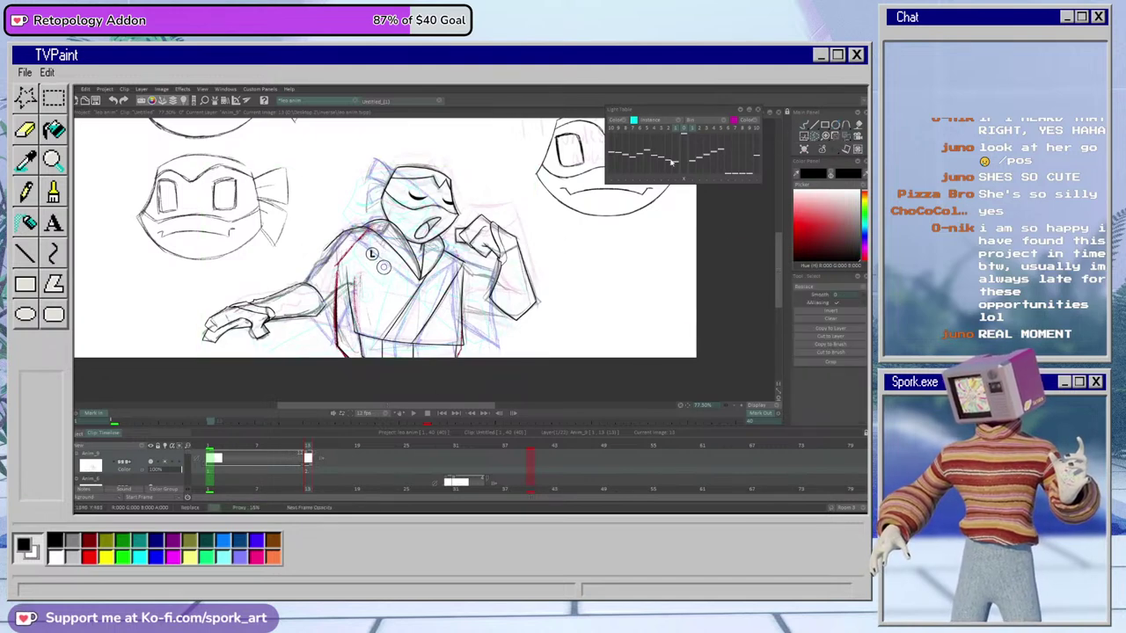
pyautogui.click(846, 149)
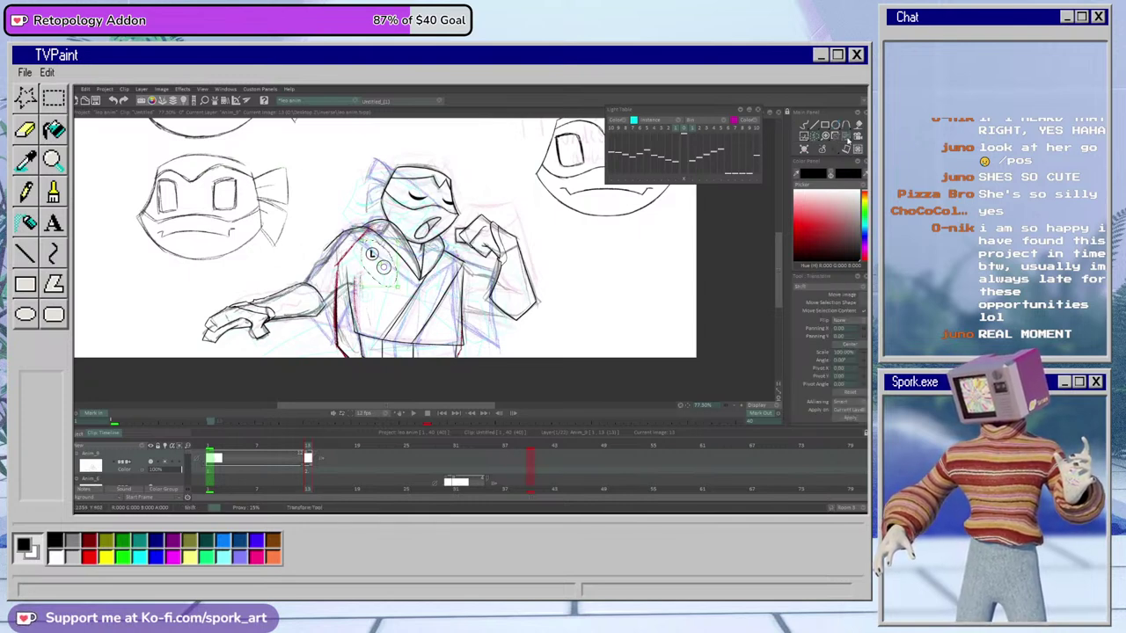
pyautogui.click(846, 140)
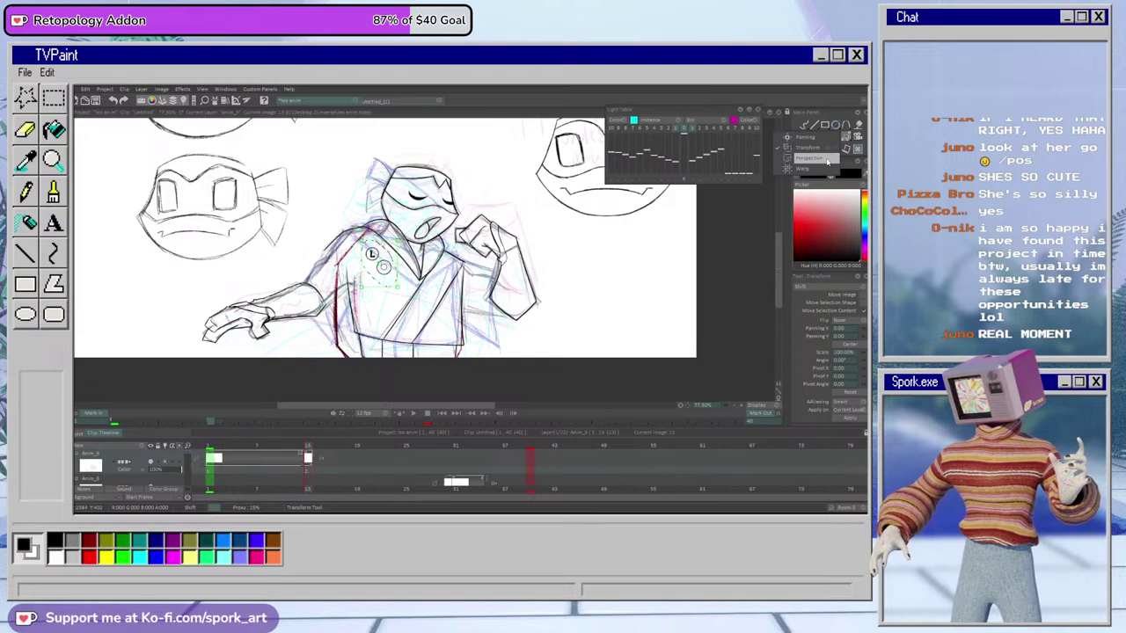
pyautogui.click(824, 158)
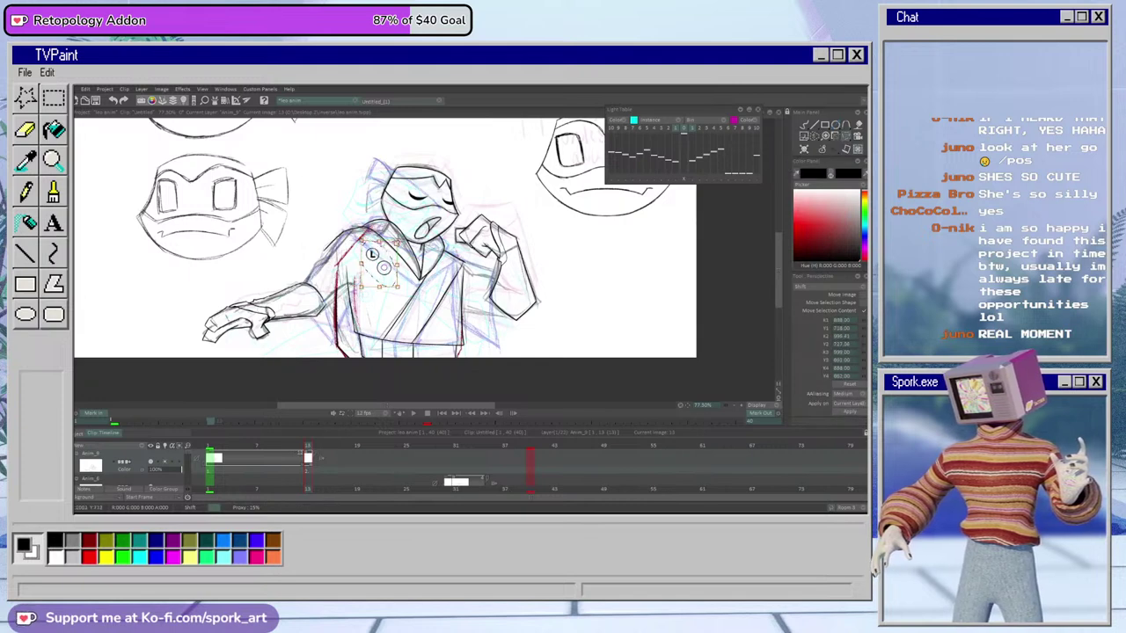
pyautogui.moveTo(398, 242); pyautogui.dragTo(397, 243)
pyautogui.moveTo(398, 286); pyautogui.dragTo(399, 283)
pyautogui.moveTo(605, 273)
pyautogui.mouseDown()
pyautogui.moveTo(650, 269)
pyautogui.moveTo(554, 278)
pyautogui.moveTo(571, 280)
pyautogui.mouseUp()
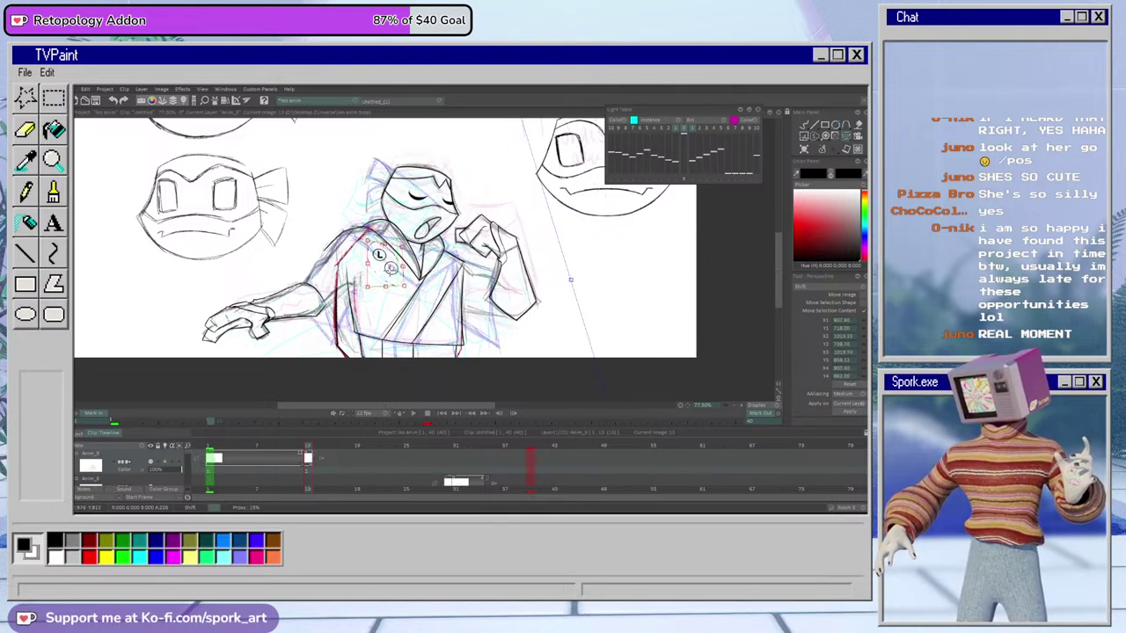
pyautogui.click(844, 412)
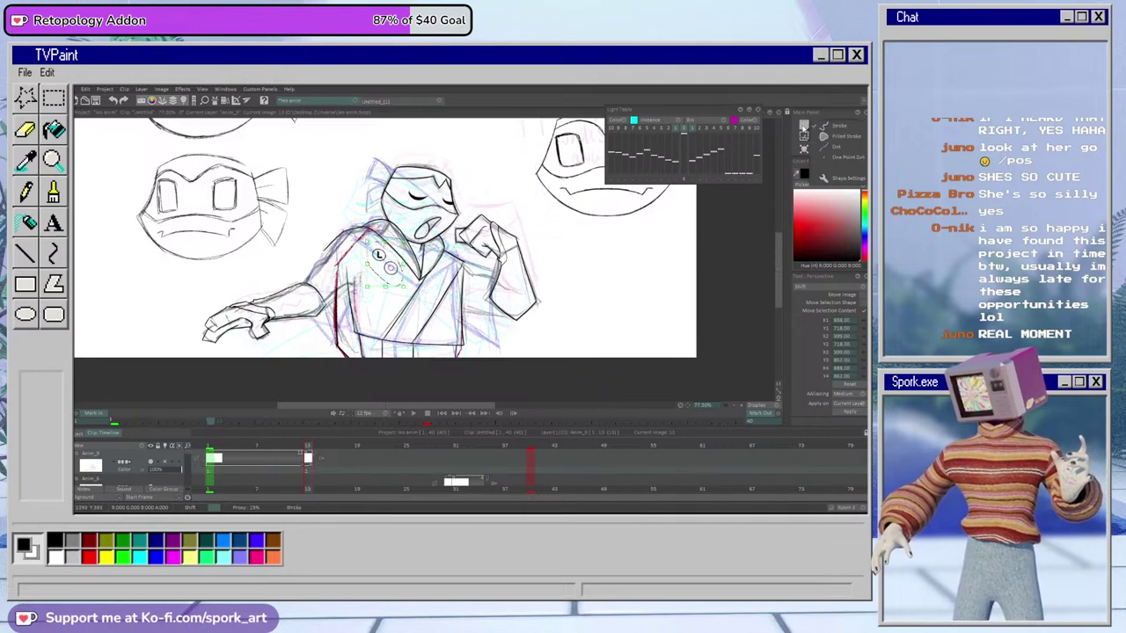
pyautogui.moveTo(302, 446); pyautogui.dragTo(308, 457)
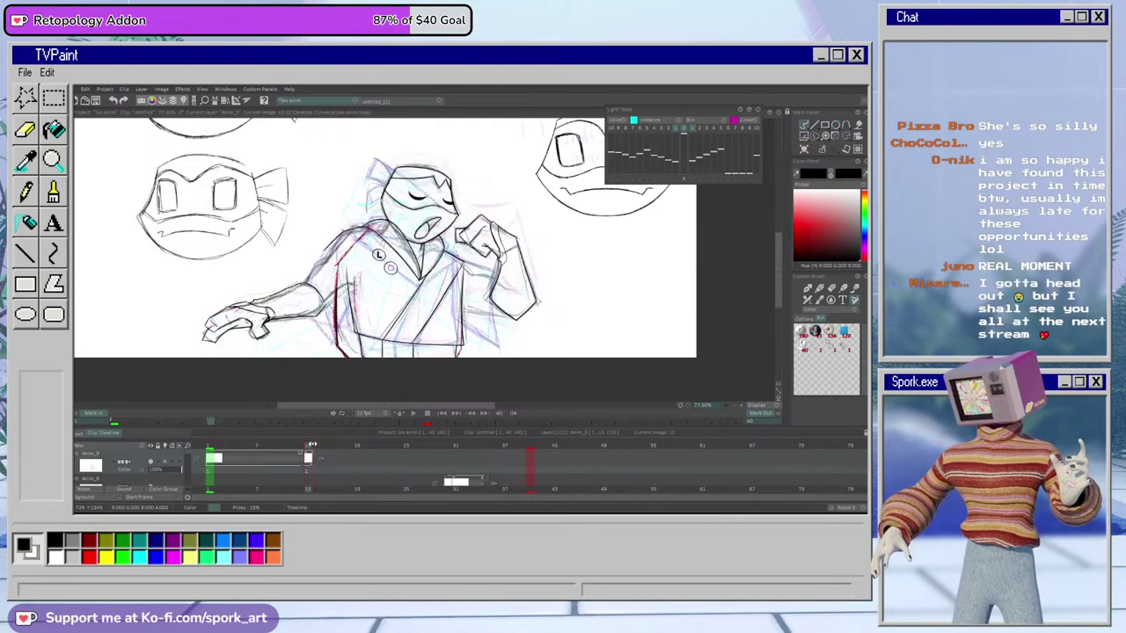
# Select the raised fist freehand, scale it down slightly with the Transform tool, apply it, and clear the selection
pyautogui.click(804, 136)
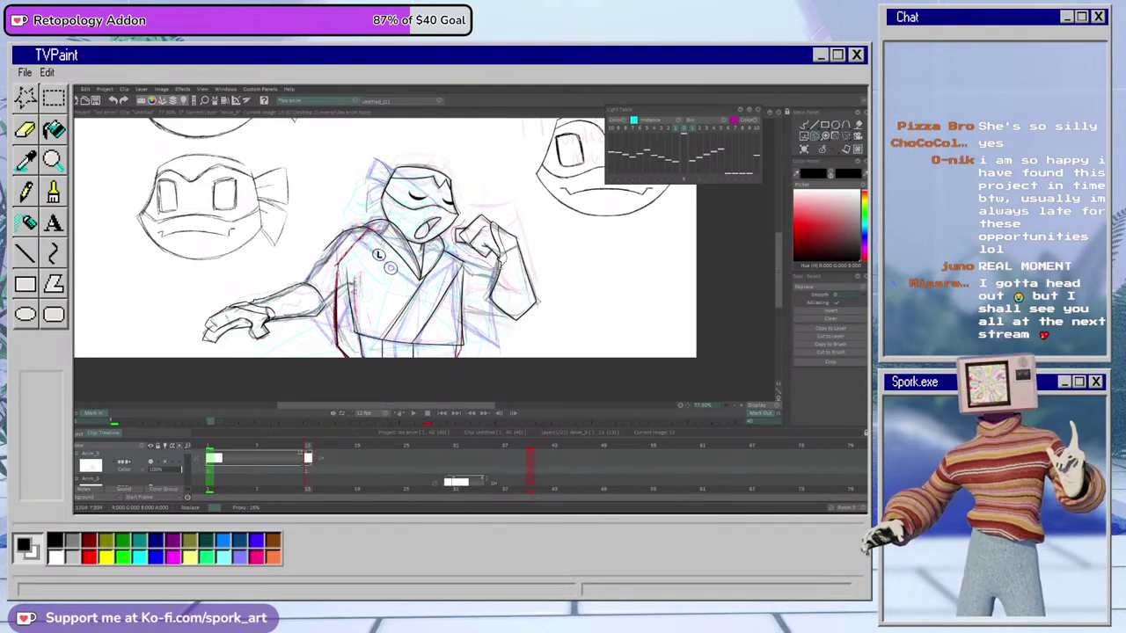
pyautogui.moveTo(508, 261)
pyautogui.mouseDown()
pyautogui.moveTo(480, 201)
pyautogui.moveTo(505, 264)
pyautogui.mouseUp()
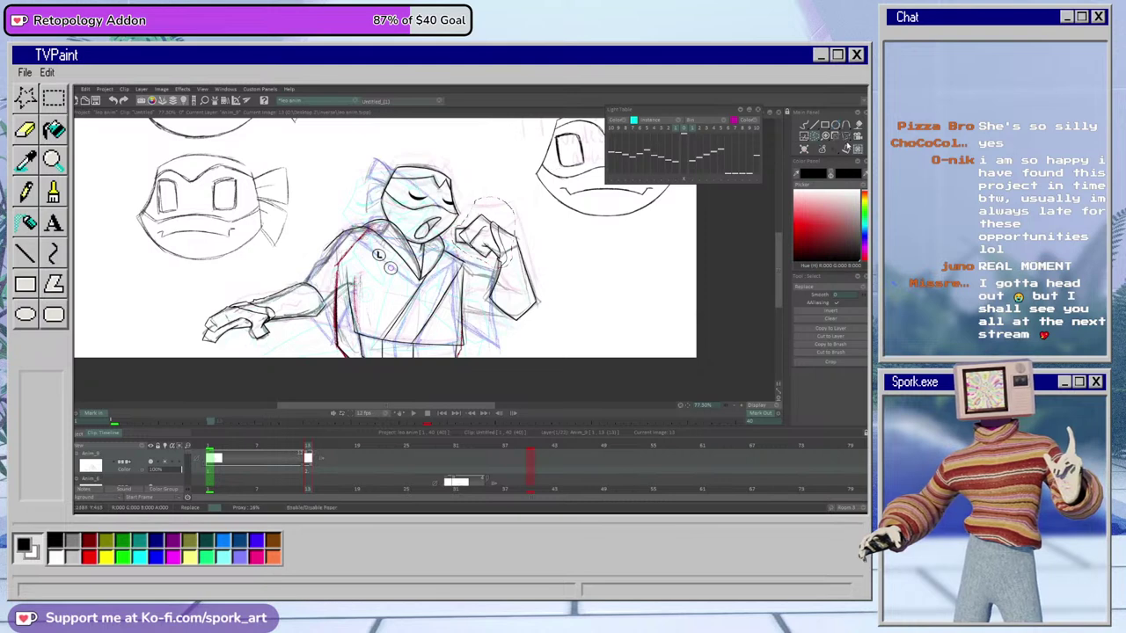
pyautogui.click(837, 137)
pyautogui.click(839, 136)
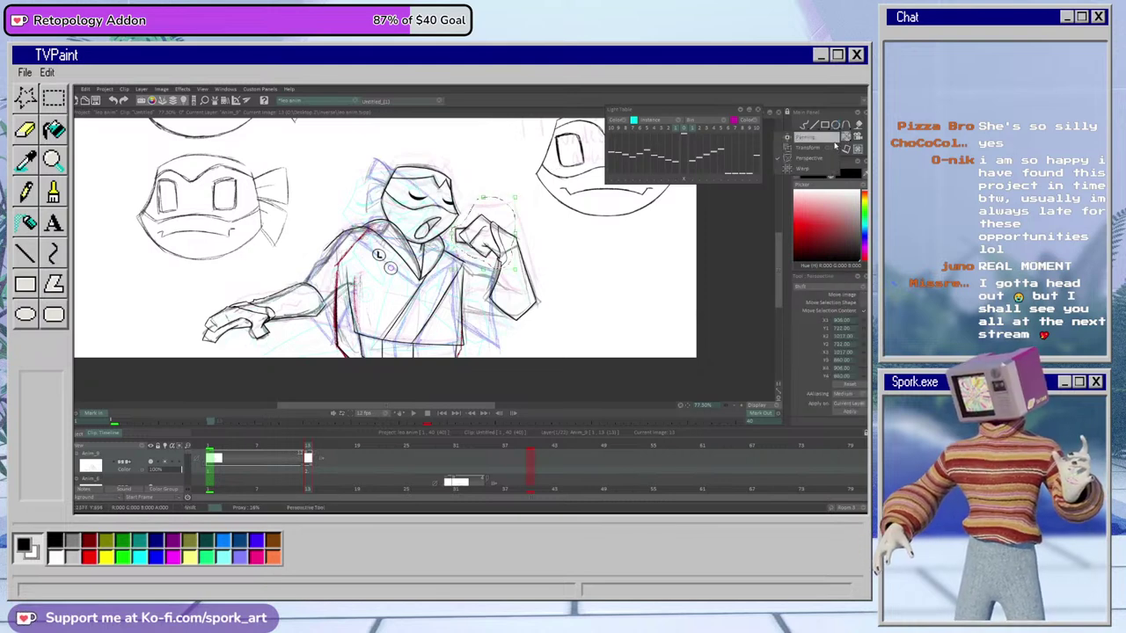
pyautogui.click(822, 147)
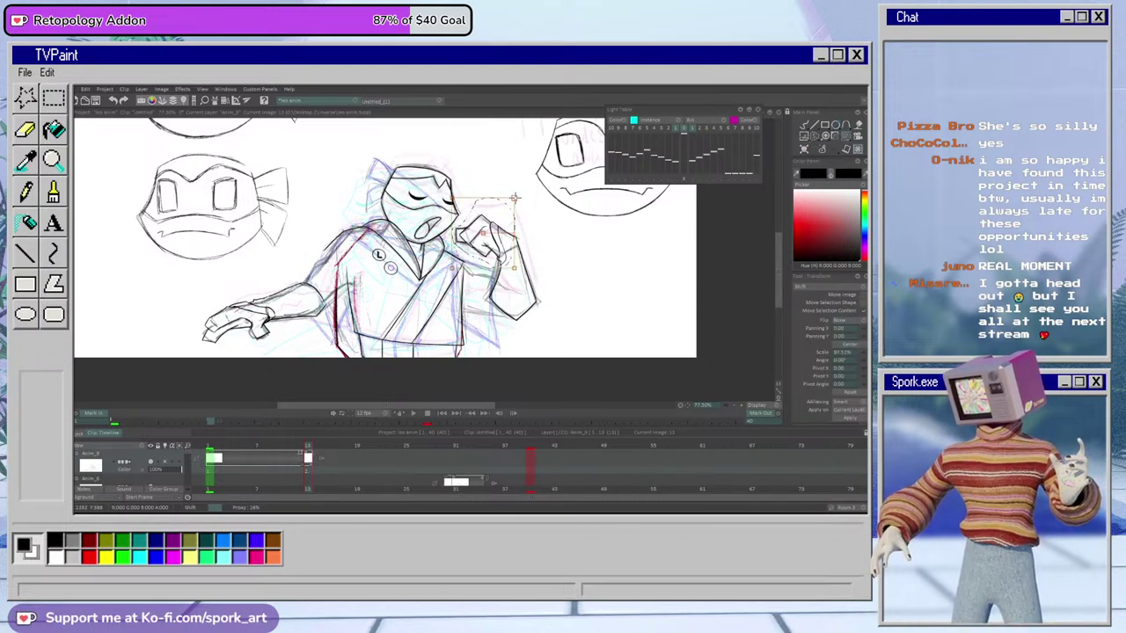
pyautogui.moveTo(513, 198); pyautogui.dragTo(514, 198)
pyautogui.click(848, 419)
pyautogui.click(804, 125)
pyautogui.moveTo(725, 409); pyautogui.dragTo(757, 411)
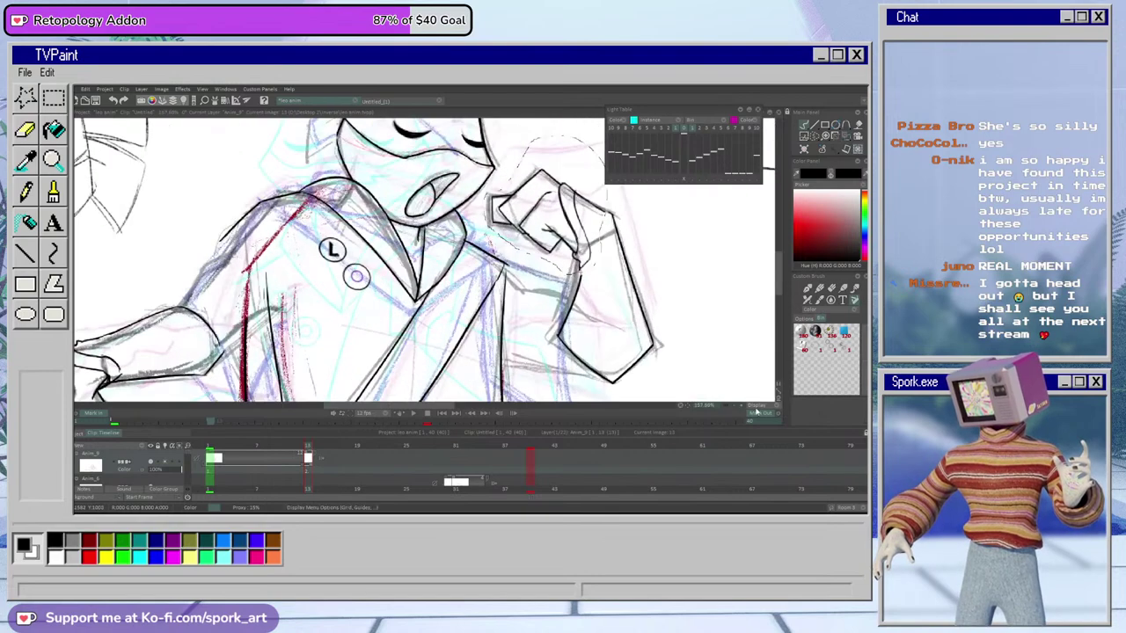
pyautogui.hotkey('ctrl', 'd')
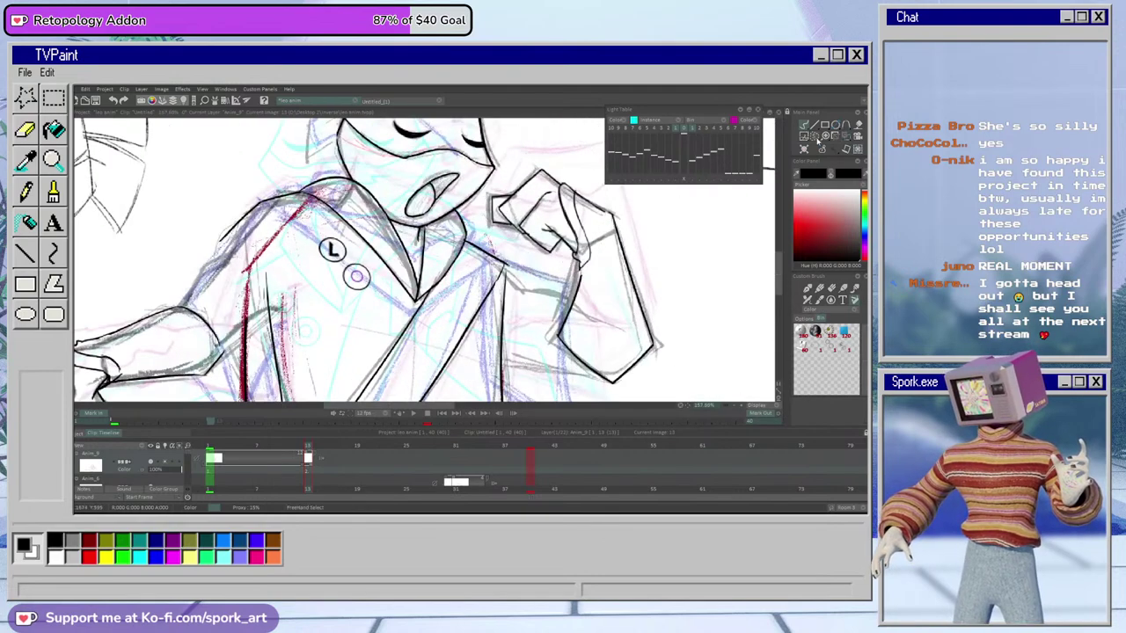
# Switch back to the pen brush for inking and save the project
pyautogui.click(818, 294)
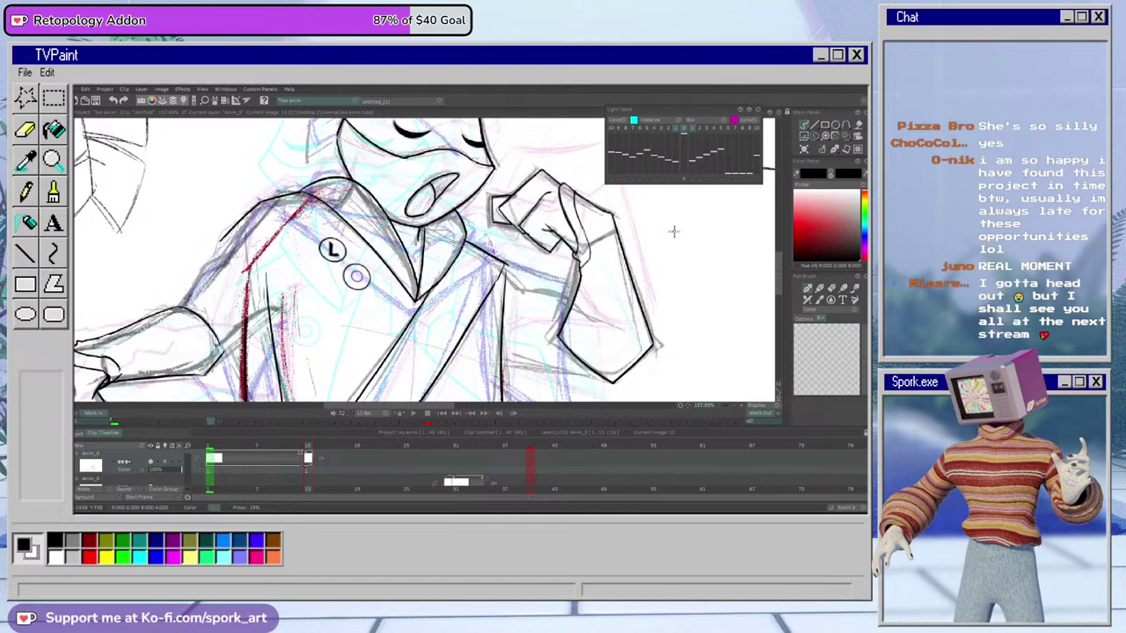
pyautogui.moveTo(729, 407); pyautogui.dragTo(688, 427)
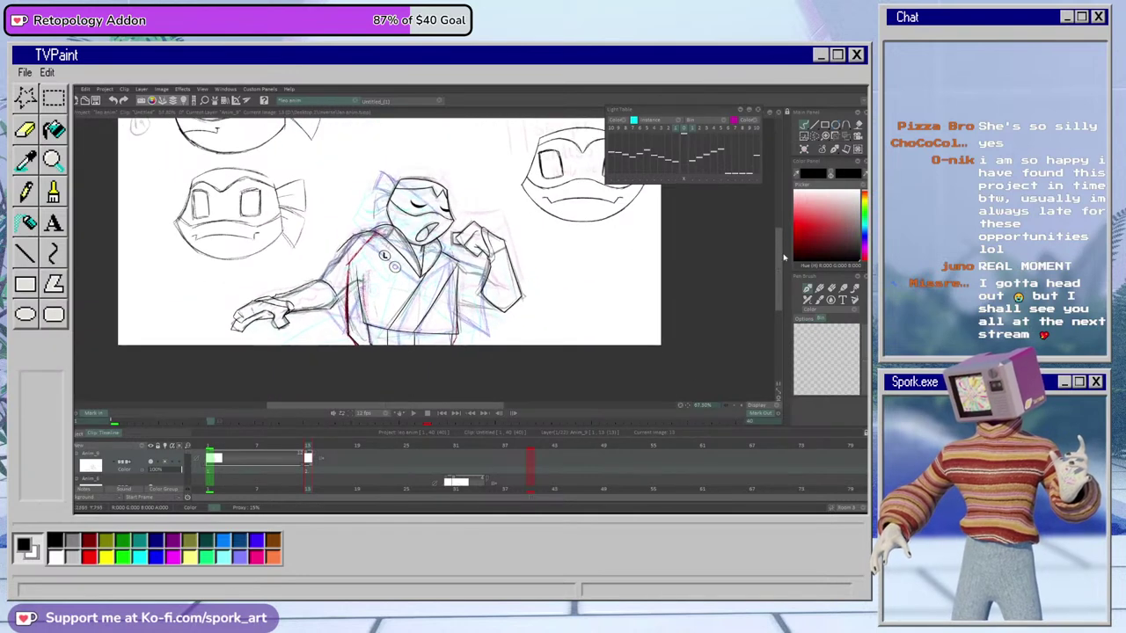
pyautogui.moveTo(781, 252); pyautogui.dragTo(779, 243)
pyautogui.hotkey('ctrl', 's')
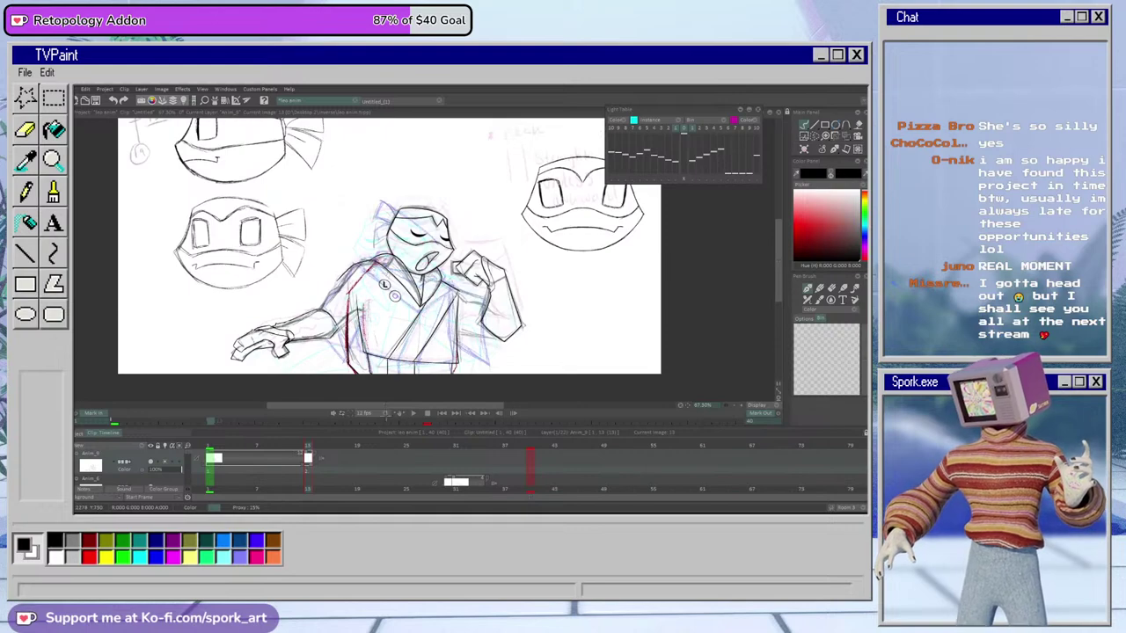
# Hold the frame 13 drawing through frame 22 and add a new blank drawing at frame 23
pyautogui.moveTo(351, 444)
pyautogui.mouseDown()
pyautogui.moveTo(407, 466)
pyautogui.moveTo(384, 469)
pyautogui.moveTo(394, 464)
pyautogui.mouseUp()
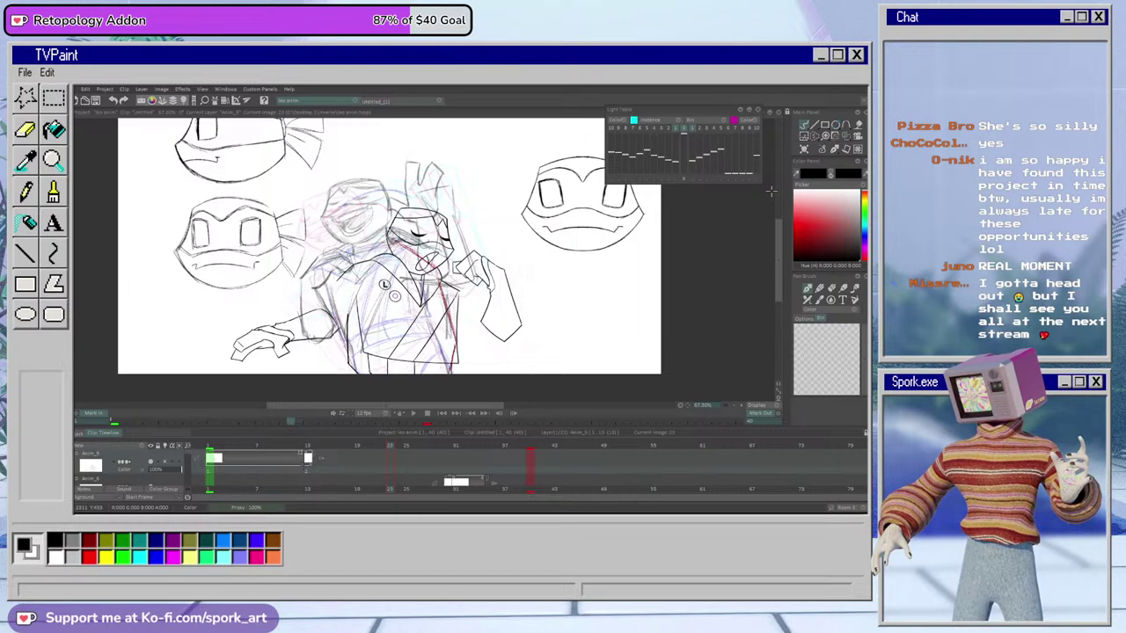
pyautogui.click(804, 151)
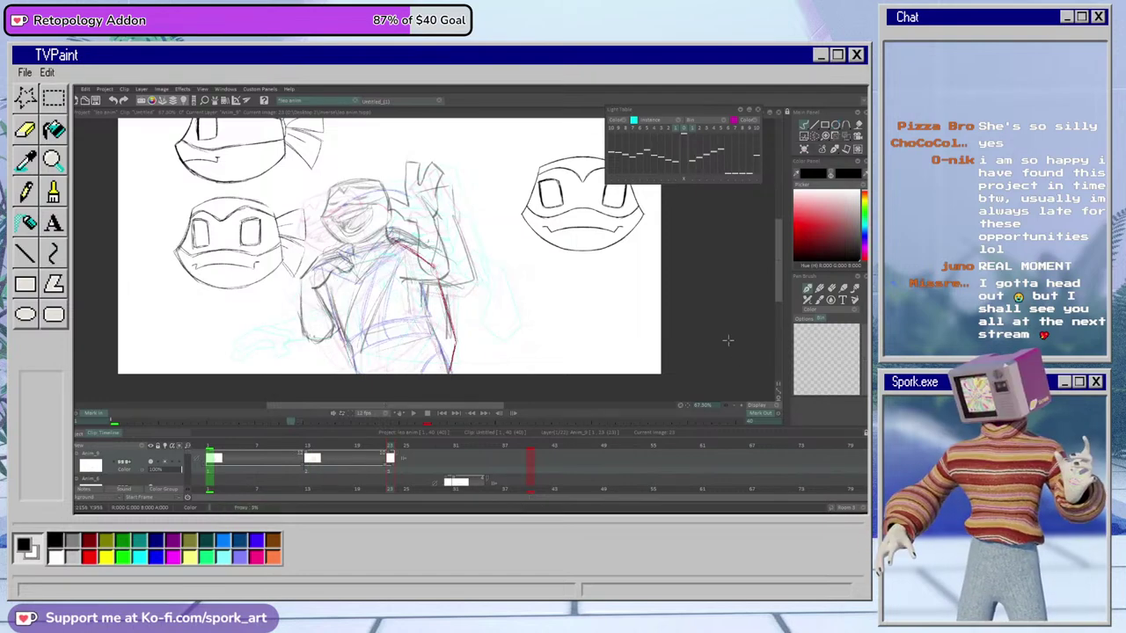
# Ink the left side line of the tilted head and the left half of its jaw down to the chin on frame 23
pyautogui.moveTo(726, 406); pyautogui.dragTo(744, 406)
pyautogui.moveTo(452, 406); pyautogui.dragTo(431, 406)
pyautogui.moveTo(779, 269); pyautogui.dragTo(778, 241)
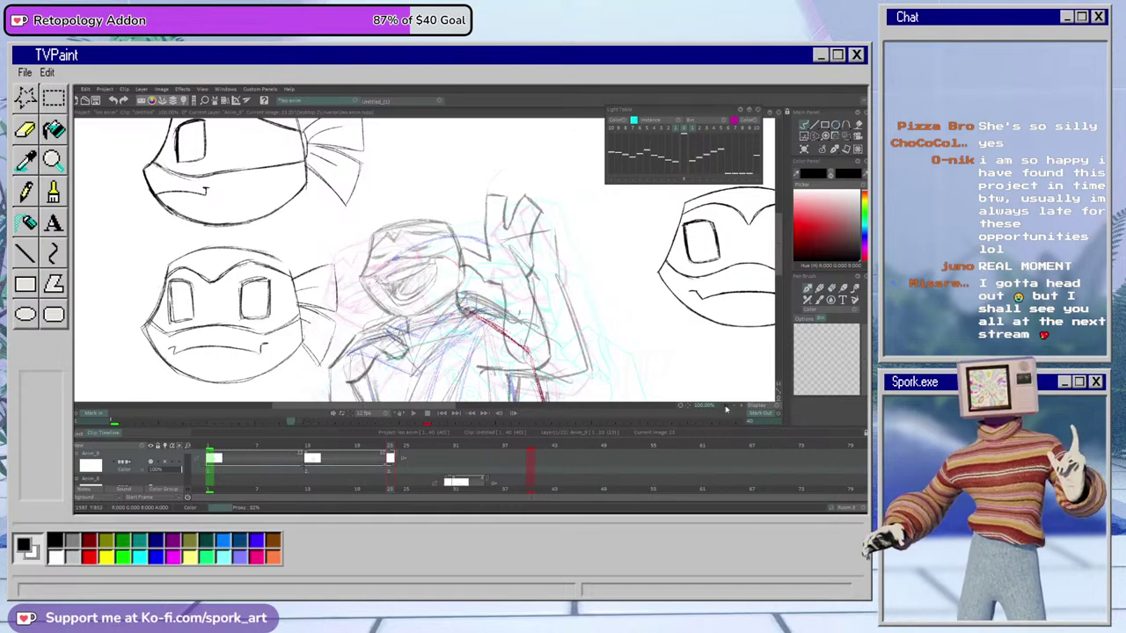
pyautogui.scroll(3, 510, 249)
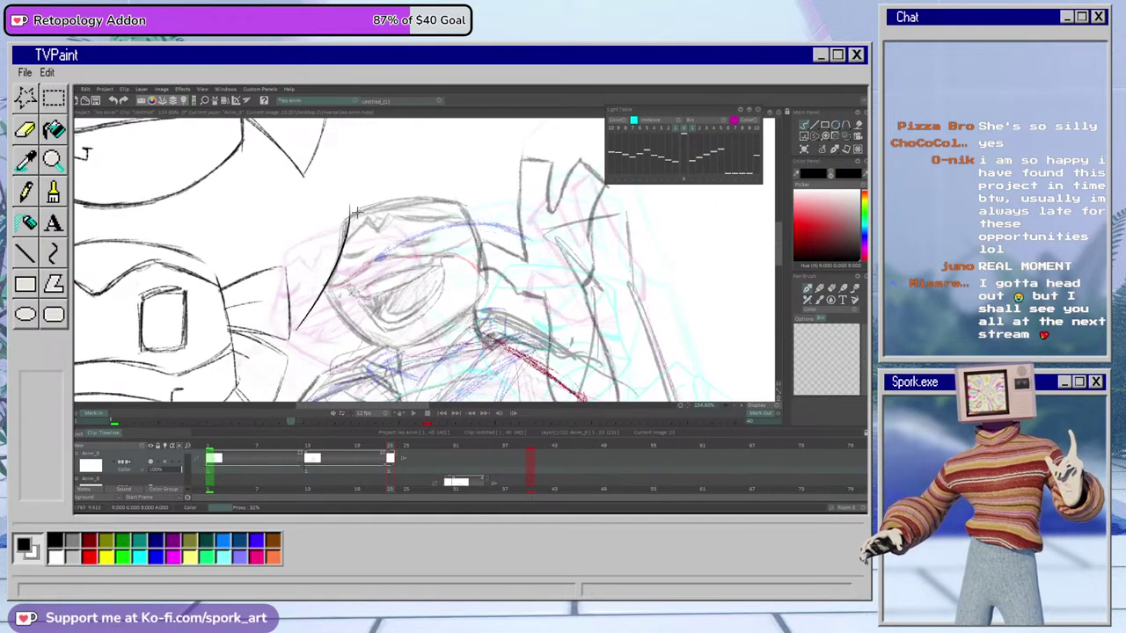
pyautogui.moveTo(347, 209); pyautogui.dragTo(301, 320)
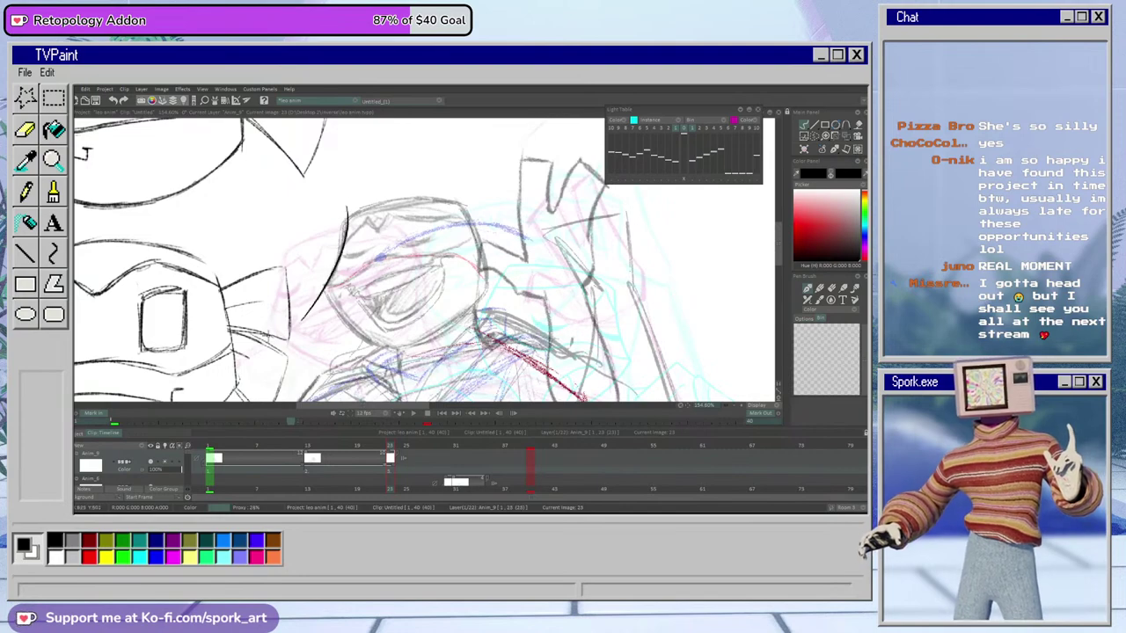
pyautogui.moveTo(315, 264); pyautogui.dragTo(400, 356)
pyautogui.hotkey('ctrl', 'z')
pyautogui.moveTo(315, 260)
pyautogui.mouseDown()
pyautogui.moveTo(352, 327)
pyautogui.moveTo(409, 347)
pyautogui.mouseUp()
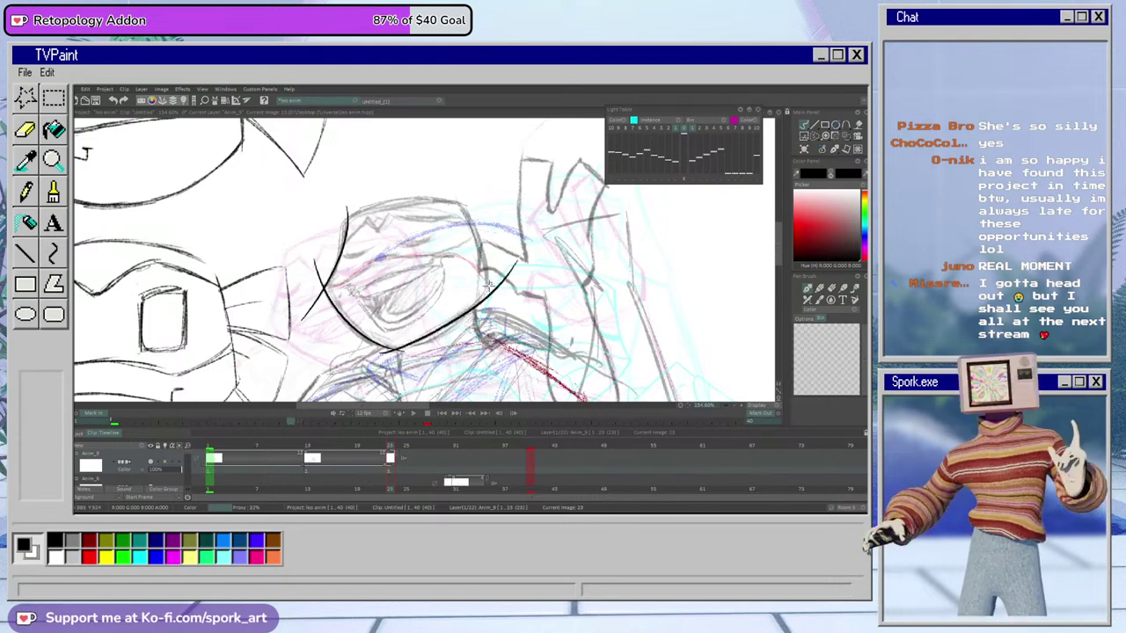
# Ink the right half of the jaw, curving from the chin up past the cheek corner
pyautogui.moveTo(359, 349); pyautogui.dragTo(516, 236)
pyautogui.hotkey('ctrl', 'z')
pyautogui.moveTo(354, 355); pyautogui.dragTo(518, 245)
pyautogui.hotkey('ctrl', 'z')
pyautogui.moveTo(363, 353); pyautogui.dragTo(510, 254)
pyautogui.hotkey('ctrl', 'z')
# Ink the right side line of the head from above the crown corner down through the end of the jaw
pyautogui.moveTo(464, 200); pyautogui.dragTo(482, 368)
pyautogui.hotkey('ctrl', 'z')
pyautogui.moveTo(462, 204); pyautogui.dragTo(483, 391)
pyautogui.hotkey('ctrl', 'z')
pyautogui.hotkey('ctrl', 'z')
pyautogui.moveTo(456, 187)
pyautogui.mouseDown()
pyautogui.moveTo(475, 387)
pyautogui.moveTo(479, 232)
pyautogui.moveTo(461, 401)
pyautogui.mouseUp()
pyautogui.hotkey('ctrl', 'z')
# Erase the overshooting line ends below the right jaw corner, around the left jaw corner and above the left side line
pyautogui.press('e')
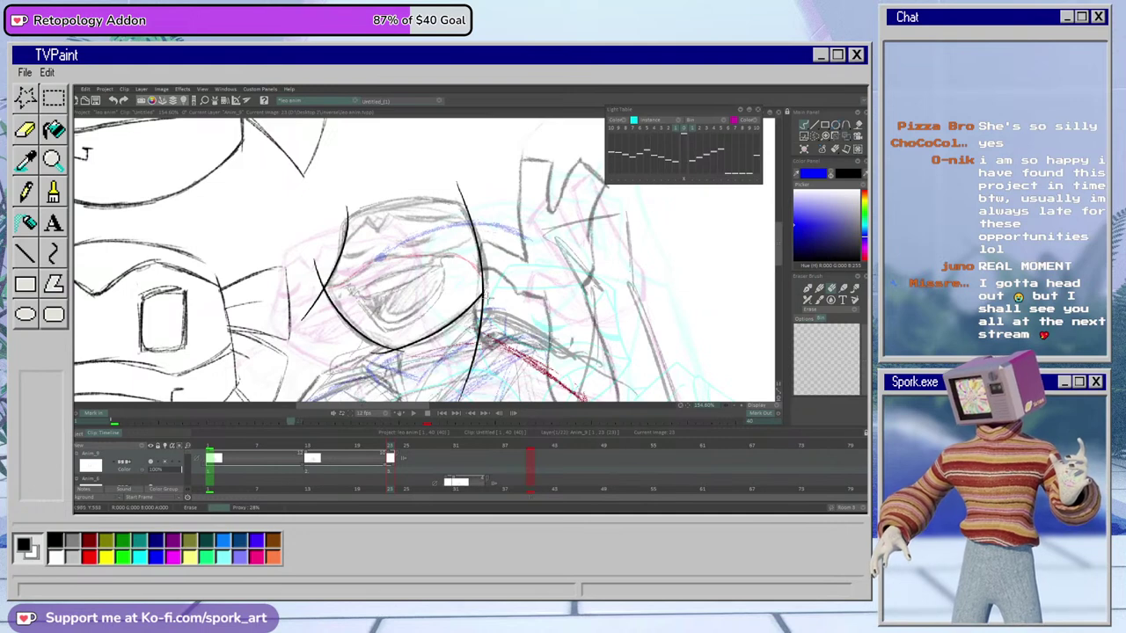
pyautogui.moveTo(486, 299); pyautogui.dragTo(459, 389)
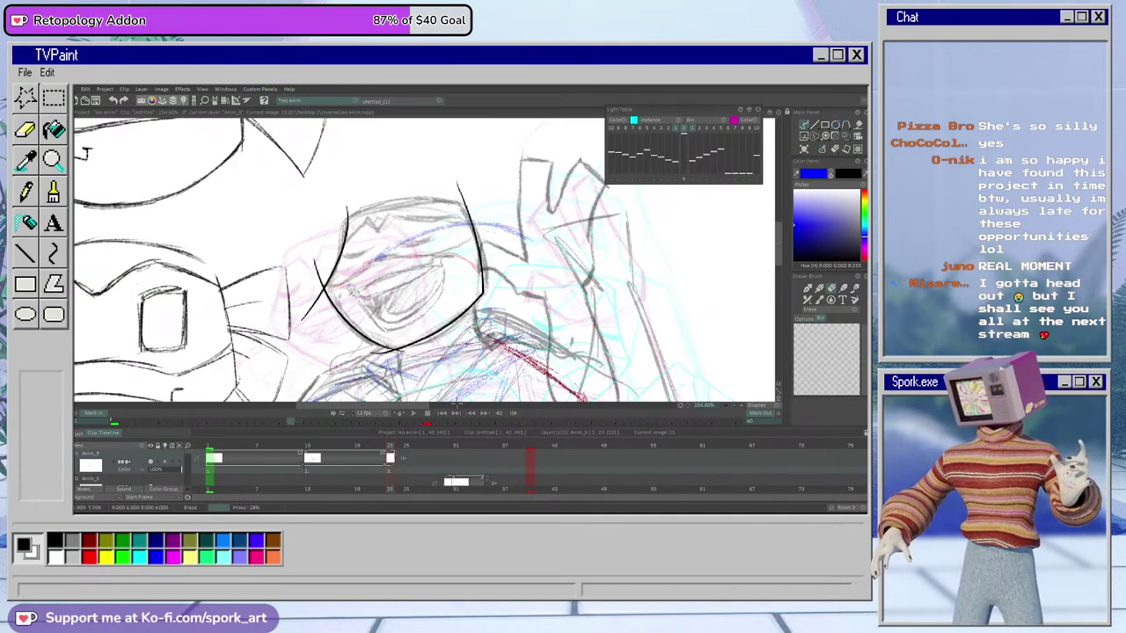
pyautogui.moveTo(314, 252)
pyautogui.mouseDown()
pyautogui.moveTo(321, 281)
pyautogui.moveTo(308, 316)
pyautogui.mouseUp()
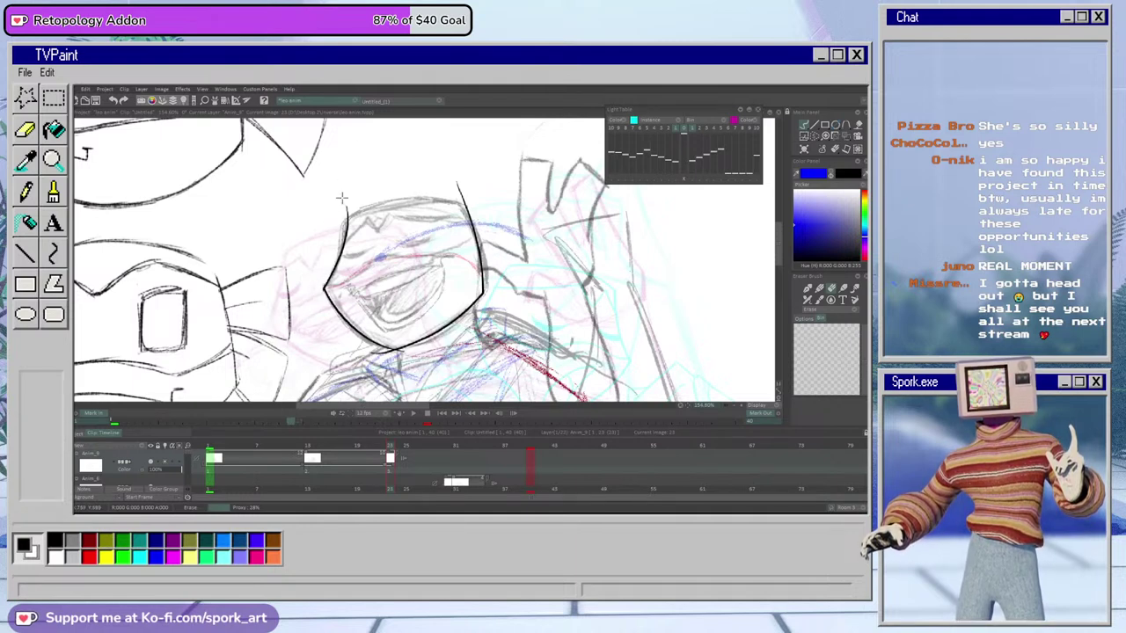
pyautogui.moveTo(346, 193); pyautogui.dragTo(346, 209)
# Ink the curved top of the head from the right crown corner past the left side
pyautogui.press('b')
pyautogui.moveTo(480, 209)
pyautogui.mouseDown()
pyautogui.moveTo(429, 204)
pyautogui.moveTo(250, 304)
pyautogui.moveTo(369, 207)
pyautogui.moveTo(289, 255)
pyautogui.mouseUp()
pyautogui.hotkey('ctrl', 'z')
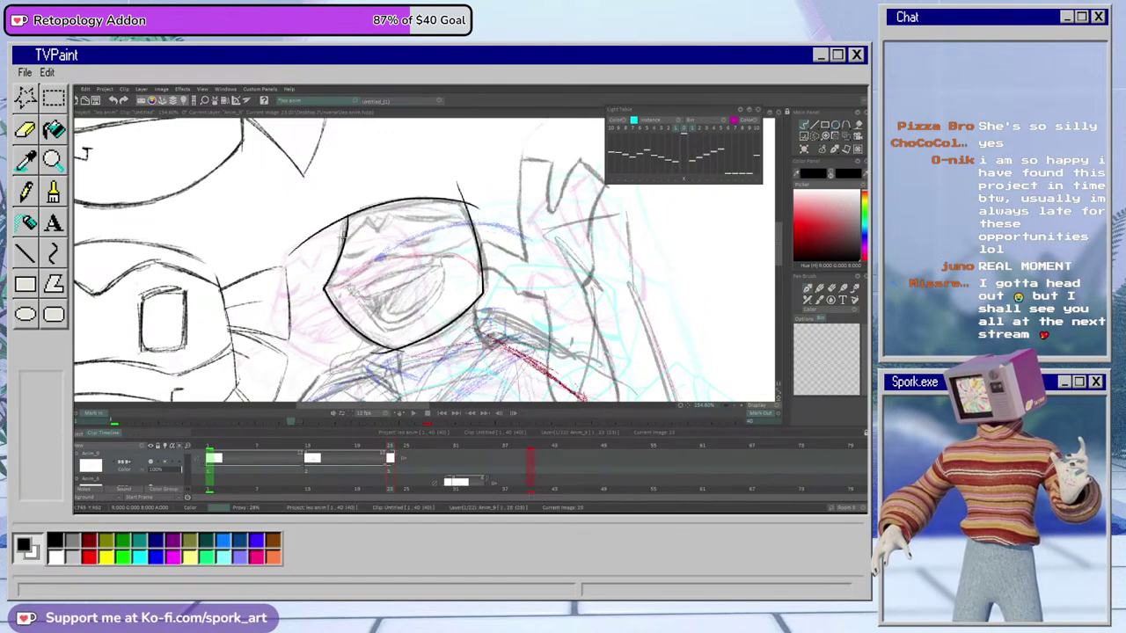
# Erase the left side line of the face and trim the crossing line ends at the right crown corner
pyautogui.press('e')
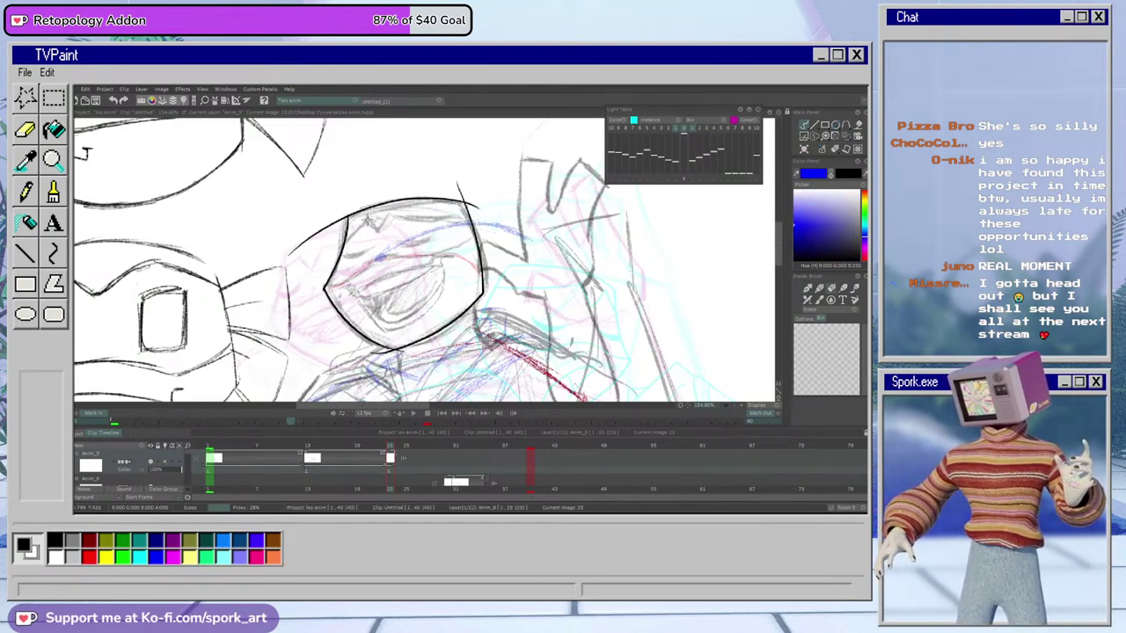
pyautogui.moveTo(349, 220); pyautogui.dragTo(323, 282)
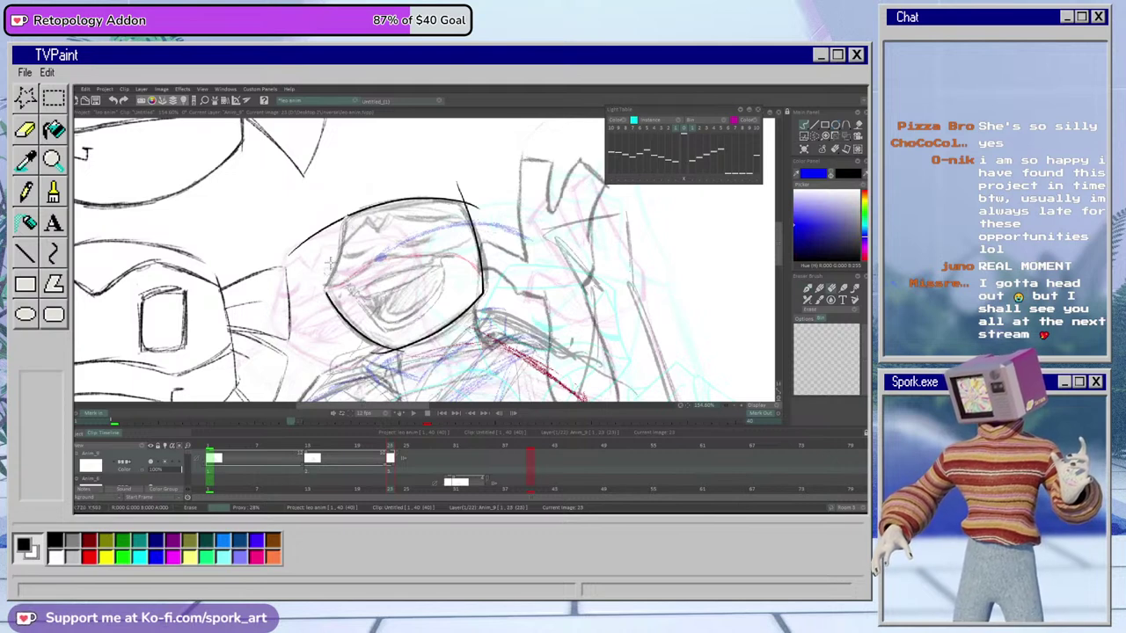
pyautogui.press('e')
pyautogui.press('e')
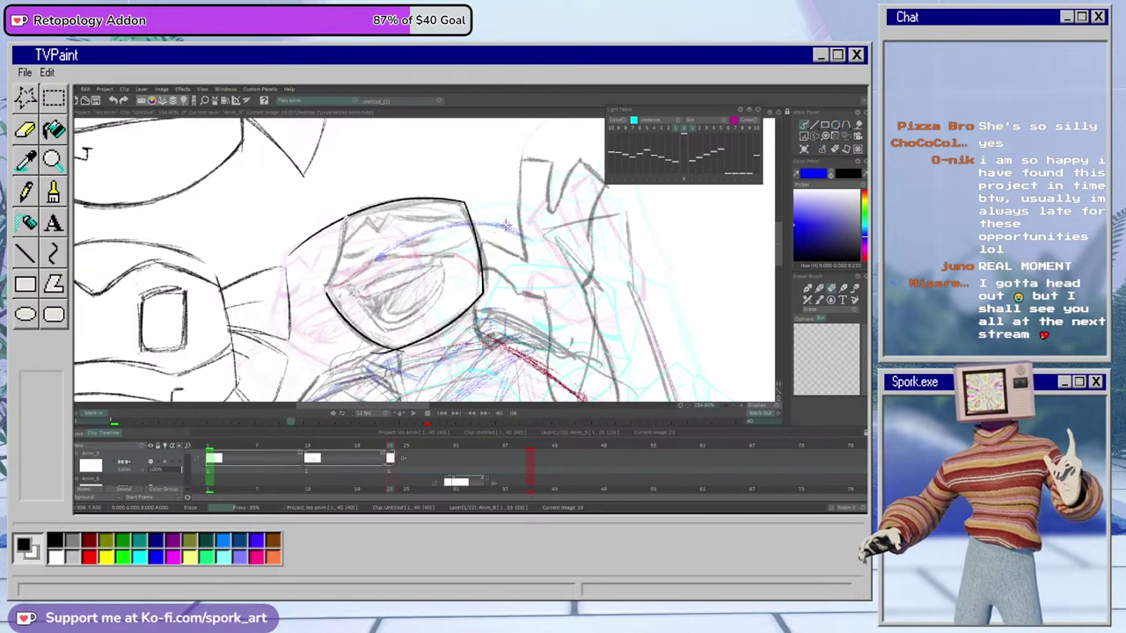
# Try to ink a new left side line for the face and a short edge at the back of the head
pyautogui.press('b')
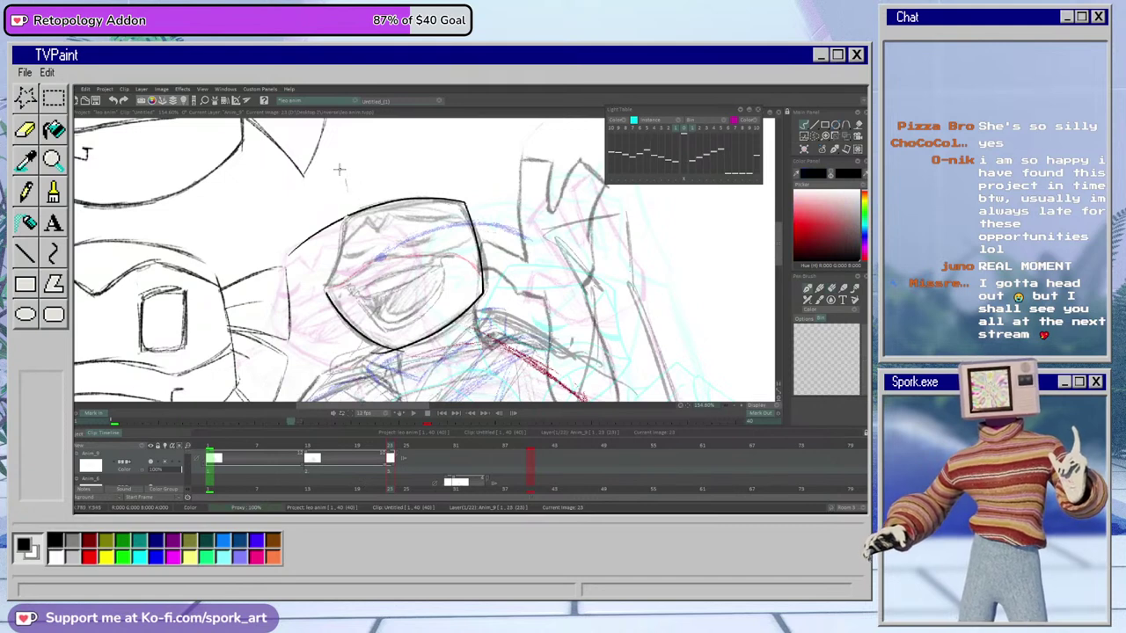
pyautogui.moveTo(342, 173); pyautogui.dragTo(312, 327)
pyautogui.hotkey('ctrl', 'z')
pyautogui.moveTo(343, 181)
pyautogui.mouseDown()
pyautogui.moveTo(292, 338)
pyautogui.moveTo(338, 266)
pyautogui.moveTo(293, 345)
pyautogui.mouseUp()
pyautogui.hotkey('ctrl', 'z')
pyautogui.hotkey('ctrl', 'z')
pyautogui.moveTo(344, 188); pyautogui.dragTo(278, 360)
pyautogui.hotkey('ctrl', 'z')
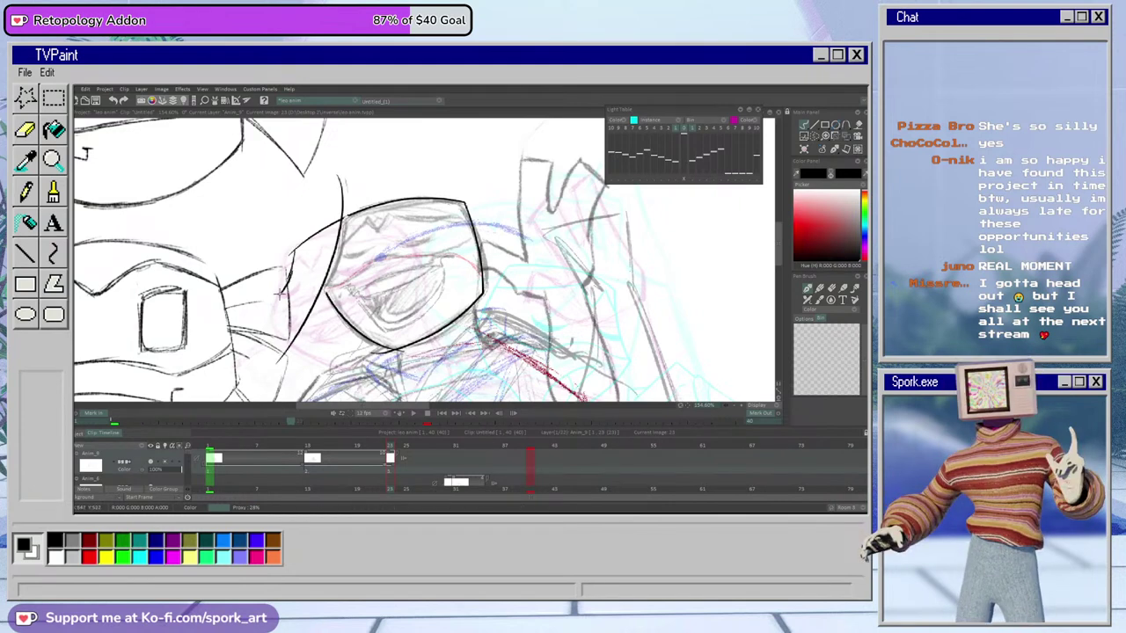
pyautogui.click(256, 313)
pyautogui.press('e')
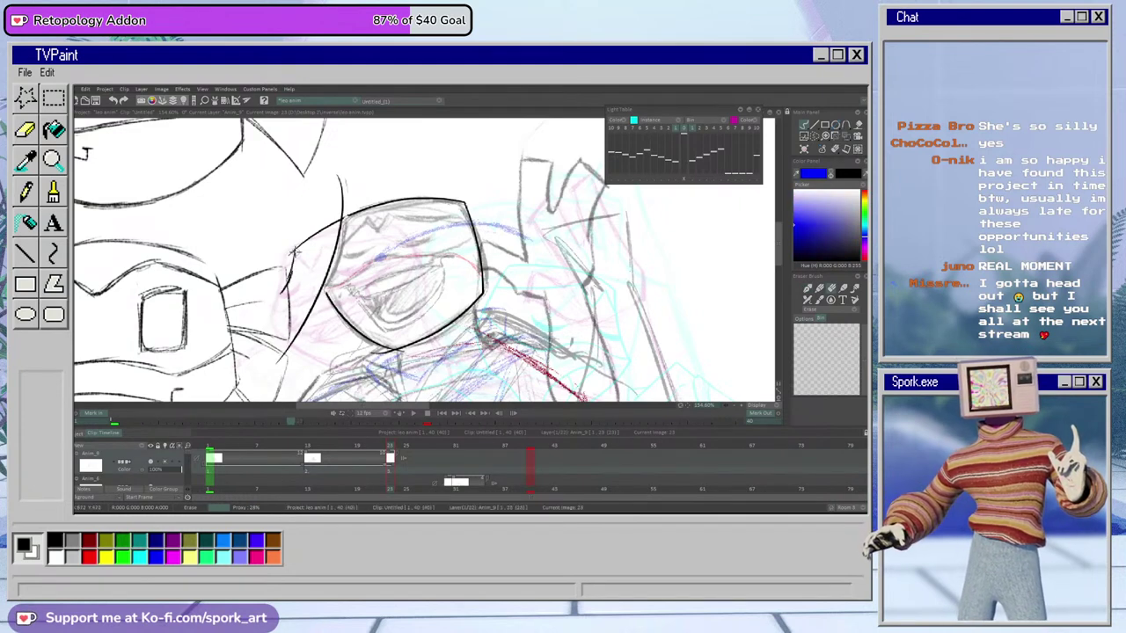
pyautogui.press('e')
pyautogui.hotkey('ctrl', 'z')
# Ink the left side line of the face from the left crown corner down past the left jaw corner
pyautogui.moveTo(342, 207); pyautogui.dragTo(296, 322)
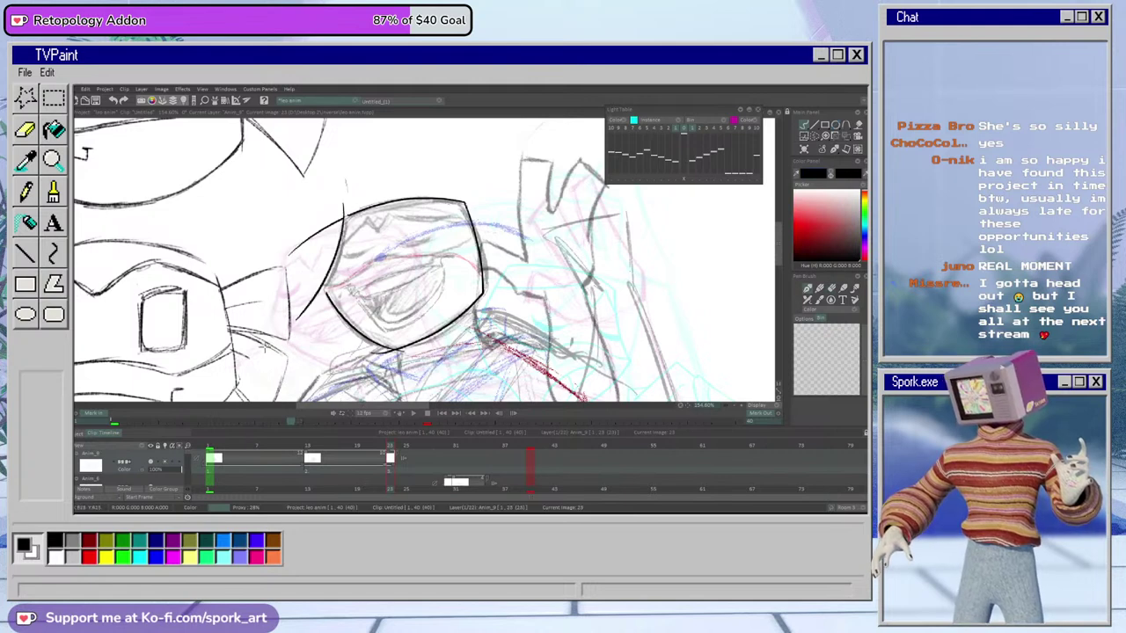
pyautogui.hotkey('ctrl', 'z')
pyautogui.moveTo(343, 203)
pyautogui.mouseDown()
pyautogui.moveTo(306, 314)
pyautogui.moveTo(288, 338)
pyautogui.mouseUp()
pyautogui.hotkey('ctrl', 'z')
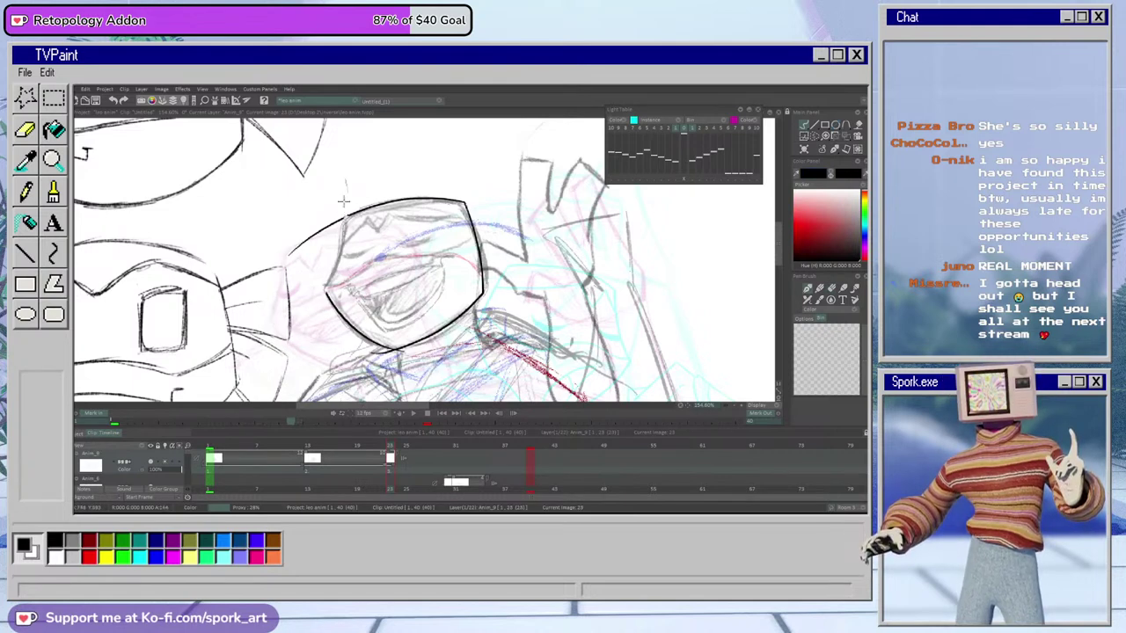
pyautogui.moveTo(344, 197); pyautogui.dragTo(286, 338)
pyautogui.hotkey('ctrl', 'z')
pyautogui.moveTo(343, 195)
pyautogui.mouseDown()
pyautogui.moveTo(287, 339)
pyautogui.moveTo(342, 247)
pyautogui.moveTo(290, 325)
pyautogui.mouseUp()
pyautogui.hotkey('ctrl', 'z')
pyautogui.hotkey('ctrl', 'z')
pyautogui.moveTo(343, 204); pyautogui.dragTo(263, 369)
pyautogui.hotkey('ctrl', 'z')
pyautogui.moveTo(343, 206); pyautogui.dragTo(291, 339)
# Erase the overshooting line ends at the left crown and jaw corners, plus the curved top line of the head
pyautogui.press('e')
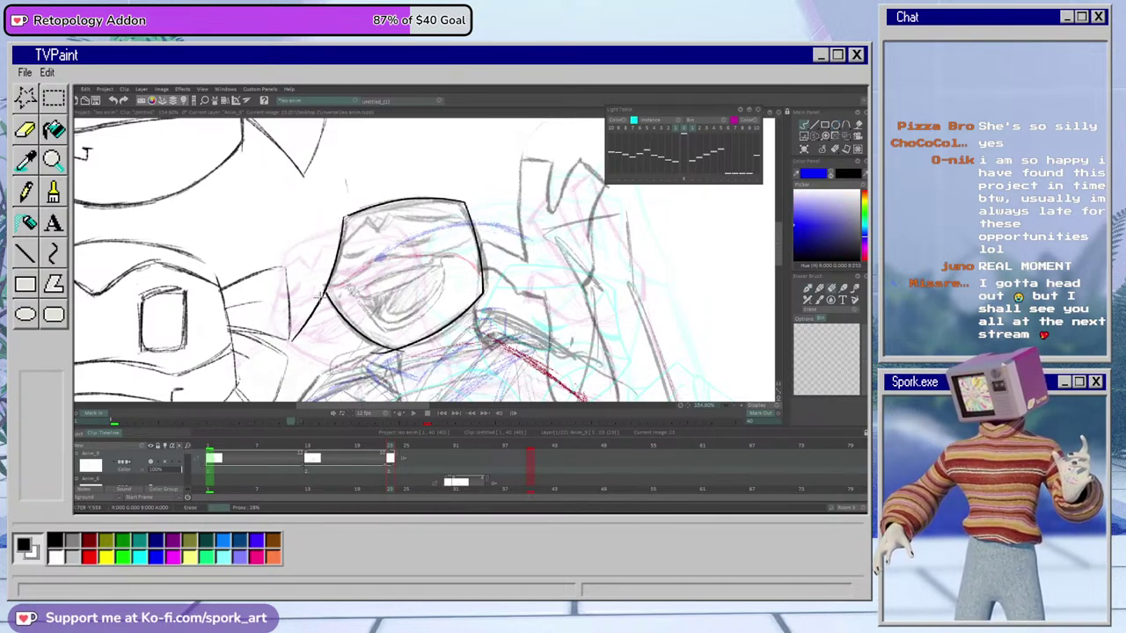
pyautogui.press('e')
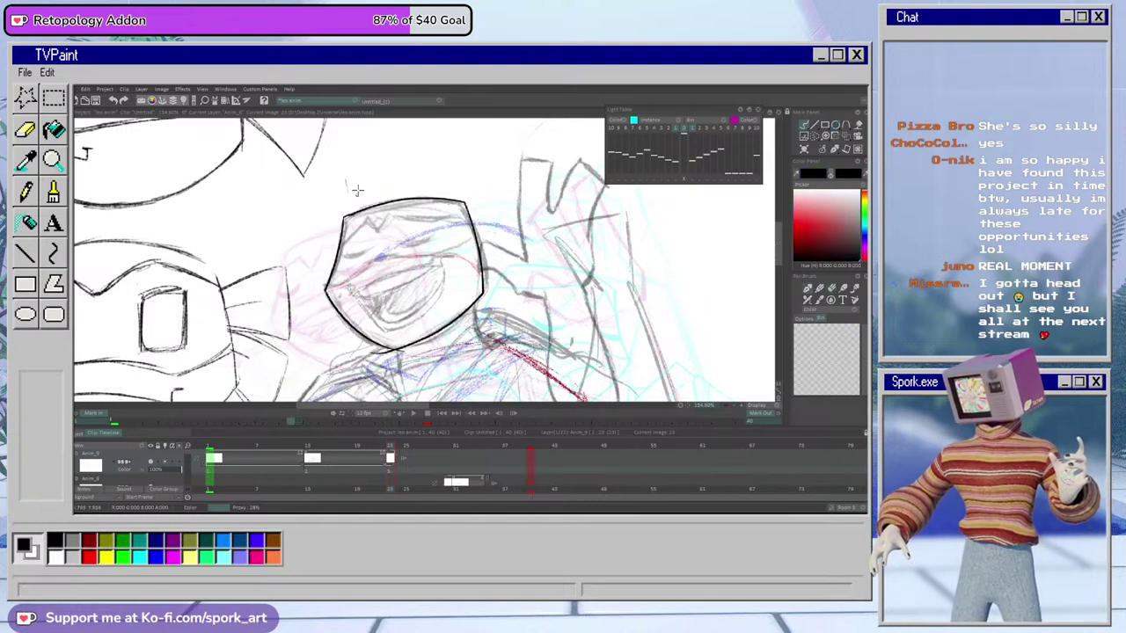
pyautogui.press('e')
pyautogui.moveTo(350, 216); pyautogui.dragTo(458, 202)
# Try to ink a new curved top of the head from the right crown corner past the left side
pyautogui.press('e')
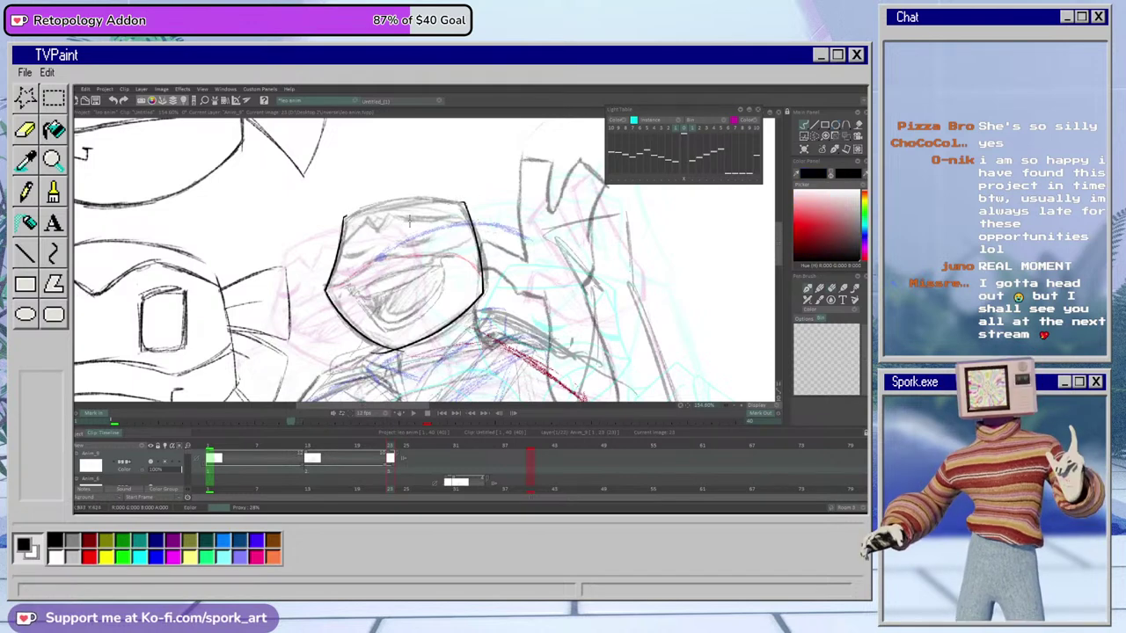
pyautogui.moveTo(341, 219)
pyautogui.mouseDown()
pyautogui.moveTo(403, 203)
pyautogui.moveTo(515, 211)
pyautogui.moveTo(269, 246)
pyautogui.mouseUp()
pyautogui.hotkey('ctrl', 'z')
pyautogui.hotkey('ctrl', 'z')
pyautogui.moveTo(483, 208); pyautogui.dragTo(269, 255)
pyautogui.hotkey('ctrl', 'z')
pyautogui.moveTo(485, 205); pyautogui.dragTo(280, 251)
pyautogui.hotkey('ctrl', 'z')
pyautogui.moveTo(484, 202)
pyautogui.mouseDown()
pyautogui.moveTo(317, 232)
pyautogui.moveTo(288, 257)
pyautogui.mouseUp()
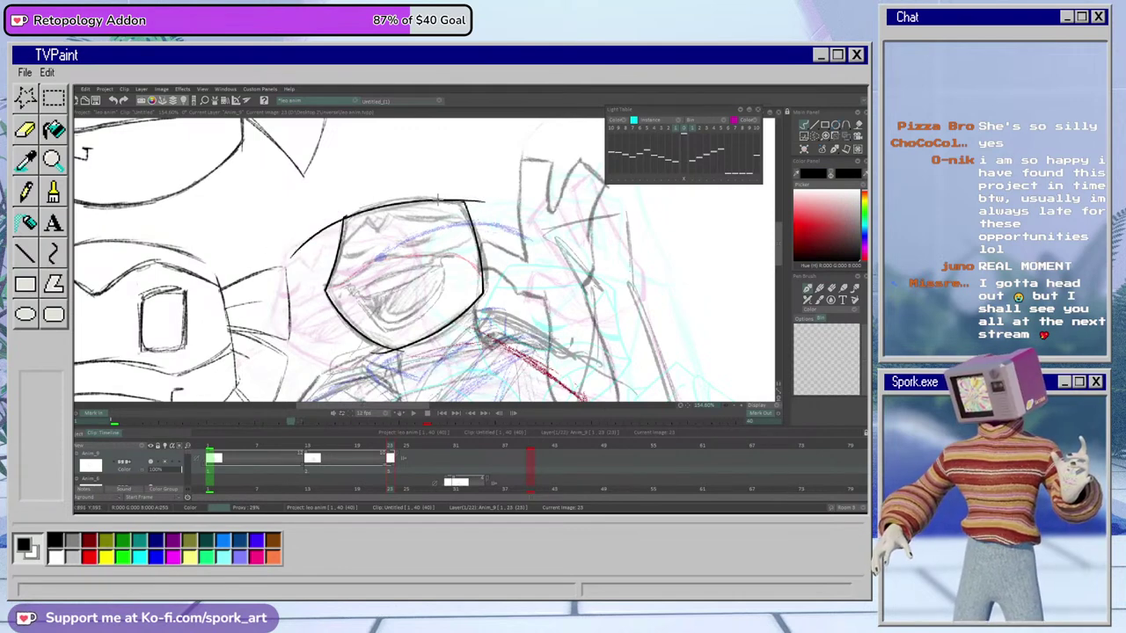
pyautogui.hotkey('ctrl', 'z')
pyautogui.moveTo(469, 204); pyautogui.dragTo(269, 258)
pyautogui.hotkey('ctrl', 'z')
pyautogui.moveTo(489, 202)
pyautogui.mouseDown()
pyautogui.moveTo(348, 213)
pyautogui.moveTo(280, 262)
pyautogui.mouseUp()
pyautogui.hotkey('ctrl', 'z')
# Ink the right crown corner and the curved top of the head, trimming the line ends that overshoot both crown corners
pyautogui.moveTo(452, 183); pyautogui.dragTo(475, 237)
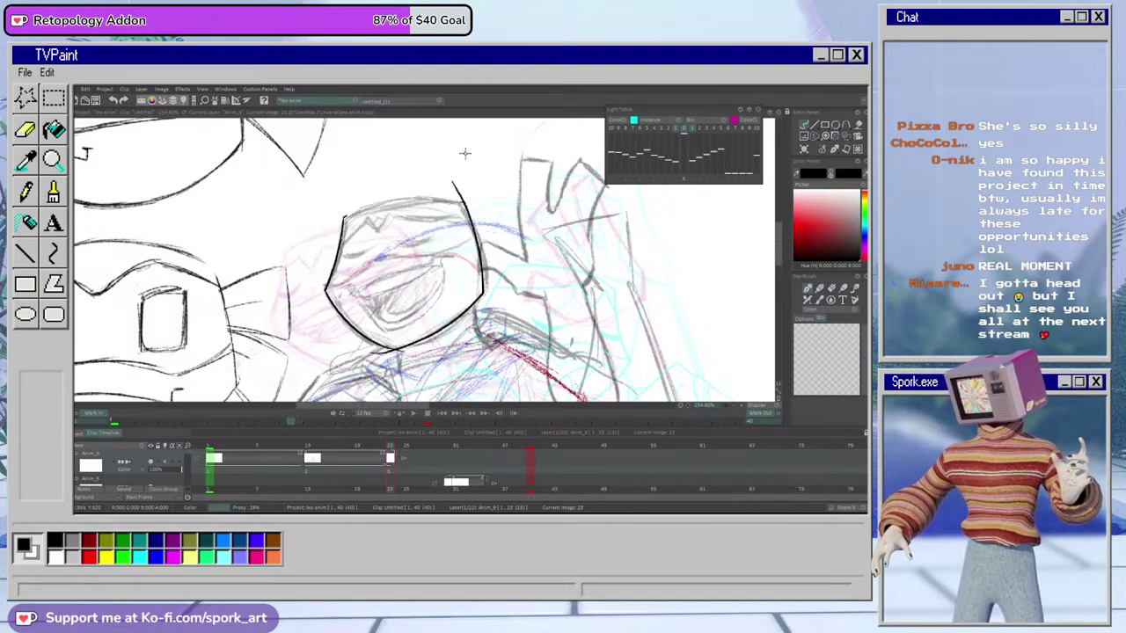
pyautogui.press('e')
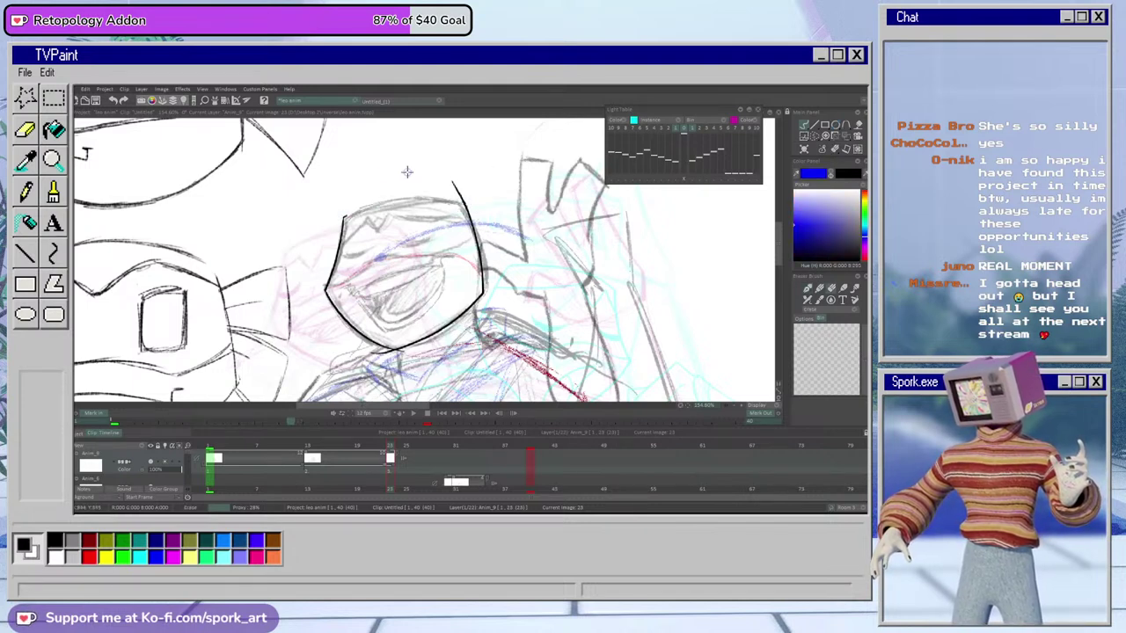
pyautogui.press('b')
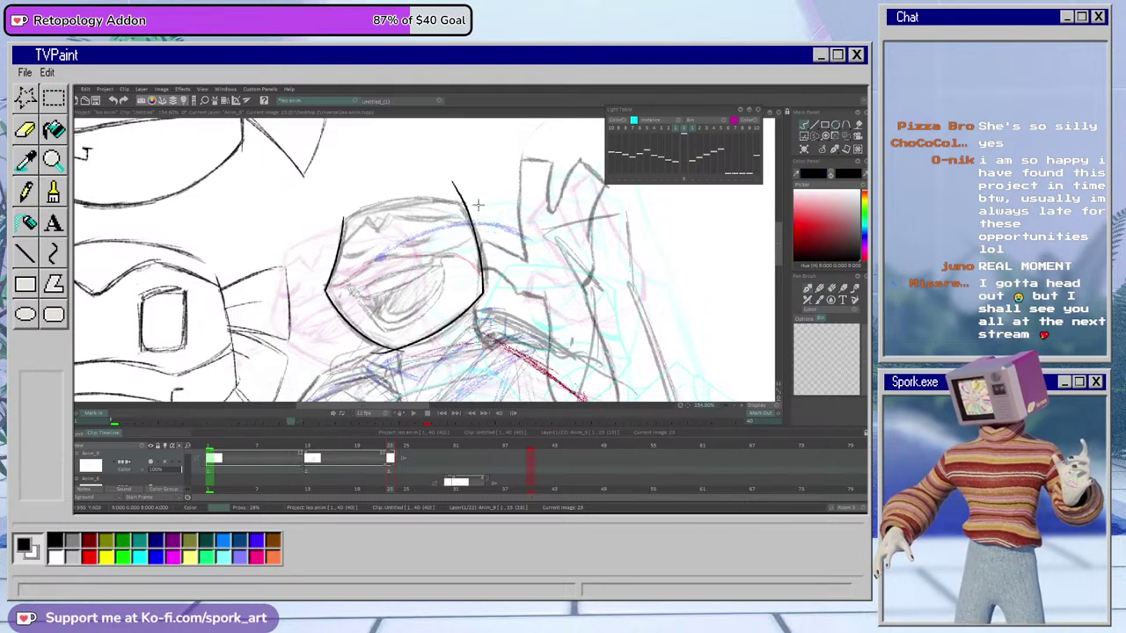
pyautogui.moveTo(481, 212)
pyautogui.mouseDown()
pyautogui.moveTo(428, 196)
pyautogui.moveTo(296, 251)
pyautogui.mouseUp()
pyautogui.hotkey('ctrl', 'z')
pyautogui.moveTo(480, 211)
pyautogui.mouseDown()
pyautogui.moveTo(405, 201)
pyautogui.moveTo(294, 253)
pyautogui.mouseUp()
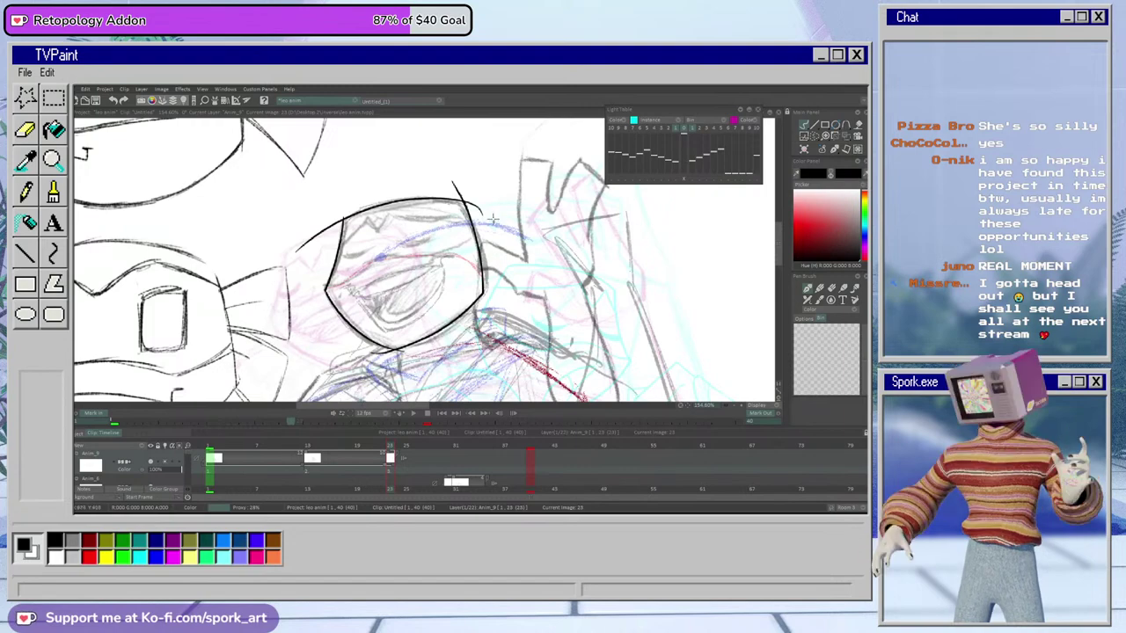
pyautogui.press('e')
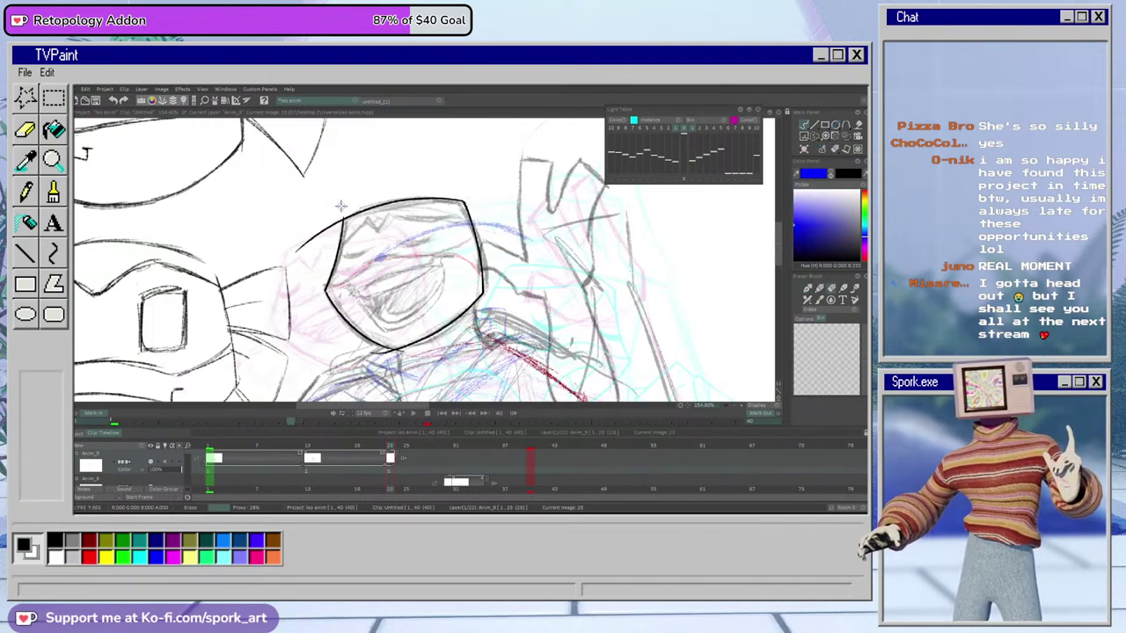
pyautogui.moveTo(336, 218); pyautogui.dragTo(290, 260)
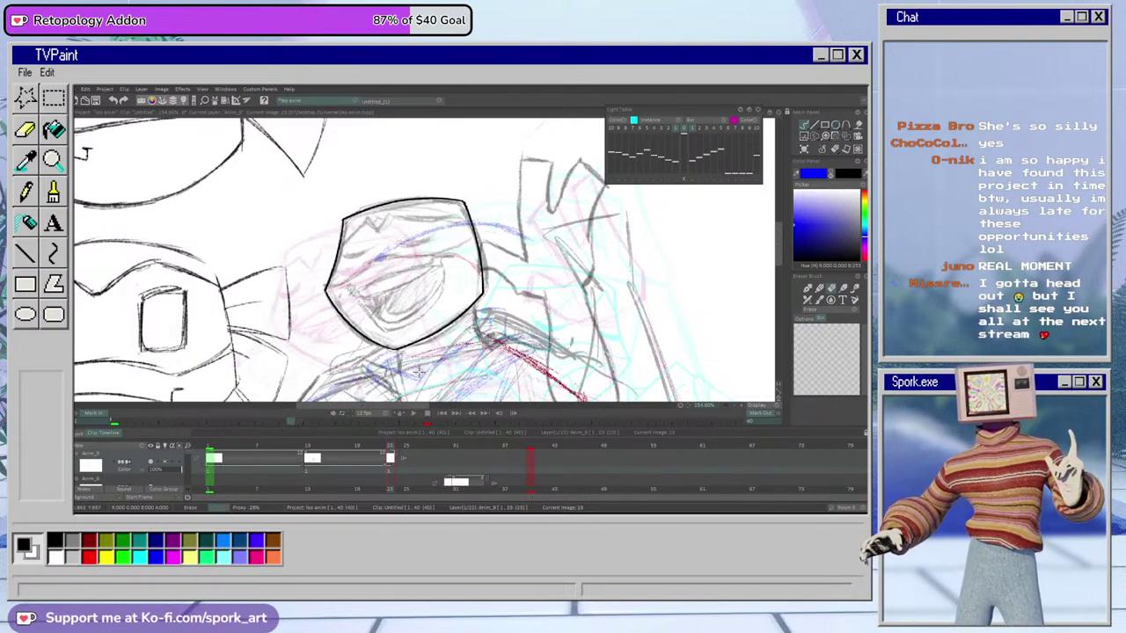
# Try to ink the two short neck lines below the head's jaw
pyautogui.click(795, 259)
pyautogui.moveTo(776, 249)
pyautogui.mouseDown()
pyautogui.moveTo(776, 275)
pyautogui.moveTo(776, 259)
pyautogui.mouseUp()
pyautogui.moveTo(475, 231); pyautogui.dragTo(482, 283)
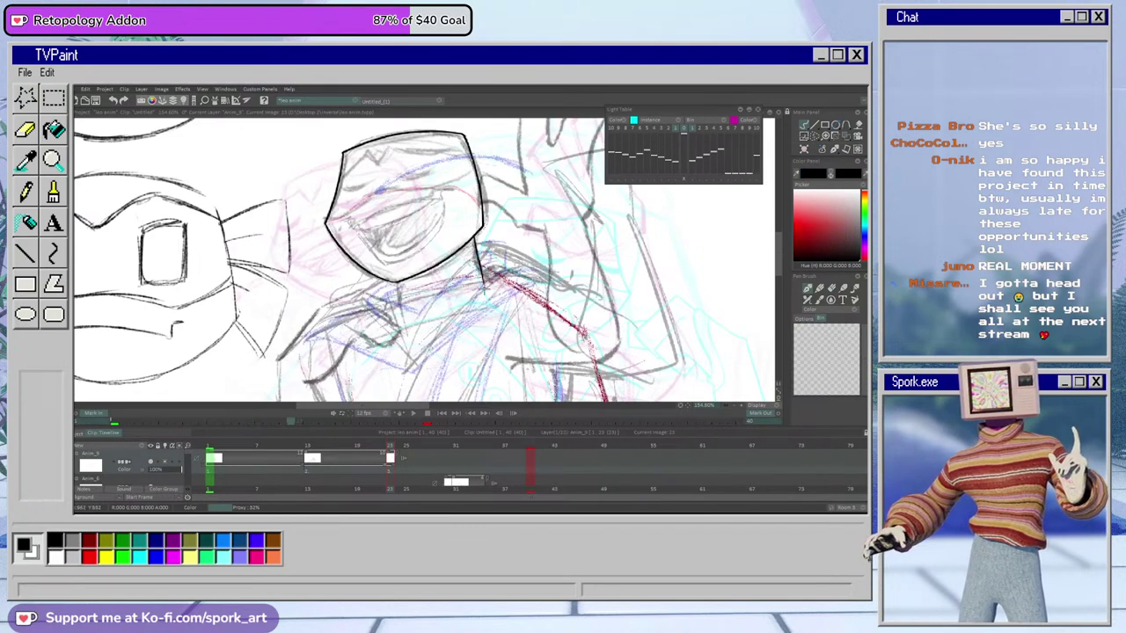
pyautogui.moveTo(398, 277); pyautogui.dragTo(397, 307)
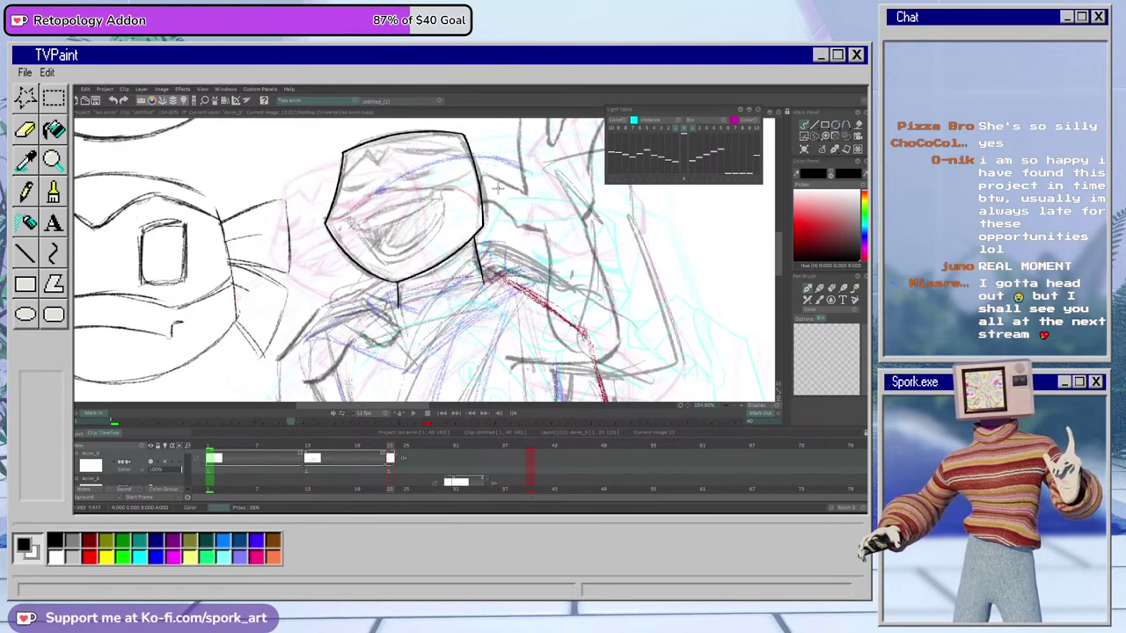
pyautogui.hotkey('ctrl', 'z')
pyautogui.hotkey('ctrl', 'z')
pyautogui.moveTo(475, 236); pyautogui.dragTo(477, 278)
pyautogui.hotkey('ctrl', 'z')
pyautogui.moveTo(475, 236); pyautogui.dragTo(479, 275)
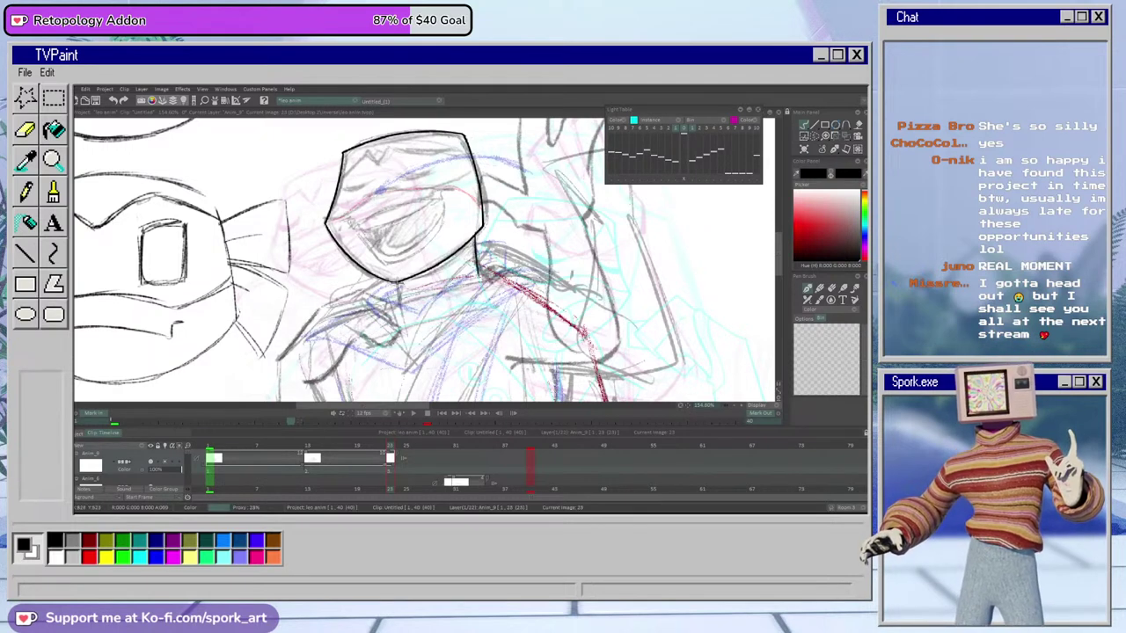
pyautogui.moveTo(397, 281); pyautogui.dragTo(398, 305)
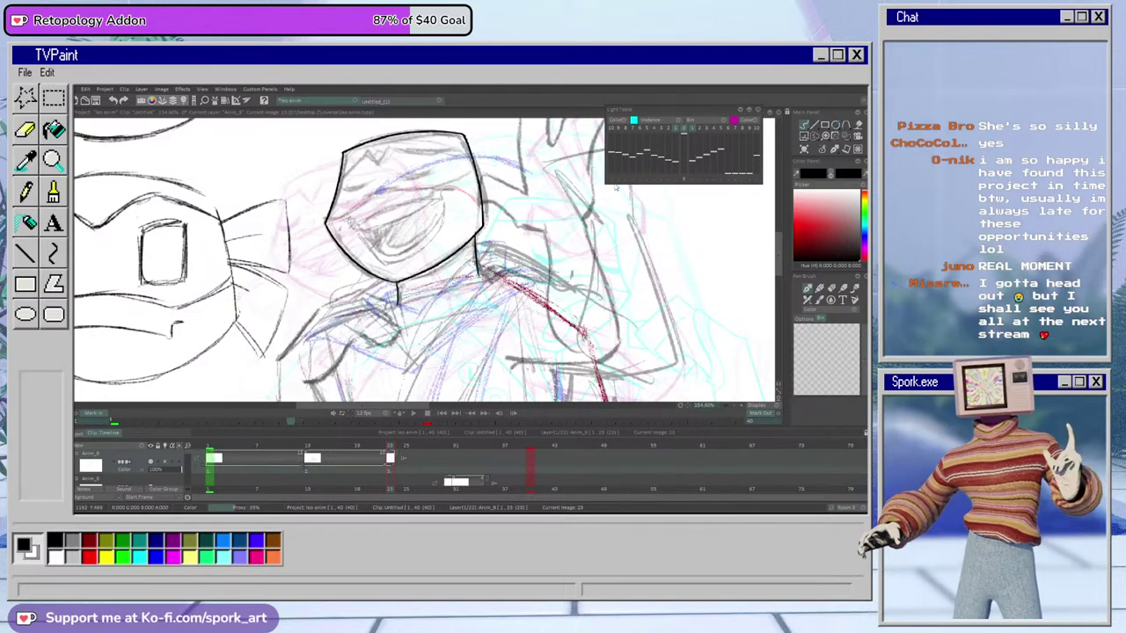
pyautogui.moveTo(211, 401)
pyautogui.mouseDown()
pyautogui.moveTo(585, 281)
pyautogui.moveTo(225, 396)
pyautogui.mouseUp()
pyautogui.hotkey('ctrl', 'z')
pyautogui.hotkey('ctrl', 'z')
pyautogui.hotkey('ctrl', 'z')
pyautogui.hotkey('ctrl', 'z')
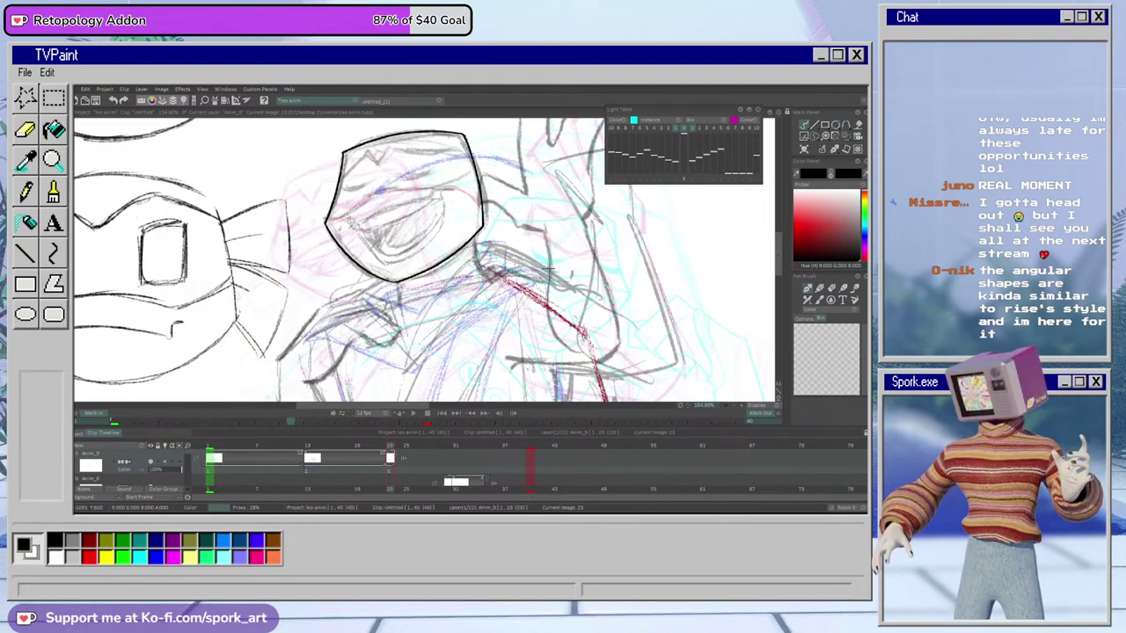
# Try to ink the long curved shoulder line that runs below the chin
pyautogui.moveTo(539, 266); pyautogui.dragTo(234, 401)
pyautogui.hotkey('ctrl', 'z')
pyautogui.moveTo(546, 267)
pyautogui.mouseDown()
pyautogui.moveTo(330, 318)
pyautogui.moveTo(235, 401)
pyautogui.mouseUp()
pyautogui.hotkey('ctrl', 'z')
pyautogui.moveTo(556, 269)
pyautogui.mouseDown()
pyautogui.moveTo(349, 309)
pyautogui.moveTo(223, 401)
pyautogui.mouseUp()
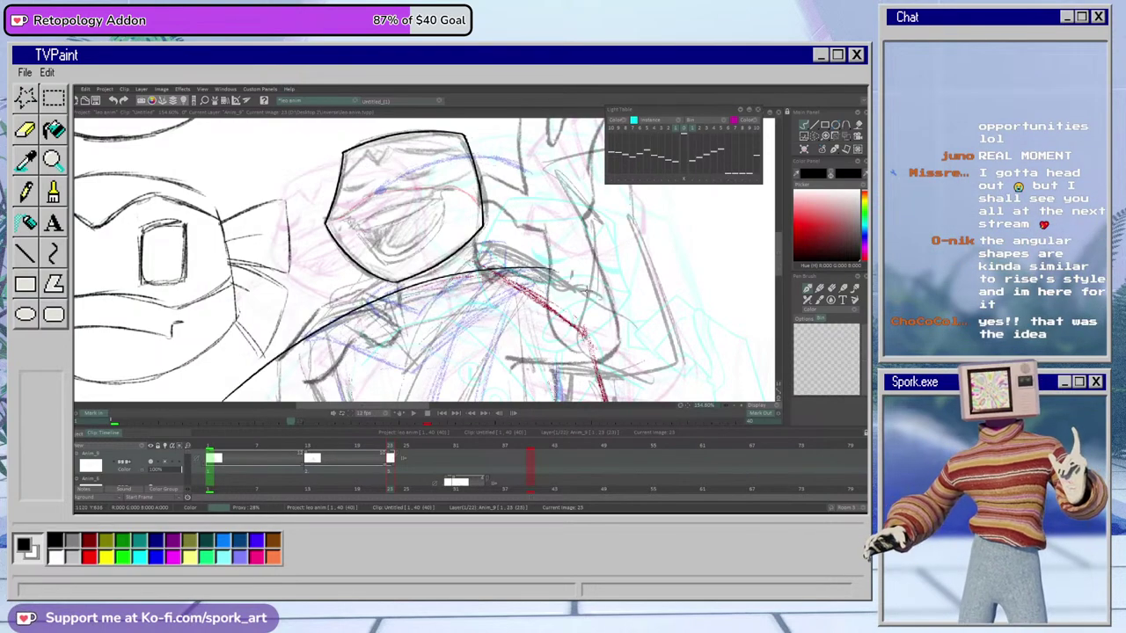
pyautogui.hotkey('ctrl', 'z')
pyautogui.moveTo(545, 269); pyautogui.dragTo(234, 389)
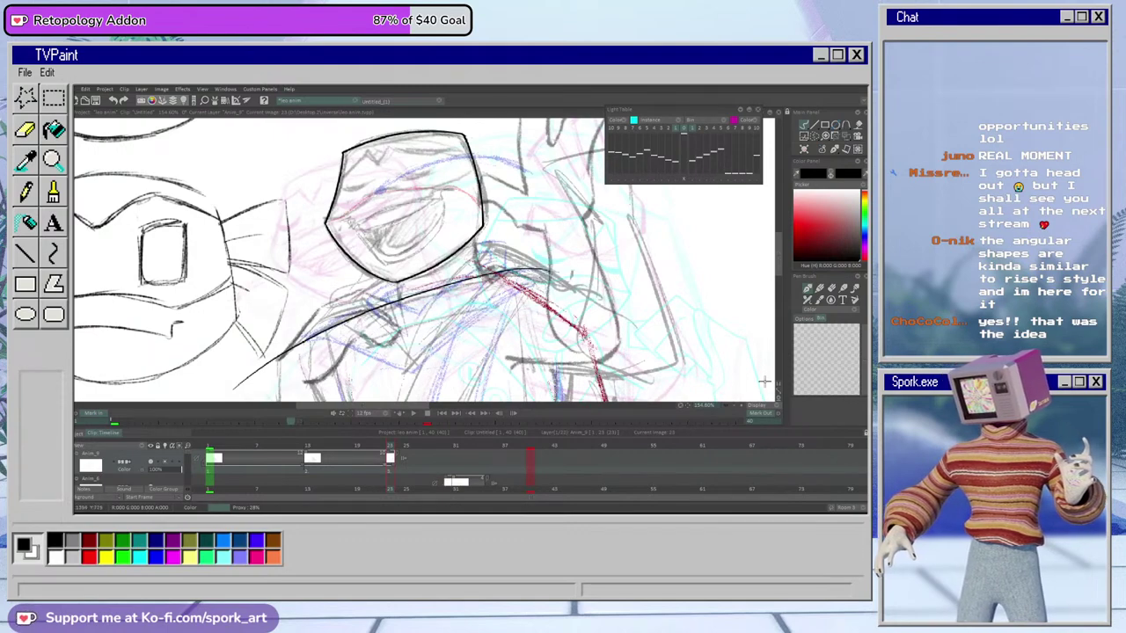
pyautogui.moveTo(735, 407); pyautogui.dragTo(703, 414)
pyautogui.scroll(3, 702, 414)
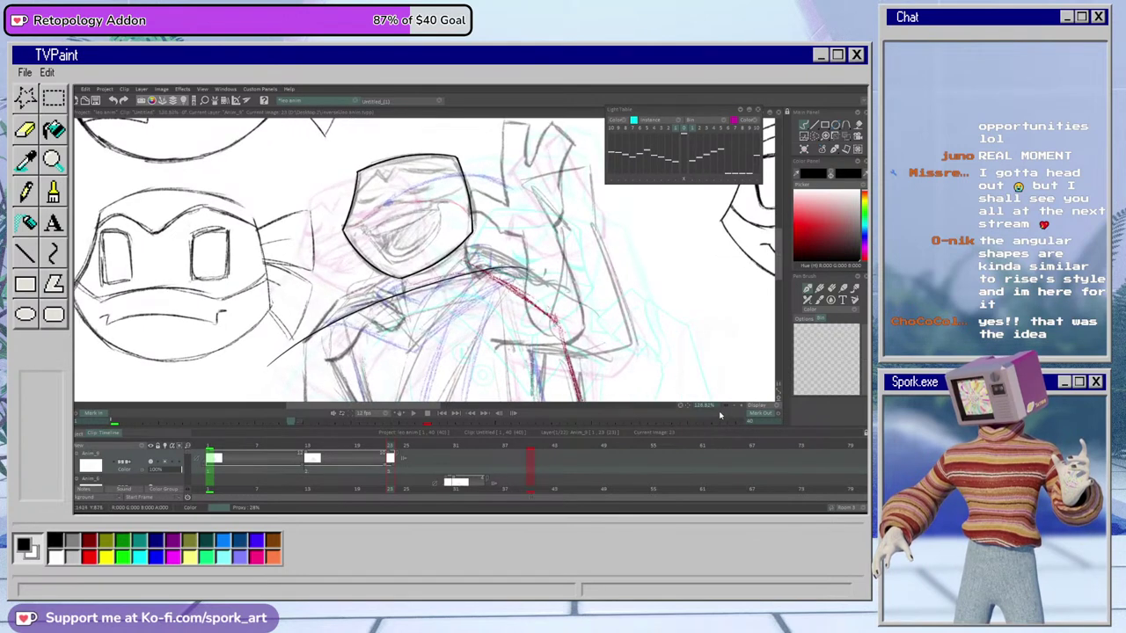
pyautogui.moveTo(522, 277)
pyautogui.mouseDown()
pyautogui.moveTo(489, 266)
pyautogui.moveTo(429, 296)
pyautogui.moveTo(510, 269)
pyautogui.moveTo(271, 348)
pyautogui.mouseUp()
pyautogui.hotkey('ctrl', 'z')
pyautogui.hotkey('ctrl', 'z')
# Ink the long curved shoulder line below the chin and erase its overshooting lower-left end
pyautogui.moveTo(522, 272)
pyautogui.mouseDown()
pyautogui.moveTo(427, 283)
pyautogui.moveTo(264, 371)
pyautogui.mouseUp()
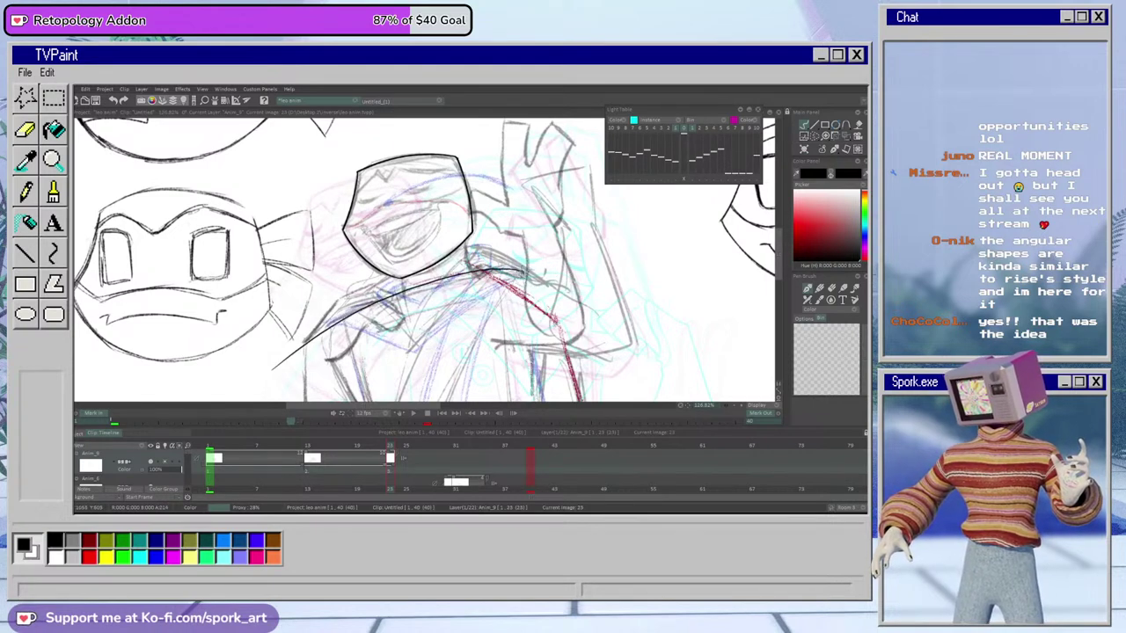
pyautogui.hotkey('ctrl', 'z')
pyautogui.moveTo(780, 269)
pyautogui.mouseDown()
pyautogui.moveTo(780, 293)
pyautogui.moveTo(780, 277)
pyautogui.mouseUp()
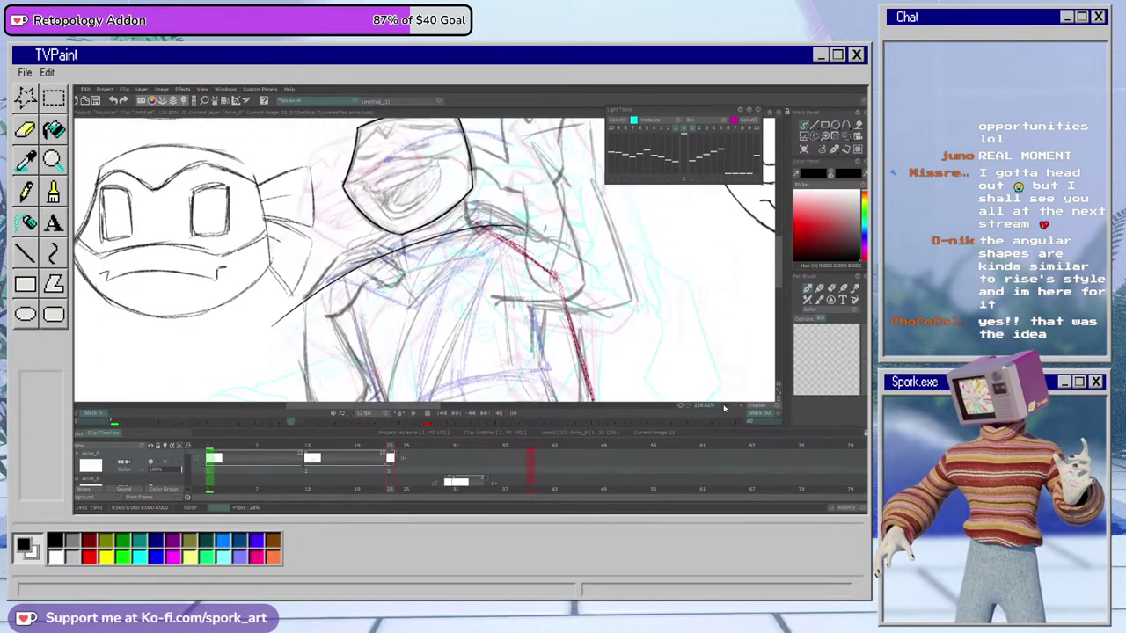
pyautogui.moveTo(729, 405); pyautogui.dragTo(736, 406)
pyautogui.press('e')
pyautogui.moveTo(300, 289)
pyautogui.mouseDown()
pyautogui.moveTo(292, 323)
pyautogui.moveTo(229, 361)
pyautogui.mouseUp()
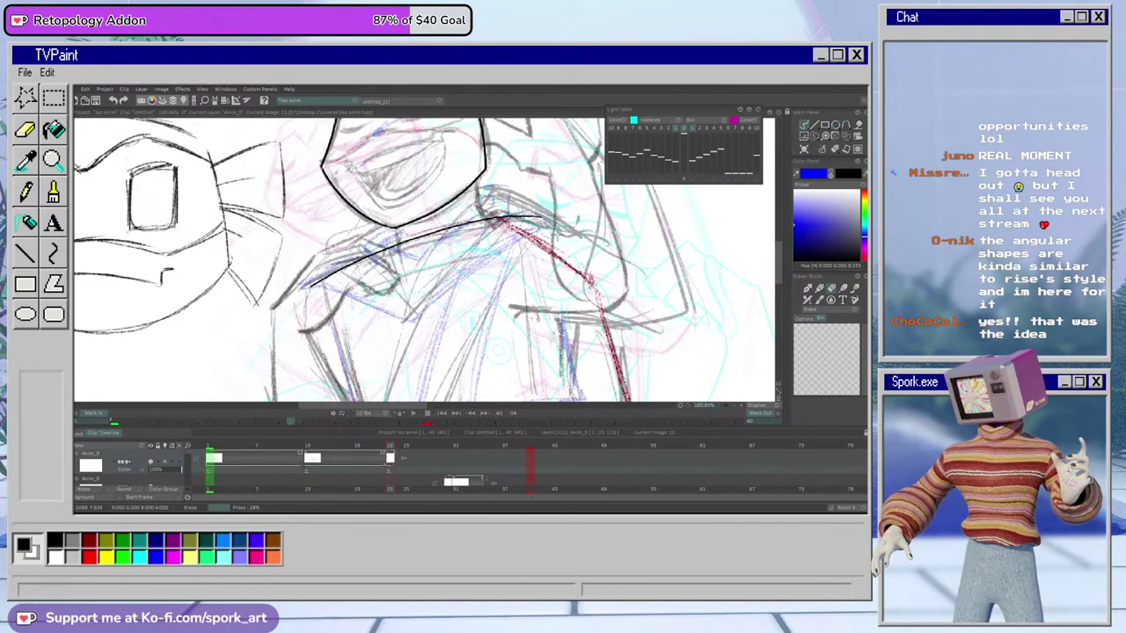
# Ink the near-horizontal underside of the raised arm and a slanted line crossing it toward the elbow corner
pyautogui.press('b')
pyautogui.moveTo(431, 405); pyautogui.dragTo(468, 405)
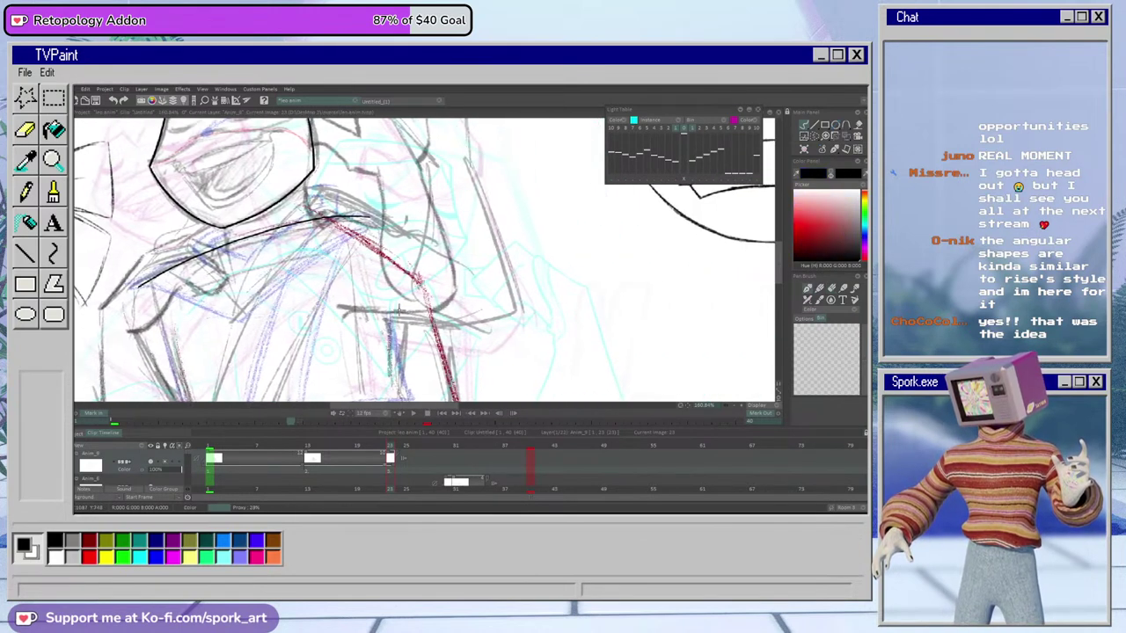
pyautogui.moveTo(372, 320); pyautogui.dragTo(492, 329)
pyautogui.moveTo(401, 344); pyautogui.dragTo(528, 299)
pyautogui.hotkey('ctrl', 'z')
pyautogui.hotkey('ctrl', 'z')
pyautogui.moveTo(463, 330)
pyautogui.mouseDown()
pyautogui.moveTo(320, 319)
pyautogui.moveTo(510, 326)
pyautogui.mouseUp()
pyautogui.hotkey('ctrl', 'z')
pyautogui.hotkey('ctrl', 'z')
pyautogui.hotkey('ctrl', 'z')
pyautogui.moveTo(337, 318)
pyautogui.mouseDown()
pyautogui.moveTo(422, 319)
pyautogui.moveTo(387, 365)
pyautogui.mouseUp()
pyautogui.hotkey('ctrl', 'z')
pyautogui.moveTo(558, 300); pyautogui.dragTo(369, 361)
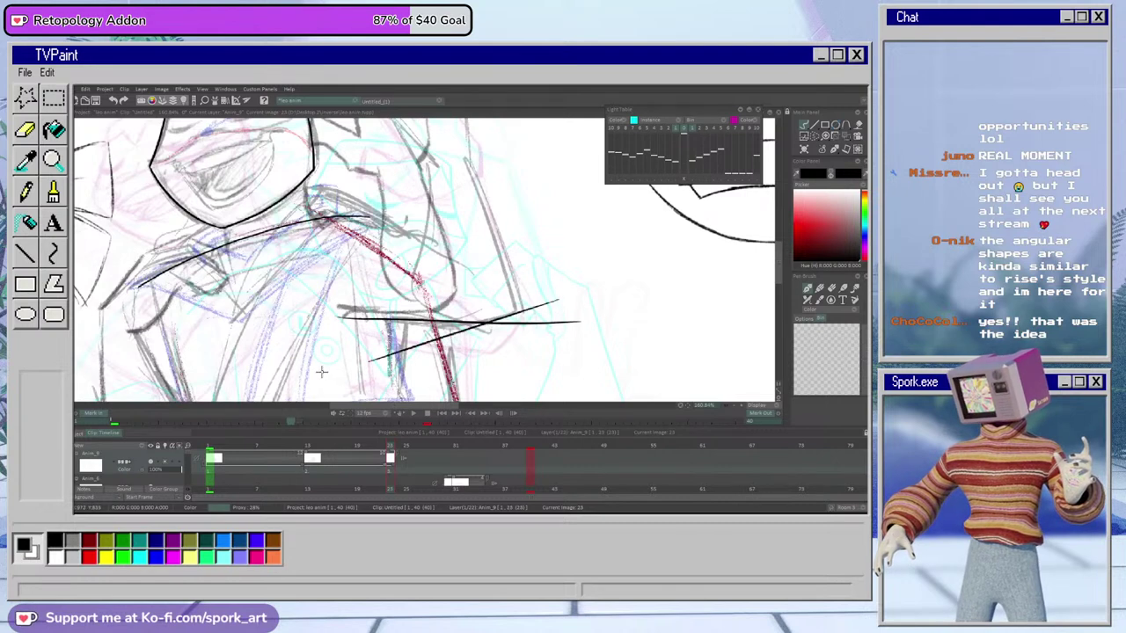
# Erase the excess ends of the two crossing lines so they form one lower arm edge up to the elbow corner
pyautogui.press('e')
pyautogui.moveTo(580, 324); pyautogui.dragTo(494, 325)
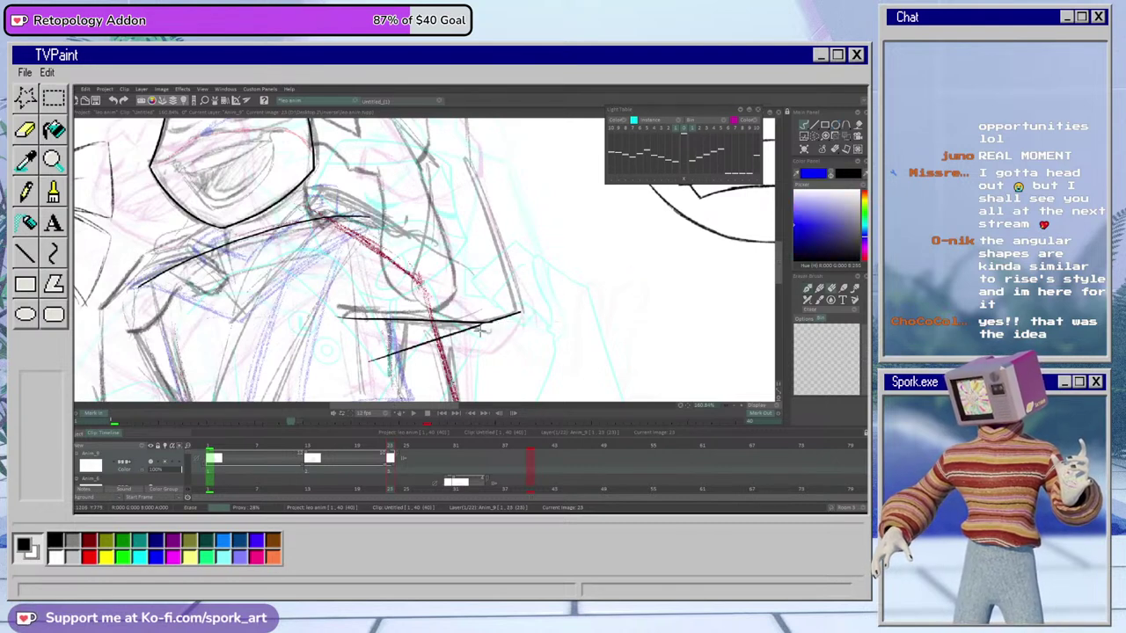
pyautogui.moveTo(479, 328); pyautogui.dragTo(356, 366)
# Ink the outer edge of the raised forearm down through the elbow corner
pyautogui.press('b')
pyautogui.moveTo(779, 265); pyautogui.dragTo(779, 254)
pyautogui.moveTo(465, 220); pyautogui.dragTo(530, 406)
pyautogui.hotkey('ctrl', 'z')
pyautogui.moveTo(467, 219); pyautogui.dragTo(523, 431)
# Ink the inner edge of the raised forearm from below the hand down to the lower arm line
pyautogui.moveTo(431, 229); pyautogui.dragTo(431, 403)
pyautogui.hotkey('ctrl', 'z')
pyautogui.moveTo(431, 221); pyautogui.dragTo(398, 365)
pyautogui.hotkey('ctrl', 'z')
pyautogui.moveTo(431, 215); pyautogui.dragTo(413, 340)
pyautogui.hotkey('ctrl', 'z')
pyautogui.moveTo(430, 217)
pyautogui.mouseDown()
pyautogui.moveTo(416, 340)
pyautogui.moveTo(441, 386)
pyautogui.mouseUp()
# Trim the forearm line that overshoots the elbow corner and erase the upper part of the inner forearm line below the wrist
pyautogui.press('e')
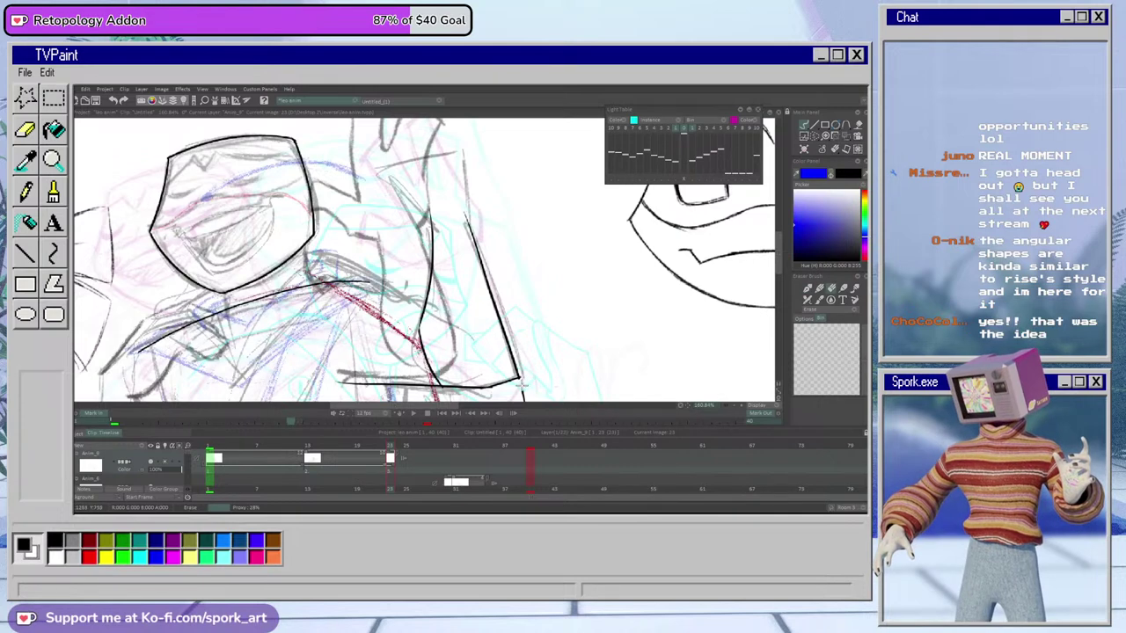
pyautogui.press('b')
pyautogui.moveTo(778, 256); pyautogui.dragTo(778, 244)
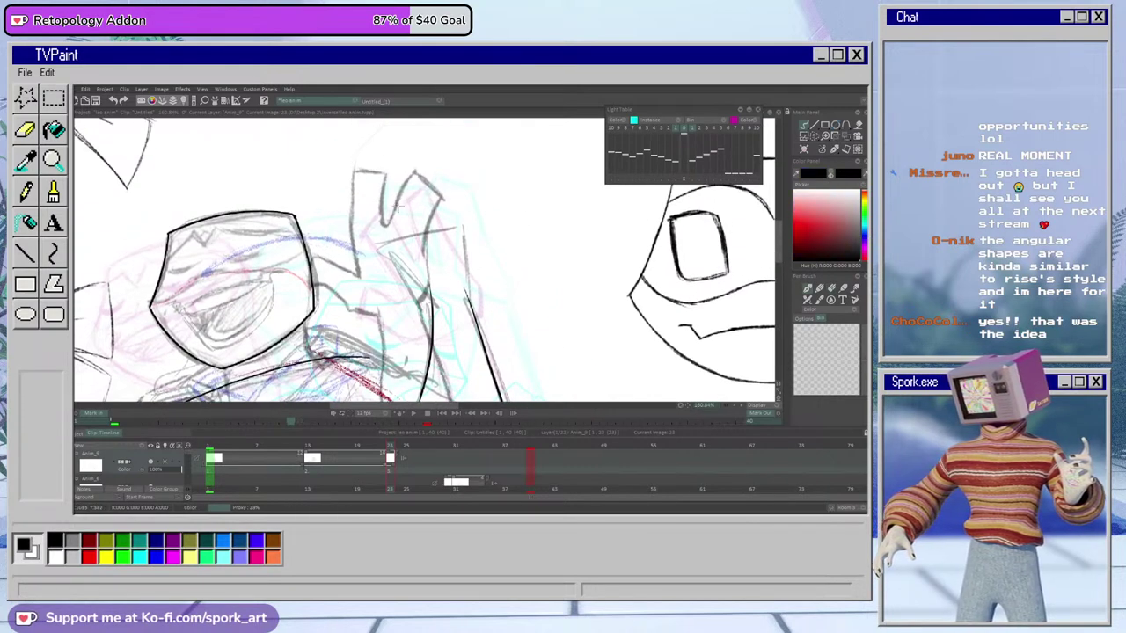
pyautogui.press('e')
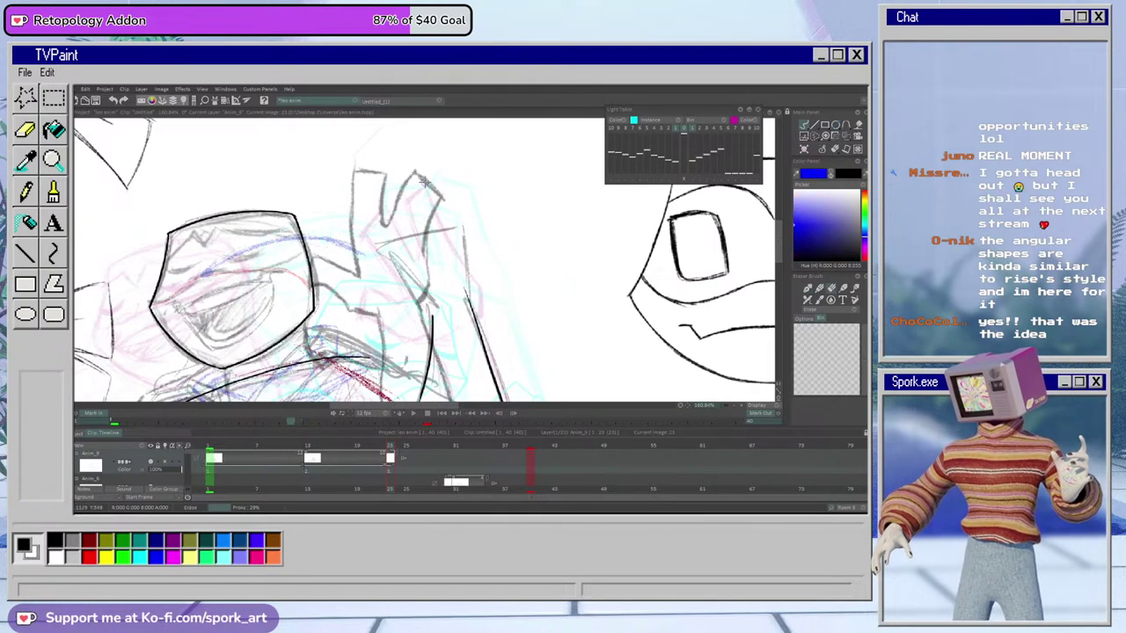
pyautogui.press('b')
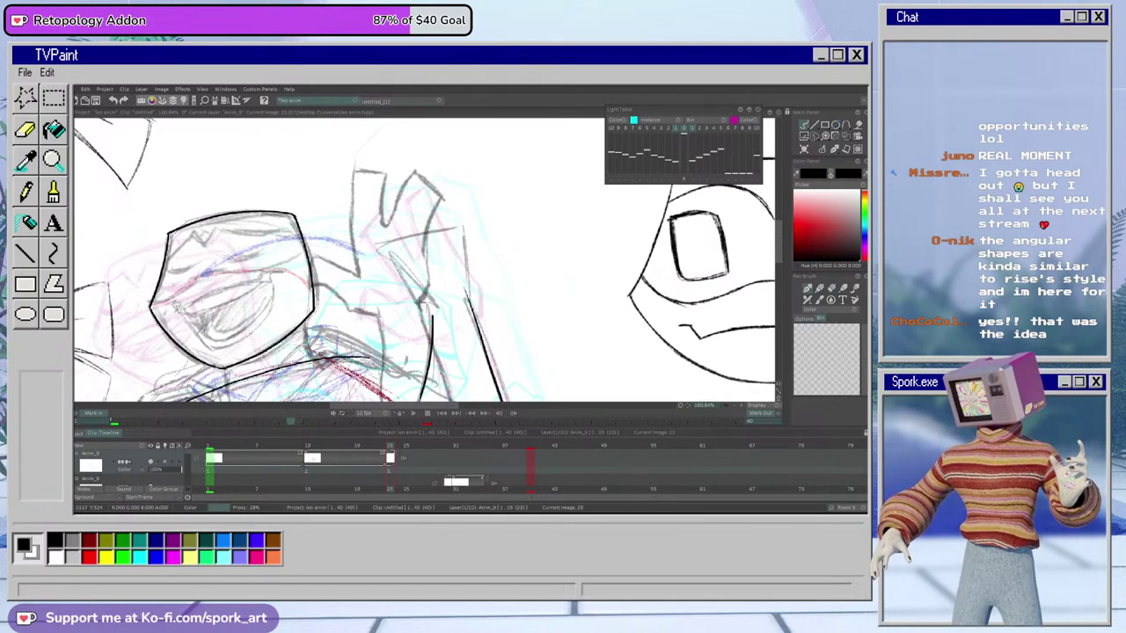
# Ink the raised hand's two spread fingers and the right side of the palm down to the wrist
pyautogui.moveTo(426, 233); pyautogui.dragTo(422, 304)
pyautogui.moveTo(427, 238)
pyautogui.mouseDown()
pyautogui.moveTo(443, 195)
pyautogui.moveTo(386, 240)
pyautogui.moveTo(388, 174)
pyautogui.moveTo(403, 178)
pyautogui.moveTo(356, 249)
pyautogui.mouseUp()
pyautogui.hotkey('ctrl', 'z')
pyautogui.moveTo(363, 159)
pyautogui.mouseDown()
pyautogui.moveTo(350, 233)
pyautogui.moveTo(347, 224)
pyautogui.mouseUp()
pyautogui.hotkey('ctrl', 'z')
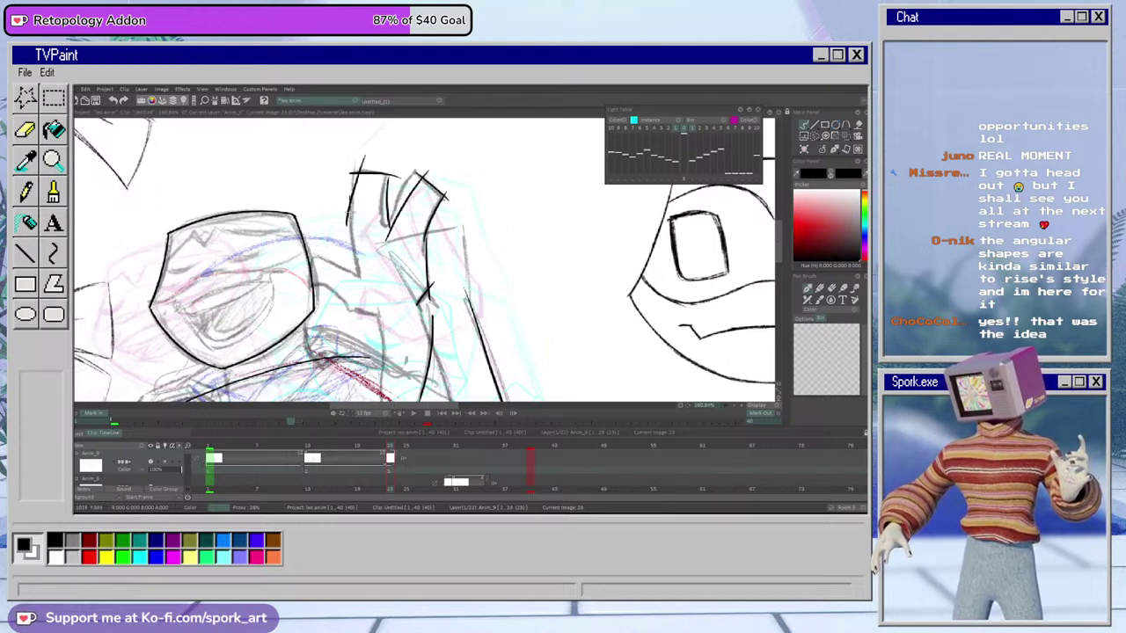
# Erase the overshooting line ends at the raised hand's fingertips and wrist
pyautogui.press('e')
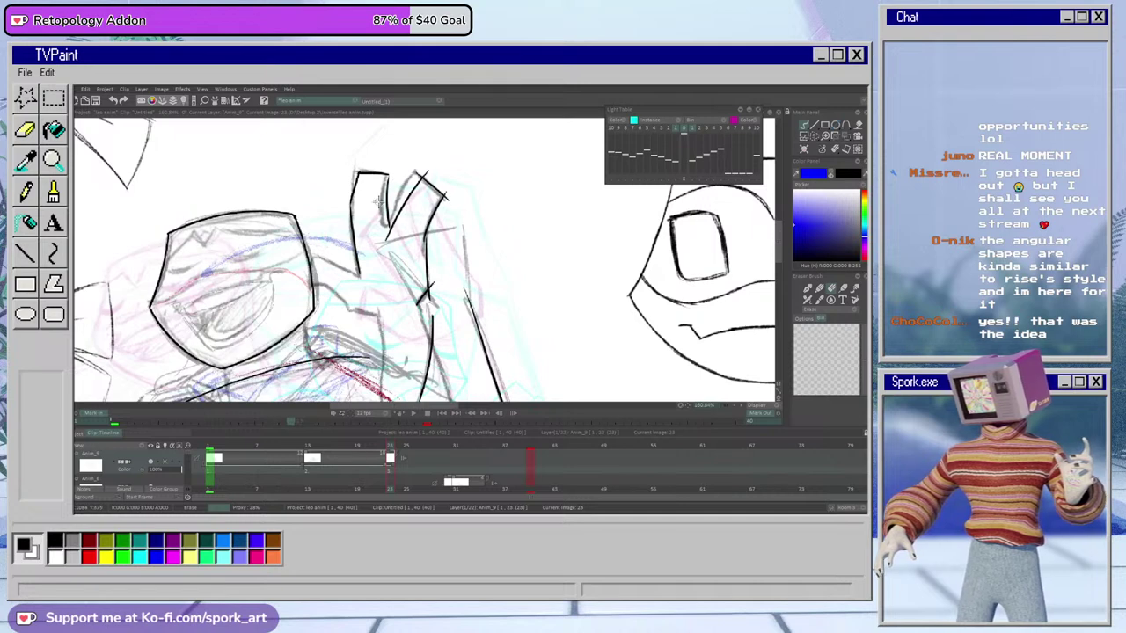
pyautogui.press('e')
pyautogui.press('e')
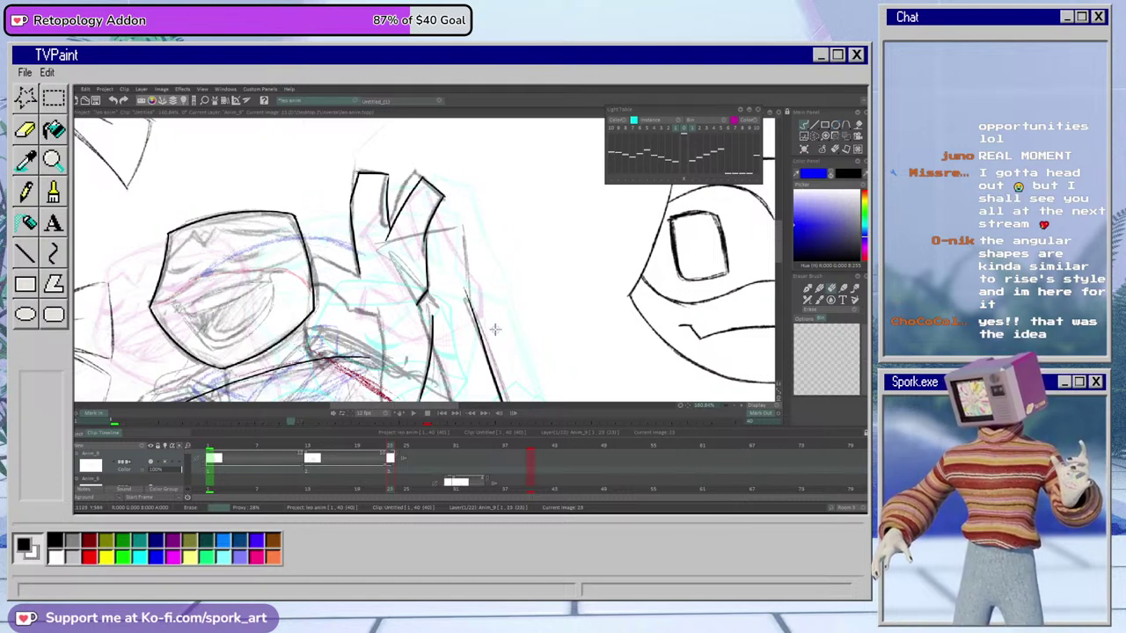
pyautogui.press('e')
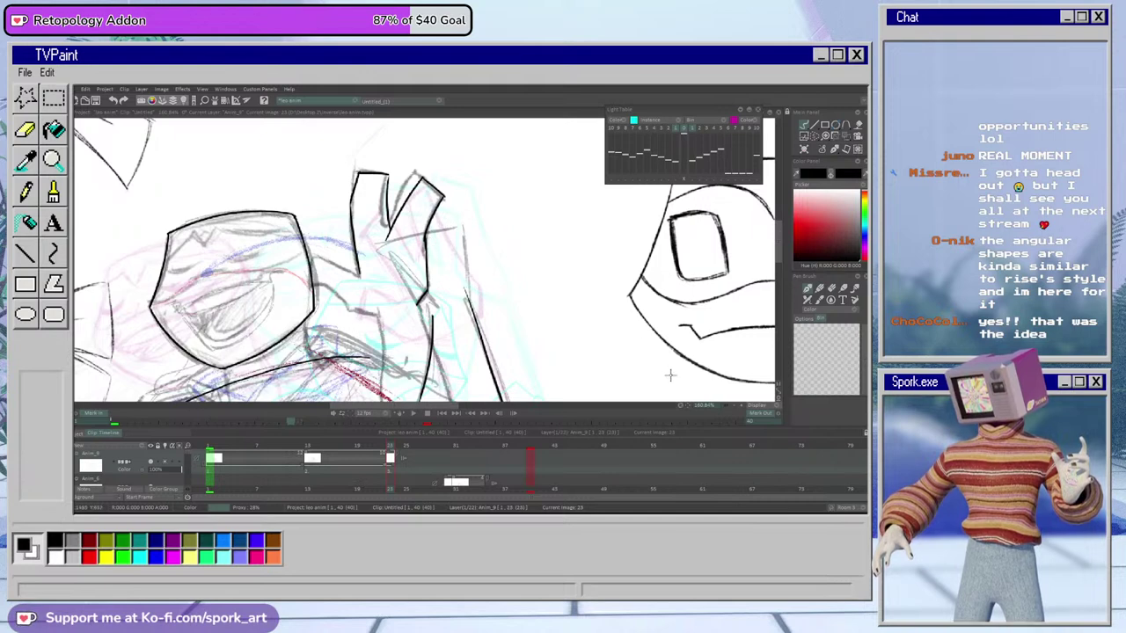
# Select the raised hand's line art, move it away from the head, rotate it about 5 degrees, apply the transform and deselect
pyautogui.click(815, 137)
pyautogui.moveTo(371, 126)
pyautogui.mouseDown()
pyautogui.moveTo(344, 282)
pyautogui.moveTo(420, 312)
pyautogui.moveTo(464, 189)
pyautogui.moveTo(409, 128)
pyautogui.mouseUp()
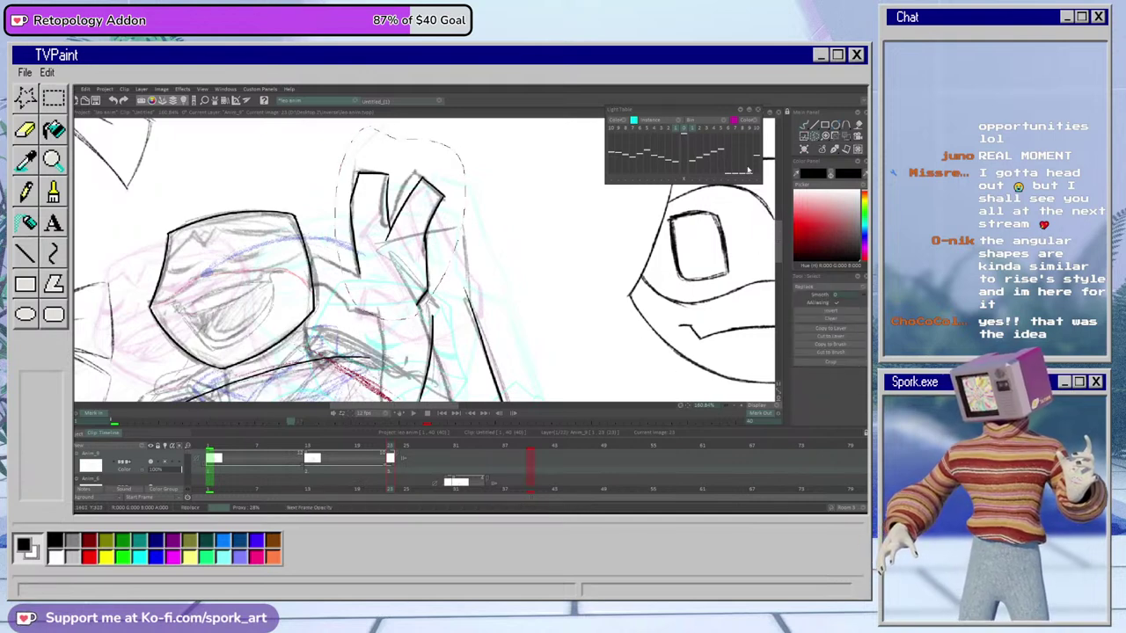
pyautogui.click(848, 139)
pyautogui.moveTo(432, 273); pyautogui.dragTo(469, 262)
pyautogui.moveTo(506, 210); pyautogui.dragTo(503, 202)
pyautogui.moveTo(488, 252); pyautogui.dragTo(481, 254)
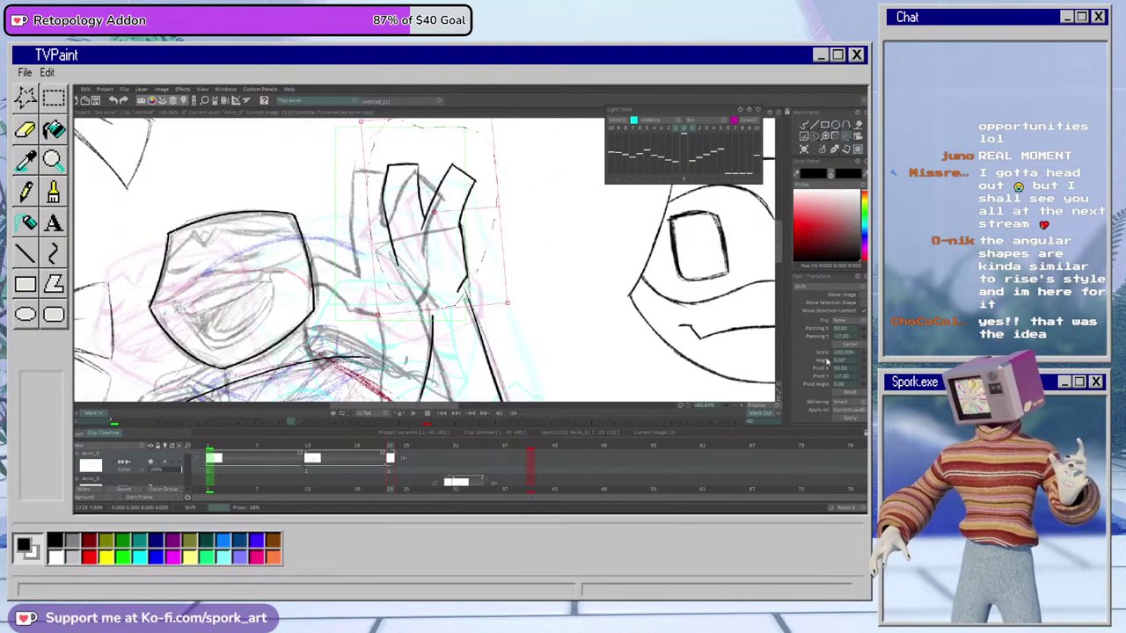
pyautogui.click(850, 418)
pyautogui.click(804, 124)
pyautogui.hotkey('ctrl', 'd')
# Ink the raised hand's thumb reaching toward the head, with its upper and lower edges, tip and base curve
pyautogui.press('e')
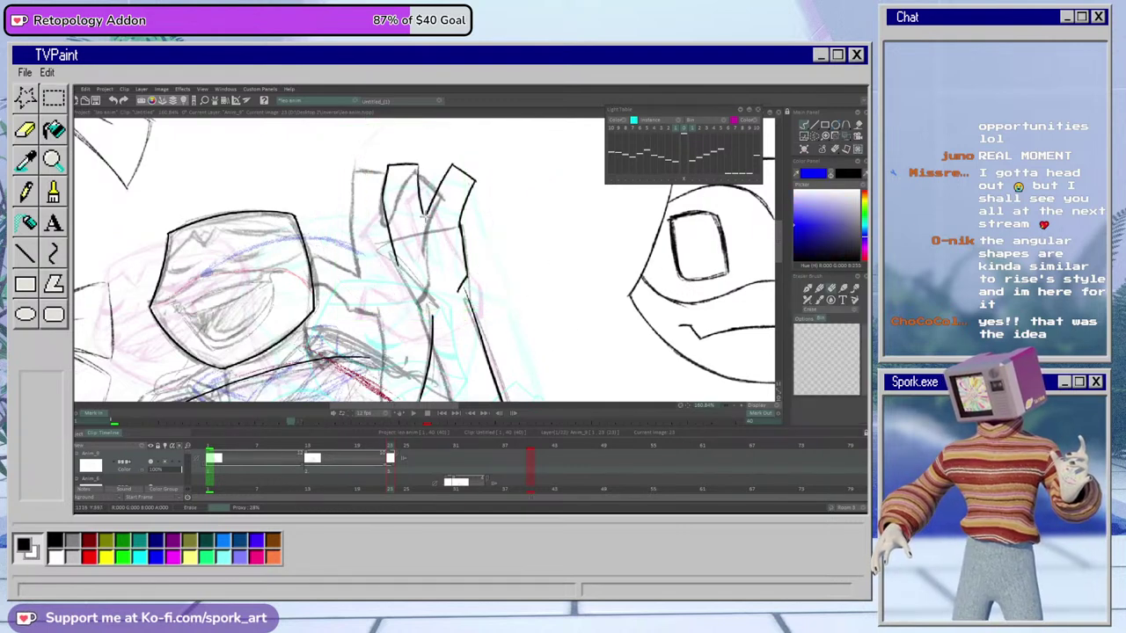
pyautogui.press('b')
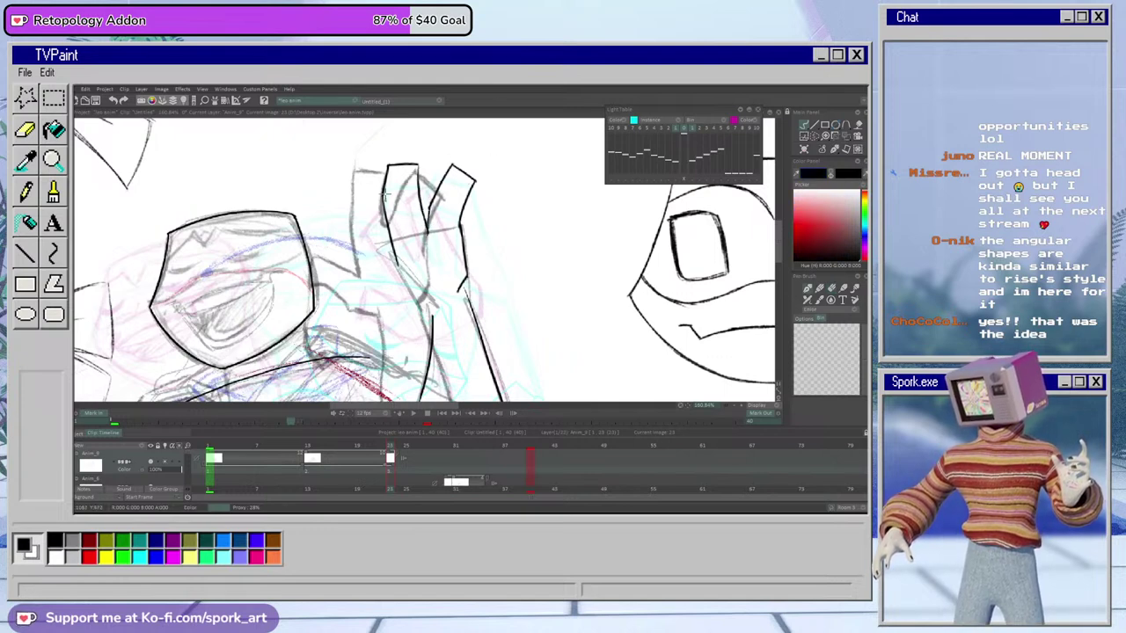
pyautogui.moveTo(430, 310); pyautogui.dragTo(390, 308)
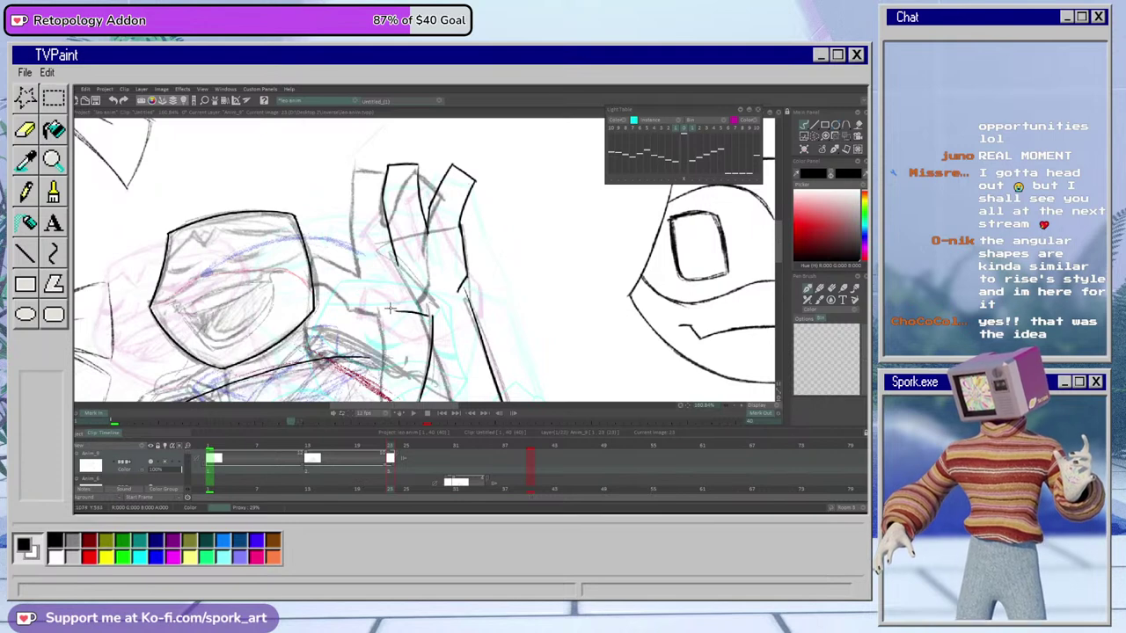
pyautogui.hotkey('ctrl', 'z')
pyautogui.moveTo(350, 276); pyautogui.dragTo(394, 333)
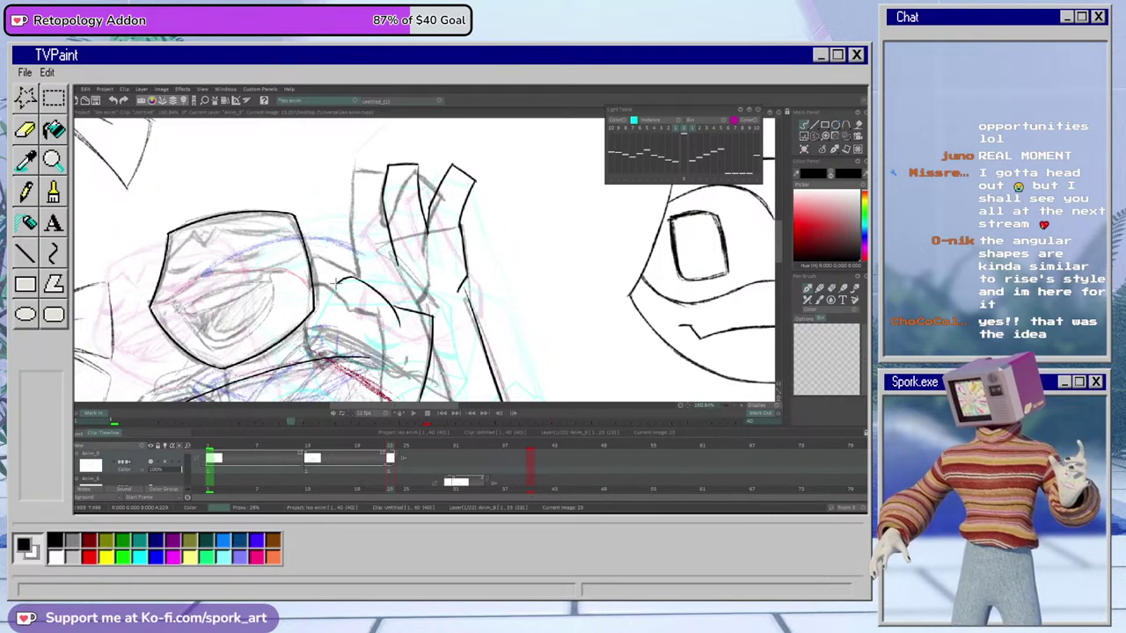
pyautogui.moveTo(337, 284)
pyautogui.mouseDown()
pyautogui.moveTo(335, 252)
pyautogui.moveTo(364, 253)
pyautogui.moveTo(390, 276)
pyautogui.moveTo(367, 256)
pyautogui.moveTo(390, 274)
pyautogui.moveTo(435, 276)
pyautogui.mouseUp()
pyautogui.hotkey('ctrl', 'z')
pyautogui.press('e')
pyautogui.moveTo(351, 249)
pyautogui.mouseDown()
pyautogui.moveTo(337, 242)
pyautogui.moveTo(342, 278)
pyautogui.moveTo(366, 255)
pyautogui.moveTo(345, 257)
pyautogui.moveTo(347, 288)
pyautogui.moveTo(373, 281)
pyautogui.mouseUp()
pyautogui.press('b')
pyautogui.press('b')
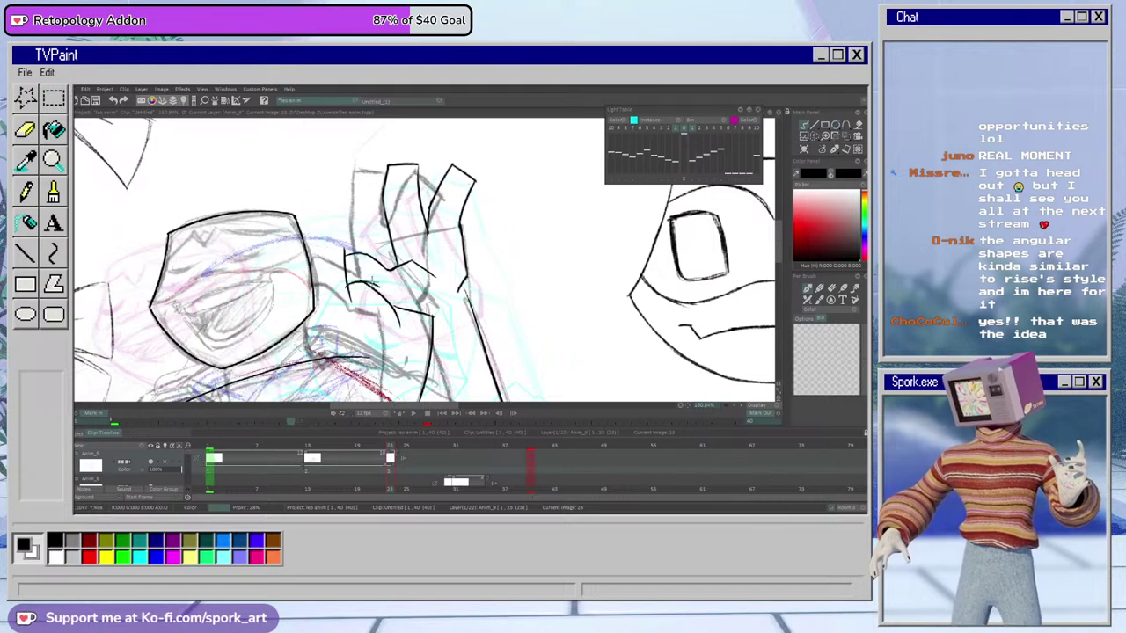
# Erase the overshooting line ends around the thumb and join the palm's outer edge to the forearm line
pyautogui.press('e')
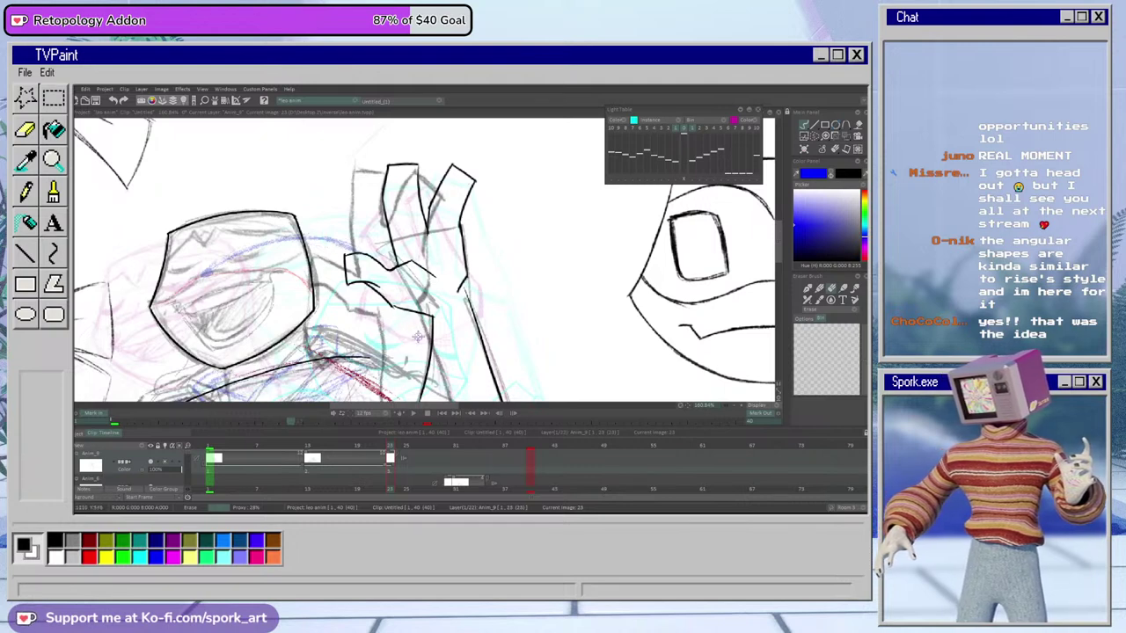
pyautogui.press('e')
pyautogui.press('e')
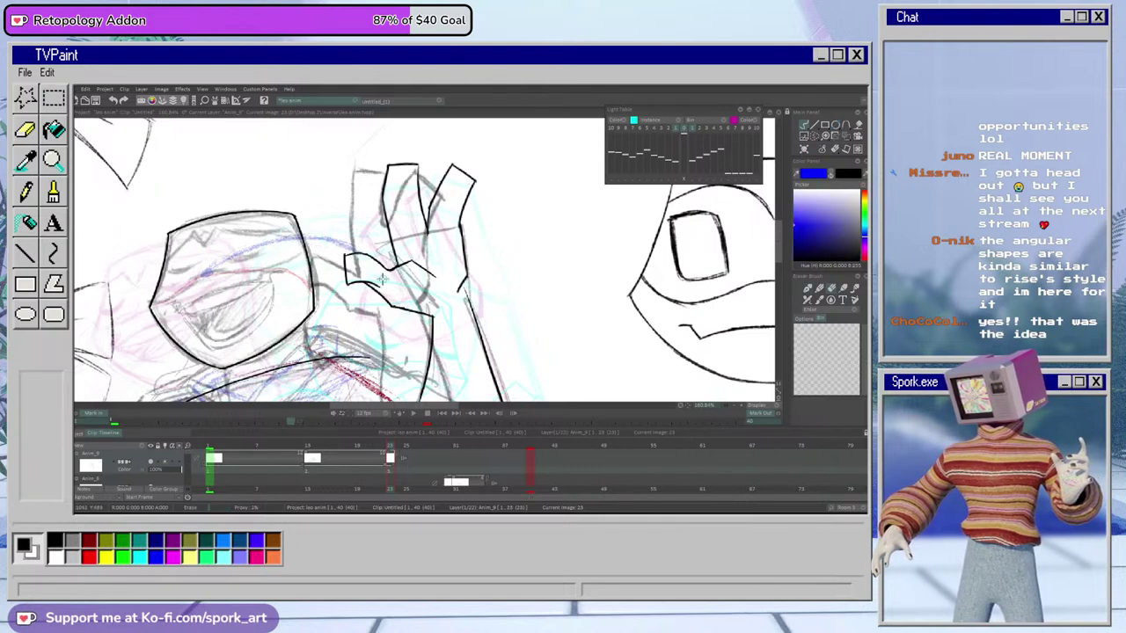
pyautogui.press('e')
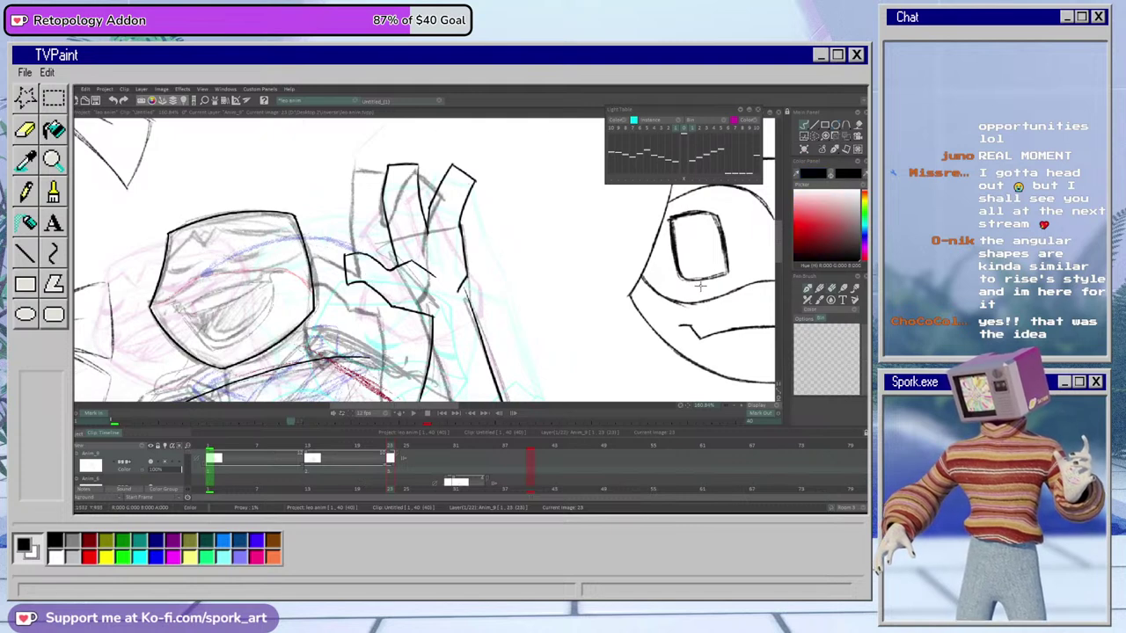
pyautogui.press('e')
pyautogui.press('e')
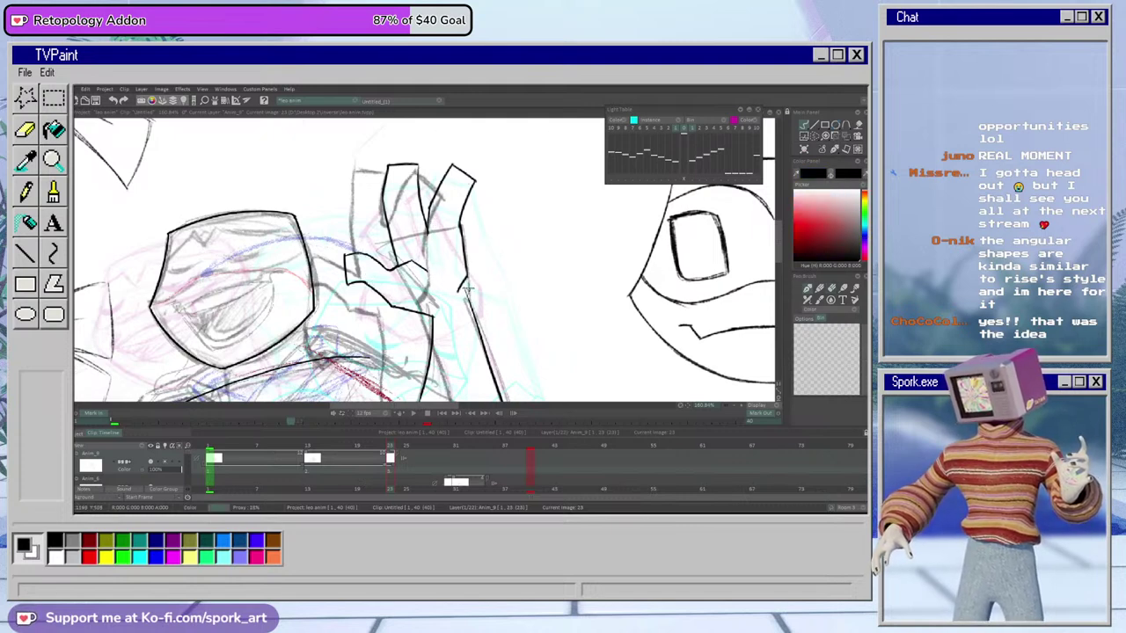
pyautogui.moveTo(466, 291); pyautogui.dragTo(481, 335)
# Select the whole raised hand, scale it down slightly and shift it over the wrist, applying the transform
pyautogui.moveTo(725, 405); pyautogui.dragTo(675, 427)
pyautogui.press('+')
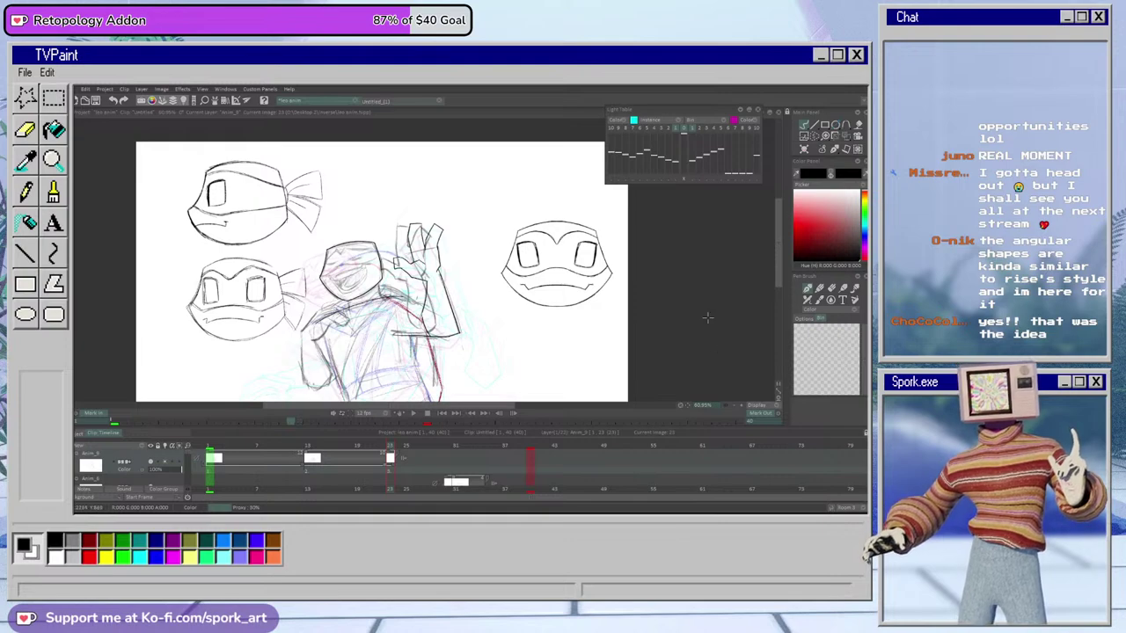
pyautogui.moveTo(728, 415); pyautogui.dragTo(755, 413)
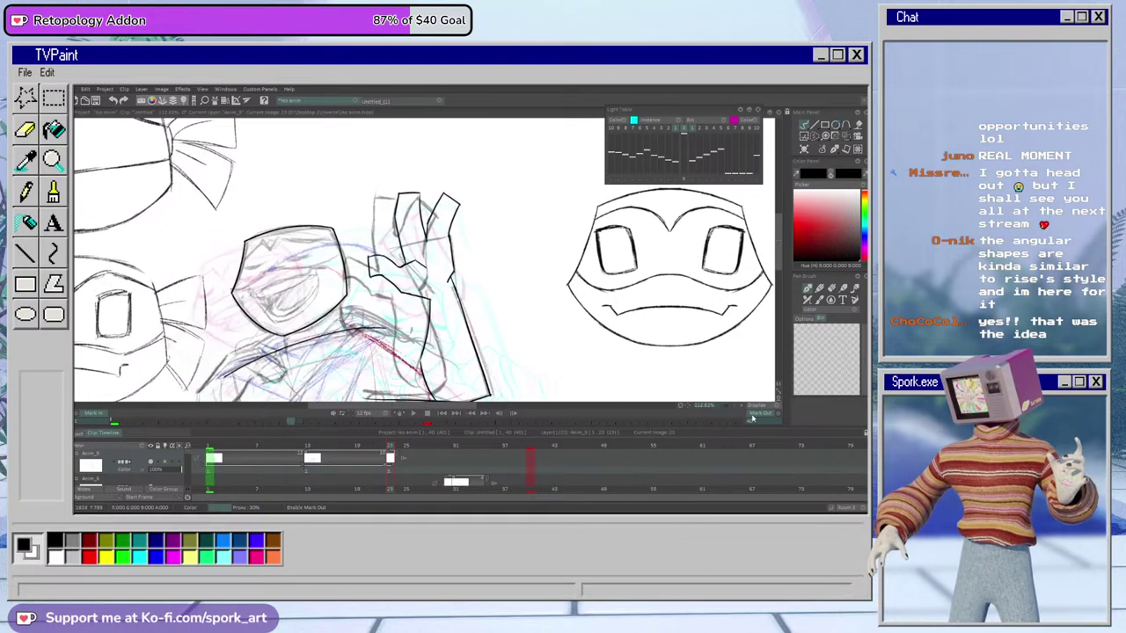
pyautogui.click(814, 137)
pyautogui.moveTo(385, 183)
pyautogui.mouseDown()
pyautogui.moveTo(386, 309)
pyautogui.moveTo(416, 319)
pyautogui.moveTo(438, 309)
pyautogui.moveTo(485, 213)
pyautogui.moveTo(384, 172)
pyautogui.mouseUp()
pyautogui.click(847, 151)
pyautogui.moveTo(487, 159); pyautogui.dragTo(485, 165)
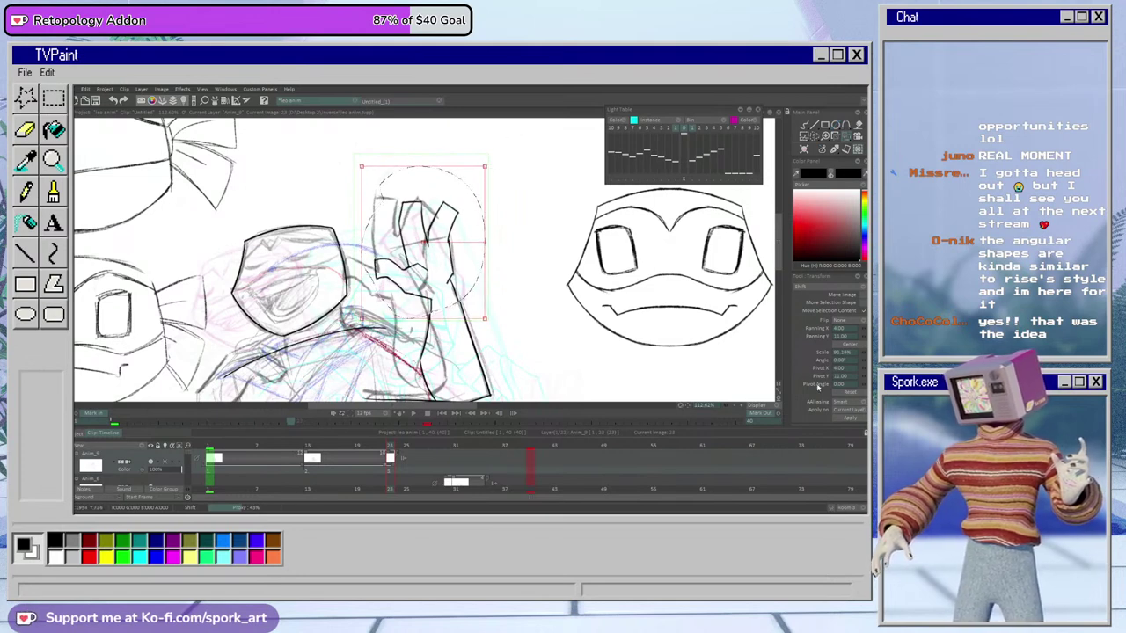
pyautogui.click(846, 418)
# Try to shift and rotate the previous frame's ghost image in the light table
pyautogui.click(676, 179)
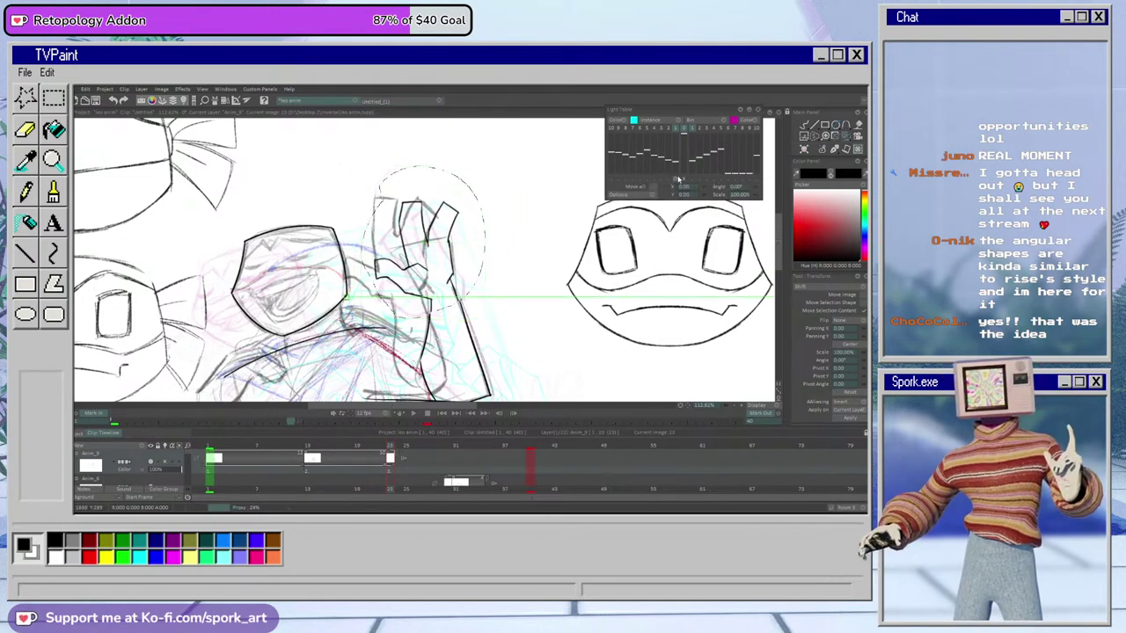
pyautogui.moveTo(577, 353)
pyautogui.mouseDown()
pyautogui.moveTo(527, 234)
pyautogui.moveTo(507, 219)
pyautogui.moveTo(728, 240)
pyautogui.moveTo(717, 230)
pyautogui.moveTo(616, 343)
pyautogui.moveTo(532, 282)
pyautogui.moveTo(552, 261)
pyautogui.moveTo(704, 333)
pyautogui.moveTo(562, 299)
pyautogui.moveTo(606, 282)
pyautogui.moveTo(580, 300)
pyautogui.moveTo(589, 309)
pyautogui.moveTo(567, 283)
pyautogui.moveTo(616, 290)
pyautogui.moveTo(627, 280)
pyautogui.moveTo(623, 289)
pyautogui.mouseUp()
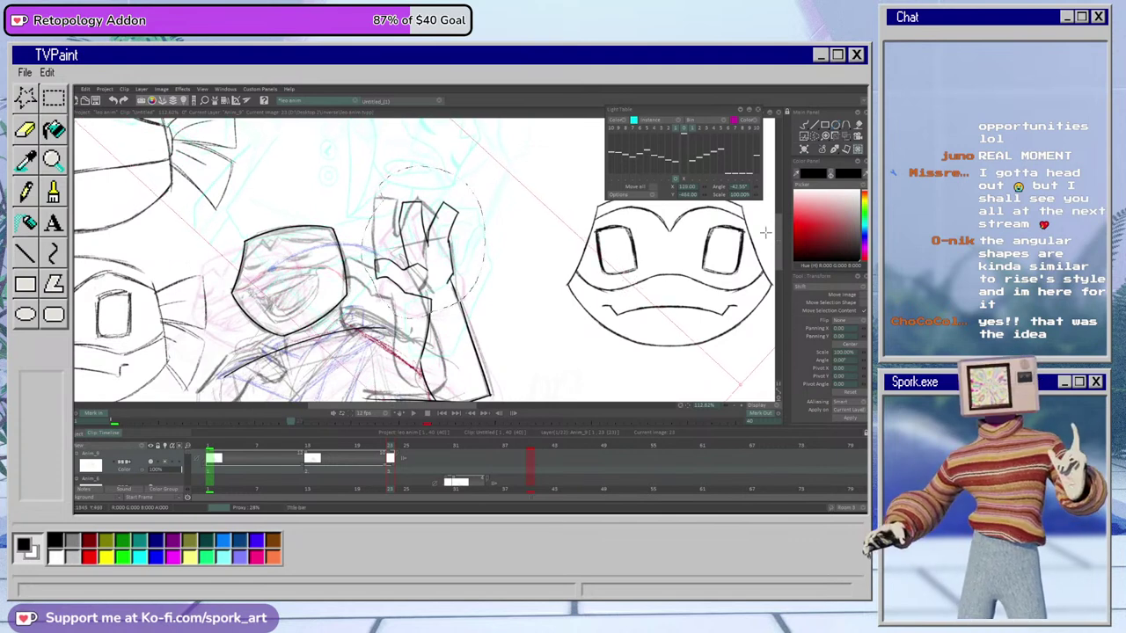
pyautogui.click(683, 180)
# Scale the selected raised hand to 99%, rotate it about 2 degrees and nudge it toward the head
pyautogui.moveTo(485, 167); pyautogui.dragTo(463, 206)
pyautogui.moveTo(484, 244); pyautogui.dragTo(482, 241)
pyautogui.moveTo(481, 168); pyautogui.dragTo(481, 169)
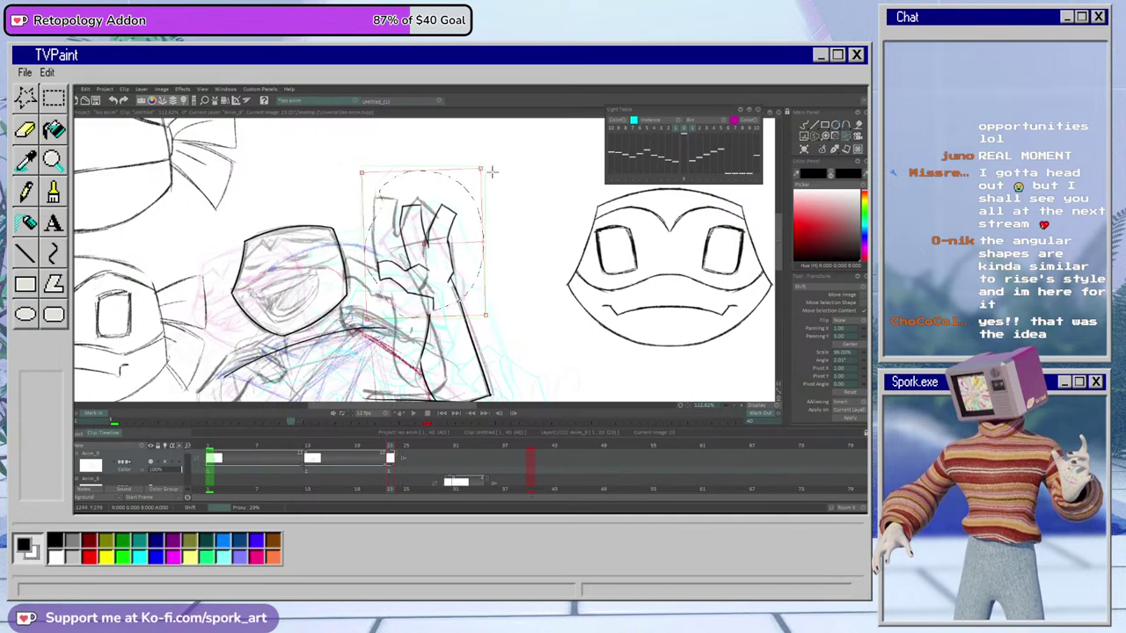
pyautogui.moveTo(475, 282); pyautogui.dragTo(457, 272)
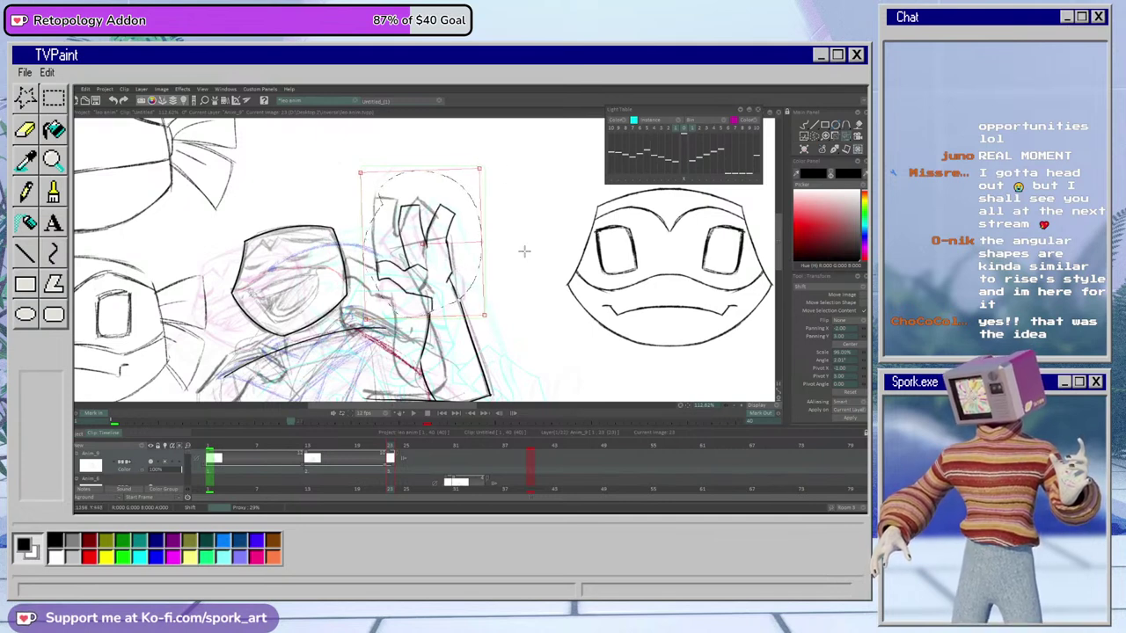
pyautogui.click(803, 125)
# Erase the thumb line's end at the wrist and the palm's outer edge below the fingers
pyautogui.press('e')
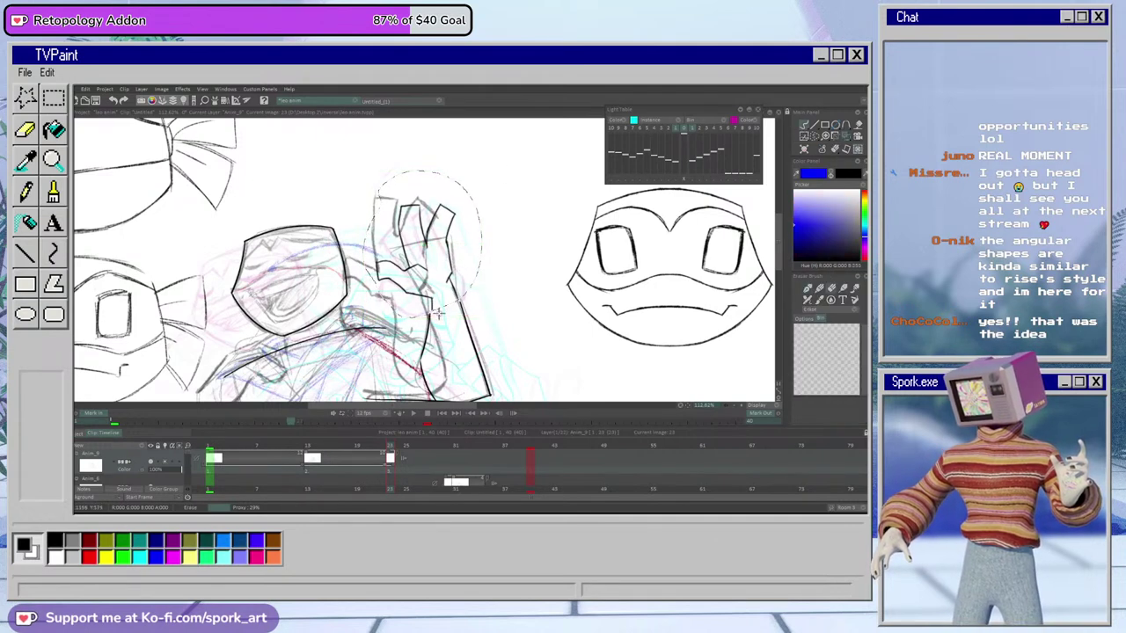
pyautogui.moveTo(437, 294); pyautogui.dragTo(430, 311)
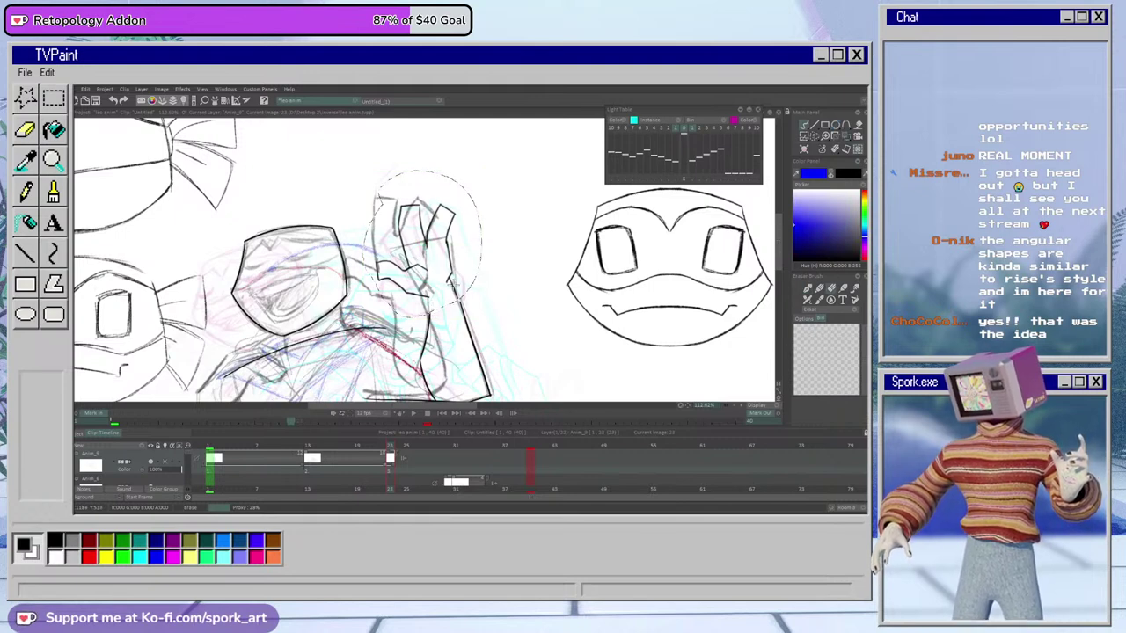
pyautogui.moveTo(453, 290); pyautogui.dragTo(449, 248)
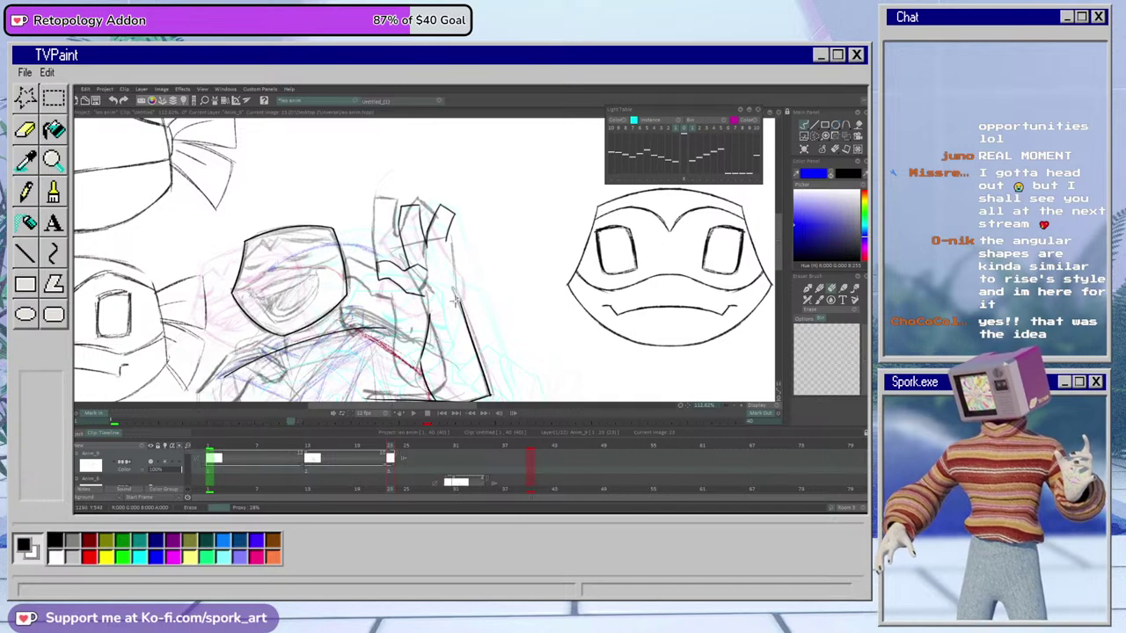
pyautogui.press('b')
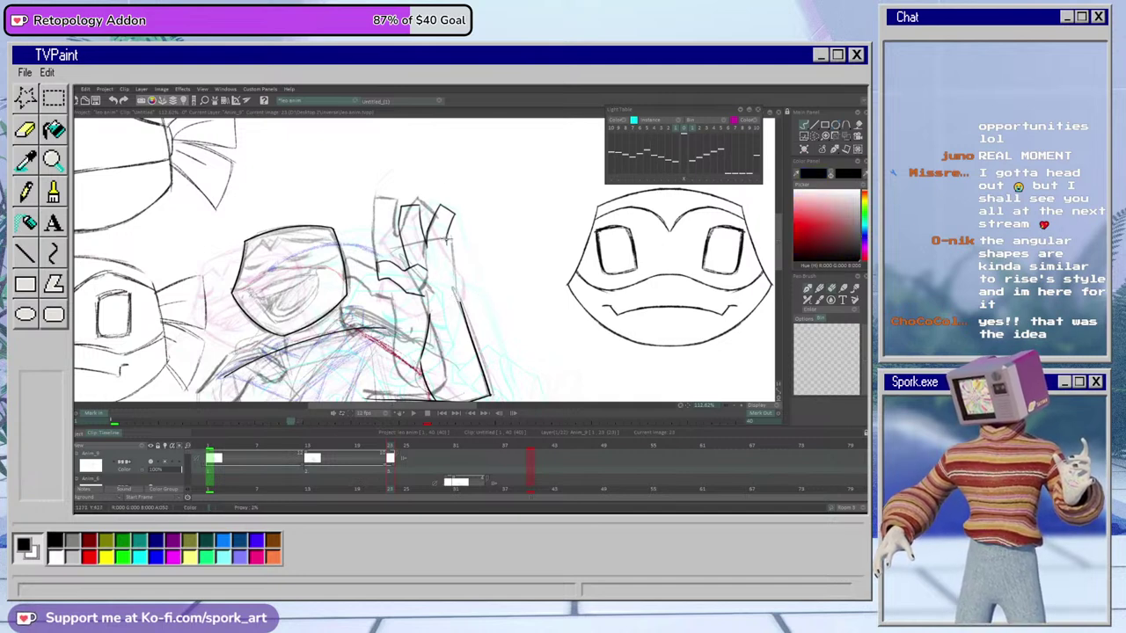
# Go to frame 24 and erase the raised hand's inked thumb, palm and two fingers
pyautogui.click(398, 446)
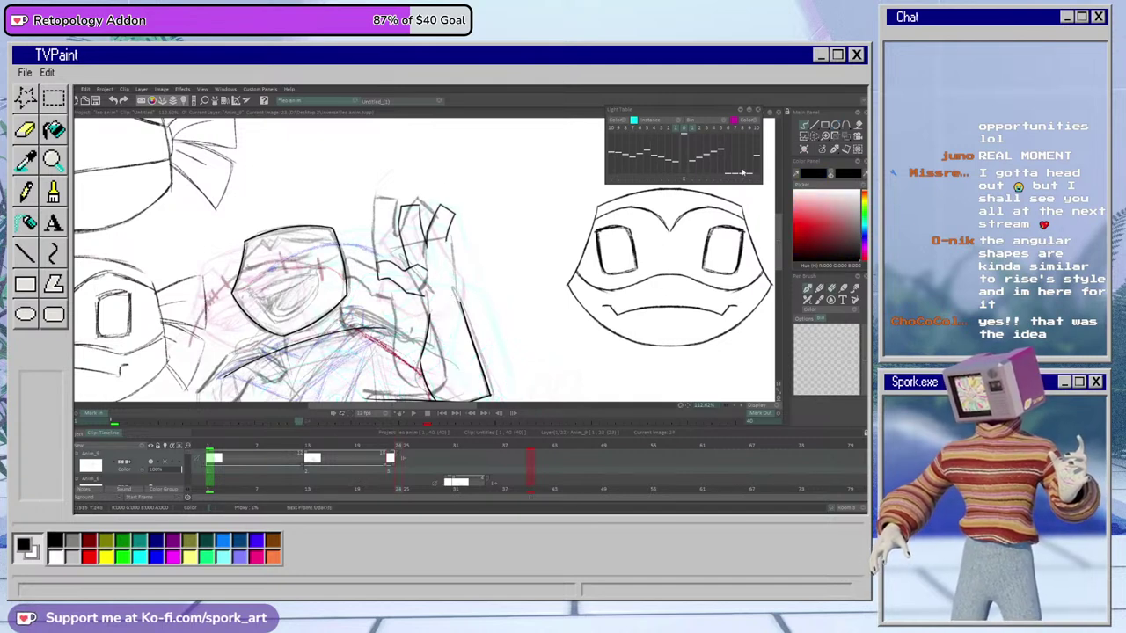
pyautogui.press('e')
pyautogui.moveTo(383, 252)
pyautogui.mouseDown()
pyautogui.moveTo(381, 281)
pyautogui.moveTo(410, 292)
pyautogui.mouseUp()
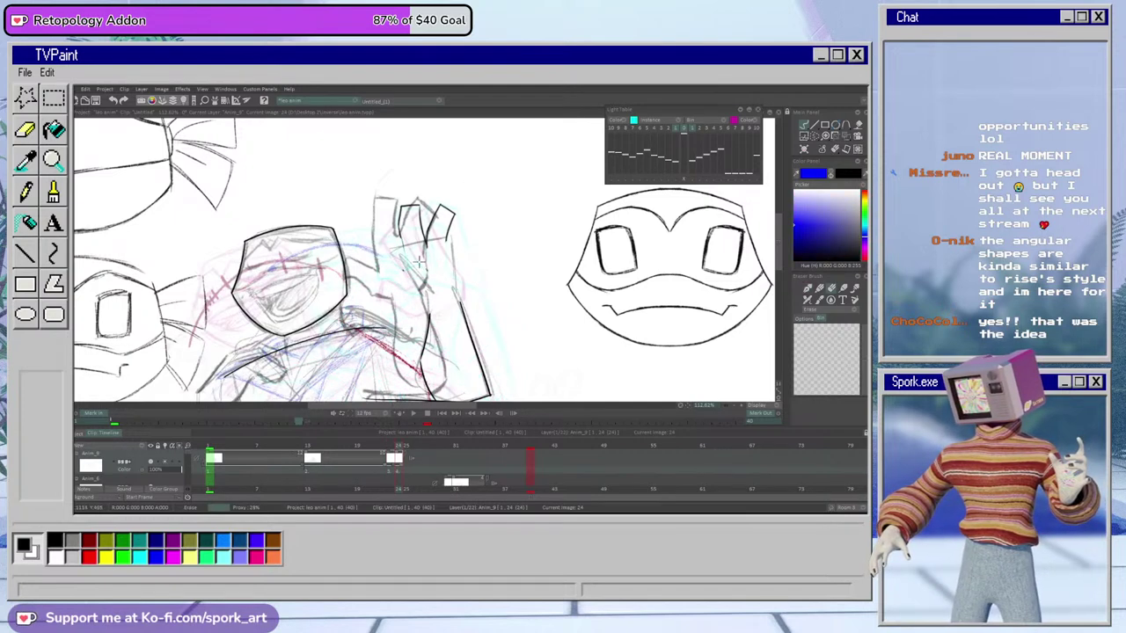
pyautogui.moveTo(420, 227)
pyautogui.mouseDown()
pyautogui.moveTo(408, 197)
pyautogui.moveTo(438, 213)
pyautogui.moveTo(445, 254)
pyautogui.mouseUp()
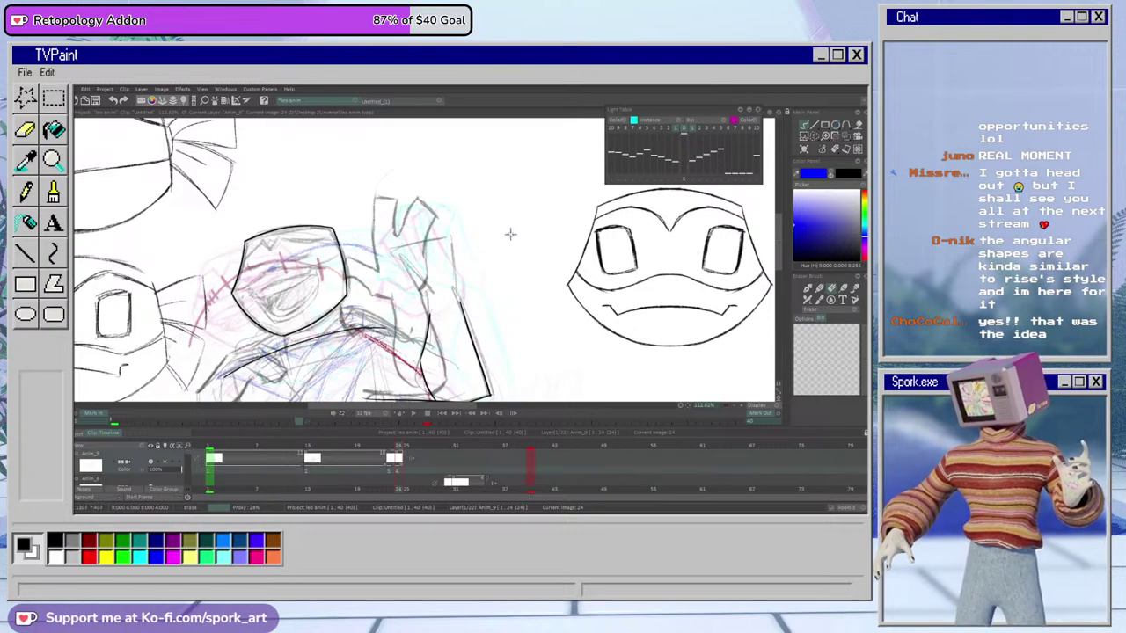
pyautogui.press('b')
# Ink the thumb on frame 24 with its lower edge to the wrist, its flat tip and its curved upper edge
pyautogui.moveTo(737, 406); pyautogui.dragTo(752, 407)
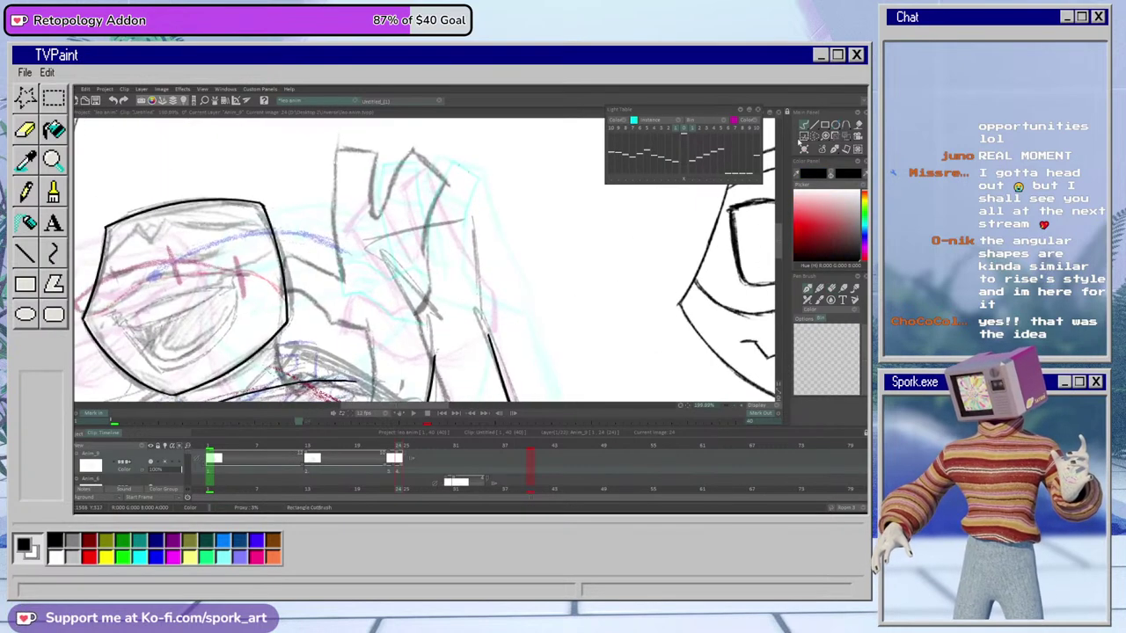
pyautogui.moveTo(383, 315); pyautogui.dragTo(436, 330)
pyautogui.moveTo(350, 295)
pyautogui.mouseDown()
pyautogui.moveTo(397, 318)
pyautogui.moveTo(397, 330)
pyautogui.mouseUp()
pyautogui.moveTo(343, 243); pyautogui.dragTo(341, 321)
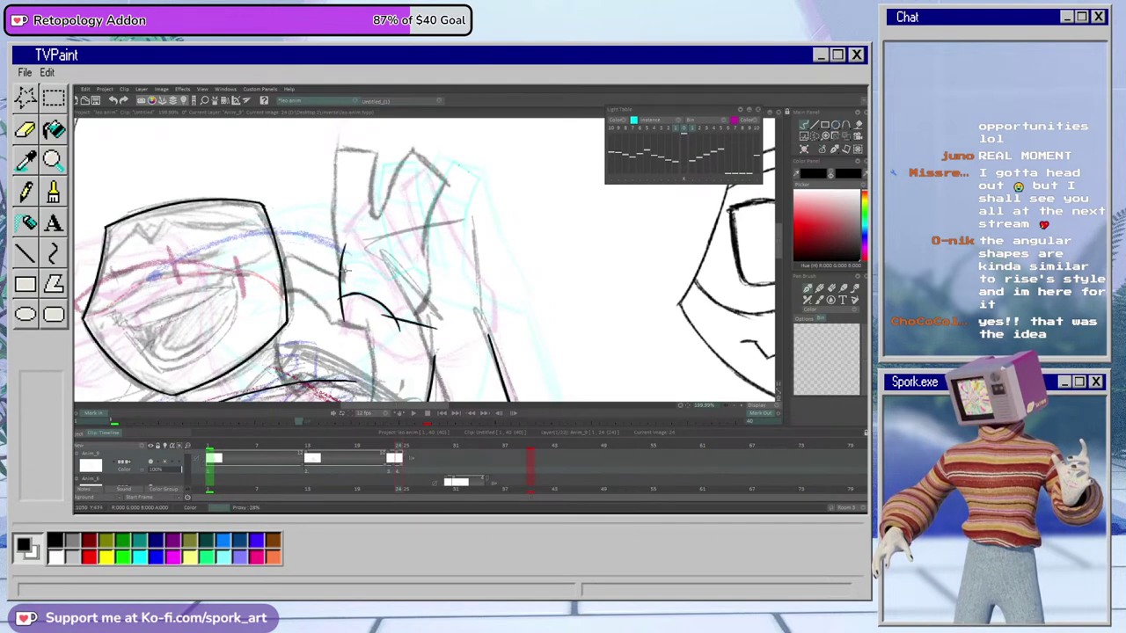
pyautogui.moveTo(336, 265); pyautogui.dragTo(397, 290)
# Trim the overshooting lines at the thumb's tip and lower edge, and ink the curve at the thumb's base
pyautogui.press('e')
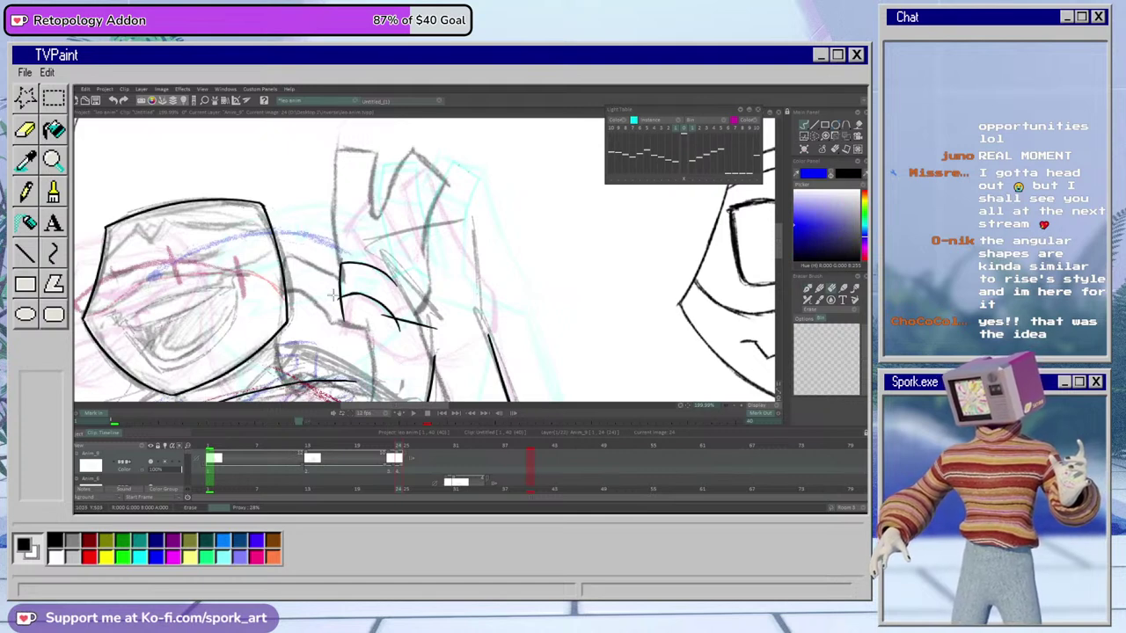
pyautogui.moveTo(376, 308); pyautogui.dragTo(397, 325)
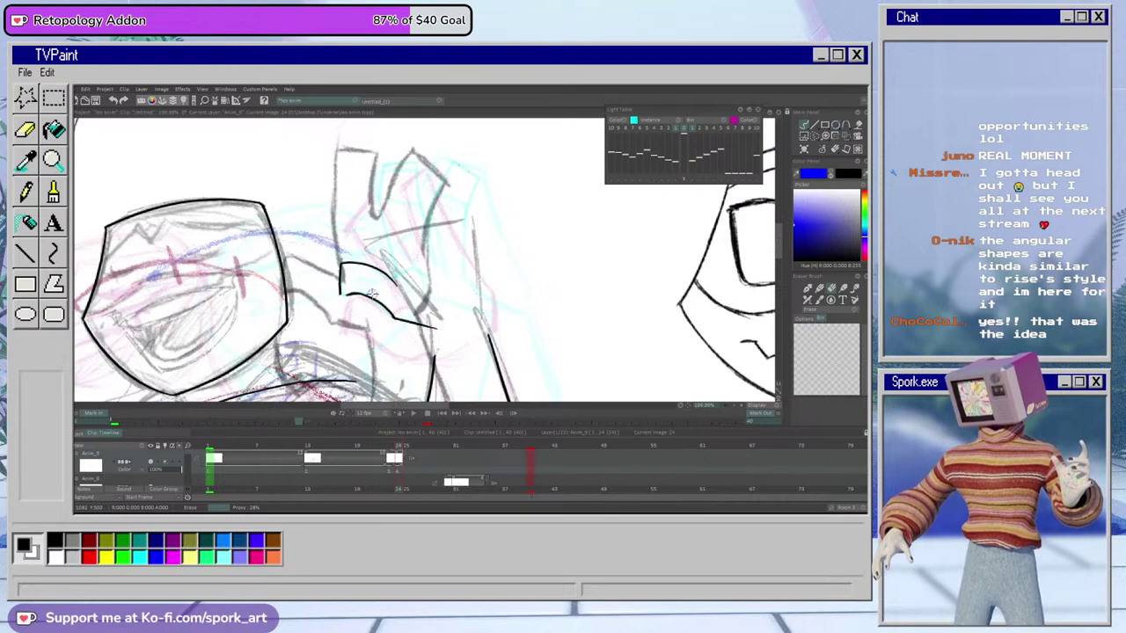
pyautogui.press('b')
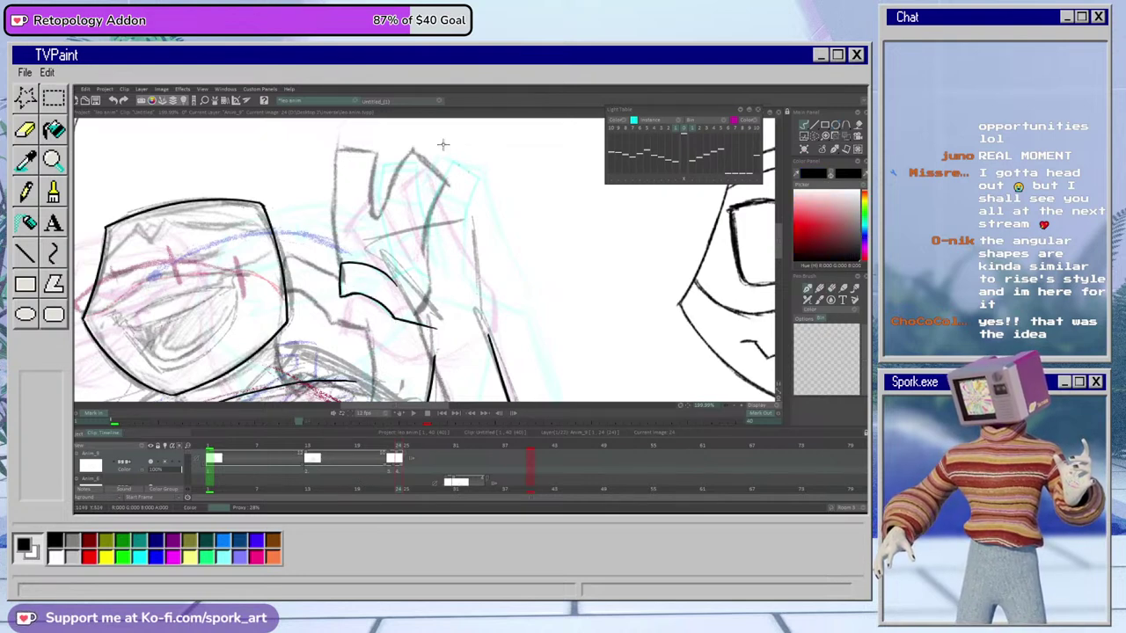
pyautogui.press('e')
pyautogui.moveTo(397, 281)
pyautogui.mouseDown()
pyautogui.moveTo(363, 263)
pyautogui.moveTo(379, 268)
pyautogui.moveTo(379, 240)
pyautogui.moveTo(359, 261)
pyautogui.moveTo(387, 266)
pyautogui.moveTo(354, 263)
pyautogui.moveTo(410, 272)
pyautogui.mouseUp()
pyautogui.press('e')
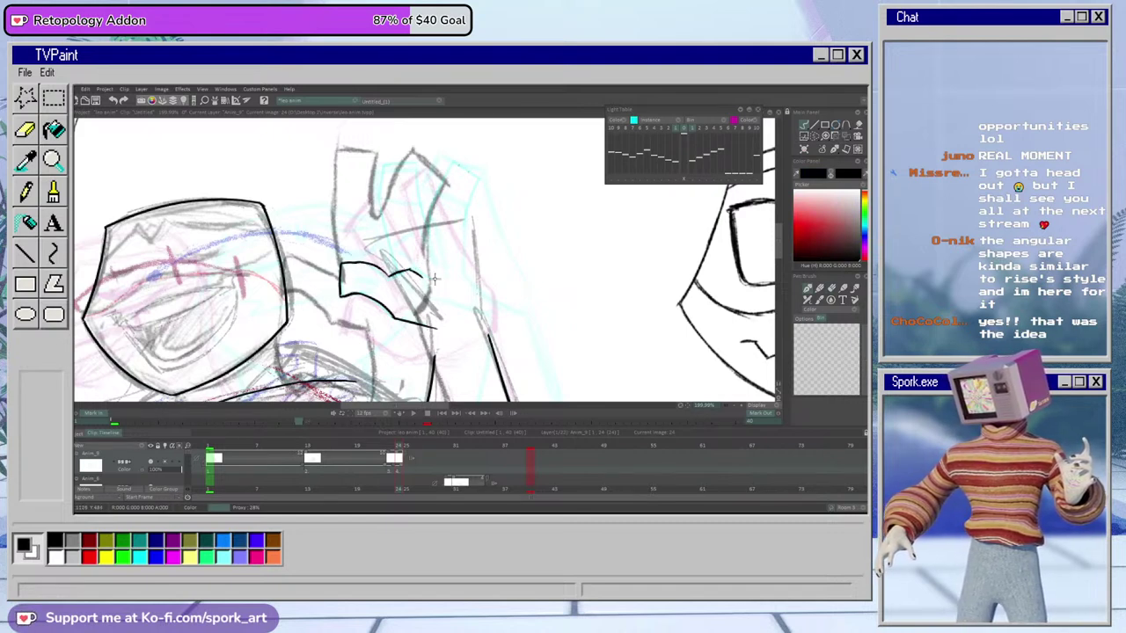
# Ink the first raised finger above the thumb, with both sides and a flat fingertip
pyautogui.moveTo(393, 270)
pyautogui.mouseDown()
pyautogui.moveTo(378, 179)
pyautogui.moveTo(397, 271)
pyautogui.mouseUp()
pyautogui.hotkey('ctrl', 'z')
pyautogui.moveTo(381, 206)
pyautogui.mouseDown()
pyautogui.moveTo(387, 162)
pyautogui.moveTo(380, 220)
pyautogui.moveTo(397, 280)
pyautogui.mouseUp()
pyautogui.hotkey('ctrl', 'z')
pyautogui.hotkey('ctrl', 'z')
pyautogui.moveTo(383, 159)
pyautogui.mouseDown()
pyautogui.moveTo(427, 180)
pyautogui.moveTo(413, 209)
pyautogui.moveTo(431, 236)
pyautogui.mouseUp()
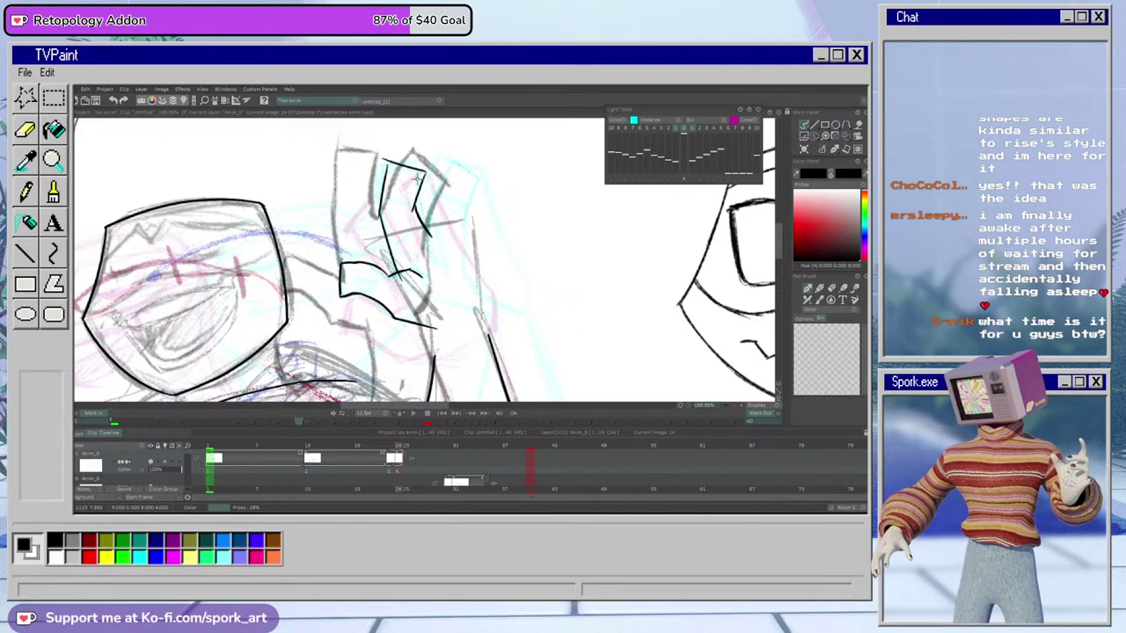
# Clean up the first finger's corner by closing its fingertip and erasing the overshooting line ends
pyautogui.press('e')
pyautogui.press('b')
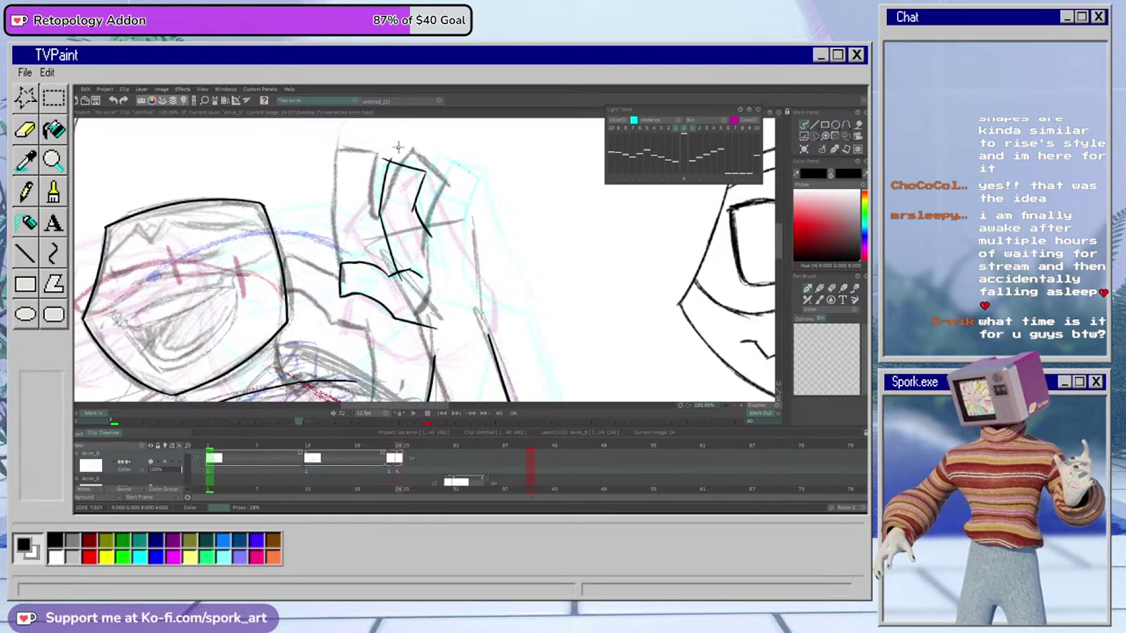
pyautogui.press('e')
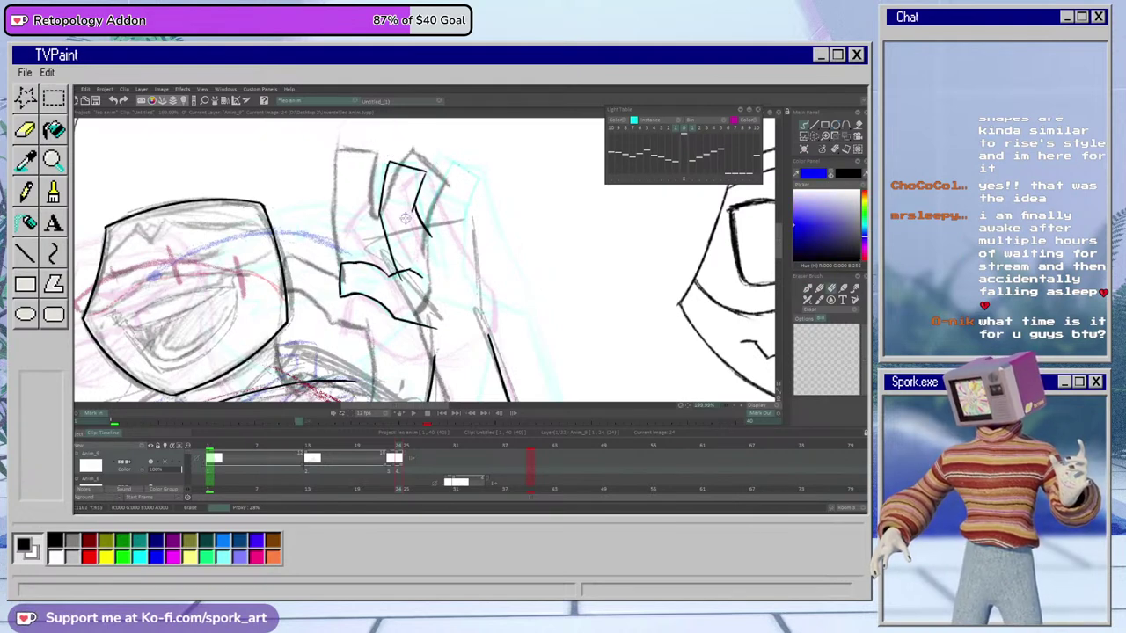
pyautogui.press('b')
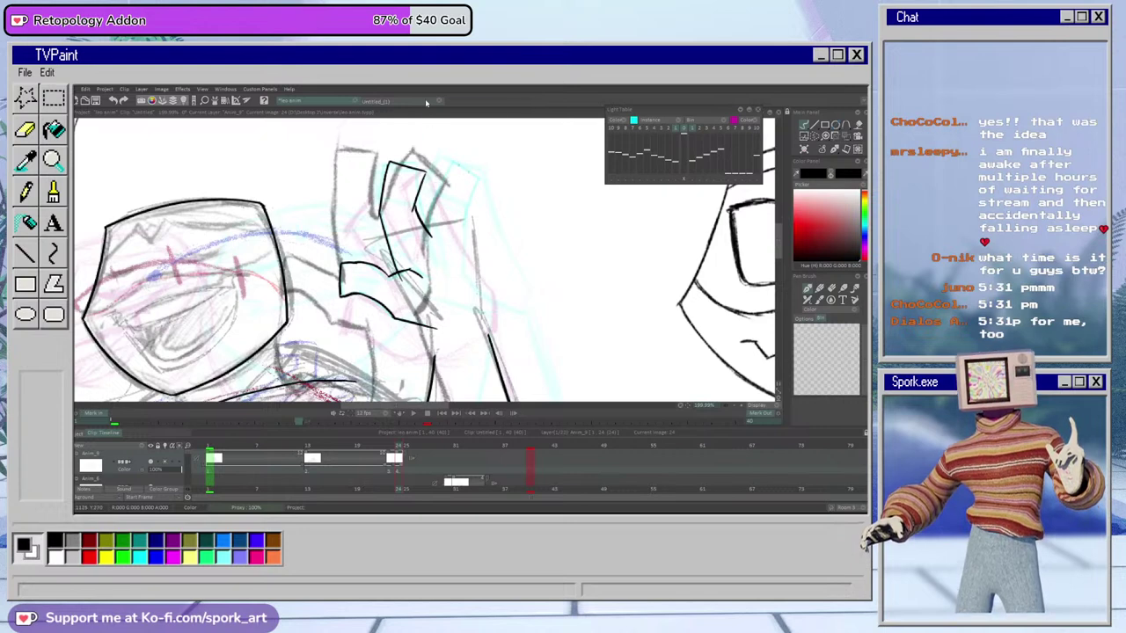
# Ink the second raised finger beside the first, with its inner side, flat fingertip and outer side running down the palm's edge
pyautogui.press('e')
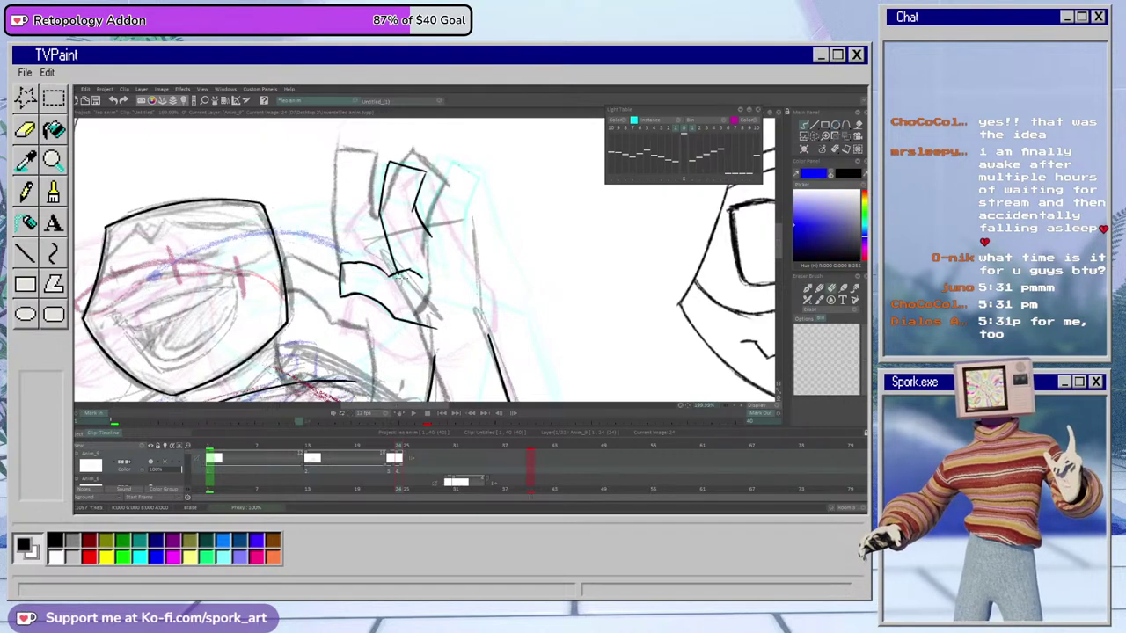
pyautogui.press('e')
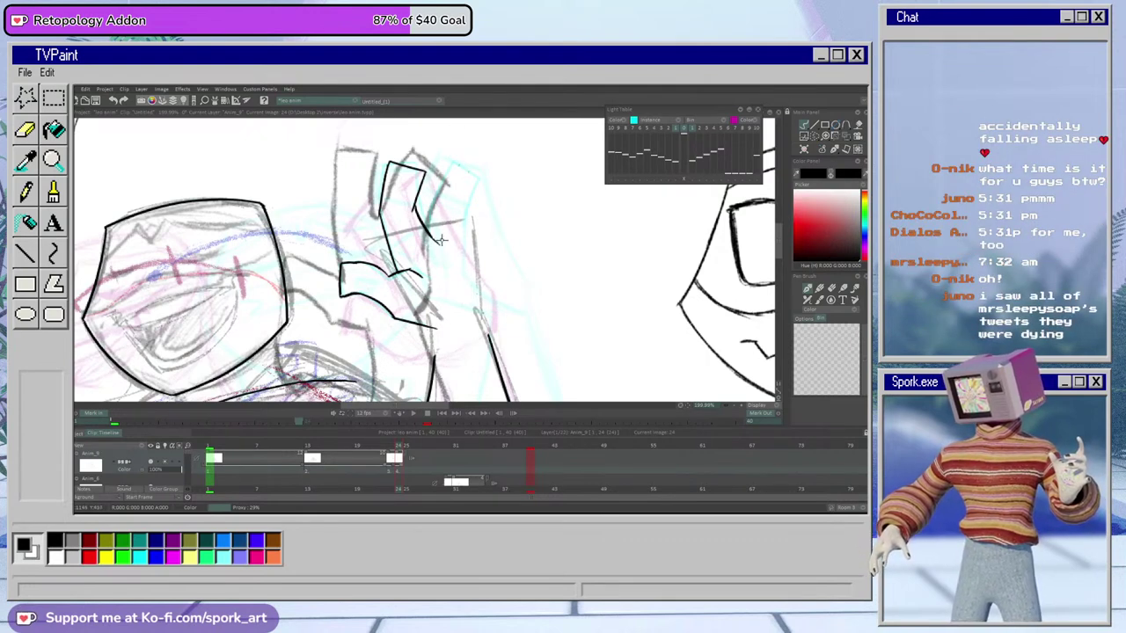
pyautogui.moveTo(437, 244)
pyautogui.mouseDown()
pyautogui.moveTo(452, 175)
pyautogui.moveTo(489, 178)
pyautogui.moveTo(474, 247)
pyautogui.mouseUp()
pyautogui.hotkey('ctrl', 'z')
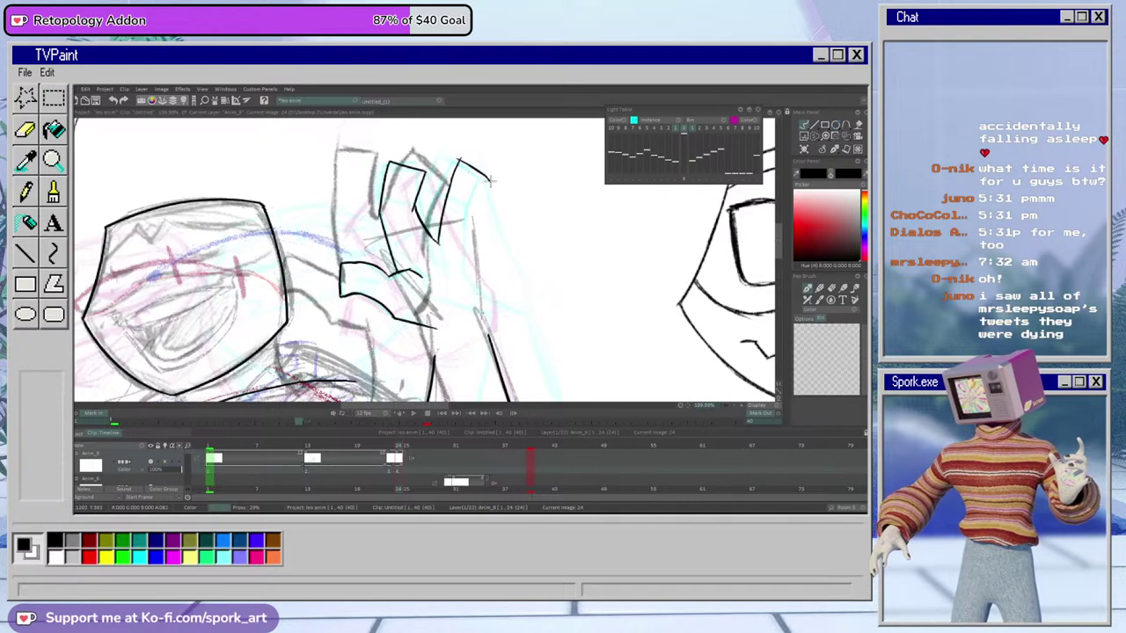
pyautogui.moveTo(491, 183)
pyautogui.mouseDown()
pyautogui.moveTo(473, 231)
pyautogui.moveTo(486, 296)
pyautogui.mouseUp()
pyautogui.hotkey('ctrl', 'z')
pyautogui.hotkey('ctrl', 'z')
pyautogui.moveTo(477, 232); pyautogui.dragTo(481, 285)
pyautogui.moveTo(475, 227); pyautogui.dragTo(486, 299)
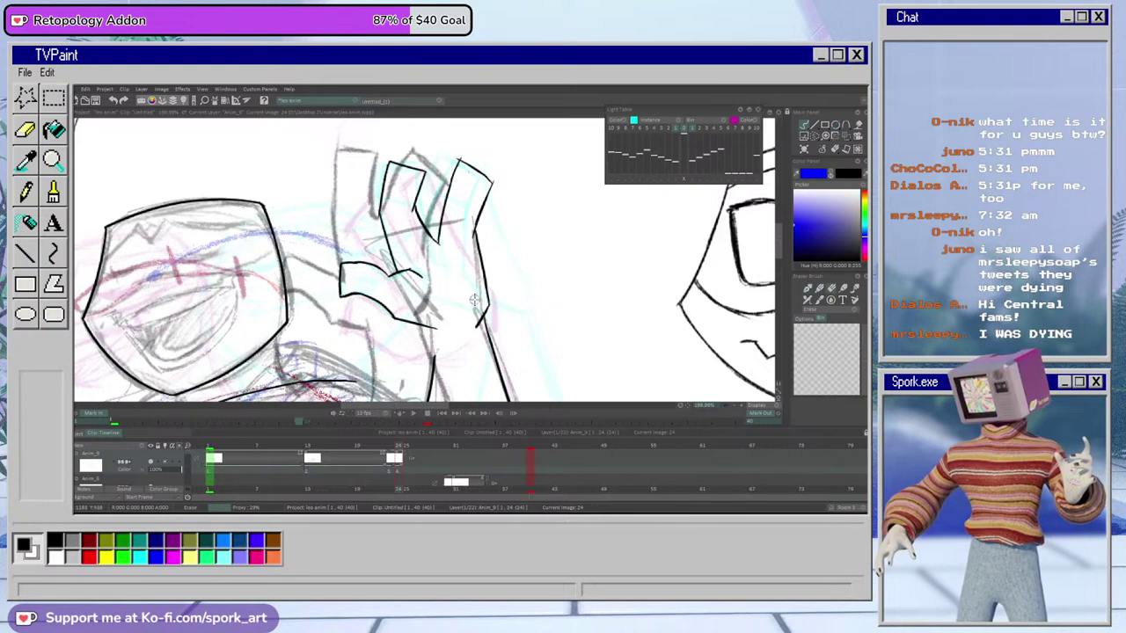
# Trim the overshooting corner of the second fingertip and connect the thumb's base to the inner wrist line
pyautogui.press('e')
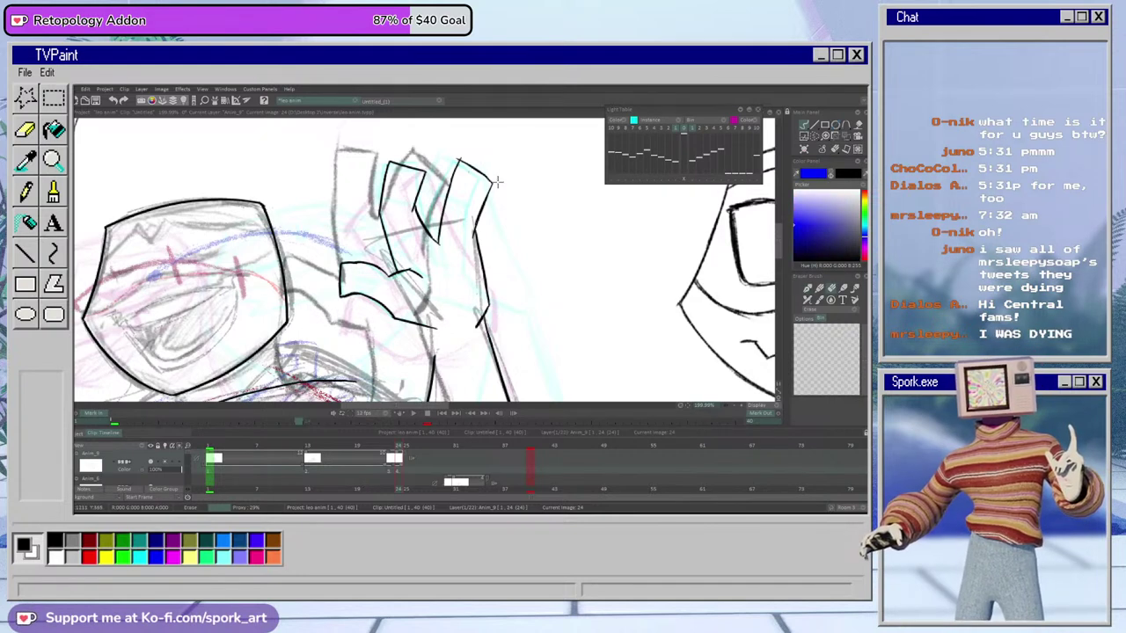
pyautogui.press('e')
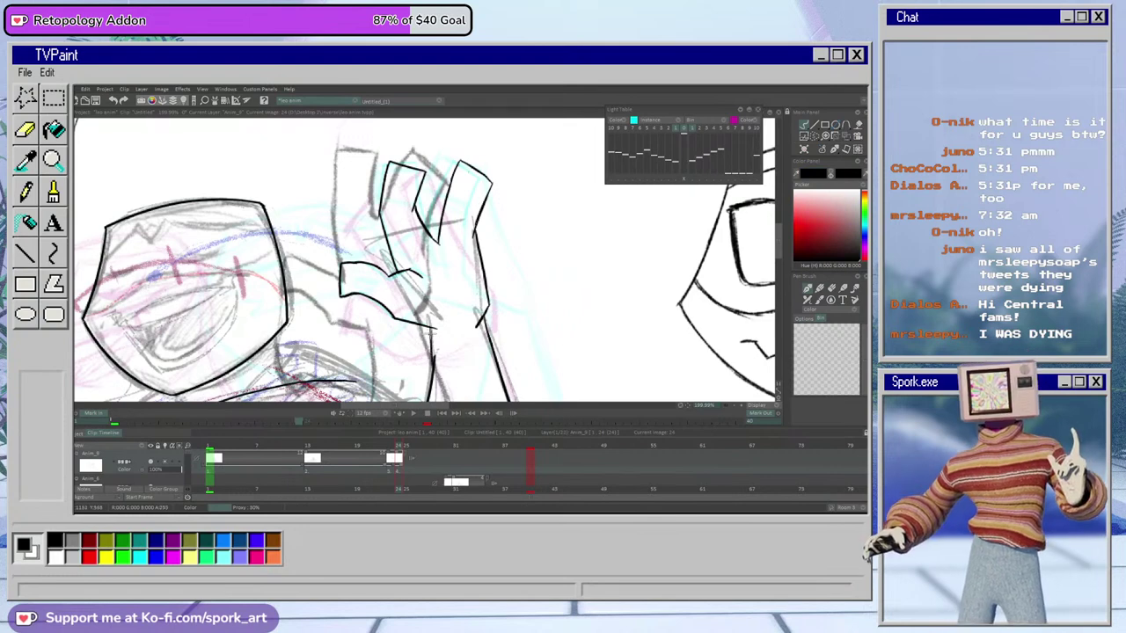
pyautogui.press('e')
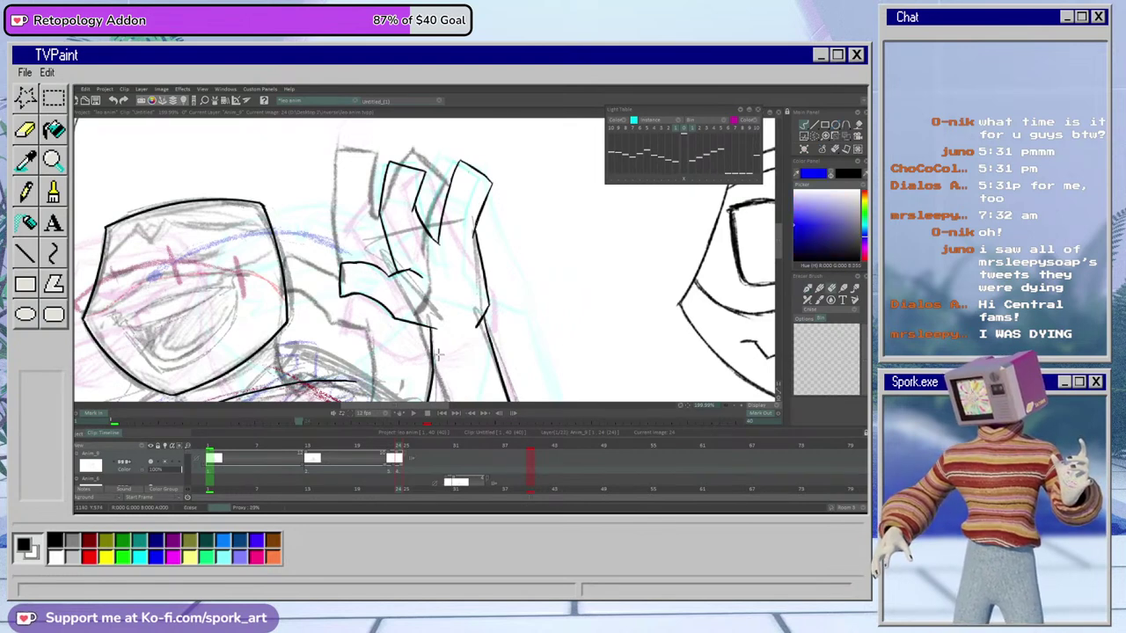
pyautogui.press('b')
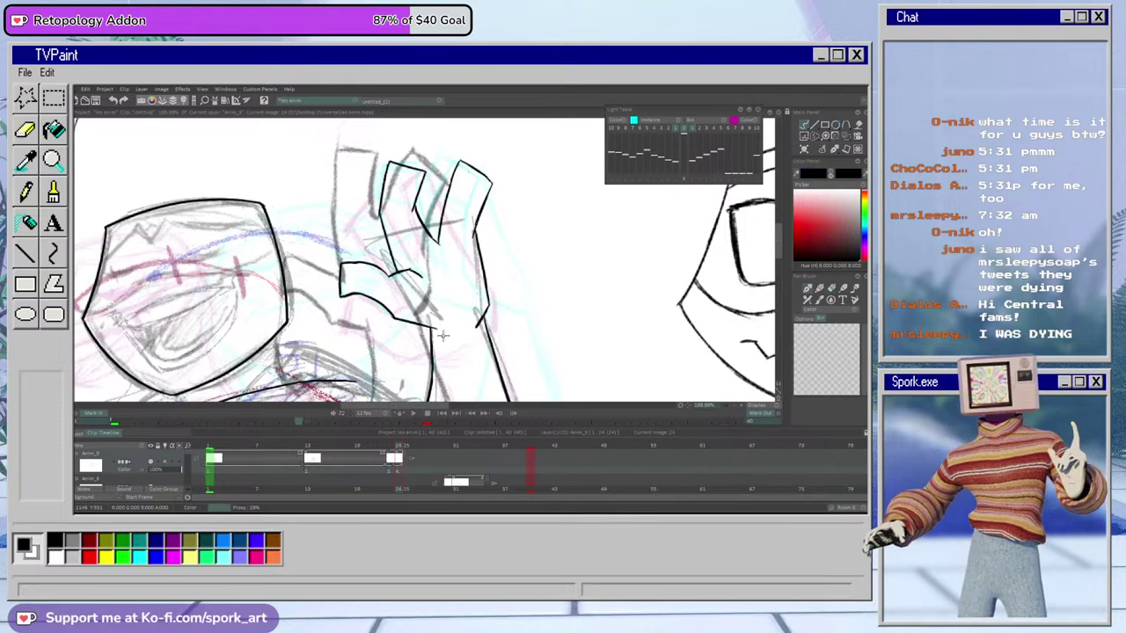
# Erase the raised arm's old outer forearm line between the wrist and the elbow
pyautogui.moveTo(726, 405); pyautogui.dragTo(661, 429)
pyautogui.scroll(1, 661, 426)
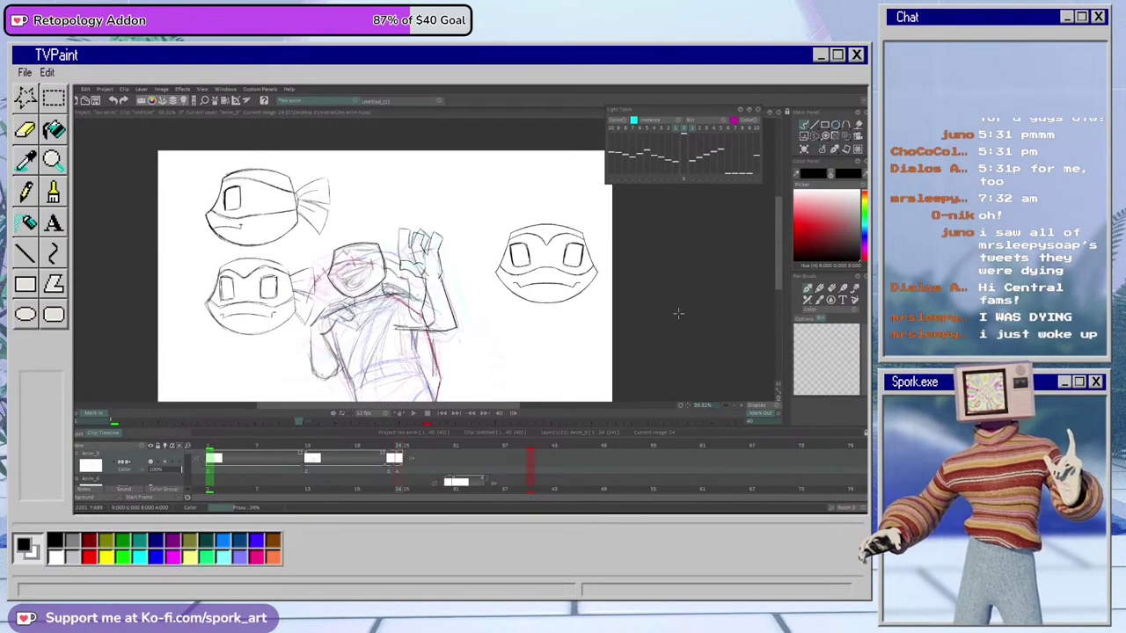
pyautogui.scroll(4, 725, 410)
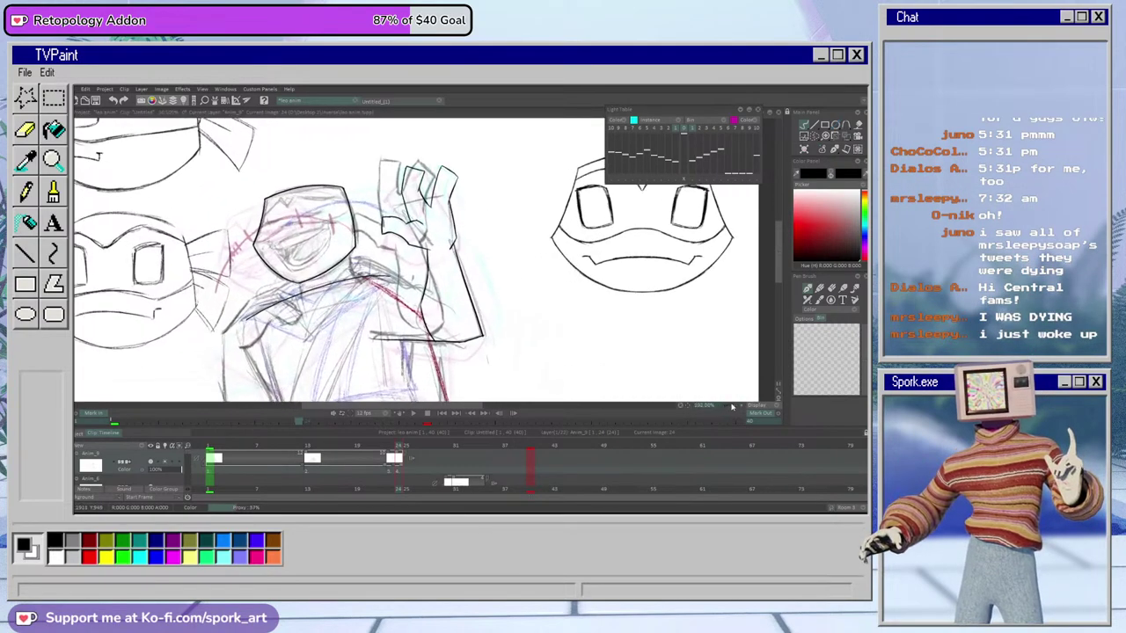
pyautogui.press('e')
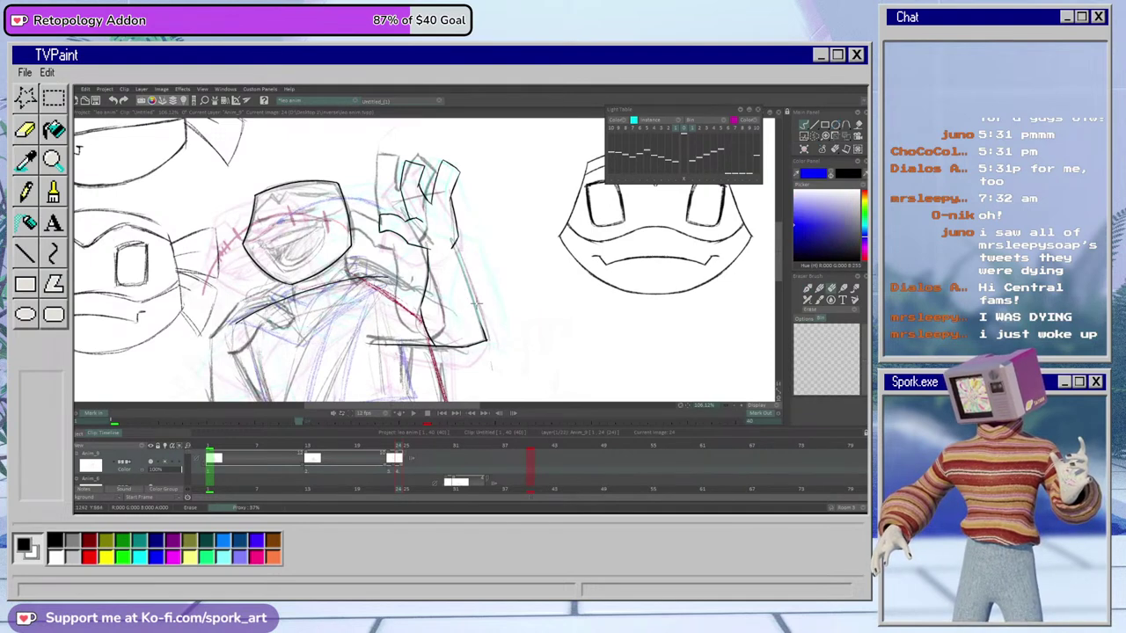
pyautogui.press('e')
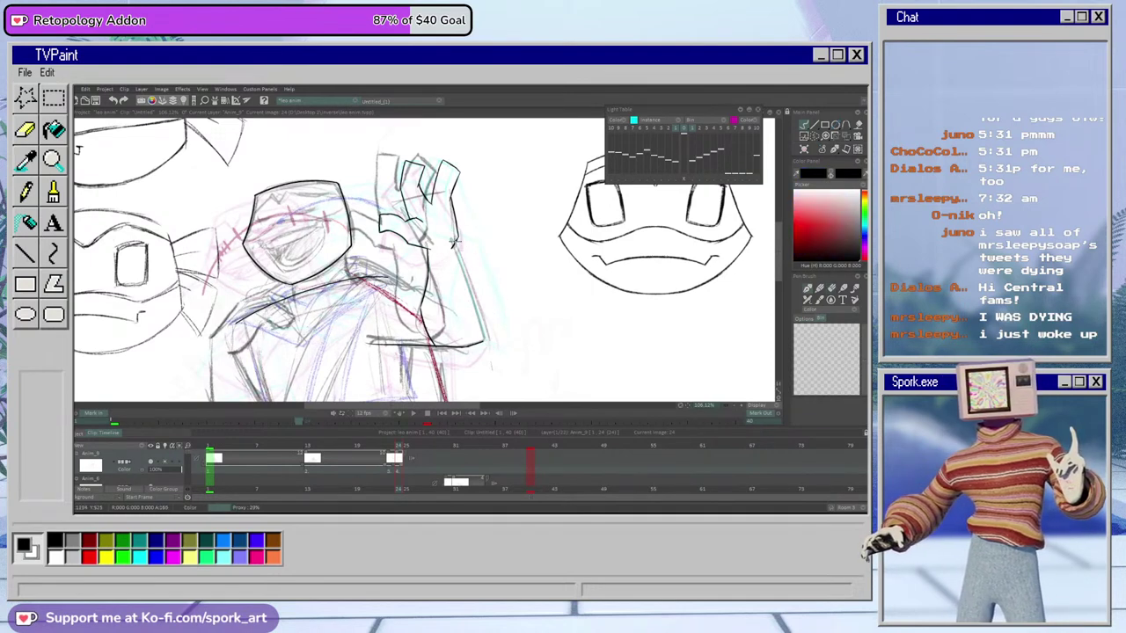
# Redraw the outer forearm line from the palm's edge down to the elbow and trim its overshoot at the corner
pyautogui.moveTo(455, 244); pyautogui.dragTo(484, 337)
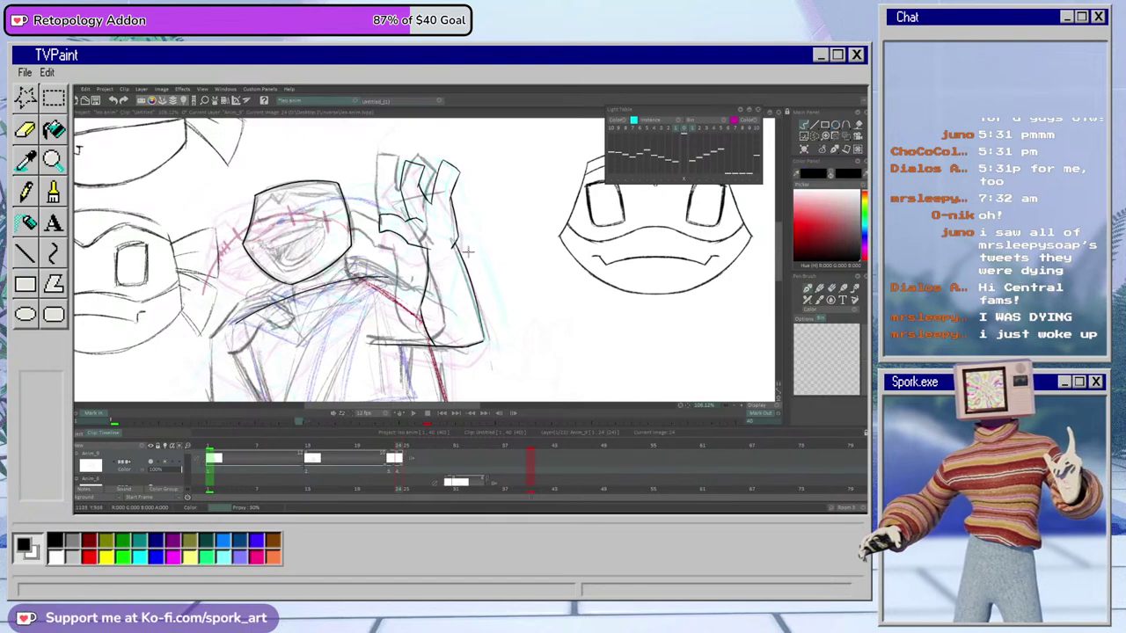
pyautogui.hotkey('ctrl', 'z')
pyautogui.moveTo(453, 239)
pyautogui.mouseDown()
pyautogui.moveTo(474, 305)
pyautogui.moveTo(476, 366)
pyautogui.mouseUp()
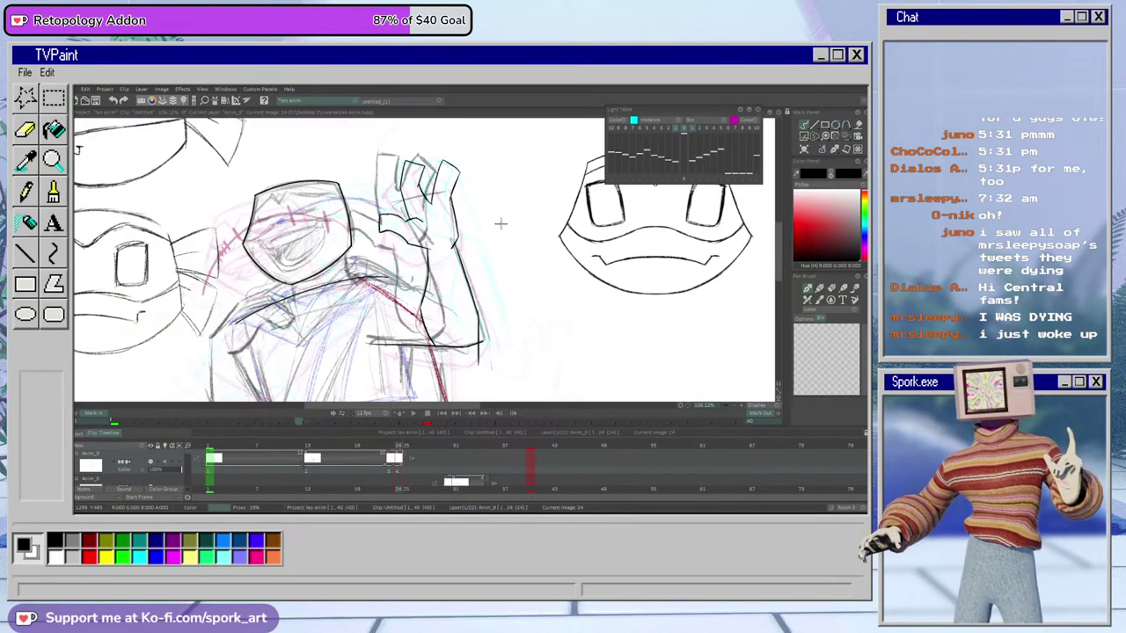
pyautogui.hotkey('ctrl', 'z')
pyautogui.moveTo(477, 314); pyautogui.dragTo(481, 341)
pyautogui.press('e')
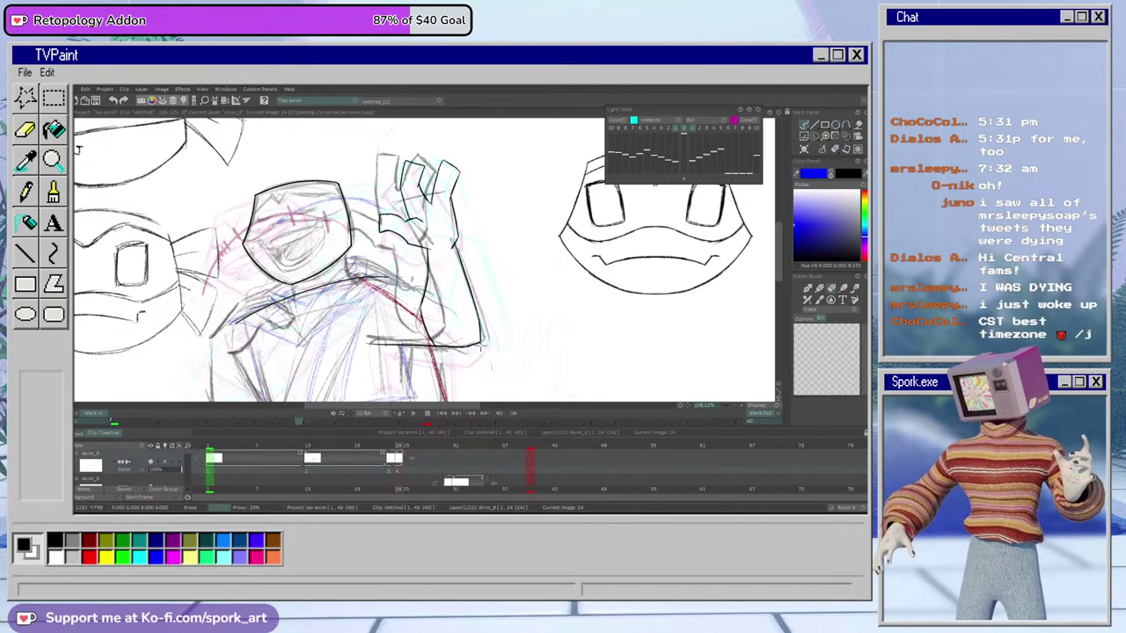
pyautogui.press('b')
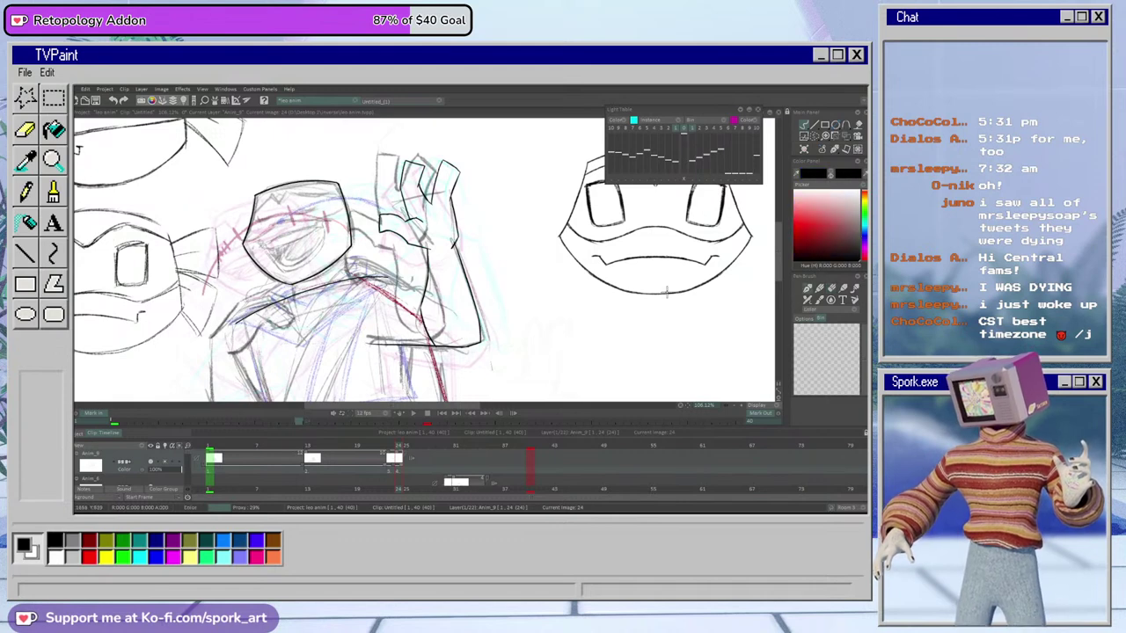
pyautogui.hotkey('ctrl', 'z')
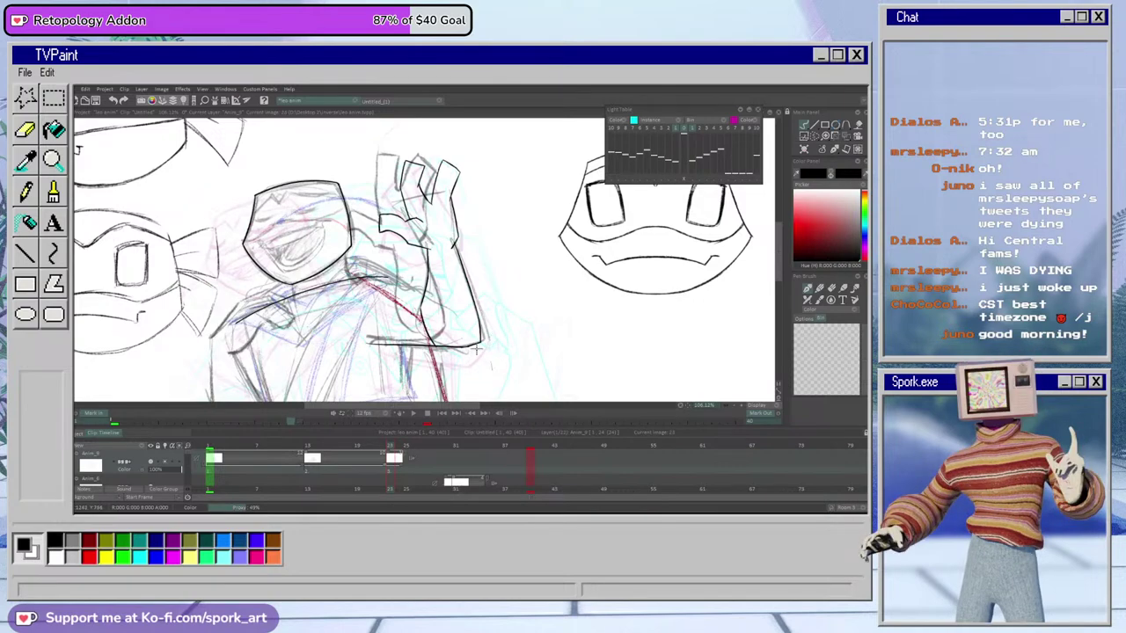
# Ink the mask's wavy lower edge across the face on frame 23 and trim its overshoot at the head outline
pyautogui.moveTo(438, 405); pyautogui.dragTo(422, 405)
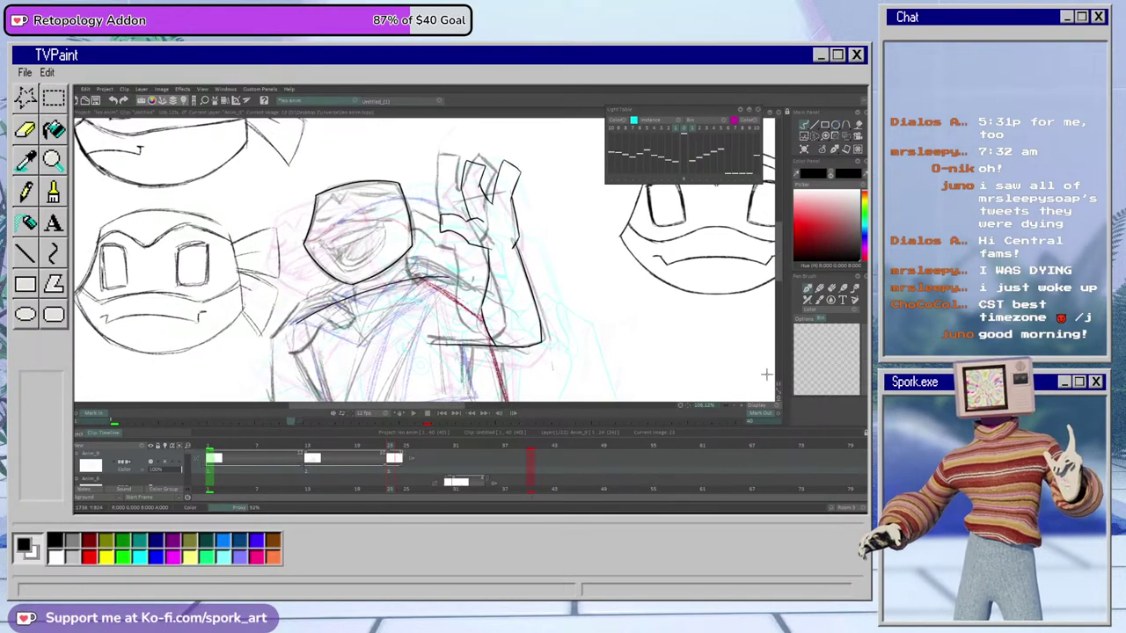
pyautogui.click(740, 406)
pyautogui.click(741, 406)
pyautogui.click(741, 407)
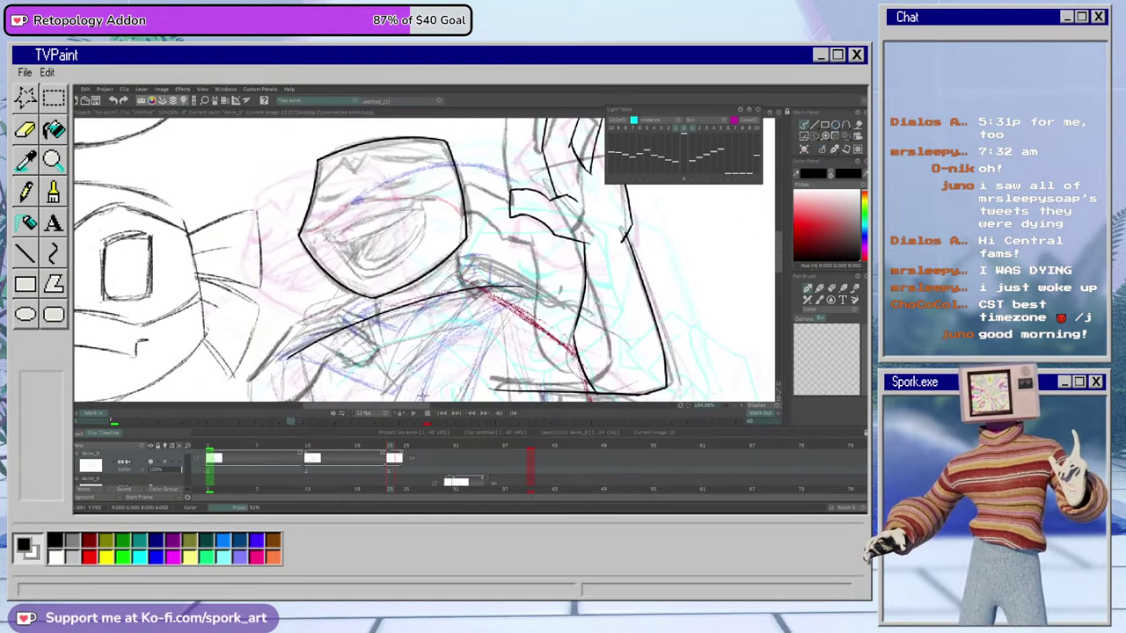
pyautogui.scroll(2, 770, 250)
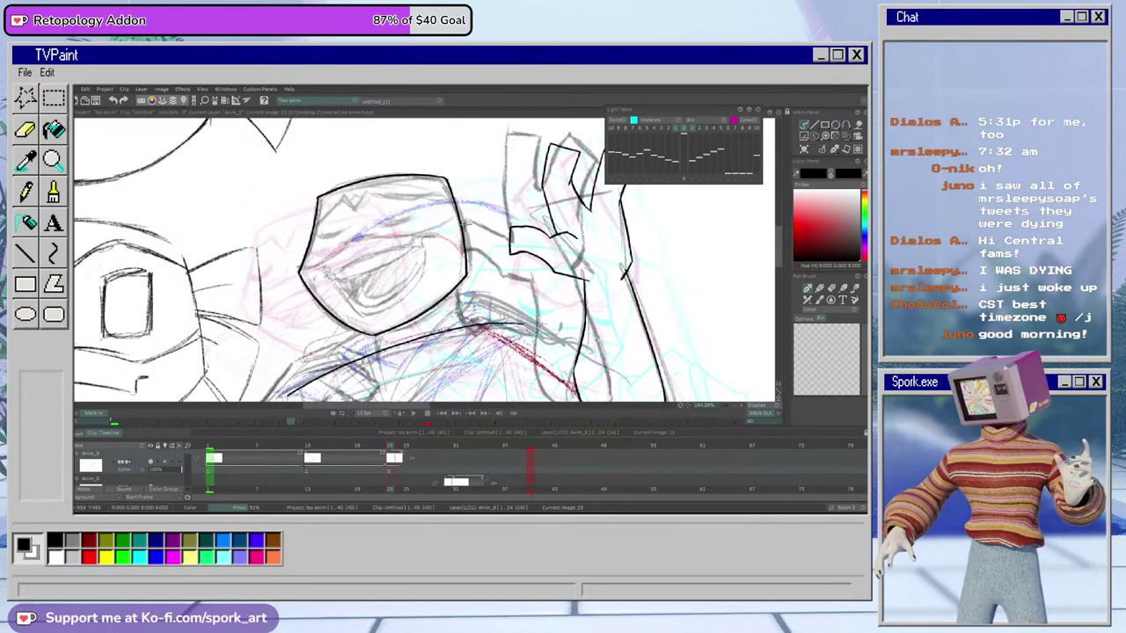
pyautogui.moveTo(462, 215)
pyautogui.mouseDown()
pyautogui.moveTo(275, 268)
pyautogui.moveTo(294, 268)
pyautogui.mouseUp()
pyautogui.press('e')
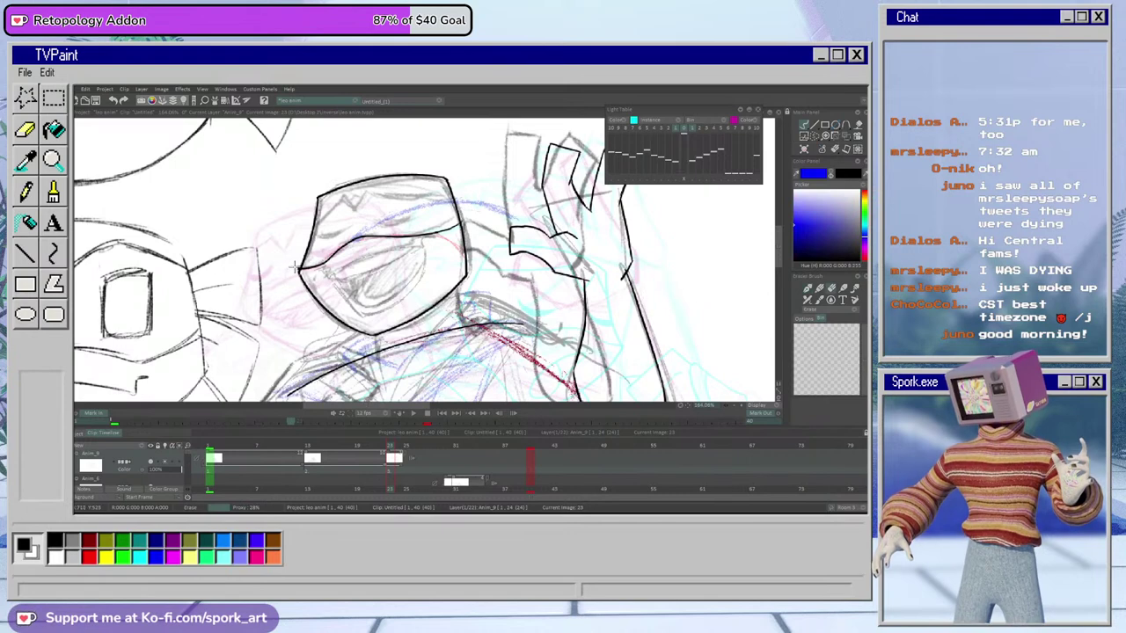
# Ink the mask's upper edge with its zigzag notch across the forehead, trim the overshooting ends and save the project
pyautogui.press('e')
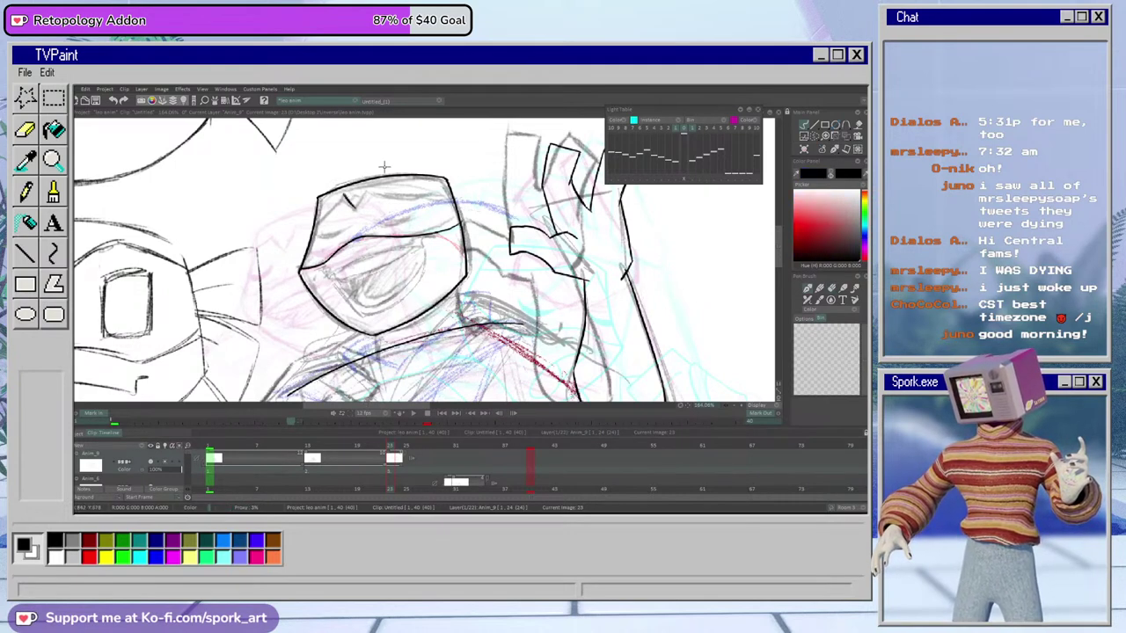
pyautogui.moveTo(356, 205)
pyautogui.mouseDown()
pyautogui.moveTo(371, 180)
pyautogui.moveTo(439, 194)
pyautogui.mouseUp()
pyautogui.hotkey('ctrl', 'z')
pyautogui.moveTo(366, 188); pyautogui.dragTo(466, 190)
pyautogui.press('e')
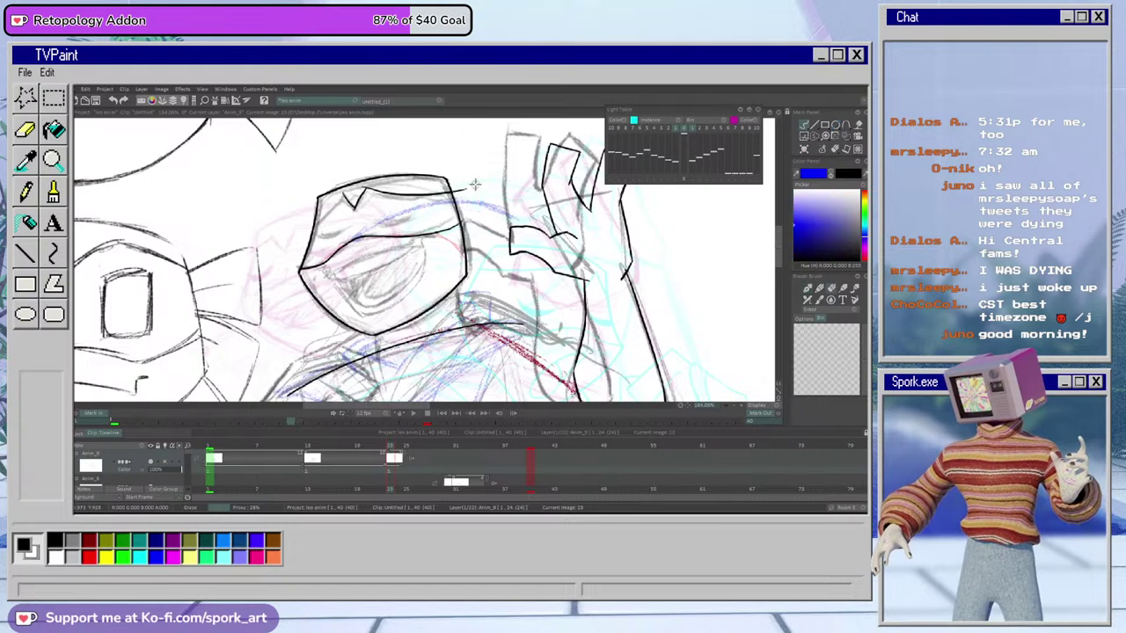
pyautogui.moveTo(459, 190); pyautogui.dragTo(455, 187)
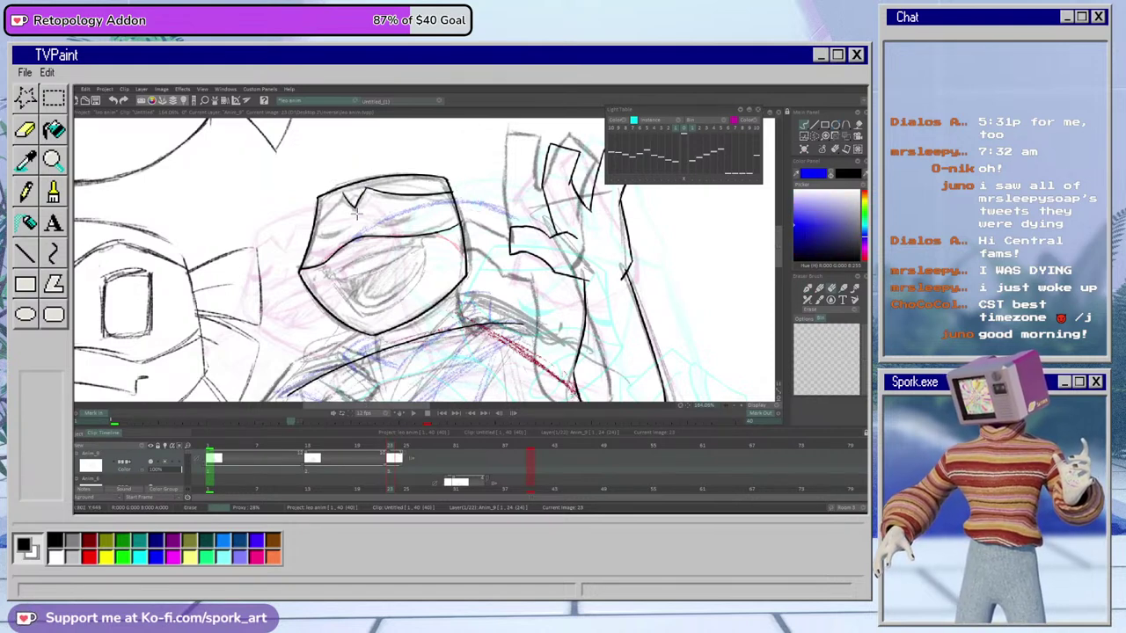
pyautogui.press('b')
pyautogui.moveTo(344, 194); pyautogui.dragTo(297, 239)
pyautogui.press('e')
pyautogui.press('b')
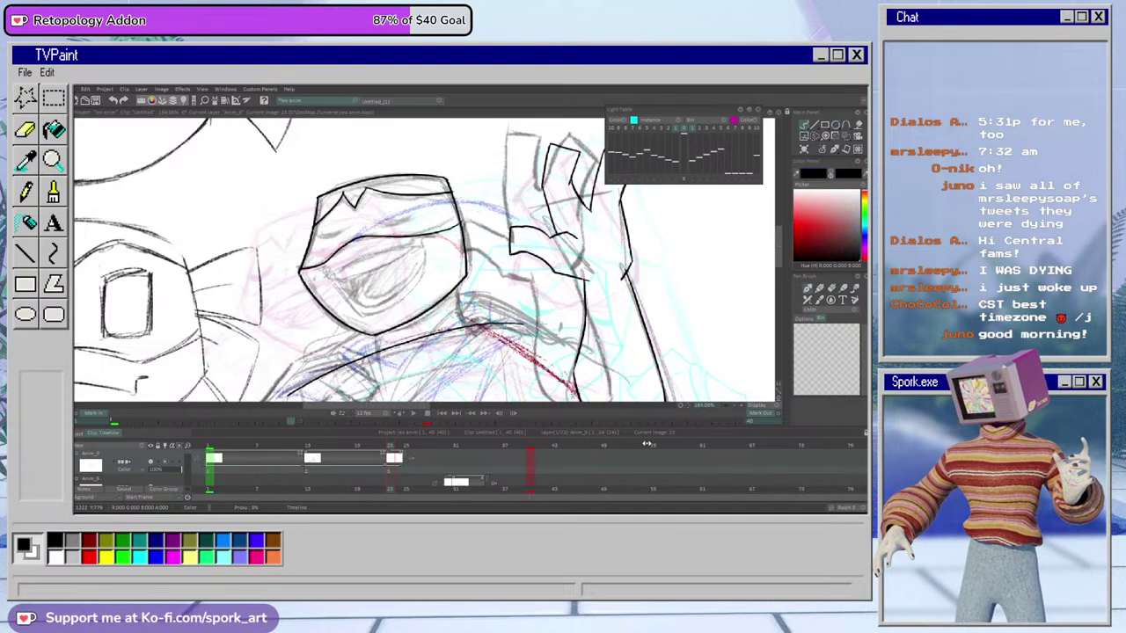
pyautogui.hotkey('ctrl', 's')
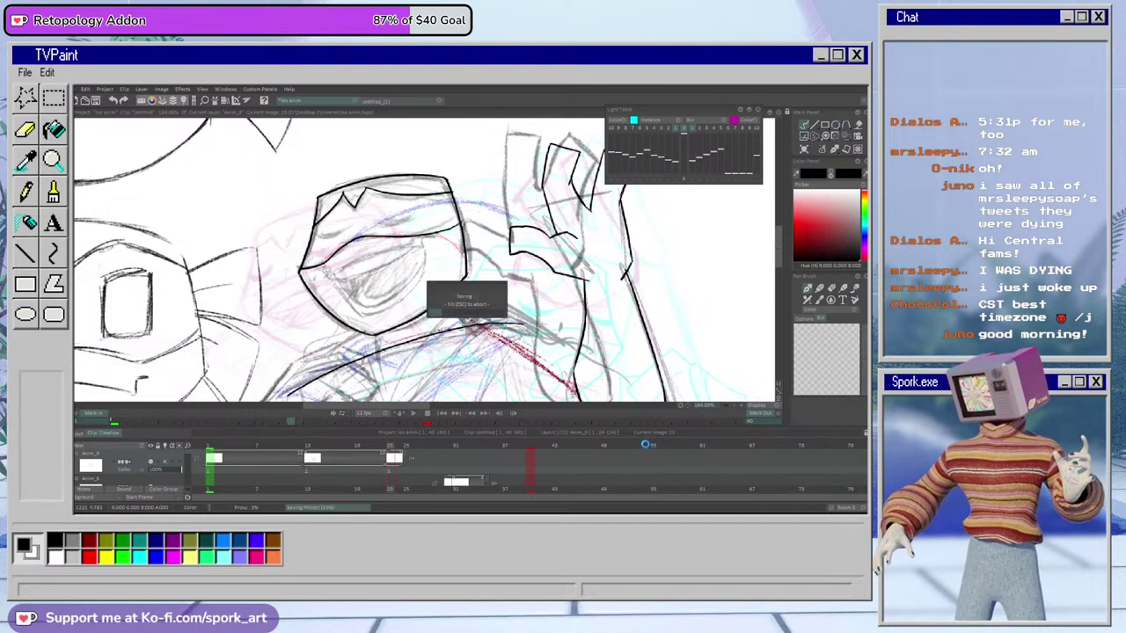
# Copy the closed eyes from frame 1 as a custom brush and stamp them in the empty space beside the head on frame 23
pyautogui.press('b')
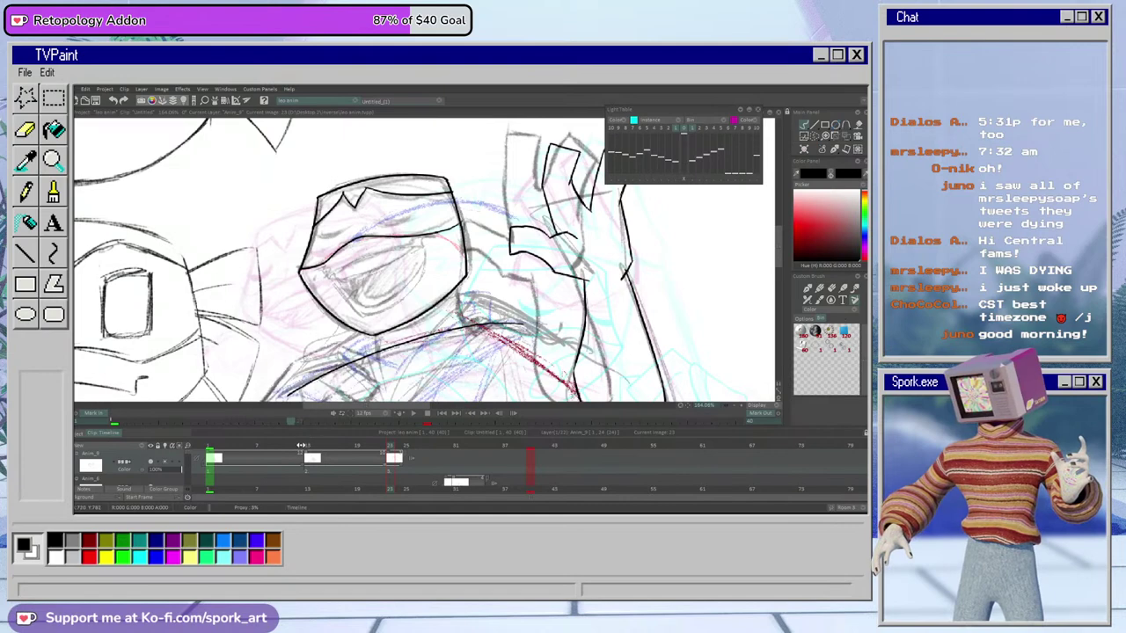
pyautogui.click(231, 447)
pyautogui.click(217, 458)
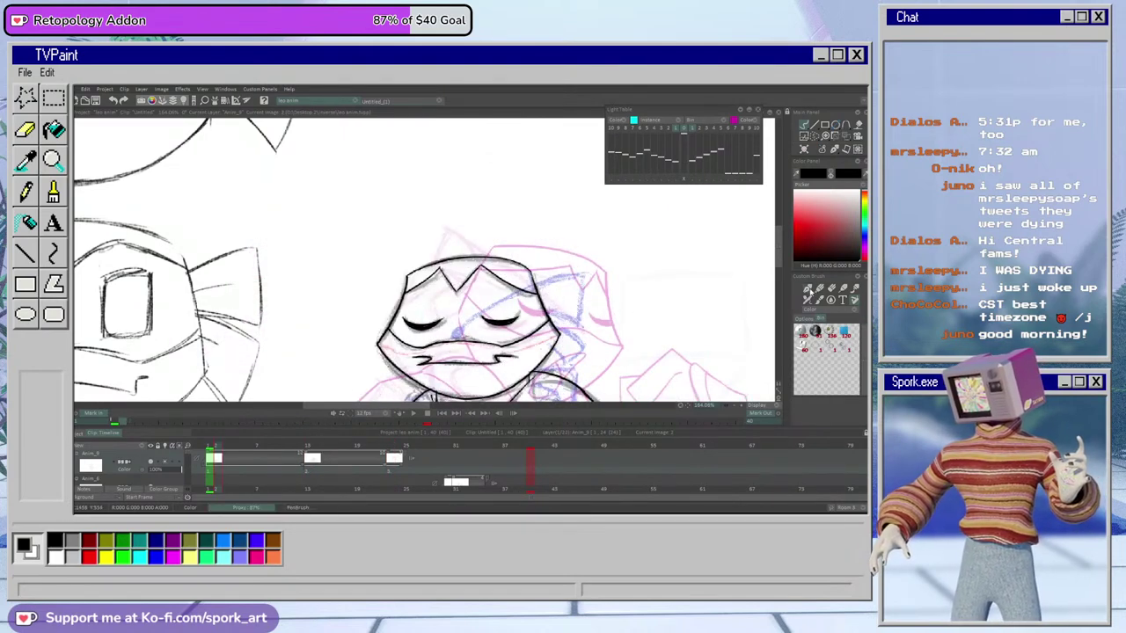
pyautogui.click(816, 137)
pyautogui.click(772, 180)
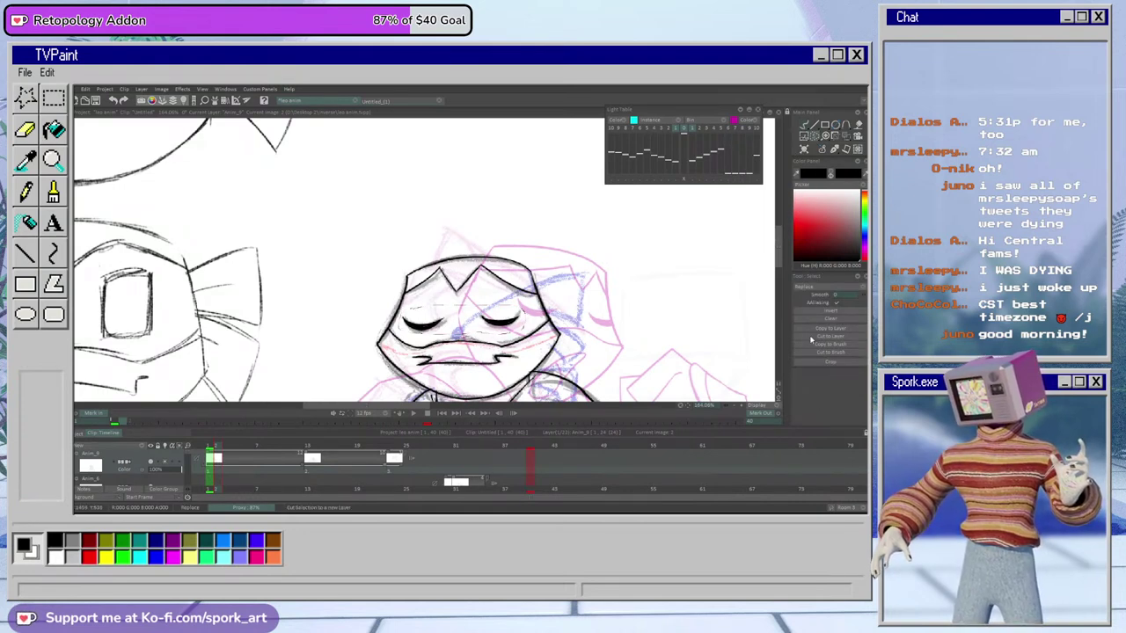
pyautogui.click(838, 351)
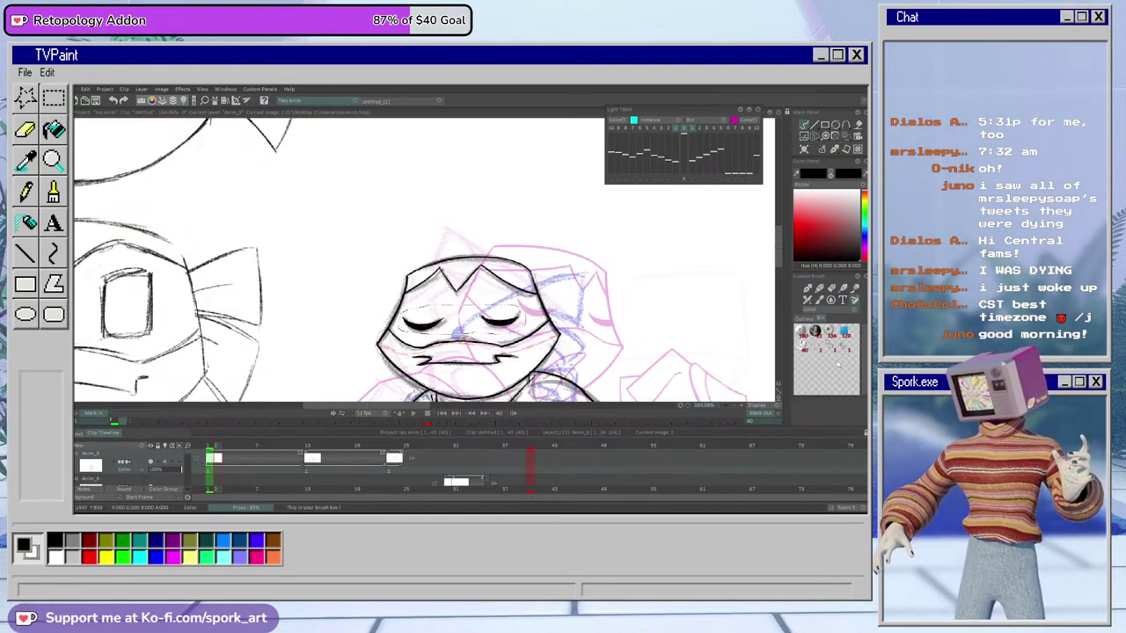
pyautogui.click(392, 459)
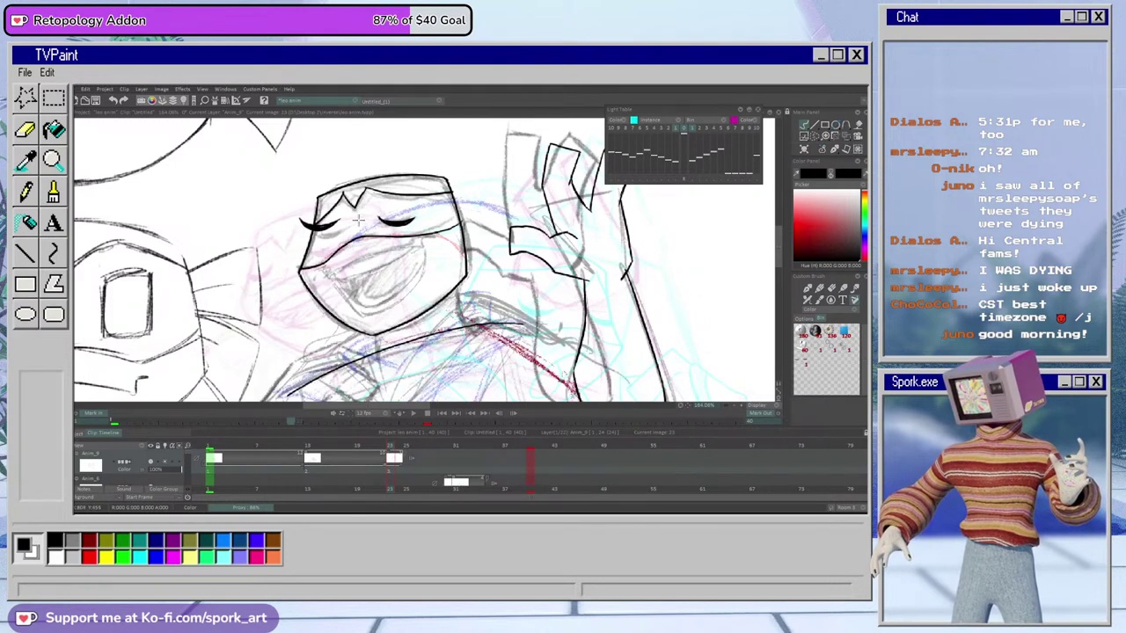
pyautogui.click(247, 187)
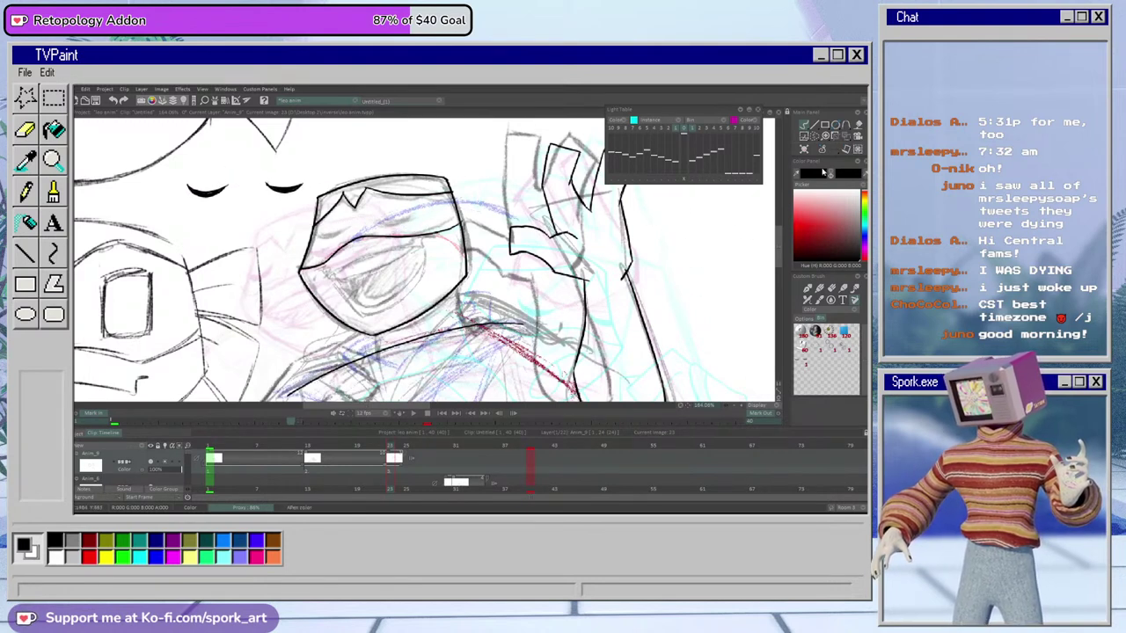
pyautogui.click(815, 137)
pyautogui.moveTo(198, 156)
pyautogui.mouseDown()
pyautogui.moveTo(283, 212)
pyautogui.moveTo(302, 156)
pyautogui.moveTo(444, 224)
pyautogui.mouseUp()
pyautogui.click(844, 136)
pyautogui.moveTo(451, 267); pyautogui.dragTo(413, 219)
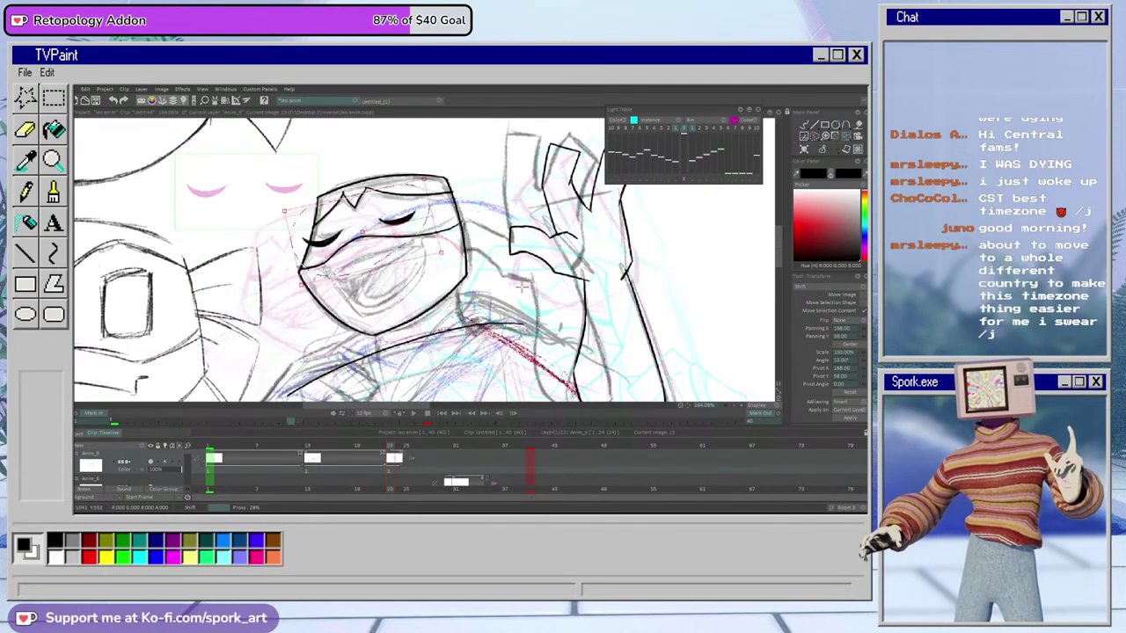
pyautogui.moveTo(441, 245); pyautogui.dragTo(309, 209)
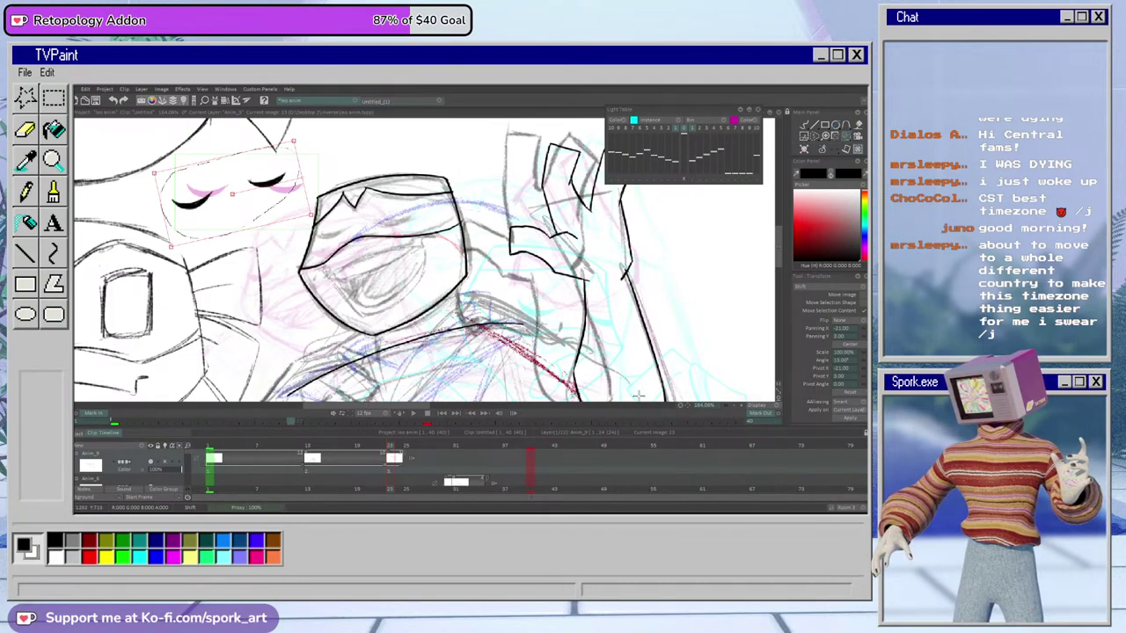
pyautogui.click(851, 392)
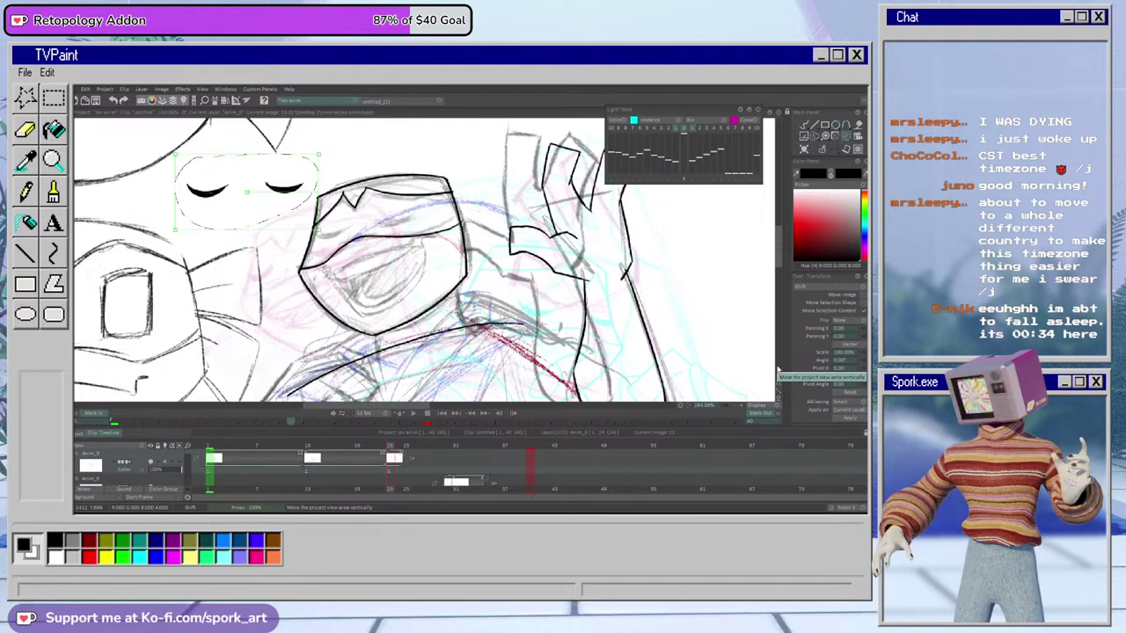
pyautogui.hotkey('ctrl', 'd')
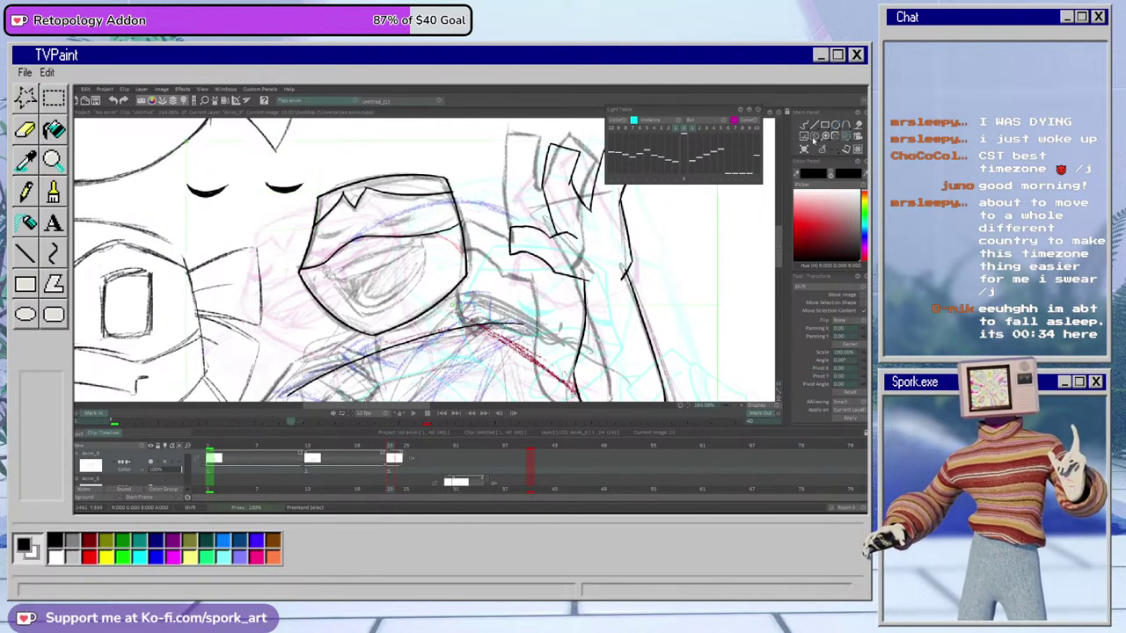
# Select only the right-hand closed eye, move it onto the face above the mask's lower edge and rotate it to the head's tilt
pyautogui.press('s')
pyautogui.moveTo(269, 166)
pyautogui.mouseDown()
pyautogui.moveTo(290, 207)
pyautogui.moveTo(286, 163)
pyautogui.moveTo(417, 223)
pyautogui.mouseUp()
pyautogui.press('t')
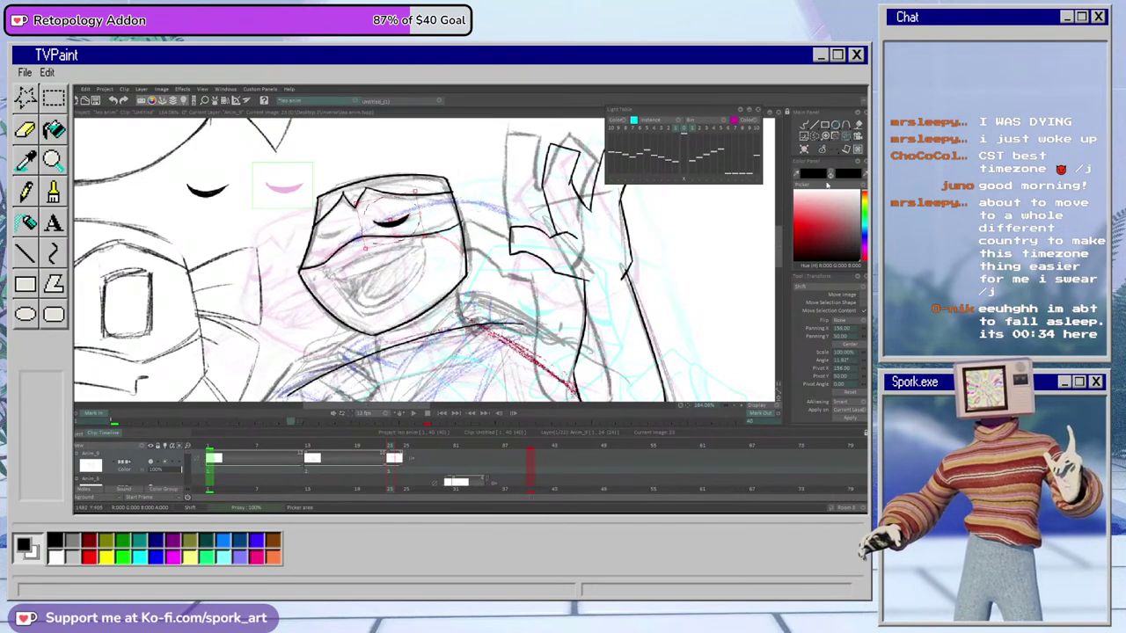
pyautogui.press('Return')
pyautogui.click(844, 136)
# Distort the placed eye's corners with the Perspective tool to fit the tilted face, apply it and deselect
pyautogui.click(820, 147)
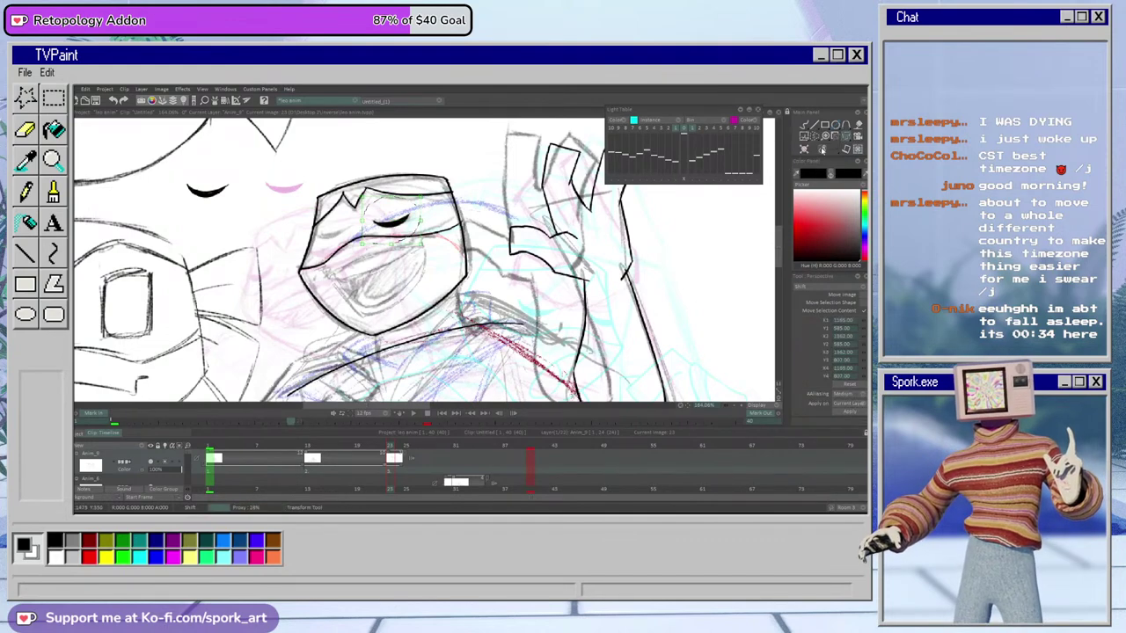
pyautogui.moveTo(361, 244); pyautogui.dragTo(362, 238)
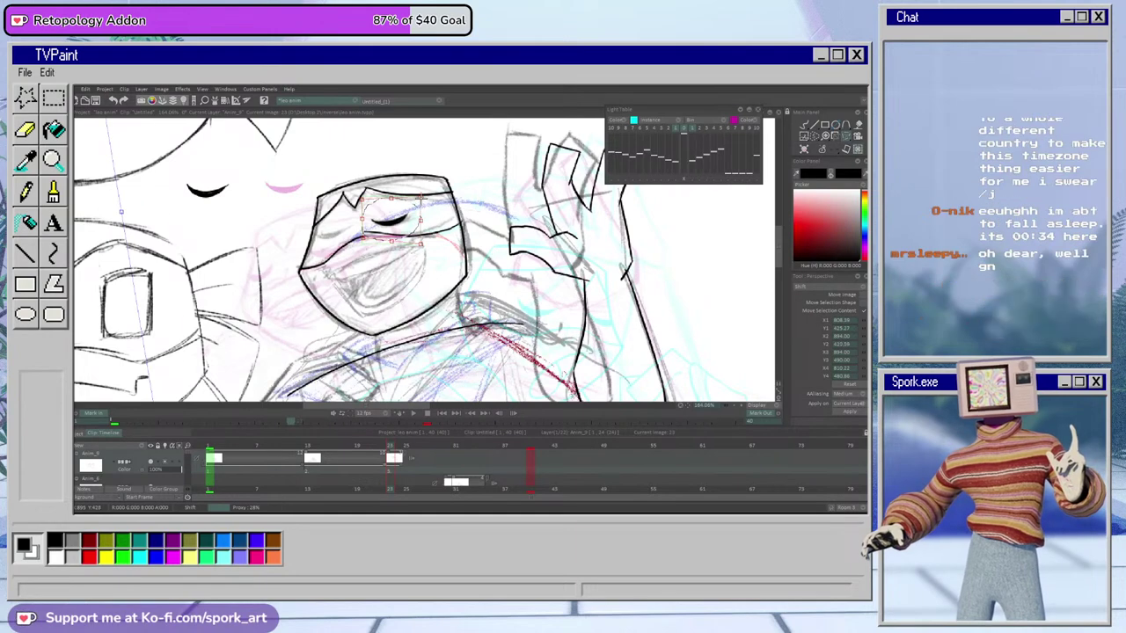
pyautogui.moveTo(420, 199); pyautogui.dragTo(420, 195)
pyautogui.moveTo(420, 244); pyautogui.dragTo(416, 217)
pyautogui.click(849, 411)
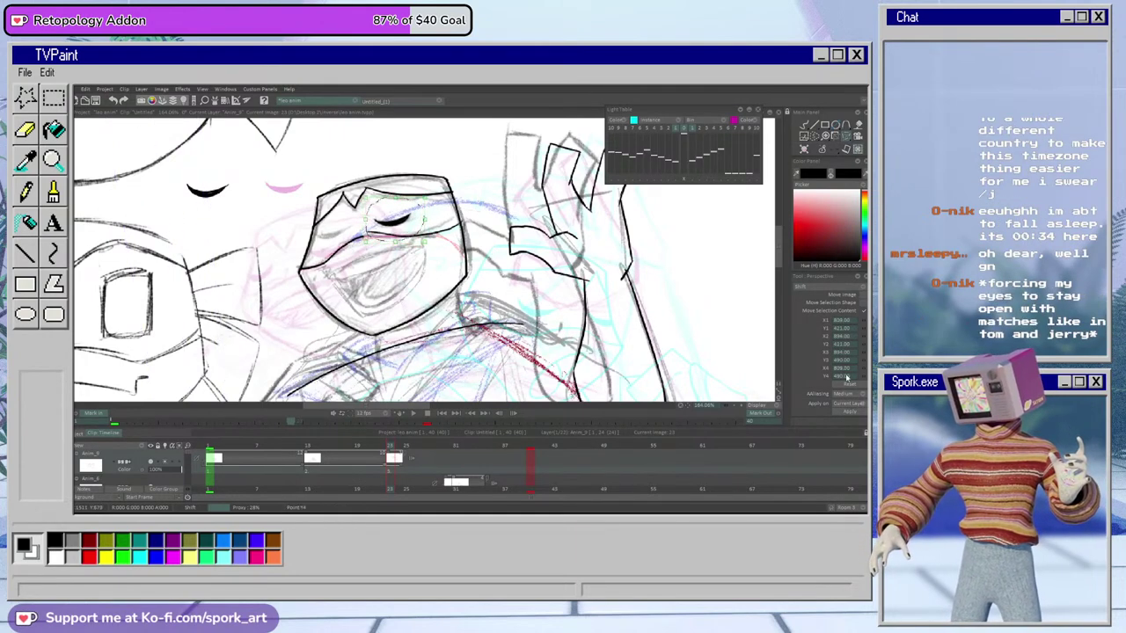
pyautogui.click(803, 126)
pyautogui.hotkey('ctrl', 'd')
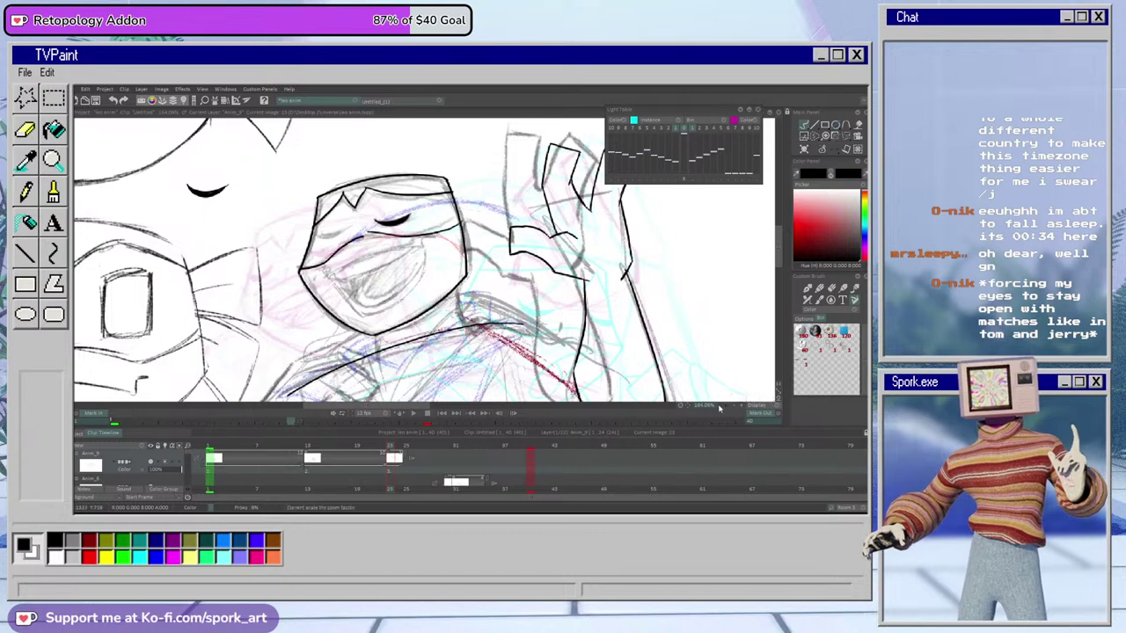
# Touch up the placed eye's tips and the nearby mask lines with the Pen brush and eraser
pyautogui.moveTo(727, 406); pyautogui.dragTo(736, 406)
pyautogui.scroll(1, 735, 407)
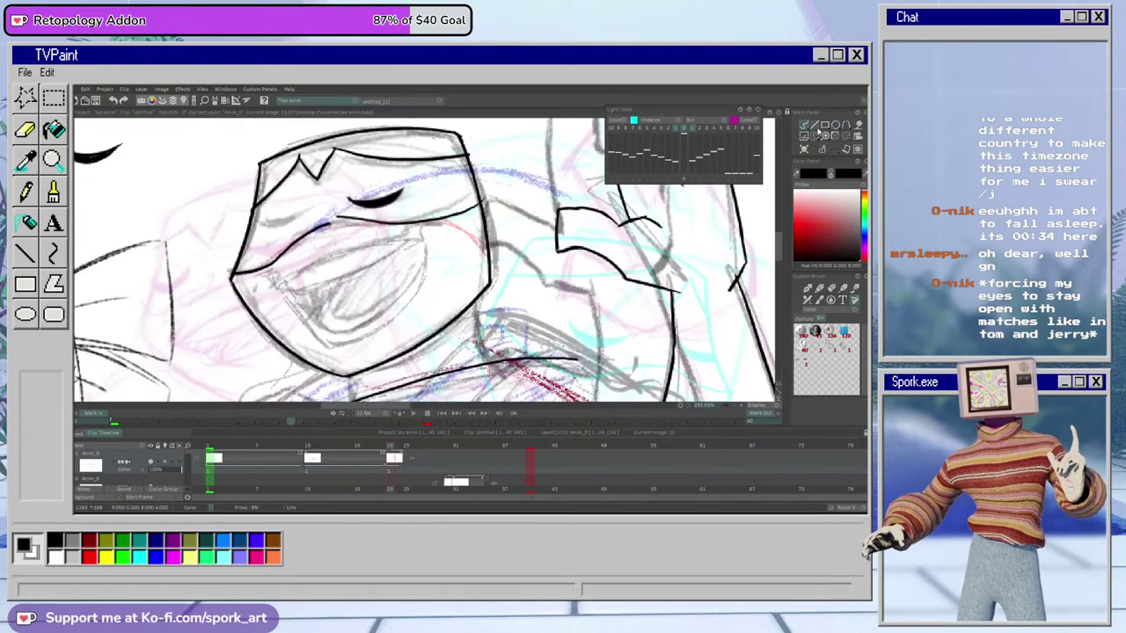
pyautogui.click(817, 291)
pyautogui.click(808, 289)
pyautogui.moveTo(779, 253); pyautogui.dragTo(778, 246)
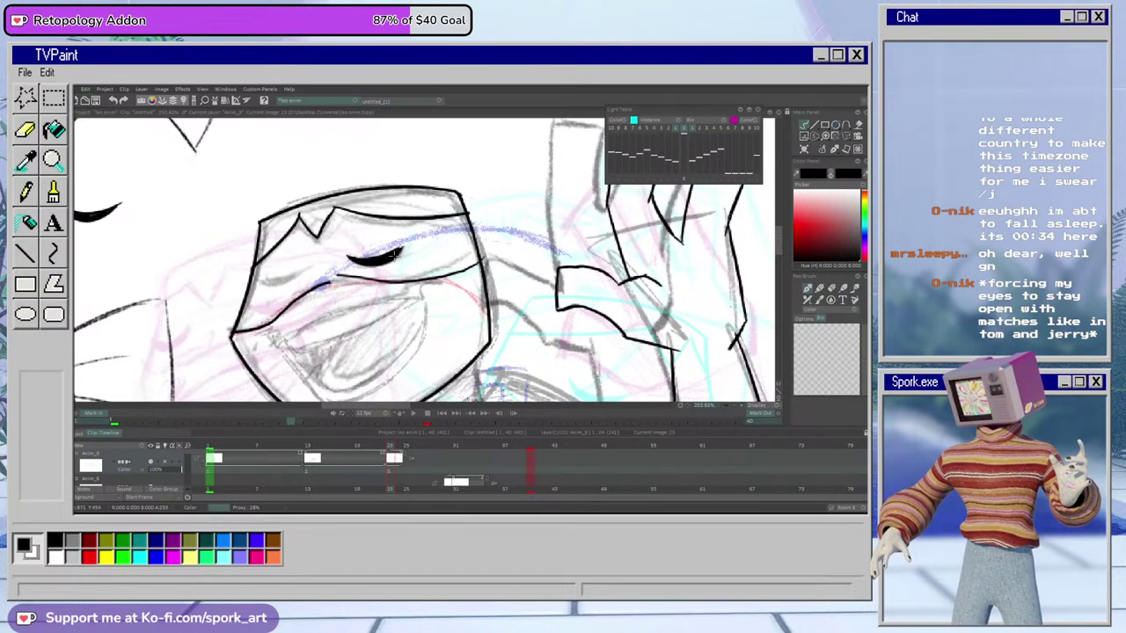
pyautogui.press('e')
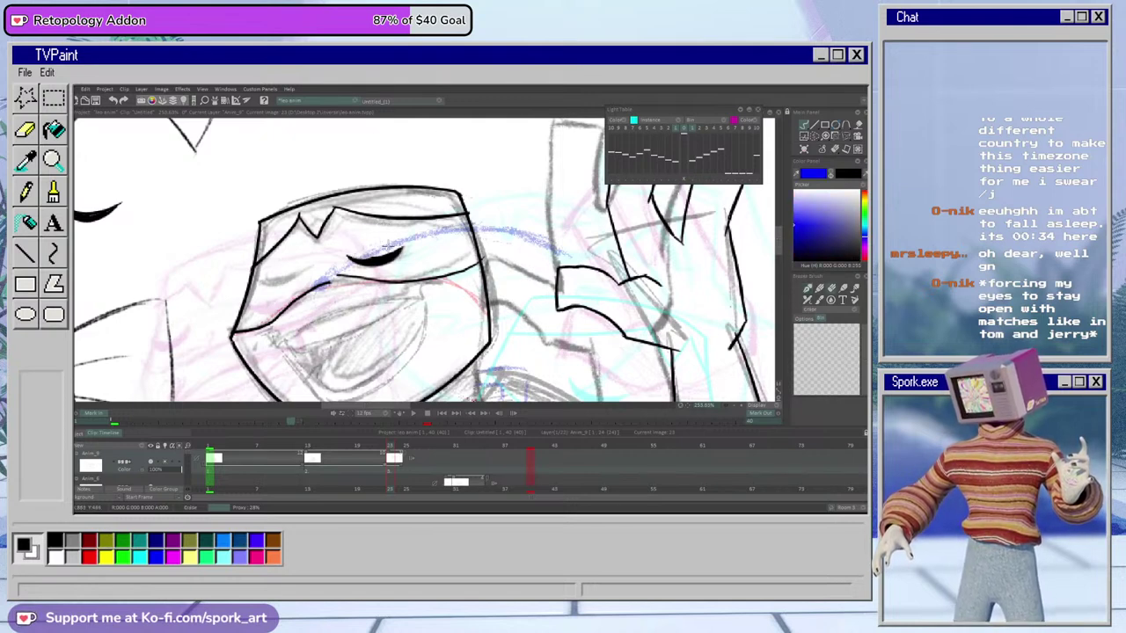
pyautogui.press('e')
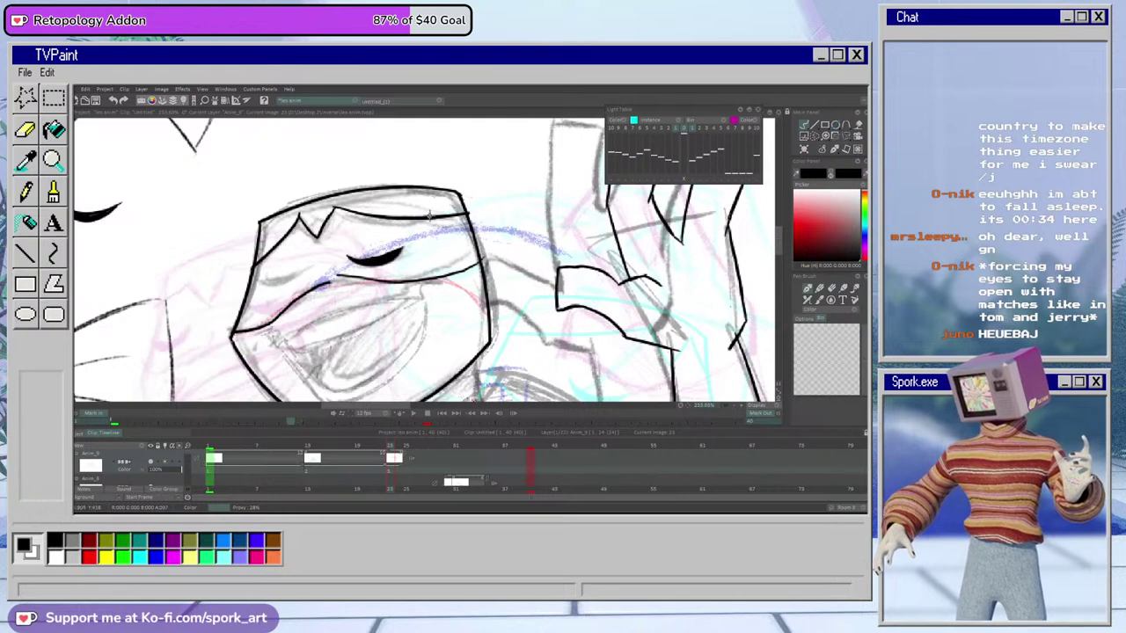
pyautogui.press('e')
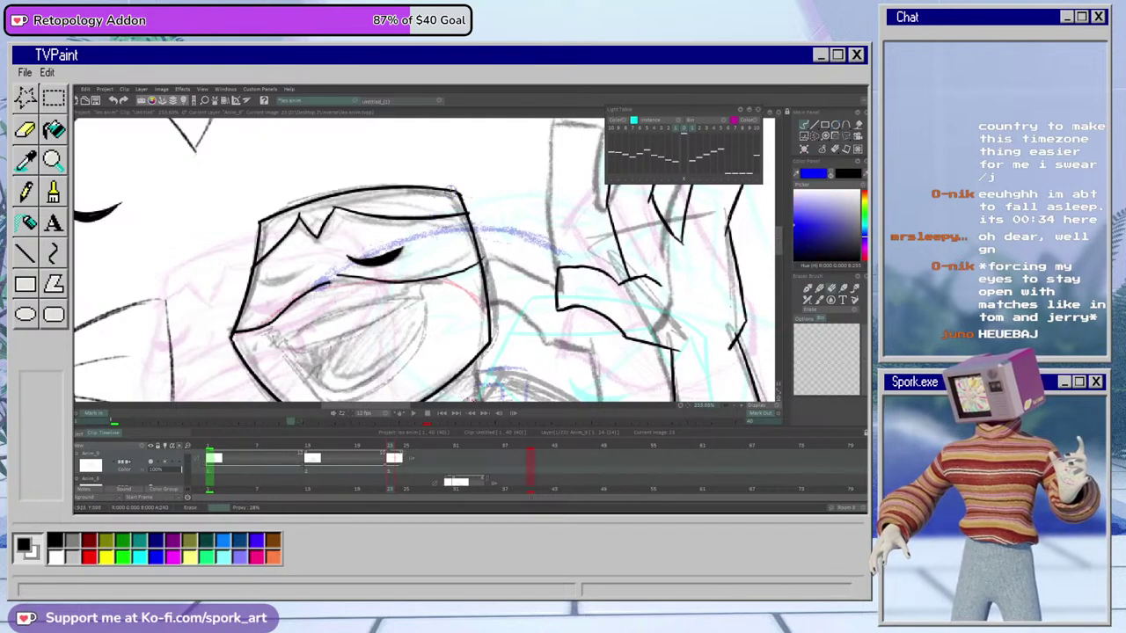
pyautogui.press('e')
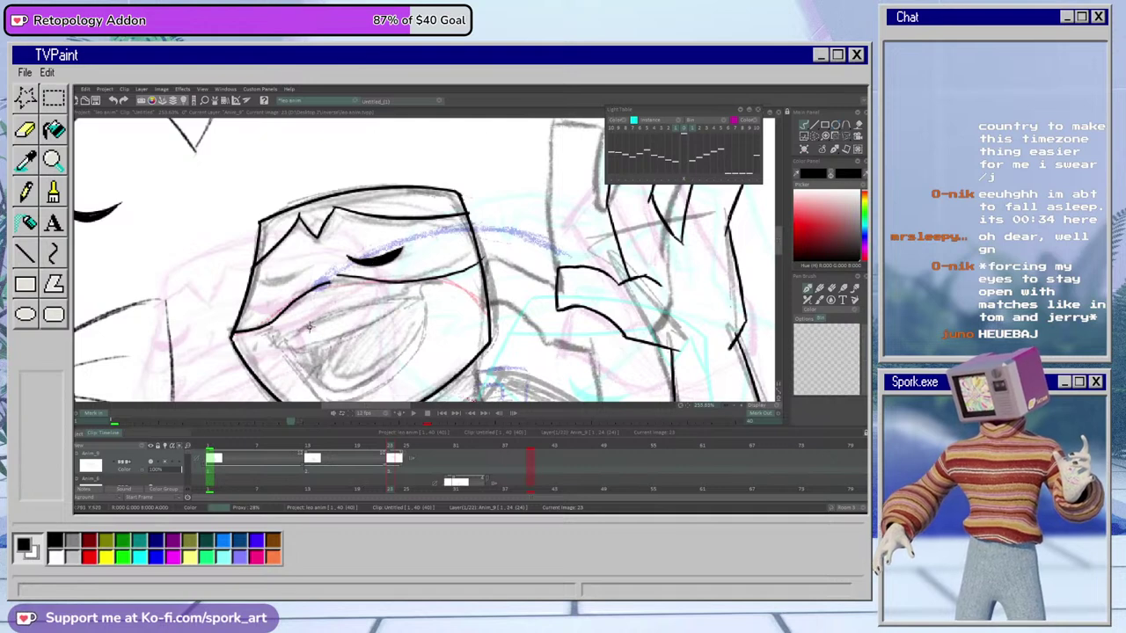
# Select the remaining closed eye, move and rotate it onto the face beside the head's left outline, and apply the transform
pyautogui.moveTo(405, 407); pyautogui.dragTo(384, 410)
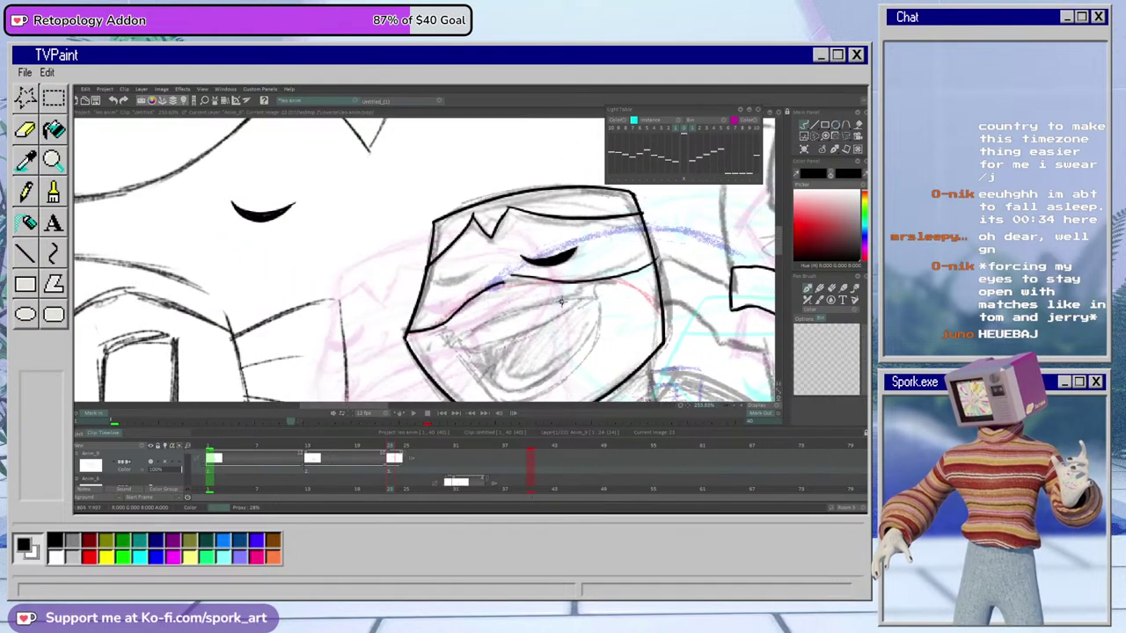
pyautogui.click(812, 136)
pyautogui.click(783, 155)
pyautogui.moveTo(260, 175)
pyautogui.mouseDown()
pyautogui.moveTo(271, 240)
pyautogui.moveTo(265, 180)
pyautogui.mouseUp()
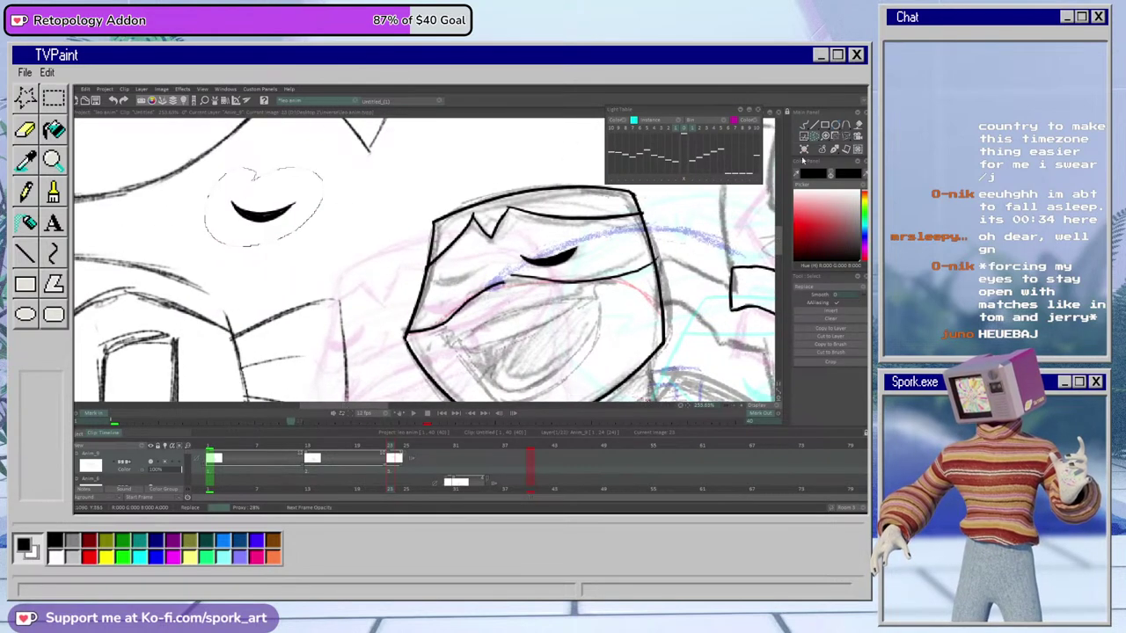
pyautogui.click(844, 137)
pyautogui.click(844, 137)
pyautogui.click(827, 146)
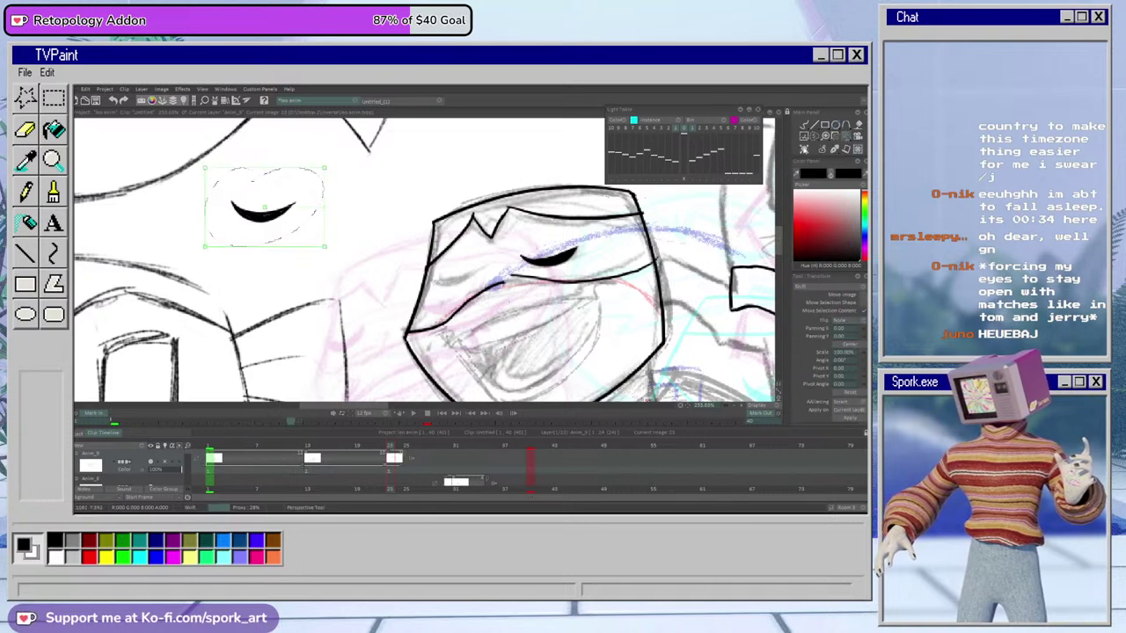
pyautogui.moveTo(302, 205); pyautogui.dragTo(499, 227)
pyautogui.moveTo(477, 279); pyautogui.dragTo(500, 265)
pyautogui.click(848, 391)
pyautogui.click(808, 126)
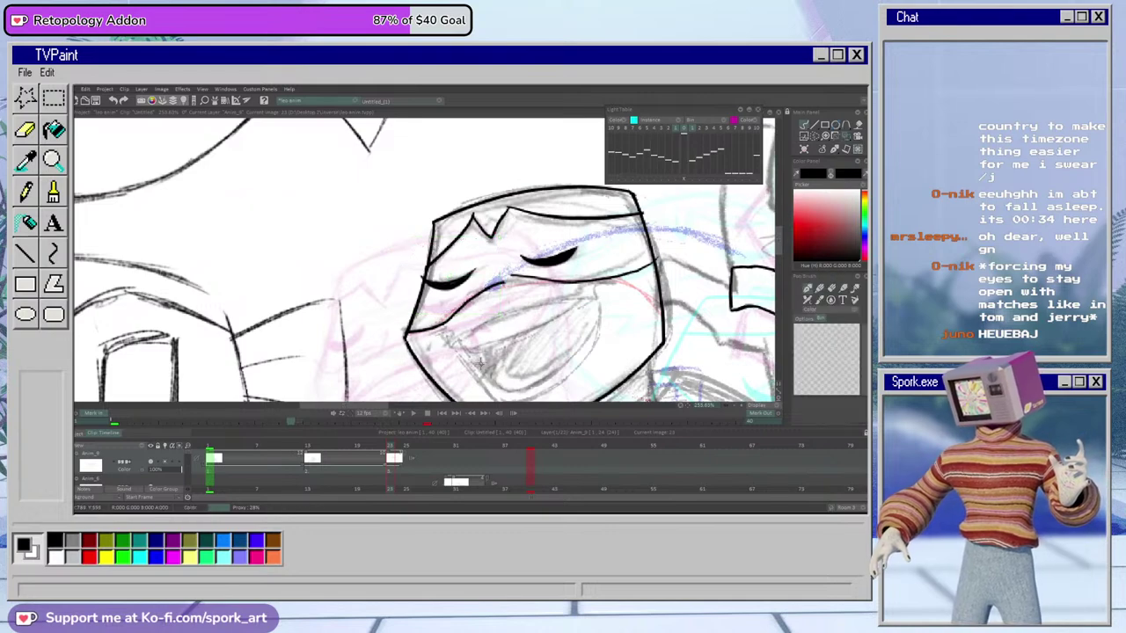
# Refine the shapes of both closed eyes on the face with the Pen brush and eraser
pyautogui.click(807, 288)
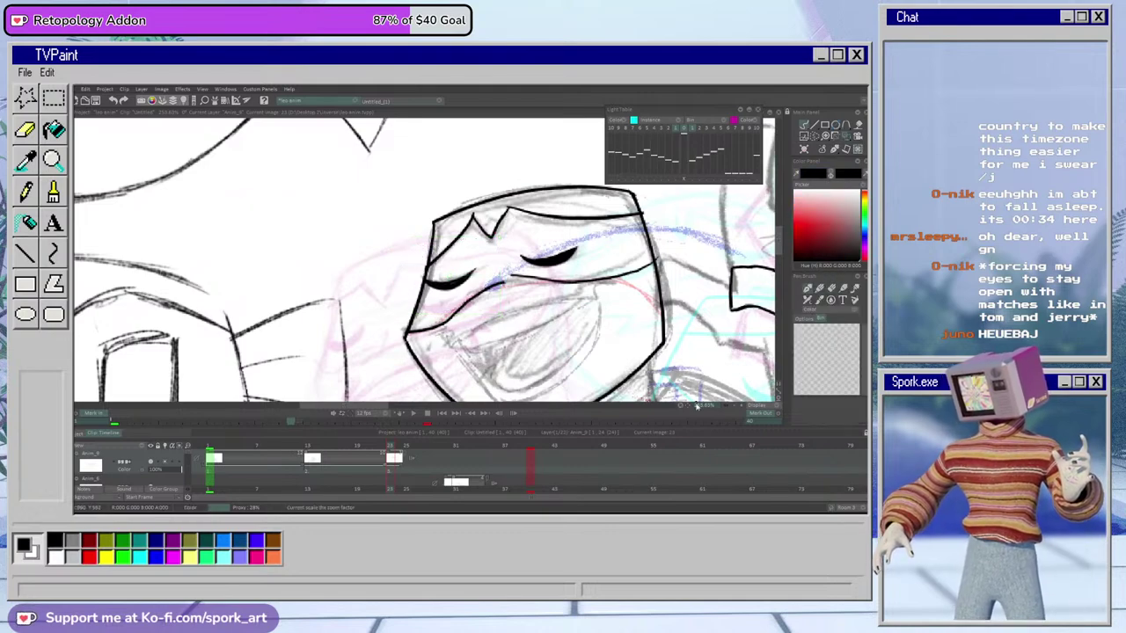
pyautogui.moveTo(680, 405); pyautogui.dragTo(684, 426)
pyautogui.moveTo(655, 437); pyautogui.dragTo(726, 428)
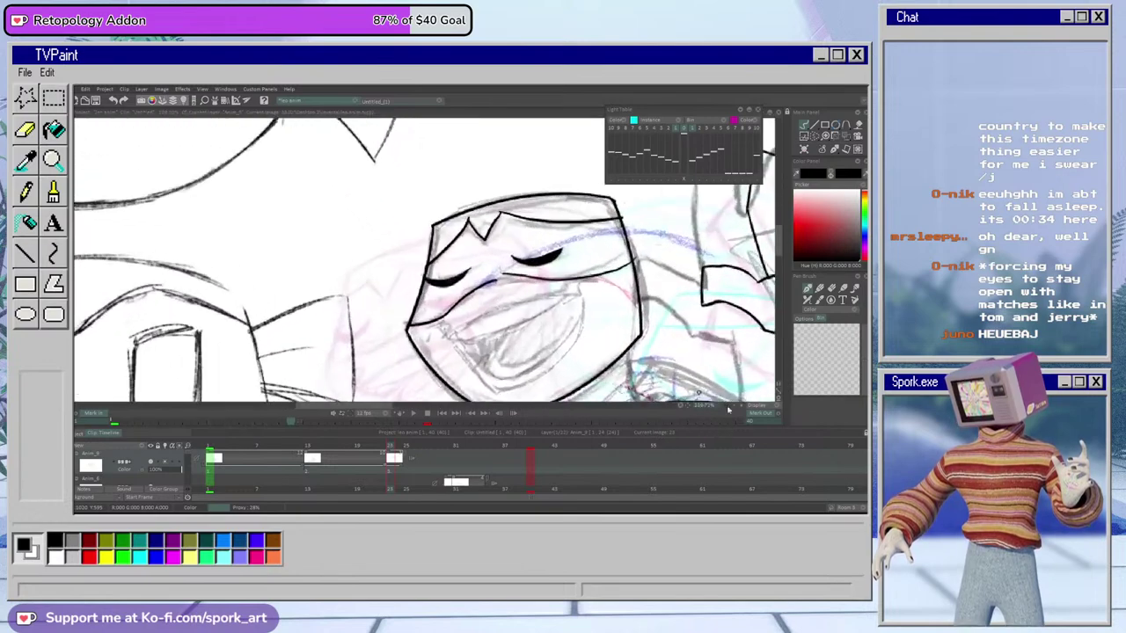
pyautogui.moveTo(535, 278); pyautogui.dragTo(463, 291)
pyautogui.hotkey('ctrl', 'z')
pyautogui.press('e')
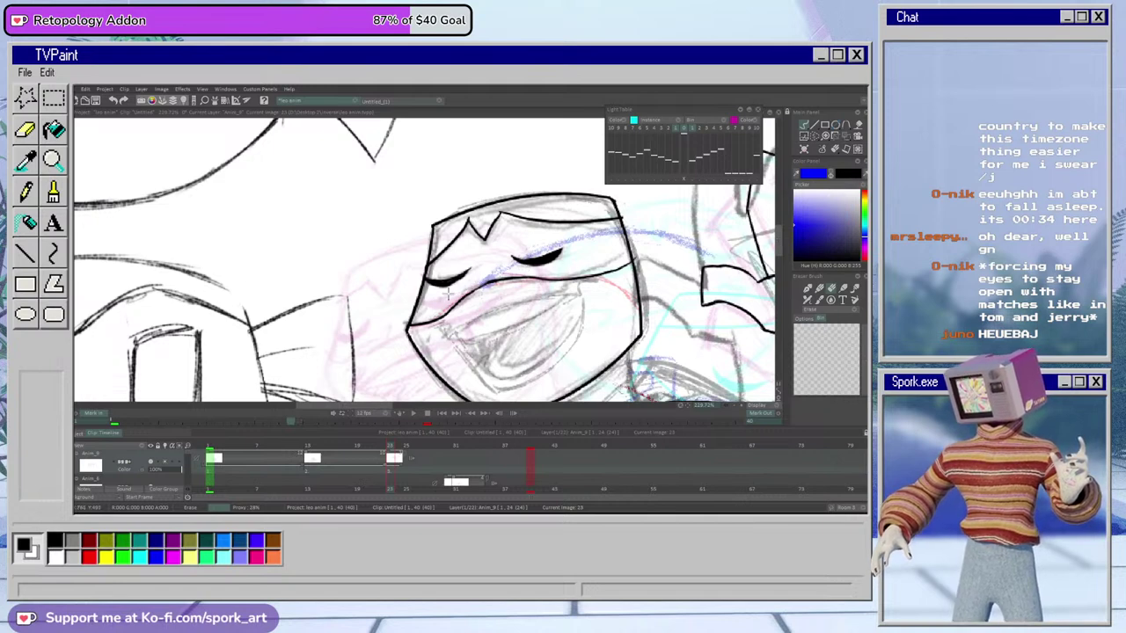
pyautogui.keyDown('ctrl'); pyautogui.click(561, 258); pyautogui.keyUp('ctrl')
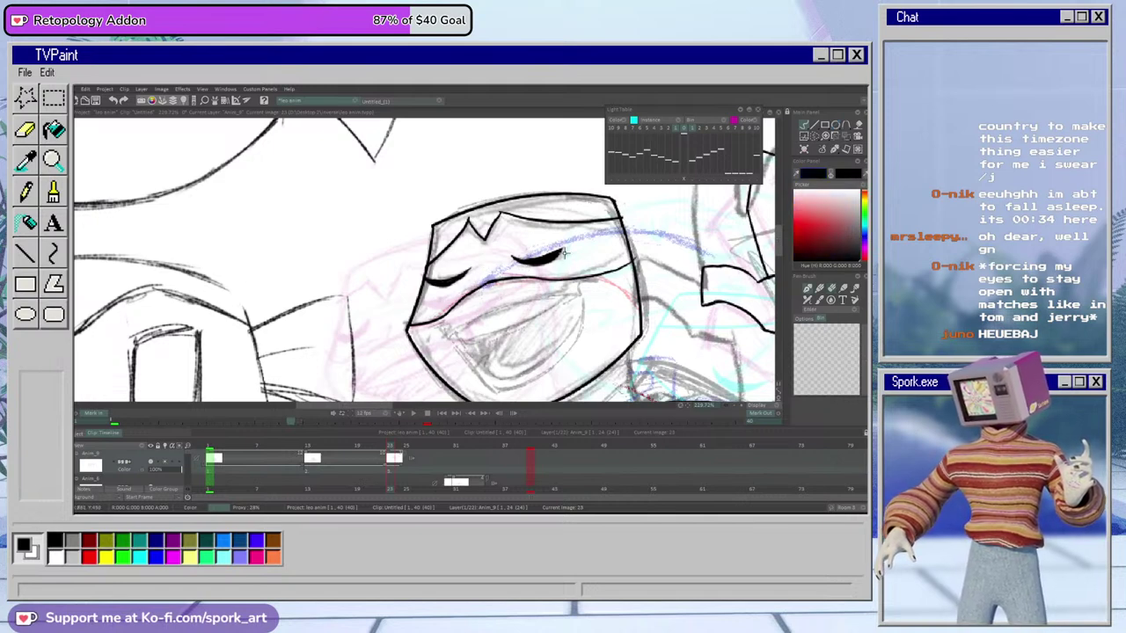
pyautogui.press('e')
pyautogui.press('e')
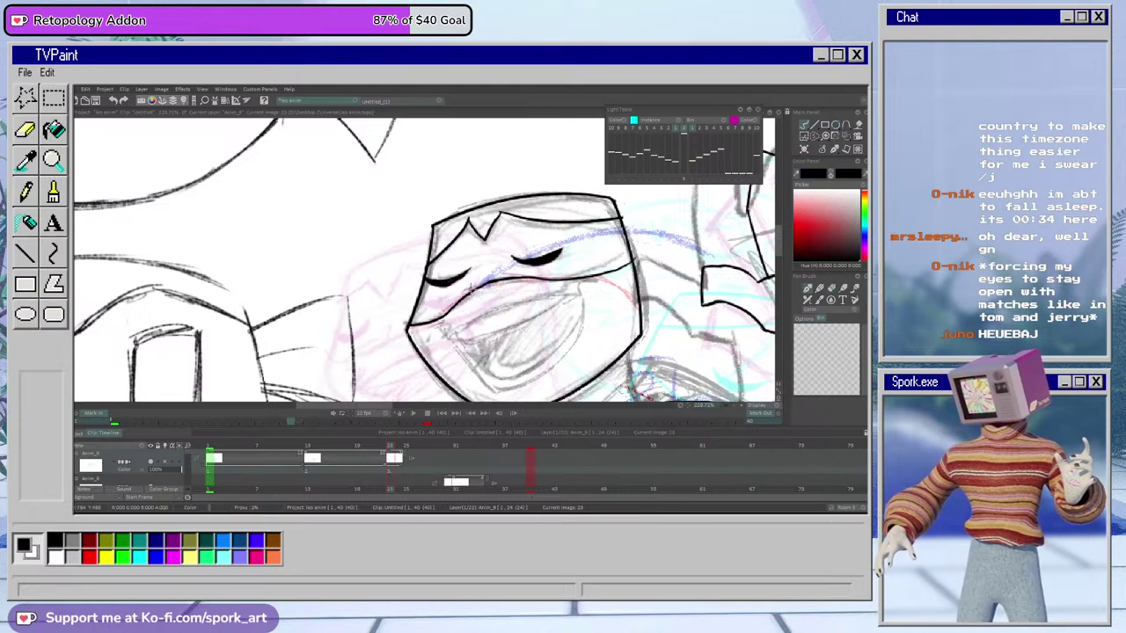
# Ink the open laughing mouth with its corner marks, upper lip line and curved jaw, and redraw its left edge
pyautogui.moveTo(780, 252)
pyautogui.mouseDown()
pyautogui.moveTo(780, 279)
pyautogui.moveTo(781, 254)
pyautogui.mouseUp()
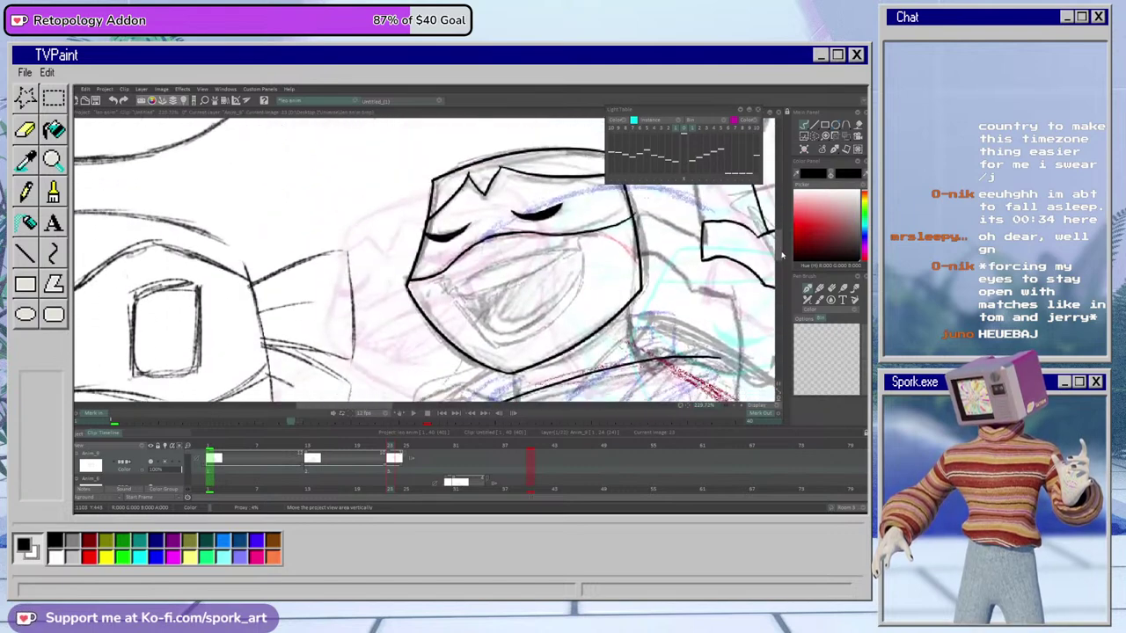
pyautogui.moveTo(428, 287); pyautogui.dragTo(576, 242)
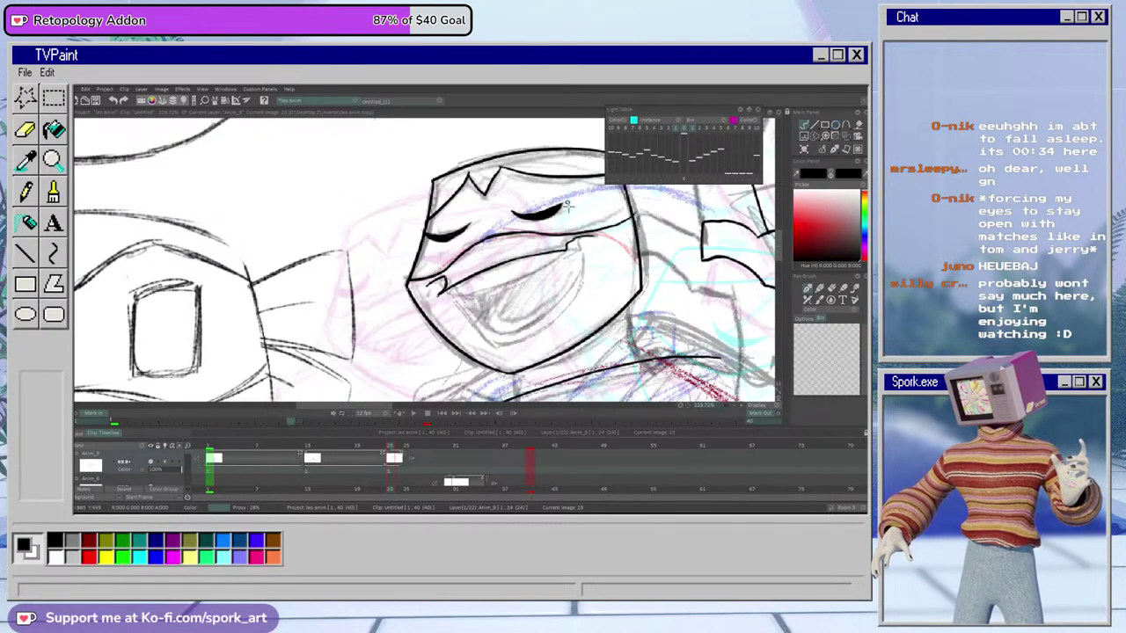
pyautogui.moveTo(536, 253); pyautogui.dragTo(601, 236)
pyautogui.moveTo(450, 291)
pyautogui.mouseDown()
pyautogui.moveTo(506, 358)
pyautogui.moveTo(512, 309)
pyautogui.moveTo(522, 304)
pyautogui.moveTo(501, 345)
pyautogui.moveTo(578, 293)
pyautogui.moveTo(584, 249)
pyautogui.mouseUp()
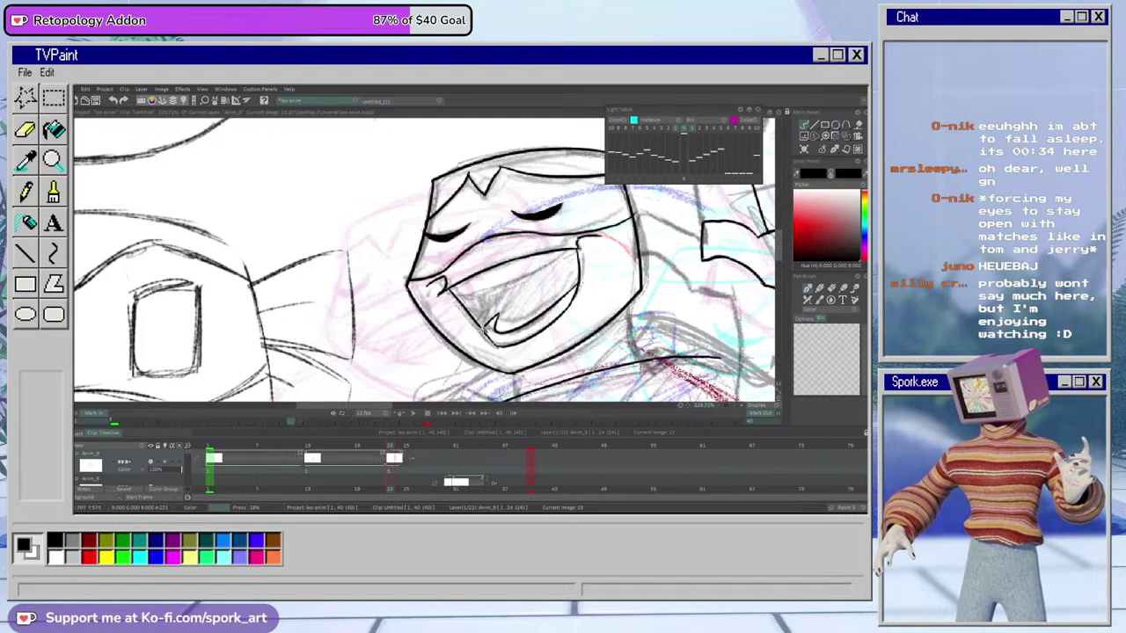
pyautogui.press('e')
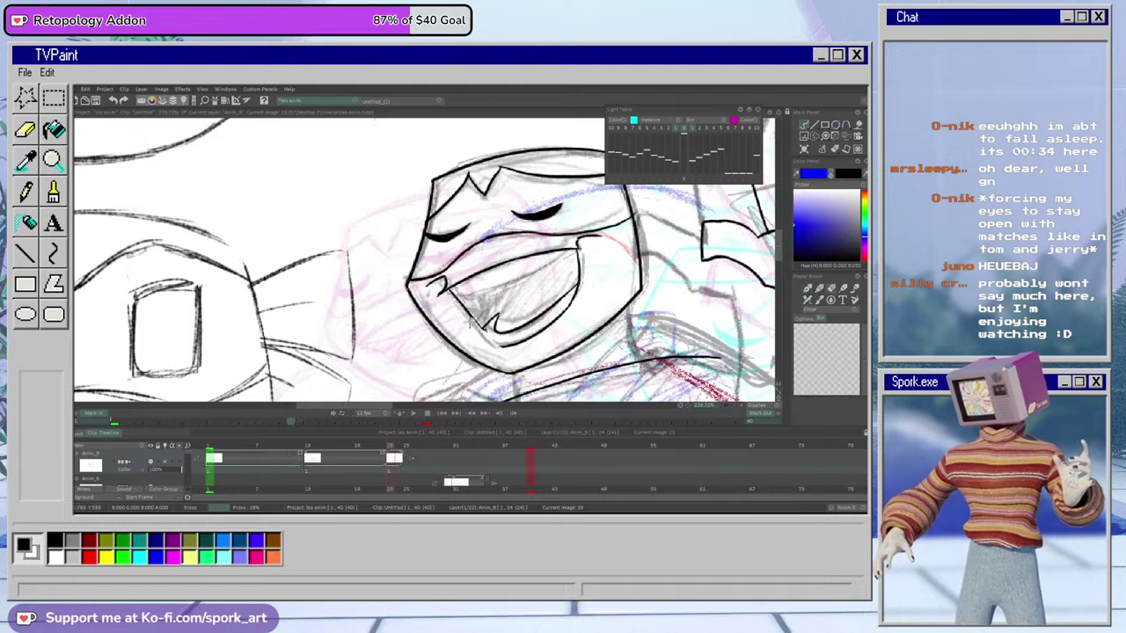
pyautogui.press('b')
pyautogui.moveTo(447, 285); pyautogui.dragTo(496, 345)
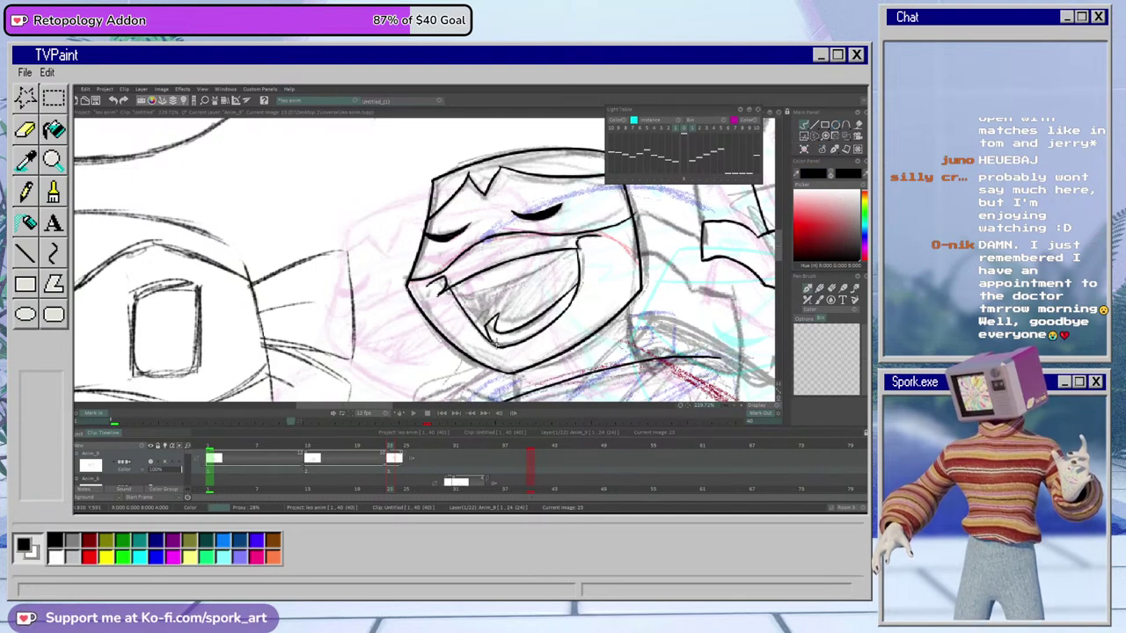
# Ink the lower edge of the upper teeth and the tongue line inside the open mouth
pyautogui.moveTo(455, 296); pyautogui.dragTo(570, 261)
pyautogui.hotkey('ctrl', 'z')
pyautogui.moveTo(456, 296); pyautogui.dragTo(576, 251)
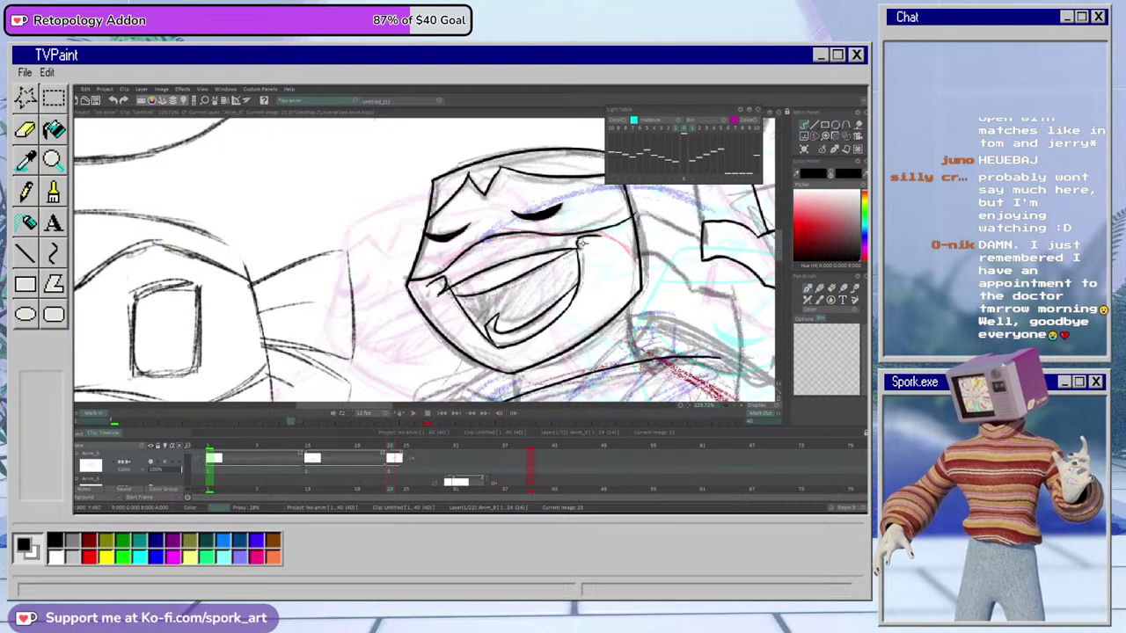
pyautogui.moveTo(498, 289); pyautogui.dragTo(495, 313)
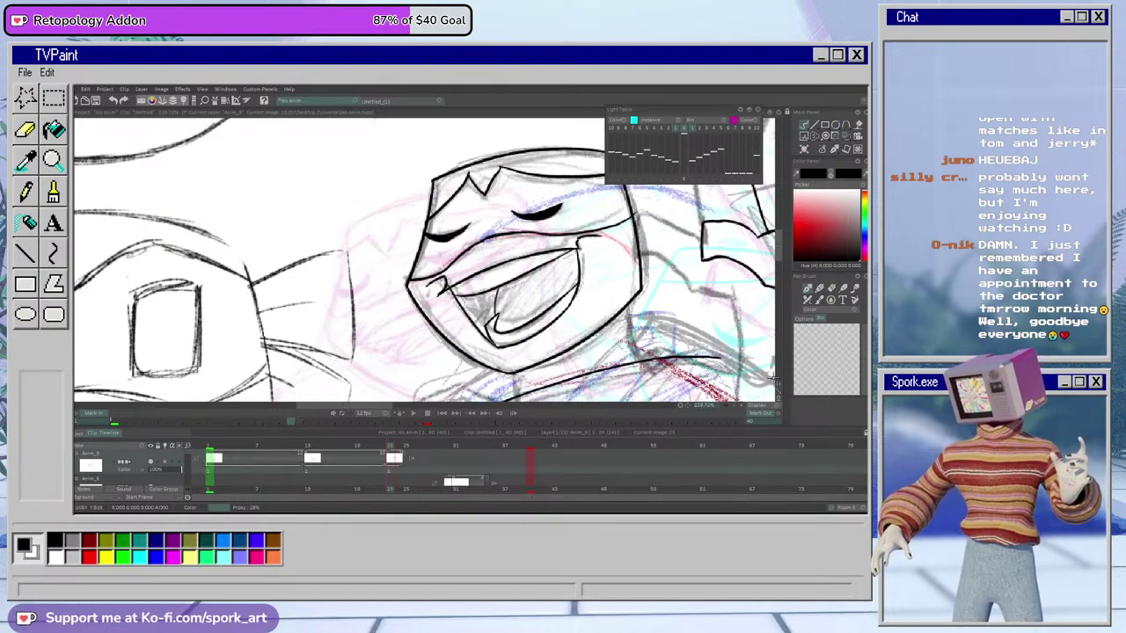
# Erase the inked shoulder line running below the head on frame 23
pyautogui.moveTo(773, 367); pyautogui.dragTo(694, 433)
pyautogui.moveTo(777, 240); pyautogui.dragTo(777, 244)
pyautogui.scroll(-1, 777, 244)
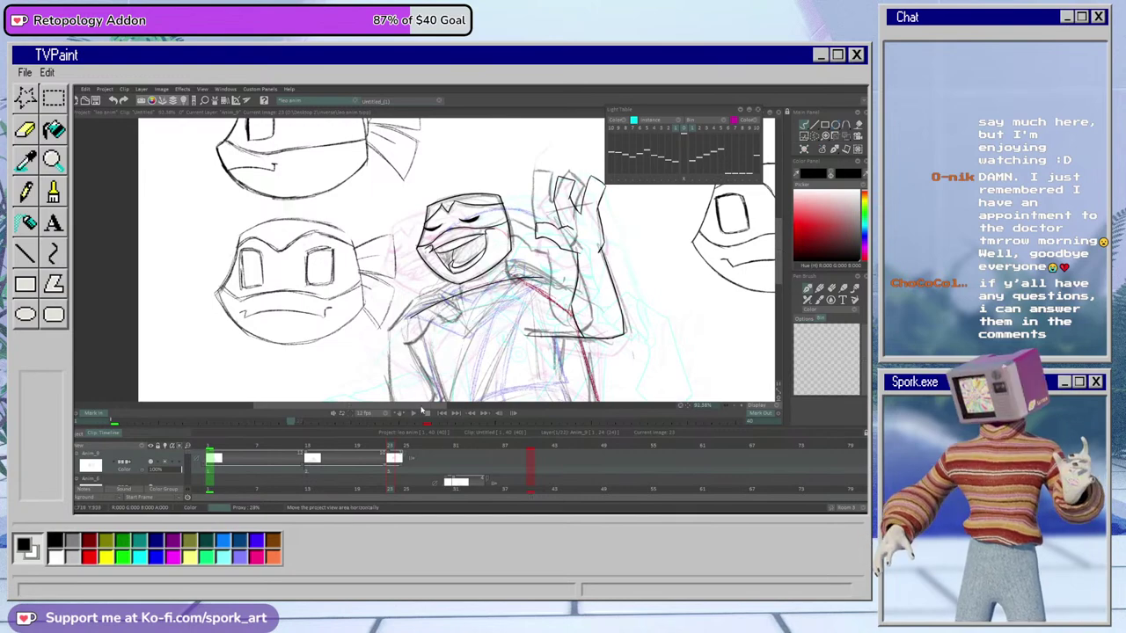
pyautogui.moveTo(420, 405); pyautogui.dragTo(447, 405)
pyautogui.moveTo(722, 408); pyautogui.dragTo(744, 408)
pyautogui.moveTo(780, 264)
pyautogui.mouseDown()
pyautogui.moveTo(782, 286)
pyautogui.moveTo(775, 255)
pyautogui.mouseUp()
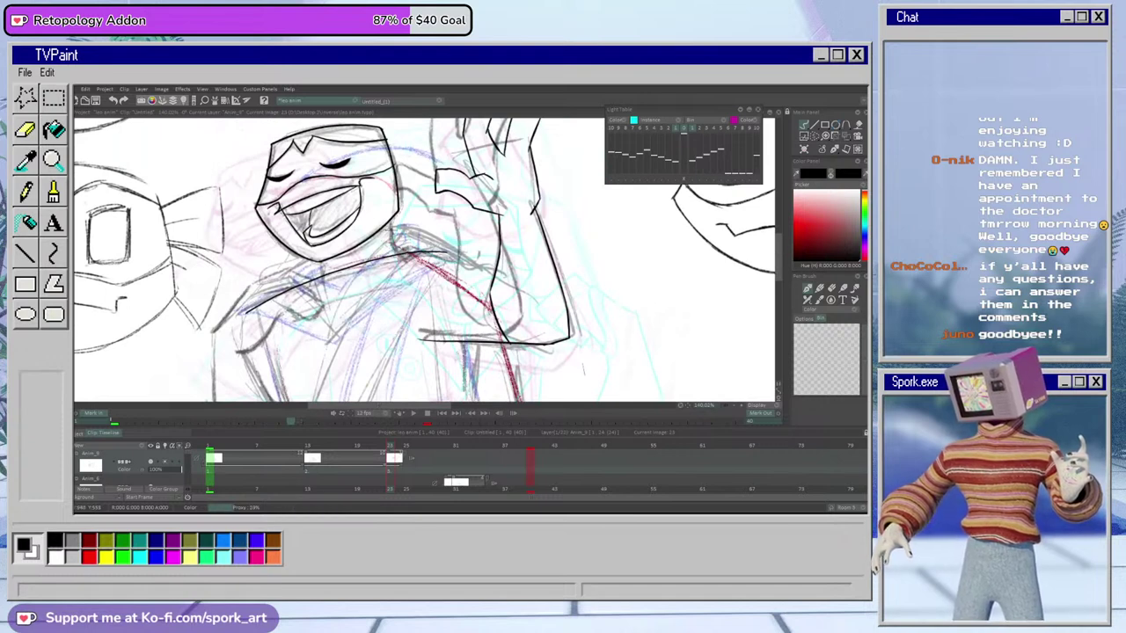
pyautogui.press('e')
pyautogui.moveTo(376, 265); pyautogui.dragTo(306, 283)
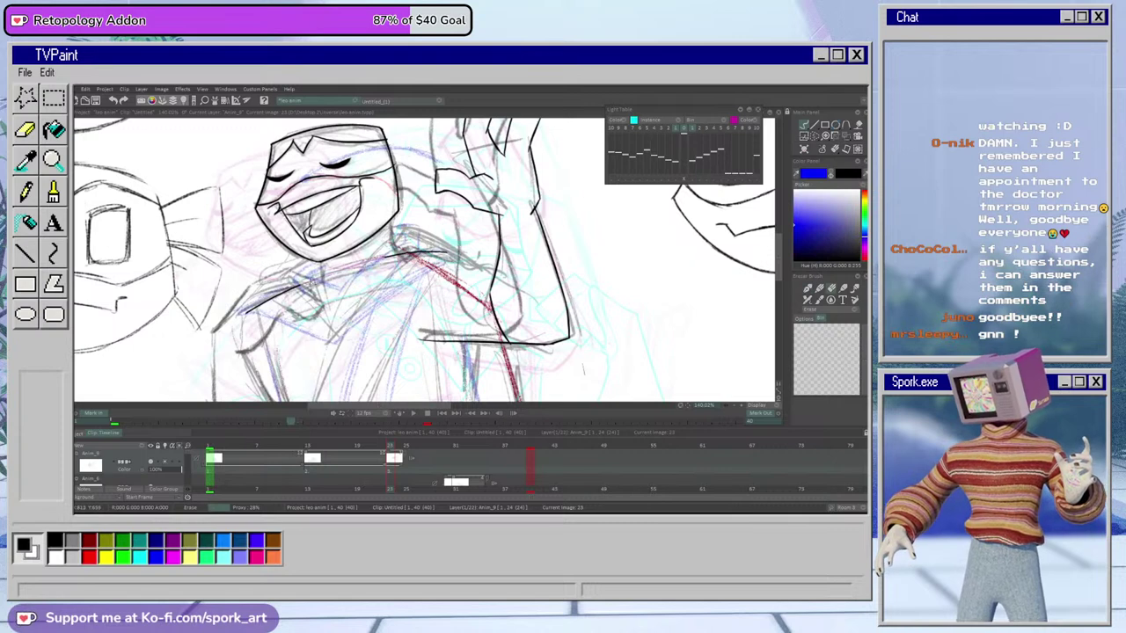
pyautogui.moveTo(449, 251); pyautogui.dragTo(416, 252)
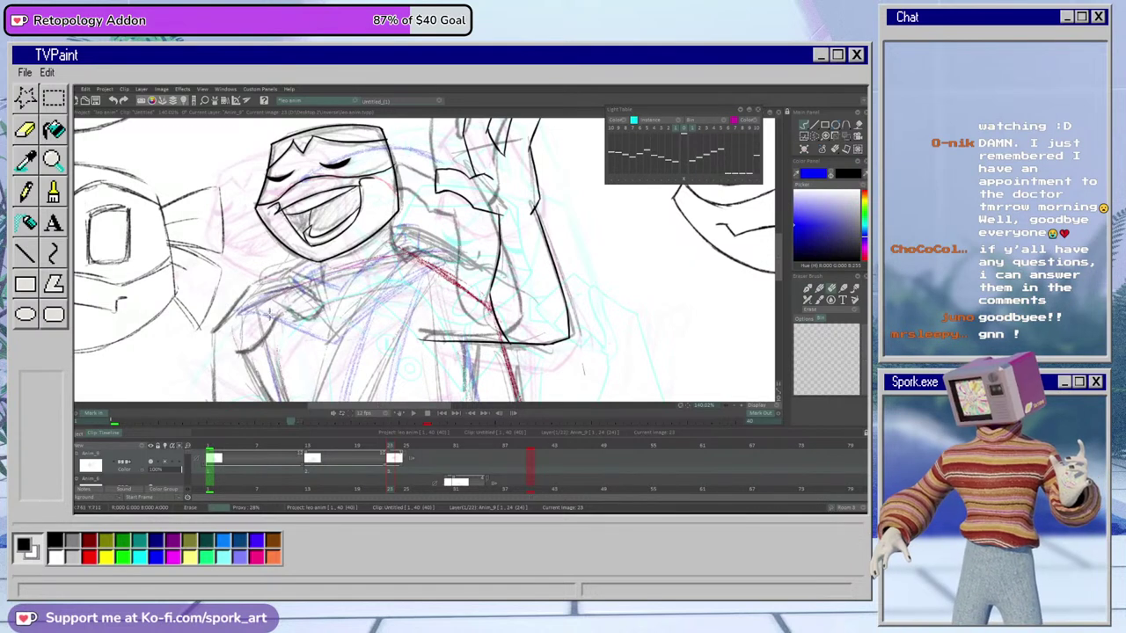
# Ink the torso's two side lines and the curved upper edge of the waistband, trimming the overshooting ends
pyautogui.press('e')
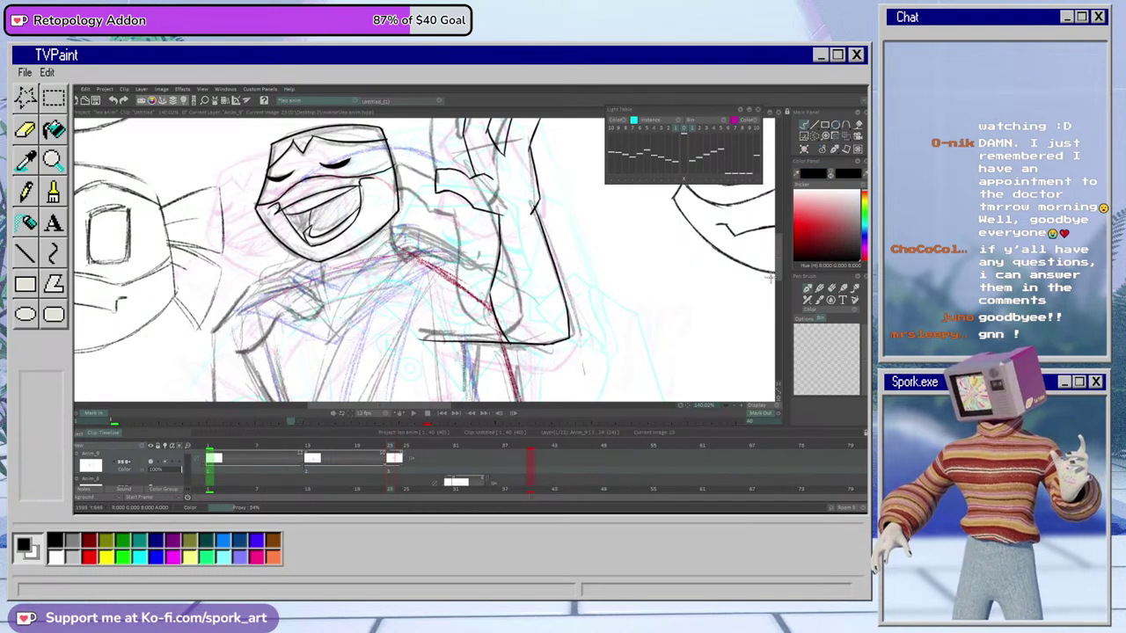
pyautogui.scroll(-5, 767, 278)
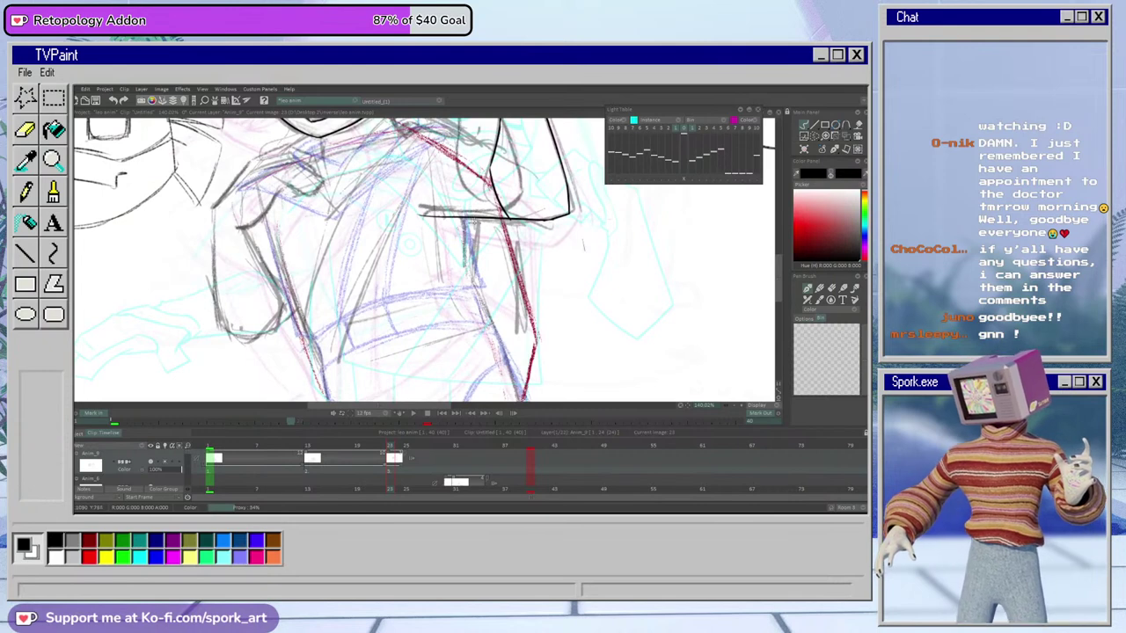
pyautogui.moveTo(478, 216); pyautogui.dragTo(480, 274)
pyautogui.hotkey('ctrl', 'z')
pyautogui.moveTo(478, 218)
pyautogui.mouseDown()
pyautogui.moveTo(480, 285)
pyautogui.moveTo(443, 284)
pyautogui.moveTo(288, 357)
pyautogui.mouseUp()
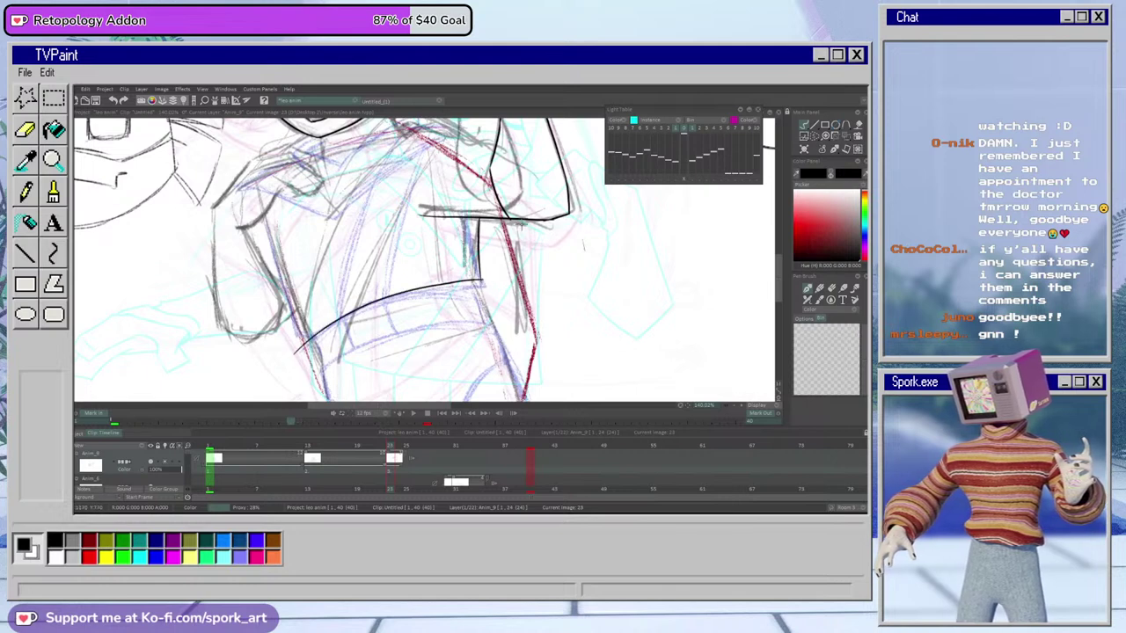
pyautogui.moveTo(271, 216)
pyautogui.mouseDown()
pyautogui.moveTo(305, 353)
pyautogui.moveTo(323, 353)
pyautogui.mouseUp()
pyautogui.press('e')
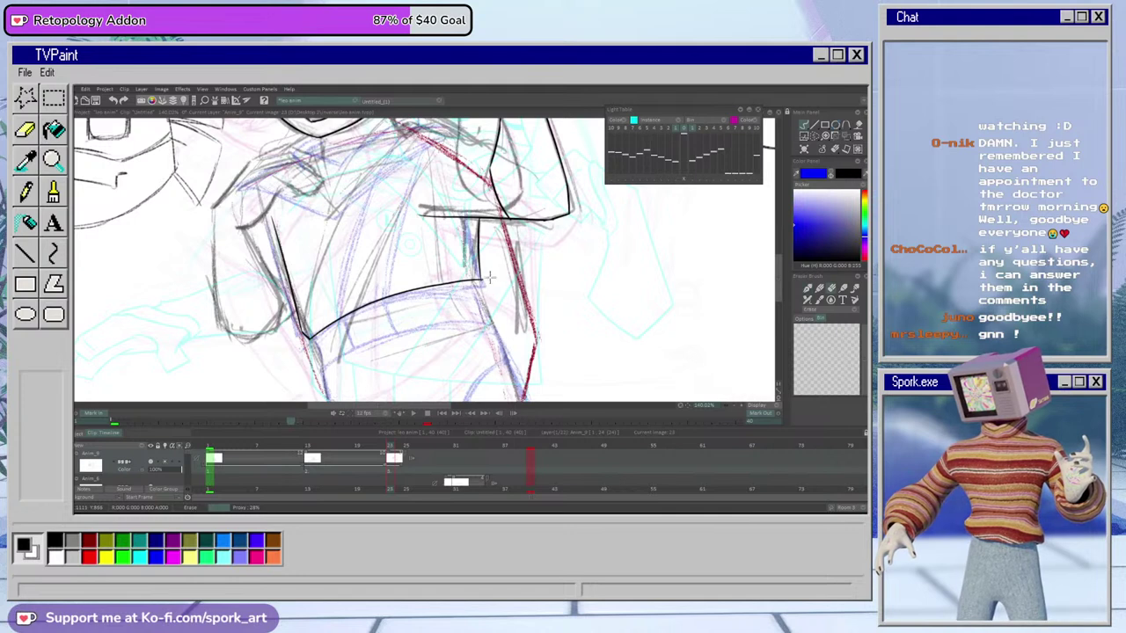
# Ink the waistband's short end lines and curved lower edge, and erase the lower edge's overshoot beyond both ends
pyautogui.press('e')
pyautogui.moveTo(308, 335); pyautogui.dragTo(325, 370)
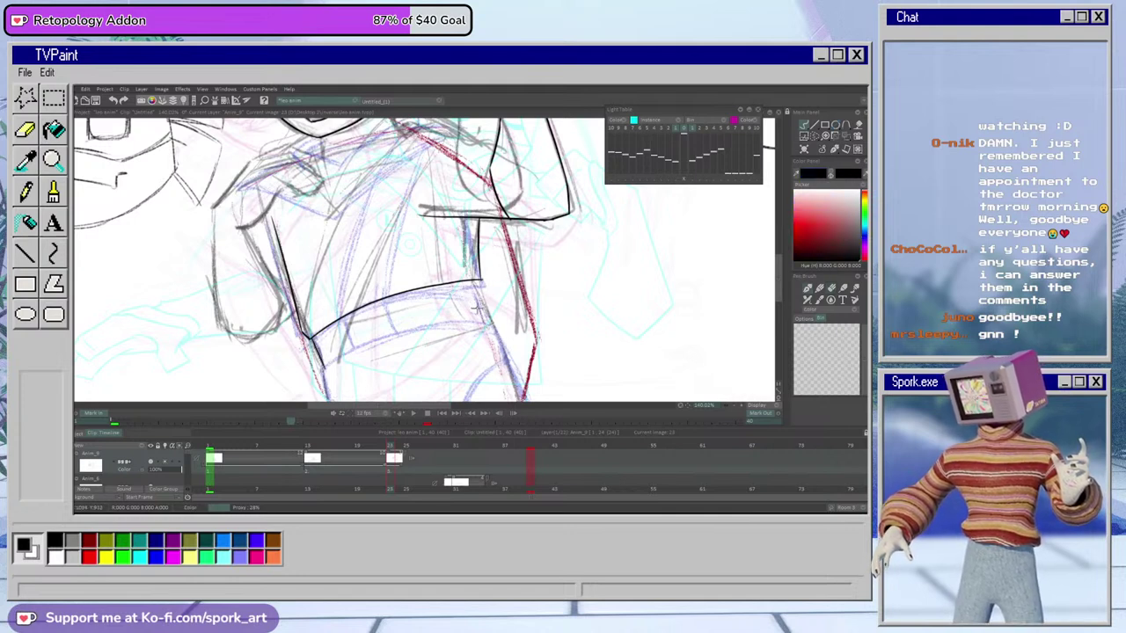
pyautogui.moveTo(475, 281); pyautogui.dragTo(490, 327)
pyautogui.moveTo(323, 368)
pyautogui.mouseDown()
pyautogui.moveTo(519, 333)
pyautogui.moveTo(414, 331)
pyautogui.moveTo(276, 402)
pyautogui.mouseUp()
pyautogui.hotkey('ctrl', 'z')
pyautogui.hotkey('ctrl', 'z')
pyautogui.moveTo(534, 335); pyautogui.dragTo(276, 403)
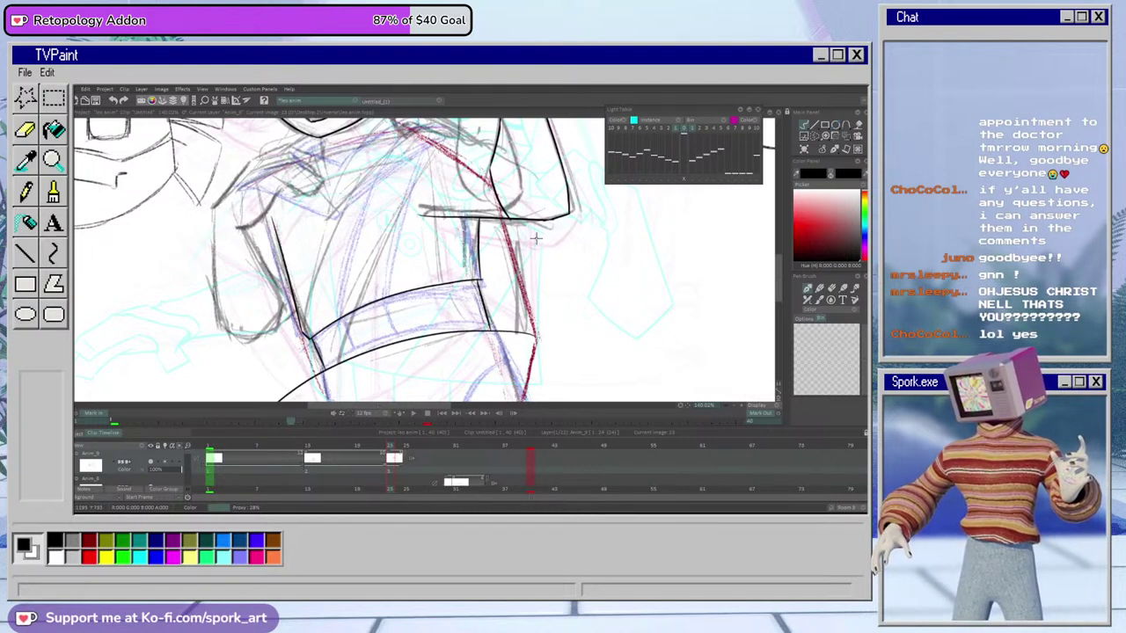
pyautogui.press('e')
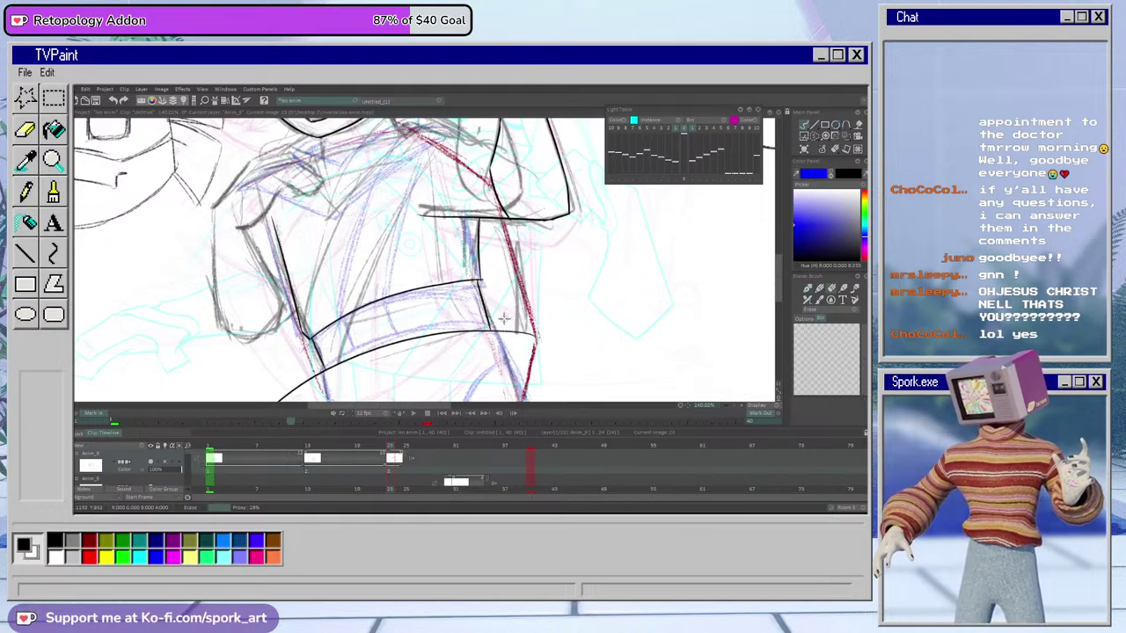
pyautogui.moveTo(496, 327); pyautogui.dragTo(532, 336)
pyautogui.scroll(-3, 568, 323)
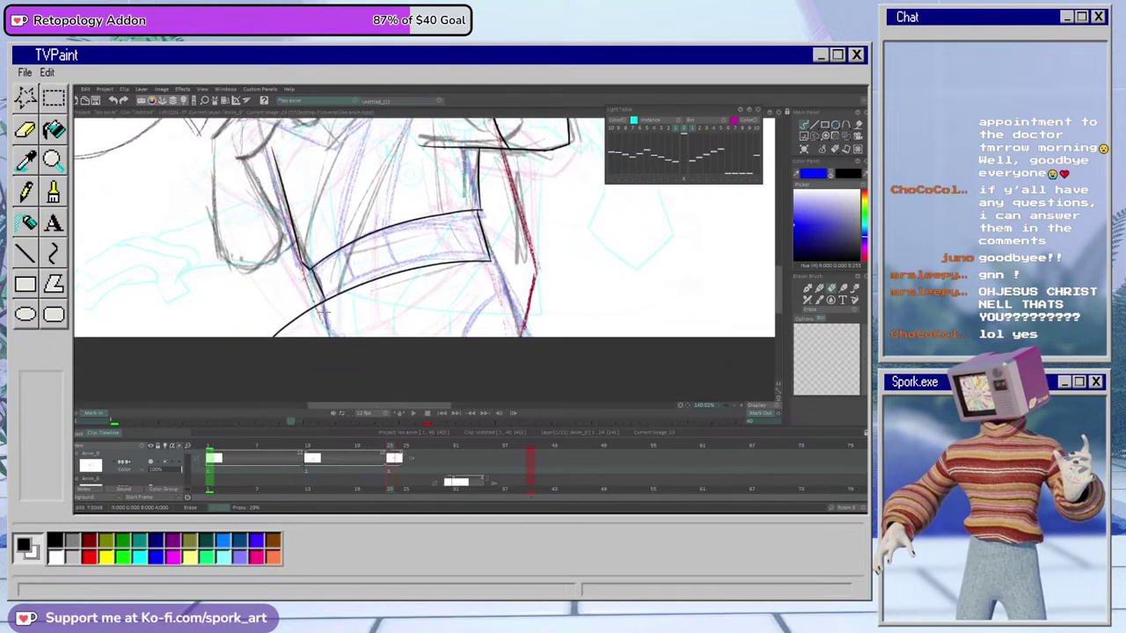
pyautogui.moveTo(321, 304); pyautogui.dragTo(266, 345)
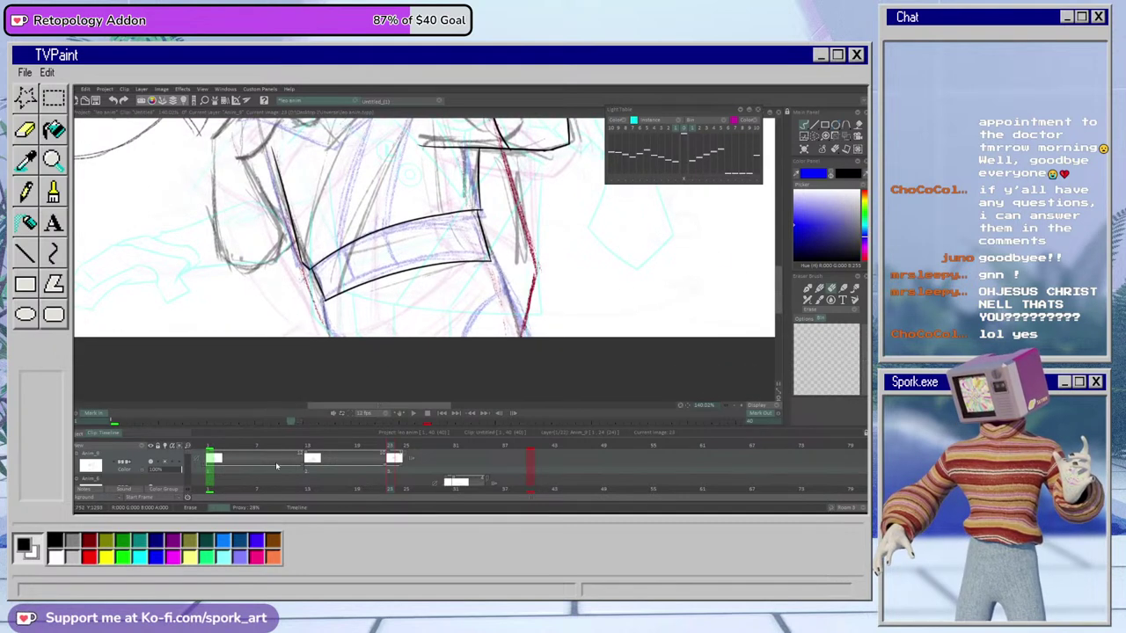
pyautogui.scroll(3, 782, 282)
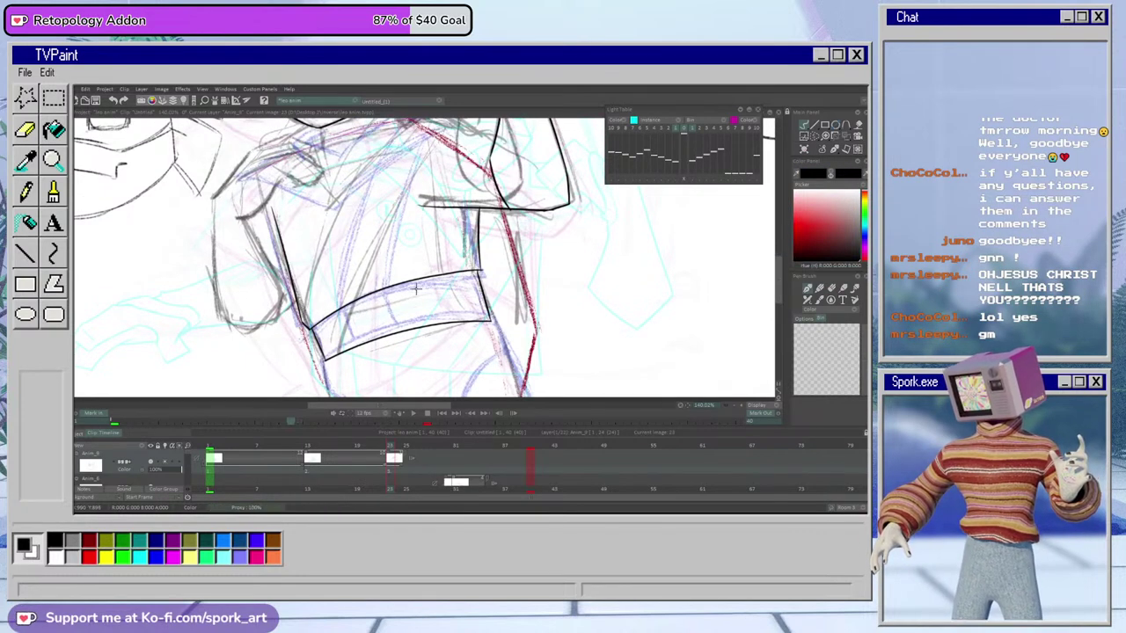
pyautogui.moveTo(339, 308); pyautogui.dragTo(353, 349)
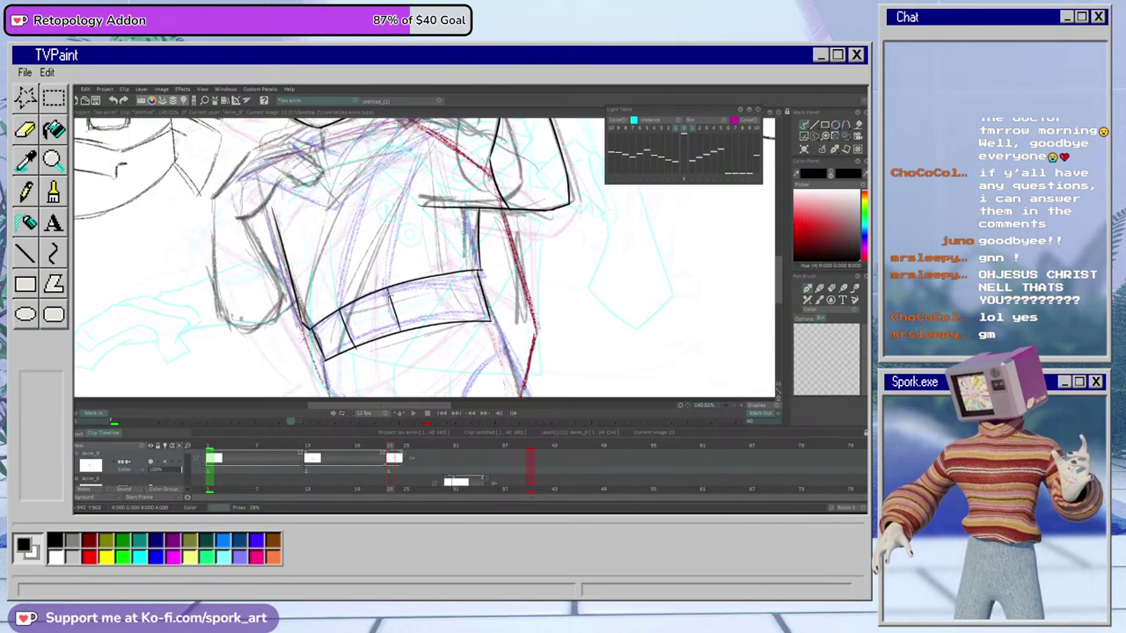
pyautogui.hotkey('ctrl', 'z')
pyautogui.moveTo(334, 296); pyautogui.dragTo(368, 375)
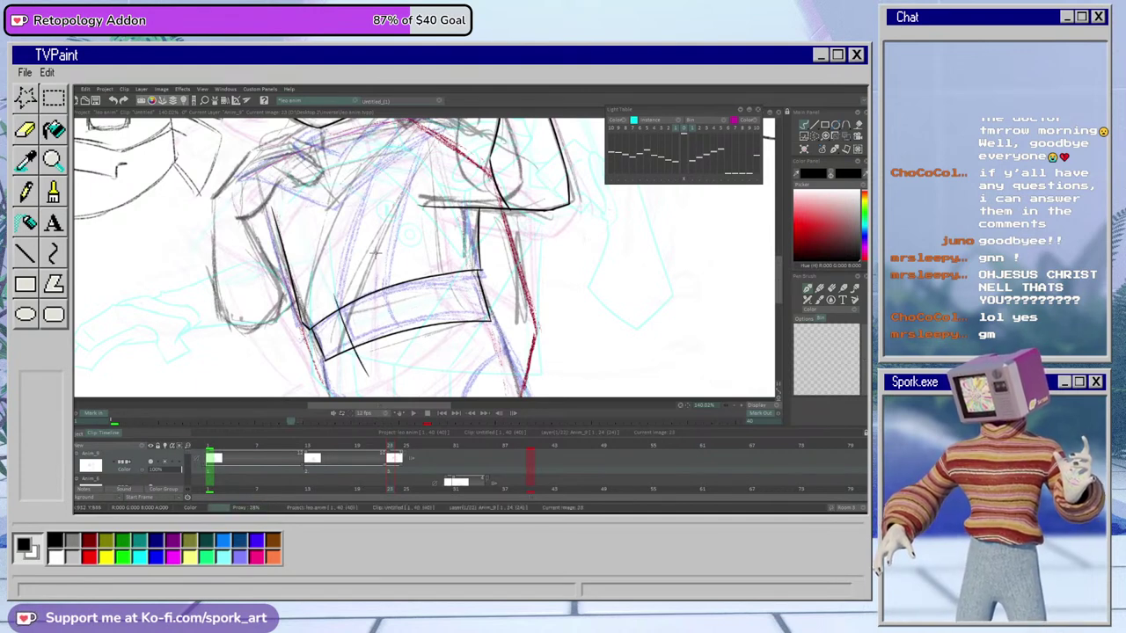
pyautogui.moveTo(379, 276); pyautogui.dragTo(411, 351)
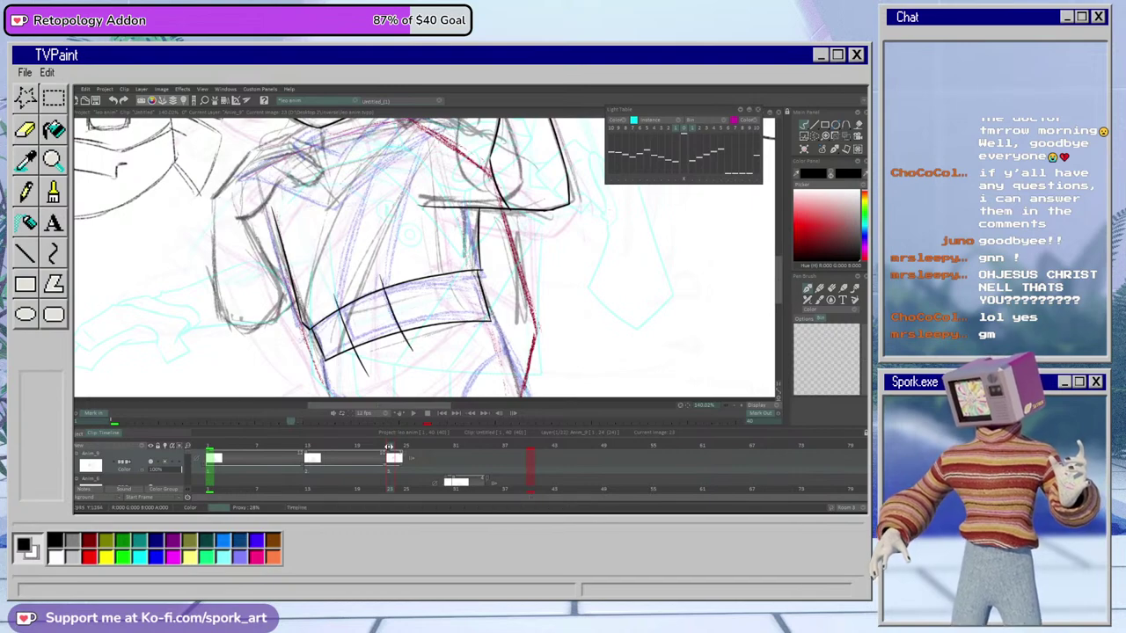
pyautogui.click(389, 448)
pyautogui.moveTo(389, 449); pyautogui.dragTo(391, 449)
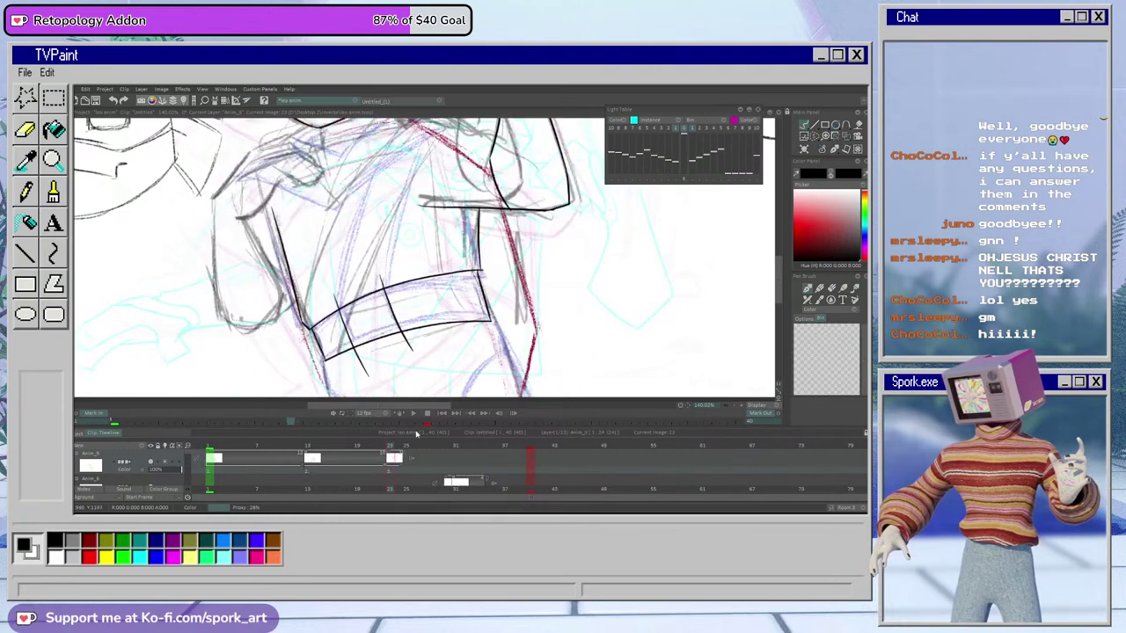
pyautogui.hotkey('ctrl', 'z')
pyautogui.hotkey('ctrl', 'z')
# Ink two slanted lines dividing the waistband and erase the parts extending past its edges
pyautogui.moveTo(334, 304); pyautogui.dragTo(355, 374)
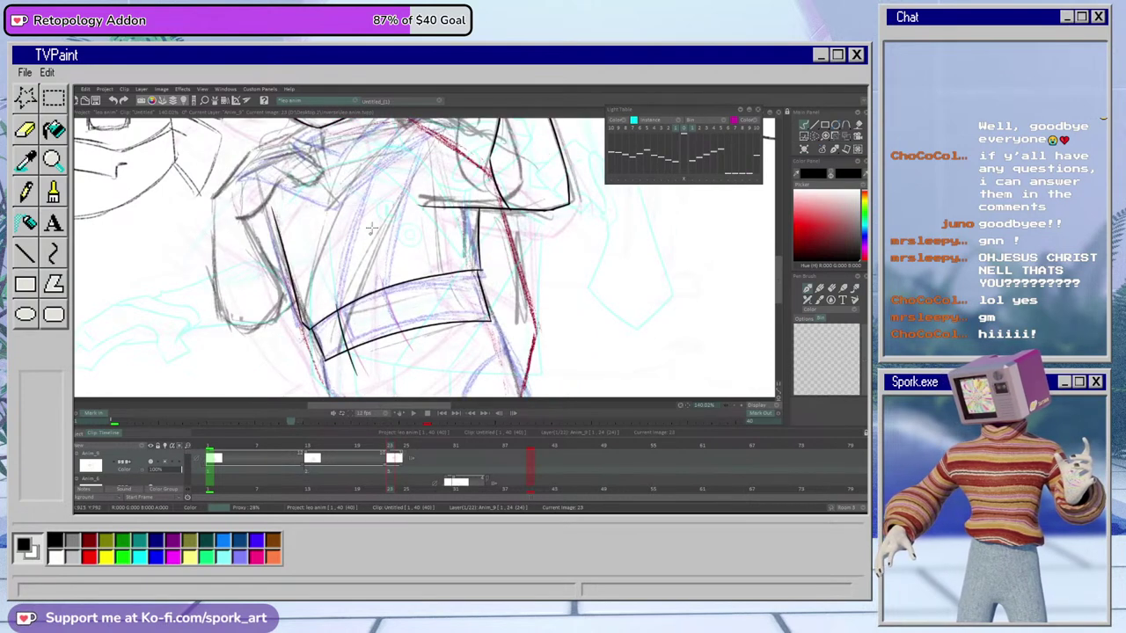
pyautogui.moveTo(382, 286); pyautogui.dragTo(422, 355)
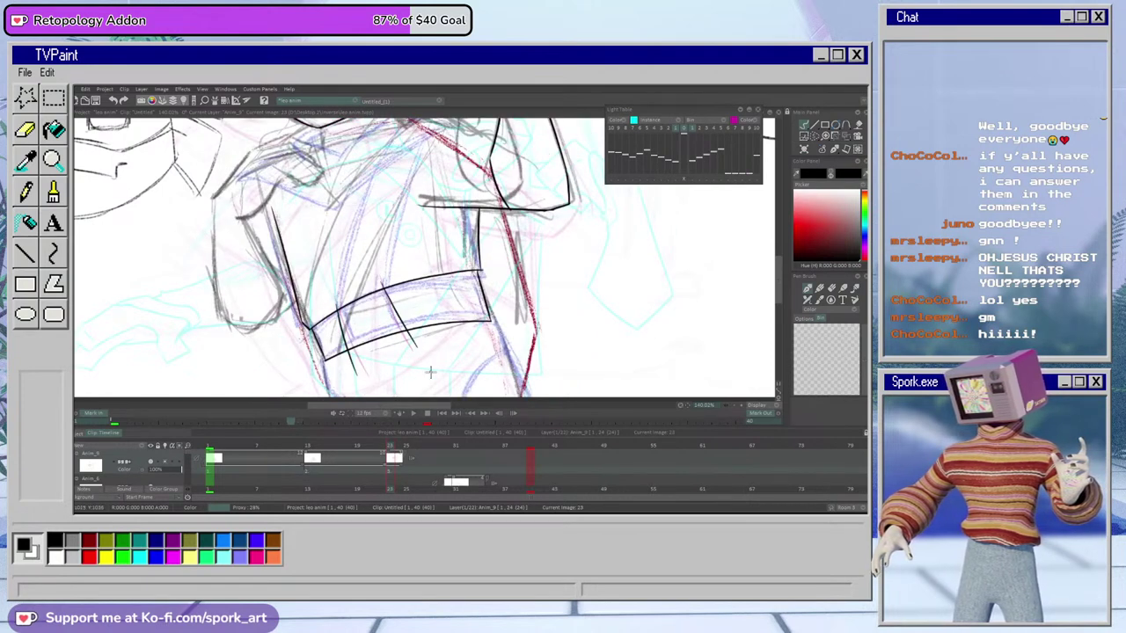
pyautogui.click(376, 446)
pyautogui.moveTo(377, 446); pyautogui.dragTo(392, 456)
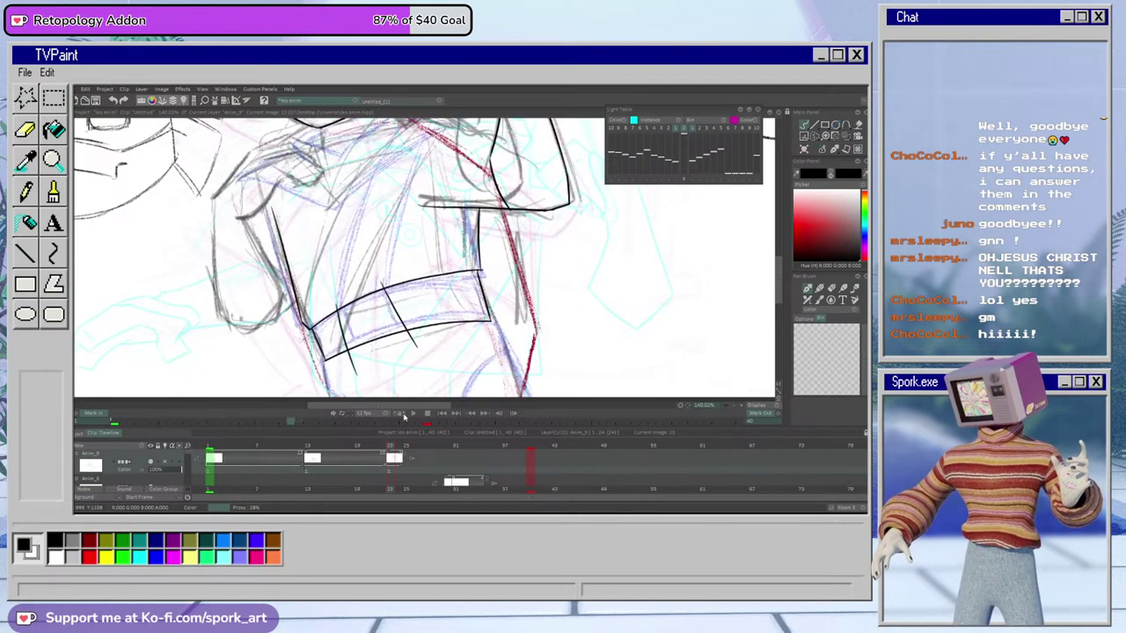
pyautogui.press('e')
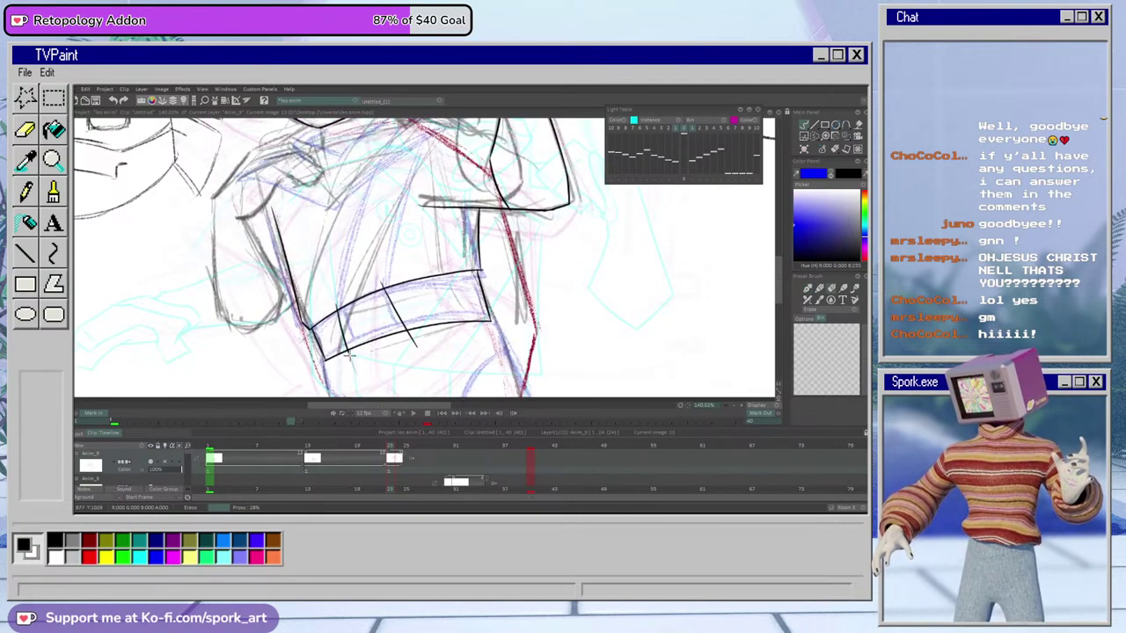
pyautogui.moveTo(412, 345); pyautogui.dragTo(409, 334)
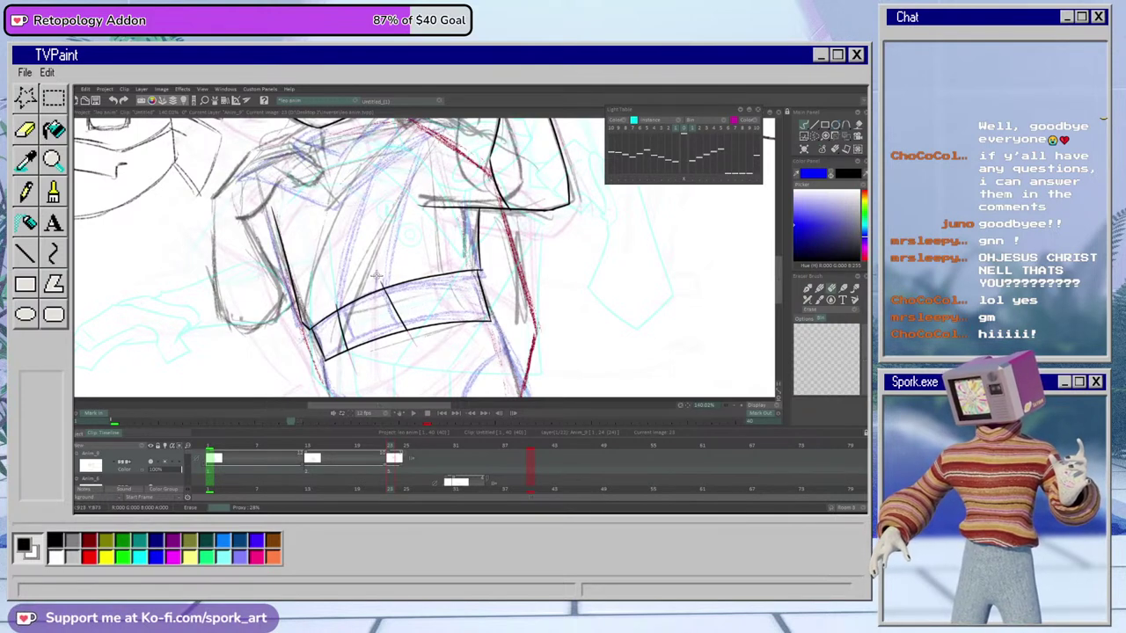
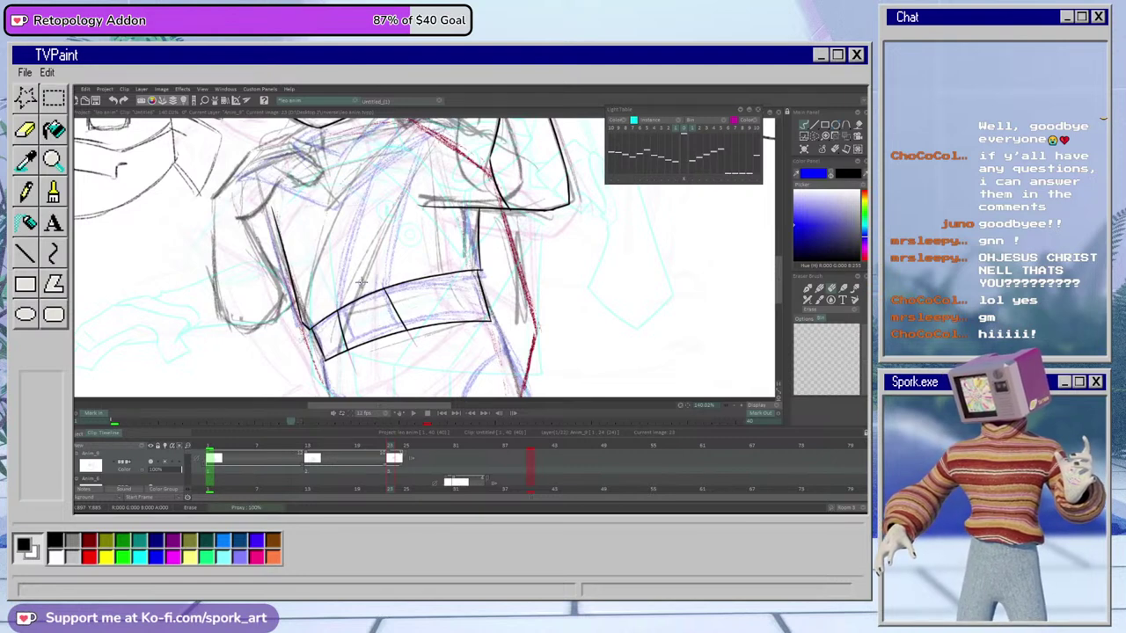
pyautogui.press('b')
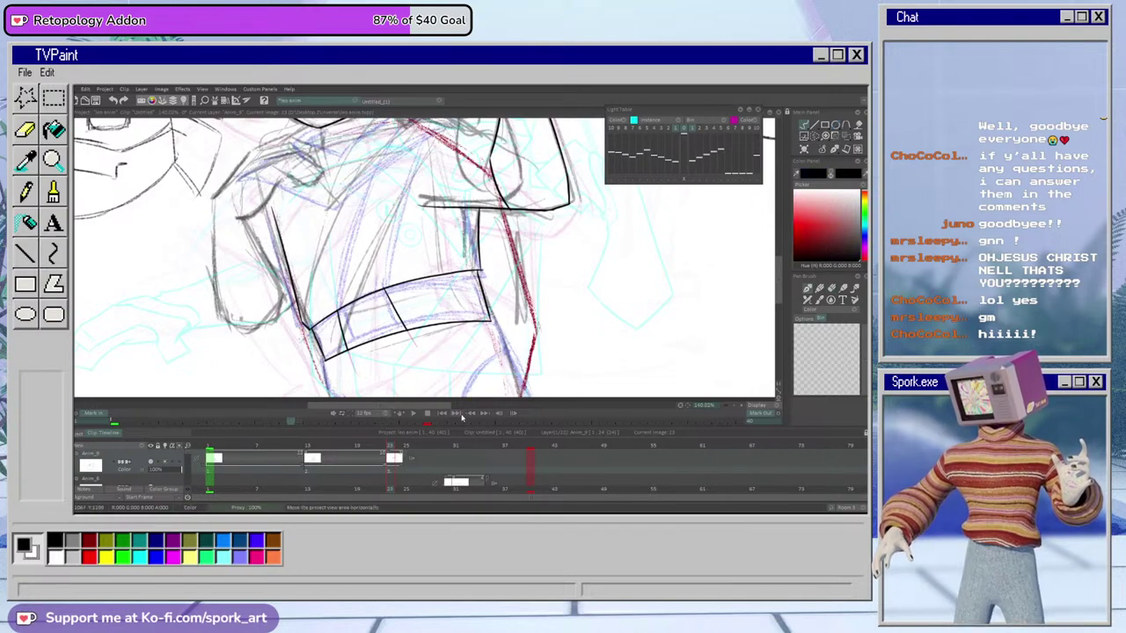
pyautogui.click(388, 446)
pyautogui.moveTo(389, 446); pyautogui.dragTo(390, 447)
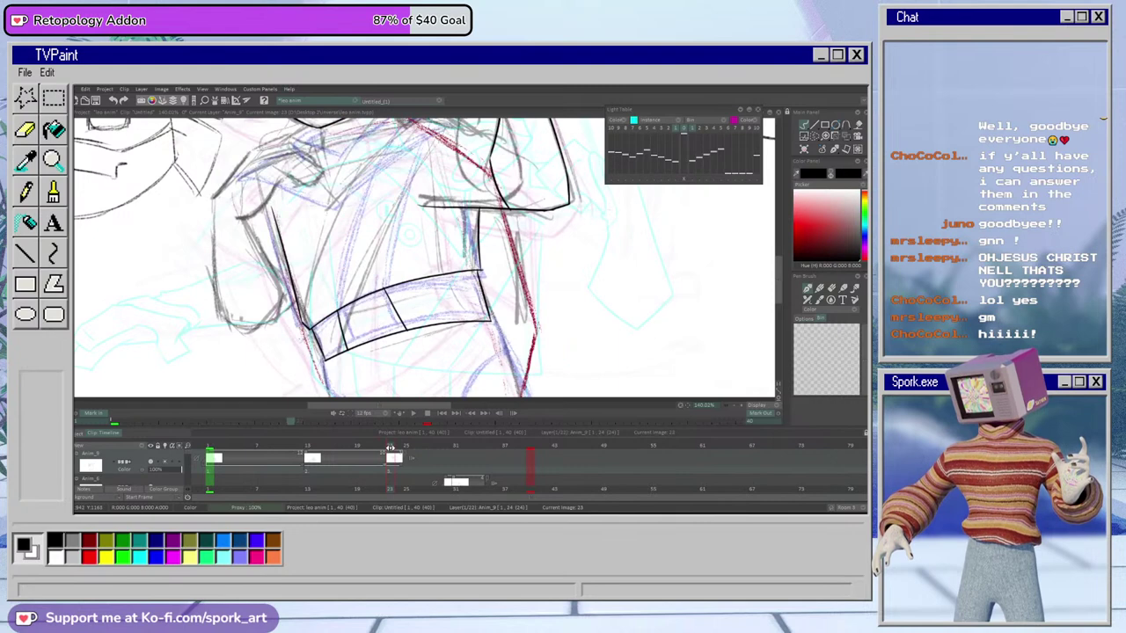
pyautogui.moveTo(779, 278); pyautogui.dragTo(780, 268)
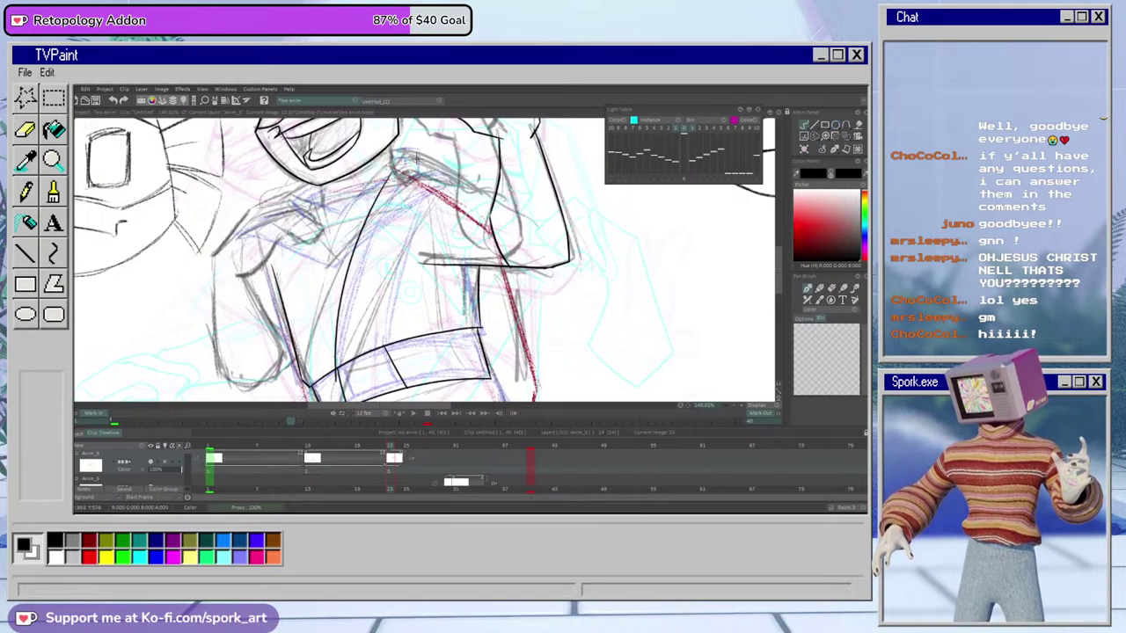
pyautogui.moveTo(402, 174)
pyautogui.mouseDown()
pyautogui.moveTo(378, 214)
pyautogui.moveTo(334, 385)
pyautogui.mouseUp()
pyautogui.hotkey('ctrl', 'z')
pyautogui.moveTo(402, 172)
pyautogui.mouseDown()
pyautogui.moveTo(332, 380)
pyautogui.moveTo(376, 215)
pyautogui.moveTo(426, 159)
pyautogui.mouseUp()
pyautogui.hotkey('ctrl', 'z')
pyautogui.hotkey('ctrl', 'z')
pyautogui.moveTo(345, 371)
pyautogui.mouseDown()
pyautogui.moveTo(421, 158)
pyautogui.moveTo(369, 236)
pyautogui.moveTo(333, 381)
pyautogui.mouseUp()
pyautogui.hotkey('ctrl', 'z')
pyautogui.moveTo(438, 190); pyautogui.dragTo(388, 350)
pyautogui.hotkey('ctrl', 'z')
pyautogui.moveTo(439, 191); pyautogui.dragTo(383, 347)
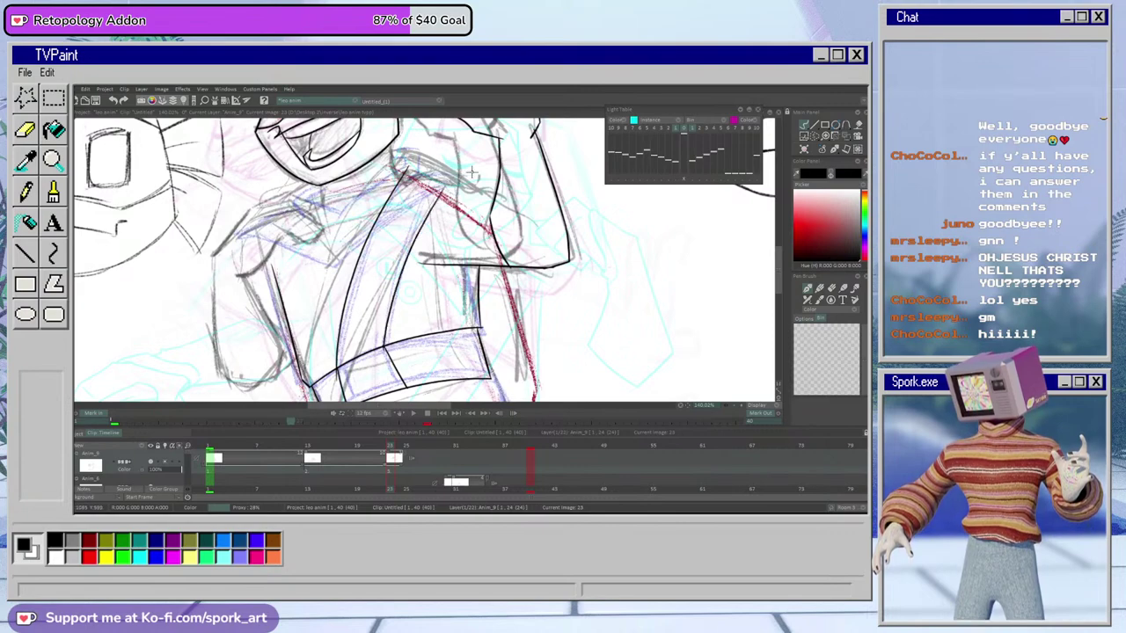
pyautogui.moveTo(387, 449)
pyautogui.mouseDown()
pyautogui.moveTo(376, 449)
pyautogui.moveTo(389, 449)
pyautogui.mouseUp()
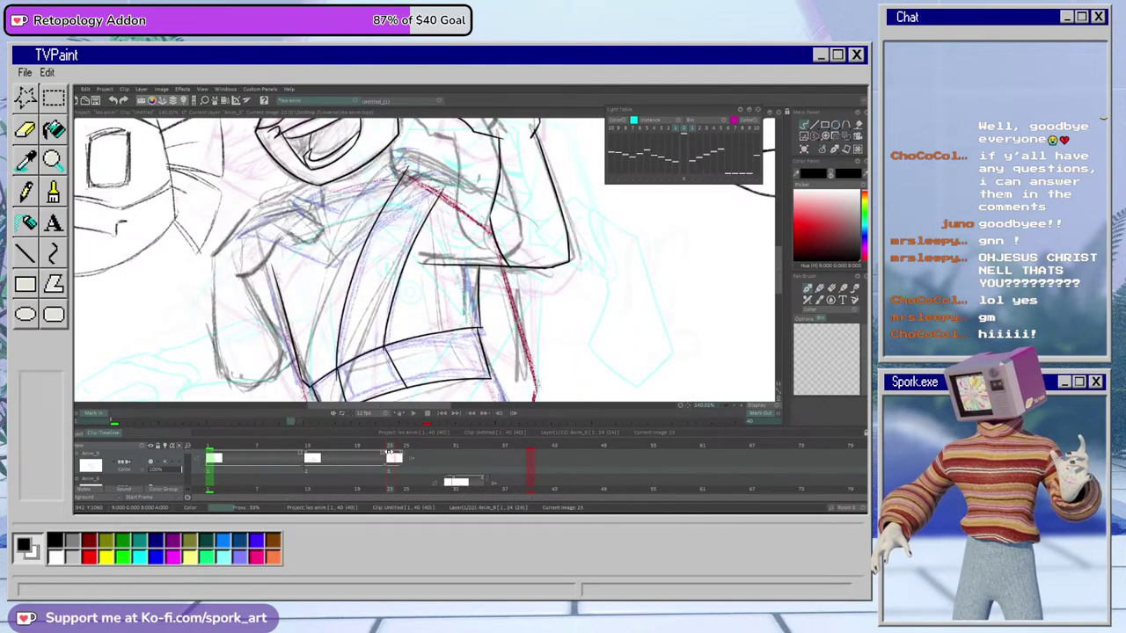
pyautogui.hotkey('ctrl', 'z')
pyautogui.hotkey('ctrl', 'z')
# Ink the shoulder line sloping from the neck toward the raised arm on frame 23
pyautogui.press('Left')
pyautogui.press('Right')
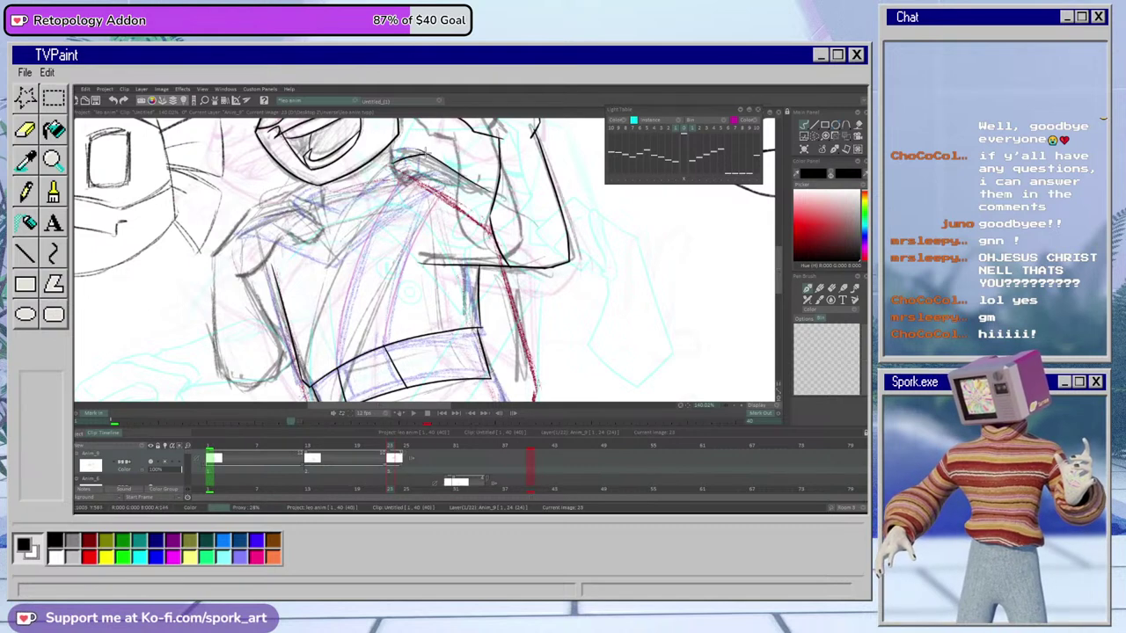
pyautogui.press('e')
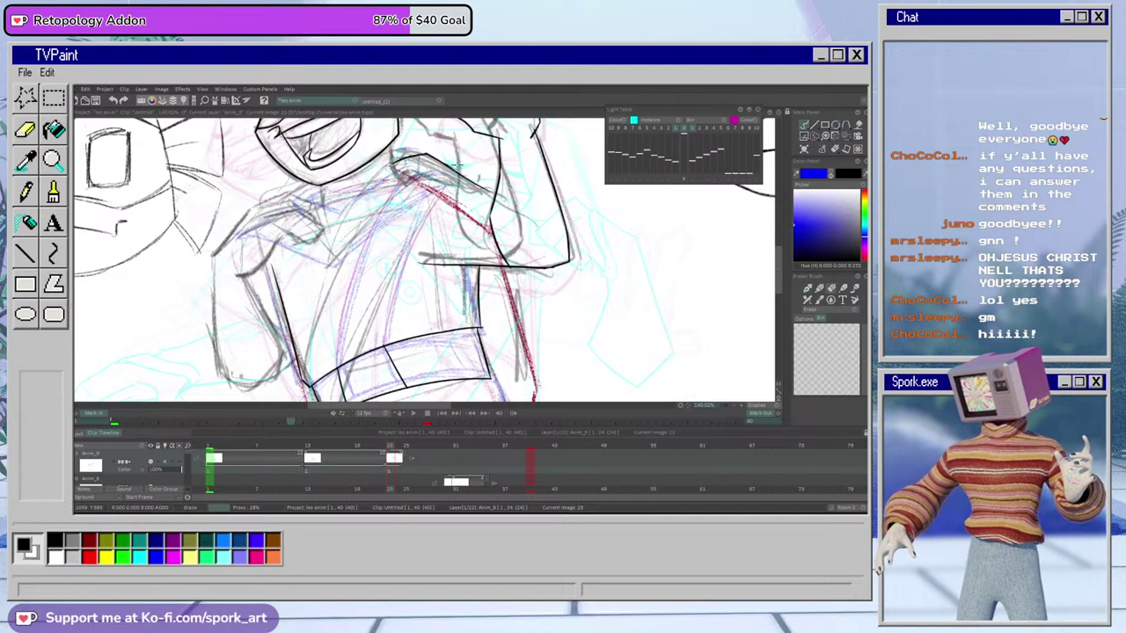
pyautogui.press('e')
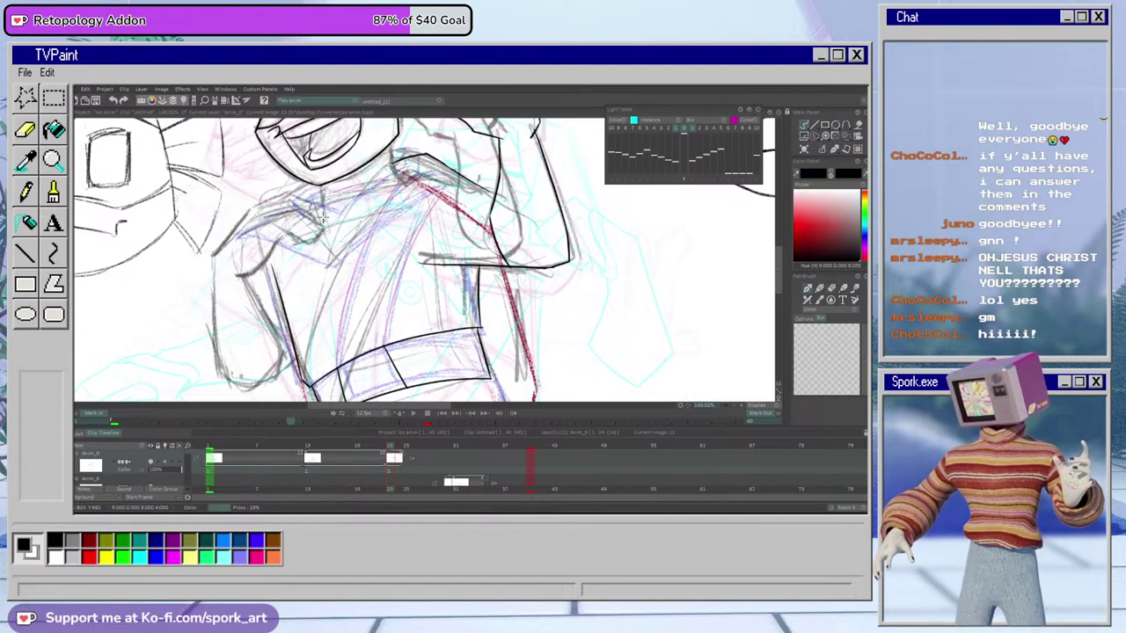
# Ink the slanted hip line running down from the waistband's right end to the canvas's lower edge
pyautogui.moveTo(778, 274); pyautogui.dragTo(780, 294)
pyautogui.moveTo(489, 291); pyautogui.dragTo(526, 370)
pyautogui.hotkey('ctrl', 'z')
pyautogui.moveTo(489, 291); pyautogui.dragTo(527, 369)
pyautogui.hotkey('ctrl', 'z')
pyautogui.moveTo(489, 291); pyautogui.dragTo(524, 369)
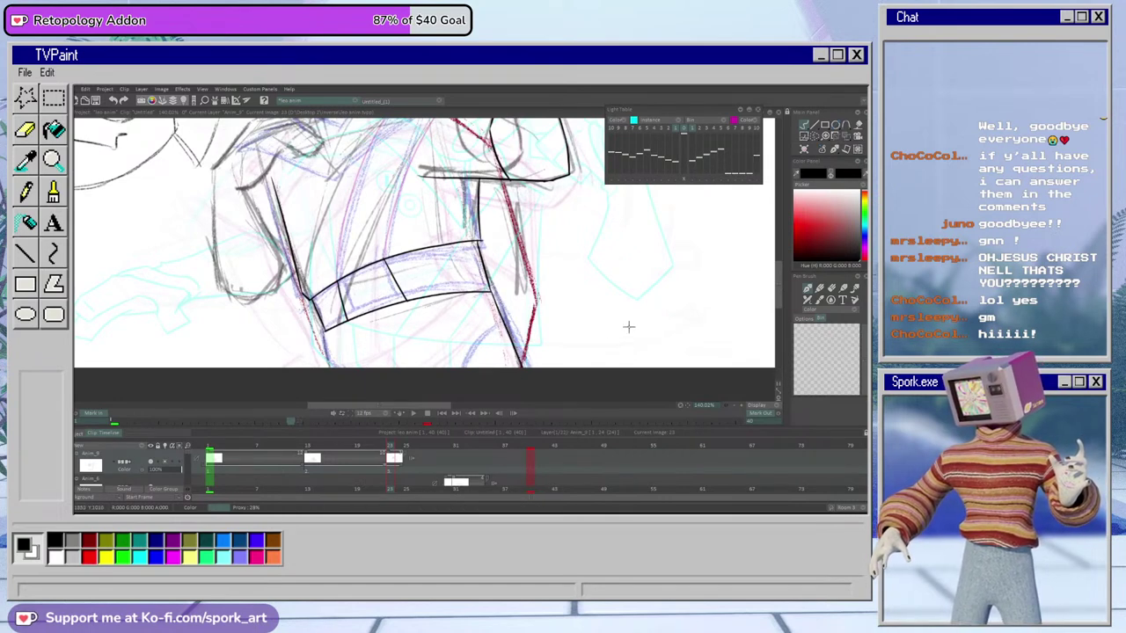
# Ink the jacket's long outer edge and the line angling back to the hip, erasing the overshoot at their corner
pyautogui.moveTo(504, 178); pyautogui.dragTo(551, 330)
pyautogui.moveTo(545, 280); pyautogui.dragTo(520, 368)
pyautogui.hotkey('ctrl', 'z')
pyautogui.moveTo(546, 263); pyautogui.dragTo(521, 367)
pyautogui.hotkey('ctrl', 'z')
pyautogui.moveTo(546, 262); pyautogui.dragTo(520, 367)
pyautogui.press('e')
pyautogui.moveTo(551, 327)
pyautogui.mouseDown()
pyautogui.moveTo(549, 336)
pyautogui.moveTo(543, 273)
pyautogui.mouseUp()
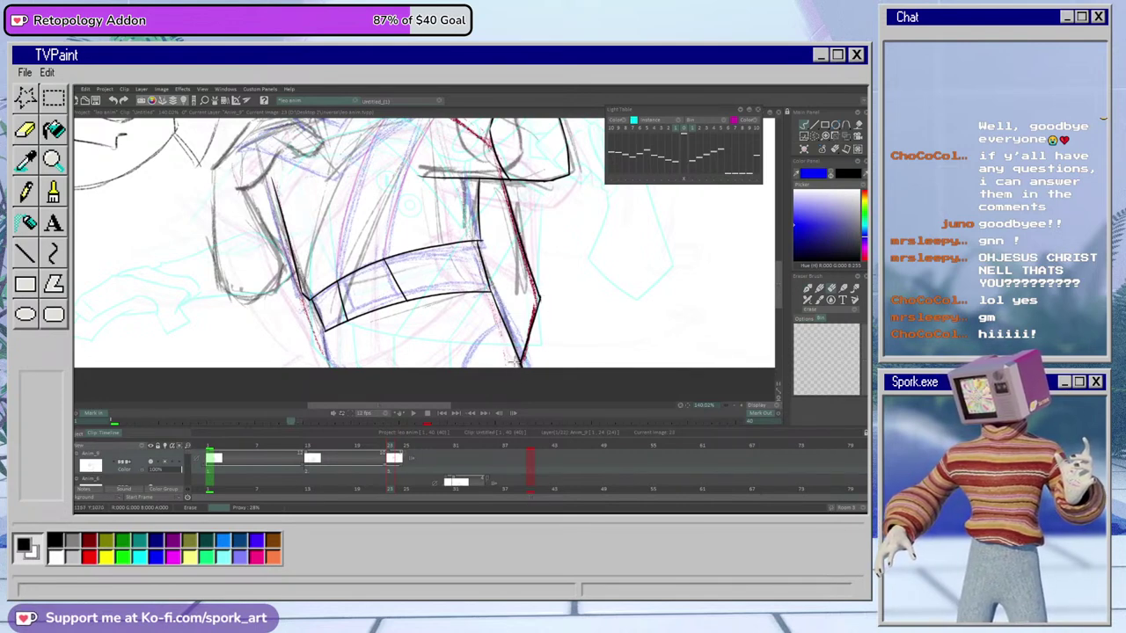
pyautogui.press('b')
# Ink the left hip line below the waistband and the short curved leg line near the jacket's lower corner
pyautogui.moveTo(782, 294)
pyautogui.mouseDown()
pyautogui.moveTo(781, 265)
pyautogui.moveTo(781, 294)
pyautogui.mouseUp()
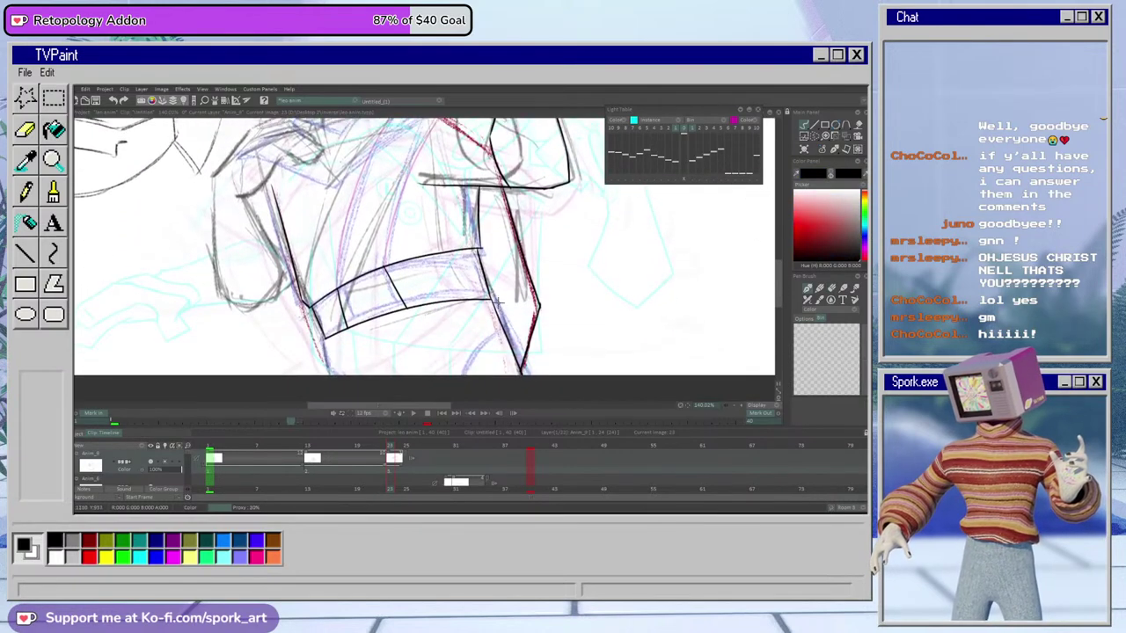
pyautogui.moveTo(388, 447); pyautogui.dragTo(389, 453)
pyautogui.moveTo(778, 283); pyautogui.dragTo(779, 288)
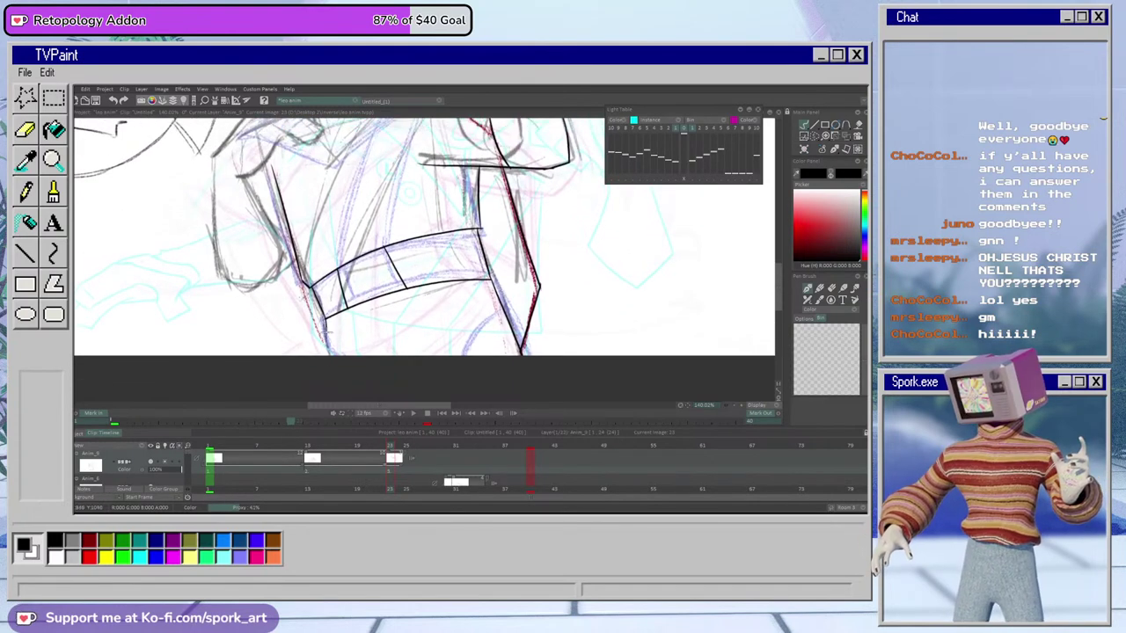
pyautogui.hotkey('ctrl', 'z')
pyautogui.moveTo(325, 318); pyautogui.dragTo(335, 379)
pyautogui.hotkey('ctrl', 'z')
pyautogui.moveTo(325, 318); pyautogui.dragTo(332, 369)
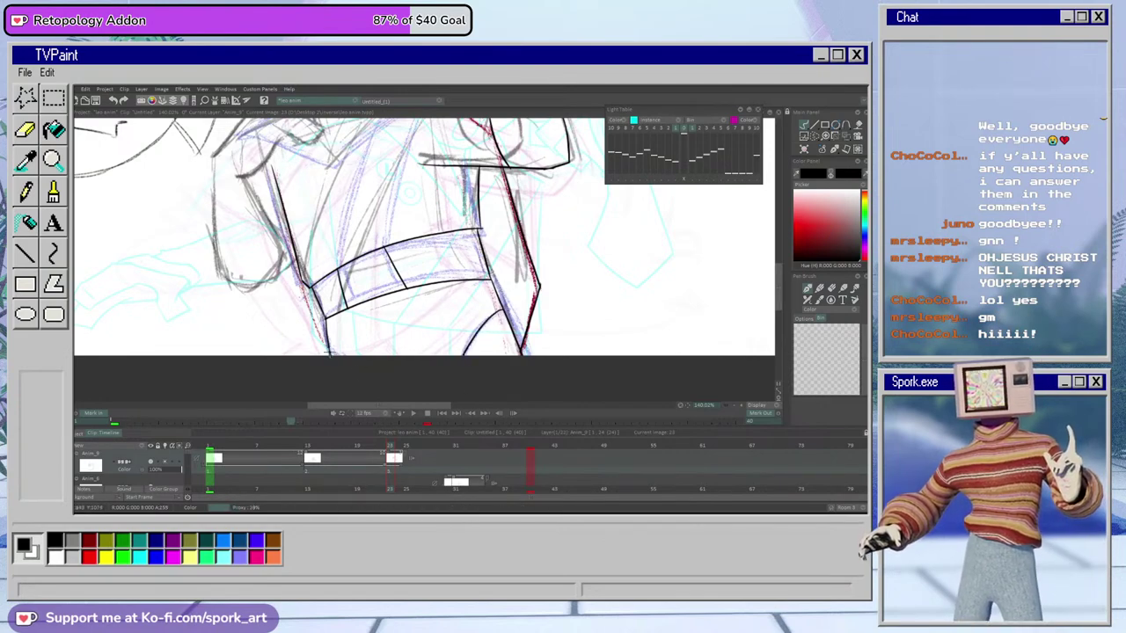
pyautogui.moveTo(776, 298)
pyautogui.mouseDown()
pyautogui.moveTo(780, 272)
pyautogui.moveTo(785, 297)
pyautogui.mouseUp()
pyautogui.press('e')
pyautogui.press('b')
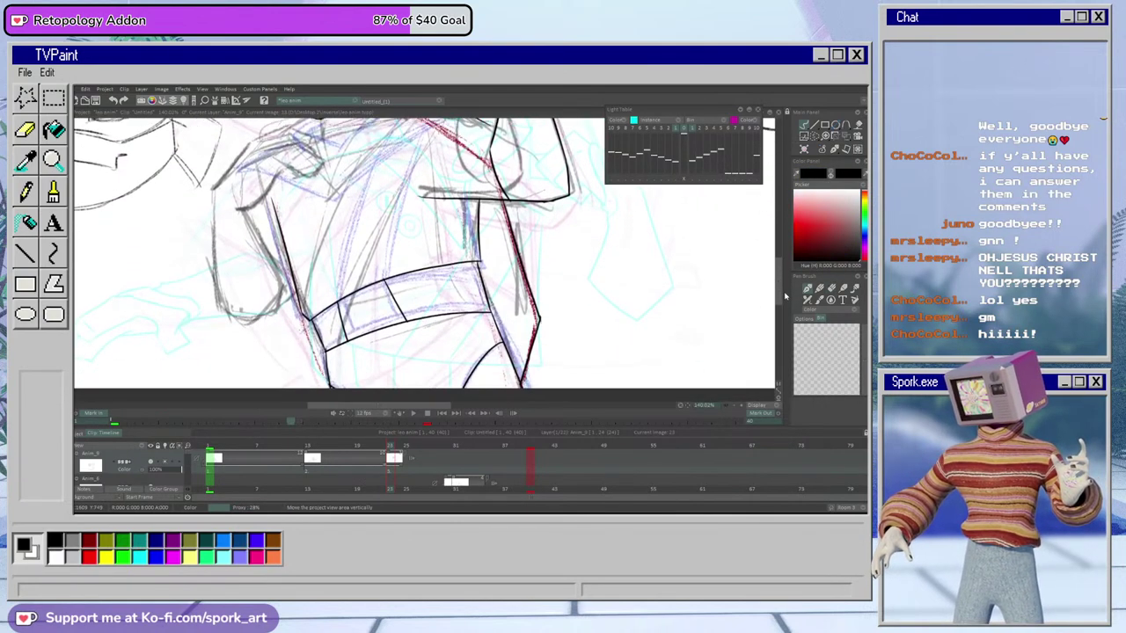
# Ink a long curved line from the shoulder down the chest to the waistband's first divider
pyautogui.scroll(3, 786, 295)
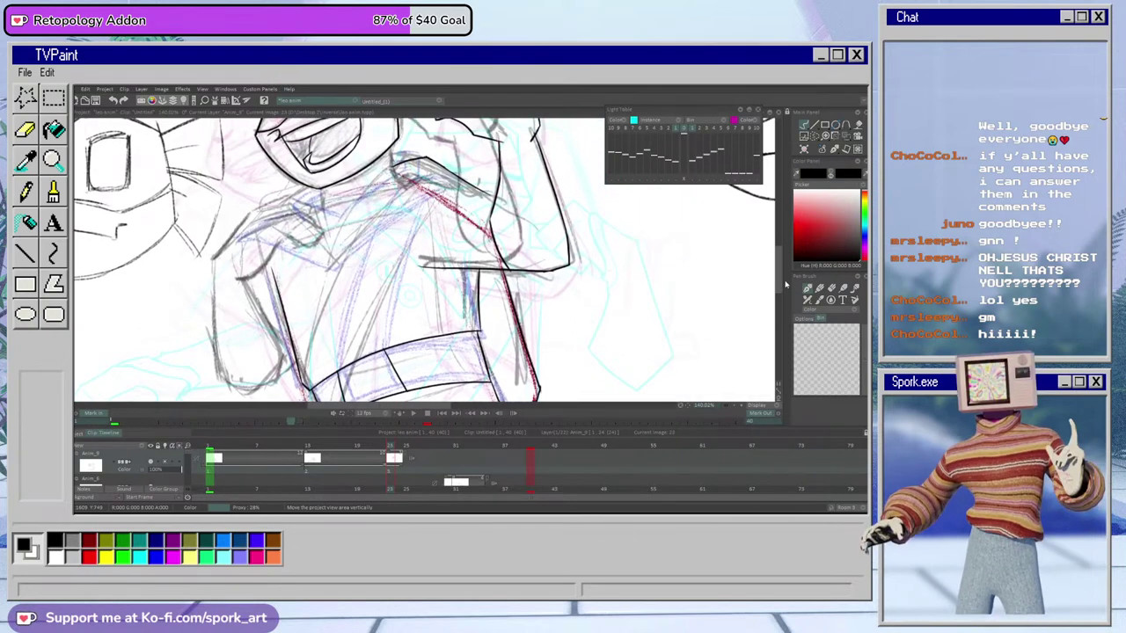
pyautogui.moveTo(393, 162); pyautogui.dragTo(338, 400)
pyautogui.hotkey('ctrl', 'z')
pyautogui.moveTo(393, 164)
pyautogui.mouseDown()
pyautogui.moveTo(348, 316)
pyautogui.moveTo(343, 400)
pyautogui.mouseUp()
pyautogui.hotkey('ctrl', 'z')
pyautogui.moveTo(393, 164); pyautogui.dragTo(339, 400)
pyautogui.hotkey('ctrl', 'z')
pyautogui.moveTo(393, 163)
pyautogui.mouseDown()
pyautogui.moveTo(340, 370)
pyautogui.moveTo(447, 144)
pyautogui.mouseUp()
pyautogui.hotkey('ctrl', 'z')
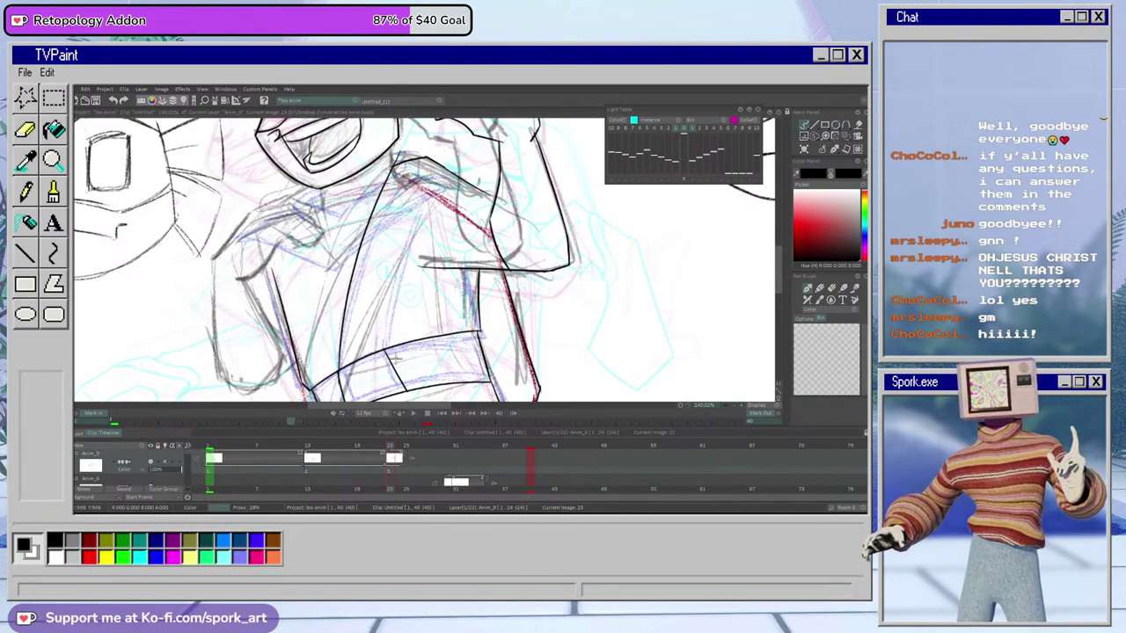
# Ink a second curved chest line from the waistband's other divider up to the shoulder and erase its overshoot
pyautogui.moveTo(385, 350)
pyautogui.mouseDown()
pyautogui.moveTo(461, 151)
pyautogui.moveTo(396, 299)
pyautogui.moveTo(390, 392)
pyautogui.mouseUp()
pyautogui.hotkey('ctrl', 'z')
pyautogui.hotkey('ctrl', 'z')
pyautogui.moveTo(385, 350); pyautogui.dragTo(461, 145)
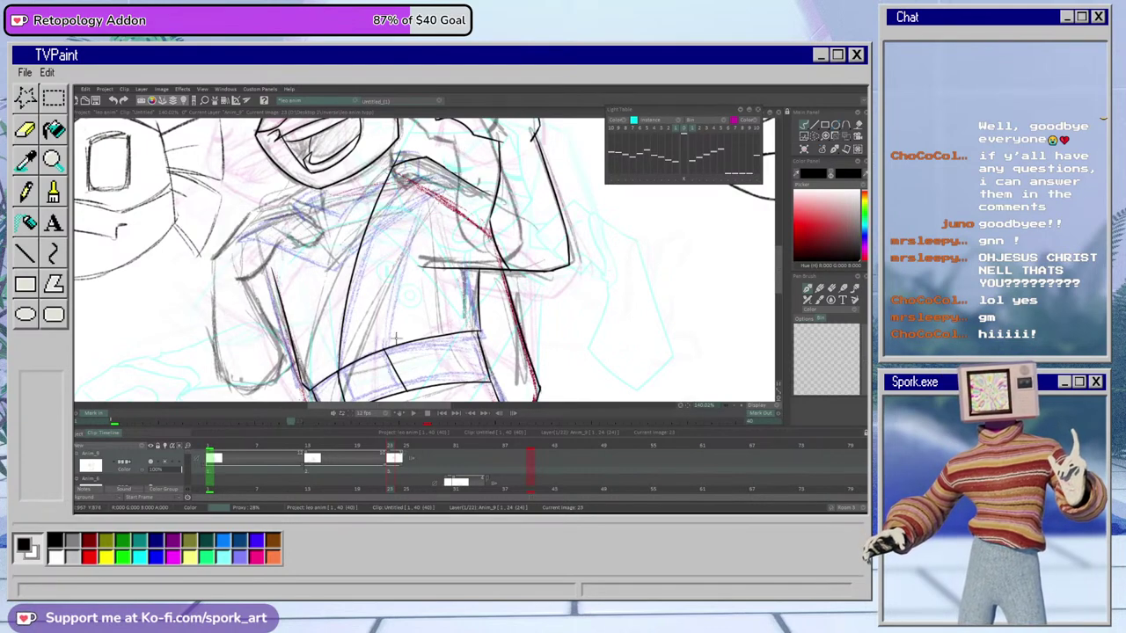
pyautogui.hotkey('ctrl', 'z')
pyautogui.moveTo(389, 357); pyautogui.dragTo(469, 144)
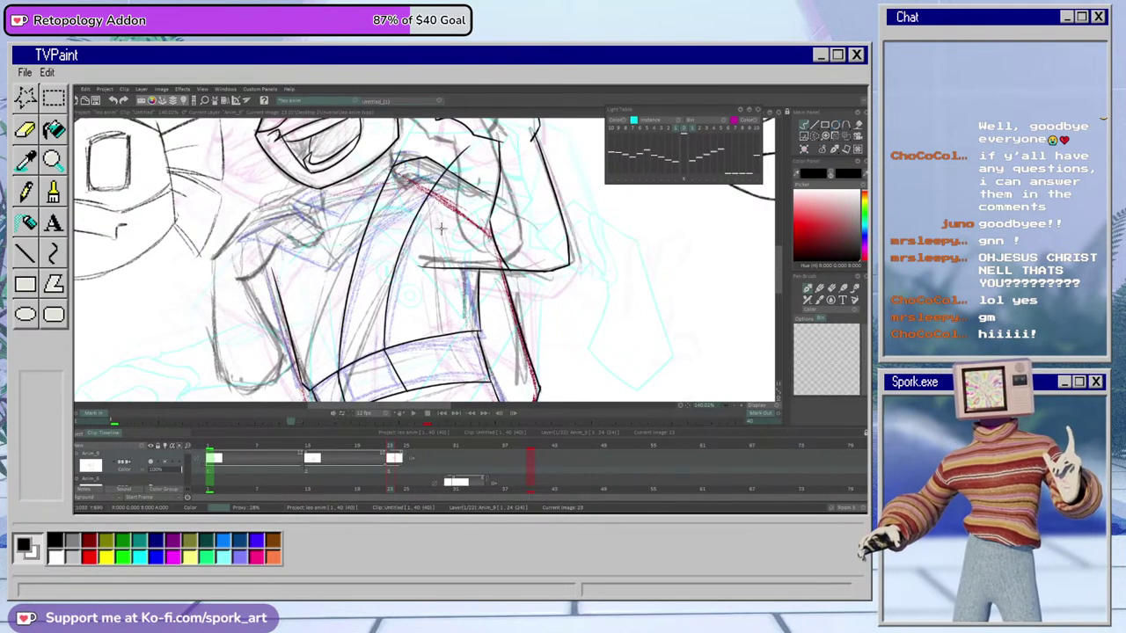
pyautogui.press('e')
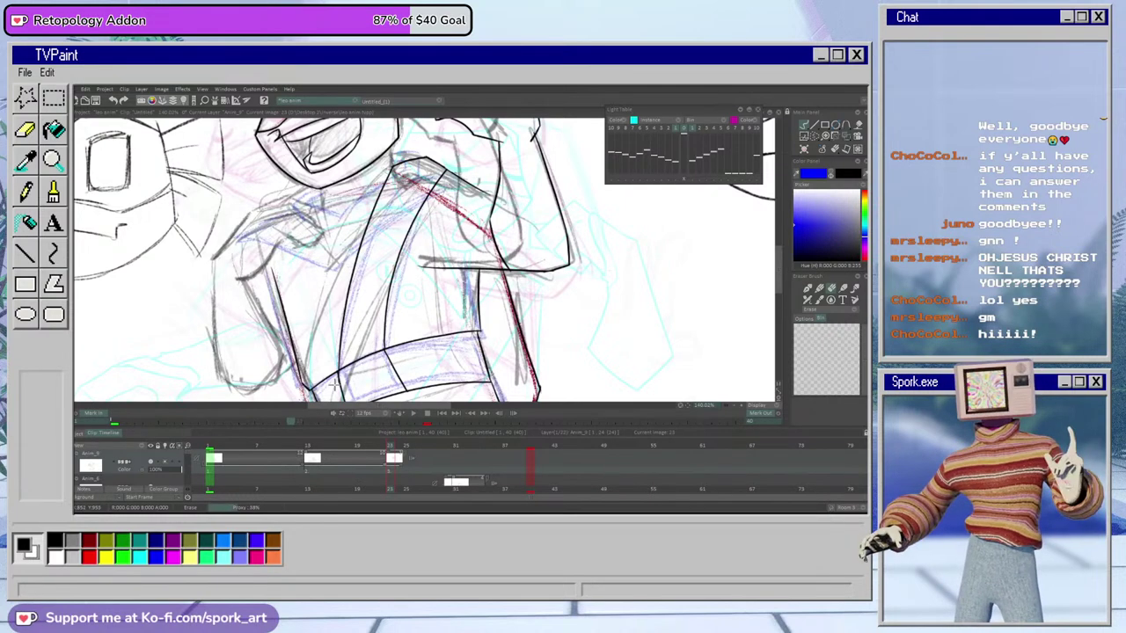
# Try to ink the upper outline of the bent arm over the rough sketch
pyautogui.press('b')
pyautogui.moveTo(779, 278)
pyautogui.mouseDown()
pyautogui.moveTo(778, 307)
pyautogui.moveTo(778, 273)
pyautogui.mouseUp()
pyautogui.scroll(-4, 778, 273)
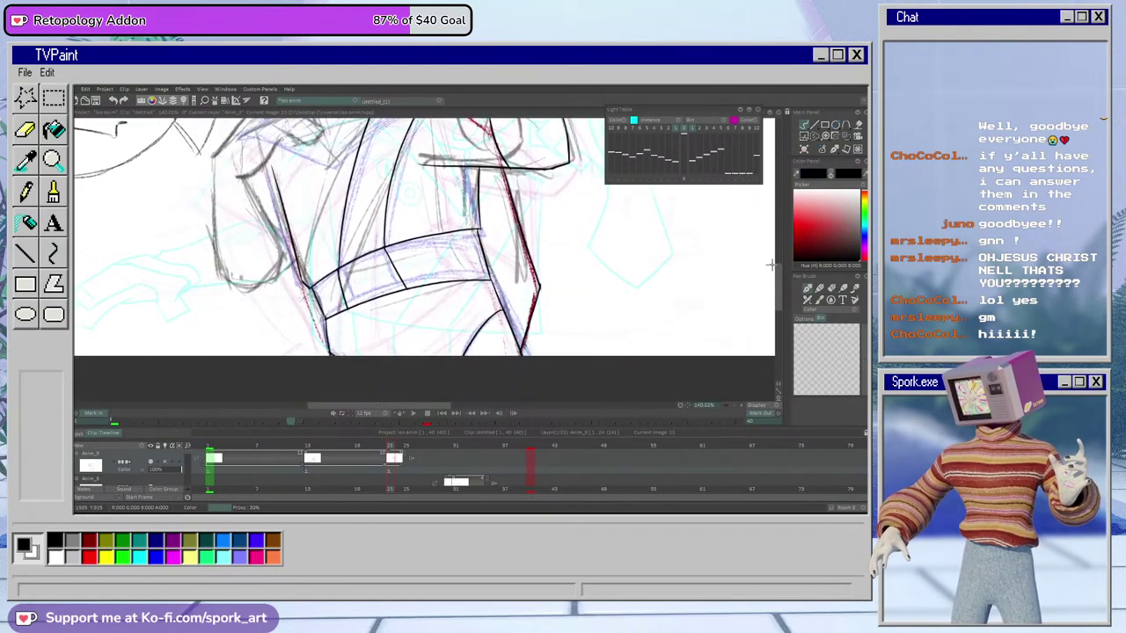
pyautogui.press('e')
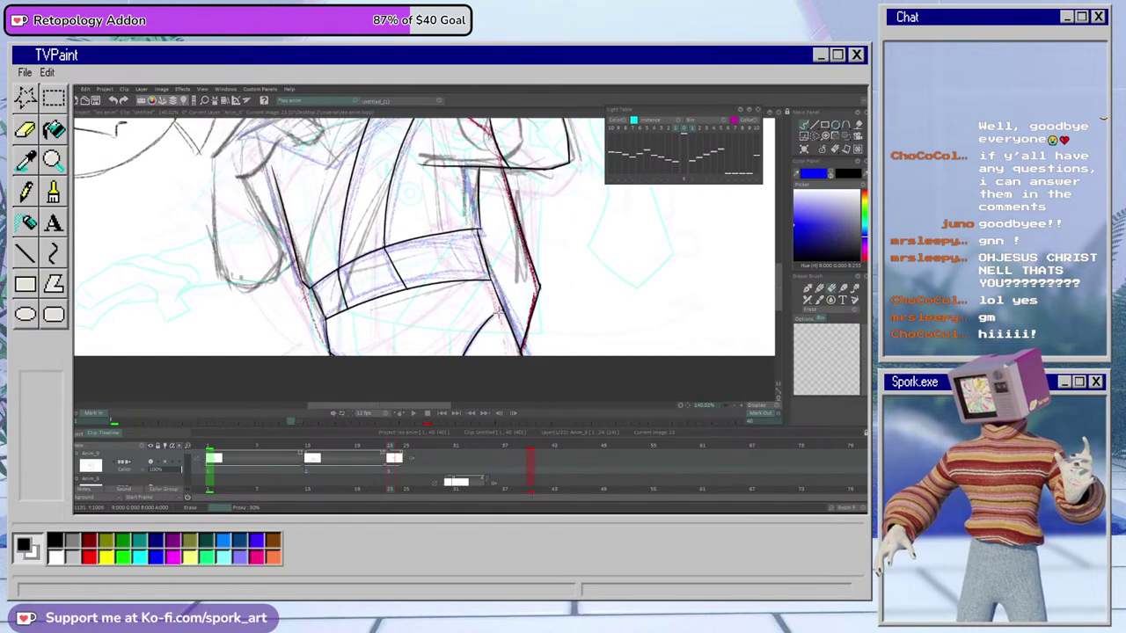
pyautogui.press('b')
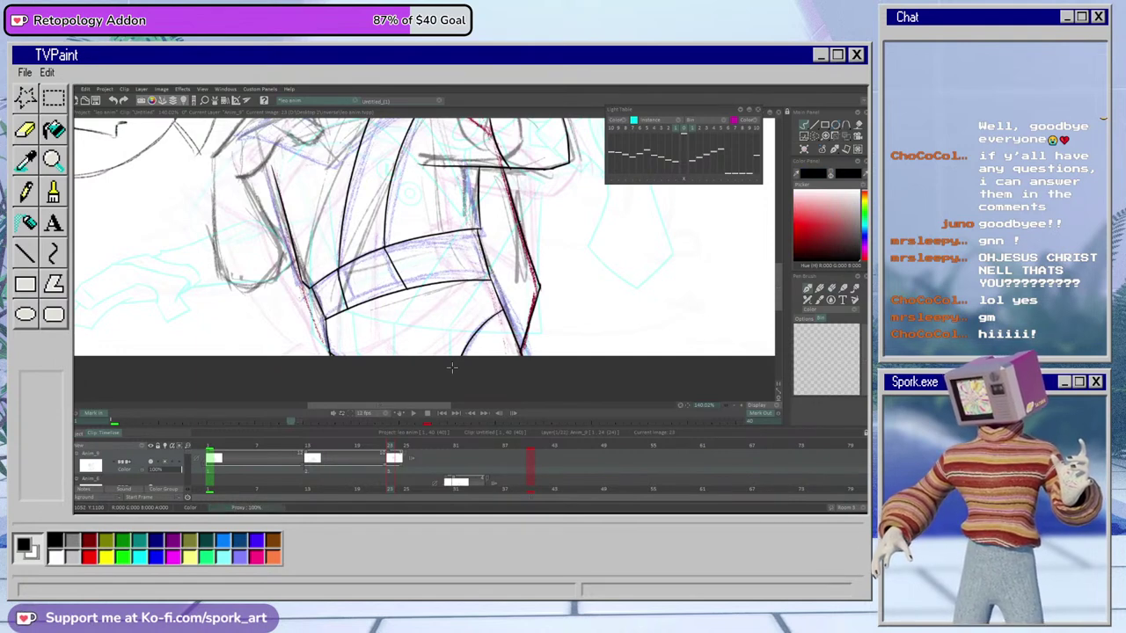
pyautogui.scroll(5, 772, 299)
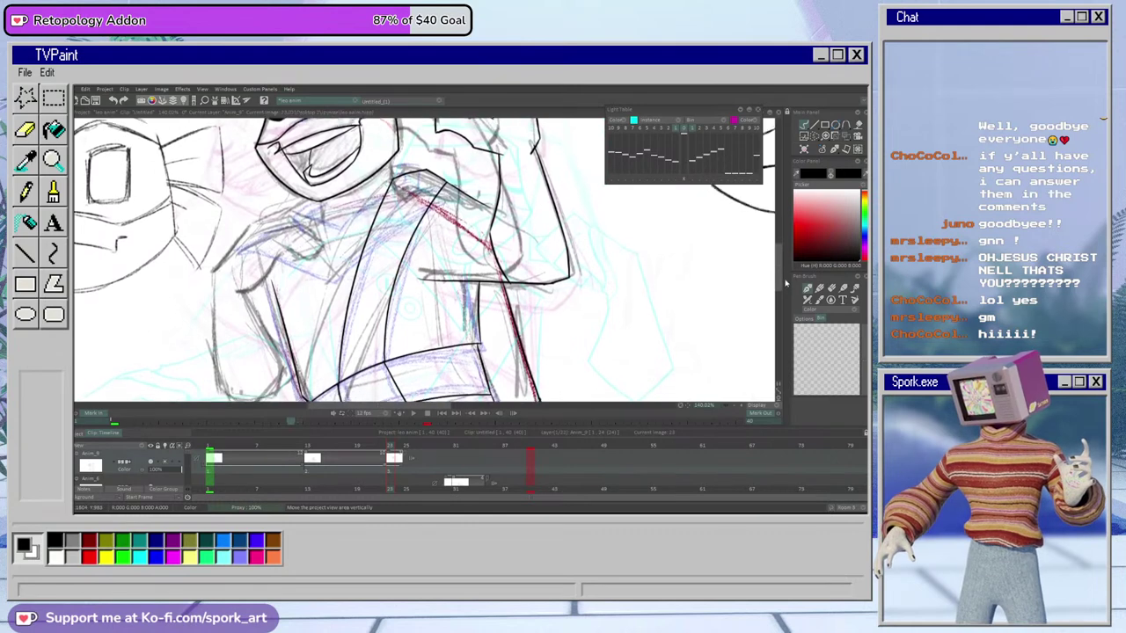
pyautogui.scroll(-3, 785, 272)
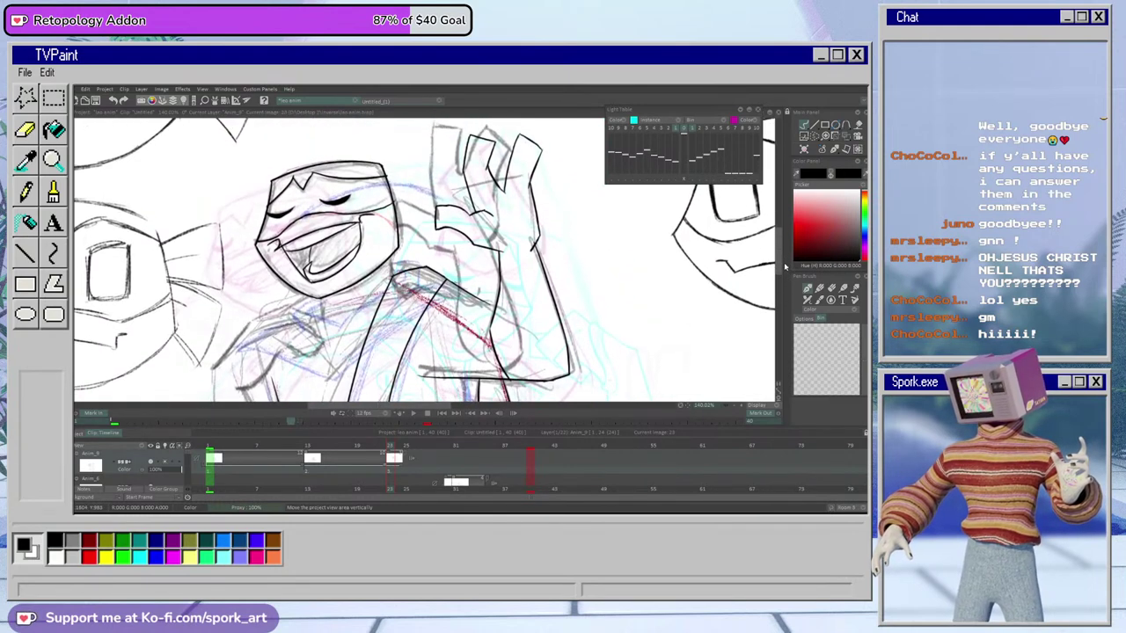
pyautogui.moveTo(784, 282); pyautogui.dragTo(786, 275)
pyautogui.scroll(-2, 785, 275)
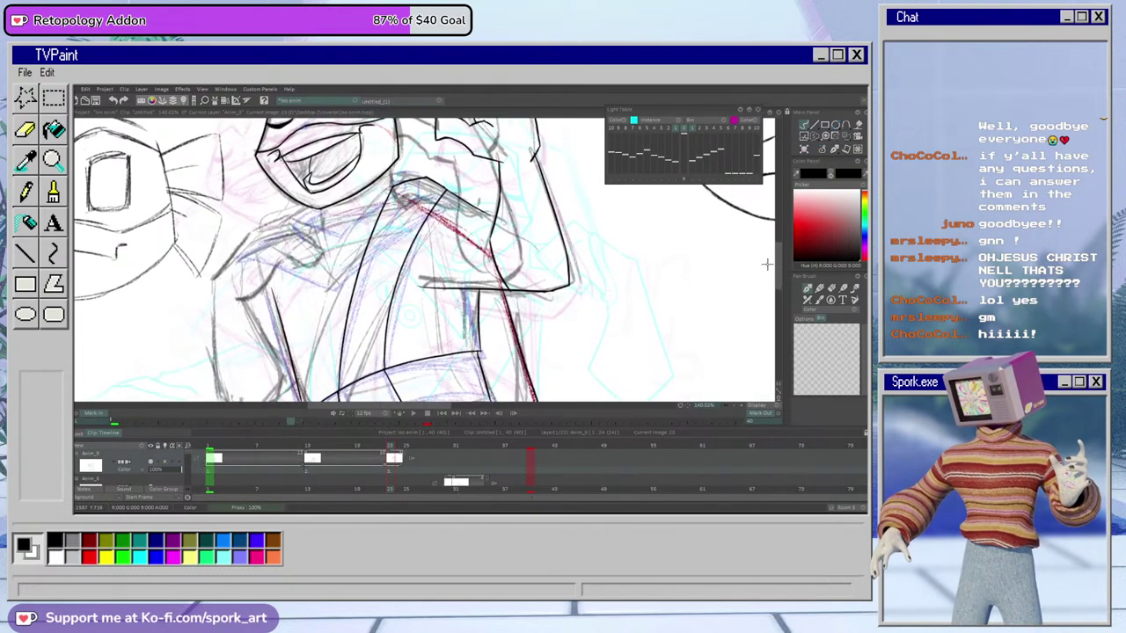
pyautogui.moveTo(247, 231); pyautogui.dragTo(306, 211)
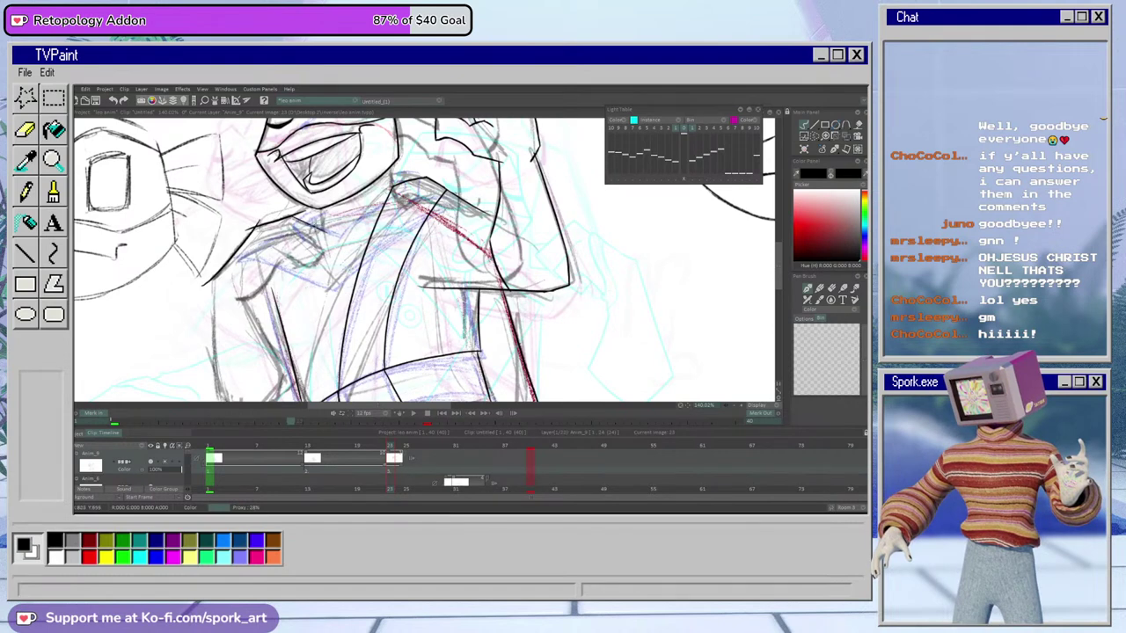
pyautogui.hotkey('ctrl', 'z')
pyautogui.hotkey('ctrl', 'z')
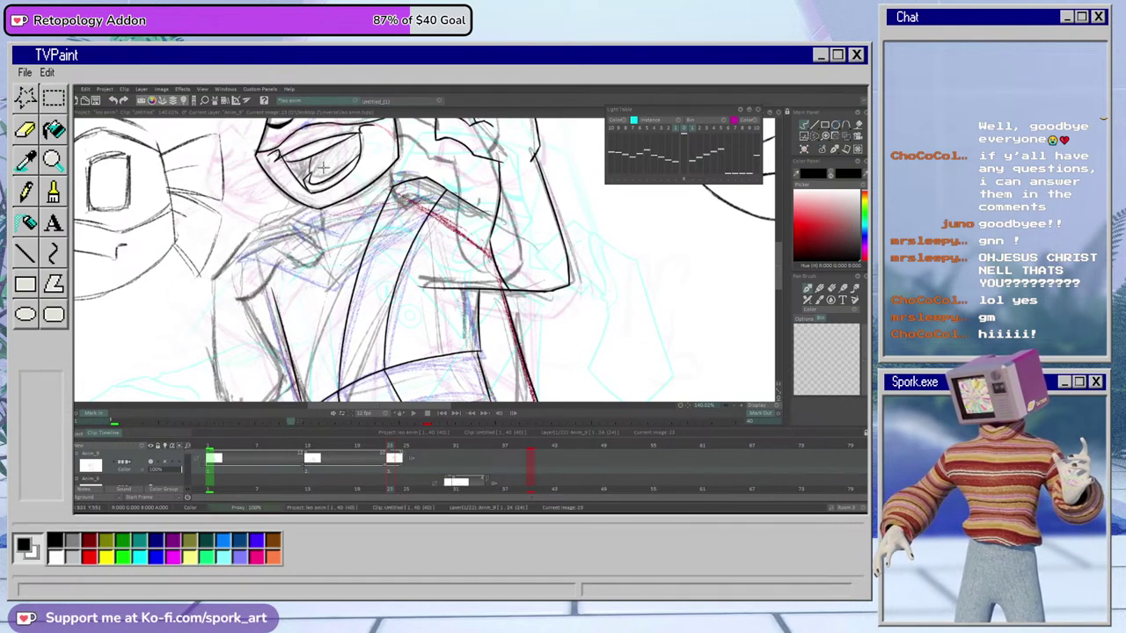
# Adjust the density of the rough sketch layer in the timeline
pyautogui.click(187, 456)
pyautogui.moveTo(188, 457); pyautogui.dragTo(190, 469)
pyautogui.scroll(-6, 190, 471)
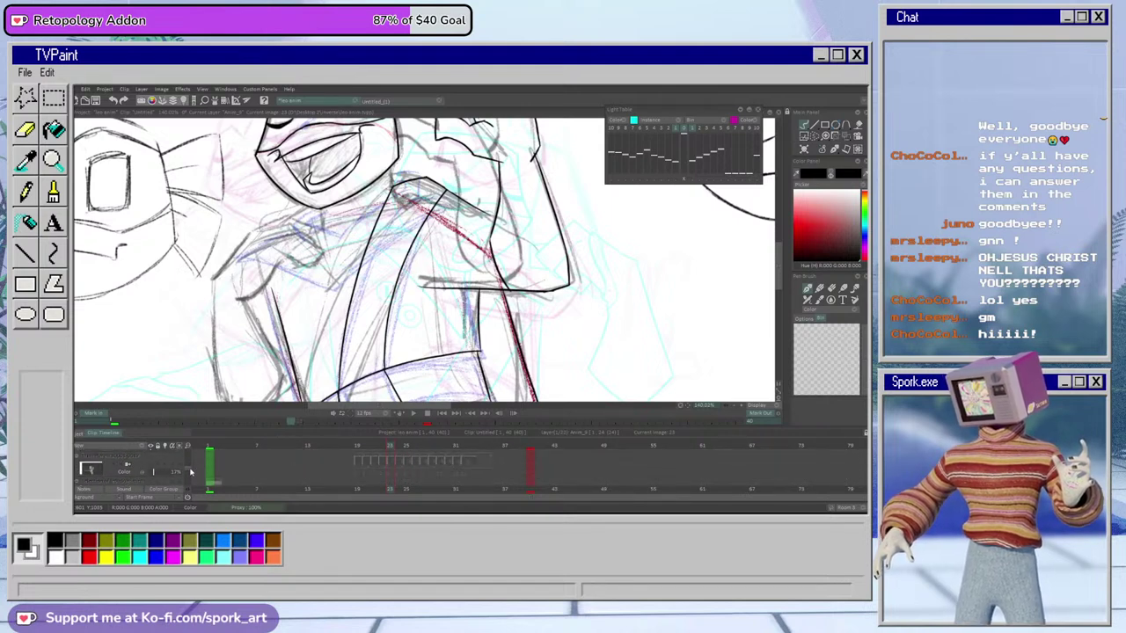
pyautogui.scroll(-6, 190, 475)
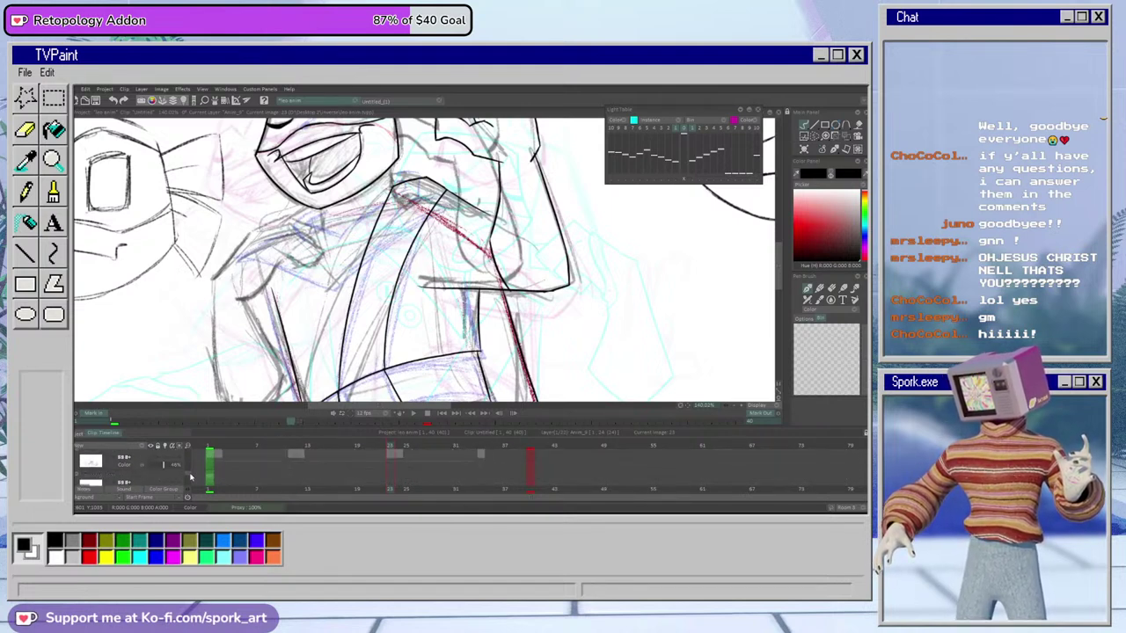
pyautogui.scroll(-5, 189, 475)
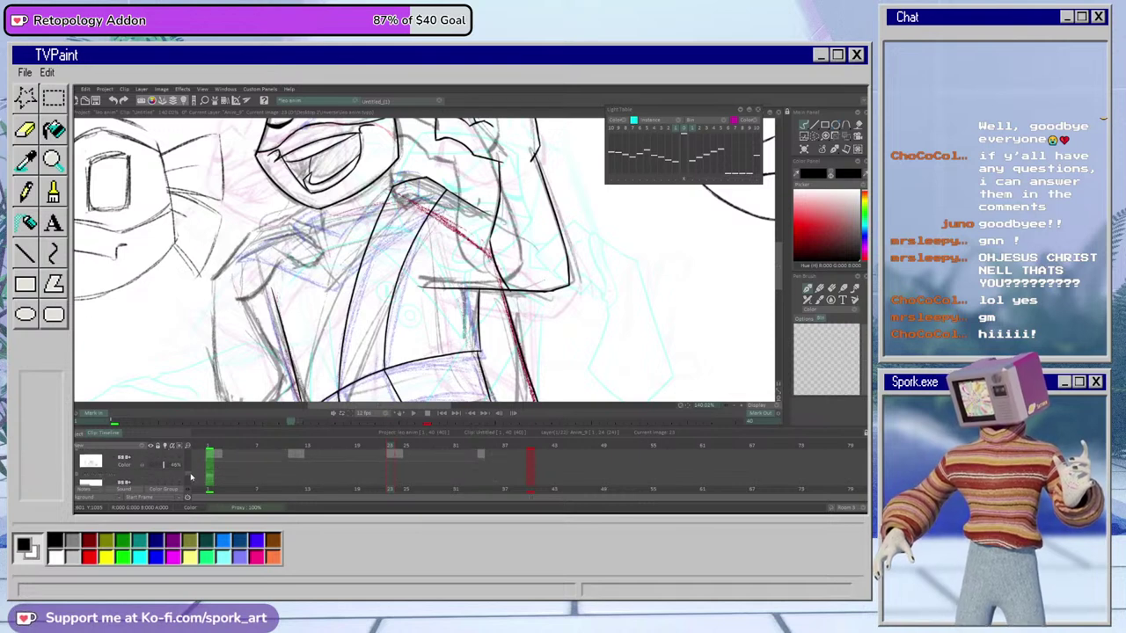
pyautogui.scroll(-4, 190, 475)
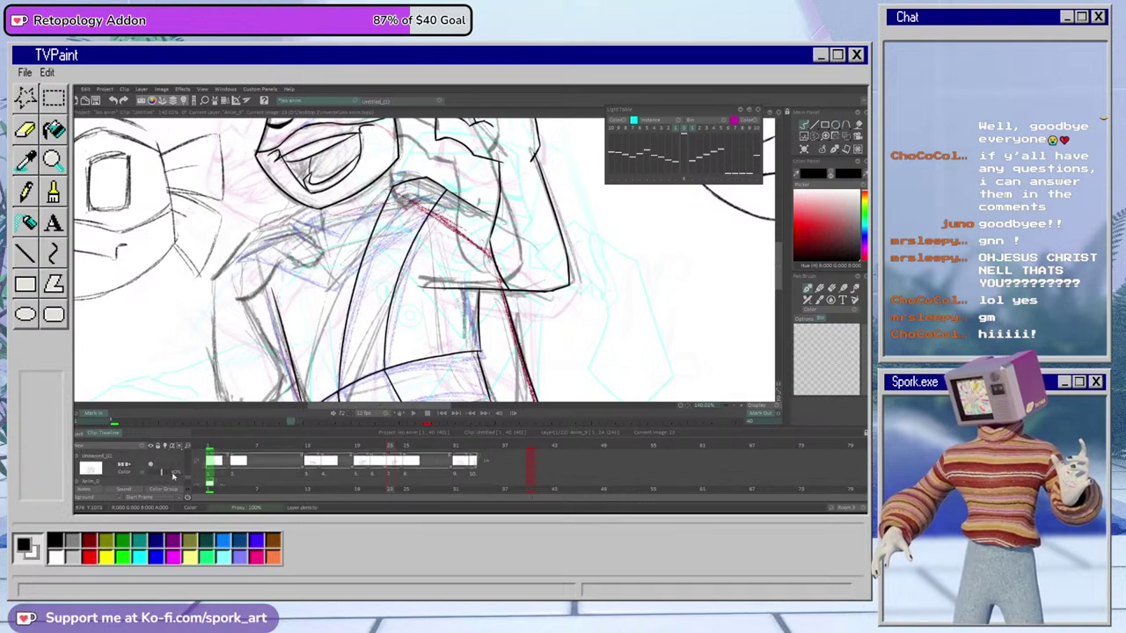
pyautogui.moveTo(163, 475); pyautogui.dragTo(188, 451)
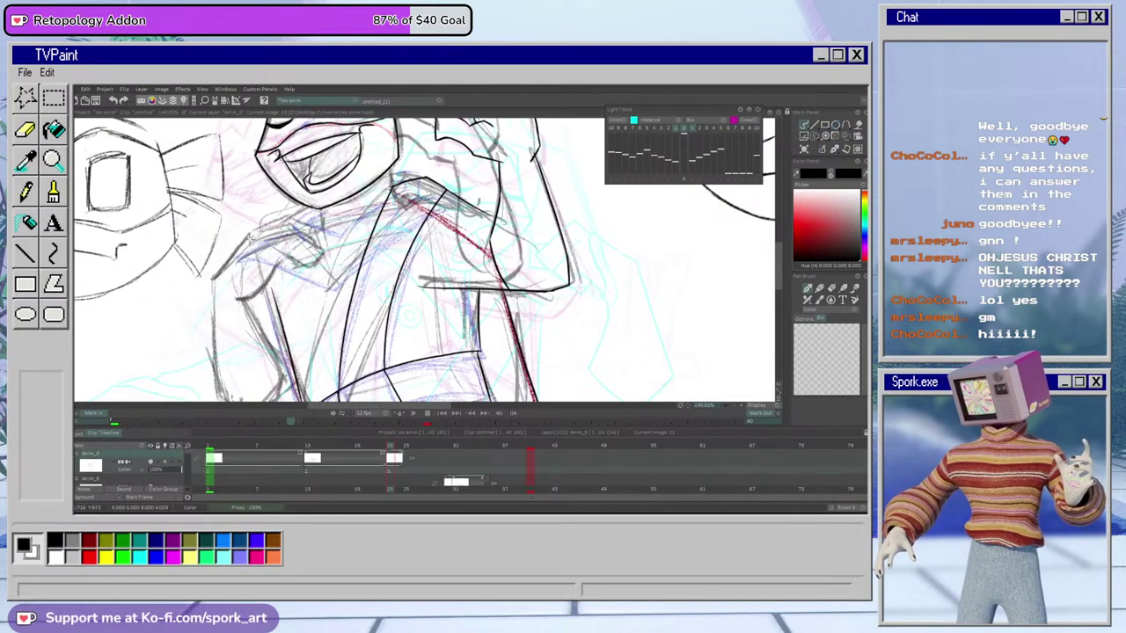
# Ink the top contour of the hand resting at the chest and clean up its end
pyautogui.moveTo(262, 222)
pyautogui.mouseDown()
pyautogui.moveTo(183, 300)
pyautogui.moveTo(261, 222)
pyautogui.moveTo(334, 252)
pyautogui.mouseUp()
pyautogui.hotkey('ctrl', 'z')
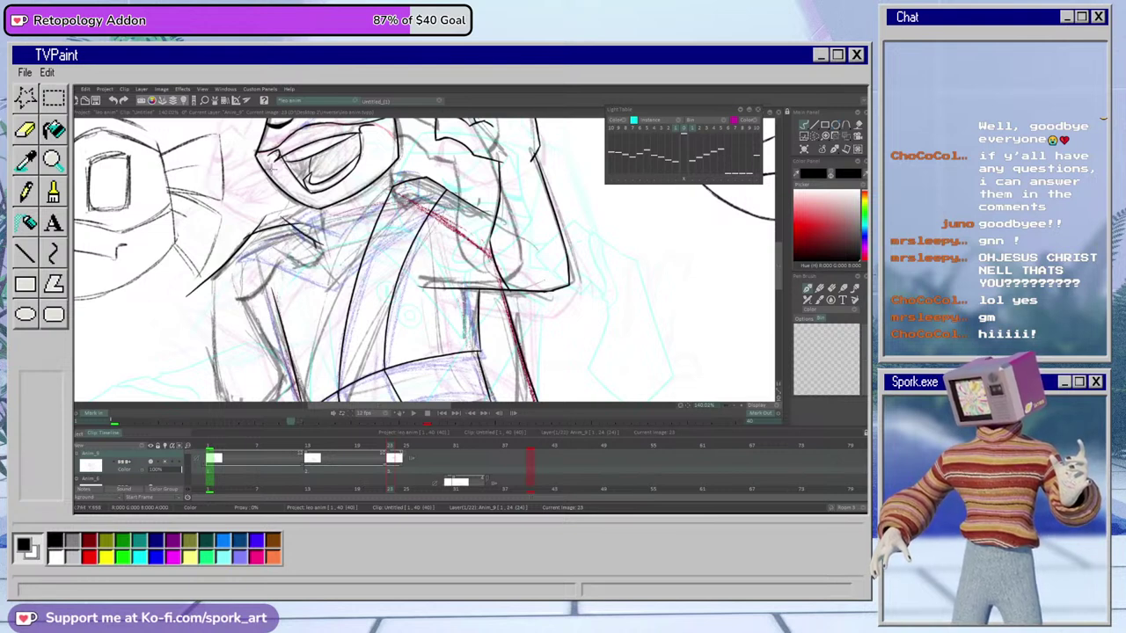
pyautogui.press('e')
pyautogui.moveTo(321, 236); pyautogui.dragTo(319, 245)
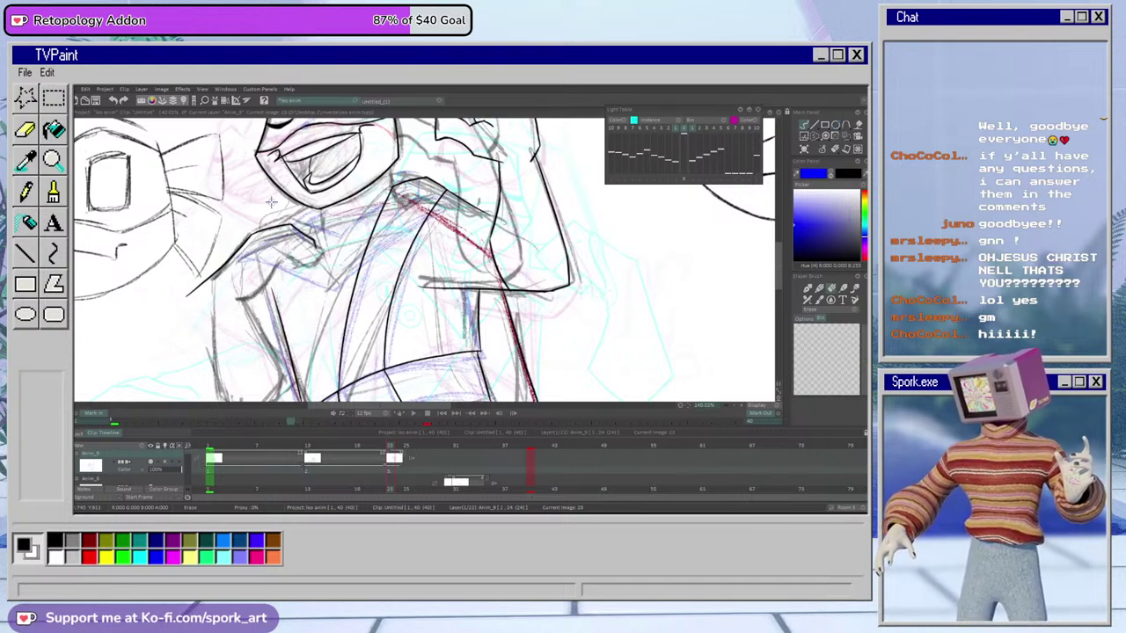
# Ink the outer edge of the bent arm in black, from the wrist down past the elbow
pyautogui.click(807, 288)
pyautogui.scroll(-2, 274, 246)
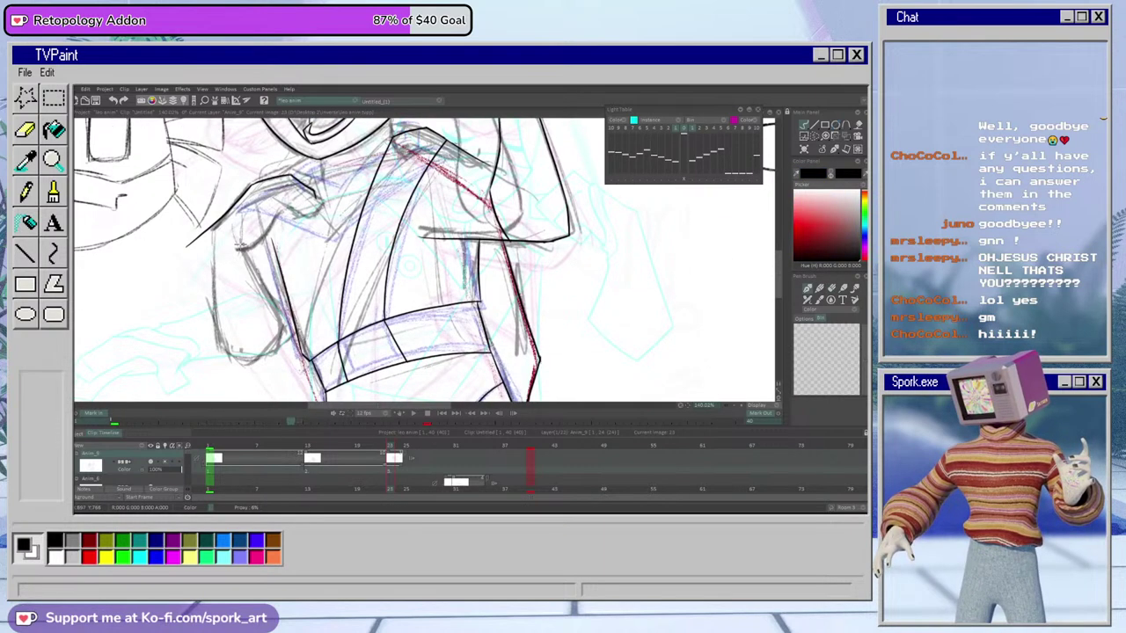
pyautogui.moveTo(215, 210); pyautogui.dragTo(238, 398)
pyautogui.click(247, 101)
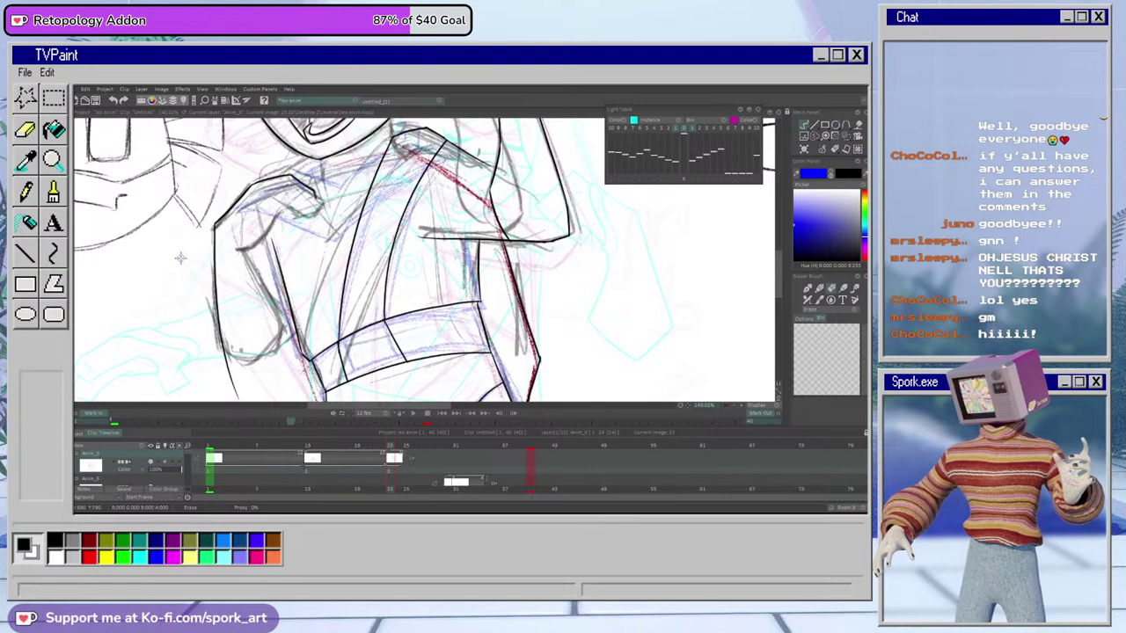
# Ink the angular elbow of the bent arm and erase the outer line's overshoot below it
pyautogui.moveTo(777, 270); pyautogui.dragTo(777, 280)
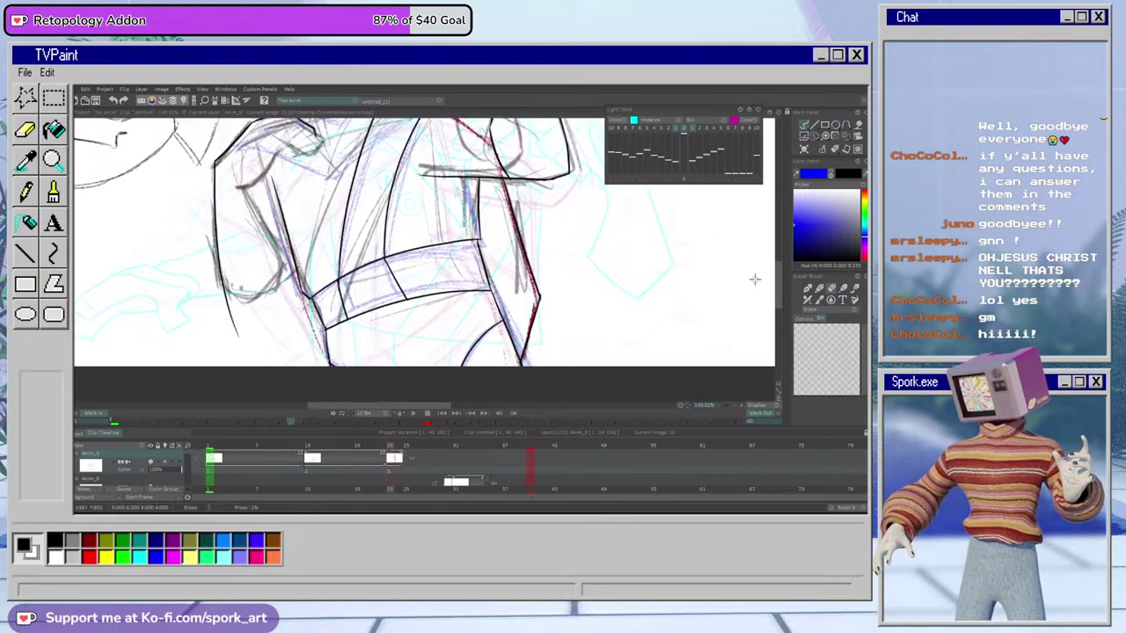
pyautogui.press('e')
pyautogui.moveTo(208, 276); pyautogui.dragTo(281, 308)
pyautogui.moveTo(286, 265)
pyautogui.mouseDown()
pyautogui.moveTo(233, 334)
pyautogui.moveTo(249, 317)
pyautogui.moveTo(242, 305)
pyautogui.mouseUp()
pyautogui.press('e')
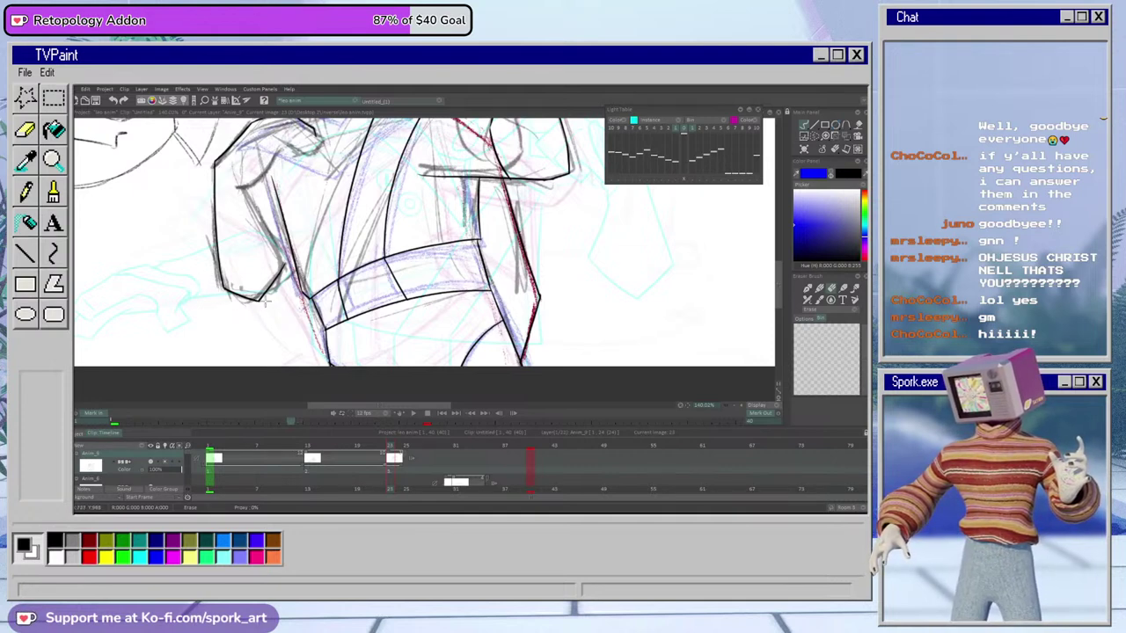
# Ink the short inner line of the bent arm below the wrist
pyautogui.press('b')
pyautogui.moveTo(282, 148); pyautogui.dragTo(254, 186)
pyautogui.press('e')
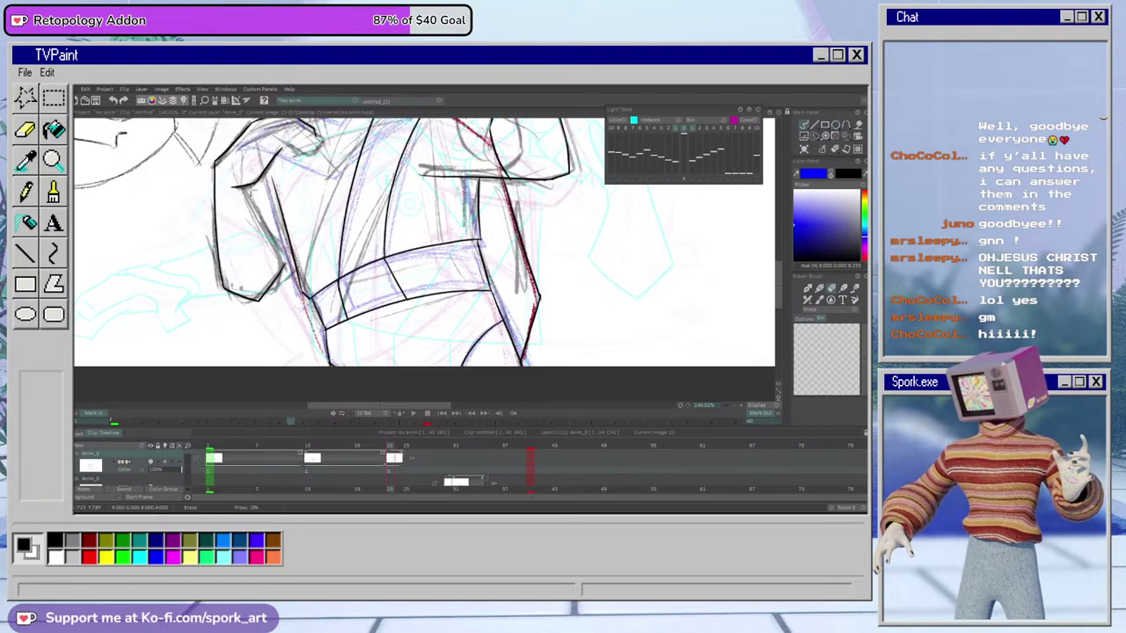
pyautogui.press('e')
# Ink the fingers and squared fingertips of the hand at the chest, cleaning up the stray ends
pyautogui.moveTo(777, 273); pyautogui.dragTo(776, 255)
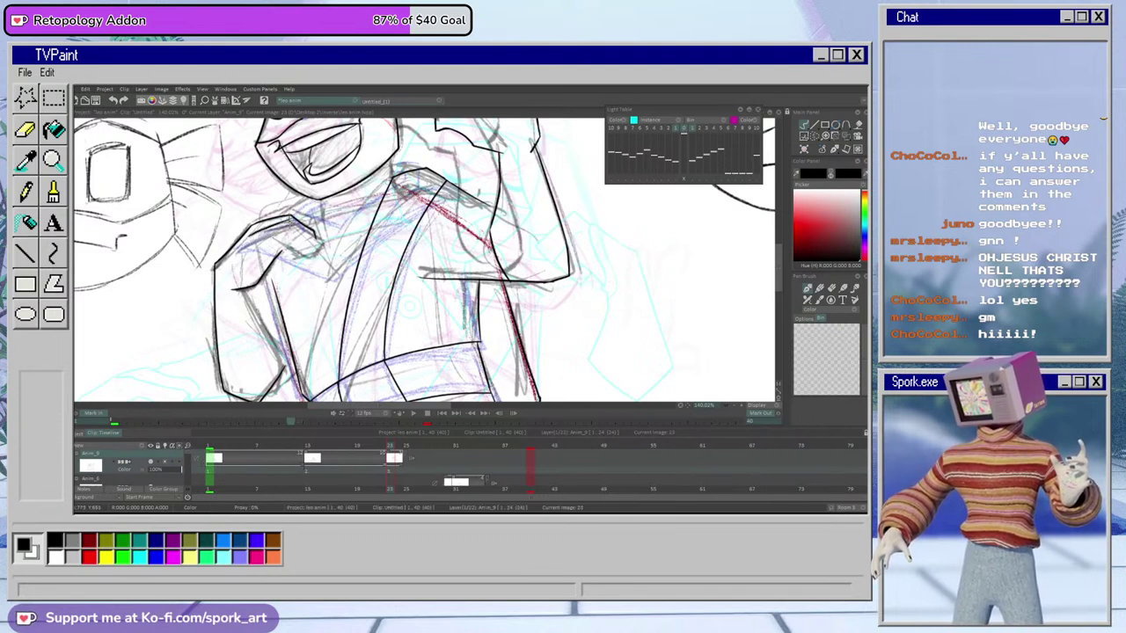
pyautogui.hotkey('ctrl', 'z')
pyautogui.moveTo(290, 217); pyautogui.dragTo(316, 237)
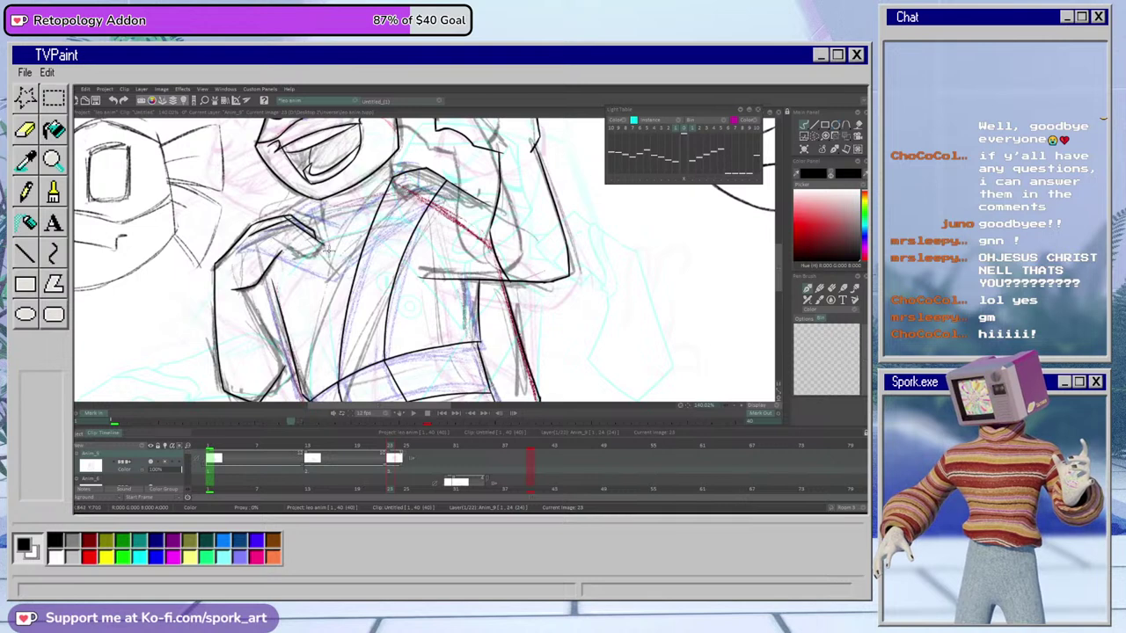
pyautogui.press('e')
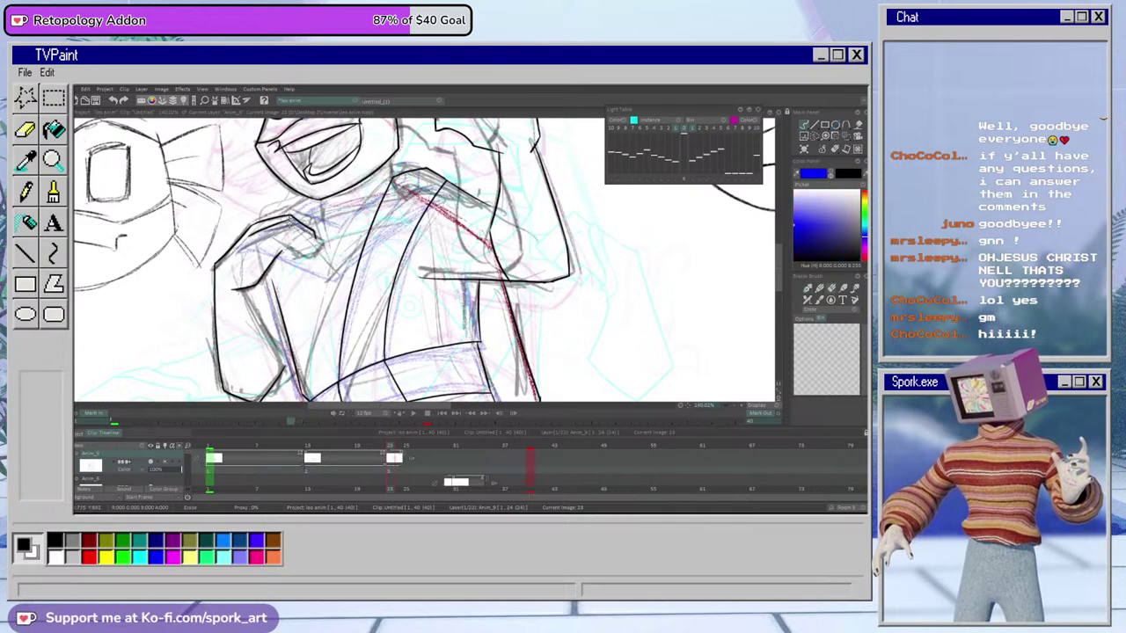
pyautogui.press('e')
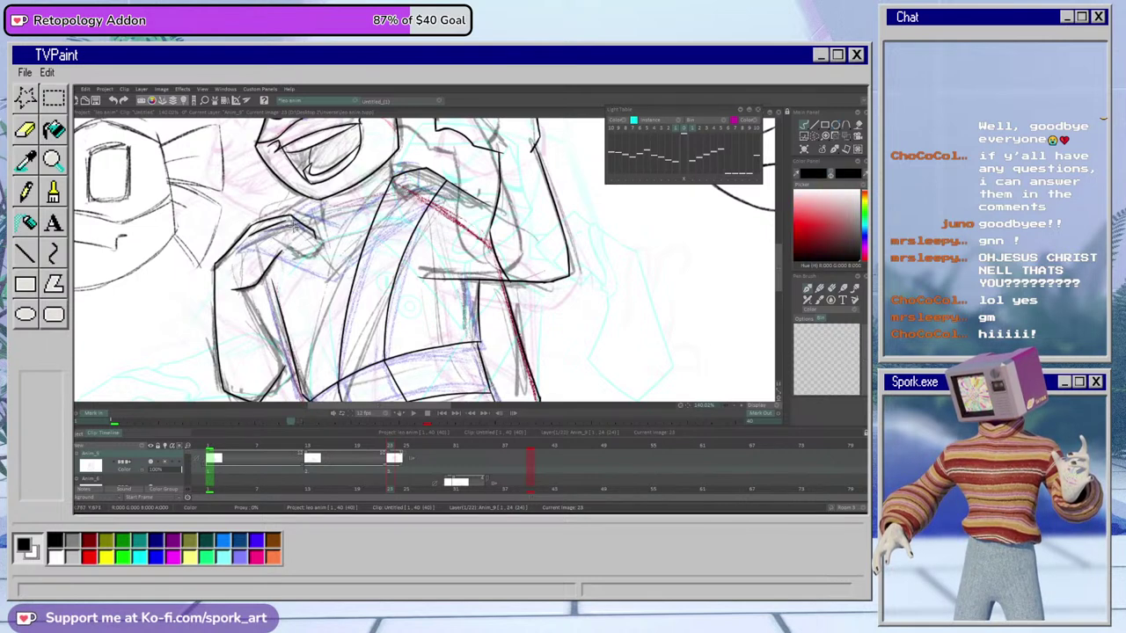
pyautogui.moveTo(282, 215); pyautogui.dragTo(327, 248)
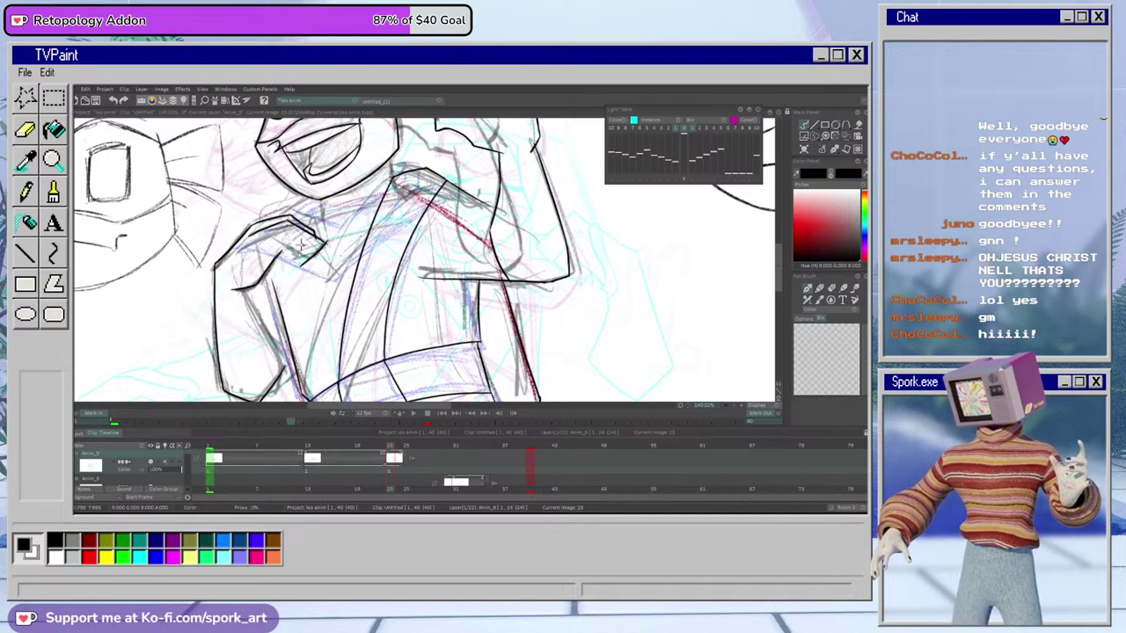
pyautogui.press('e')
pyautogui.moveTo(301, 263); pyautogui.dragTo(309, 262)
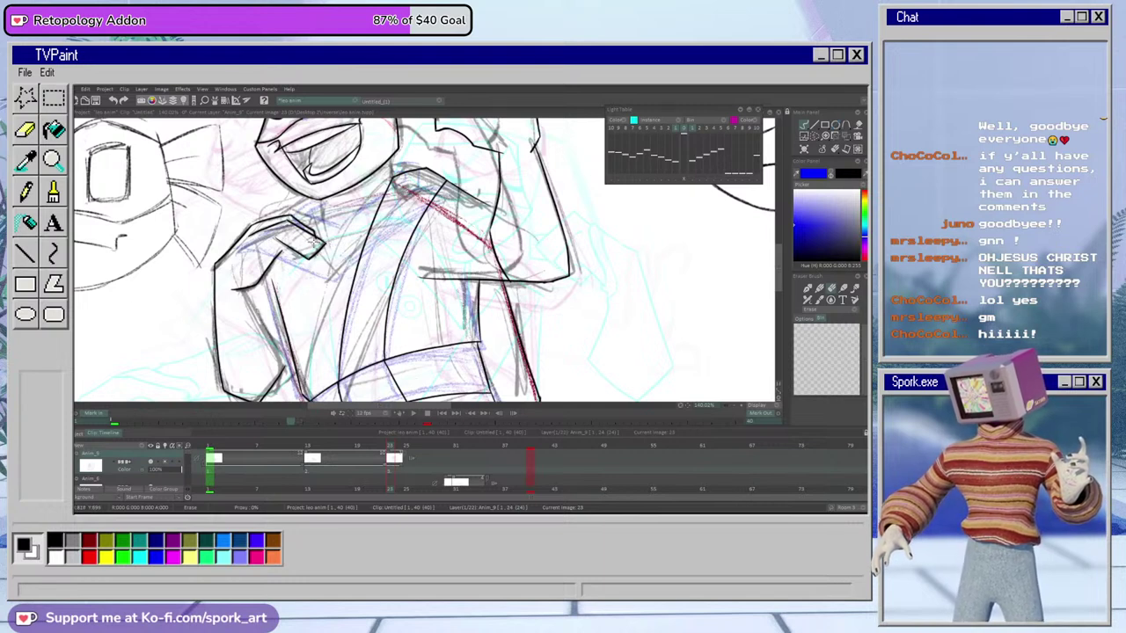
pyautogui.press('e')
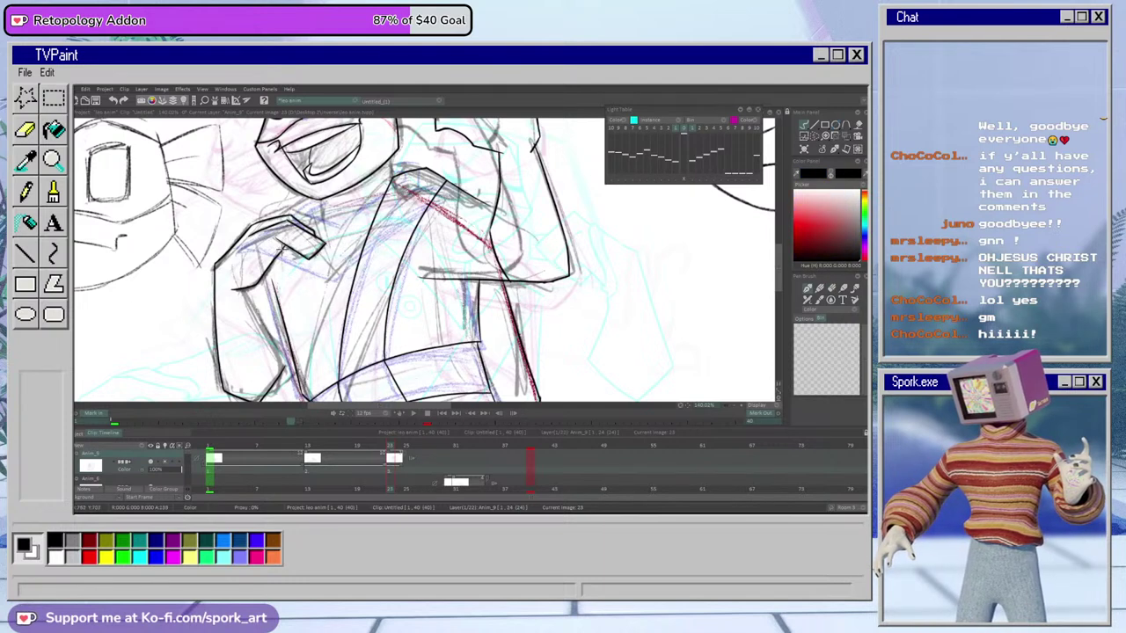
# Erase the inner line below the wrist and ink the small thumb contour under the fingers
pyautogui.press('e')
pyautogui.moveTo(284, 252); pyautogui.dragTo(231, 293)
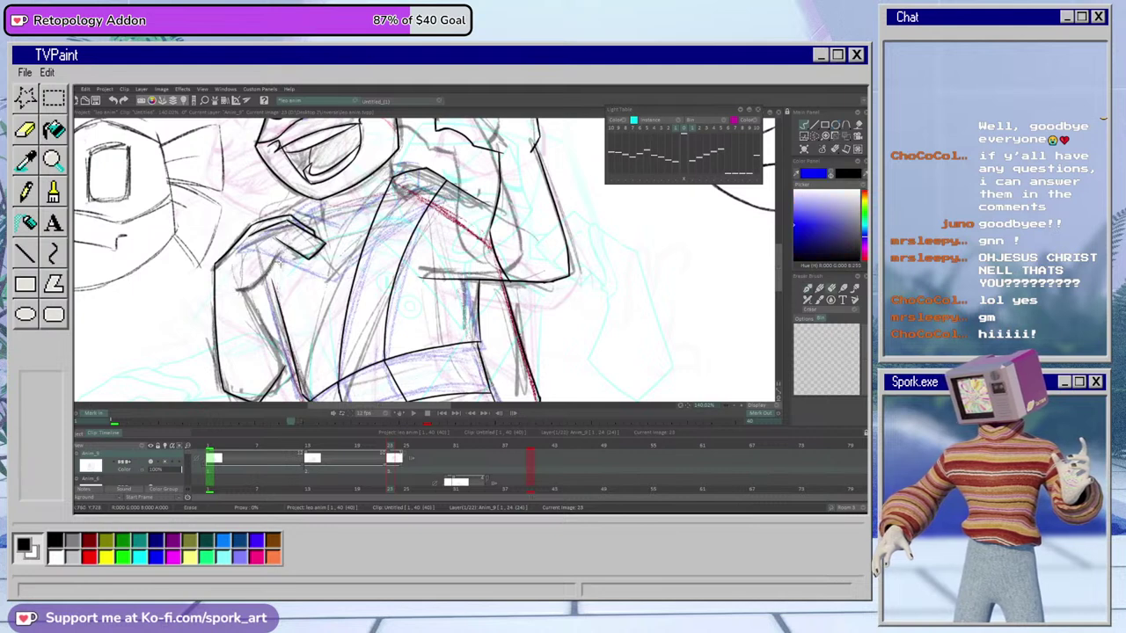
pyautogui.press('e')
pyautogui.moveTo(287, 244); pyautogui.dragTo(275, 249)
pyautogui.press('e')
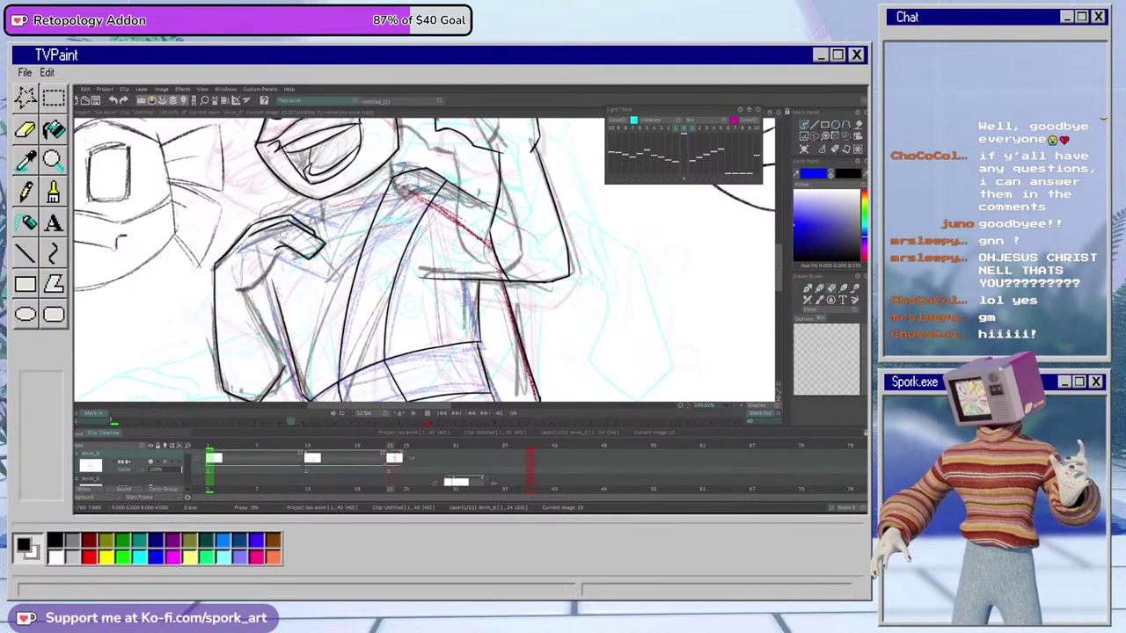
# Redraw the inner line of the bent arm from the thumb down toward the forearm, undoing unsatisfactory strokes
pyautogui.press('e')
pyautogui.moveTo(280, 248); pyautogui.dragTo(252, 286)
pyautogui.hotkey('ctrl', 'z')
pyautogui.moveTo(279, 249)
pyautogui.mouseDown()
pyautogui.moveTo(265, 275)
pyautogui.moveTo(224, 296)
pyautogui.mouseUp()
pyautogui.hotkey('ctrl', 'z')
pyautogui.press('e')
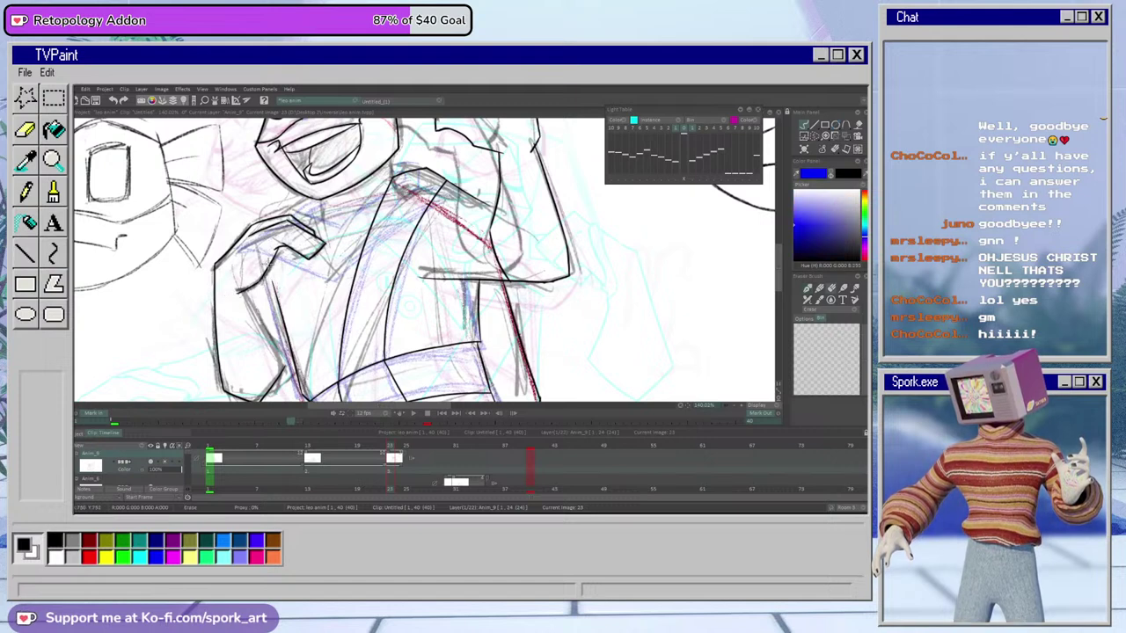
# Erase the rough top edge of the turtle's head and ink it as one clean curve toward the raised hand
pyautogui.press('e')
pyautogui.moveTo(714, 405); pyautogui.dragTo(685, 432)
pyautogui.scroll(3, 745, 350)
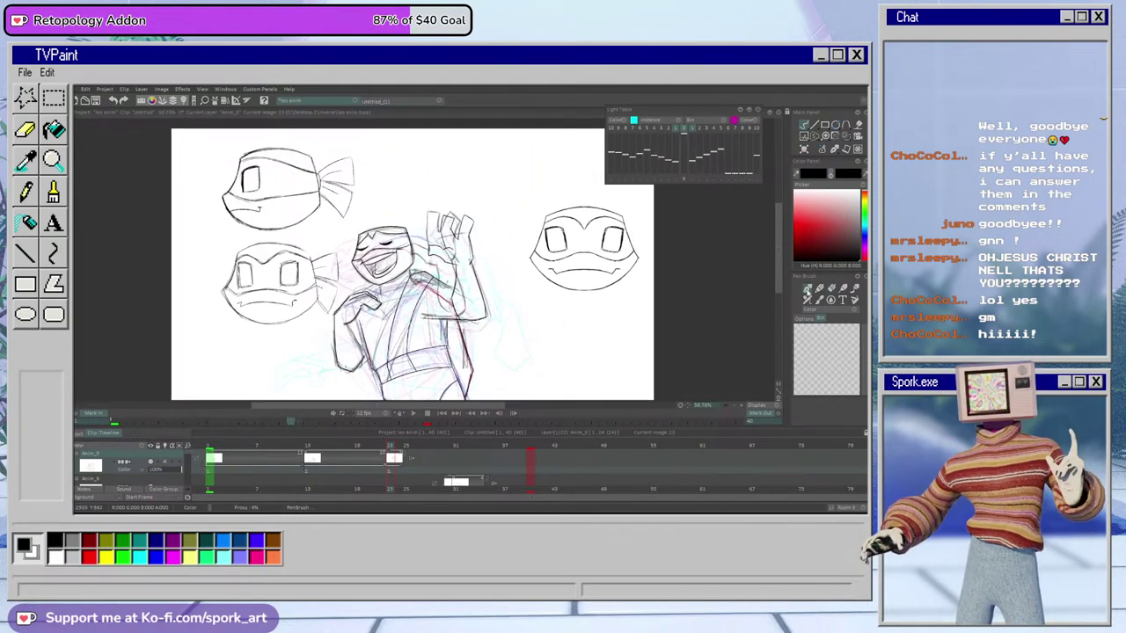
pyautogui.scroll(2, 741, 416)
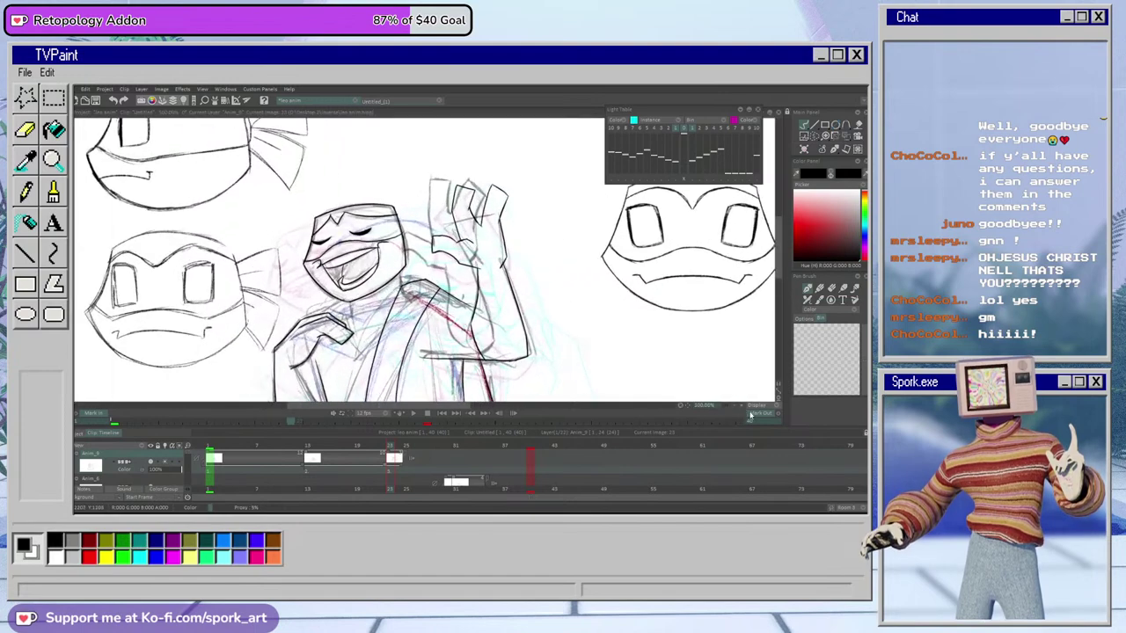
pyautogui.moveTo(740, 414); pyautogui.dragTo(751, 413)
pyautogui.press('e')
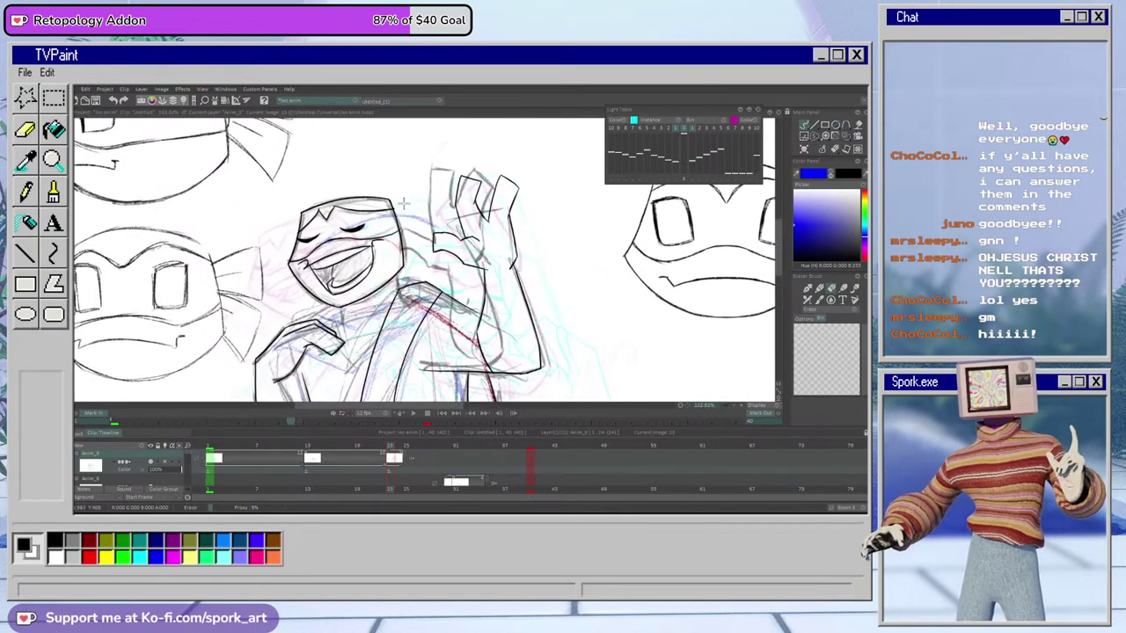
pyautogui.press('b')
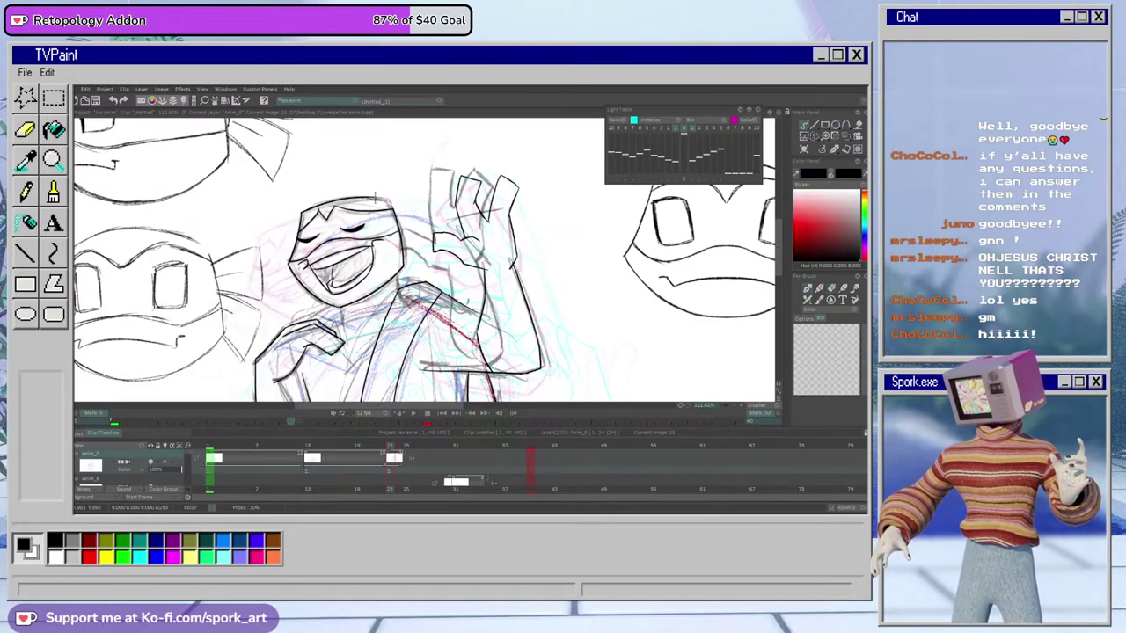
pyautogui.click(740, 408)
pyautogui.click(740, 408)
pyautogui.moveTo(777, 255); pyautogui.dragTo(777, 239)
pyautogui.press('e')
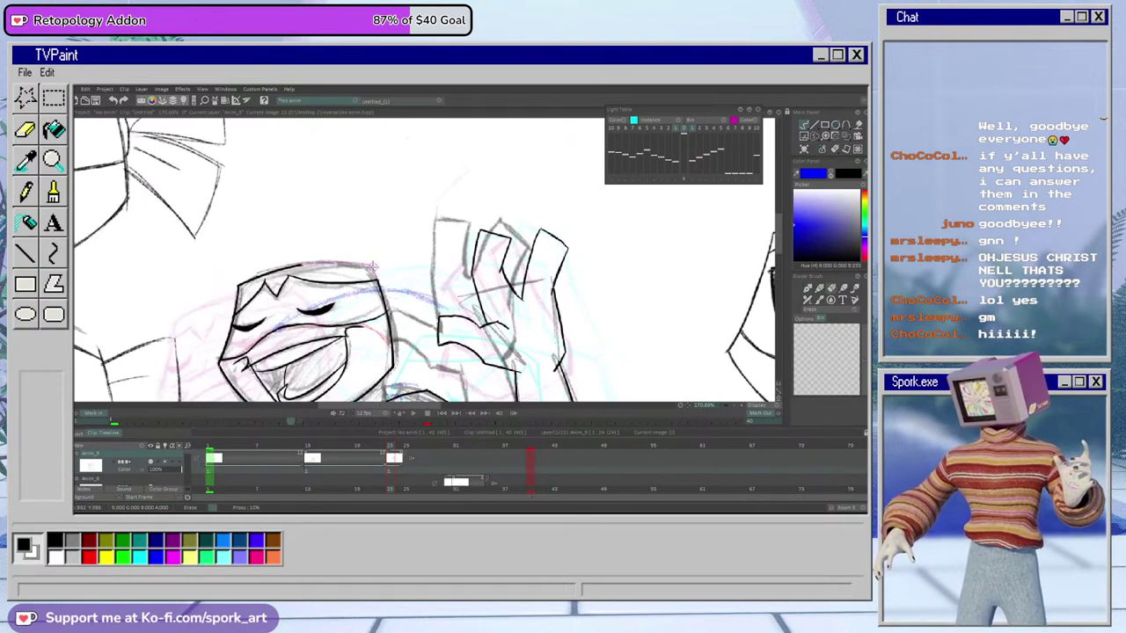
pyautogui.press('b')
pyautogui.moveTo(297, 266); pyautogui.dragTo(389, 280)
pyautogui.press('e')
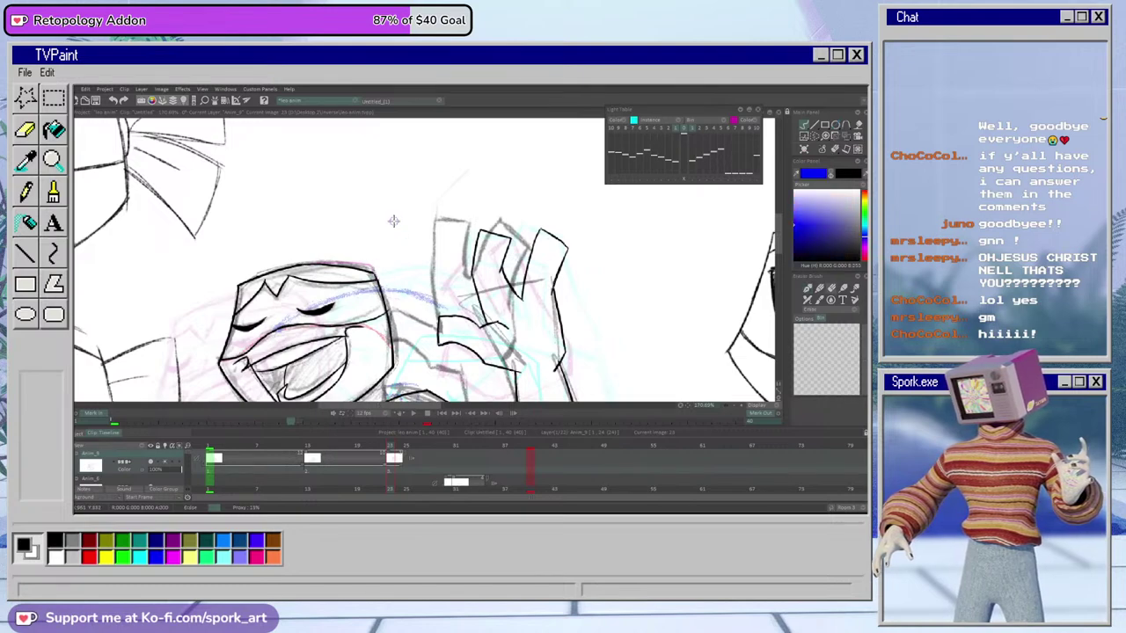
pyautogui.press('b')
# Ink the short neck line below the chin and the V-shaped collar opening on the chest
pyautogui.moveTo(681, 405); pyautogui.dragTo(663, 421)
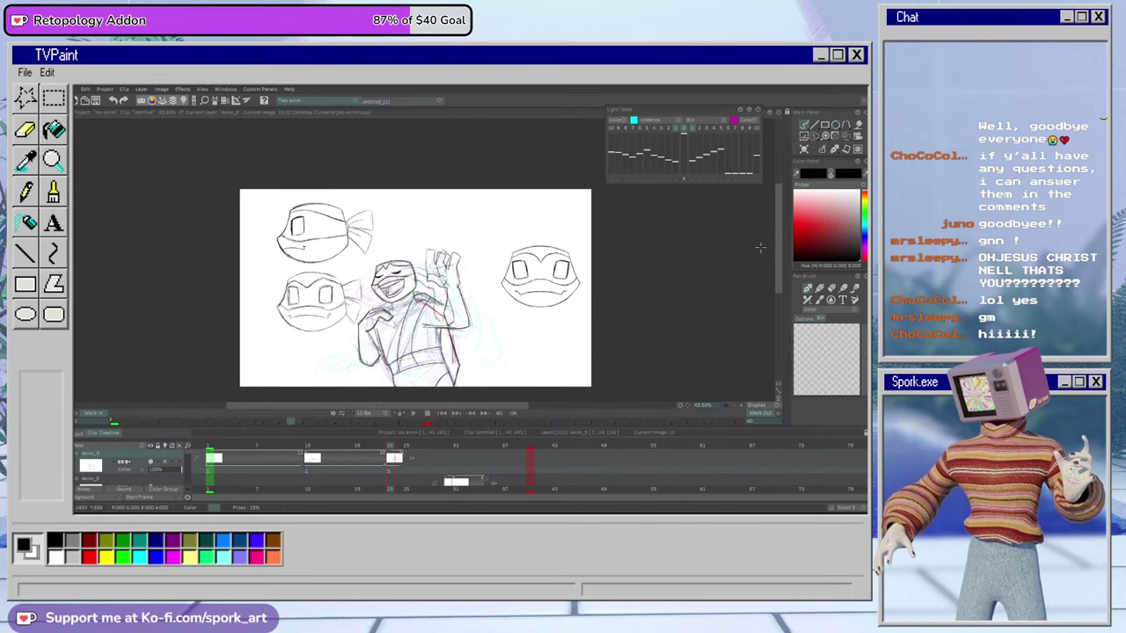
pyautogui.moveTo(779, 250); pyautogui.dragTo(779, 274)
pyautogui.moveTo(681, 405); pyautogui.dragTo(697, 393)
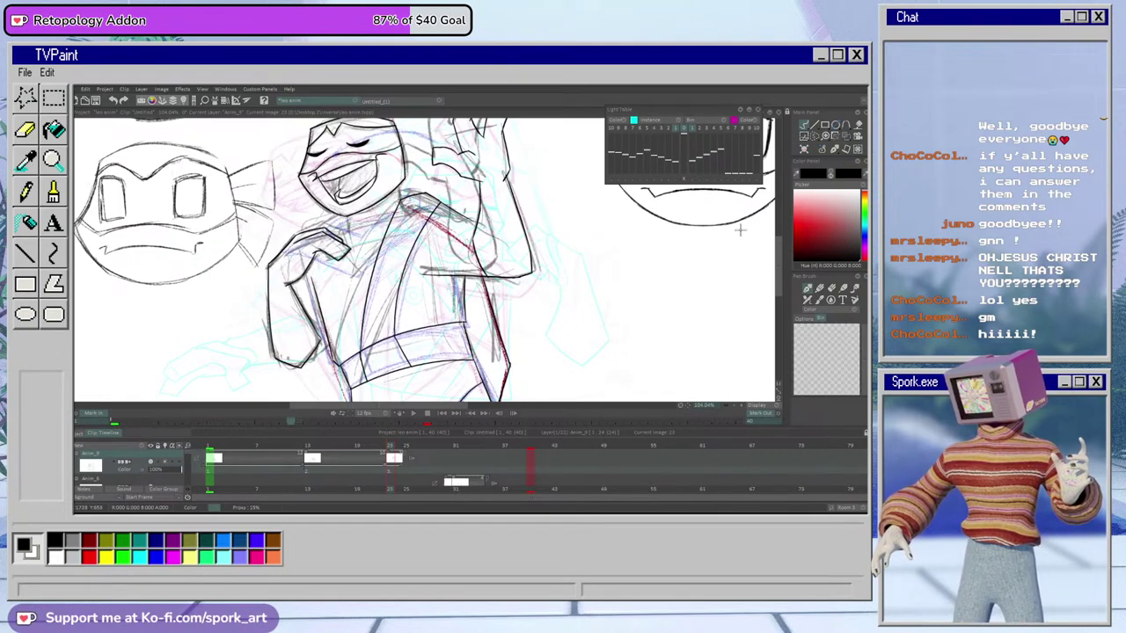
pyautogui.moveTo(778, 283); pyautogui.dragTo(778, 269)
pyautogui.moveTo(681, 406); pyautogui.dragTo(687, 401)
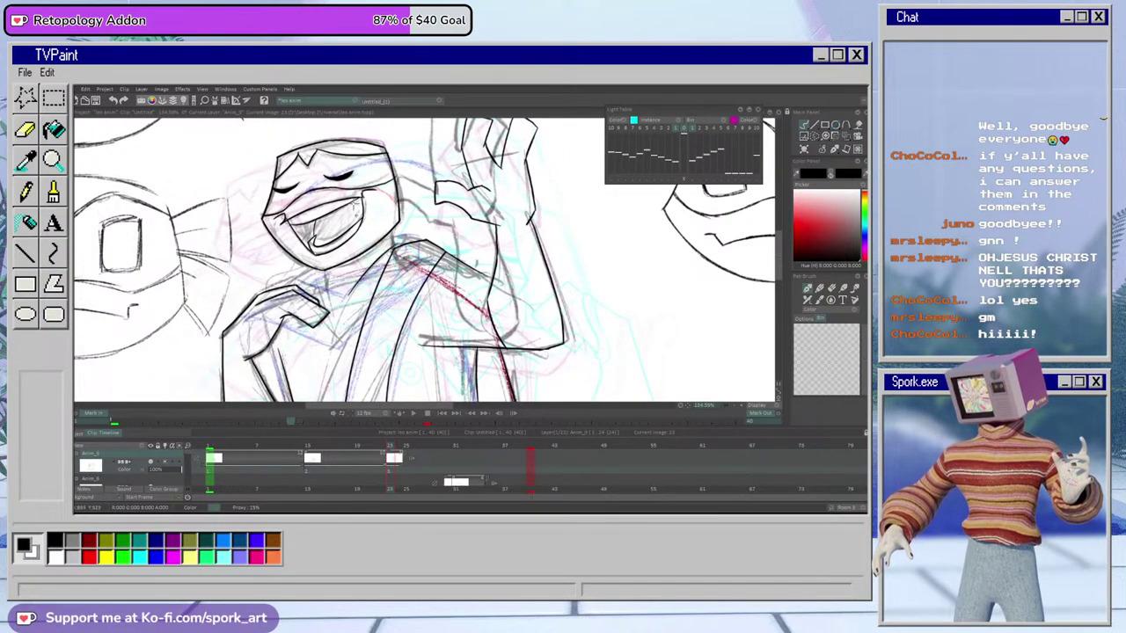
pyautogui.moveTo(323, 280); pyautogui.dragTo(356, 293)
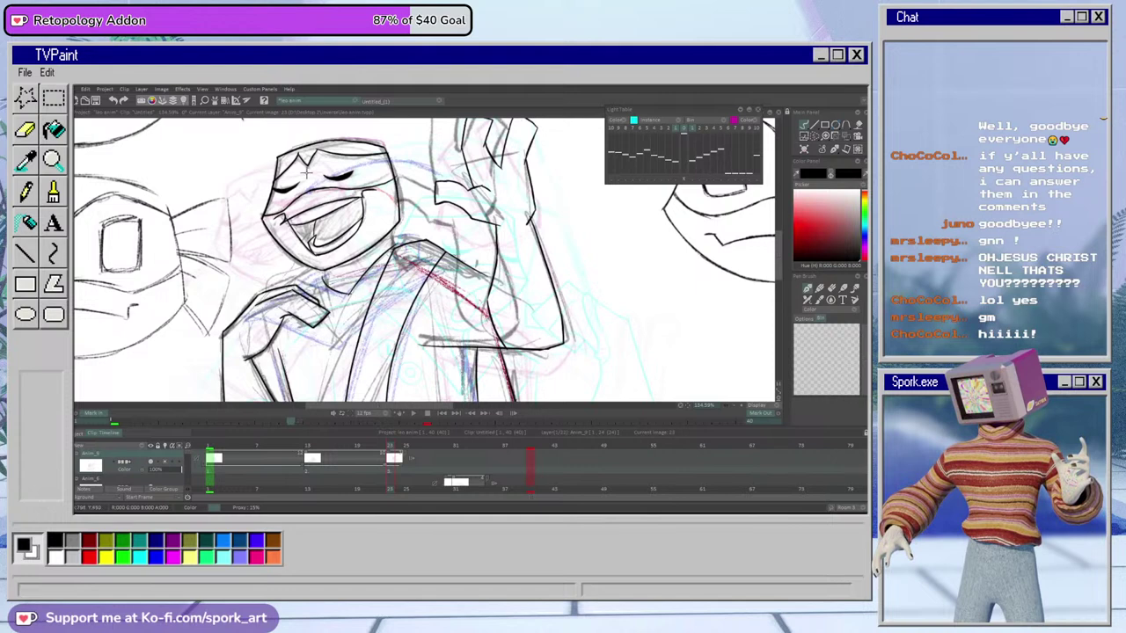
pyautogui.moveTo(325, 280); pyautogui.dragTo(340, 299)
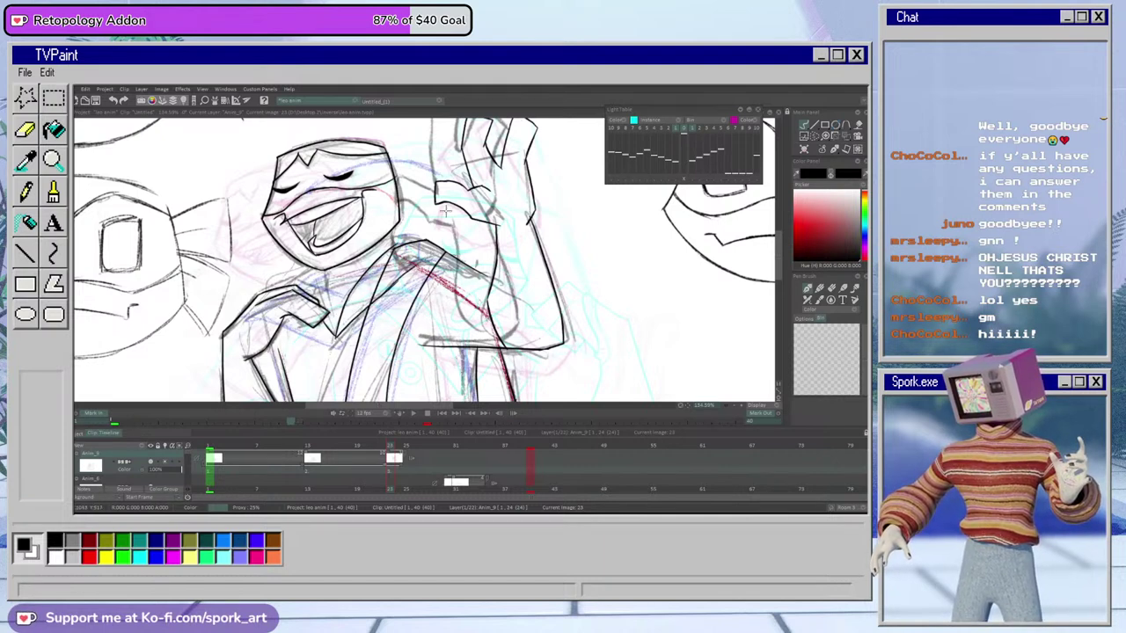
# Erase and re-ink the curve over the raised arm's shoulder, and ink the short collar edge from the neck to the V
pyautogui.press('e')
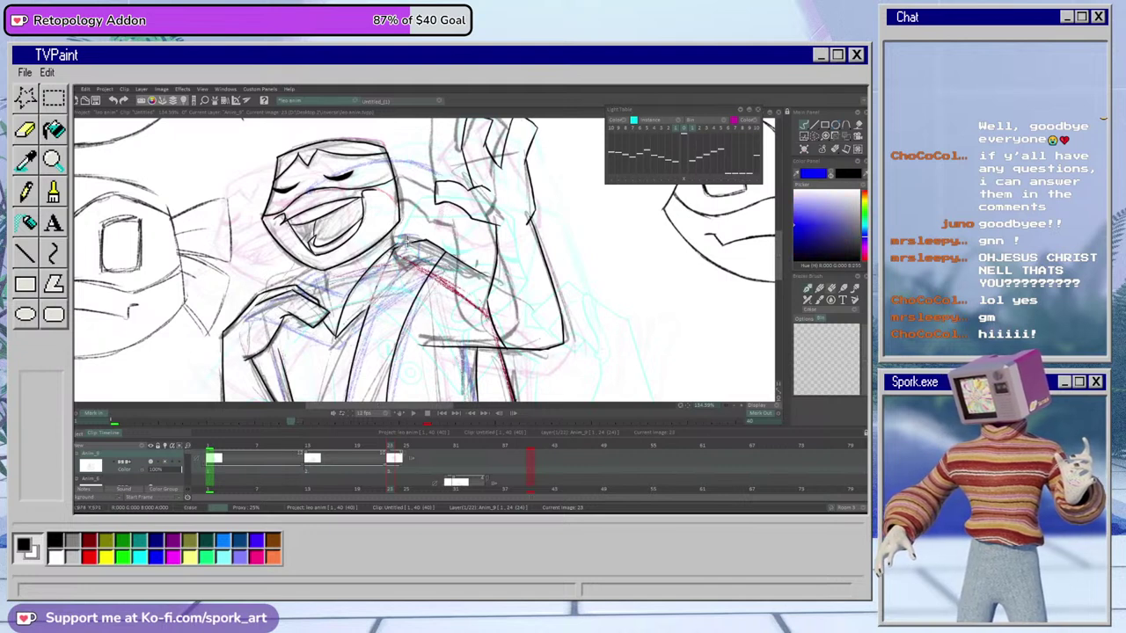
pyautogui.moveTo(422, 243); pyautogui.dragTo(433, 244)
pyautogui.press('e')
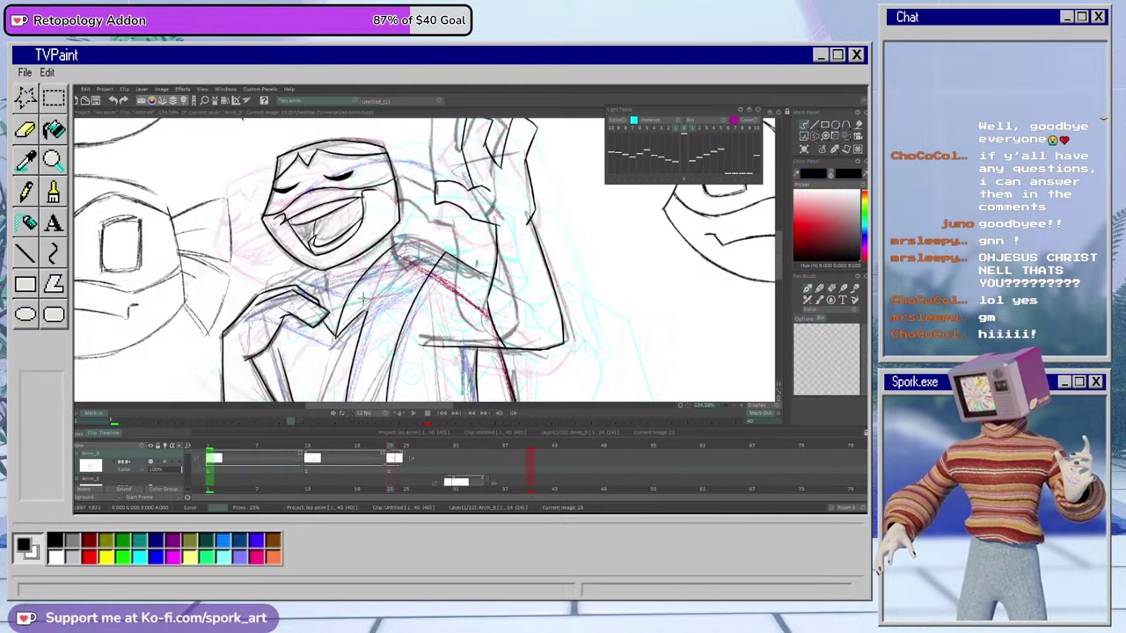
pyautogui.moveTo(395, 237); pyautogui.dragTo(425, 249)
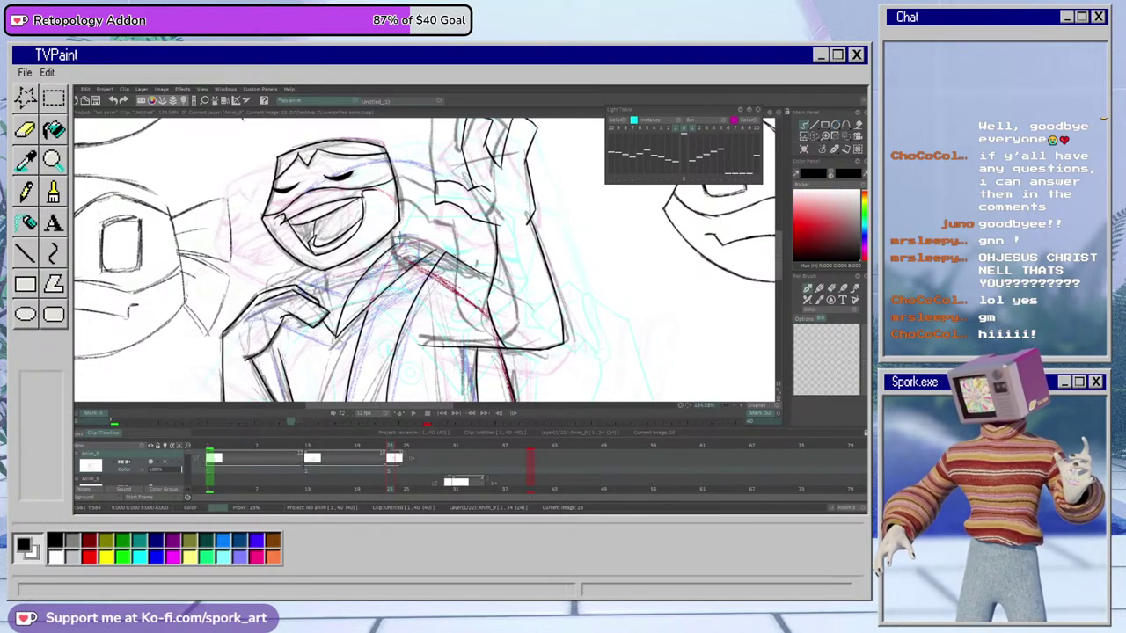
pyautogui.press('e')
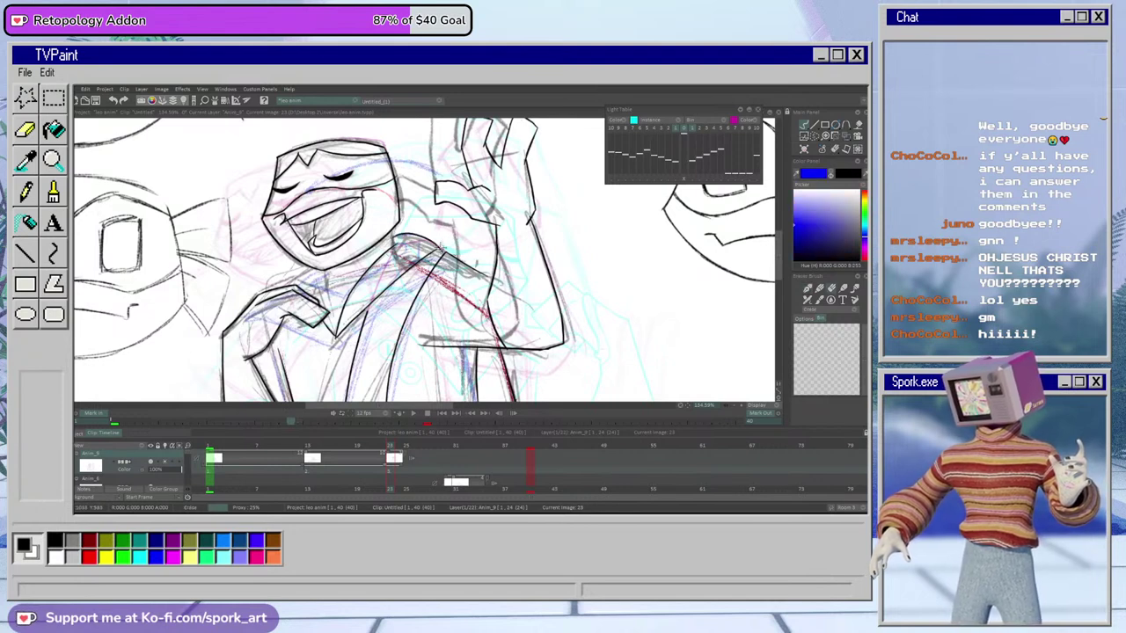
pyautogui.press('e')
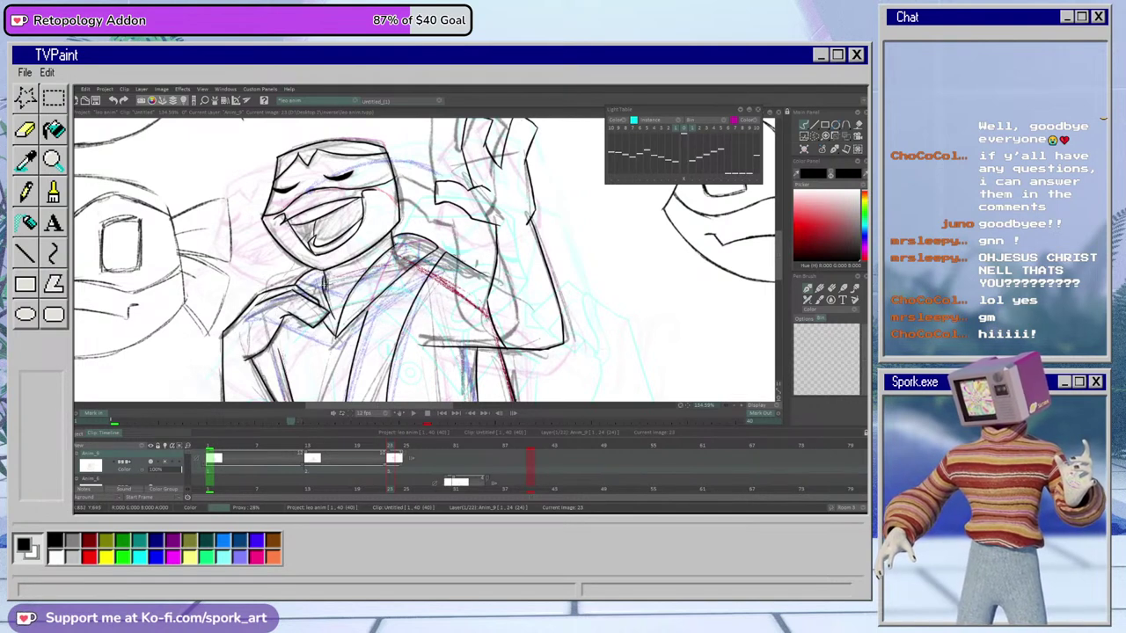
pyautogui.moveTo(323, 274); pyautogui.dragTo(336, 323)
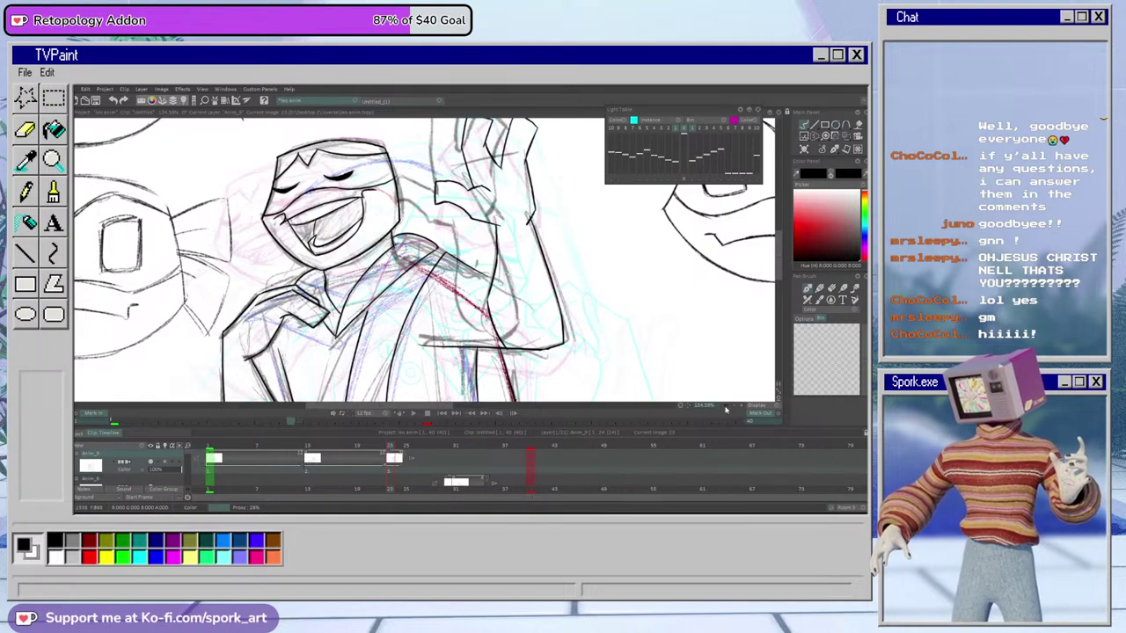
# Flip repeatedly between the current and previous frames with the whole canvas in view to compare the poses
pyautogui.moveTo(736, 407); pyautogui.dragTo(678, 433)
pyautogui.moveTo(389, 446)
pyautogui.mouseDown()
pyautogui.moveTo(396, 453)
pyautogui.moveTo(377, 454)
pyautogui.moveTo(389, 462)
pyautogui.mouseUp()
pyautogui.press('Left')
pyautogui.press('Right')
pyautogui.press('Left')
pyautogui.press('Right')
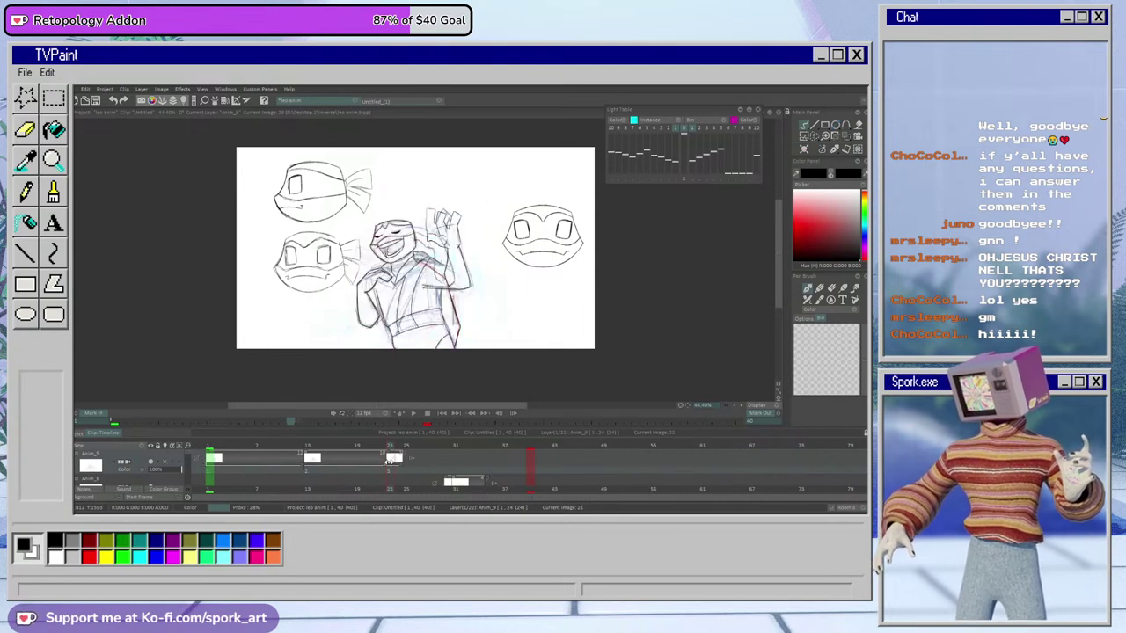
pyautogui.press('Left')
pyautogui.press('Right')
pyautogui.press('Left')
pyautogui.press('Right')
pyautogui.press('Left')
pyautogui.press('Right')
pyautogui.press('Left')
pyautogui.press('Right')
pyautogui.moveTo(388, 462); pyautogui.dragTo(391, 462)
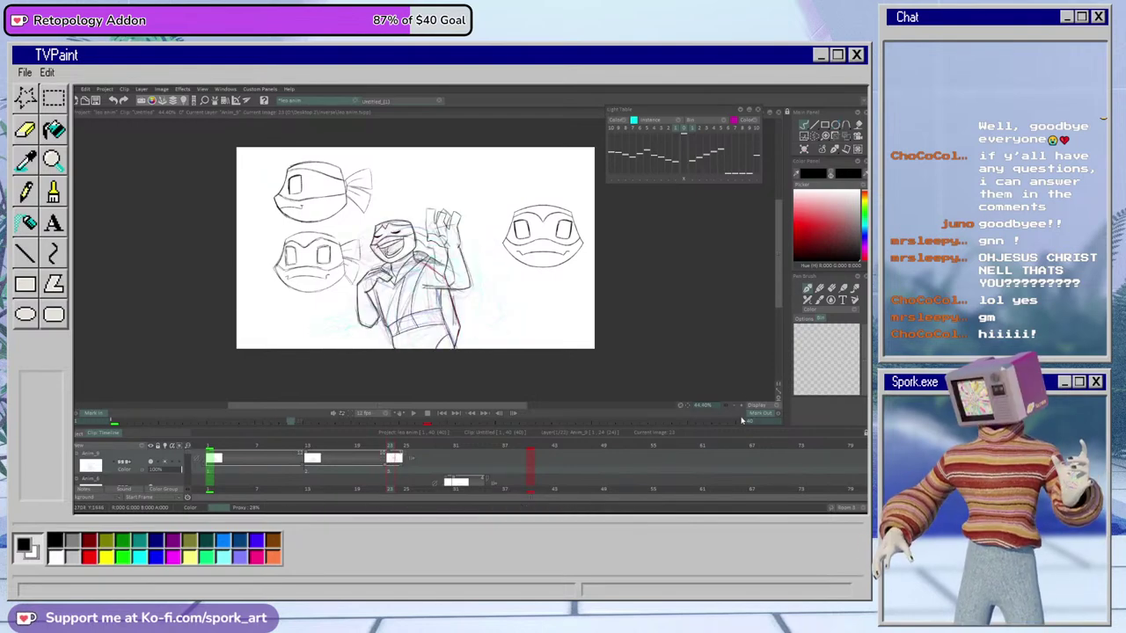
# Ink the shoulder line running from the collar into the raised arm, cleaning up its stray ends
pyautogui.click(742, 407)
pyautogui.click(742, 407)
pyautogui.moveTo(779, 259)
pyautogui.mouseDown()
pyautogui.moveTo(778, 269)
pyautogui.moveTo(782, 253)
pyautogui.mouseUp()
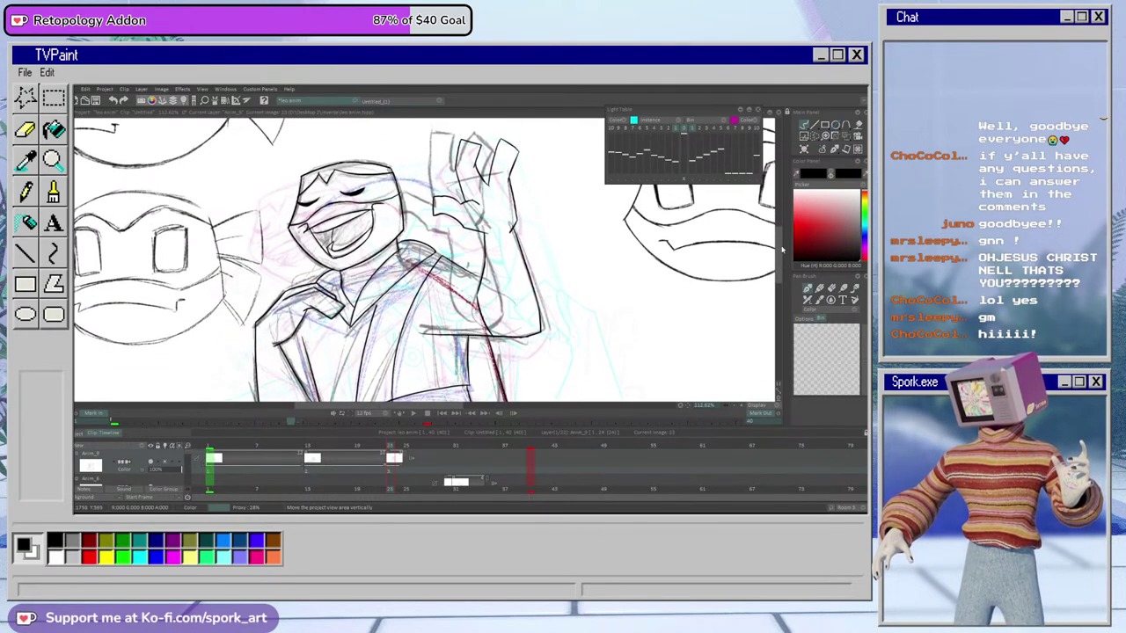
pyautogui.press('e')
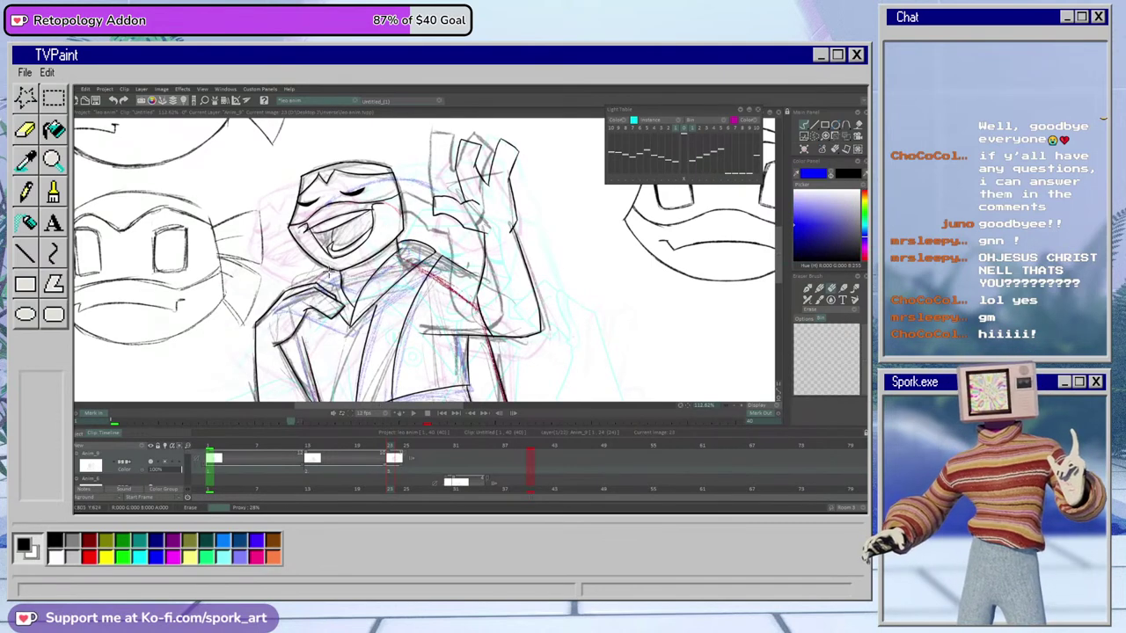
pyautogui.press('e')
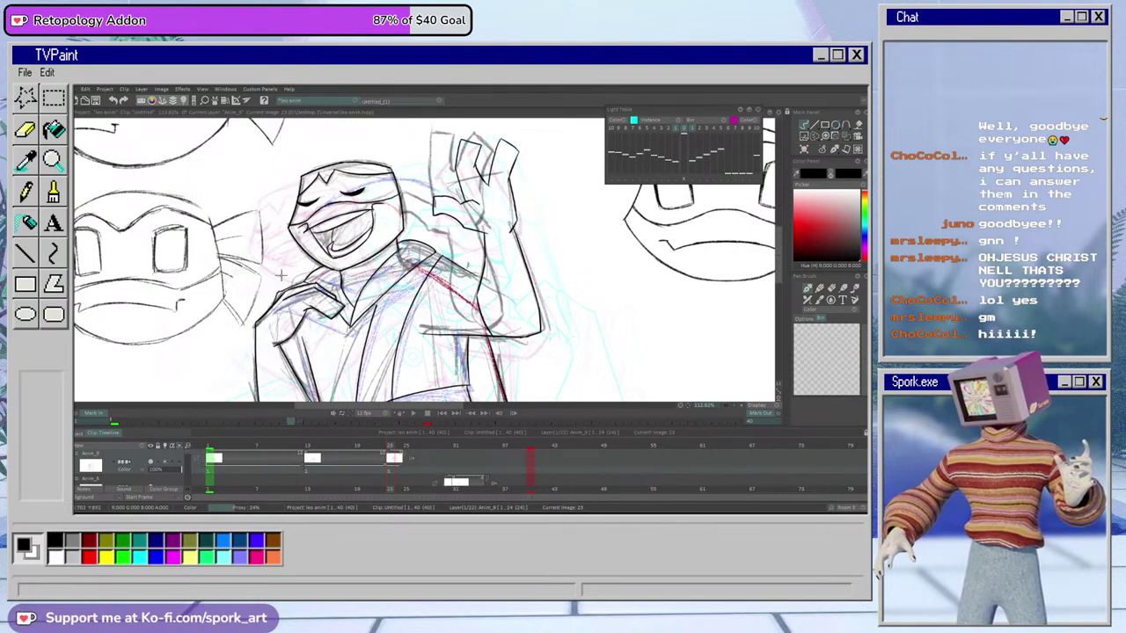
pyautogui.press('e')
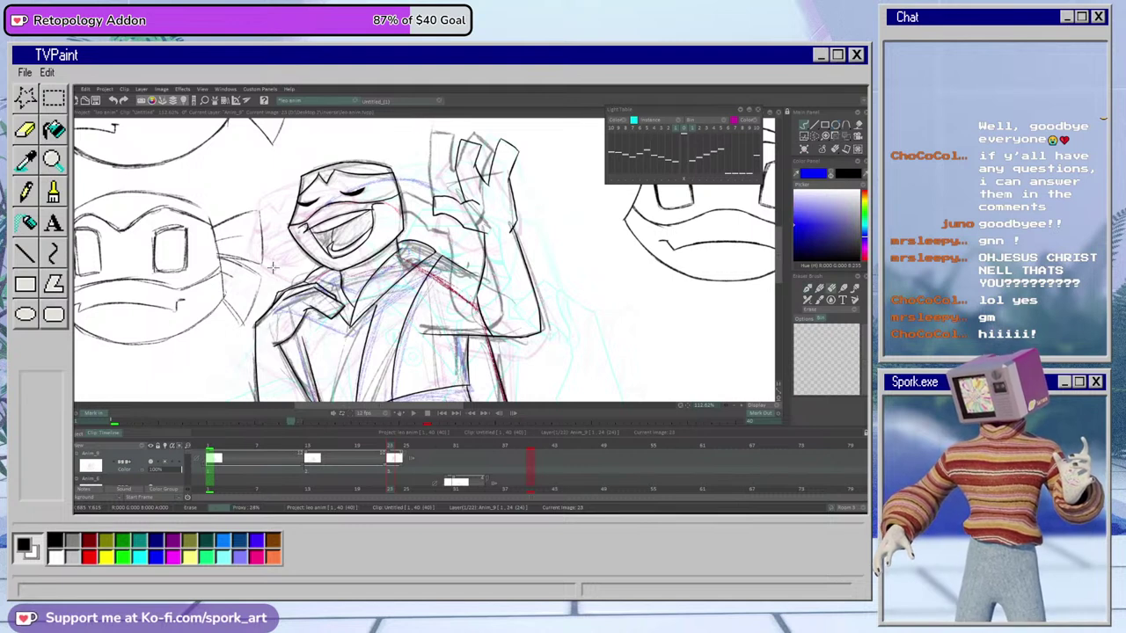
pyautogui.click(807, 289)
# Refine the ink lines around the hand at the chest and the bent arm's wrist with eraser and pen
pyautogui.moveTo(778, 264)
pyautogui.mouseDown()
pyautogui.moveTo(779, 283)
pyautogui.moveTo(778, 272)
pyautogui.mouseUp()
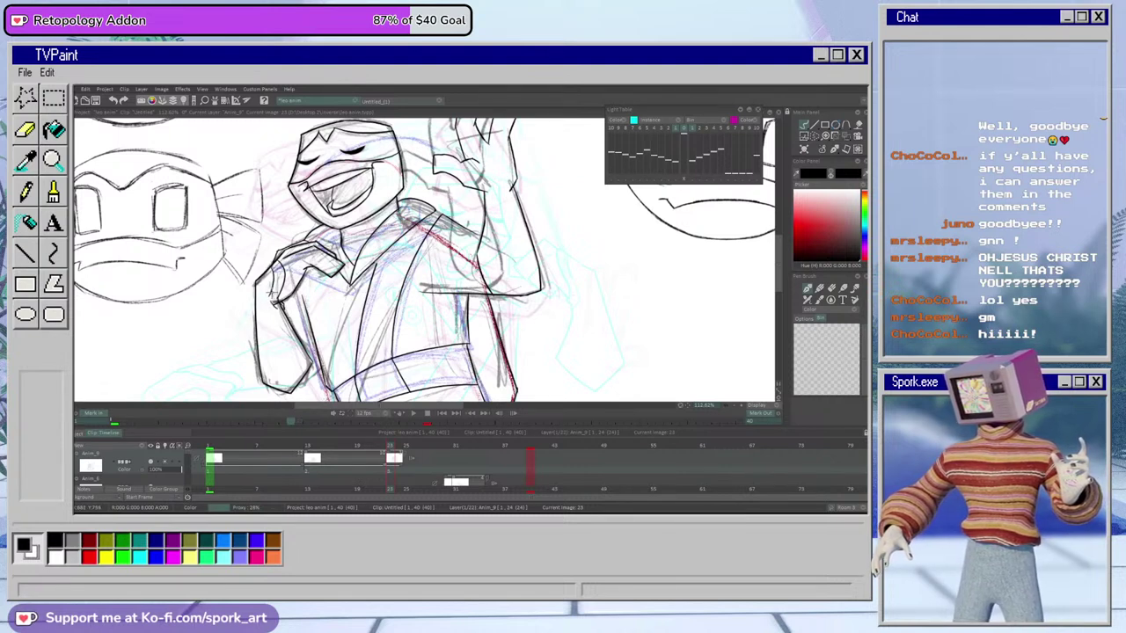
pyautogui.press('e')
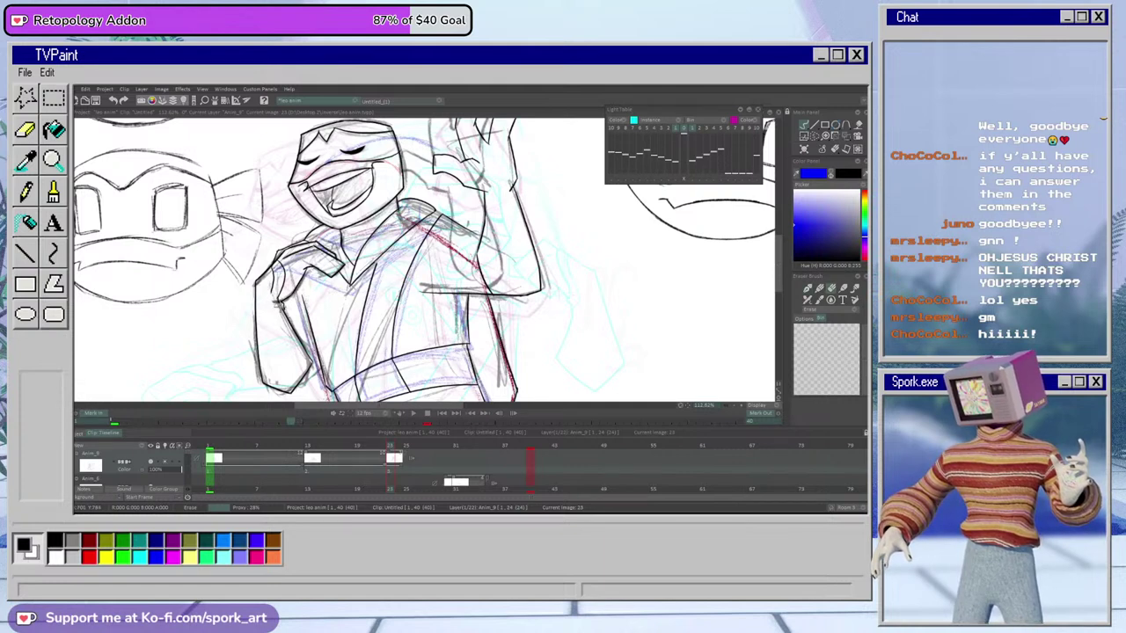
pyautogui.press('e')
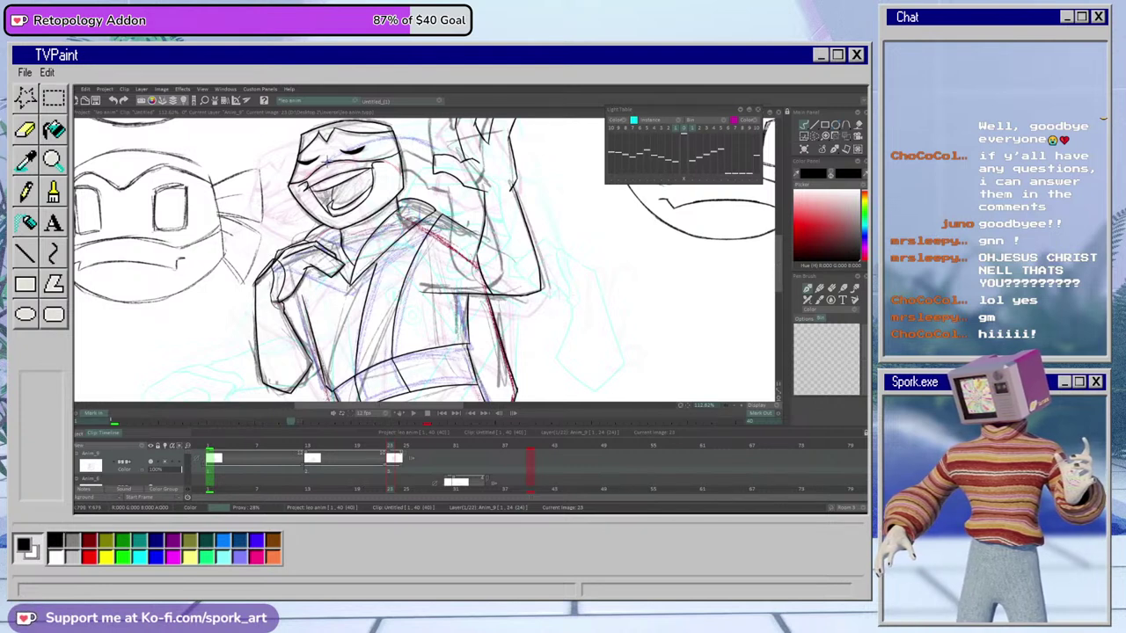
pyautogui.press('e')
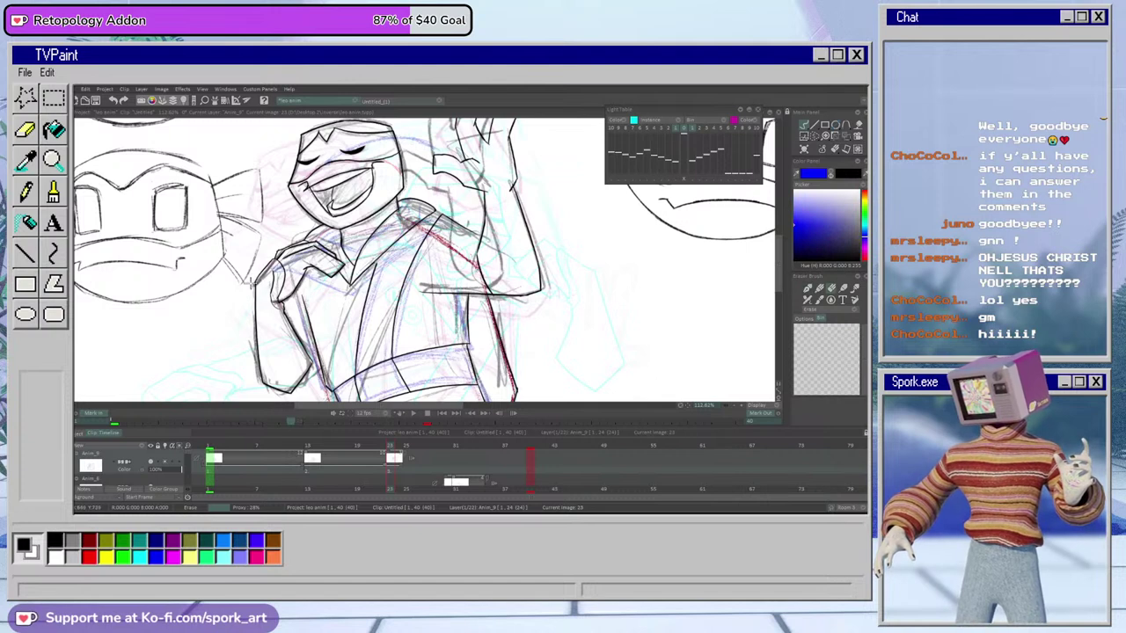
pyautogui.press('b')
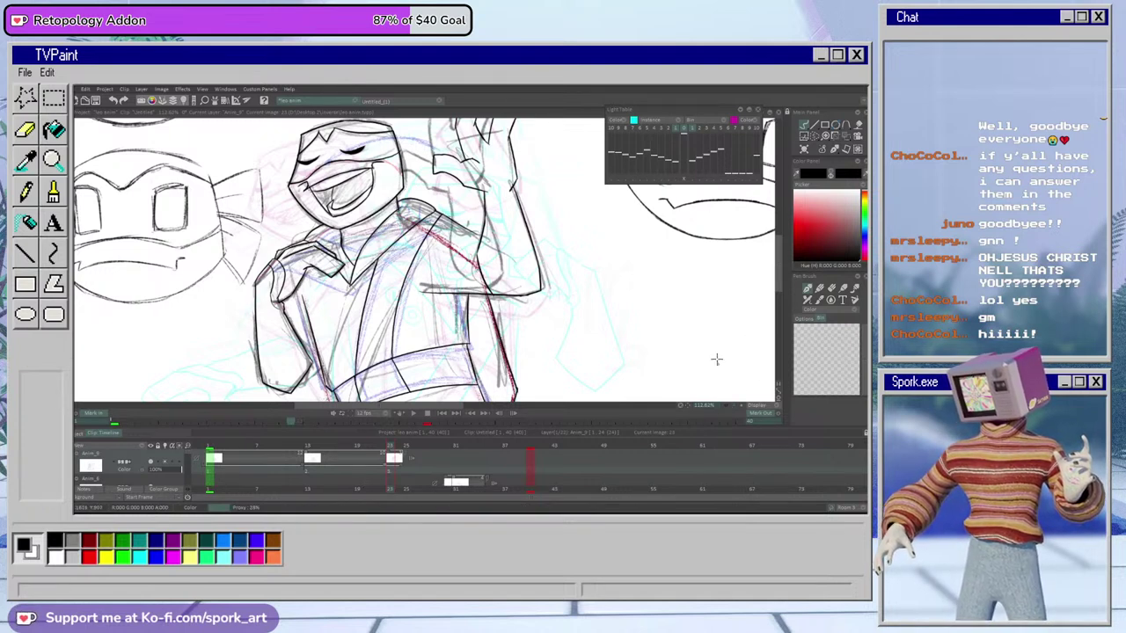
# Stamp the round L badge and ring emblem on the chest with a custom brush, and select them with a freehand outline
pyautogui.click(853, 301)
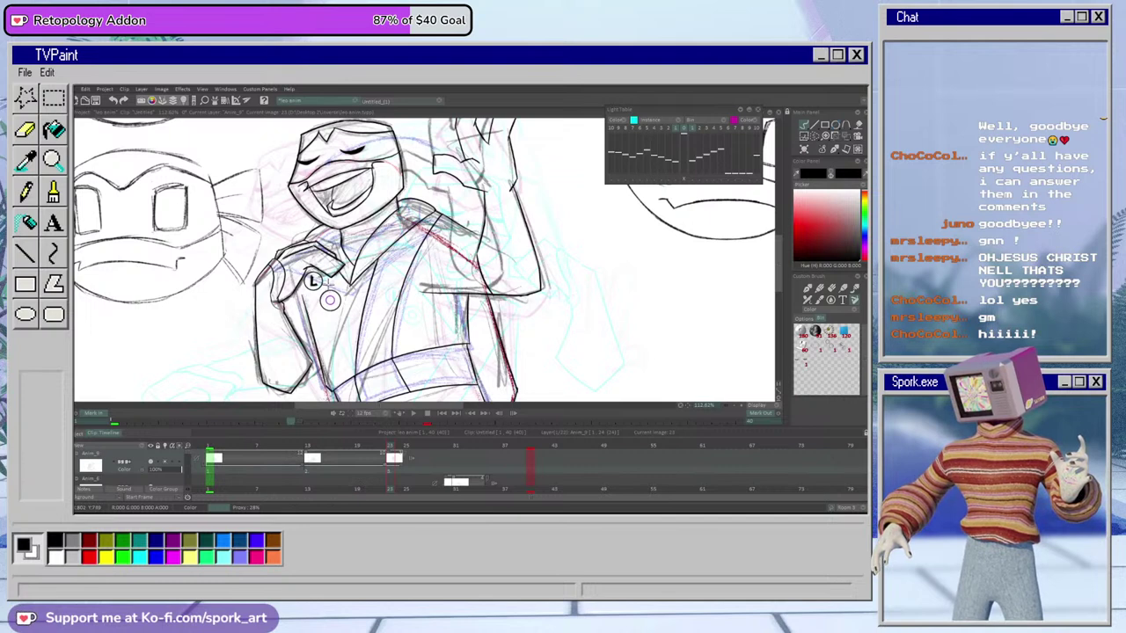
pyautogui.click(833, 138)
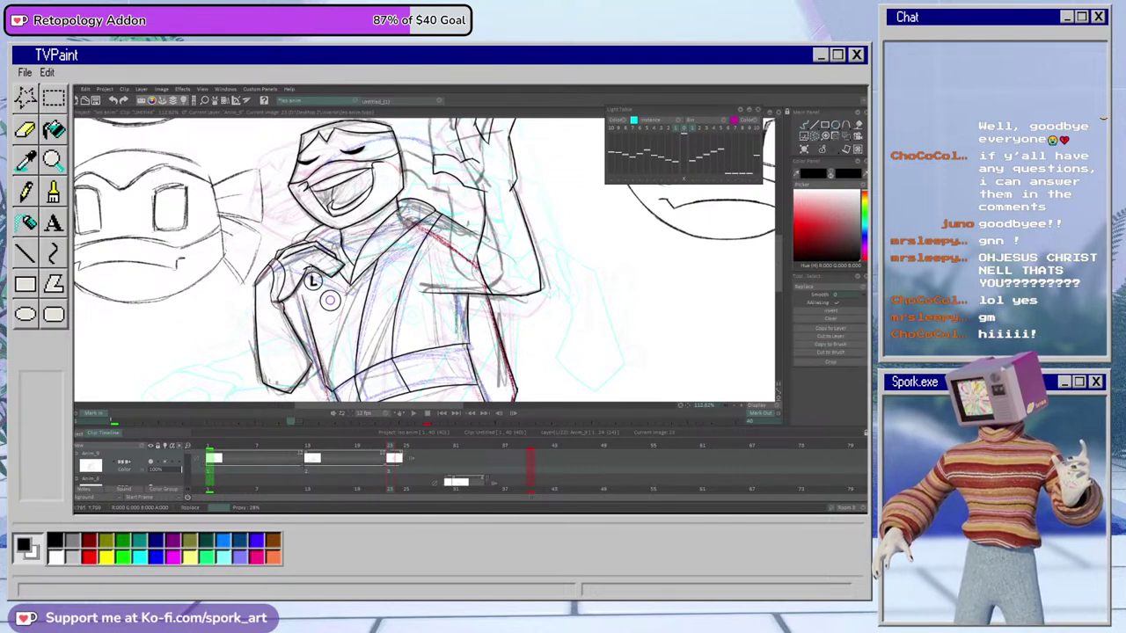
pyautogui.moveTo(327, 274); pyautogui.dragTo(333, 322)
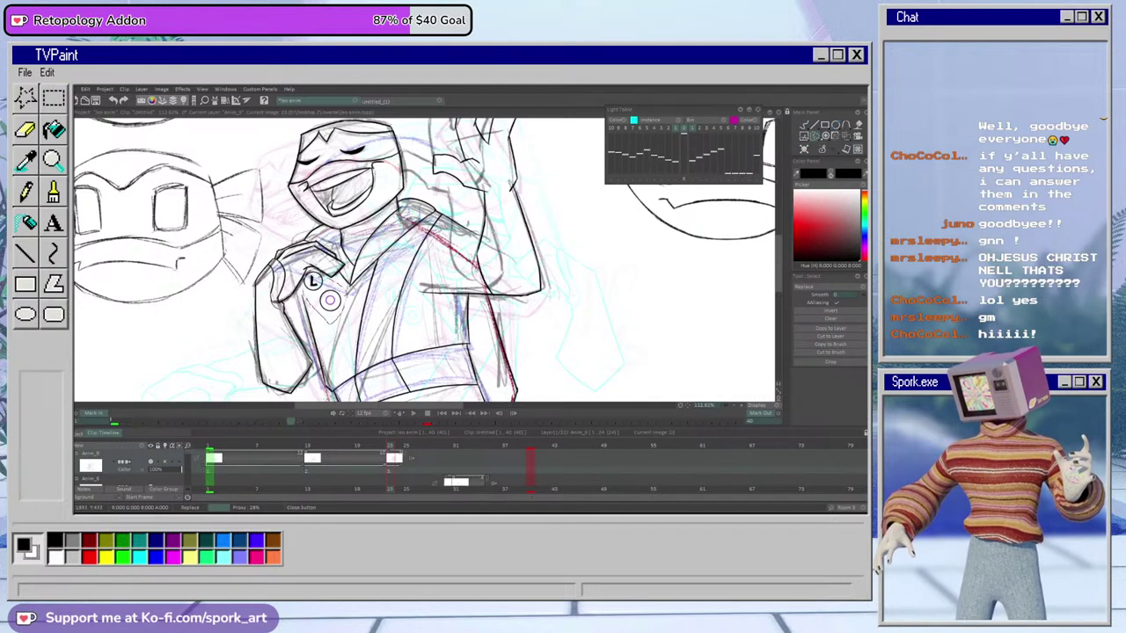
# Try warping the selected L badge and ring emblem on the chest with a perspective transform
pyautogui.click(846, 138)
pyautogui.click(807, 158)
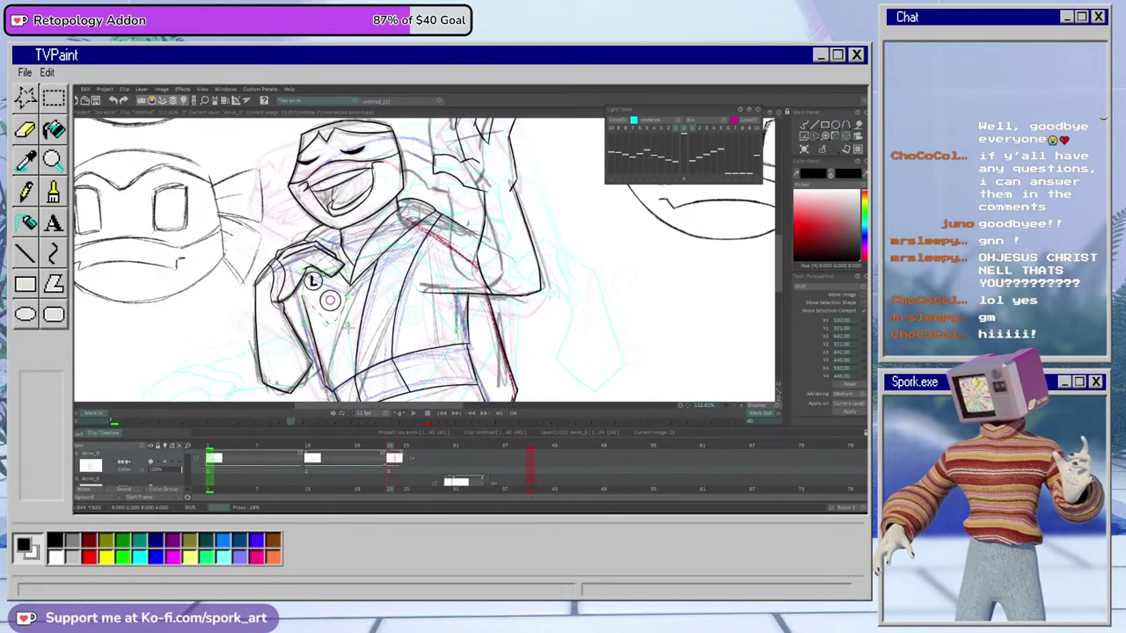
pyautogui.moveTo(304, 325); pyautogui.dragTo(301, 325)
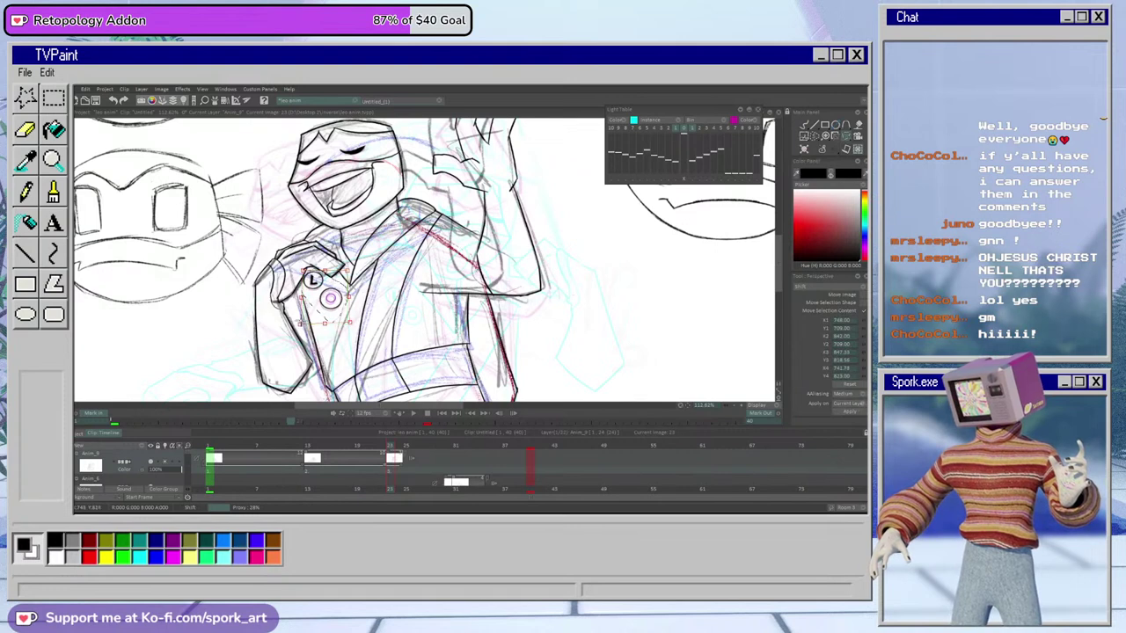
pyautogui.moveTo(354, 270); pyautogui.dragTo(312, 279)
pyautogui.moveTo(346, 322); pyautogui.dragTo(348, 323)
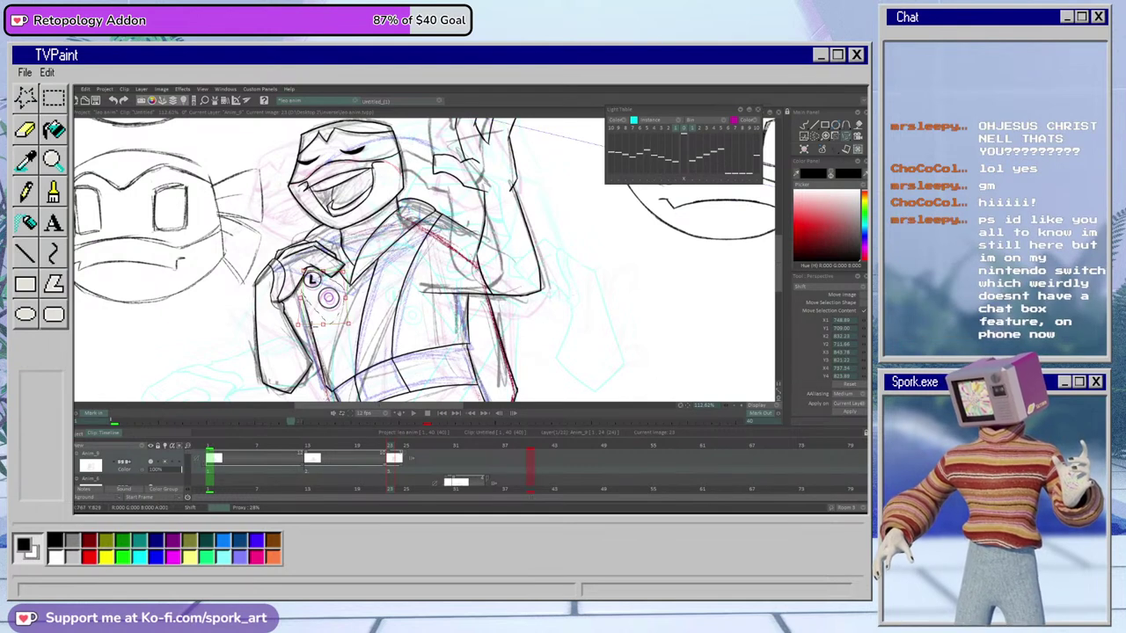
pyautogui.moveTo(298, 325); pyautogui.dragTo(348, 296)
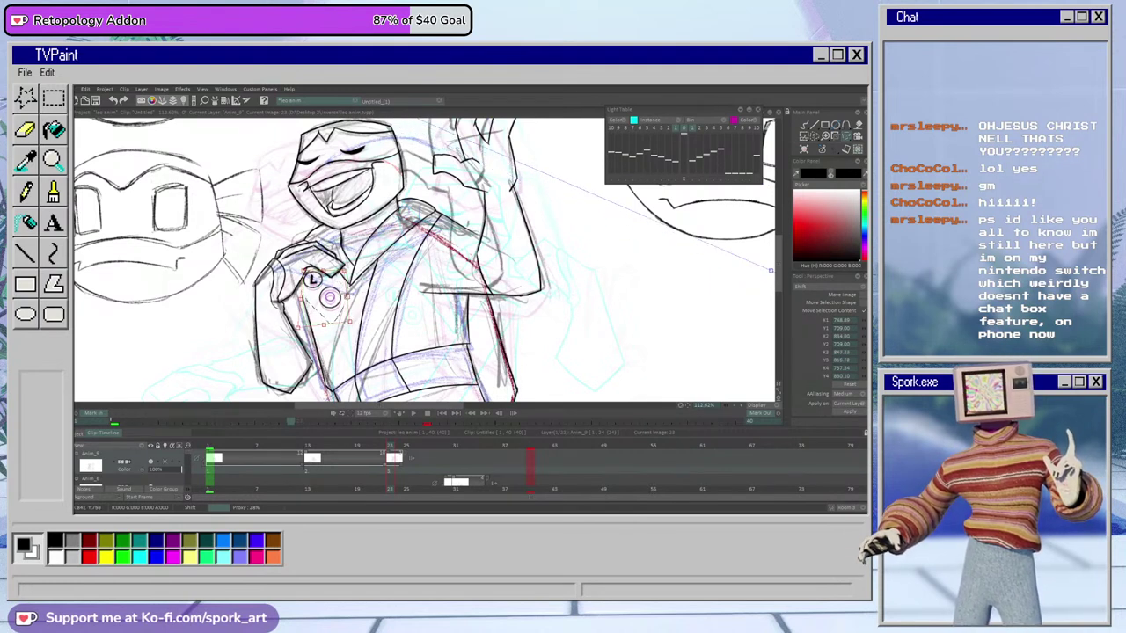
pyautogui.press('Return')
# Switch from the custom brush to the Pen brush for freehand drawing and save the project
pyautogui.click(803, 124)
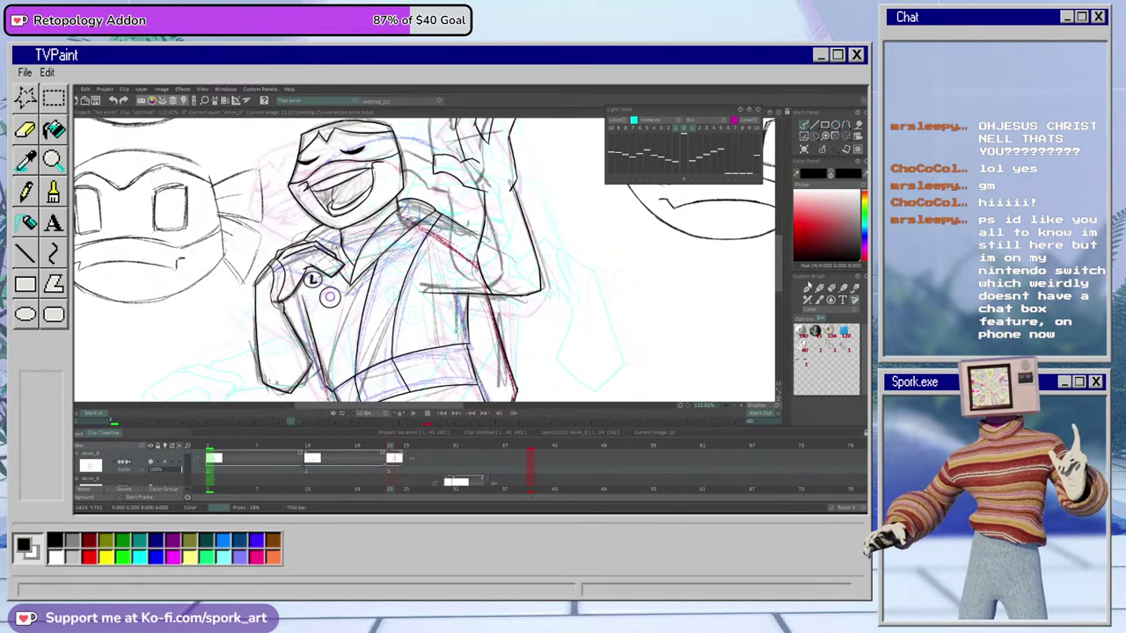
pyautogui.click(819, 298)
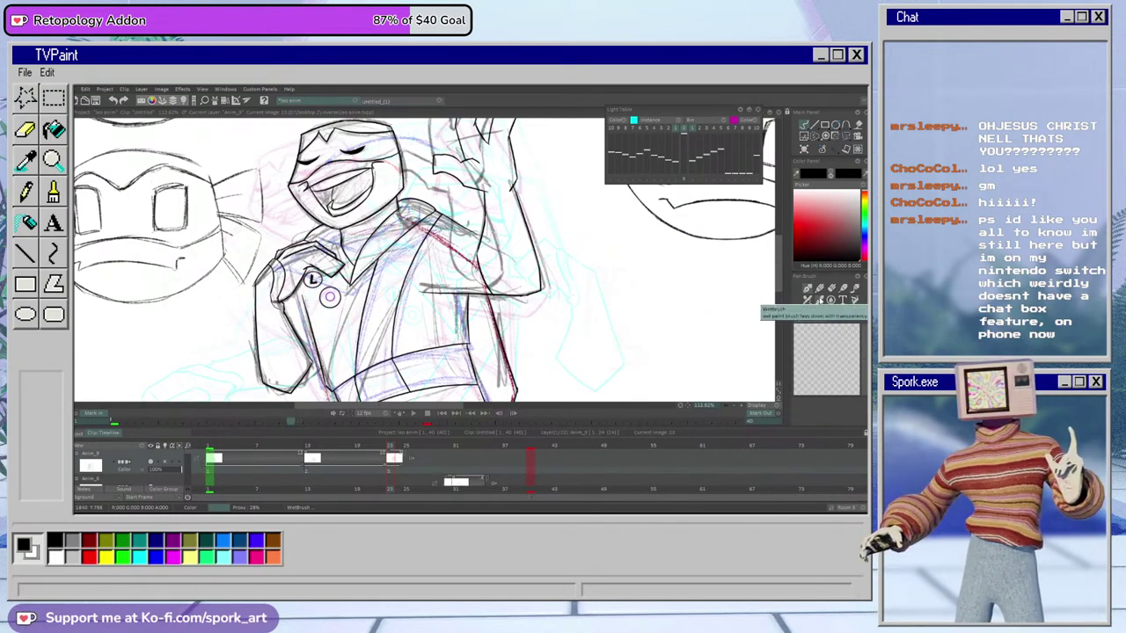
pyautogui.hotkey('ctrl', 's')
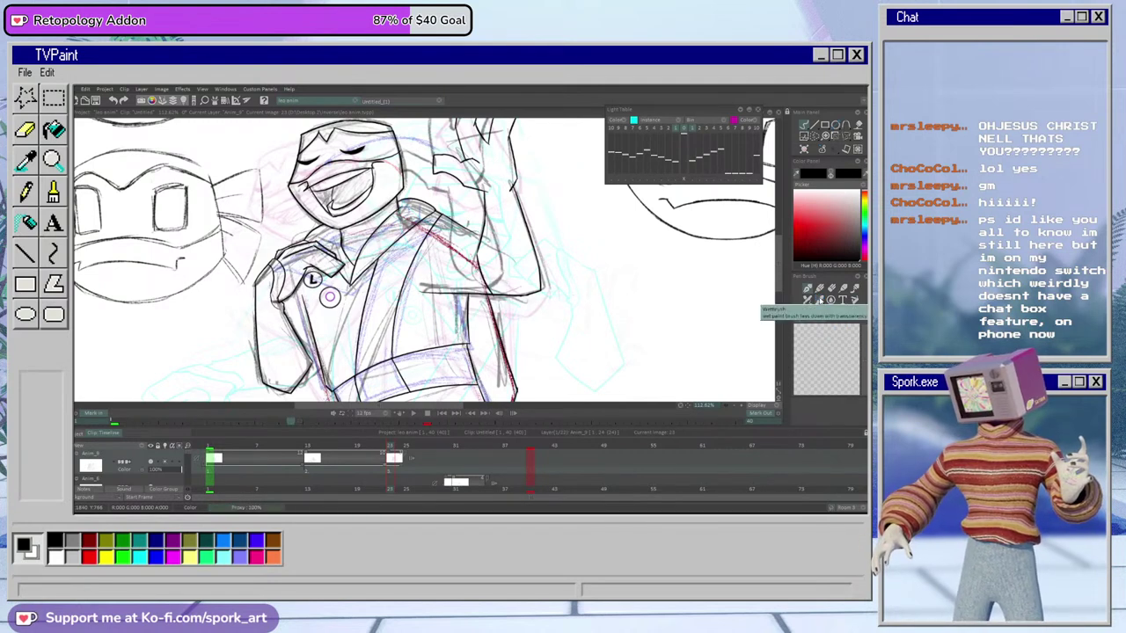
# Undo the badge warp and reshape the L badge and ring emblem again with the perspective transform to follow the chest
pyautogui.moveTo(381, 447); pyautogui.dragTo(390, 448)
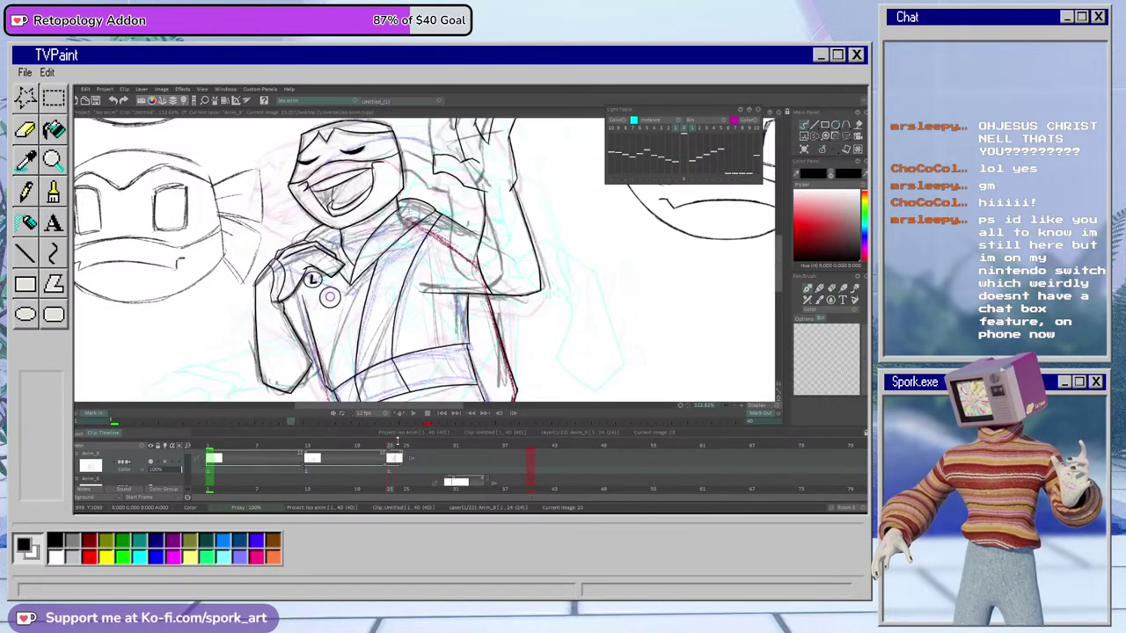
pyautogui.hotkey('ctrl', 'v')
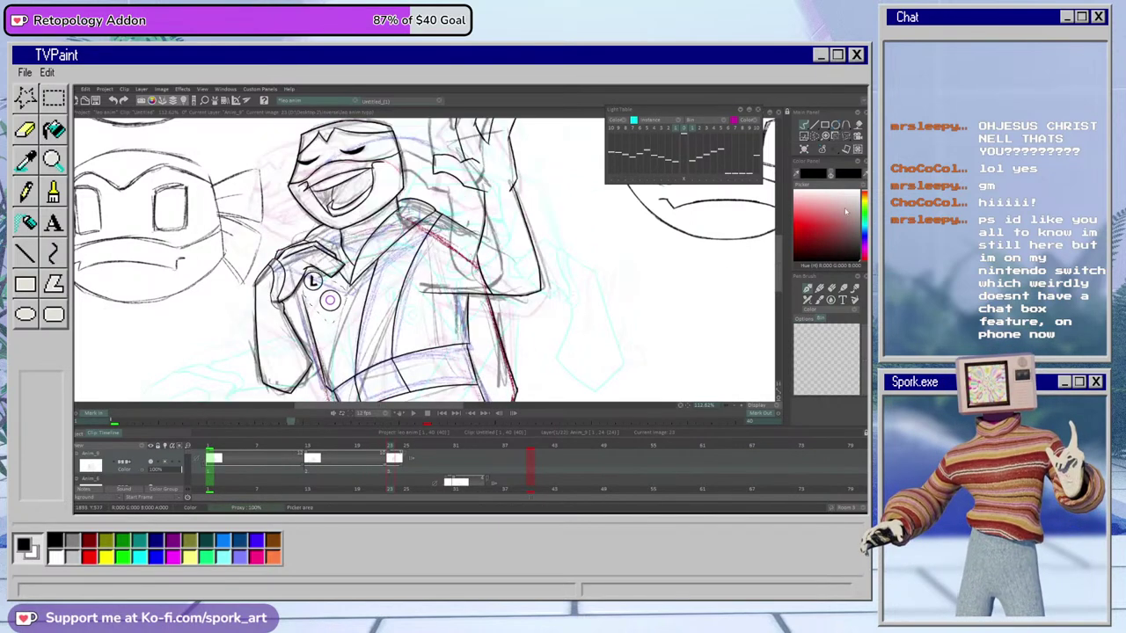
pyautogui.click(857, 149)
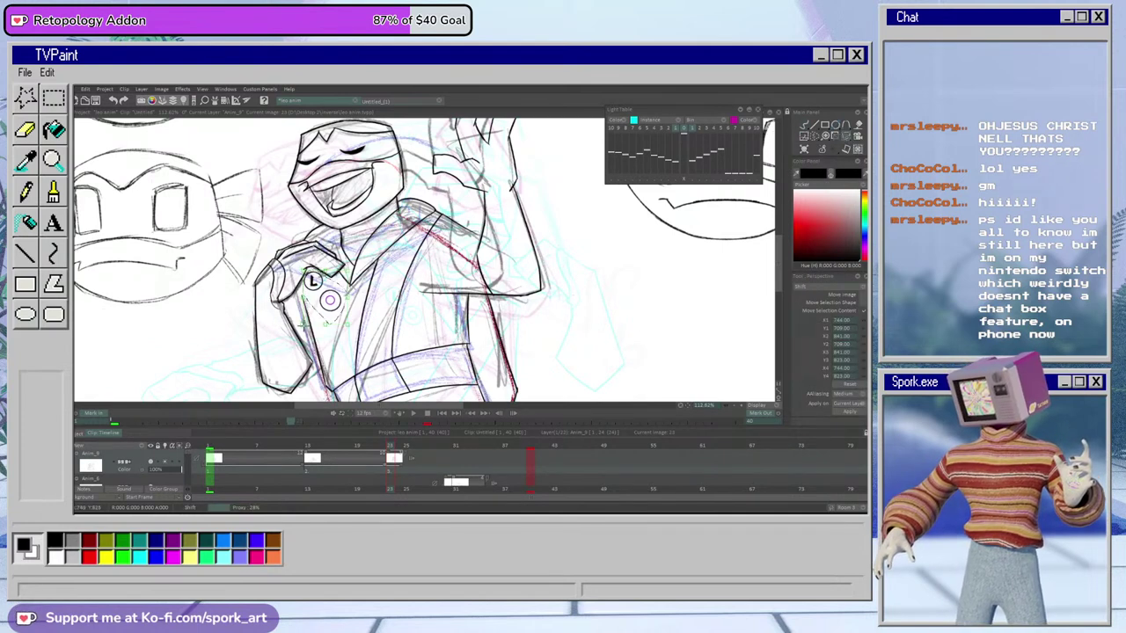
pyautogui.moveTo(303, 324); pyautogui.dragTo(301, 328)
pyautogui.moveTo(348, 271); pyautogui.dragTo(345, 270)
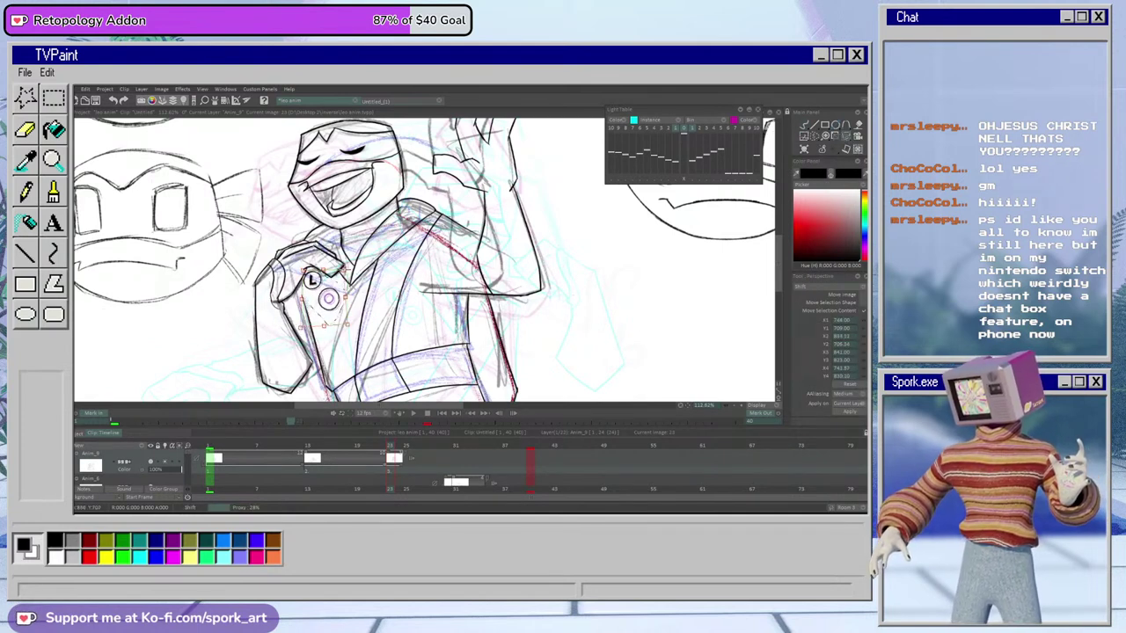
pyautogui.moveTo(343, 325); pyautogui.dragTo(303, 299)
pyautogui.moveTo(695, 258); pyautogui.dragTo(699, 246)
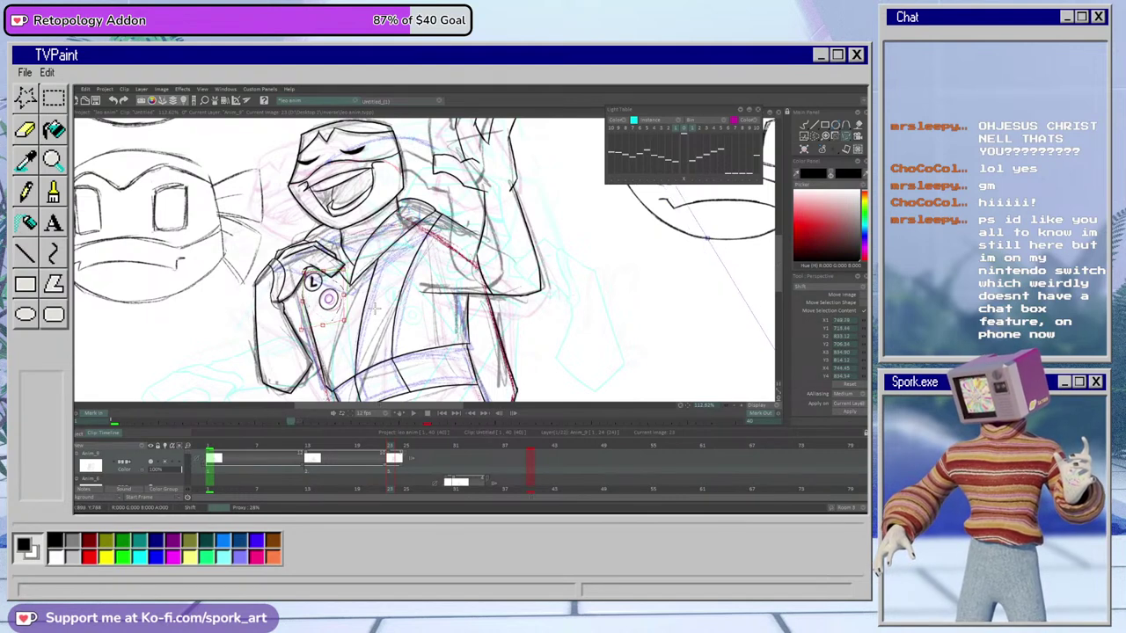
pyautogui.click(842, 412)
pyautogui.click(803, 125)
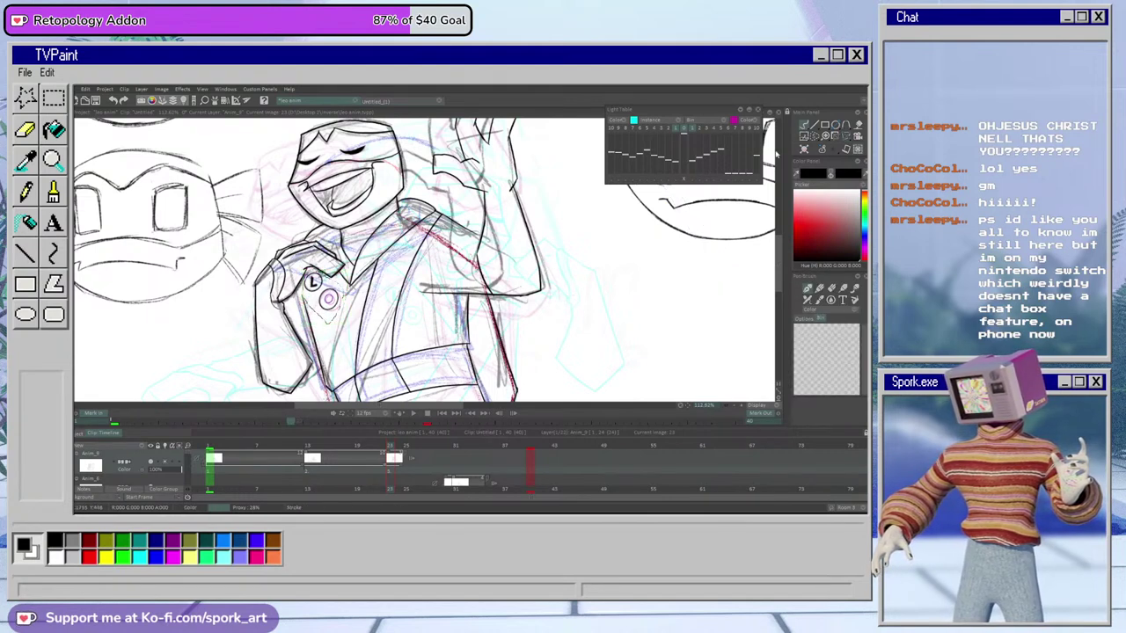
# Compare the chest emblems with the previous drawing, checking the waving pose with the whole canvas in view
pyautogui.moveTo(306, 447)
pyautogui.mouseDown()
pyautogui.moveTo(400, 458)
pyautogui.moveTo(381, 466)
pyautogui.mouseUp()
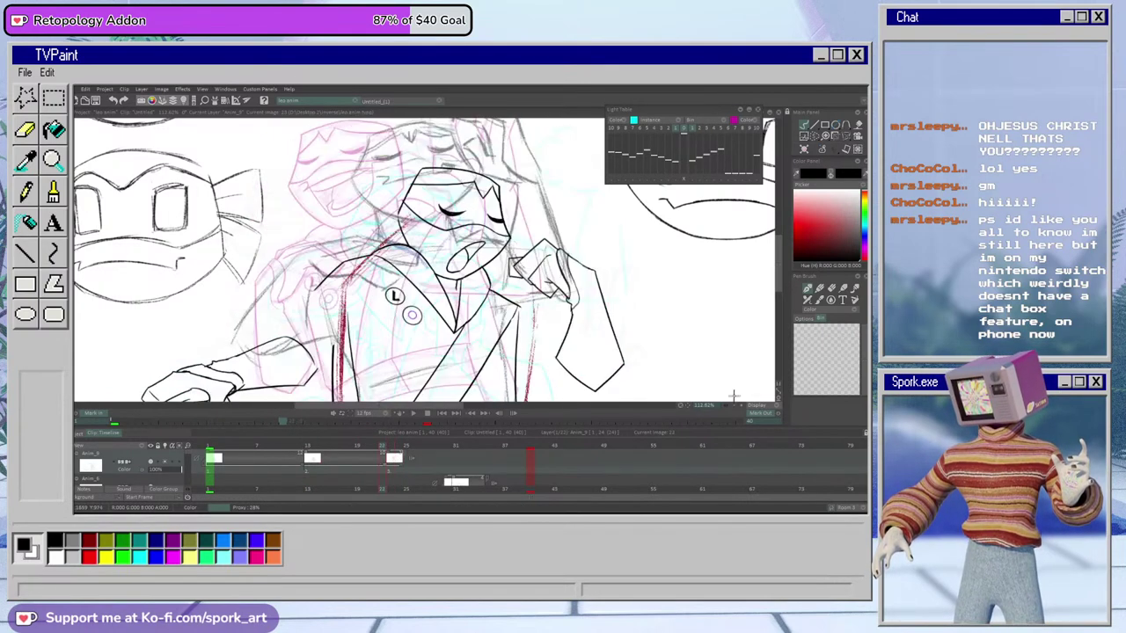
pyautogui.moveTo(734, 406); pyautogui.dragTo(685, 401)
pyautogui.moveTo(382, 447); pyautogui.dragTo(391, 447)
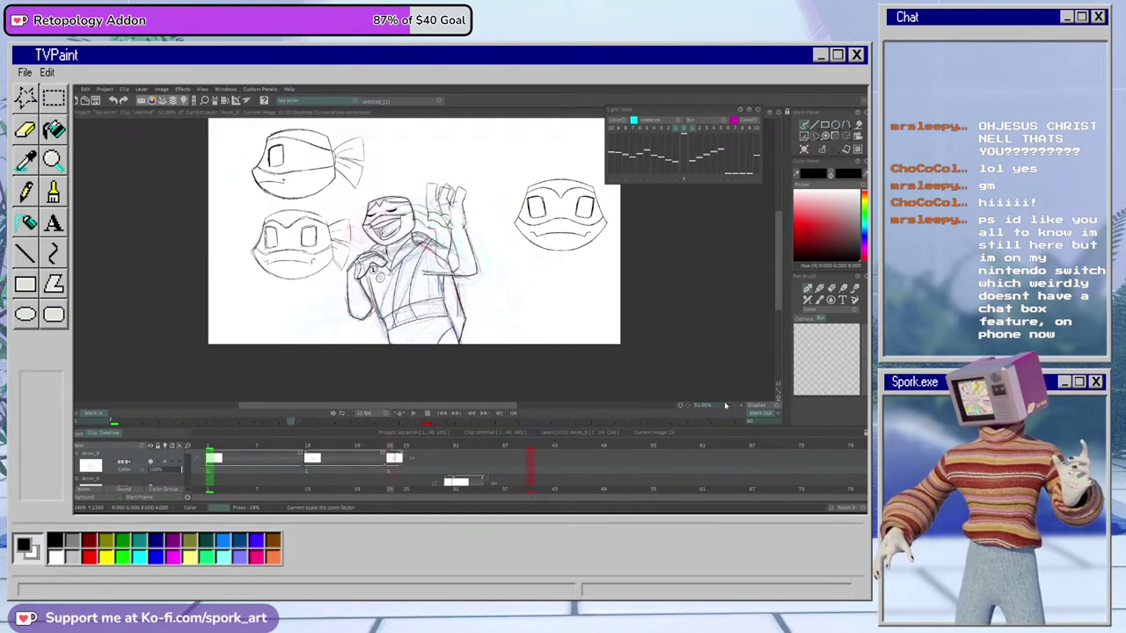
# Ink the torso's outer edge from below the bent elbow past the belt to the canvas's lower edge, trimming stray ends
pyautogui.click(739, 405)
pyautogui.moveTo(777, 273); pyautogui.dragTo(777, 295)
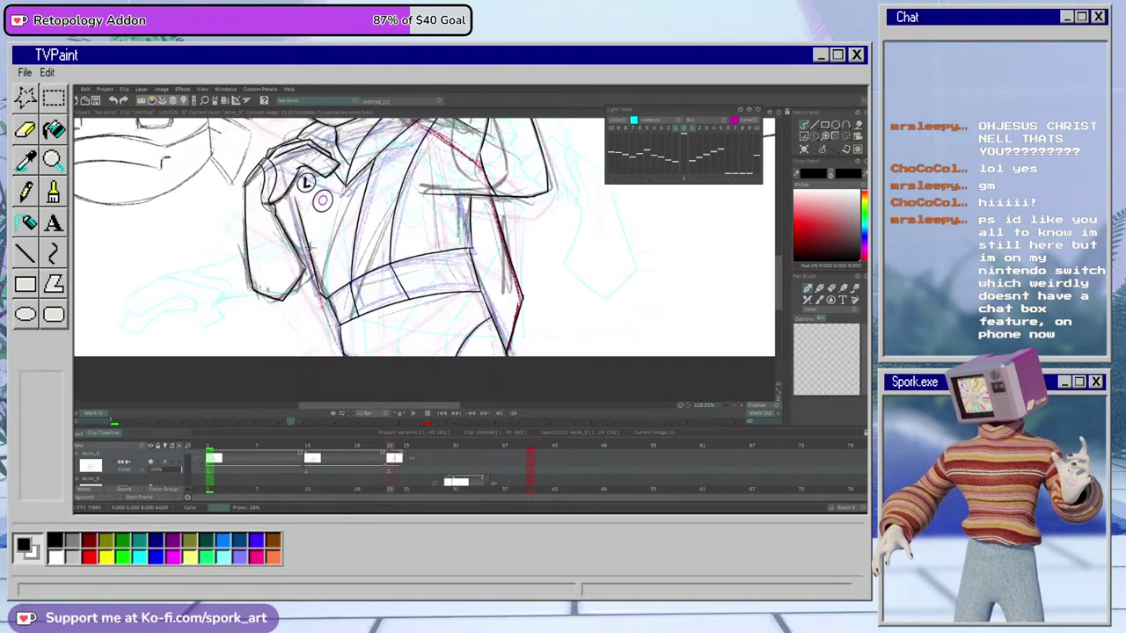
pyautogui.moveTo(316, 276); pyautogui.dragTo(327, 331)
pyautogui.hotkey('ctrl', 'z')
pyautogui.moveTo(318, 284); pyautogui.dragTo(325, 326)
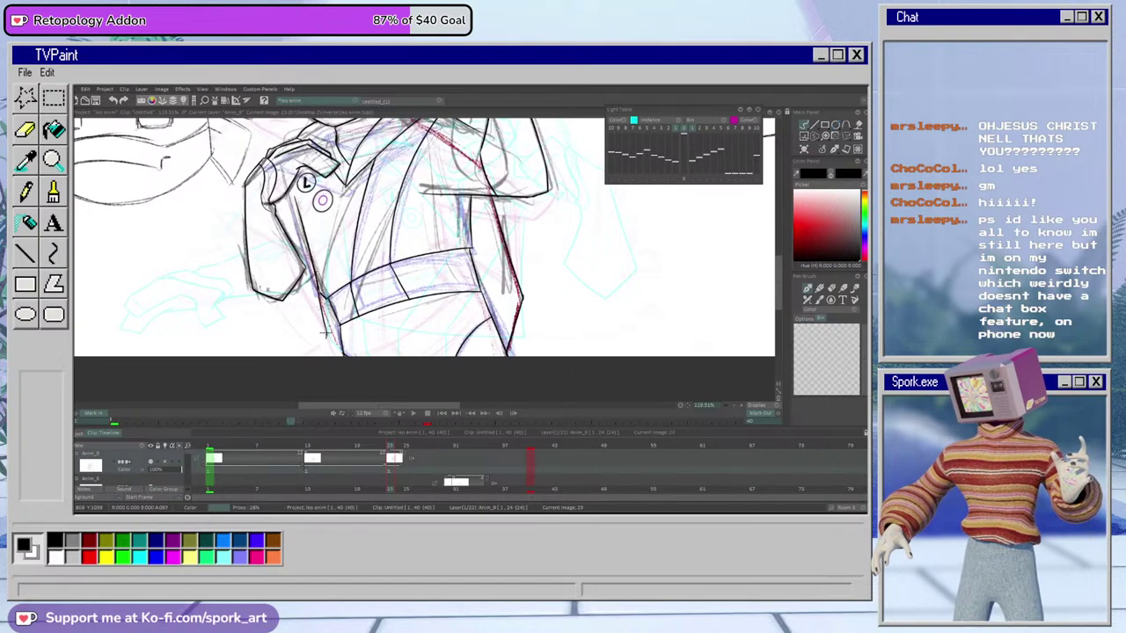
pyautogui.press('e')
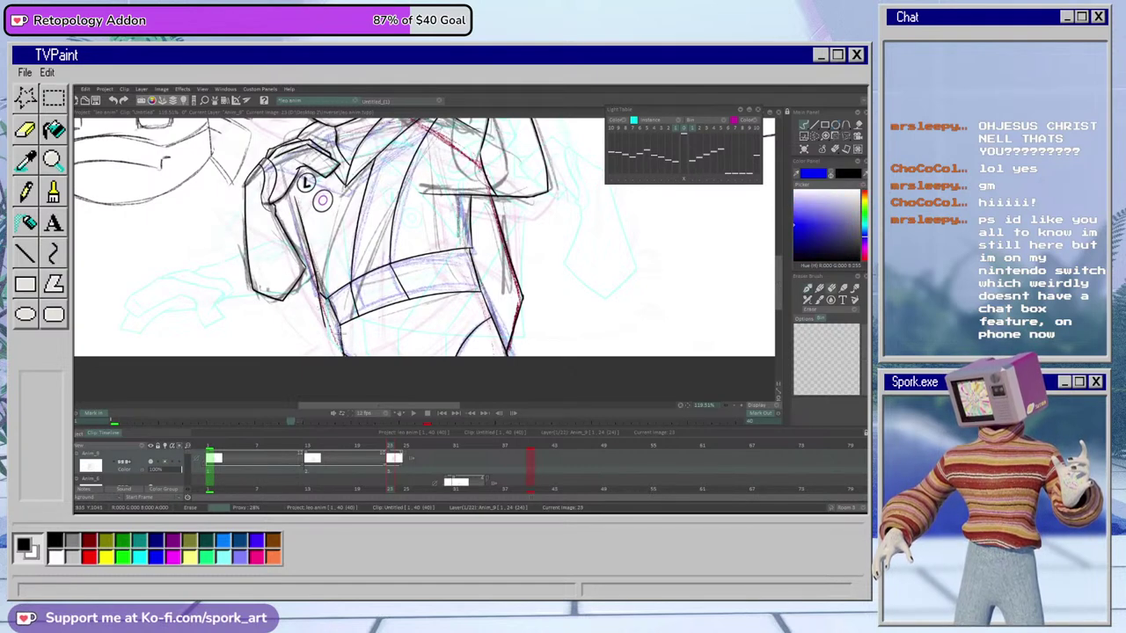
pyautogui.press('e')
pyautogui.moveTo(323, 329); pyautogui.dragTo(344, 354)
pyautogui.hotkey('ctrl', 'z')
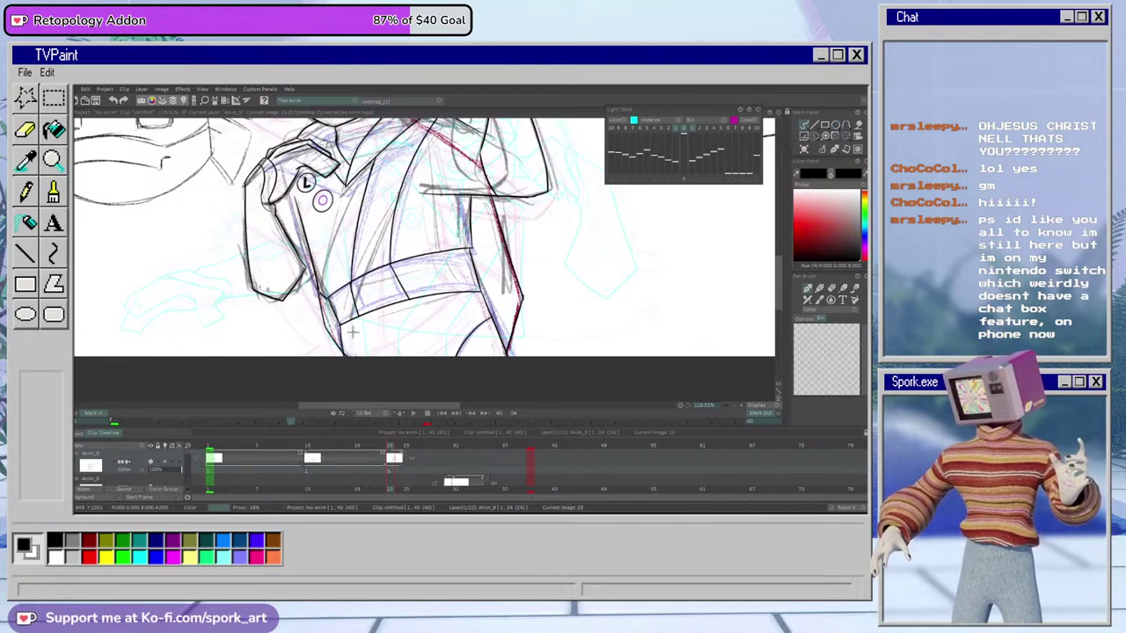
pyautogui.press('e')
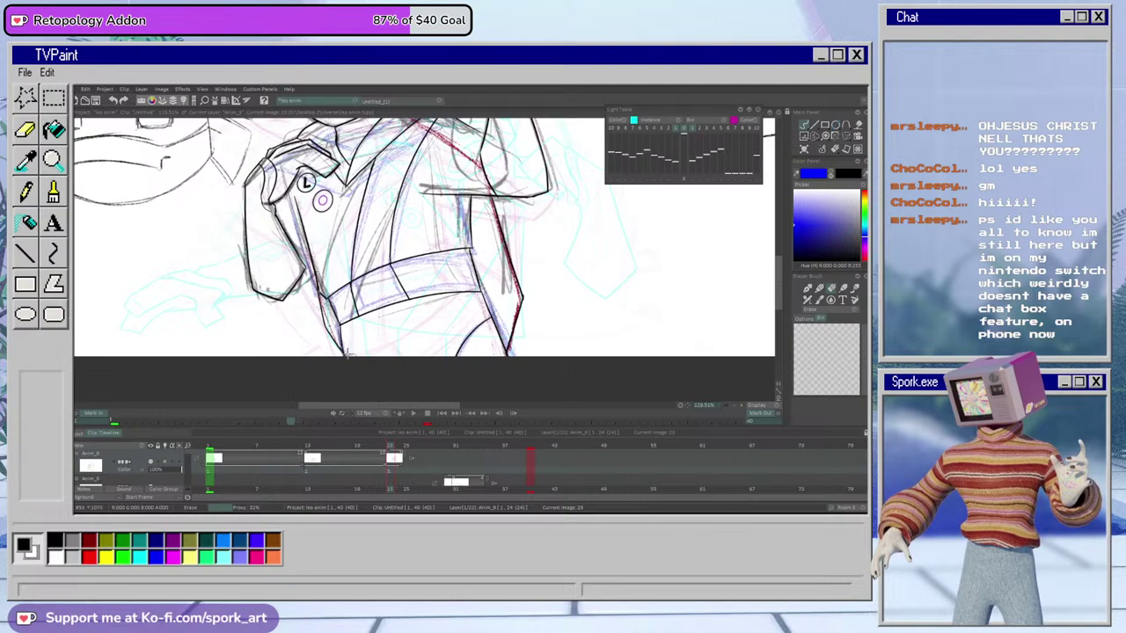
pyautogui.press('e')
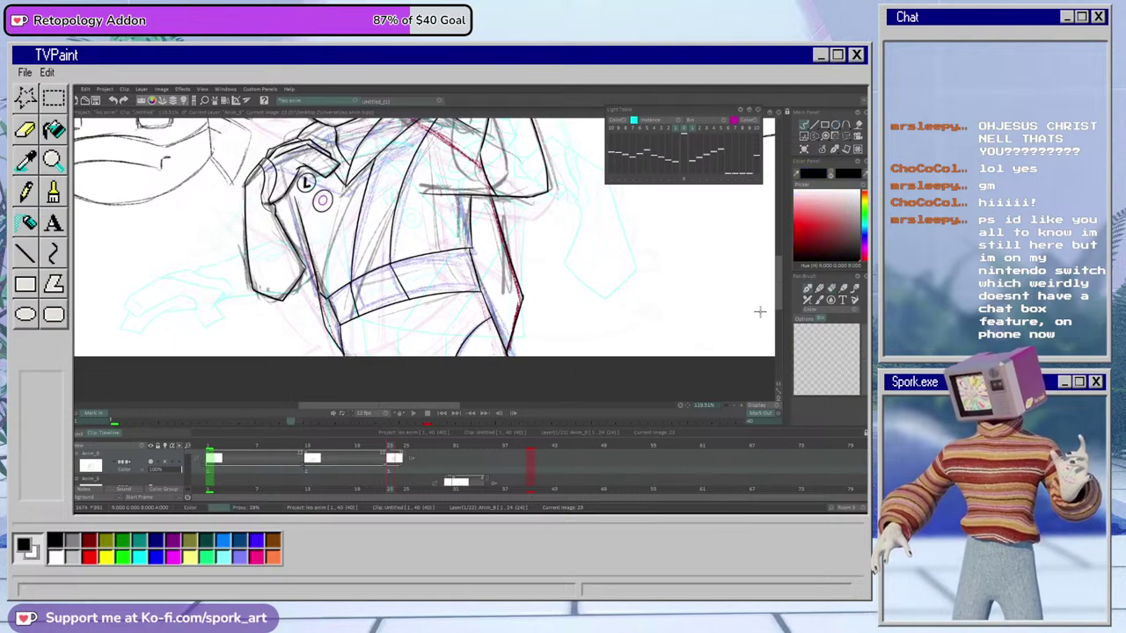
# Ink the curved wrist line across the raised arm below the waving hand and clean up its overshooting ends
pyautogui.moveTo(779, 302); pyautogui.dragTo(779, 262)
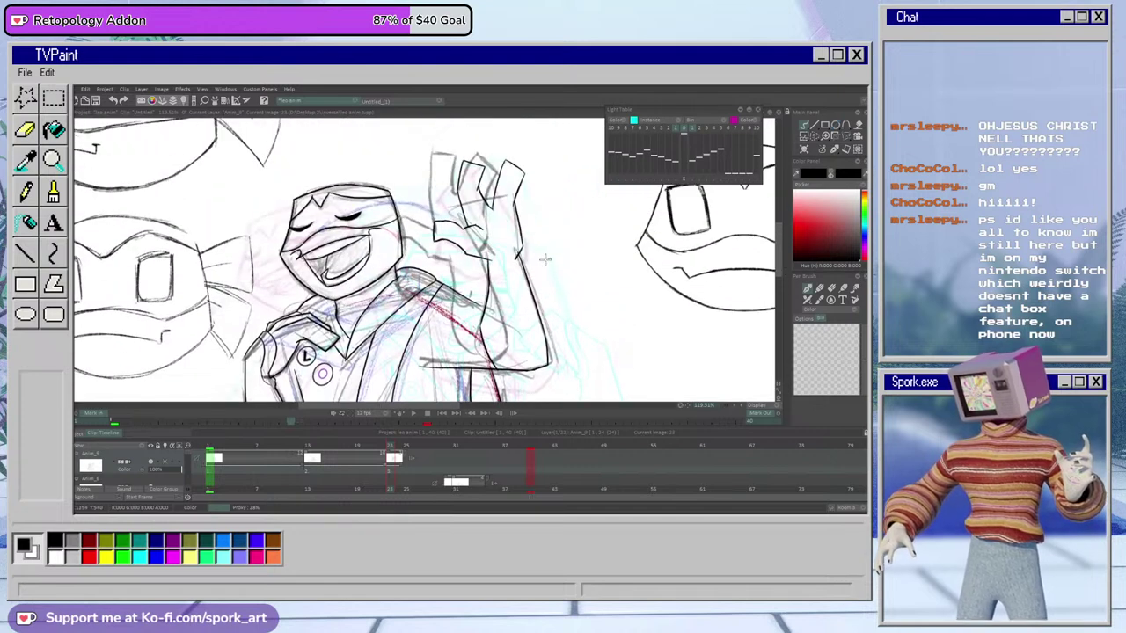
pyautogui.hotkey('ctrl', 'z')
pyautogui.moveTo(486, 256); pyautogui.dragTo(519, 252)
pyautogui.hotkey('ctrl', 'z')
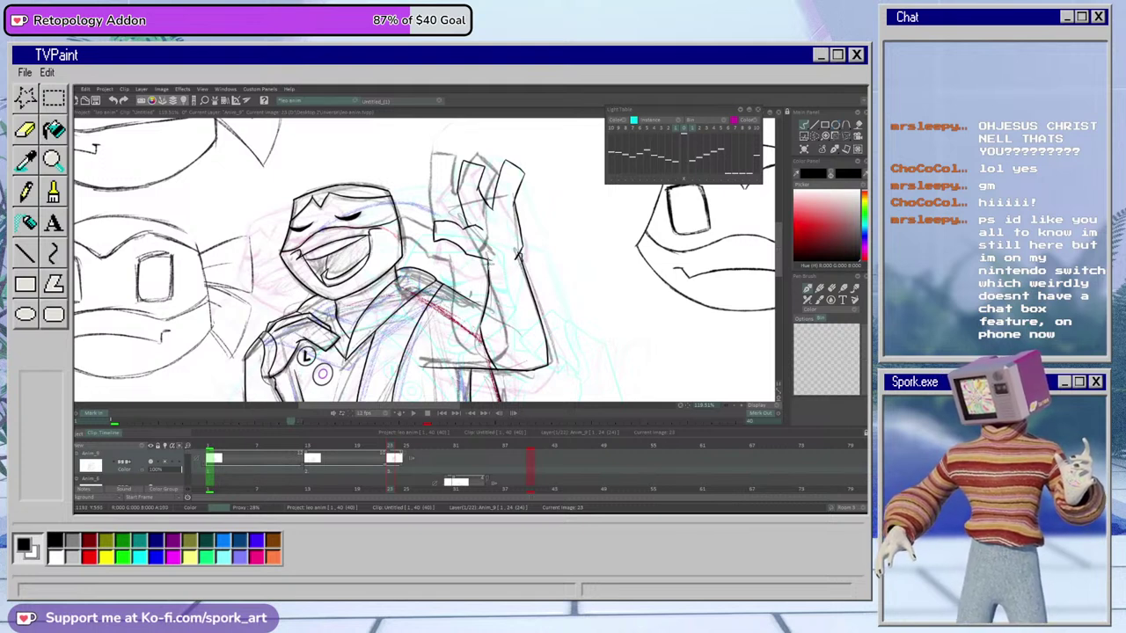
pyautogui.press('e')
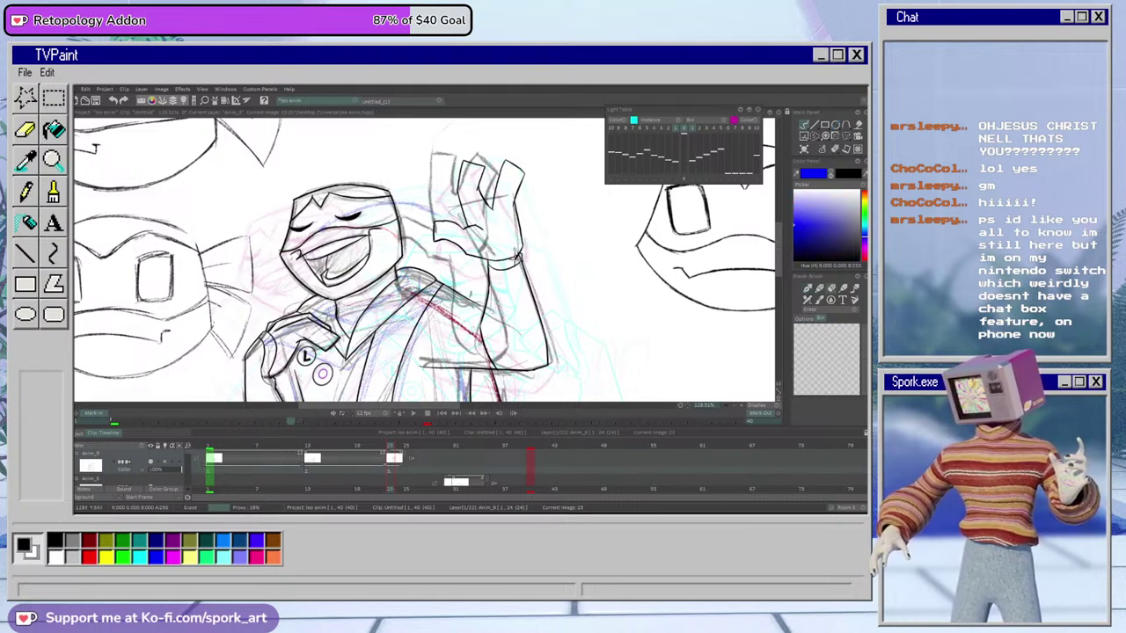
pyautogui.press('b')
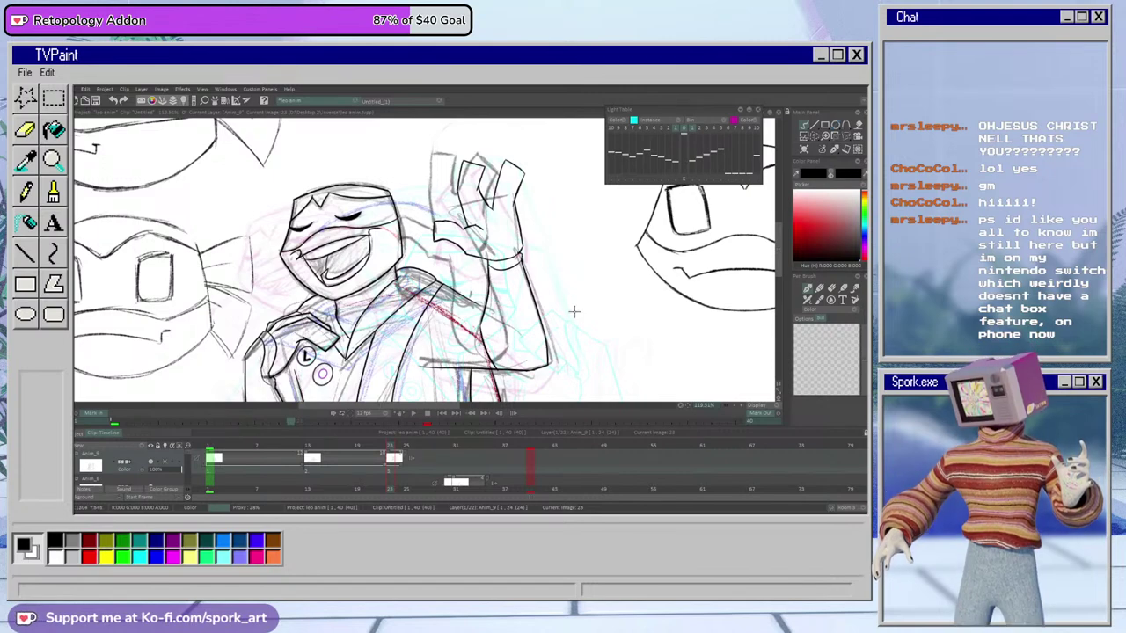
# Flip back and forth between the frames around frame 31 to compare the held waving pose with the next rough sketch
pyautogui.moveTo(389, 446)
pyautogui.mouseDown()
pyautogui.moveTo(453, 446)
pyautogui.moveTo(443, 464)
pyautogui.moveTo(474, 464)
pyautogui.moveTo(448, 467)
pyautogui.moveTo(500, 461)
pyautogui.moveTo(445, 470)
pyautogui.moveTo(457, 472)
pyautogui.mouseUp()
pyautogui.press('Left')
pyautogui.press('Right')
pyautogui.press('Left')
pyautogui.press('Right')
pyautogui.press('Left')
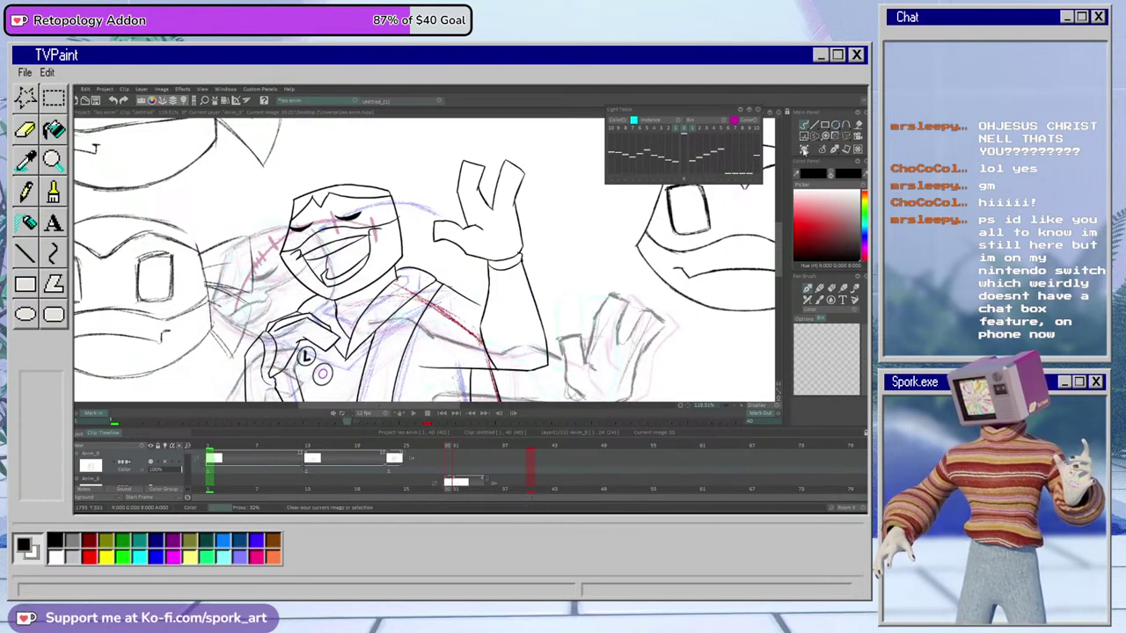
# Clear the held image on the ink layer to start a blank drawing after the waving pose, and shift its start to frame 31
pyautogui.click(802, 151)
pyautogui.click(391, 448)
pyautogui.press('e')
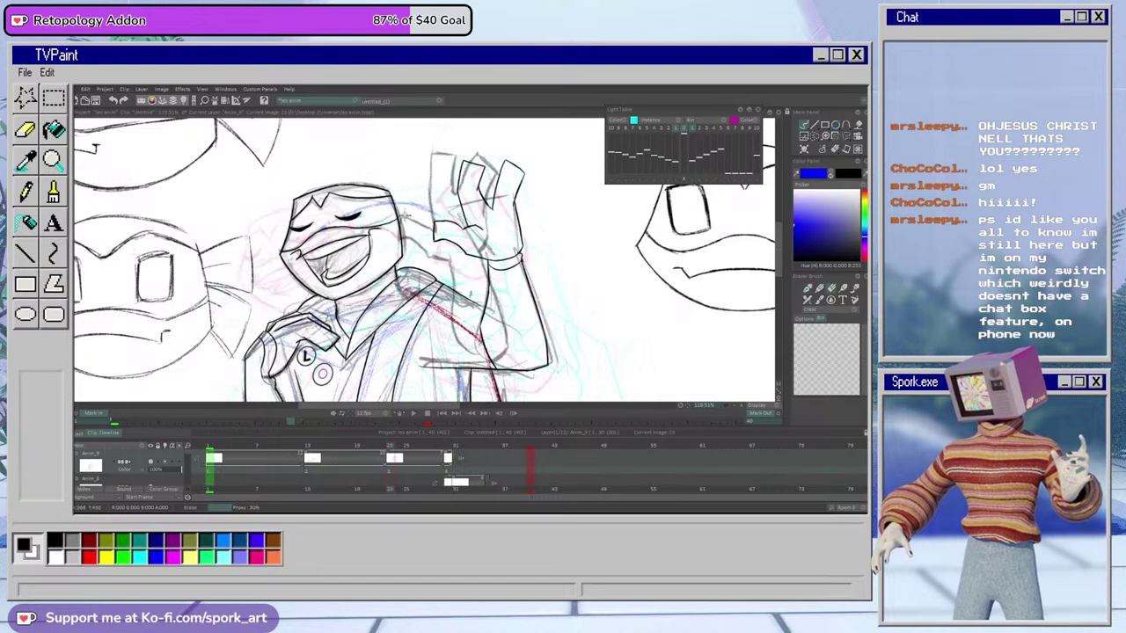
pyautogui.press('Right')
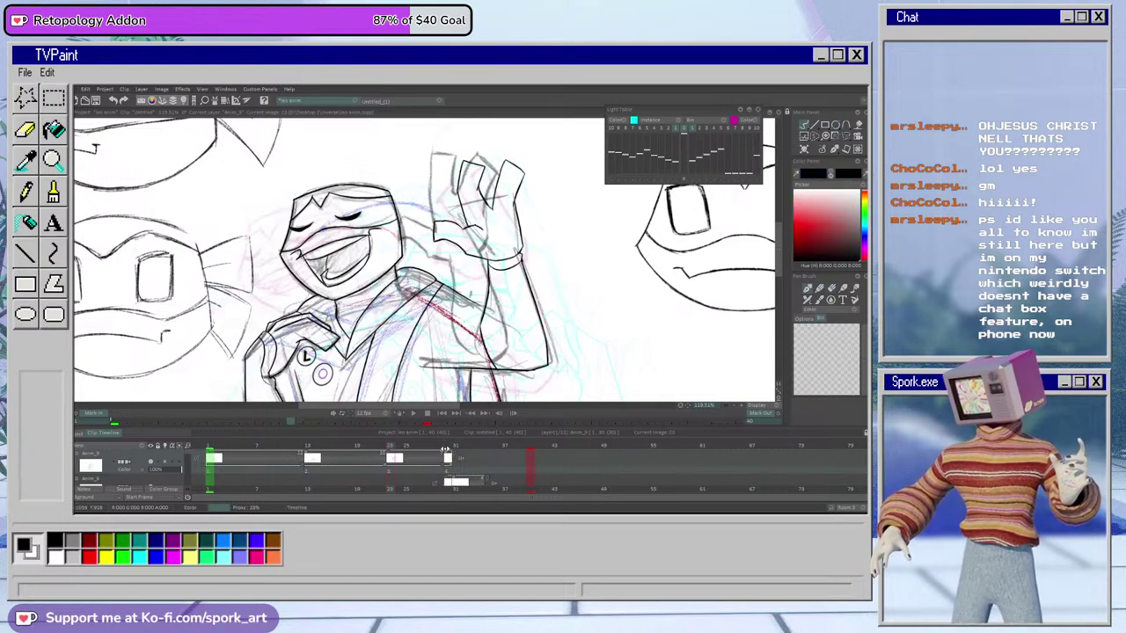
pyautogui.moveTo(456, 450)
pyautogui.mouseDown()
pyautogui.moveTo(490, 455)
pyautogui.moveTo(450, 462)
pyautogui.moveTo(476, 461)
pyautogui.moveTo(465, 465)
pyautogui.moveTo(485, 480)
pyautogui.moveTo(493, 466)
pyautogui.moveTo(457, 468)
pyautogui.mouseUp()
pyautogui.moveTo(779, 260)
pyautogui.mouseDown()
pyautogui.moveTo(778, 287)
pyautogui.moveTo(789, 235)
pyautogui.moveTo(785, 259)
pyautogui.mouseUp()
pyautogui.moveTo(408, 407); pyautogui.dragTo(391, 410)
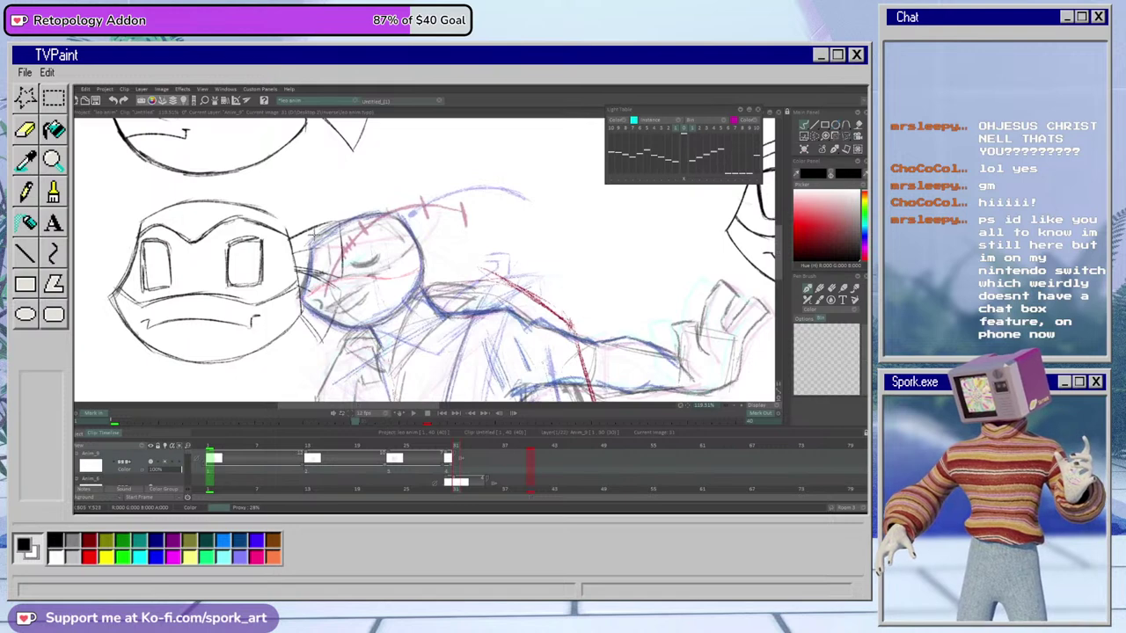
pyautogui.click(453, 459)
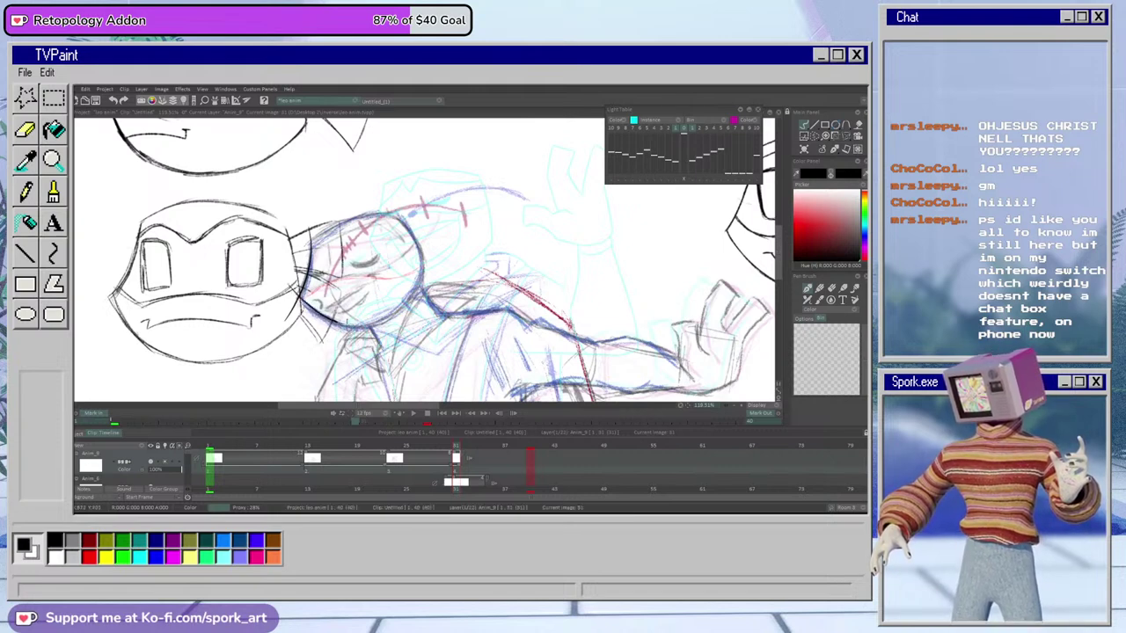
# Ink the tilted head's closed outline over the rough sketch on frame 31 and erase the strokes' overshooting ends
pyautogui.moveTo(303, 301)
pyautogui.mouseDown()
pyautogui.moveTo(382, 327)
pyautogui.moveTo(425, 262)
pyautogui.mouseUp()
pyautogui.hotkey('ctrl', 'z')
pyautogui.moveTo(378, 327); pyautogui.dragTo(437, 250)
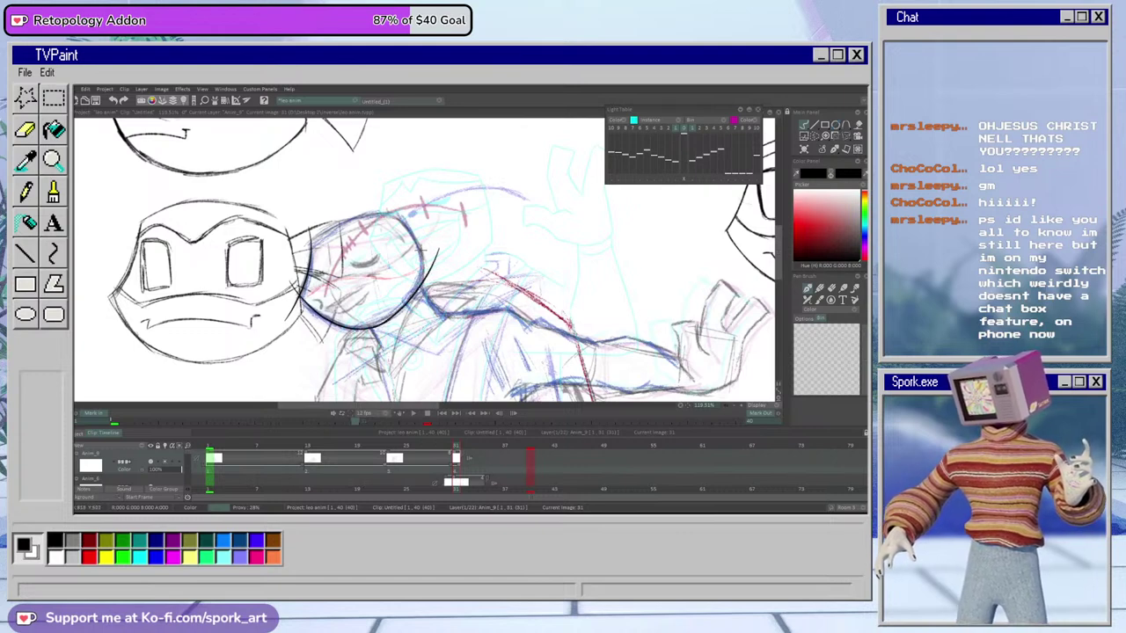
pyautogui.moveTo(390, 211); pyautogui.dragTo(412, 328)
pyautogui.hotkey('ctrl', 'z')
pyautogui.moveTo(396, 207); pyautogui.dragTo(414, 294)
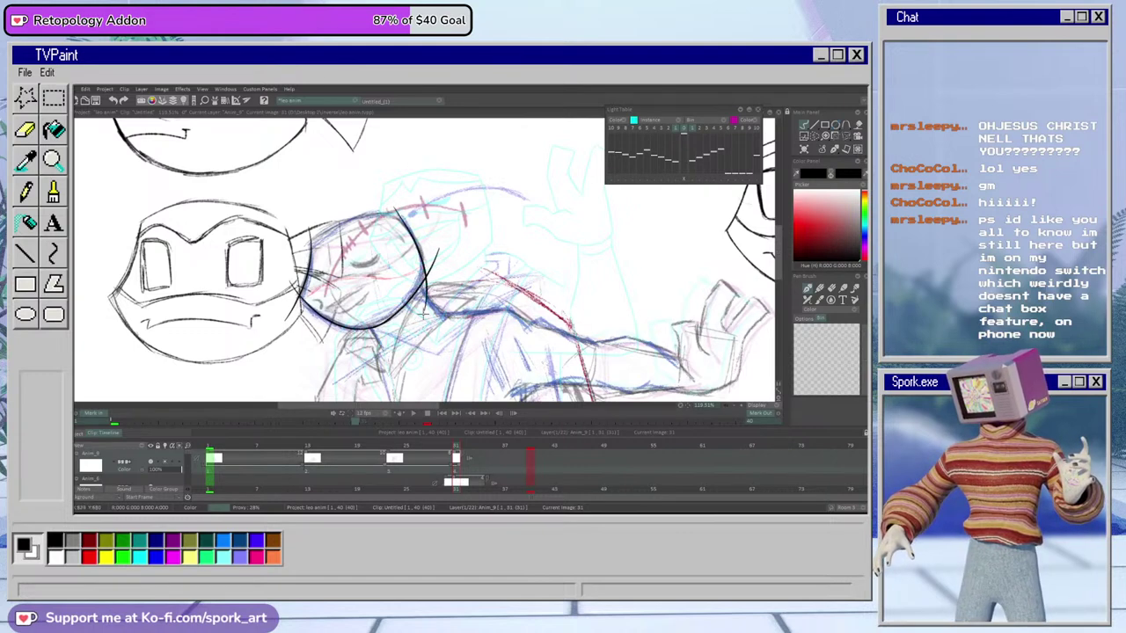
pyautogui.moveTo(297, 256); pyautogui.dragTo(434, 211)
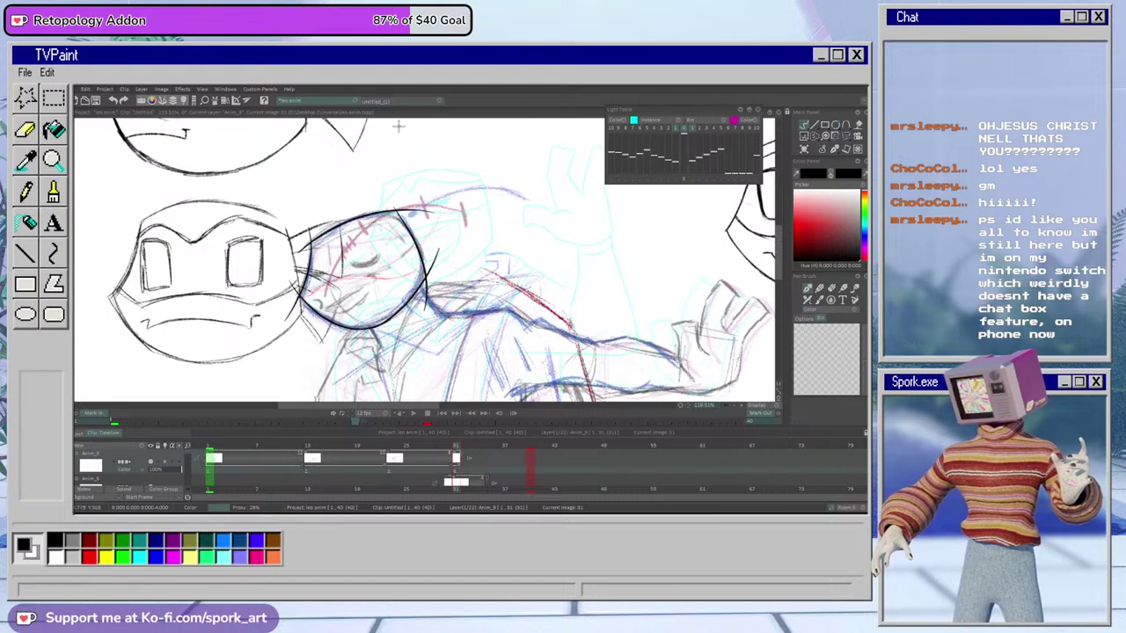
pyautogui.press('e')
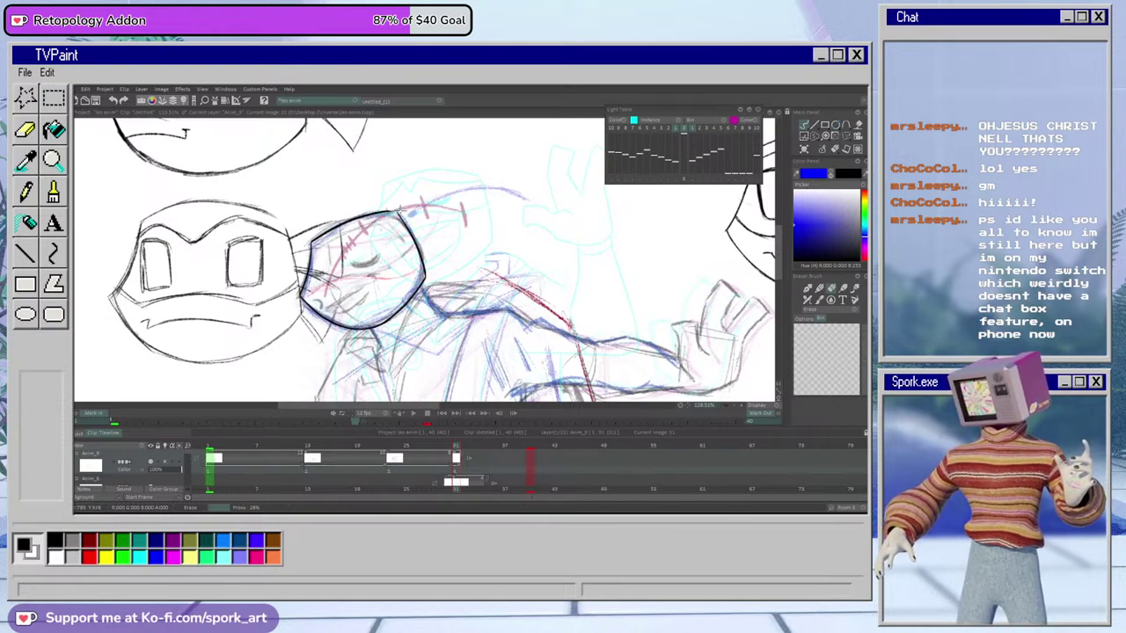
pyautogui.press('b')
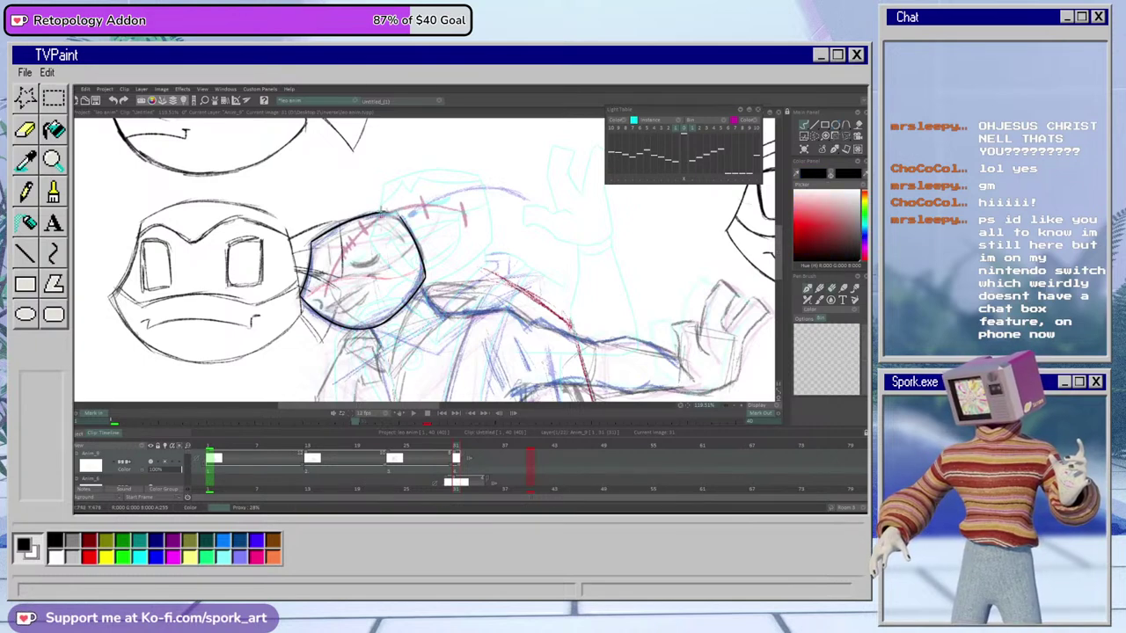
# Ink the mask's curved lower edge across the tilted head on frame 32, redrawing the stroke once to follow the head's slope
pyautogui.press('e')
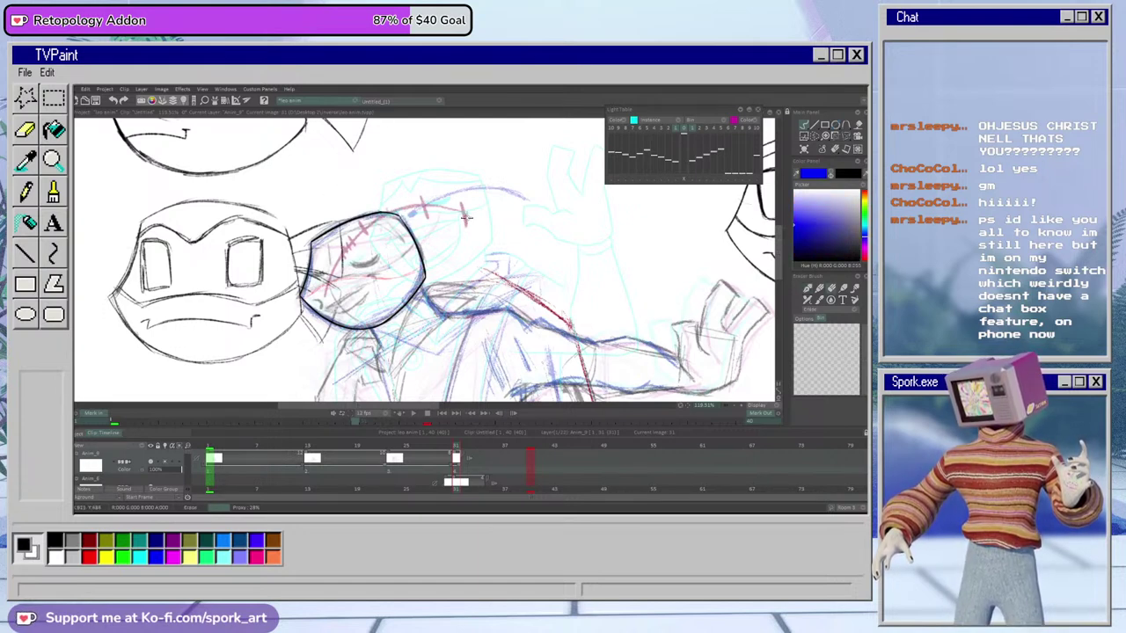
pyautogui.press('e')
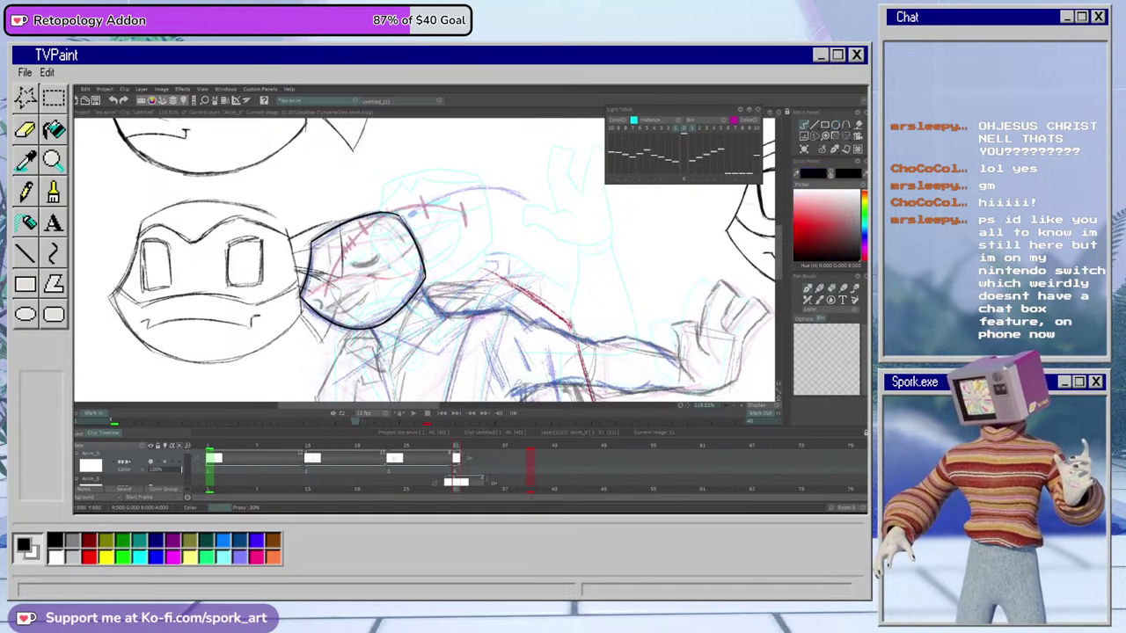
pyautogui.moveTo(779, 264)
pyautogui.mouseDown()
pyautogui.moveTo(780, 300)
pyautogui.moveTo(781, 268)
pyautogui.mouseUp()
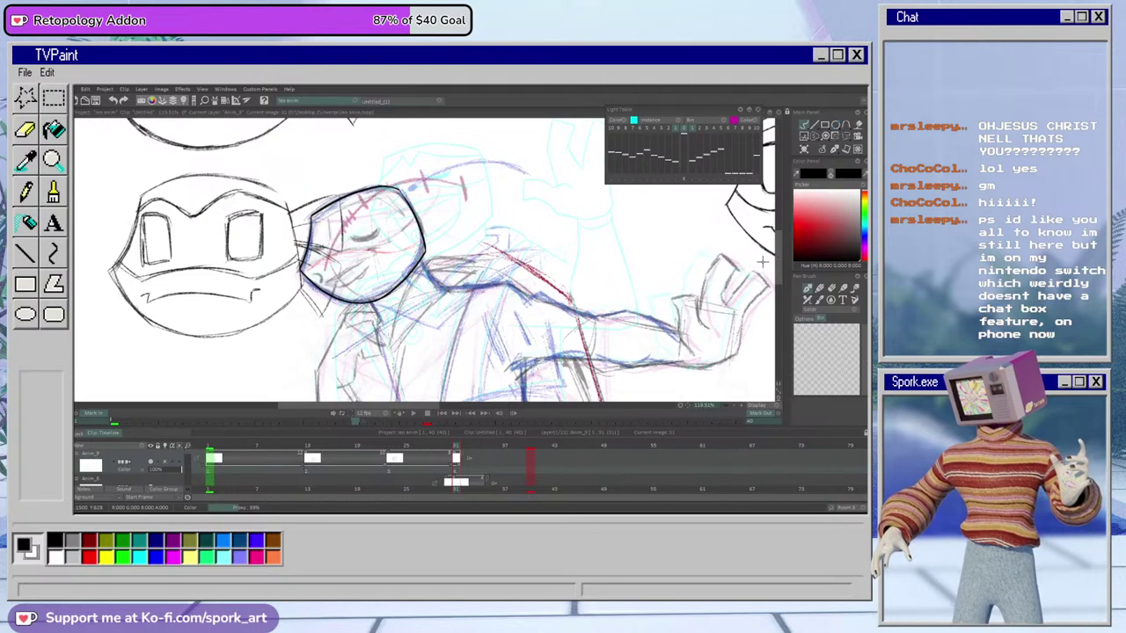
pyautogui.moveTo(737, 406); pyautogui.dragTo(682, 425)
pyautogui.moveTo(442, 445)
pyautogui.mouseDown()
pyautogui.moveTo(311, 460)
pyautogui.moveTo(458, 463)
pyautogui.moveTo(351, 462)
pyautogui.moveTo(456, 464)
pyautogui.moveTo(354, 475)
pyautogui.moveTo(461, 466)
pyautogui.moveTo(466, 449)
pyautogui.mouseUp()
pyautogui.moveTo(733, 407); pyautogui.dragTo(759, 400)
pyautogui.press('Right')
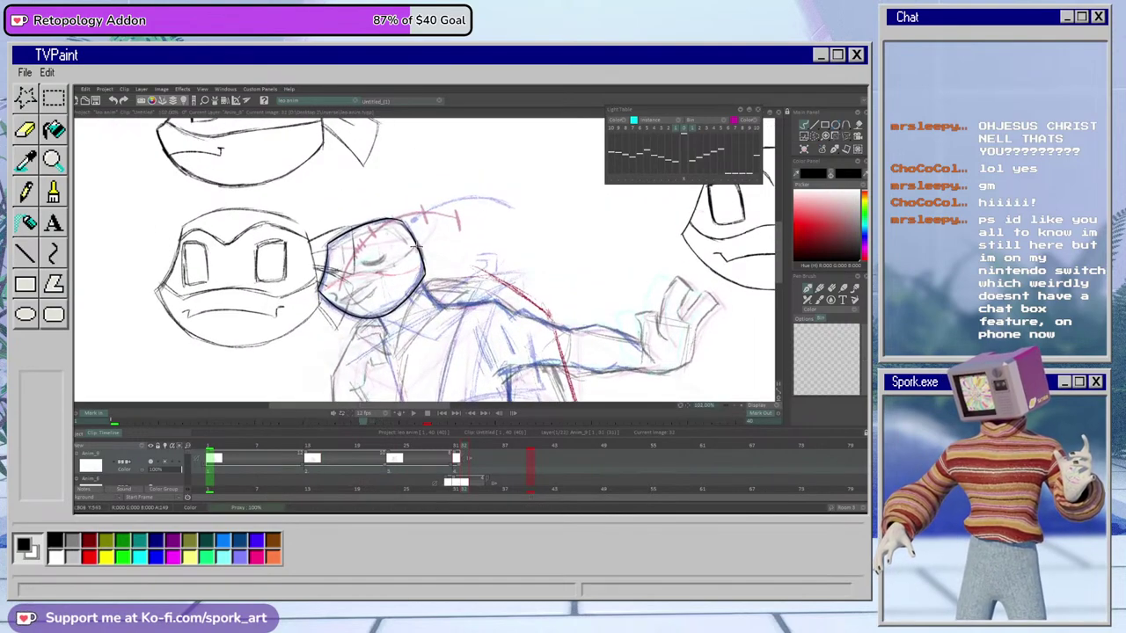
pyautogui.moveTo(421, 241); pyautogui.dragTo(324, 292)
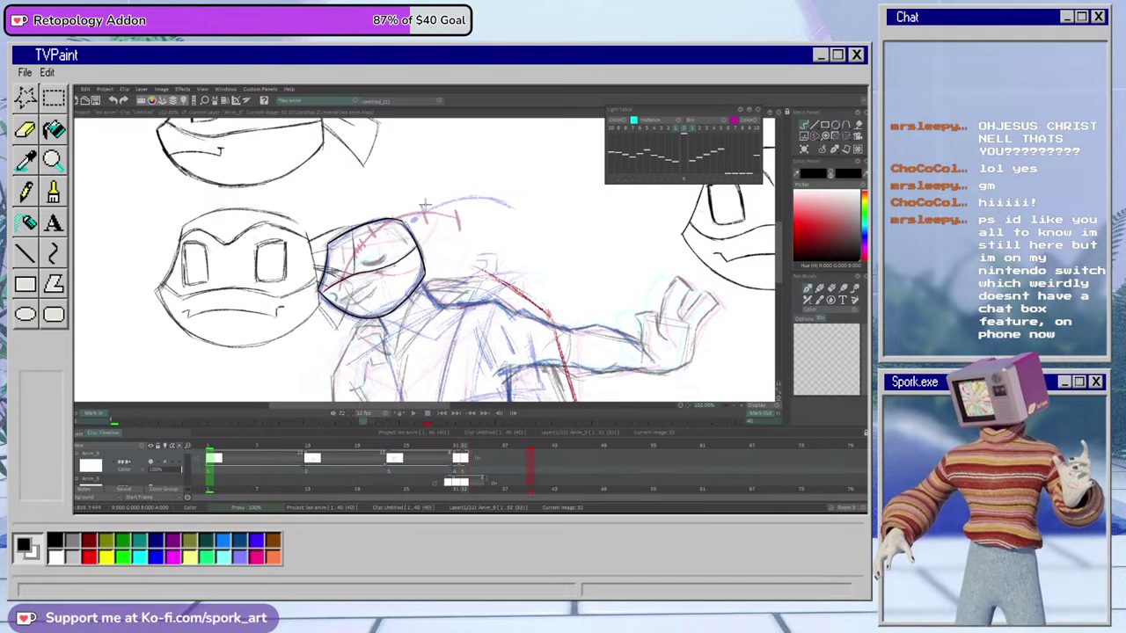
pyautogui.hotkey('ctrl', 'z')
pyautogui.moveTo(420, 237)
pyautogui.mouseDown()
pyautogui.moveTo(365, 278)
pyautogui.moveTo(309, 296)
pyautogui.mouseUp()
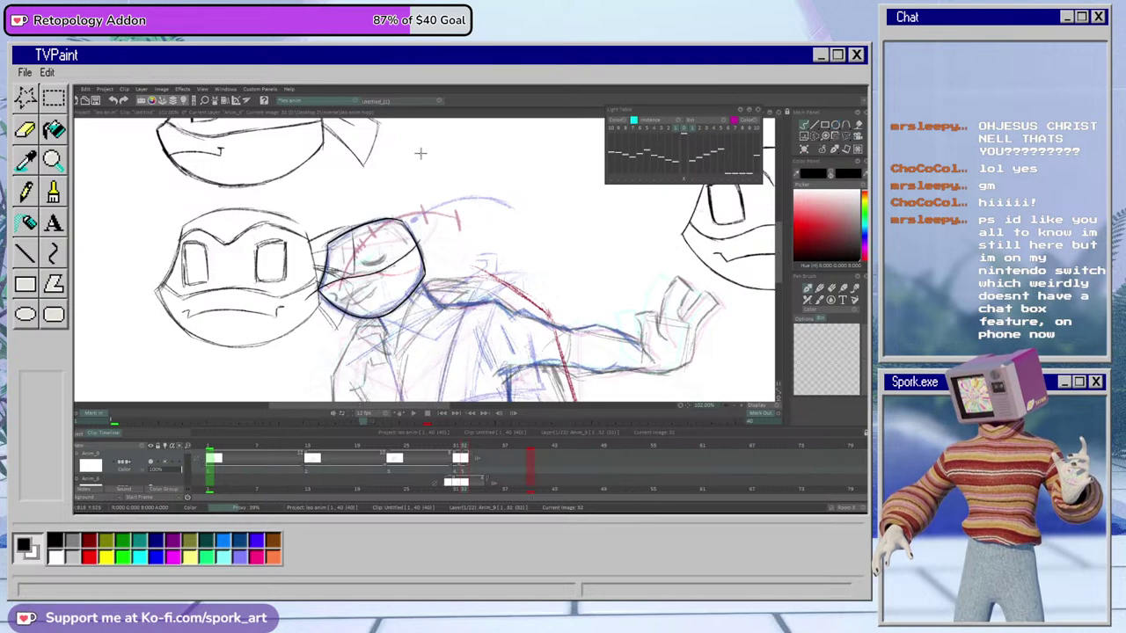
# Erase the left half of the mask's lower edge and re-ink it as an arc reaching the left corner of the head outline
pyautogui.press('e')
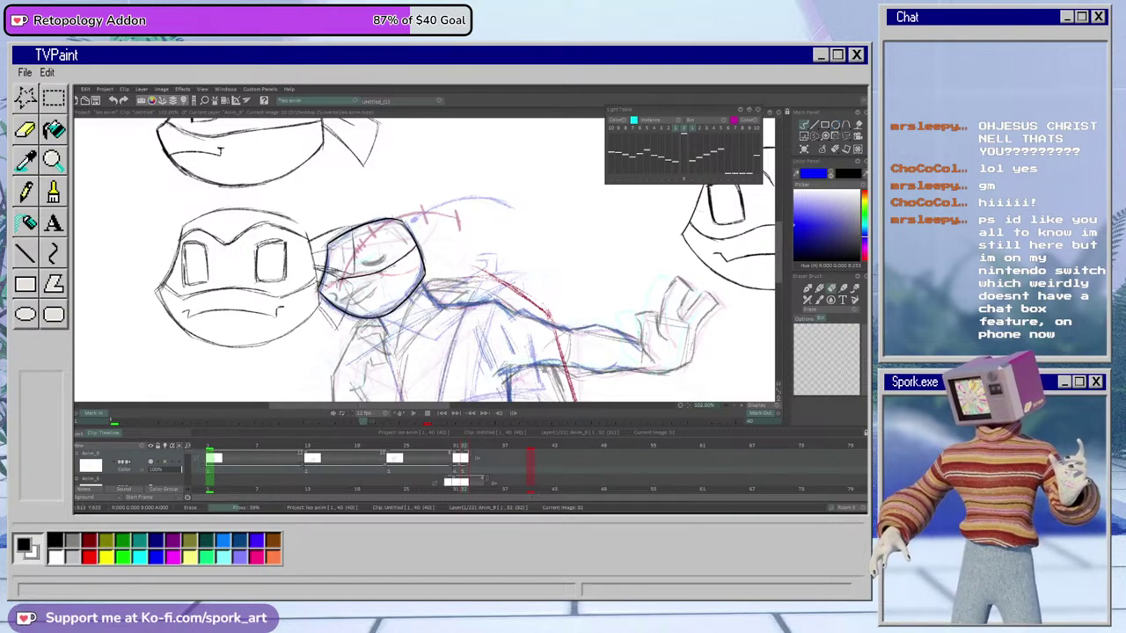
pyautogui.press('n')
pyautogui.moveTo(731, 407); pyautogui.dragTo(716, 357)
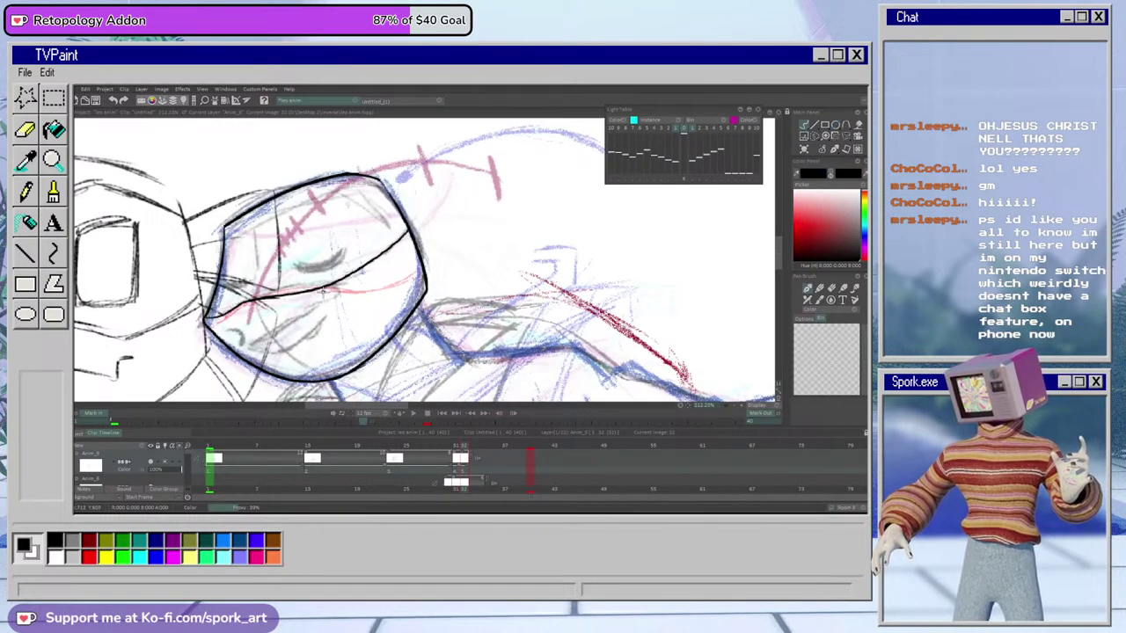
pyautogui.press('n')
pyautogui.moveTo(262, 297)
pyautogui.mouseDown()
pyautogui.moveTo(244, 304)
pyautogui.moveTo(323, 285)
pyautogui.mouseUp()
pyautogui.press('n')
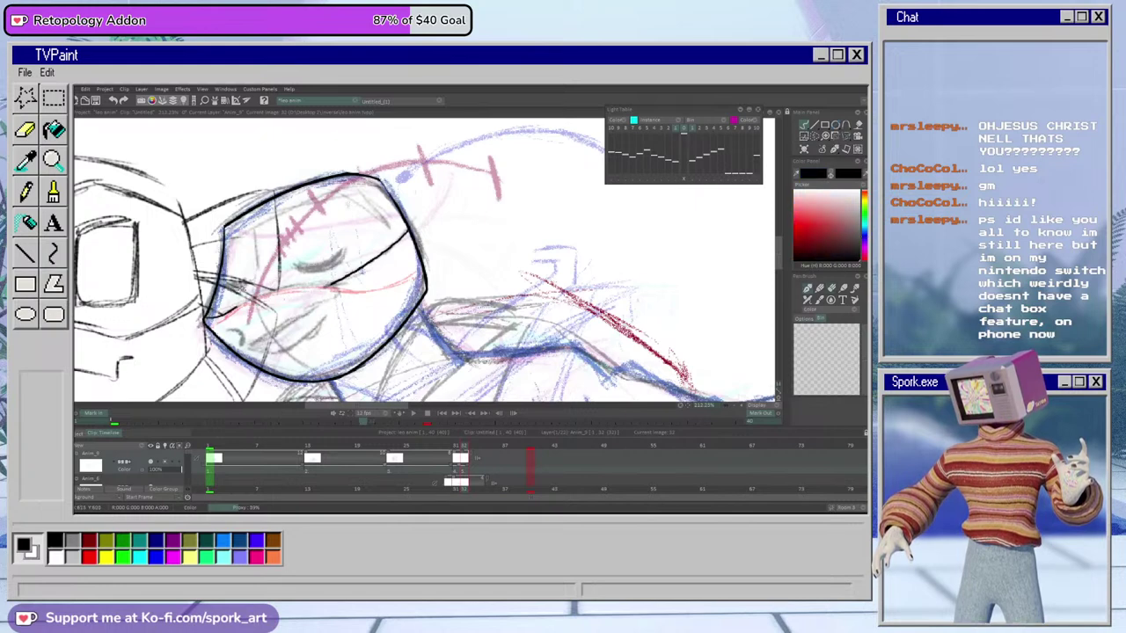
pyautogui.moveTo(236, 307); pyautogui.dragTo(324, 283)
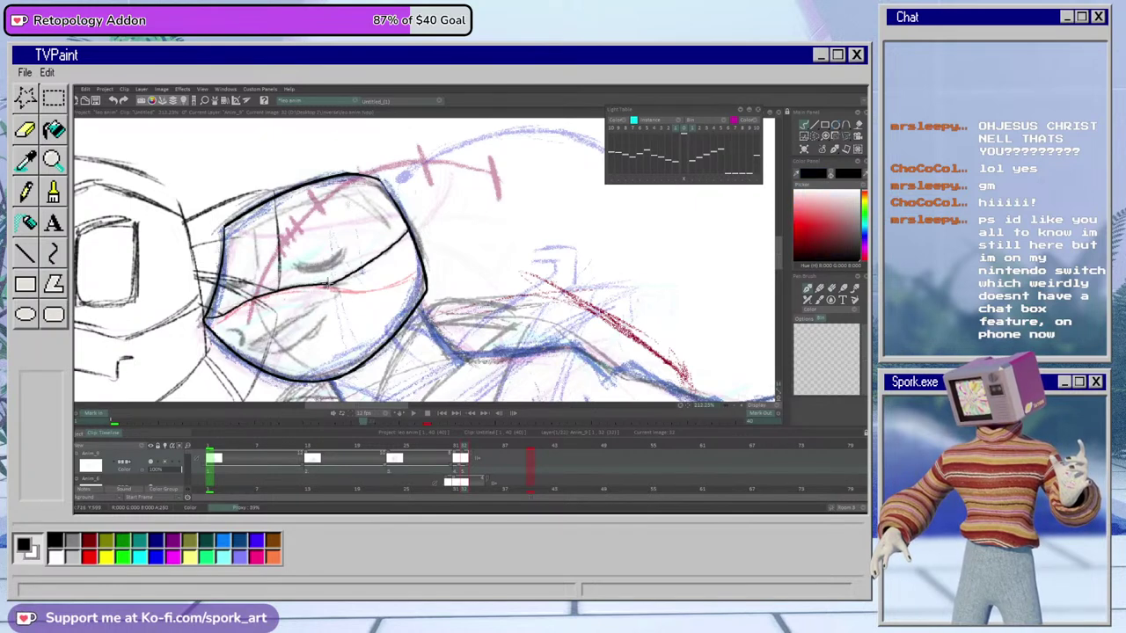
# Erase the pointed corner on the right side of the head outline and re-ink it as a smoother curve
pyautogui.press('n')
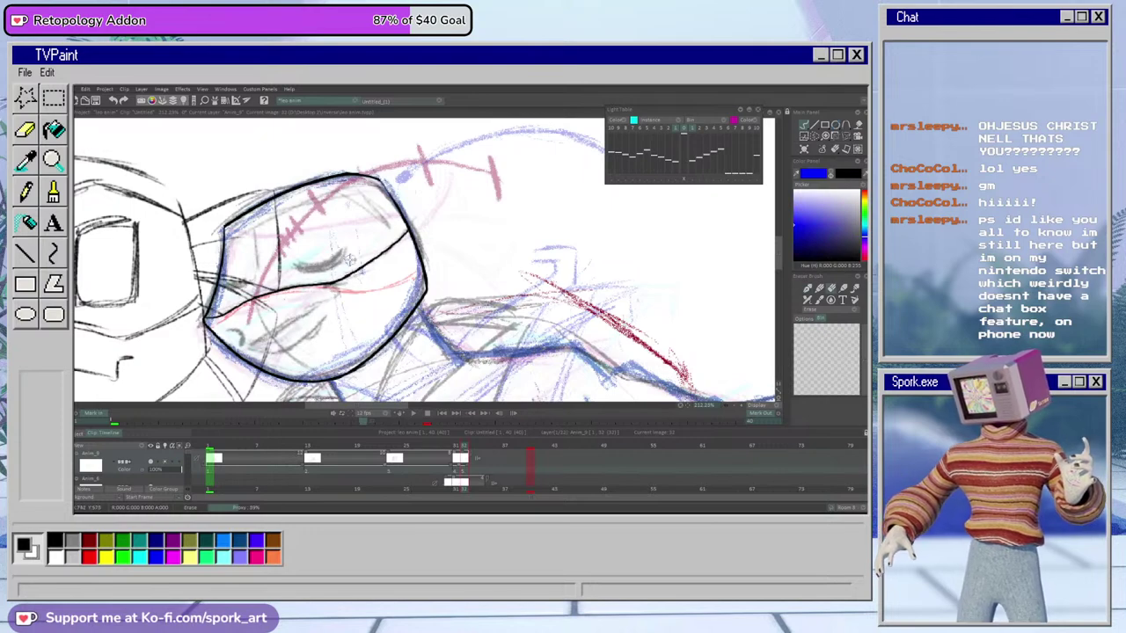
pyautogui.press('b')
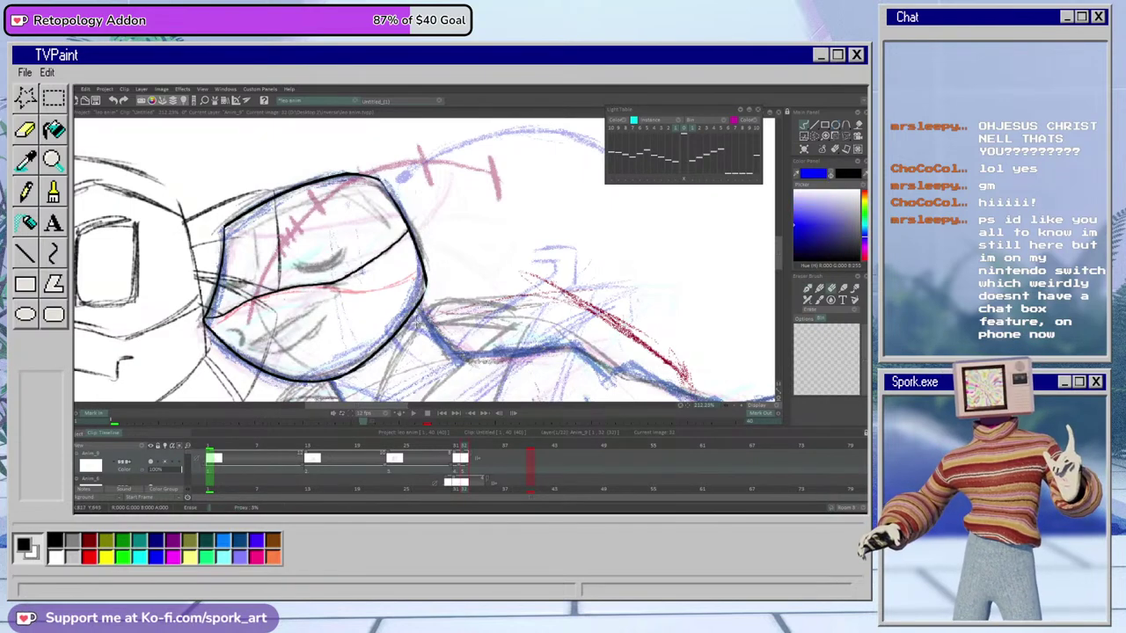
pyautogui.moveTo(419, 308); pyautogui.dragTo(427, 278)
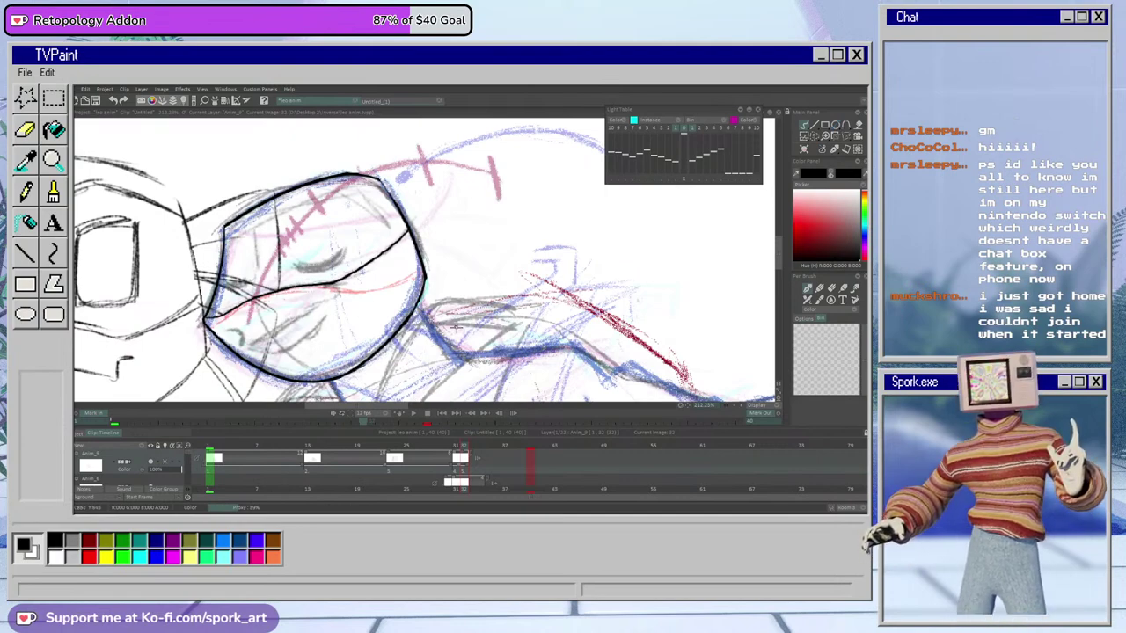
pyautogui.moveTo(389, 405); pyautogui.dragTo(377, 405)
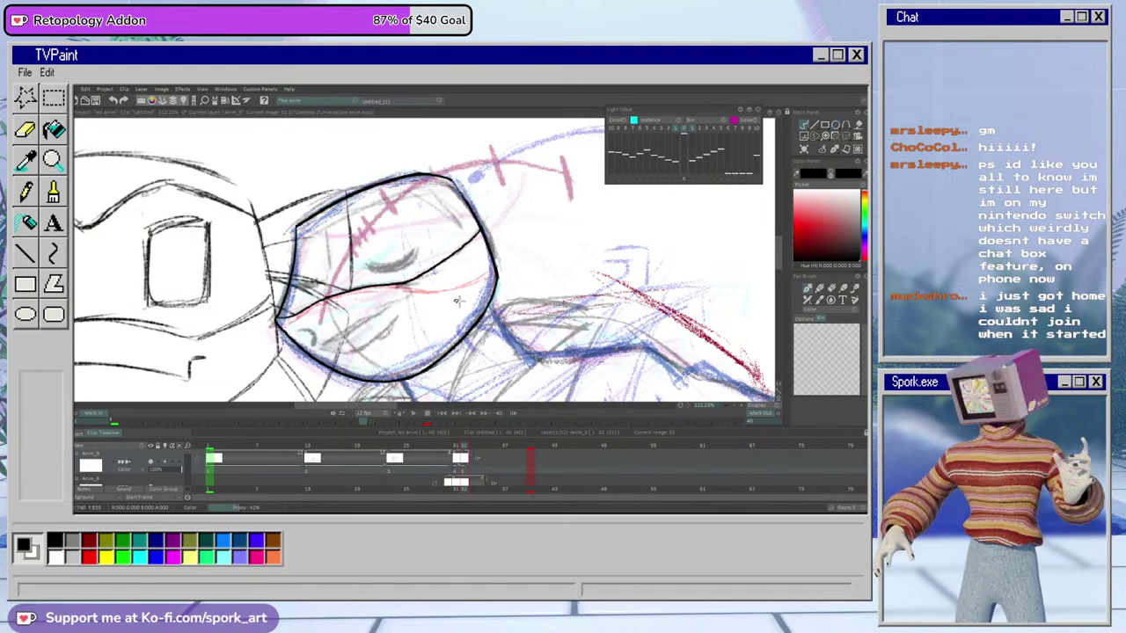
pyautogui.moveTo(708, 406); pyautogui.dragTo(640, 435)
pyautogui.scroll(6, 695, 406)
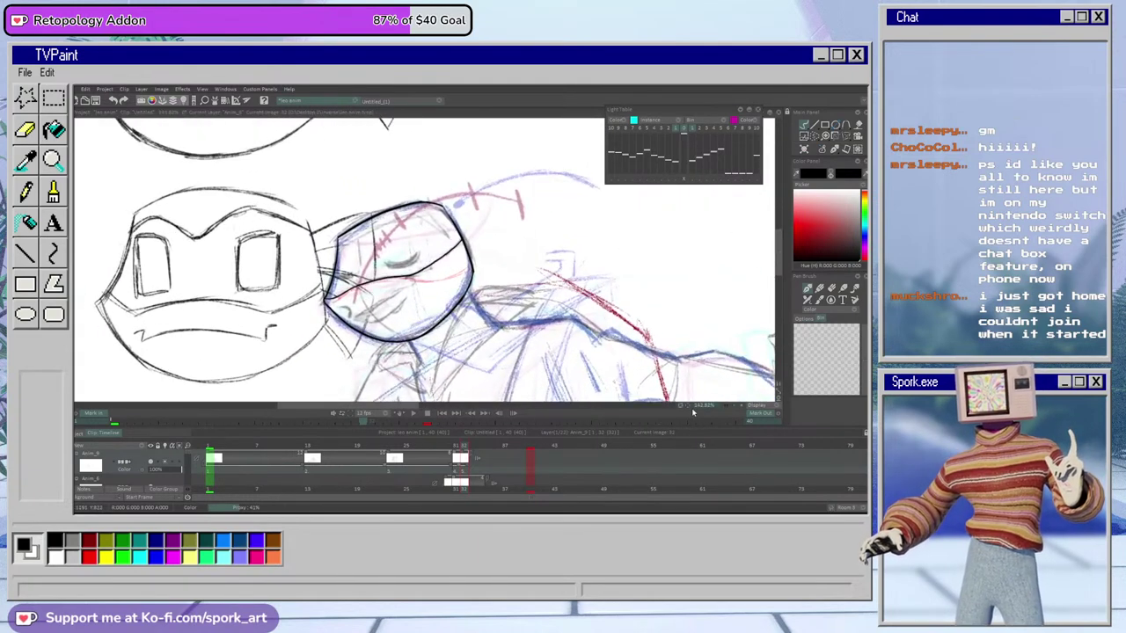
# Ink the shell's upper edge on frame 31, from the neck to its peak and down behind the raised arm's shoulder
pyautogui.moveTo(464, 447)
pyautogui.mouseDown()
pyautogui.moveTo(449, 447)
pyautogui.moveTo(460, 449)
pyautogui.mouseUp()
pyautogui.hotkey('ctrl', 'z')
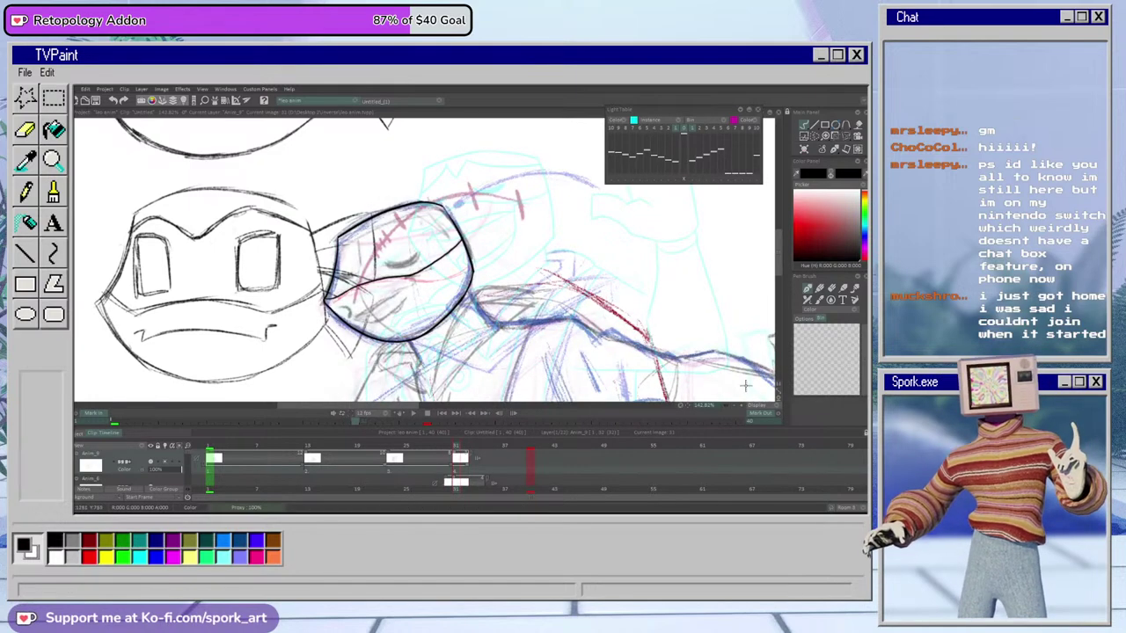
pyautogui.moveTo(727, 406)
pyautogui.mouseDown()
pyautogui.moveTo(683, 434)
pyautogui.moveTo(714, 410)
pyautogui.mouseUp()
pyautogui.press('e')
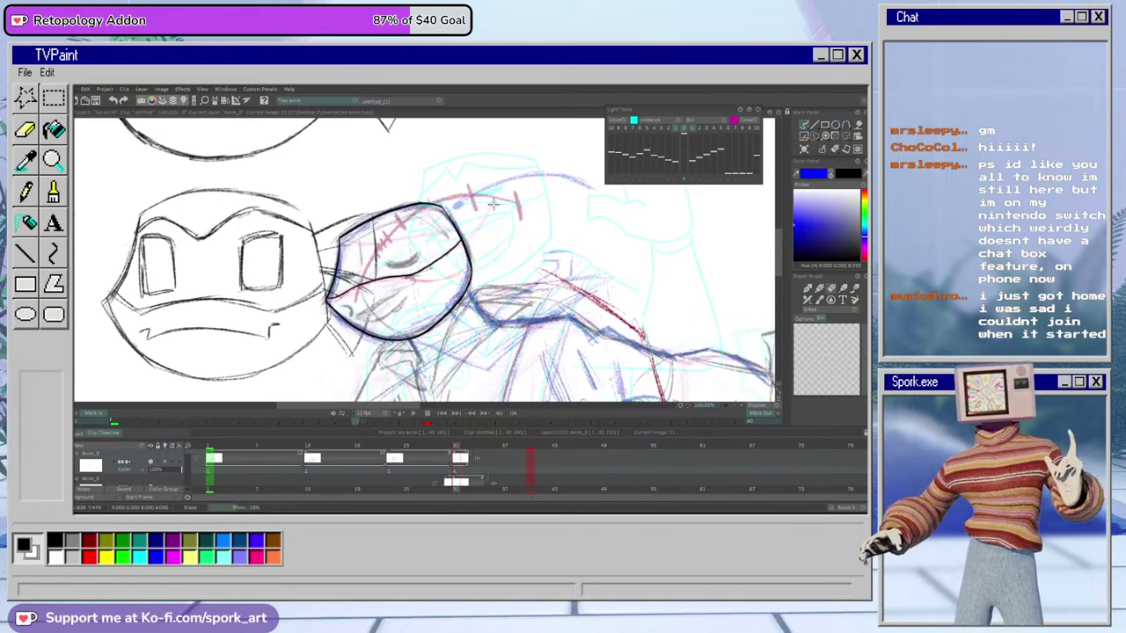
pyautogui.press('b')
pyautogui.moveTo(779, 271); pyautogui.dragTo(781, 283)
pyautogui.scroll(-1, 780, 283)
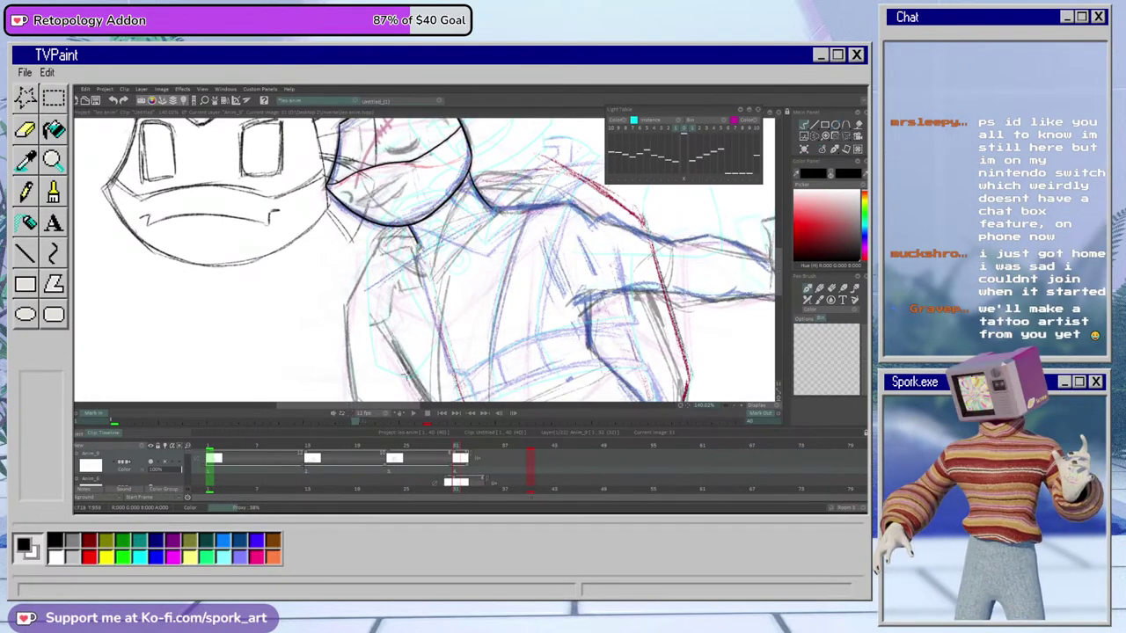
pyautogui.moveTo(420, 406); pyautogui.dragTo(435, 406)
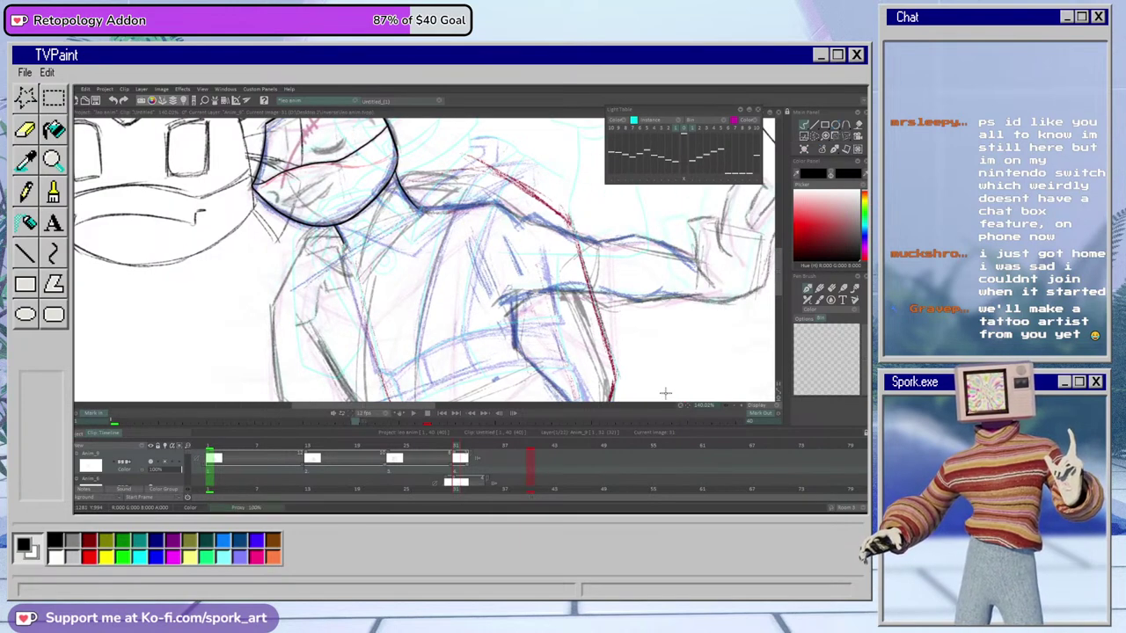
pyautogui.hscroll(-3, 425, 412)
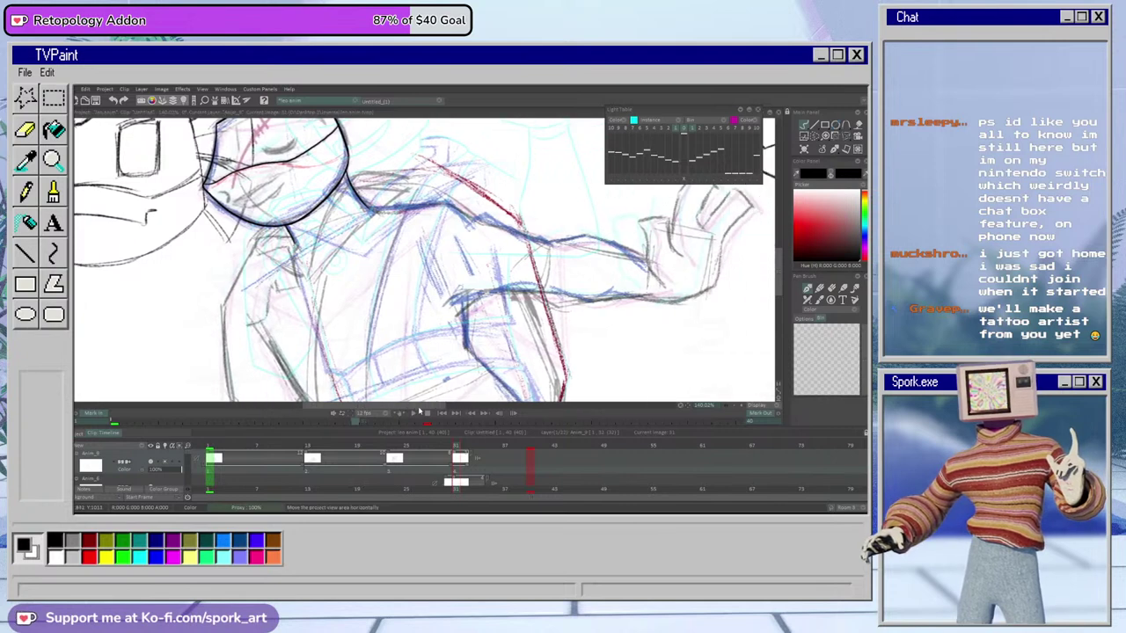
pyautogui.hscroll(-2, 425, 412)
pyautogui.moveTo(360, 186)
pyautogui.mouseDown()
pyautogui.moveTo(498, 164)
pyautogui.moveTo(590, 251)
pyautogui.mouseUp()
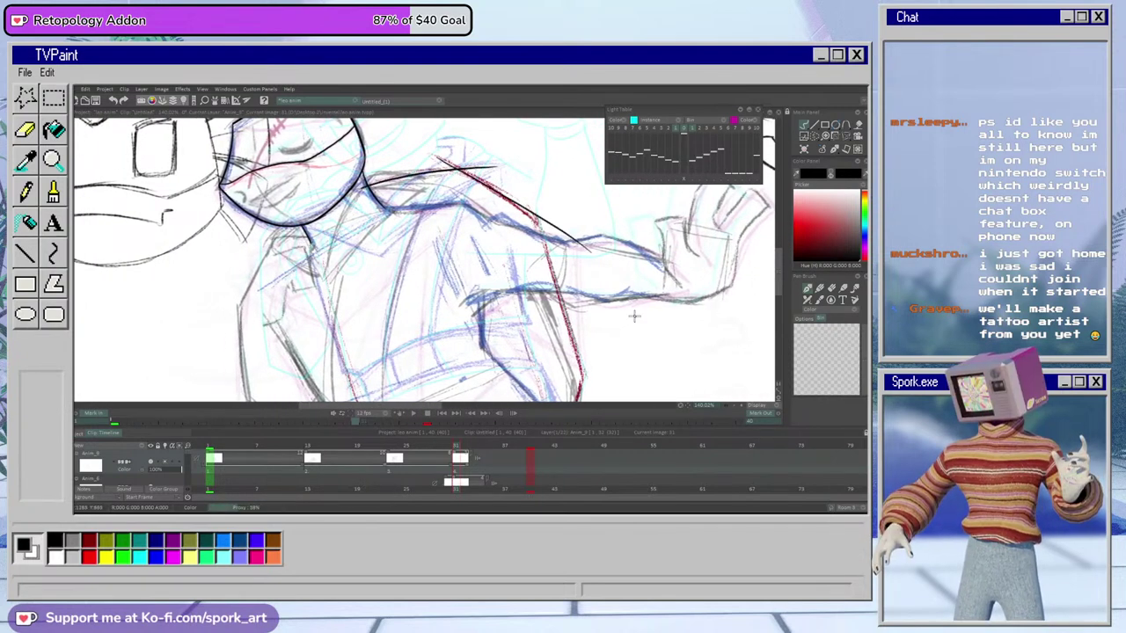
# Ink the shell's long back edge along the red guide and its short lower segment down to the canvas's bottom edge
pyautogui.moveTo(777, 277); pyautogui.dragTo(777, 289)
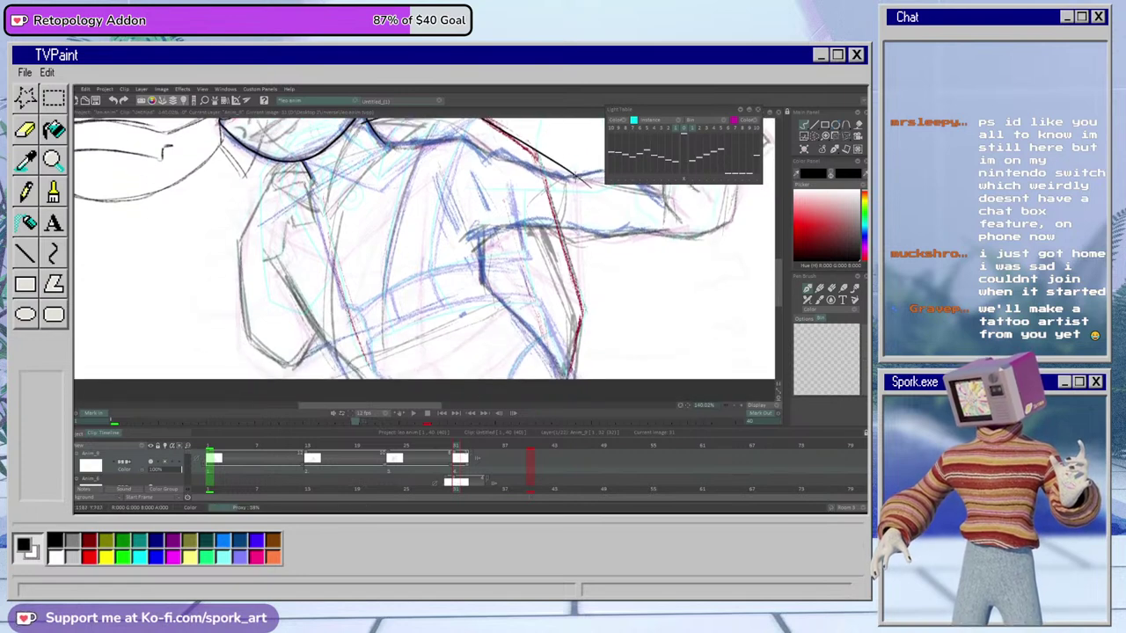
pyautogui.moveTo(533, 137); pyautogui.dragTo(583, 364)
pyautogui.hotkey('ctrl', 'z')
pyautogui.moveTo(534, 141); pyautogui.dragTo(588, 306)
pyautogui.hotkey('ctrl', 'z')
pyautogui.moveTo(529, 132); pyautogui.dragTo(595, 354)
pyautogui.moveTo(584, 296); pyautogui.dragTo(552, 427)
pyautogui.hotkey('ctrl', 'z')
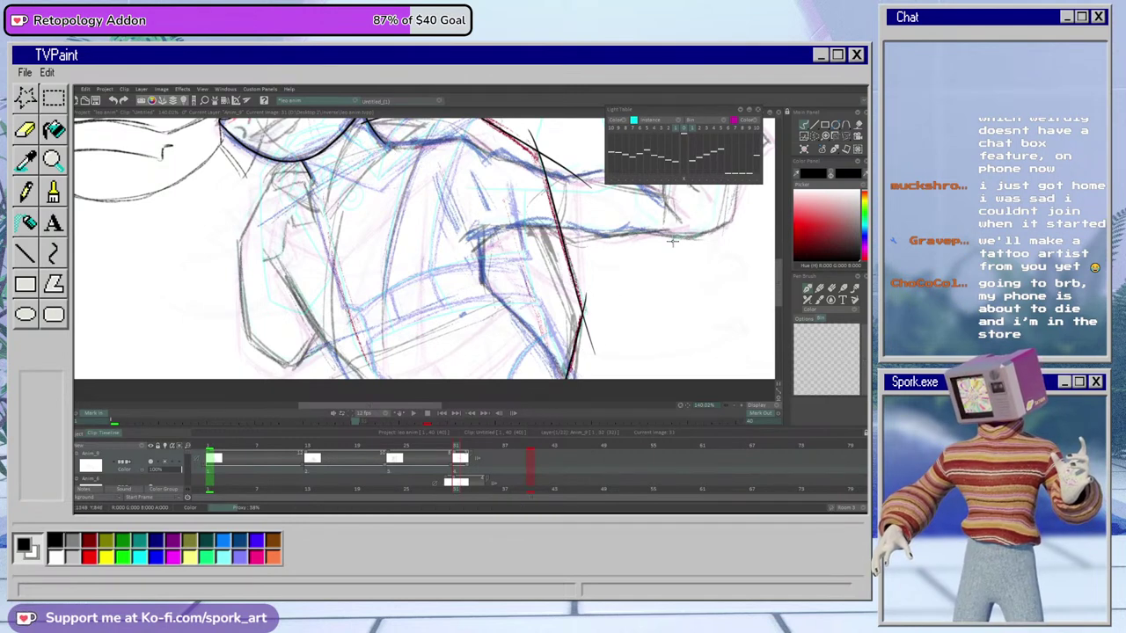
# Erase the overshooting line ends at the shell outline's corners
pyautogui.press('e')
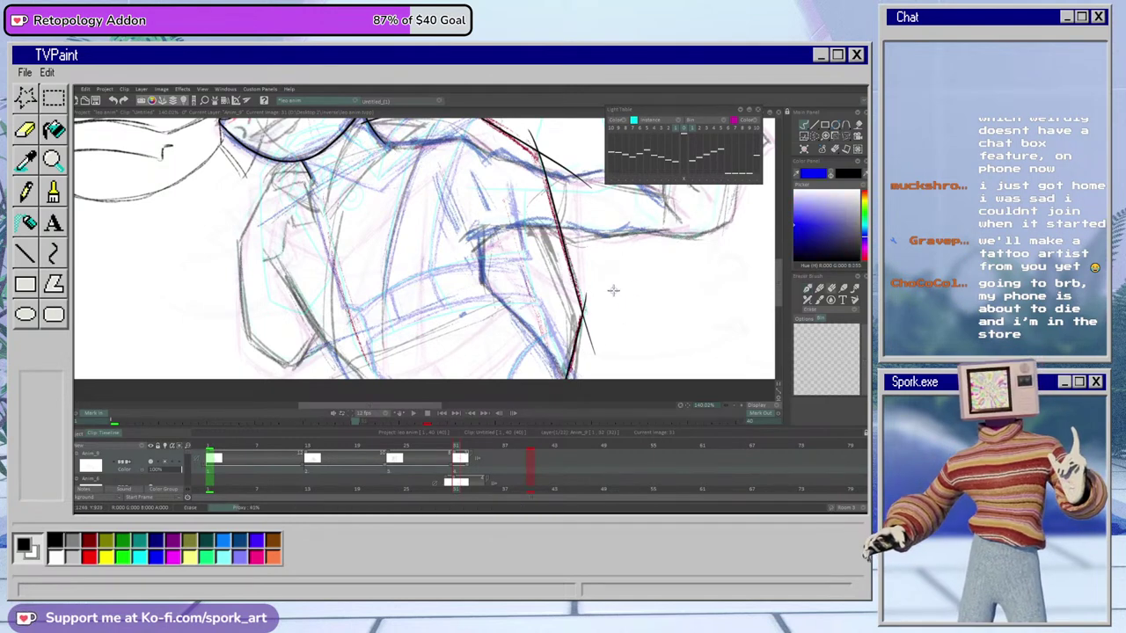
pyautogui.moveTo(586, 300); pyautogui.dragTo(597, 357)
pyautogui.moveTo(777, 302); pyautogui.dragTo(777, 279)
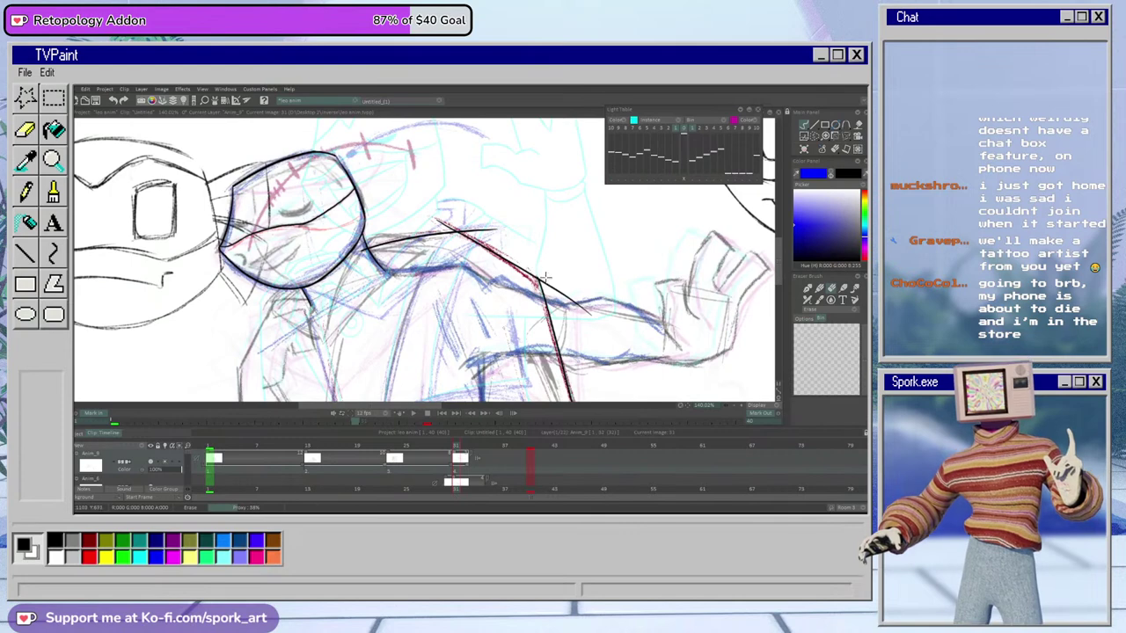
pyautogui.moveTo(546, 284); pyautogui.dragTo(597, 318)
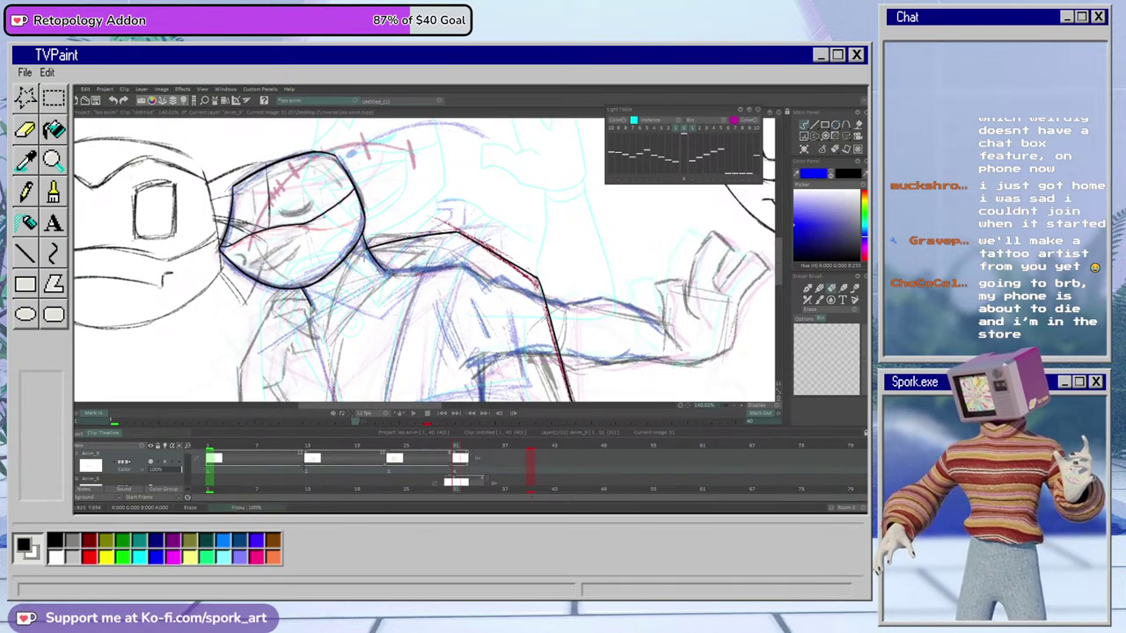
pyautogui.press('b')
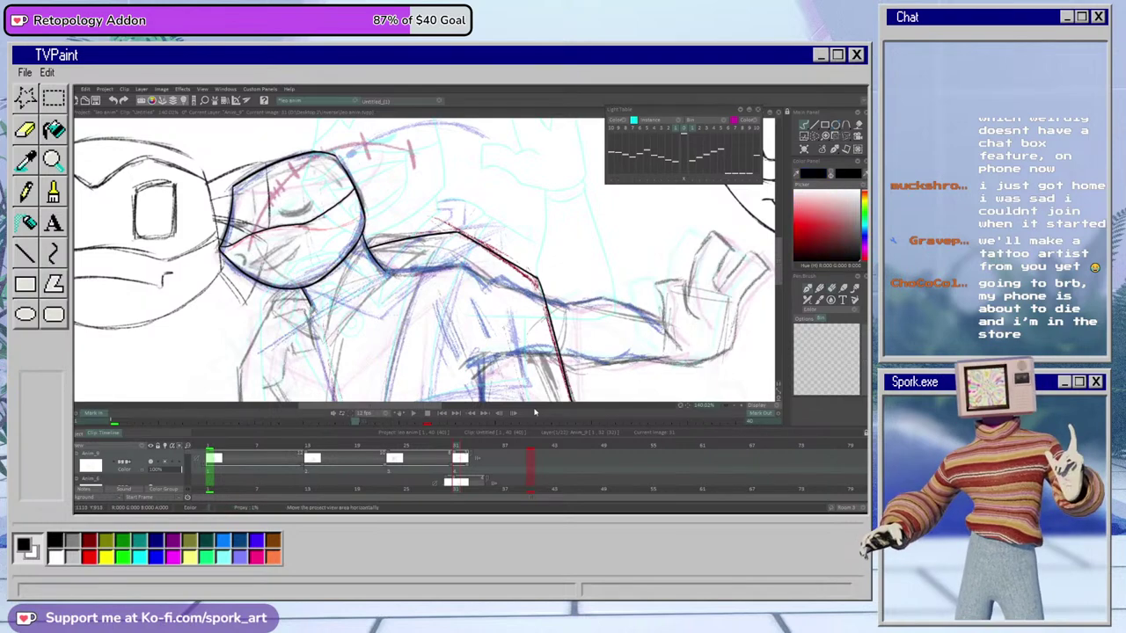
# Try to shift the previous drawing's light-table image and rotate it by about 12.5 degrees over the leaning pose
pyautogui.moveTo(457, 447); pyautogui.dragTo(454, 450)
pyautogui.click(735, 411)
pyautogui.click(735, 411)
pyautogui.moveTo(560, 285); pyautogui.dragTo(519, 309)
pyautogui.moveTo(666, 250)
pyautogui.mouseDown()
pyautogui.moveTo(650, 264)
pyautogui.moveTo(591, 269)
pyautogui.moveTo(608, 276)
pyautogui.mouseUp()
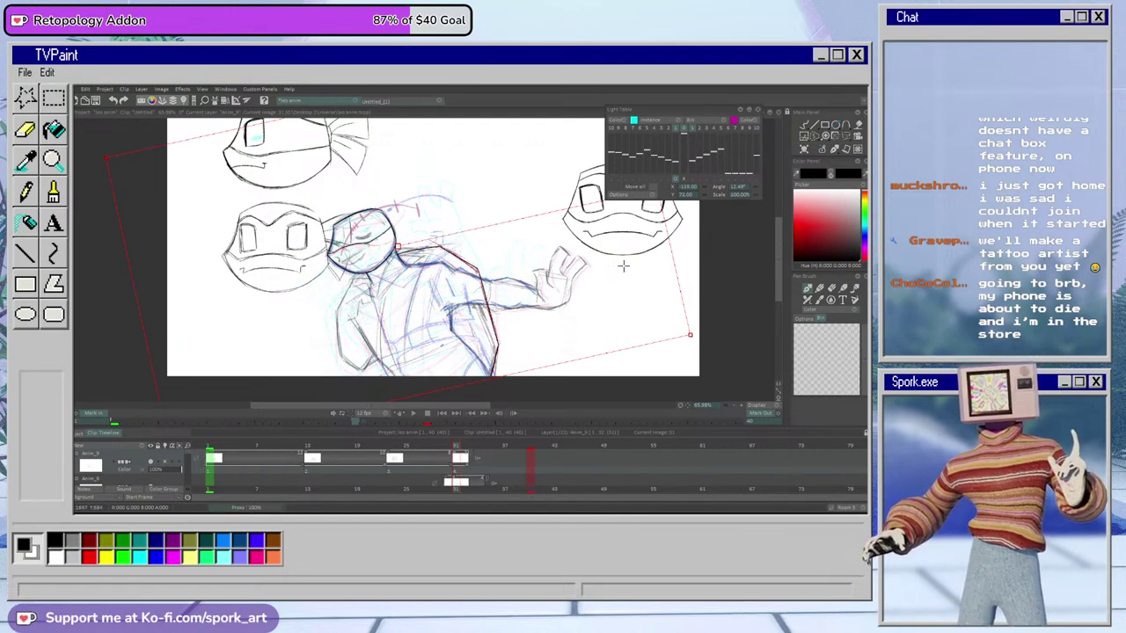
pyautogui.press('Return')
pyautogui.click(449, 446)
pyautogui.moveTo(449, 446); pyautogui.dragTo(456, 447)
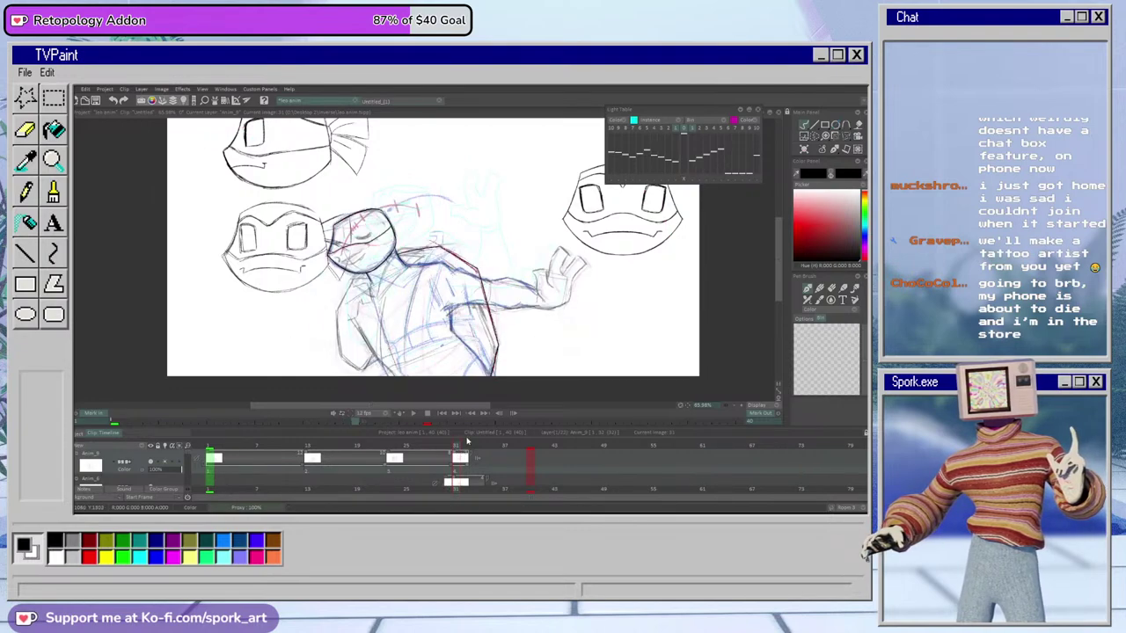
# Erase the lower jaw part of the head outline on frame 31, keeping the upper head and mask line
pyautogui.moveTo(726, 405); pyautogui.dragTo(738, 403)
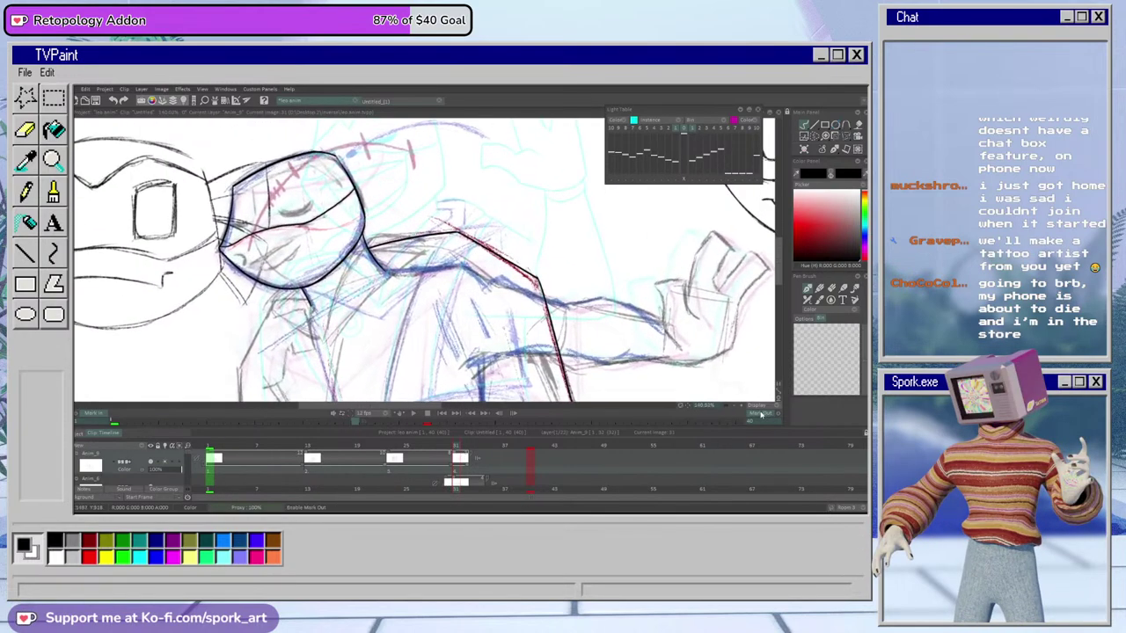
pyautogui.press('e')
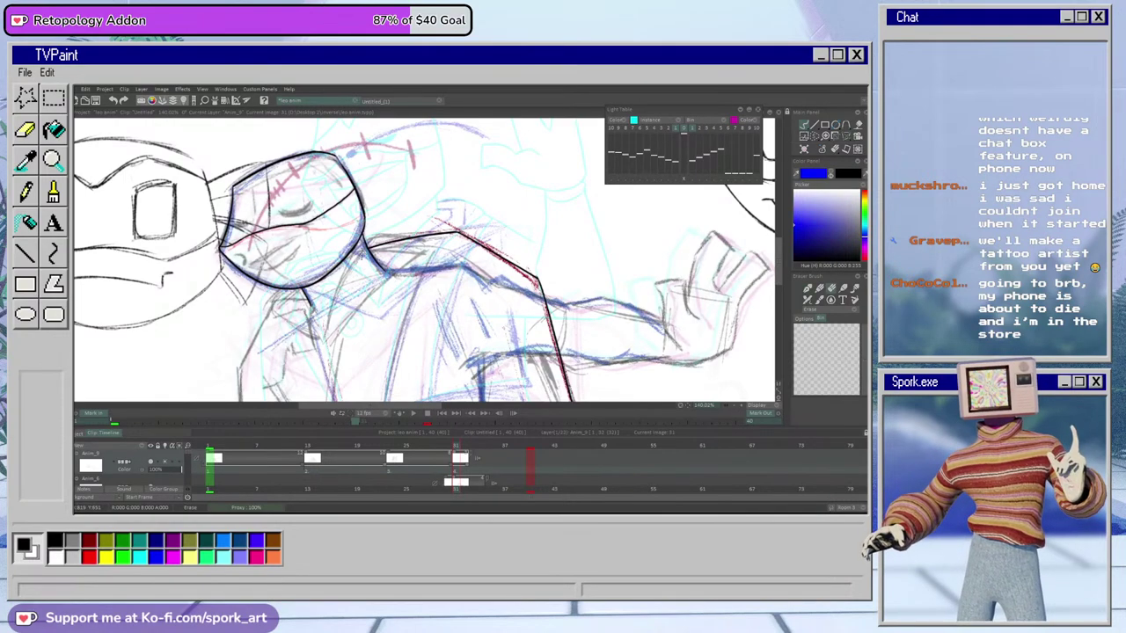
pyautogui.moveTo(366, 218)
pyautogui.mouseDown()
pyautogui.moveTo(311, 285)
pyautogui.moveTo(255, 283)
pyautogui.mouseUp()
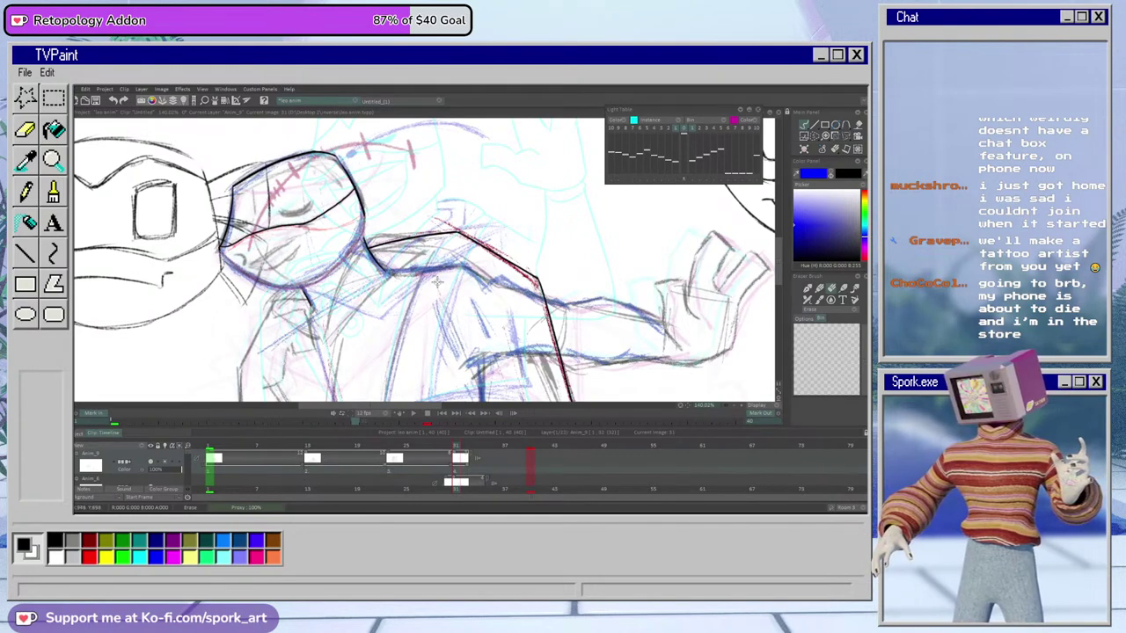
# Ink the slanted upper mouth line with its small corner mark below the mask, following the rough sketch
pyautogui.press('b')
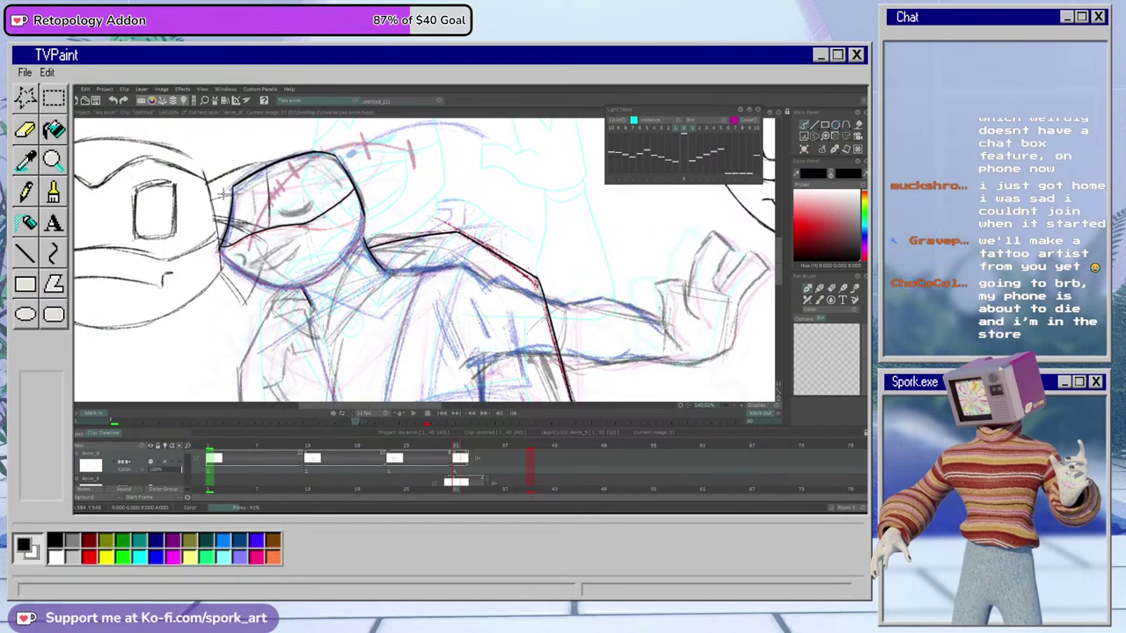
pyautogui.moveTo(450, 448); pyautogui.dragTo(459, 473)
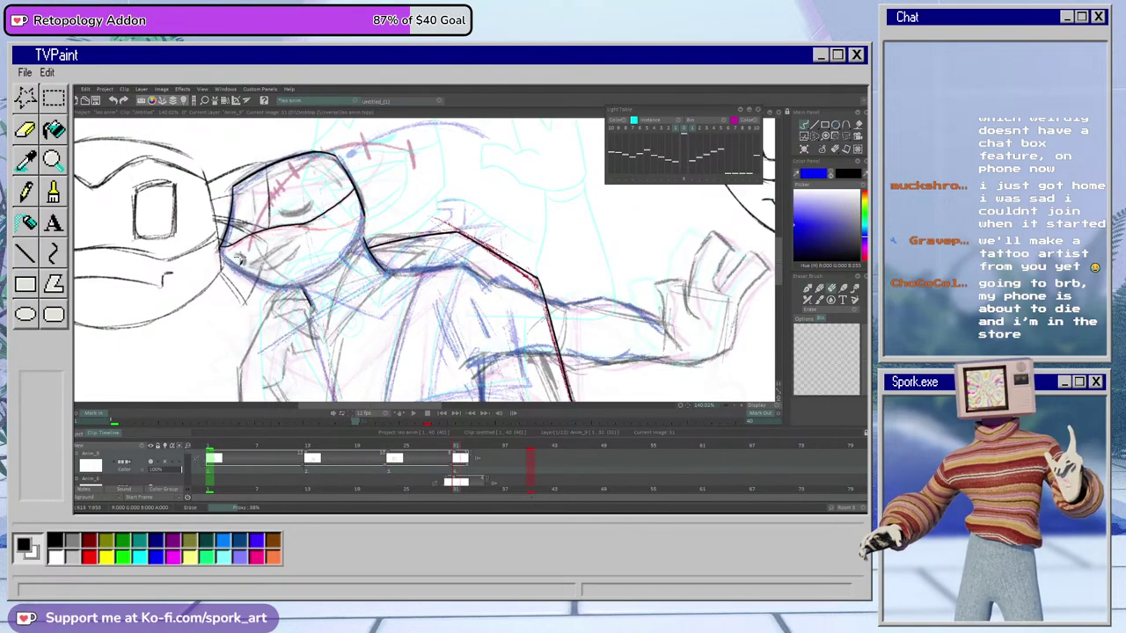
pyautogui.press('b')
pyautogui.moveTo(239, 257); pyautogui.dragTo(295, 232)
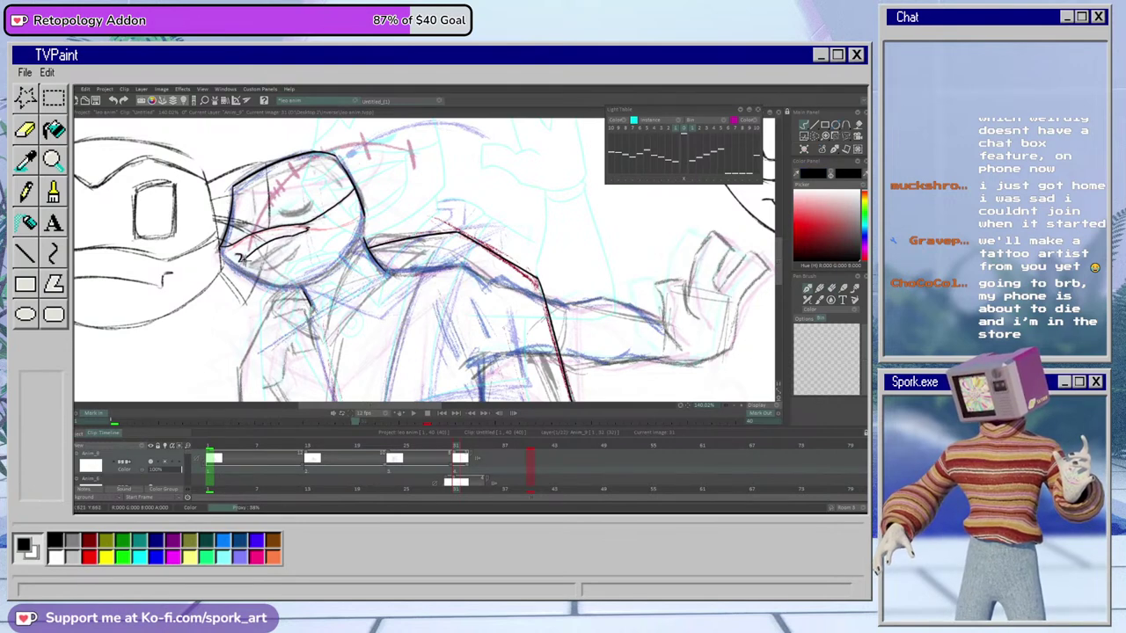
# Ink the lower lip line and the inner line of the open mouth, following the rough sketch, and check the drawing on the timeline
pyautogui.moveTo(248, 264); pyautogui.dragTo(272, 261)
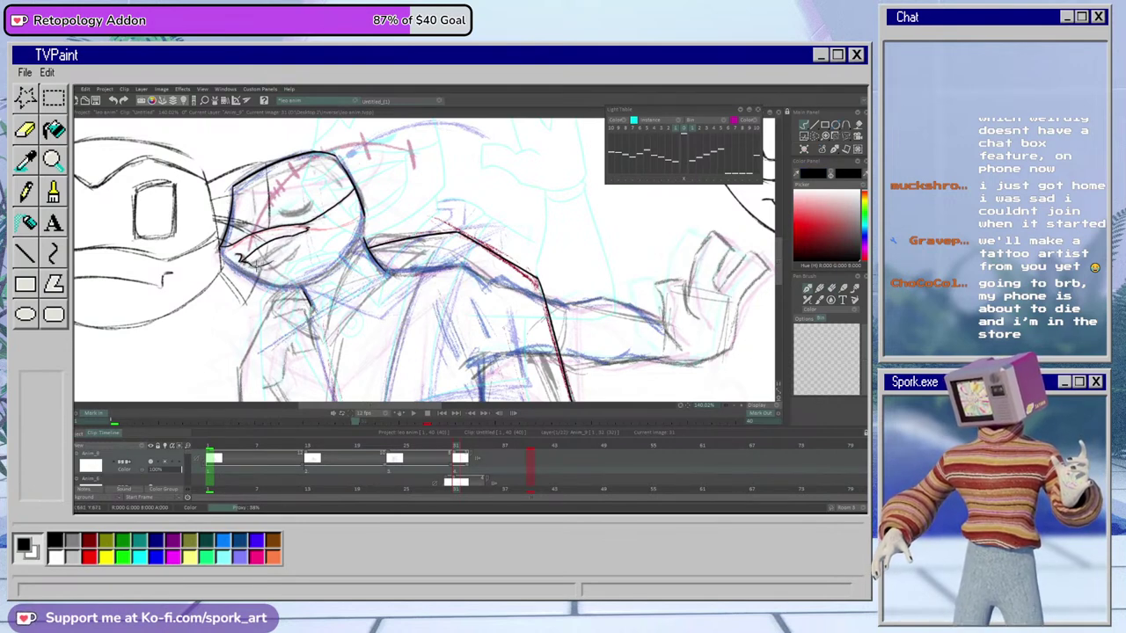
pyautogui.hotkey('ctrl', 'z')
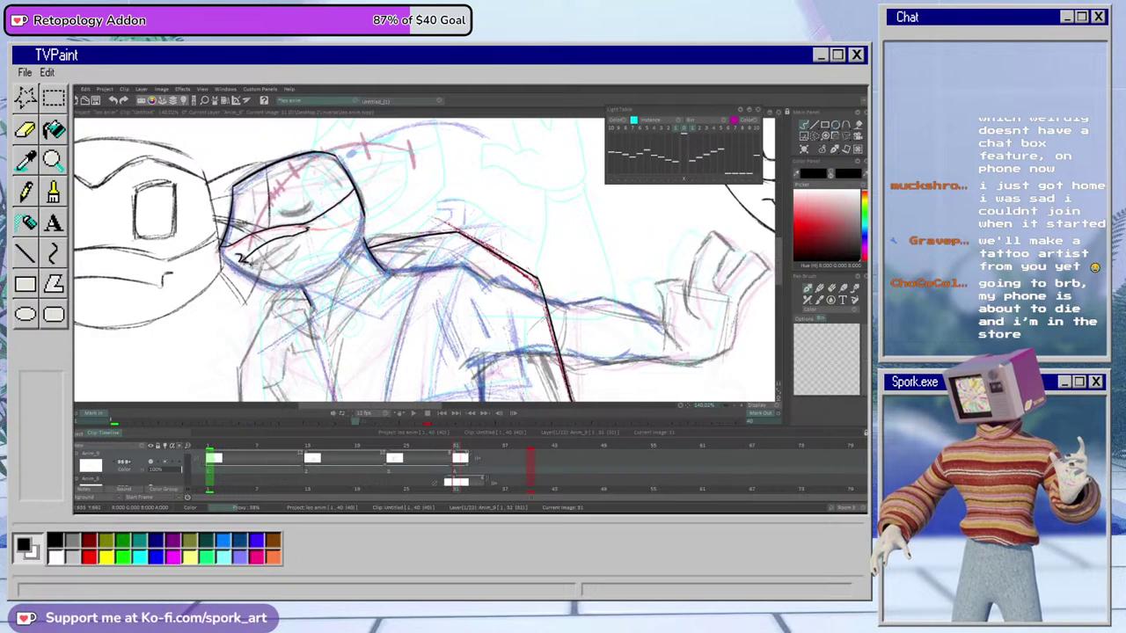
pyautogui.moveTo(241, 263)
pyautogui.mouseDown()
pyautogui.moveTo(278, 229)
pyautogui.moveTo(274, 240)
pyautogui.moveTo(339, 219)
pyautogui.moveTo(240, 257)
pyautogui.moveTo(290, 225)
pyautogui.moveTo(239, 259)
pyautogui.moveTo(290, 239)
pyautogui.mouseUp()
pyautogui.hotkey('ctrl', 'z')
pyautogui.hotkey('ctrl', 'z')
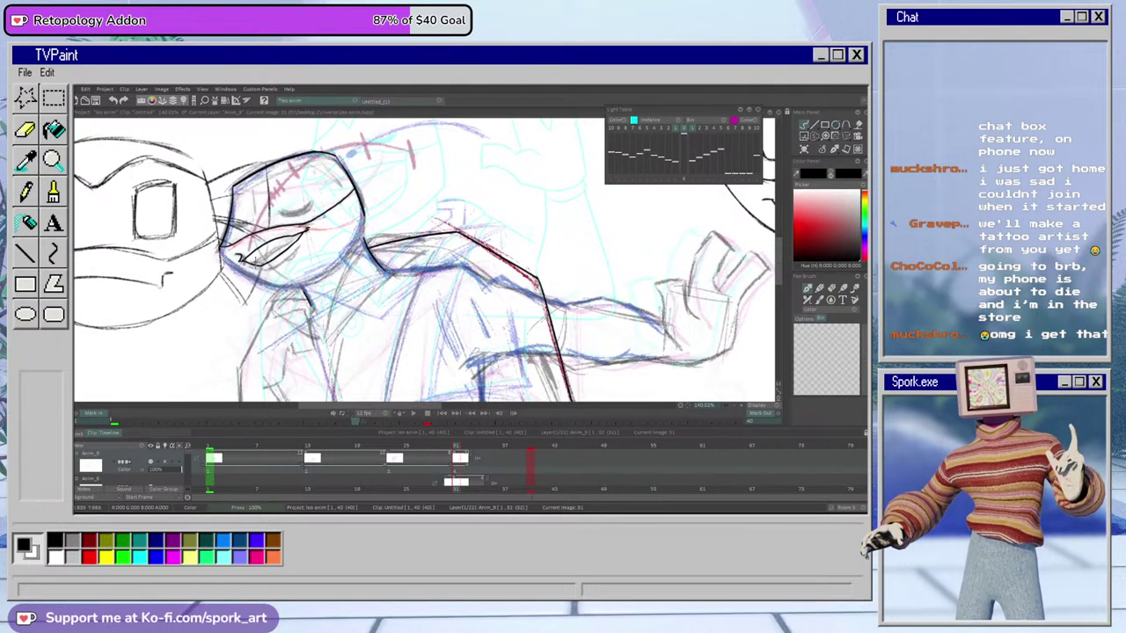
pyautogui.moveTo(248, 263); pyautogui.dragTo(276, 250)
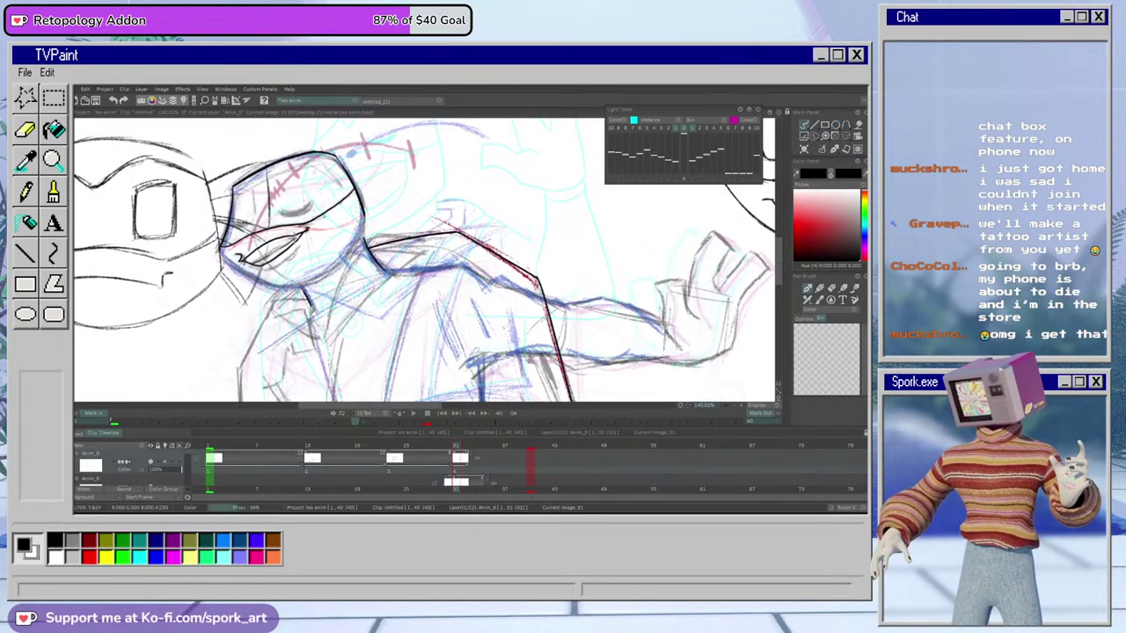
pyautogui.moveTo(265, 251); pyautogui.dragTo(248, 267)
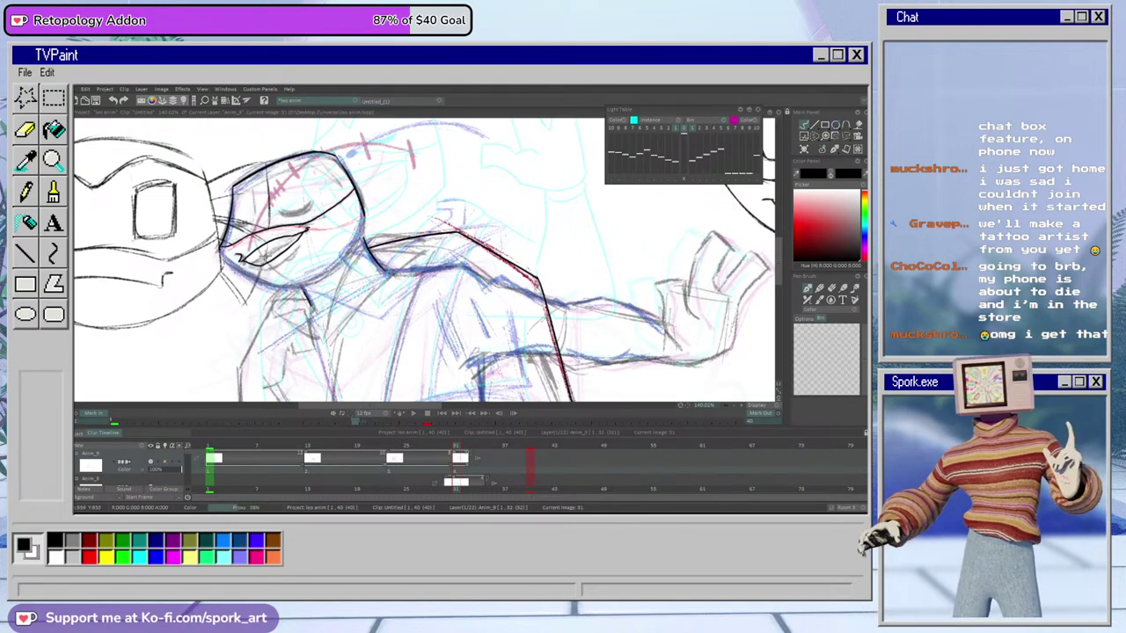
pyautogui.moveTo(250, 262); pyautogui.dragTo(304, 231)
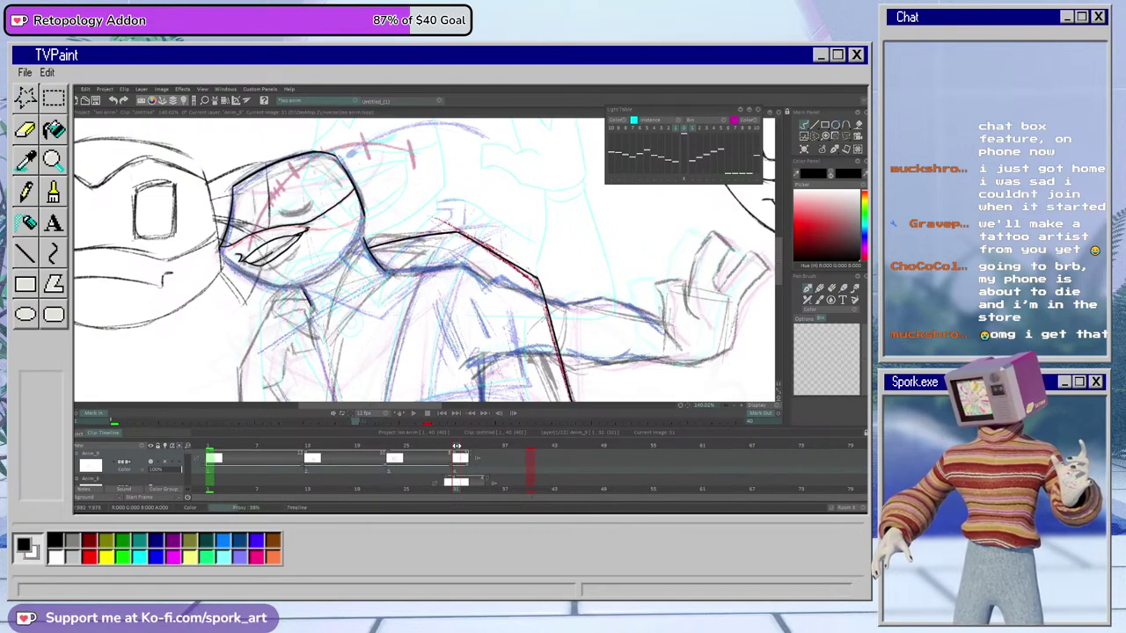
pyautogui.click(451, 458)
pyautogui.moveTo(451, 458)
pyautogui.mouseDown()
pyautogui.moveTo(375, 462)
pyautogui.moveTo(476, 458)
pyautogui.moveTo(459, 459)
pyautogui.mouseUp()
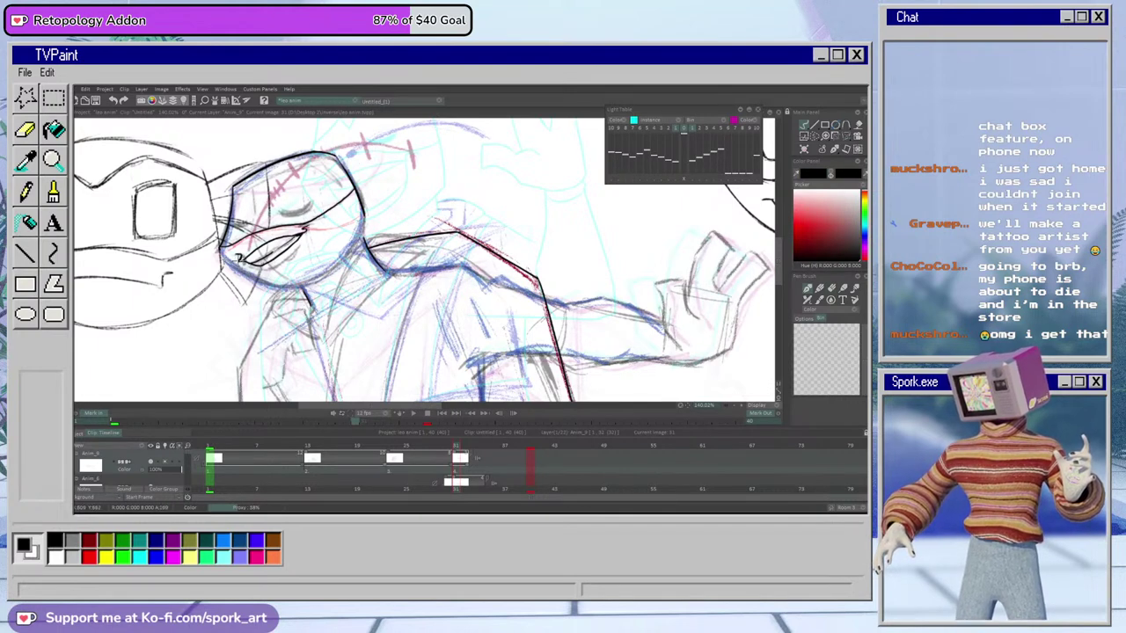
# Ink the lower jaw curve from the mouth corner around to the back of the head and clean up its overlapping end
pyautogui.press('e')
pyautogui.moveTo(240, 250)
pyautogui.mouseDown()
pyautogui.moveTo(237, 268)
pyautogui.moveTo(287, 286)
pyautogui.moveTo(308, 279)
pyautogui.mouseUp()
pyautogui.press('b')
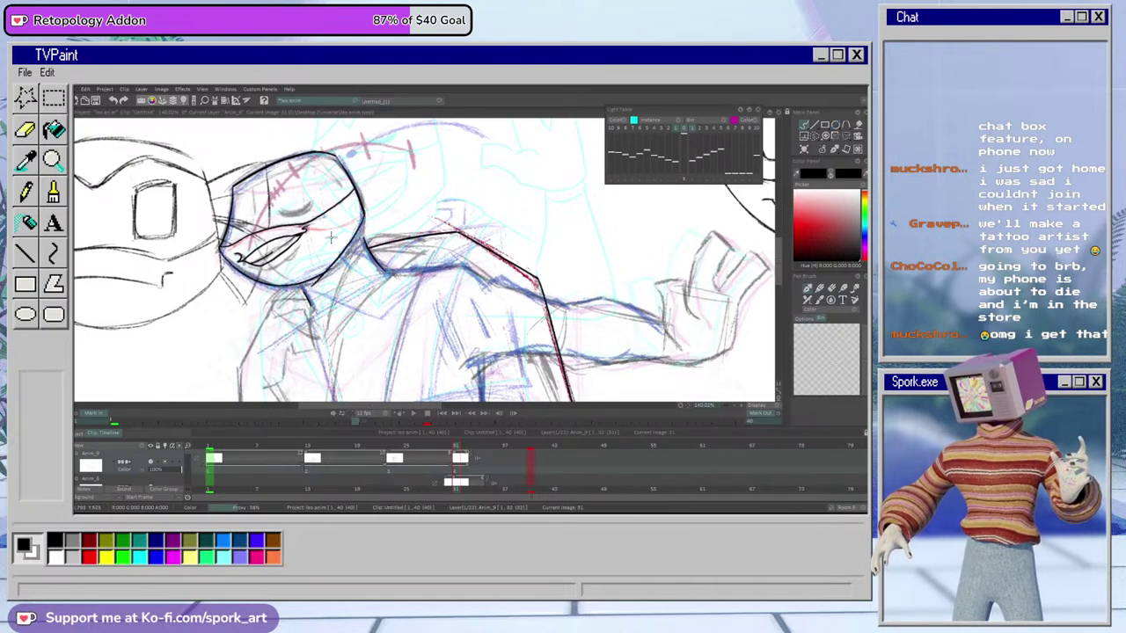
pyautogui.hotkey('ctrl', 'z')
pyautogui.moveTo(316, 276); pyautogui.dragTo(370, 207)
pyautogui.press('e')
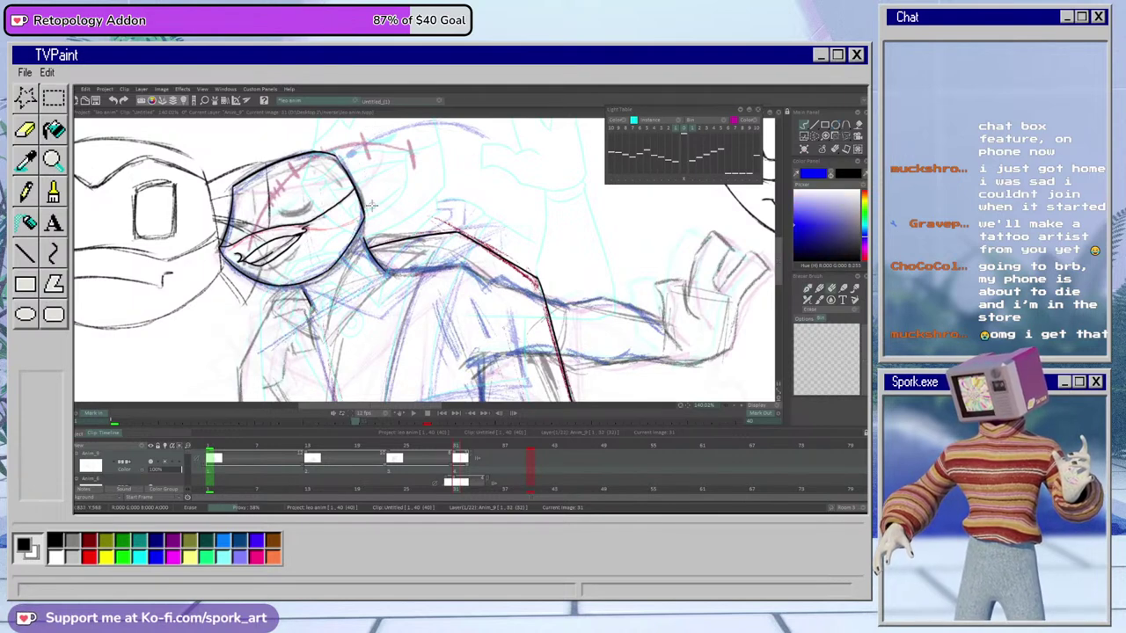
pyautogui.press('b')
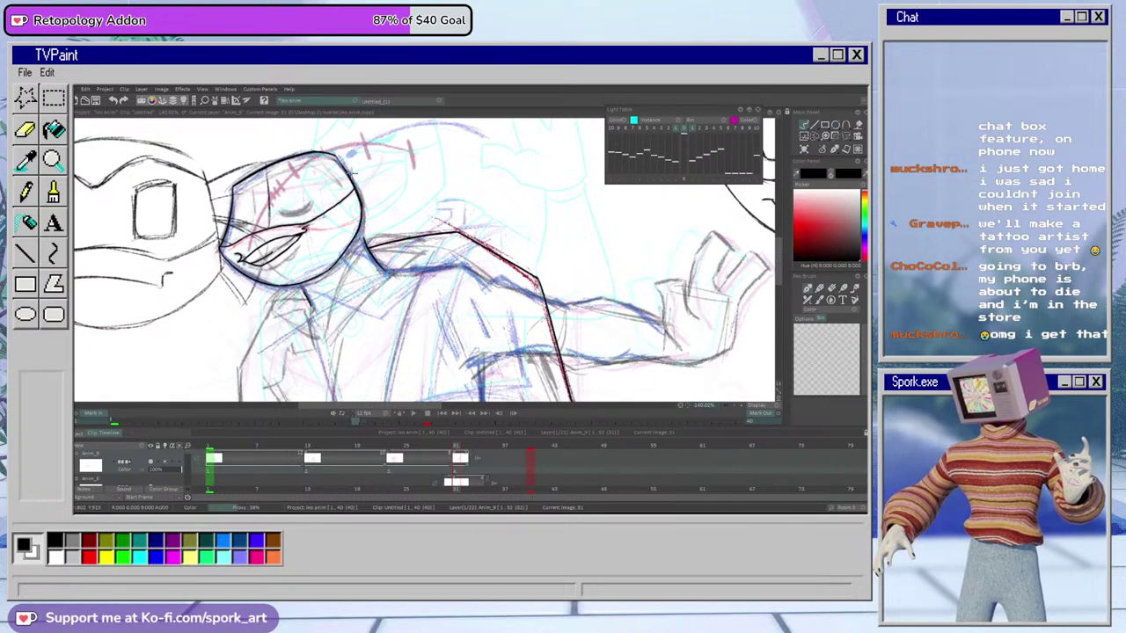
# Redraw the neck line running from the back of the head down to the shoulder and trim its ends
pyautogui.press('e')
pyautogui.press('b')
pyautogui.moveTo(361, 232); pyautogui.dragTo(382, 276)
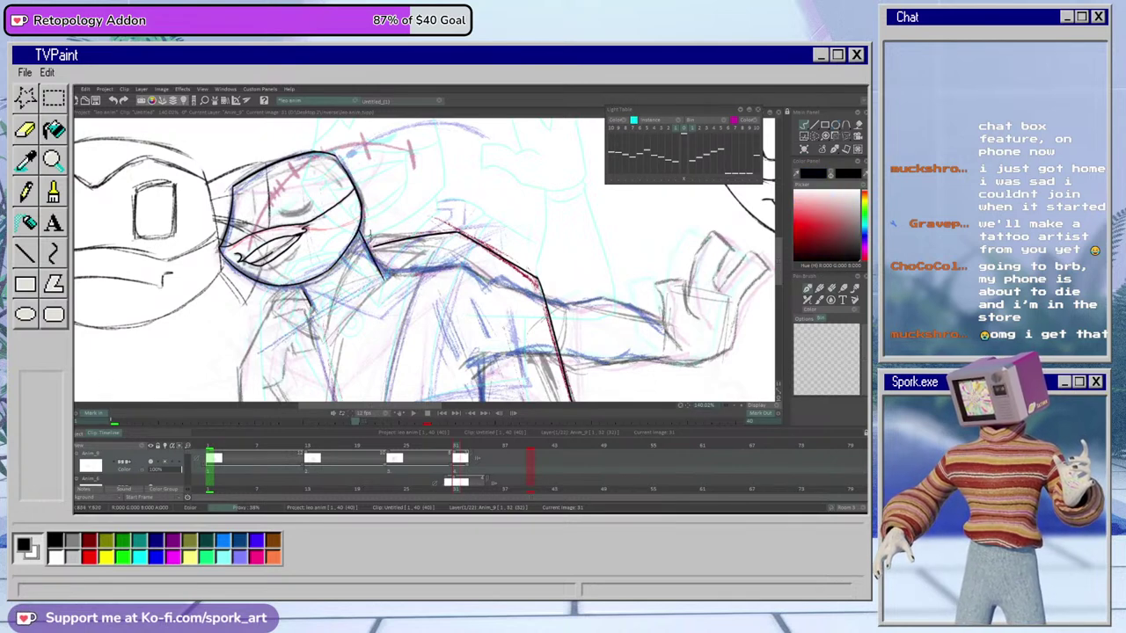
pyautogui.hotkey('ctrl', 'z')
pyautogui.moveTo(358, 228)
pyautogui.mouseDown()
pyautogui.moveTo(387, 278)
pyautogui.moveTo(398, 276)
pyautogui.moveTo(378, 275)
pyautogui.mouseUp()
pyautogui.press('e')
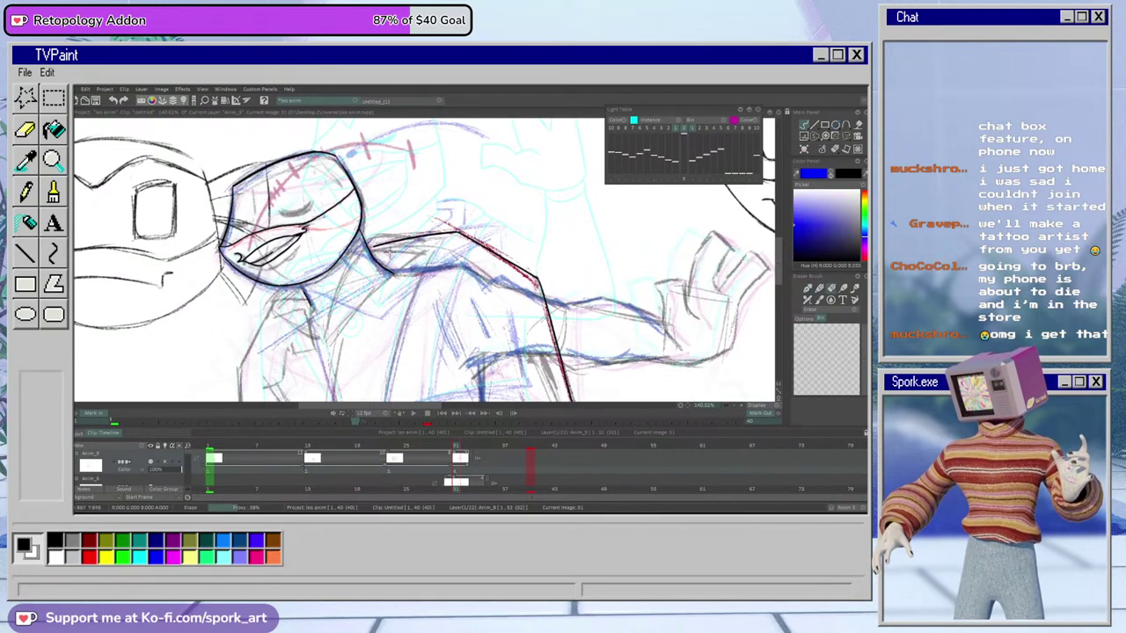
pyautogui.press('b')
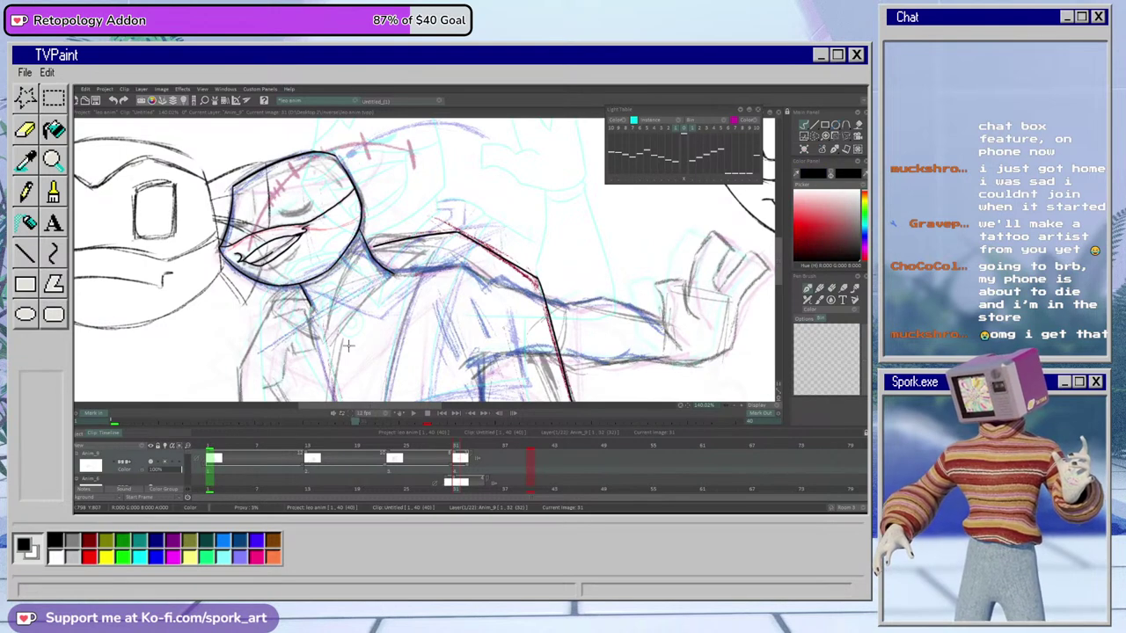
# Select the inked mouth with a freehand selection and reshape it to fit the face using the Perspective tool
pyautogui.click(804, 136)
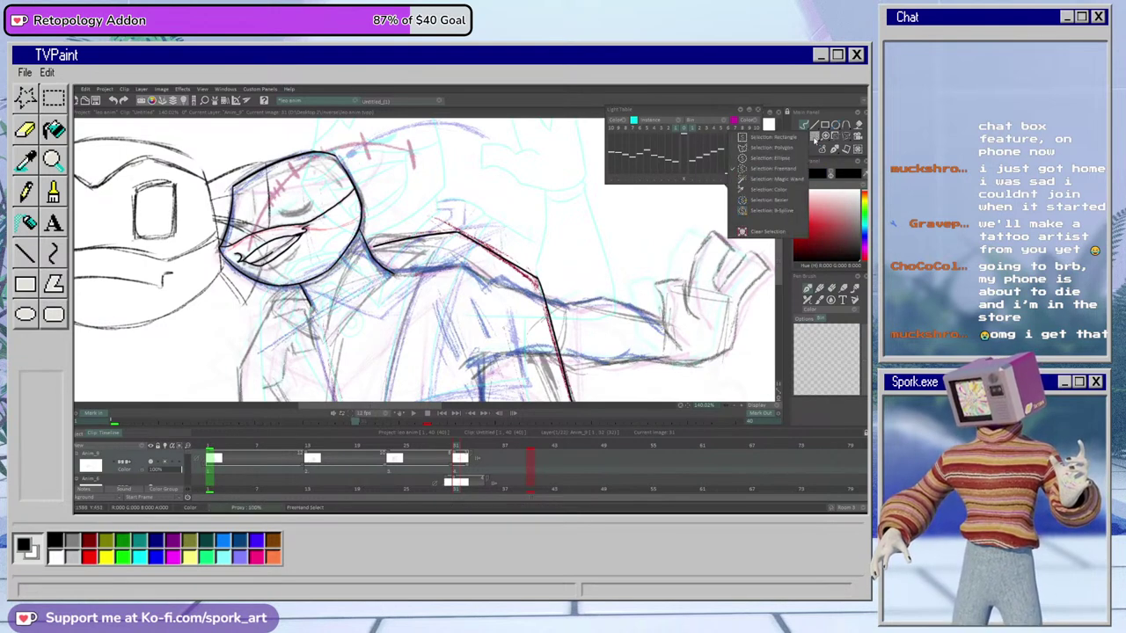
pyautogui.click(763, 173)
pyautogui.moveTo(242, 250)
pyautogui.mouseDown()
pyautogui.moveTo(232, 253)
pyautogui.moveTo(253, 264)
pyautogui.mouseUp()
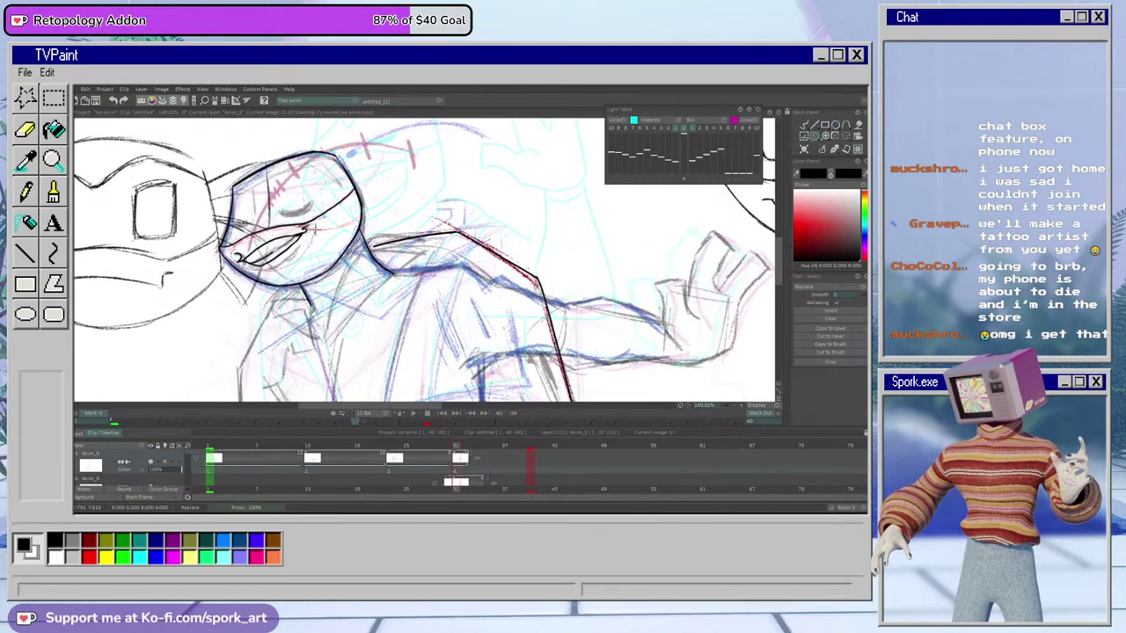
pyautogui.click(842, 136)
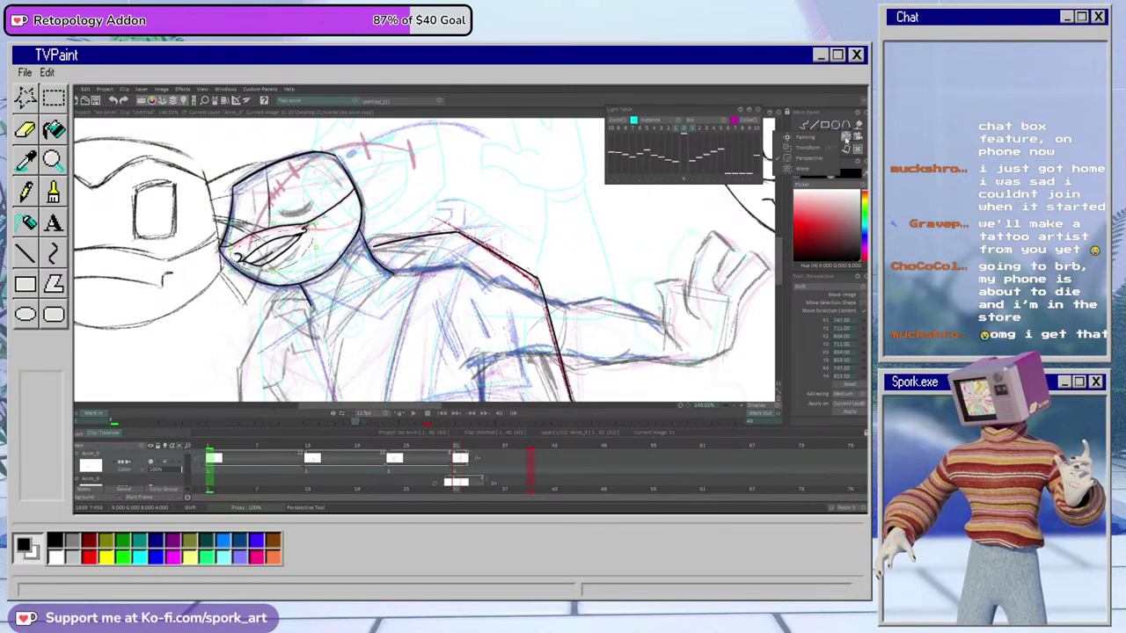
pyautogui.moveTo(274, 249); pyautogui.dragTo(319, 255)
pyautogui.click(849, 419)
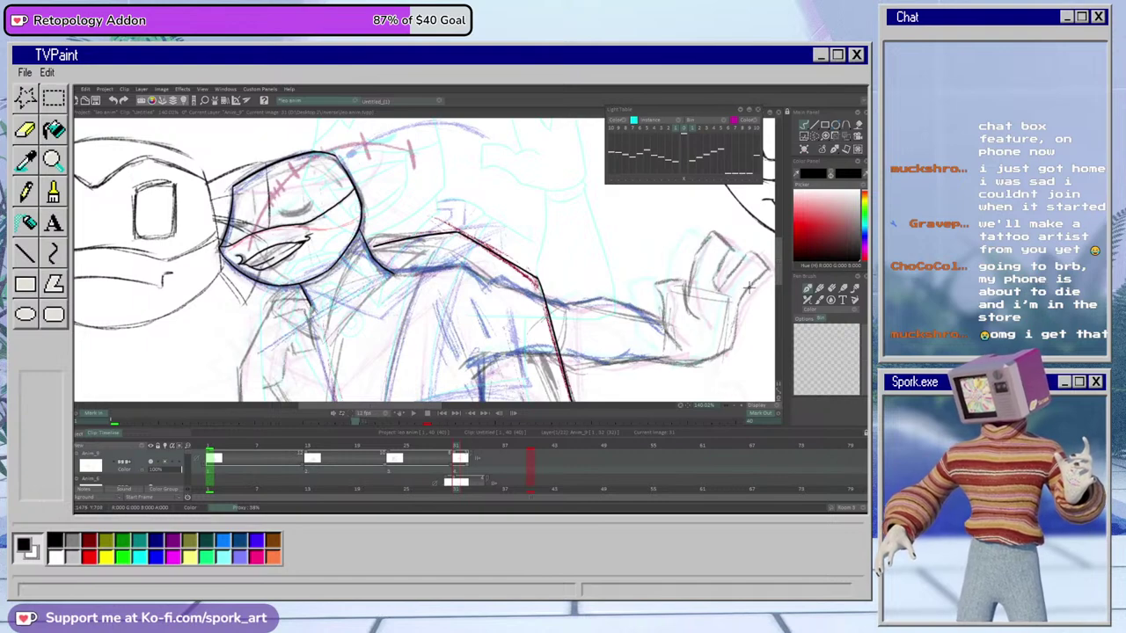
# Touch up the ink where the jaw meets the neck and check the drawing on the timeline
pyautogui.moveTo(726, 406)
pyautogui.mouseDown()
pyautogui.moveTo(692, 412)
pyautogui.moveTo(719, 411)
pyautogui.mouseUp()
pyautogui.press('e')
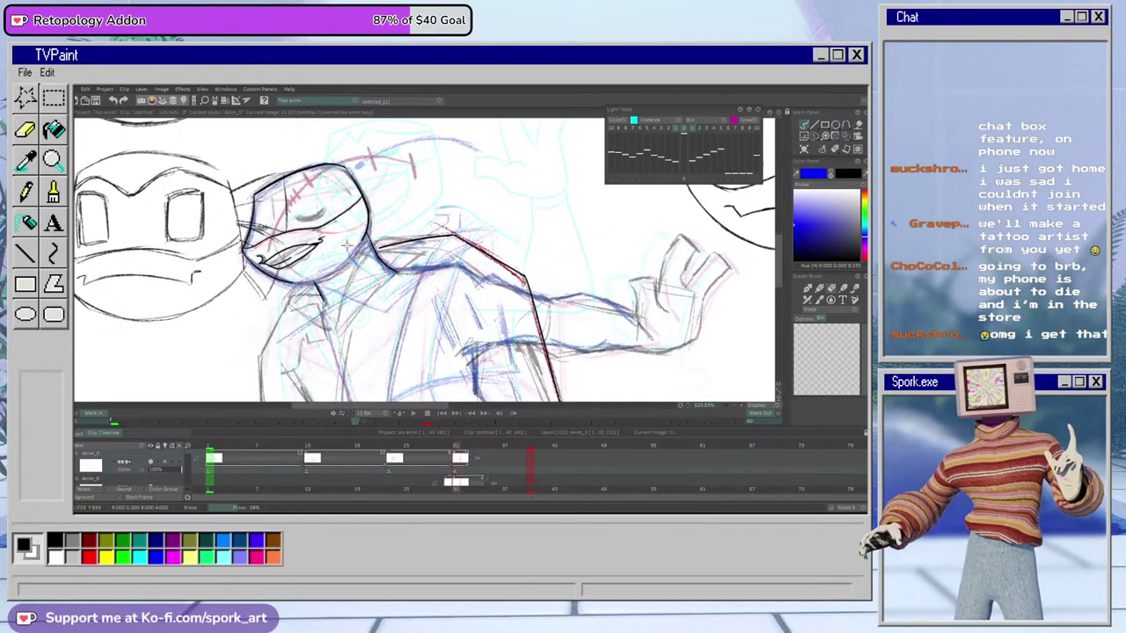
pyautogui.press('b')
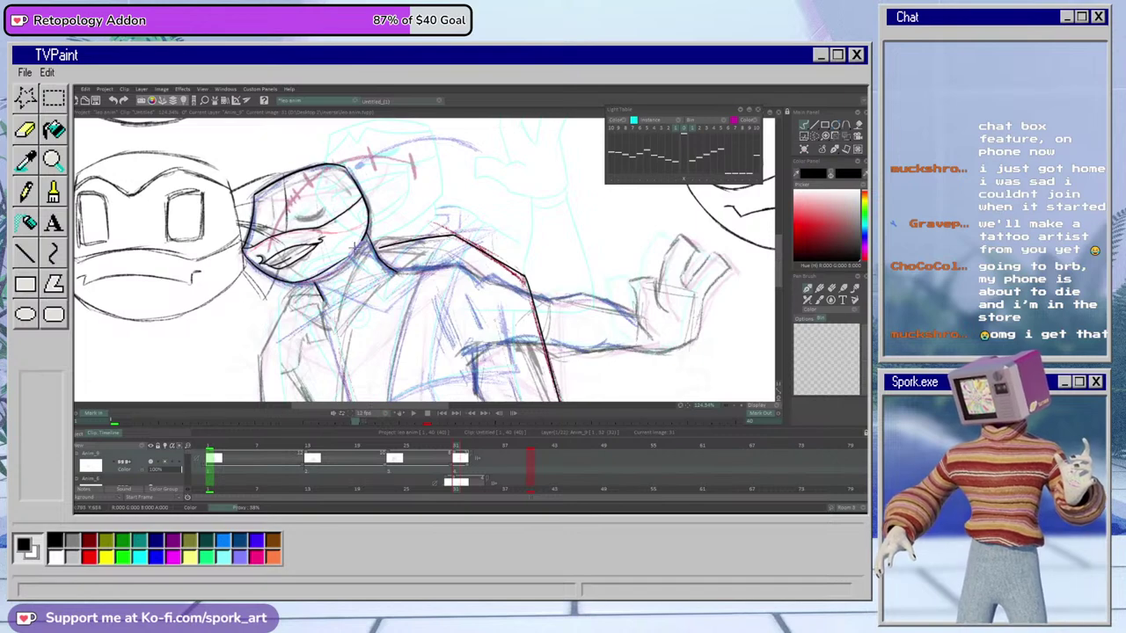
pyautogui.moveTo(345, 256); pyautogui.dragTo(366, 236)
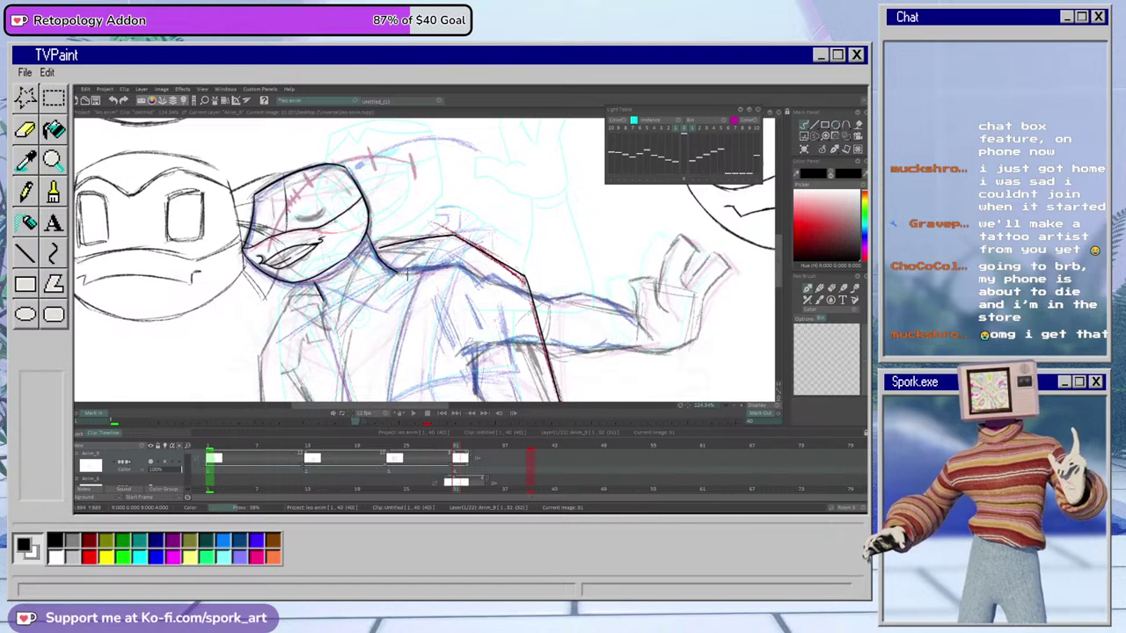
pyautogui.press('e')
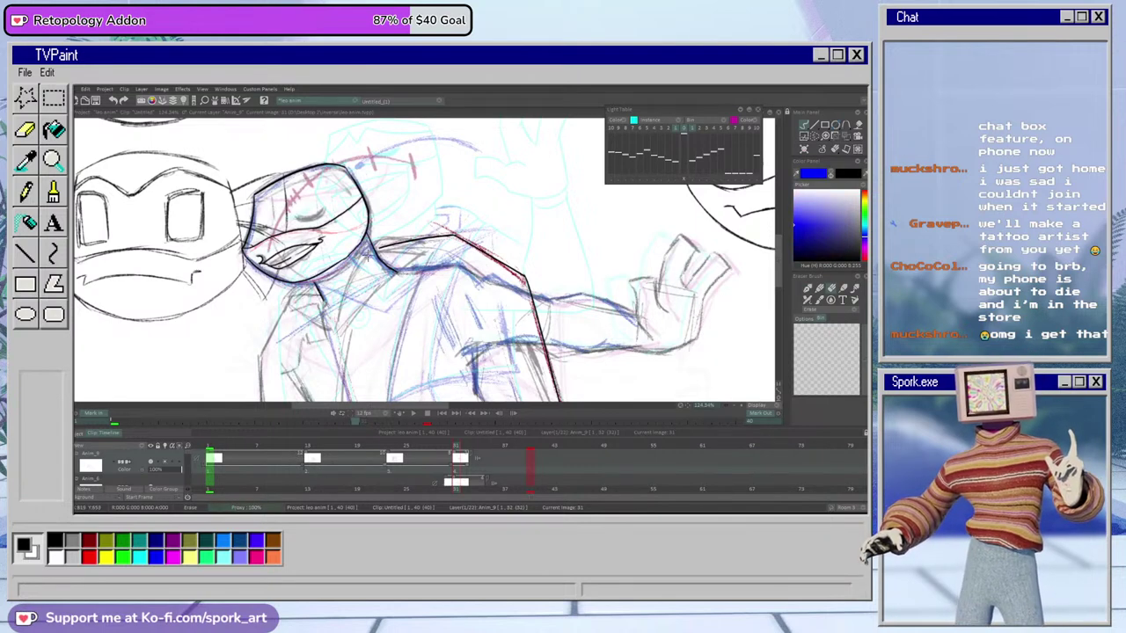
pyautogui.press('e')
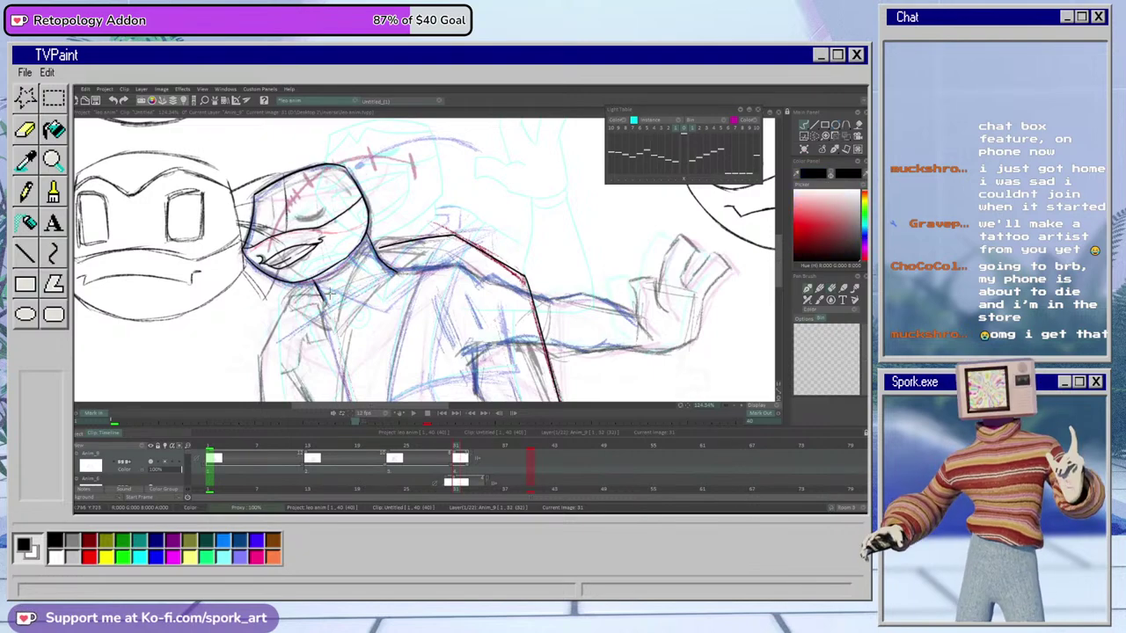
pyautogui.moveTo(451, 443)
pyautogui.mouseDown()
pyautogui.moveTo(435, 465)
pyautogui.moveTo(332, 470)
pyautogui.moveTo(463, 457)
pyautogui.mouseUp()
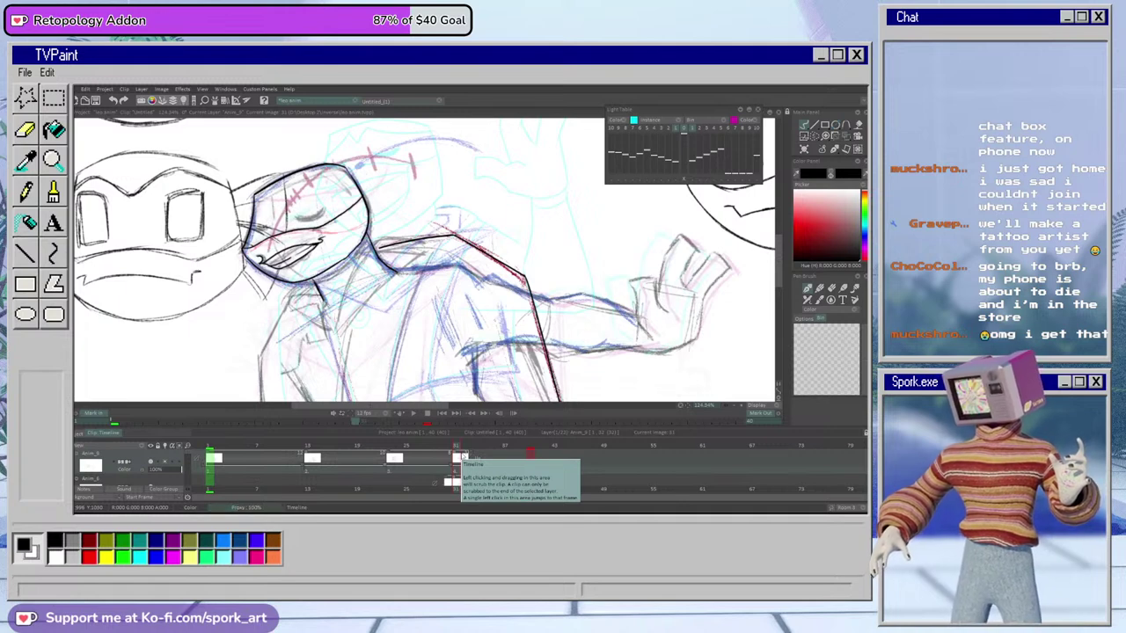
# Draw a thick curved closed-eye stroke beside the head, then move and rotate it onto the face with the Transform tool
pyautogui.click(854, 300)
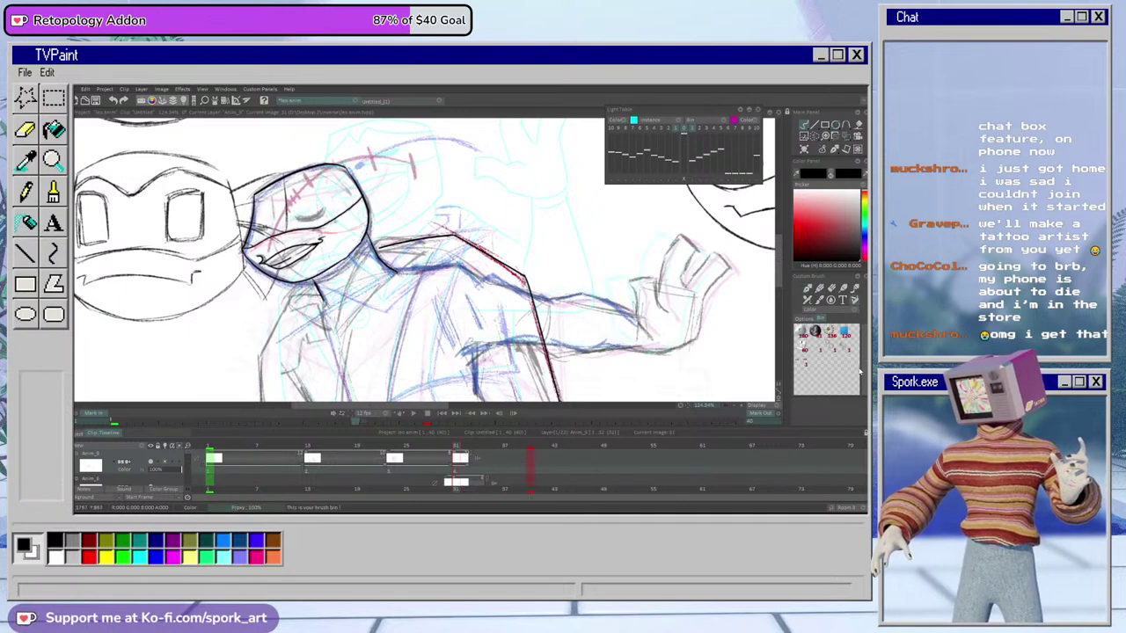
pyautogui.moveTo(428, 180)
pyautogui.mouseDown()
pyautogui.moveTo(526, 183)
pyautogui.moveTo(517, 153)
pyautogui.moveTo(377, 214)
pyautogui.moveTo(311, 214)
pyautogui.mouseUp()
pyautogui.hotkey('ctrl', 'z')
pyautogui.hotkey('ctrl', 'z')
pyautogui.click(816, 137)
pyautogui.click(847, 137)
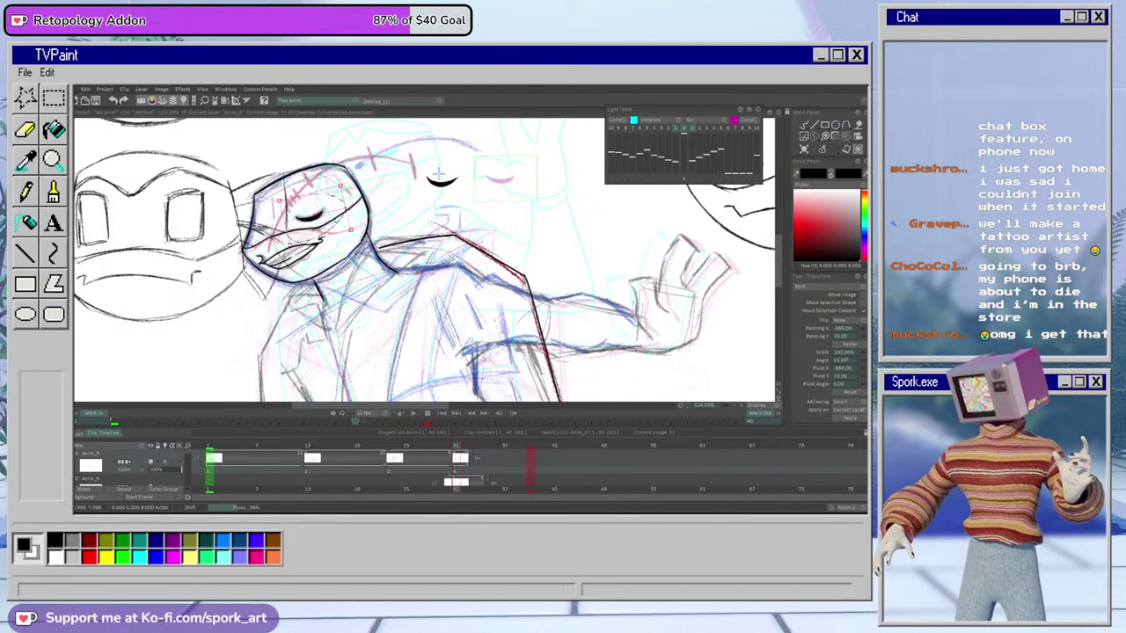
pyautogui.click(847, 418)
# Draw a second closed-eye stroke and place it at the front edge of the face, scaled slightly smaller and rotated slightly
pyautogui.click(804, 125)
pyautogui.click(536, 297)
pyautogui.click(816, 137)
pyautogui.moveTo(435, 145)
pyautogui.mouseDown()
pyautogui.moveTo(417, 155)
pyautogui.moveTo(480, 152)
pyautogui.moveTo(381, 208)
pyautogui.moveTo(263, 227)
pyautogui.mouseUp()
pyautogui.click(804, 150)
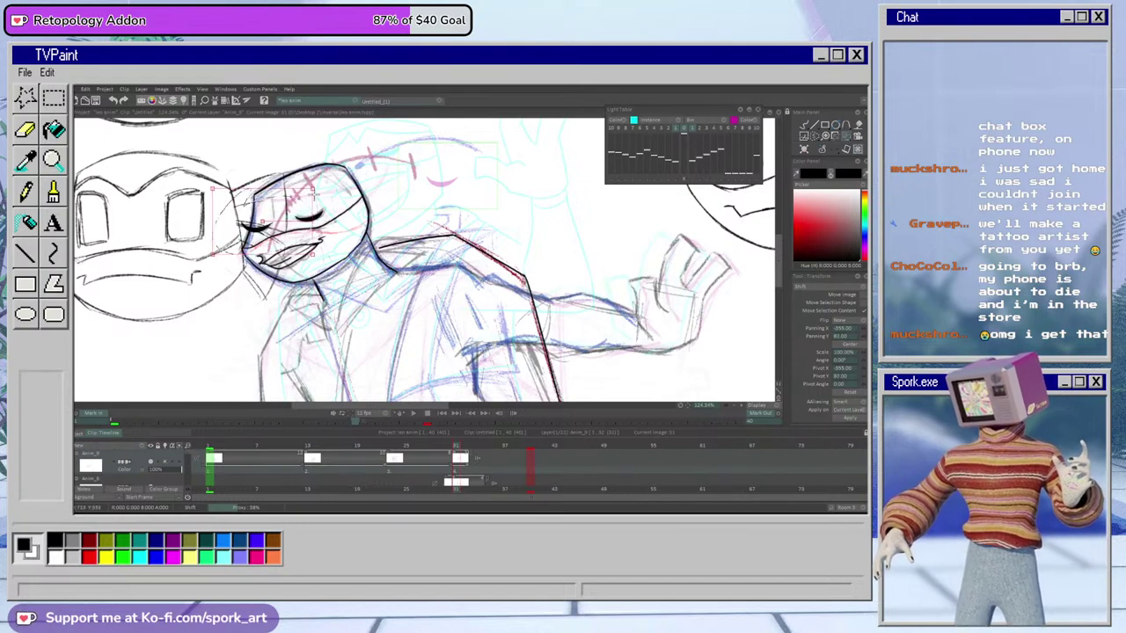
pyautogui.moveTo(312, 188); pyautogui.dragTo(309, 190)
pyautogui.moveTo(266, 226); pyautogui.dragTo(310, 225)
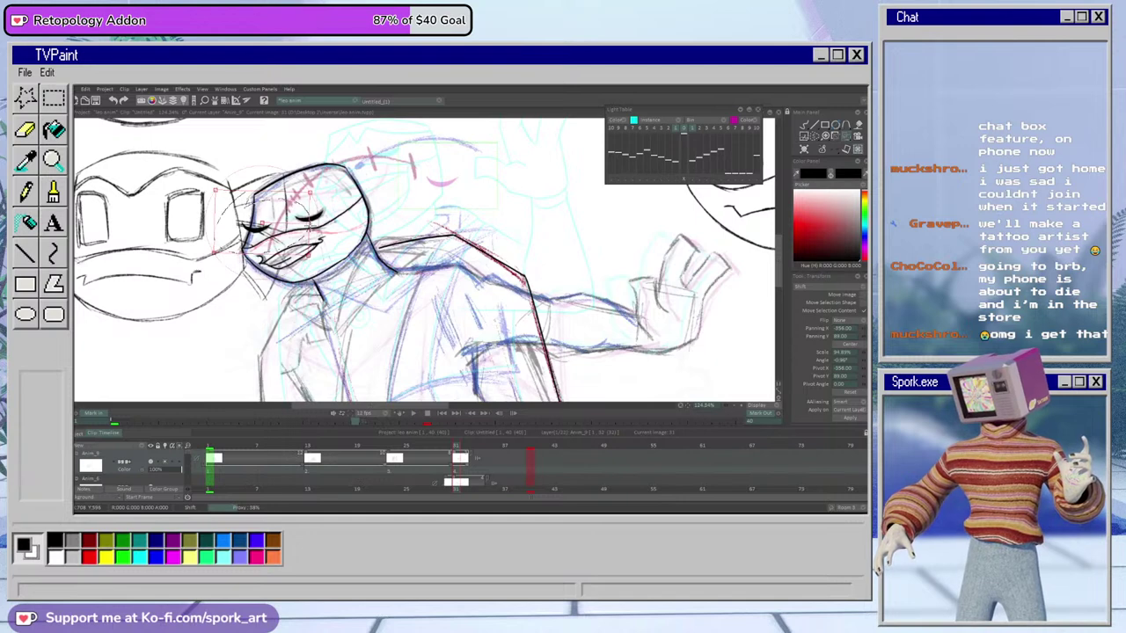
pyautogui.press('Return')
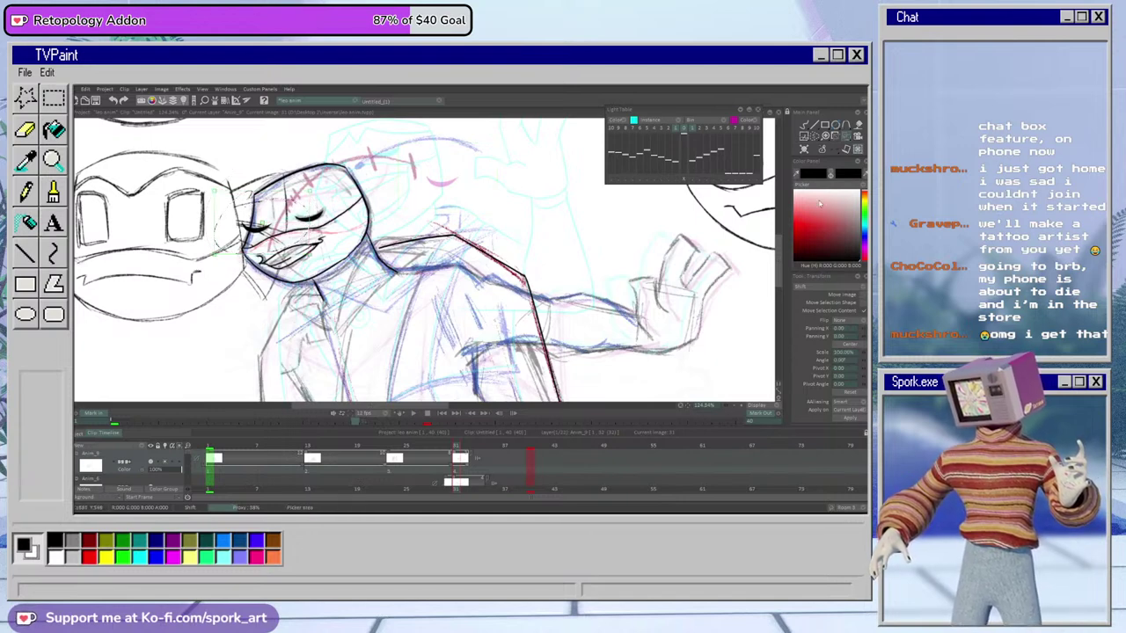
# Ink the zigzag upper edge of the mask at the front of the head above the closed eyes
pyautogui.click(803, 125)
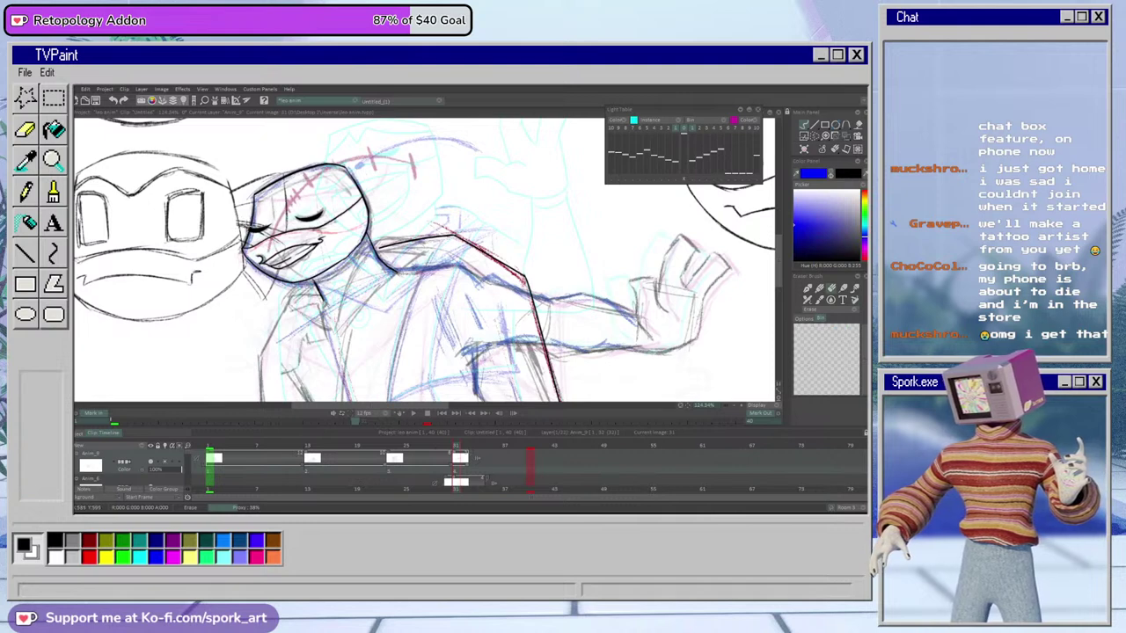
pyautogui.press('b')
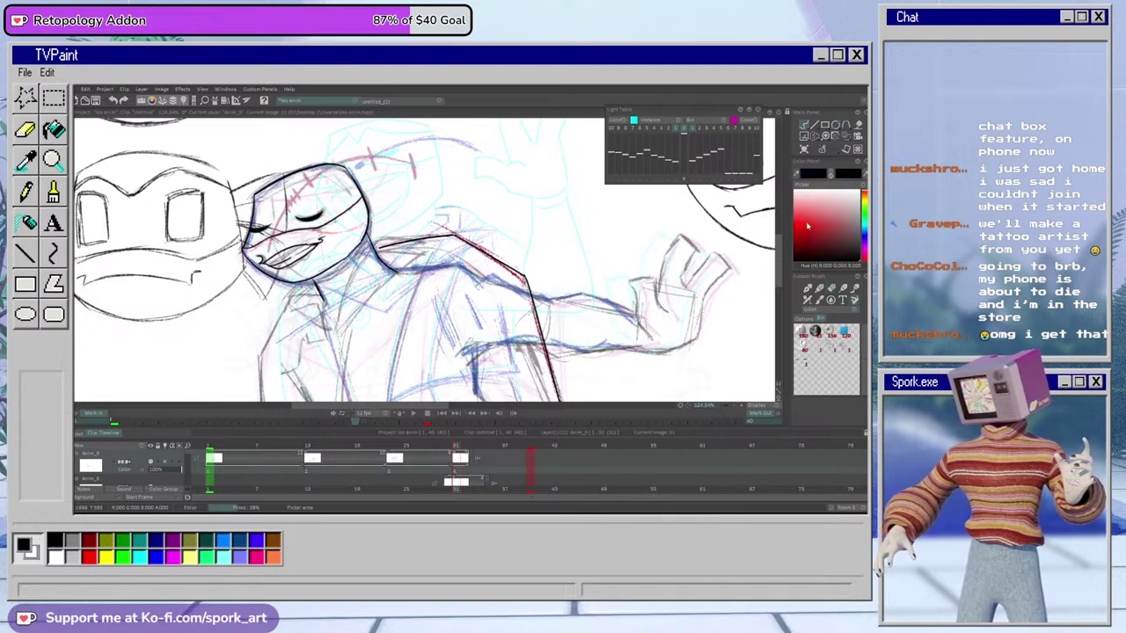
pyautogui.click(817, 288)
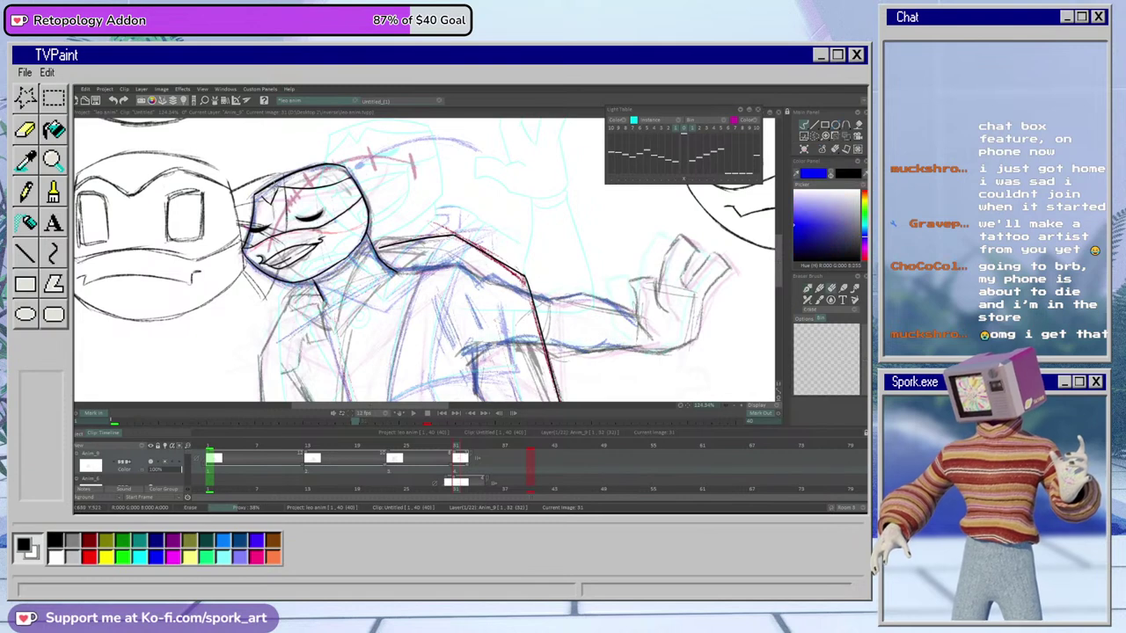
pyautogui.moveTo(256, 198); pyautogui.dragTo(250, 215)
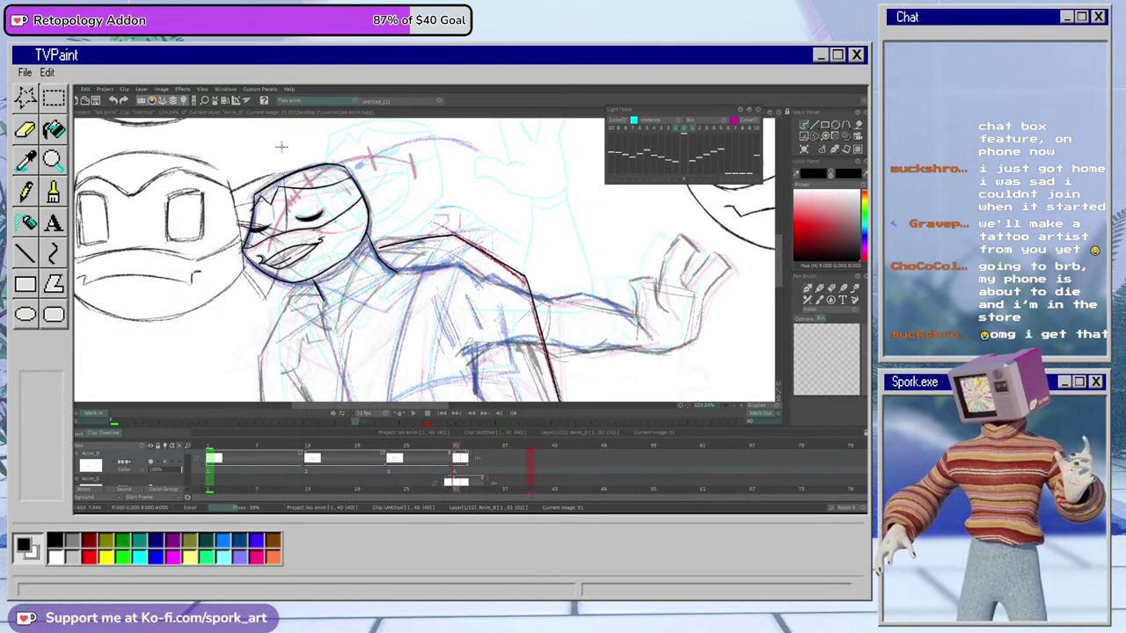
pyautogui.press('e')
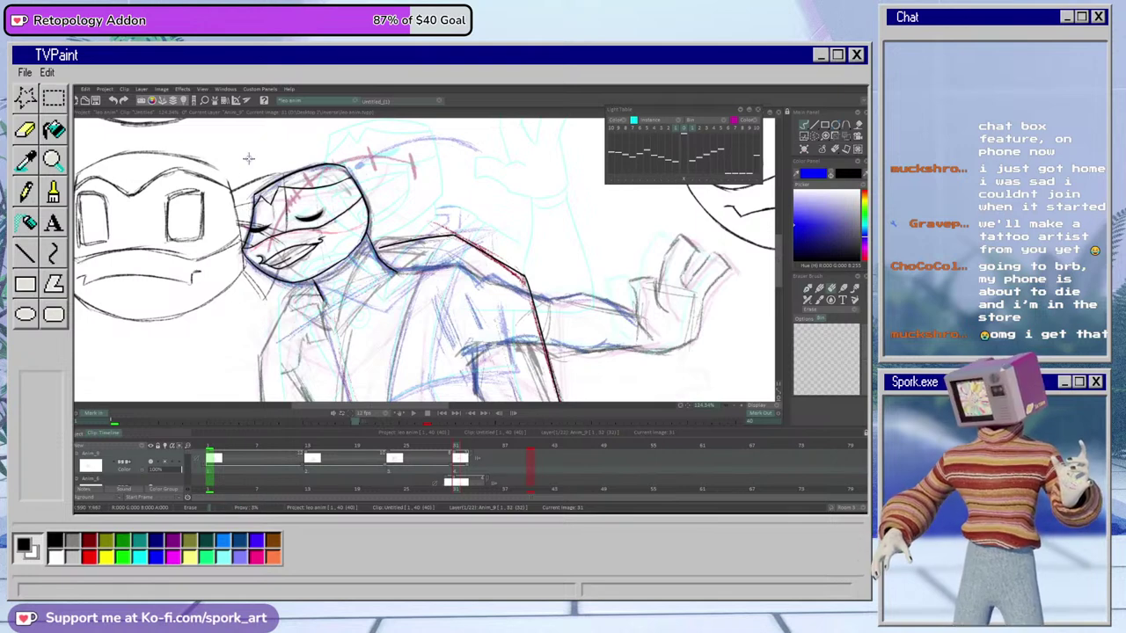
# Ink the near shoulder line sloping from below the chin down to the upper arm
pyautogui.moveTo(777, 244)
pyautogui.mouseDown()
pyautogui.moveTo(777, 281)
pyautogui.moveTo(764, 255)
pyautogui.mouseUp()
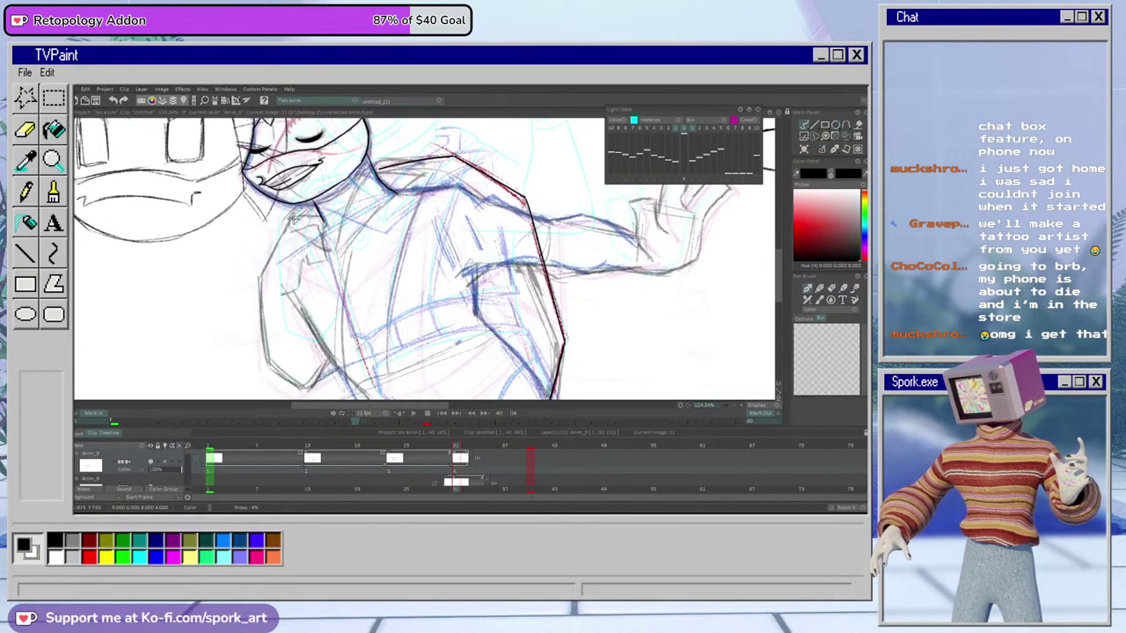
pyautogui.moveTo(292, 218); pyautogui.dragTo(253, 283)
pyautogui.hotkey('ctrl', 'z')
pyautogui.moveTo(291, 213); pyautogui.dragTo(251, 275)
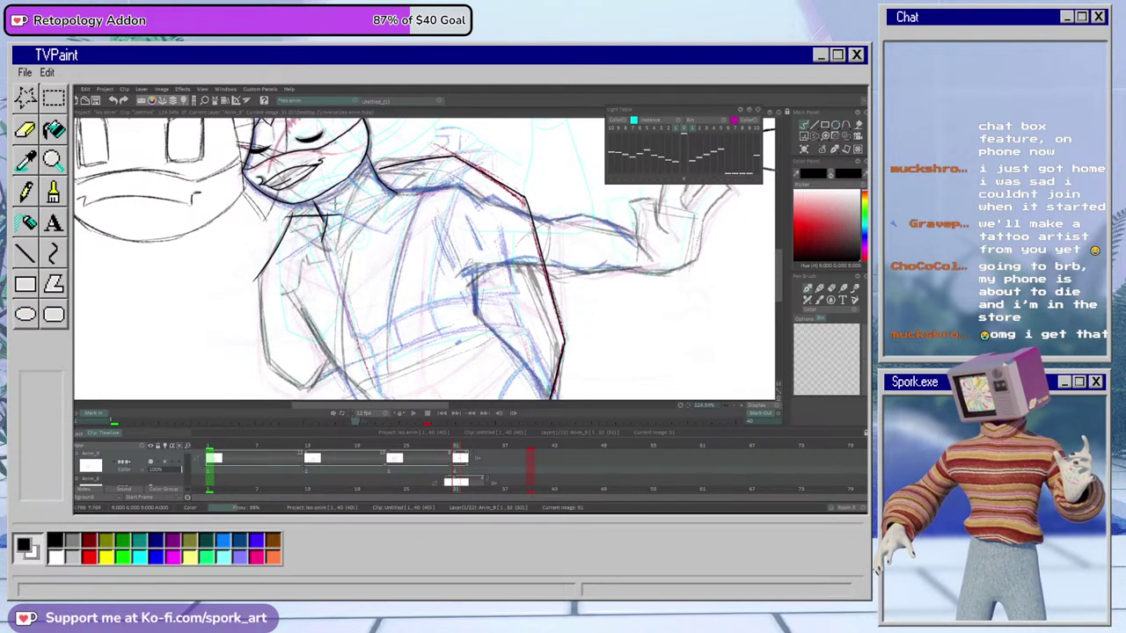
# Ink the raised hand's folded finger lines just below the chin, down to the wrist
pyautogui.press('e')
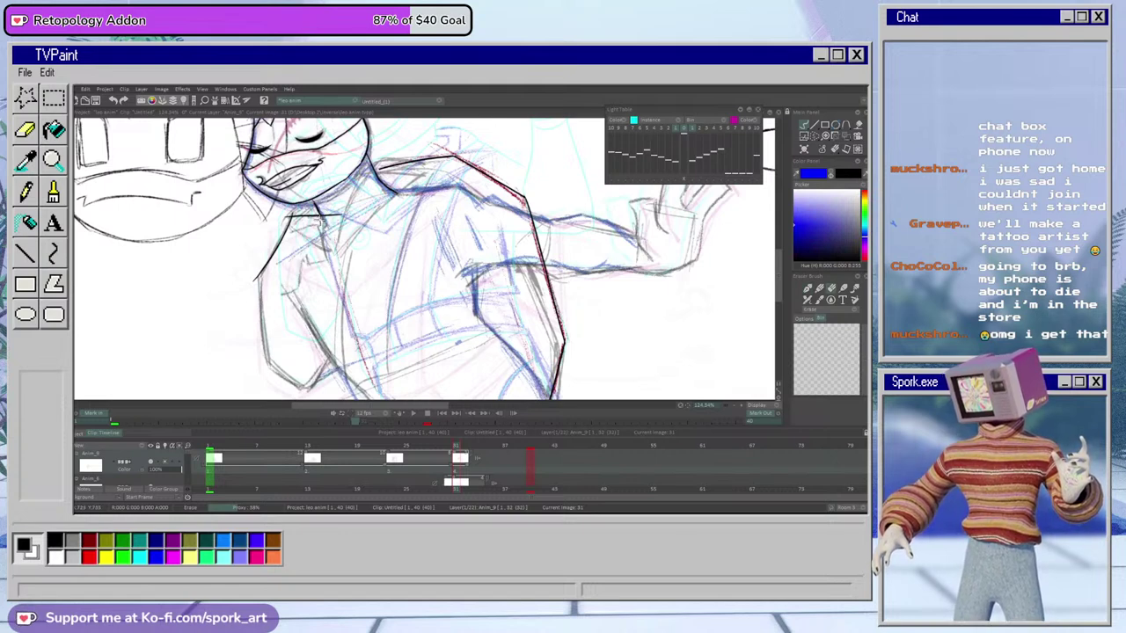
pyautogui.press('e')
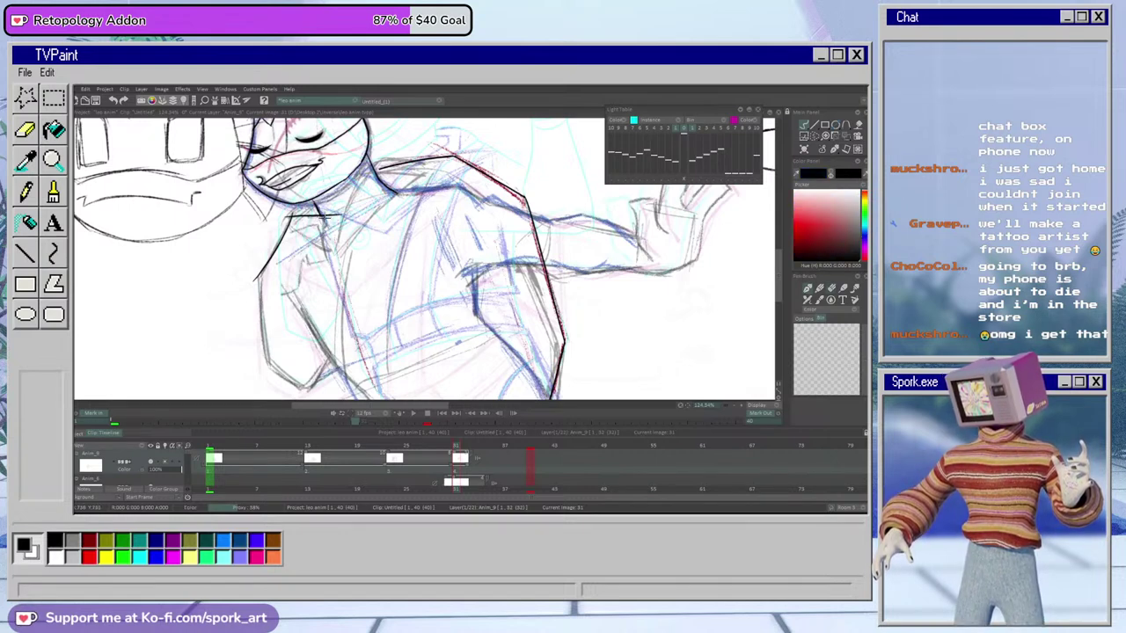
pyautogui.press('e')
pyautogui.press('e')
pyautogui.press('e')
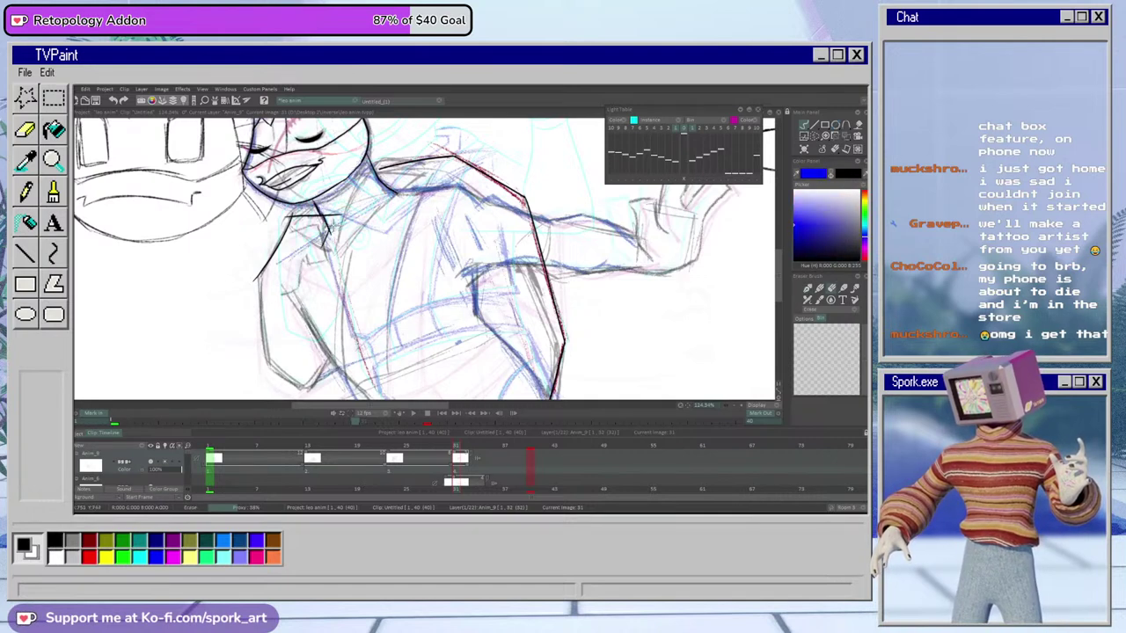
pyautogui.moveTo(340, 214)
pyautogui.mouseDown()
pyautogui.moveTo(315, 255)
pyautogui.moveTo(342, 251)
pyautogui.moveTo(301, 252)
pyautogui.moveTo(300, 239)
pyautogui.moveTo(298, 283)
pyautogui.moveTo(273, 299)
pyautogui.mouseUp()
pyautogui.press('e')
pyautogui.press('e')
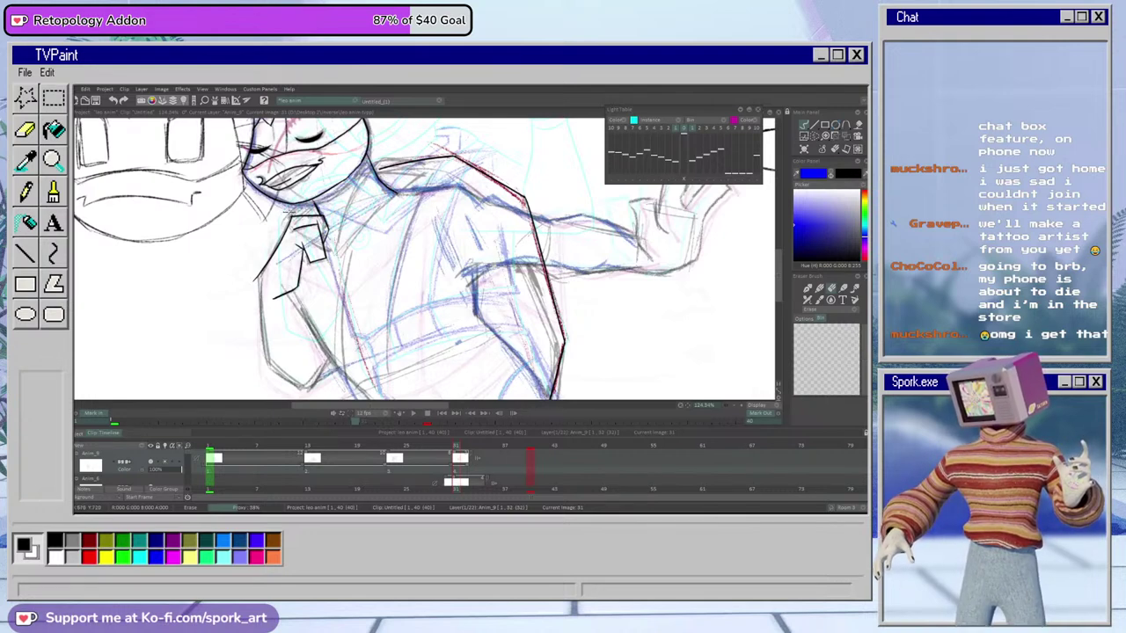
# Ink the outer contour of the bent arm from the raised hand down and around the elbow
pyautogui.press('b')
pyautogui.moveTo(261, 258); pyautogui.dragTo(277, 392)
pyautogui.hotkey('ctrl', 'z')
pyautogui.moveTo(261, 252)
pyautogui.mouseDown()
pyautogui.moveTo(256, 352)
pyautogui.moveTo(329, 396)
pyautogui.moveTo(277, 304)
pyautogui.moveTo(336, 350)
pyautogui.mouseUp()
# Erase and redraw the back edge of the raised hand, and ink the long finger line inside it
pyautogui.press('e')
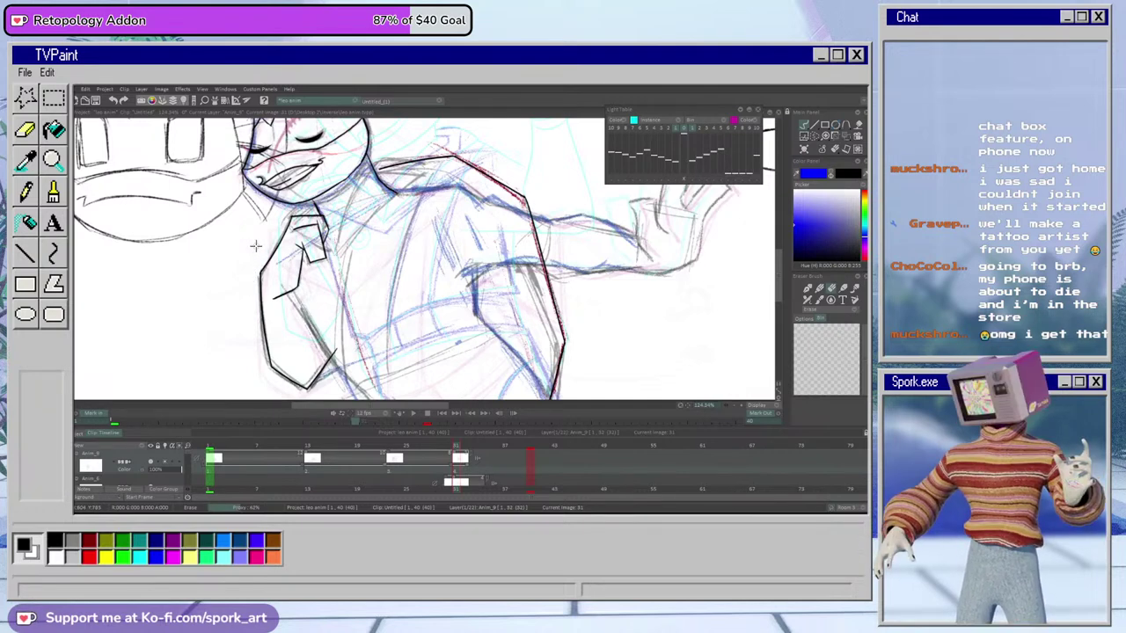
pyautogui.press('b')
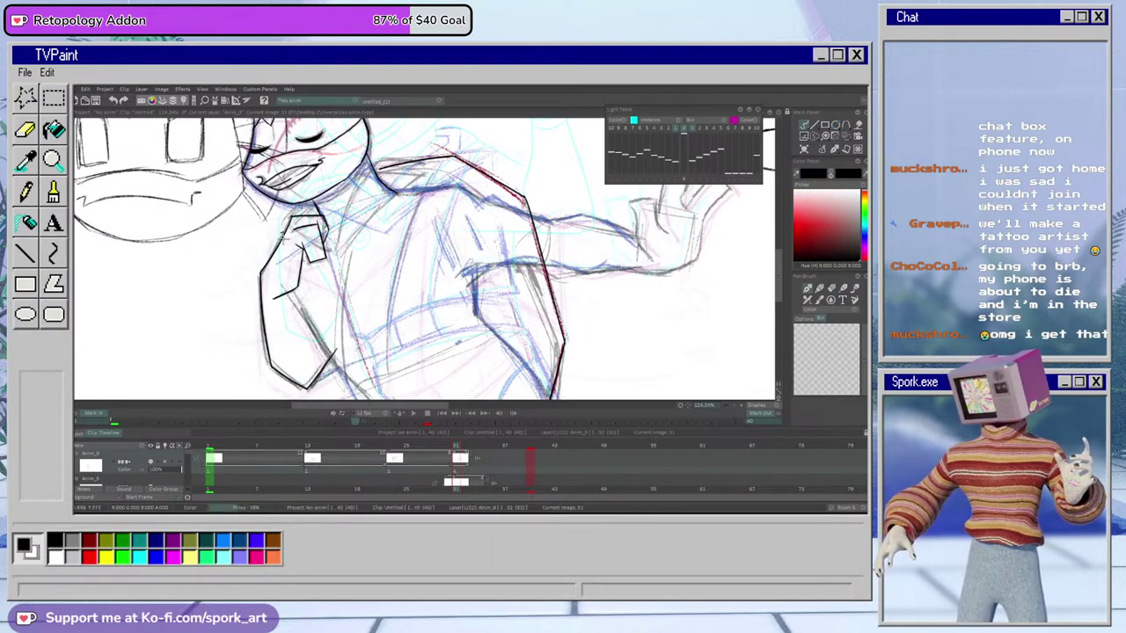
pyautogui.moveTo(278, 234); pyautogui.dragTo(255, 267)
pyautogui.hotkey('ctrl', 'z')
pyautogui.moveTo(282, 230); pyautogui.dragTo(254, 272)
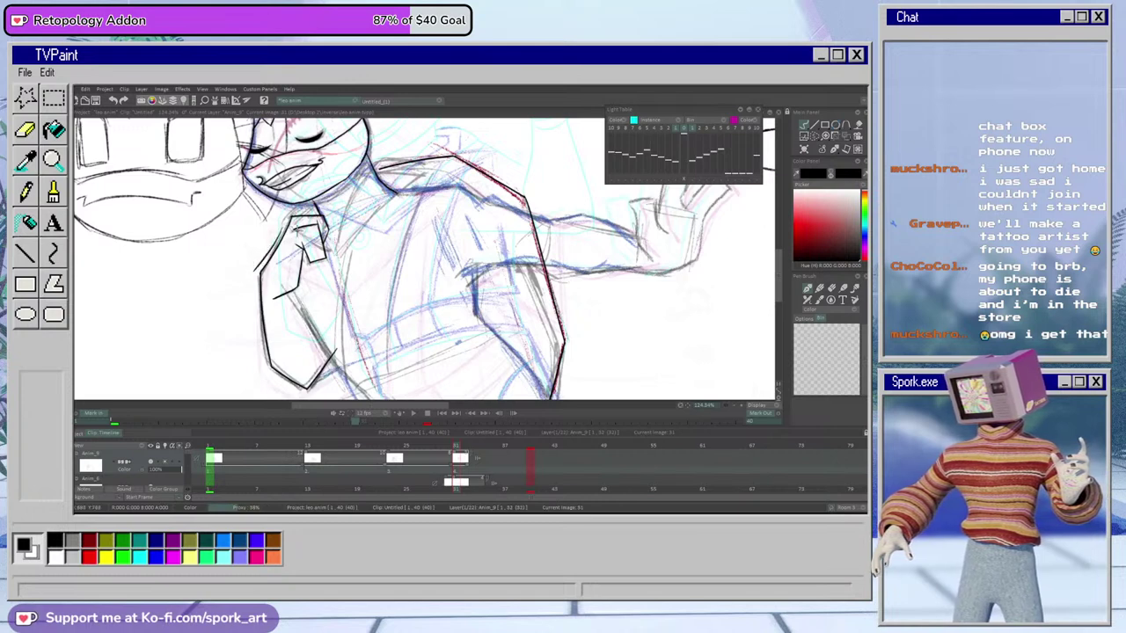
pyautogui.moveTo(285, 229)
pyautogui.mouseDown()
pyautogui.moveTo(275, 301)
pyautogui.moveTo(295, 300)
pyautogui.mouseUp()
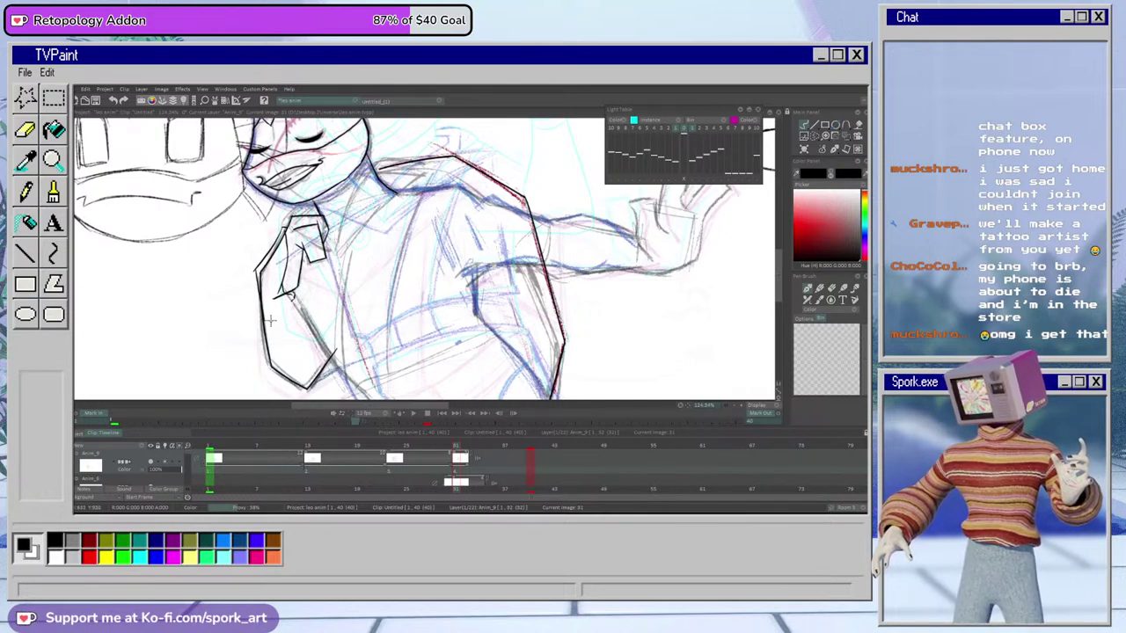
# Ink the inner edge of the forearm from the base of the hand down toward the elbow
pyautogui.moveTo(255, 268)
pyautogui.mouseDown()
pyautogui.moveTo(258, 306)
pyautogui.moveTo(322, 348)
pyautogui.mouseUp()
pyautogui.hotkey('ctrl', 'z')
pyautogui.moveTo(293, 298); pyautogui.dragTo(325, 344)
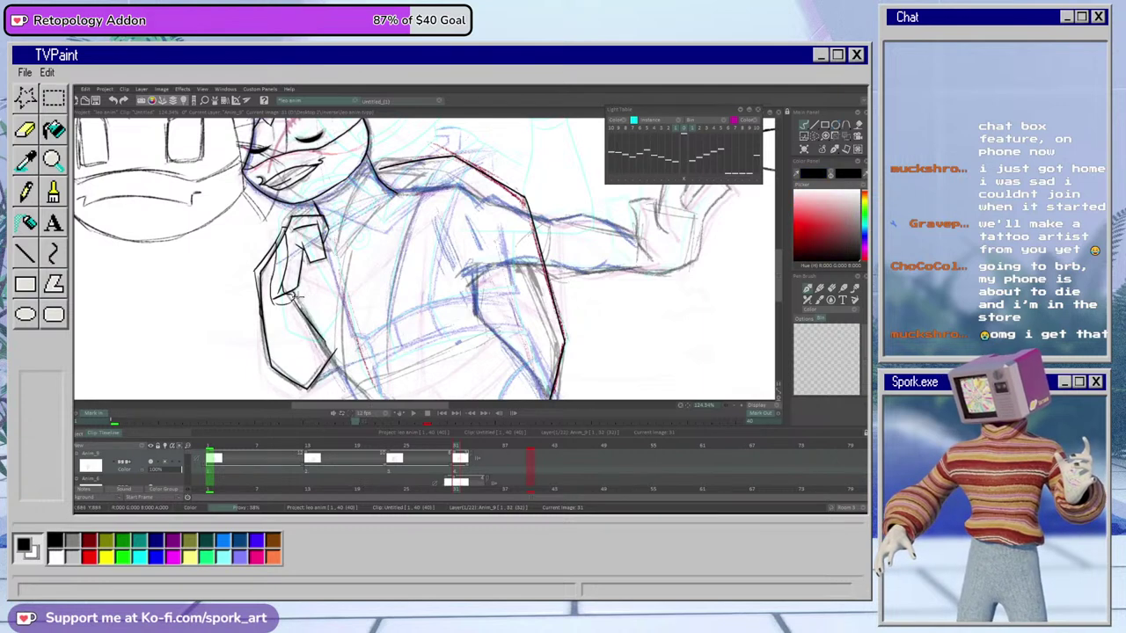
# Erase the overlapping line ends where the raised hand joins the forearm
pyautogui.press('e')
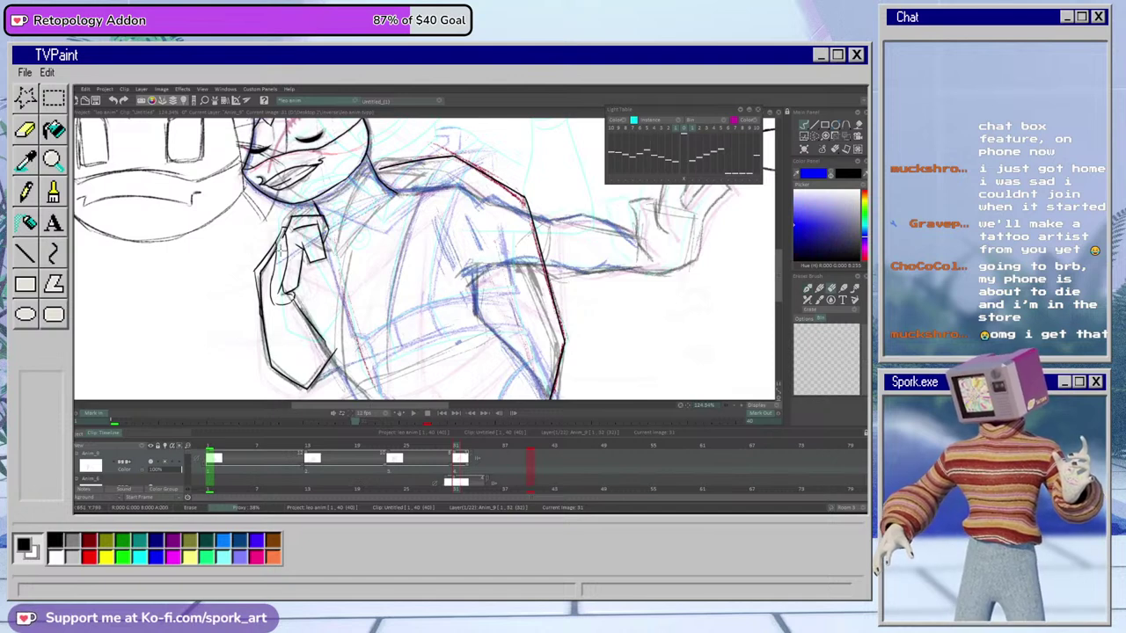
pyautogui.press('e')
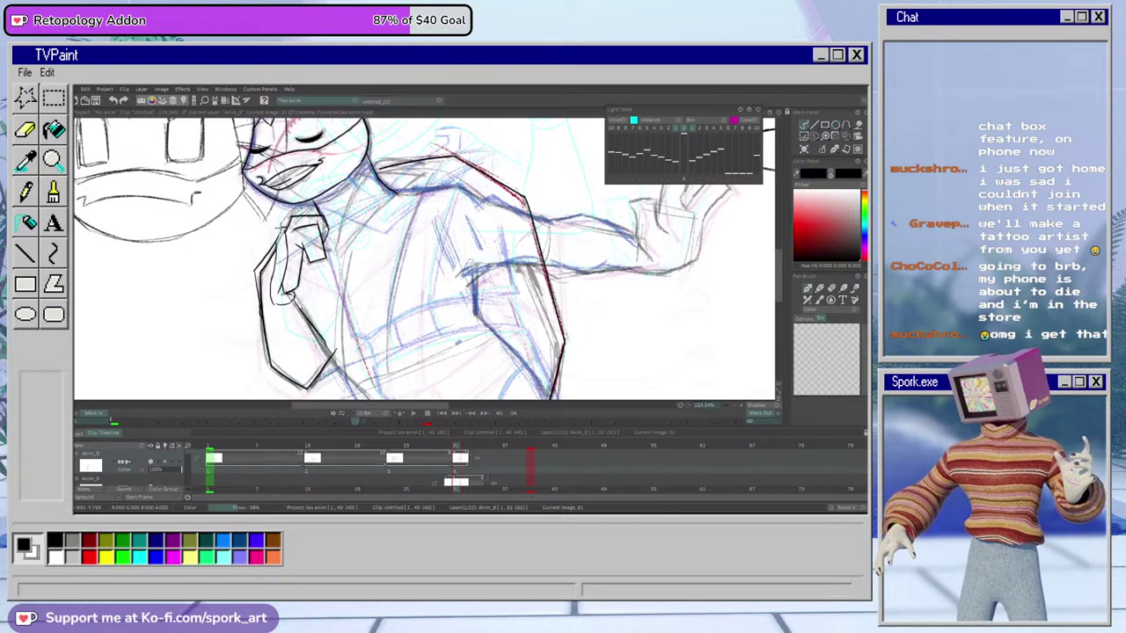
pyautogui.press('e')
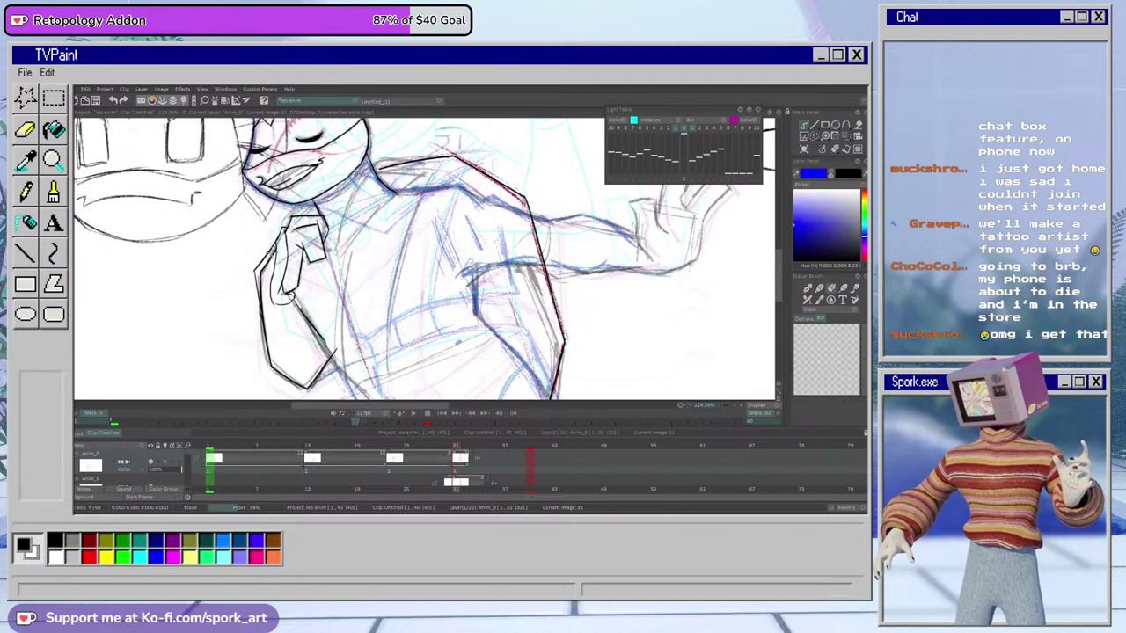
pyautogui.moveTo(271, 254); pyautogui.dragTo(262, 301)
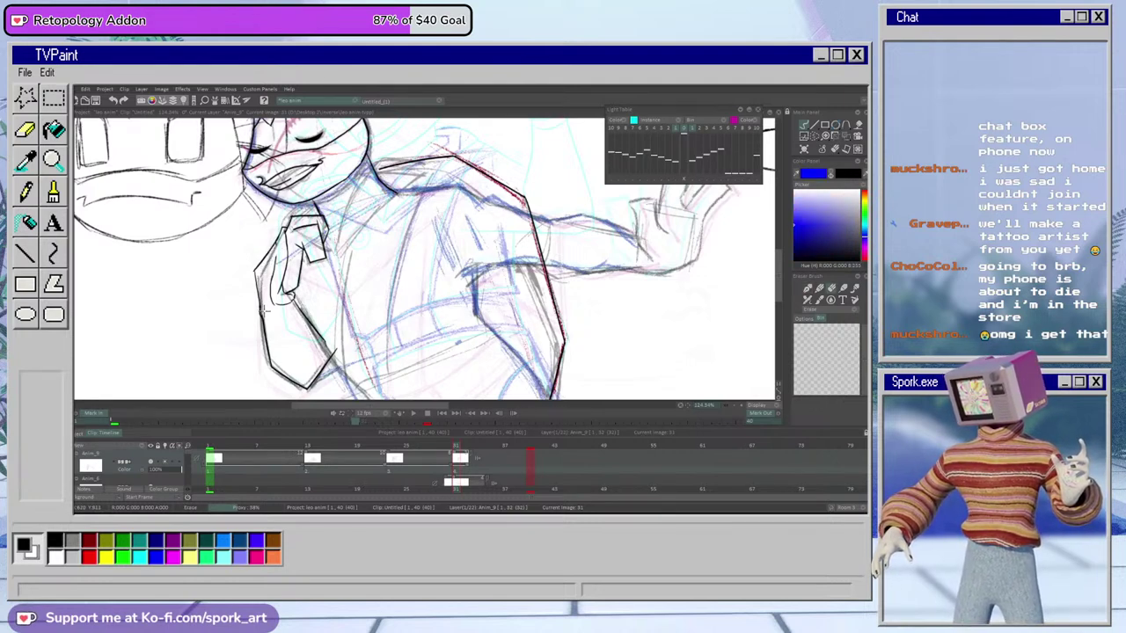
pyautogui.press('e')
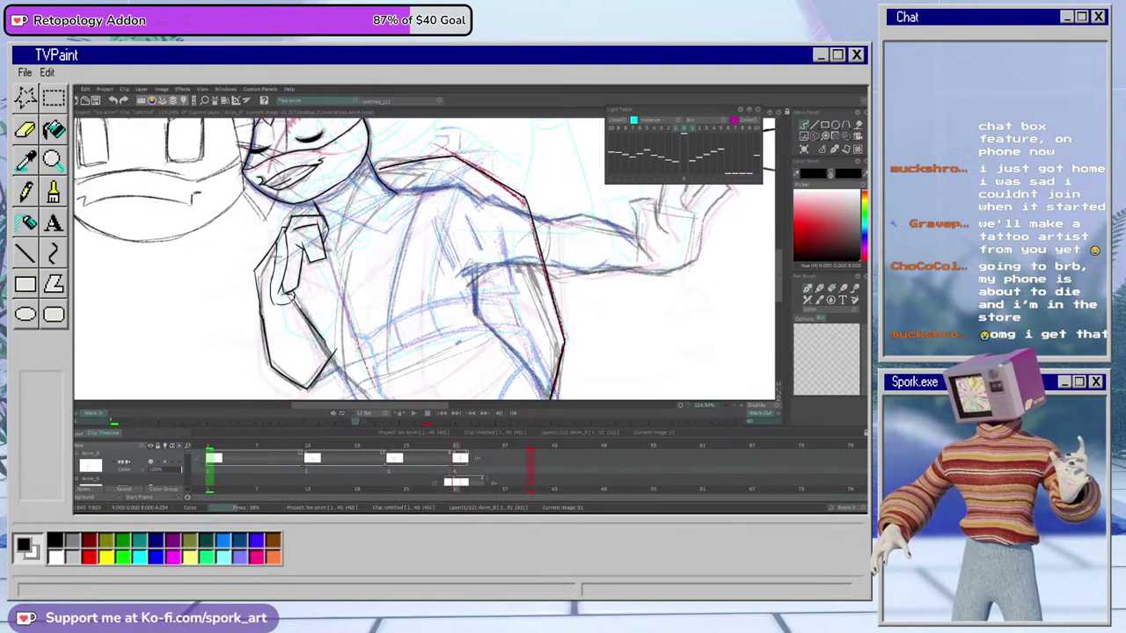
pyautogui.moveTo(273, 269); pyautogui.dragTo(278, 300)
pyautogui.press('e')
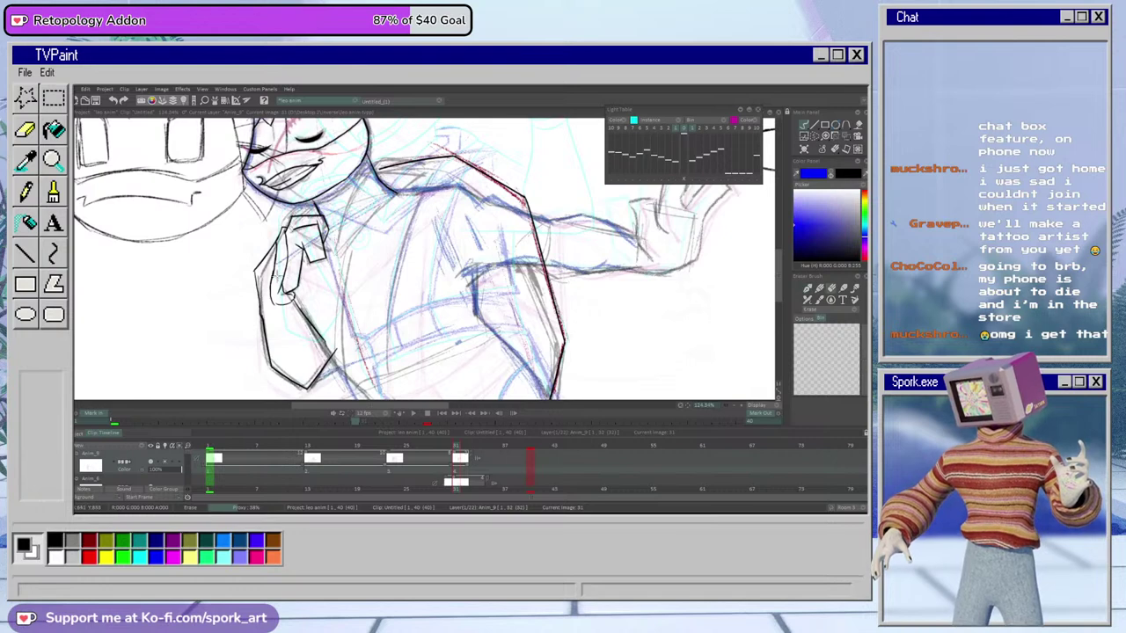
pyautogui.press('e')
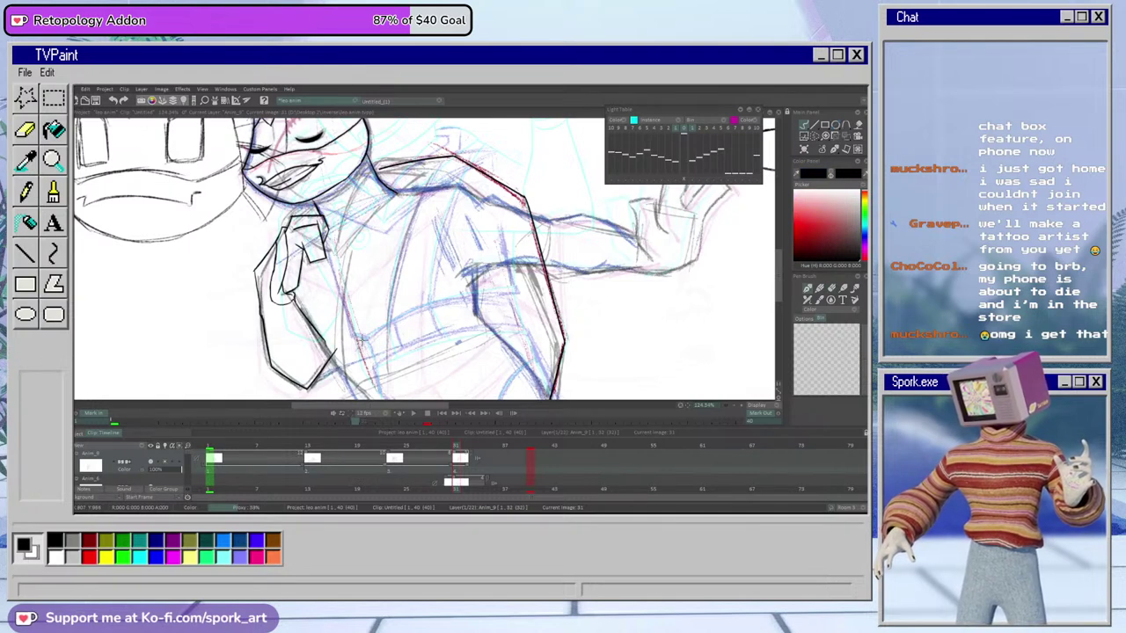
# Refine the fingertip lines of the raised hand at frame 31 and save the project
pyautogui.moveTo(779, 292)
pyautogui.mouseDown()
pyautogui.moveTo(782, 308)
pyautogui.moveTo(782, 293)
pyautogui.mouseUp()
pyautogui.click(448, 447)
pyautogui.moveTo(448, 448)
pyautogui.mouseDown()
pyautogui.moveTo(459, 449)
pyautogui.moveTo(442, 459)
pyautogui.moveTo(460, 456)
pyautogui.moveTo(447, 463)
pyautogui.moveTo(457, 464)
pyautogui.mouseUp()
pyautogui.press('e')
pyautogui.moveTo(304, 243); pyautogui.dragTo(315, 257)
pyautogui.press('e')
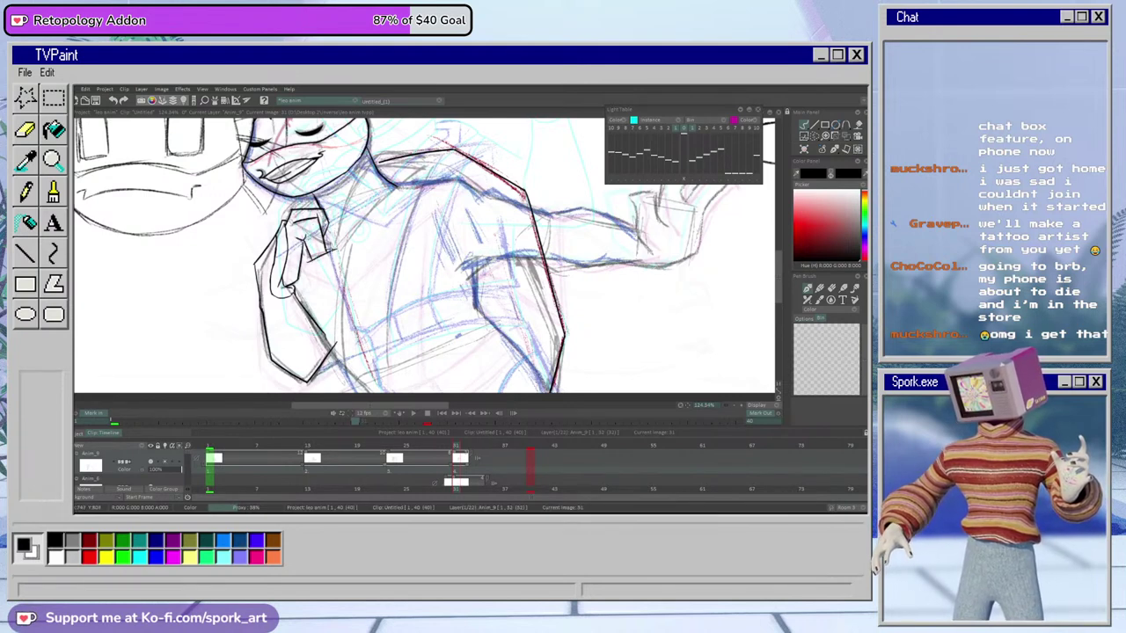
pyautogui.press('e')
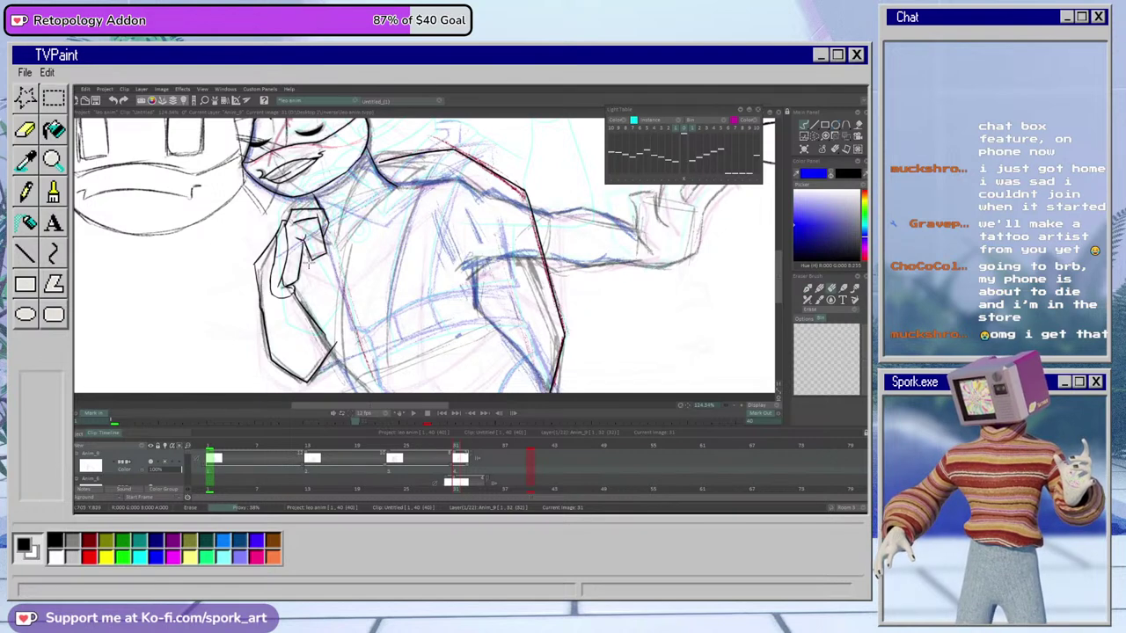
pyautogui.press('e')
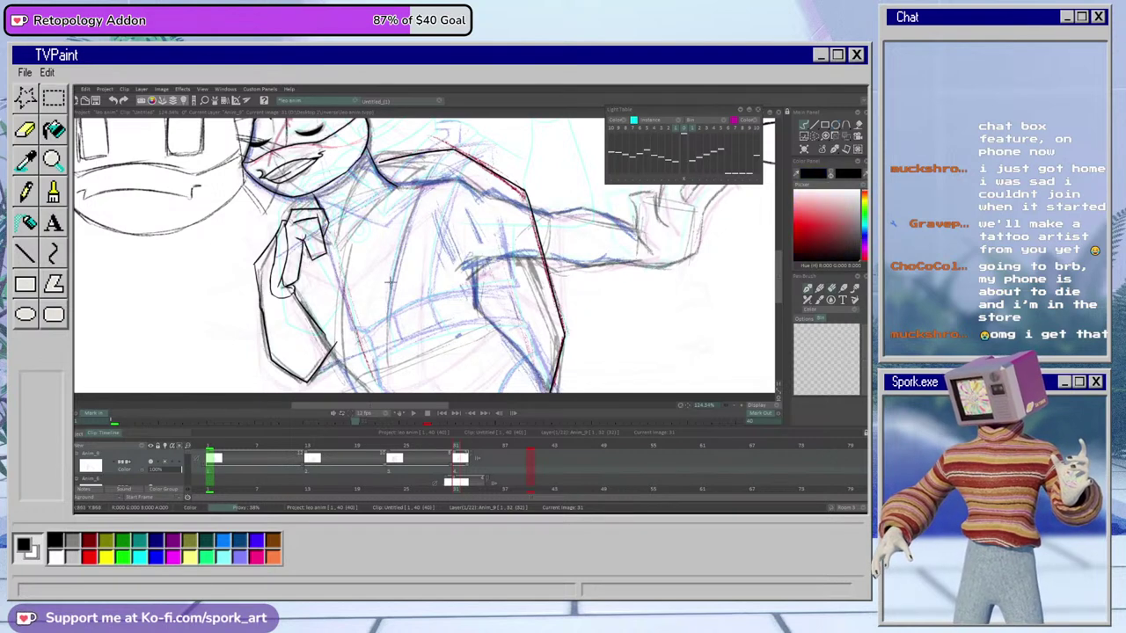
pyautogui.moveTo(456, 448)
pyautogui.mouseDown()
pyautogui.moveTo(391, 475)
pyautogui.moveTo(480, 446)
pyautogui.moveTo(436, 470)
pyautogui.moveTo(560, 450)
pyautogui.moveTo(230, 479)
pyautogui.moveTo(473, 472)
pyautogui.moveTo(460, 464)
pyautogui.mouseUp()
pyautogui.hotkey('ctrl', 's')
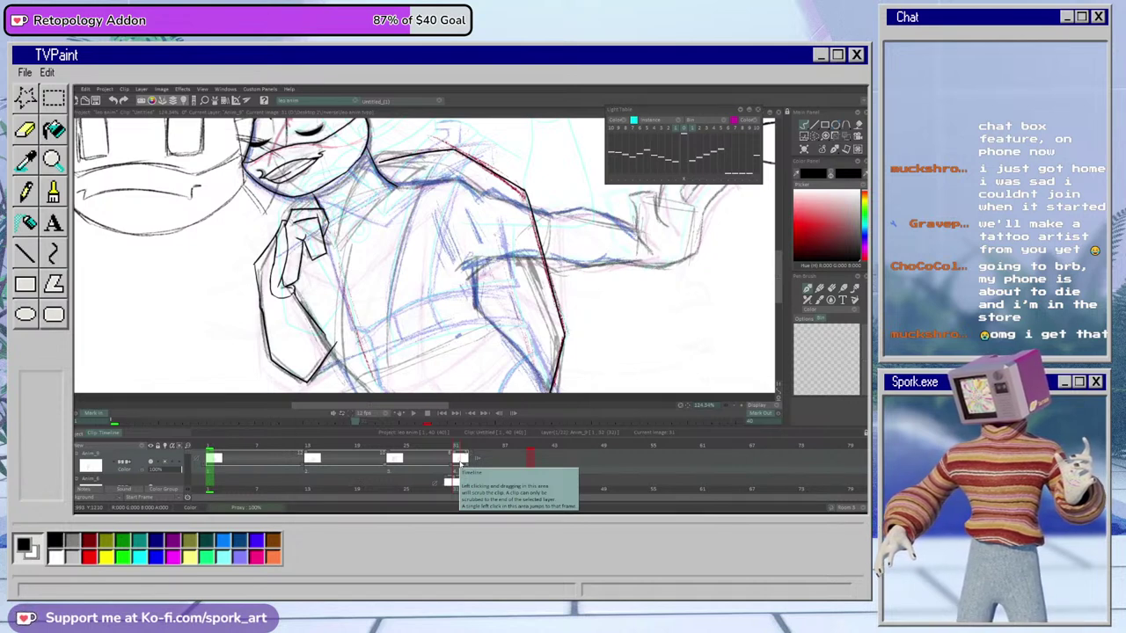
# Ink the torso's back edge from under the outstretched arm diagonally down to the lower tip of the shell
pyautogui.moveTo(564, 331); pyautogui.dragTo(534, 332)
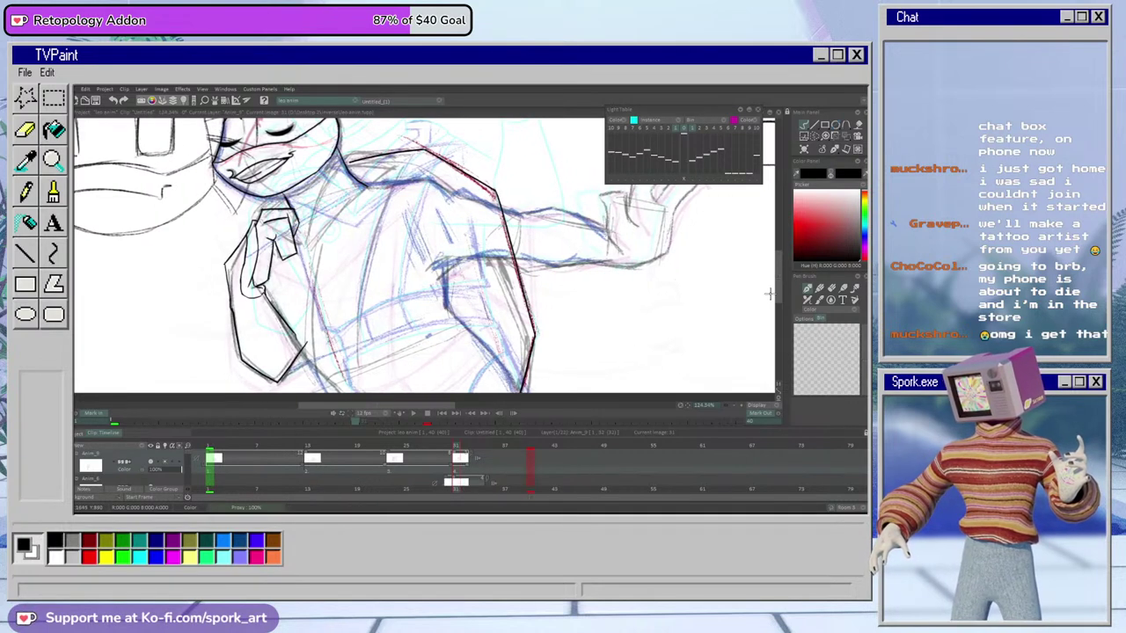
pyautogui.moveTo(767, 339); pyautogui.dragTo(768, 279)
pyautogui.moveTo(445, 203)
pyautogui.mouseDown()
pyautogui.moveTo(449, 259)
pyautogui.moveTo(521, 327)
pyautogui.mouseUp()
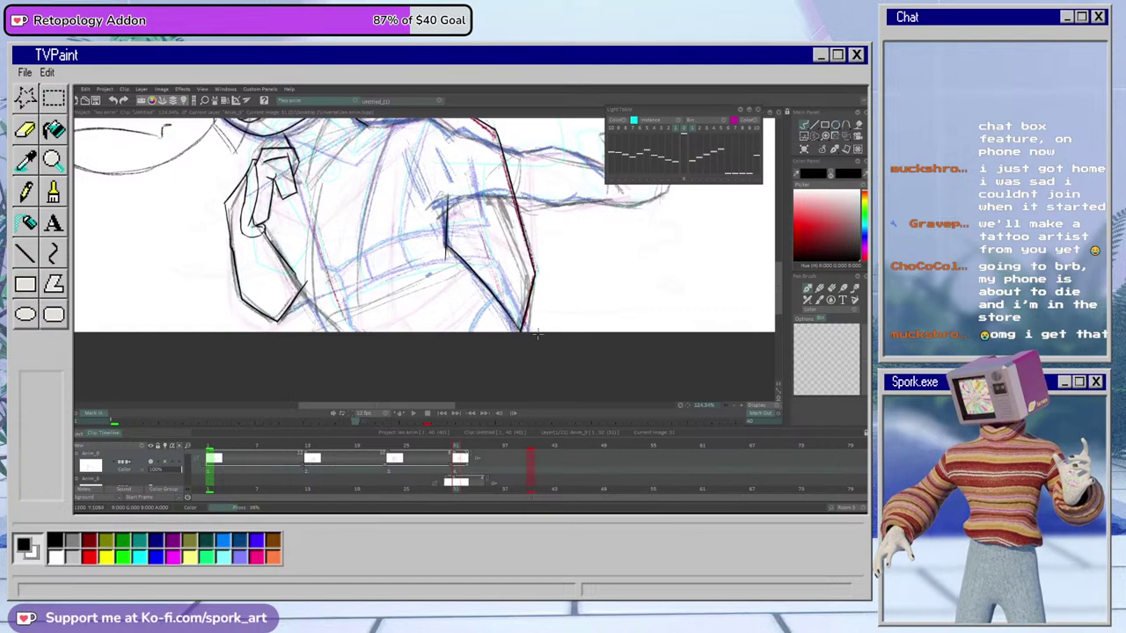
pyautogui.moveTo(452, 448); pyautogui.dragTo(456, 452)
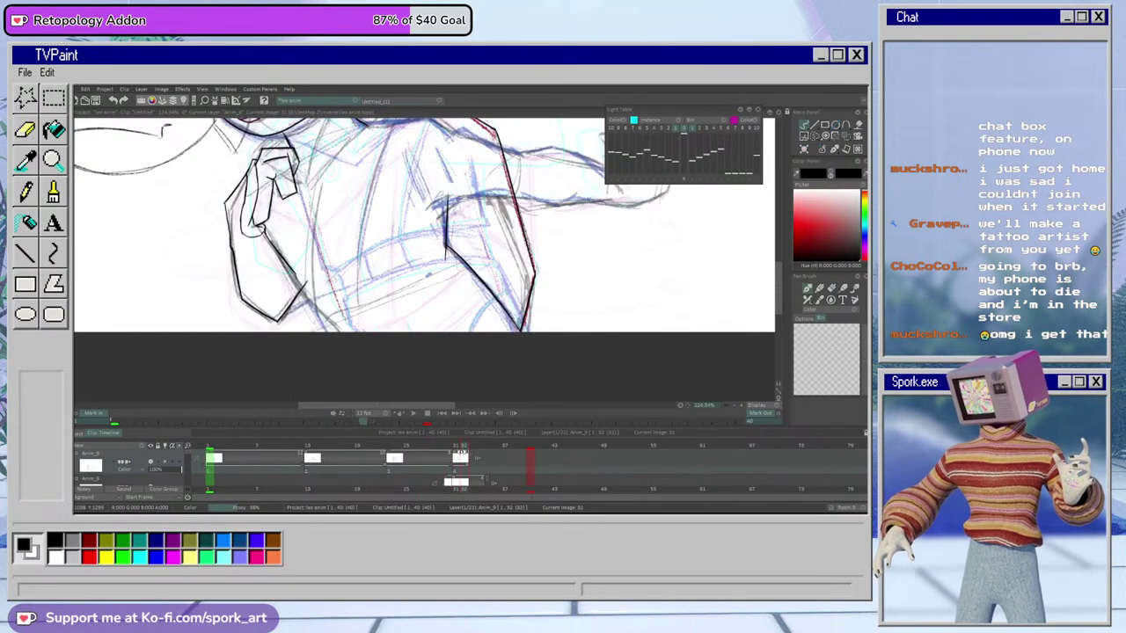
# Ink the front line of the torso running from beside the forearm down to the waist
pyautogui.moveTo(778, 303); pyautogui.dragTo(779, 295)
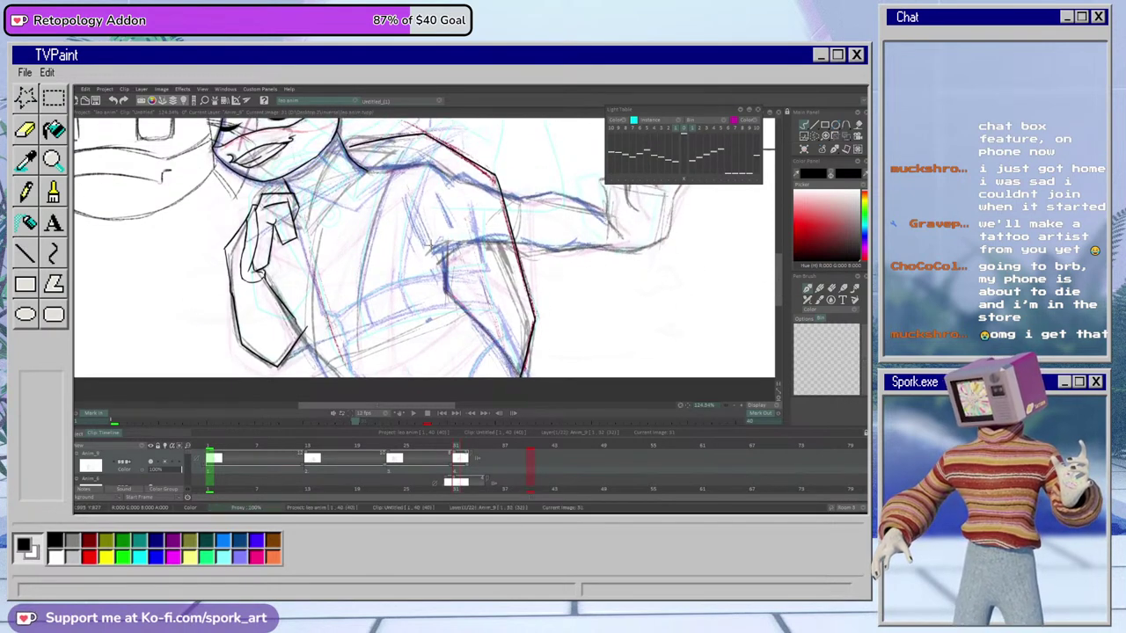
pyautogui.moveTo(265, 271); pyautogui.dragTo(332, 365)
pyautogui.hotkey('ctrl', 'z')
pyautogui.moveTo(266, 272); pyautogui.dragTo(315, 360)
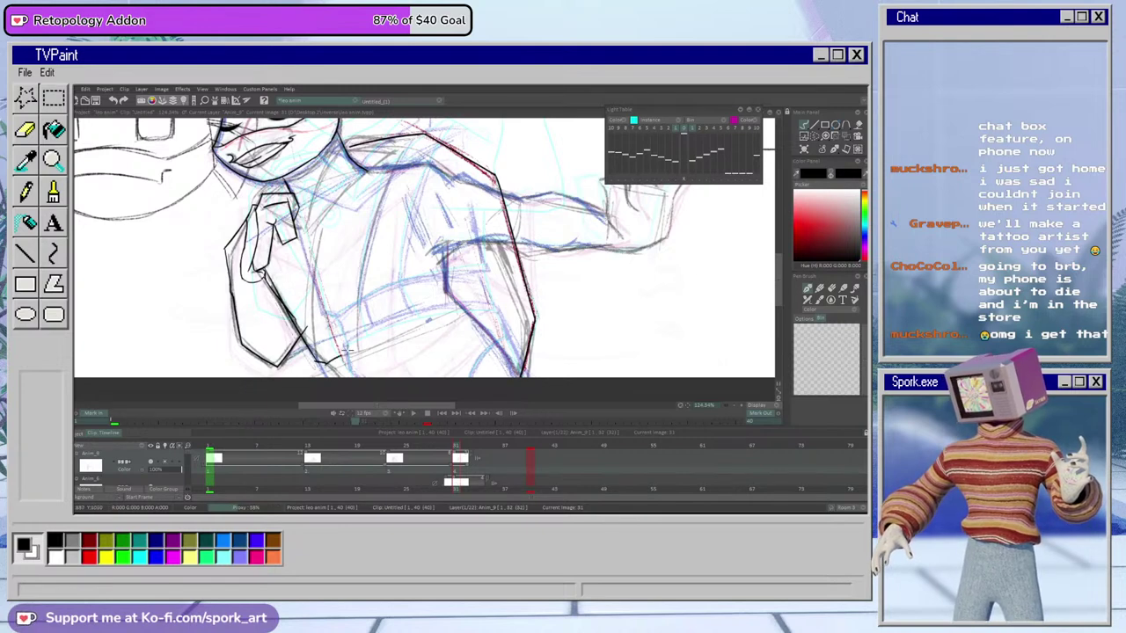
pyautogui.moveTo(332, 360); pyautogui.dragTo(468, 298)
pyautogui.press('e')
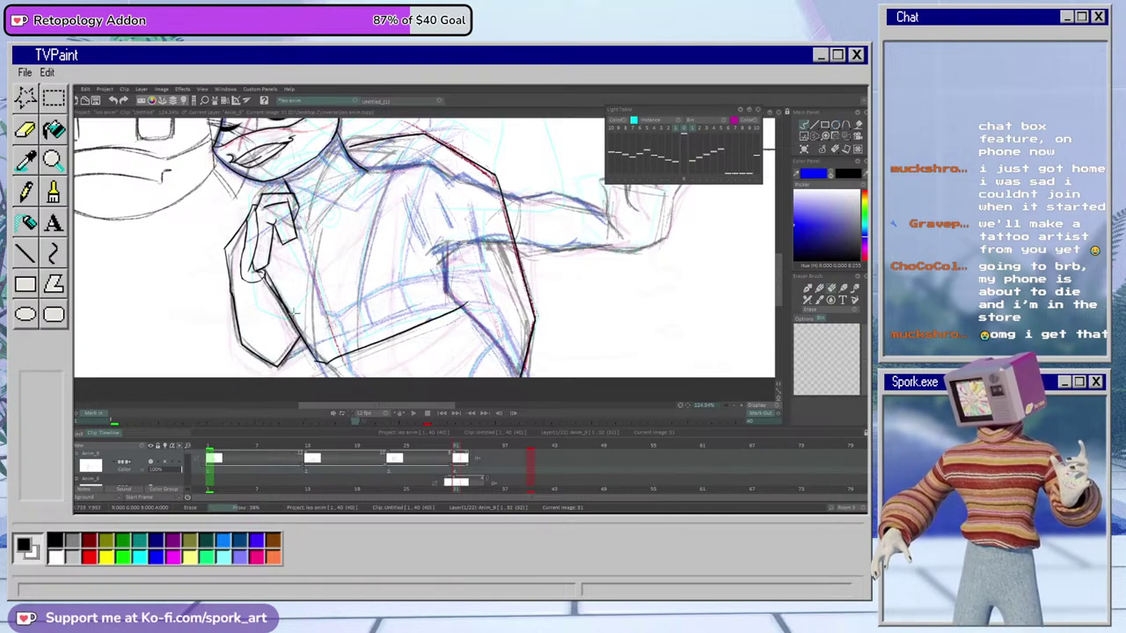
pyautogui.press('b')
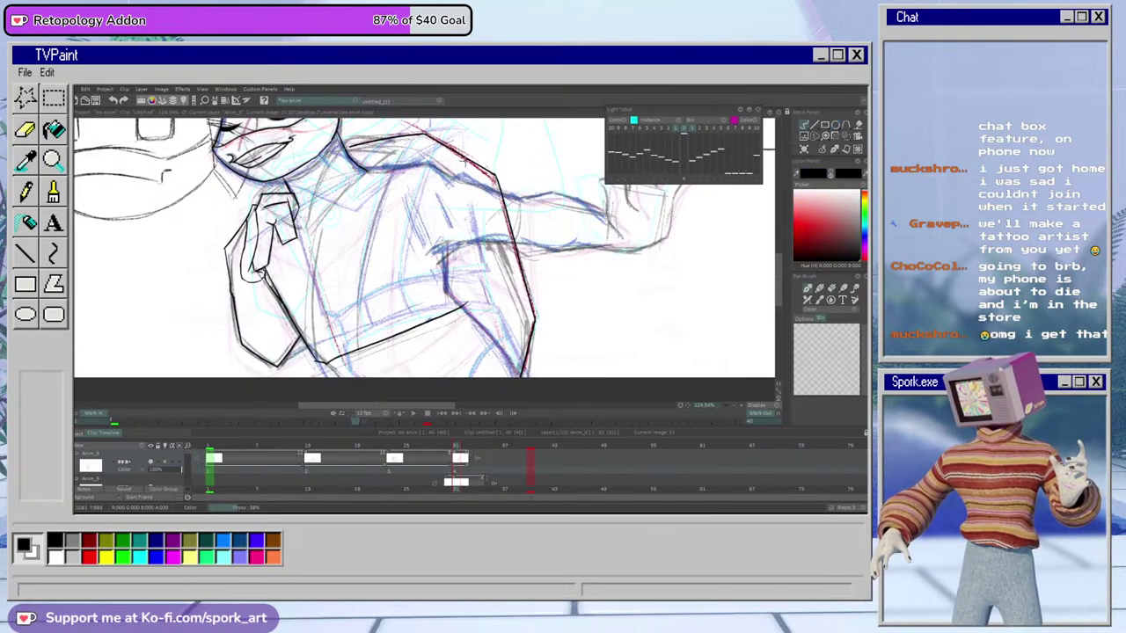
pyautogui.moveTo(453, 250); pyautogui.dragTo(446, 290)
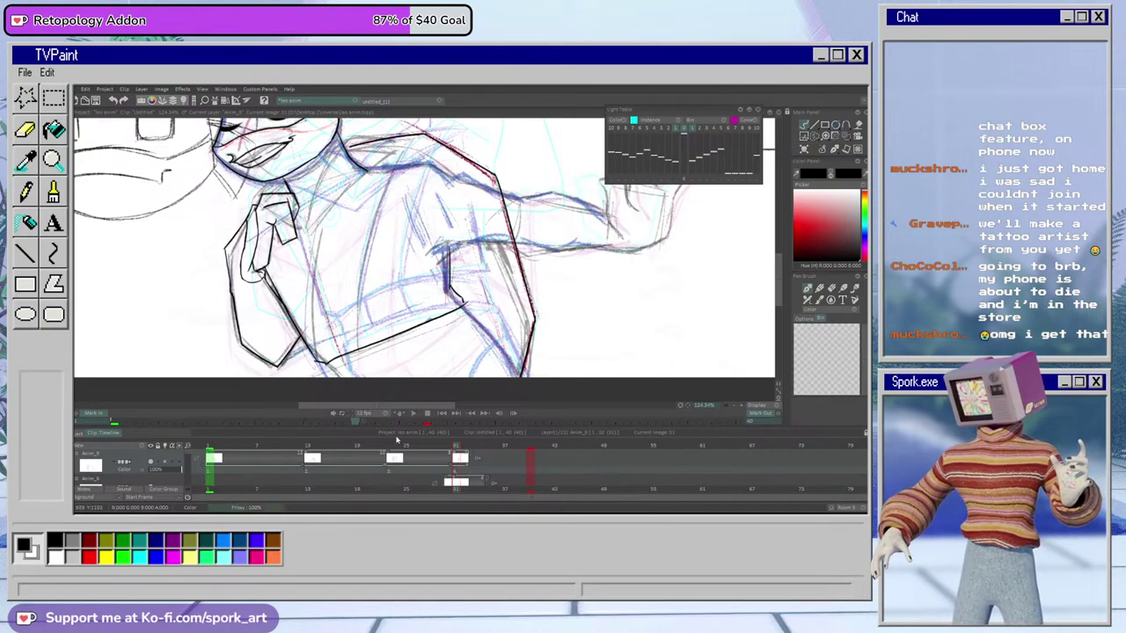
pyautogui.moveTo(466, 302); pyautogui.dragTo(313, 368)
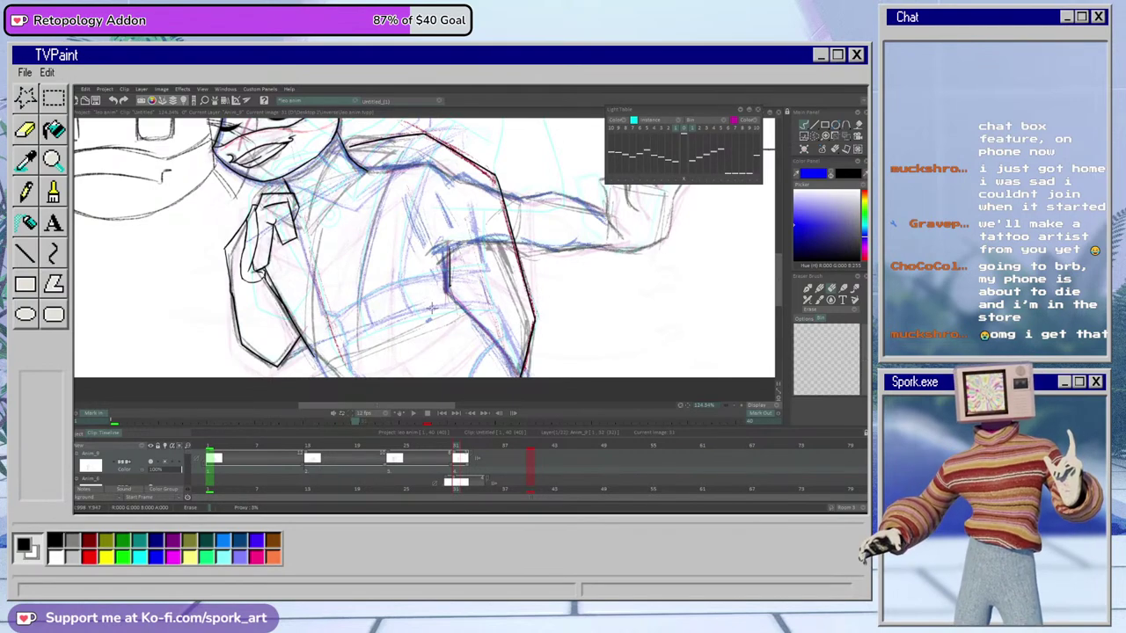
# Ink the curved upper edge of the belt across the waist and the short back line rising to the armpit
pyautogui.press('b')
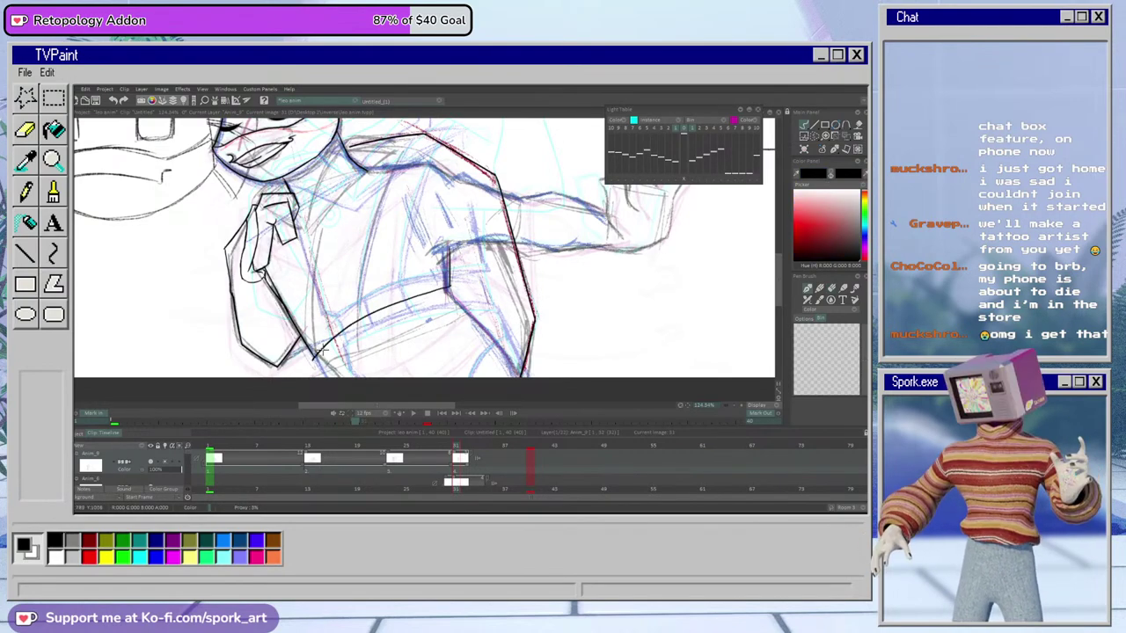
pyautogui.moveTo(432, 286)
pyautogui.mouseDown()
pyautogui.moveTo(360, 315)
pyautogui.moveTo(308, 355)
pyautogui.mouseUp()
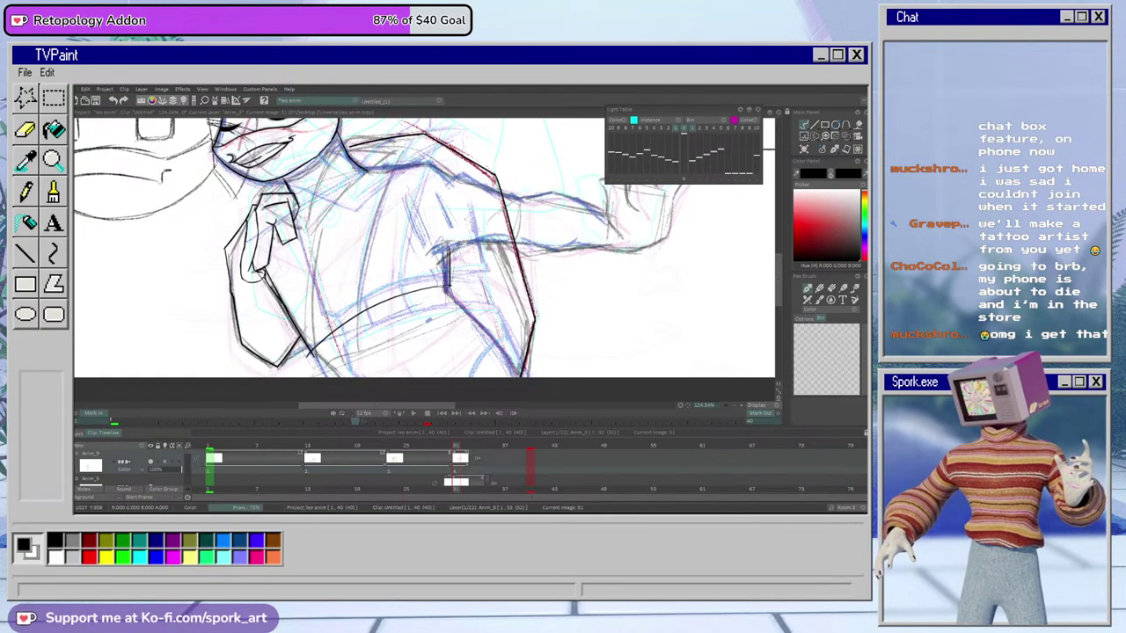
pyautogui.moveTo(450, 246); pyautogui.dragTo(448, 289)
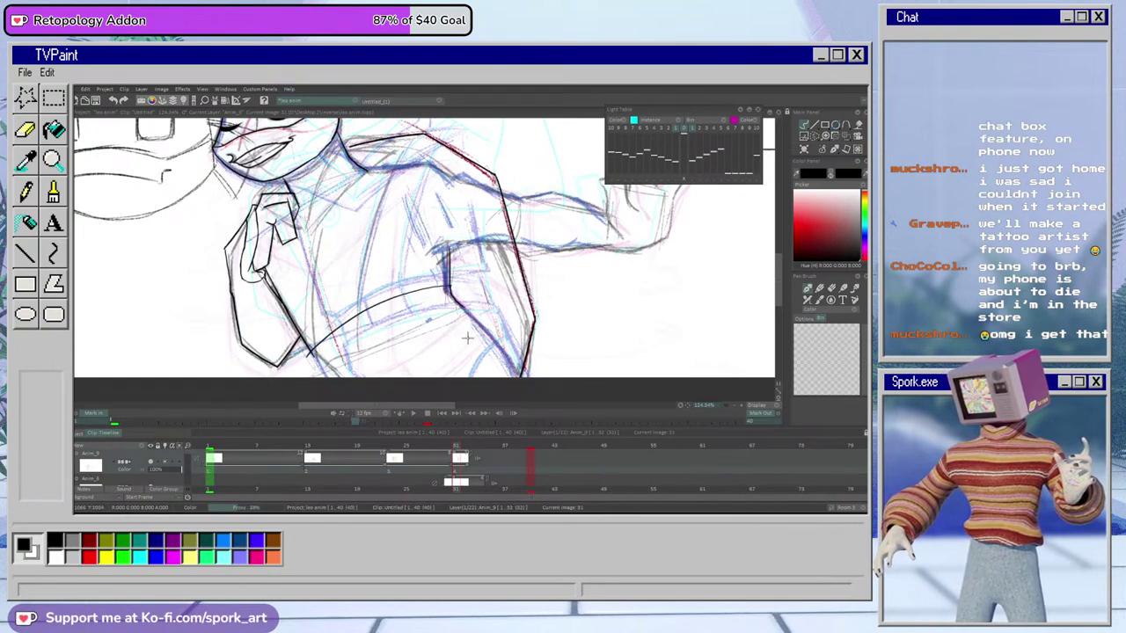
# Ink the belt's lower edge and the short cross lines dividing it, and trim the overshooting ends
pyautogui.moveTo(466, 315)
pyautogui.mouseDown()
pyautogui.moveTo(339, 384)
pyautogui.moveTo(324, 364)
pyautogui.moveTo(335, 376)
pyautogui.mouseUp()
pyautogui.press('e')
pyautogui.press('b')
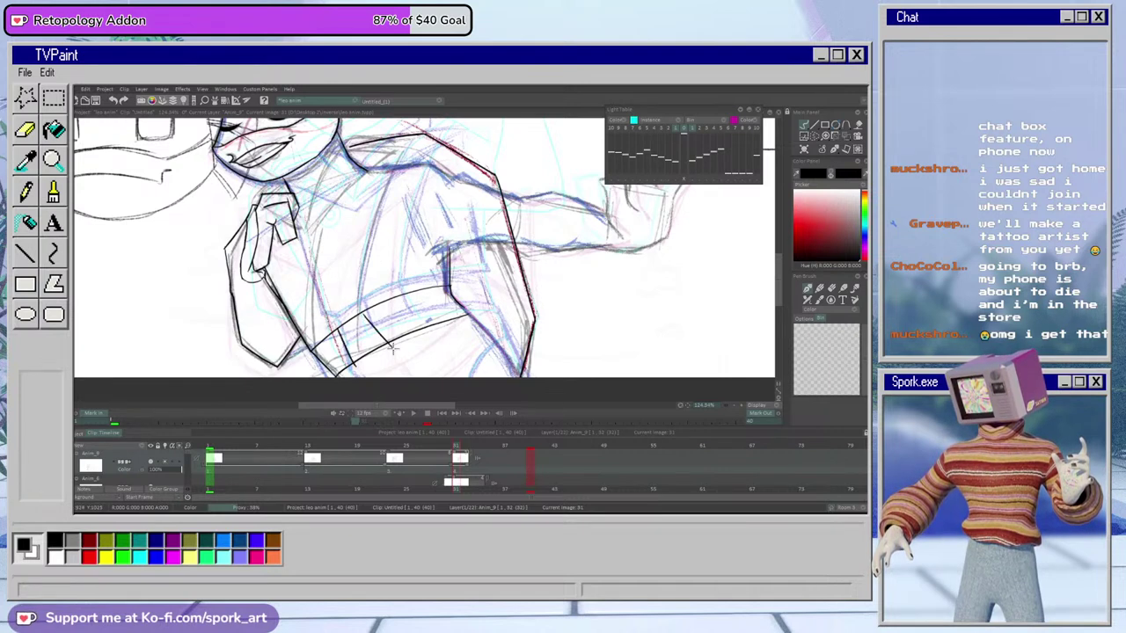
pyautogui.moveTo(364, 308); pyautogui.dragTo(397, 348)
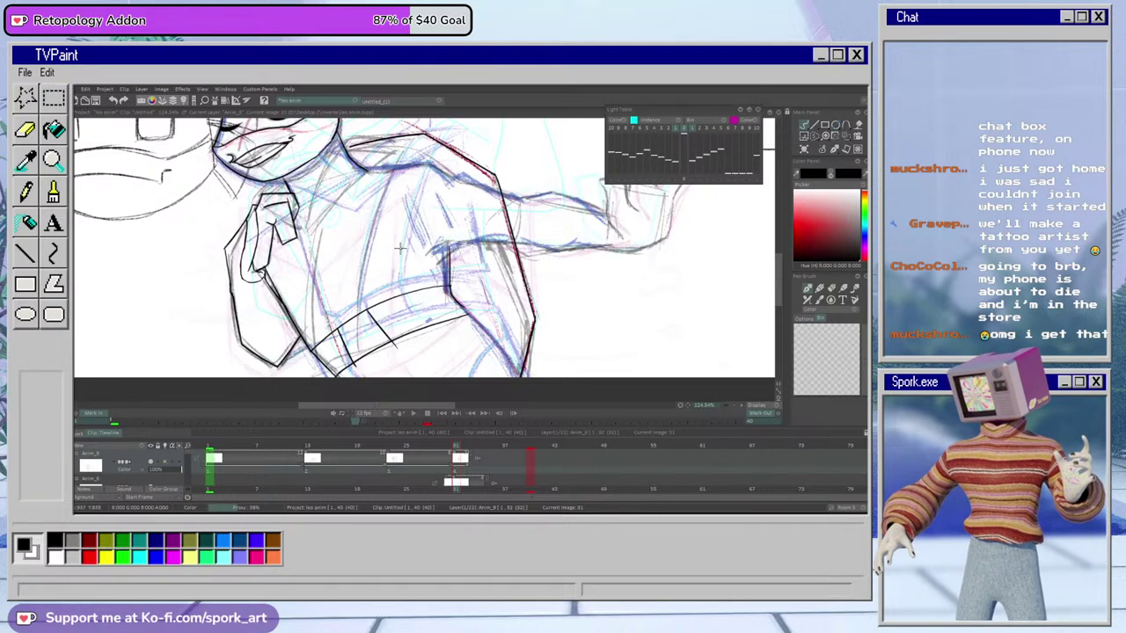
pyautogui.press('e')
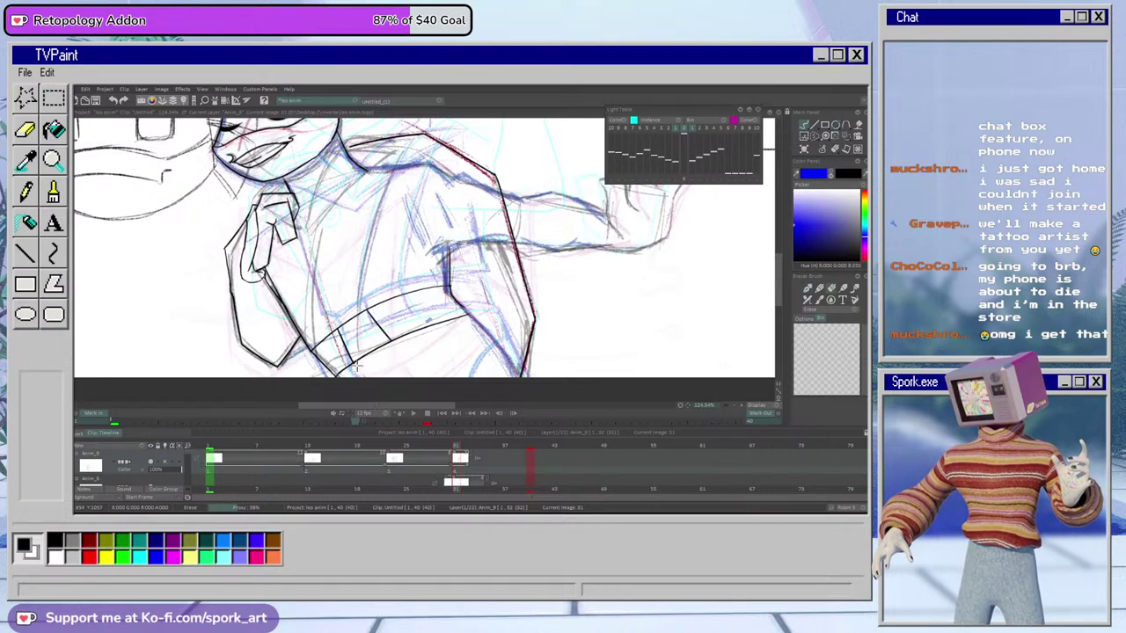
# Redraw the belt's middle cross line and trim its end overshooting the belt's lower edge
pyautogui.press('b')
pyautogui.moveTo(456, 448); pyautogui.dragTo(457, 450)
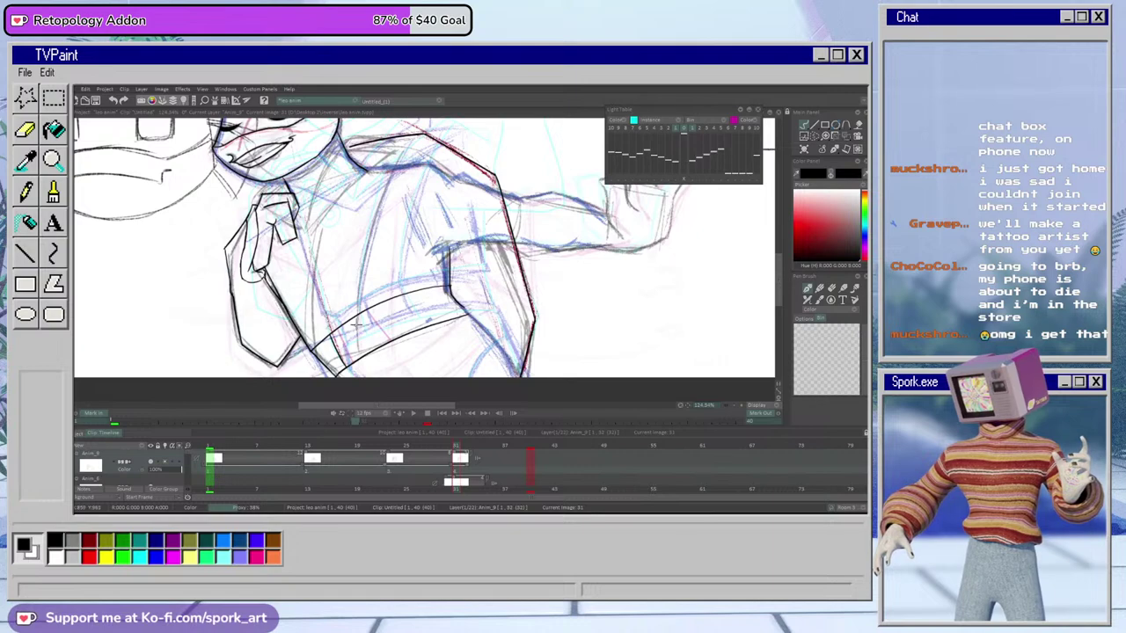
pyautogui.moveTo(366, 310); pyautogui.dragTo(397, 345)
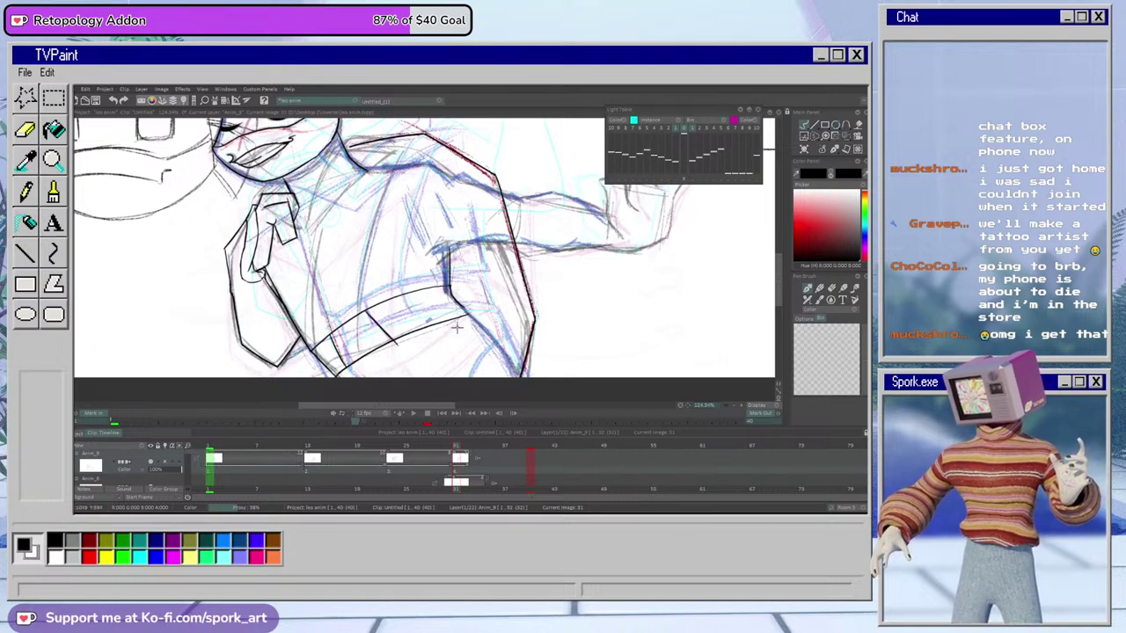
pyautogui.moveTo(455, 447); pyautogui.dragTo(448, 448)
pyautogui.moveTo(448, 448); pyautogui.dragTo(457, 455)
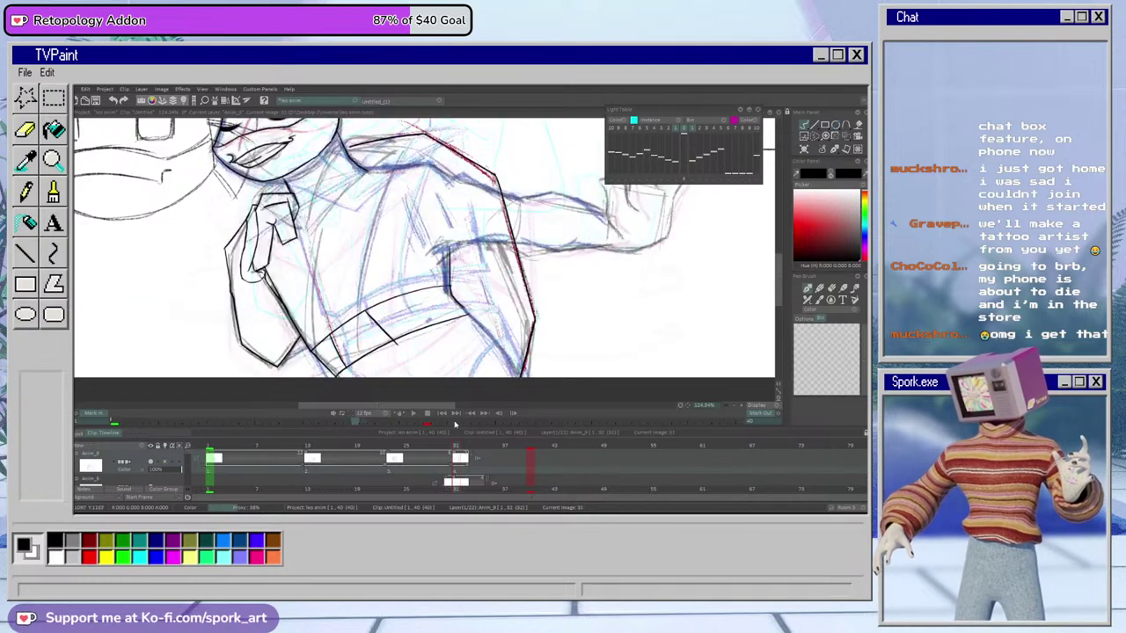
pyautogui.press('e')
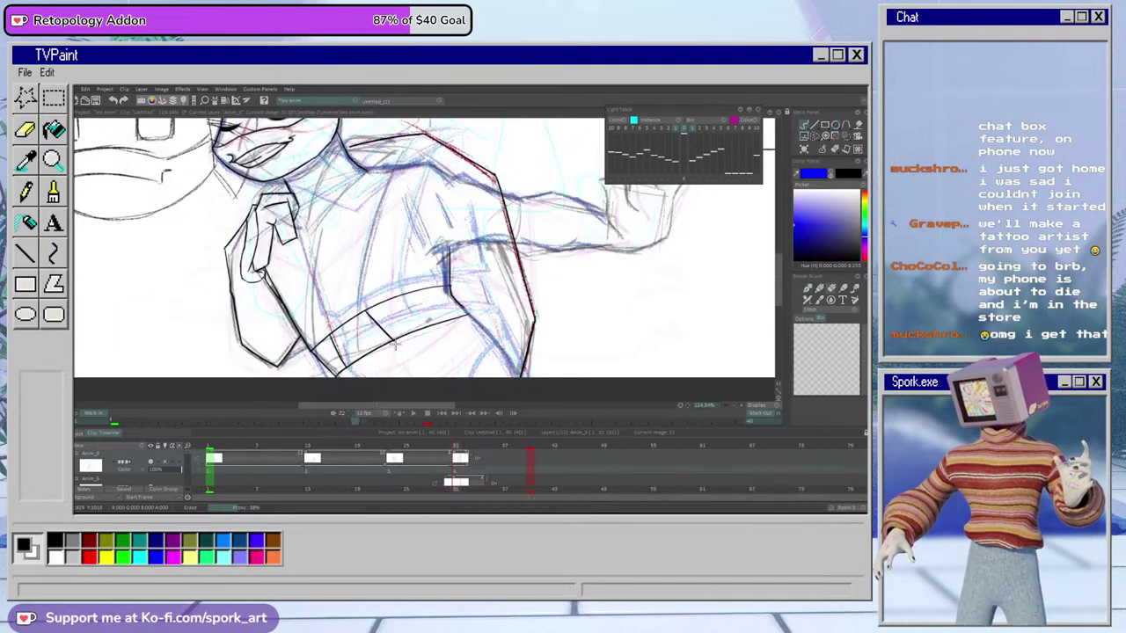
pyautogui.press('e')
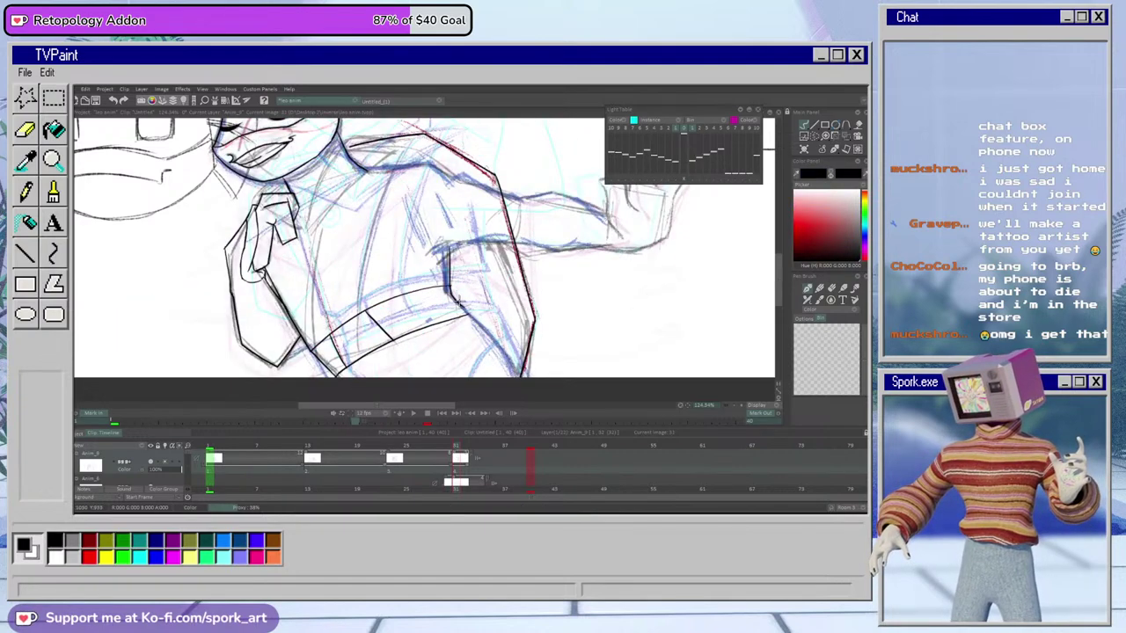
# Clean up the belt's back corner and re-ink the diagonal line from there down to the lower tip of the shell
pyautogui.press('e')
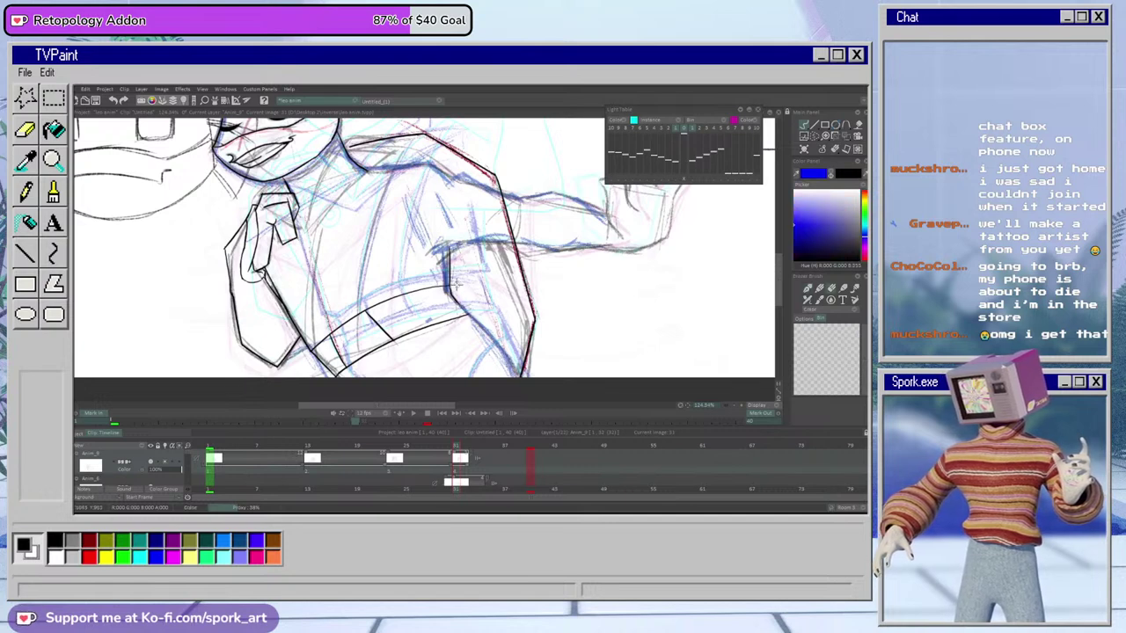
pyautogui.press('e')
pyautogui.moveTo(451, 290); pyautogui.dragTo(507, 359)
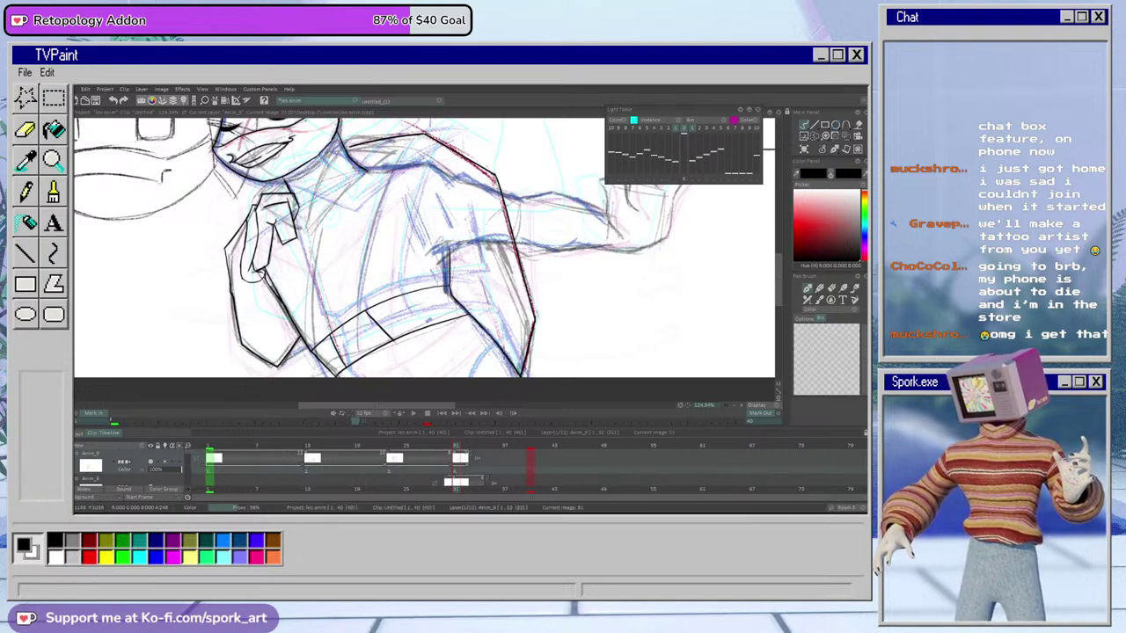
# Lasso the inked head and apply a slight downward shift to it with the Transform tool
pyautogui.moveTo(780, 302); pyautogui.dragTo(780, 268)
pyautogui.press('e')
pyautogui.press('b')
pyautogui.click(814, 136)
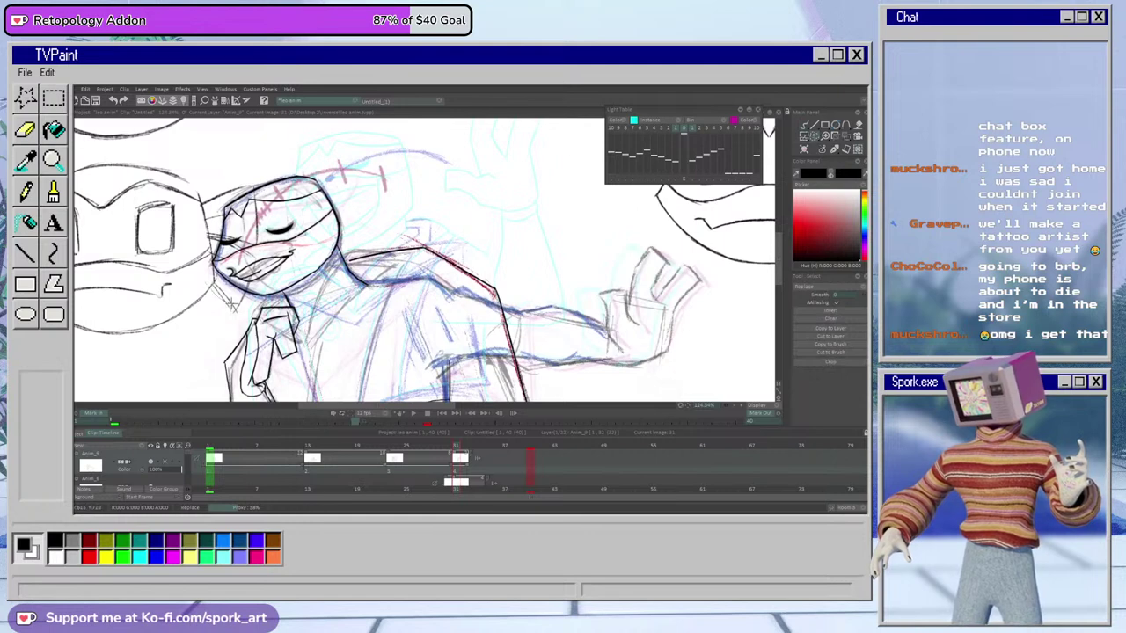
pyautogui.moveTo(336, 300)
pyautogui.mouseDown()
pyautogui.moveTo(351, 218)
pyautogui.moveTo(187, 234)
pyautogui.moveTo(285, 306)
pyautogui.mouseUp()
pyautogui.click(848, 139)
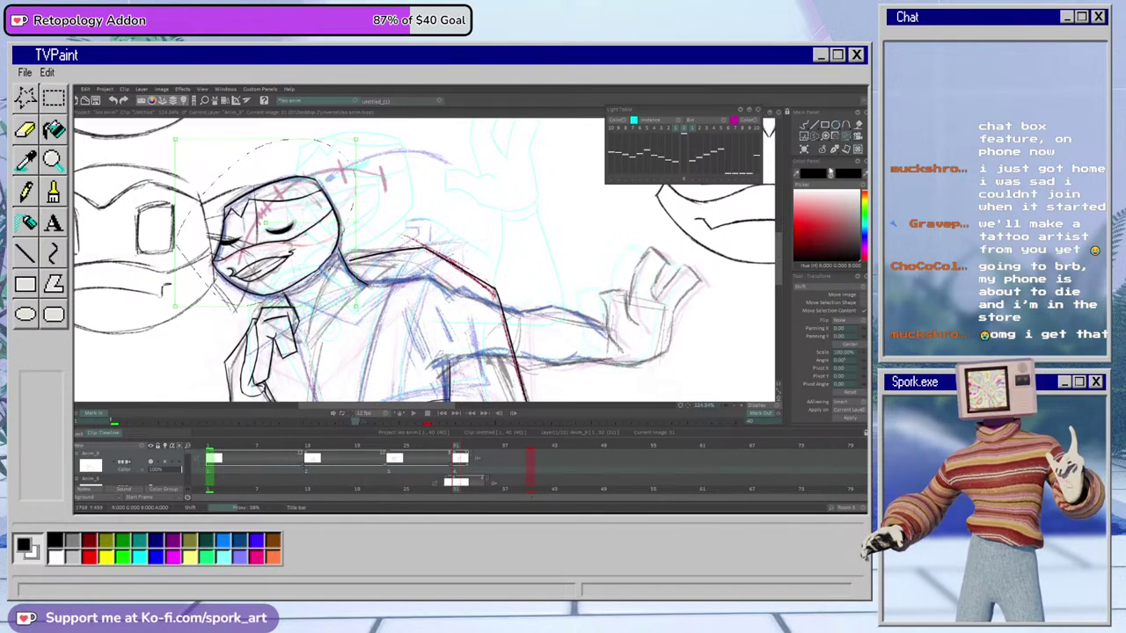
pyautogui.moveTo(338, 232); pyautogui.dragTo(341, 235)
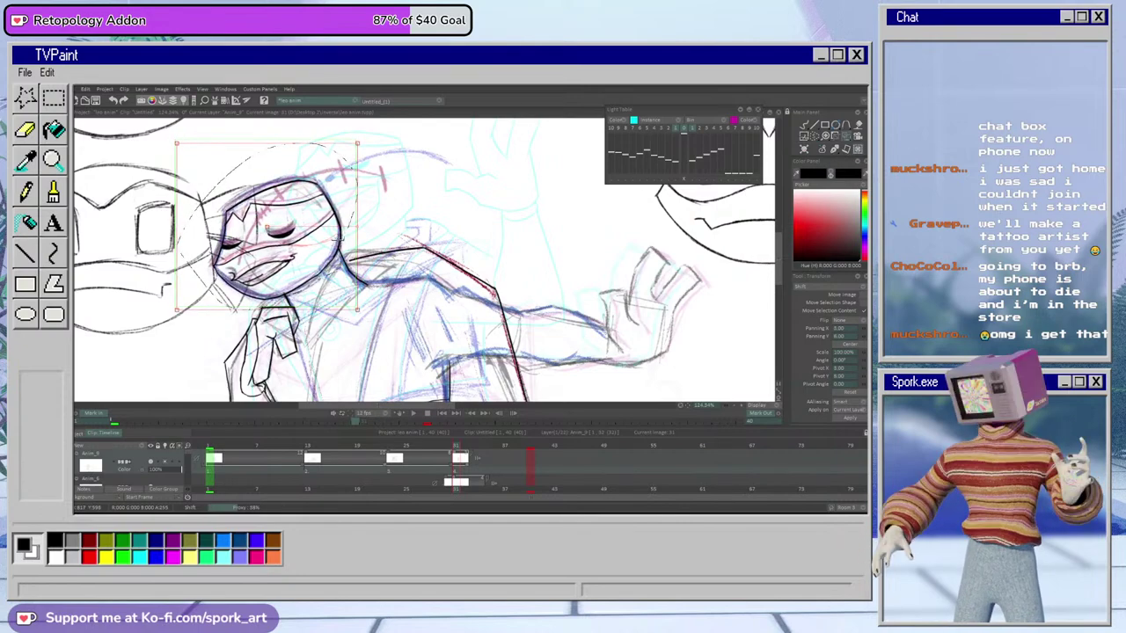
pyautogui.moveTo(357, 143)
pyautogui.mouseDown()
pyautogui.moveTo(350, 169)
pyautogui.moveTo(359, 138)
pyautogui.mouseUp()
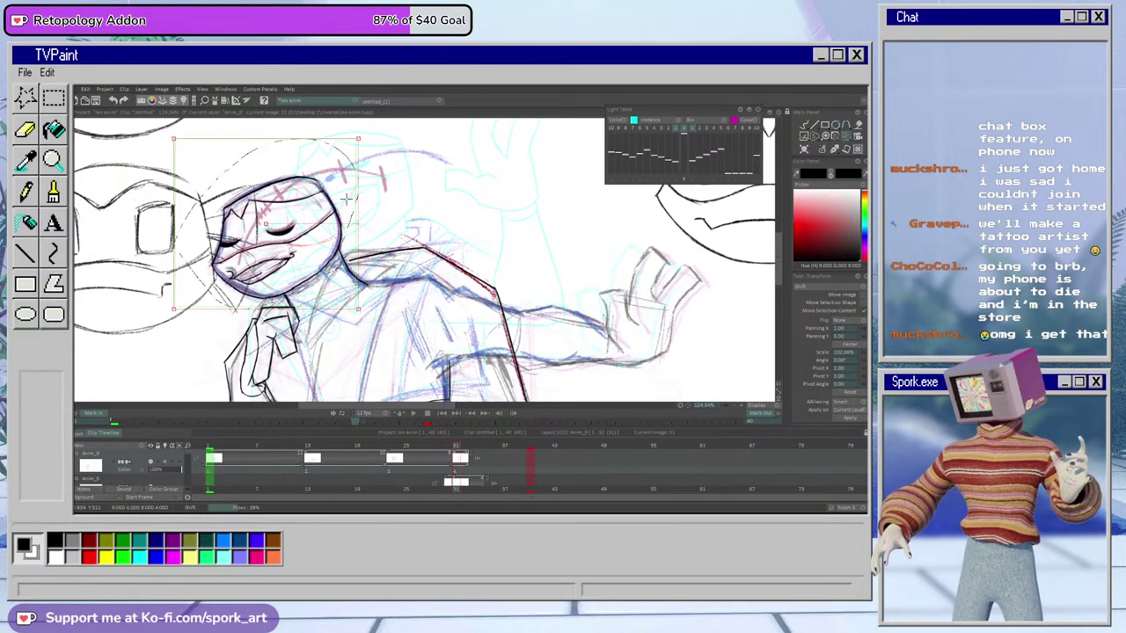
pyautogui.click(848, 418)
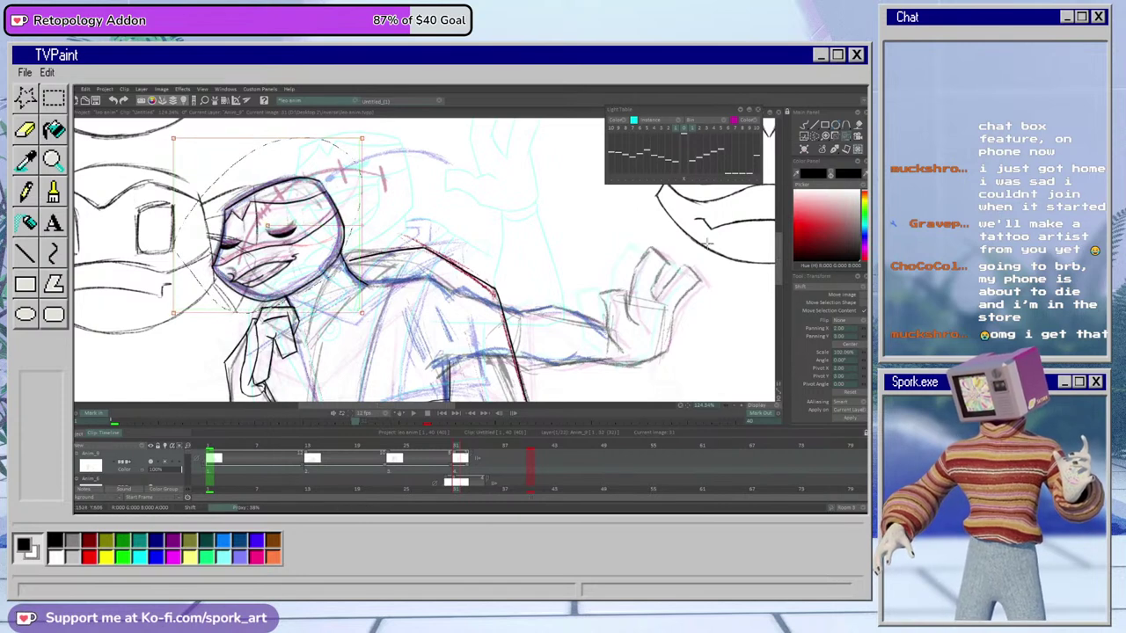
pyautogui.hotkey('ctrl', 'z')
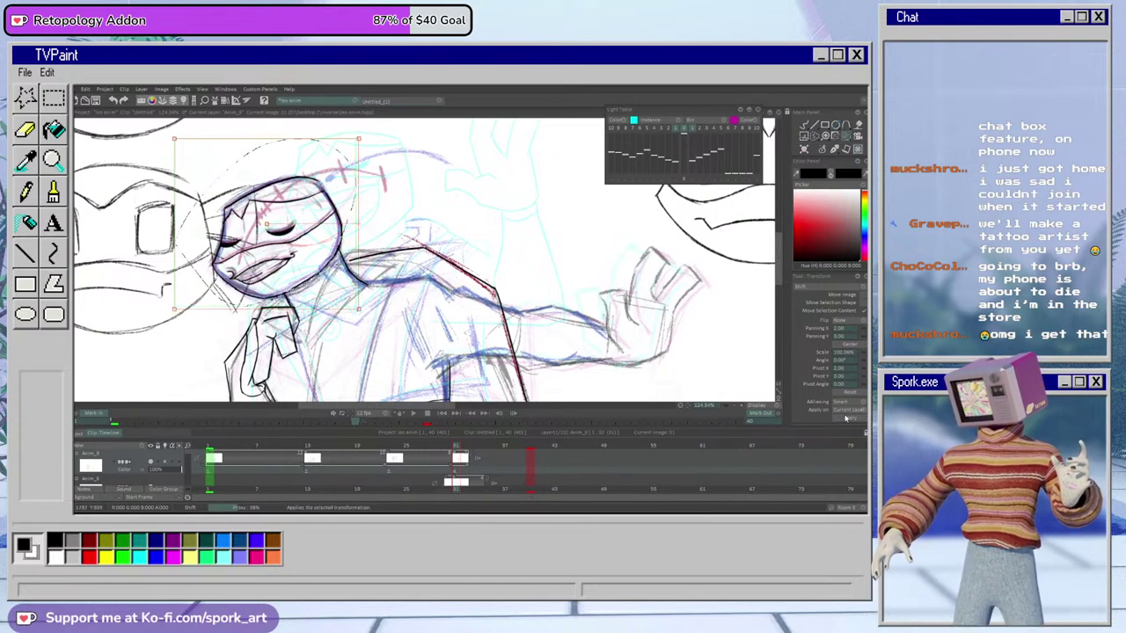
pyautogui.click(846, 418)
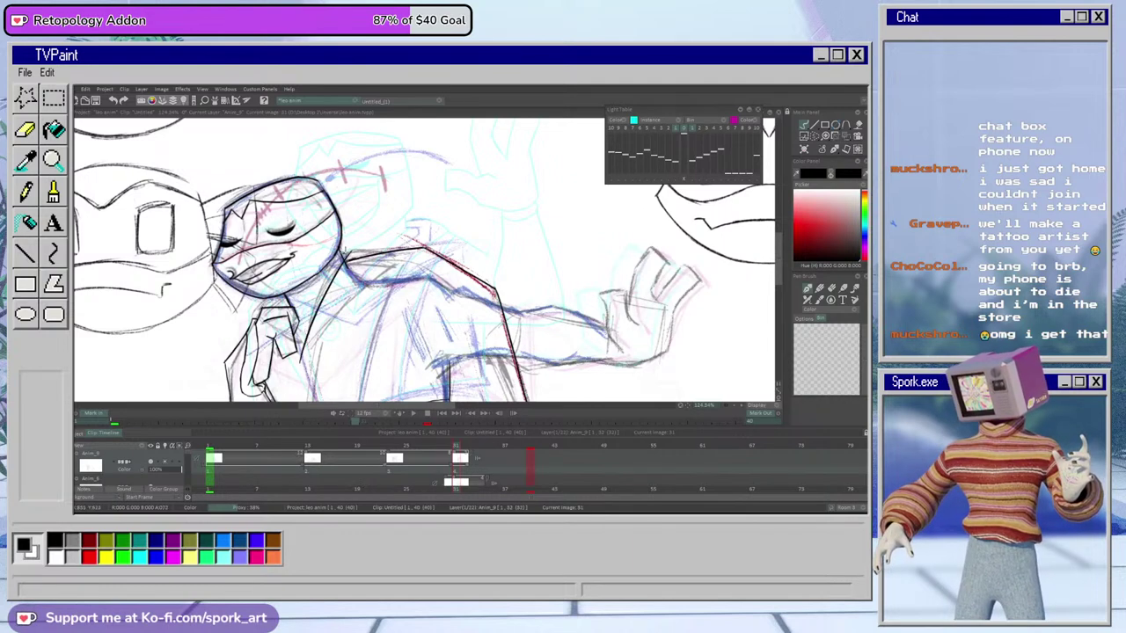
# Ink the outer line of the chest strap from the shoulder to the raised hand and clean up its lower end
pyautogui.moveTo(389, 262); pyautogui.dragTo(308, 356)
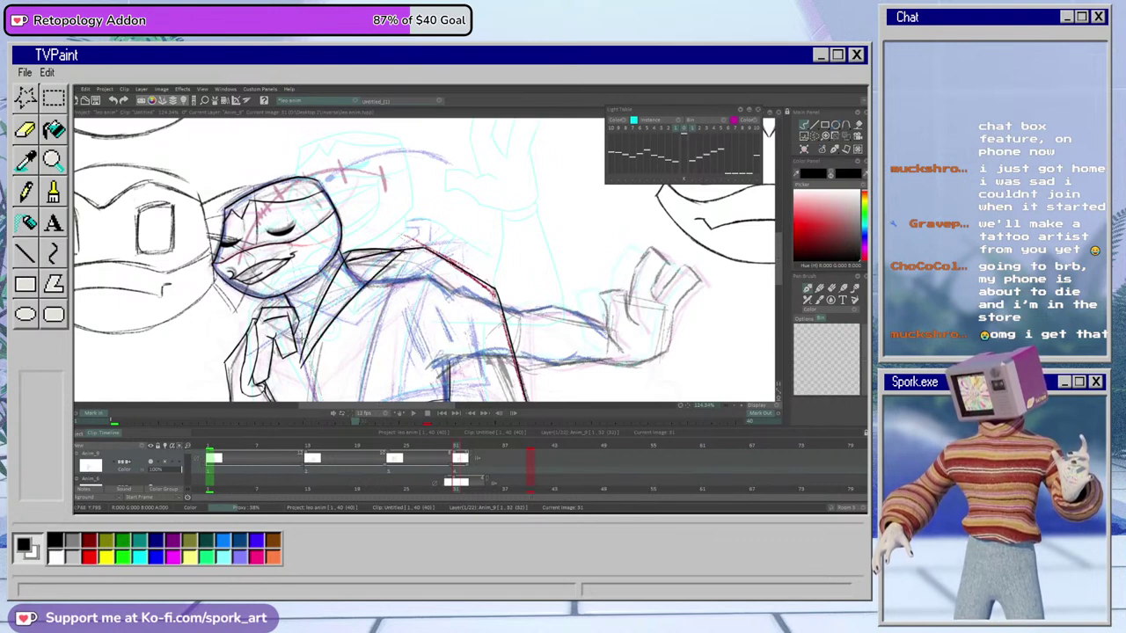
pyautogui.press('e')
pyautogui.moveTo(303, 350); pyautogui.dragTo(300, 360)
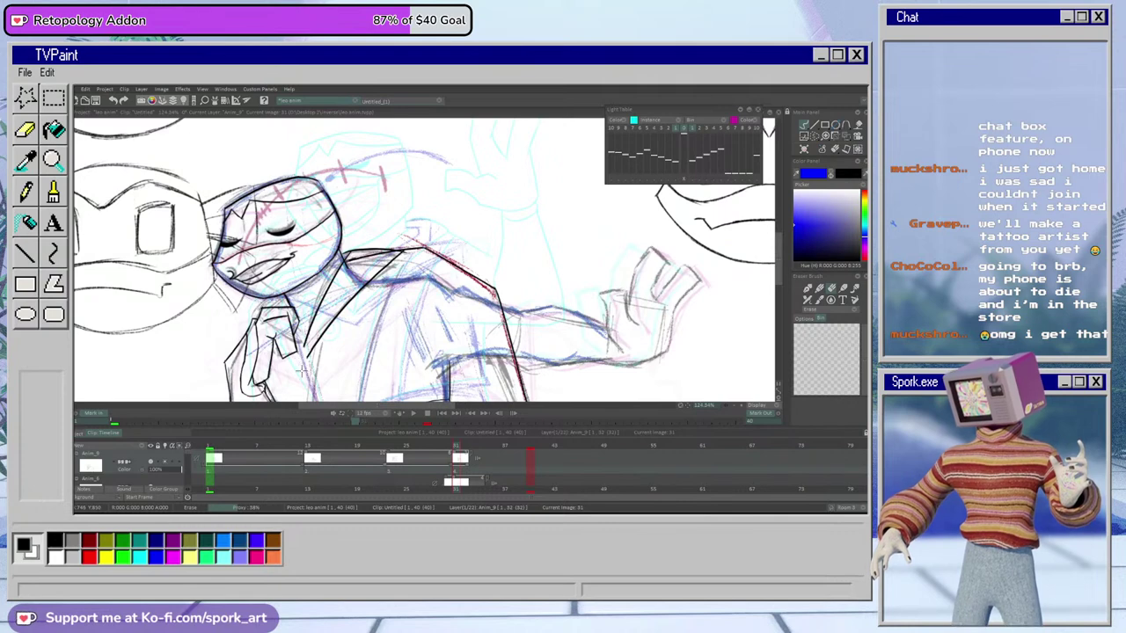
pyautogui.press('e')
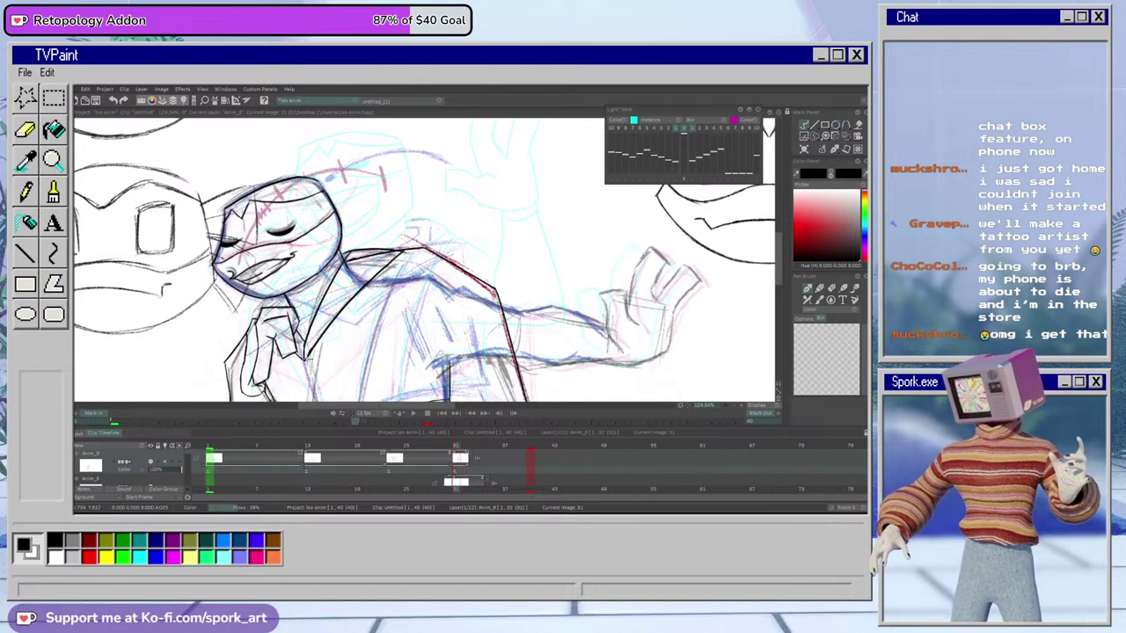
# Ink the outer finger contour of the raised hand beneath the chin, undoing the unsatisfactory strokes
pyautogui.moveTo(268, 299); pyautogui.dragTo(246, 324)
pyautogui.hotkey('ctrl', 'z')
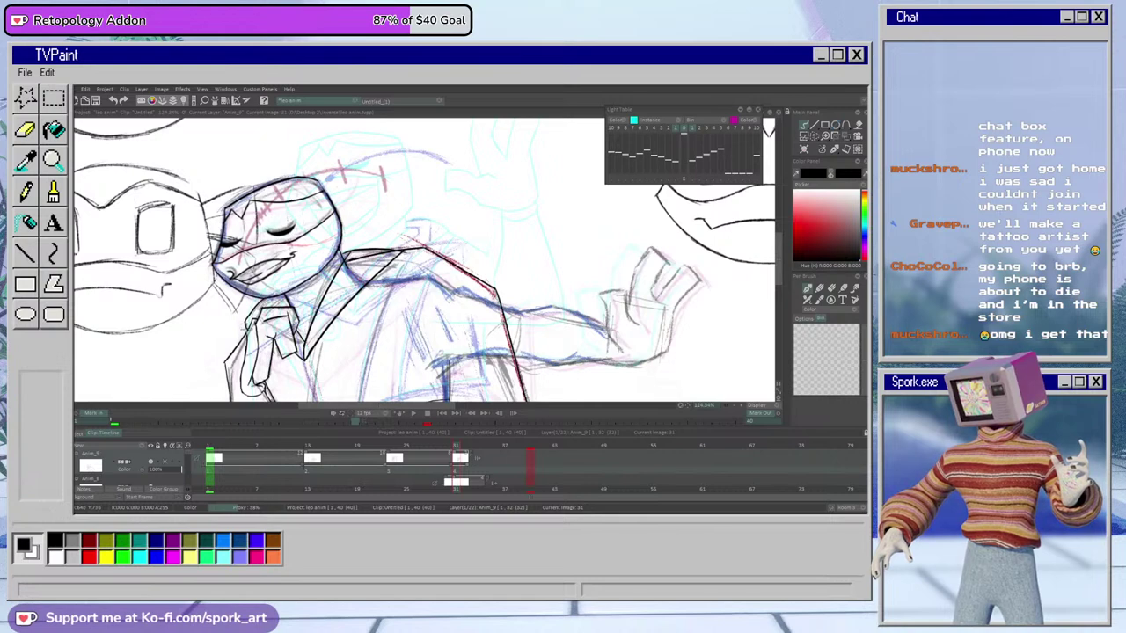
pyautogui.hotkey('ctrl', 'z')
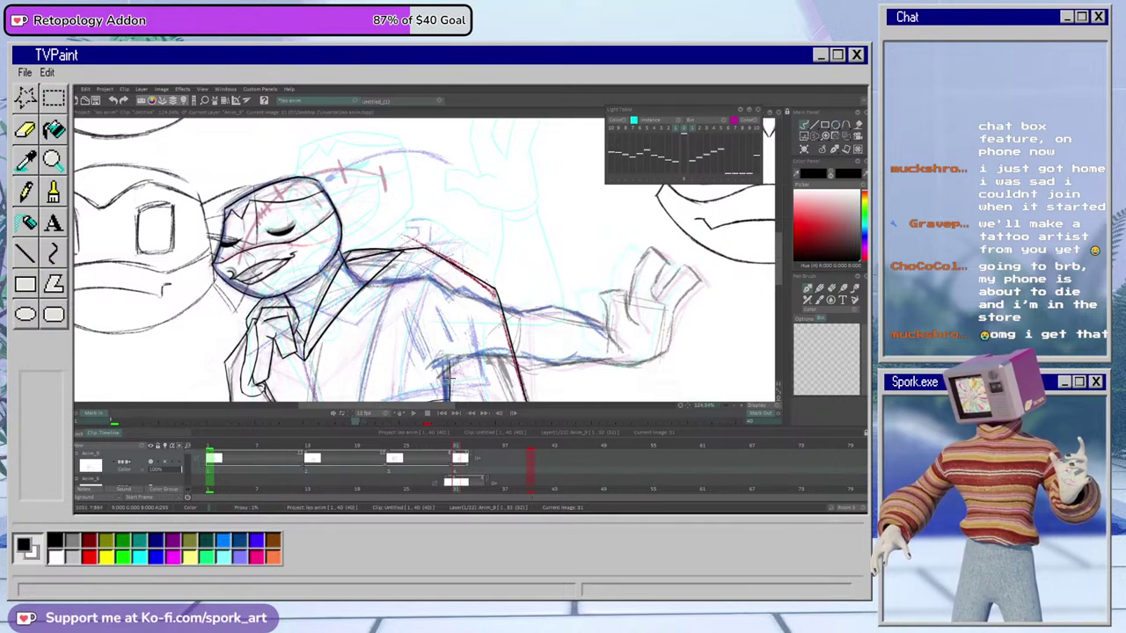
pyautogui.moveTo(457, 447)
pyautogui.mouseDown()
pyautogui.moveTo(443, 451)
pyautogui.moveTo(454, 459)
pyautogui.mouseUp()
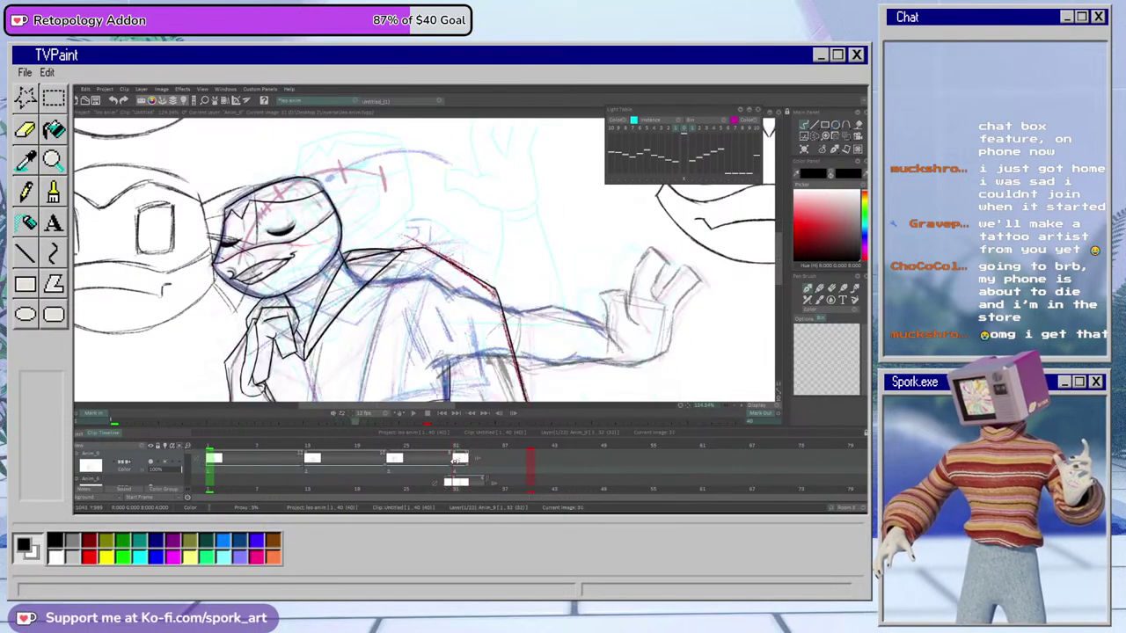
# Erase the leftover line at the strap's upper end between the neck and the shoulder
pyautogui.press('e')
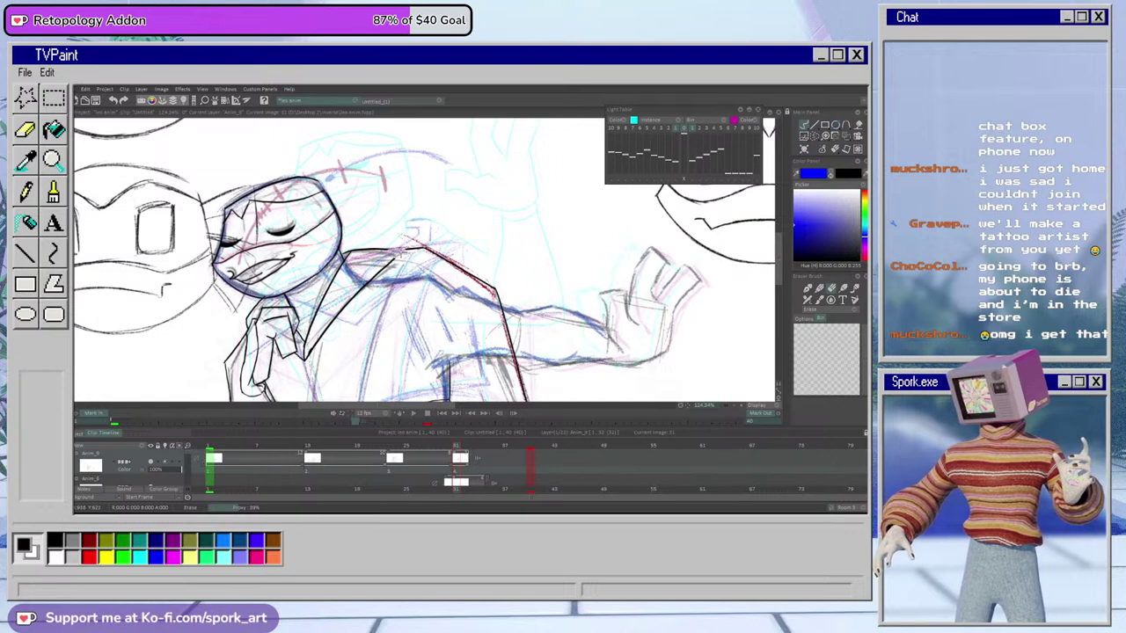
pyautogui.press('e')
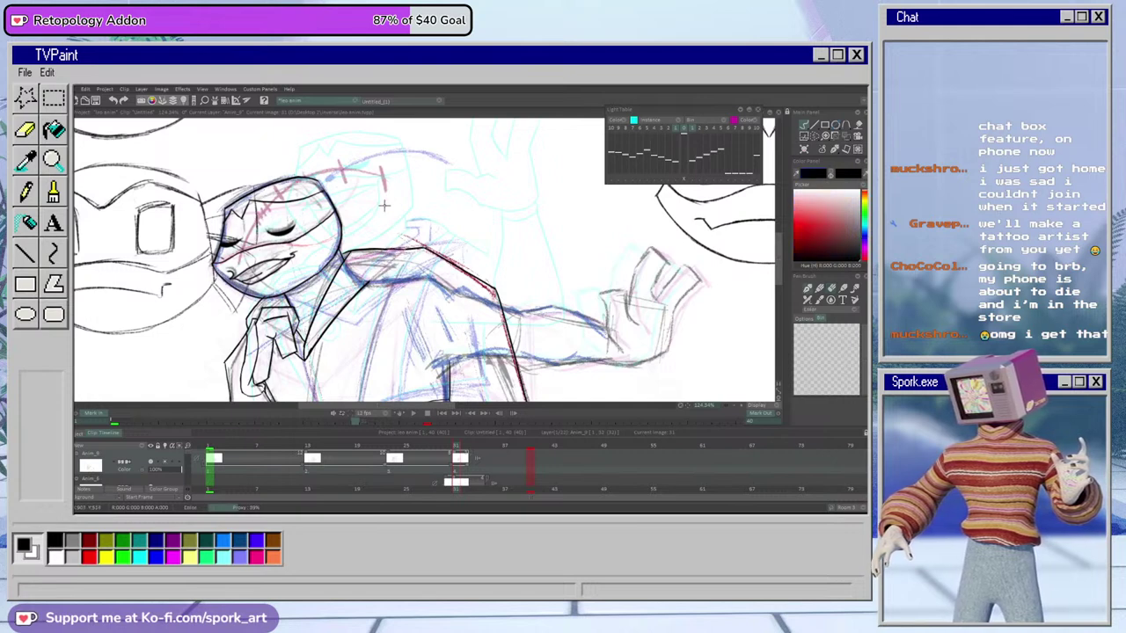
pyautogui.press('e')
pyautogui.moveTo(399, 251)
pyautogui.mouseDown()
pyautogui.moveTo(356, 249)
pyautogui.moveTo(394, 250)
pyautogui.mouseUp()
pyautogui.press('e')
pyautogui.hotkey('ctrl', 'z')
pyautogui.hotkey('ctrl', 'z')
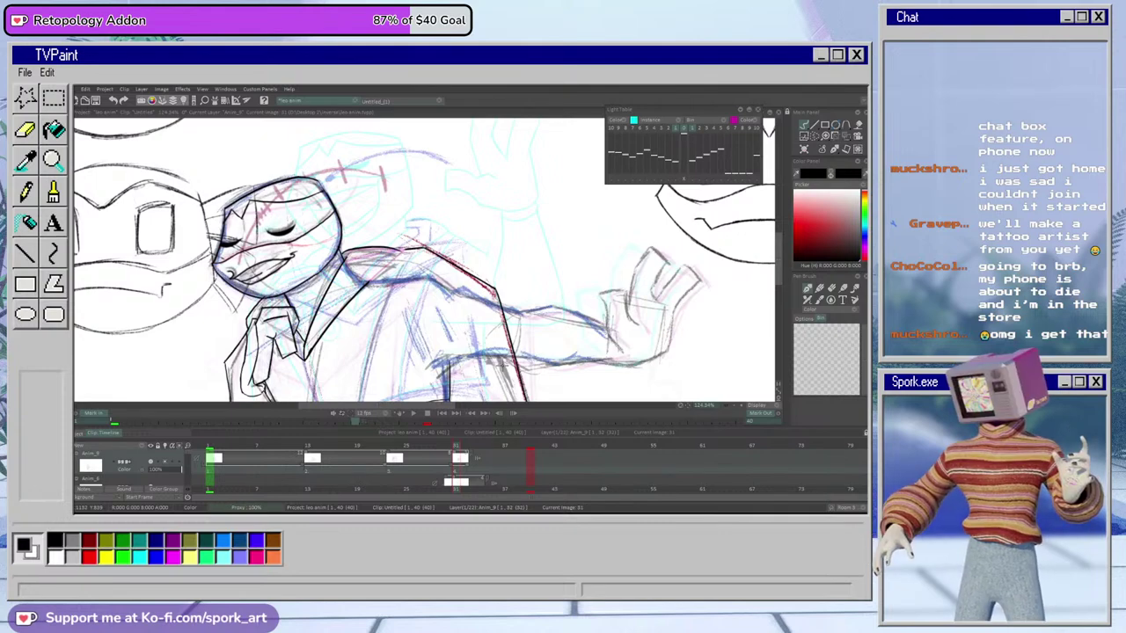
pyautogui.press('e')
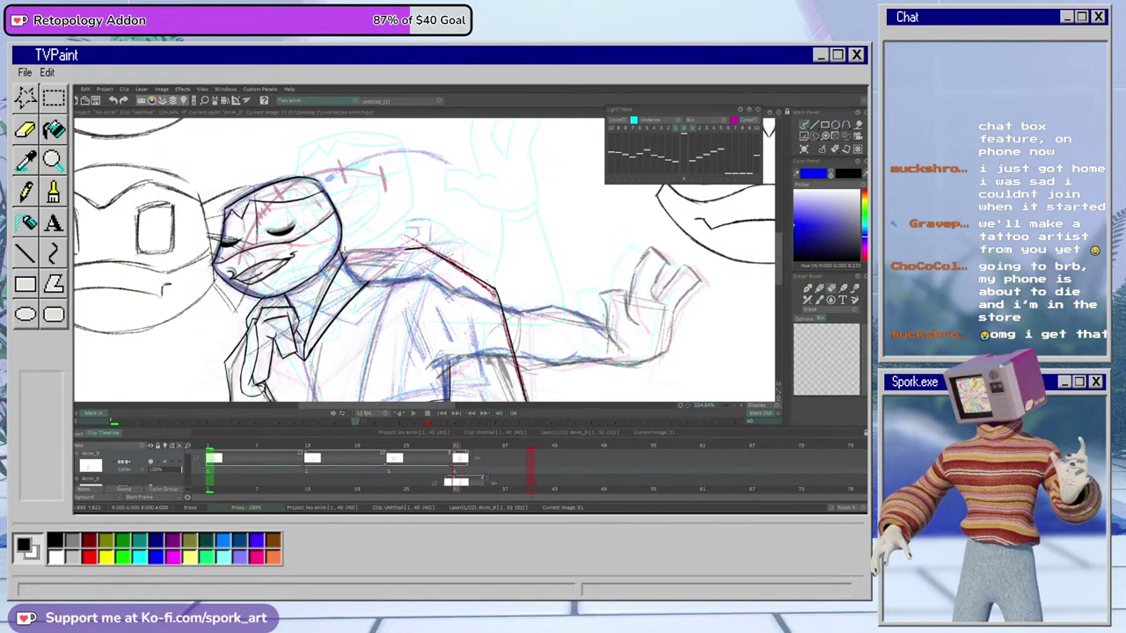
pyautogui.press('e')
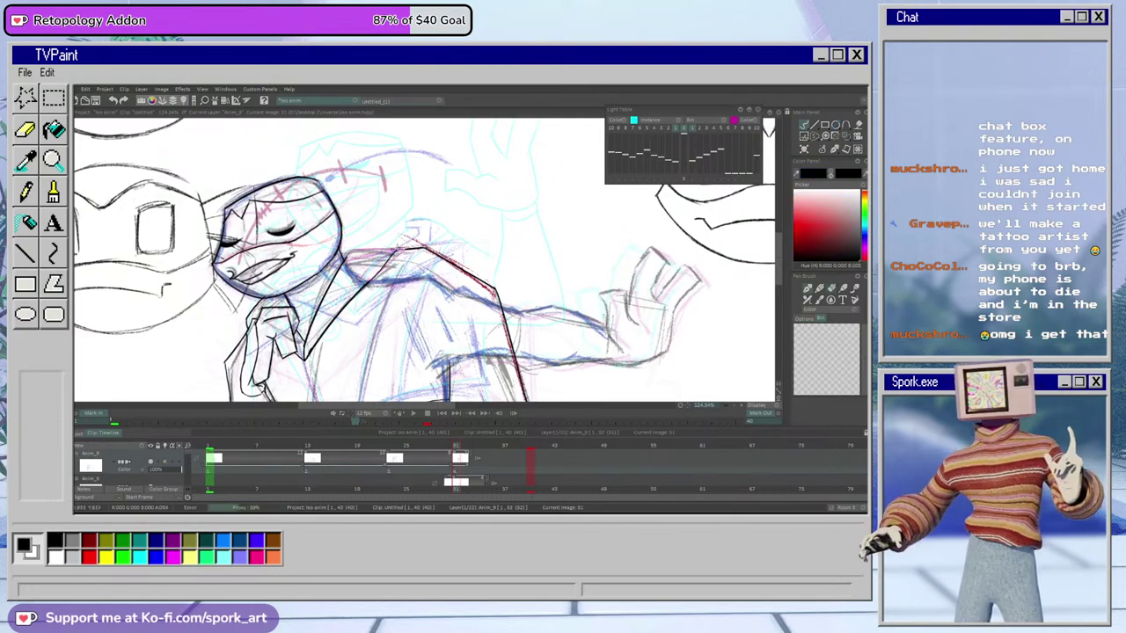
# Try to ink the strap's upper end curving over the shoulder to the top corner of the shell
pyautogui.moveTo(369, 283); pyautogui.dragTo(416, 245)
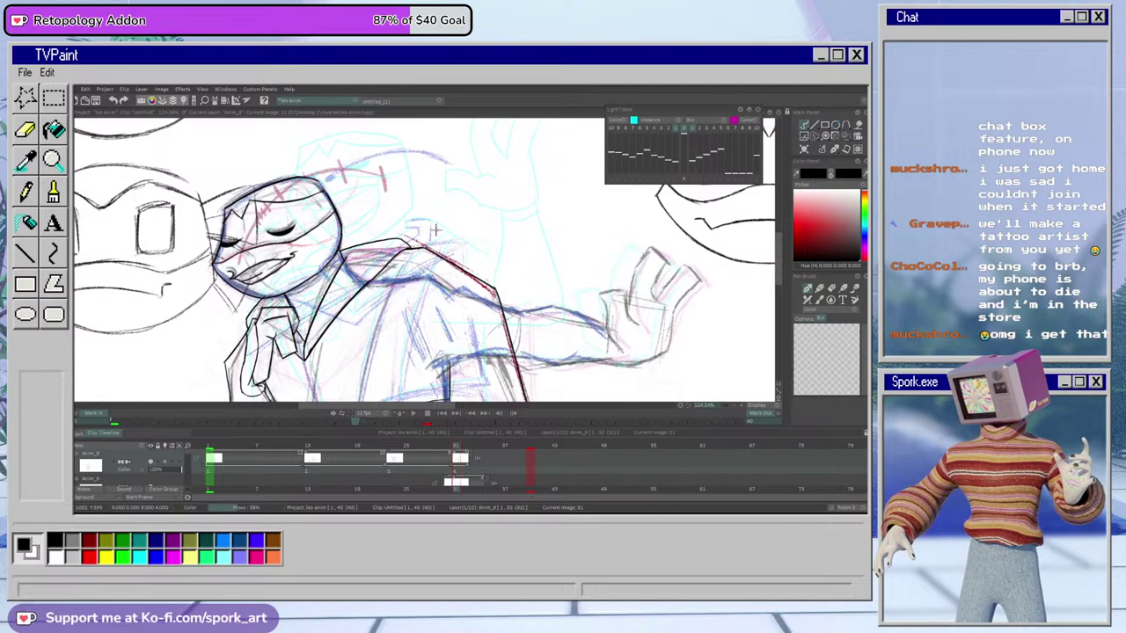
pyautogui.moveTo(417, 253); pyautogui.dragTo(406, 240)
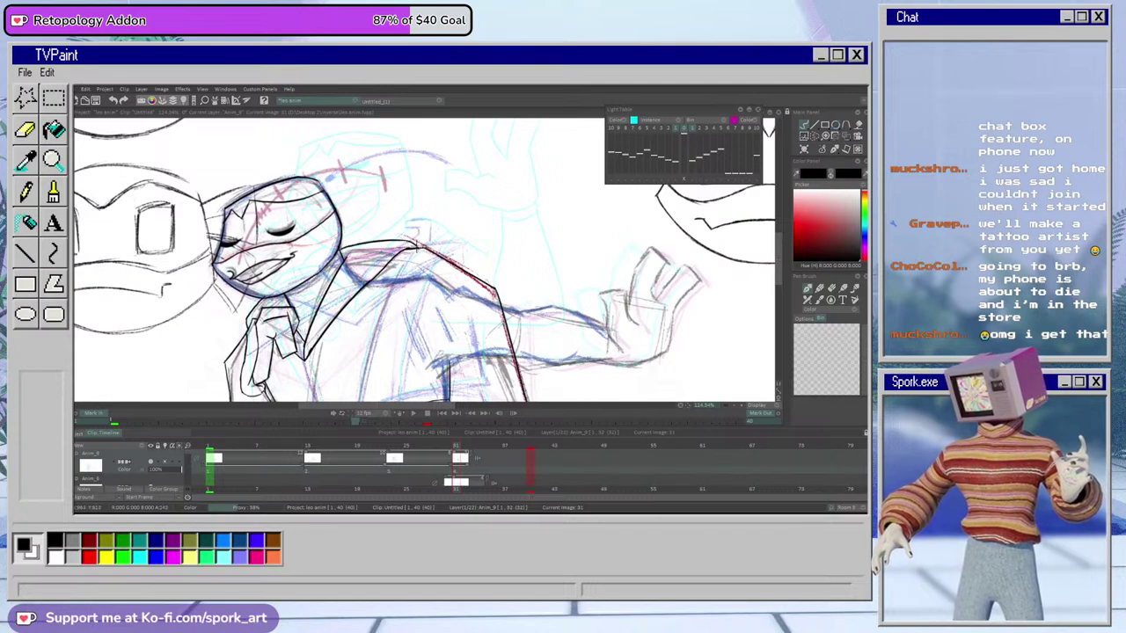
pyautogui.moveTo(447, 446)
pyautogui.mouseDown()
pyautogui.moveTo(431, 446)
pyautogui.moveTo(458, 446)
pyautogui.moveTo(390, 446)
pyautogui.moveTo(458, 458)
pyautogui.mouseUp()
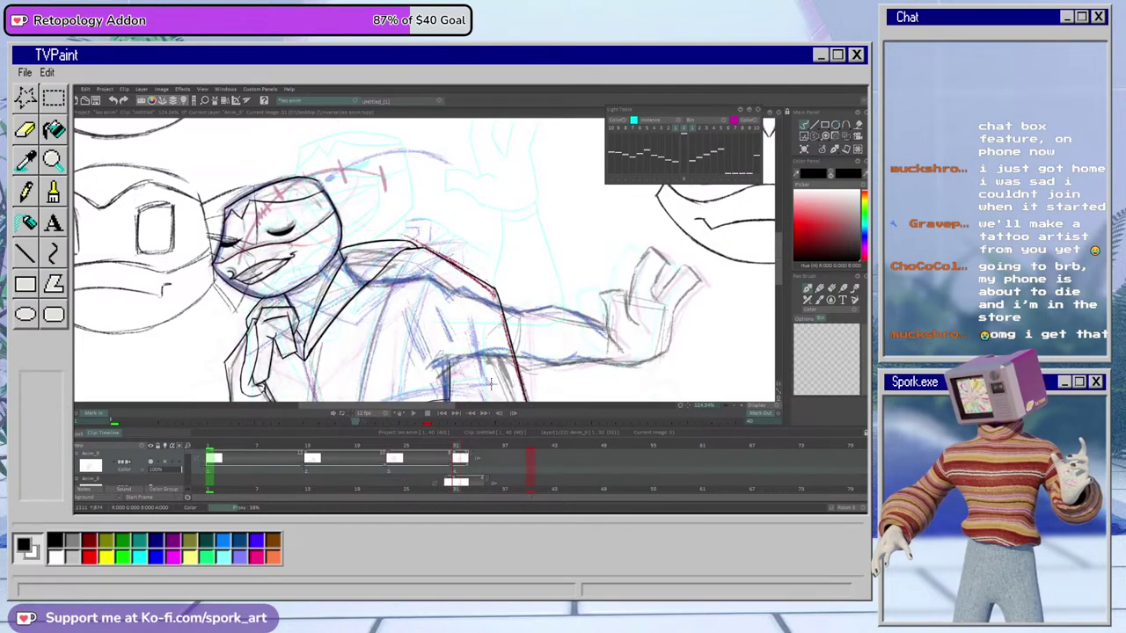
# Erase the strap's outer line and redraw it curving from the shoulder down to the raised hand
pyautogui.press('e')
pyautogui.moveTo(412, 249); pyautogui.dragTo(319, 343)
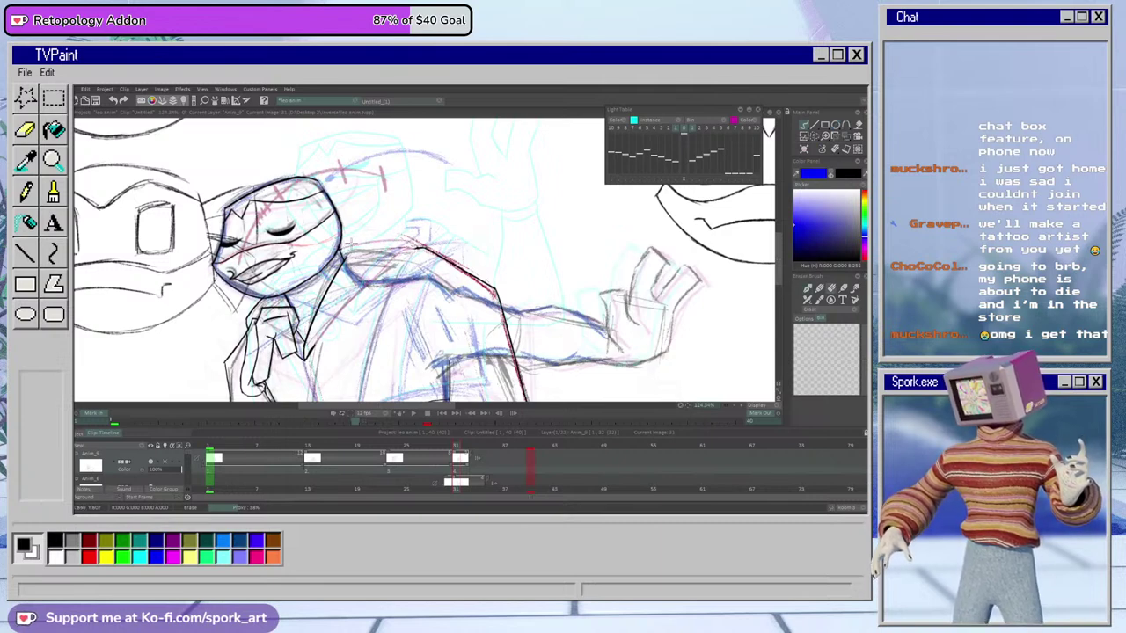
pyautogui.press('b')
pyautogui.press('e')
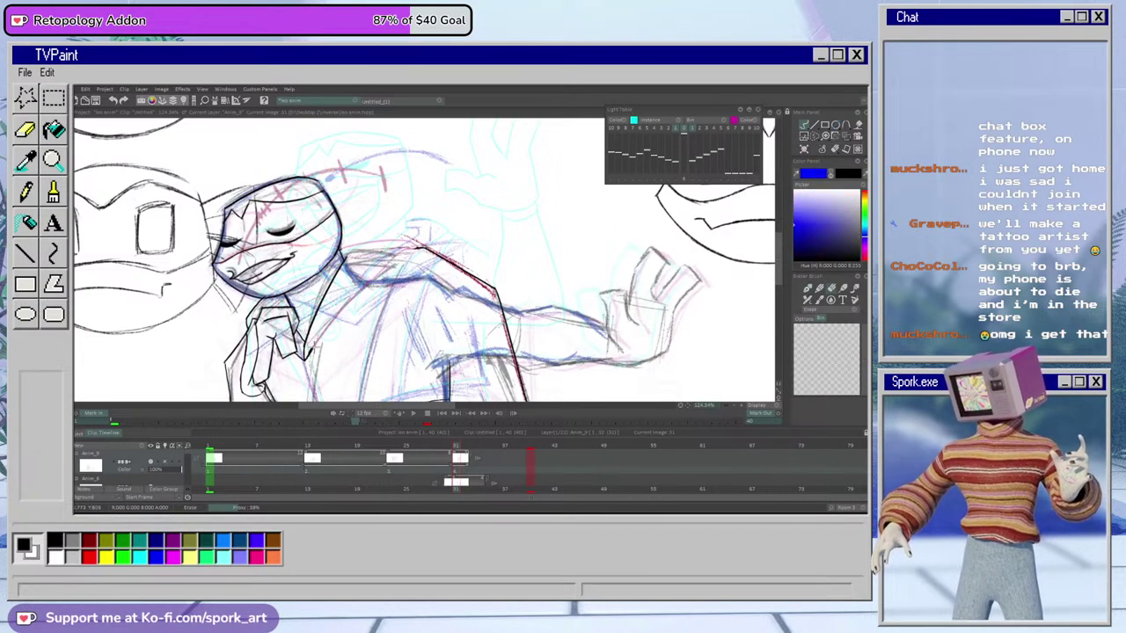
pyautogui.press('b')
pyautogui.moveTo(389, 249); pyautogui.dragTo(305, 360)
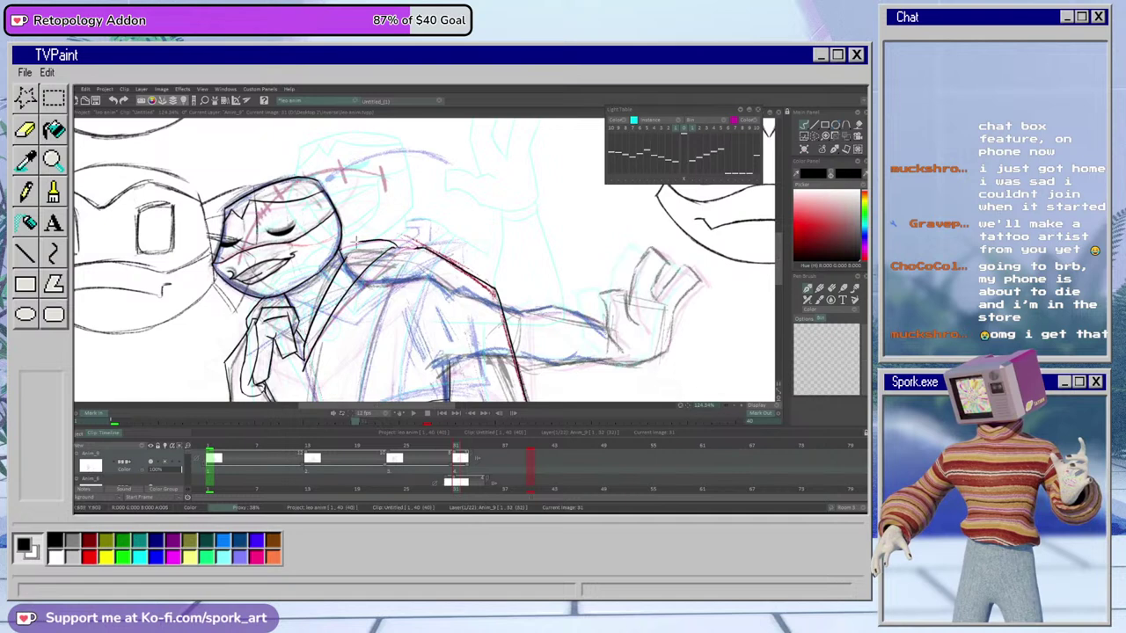
# Clean up the strap's upper edge near the neck and ink its end over the shoulder to the shell's top corner
pyautogui.press('e')
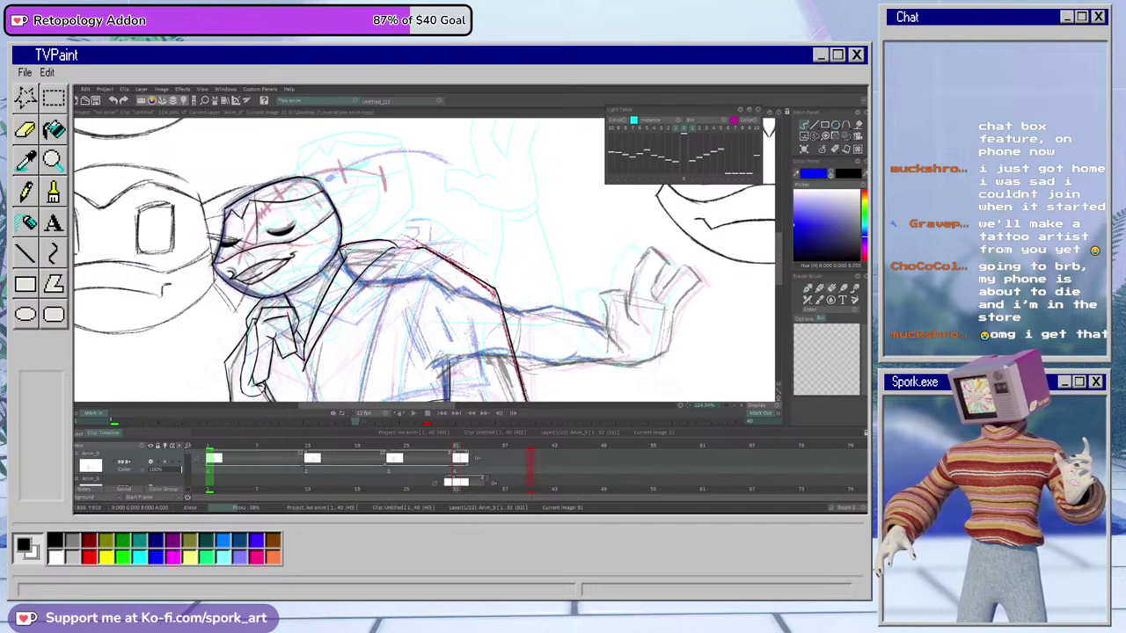
pyautogui.press('e')
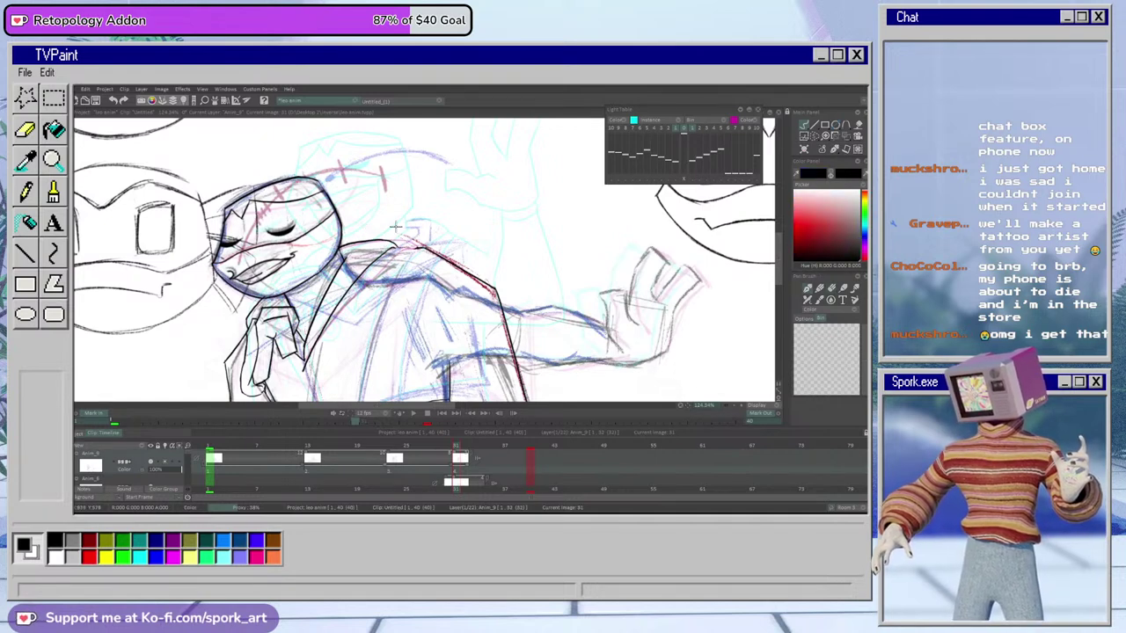
pyautogui.moveTo(396, 247); pyautogui.dragTo(433, 244)
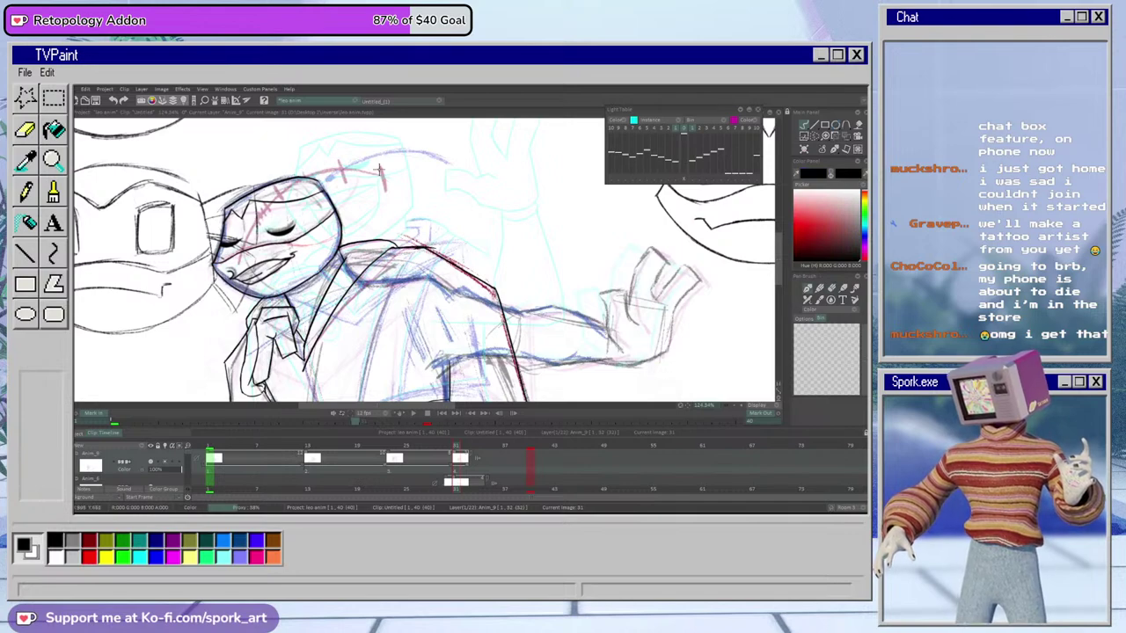
pyautogui.press('e')
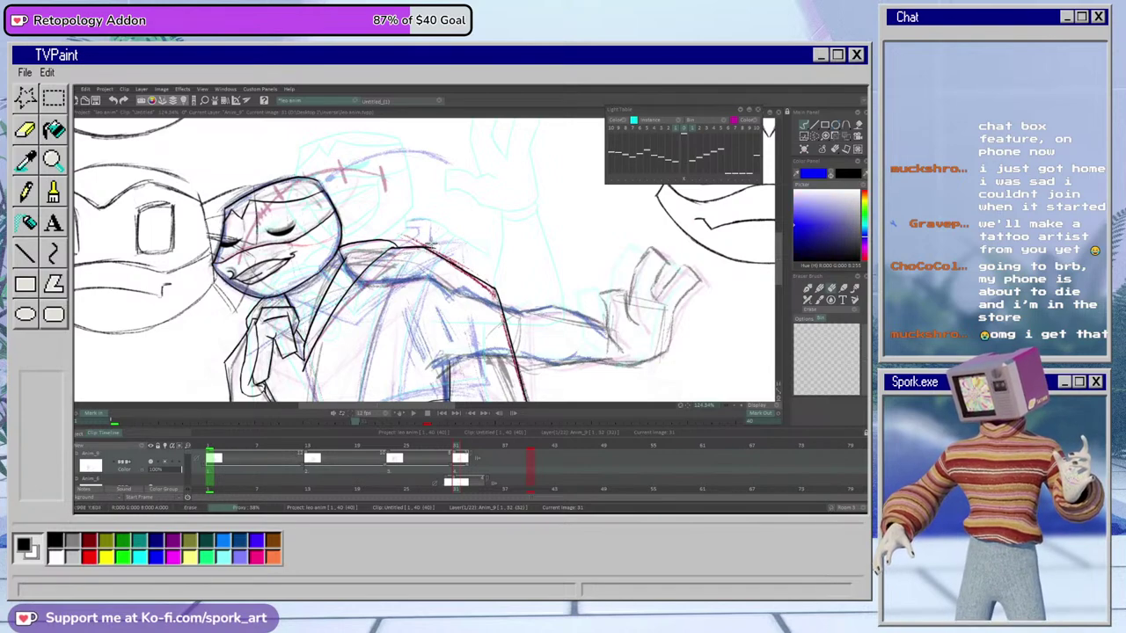
# Redraw the chest strap's outer line from the raised hand to the shoulder and clean up its end near the shell's top corner
pyautogui.press('e')
pyautogui.moveTo(451, 455); pyautogui.dragTo(453, 468)
pyautogui.press('e')
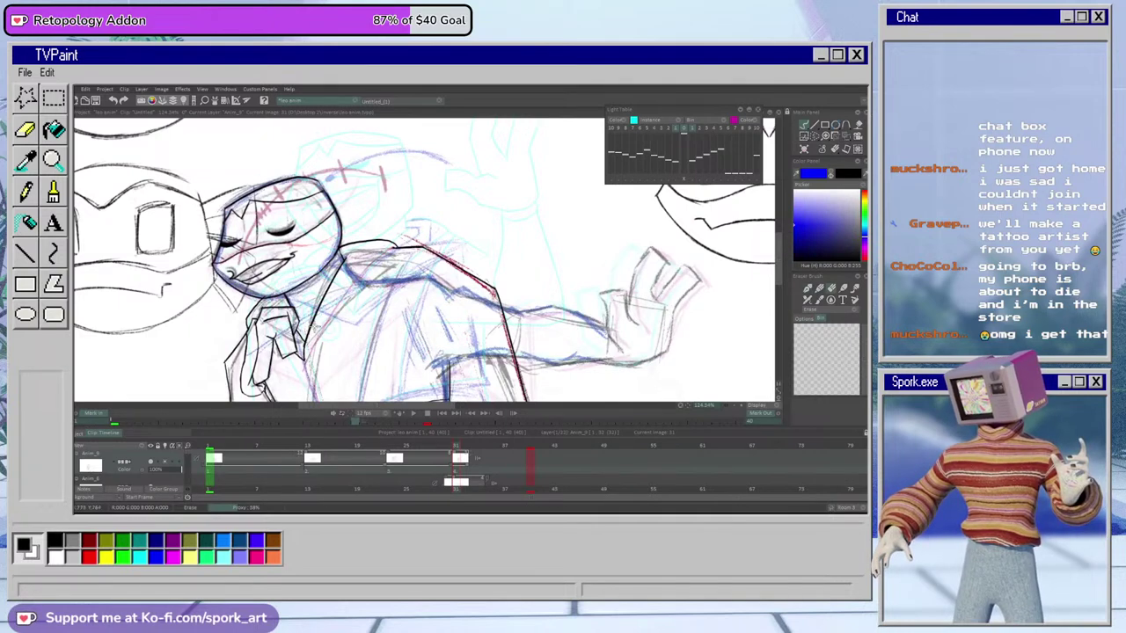
pyautogui.press('e')
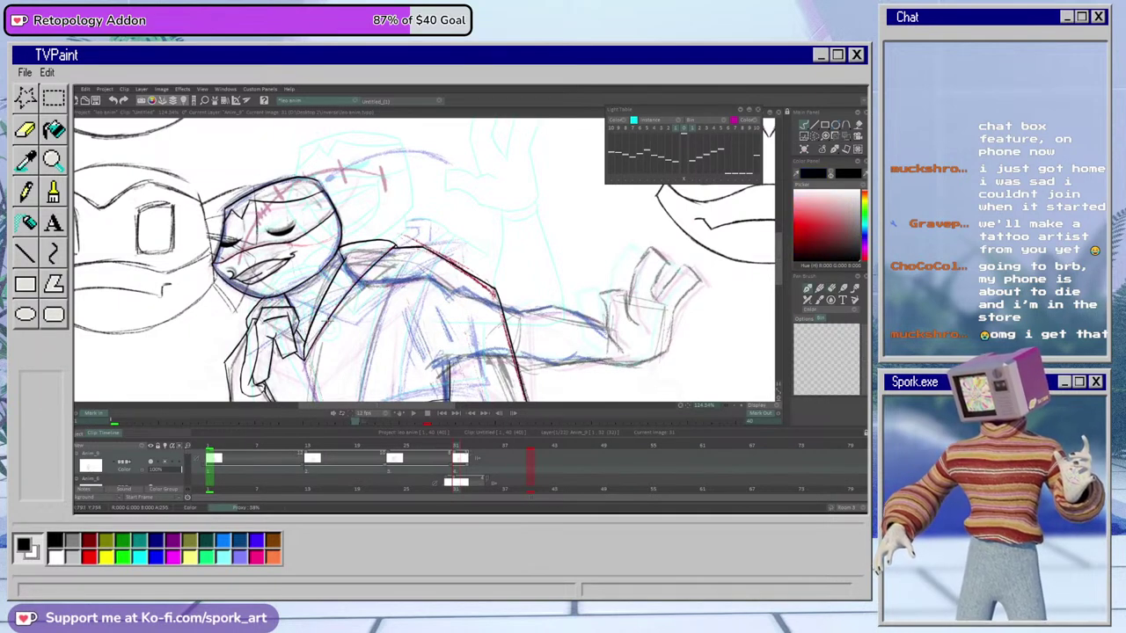
pyautogui.press('e')
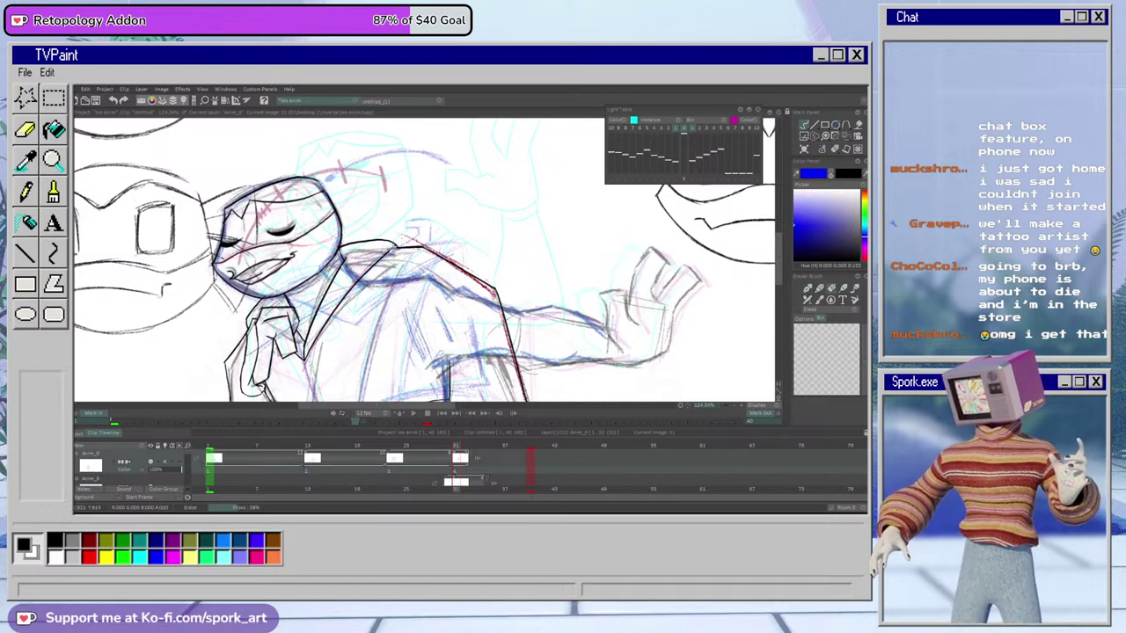
pyautogui.press('e')
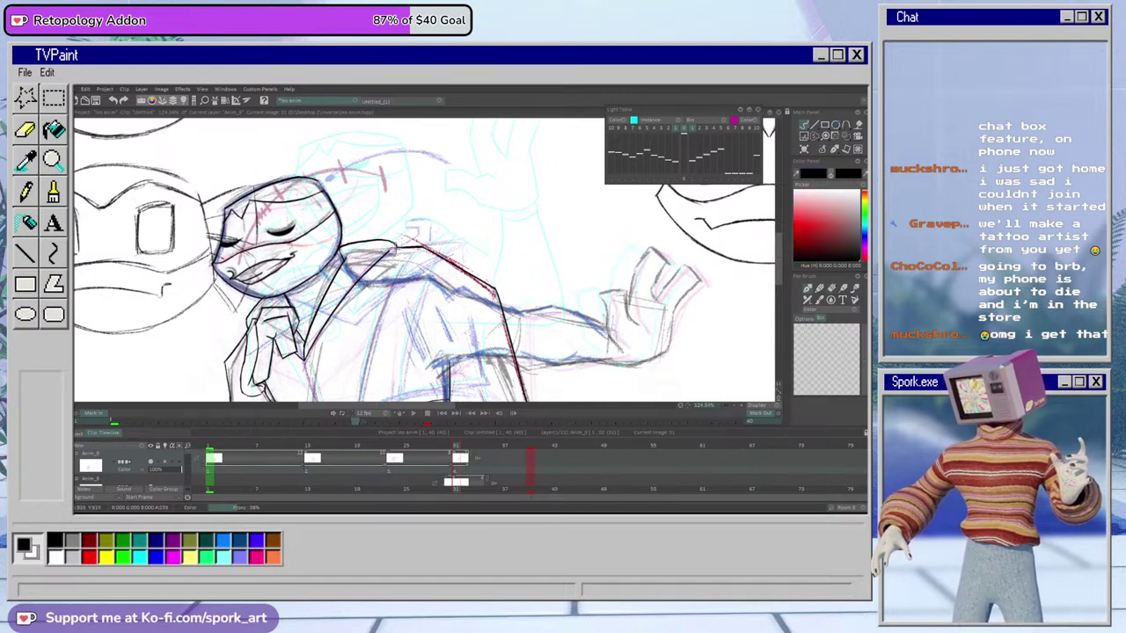
pyautogui.press('e')
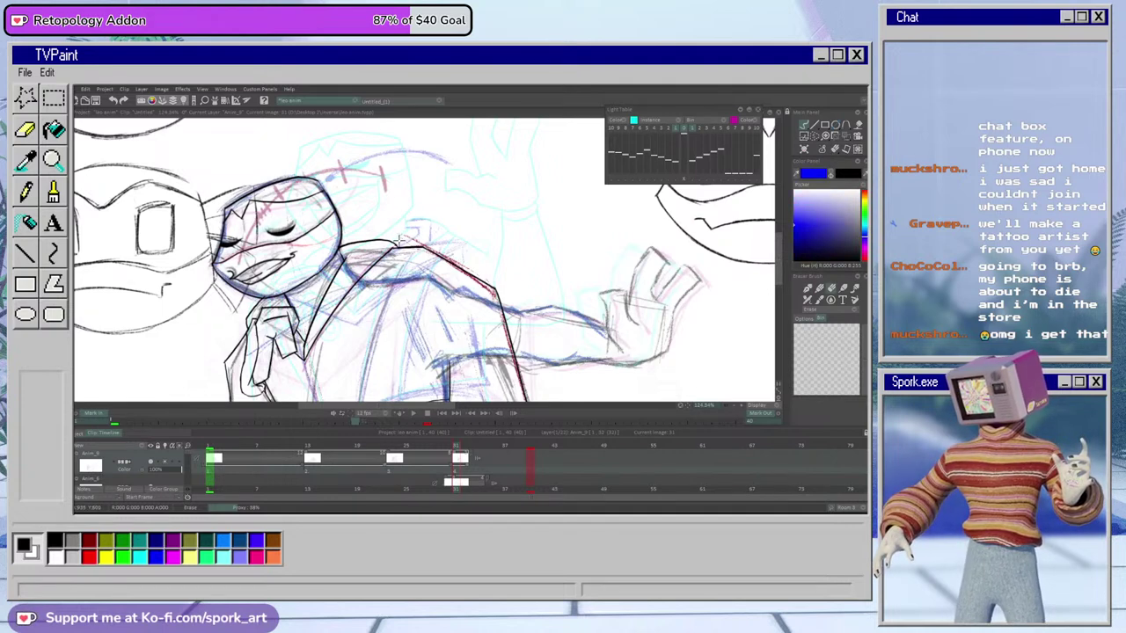
pyautogui.press('e')
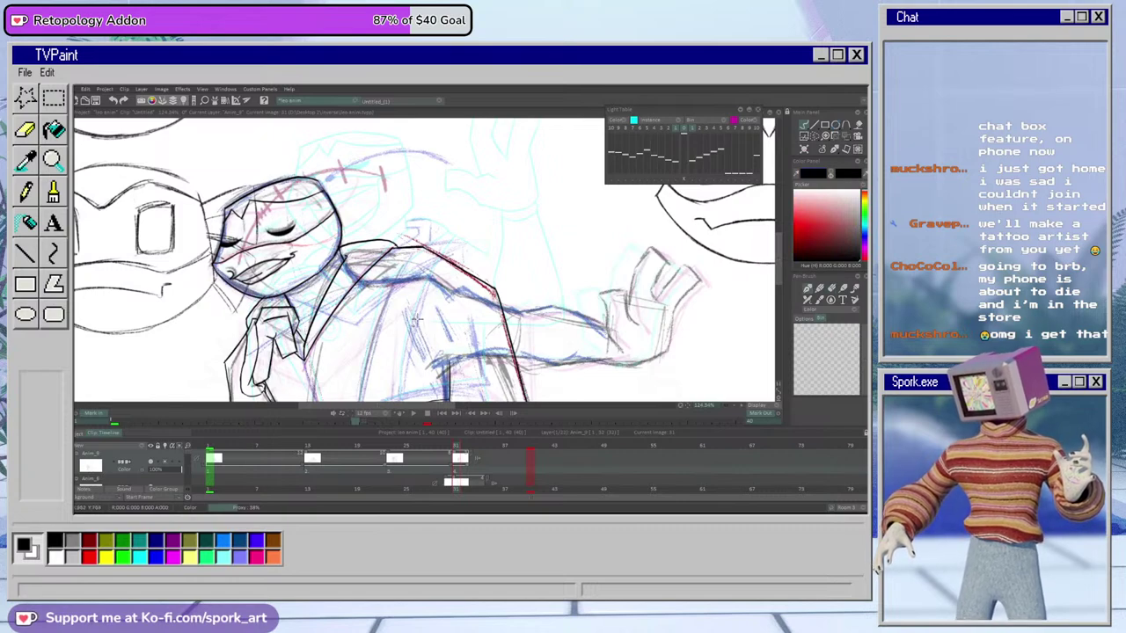
pyautogui.moveTo(457, 444)
pyautogui.mouseDown()
pyautogui.moveTo(442, 458)
pyautogui.moveTo(457, 457)
pyautogui.moveTo(424, 463)
pyautogui.moveTo(462, 458)
pyautogui.moveTo(441, 465)
pyautogui.moveTo(452, 469)
pyautogui.moveTo(460, 449)
pyautogui.mouseUp()
# Ink two curved torso lines rising from the belt, one to the strap's lower point and one to the shell's top corner
pyautogui.scroll(-5, 749, 274)
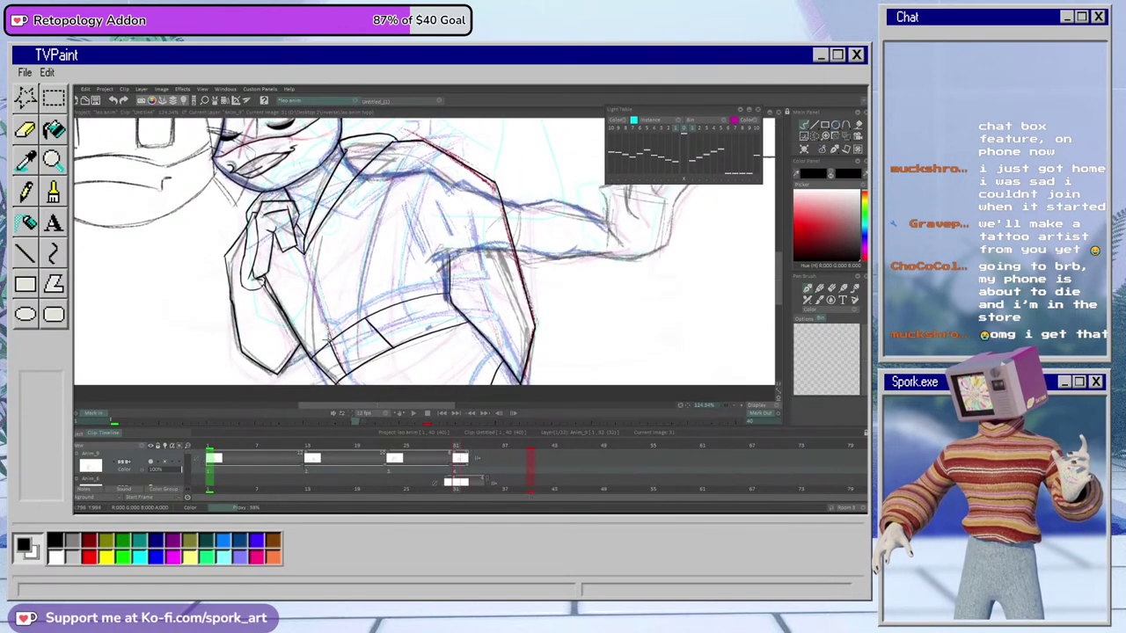
pyautogui.moveTo(334, 342)
pyautogui.mouseDown()
pyautogui.moveTo(326, 284)
pyautogui.moveTo(364, 115)
pyautogui.moveTo(356, 189)
pyautogui.moveTo(338, 220)
pyautogui.moveTo(344, 181)
pyautogui.mouseUp()
pyautogui.hotkey('ctrl', 'z')
pyautogui.hotkey('ctrl', 'z')
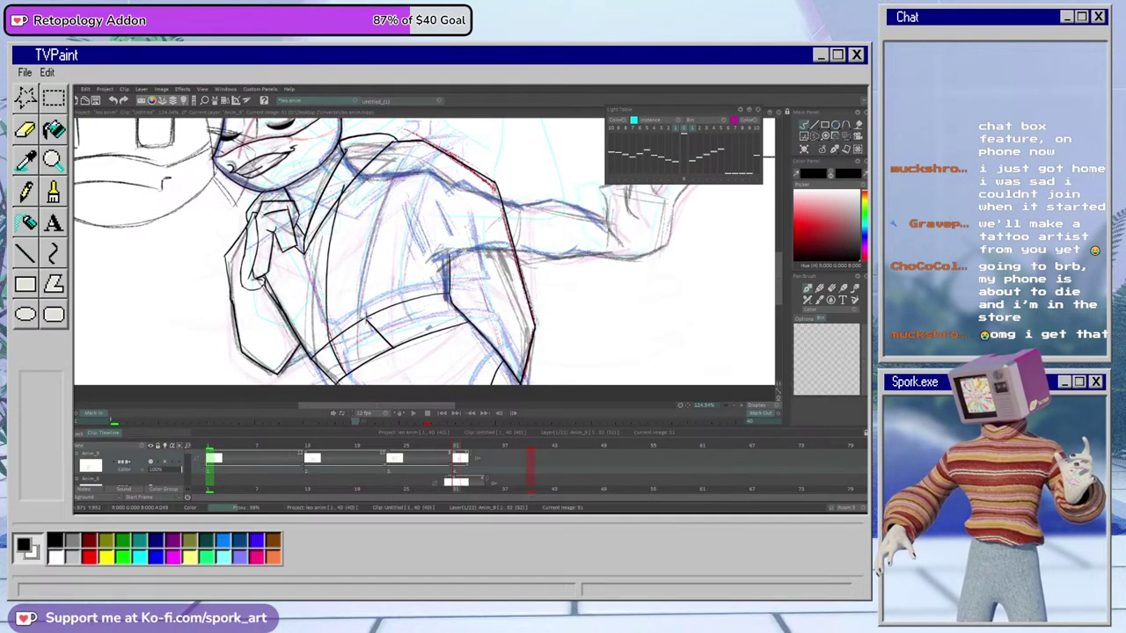
pyautogui.moveTo(362, 324); pyautogui.dragTo(417, 131)
pyautogui.hotkey('ctrl', 'z')
pyautogui.moveTo(364, 324)
pyautogui.mouseDown()
pyautogui.moveTo(365, 290)
pyautogui.moveTo(422, 132)
pyautogui.mouseUp()
pyautogui.hotkey('ctrl', 'z')
pyautogui.moveTo(364, 324)
pyautogui.mouseDown()
pyautogui.moveTo(398, 186)
pyautogui.moveTo(423, 133)
pyautogui.mouseUp()
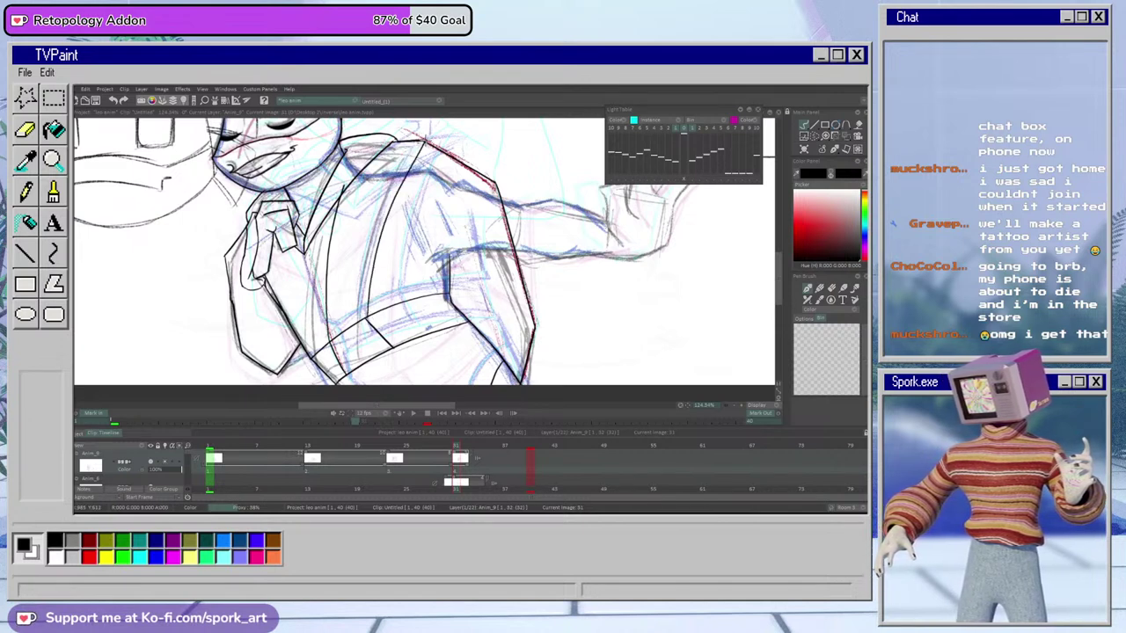
# Play the animation to check the torso lines, return to frame 31 and erase both lines above the belt
pyautogui.press('e')
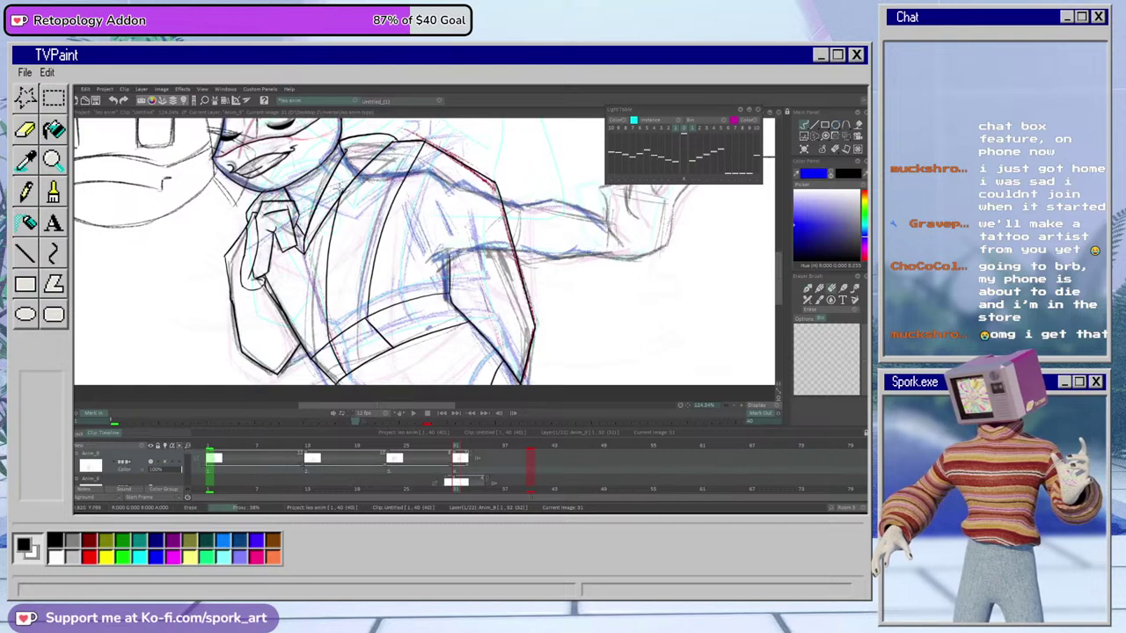
pyautogui.press('e')
pyautogui.click(414, 413)
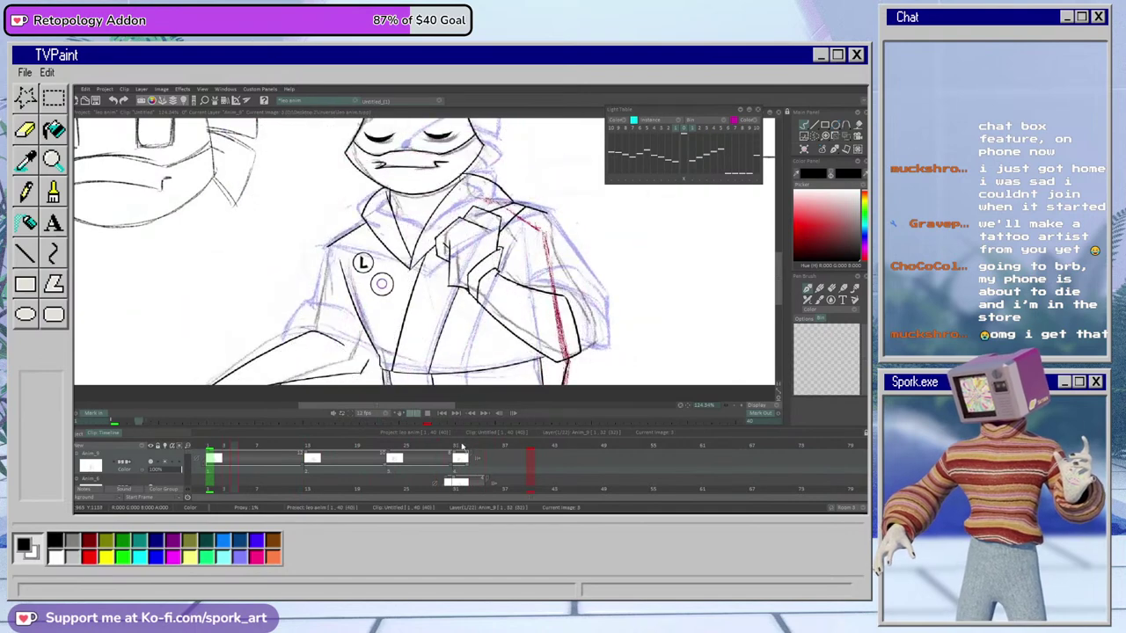
pyautogui.press('e')
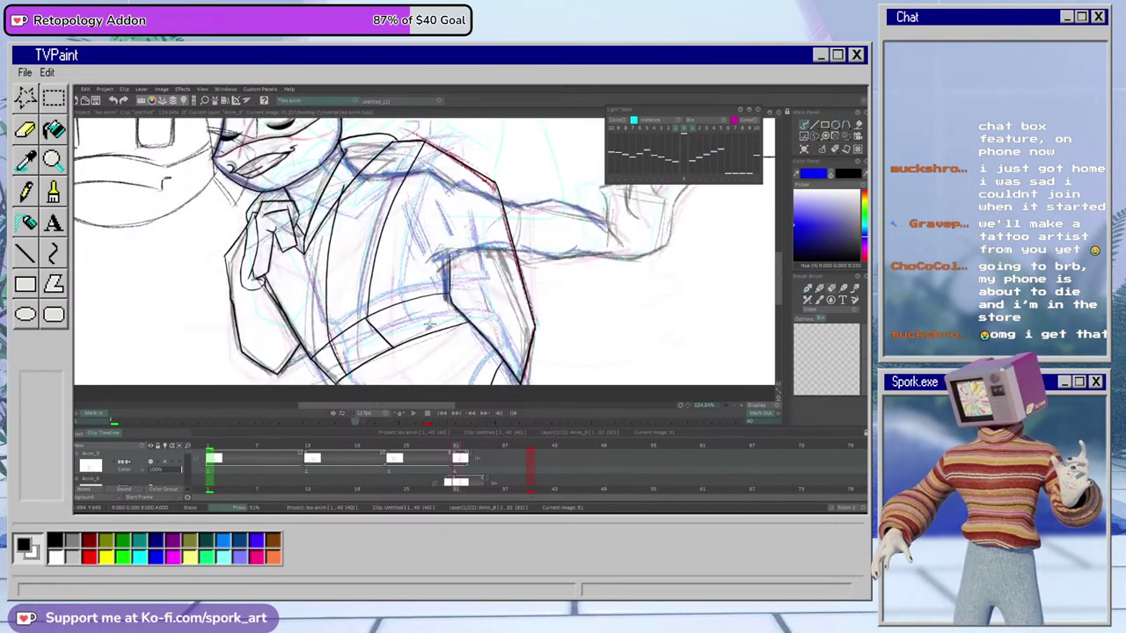
# Redraw the two curved torso lines between the strap and the belt and trim their ends at the belt
pyautogui.press('e')
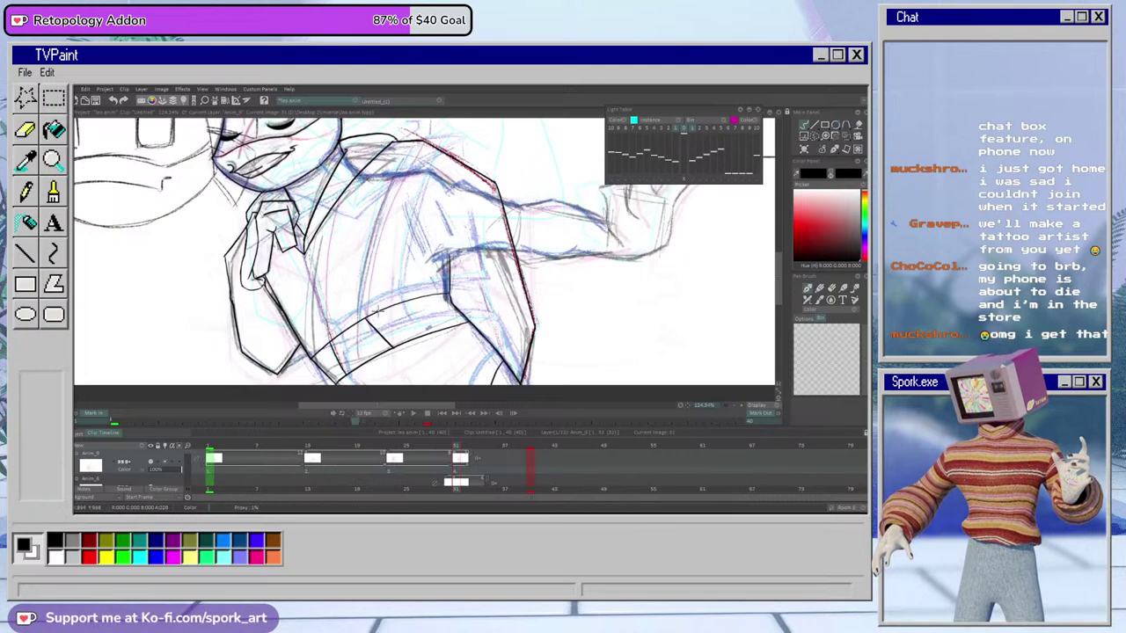
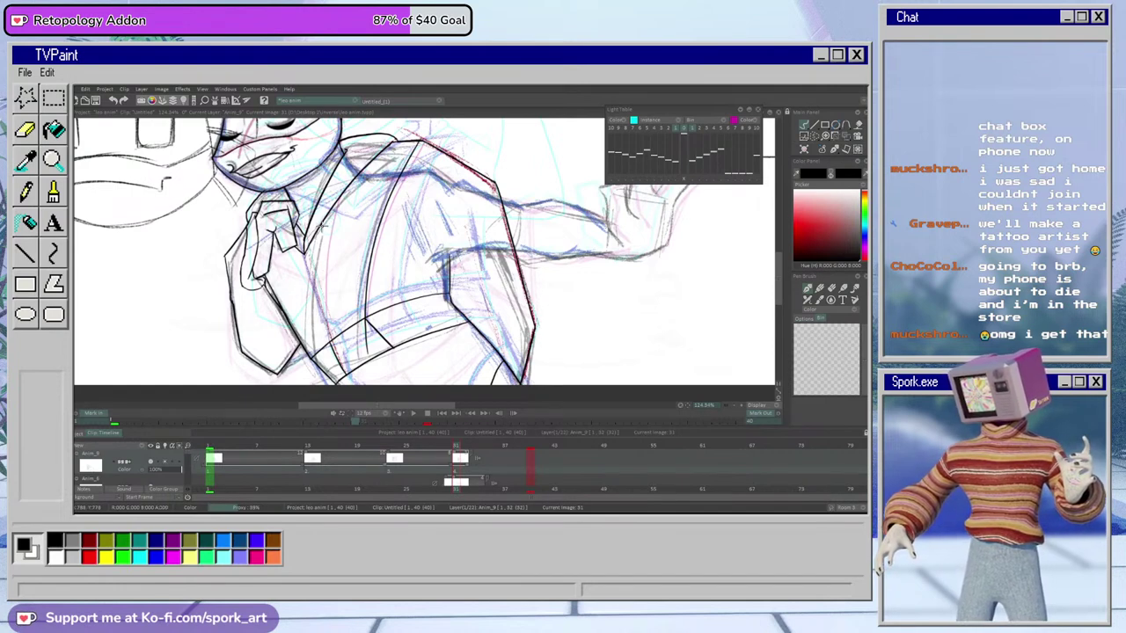
pyautogui.press('e')
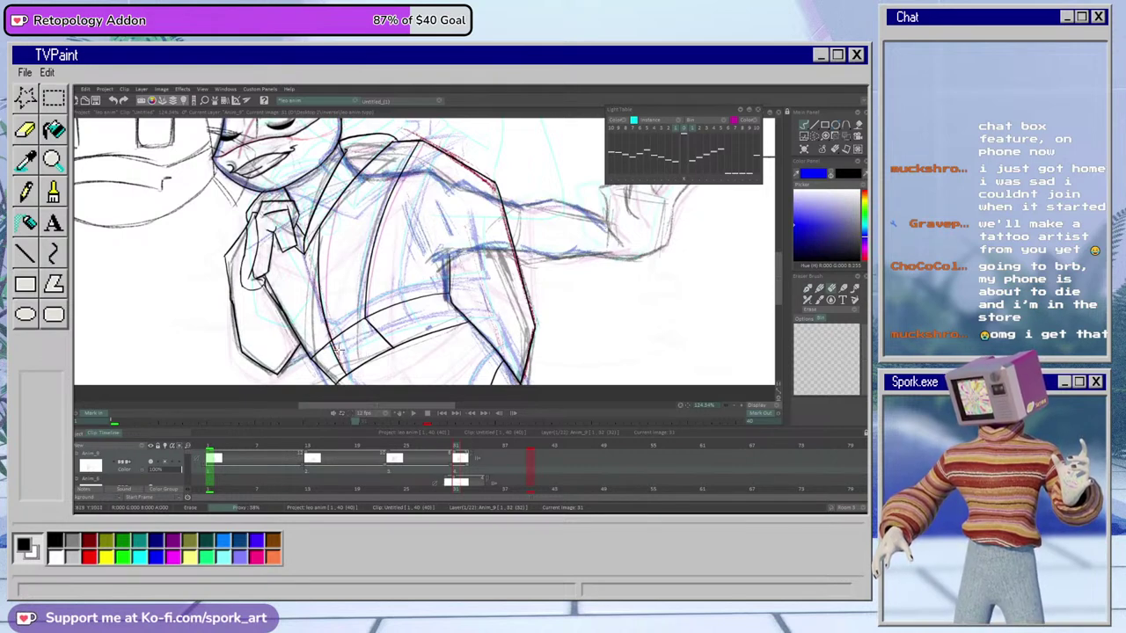
pyautogui.press('e')
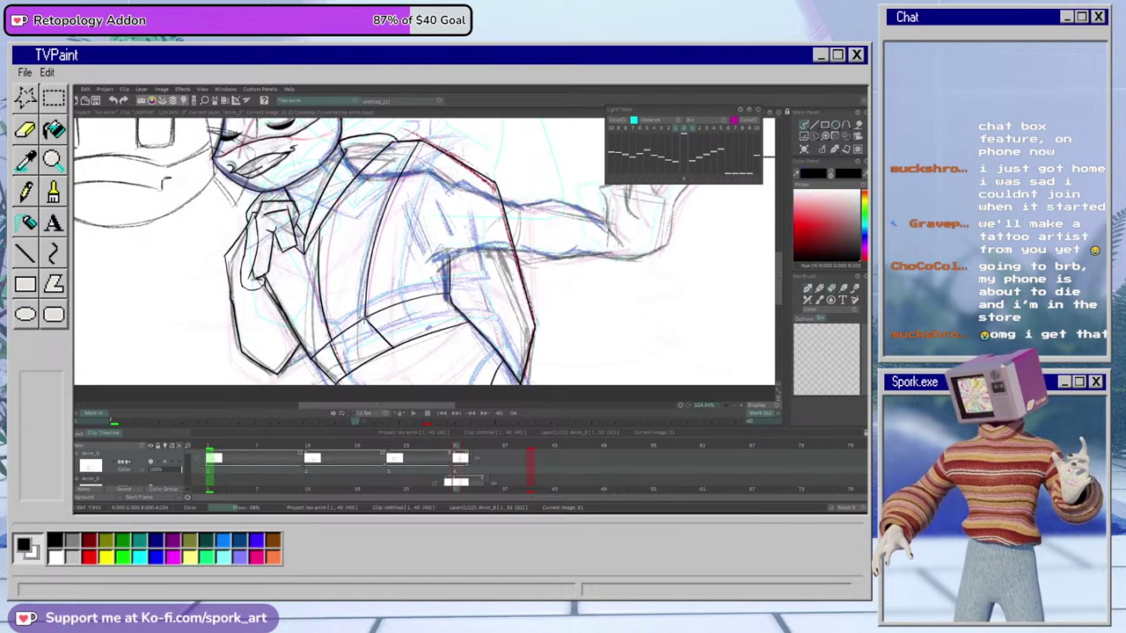
pyautogui.press('e')
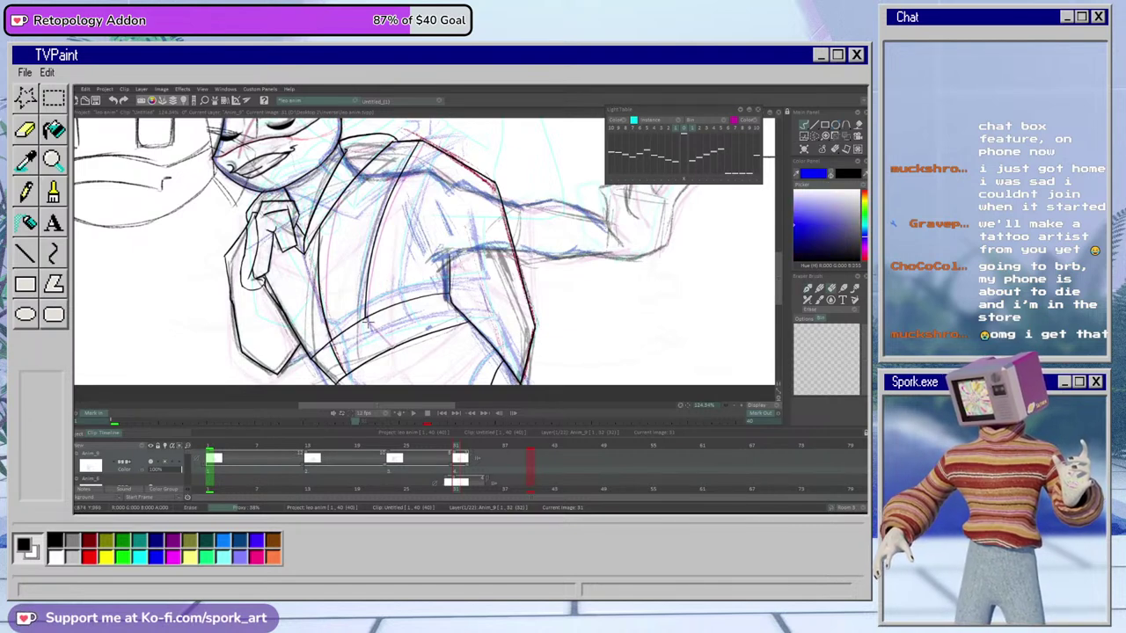
pyautogui.press('e')
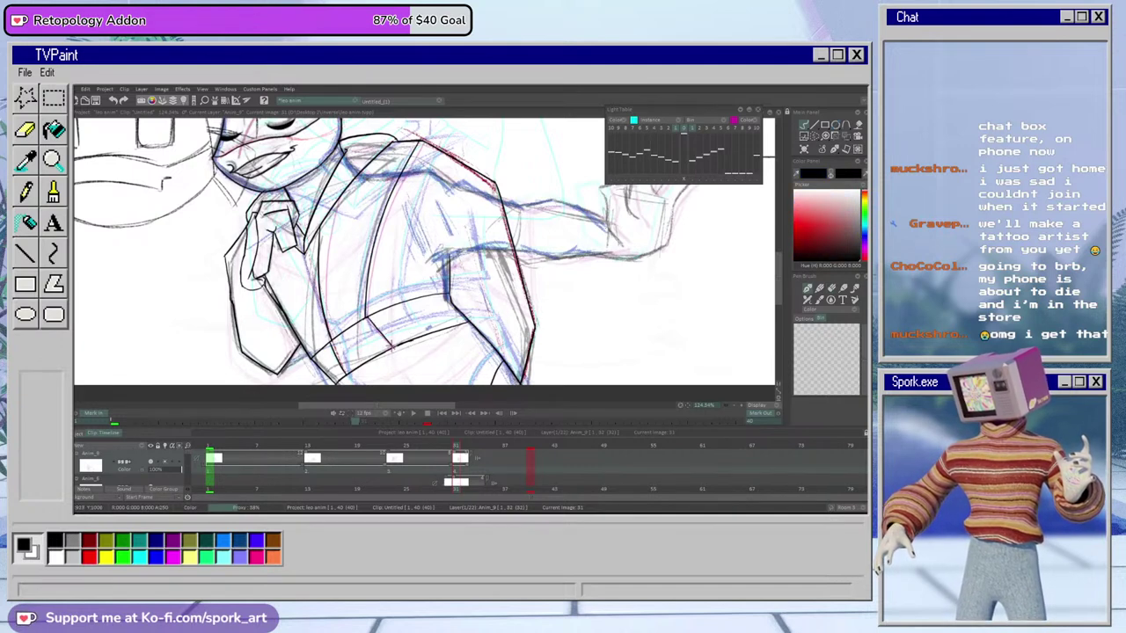
pyautogui.press('e')
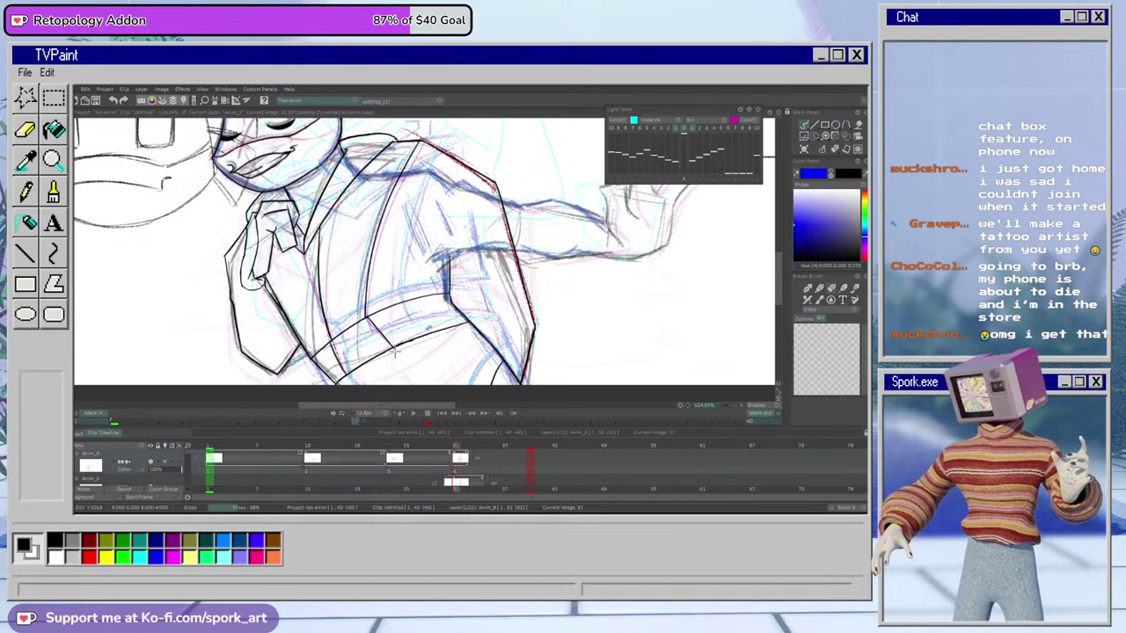
pyautogui.press('b')
pyautogui.moveTo(447, 452); pyautogui.dragTo(454, 455)
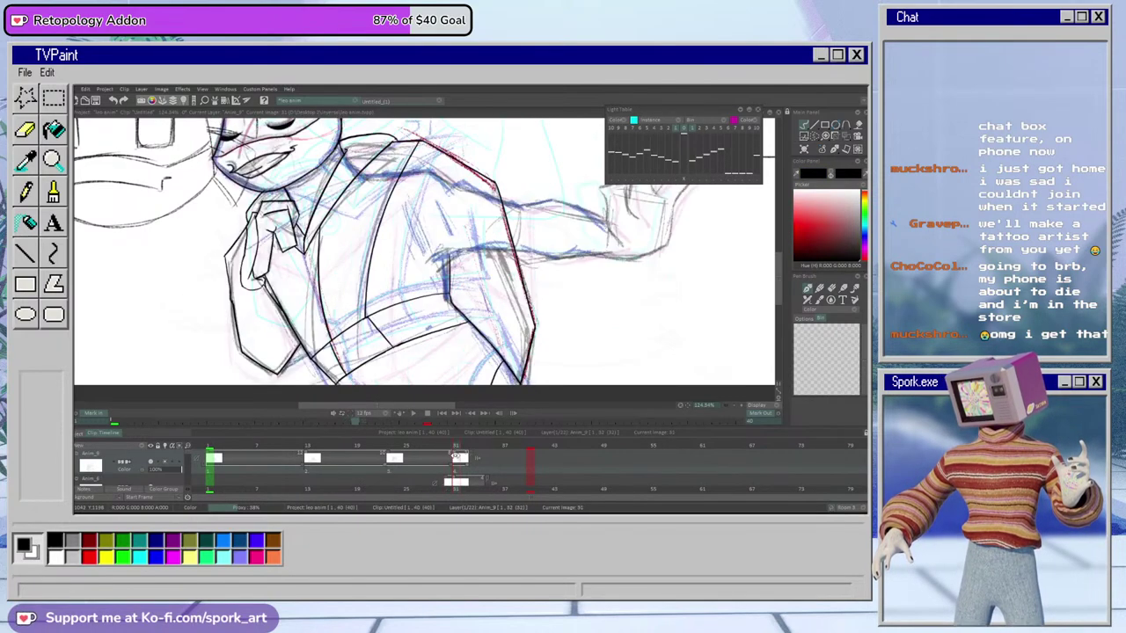
# Erase the redrawn torso lines between the strap, the shoulder and the belt
pyautogui.press('e')
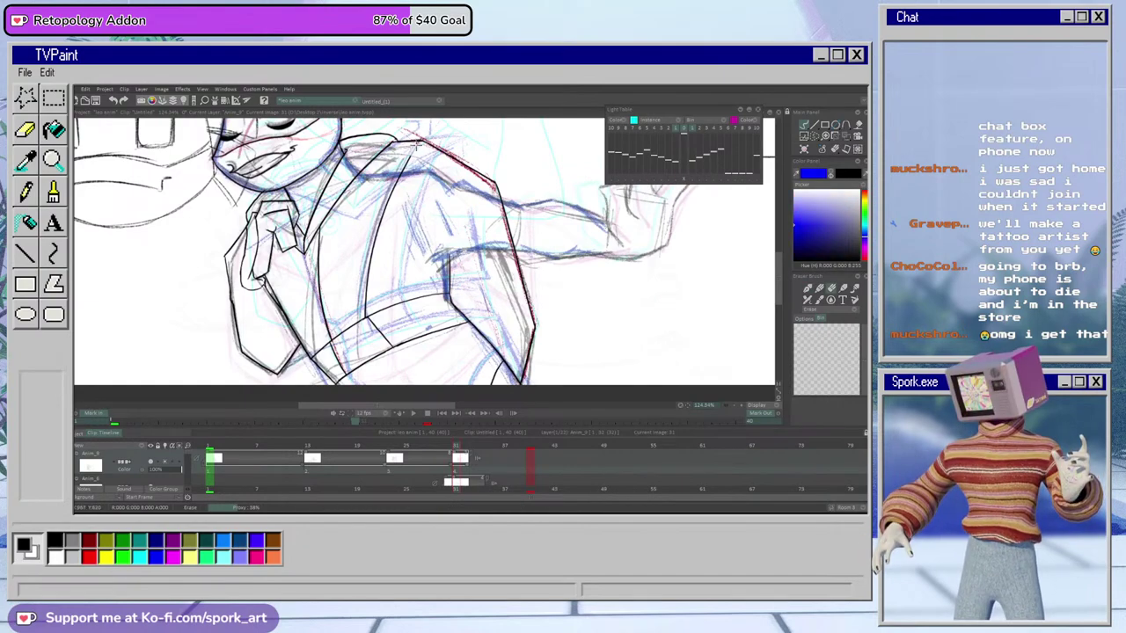
pyautogui.moveTo(417, 142); pyautogui.dragTo(369, 261)
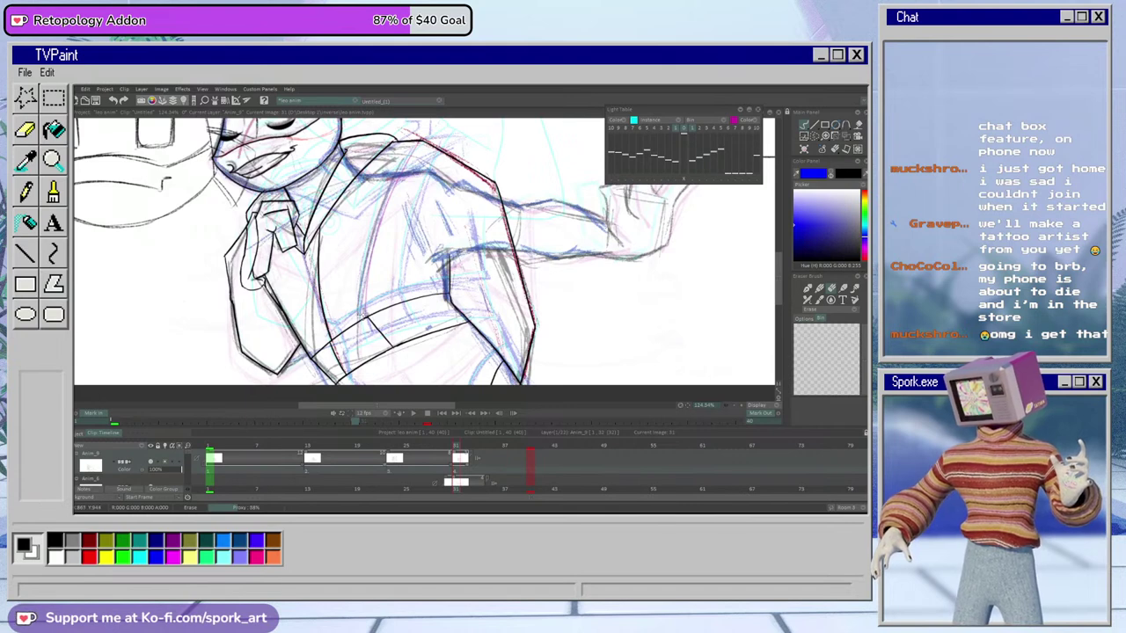
pyautogui.moveTo(322, 230); pyautogui.dragTo(324, 301)
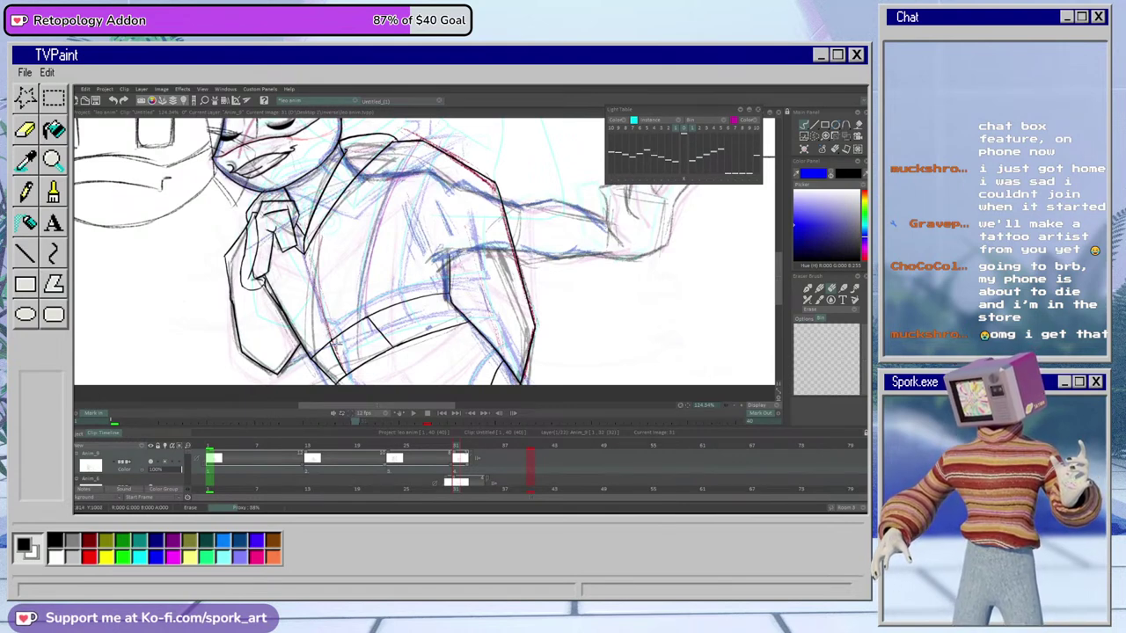
# On frame 23, erase and redraw the front torso line from the strap down to the belt
pyautogui.press('b')
pyautogui.moveTo(452, 446)
pyautogui.mouseDown()
pyautogui.moveTo(373, 458)
pyautogui.moveTo(393, 458)
pyautogui.mouseUp()
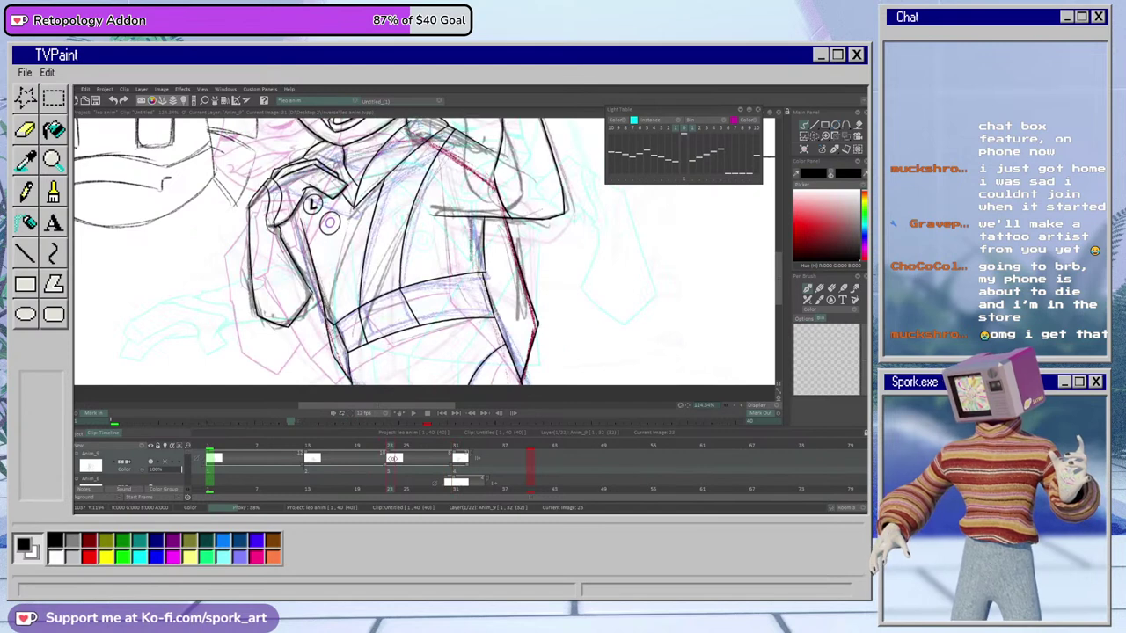
pyautogui.press('e')
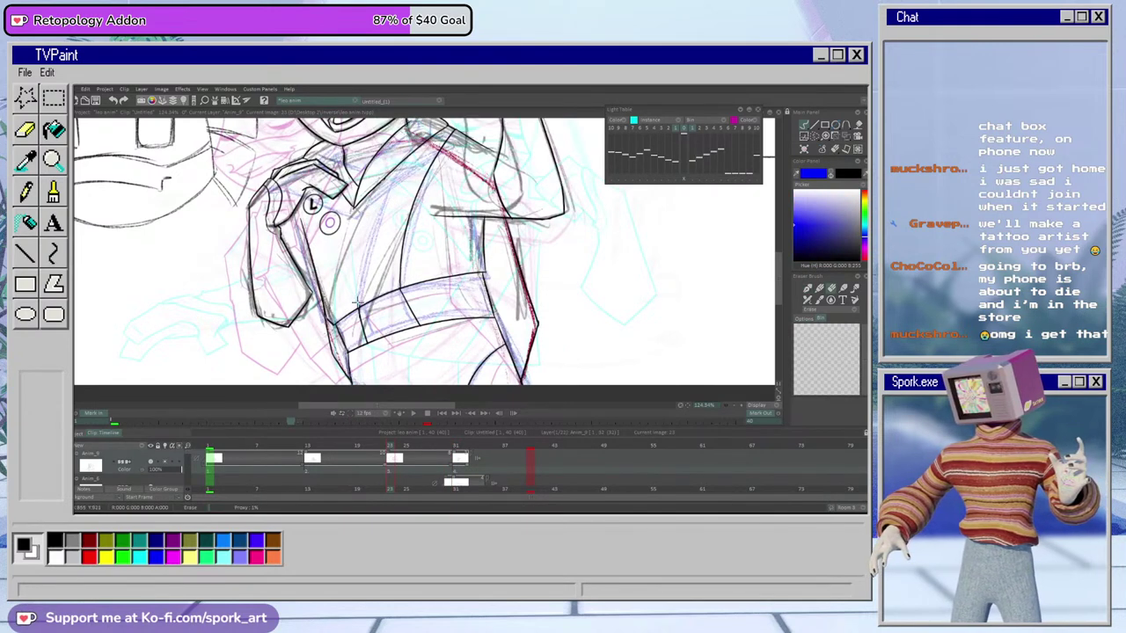
pyautogui.press('b')
pyautogui.moveTo(373, 188); pyautogui.dragTo(362, 307)
pyautogui.hotkey('ctrl', 'z')
pyautogui.moveTo(372, 188); pyautogui.dragTo(361, 313)
pyautogui.press('e')
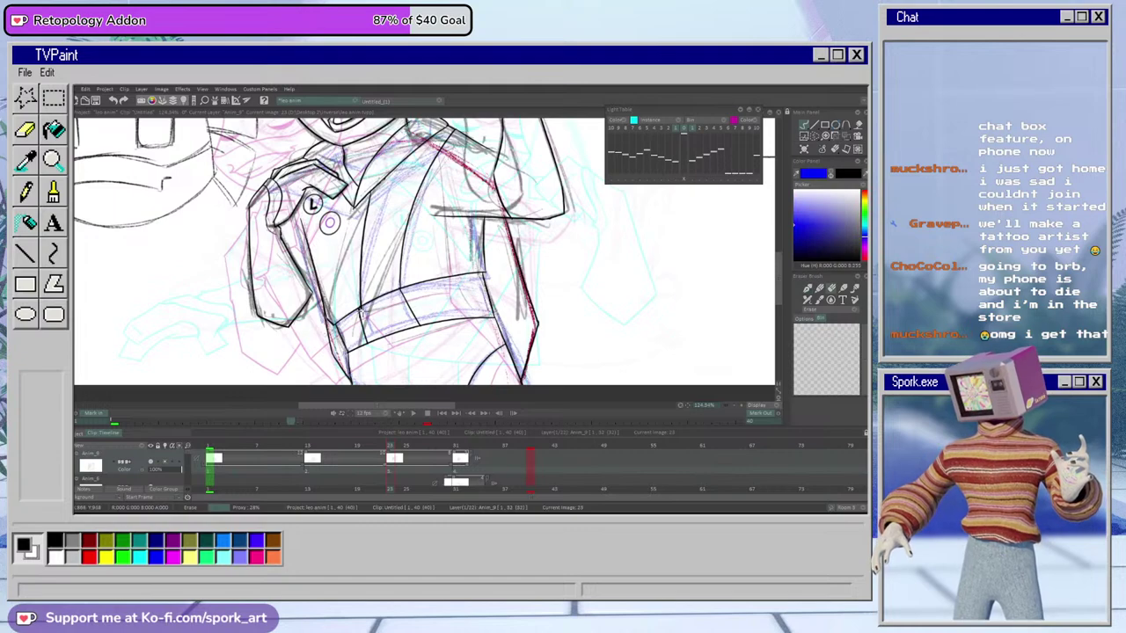
pyautogui.press('b')
# On frame 31, ink the front torso line curving from the strap's lower point by the raised hand down to the belt
pyautogui.moveTo(393, 457); pyautogui.dragTo(456, 456)
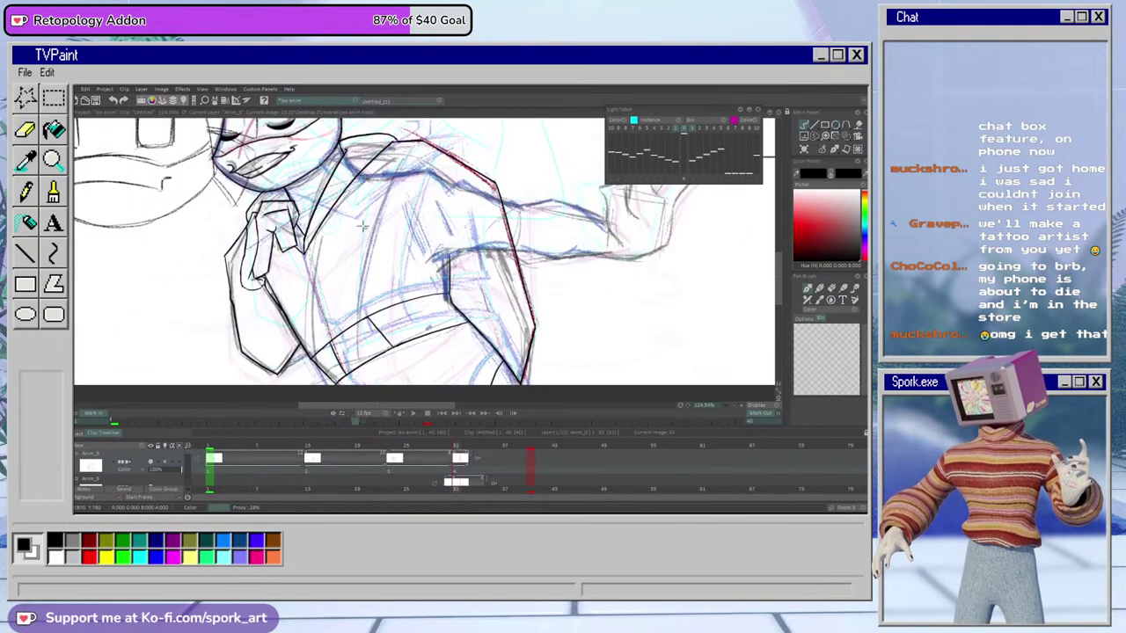
pyautogui.moveTo(307, 239); pyautogui.dragTo(334, 356)
pyautogui.hotkey('ctrl', 'z')
pyautogui.moveTo(306, 241); pyautogui.dragTo(335, 354)
pyautogui.hotkey('ctrl', 'z')
pyautogui.moveTo(309, 242); pyautogui.dragTo(340, 355)
pyautogui.hotkey('ctrl', 'z')
pyautogui.moveTo(309, 242); pyautogui.dragTo(341, 358)
pyautogui.hotkey('ctrl', 'z')
pyautogui.moveTo(308, 237); pyautogui.dragTo(337, 355)
# Ink the second torso line curving from the strap near the shoulder to the belt and trim the overlap at the belt
pyautogui.moveTo(365, 320)
pyautogui.mouseDown()
pyautogui.moveTo(364, 196)
pyautogui.moveTo(385, 143)
pyautogui.moveTo(361, 284)
pyautogui.moveTo(373, 343)
pyautogui.mouseUp()
pyautogui.hotkey('ctrl', 'z')
pyautogui.hotkey('ctrl', 'z')
pyautogui.moveTo(367, 168); pyautogui.dragTo(356, 323)
pyautogui.hotkey('ctrl', 'z')
pyautogui.moveTo(358, 176); pyautogui.dragTo(373, 342)
pyautogui.hotkey('ctrl', 'z')
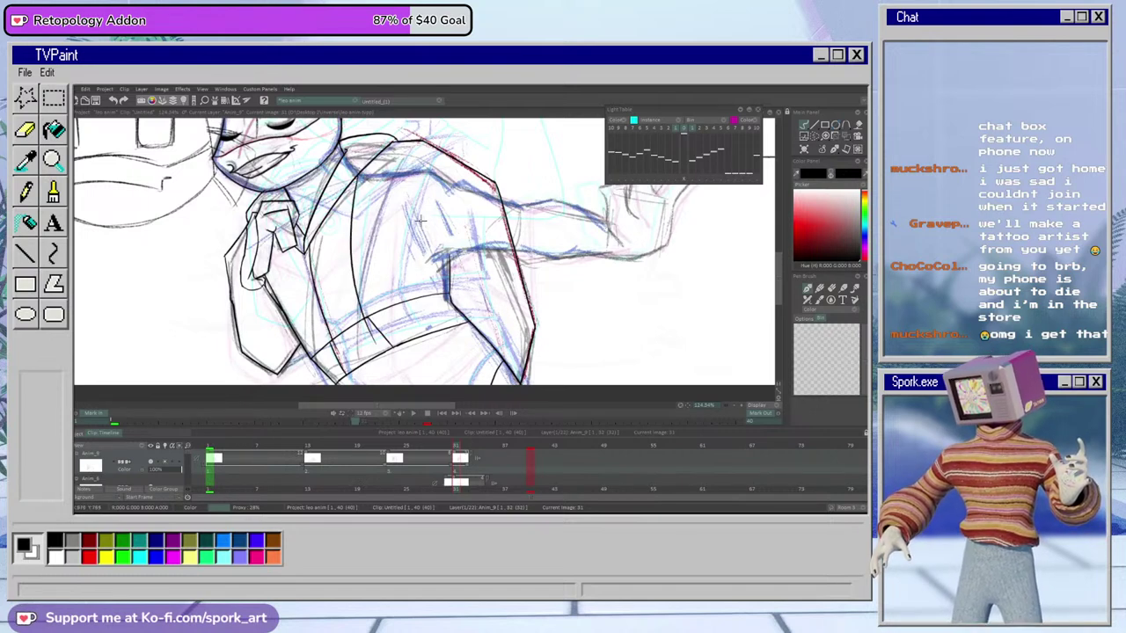
pyautogui.press('e')
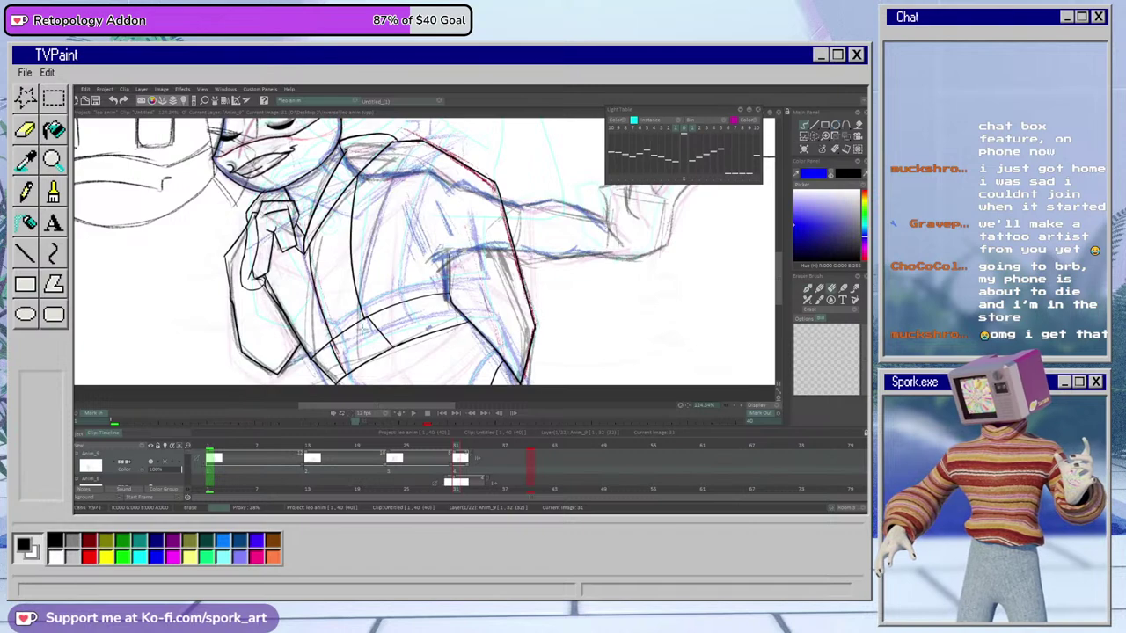
pyautogui.press('b')
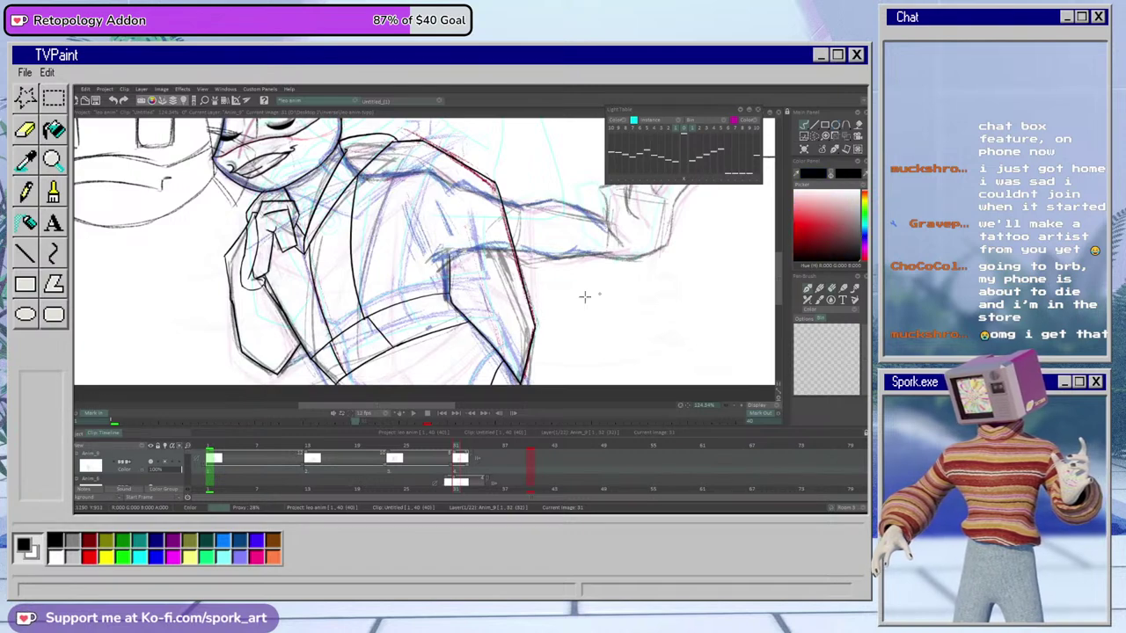
pyautogui.moveTo(455, 446); pyautogui.dragTo(453, 449)
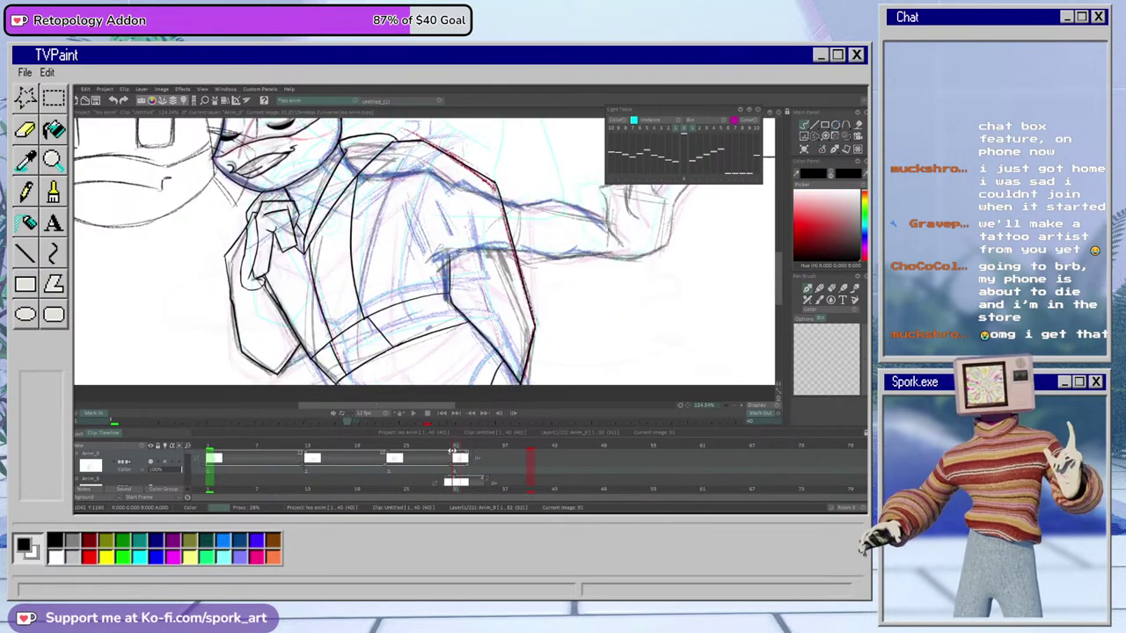
# Play back the animation with the whole drawing in view to check the new torso lines in motion
pyautogui.scroll(-3, 725, 409)
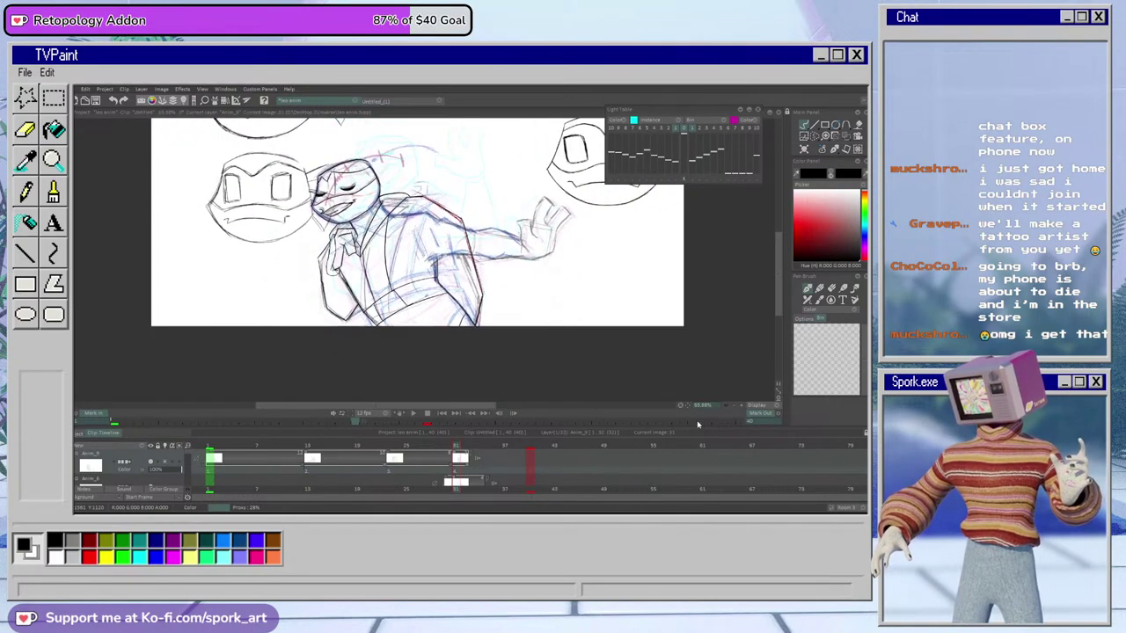
pyautogui.moveTo(779, 291); pyautogui.dragTo(779, 273)
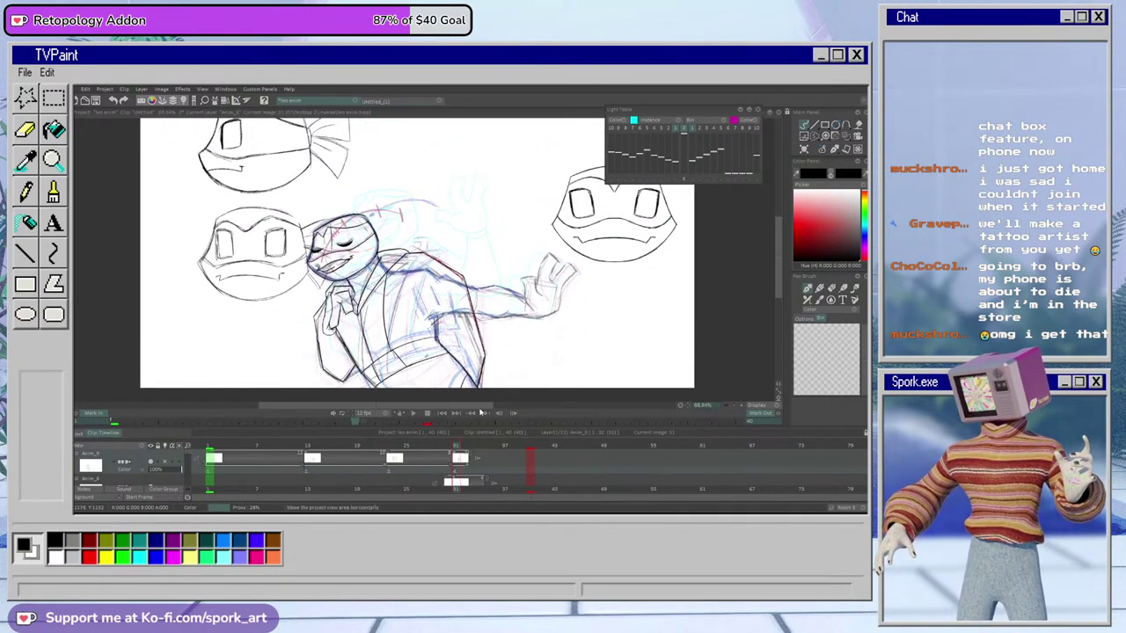
pyautogui.click(416, 417)
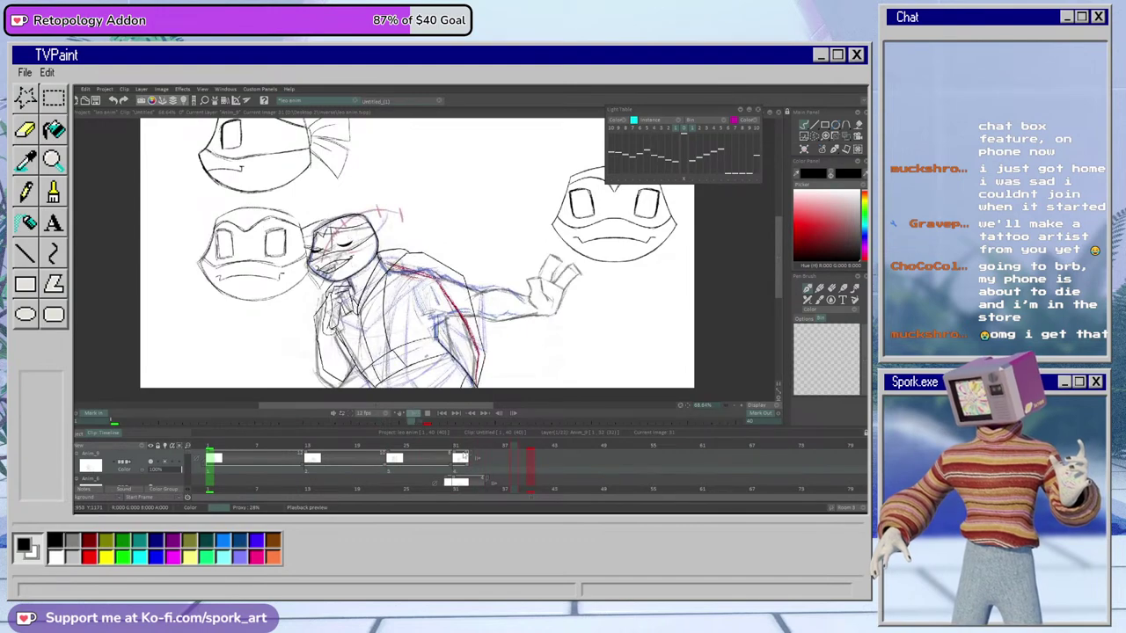
pyautogui.click(415, 414)
pyautogui.moveTo(721, 407); pyautogui.dragTo(760, 406)
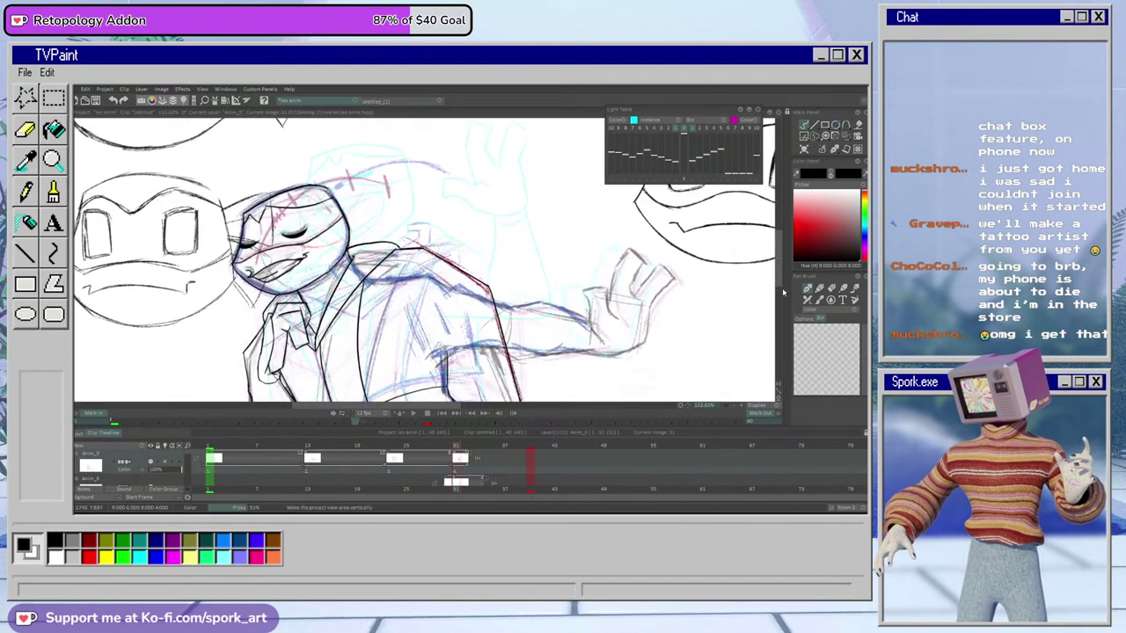
# On frame 31, ink the shoulder line running from the chest strap to the upper edge of the outstretched arm
pyautogui.moveTo(780, 272); pyautogui.dragTo(780, 281)
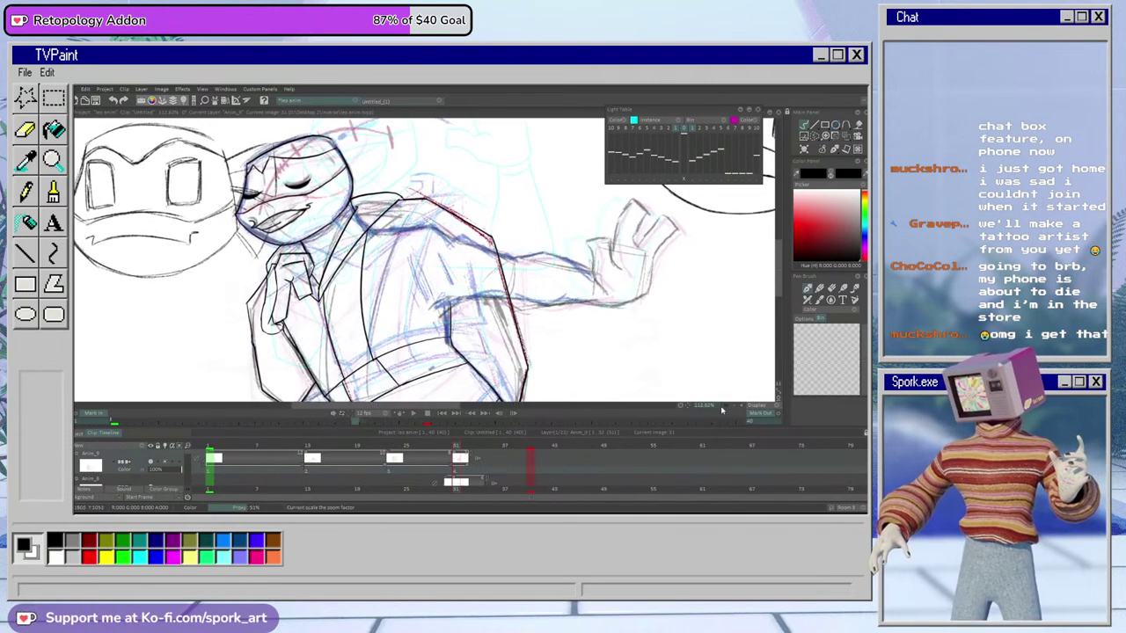
pyautogui.moveTo(688, 406); pyautogui.dragTo(699, 409)
pyautogui.moveTo(680, 411); pyautogui.dragTo(709, 397)
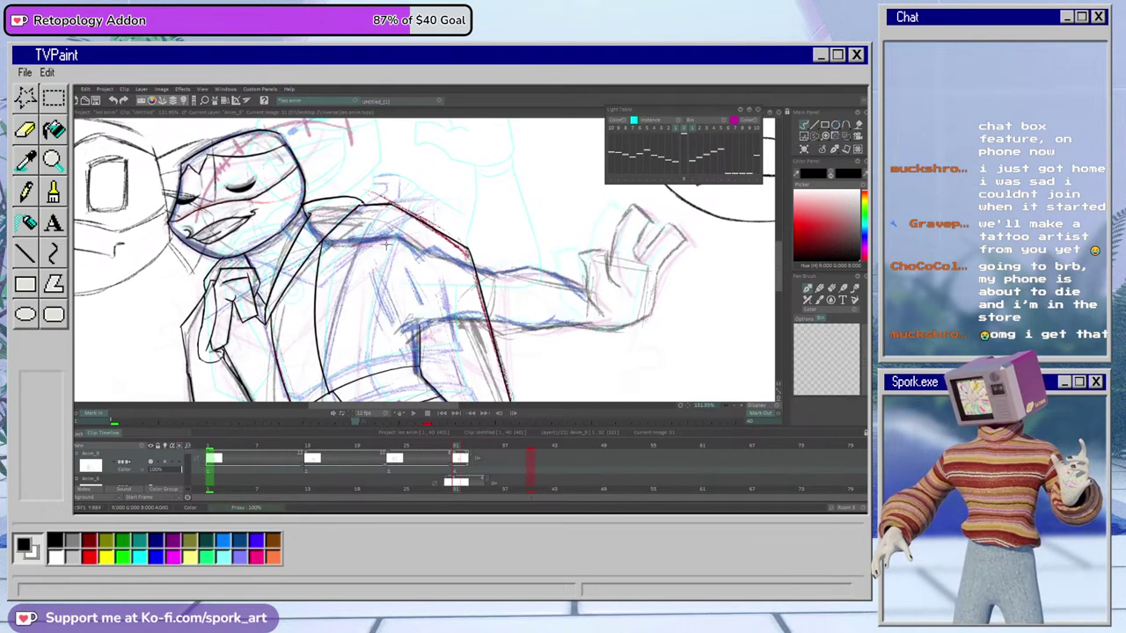
pyautogui.press('e')
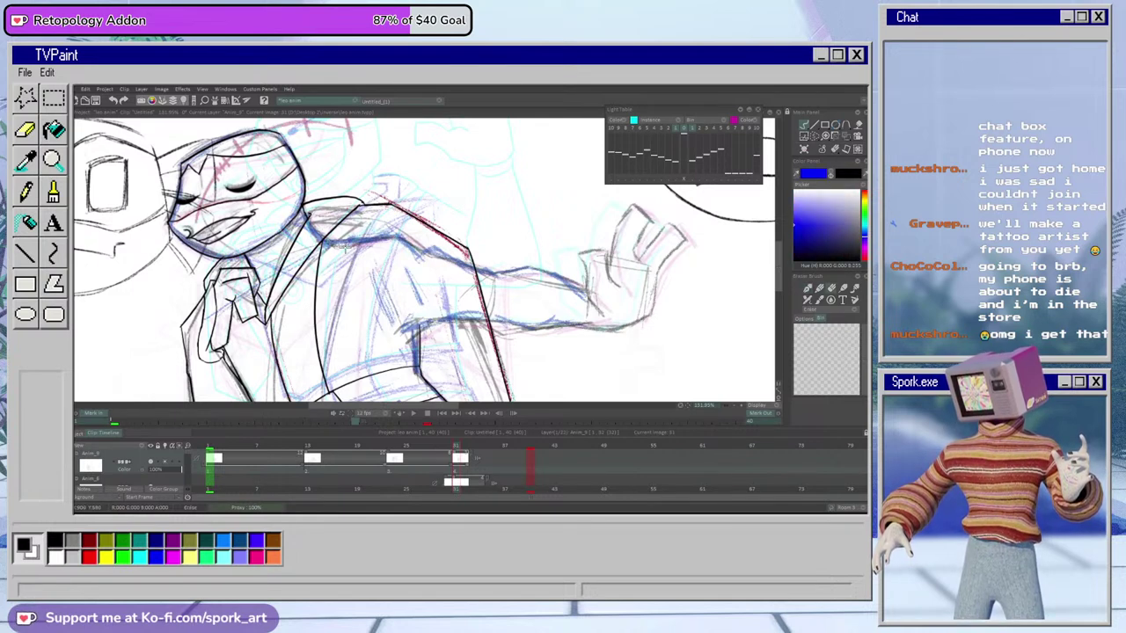
pyautogui.press('e')
pyautogui.moveTo(334, 232)
pyautogui.mouseDown()
pyautogui.moveTo(411, 236)
pyautogui.moveTo(424, 255)
pyautogui.mouseUp()
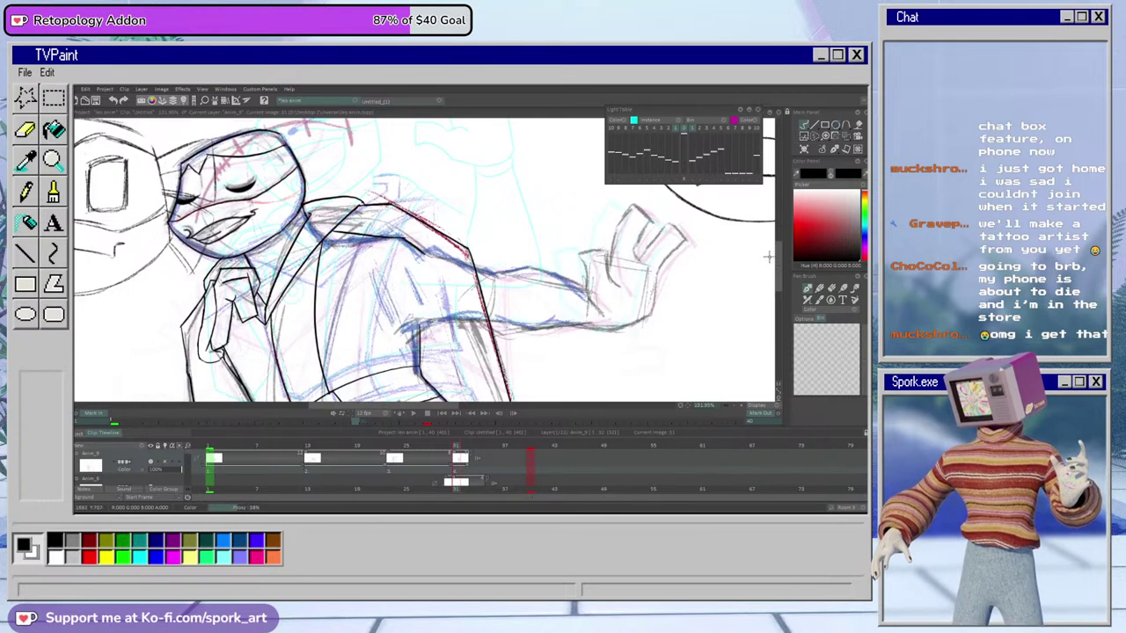
pyautogui.moveTo(779, 263); pyautogui.dragTo(779, 269)
pyautogui.press('e')
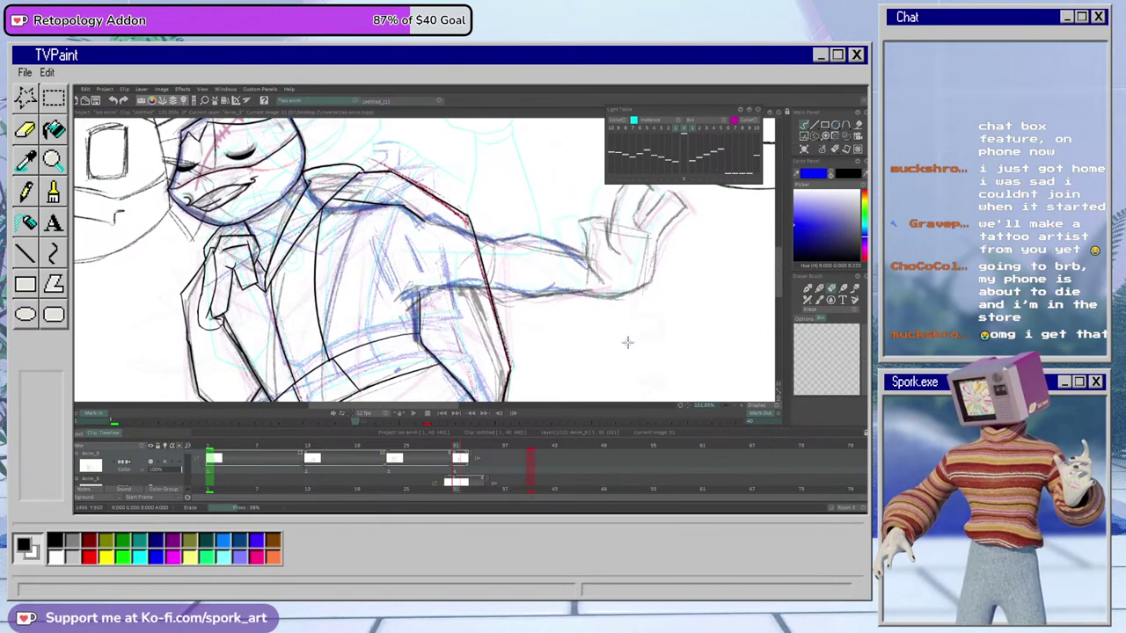
pyautogui.press('e')
# Scrub the neighbouring frames for comparison and erase the torso lines between the strap and the belt on frame 31
pyautogui.moveTo(394, 448); pyautogui.dragTo(464, 449)
pyautogui.press('e')
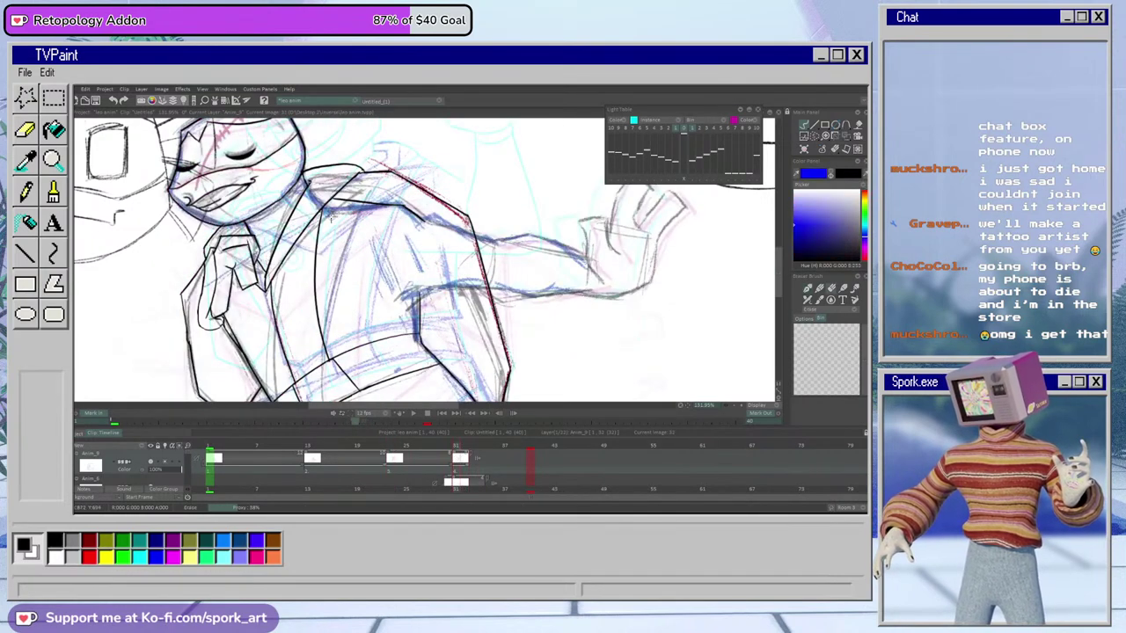
pyautogui.moveTo(322, 217); pyautogui.dragTo(327, 362)
pyautogui.scroll(-2, 765, 277)
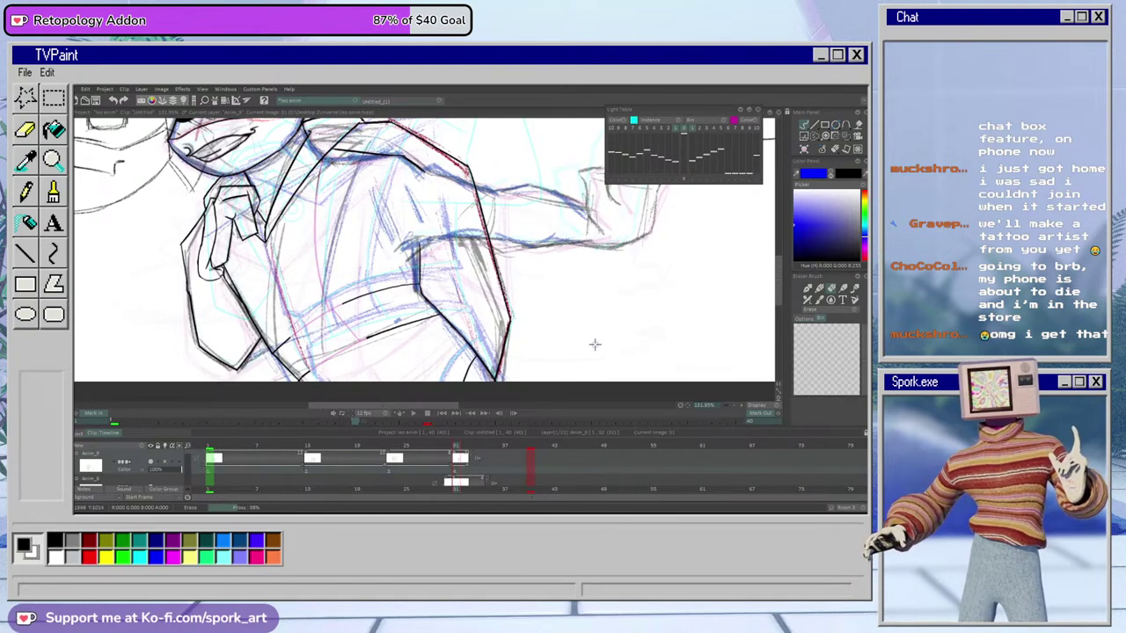
# Try to ink the two torso lines curving from the chest strap down through the belt
pyautogui.press('b')
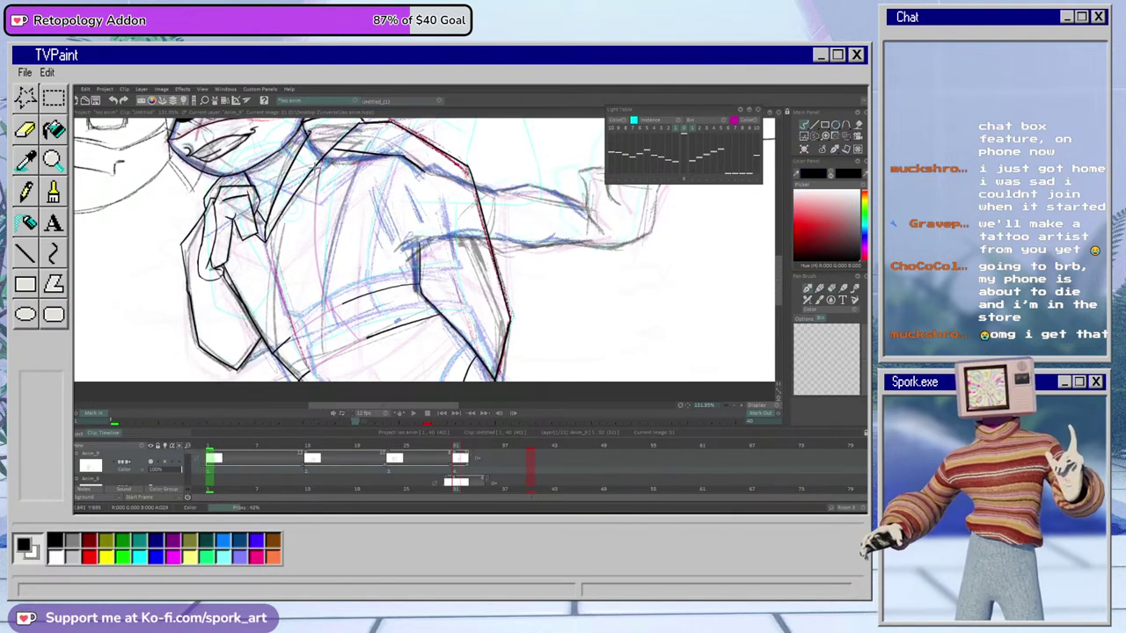
pyautogui.moveTo(319, 161); pyautogui.dragTo(296, 347)
pyautogui.moveTo(364, 151); pyautogui.dragTo(335, 339)
pyautogui.hotkey('ctrl', 'z')
pyautogui.hotkey('ctrl', 'z')
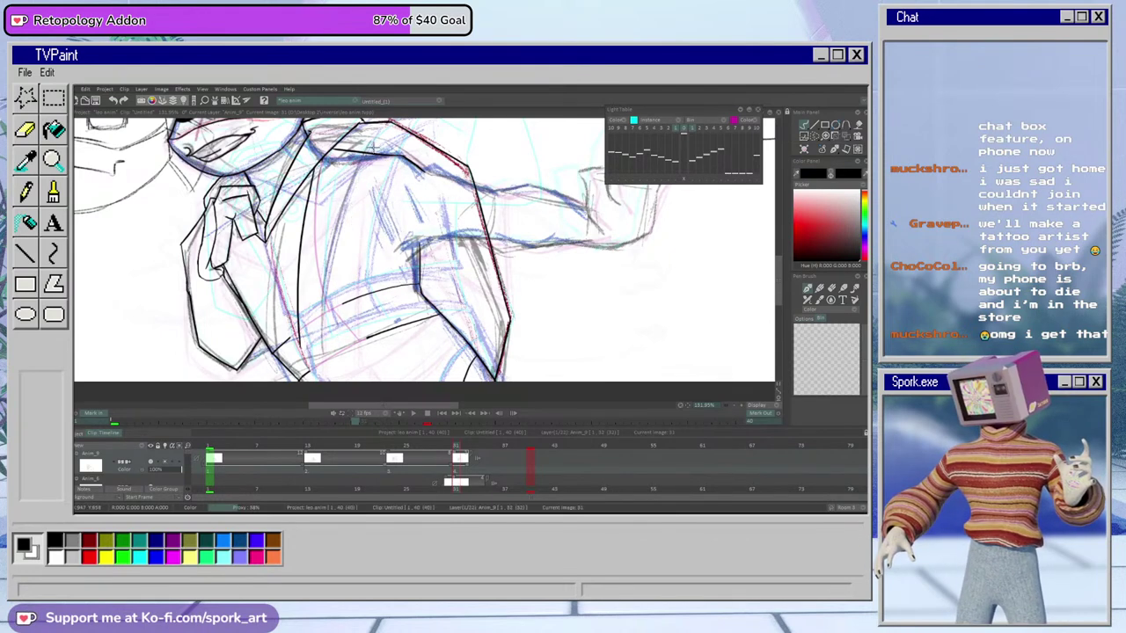
pyautogui.moveTo(373, 149)
pyautogui.mouseDown()
pyautogui.moveTo(345, 224)
pyautogui.moveTo(343, 318)
pyautogui.mouseUp()
pyautogui.hotkey('ctrl', 'z')
pyautogui.moveTo(364, 150); pyautogui.dragTo(348, 345)
pyautogui.moveTo(313, 170); pyautogui.dragTo(299, 356)
pyautogui.hotkey('ctrl', 'z')
pyautogui.moveTo(311, 171); pyautogui.dragTo(299, 355)
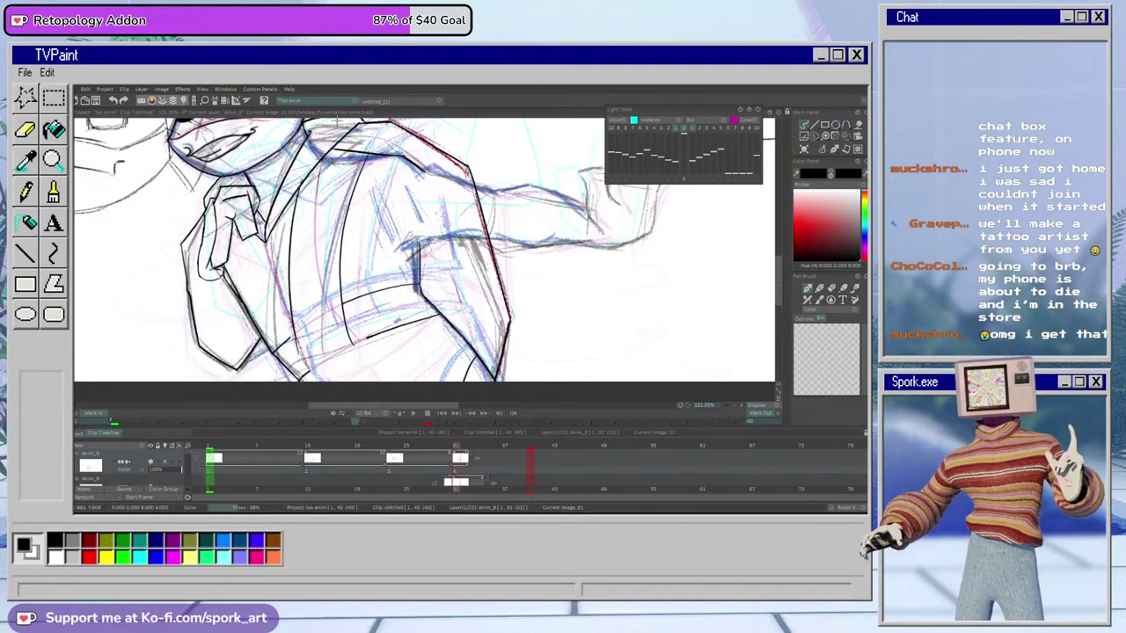
pyautogui.hotkey('ctrl', 'z')
pyautogui.hotkey('ctrl', 'z')
# Ink two curved torso lines, one from the shoulder and one from the strap, ending at the belt
pyautogui.moveTo(361, 169); pyautogui.dragTo(338, 327)
pyautogui.hotkey('ctrl', 'z')
pyautogui.moveTo(362, 154); pyautogui.dragTo(340, 320)
pyautogui.moveTo(297, 194); pyautogui.dragTo(282, 351)
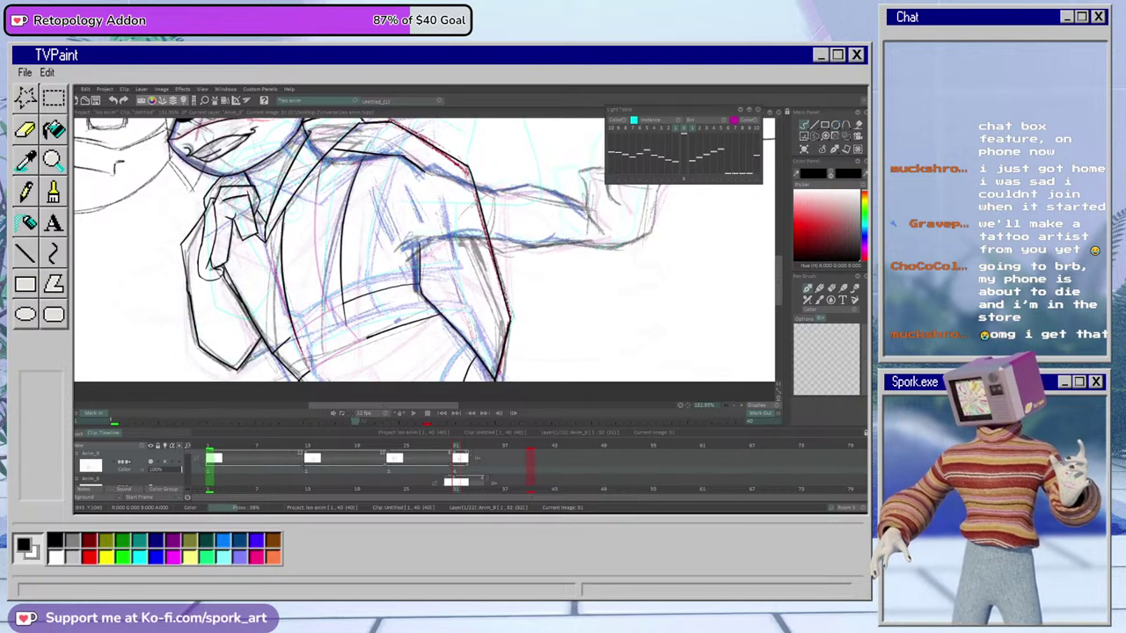
# Complete the front of the belt's lower edge, continue the second torso line across the belt, and trim the overlaps
pyautogui.press('e')
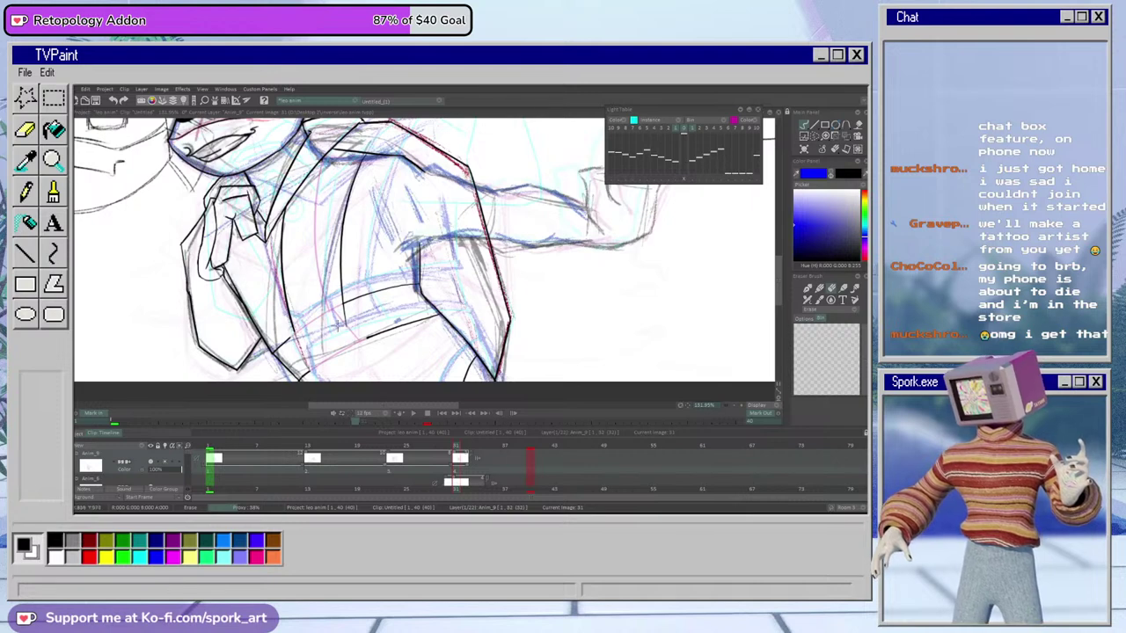
pyautogui.press('b')
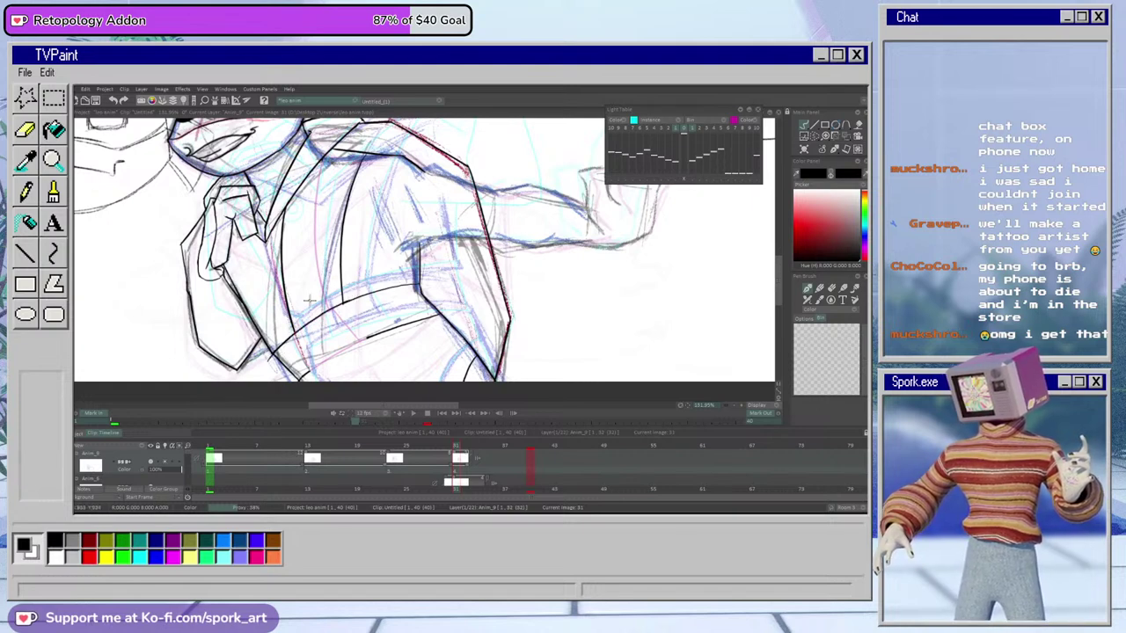
pyautogui.moveTo(362, 345); pyautogui.dragTo(297, 379)
pyautogui.press('e')
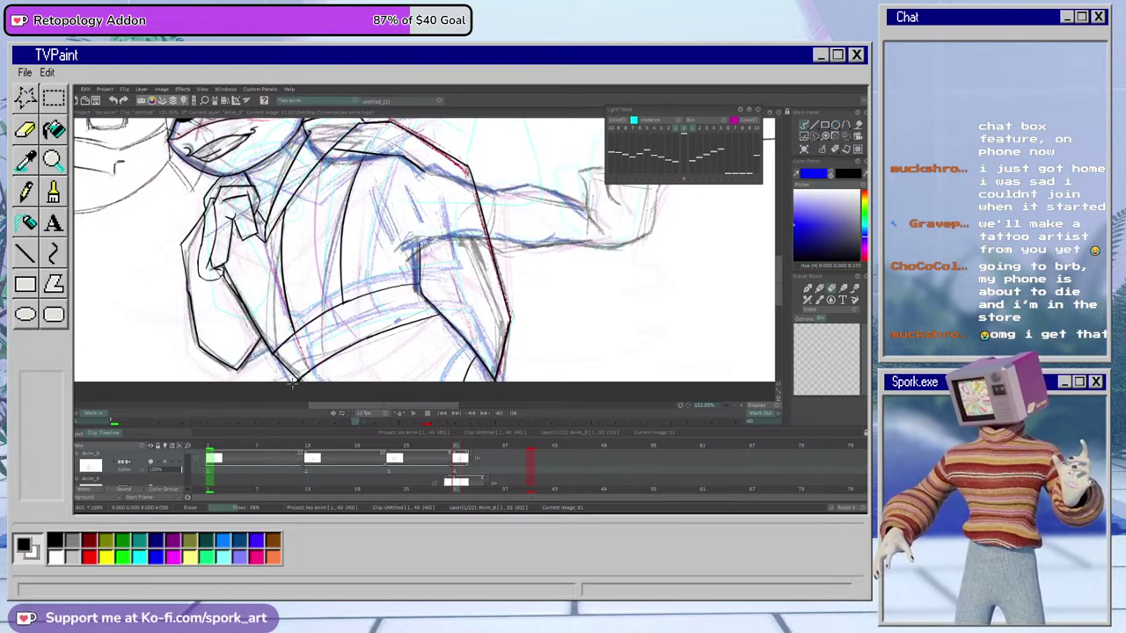
pyautogui.press('e')
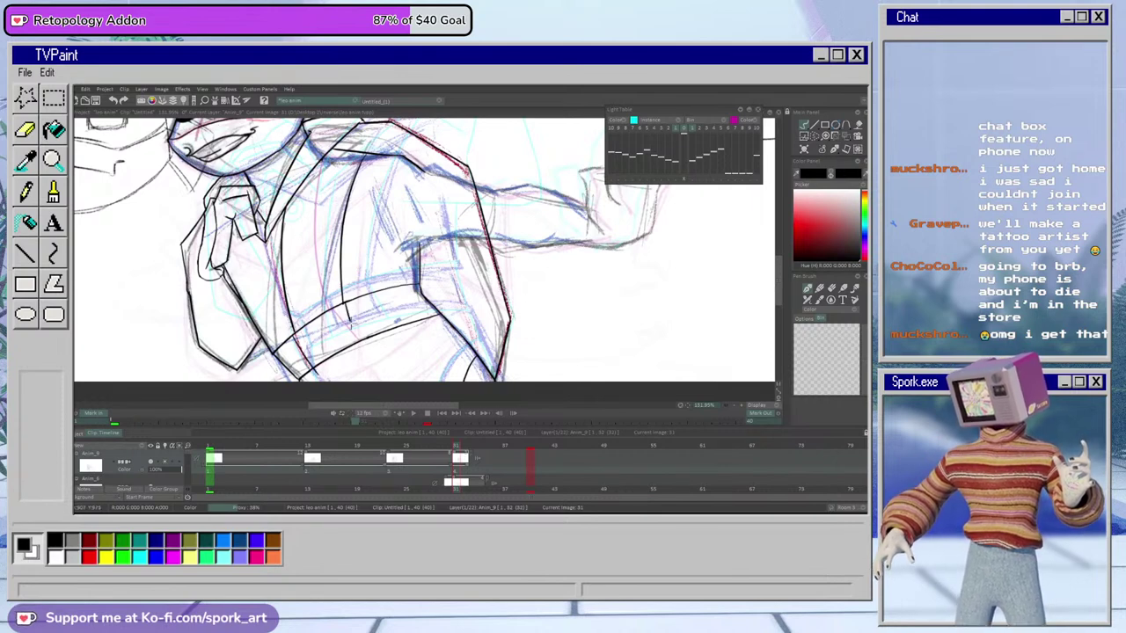
pyautogui.press('e')
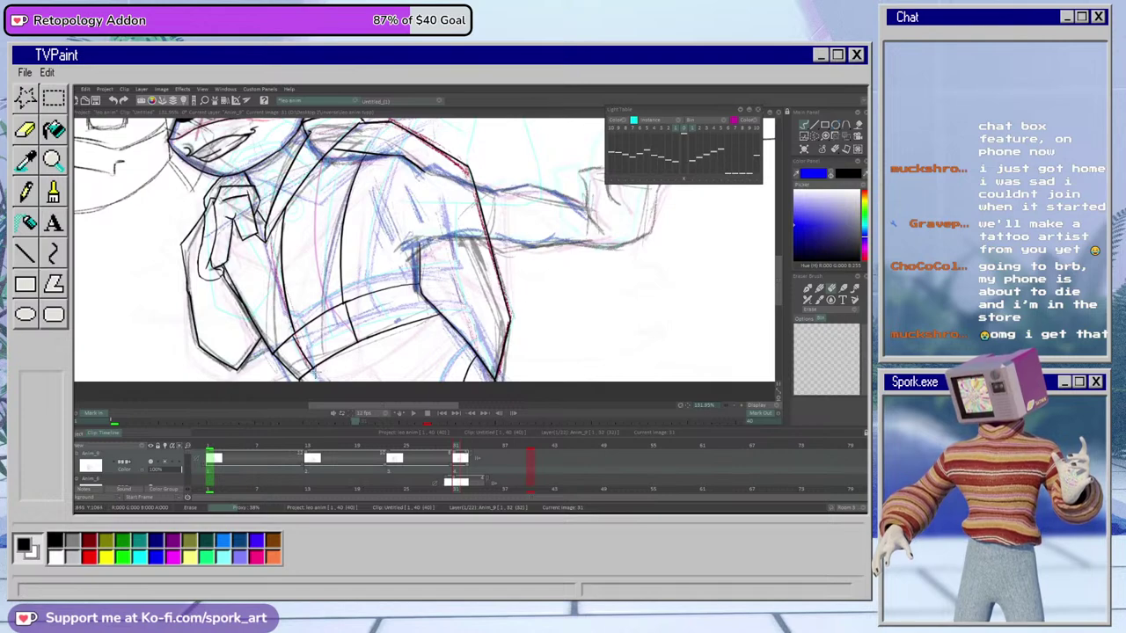
pyautogui.press('e')
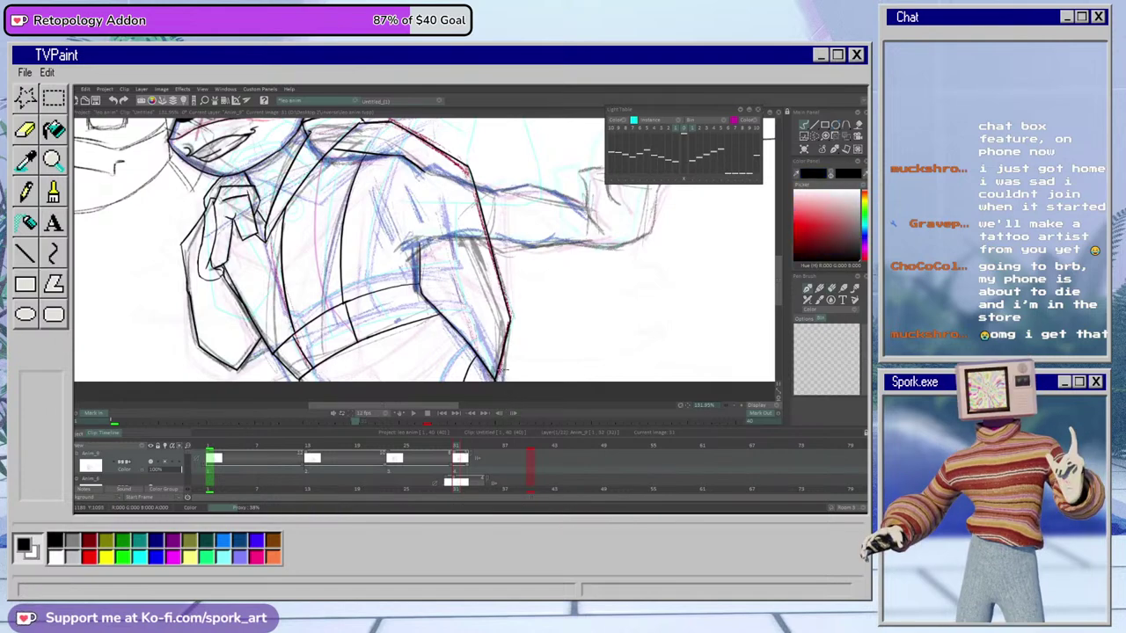
# Erase the inked torso lines and the belt lines from the leaning pose on frame 31
pyautogui.moveTo(456, 447); pyautogui.dragTo(455, 459)
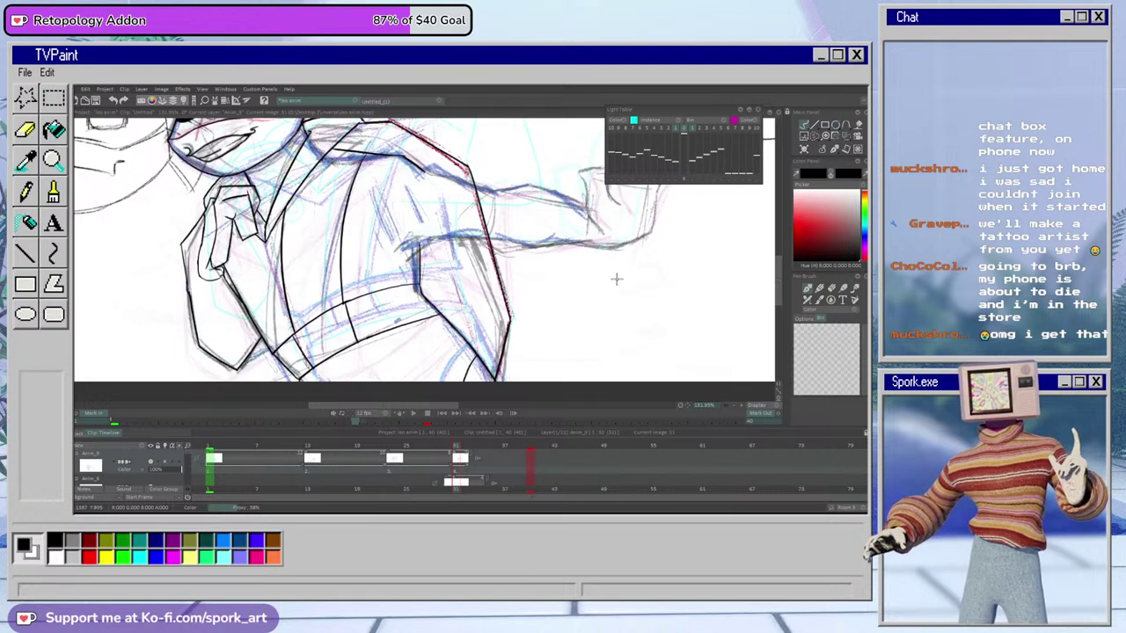
pyautogui.press('e')
pyautogui.moveTo(341, 306)
pyautogui.mouseDown()
pyautogui.moveTo(348, 188)
pyautogui.moveTo(362, 156)
pyautogui.mouseUp()
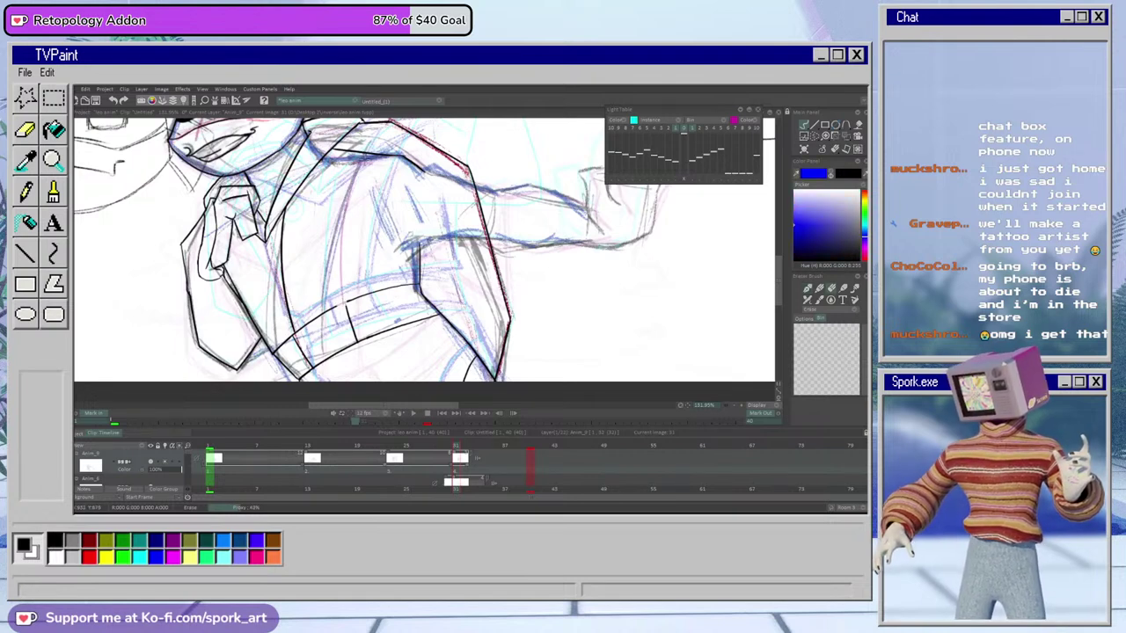
pyautogui.moveTo(296, 206)
pyautogui.mouseDown()
pyautogui.moveTo(289, 294)
pyautogui.moveTo(304, 301)
pyautogui.moveTo(308, 334)
pyautogui.moveTo(293, 345)
pyautogui.moveTo(306, 376)
pyautogui.moveTo(274, 356)
pyautogui.moveTo(286, 342)
pyautogui.moveTo(323, 381)
pyautogui.moveTo(320, 360)
pyautogui.moveTo(315, 373)
pyautogui.moveTo(355, 348)
pyautogui.moveTo(361, 359)
pyautogui.moveTo(349, 360)
pyautogui.moveTo(371, 304)
pyautogui.mouseUp()
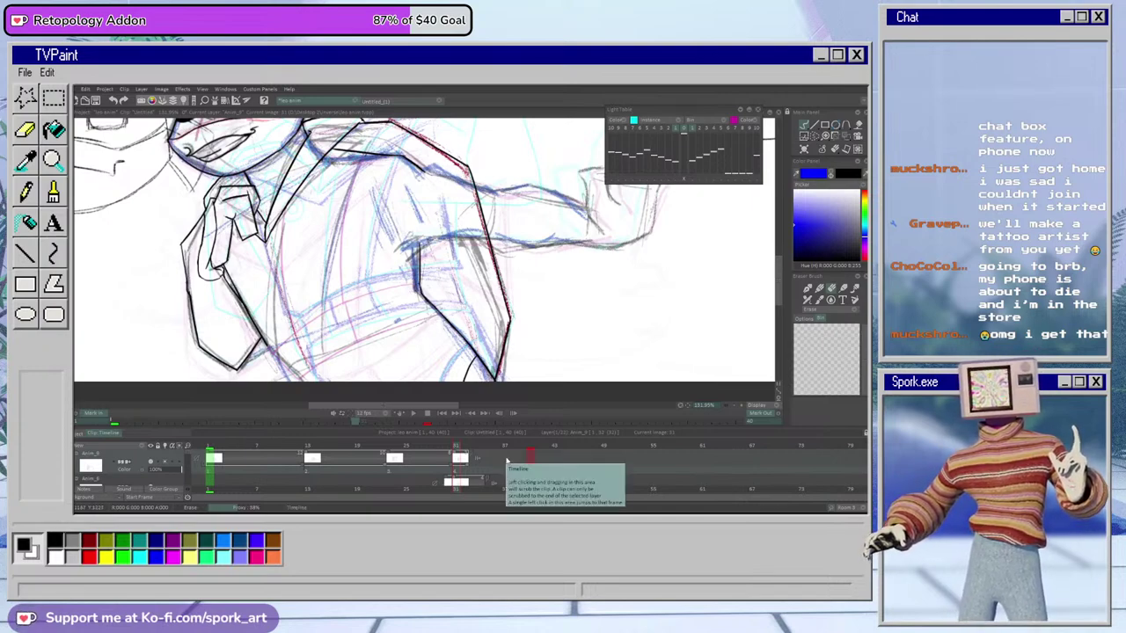
# Ink both torso lines again as long curves from the shoulder and strap down past the waist
pyautogui.press('b')
pyautogui.moveTo(720, 405); pyautogui.dragTo(708, 406)
pyautogui.moveTo(779, 254); pyautogui.dragTo(779, 249)
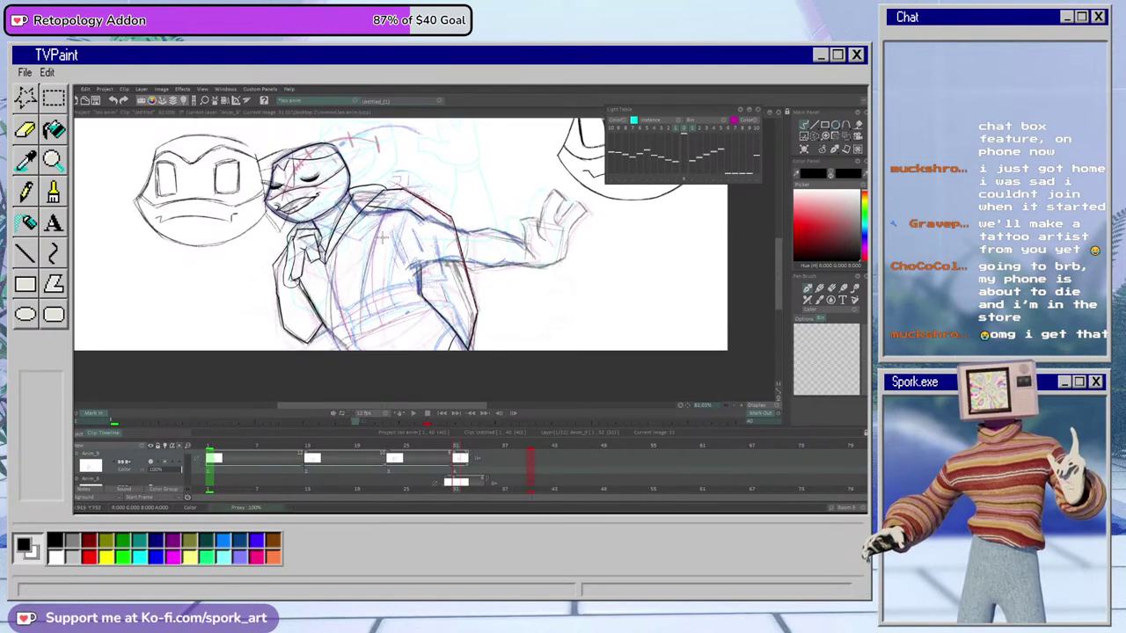
pyautogui.moveTo(392, 204); pyautogui.dragTo(382, 350)
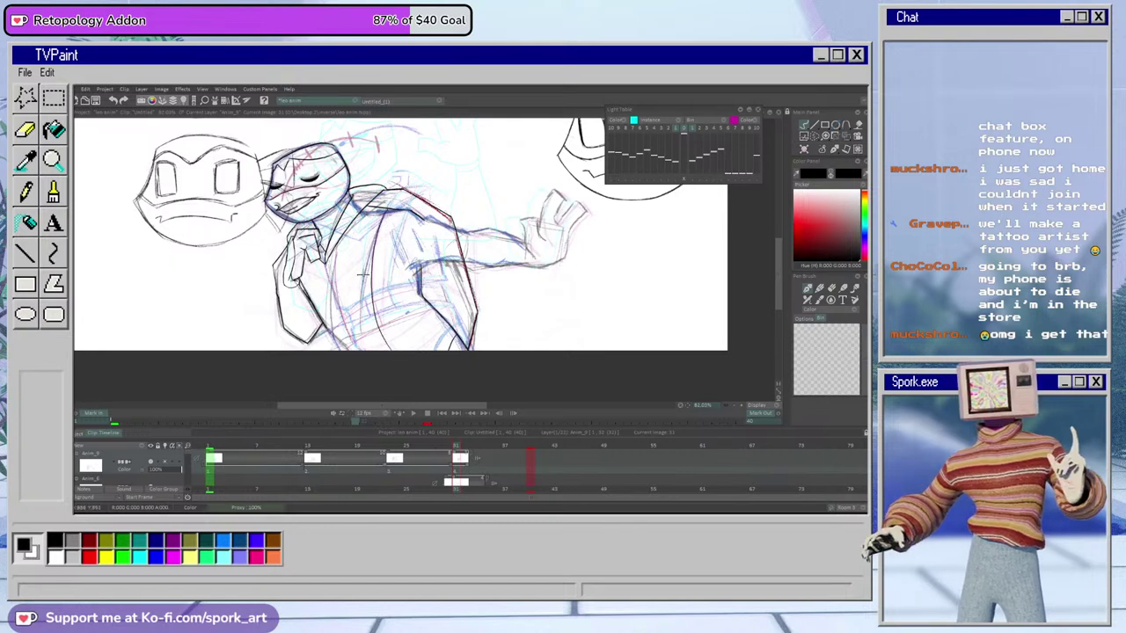
pyautogui.hotkey('ctrl', 'z')
pyautogui.moveTo(390, 205); pyautogui.dragTo(405, 398)
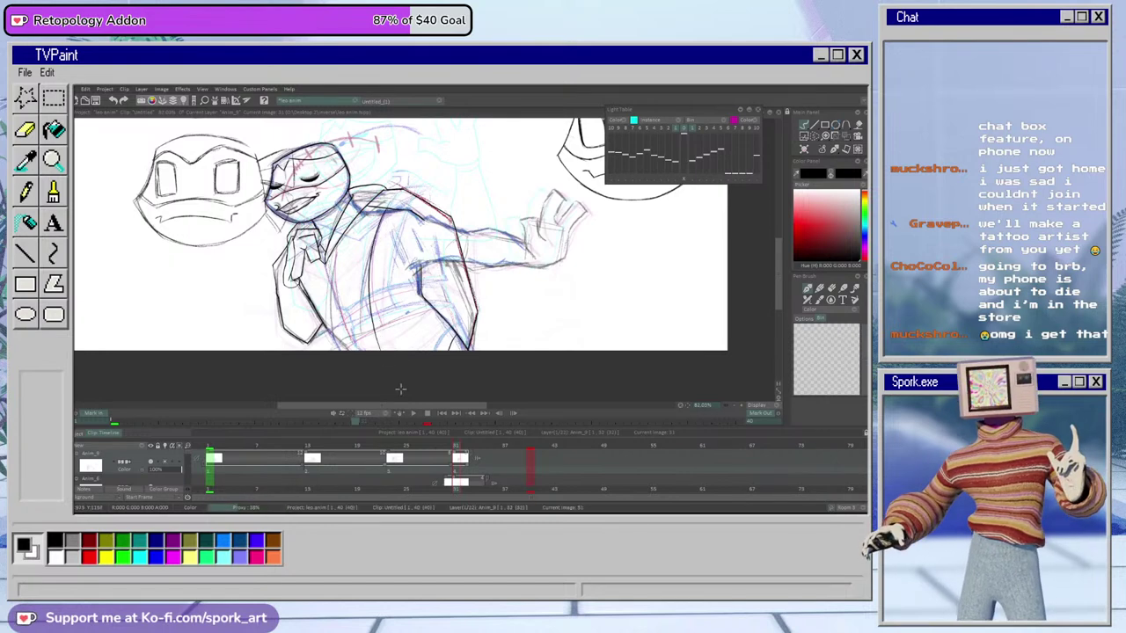
pyautogui.moveTo(352, 216); pyautogui.dragTo(384, 397)
pyautogui.hotkey('ctrl', 'z')
pyautogui.moveTo(358, 214)
pyautogui.mouseDown()
pyautogui.moveTo(345, 243)
pyautogui.moveTo(357, 354)
pyautogui.mouseUp()
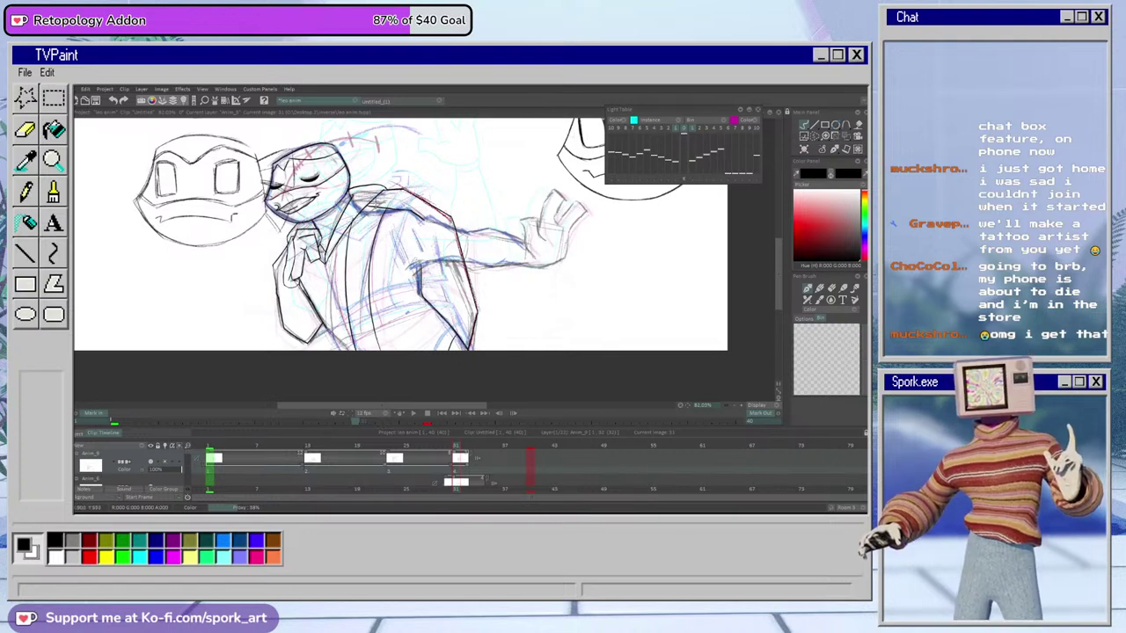
# Trim the torso lines at the waist and ink the belt's curved upper edge from the back to the front
pyautogui.press('e')
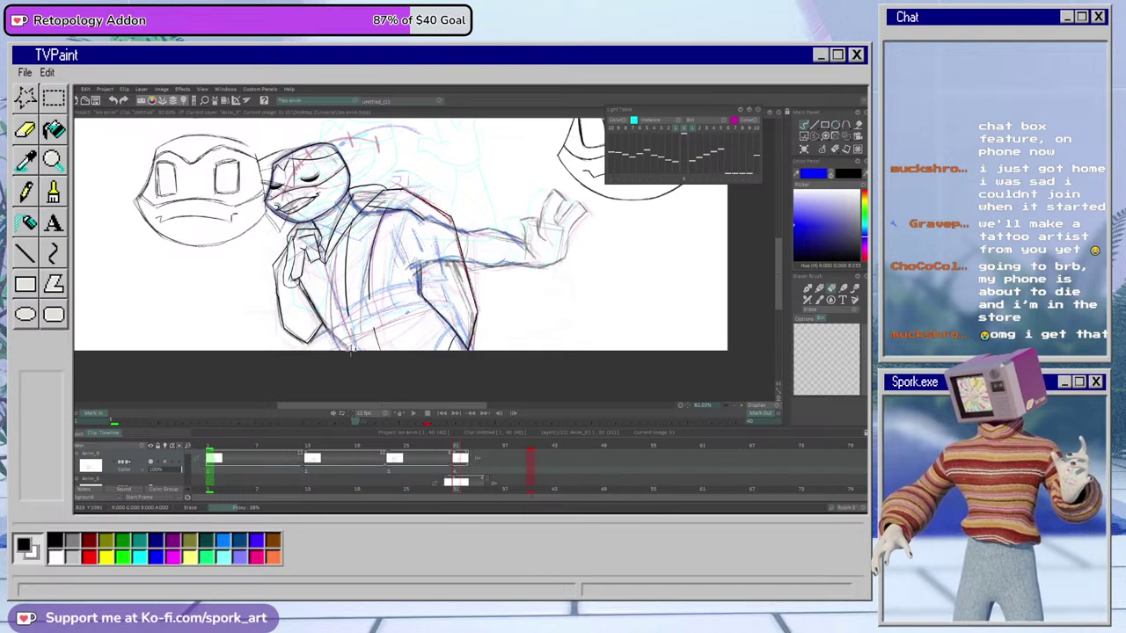
pyautogui.press('e')
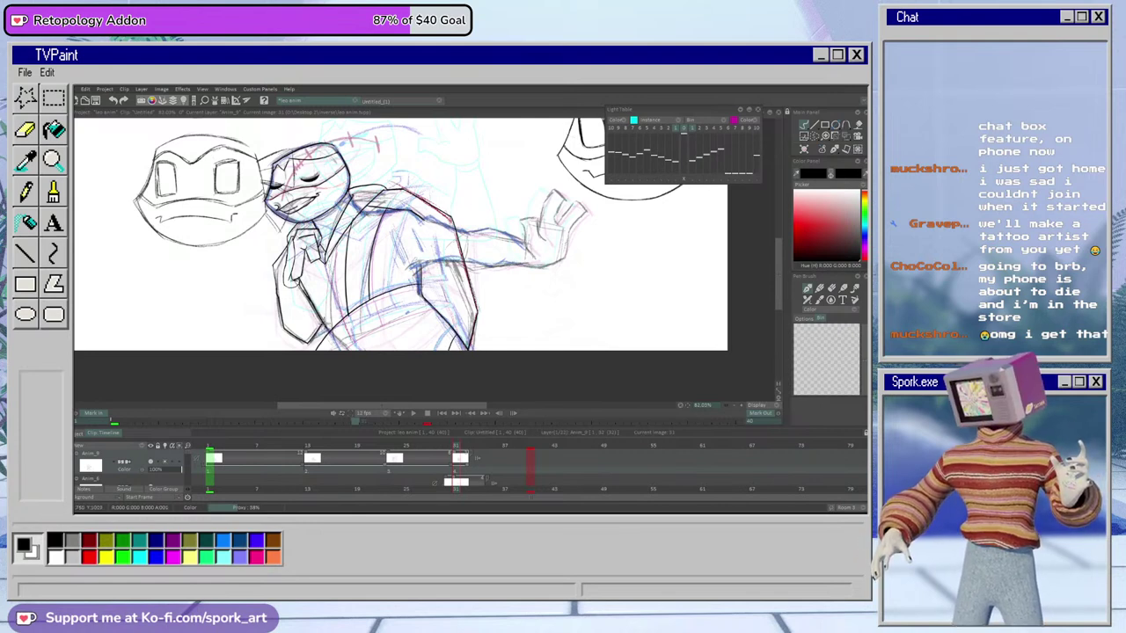
pyautogui.press('e')
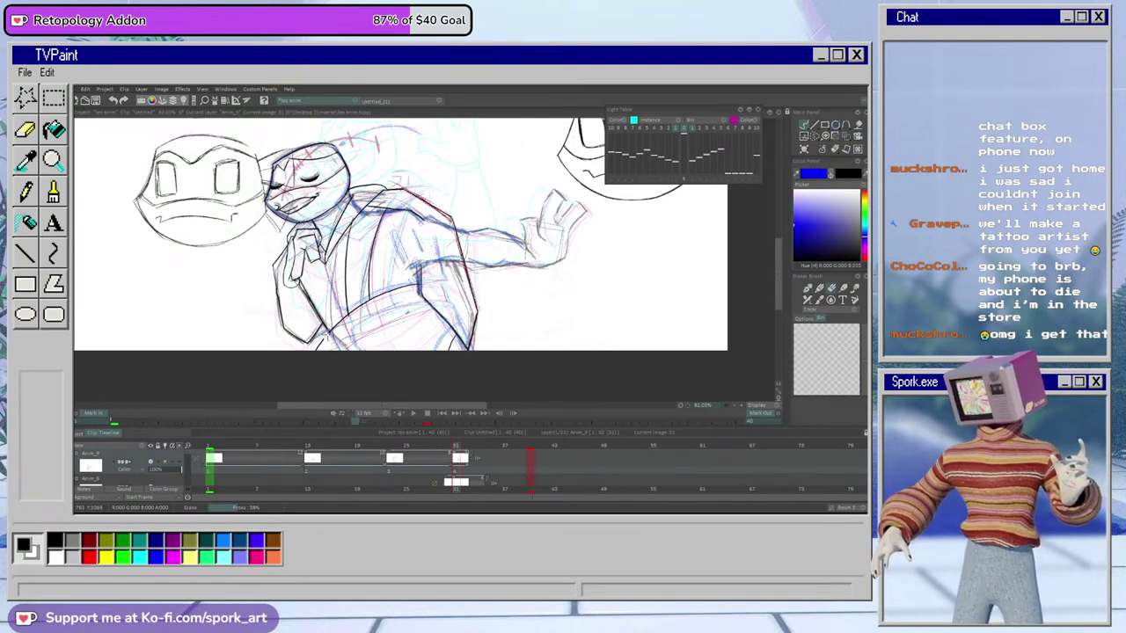
pyautogui.press('e')
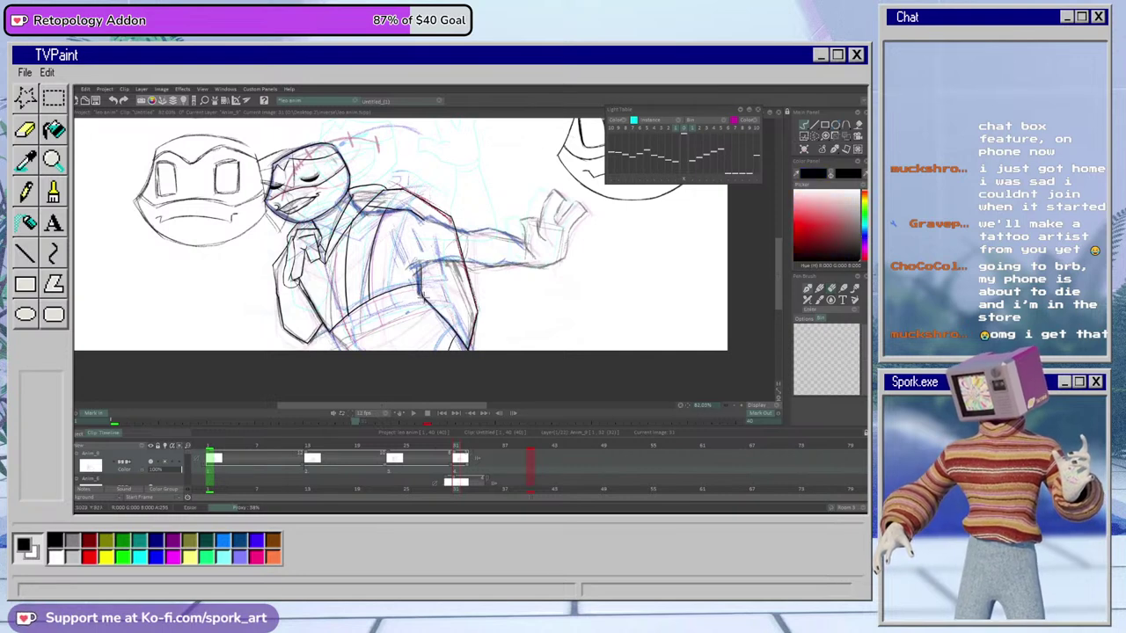
# Ink the belt's lower edge parallel to the upper one and clean up the overlapping line ends
pyautogui.moveTo(408, 304); pyautogui.dragTo(338, 351)
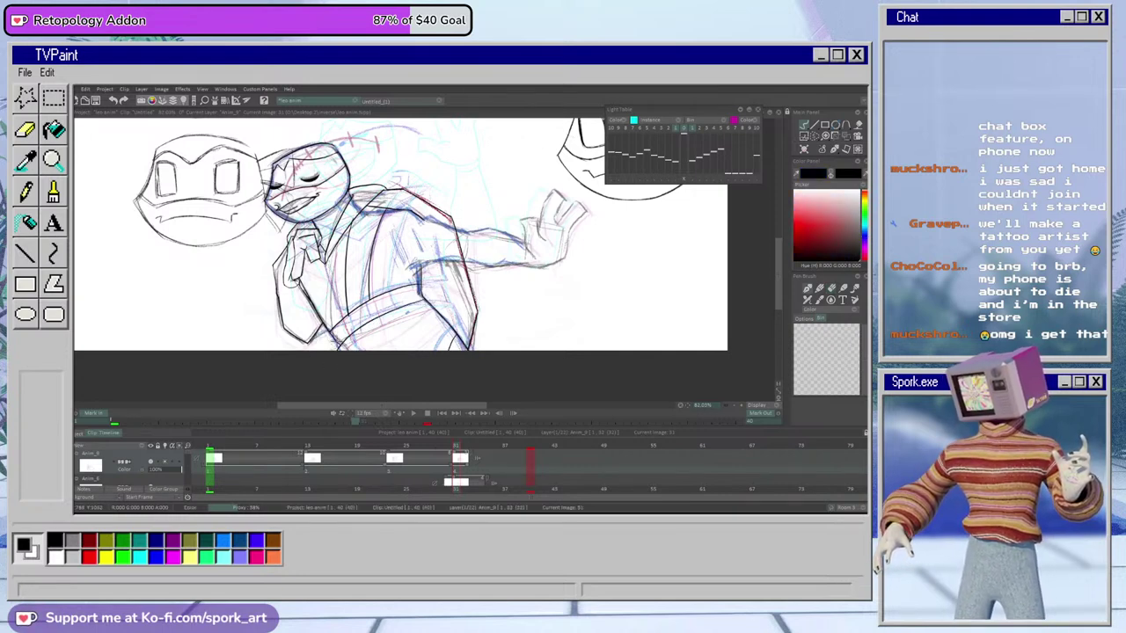
pyautogui.press('e')
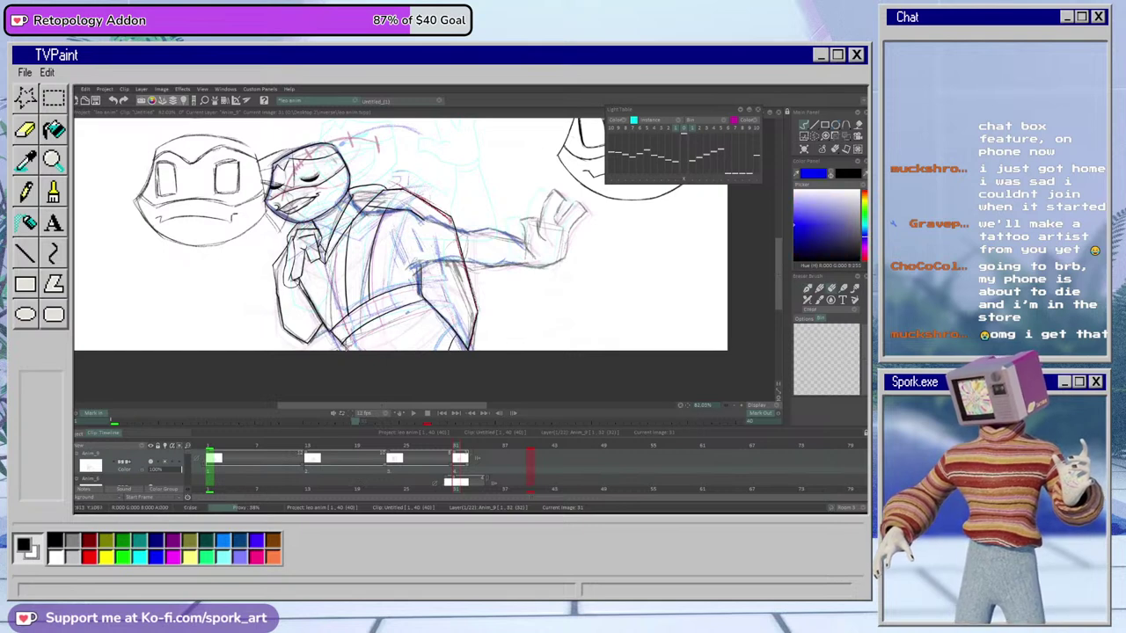
pyautogui.press('e')
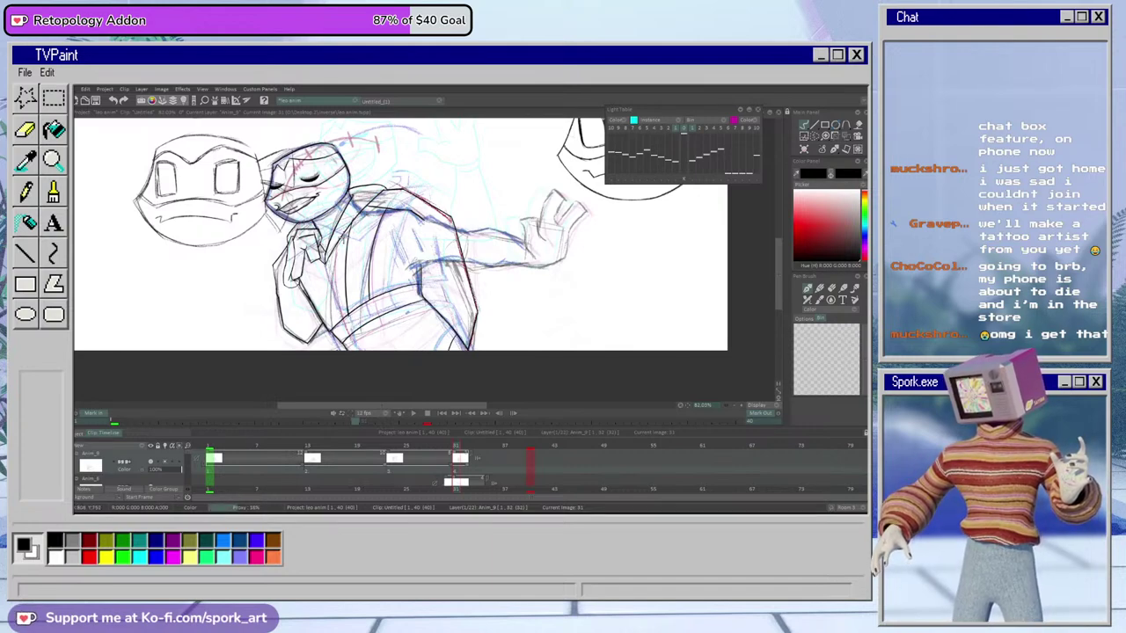
# Continue both torso lines as short cross lines over the belt
pyautogui.moveTo(727, 406); pyautogui.dragTo(754, 399)
pyautogui.moveTo(778, 279); pyautogui.dragTo(778, 298)
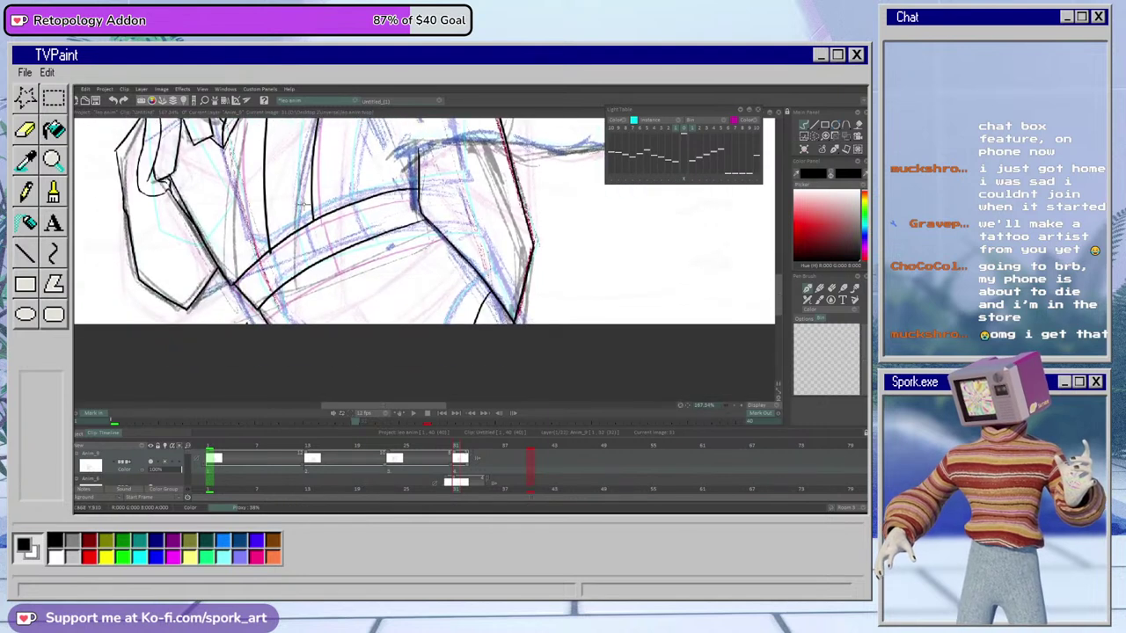
pyautogui.moveTo(266, 250); pyautogui.dragTo(291, 283)
pyautogui.moveTo(321, 220); pyautogui.dragTo(327, 261)
# Erase the belt's lower edge, redraw it lower to widen the belt, and trim its front end
pyautogui.press('e')
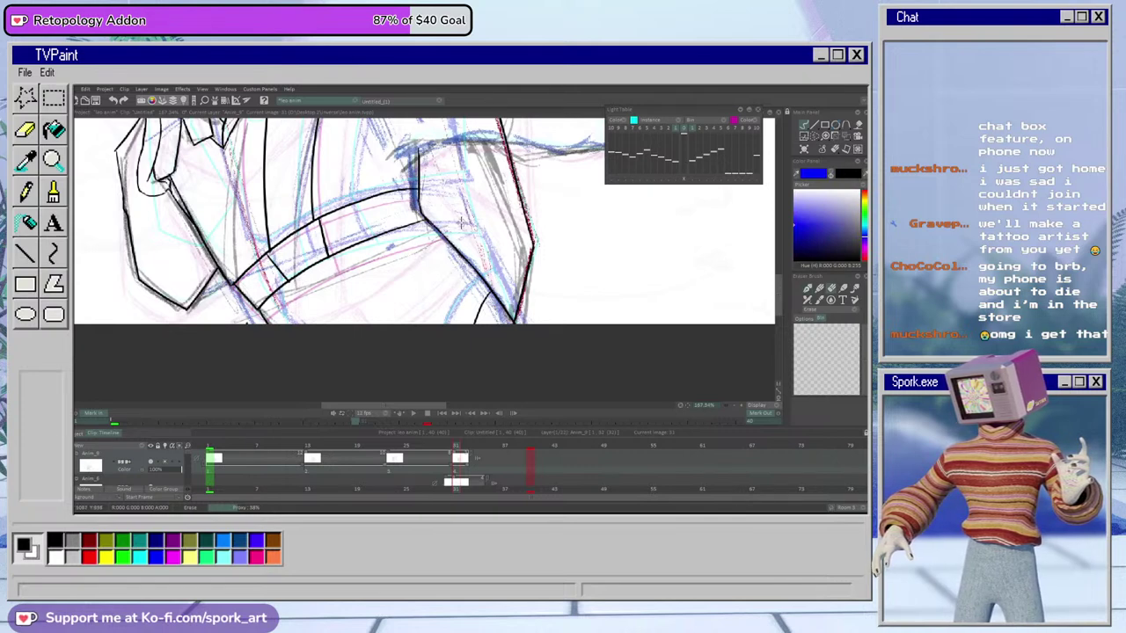
pyautogui.moveTo(387, 235)
pyautogui.mouseDown()
pyautogui.moveTo(272, 294)
pyautogui.moveTo(290, 282)
pyautogui.mouseUp()
pyautogui.press('b')
pyautogui.moveTo(435, 230); pyautogui.dragTo(265, 322)
pyautogui.press('e')
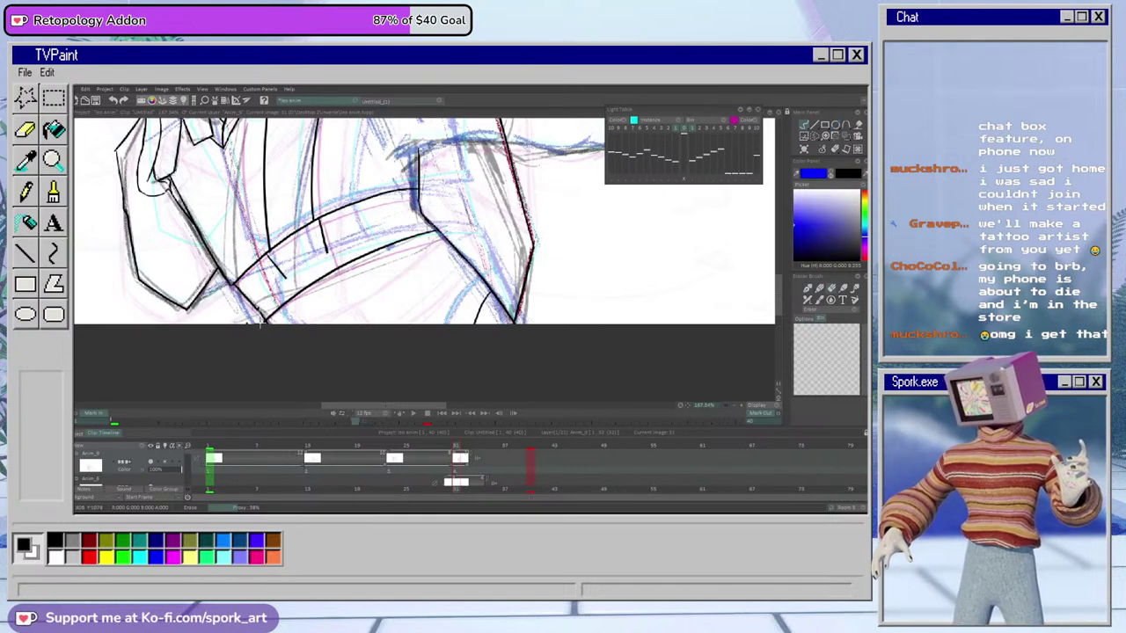
pyautogui.press('e')
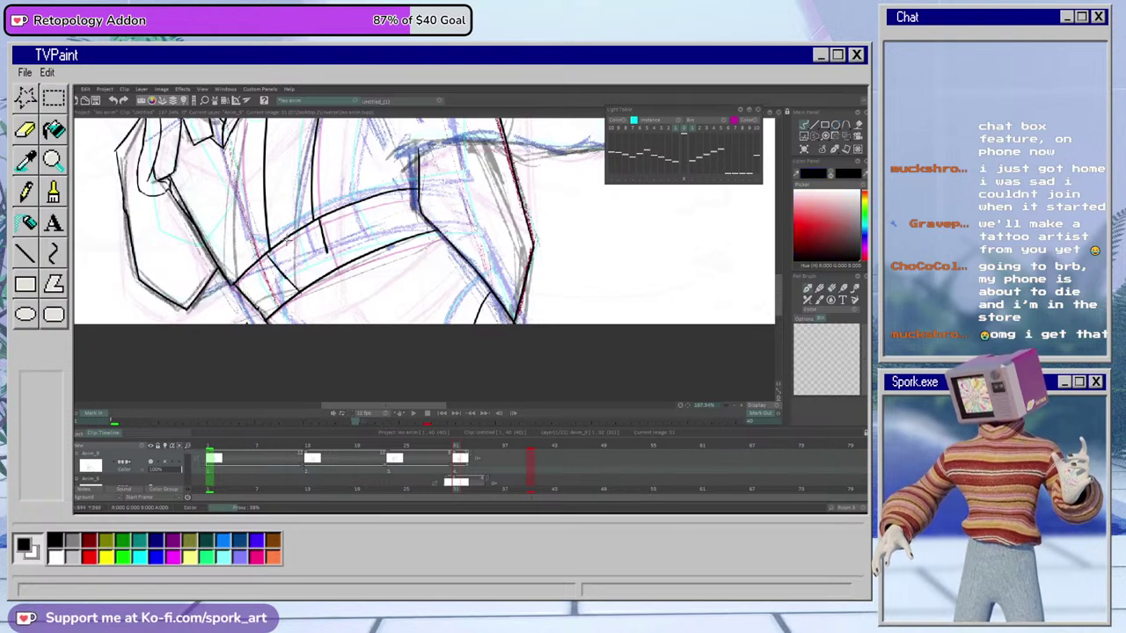
# Erase the two cross lines on the belt and the belt's lower edge in the leaning pose
pyautogui.press('e')
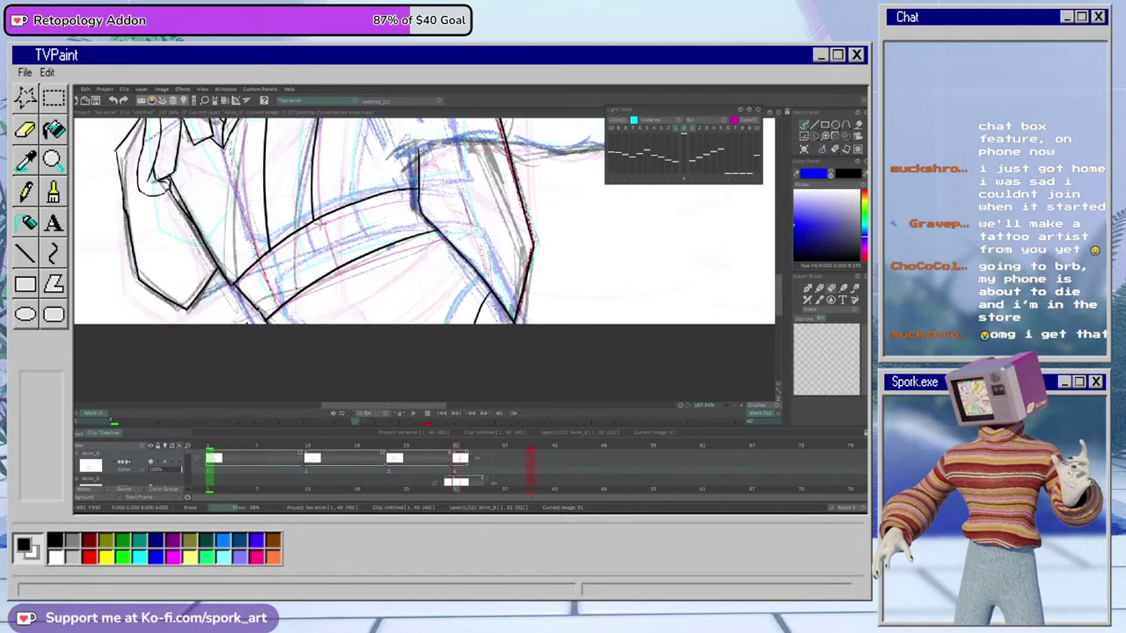
pyautogui.moveTo(269, 318)
pyautogui.mouseDown()
pyautogui.moveTo(294, 303)
pyautogui.moveTo(390, 243)
pyautogui.moveTo(316, 280)
pyautogui.moveTo(420, 234)
pyautogui.mouseUp()
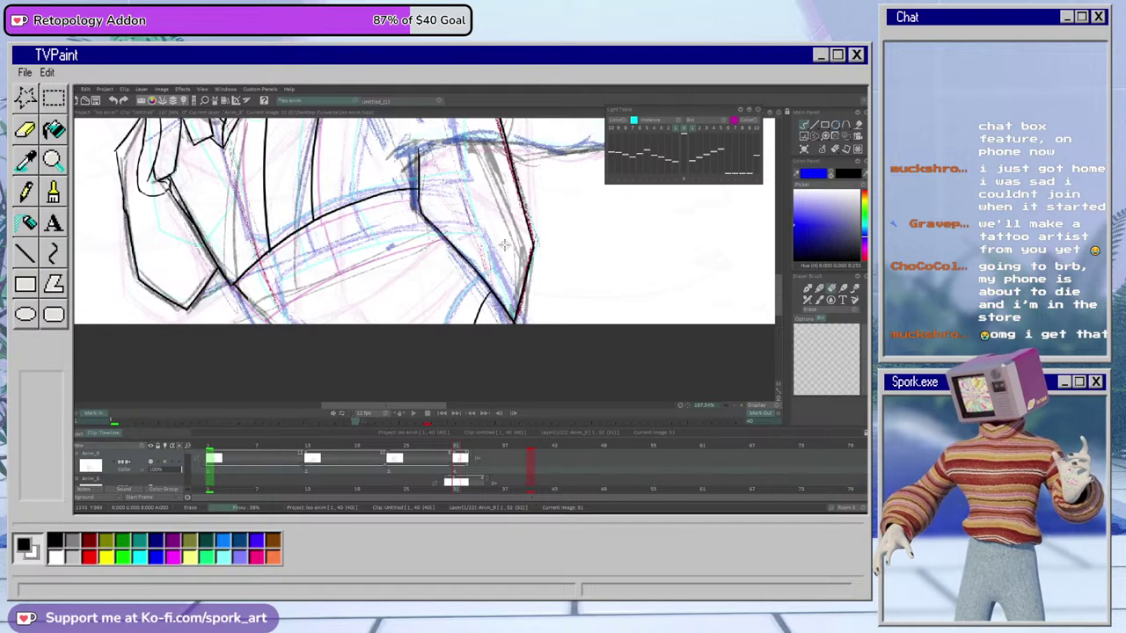
pyautogui.press('b')
pyautogui.moveTo(728, 407); pyautogui.dragTo(717, 407)
pyautogui.moveTo(778, 304); pyautogui.dragTo(778, 286)
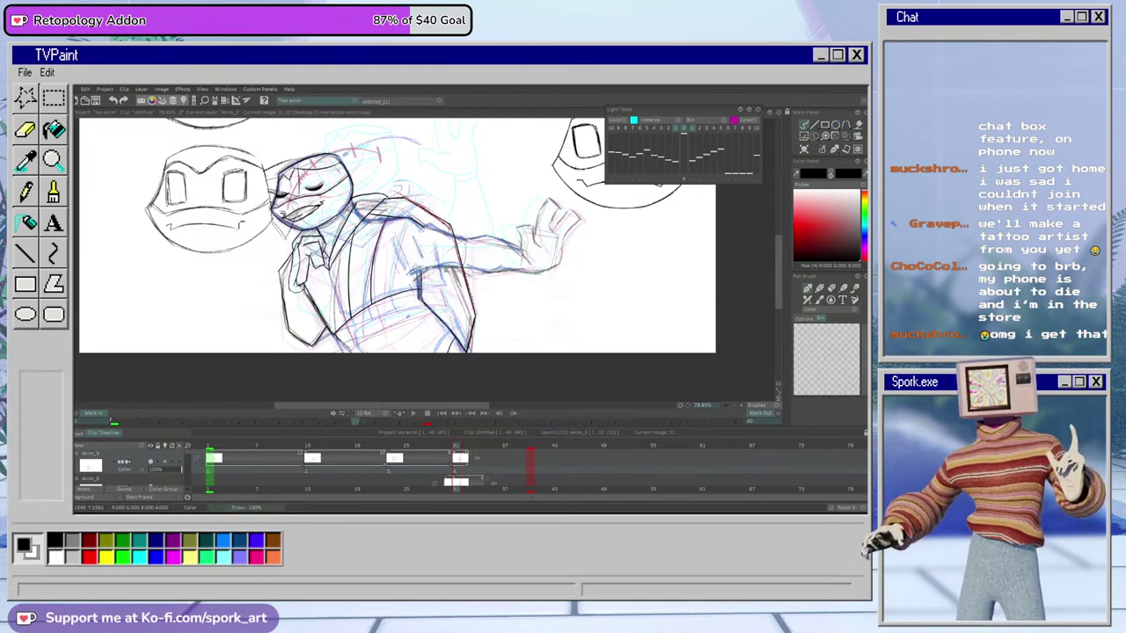
# Redraw the short torso edge from the armpit down to the belt as a slightly curved line
pyautogui.press('e')
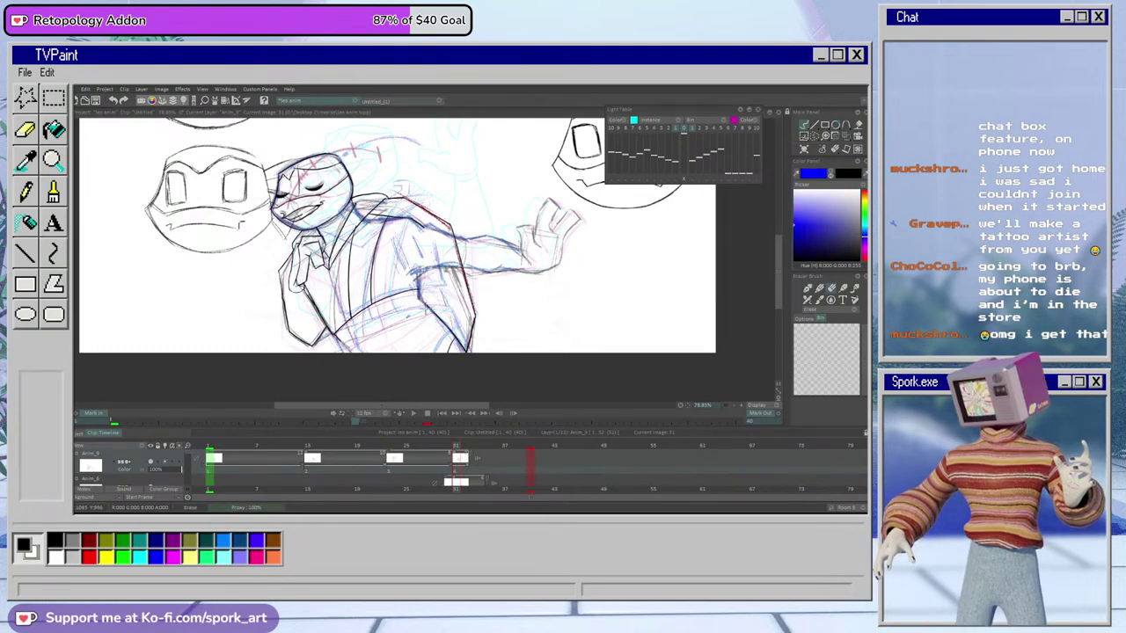
pyautogui.press('x')
pyautogui.scroll(3, 451, 290)
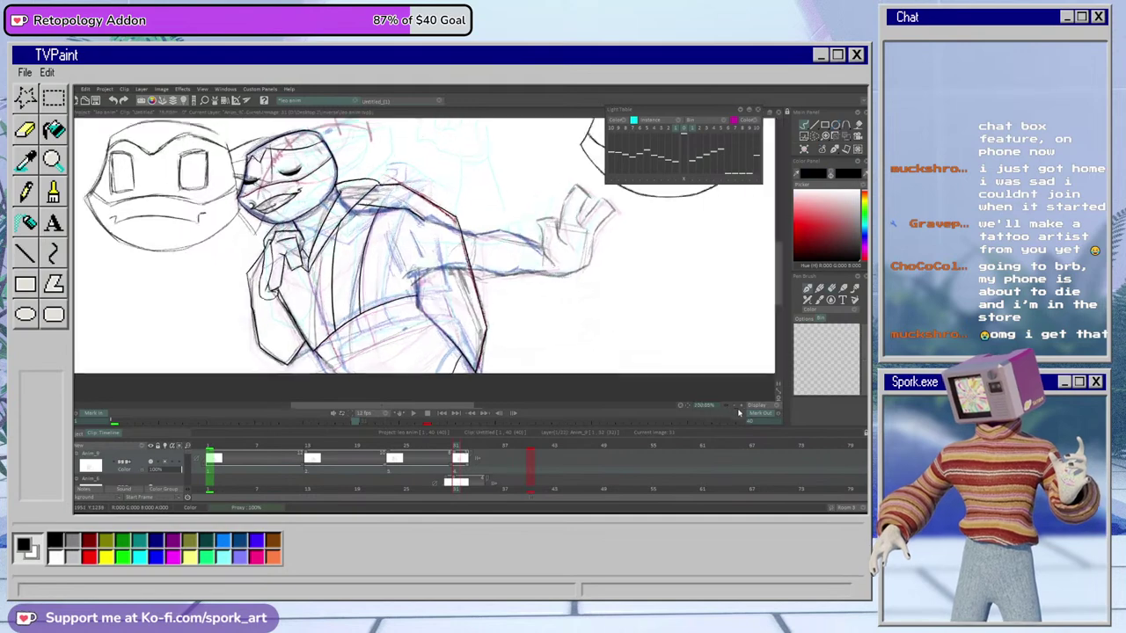
pyautogui.moveTo(420, 268)
pyautogui.mouseDown()
pyautogui.moveTo(413, 325)
pyautogui.moveTo(449, 348)
pyautogui.mouseUp()
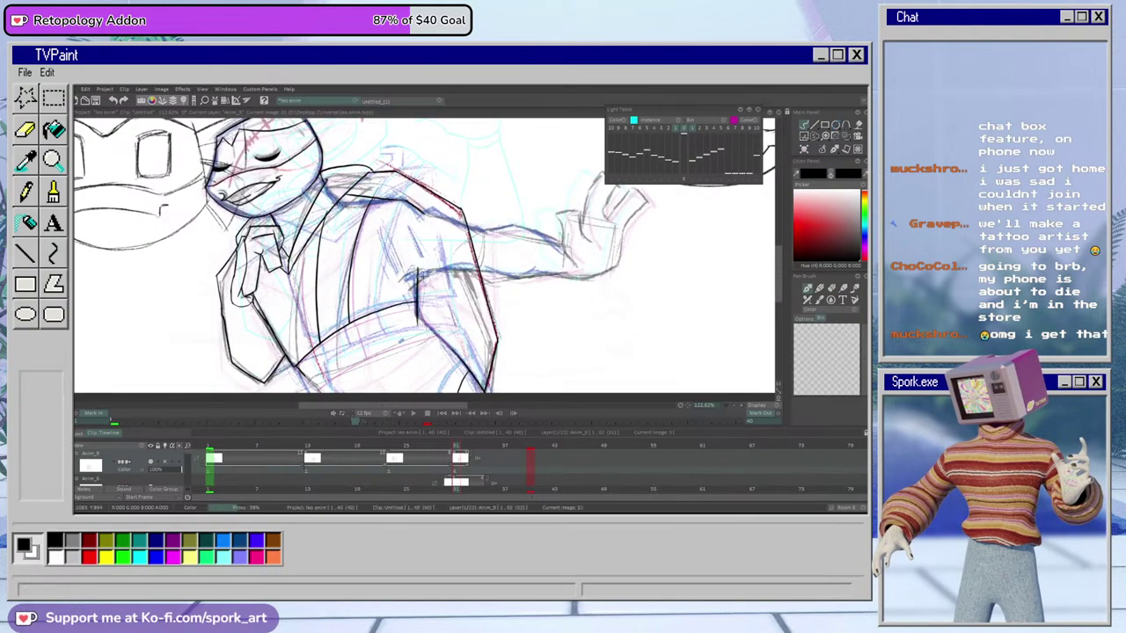
pyautogui.moveTo(418, 274); pyautogui.dragTo(422, 320)
pyautogui.hotkey('ctrl', 'z')
pyautogui.moveTo(419, 270); pyautogui.dragTo(424, 314)
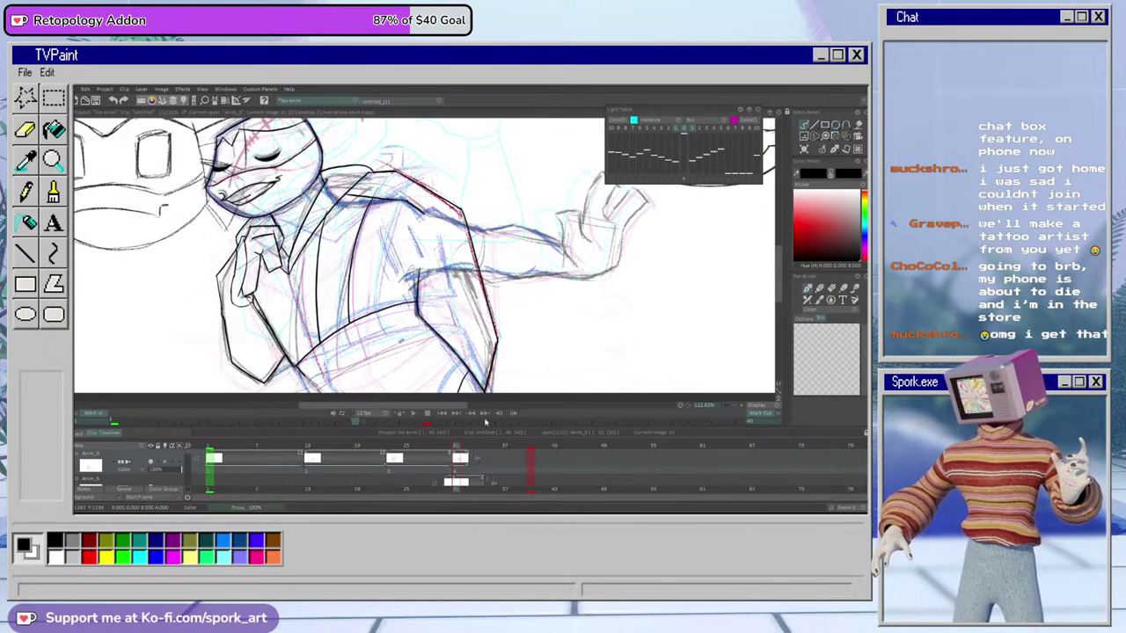
# Ink the belt's lower edge again and close the belt's front end, trimming the overshooting line ends
pyautogui.press('e')
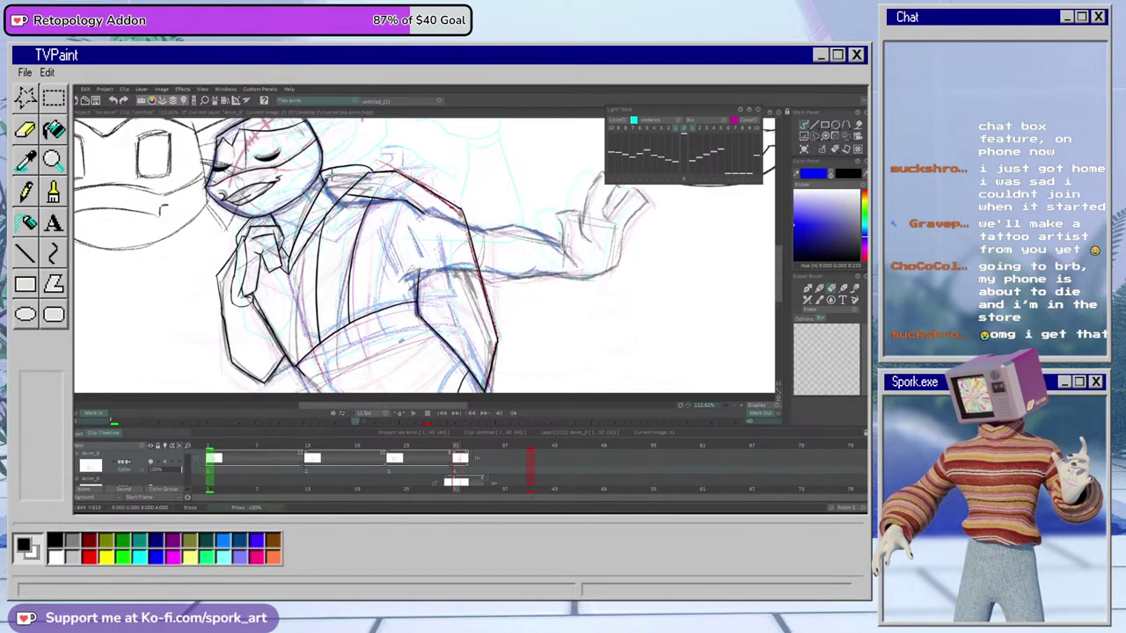
pyautogui.press('e')
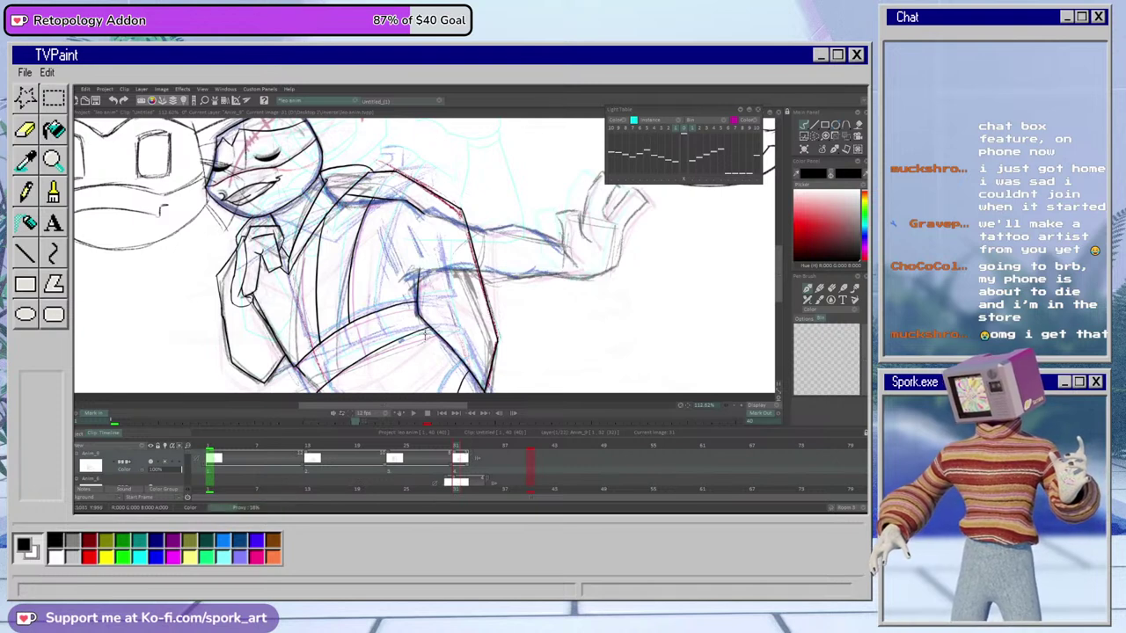
pyautogui.press('e')
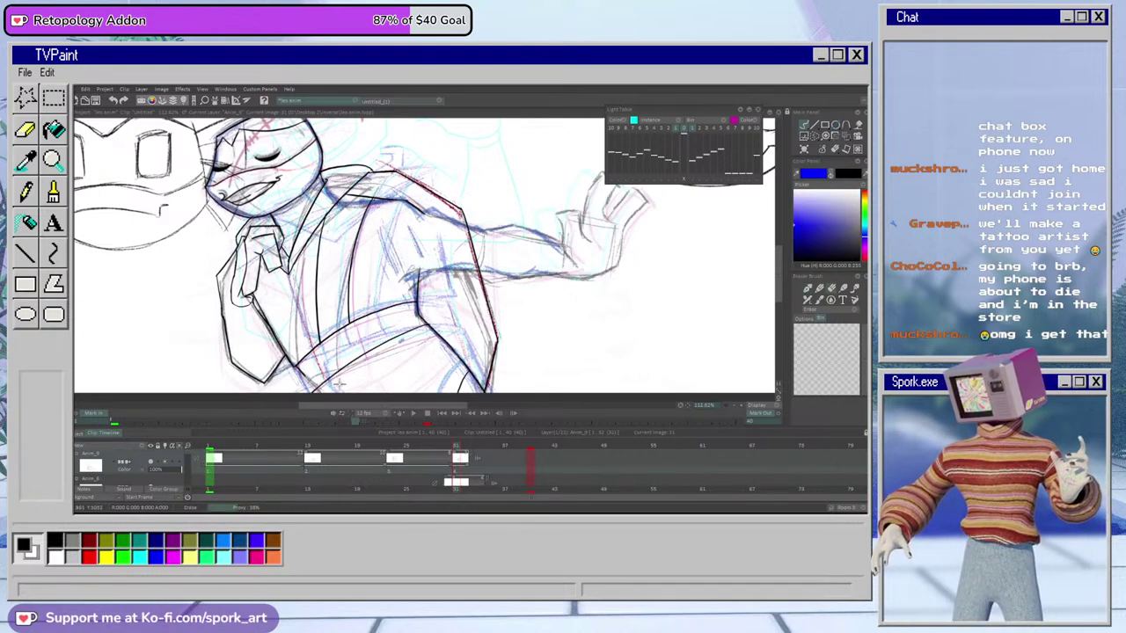
pyautogui.press('e')
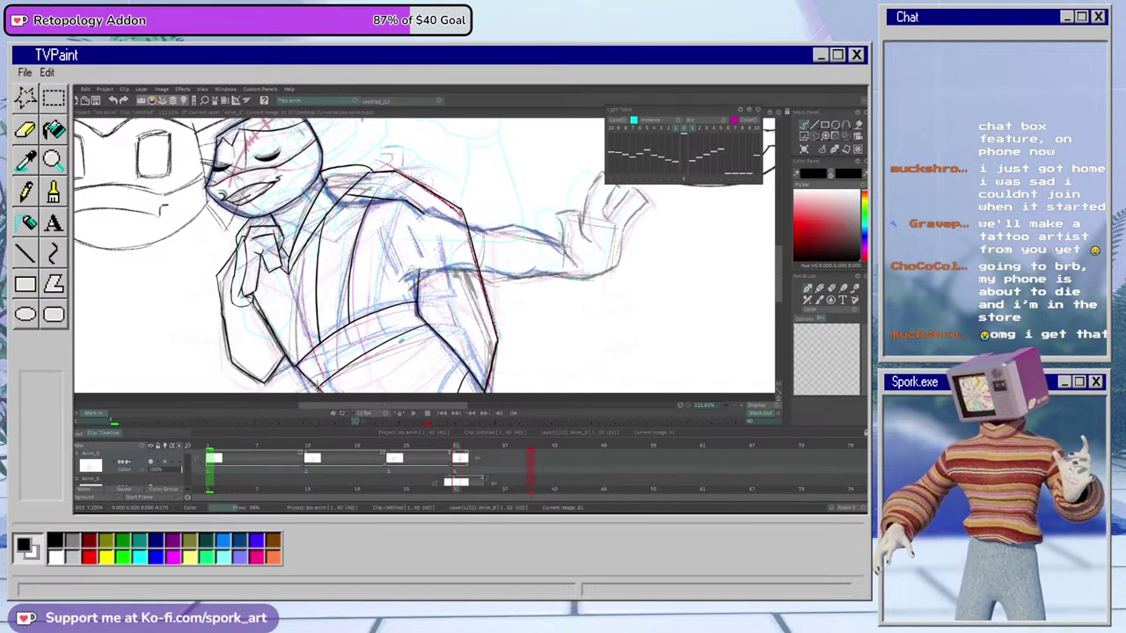
pyautogui.press('e')
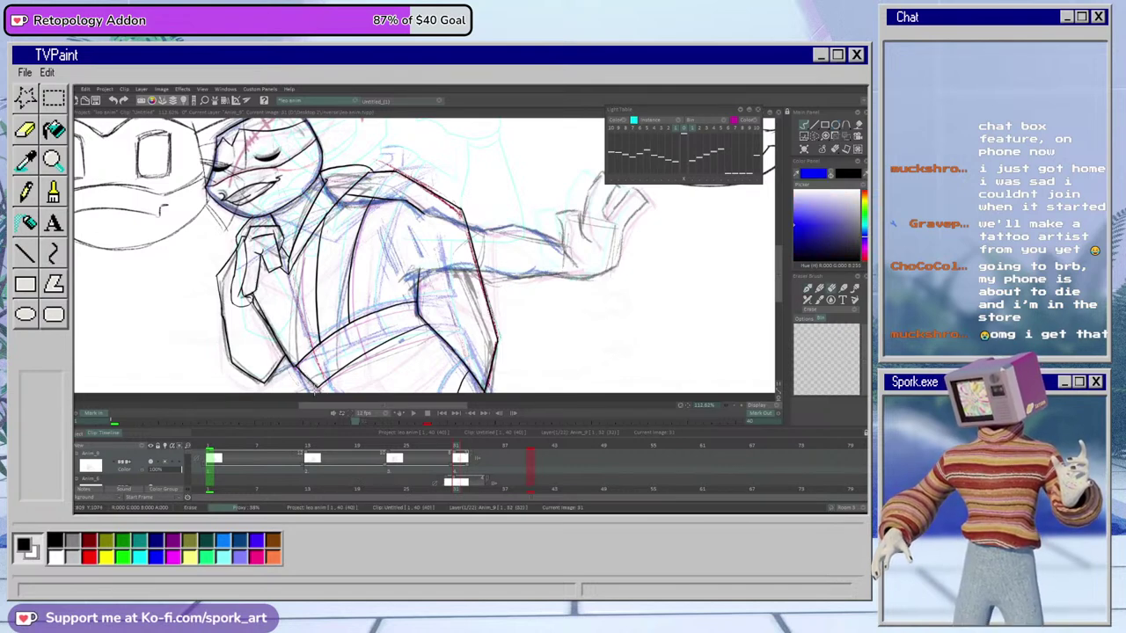
# Continue the two torso lines as cross lines over the redrawn belt and trim their ends
pyautogui.press('e')
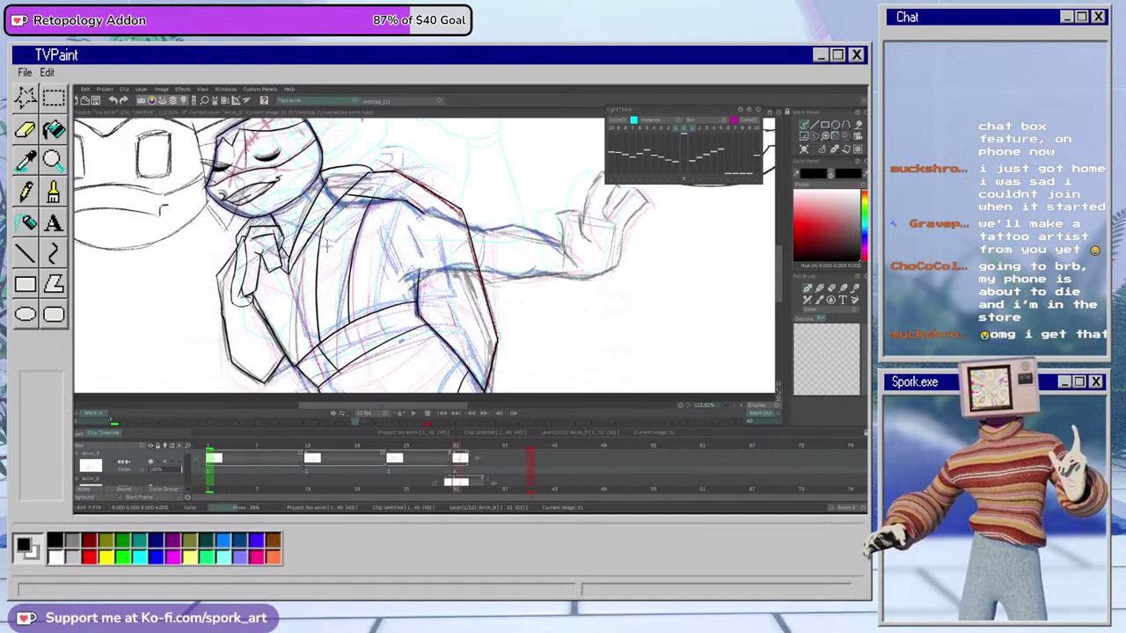
pyautogui.press('e')
pyautogui.press('e')
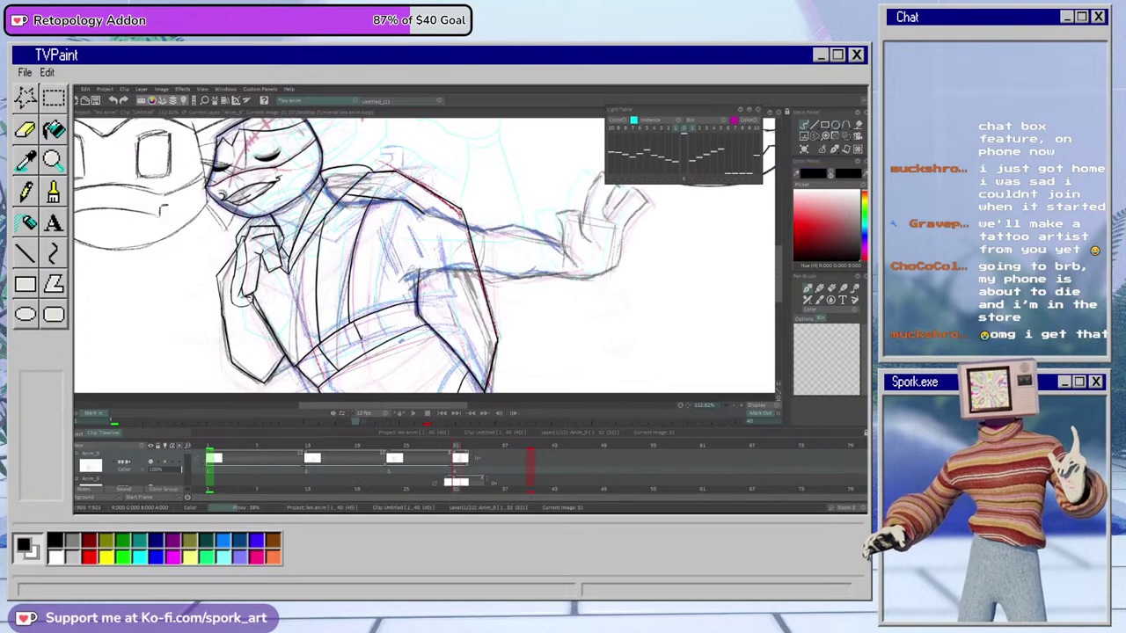
pyautogui.press('e')
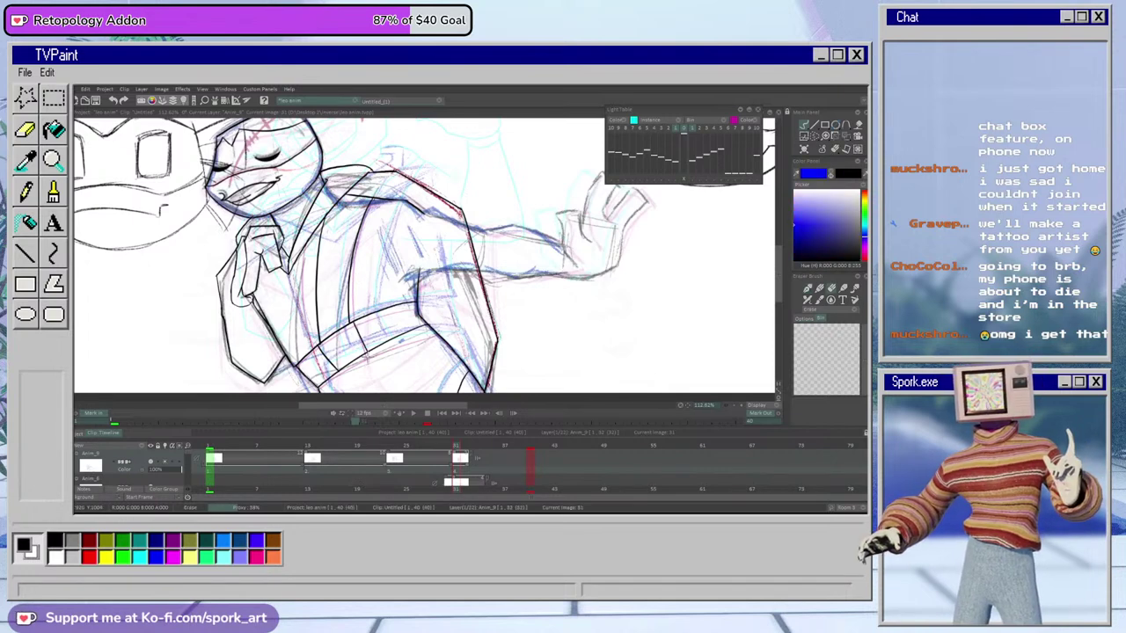
pyautogui.press('e')
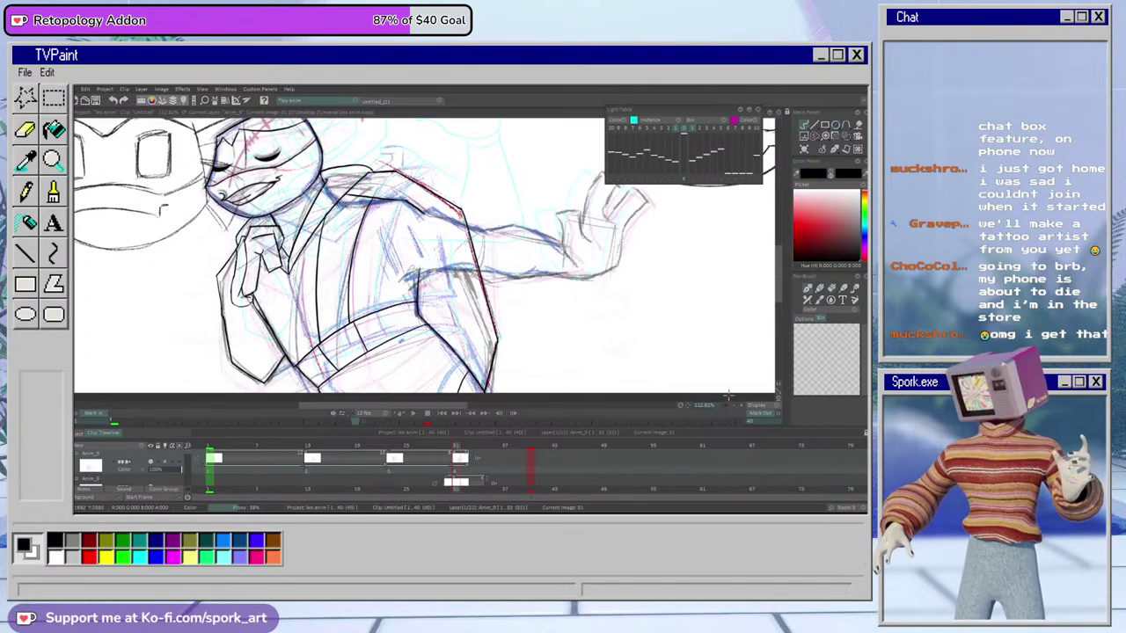
# On frame 23, erase the belt's two cross lines, redraw them as continuations of the torso lines, and trim their ends
pyautogui.moveTo(728, 406); pyautogui.dragTo(694, 414)
pyautogui.moveTo(452, 451)
pyautogui.mouseDown()
pyautogui.moveTo(378, 466)
pyautogui.moveTo(392, 464)
pyautogui.mouseUp()
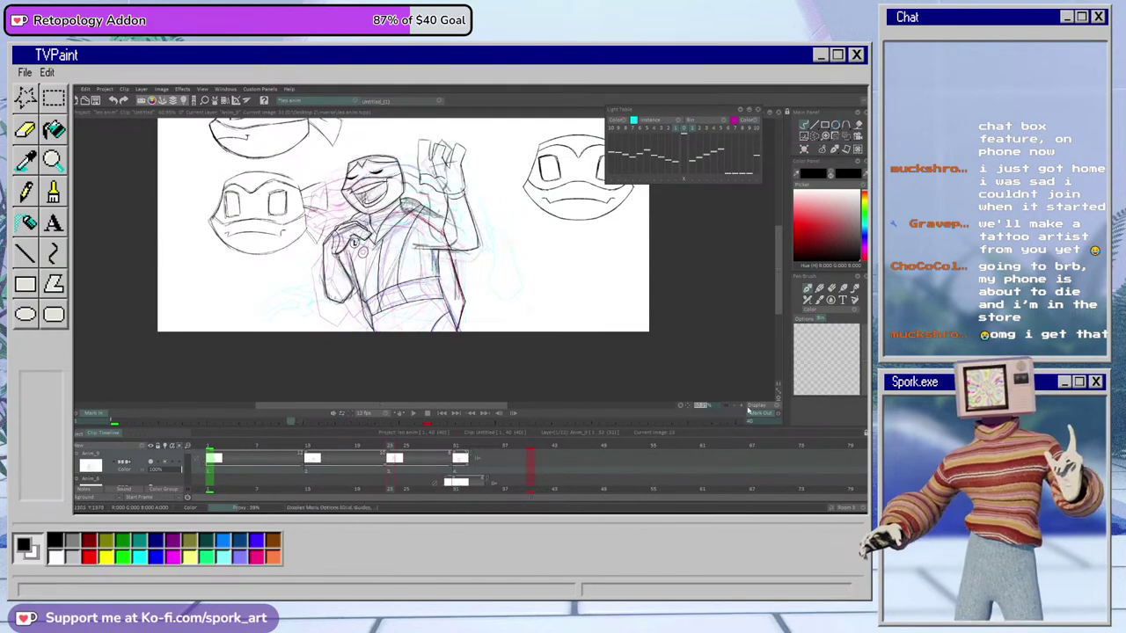
pyautogui.moveTo(726, 405); pyautogui.dragTo(746, 405)
pyautogui.moveTo(778, 284); pyautogui.dragTo(778, 291)
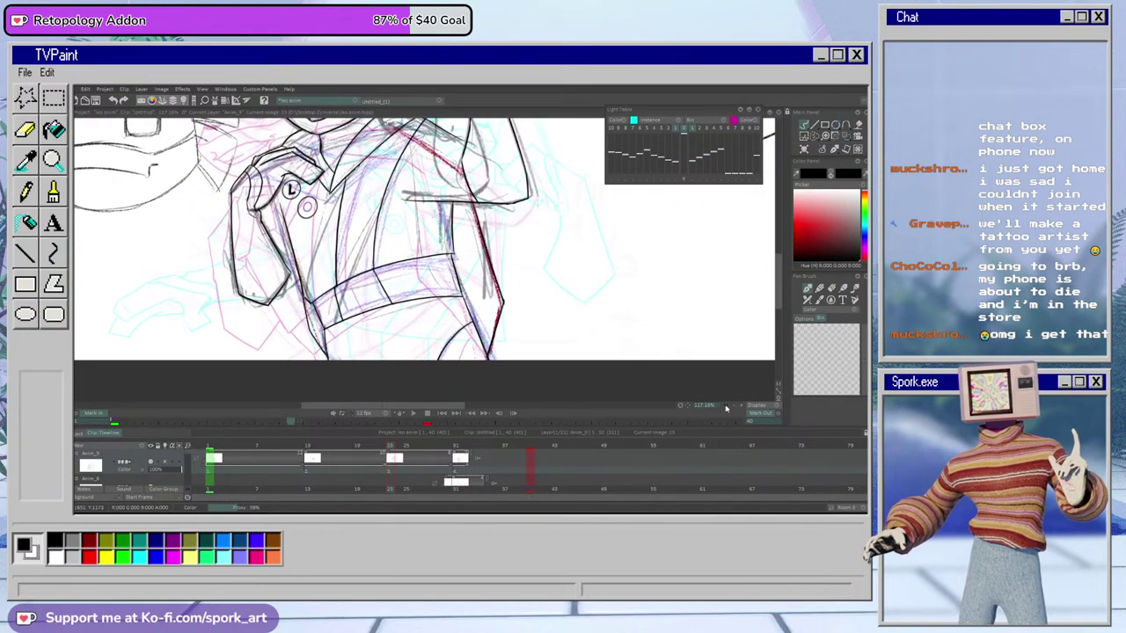
pyautogui.moveTo(726, 405); pyautogui.dragTo(738, 406)
pyautogui.press('e')
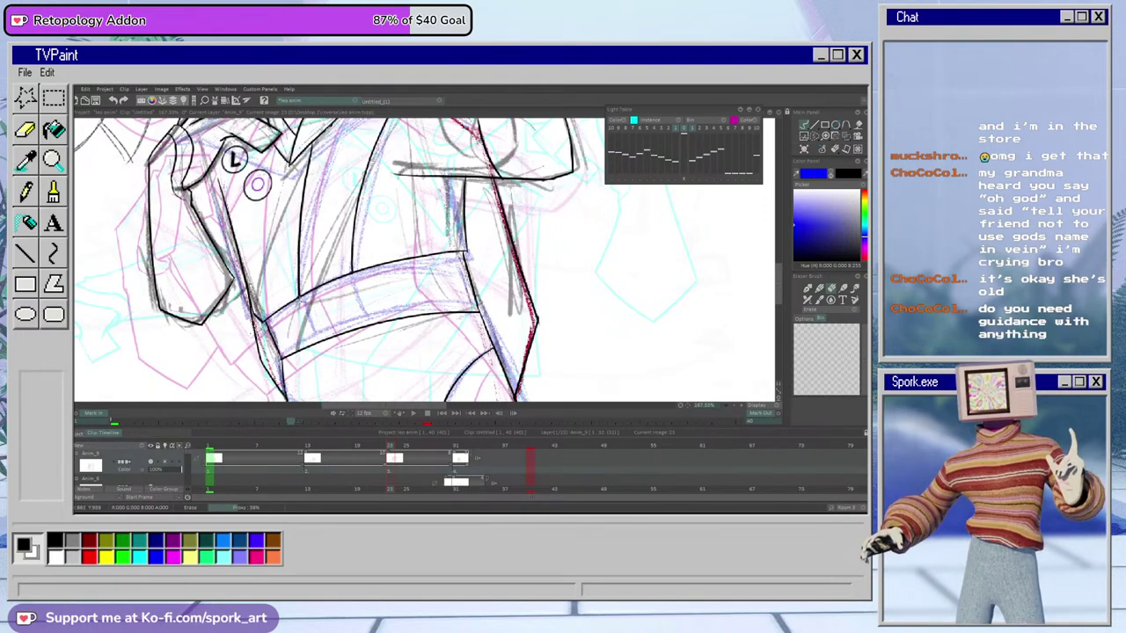
pyautogui.press('b')
pyautogui.moveTo(298, 300); pyautogui.dragTo(315, 341)
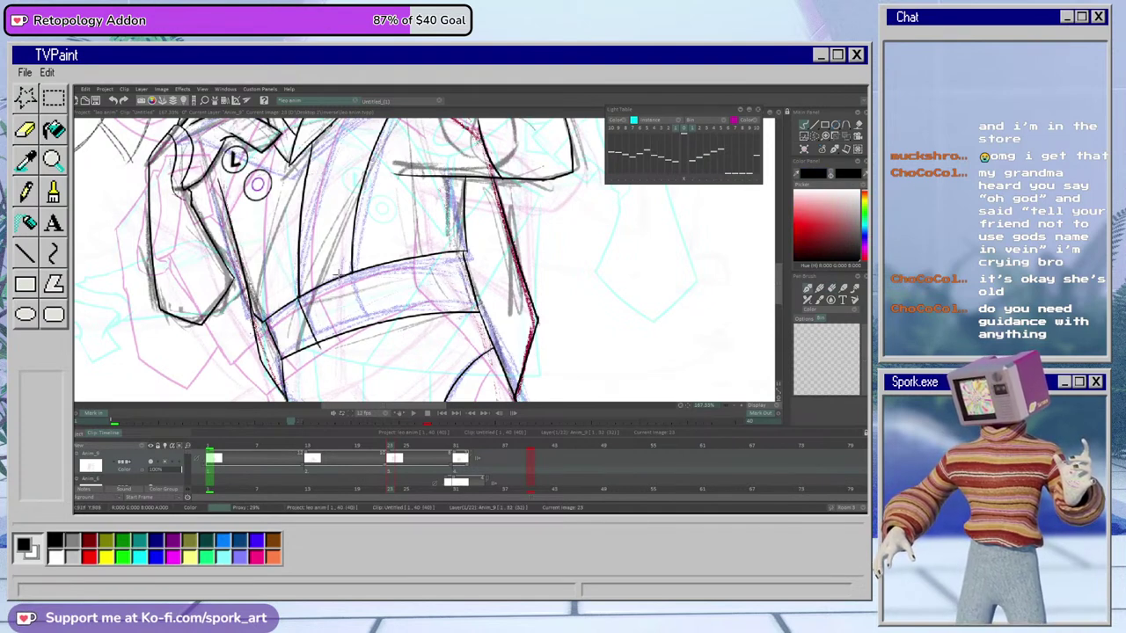
pyautogui.moveTo(357, 269); pyautogui.dragTo(375, 333)
pyautogui.press('e')
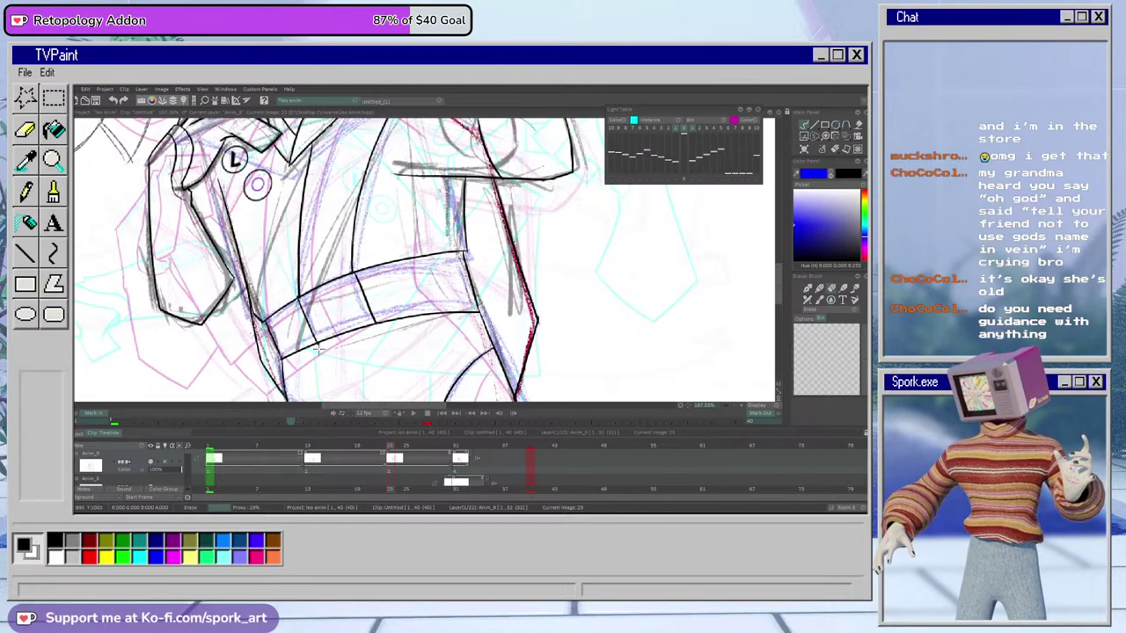
pyautogui.press('b')
# Return to frame 31, compare it with the previous pose, and draw a small downward arrow above the shoulder
pyautogui.moveTo(727, 407); pyautogui.dragTo(665, 410)
pyautogui.moveTo(392, 446)
pyautogui.mouseDown()
pyautogui.moveTo(462, 448)
pyautogui.moveTo(454, 471)
pyautogui.mouseUp()
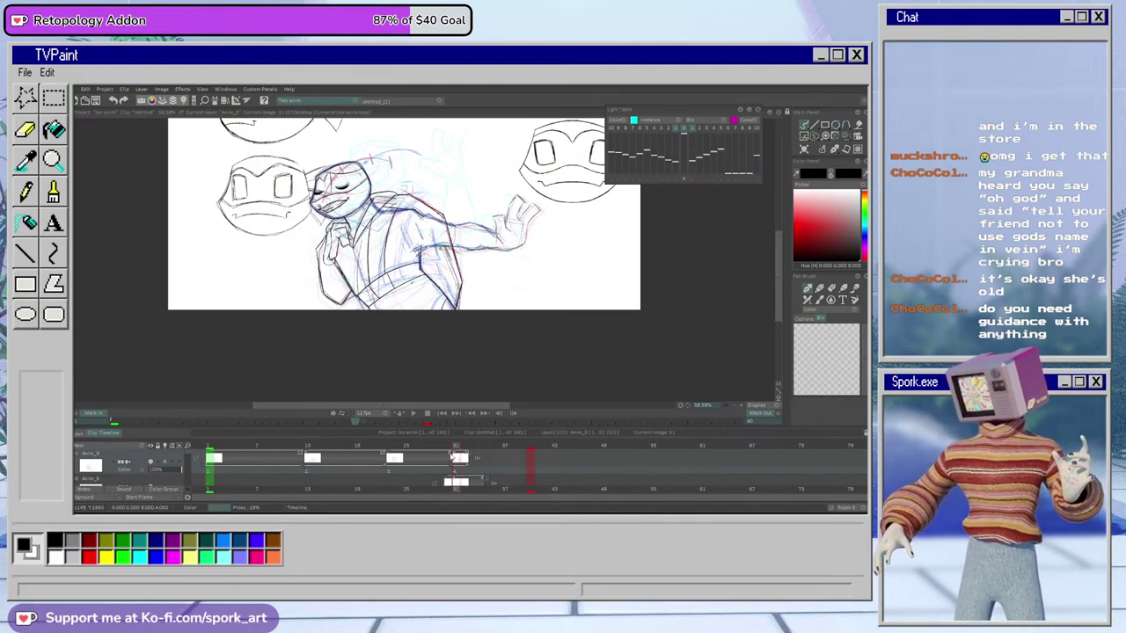
pyautogui.click(446, 448)
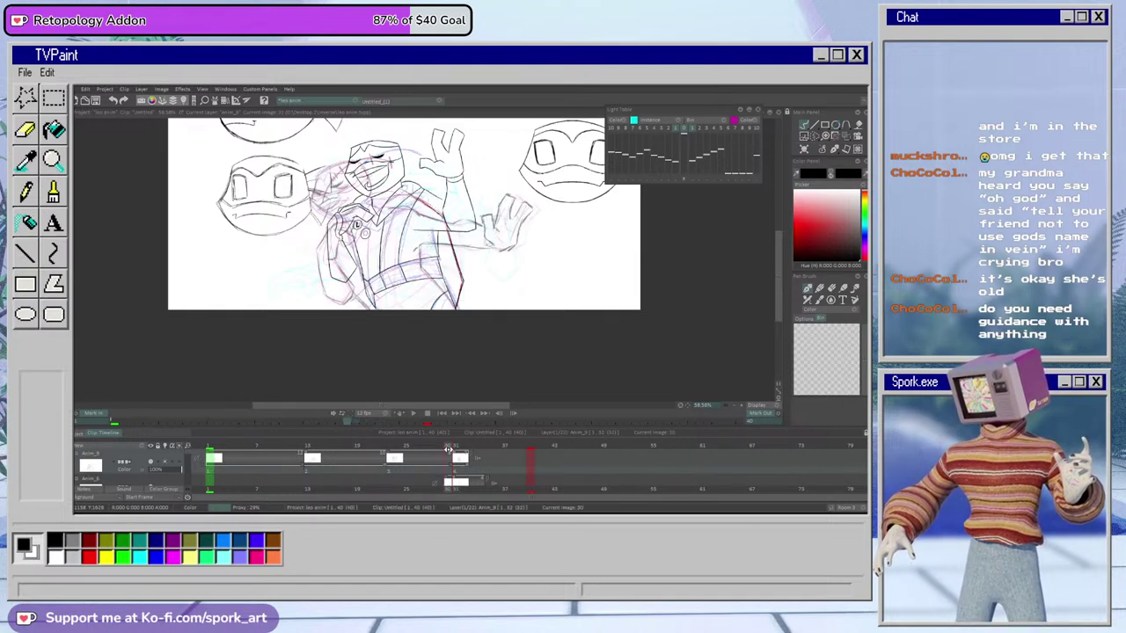
pyautogui.click(459, 451)
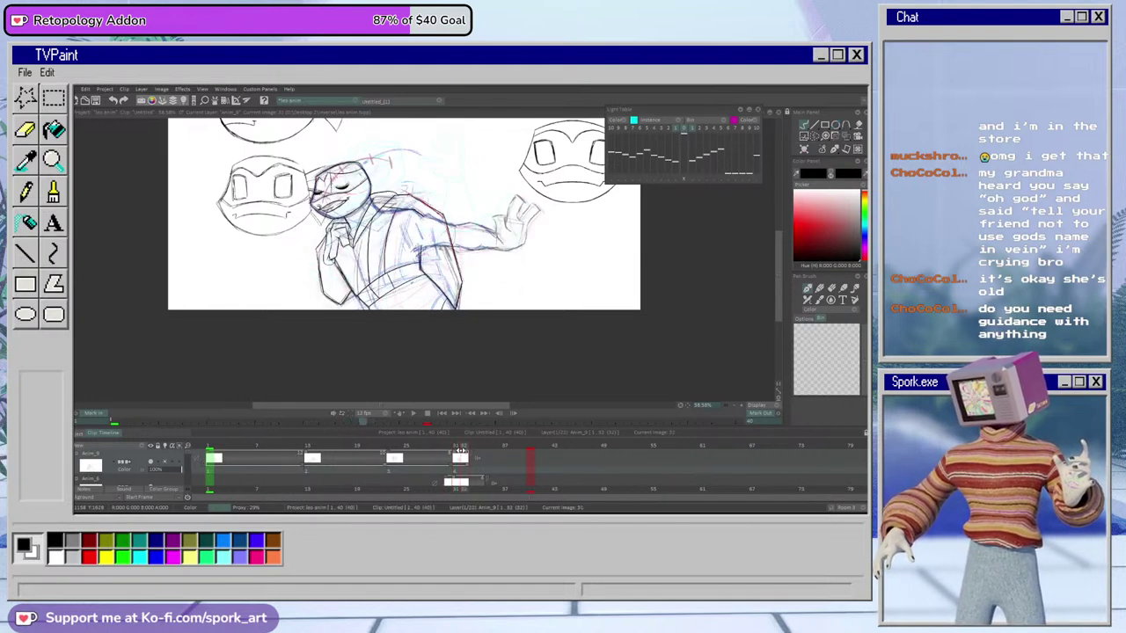
pyautogui.click(740, 406)
pyautogui.click(740, 405)
pyautogui.click(741, 406)
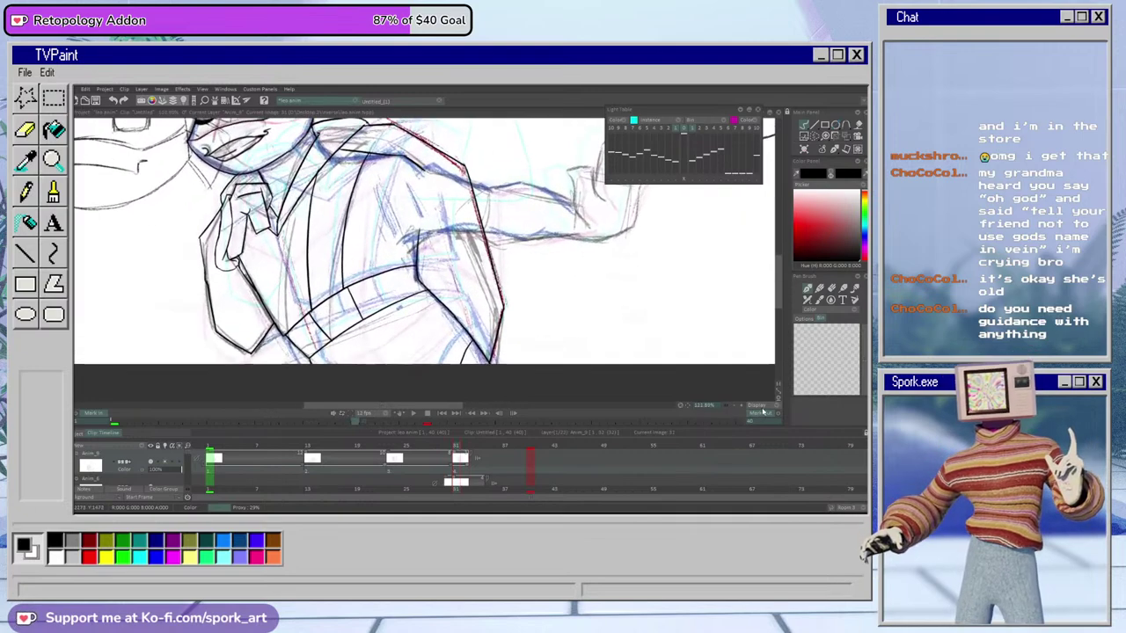
pyautogui.moveTo(779, 294); pyautogui.dragTo(784, 279)
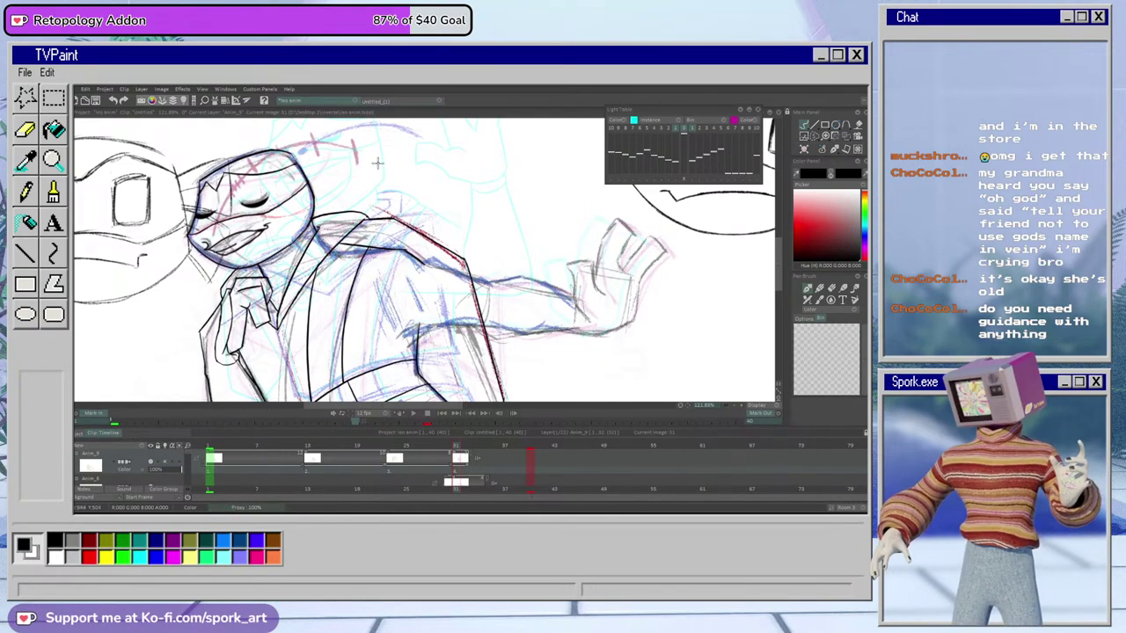
pyautogui.moveTo(380, 154); pyautogui.dragTo(366, 187)
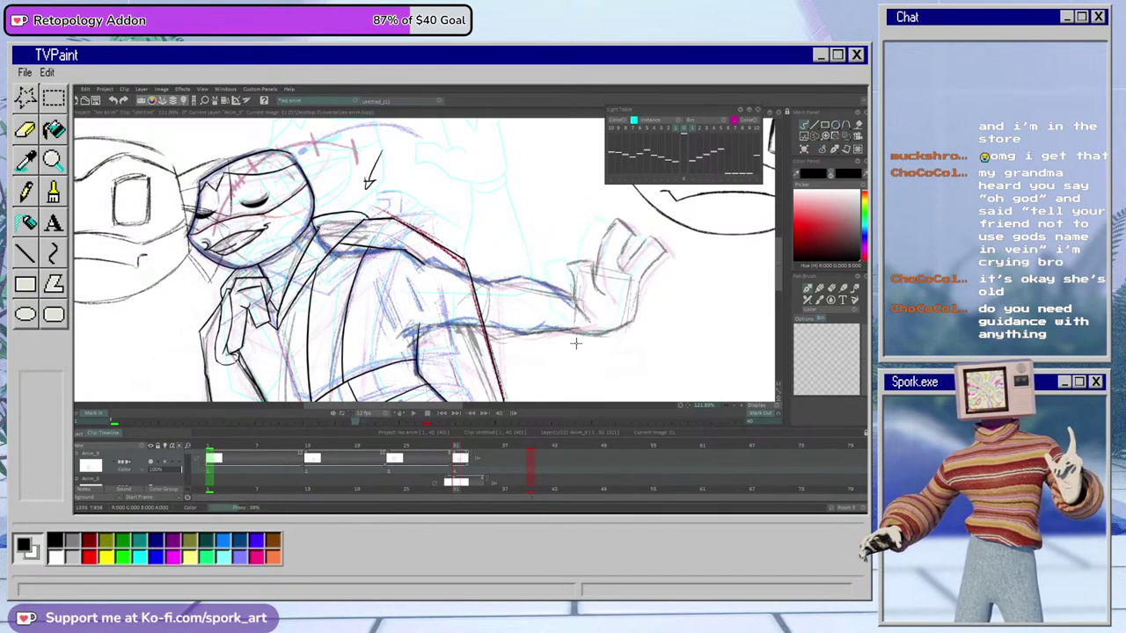
# Re-ink the collar lines where they cross the shoulder and clean up the overlapping ends
pyautogui.moveTo(724, 408); pyautogui.dragTo(698, 442)
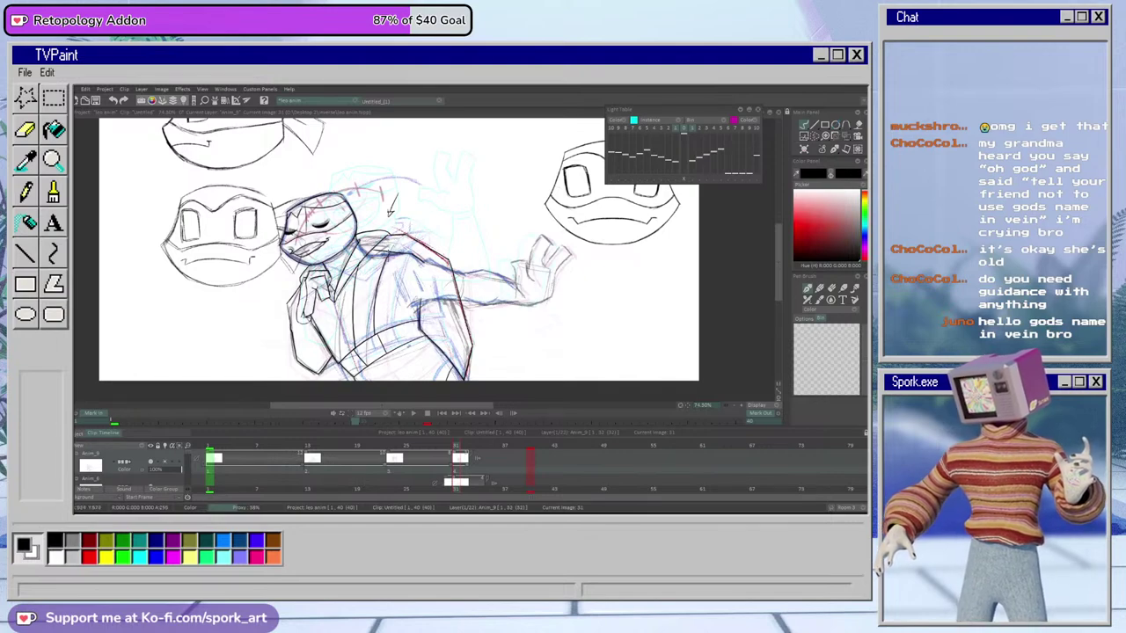
pyautogui.scroll(3, 431, 229)
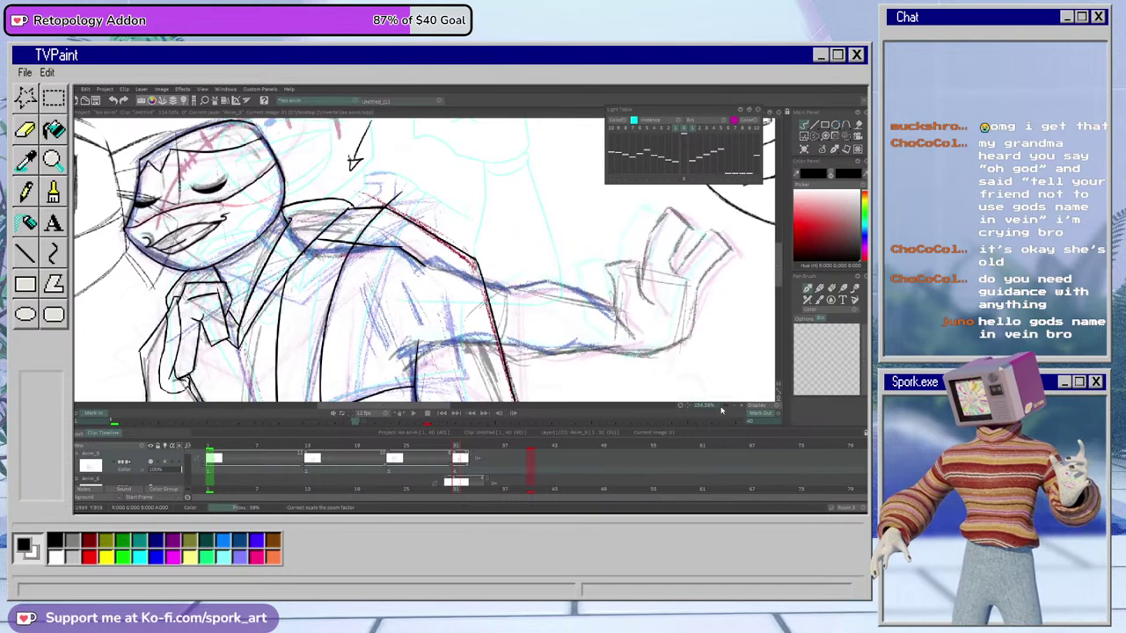
pyautogui.scroll(-3, 728, 409)
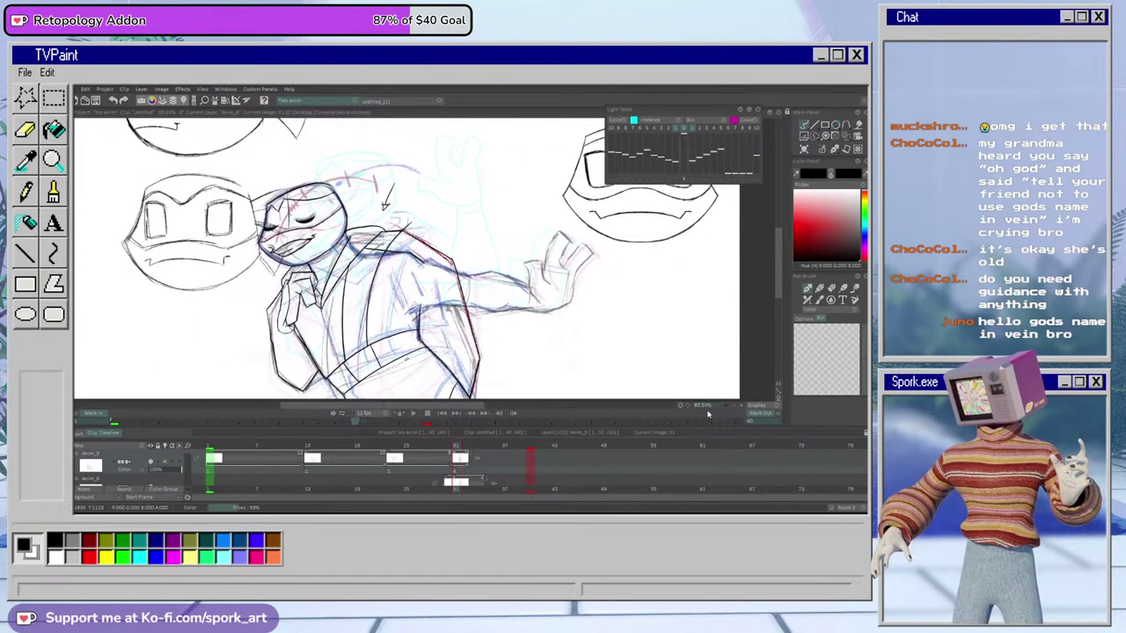
pyautogui.press('e')
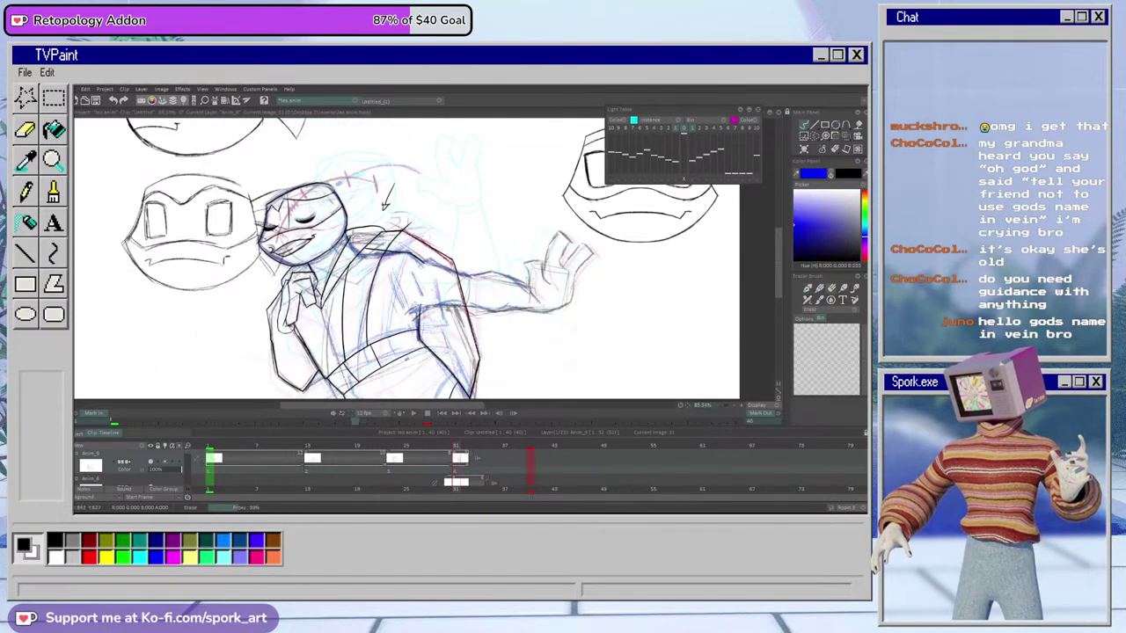
pyautogui.press('e')
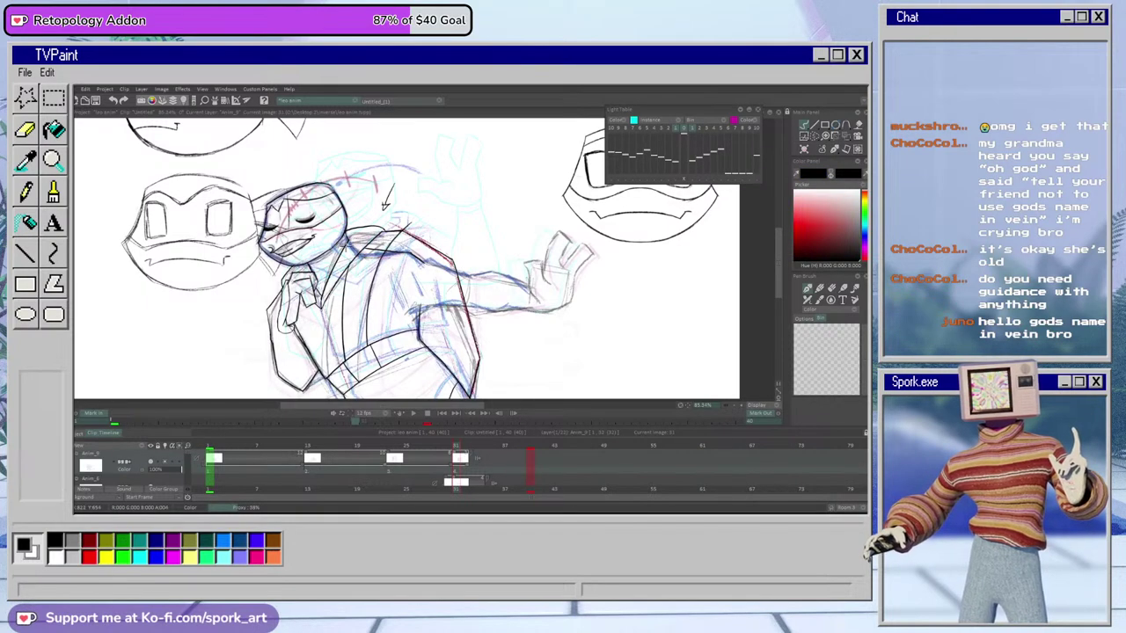
# Flip between the two poses and rework the torso lines between the shoulder and the belt on frame 31
pyautogui.click(450, 447)
pyautogui.moveTo(452, 450)
pyautogui.mouseDown()
pyautogui.moveTo(445, 459)
pyautogui.moveTo(456, 459)
pyautogui.mouseUp()
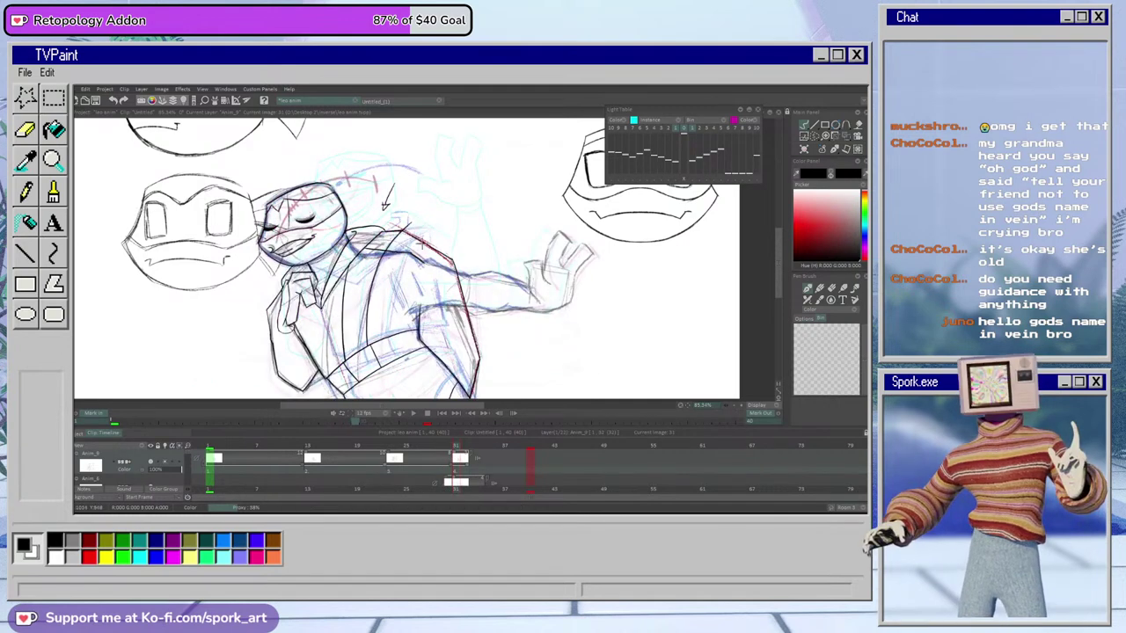
pyautogui.press('e')
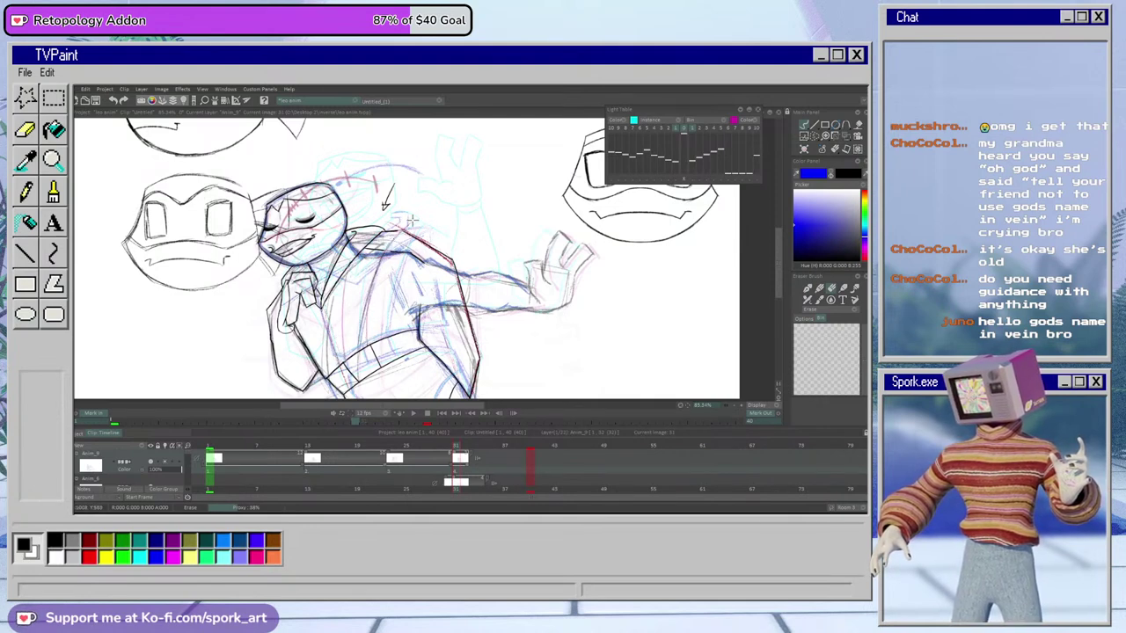
pyautogui.press('b')
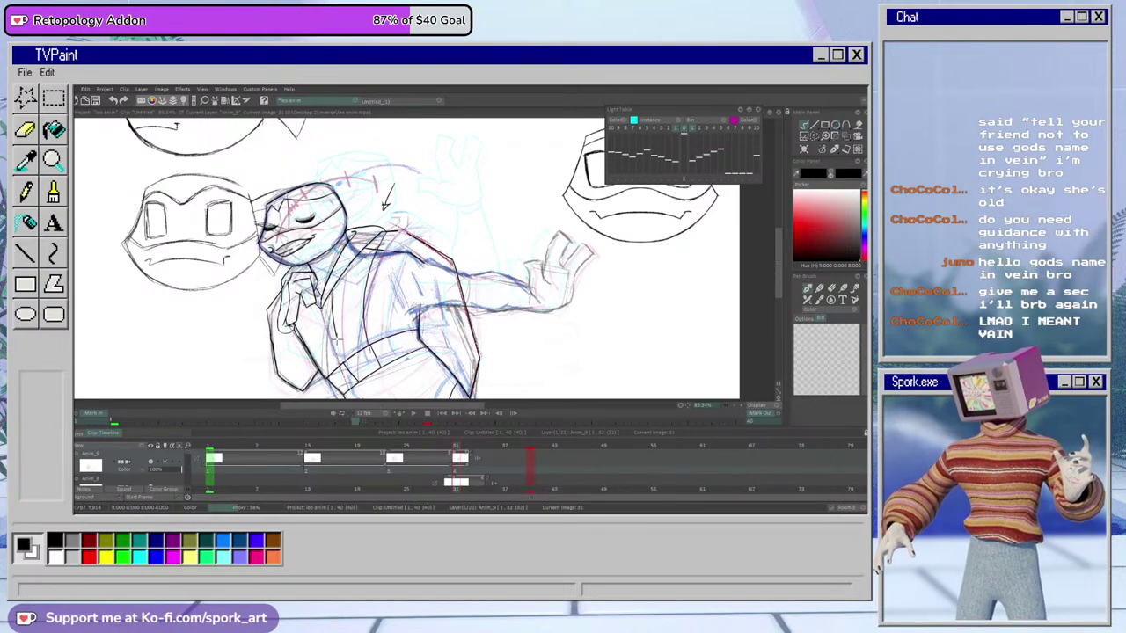
pyautogui.moveTo(450, 448); pyautogui.dragTo(455, 456)
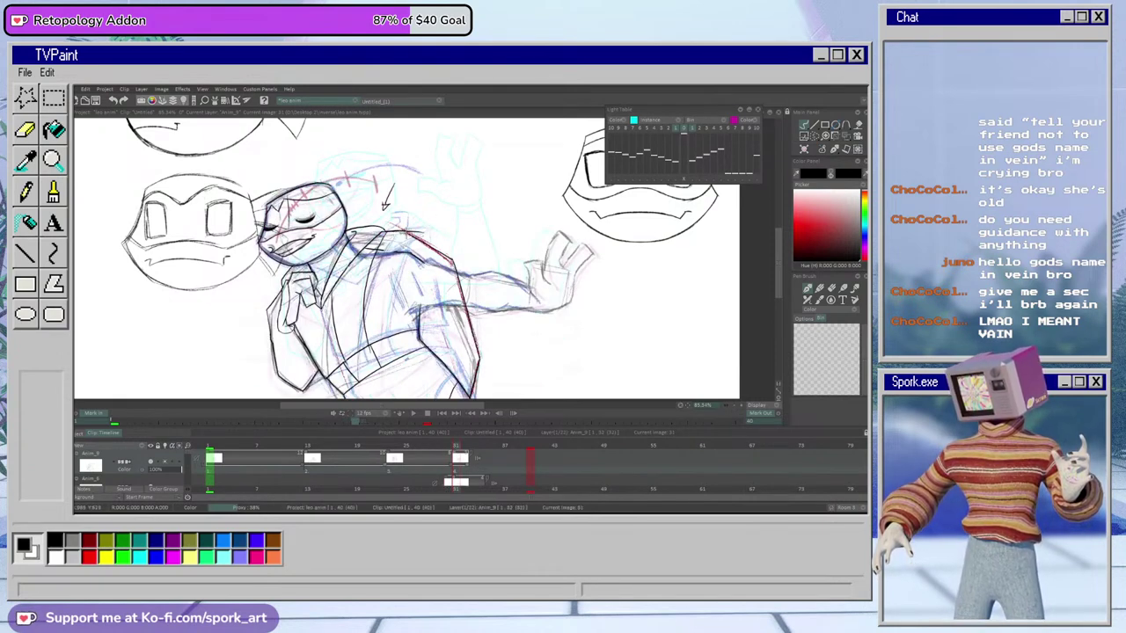
pyautogui.press('e')
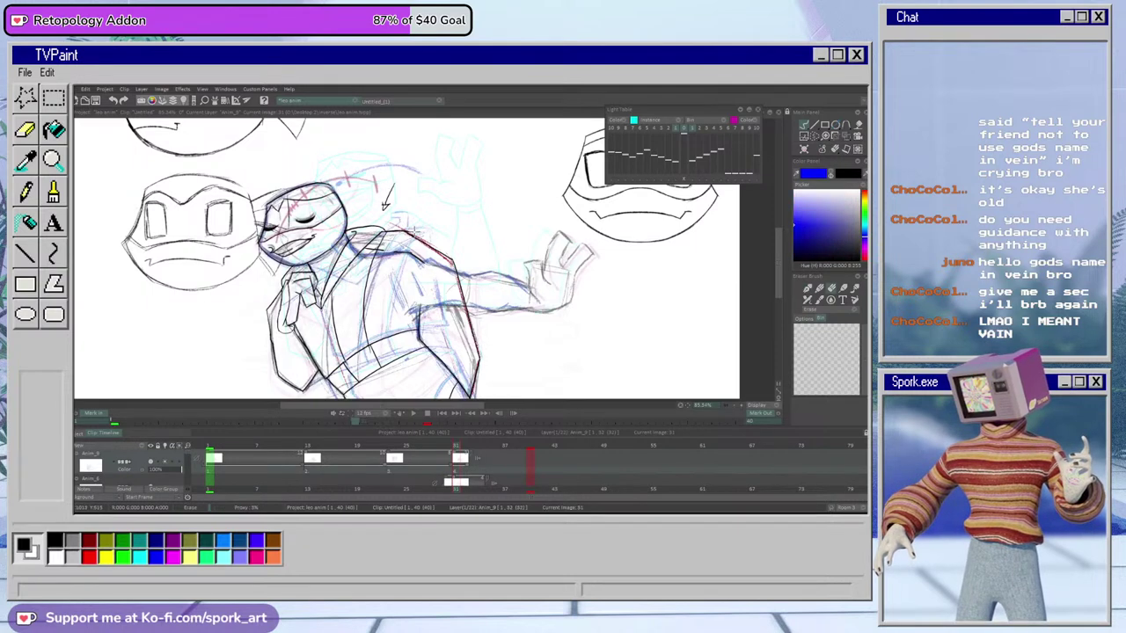
# Refine the mask outline above the eye on the turtle's head with pen and eraser
pyautogui.press('b')
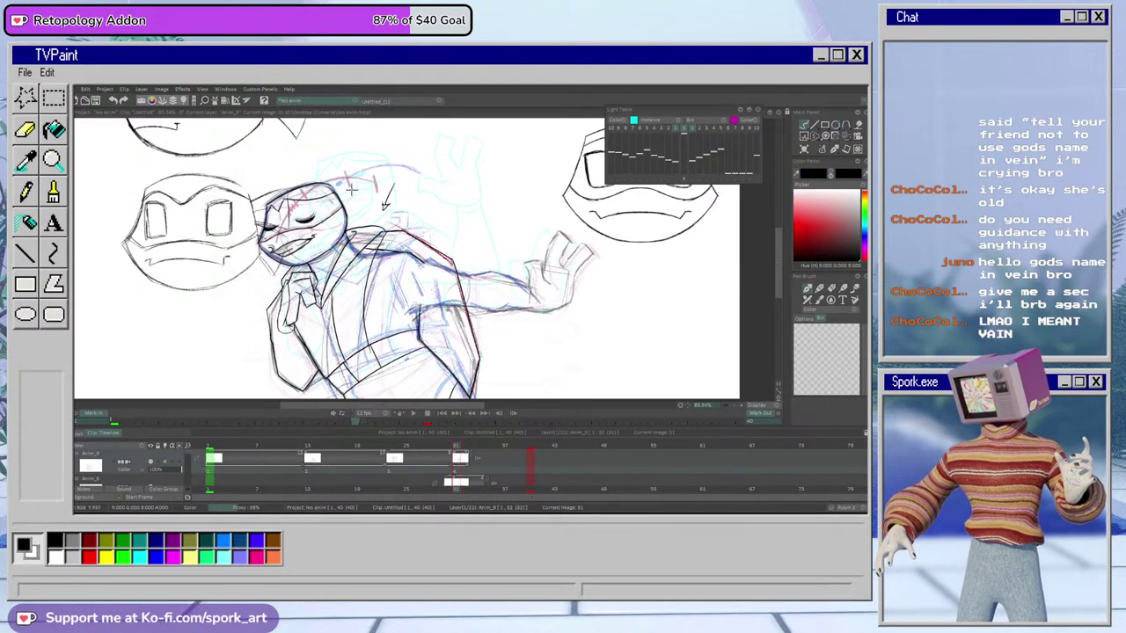
pyautogui.press('e')
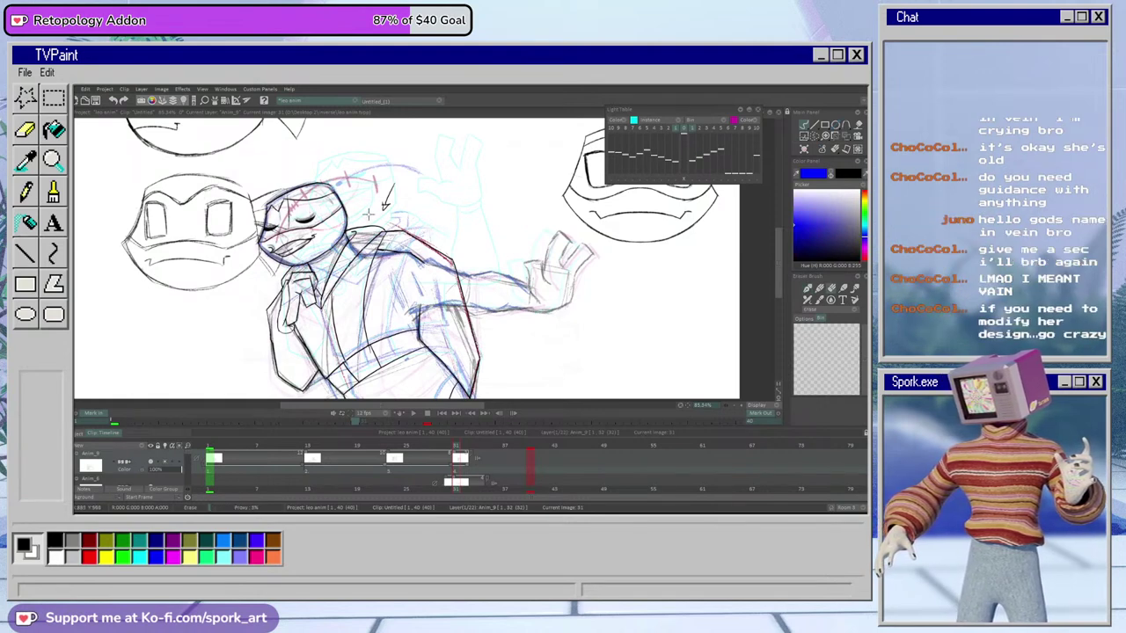
pyautogui.press('e')
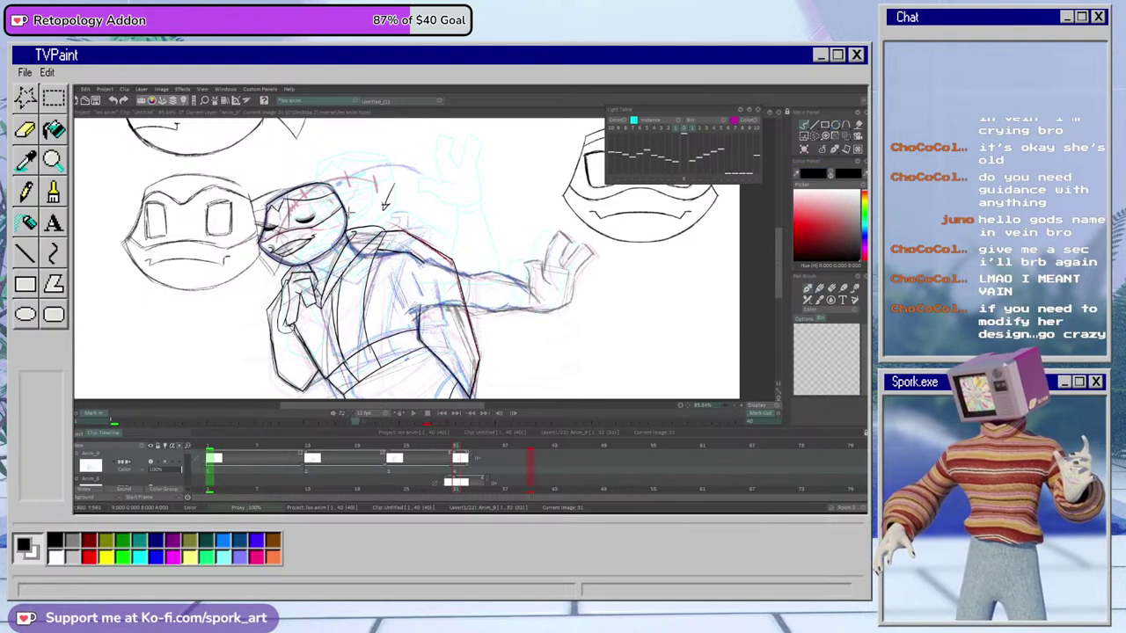
# Erase and redraw the jacket's front opening line and the belt's upper and lower curves on the turtle's torso
pyautogui.press('e')
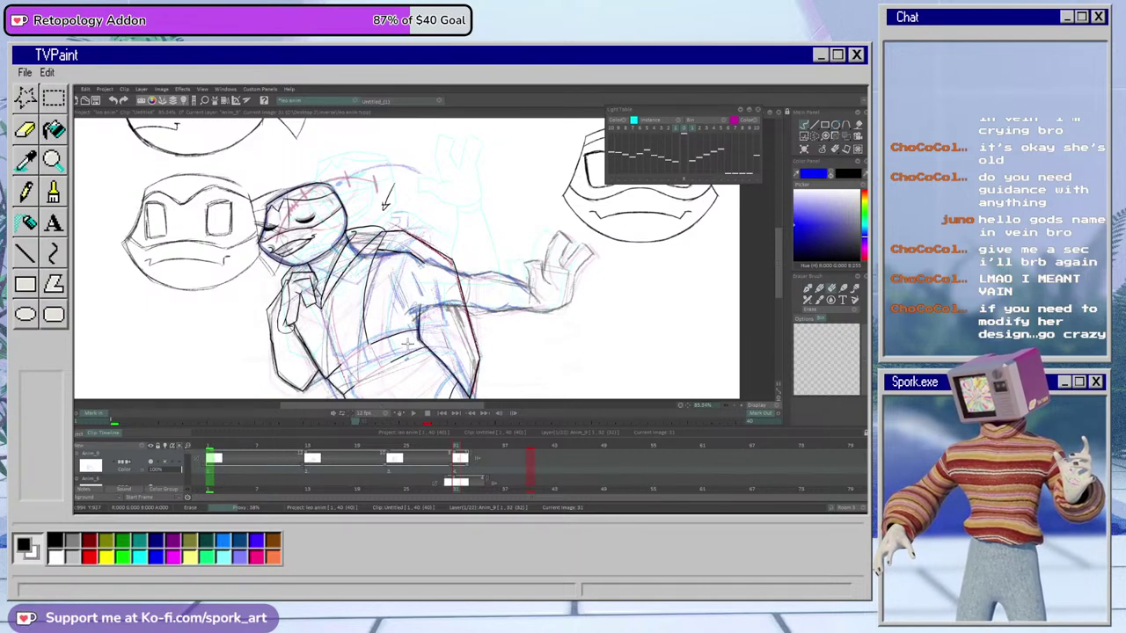
pyautogui.press('b')
pyautogui.moveTo(335, 290); pyautogui.dragTo(355, 370)
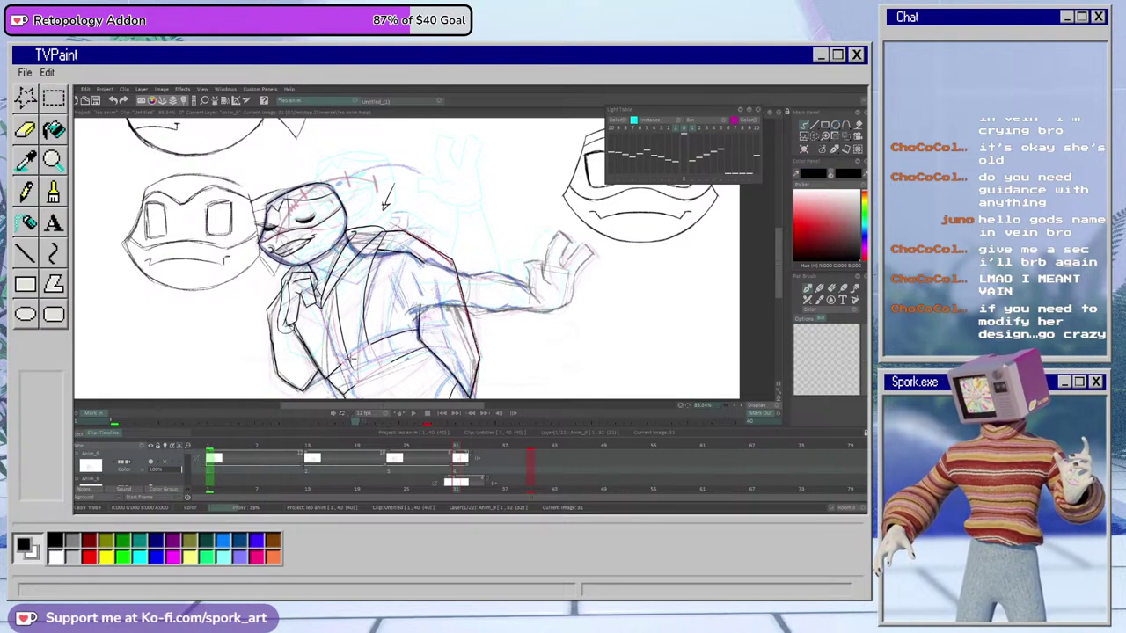
pyautogui.moveTo(335, 371)
pyautogui.mouseDown()
pyautogui.moveTo(385, 336)
pyautogui.moveTo(327, 379)
pyautogui.mouseUp()
pyautogui.hotkey('ctrl', 'z')
pyautogui.hotkey('ctrl', 'z')
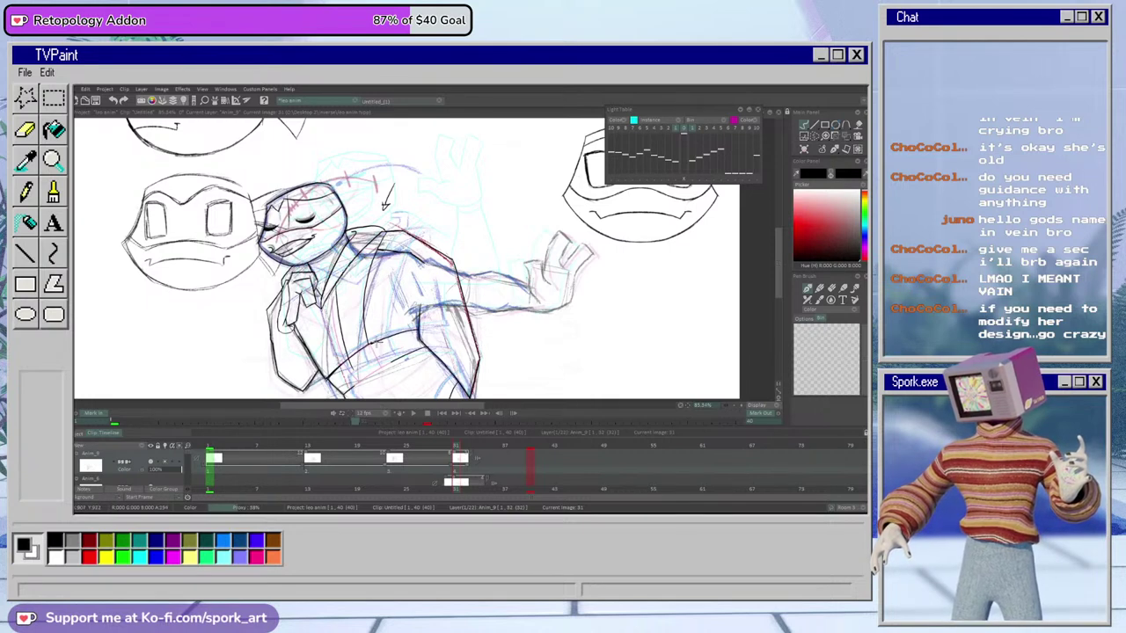
pyautogui.press('e')
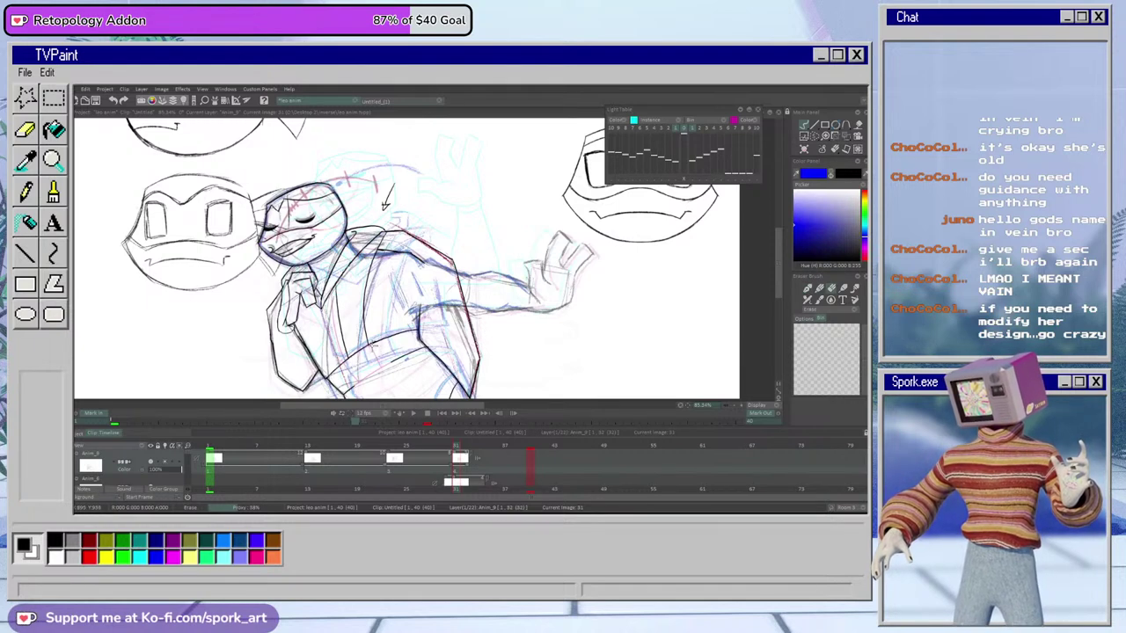
pyautogui.press('b')
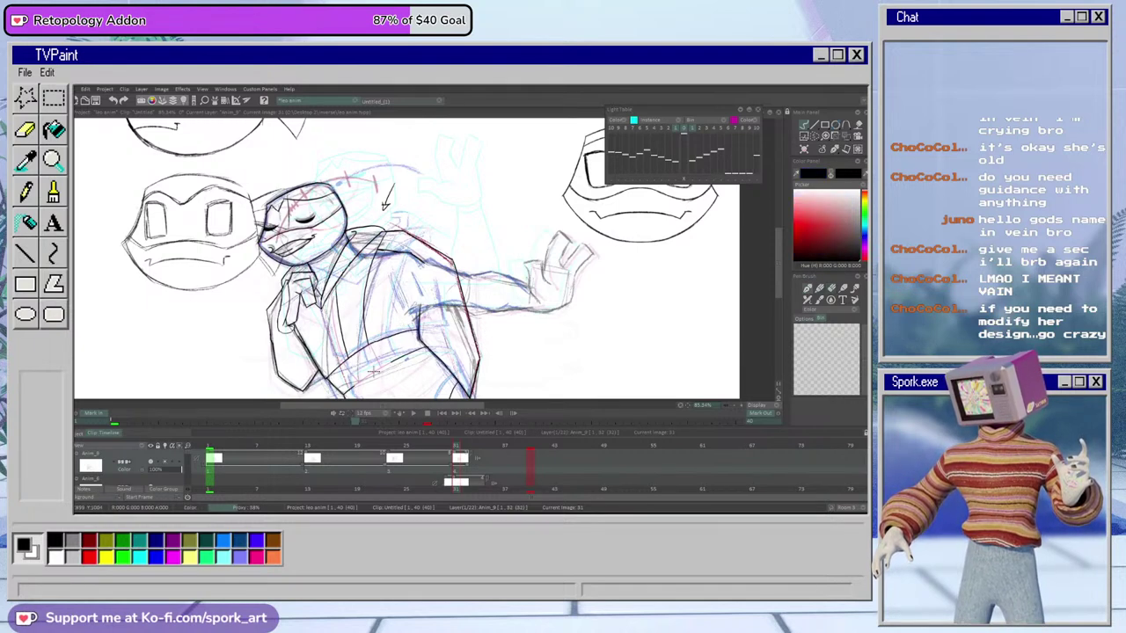
pyautogui.moveTo(354, 385); pyautogui.dragTo(402, 357)
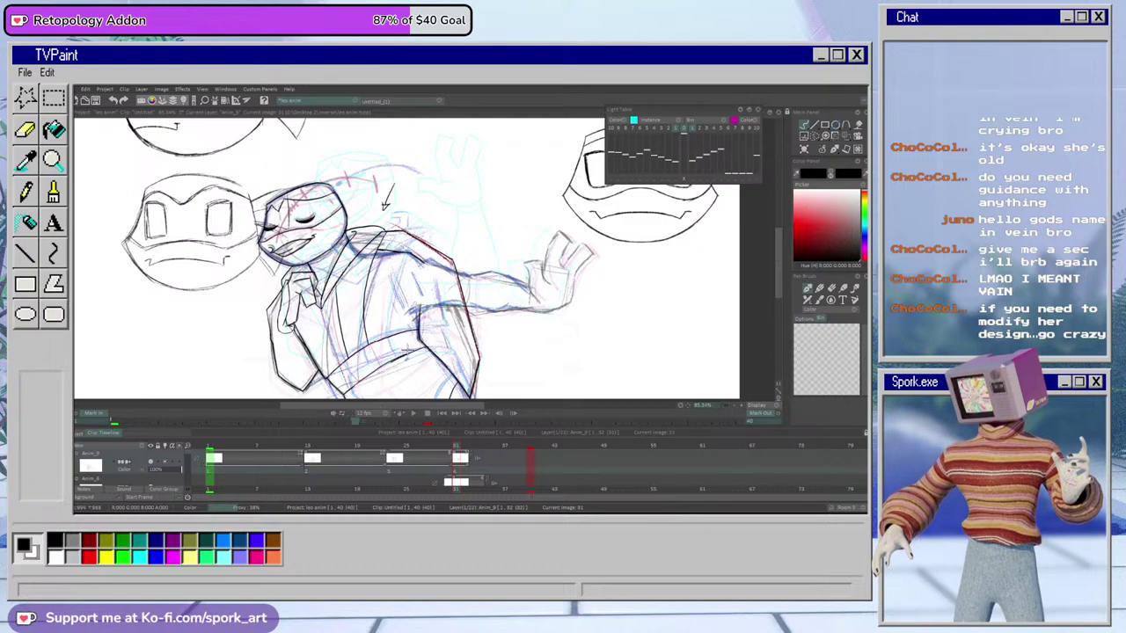
# Redraw the jacket's opening line down to the belt and add a short line across the belt
pyautogui.scroll(2, 750, 396)
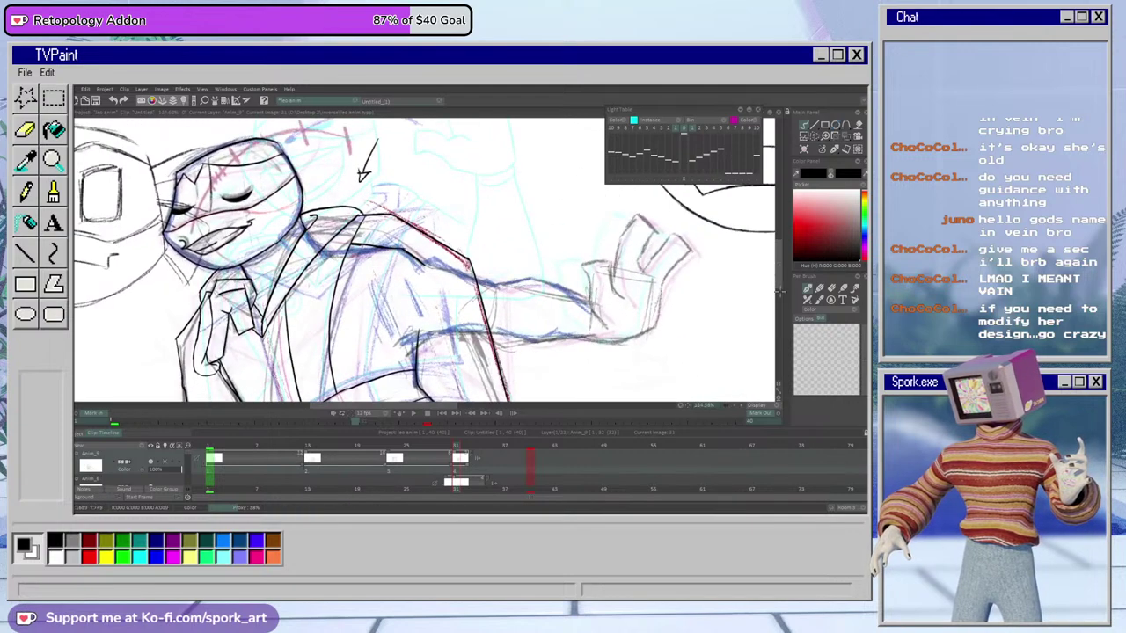
pyautogui.moveTo(778, 274)
pyautogui.mouseDown()
pyautogui.moveTo(778, 299)
pyautogui.moveTo(778, 288)
pyautogui.mouseUp()
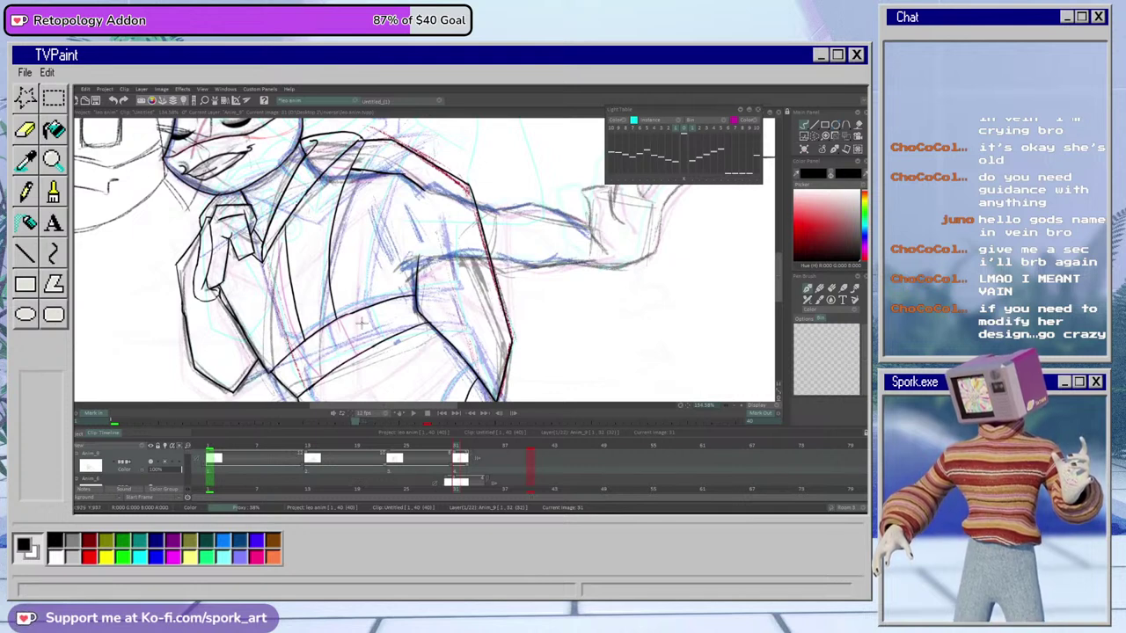
pyautogui.press('e')
pyautogui.press('e')
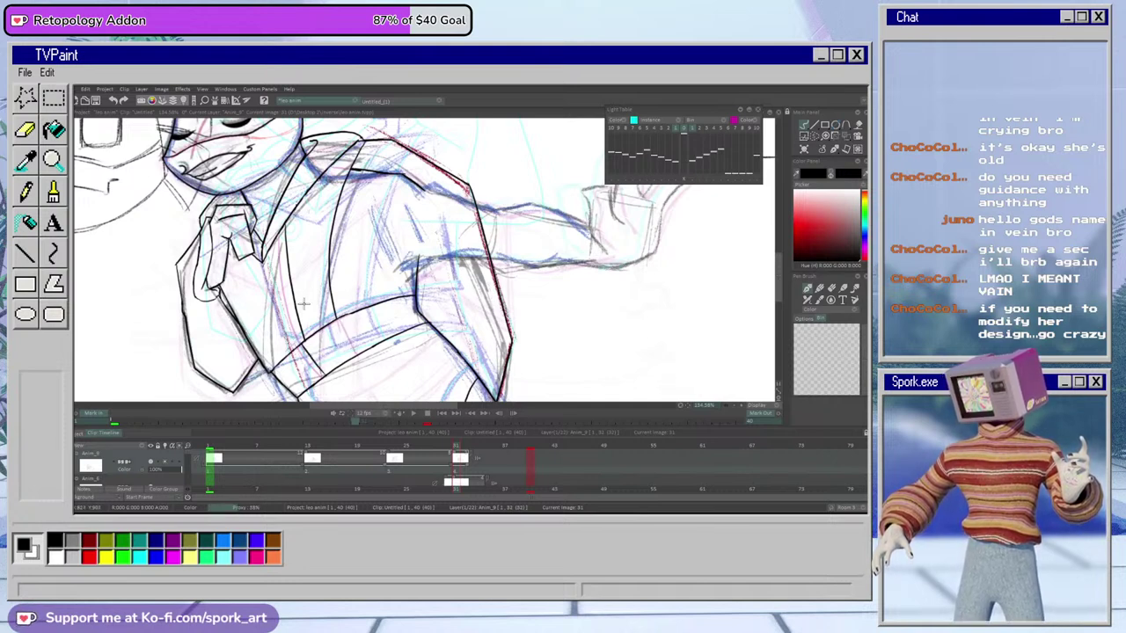
pyautogui.hotkey('ctrl', 'z')
pyautogui.moveTo(302, 343); pyautogui.dragTo(324, 372)
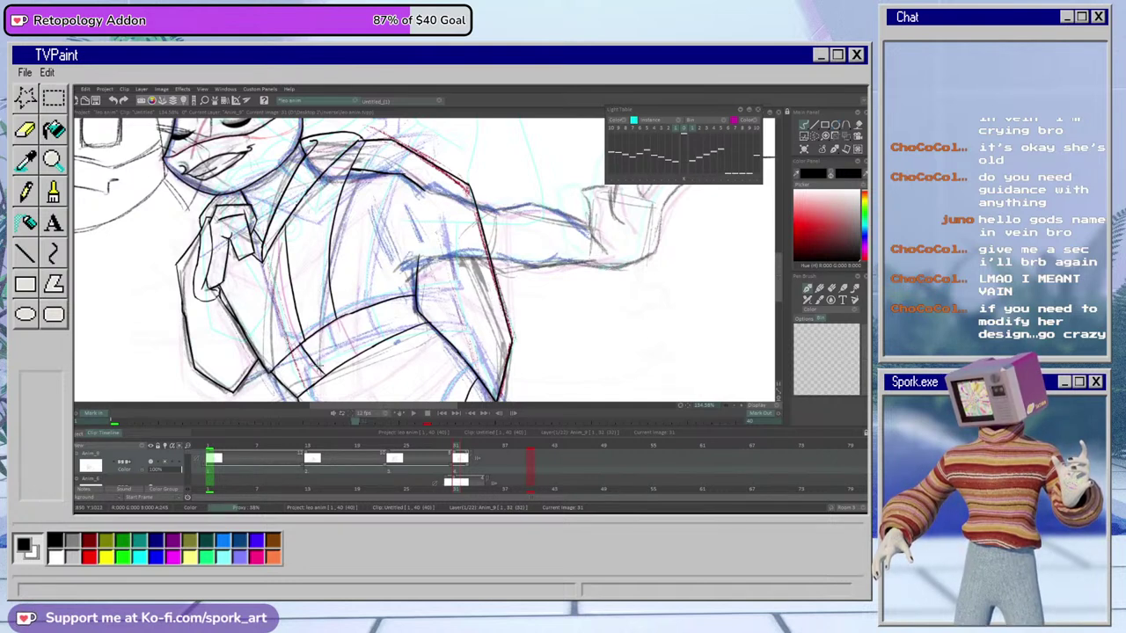
pyautogui.moveTo(341, 318); pyautogui.dragTo(359, 353)
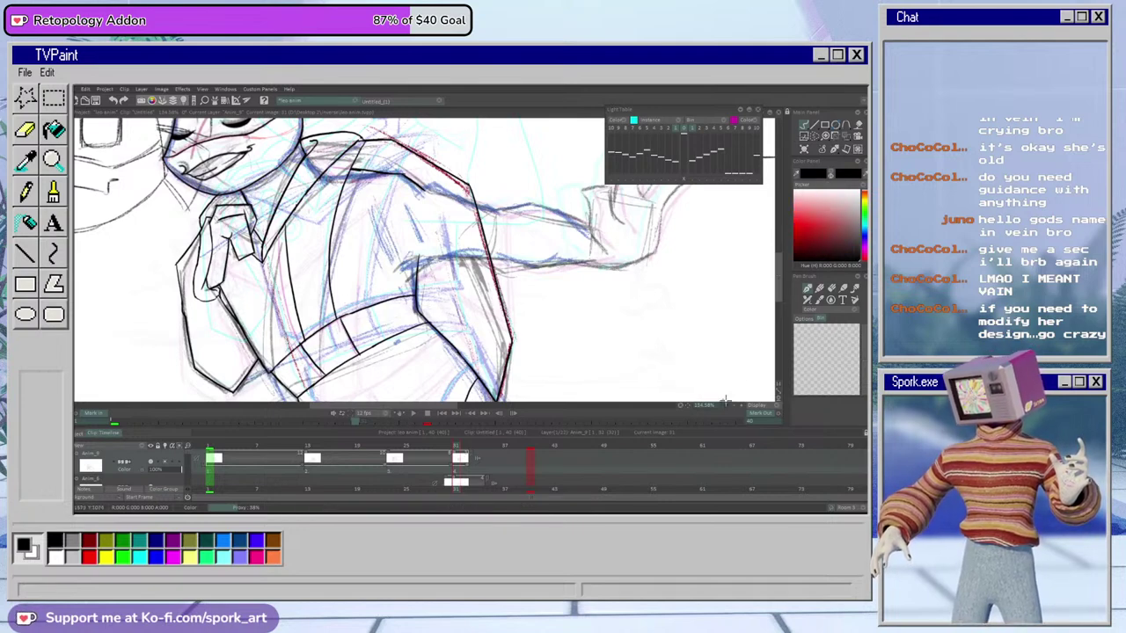
# Flip through the neighbouring frames and, on frame 30, erase the belt's cross lines and lower curve
pyautogui.moveTo(734, 406); pyautogui.dragTo(729, 407)
pyautogui.moveTo(461, 455); pyautogui.dragTo(446, 456)
pyautogui.press('Left')
pyautogui.press('Left')
pyautogui.press('Right')
pyautogui.press('Right')
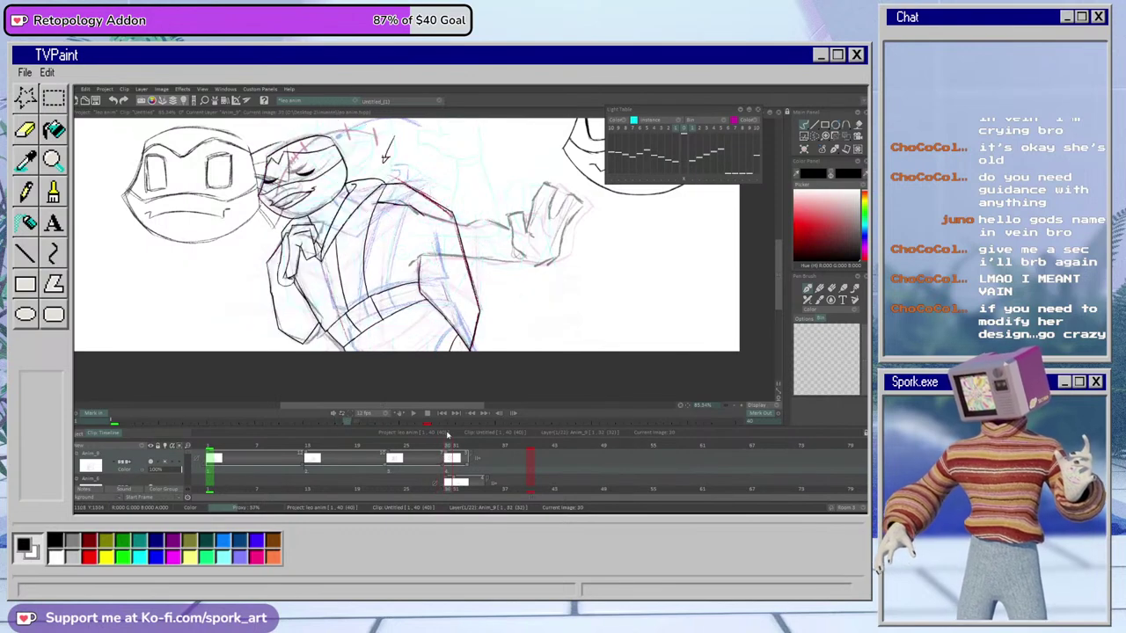
pyautogui.press('e')
pyautogui.moveTo(348, 301); pyautogui.dragTo(357, 334)
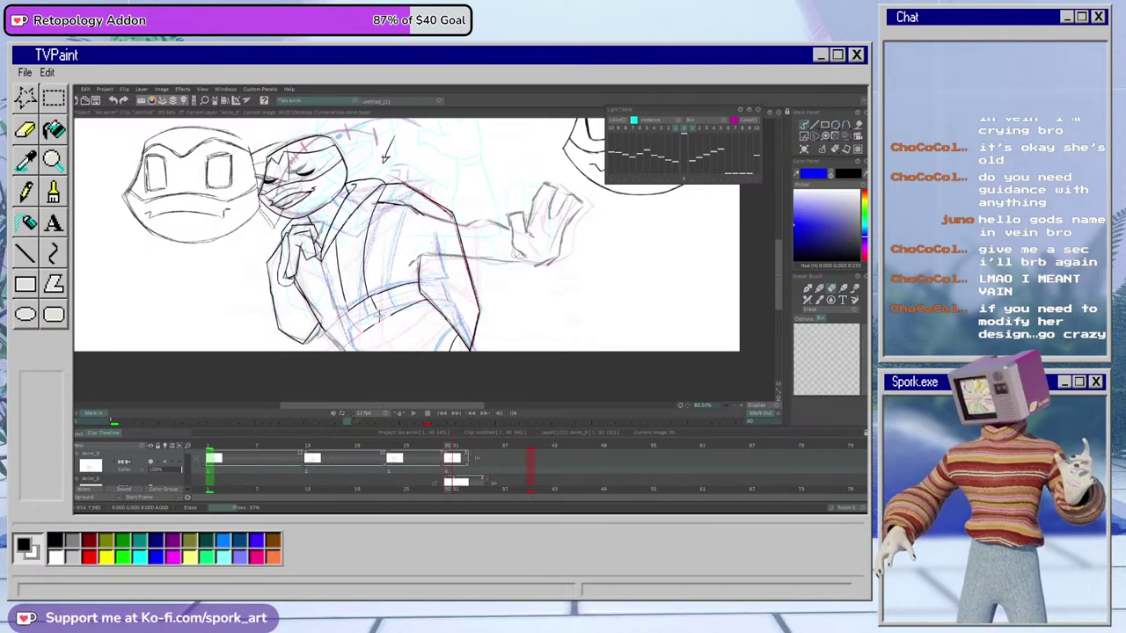
pyautogui.moveTo(372, 299); pyautogui.dragTo(373, 320)
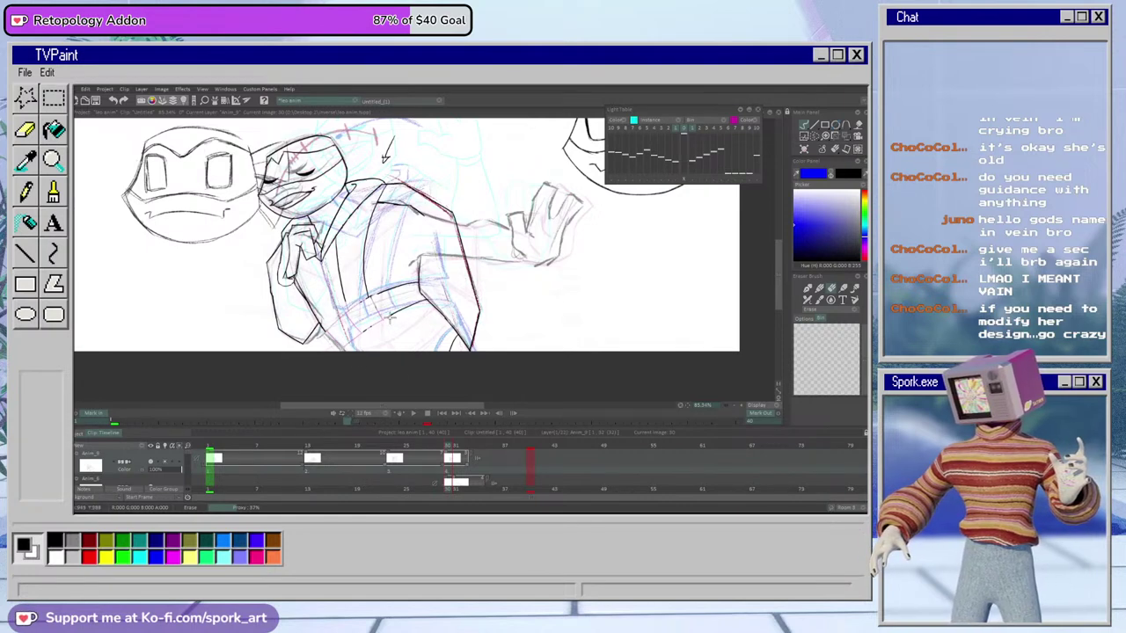
# Show the eraser's brush options and erase the jacket's opening lines and the remaining belt lines
pyautogui.press('e')
pyautogui.click(810, 321)
pyautogui.moveTo(852, 362); pyautogui.dragTo(863, 362)
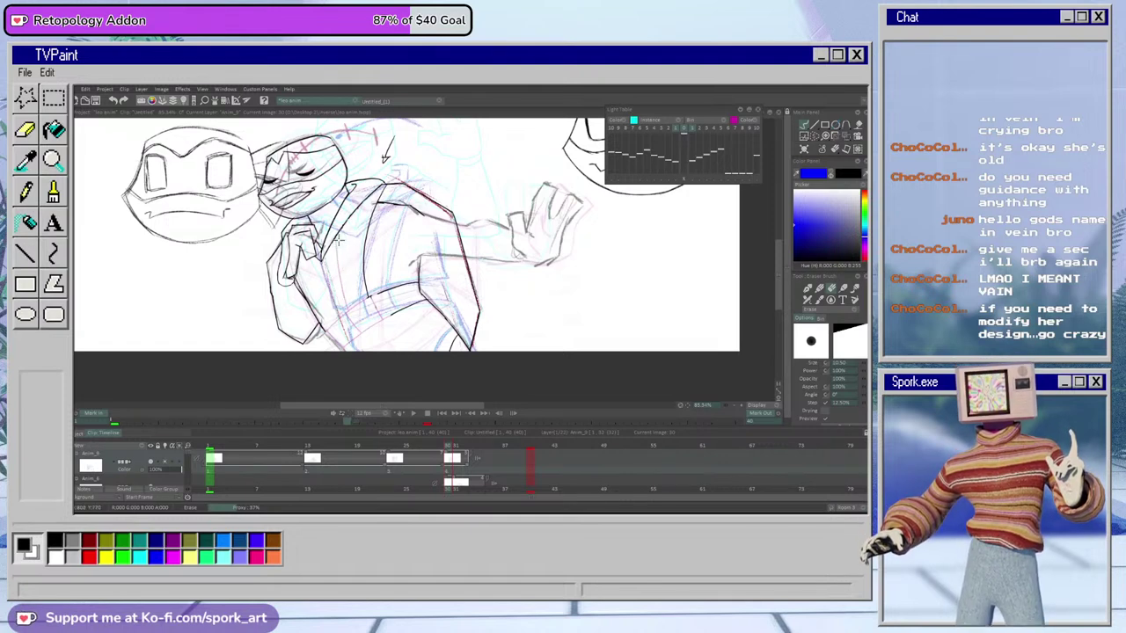
pyautogui.moveTo(365, 237); pyautogui.dragTo(367, 301)
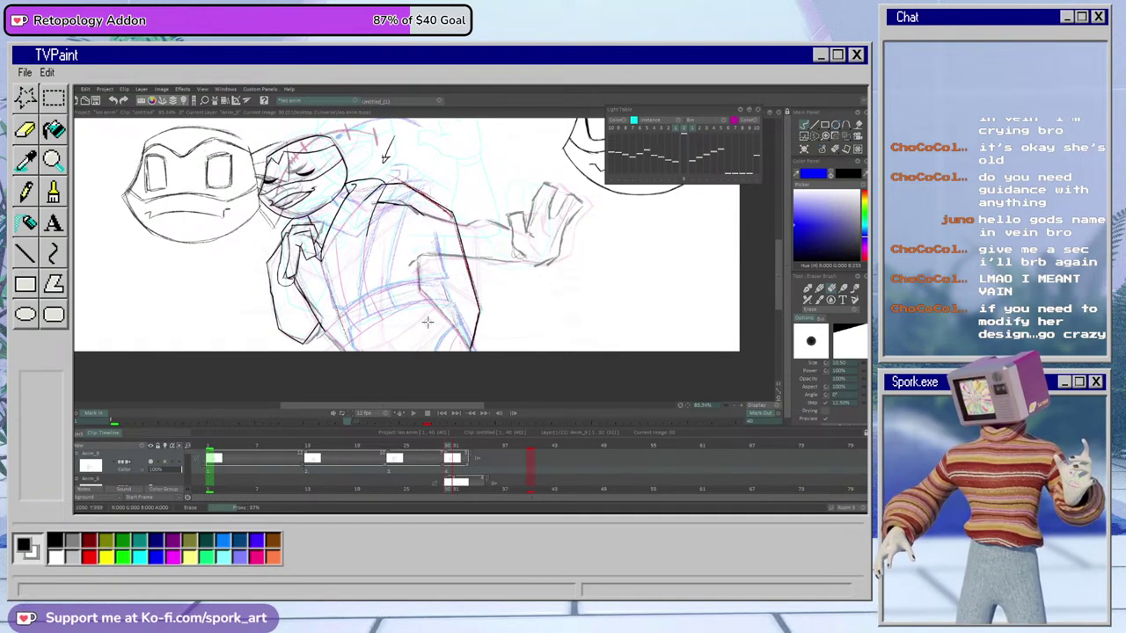
# Draw a new curved upper belt edge across the waist, from under the outstretched arm to the bent elbow
pyautogui.press('b')
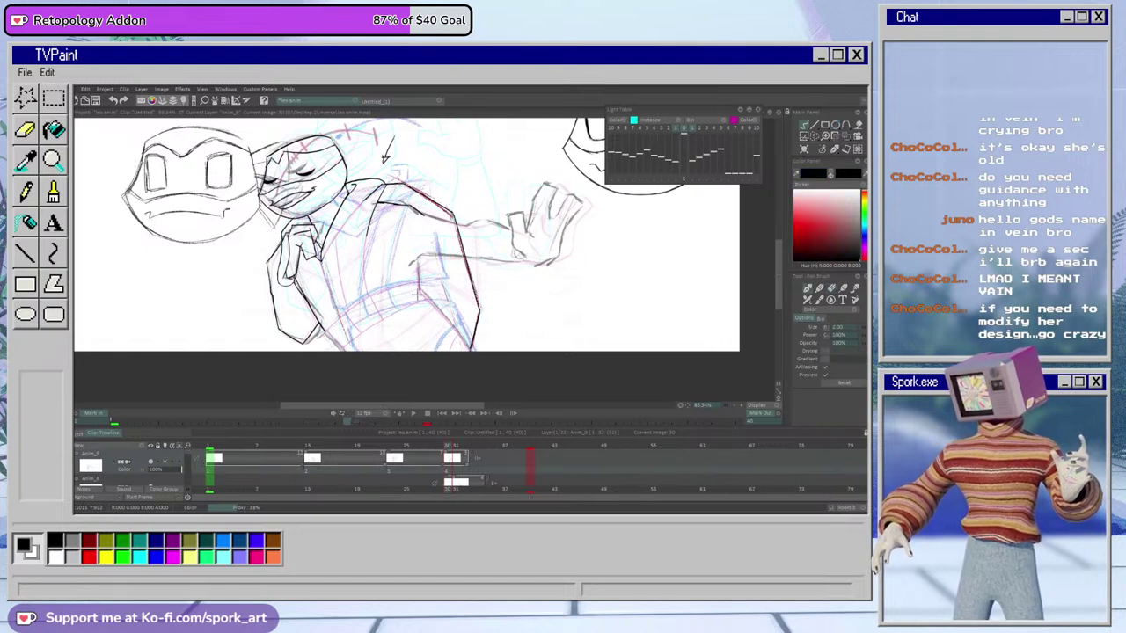
pyautogui.moveTo(420, 284); pyautogui.dragTo(321, 350)
pyautogui.hotkey('ctrl', 'z')
pyautogui.moveTo(422, 285); pyautogui.dragTo(320, 342)
pyautogui.hotkey('ctrl', 'z')
pyautogui.moveTo(428, 282); pyautogui.dragTo(312, 346)
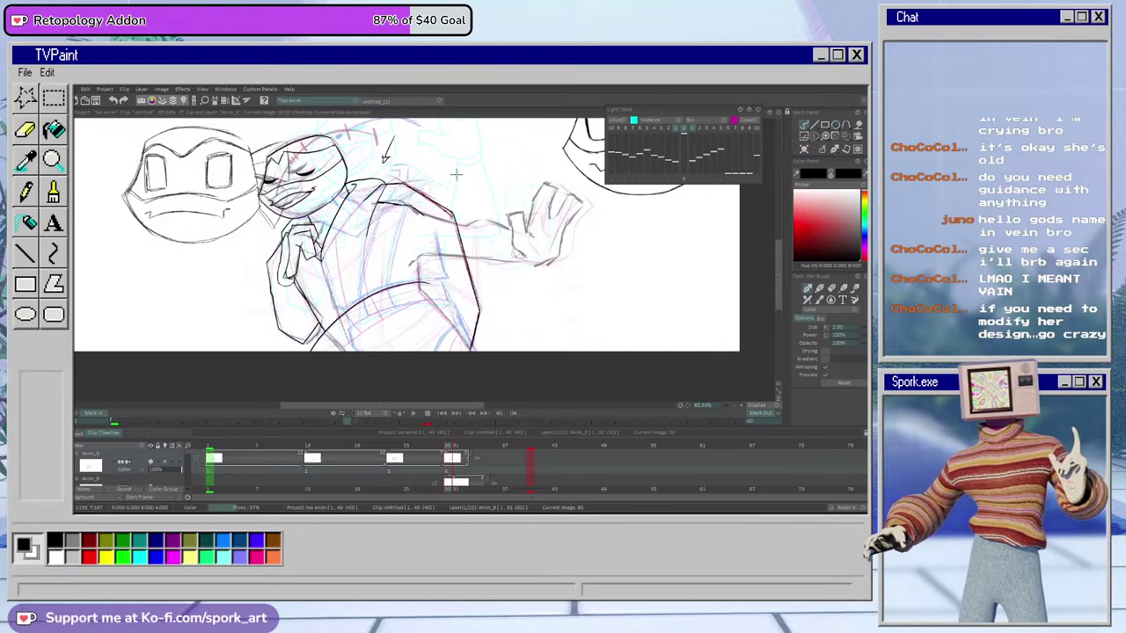
# Erase the old collar lines beside the neck and redraw the collar edge from the chest up to the shoulder
pyautogui.press('e')
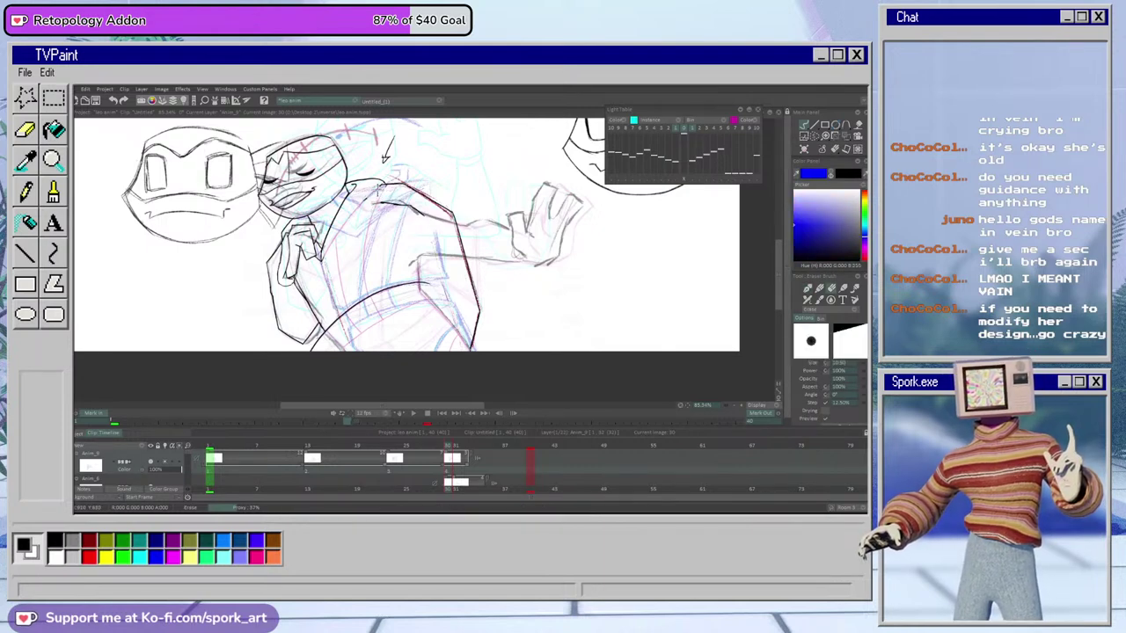
pyautogui.moveTo(384, 180); pyautogui.dragTo(355, 183)
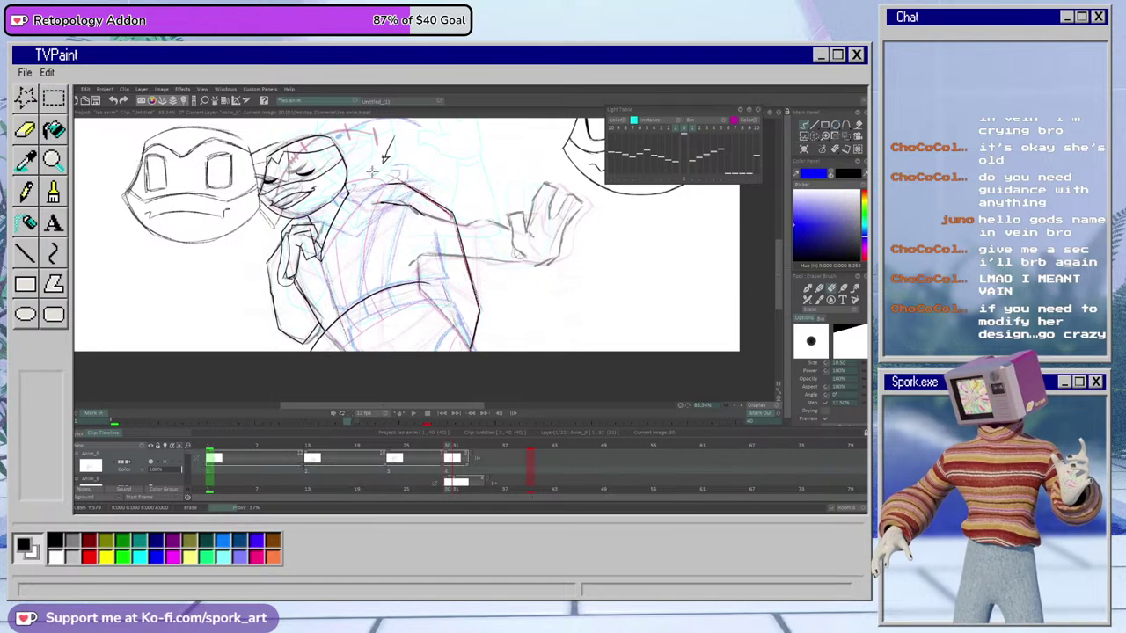
pyautogui.press('b')
pyautogui.moveTo(325, 258); pyautogui.dragTo(381, 180)
pyautogui.hotkey('ctrl', 'z')
pyautogui.moveTo(328, 262); pyautogui.dragTo(393, 180)
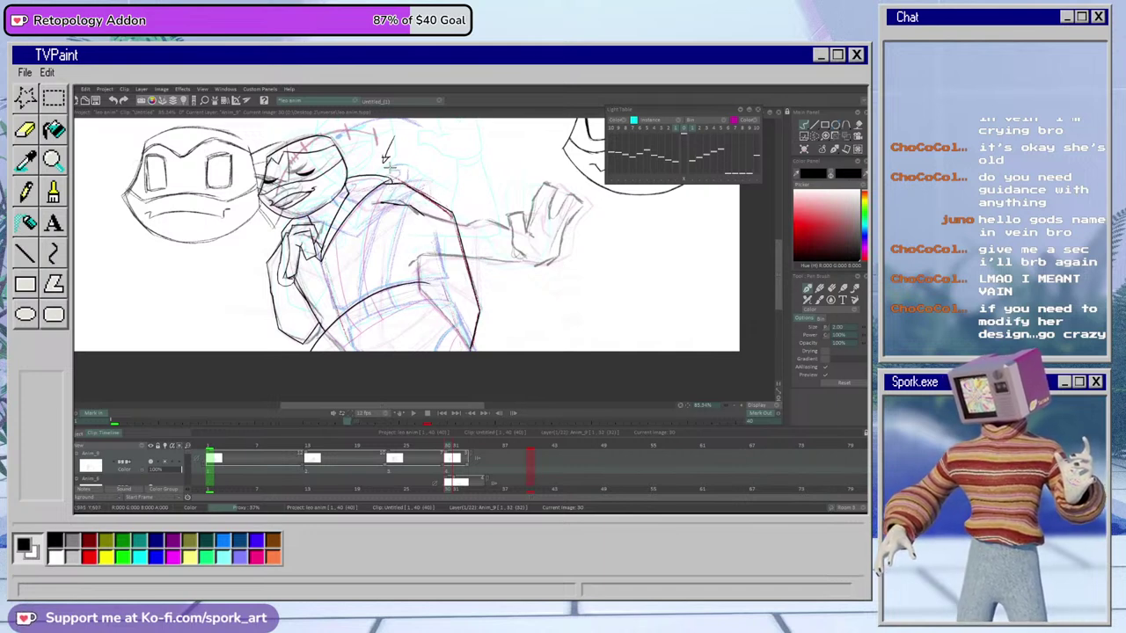
# Clean up the collar around the neck and trim the end of the belt curve at the bent elbow
pyautogui.press('e')
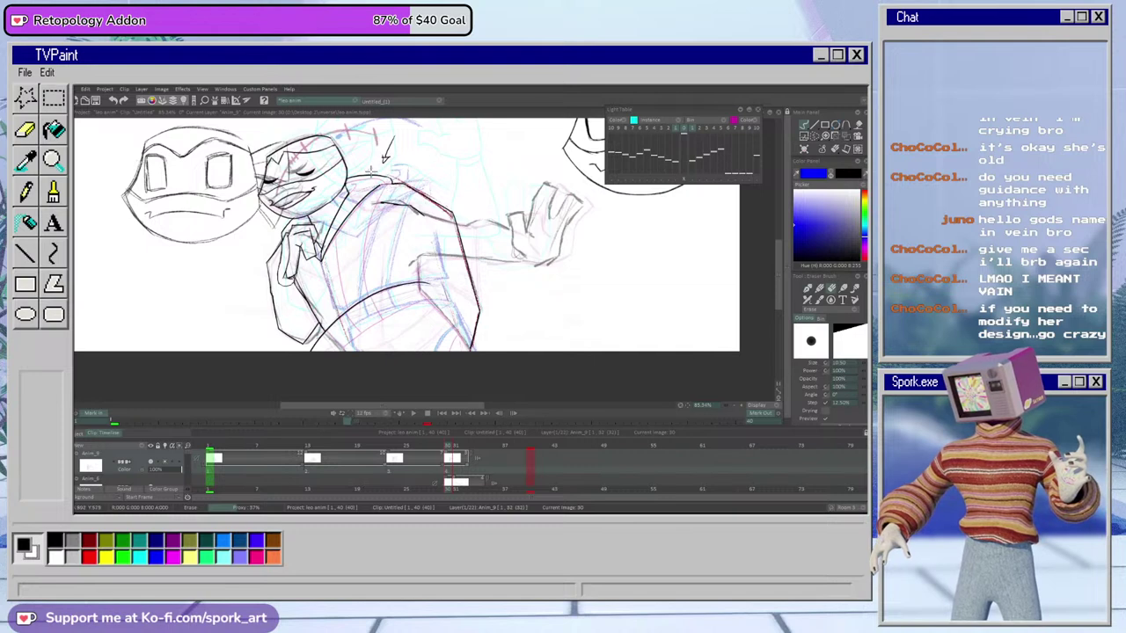
pyautogui.press('e')
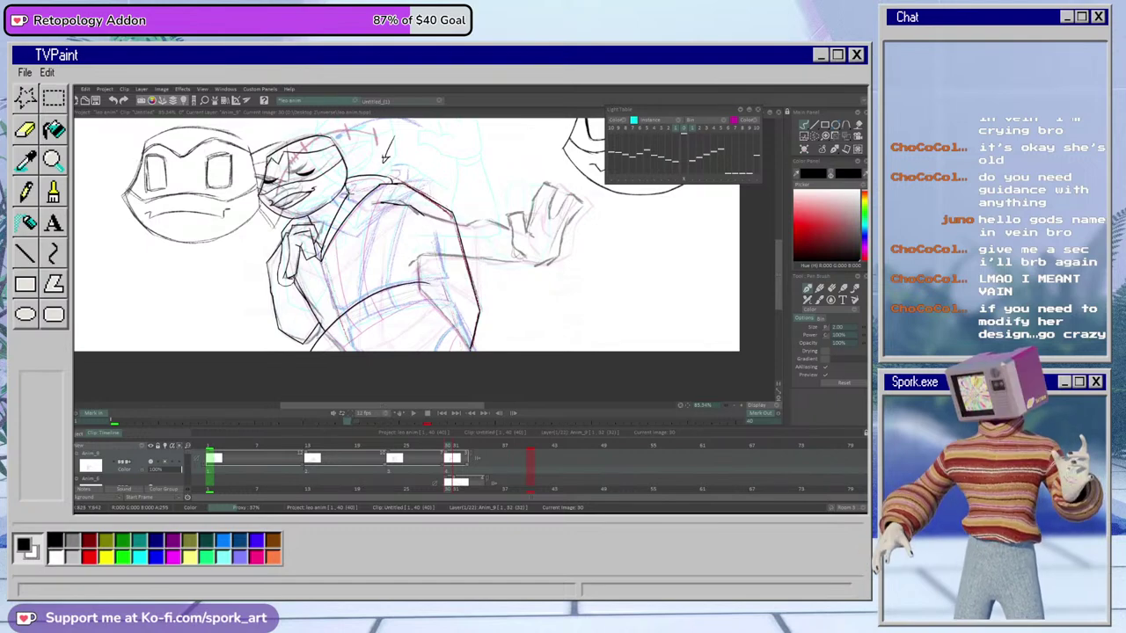
pyautogui.press('e')
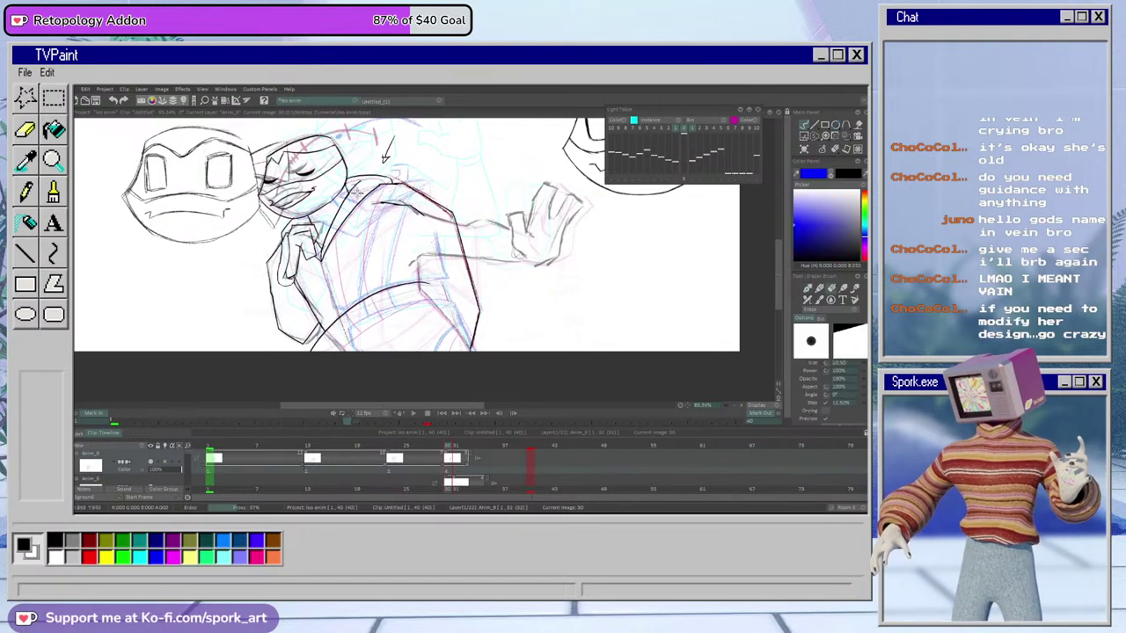
pyautogui.press('e')
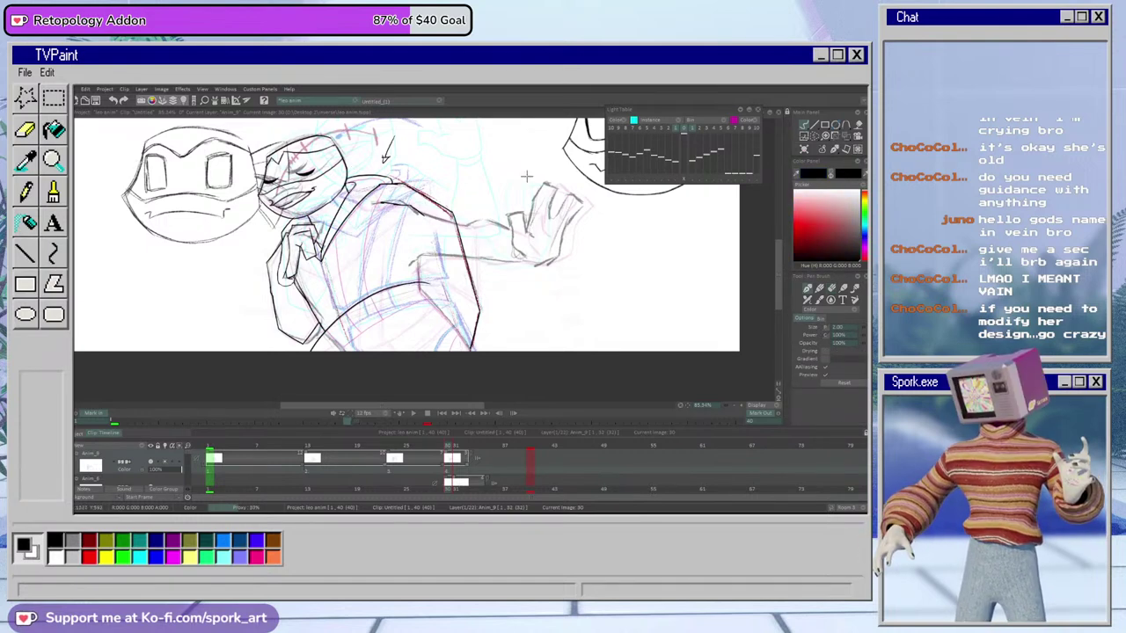
pyautogui.press('e')
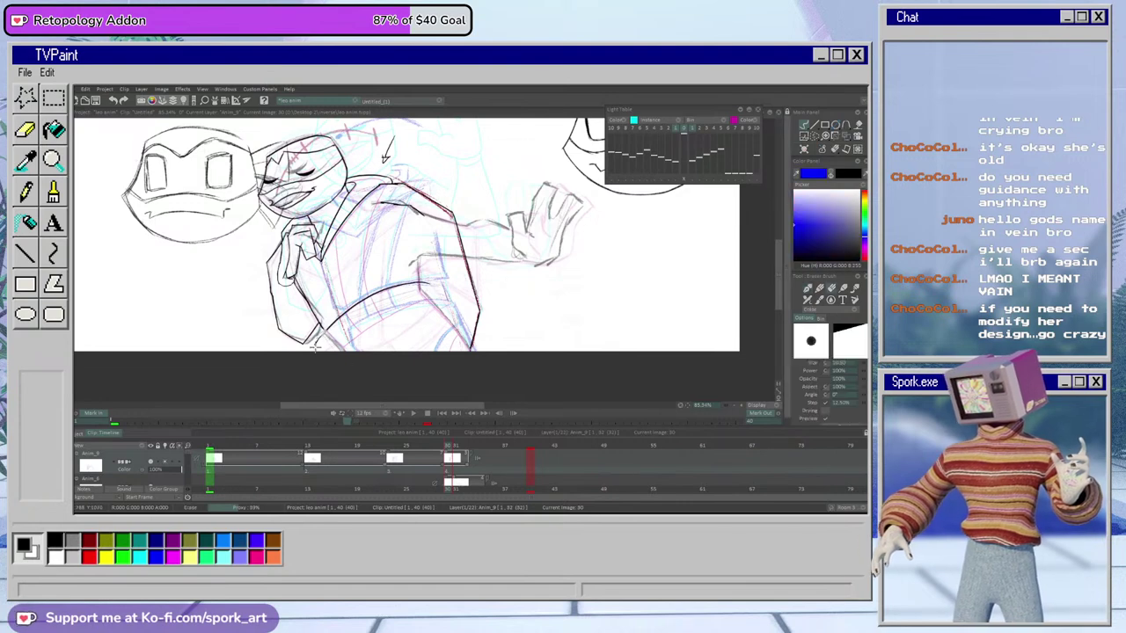
pyautogui.press('e')
pyautogui.press('e')
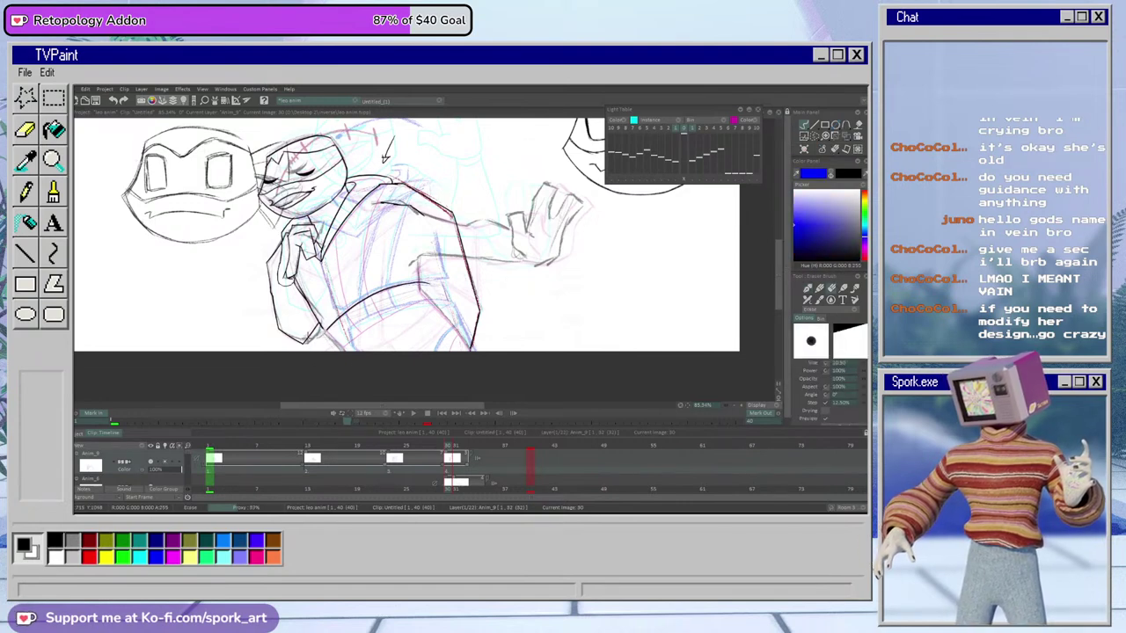
pyautogui.press('e')
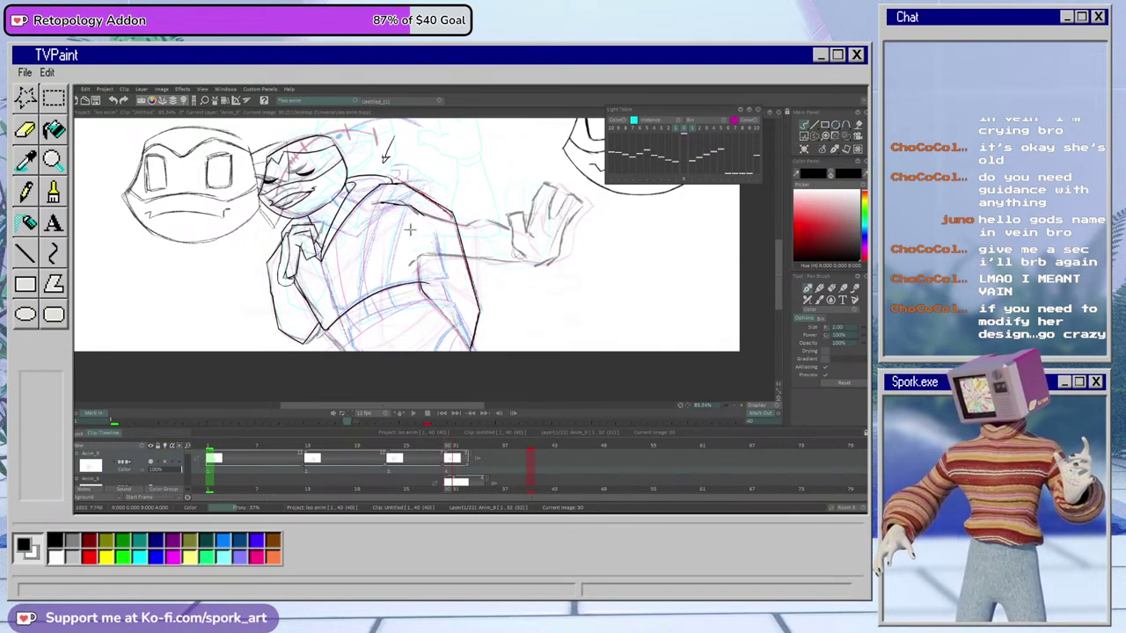
# Draw the jacket's front opening lines from the collar down to the belt and erase the overshoot below it
pyautogui.moveTo(429, 299); pyautogui.dragTo(338, 350)
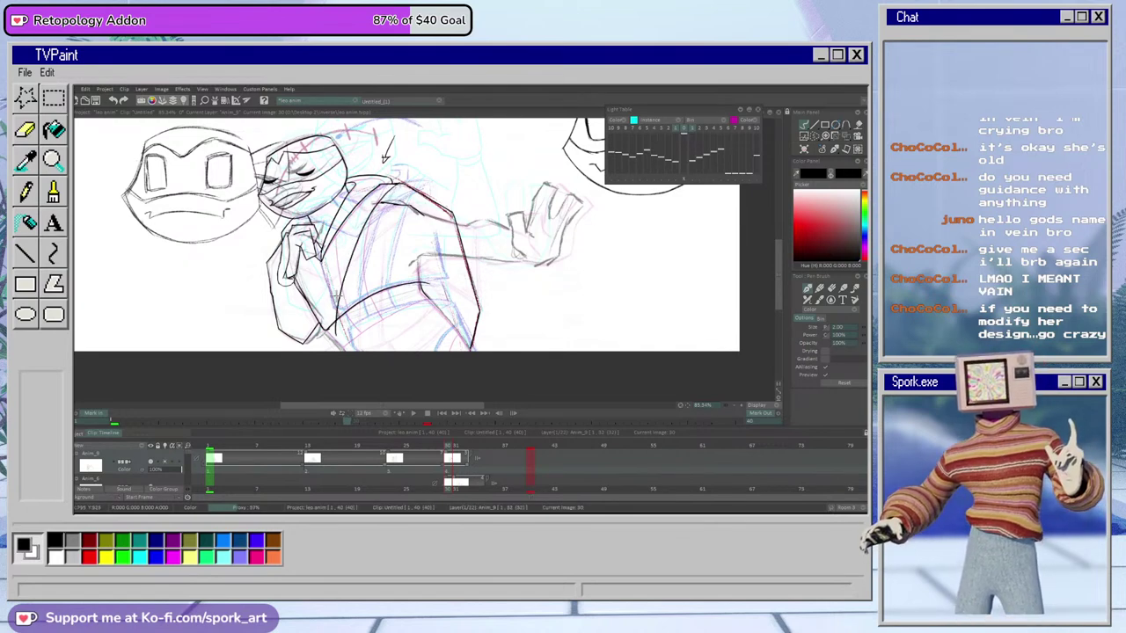
pyautogui.moveTo(328, 246); pyautogui.dragTo(324, 347)
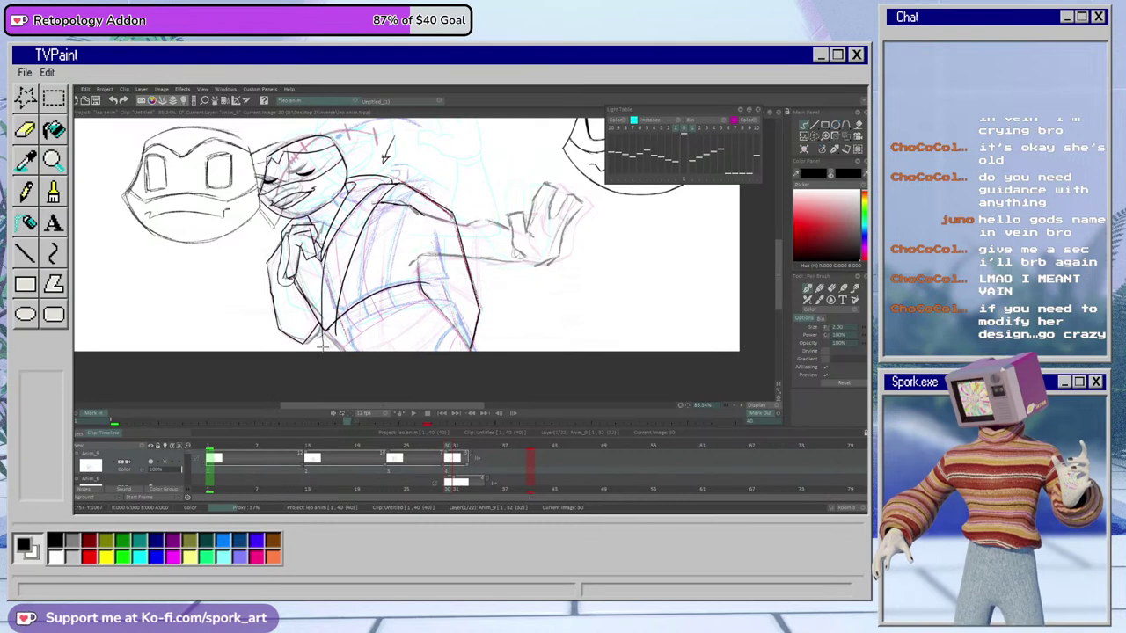
pyautogui.hotkey('ctrl', 'z')
pyautogui.moveTo(334, 232); pyautogui.dragTo(322, 339)
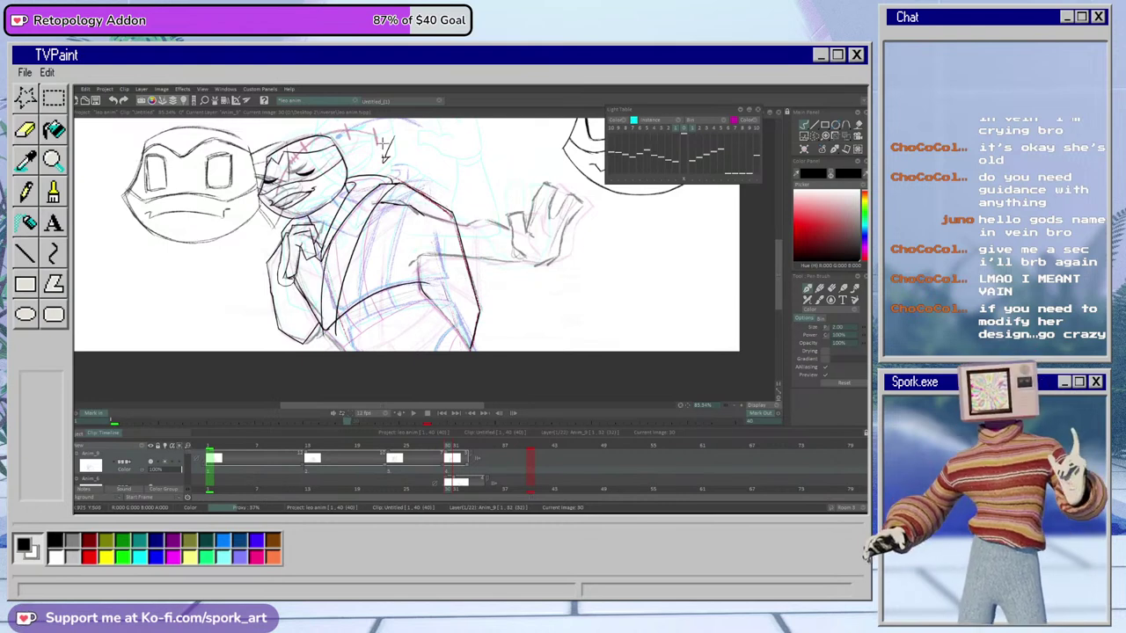
pyautogui.press('e')
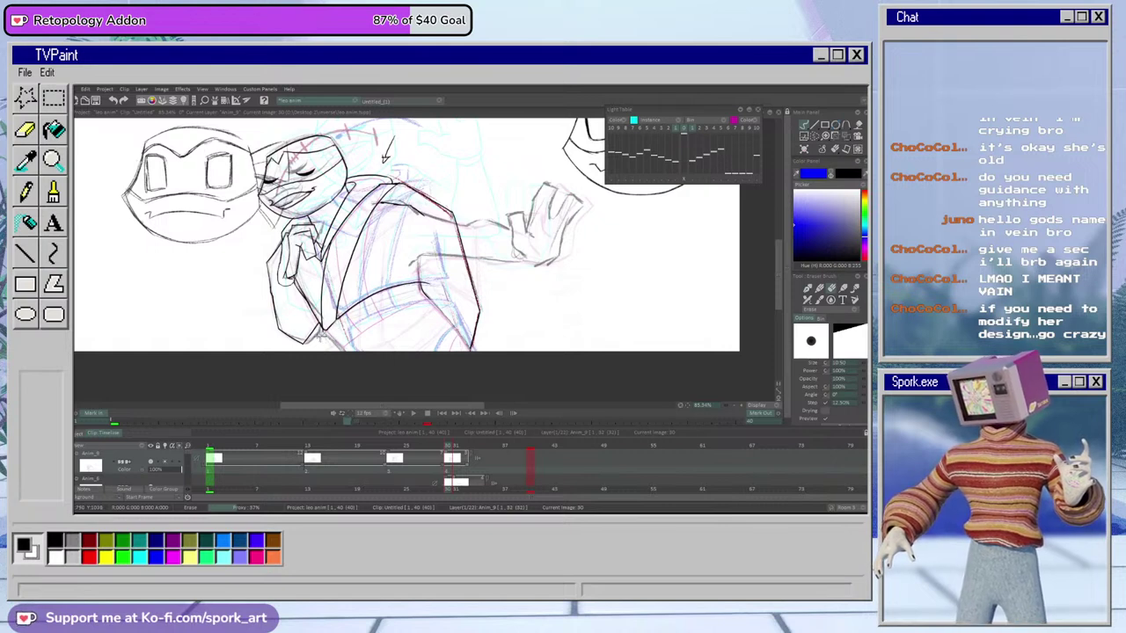
# Draw the belt's lower edge across the waist, parallel to the upper curve, and tidy the linework near the bent elbow
pyautogui.press('e')
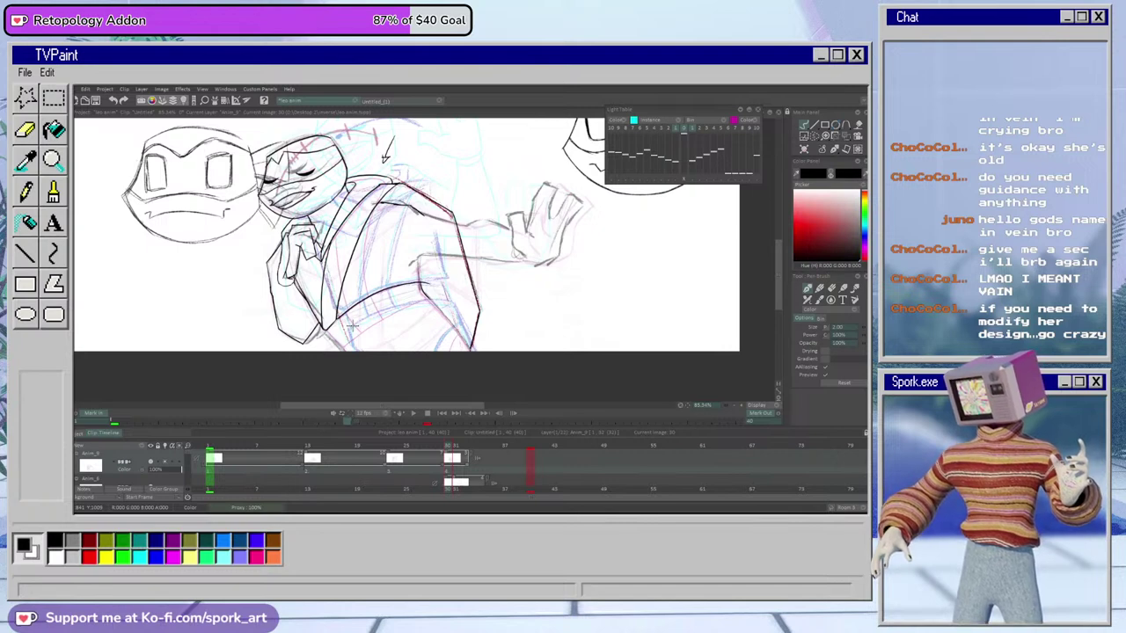
pyautogui.press('e')
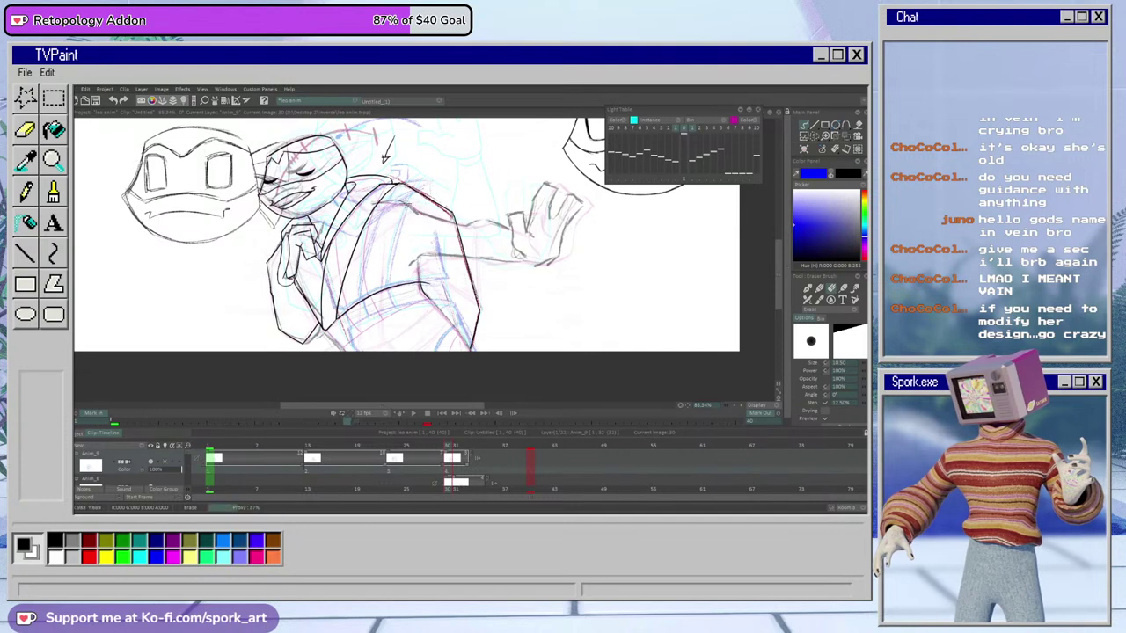
pyautogui.press('e')
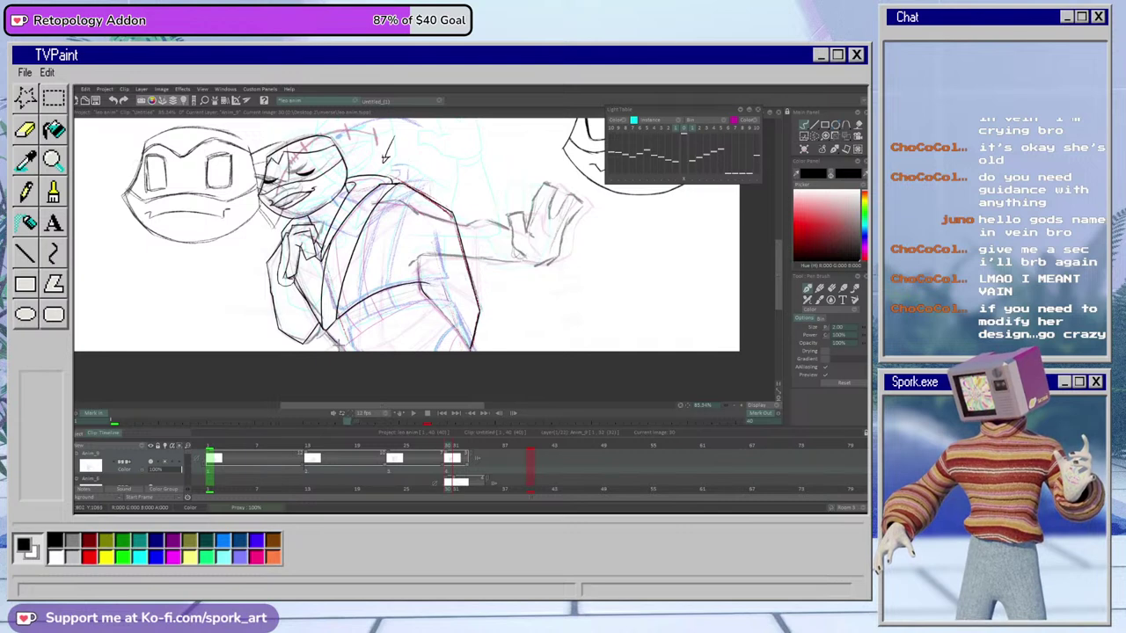
pyautogui.moveTo(341, 341); pyautogui.dragTo(331, 351)
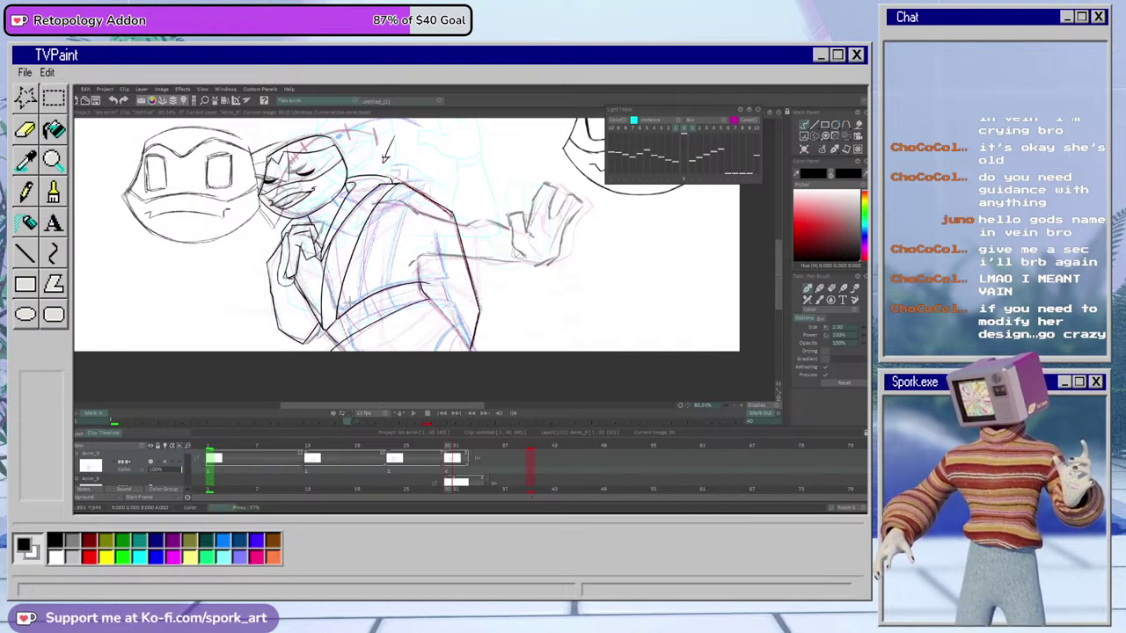
# Redraw the jacket's side line beneath the outstretched arm and the flaring hem line below the belt
pyautogui.press('e')
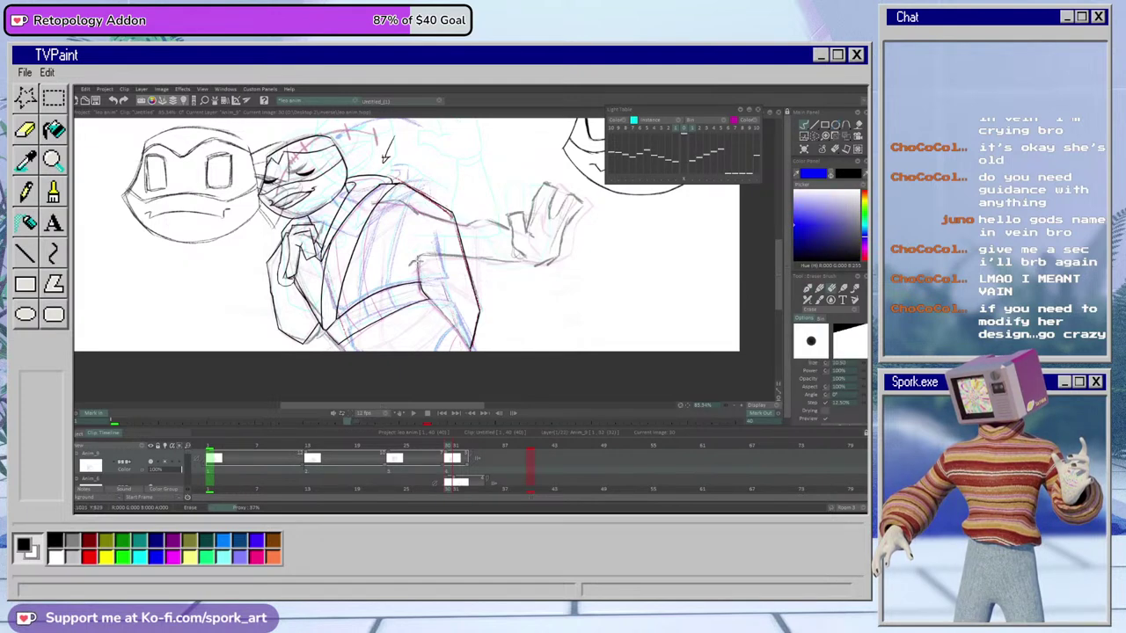
pyautogui.press('e')
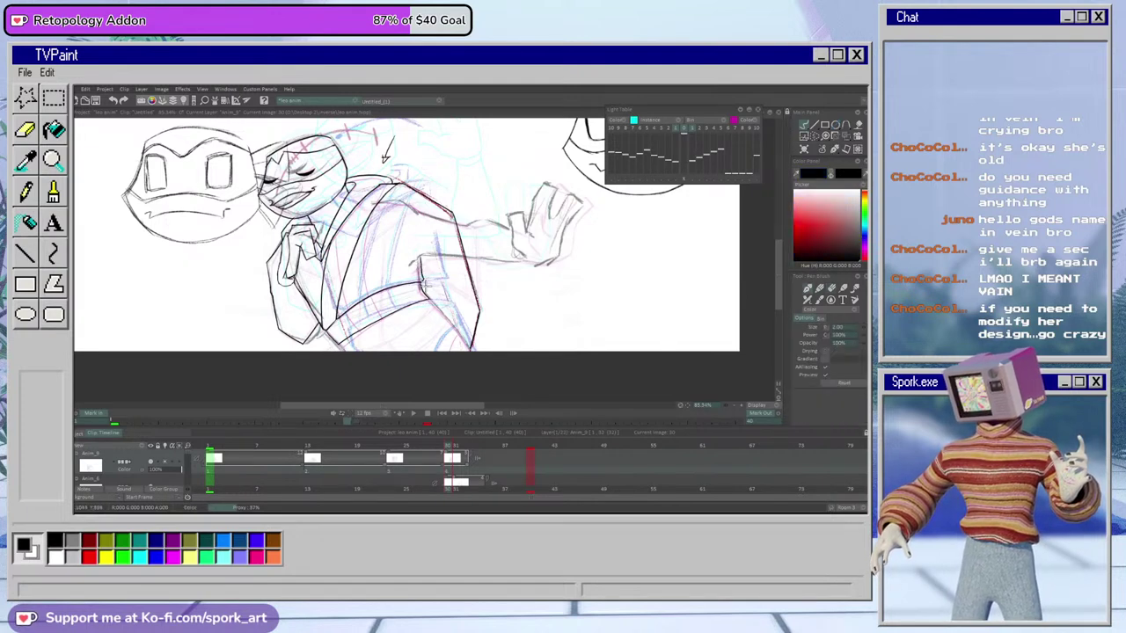
pyautogui.moveTo(429, 299); pyautogui.dragTo(472, 349)
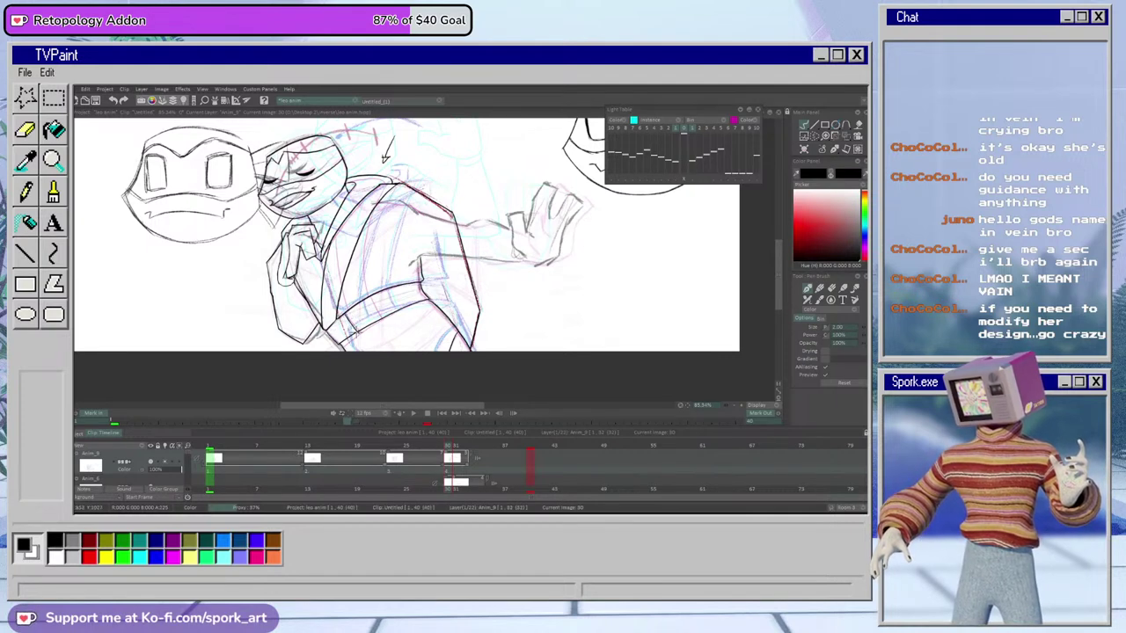
pyautogui.press('e')
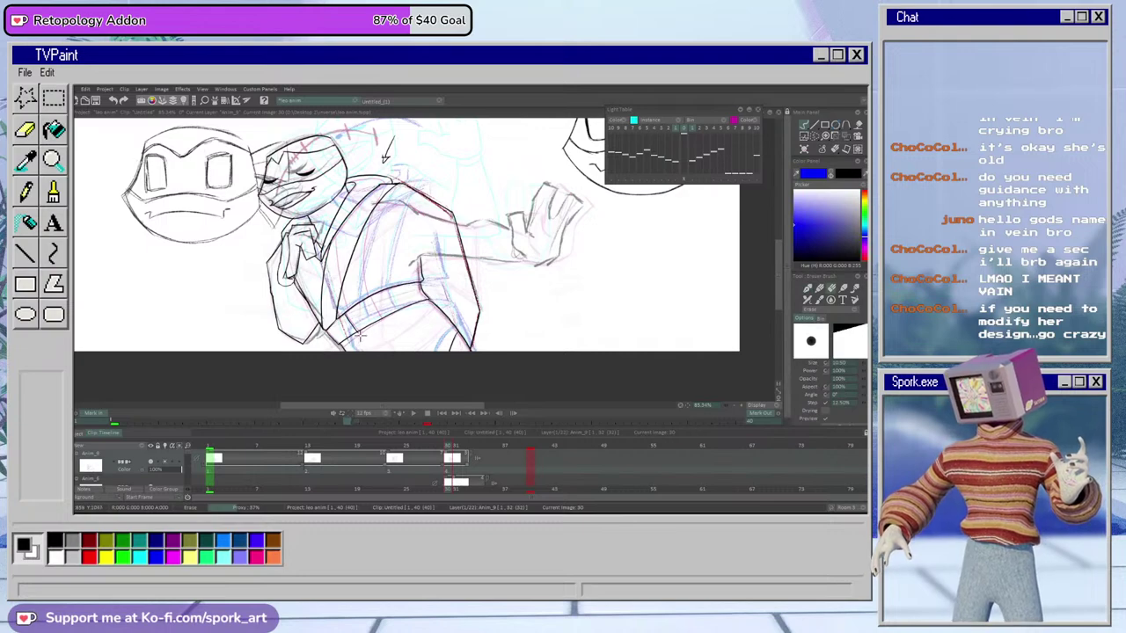
# Erase the small black arrow mark above the shoulder
pyautogui.press('b')
pyautogui.moveTo(448, 457)
pyautogui.mouseDown()
pyautogui.moveTo(406, 461)
pyautogui.moveTo(468, 460)
pyautogui.moveTo(348, 471)
pyautogui.moveTo(433, 455)
pyautogui.mouseUp()
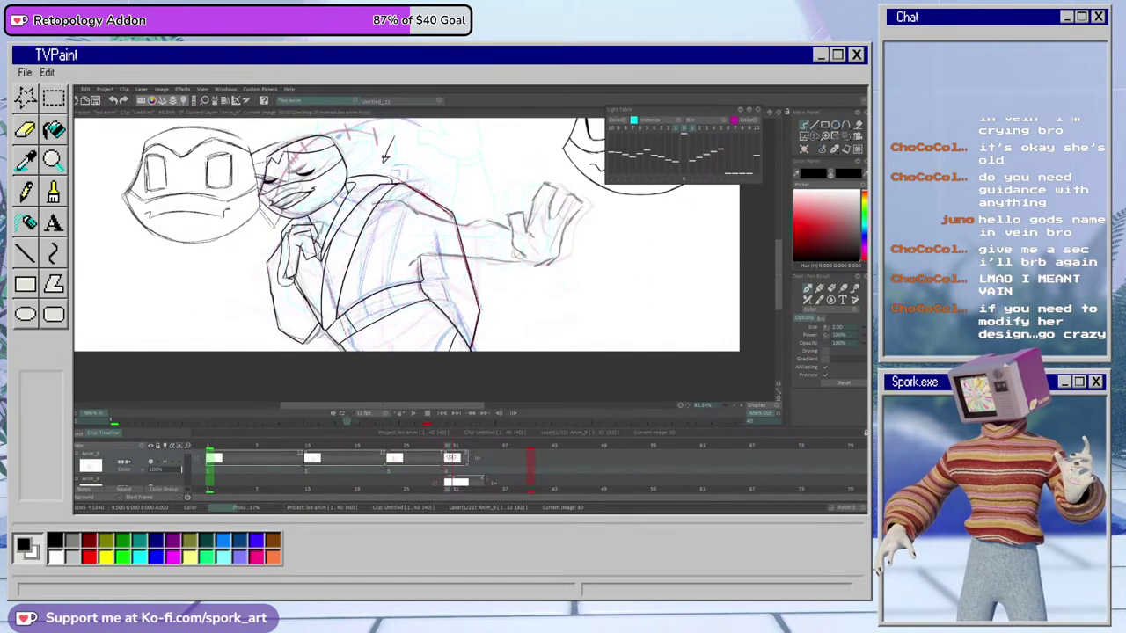
pyautogui.press('e')
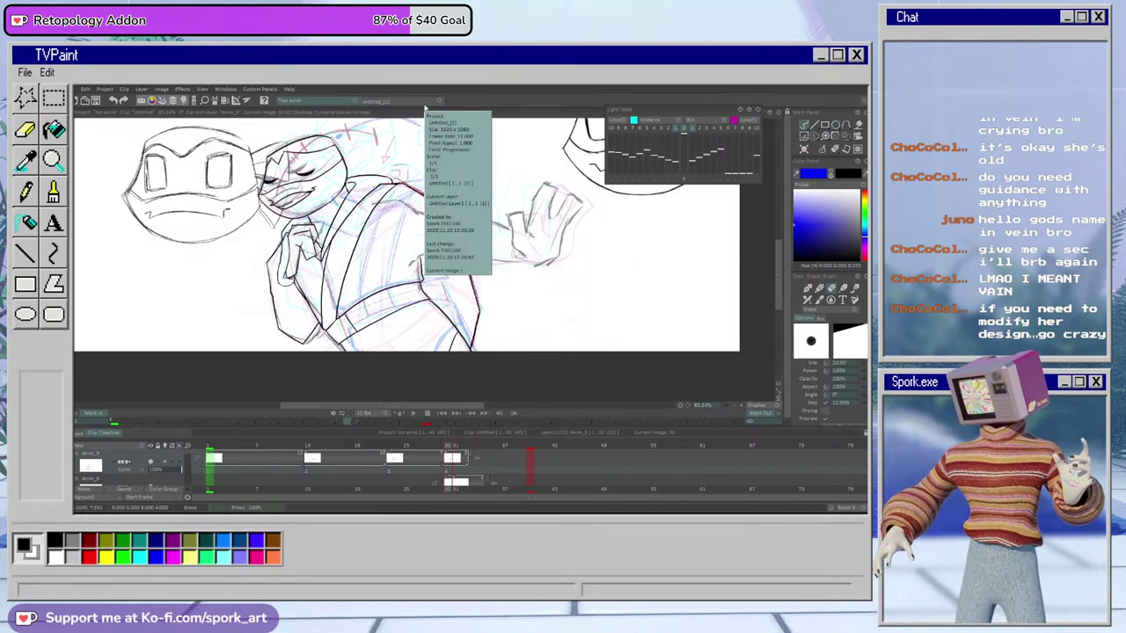
pyautogui.press('b')
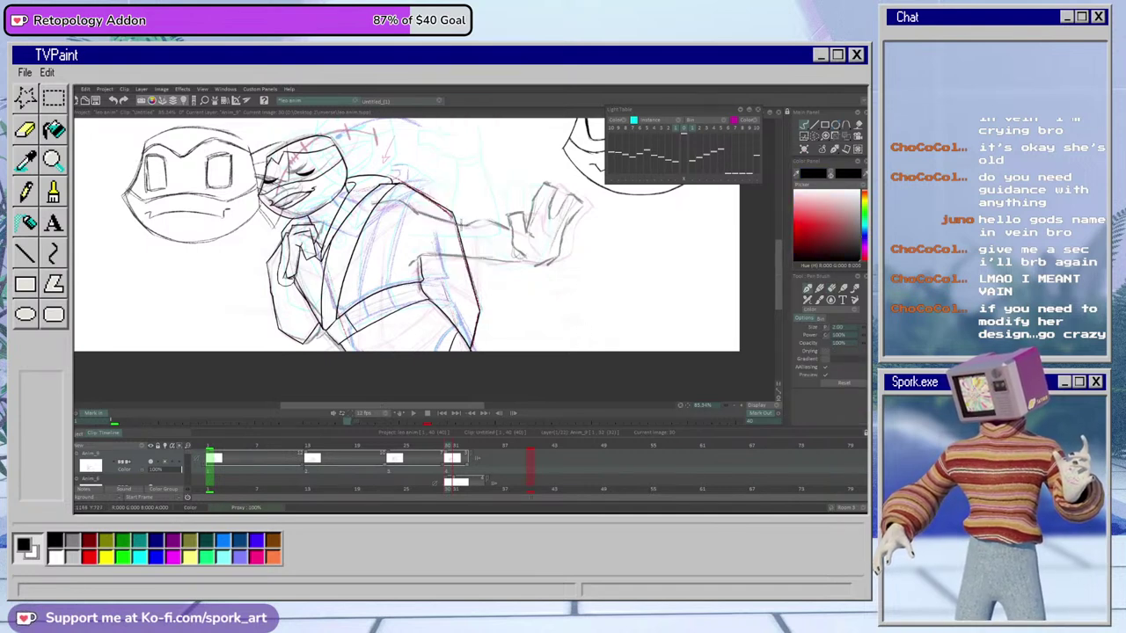
# Redraw the upper and lower edges of the outstretched arm from the sleeve to the hand
pyautogui.moveTo(471, 215); pyautogui.dragTo(532, 238)
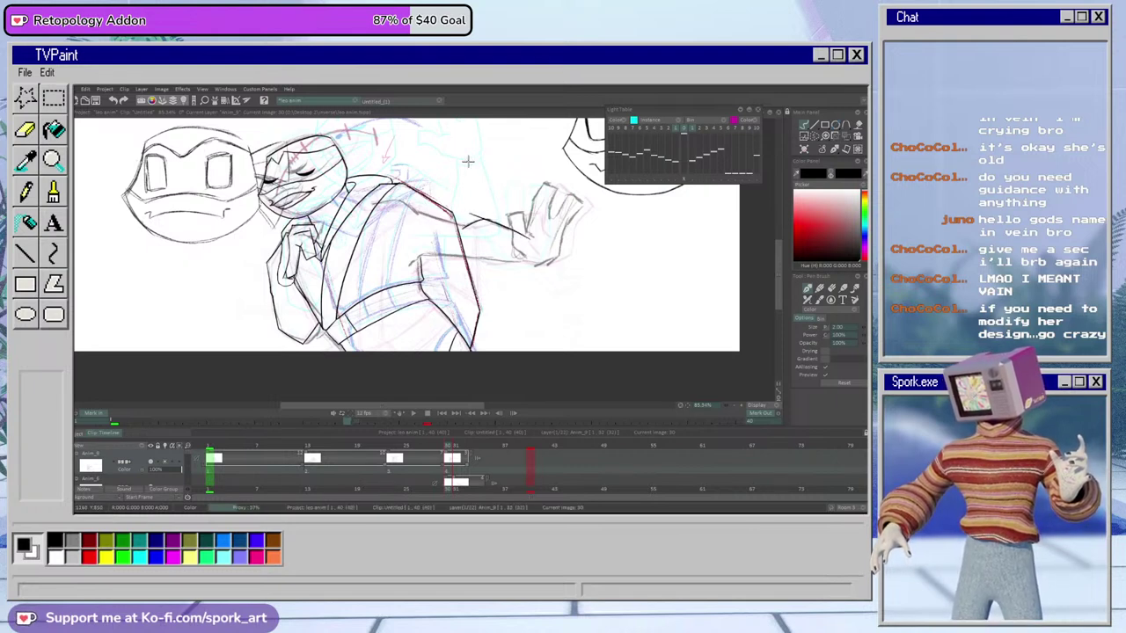
pyautogui.press('e')
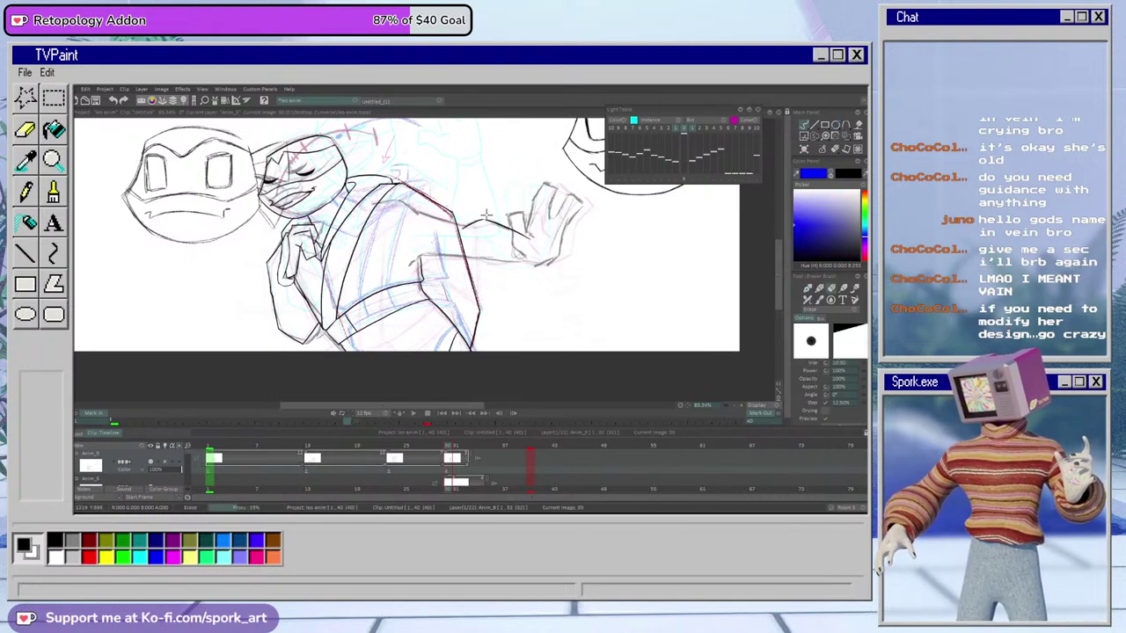
pyautogui.press('e')
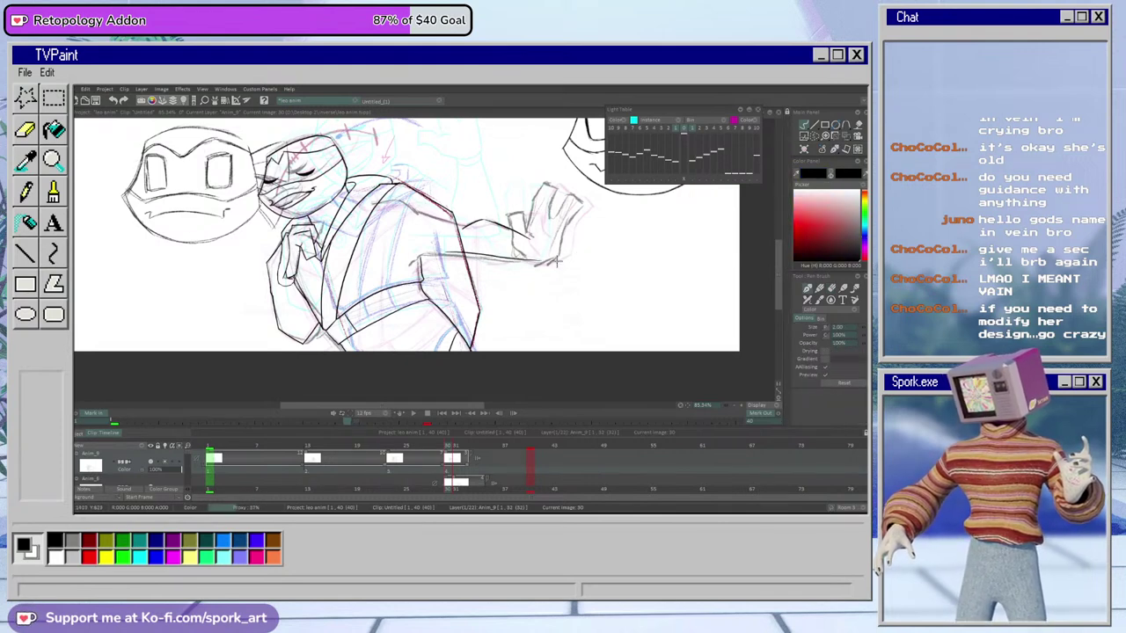
pyautogui.moveTo(440, 254); pyautogui.dragTo(568, 266)
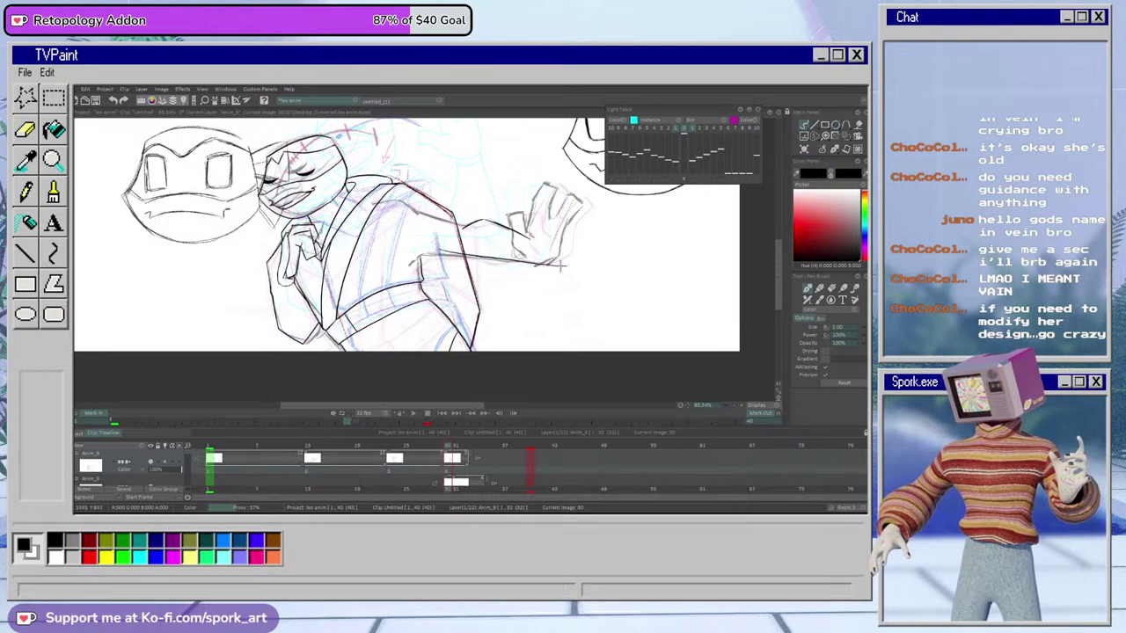
pyautogui.press('e')
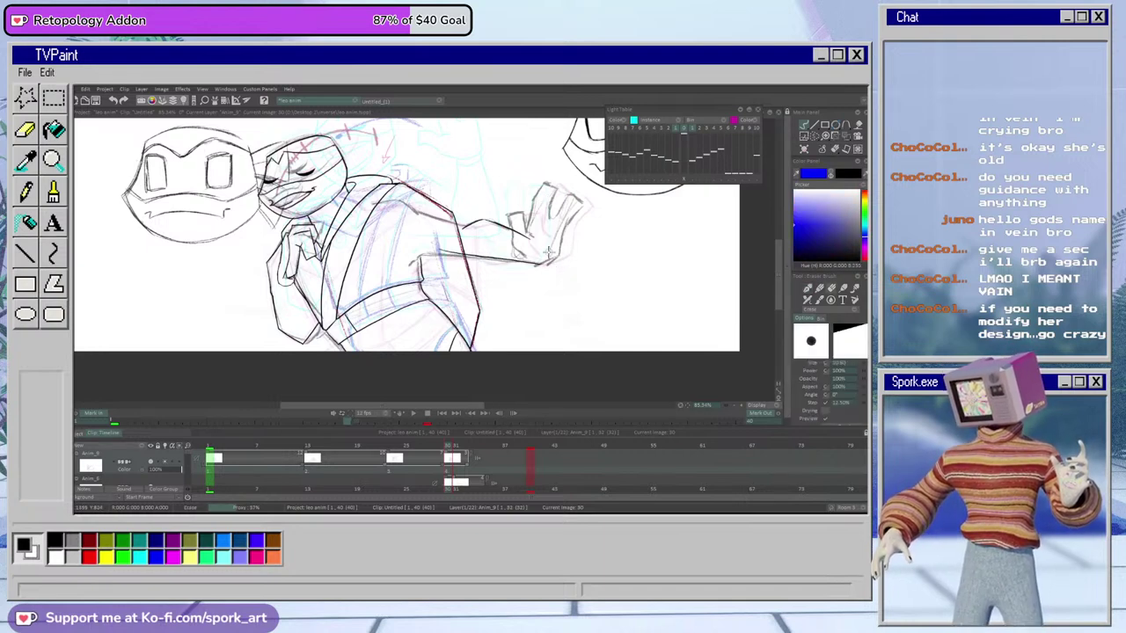
# Redraw the heel of the outstretched palm and its outer finger, then erase the overshooting strokes
pyautogui.press('b')
pyautogui.moveTo(530, 268)
pyautogui.mouseDown()
pyautogui.moveTo(596, 237)
pyautogui.moveTo(555, 283)
pyautogui.mouseUp()
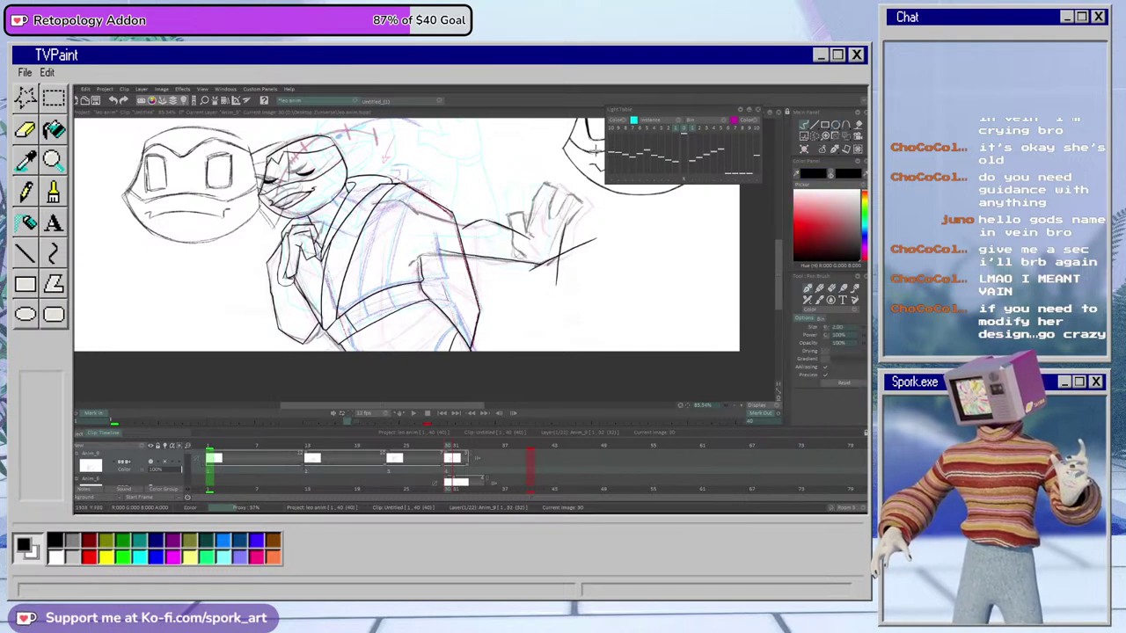
pyautogui.moveTo(561, 230)
pyautogui.mouseDown()
pyautogui.moveTo(592, 194)
pyautogui.moveTo(567, 189)
pyautogui.moveTo(581, 214)
pyautogui.moveTo(567, 202)
pyautogui.moveTo(576, 189)
pyautogui.moveTo(547, 227)
pyautogui.moveTo(570, 185)
pyautogui.moveTo(552, 229)
pyautogui.mouseUp()
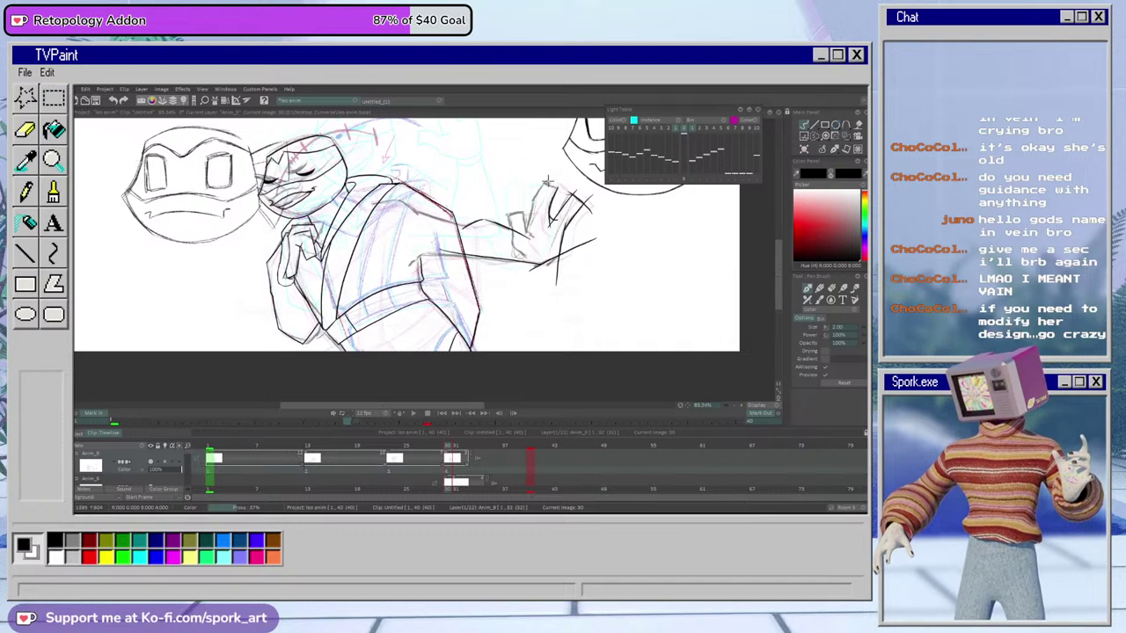
pyautogui.press('e')
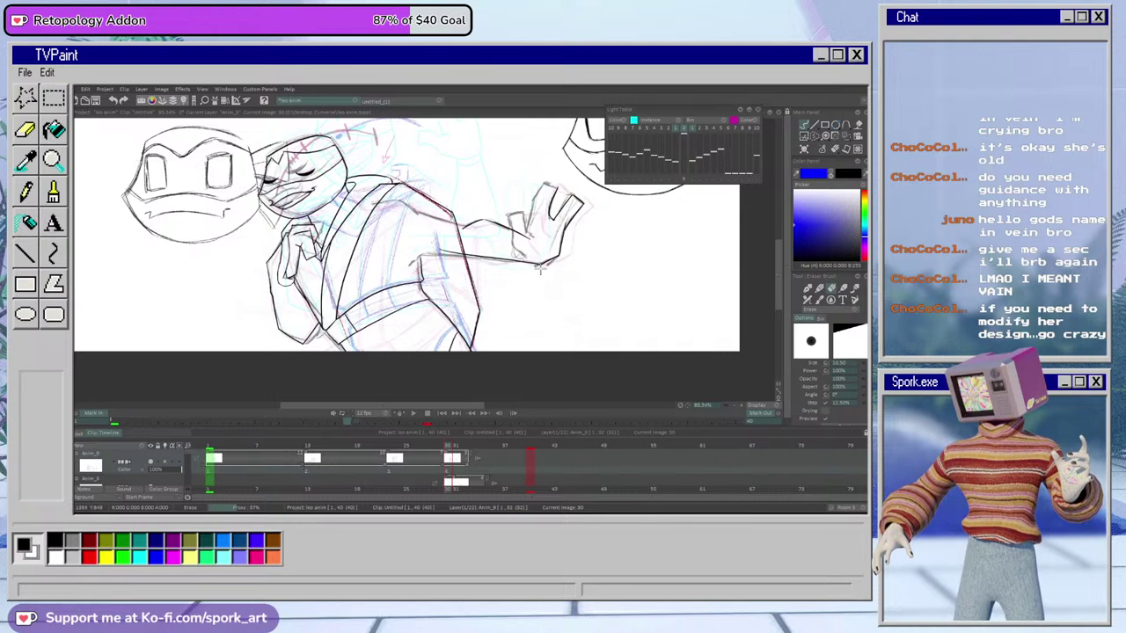
pyautogui.press('b')
# Redraw the outstretched hand's middle finger down to the palm and erase the excess line at the fingertip
pyautogui.moveTo(545, 183)
pyautogui.mouseDown()
pyautogui.moveTo(565, 191)
pyautogui.moveTo(534, 197)
pyautogui.moveTo(526, 234)
pyautogui.mouseUp()
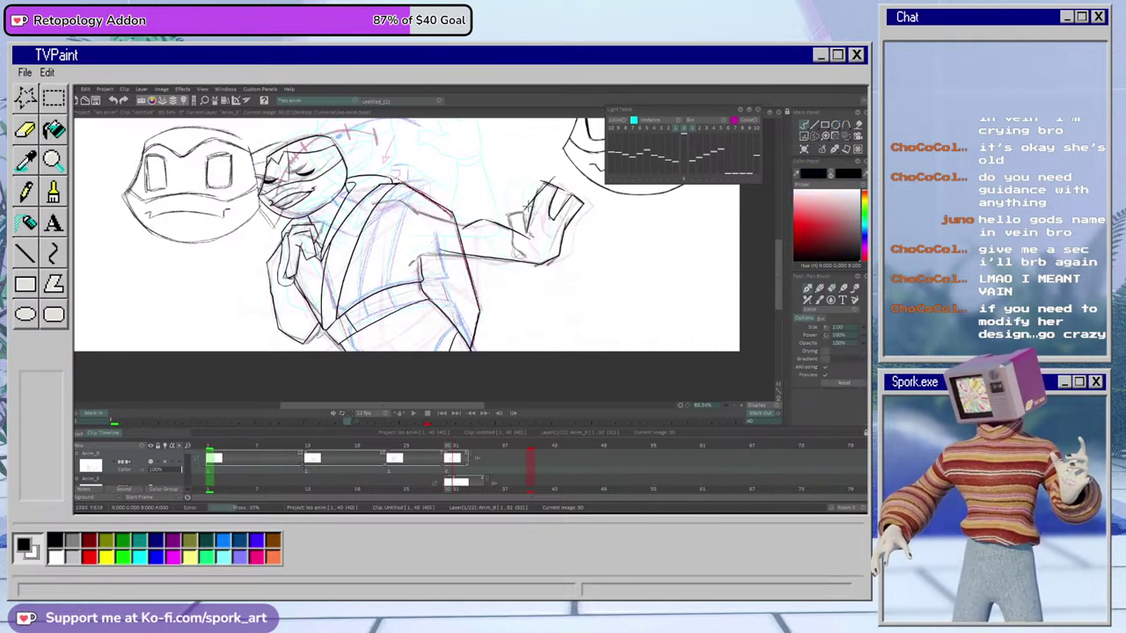
pyautogui.press('e')
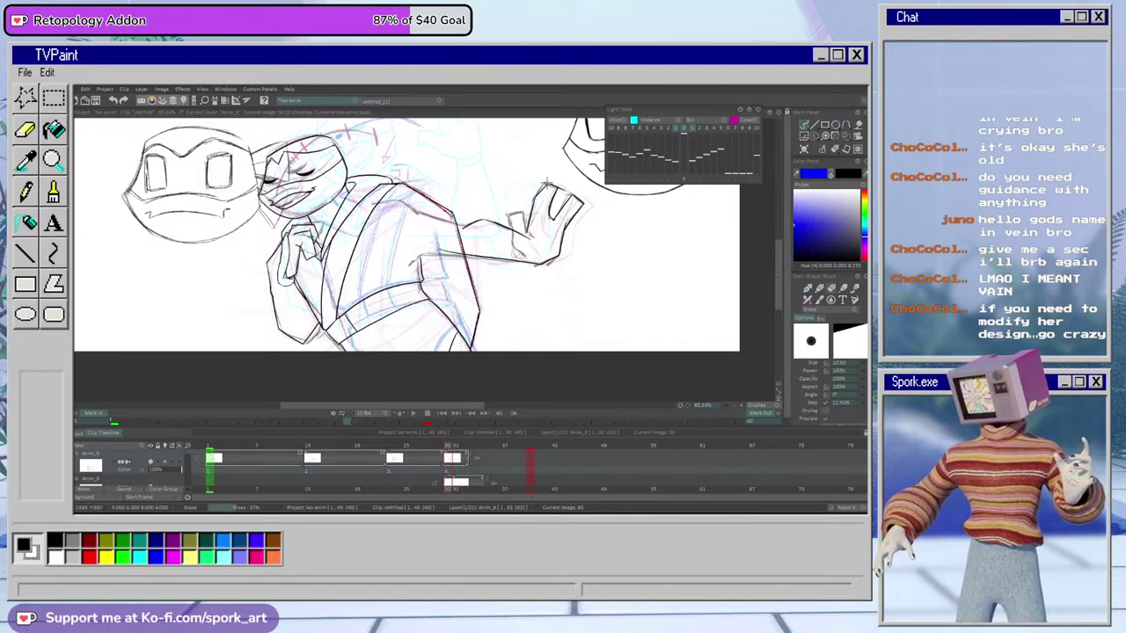
pyautogui.press('e')
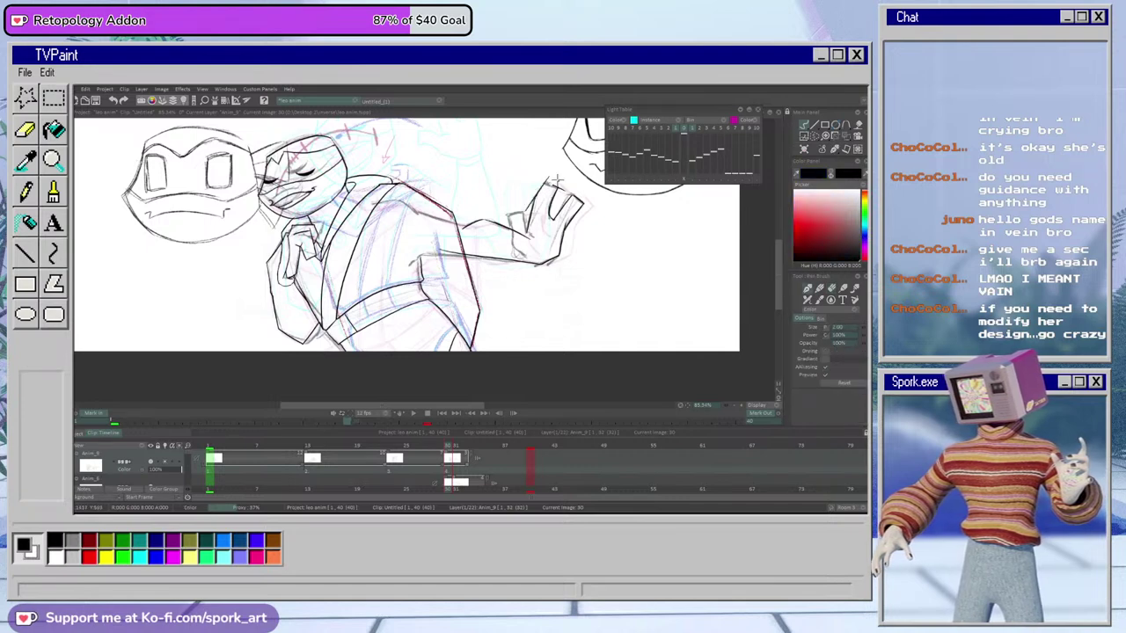
pyautogui.press('e')
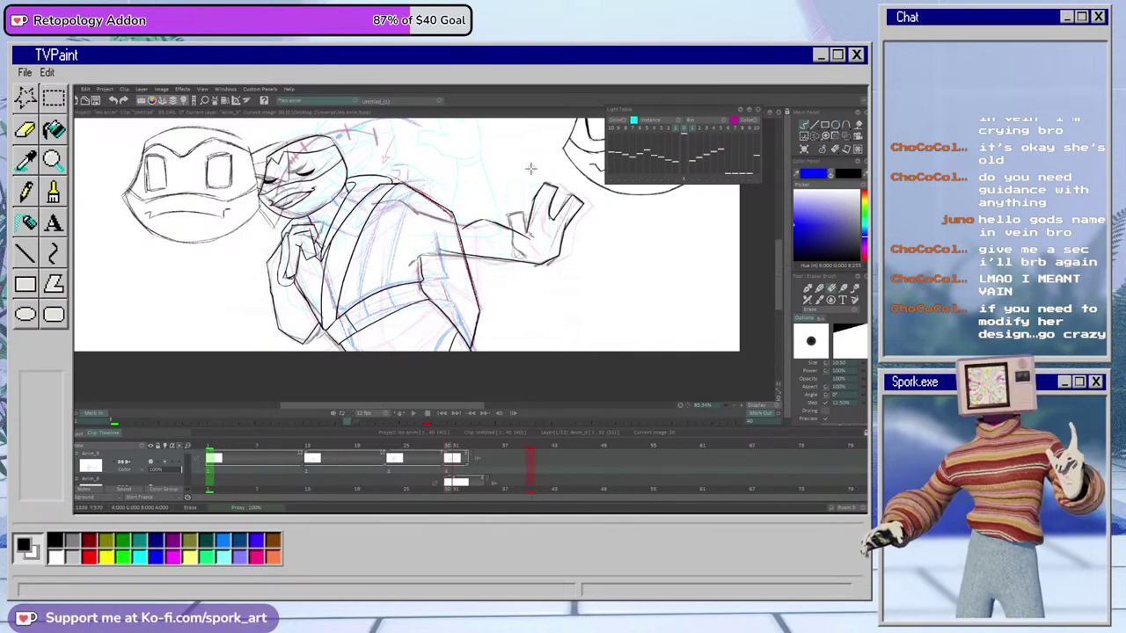
pyautogui.press('b')
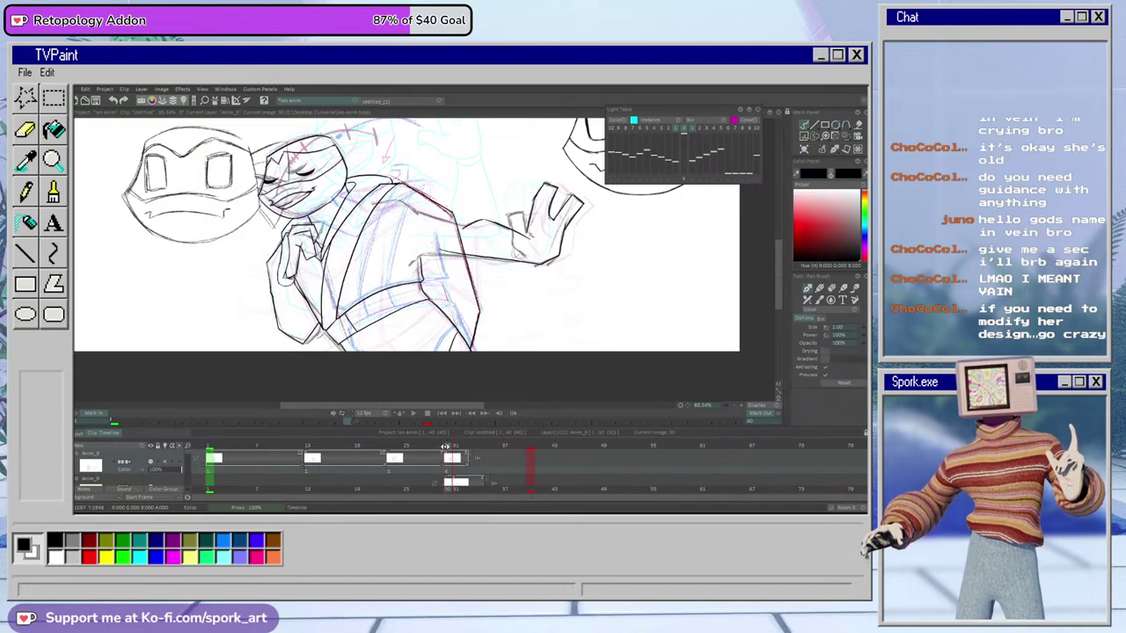
pyautogui.moveTo(444, 446)
pyautogui.mouseDown()
pyautogui.moveTo(502, 447)
pyautogui.moveTo(447, 448)
pyautogui.moveTo(462, 460)
pyautogui.moveTo(448, 459)
pyautogui.mouseUp()
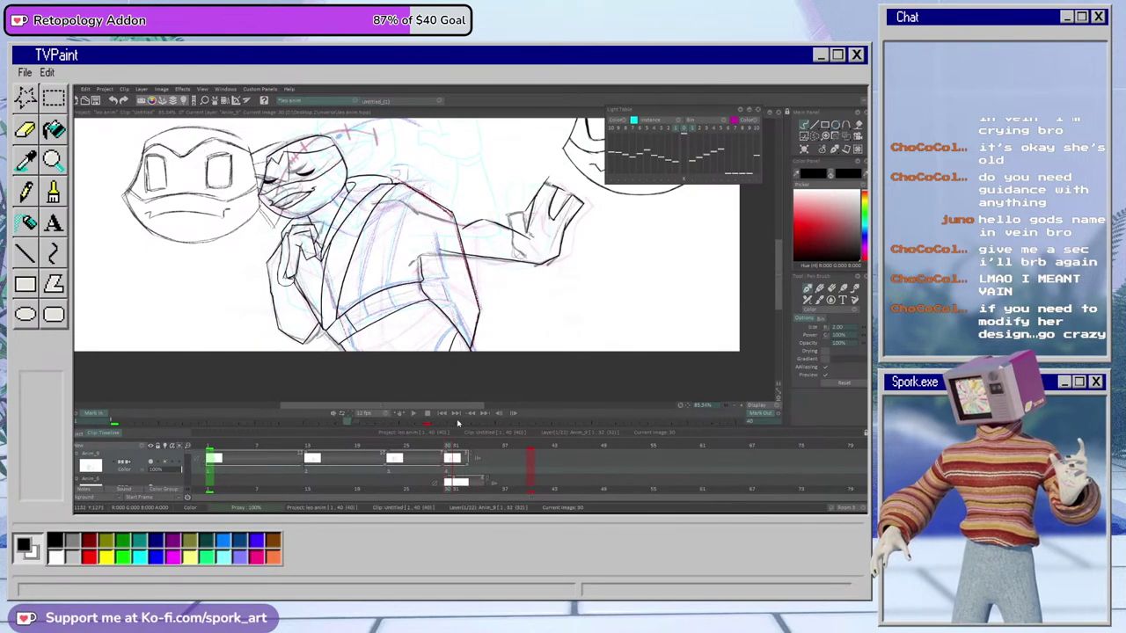
# Undo the redrawn lines of the outstretched arm and hand
pyautogui.hotkey('ctrl', 'z')
pyautogui.hotkey('ctrl', 'z')
pyautogui.hotkey('ctrl', 'z')
pyautogui.hotkey('ctrl', 'z')
pyautogui.hotkey('ctrl', 'z')
pyautogui.hotkey('ctrl', 'z')
pyautogui.hotkey('ctrl', 'z')
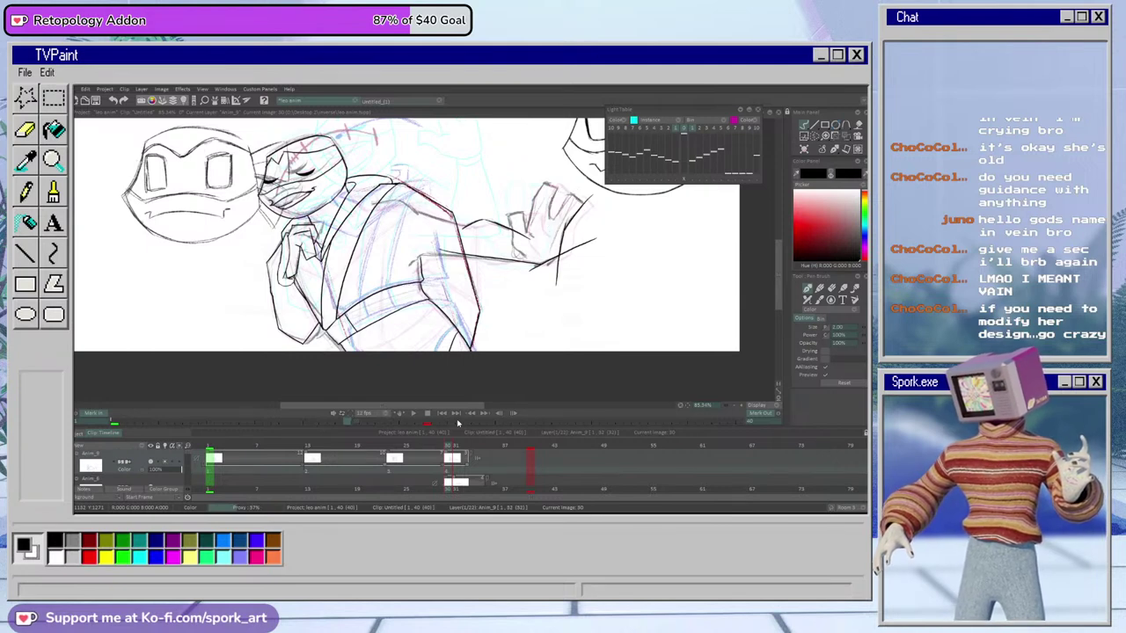
pyautogui.hotkey('ctrl', 'z')
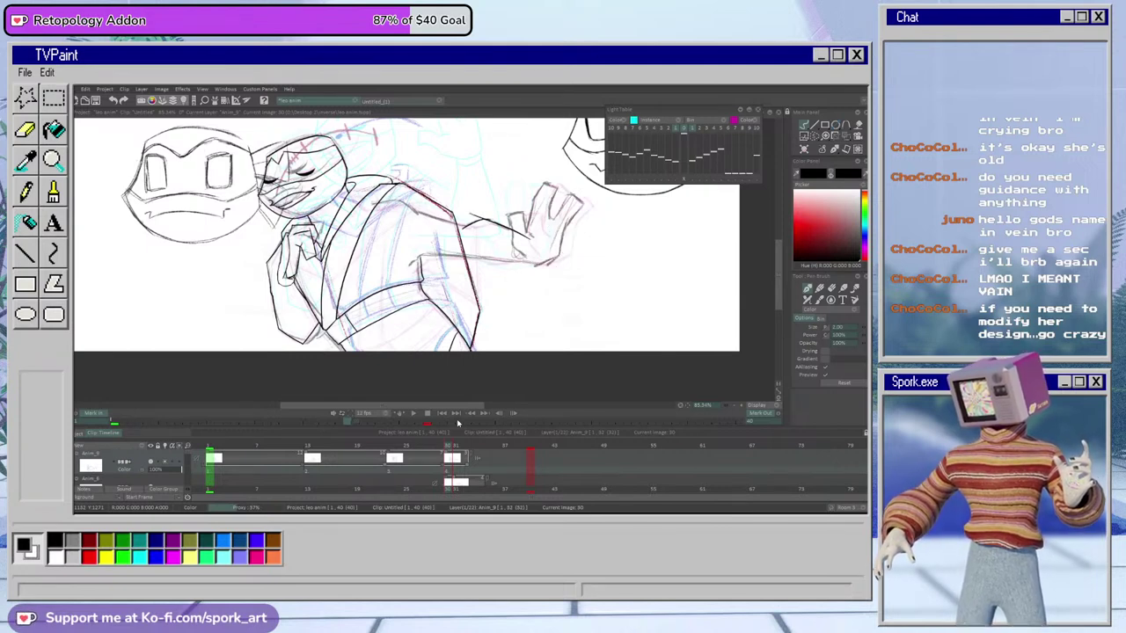
pyautogui.hotkey('ctrl', 'z')
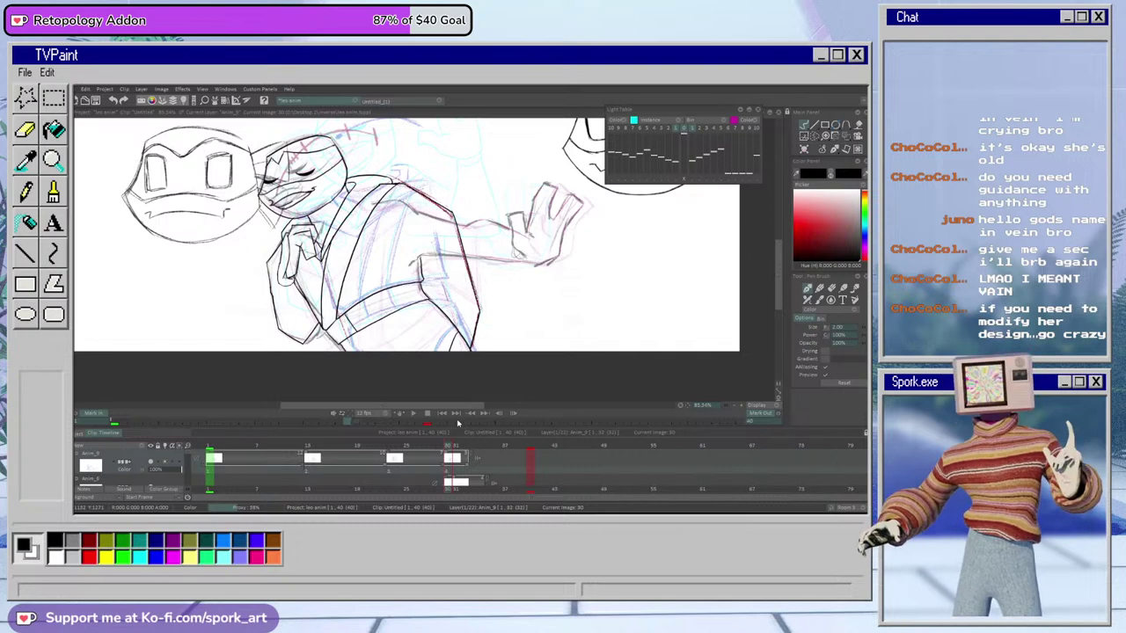
# Handwrite the note "Arm layer" on the canvas below the outstretched hand
pyautogui.moveTo(558, 315); pyautogui.dragTo(568, 319)
pyautogui.moveTo(559, 309); pyautogui.dragTo(607, 300)
pyautogui.moveTo(612, 313)
pyautogui.mouseDown()
pyautogui.moveTo(610, 326)
pyautogui.moveTo(672, 310)
pyautogui.mouseUp()
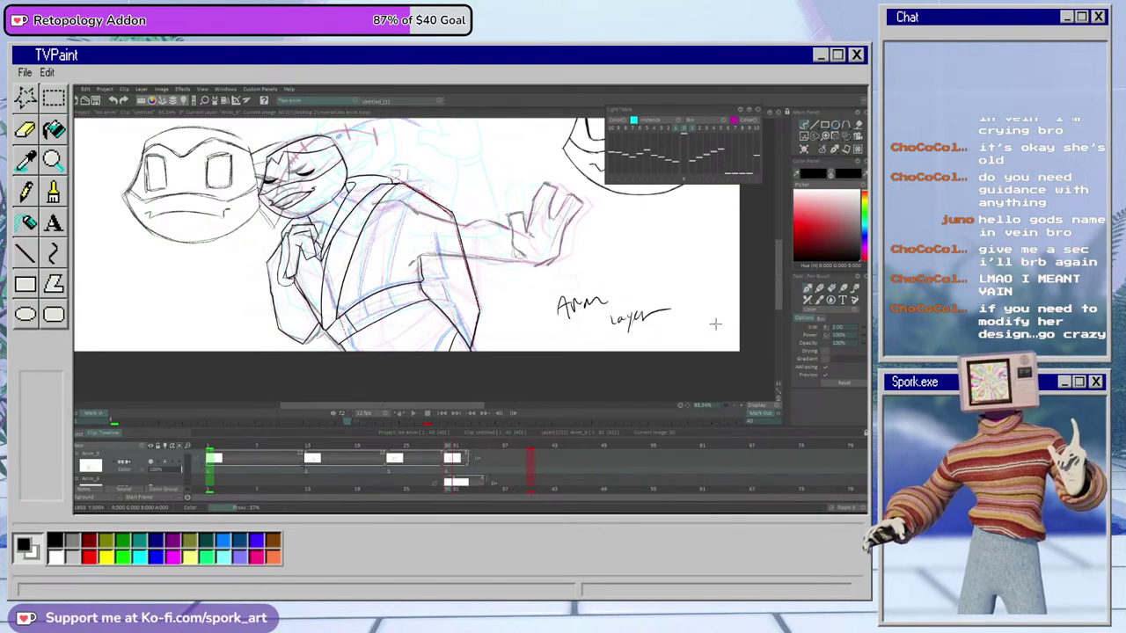
pyautogui.moveTo(455, 446)
pyautogui.mouseDown()
pyautogui.moveTo(441, 450)
pyautogui.moveTo(461, 452)
pyautogui.moveTo(448, 458)
pyautogui.mouseUp()
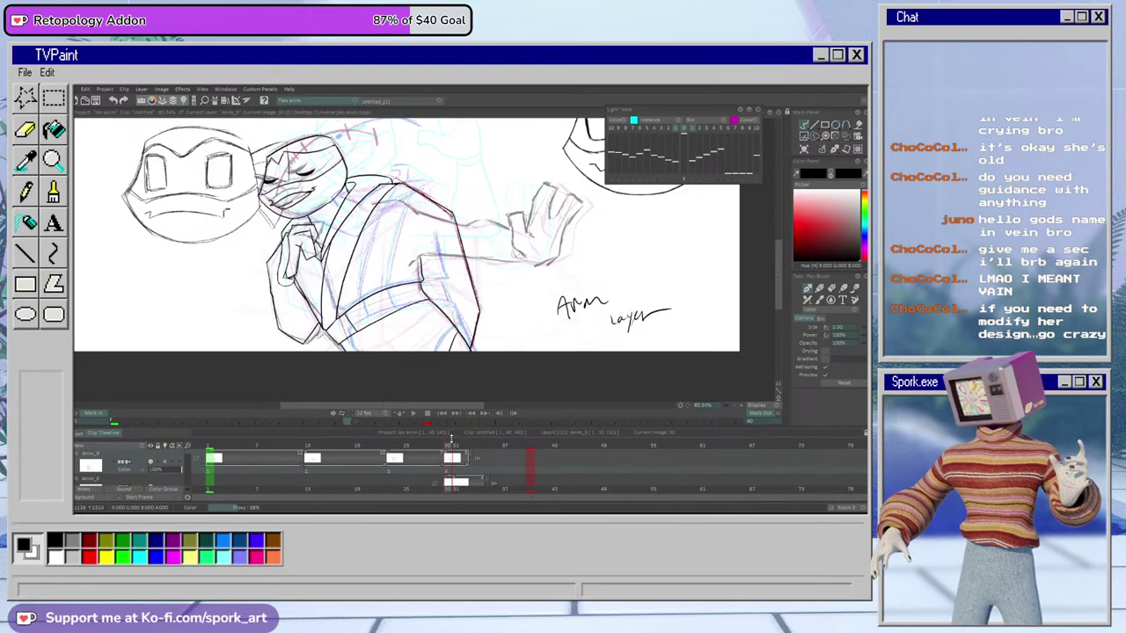
pyautogui.moveTo(447, 449); pyautogui.dragTo(446, 448)
# Clean up and redraw the outer contour of the bent forearm below the raised hand
pyautogui.press('e')
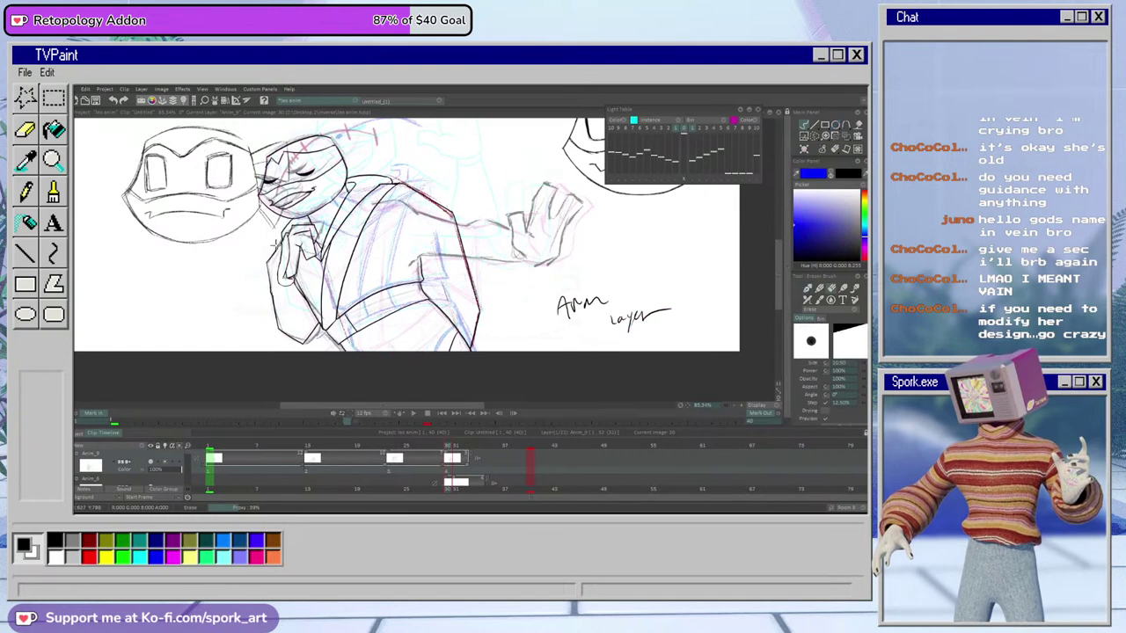
pyautogui.moveTo(271, 254); pyautogui.dragTo(264, 283)
pyautogui.press('b')
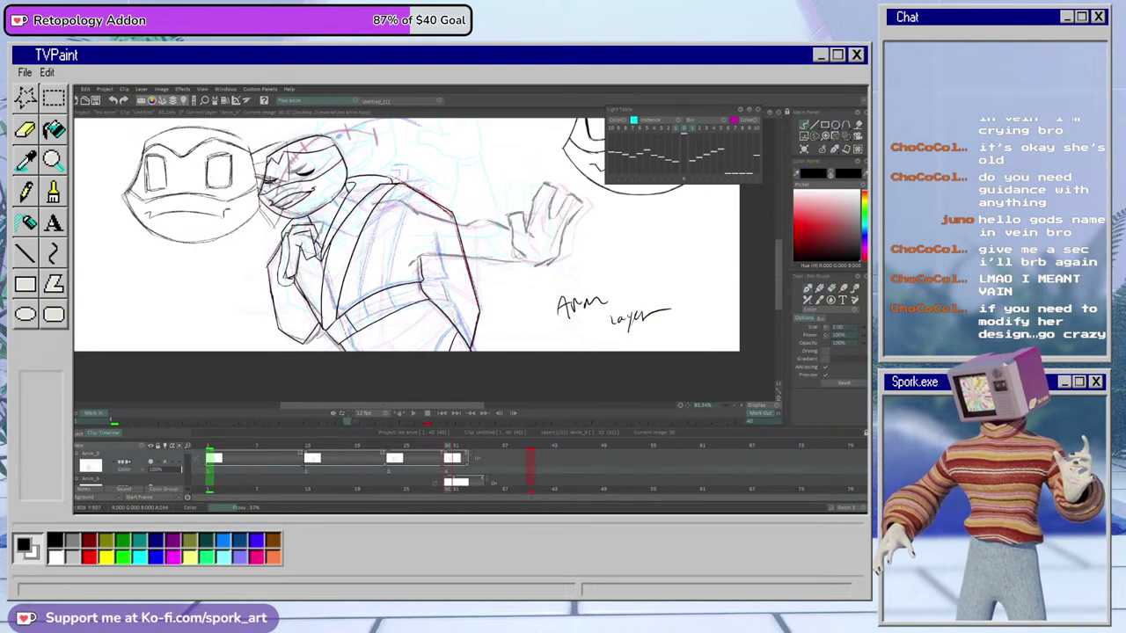
pyautogui.press('e')
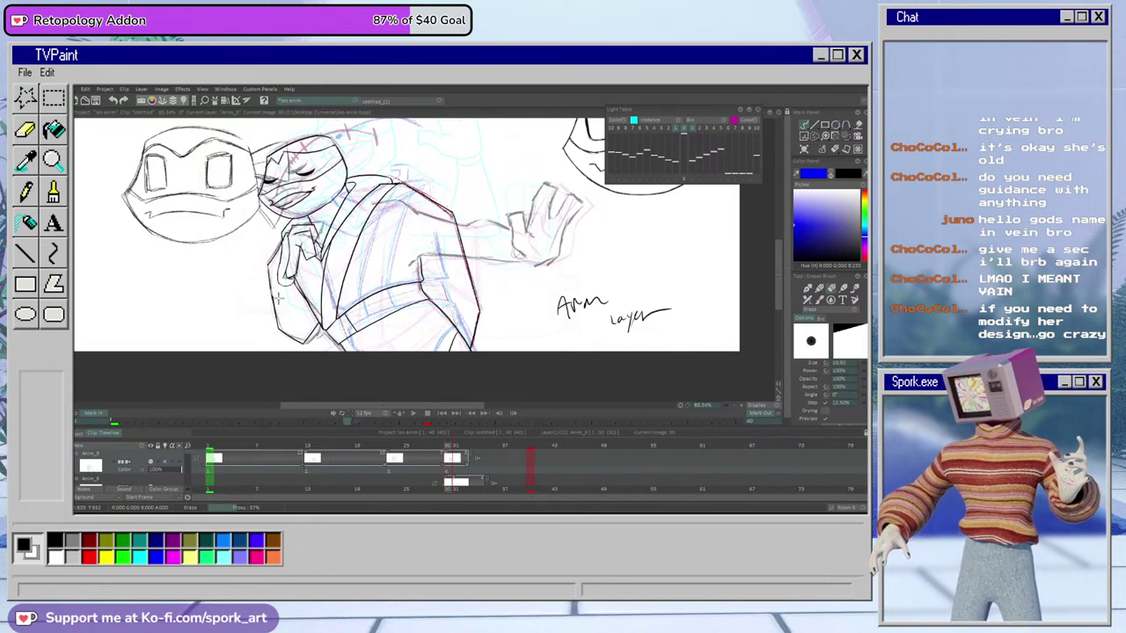
pyautogui.press('b')
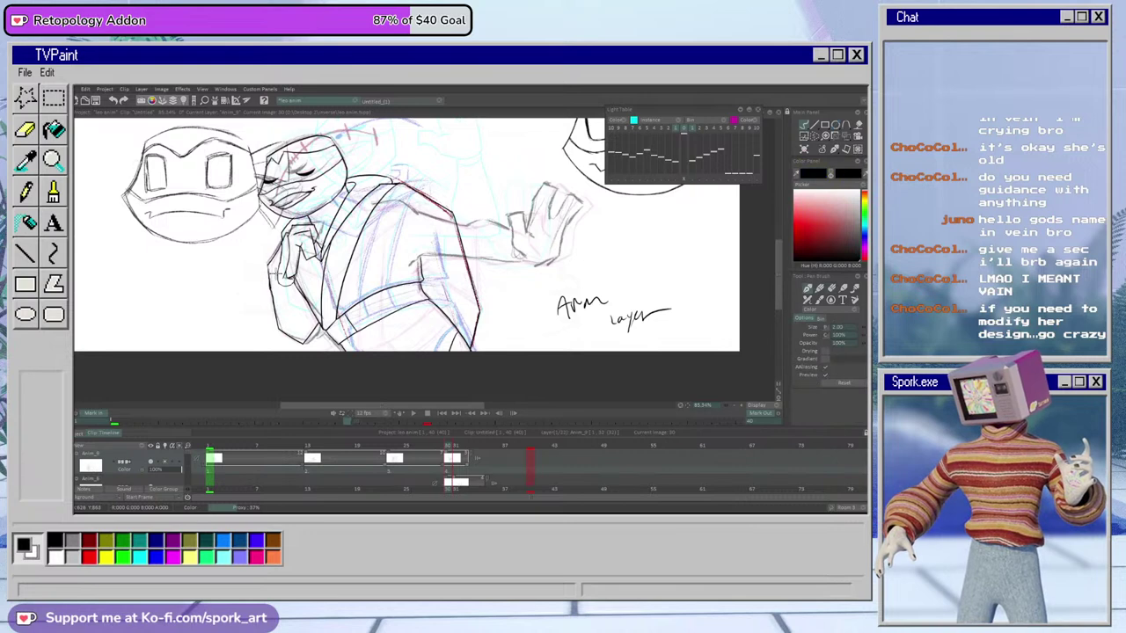
pyautogui.press('e')
pyautogui.moveTo(272, 294); pyautogui.dragTo(266, 271)
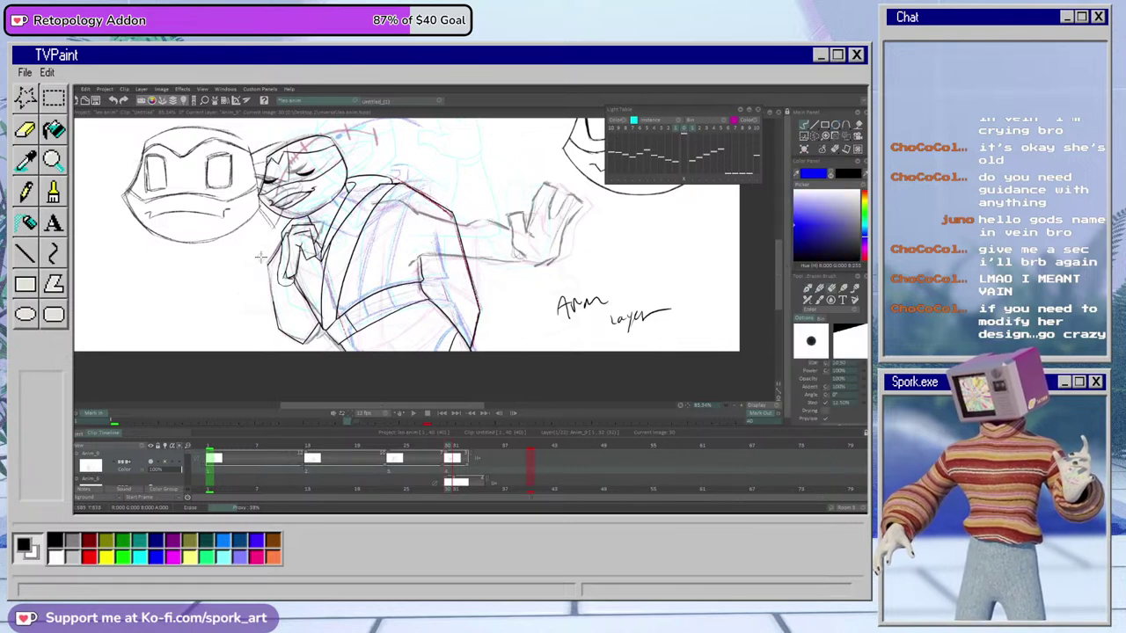
# Stamp the saved custom brush with the circled L and ring badges on the empty canvas beside the bent forearm
pyautogui.press('b')
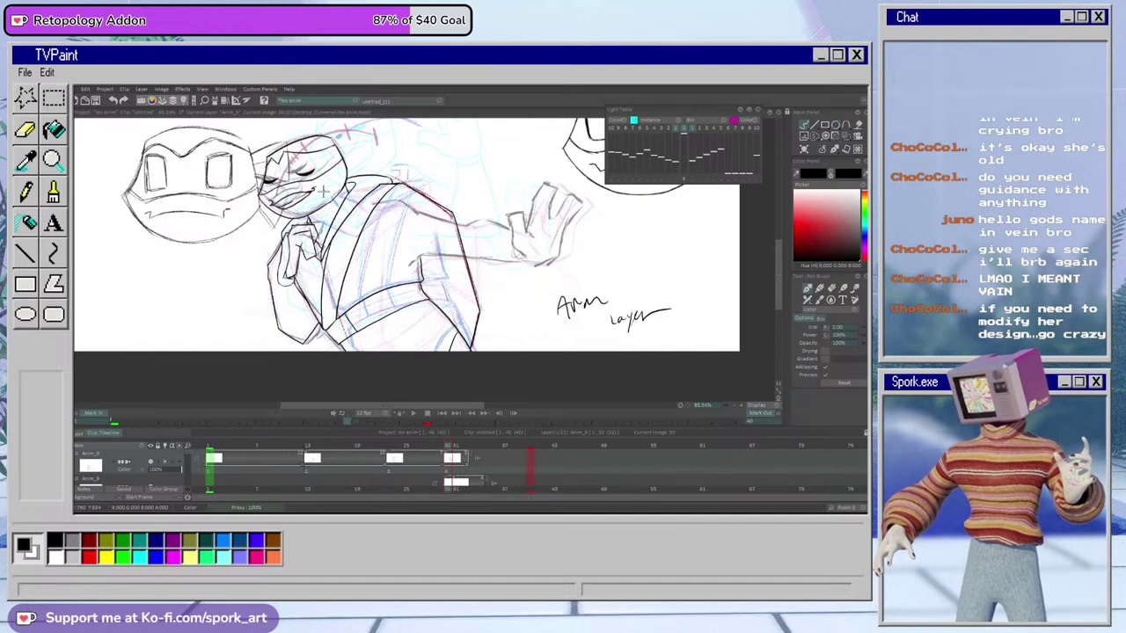
pyautogui.click(854, 300)
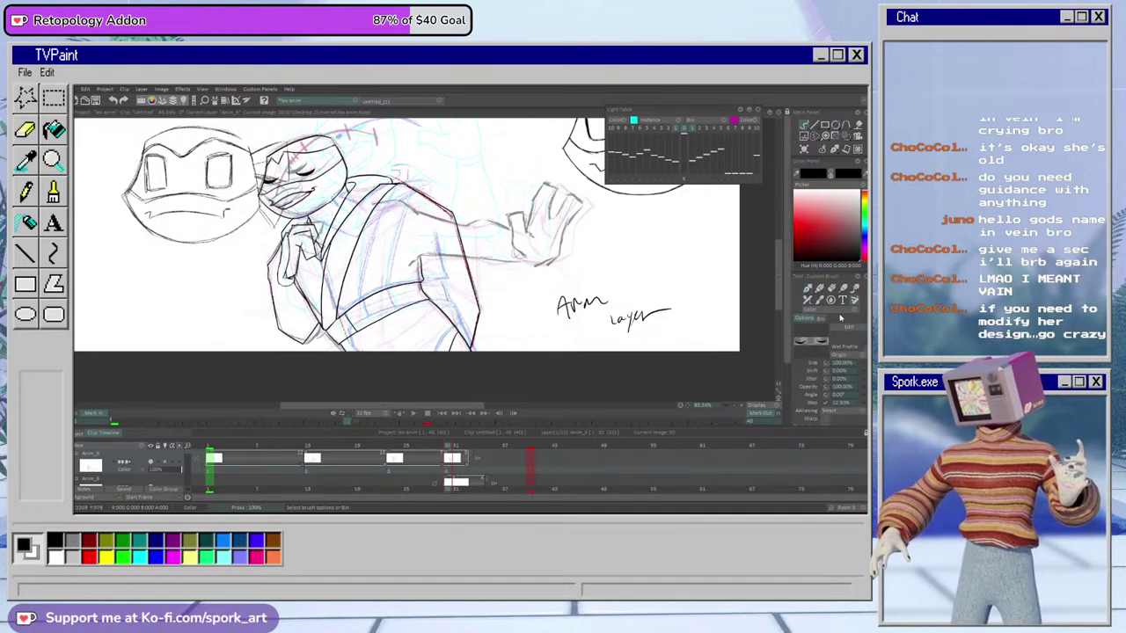
pyautogui.click(824, 340)
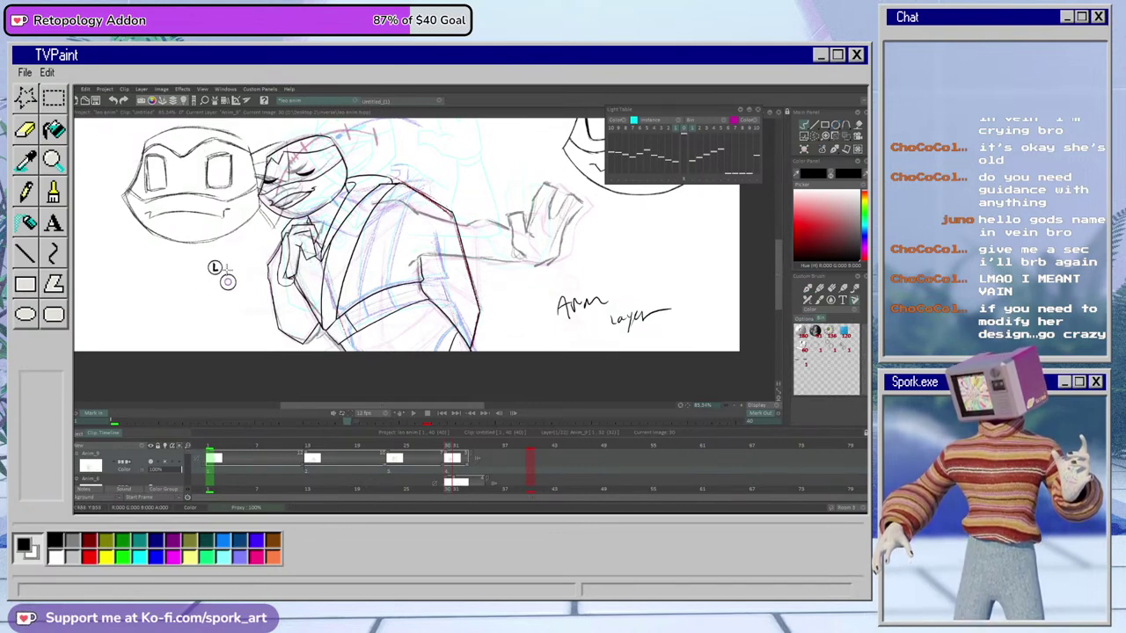
# Lasso the stamped badges and narrow them in perspective, applying the distortion
pyautogui.click(816, 136)
pyautogui.click(815, 136)
pyautogui.moveTo(204, 255)
pyautogui.mouseDown()
pyautogui.moveTo(242, 261)
pyautogui.moveTo(210, 252)
pyautogui.mouseUp()
pyautogui.moveTo(846, 135)
pyautogui.click(807, 157)
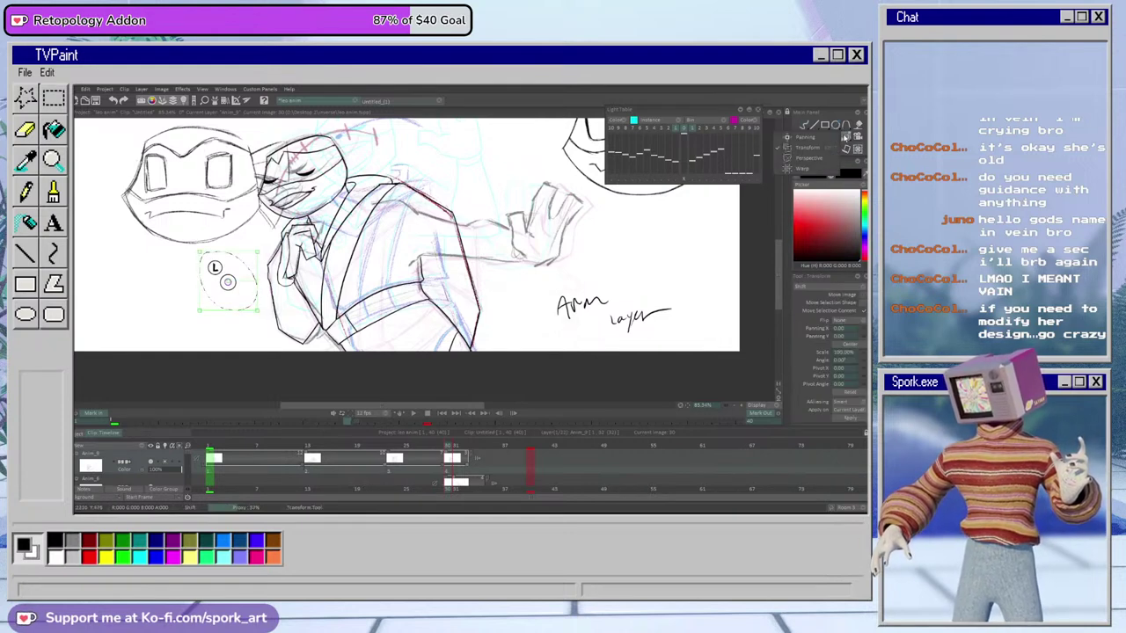
pyautogui.moveTo(201, 253); pyautogui.dragTo(252, 251)
pyautogui.moveTo(257, 310); pyautogui.dragTo(249, 280)
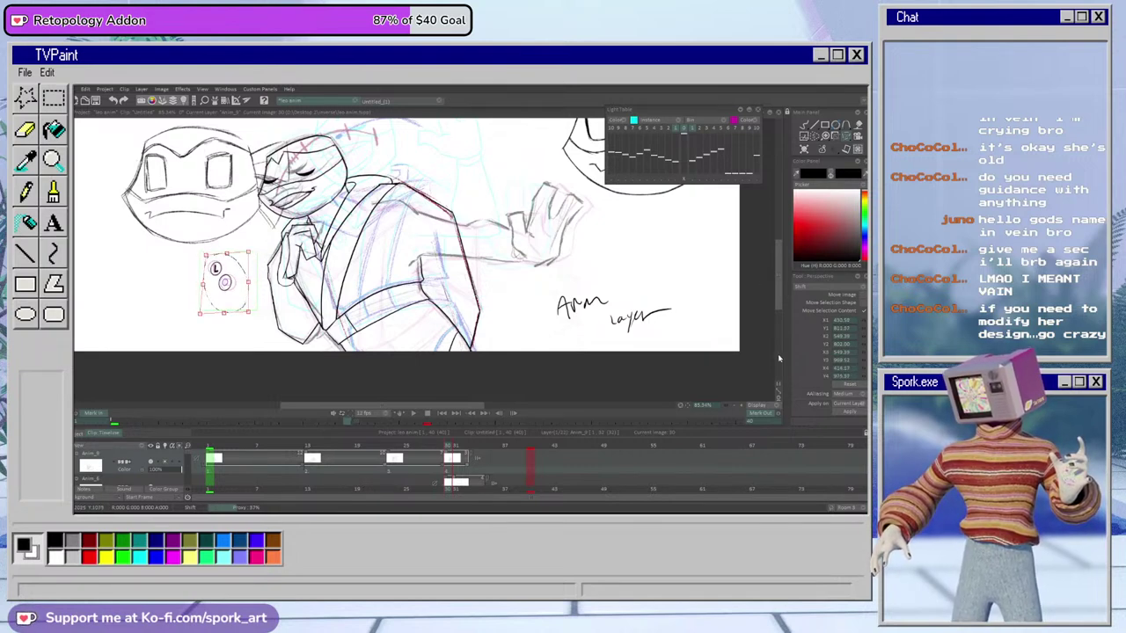
pyautogui.click(843, 413)
# Move the badges onto the jacket lapel beside the raised hand, rotate them about 9°, and apply the transform
pyautogui.moveTo(227, 286); pyautogui.dragTo(306, 272)
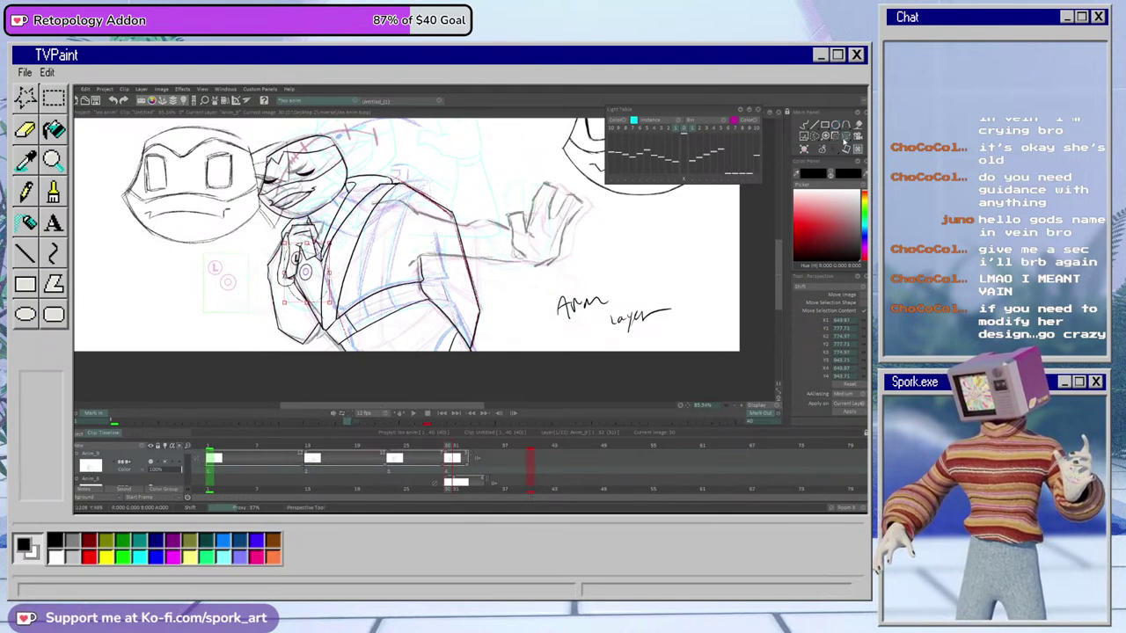
pyautogui.click(846, 137)
pyautogui.click(815, 147)
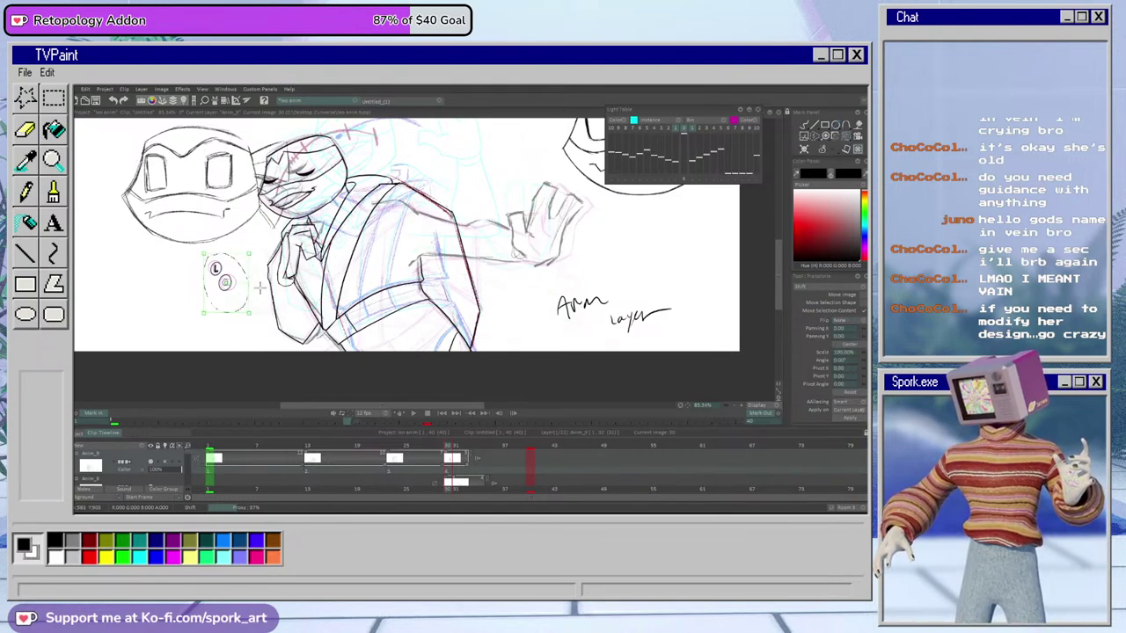
pyautogui.moveTo(250, 284); pyautogui.dragTo(330, 278)
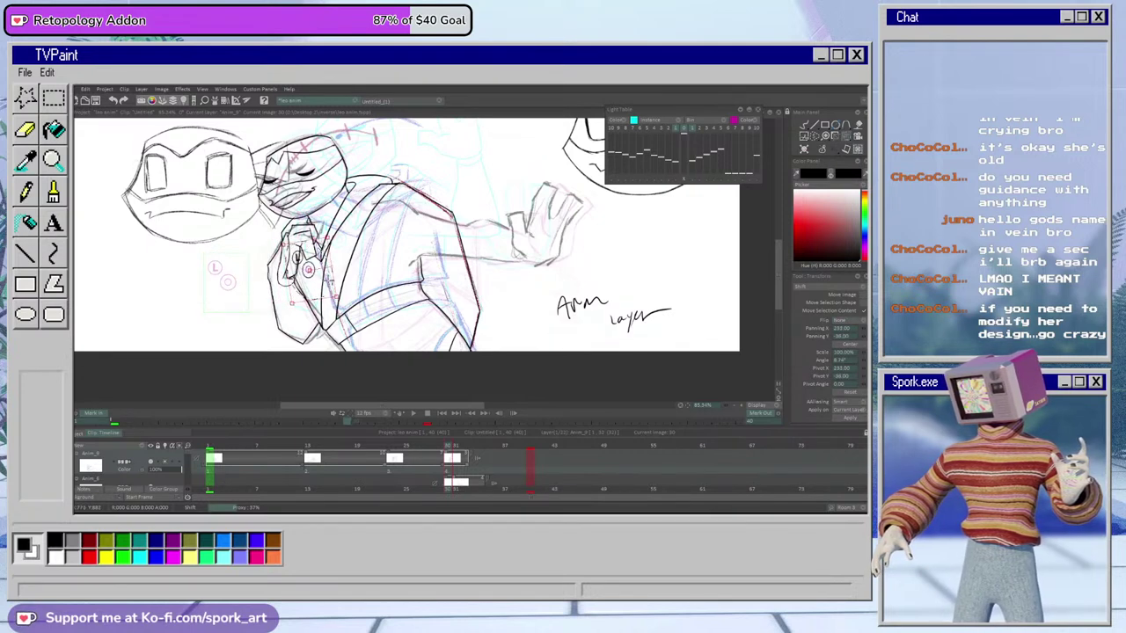
pyautogui.click(850, 418)
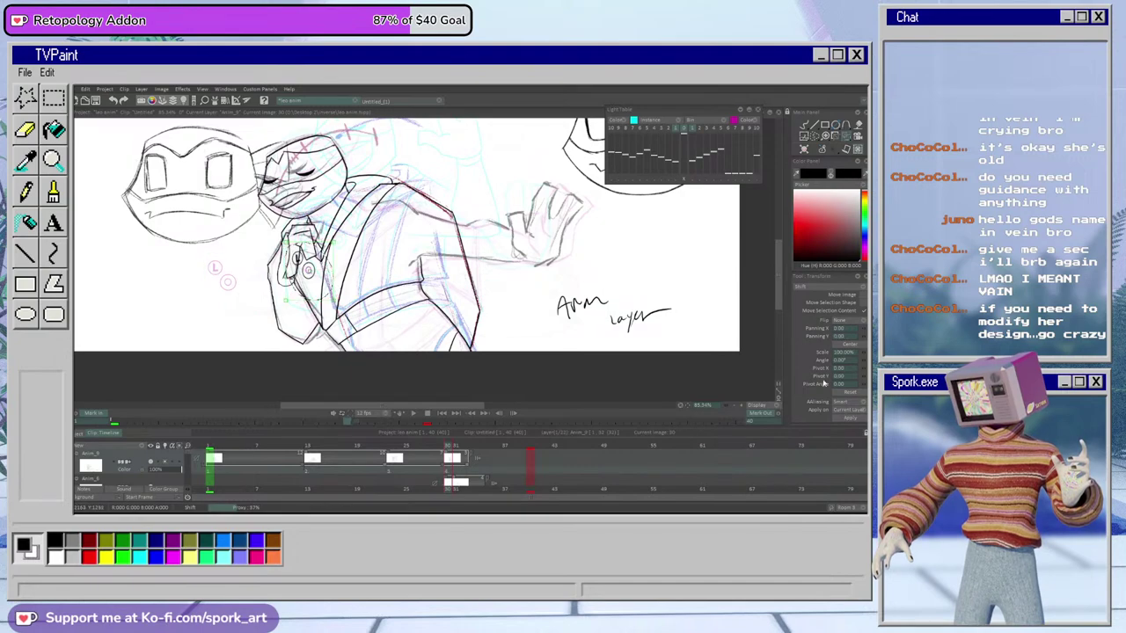
pyautogui.click(805, 124)
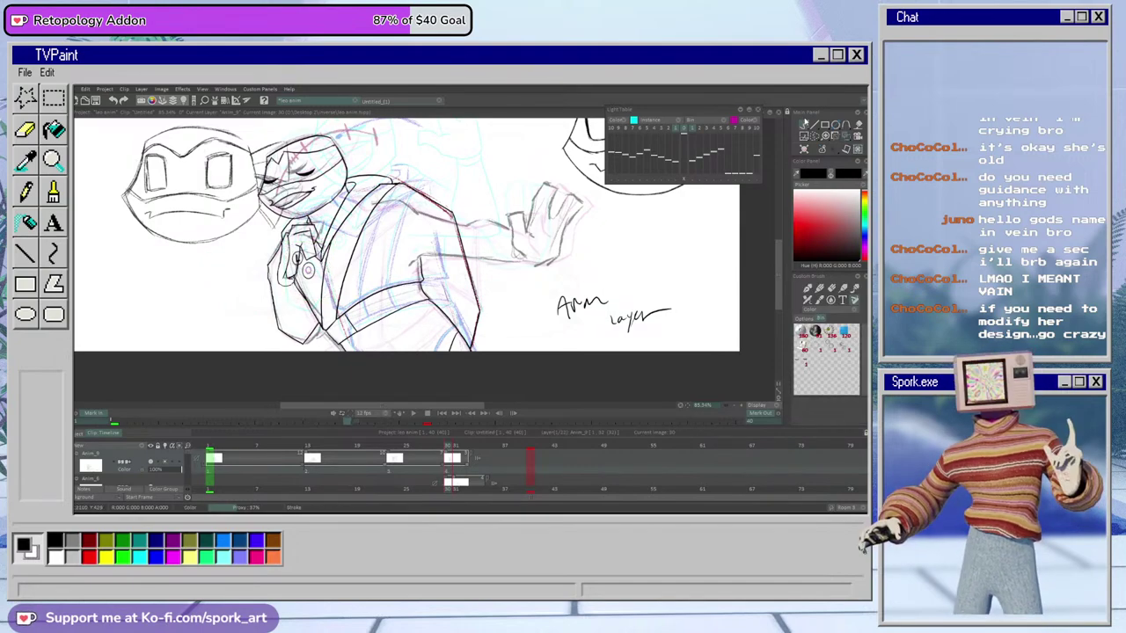
# Check the belt against the earlier drawings, erase its end line, and extend its lower edge across the shell
pyautogui.moveTo(449, 449); pyautogui.dragTo(354, 466)
pyautogui.moveTo(425, 458)
pyautogui.mouseDown()
pyautogui.moveTo(493, 450)
pyautogui.moveTo(393, 474)
pyautogui.moveTo(454, 469)
pyautogui.moveTo(445, 471)
pyautogui.mouseUp()
pyautogui.press('e')
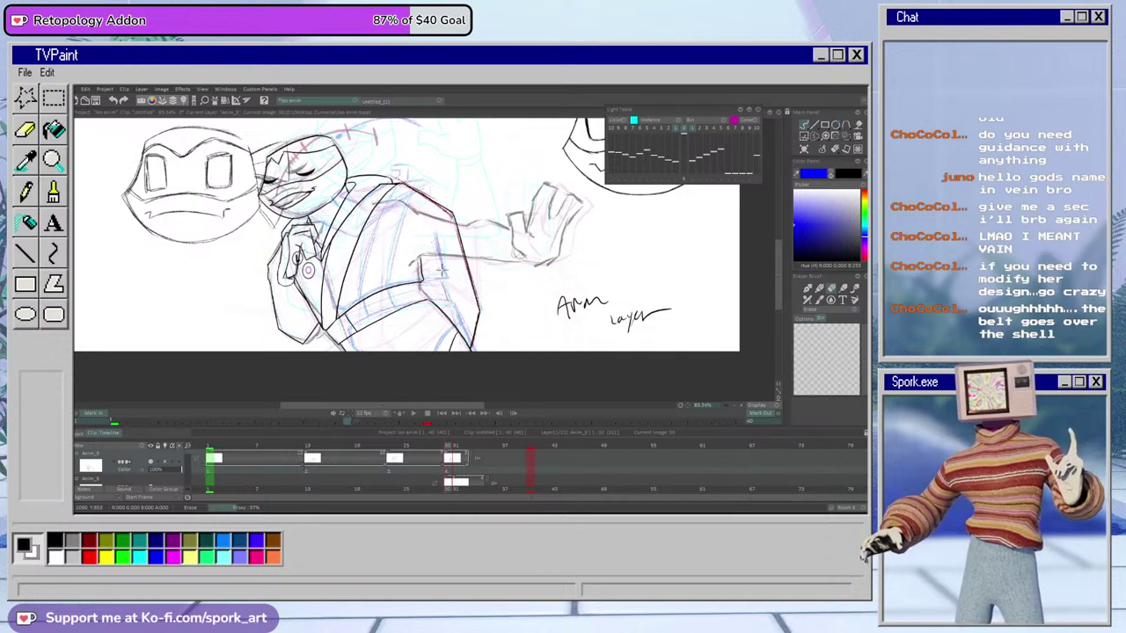
pyautogui.press('b')
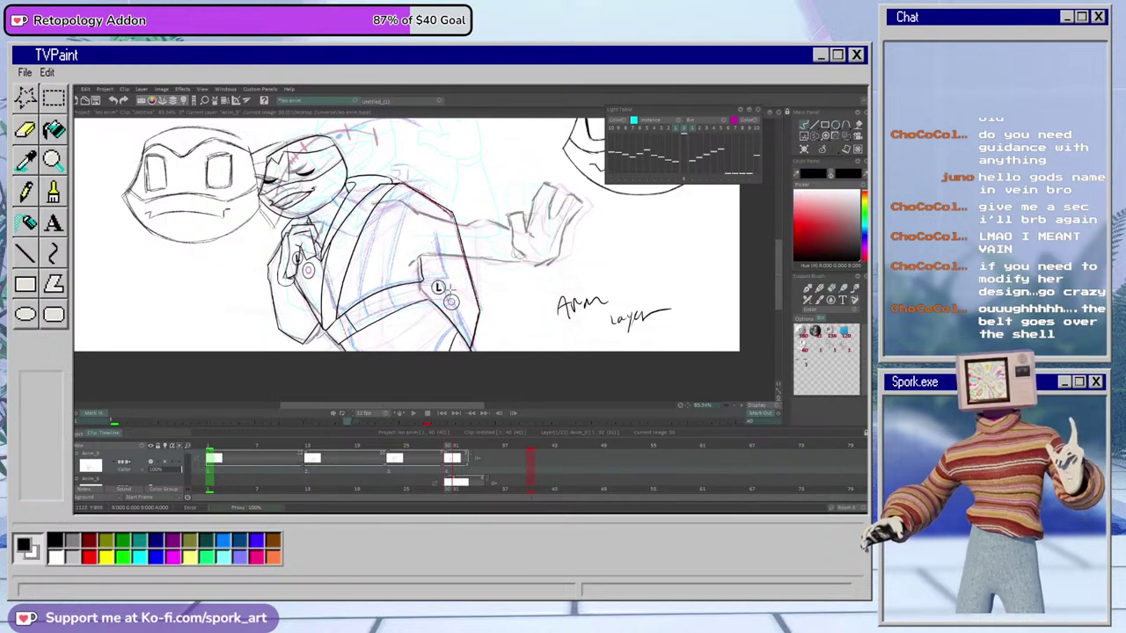
pyautogui.click(808, 287)
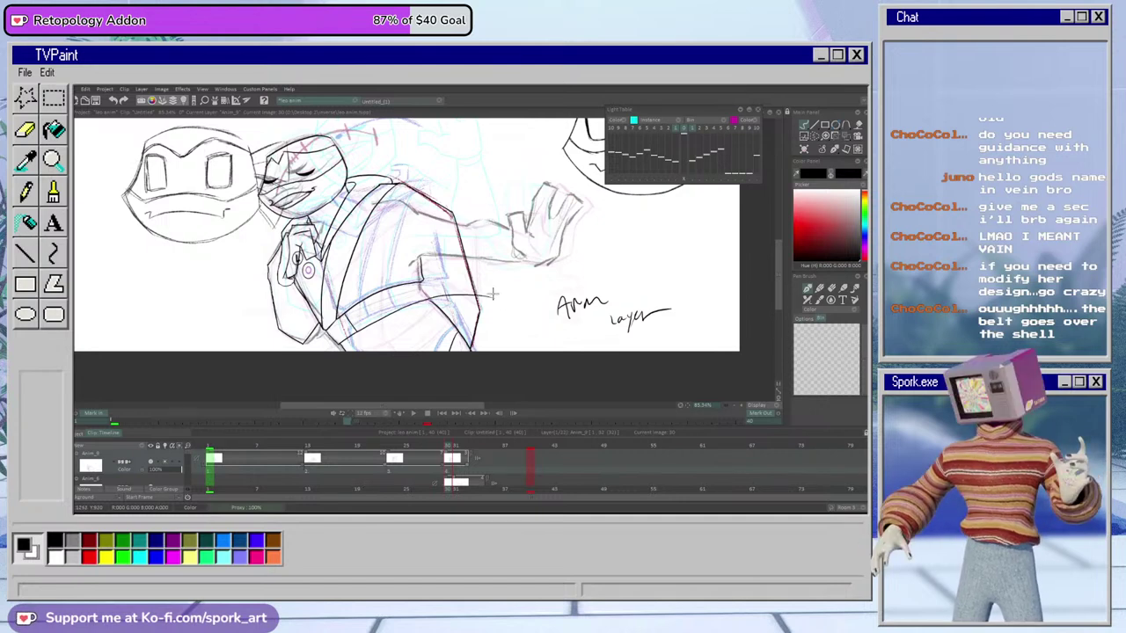
pyautogui.moveTo(413, 278); pyautogui.dragTo(494, 283)
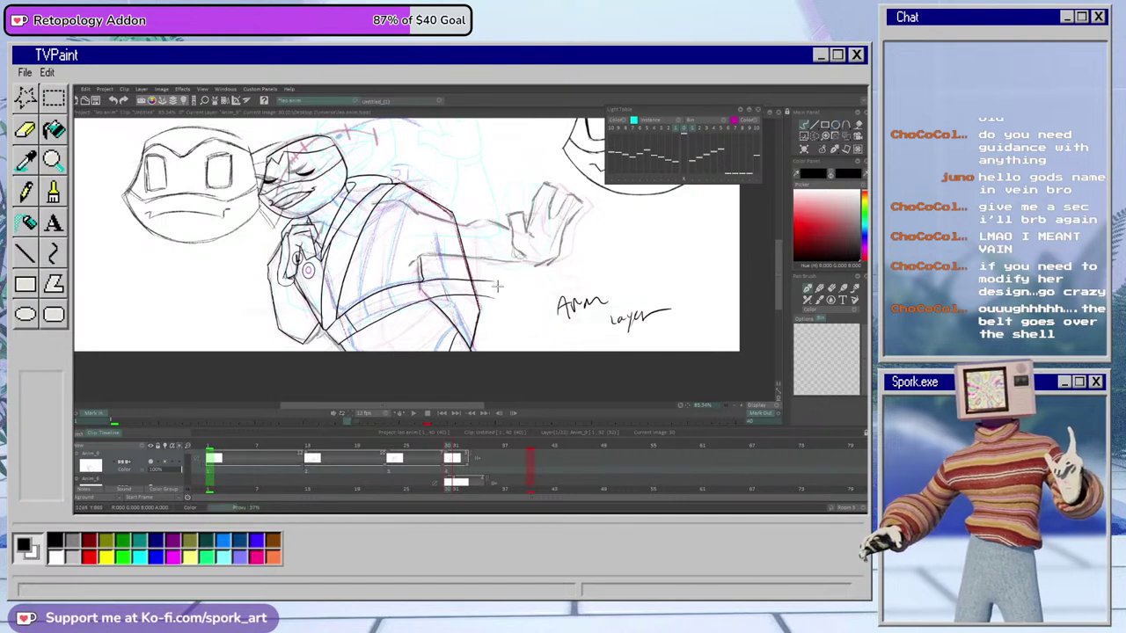
pyautogui.hotkey('ctrl', 'z')
pyautogui.moveTo(415, 283); pyautogui.dragTo(491, 283)
pyautogui.hotkey('ctrl', 'z')
pyautogui.moveTo(398, 288)
pyautogui.mouseDown()
pyautogui.moveTo(494, 282)
pyautogui.moveTo(358, 298)
pyautogui.mouseUp()
pyautogui.hotkey('ctrl', 'z')
pyautogui.hotkey('ctrl', 'z')
# Redraw the belt's upper edge as one curve from the shell's outer rim to the jacket front and clean up the old line
pyautogui.moveTo(483, 283); pyautogui.dragTo(338, 306)
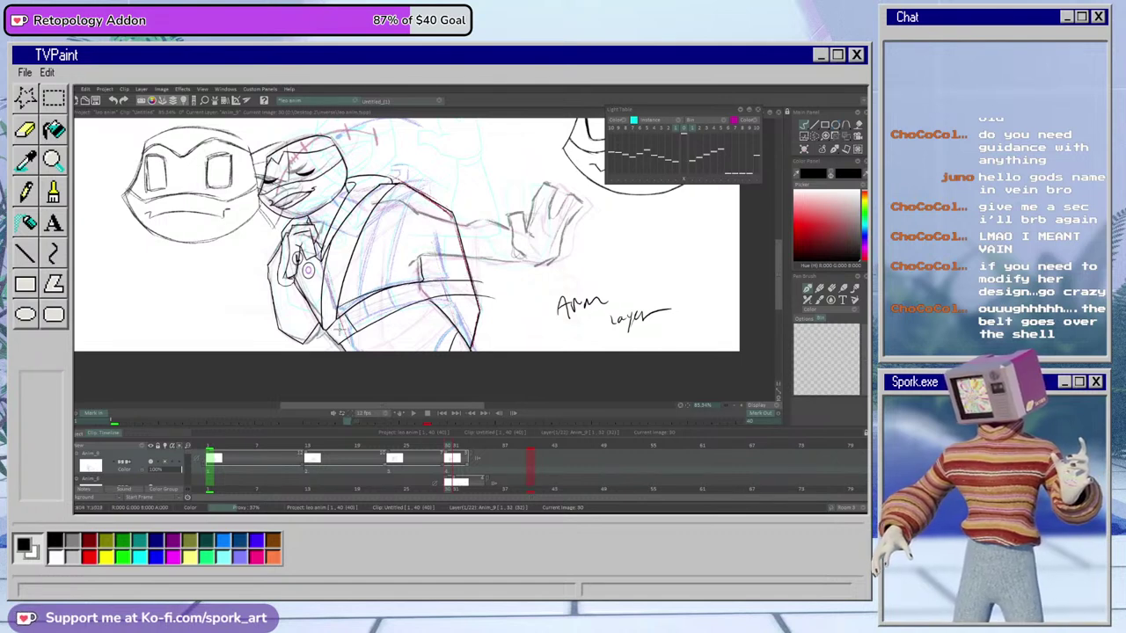
pyautogui.hotkey('ctrl', 'z')
pyautogui.moveTo(480, 284); pyautogui.dragTo(384, 291)
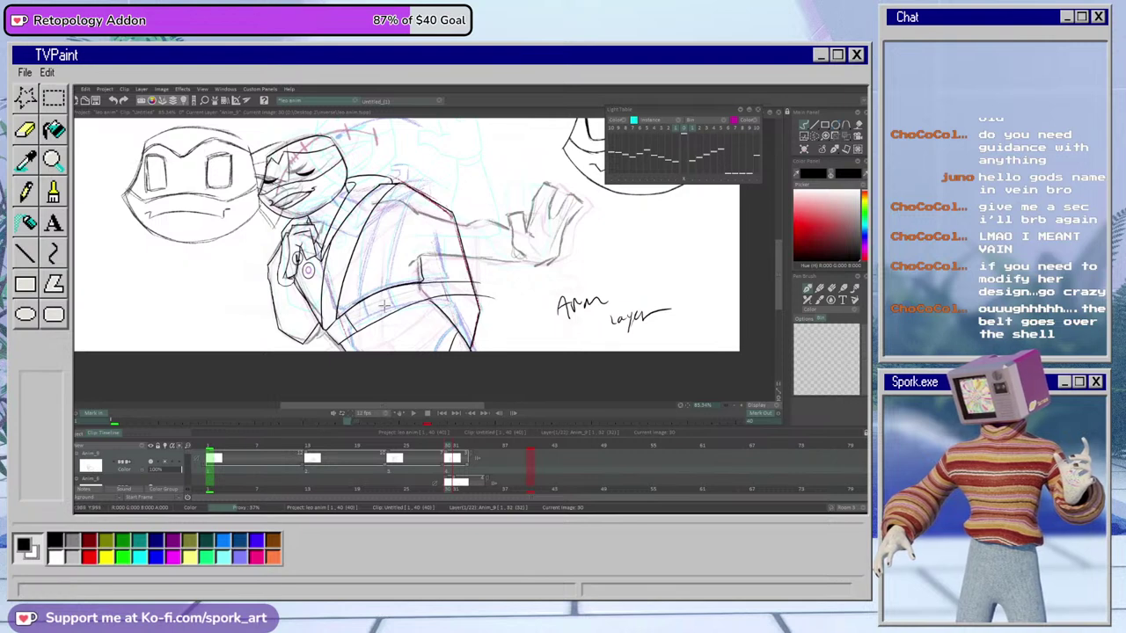
pyautogui.hotkey('ctrl', 'z')
pyautogui.moveTo(481, 282); pyautogui.dragTo(373, 295)
pyautogui.hotkey('ctrl', 'z')
pyautogui.moveTo(485, 283); pyautogui.dragTo(359, 299)
pyautogui.press('e')
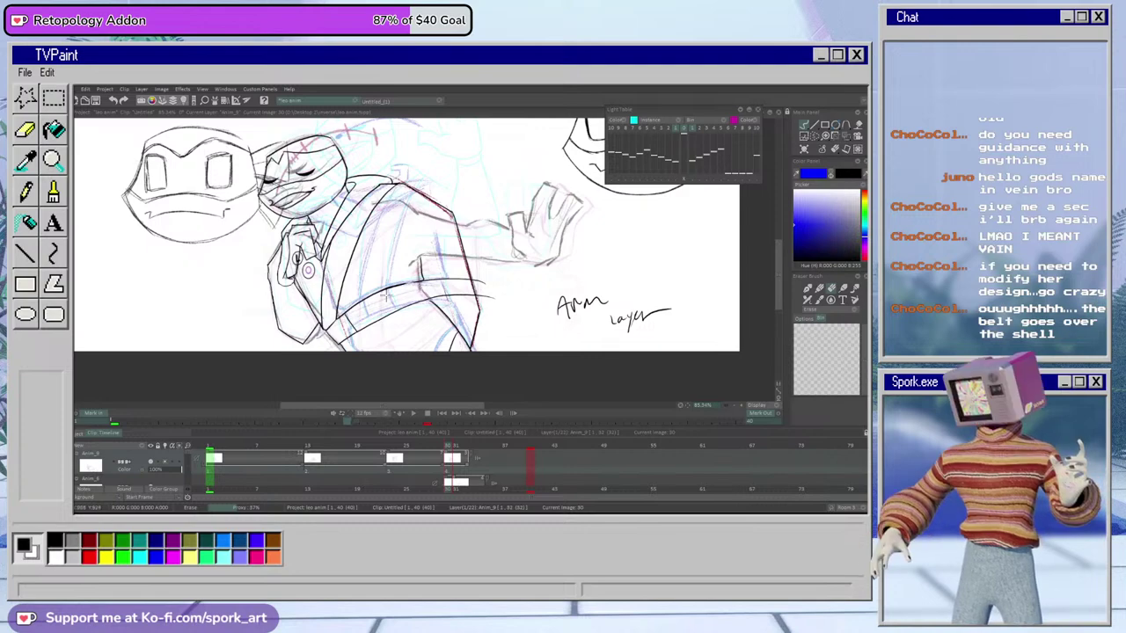
pyautogui.press('n')
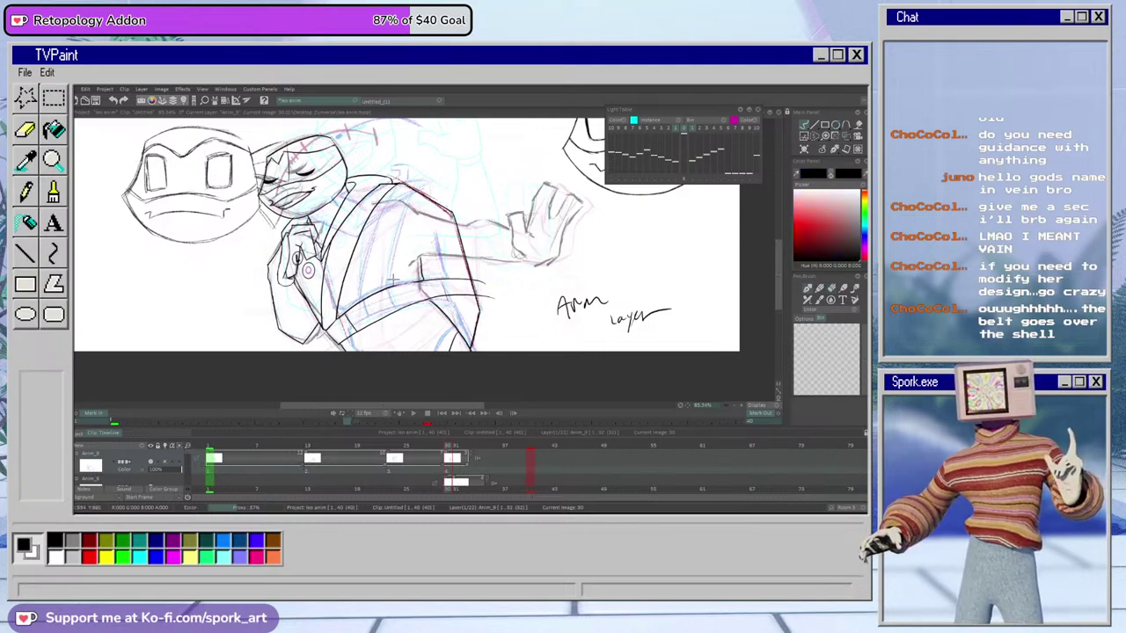
# Erase the ends of both belt lines that overshoot the shell's outer edge
pyautogui.click(741, 407)
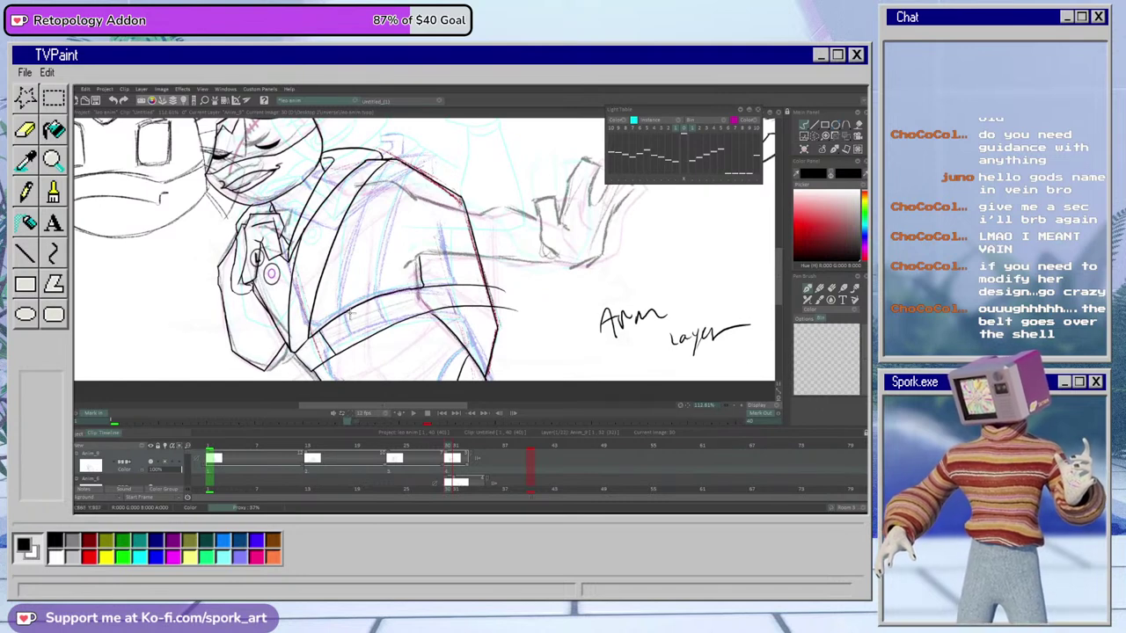
pyautogui.press('e')
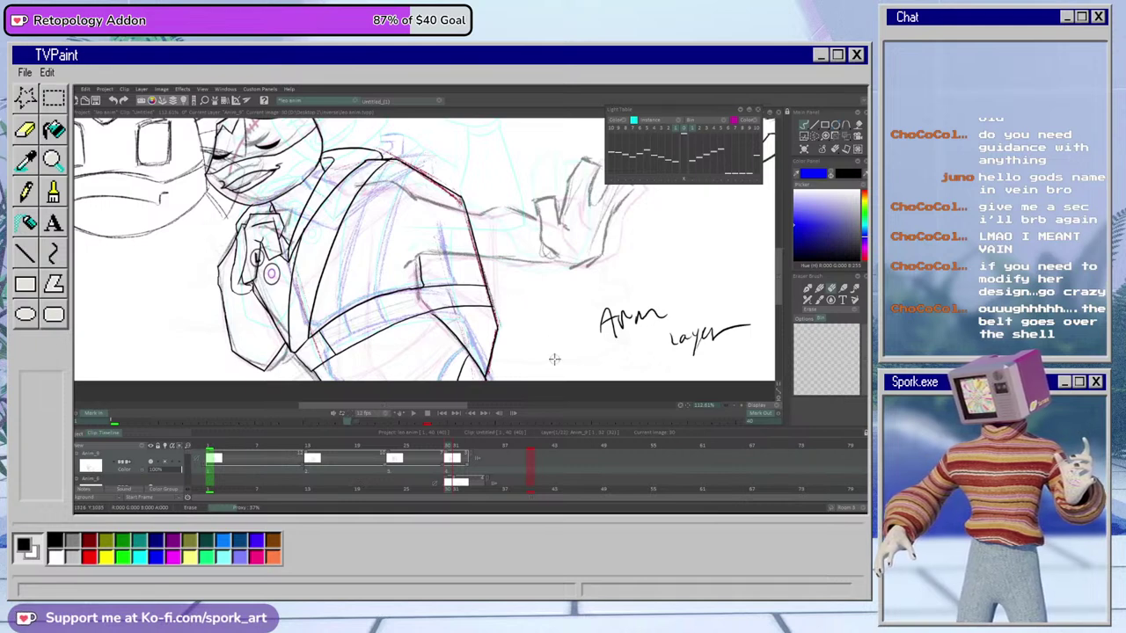
pyautogui.press('e')
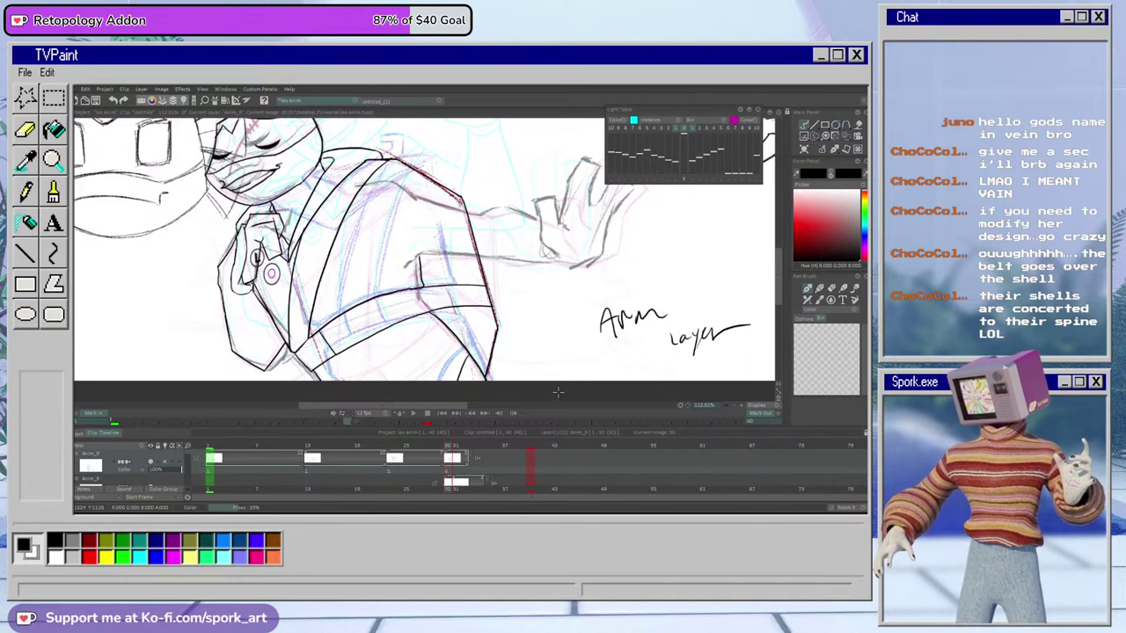
# Erase the black contour under the belt near the shell's lower tip and save the project
pyautogui.press('e')
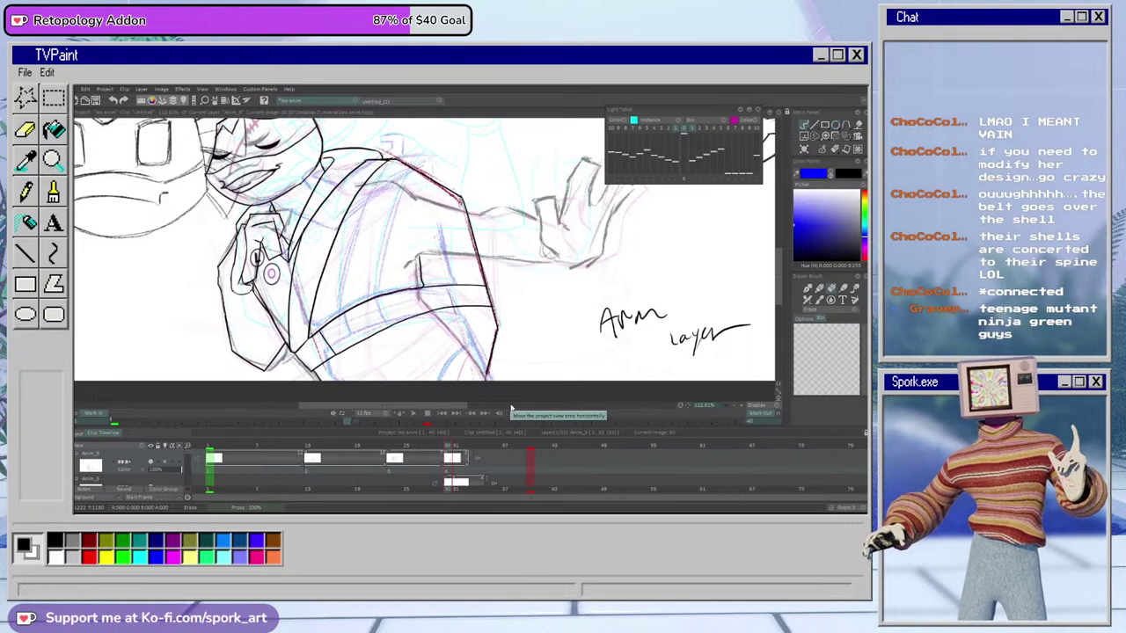
pyautogui.hotkey('ctrl', 's')
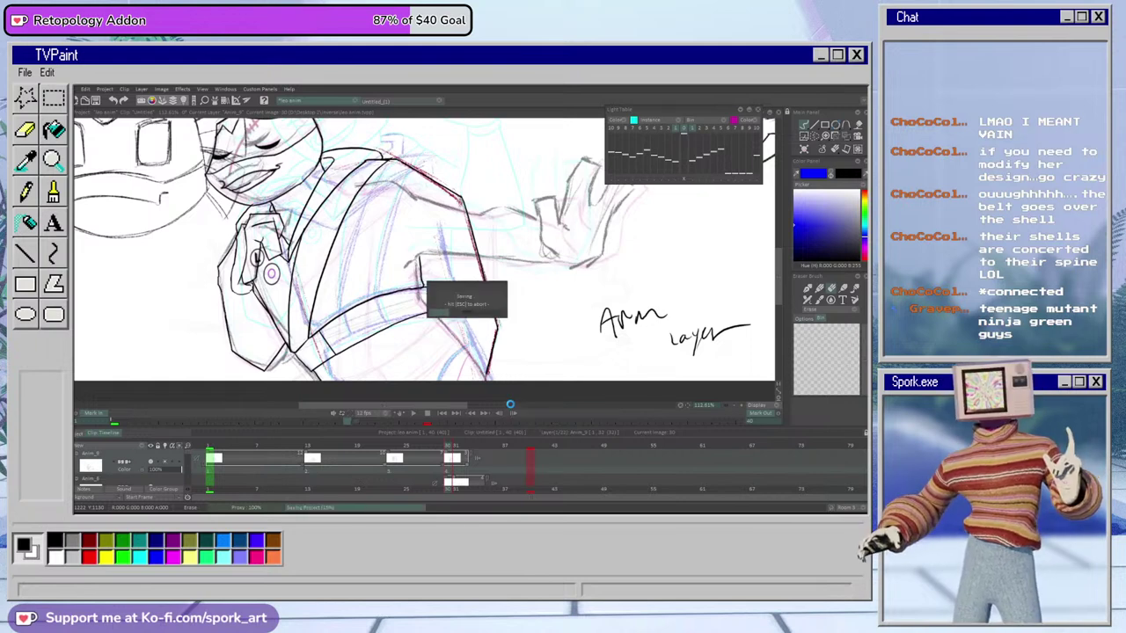
# Redraw the contour below the belt as a short arch beside the shell's lower tip
pyautogui.click(805, 289)
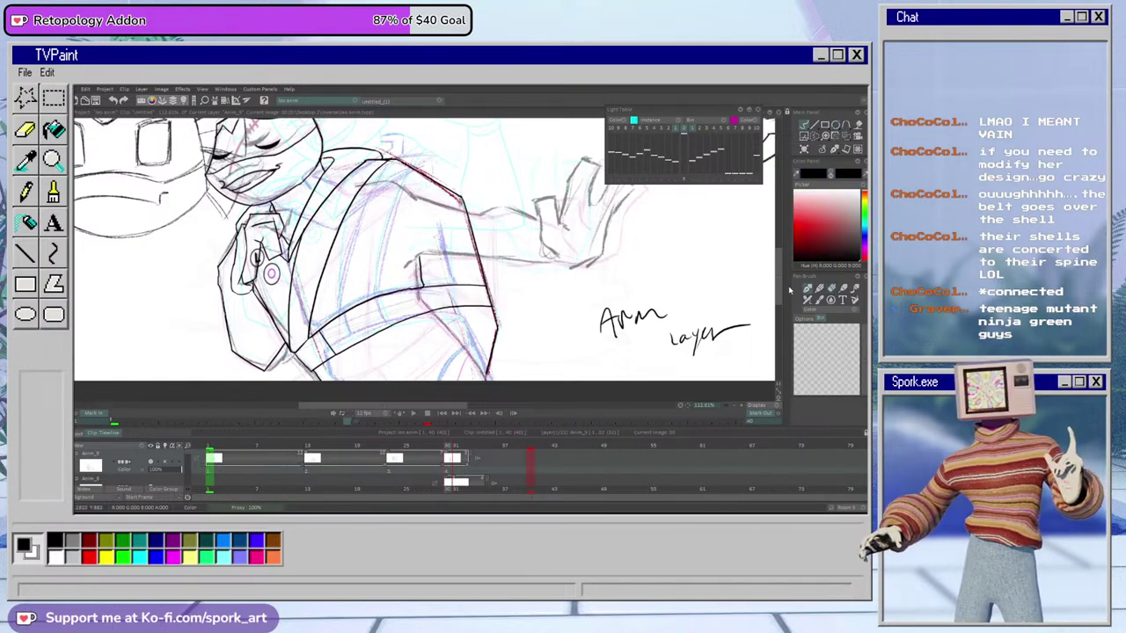
pyautogui.moveTo(780, 278); pyautogui.dragTo(780, 282)
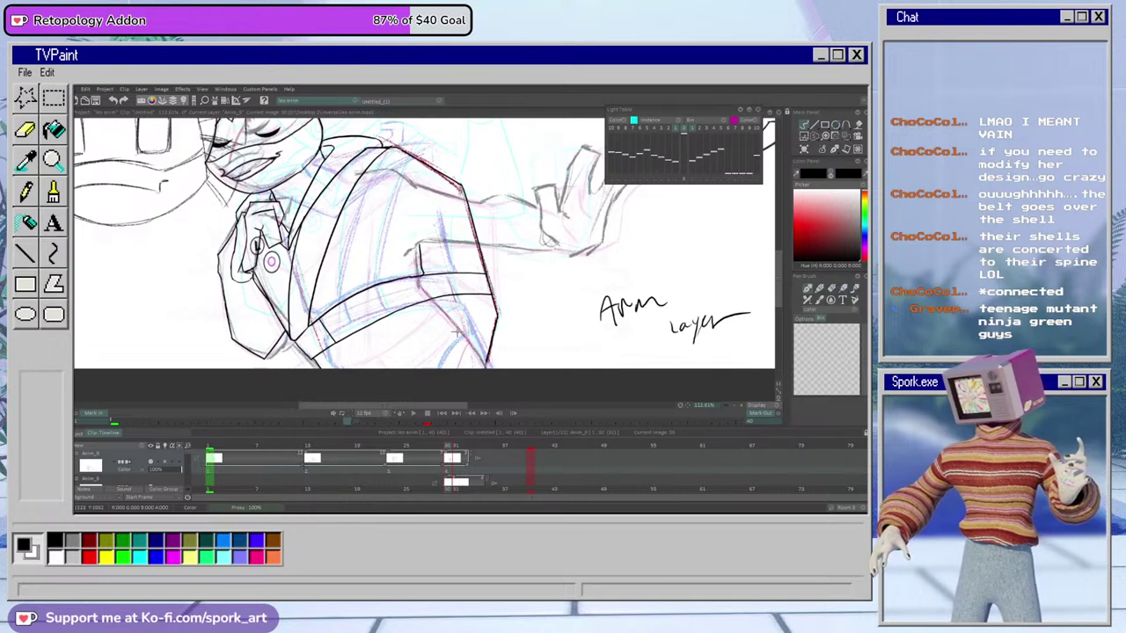
pyautogui.moveTo(423, 327)
pyautogui.mouseDown()
pyautogui.moveTo(447, 311)
pyautogui.moveTo(487, 361)
pyautogui.mouseUp()
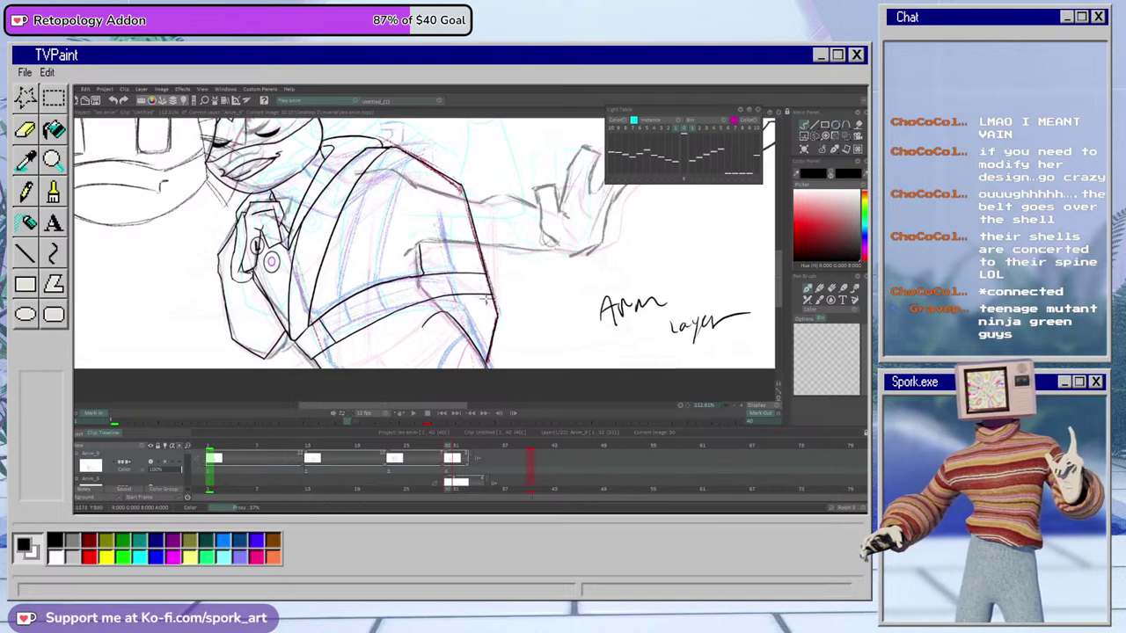
pyautogui.hotkey('ctrl', 'z')
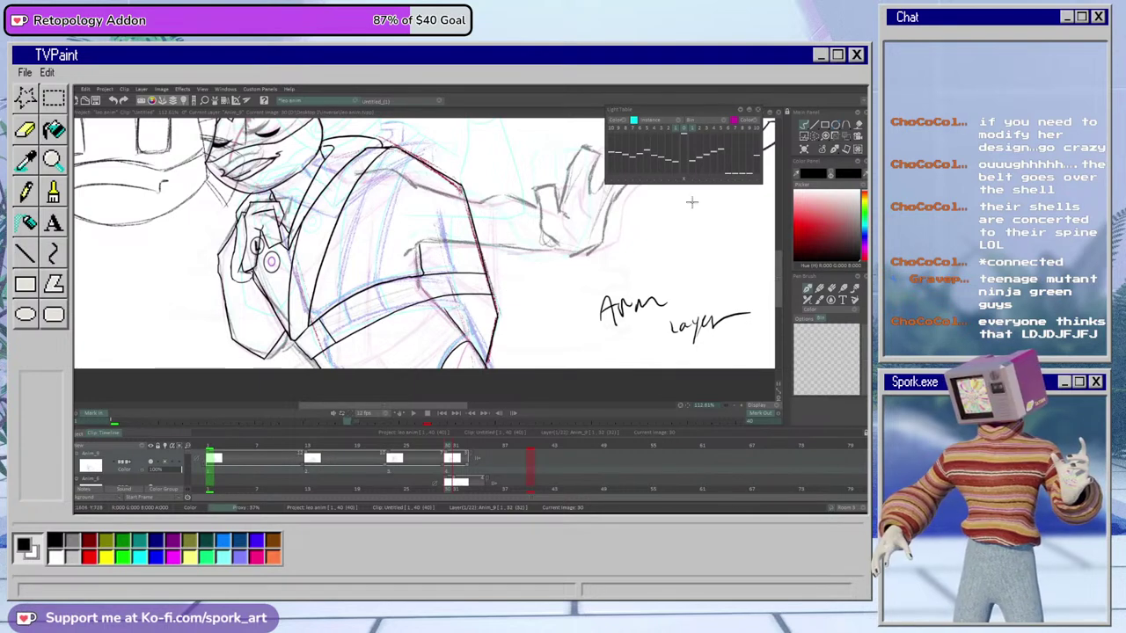
pyautogui.moveTo(776, 289); pyautogui.dragTo(776, 286)
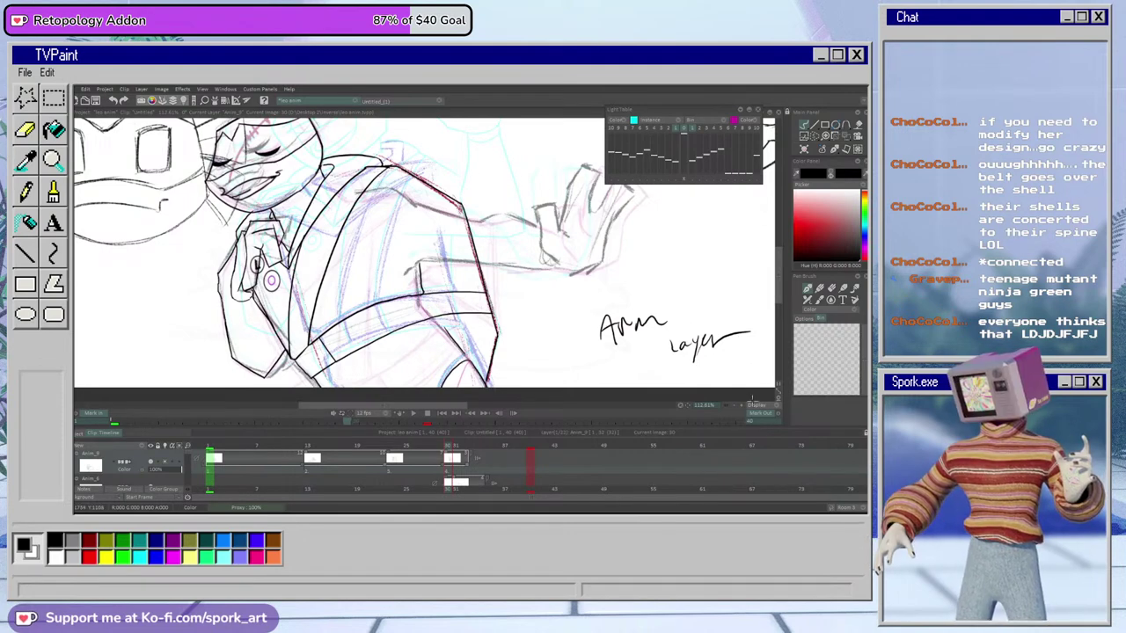
pyautogui.moveTo(726, 408)
pyautogui.mouseDown()
pyautogui.moveTo(713, 422)
pyautogui.moveTo(722, 410)
pyautogui.mouseUp()
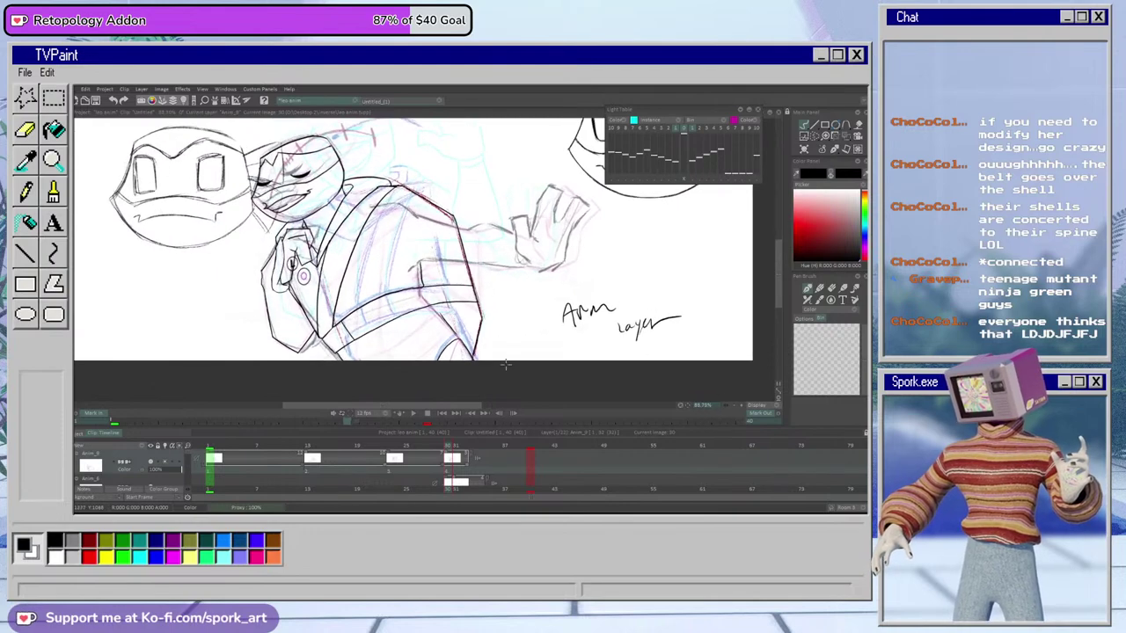
# In the third keyframe's laughing pose, erase the vertical line that closes off the belt's end at the shell
pyautogui.moveTo(445, 446)
pyautogui.mouseDown()
pyautogui.moveTo(469, 459)
pyautogui.moveTo(373, 469)
pyautogui.moveTo(387, 466)
pyautogui.mouseUp()
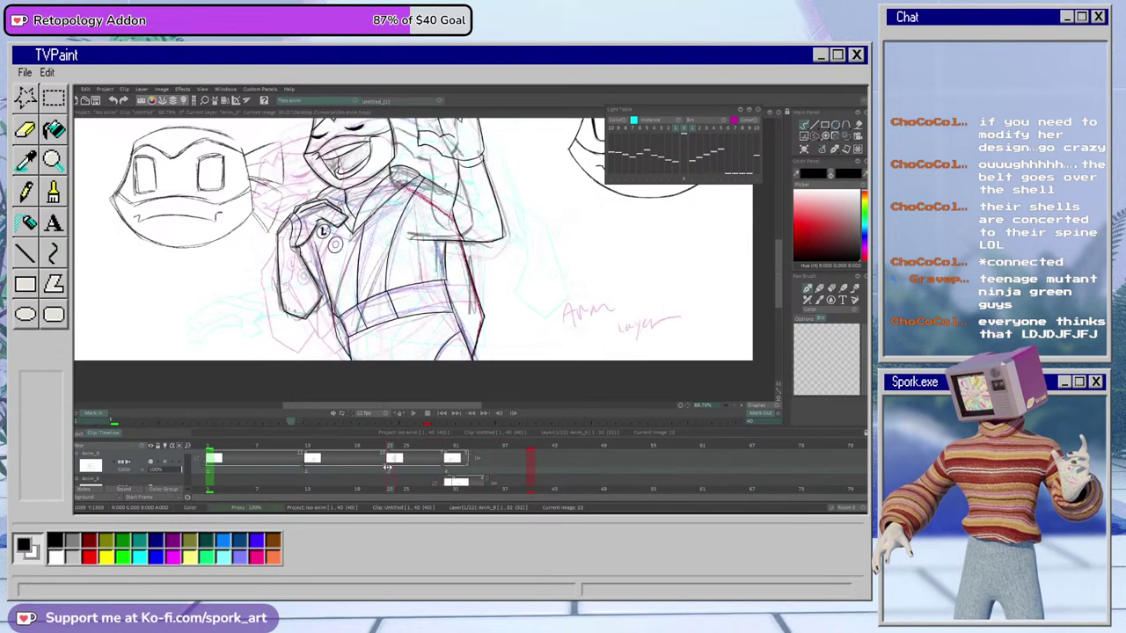
pyautogui.press('e')
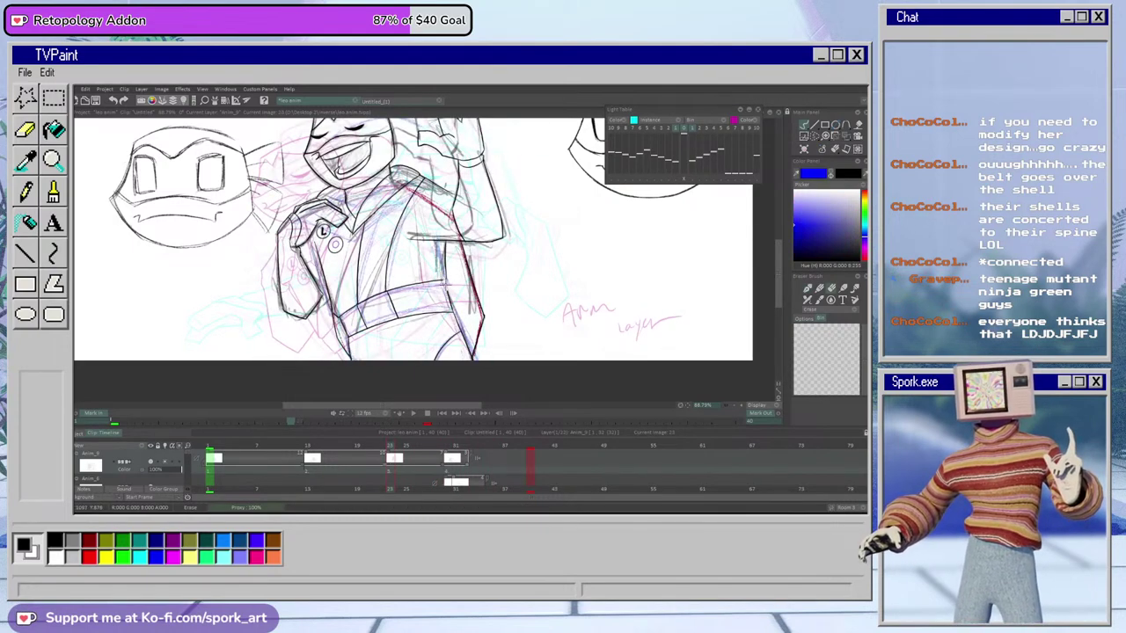
pyautogui.moveTo(447, 284); pyautogui.dragTo(452, 306)
pyautogui.press('e')
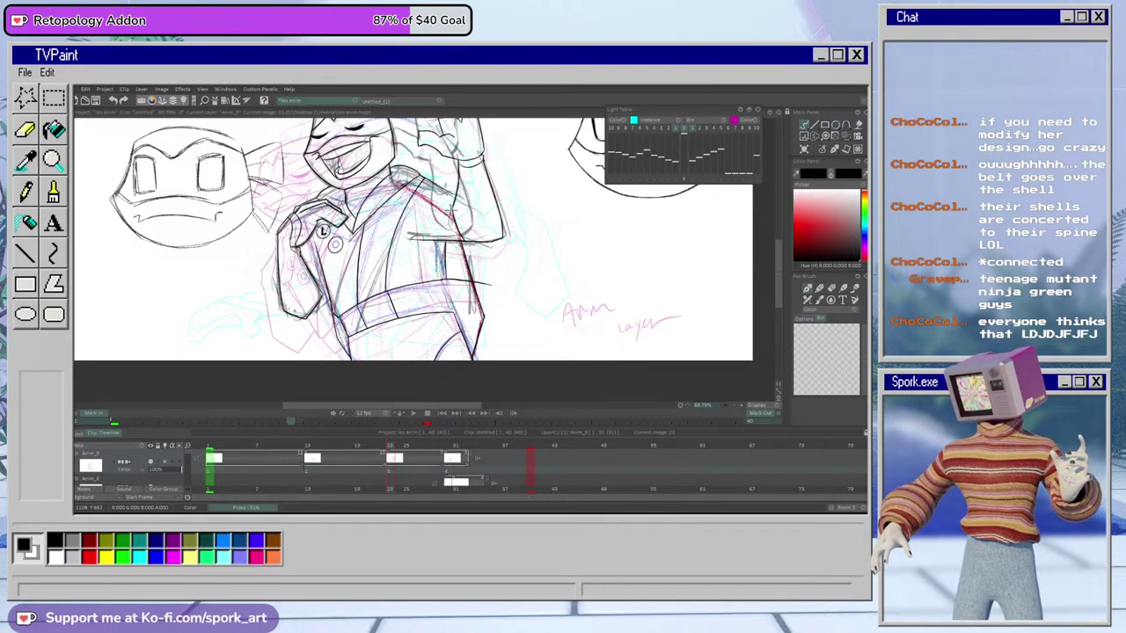
# Extend the upper and lower edges of the laughing pose's belt across the shell past its outer rim
pyautogui.click(742, 406)
pyautogui.click(741, 406)
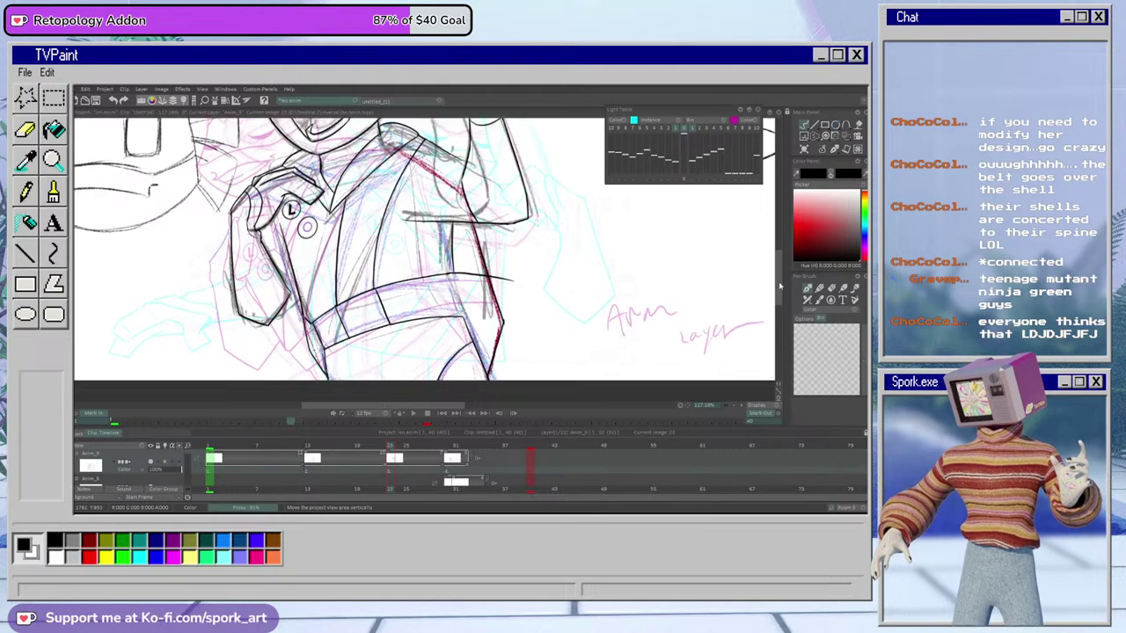
pyautogui.moveTo(779, 270); pyautogui.dragTo(780, 280)
pyautogui.moveTo(444, 239); pyautogui.dragTo(514, 248)
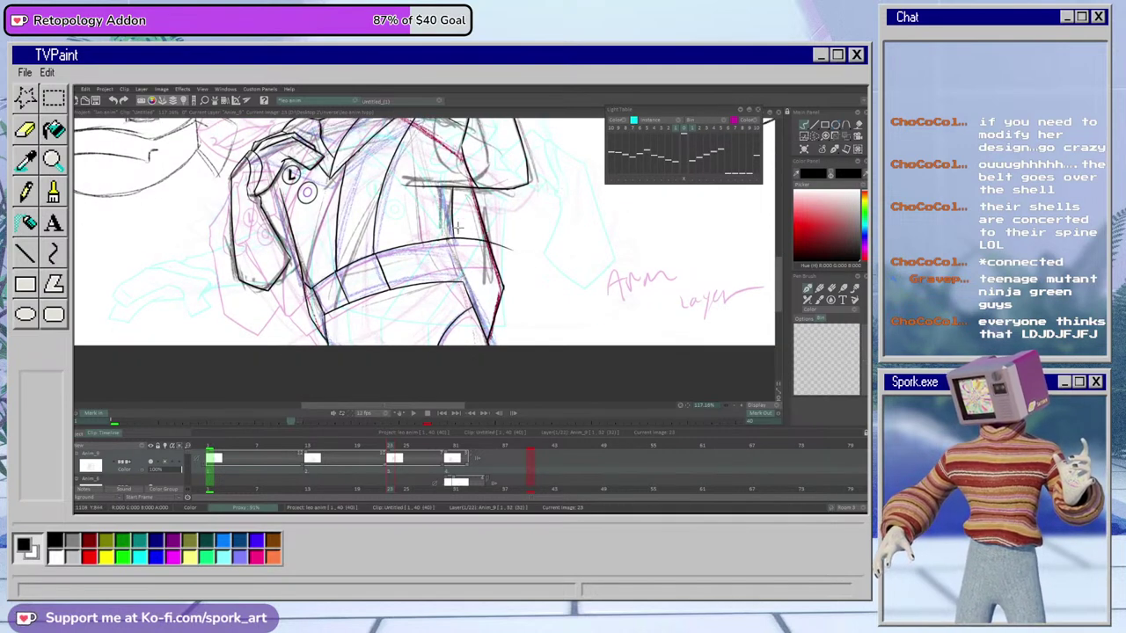
pyautogui.moveTo(462, 280); pyautogui.dragTo(522, 293)
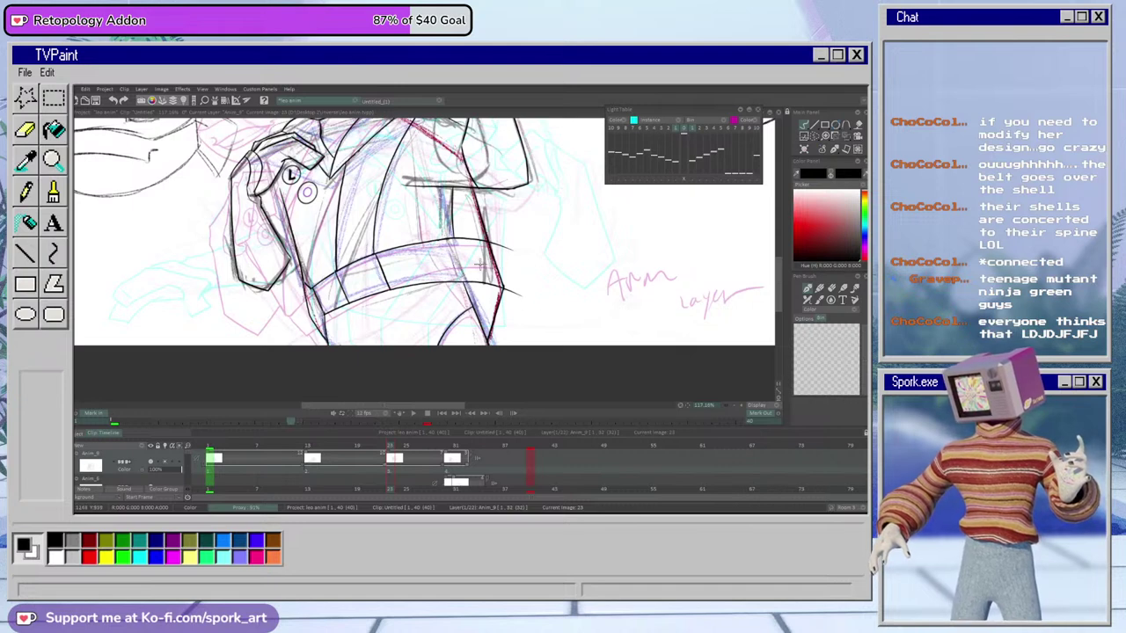
# Erase the ends of the laughing pose's belt lines that overshoot the shell's outer rim
pyautogui.press('e')
pyautogui.moveTo(509, 241); pyautogui.dragTo(510, 288)
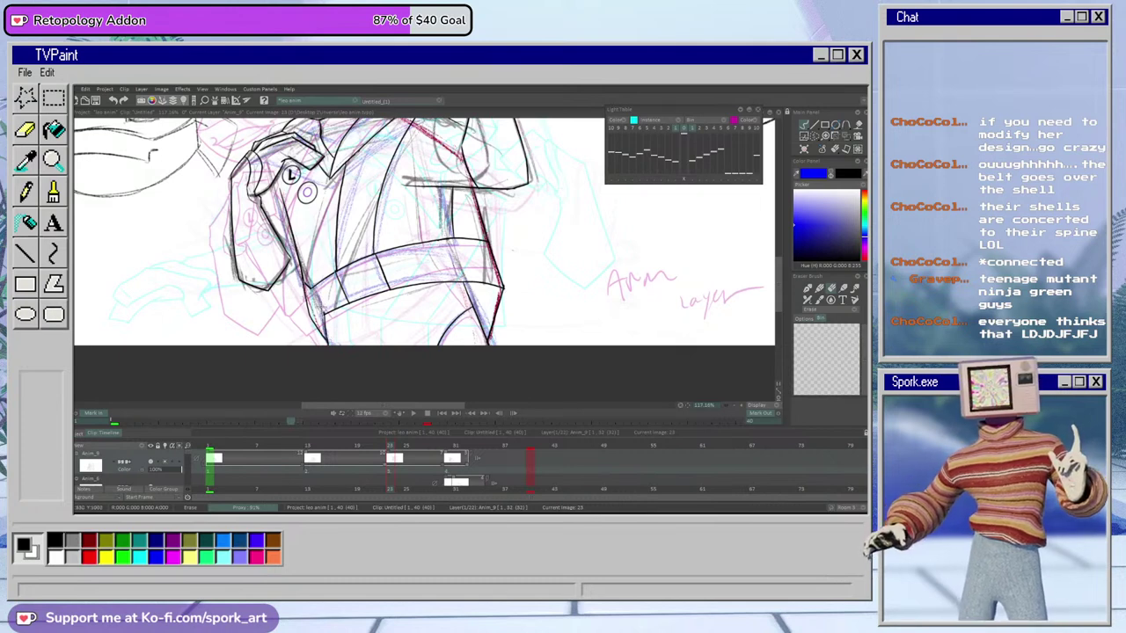
pyautogui.press('e')
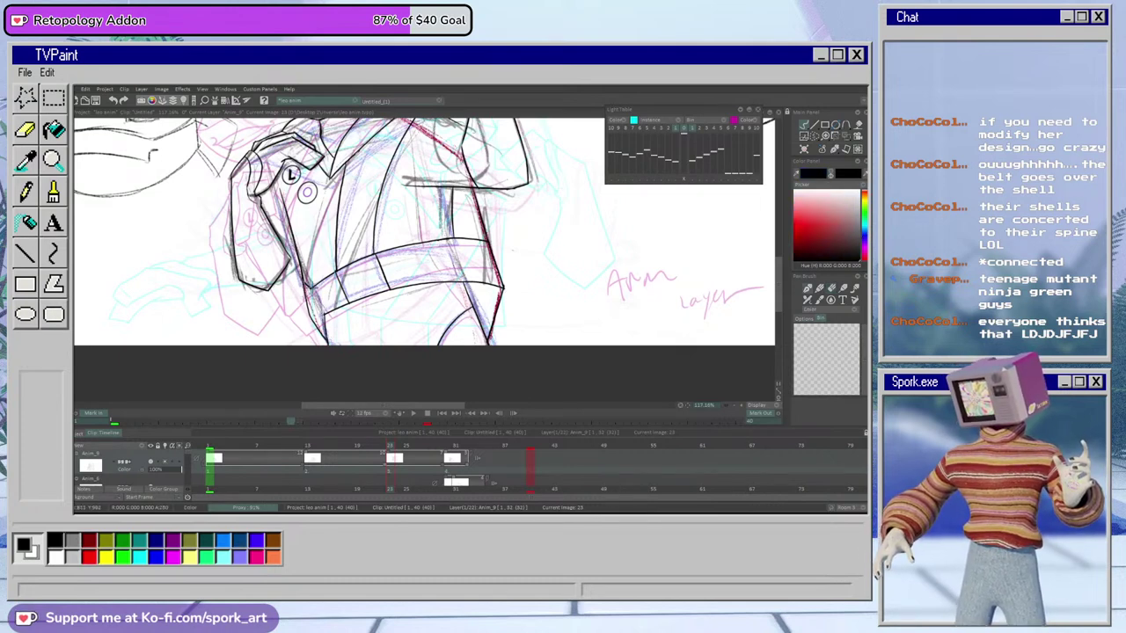
# Extend the front ends of the laughing pose's belt edges across the shell's front rim, and trim the overshoot
pyautogui.moveTo(328, 314); pyautogui.dragTo(308, 324)
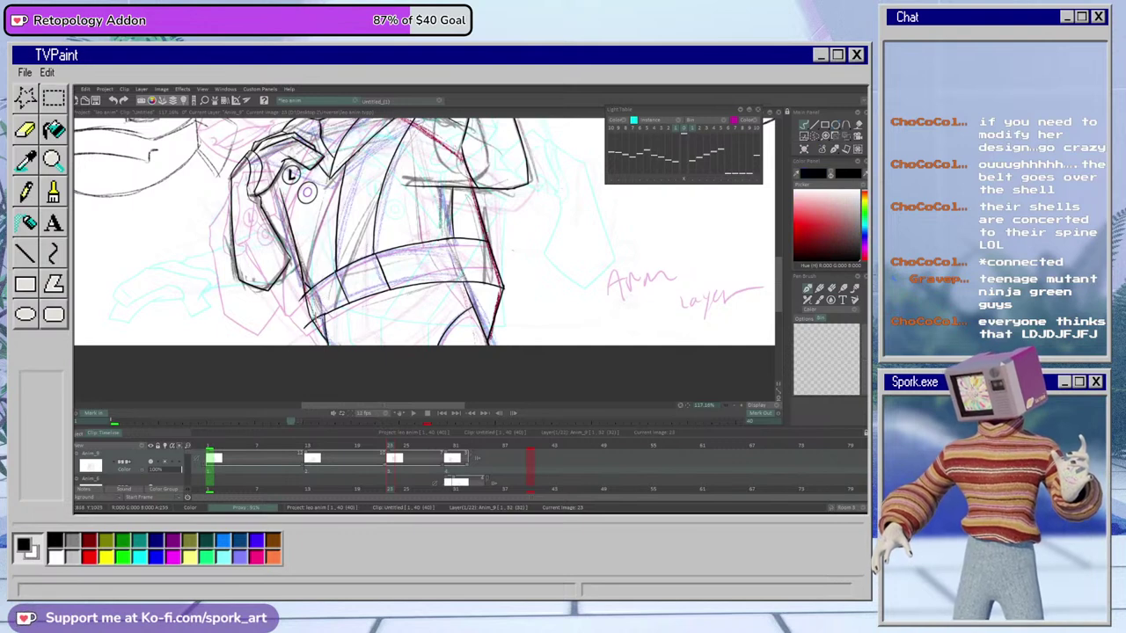
pyautogui.press('e')
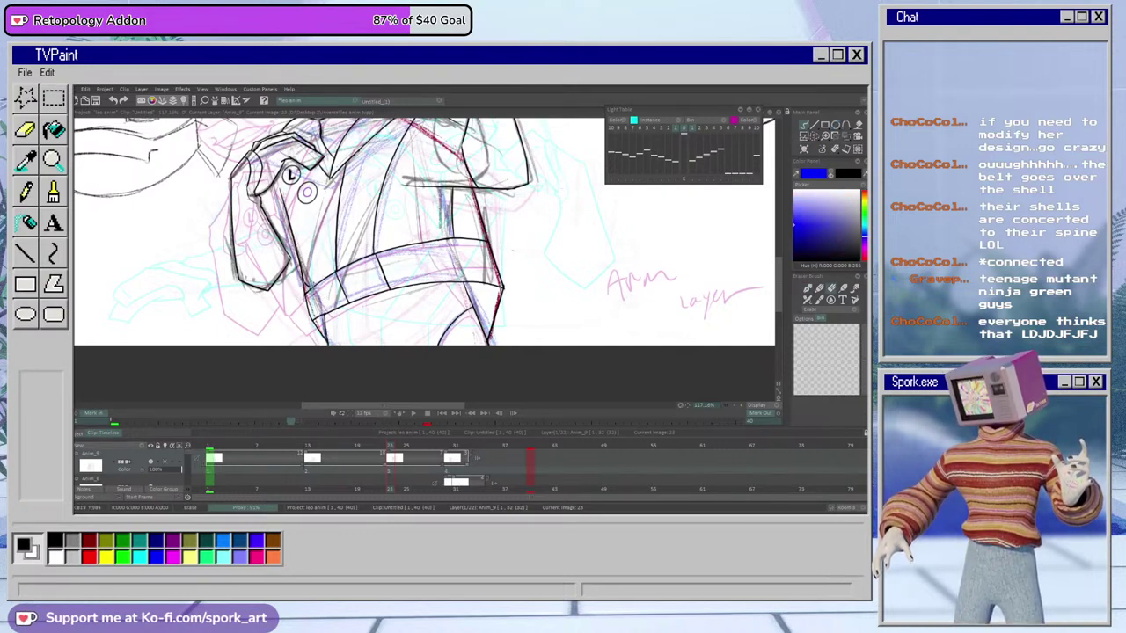
pyautogui.press('e')
# In the second keyframe, extend the belt's upper edge over the shell to its rim, and clean up the contour lines beneath it
pyautogui.click(312, 456)
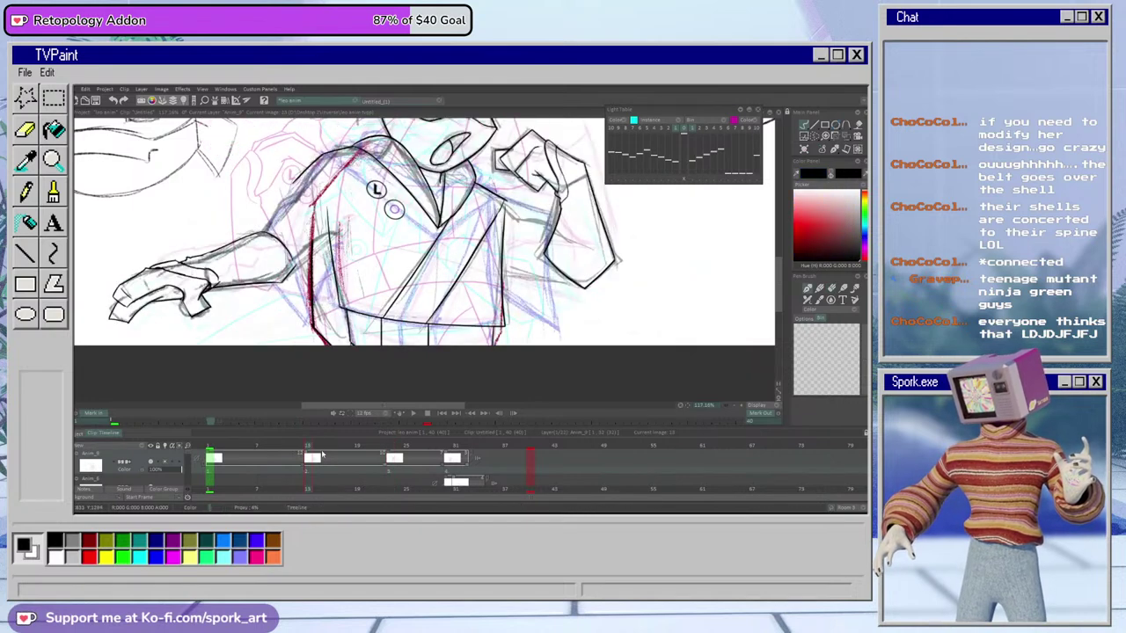
pyautogui.press('e')
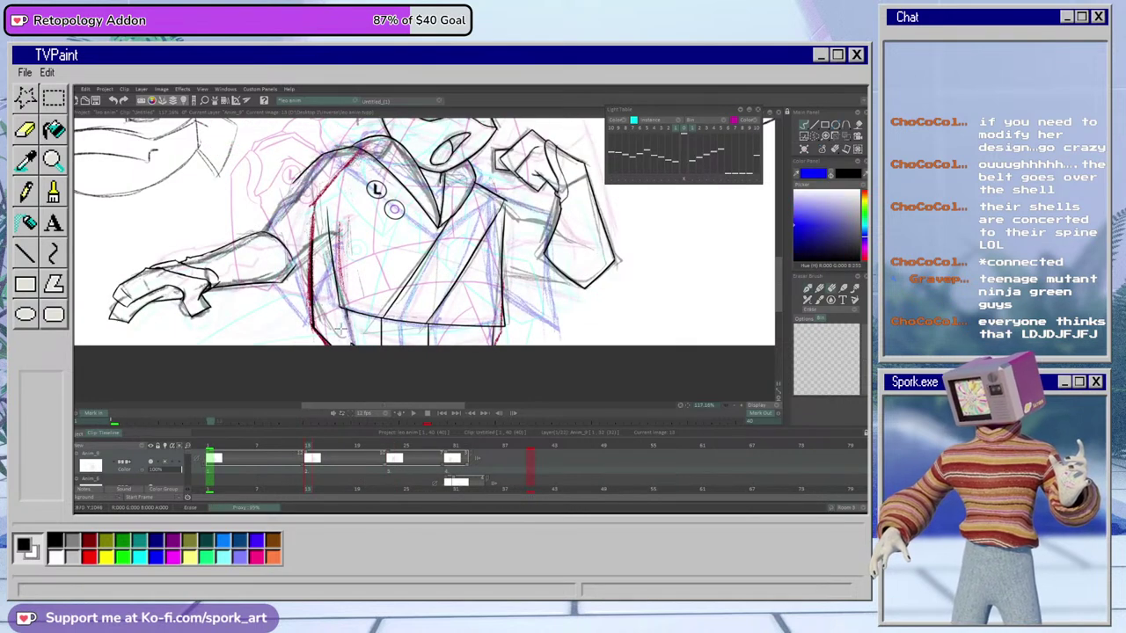
pyautogui.press('e')
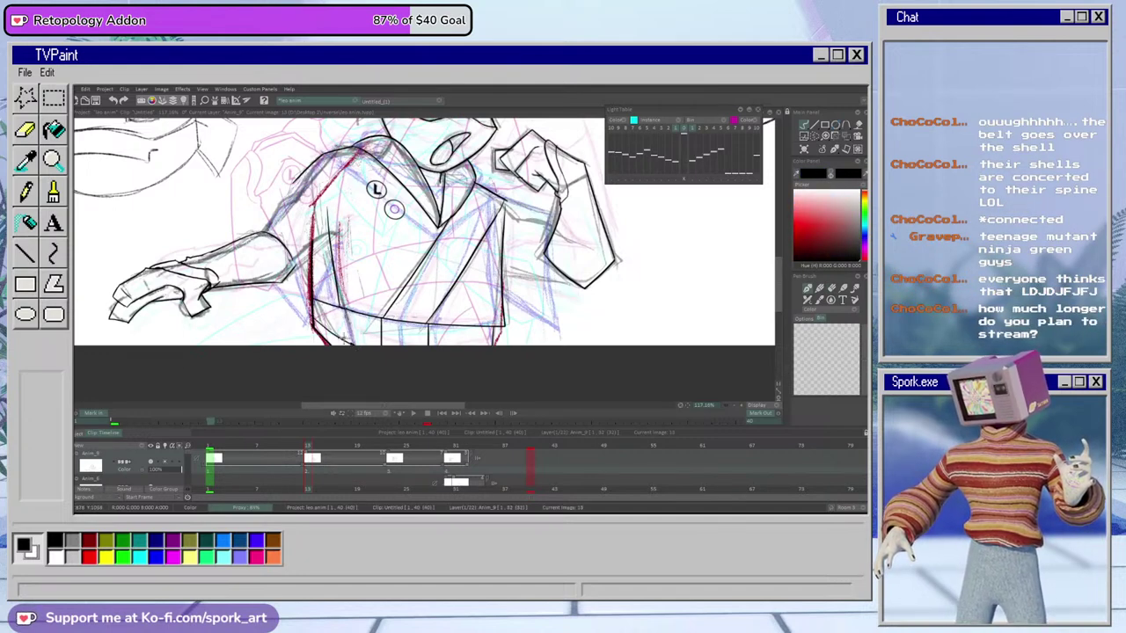
pyautogui.press('e')
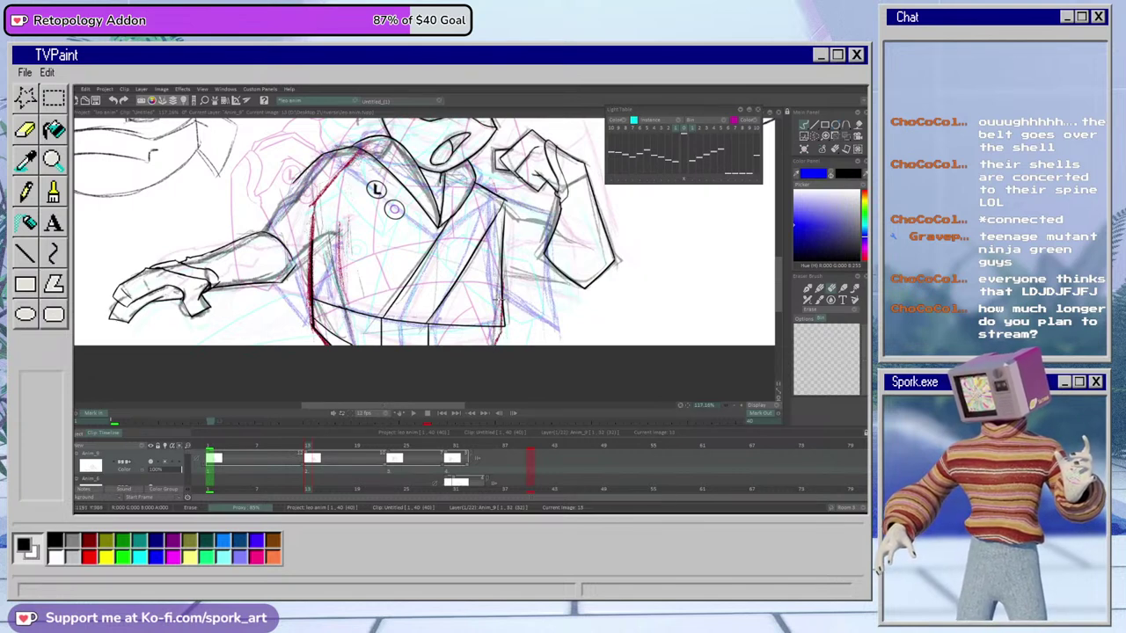
pyautogui.press('b')
pyautogui.moveTo(495, 327); pyautogui.dragTo(492, 344)
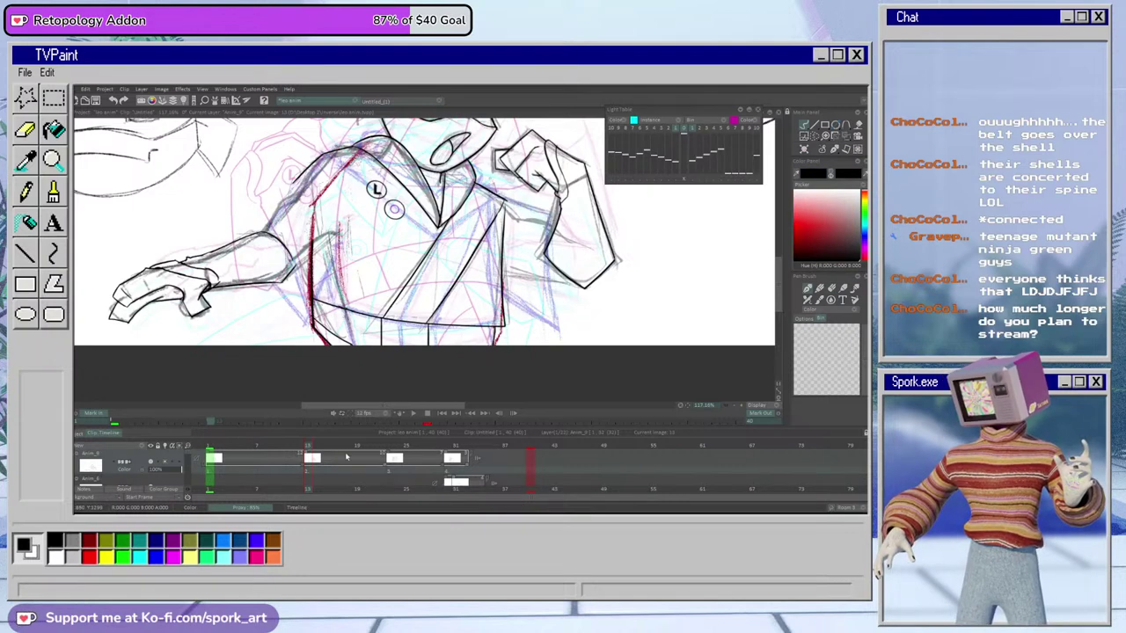
# In the first keyframe, erase the short contour line under the belt beside the shell's edge
pyautogui.click(218, 456)
pyautogui.press('e')
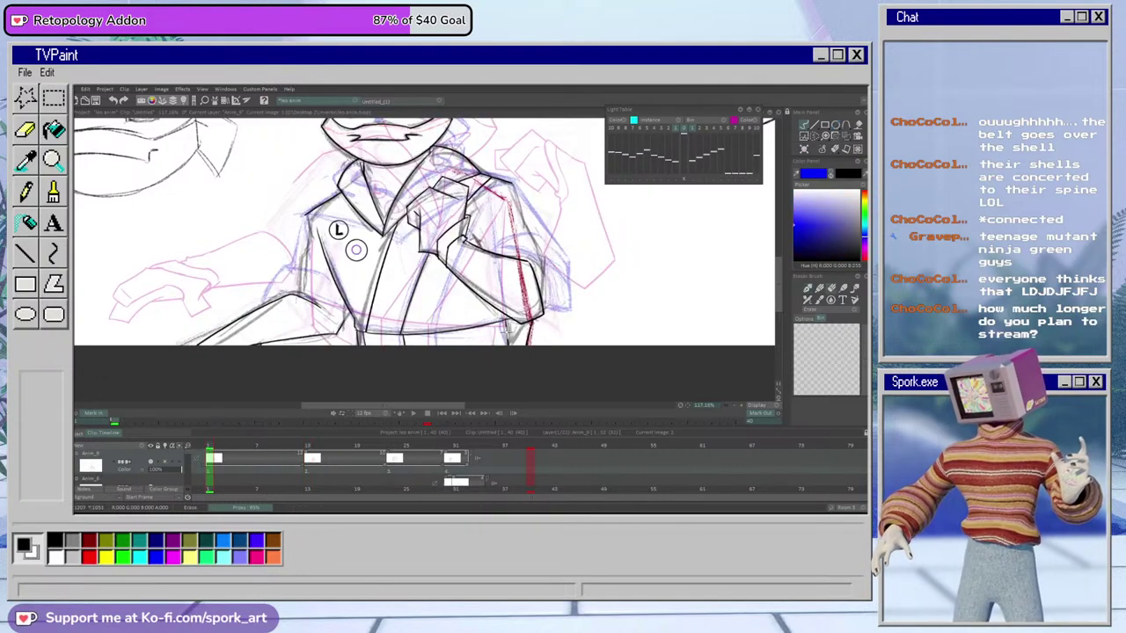
pyautogui.moveTo(507, 327); pyautogui.dragTo(508, 350)
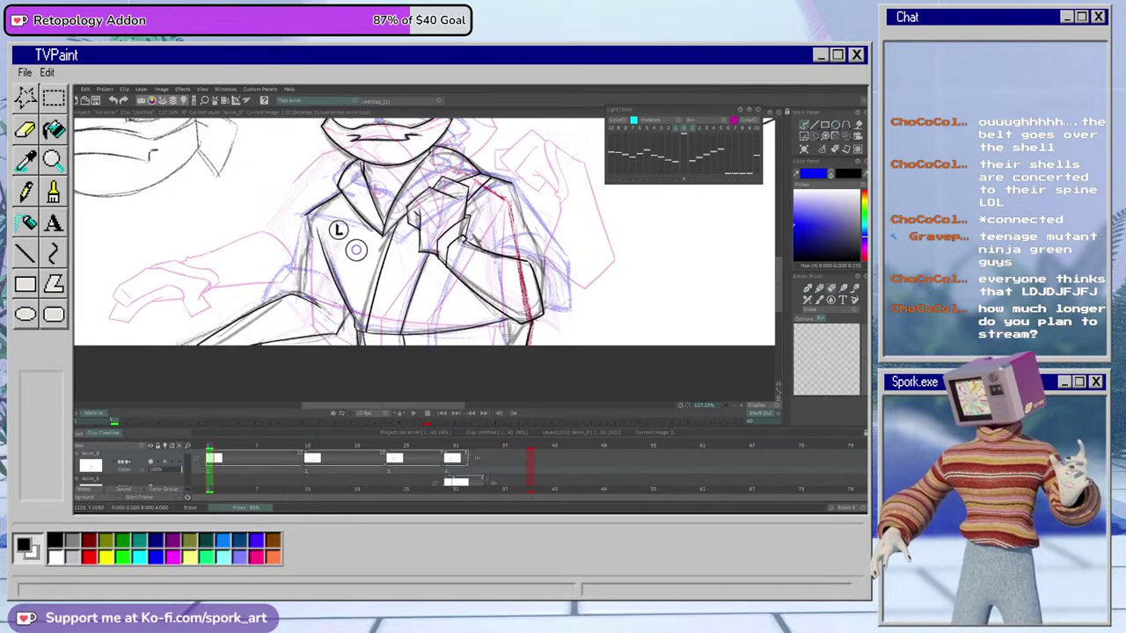
pyautogui.press('b')
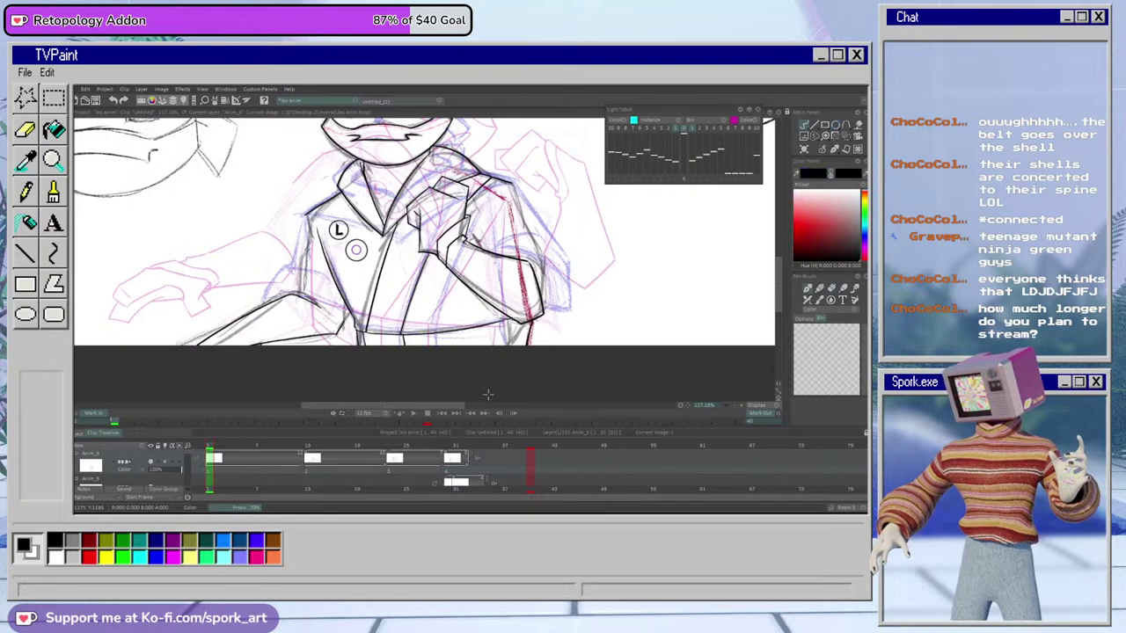
# Return to the third keyframe's laughing pose and replace the contour below the belt with a short arch beside the shell's lower tip
pyautogui.click(309, 446)
pyautogui.moveTo(309, 445)
pyautogui.mouseDown()
pyautogui.moveTo(427, 452)
pyautogui.moveTo(390, 451)
pyautogui.mouseUp()
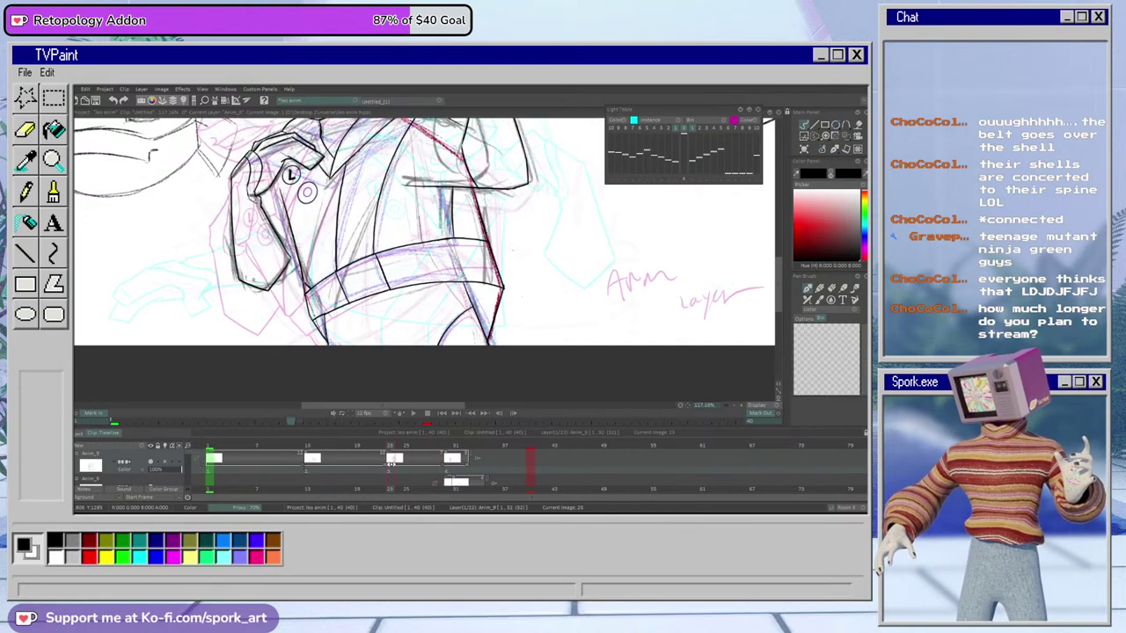
pyautogui.press('e')
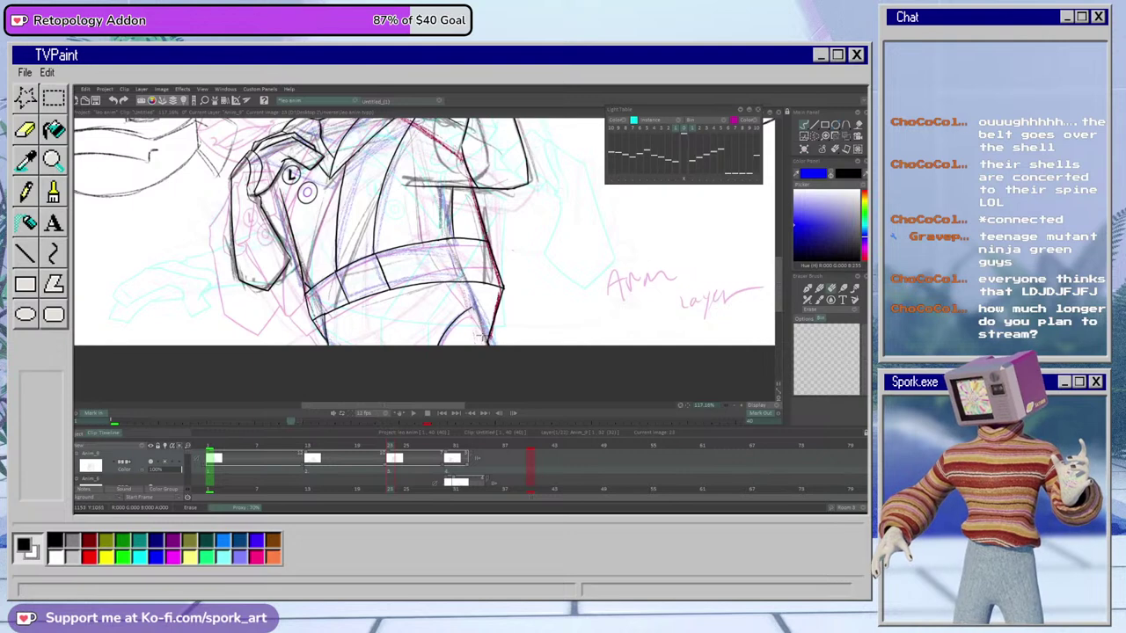
pyautogui.press('e')
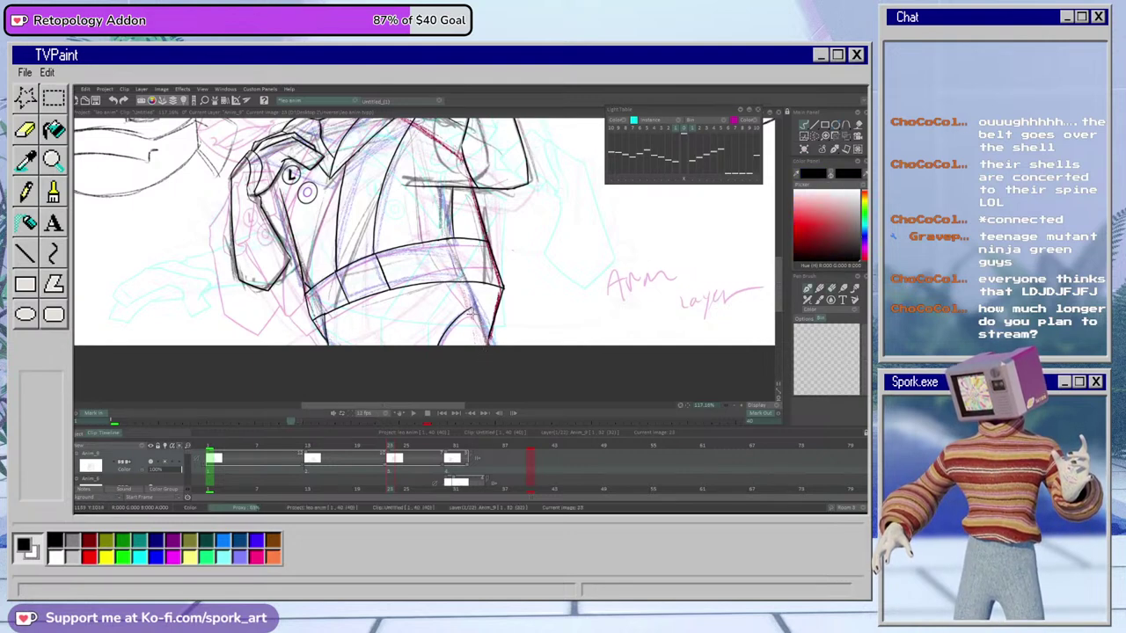
pyautogui.moveTo(480, 311); pyautogui.dragTo(490, 344)
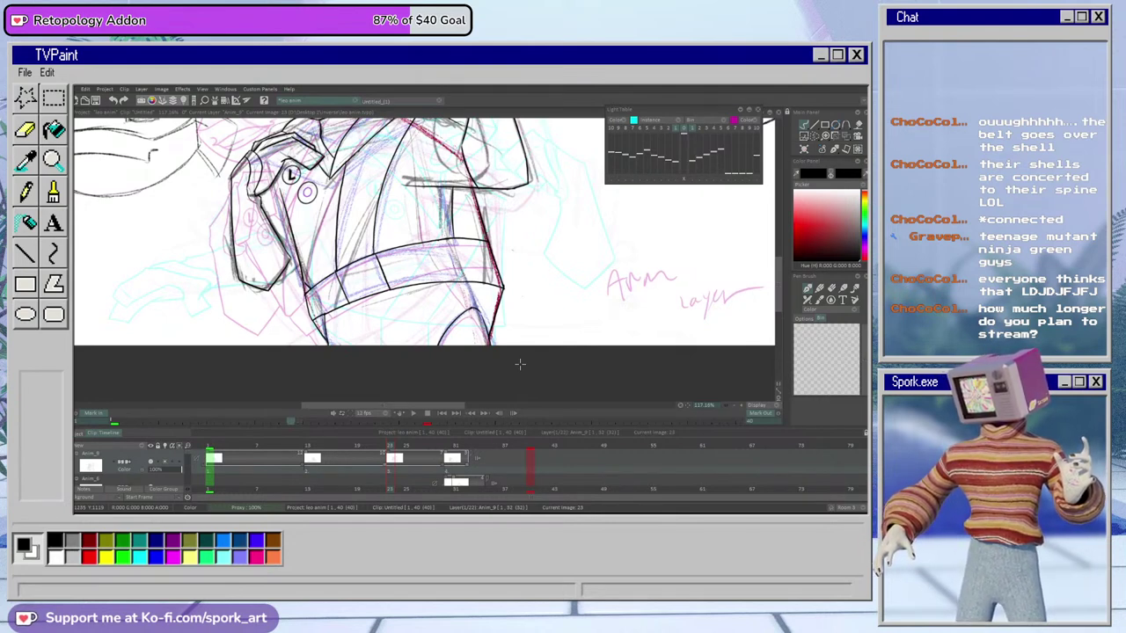
# Redraw the shell contour at the front end of the laughing pose's belt, and erase the stray lines around it
pyautogui.press('e')
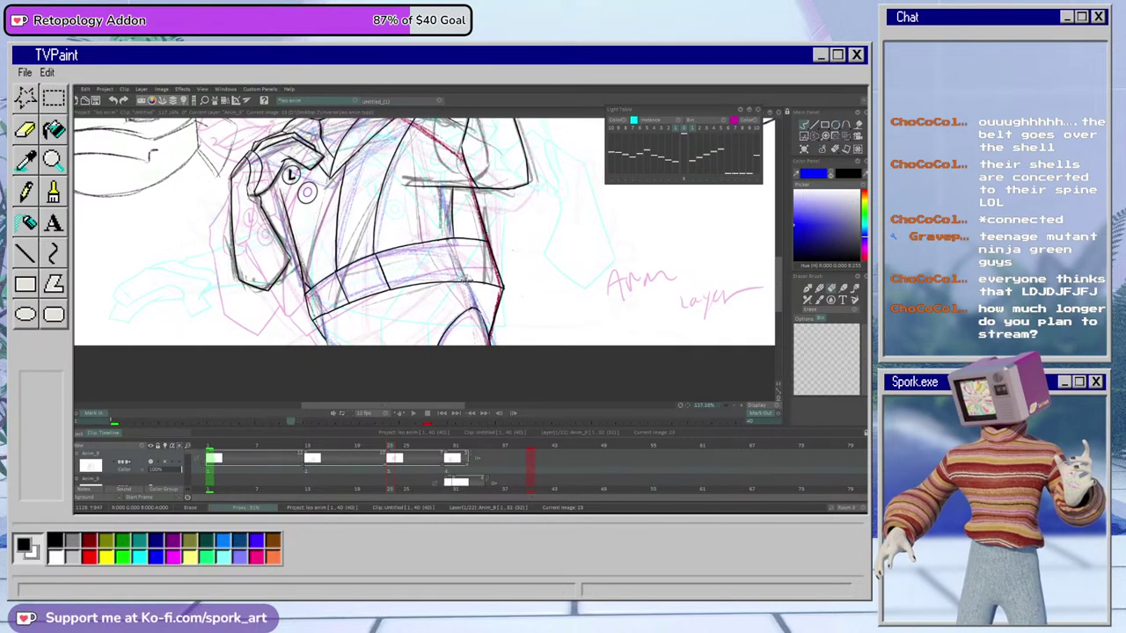
pyautogui.press('e')
pyautogui.press('e')
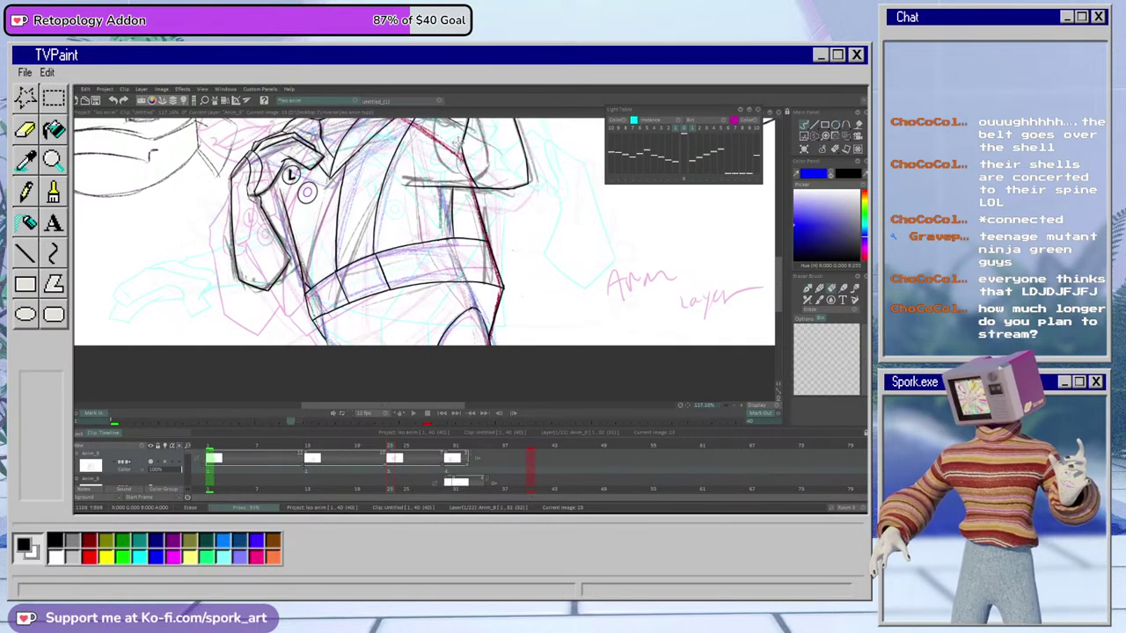
pyautogui.press('e')
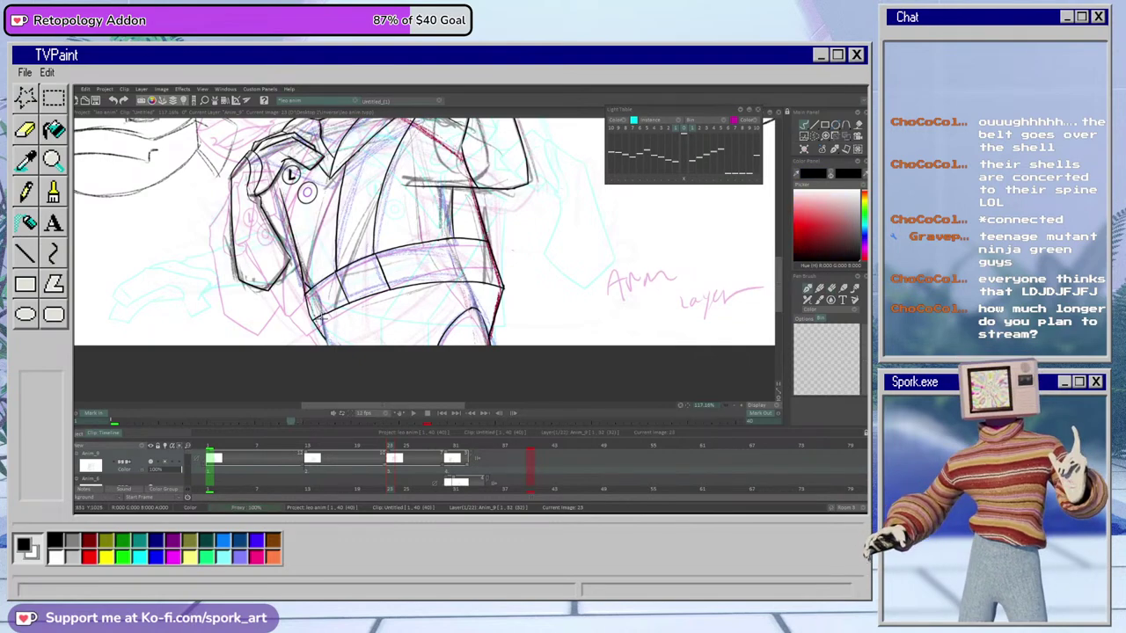
pyautogui.press('e')
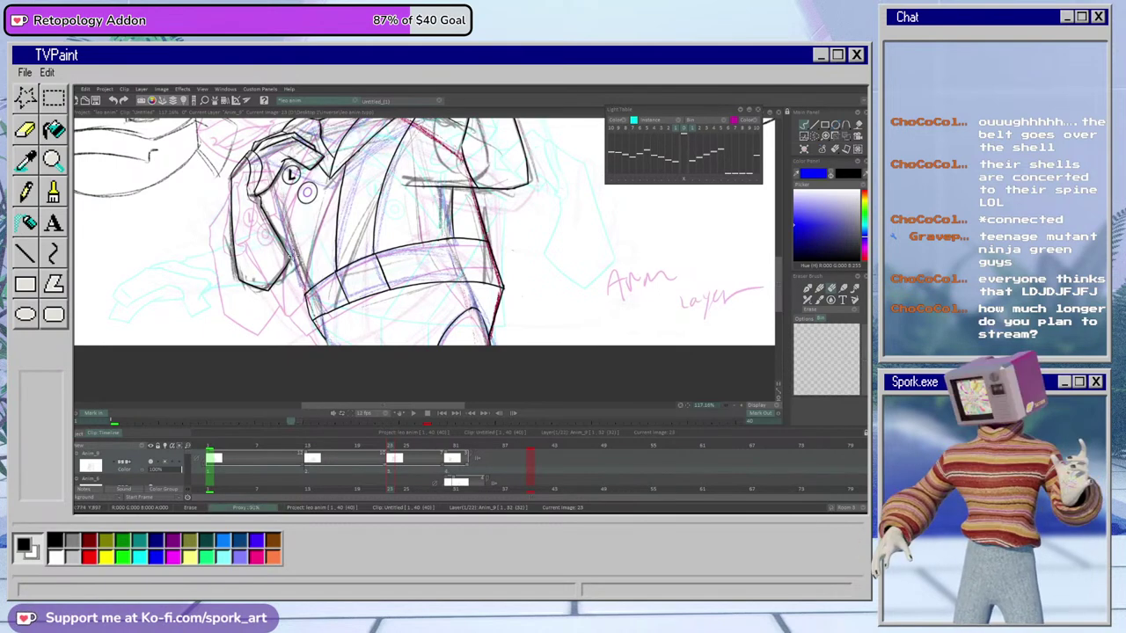
pyautogui.press('e')
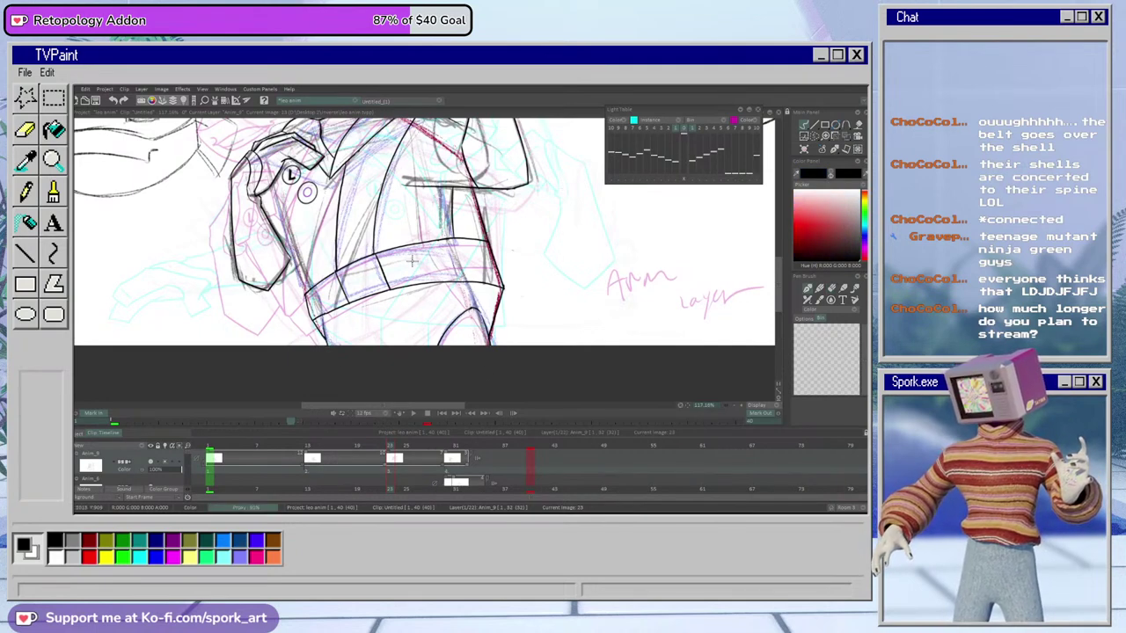
# Erase the rough vertical strokes between the raised arm's sleeve and the belt in the laughing pose
pyautogui.scroll(-4, 411, 260)
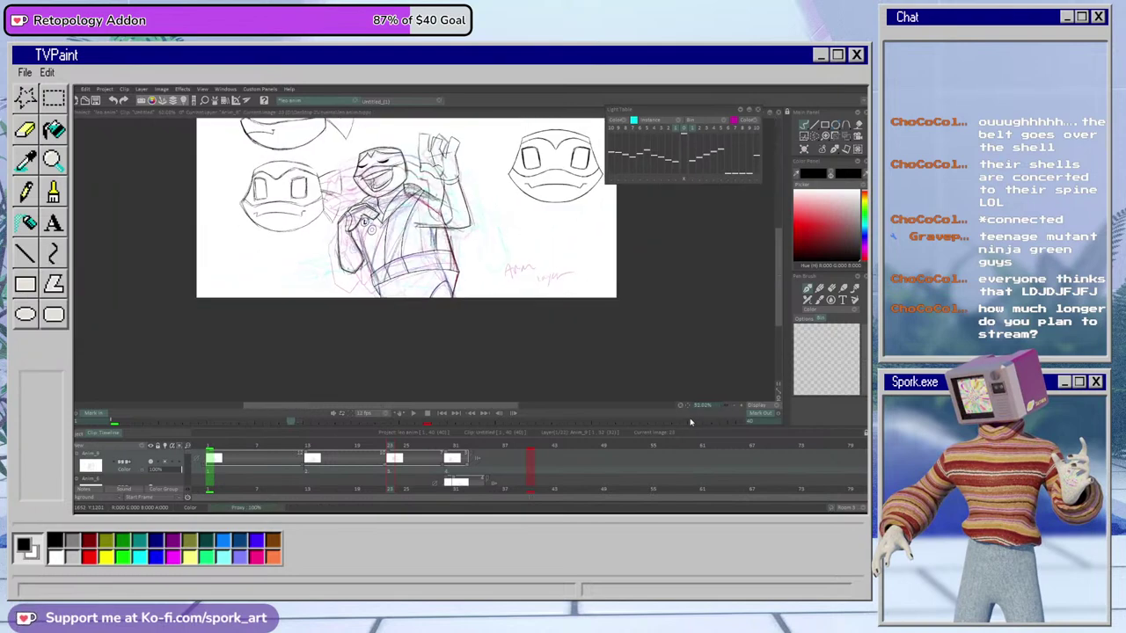
pyautogui.moveTo(690, 422); pyautogui.dragTo(723, 409)
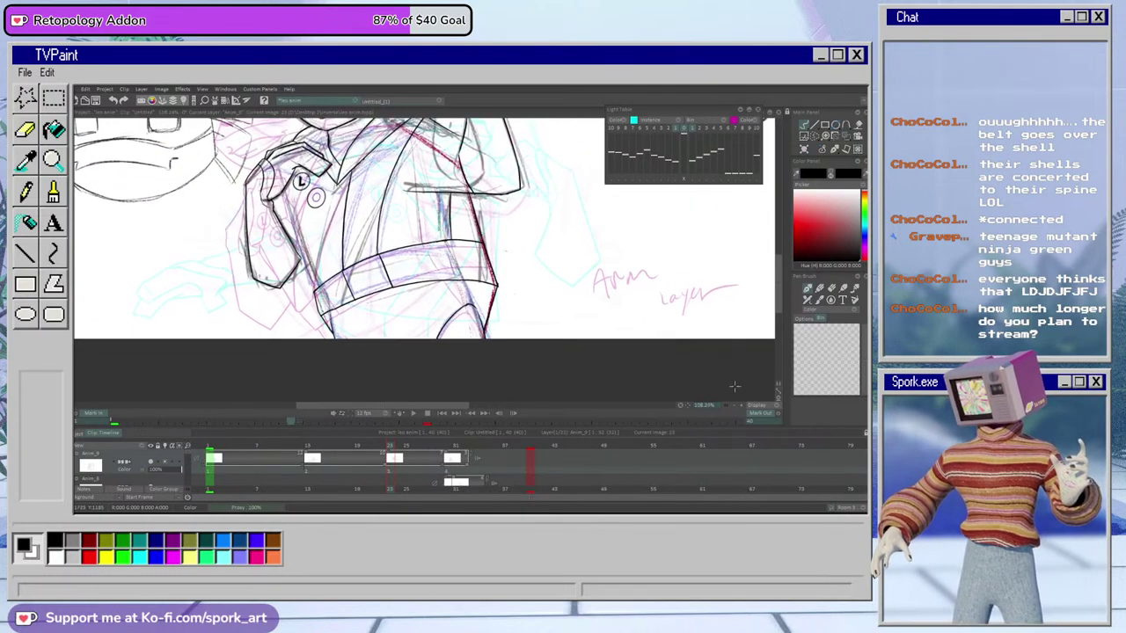
pyautogui.moveTo(780, 316); pyautogui.dragTo(781, 303)
pyautogui.press('e')
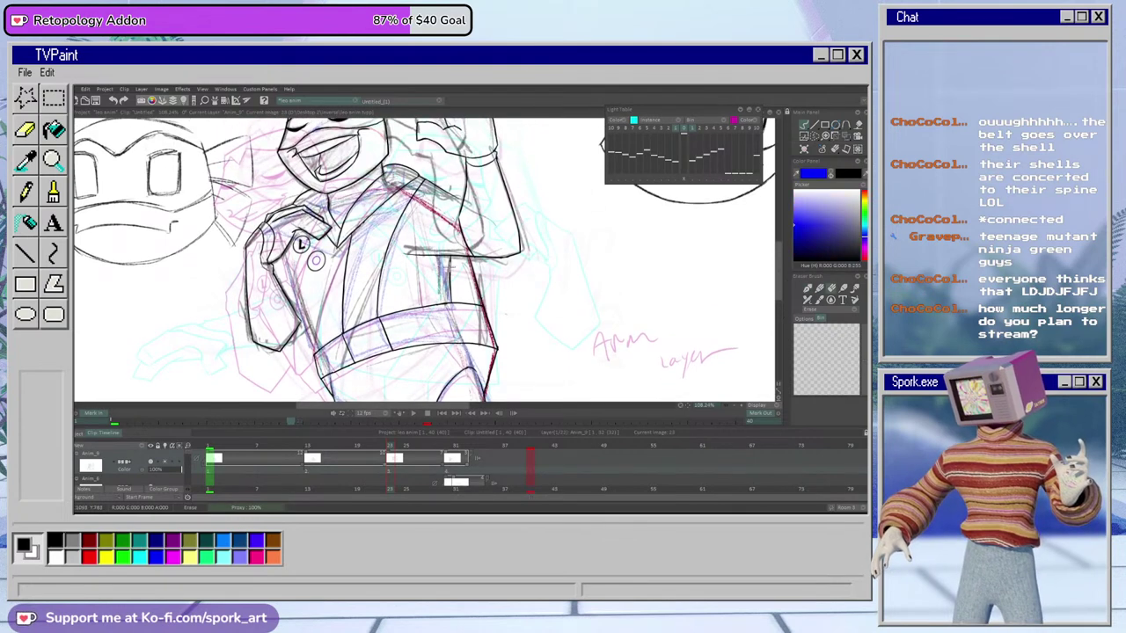
pyautogui.moveTo(450, 261); pyautogui.dragTo(453, 284)
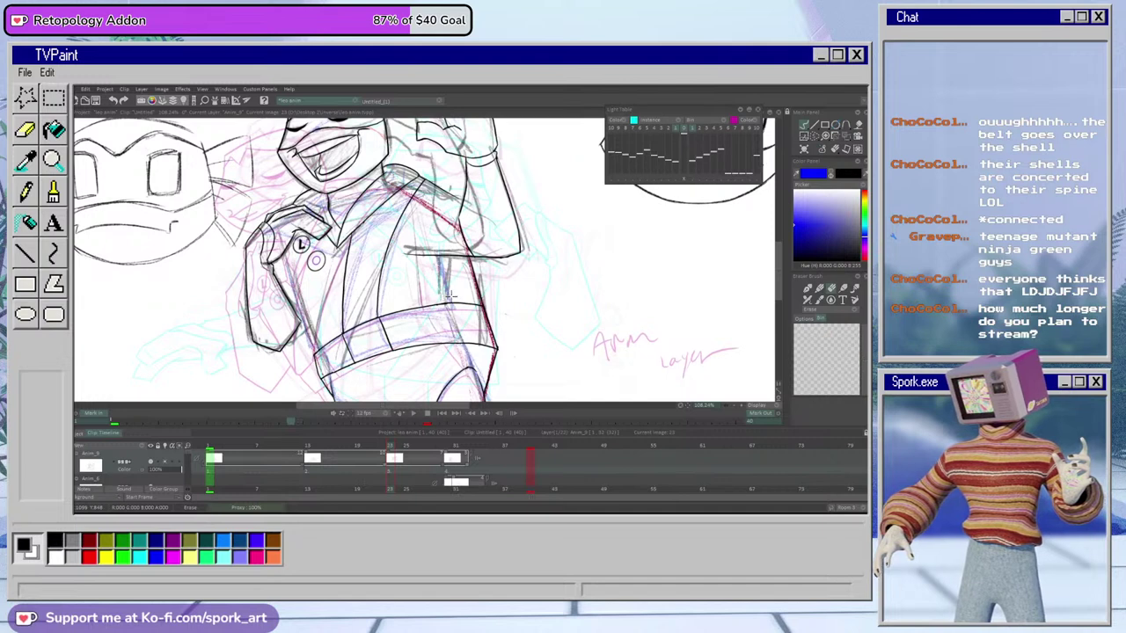
pyautogui.press('b')
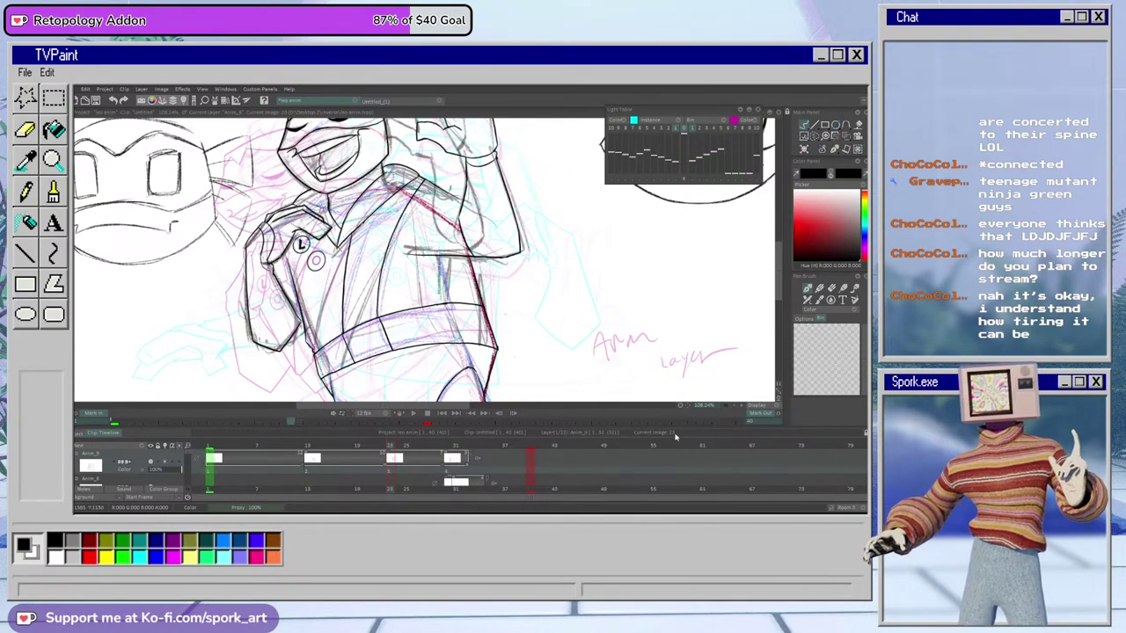
# In the fourth keyframe's leaning pose, erase the black shell outline along the back and behind the outstretched arm
pyautogui.moveTo(725, 408); pyautogui.dragTo(706, 428)
pyautogui.moveTo(464, 446)
pyautogui.mouseDown()
pyautogui.moveTo(453, 458)
pyautogui.moveTo(482, 460)
pyautogui.moveTo(447, 478)
pyautogui.moveTo(473, 475)
pyautogui.moveTo(456, 474)
pyautogui.mouseUp()
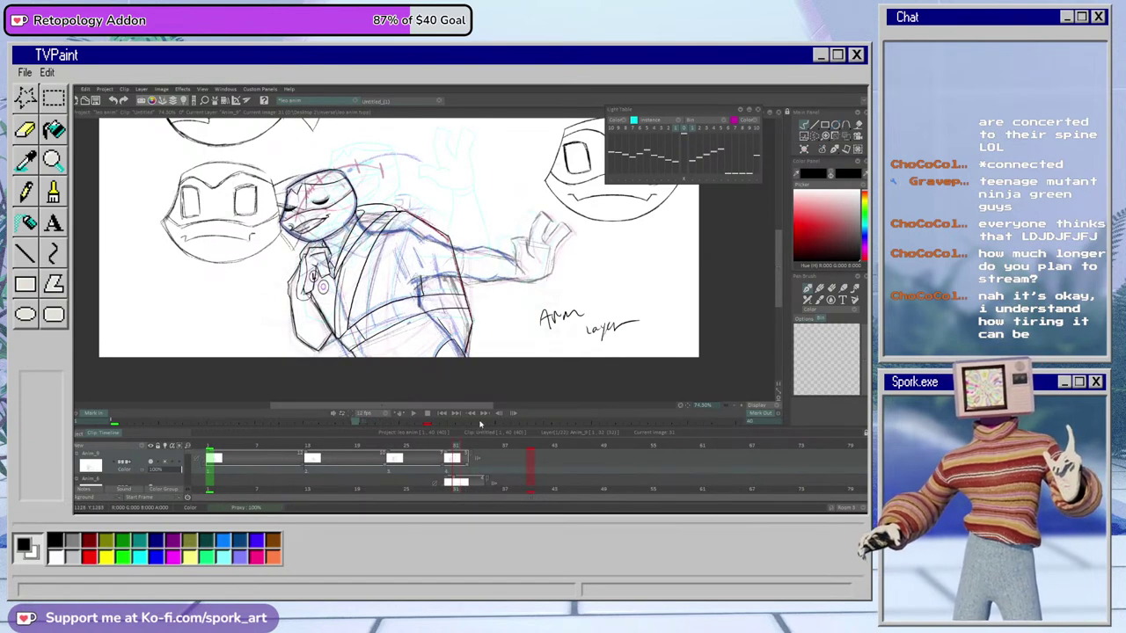
pyautogui.press('e')
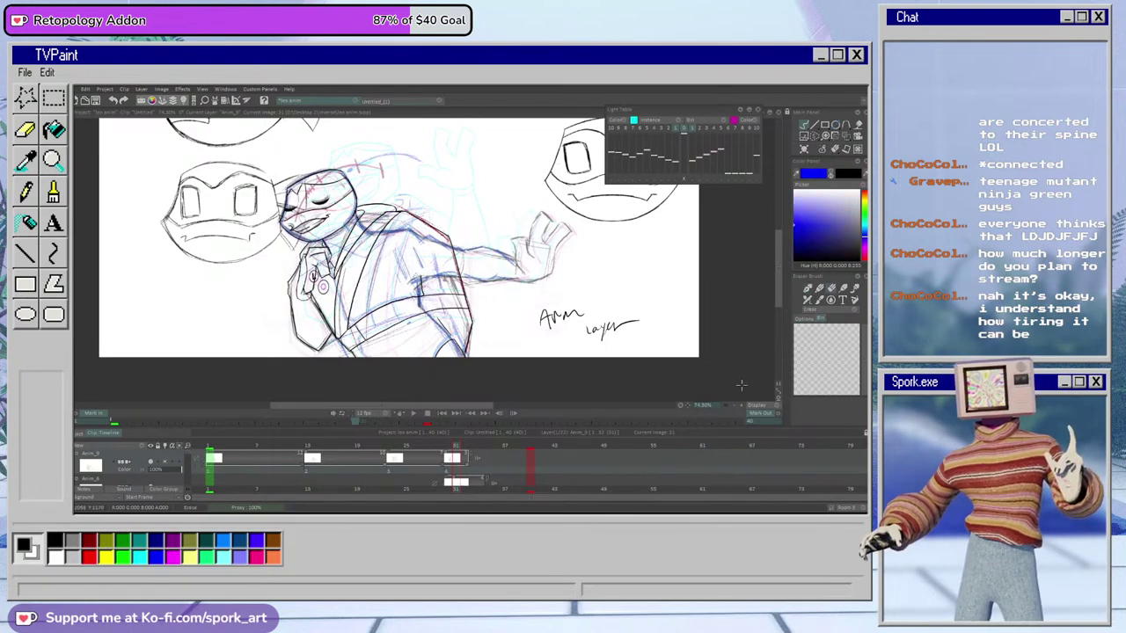
pyautogui.moveTo(449, 236); pyautogui.dragTo(468, 311)
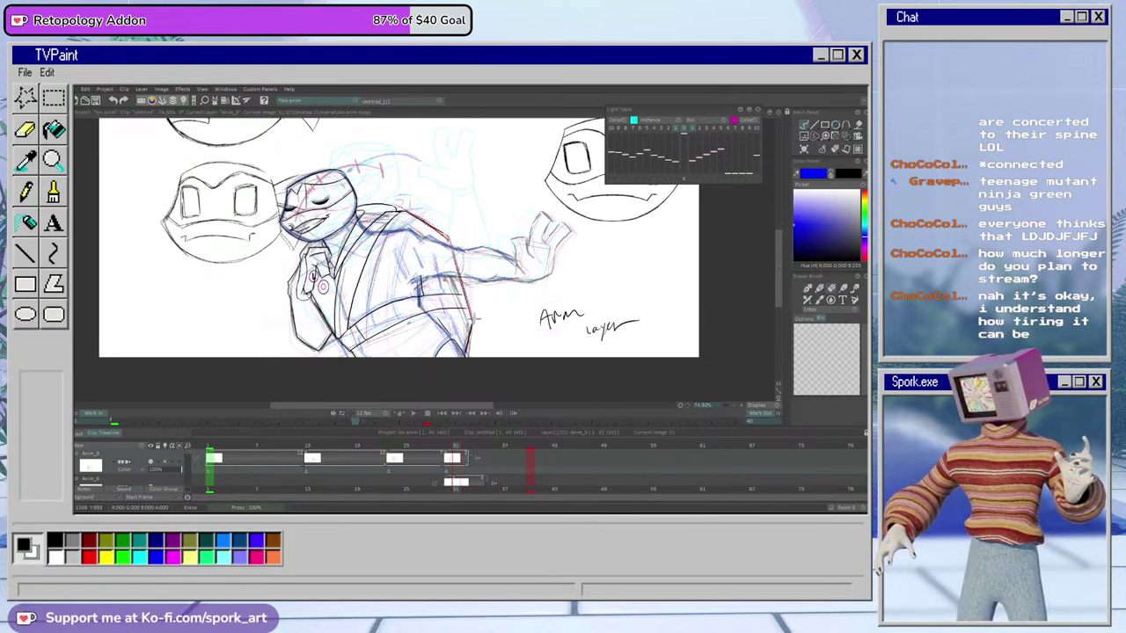
pyautogui.moveTo(417, 216); pyautogui.dragTo(433, 239)
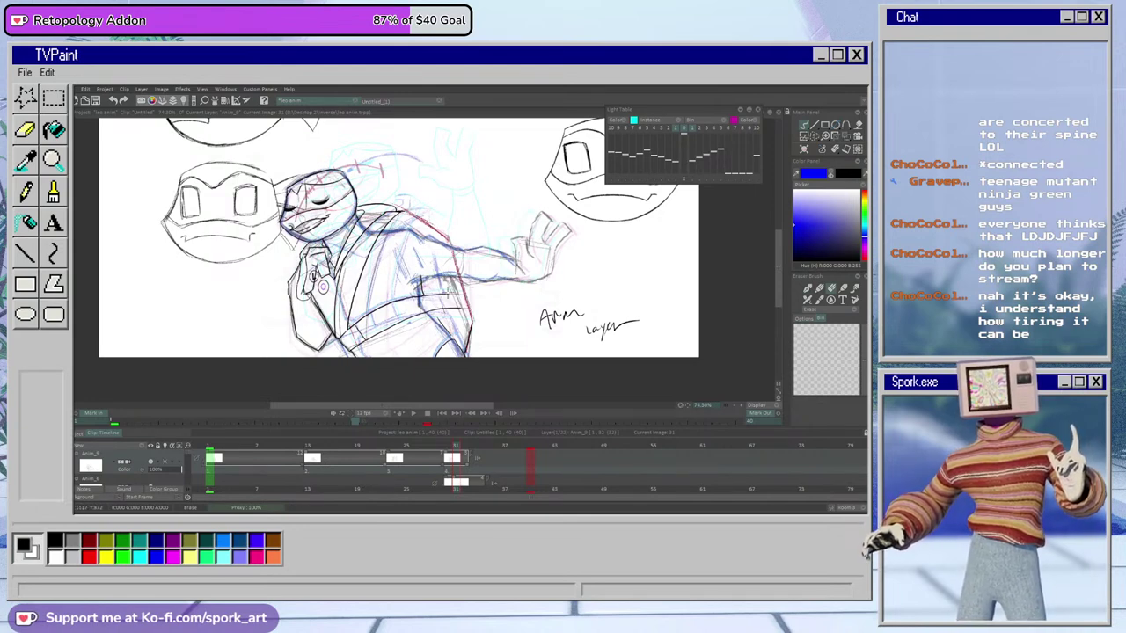
pyautogui.moveTo(432, 222); pyautogui.dragTo(413, 217)
# Redraw the leaning pose's shell outline from behind the outstretched arm down to the belt, and clean up its end
pyautogui.press('b')
pyautogui.moveTo(731, 407); pyautogui.dragTo(745, 407)
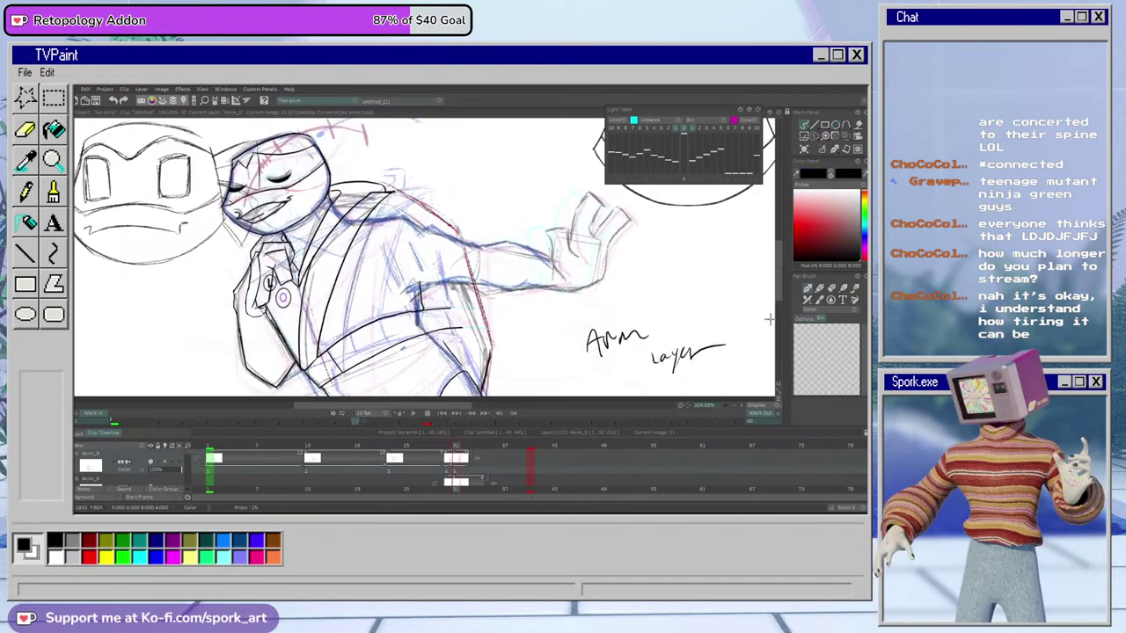
pyautogui.moveTo(779, 290); pyautogui.dragTo(781, 297)
pyautogui.moveTo(450, 223); pyautogui.dragTo(490, 330)
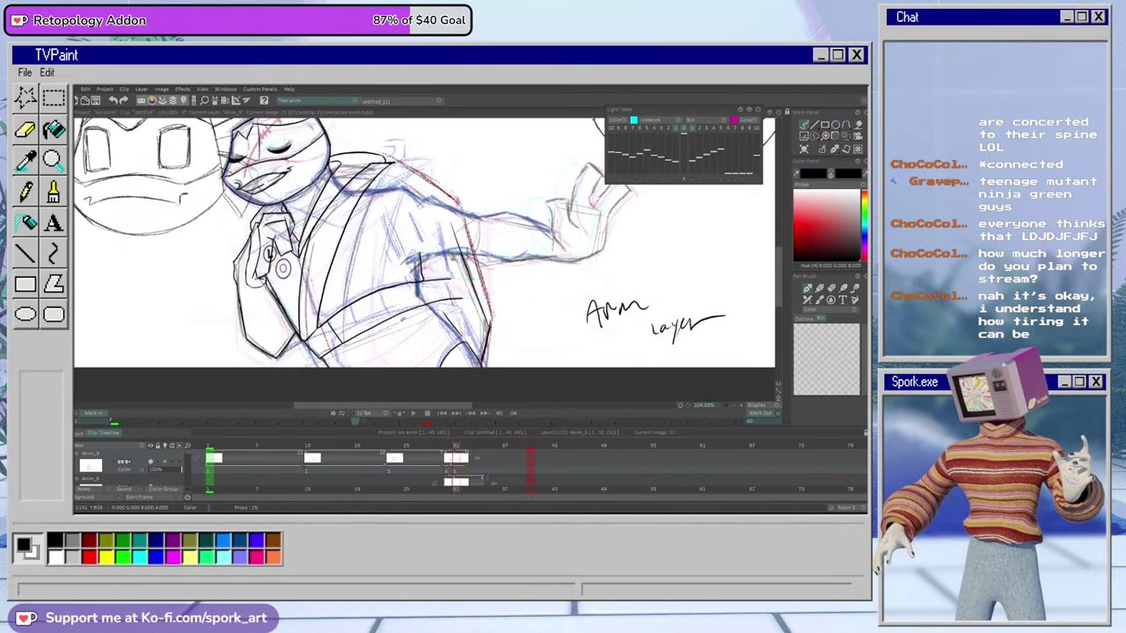
pyautogui.press('e')
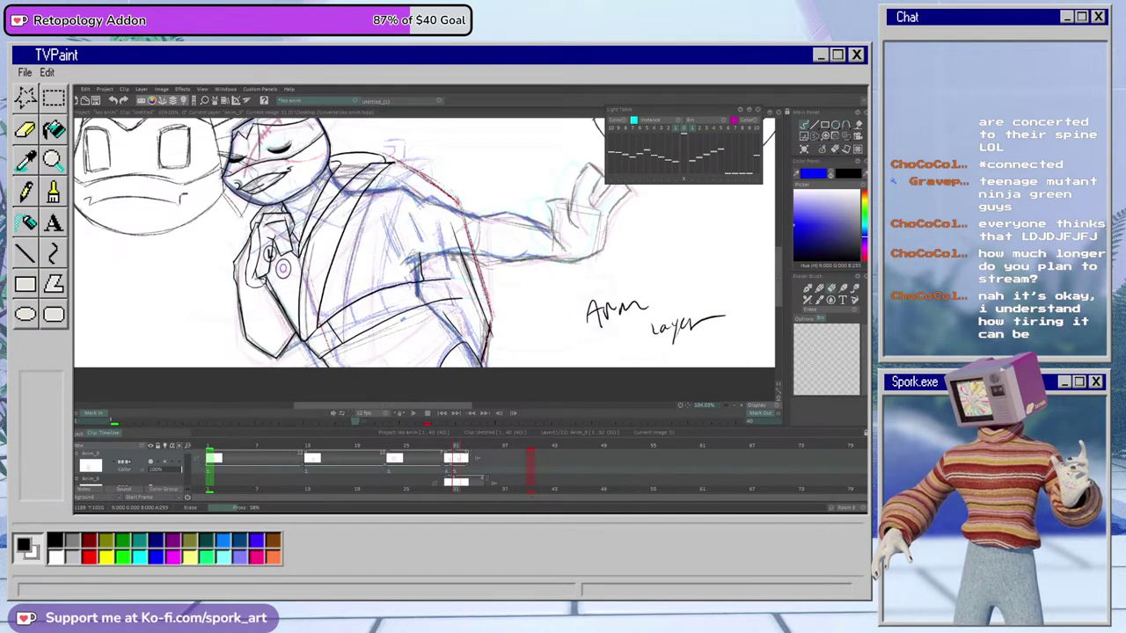
pyautogui.press('e')
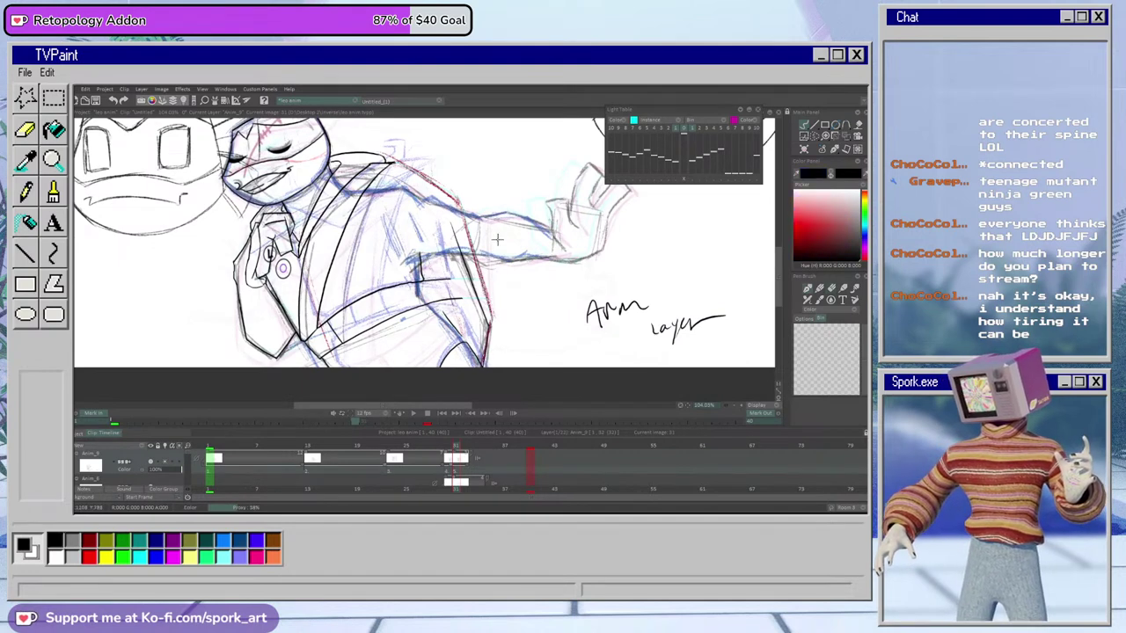
# Redo the leaning pose's lower shell contour as one stroke from the rim's outermost point down to the lower tip
pyautogui.hotkey('ctrl', 'z')
pyautogui.moveTo(489, 322); pyautogui.dragTo(483, 365)
pyautogui.hotkey('ctrl', 'z')
pyautogui.moveTo(490, 323); pyautogui.dragTo(483, 362)
pyautogui.scroll(3, 758, 303)
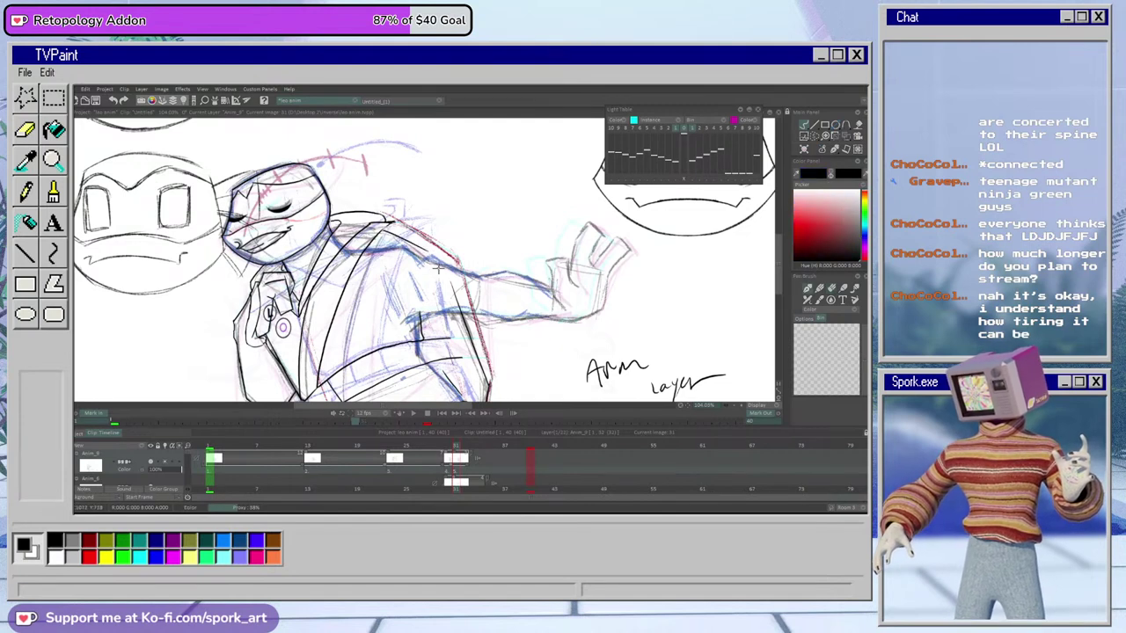
# Erase the leaning pose's flawed shell contour segment around the underside of the outstretched arm
pyautogui.press('e')
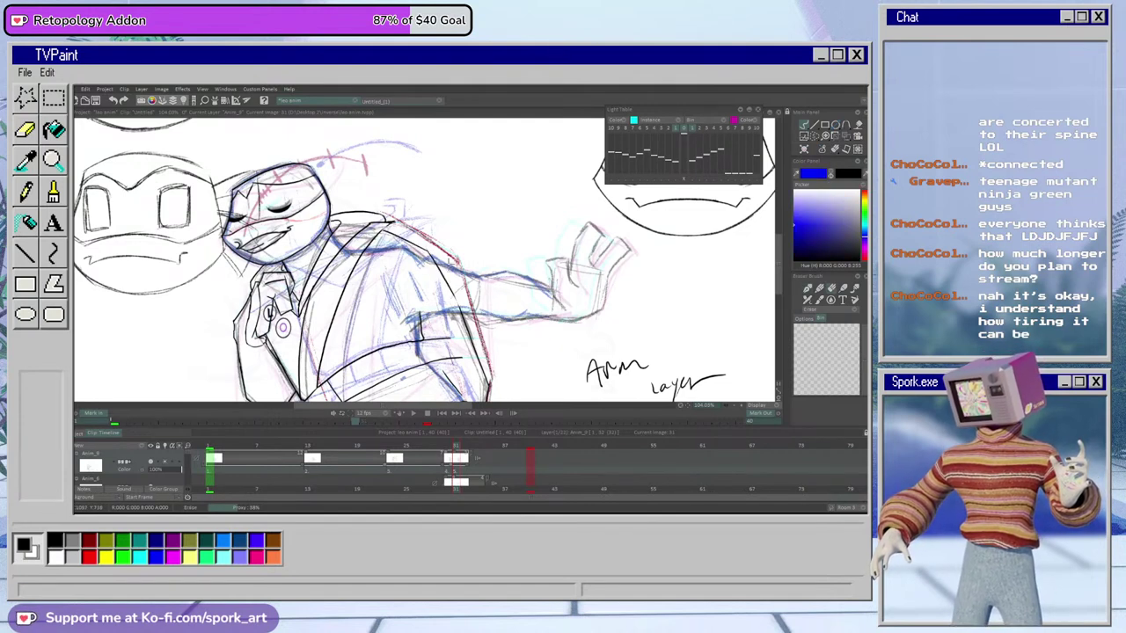
pyautogui.press('e')
pyautogui.press('e')
pyautogui.moveTo(453, 281); pyautogui.dragTo(464, 309)
pyautogui.press('e')
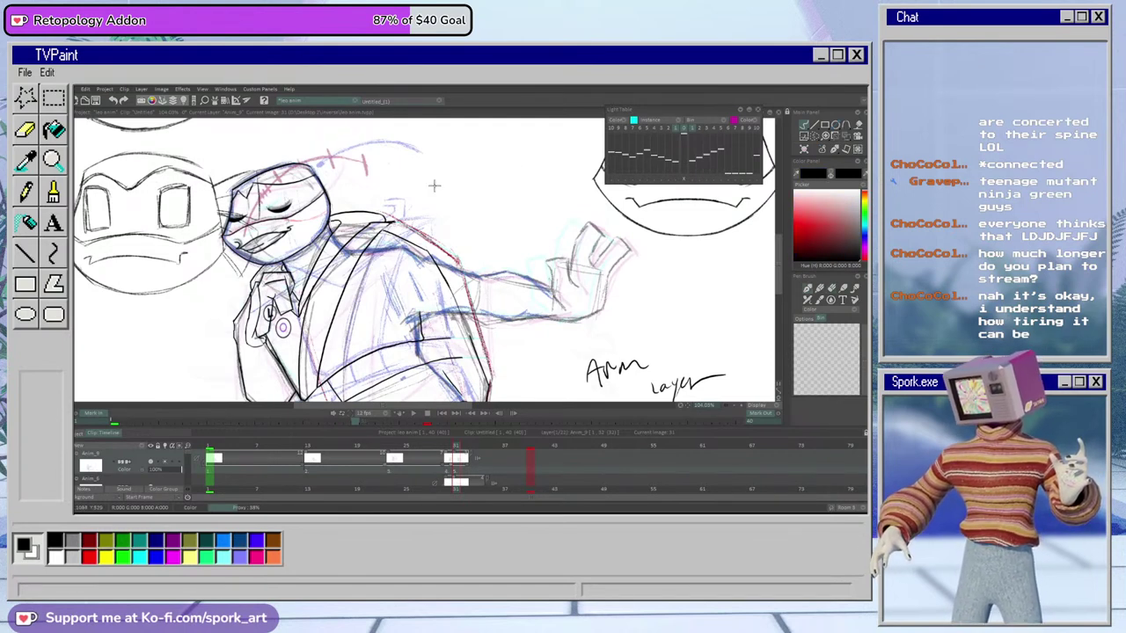
pyautogui.press('e')
pyautogui.press('e')
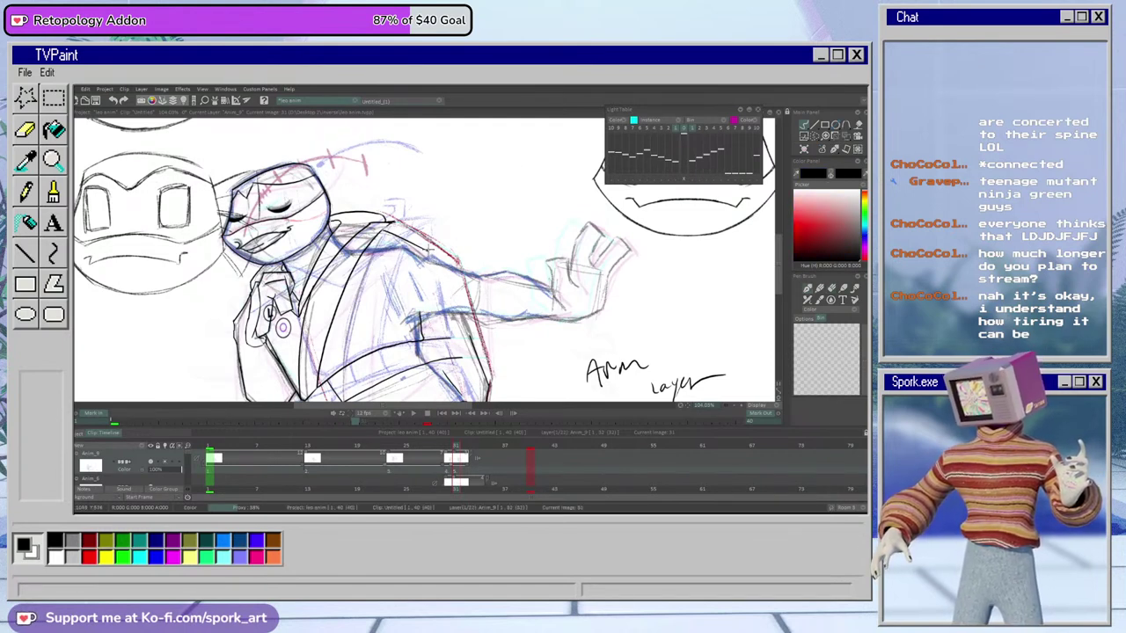
pyautogui.press('e')
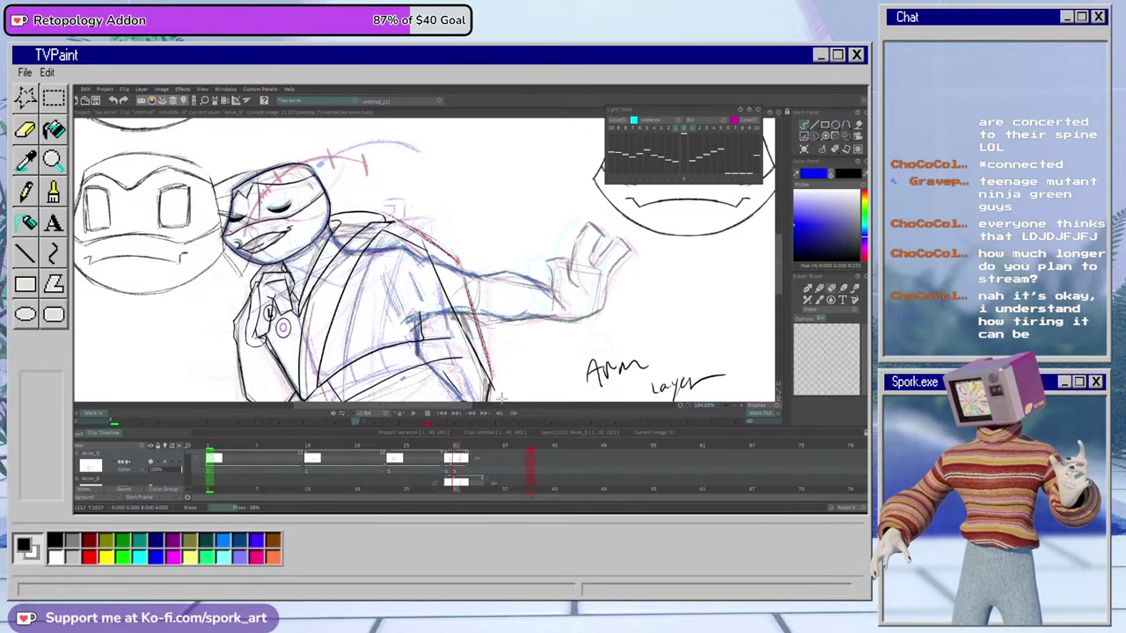
# Redraw the leaning pose's shell contour as one stroke from behind the shoulder down to the lower tip
pyautogui.moveTo(486, 368)
pyautogui.mouseDown()
pyautogui.moveTo(426, 239)
pyautogui.moveTo(528, 465)
pyautogui.mouseUp()
pyautogui.press('b')
pyautogui.hotkey('ctrl', 'z')
pyautogui.moveTo(416, 235); pyautogui.dragTo(521, 466)
pyautogui.hotkey('ctrl', 'z')
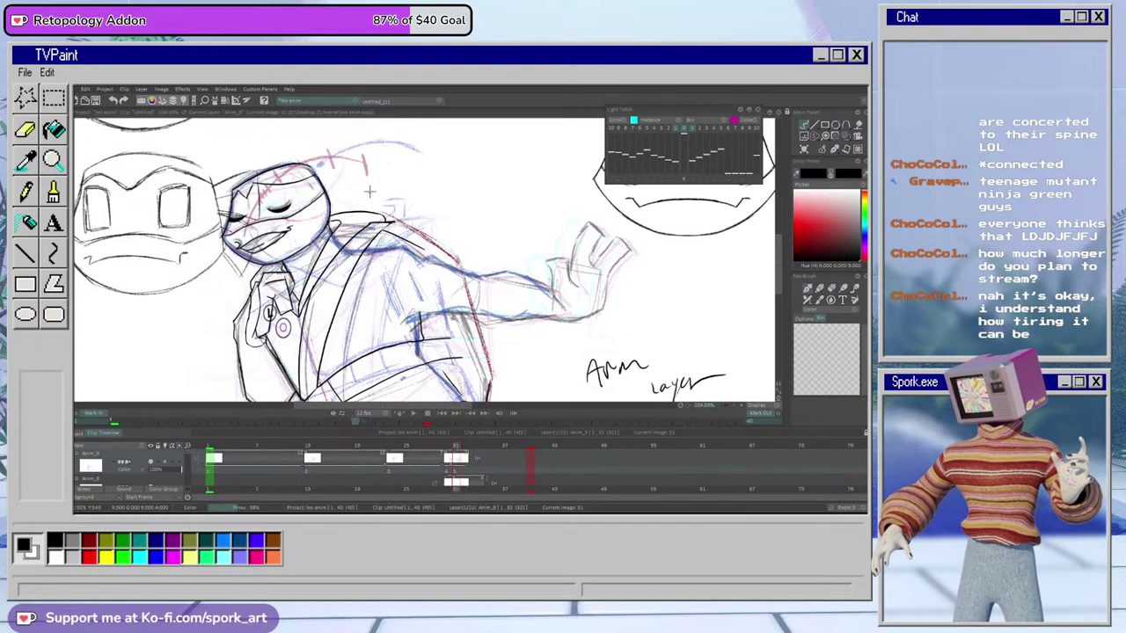
pyautogui.moveTo(420, 232); pyautogui.dragTo(498, 396)
pyautogui.press('e')
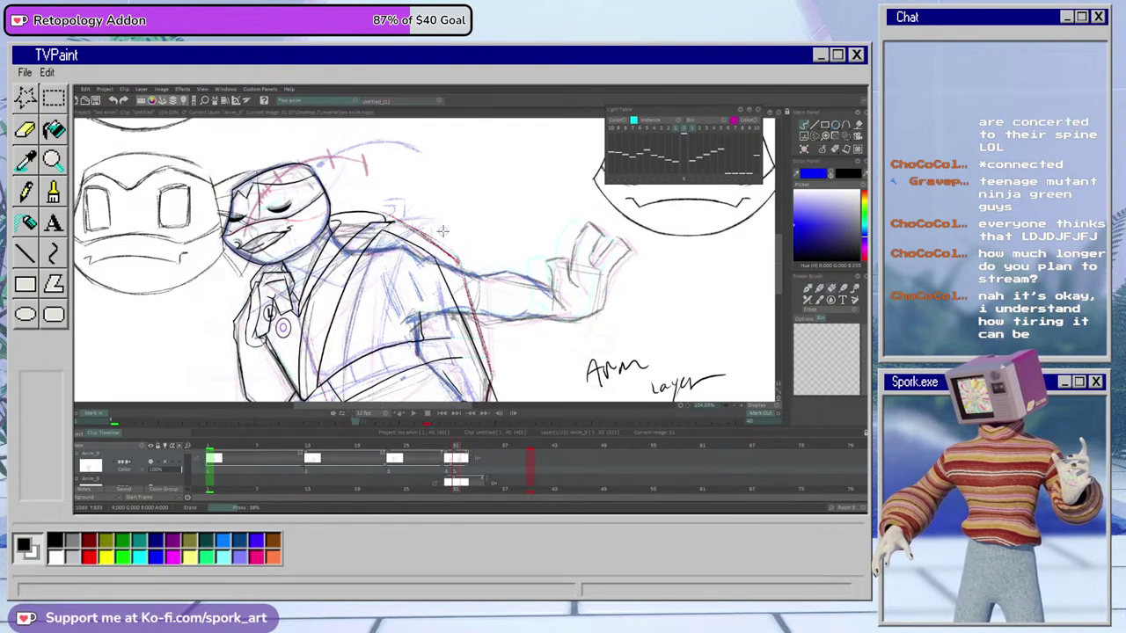
pyautogui.scroll(-2, 443, 230)
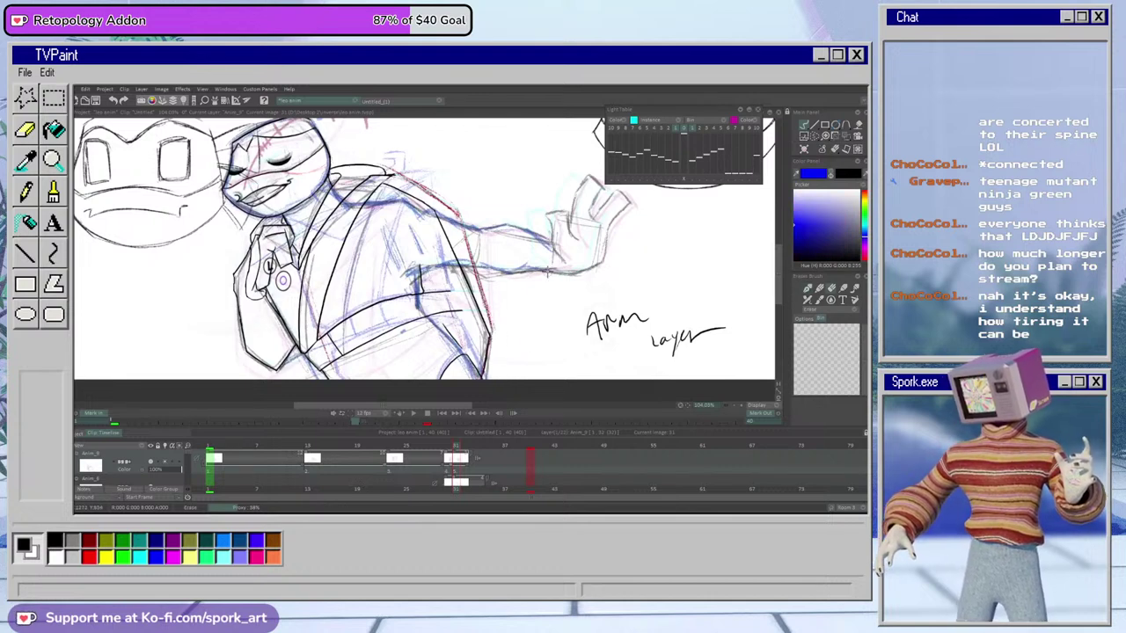
# Erase the rough curve behind the leaning pose's neck and redraw it as a clean line over the collar
pyautogui.press('b')
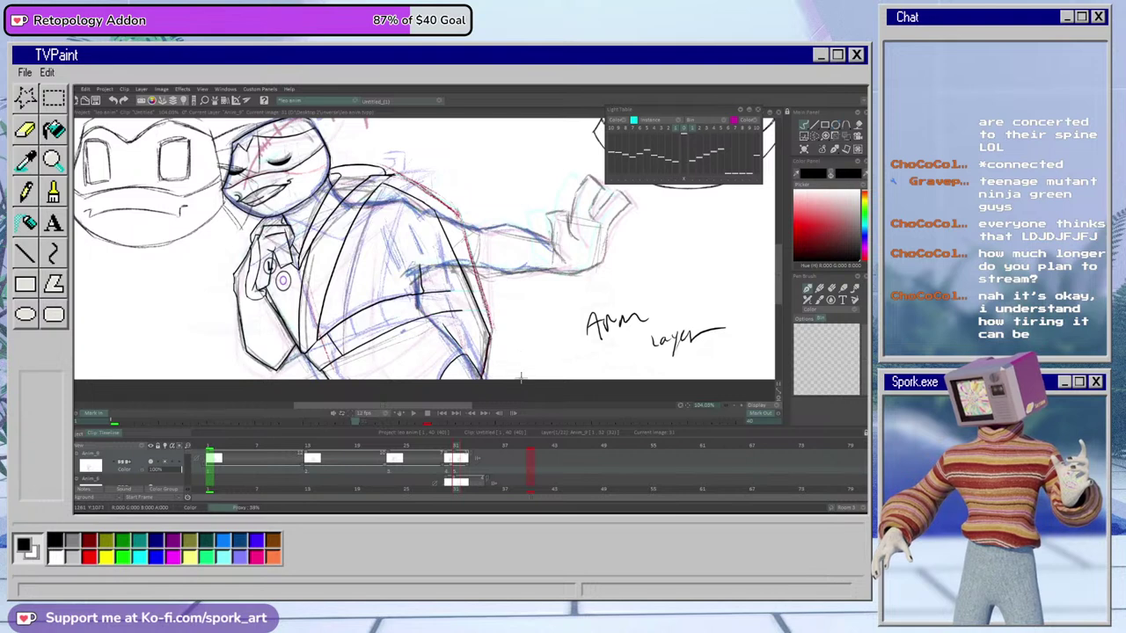
pyautogui.press('e')
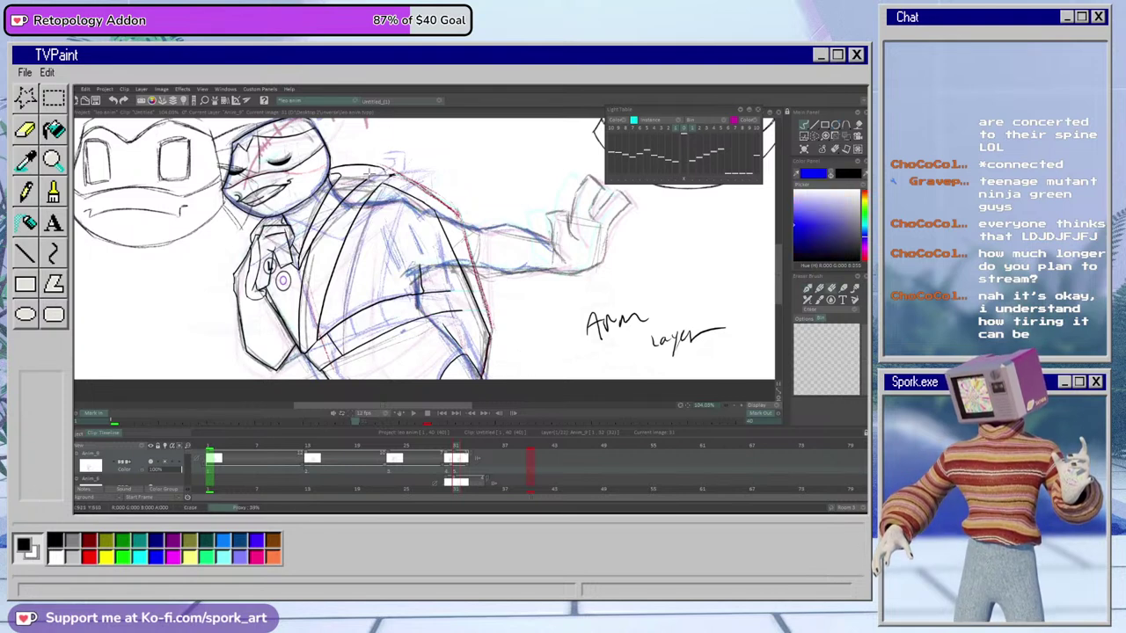
pyautogui.moveTo(380, 172); pyautogui.dragTo(335, 167)
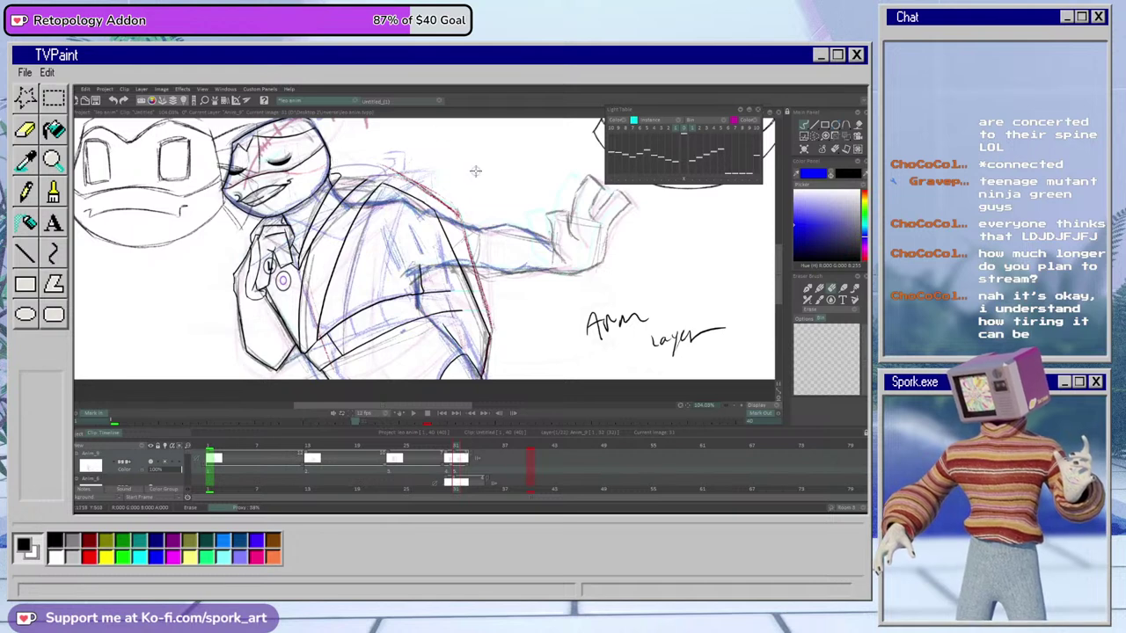
pyautogui.press('b')
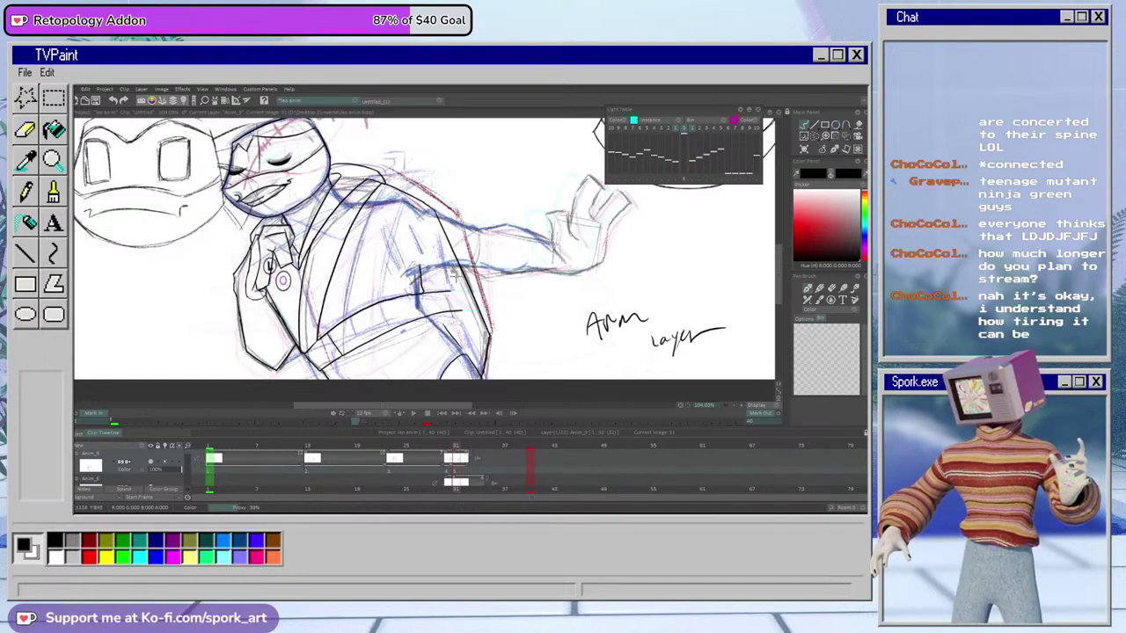
# Extend the leaning pose's upper and lower belt lines to the shell edge and trim the overshooting ends
pyautogui.moveTo(454, 291); pyautogui.dragTo(475, 293)
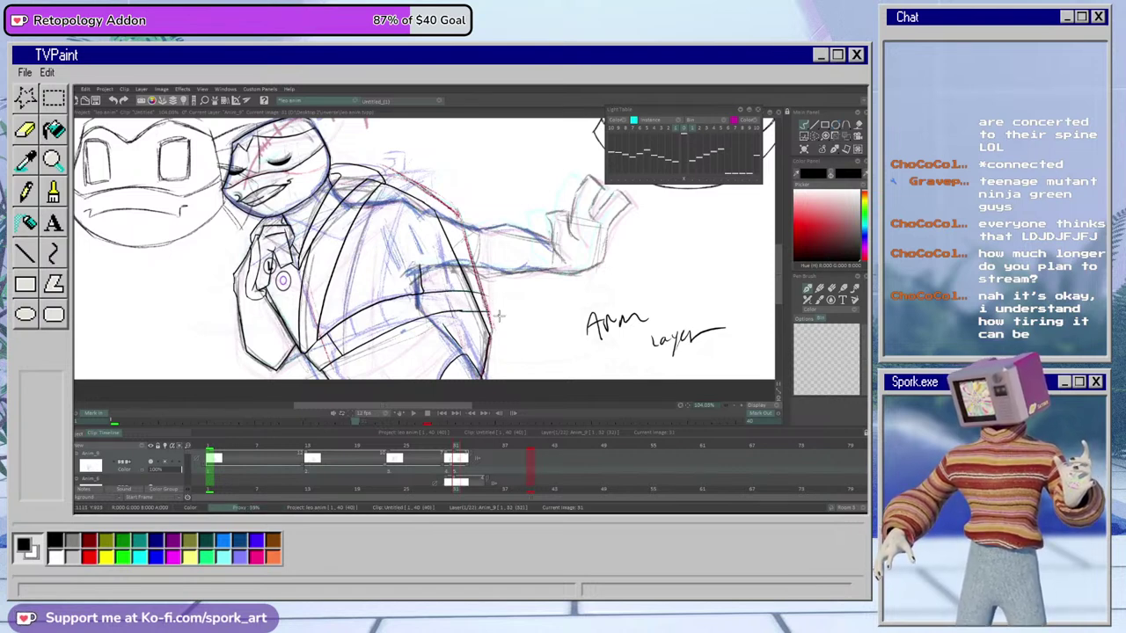
pyautogui.press('e')
pyautogui.moveTo(482, 295); pyautogui.dragTo(474, 289)
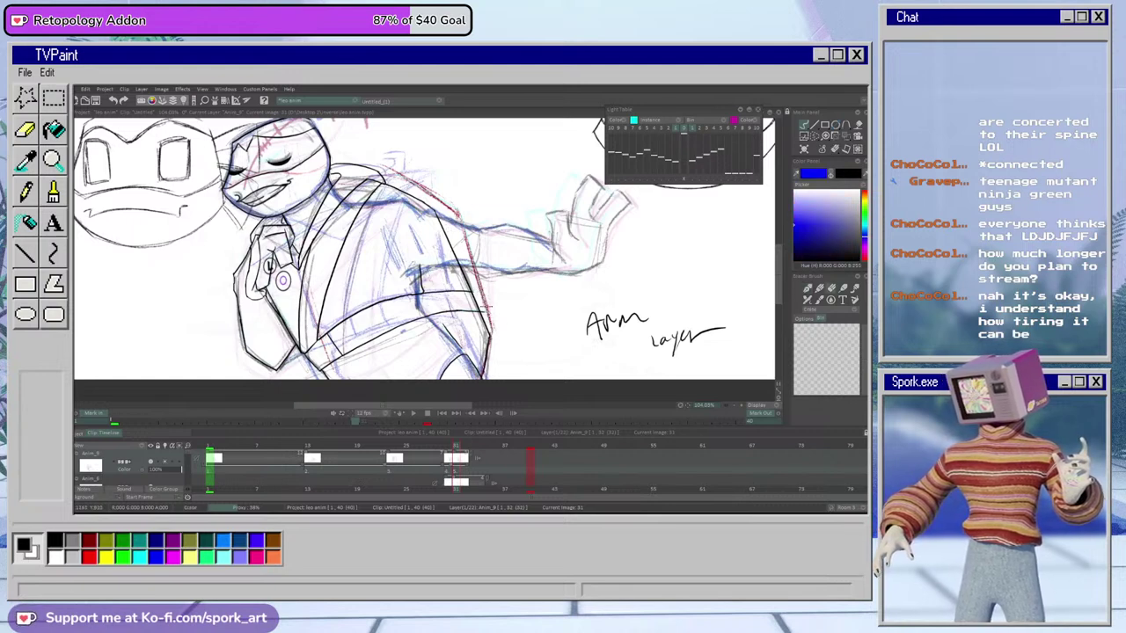
pyautogui.press('e')
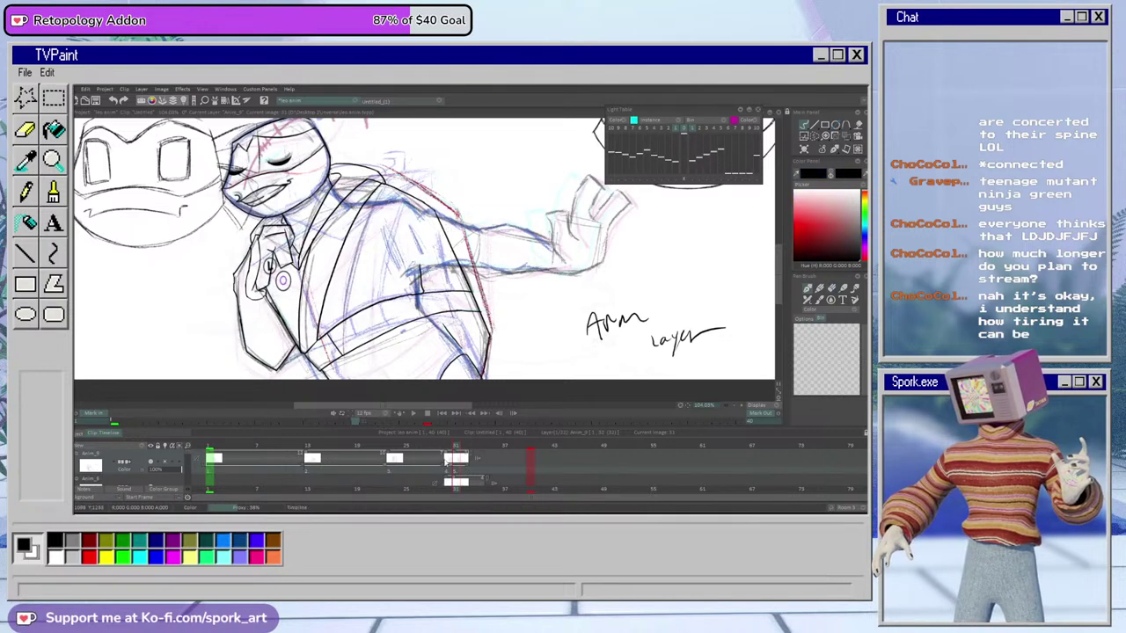
# Remove the separate leaning-pose image at frame 30 so the laughing pose holds until frame 31
pyautogui.click(448, 446)
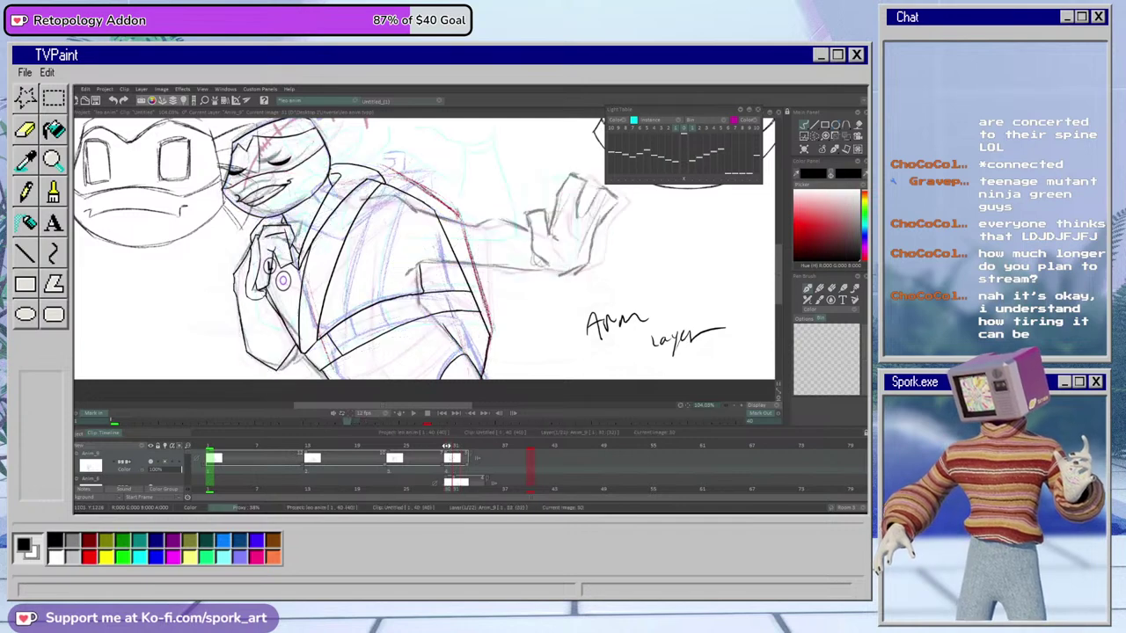
pyautogui.click(456, 446)
pyautogui.click(449, 456)
pyautogui.click(453, 456)
pyautogui.moveTo(451, 456)
pyautogui.mouseDown()
pyautogui.moveTo(462, 448)
pyautogui.moveTo(451, 457)
pyautogui.mouseUp()
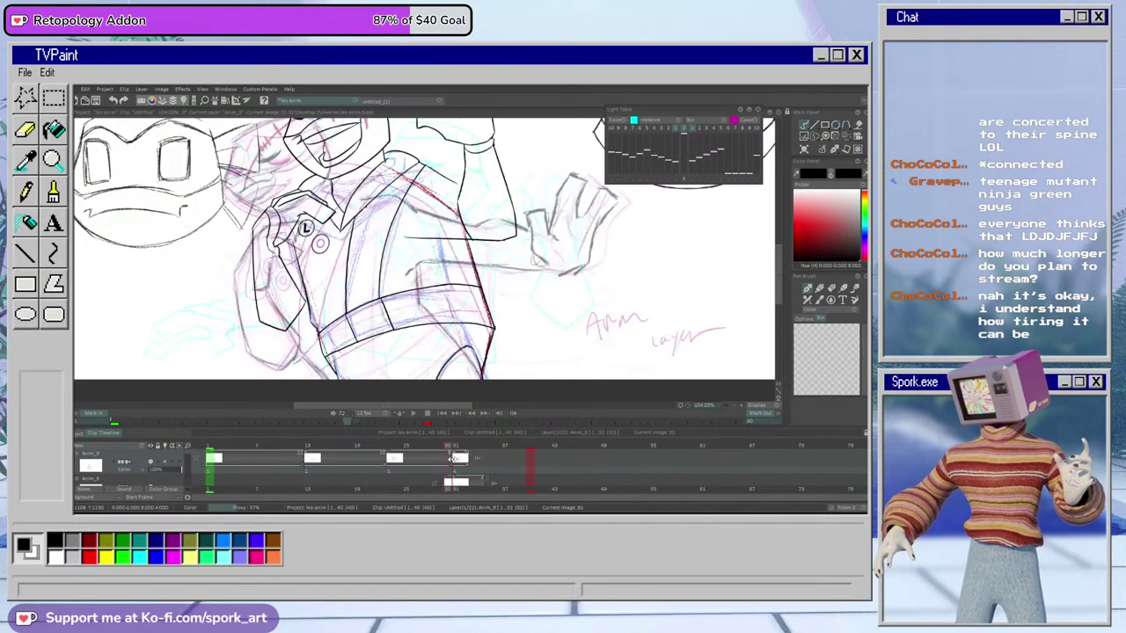
# Erase the lower belt line of the leaning pose at frame 31 and redraw it as a clean curve to the shell edge
pyautogui.click(454, 457)
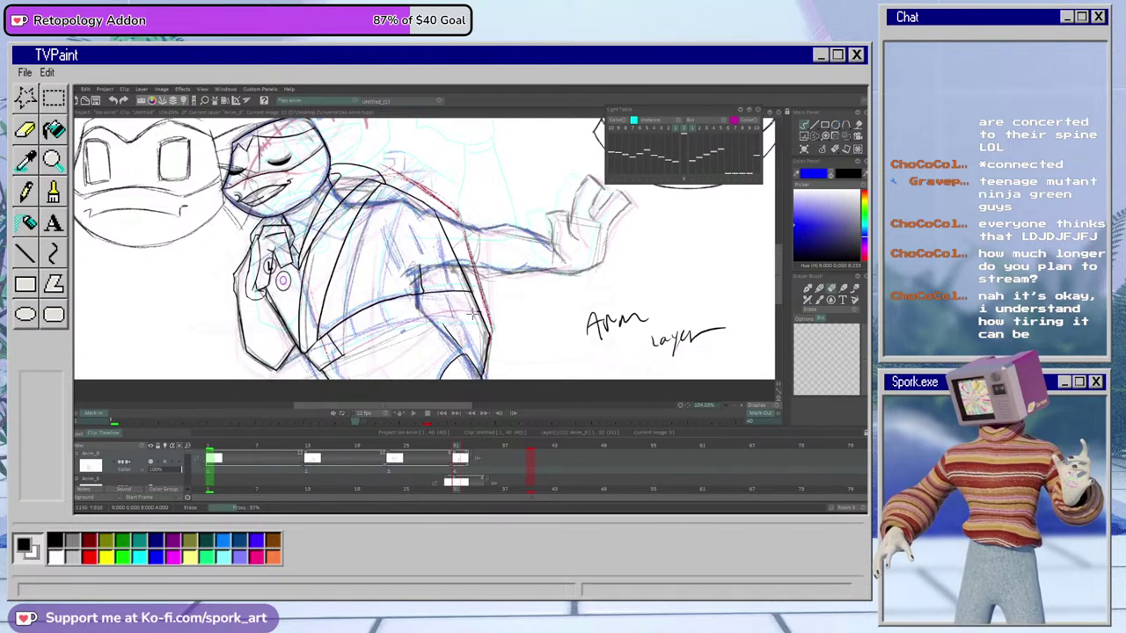
pyautogui.press('b')
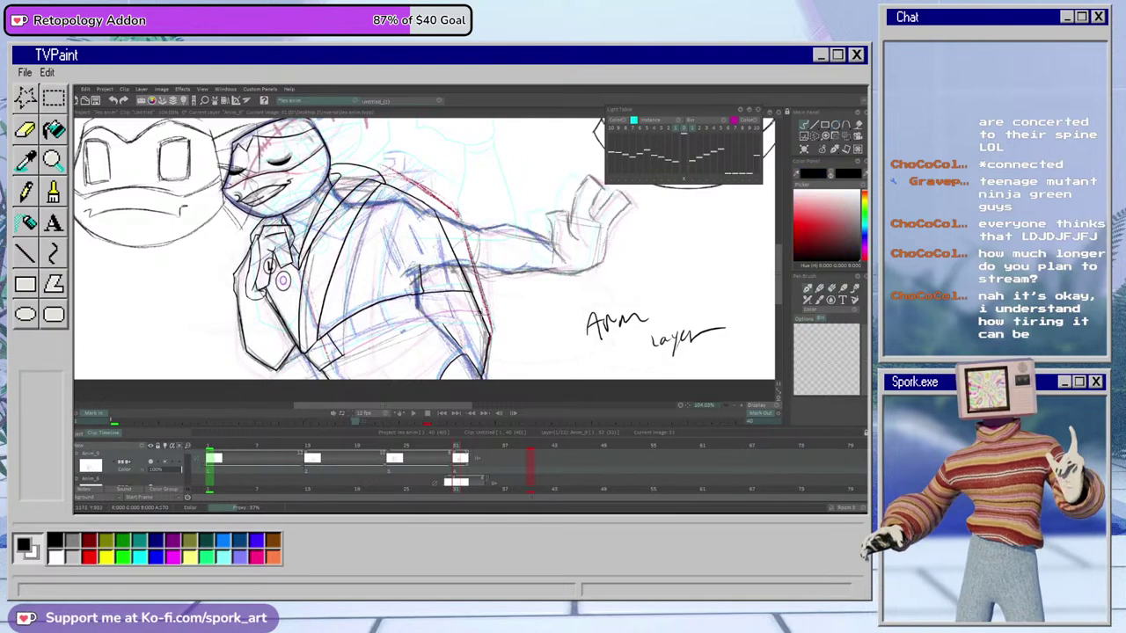
pyautogui.press('e')
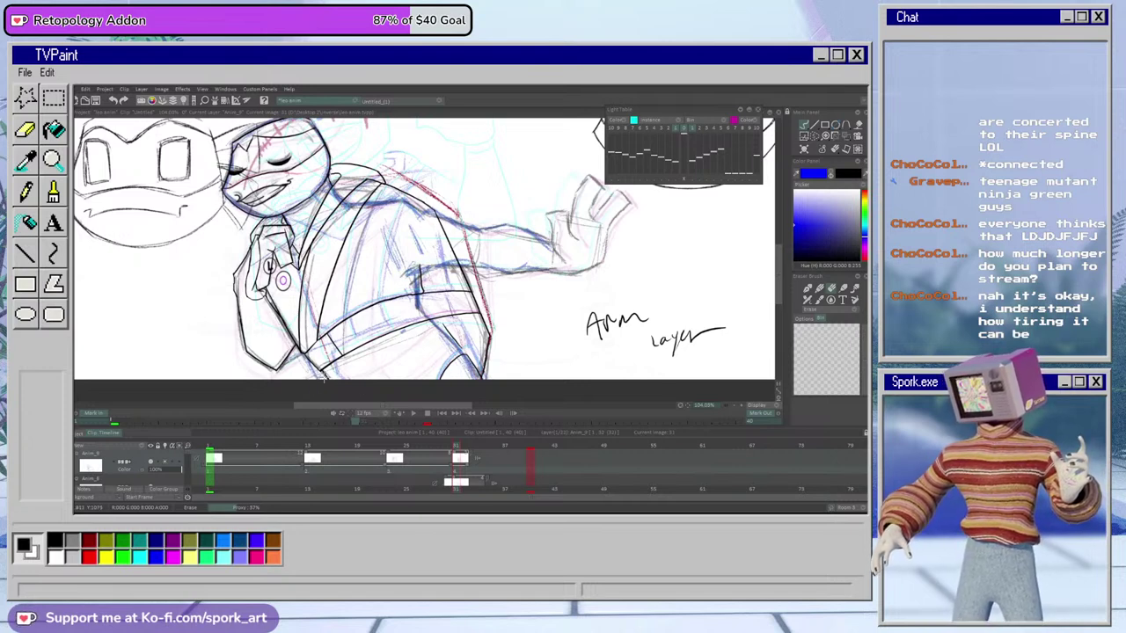
pyautogui.press('e')
# In the third keyframe's laughing pose, erase the lower belt line and redraw it as one clean curve across the waist
pyautogui.click(393, 449)
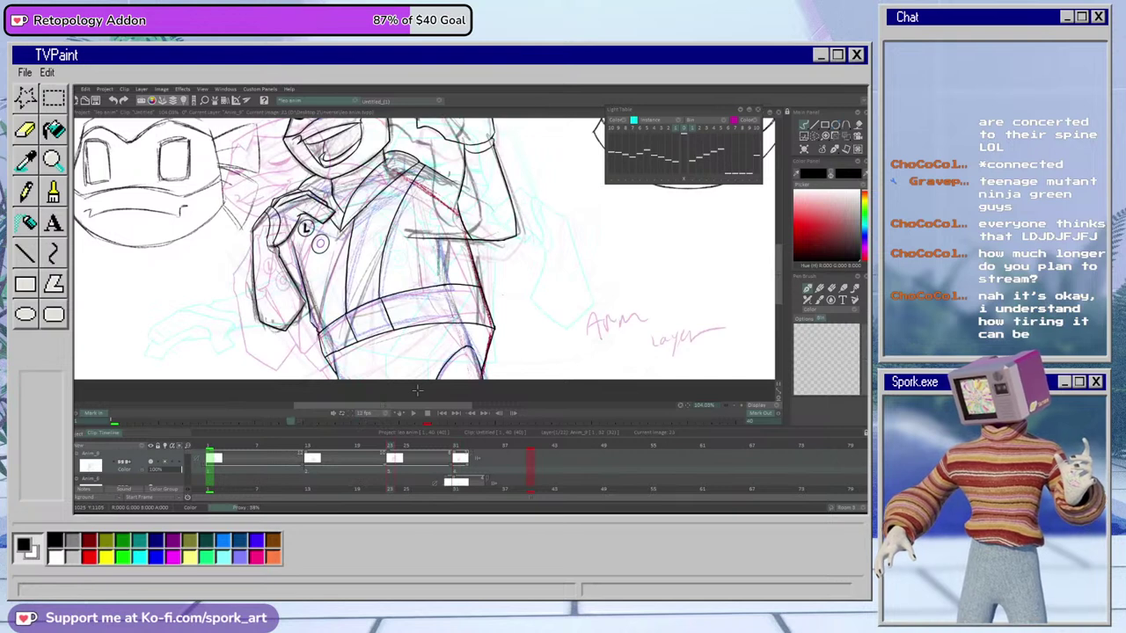
pyautogui.press('e')
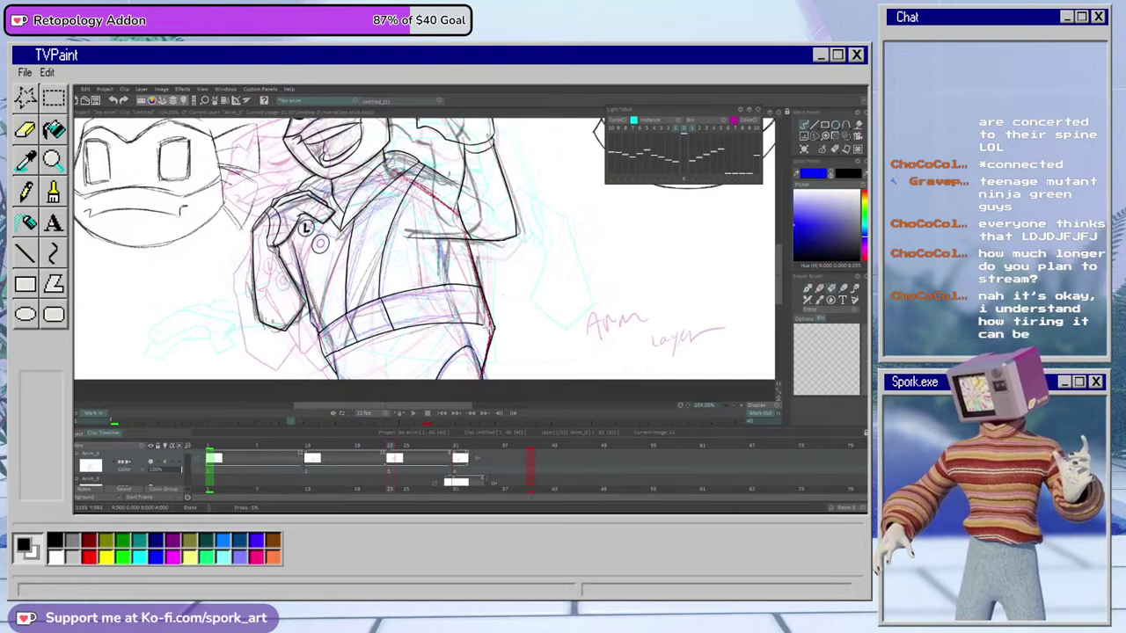
pyautogui.moveTo(468, 322)
pyautogui.mouseDown()
pyautogui.moveTo(378, 330)
pyautogui.moveTo(338, 349)
pyautogui.mouseUp()
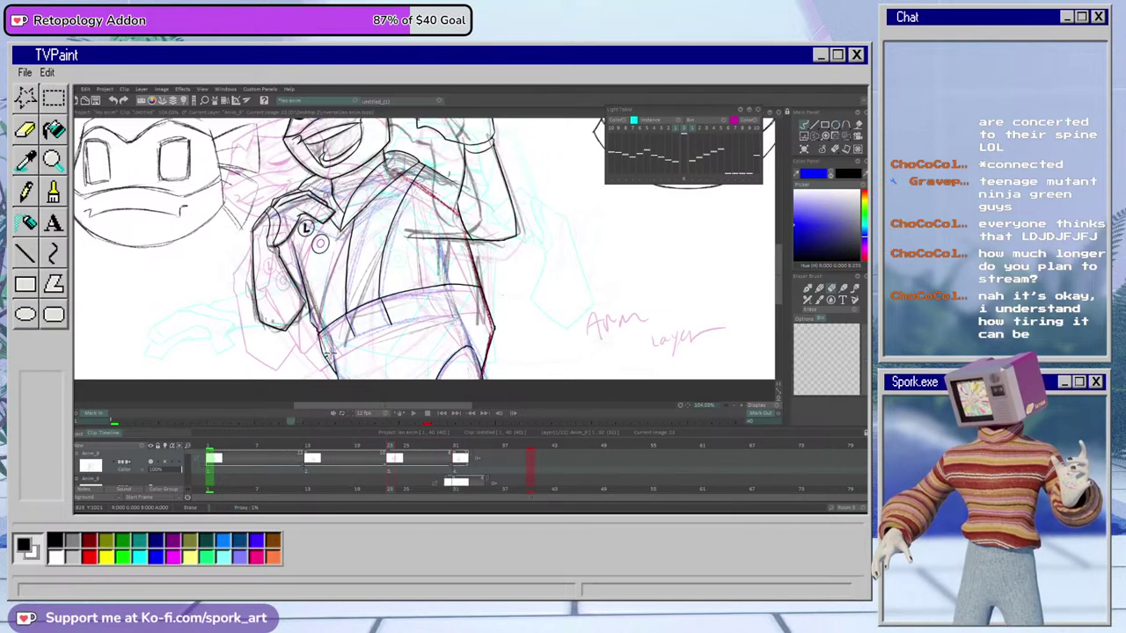
pyautogui.press('b')
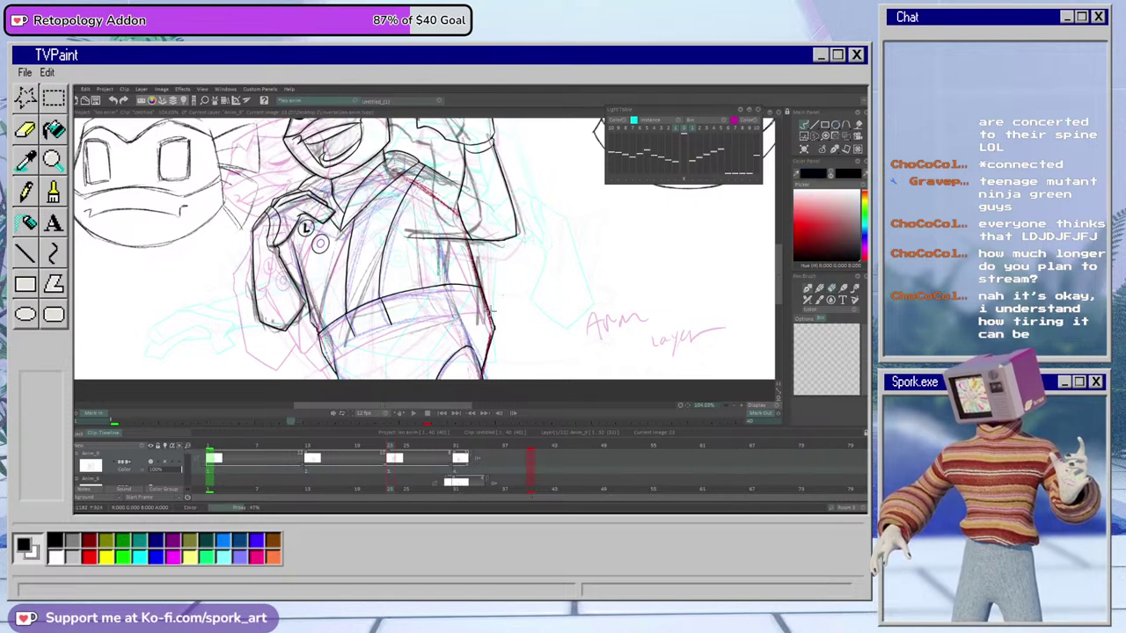
pyautogui.moveTo(497, 306); pyautogui.dragTo(293, 379)
pyautogui.hotkey('ctrl', 'z')
pyautogui.moveTo(503, 304); pyautogui.dragTo(293, 379)
pyautogui.press('e')
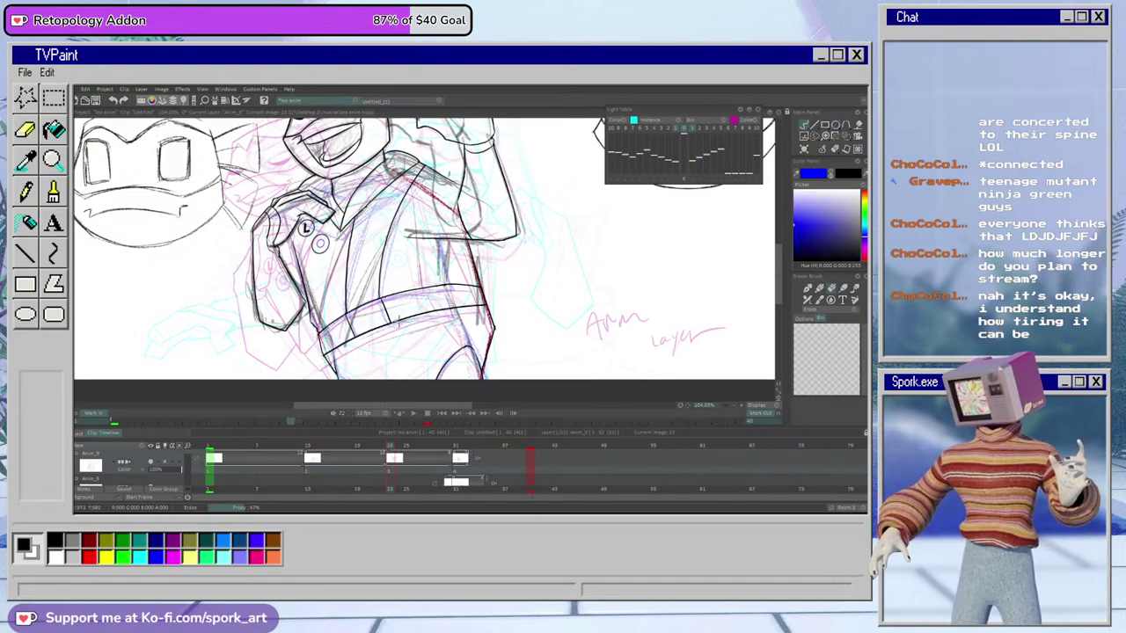
# Start a new blank drawing at frame 33, over the rough sketch of the leaning pose
pyautogui.click(417, 448)
pyautogui.moveTo(417, 448); pyautogui.dragTo(472, 483)
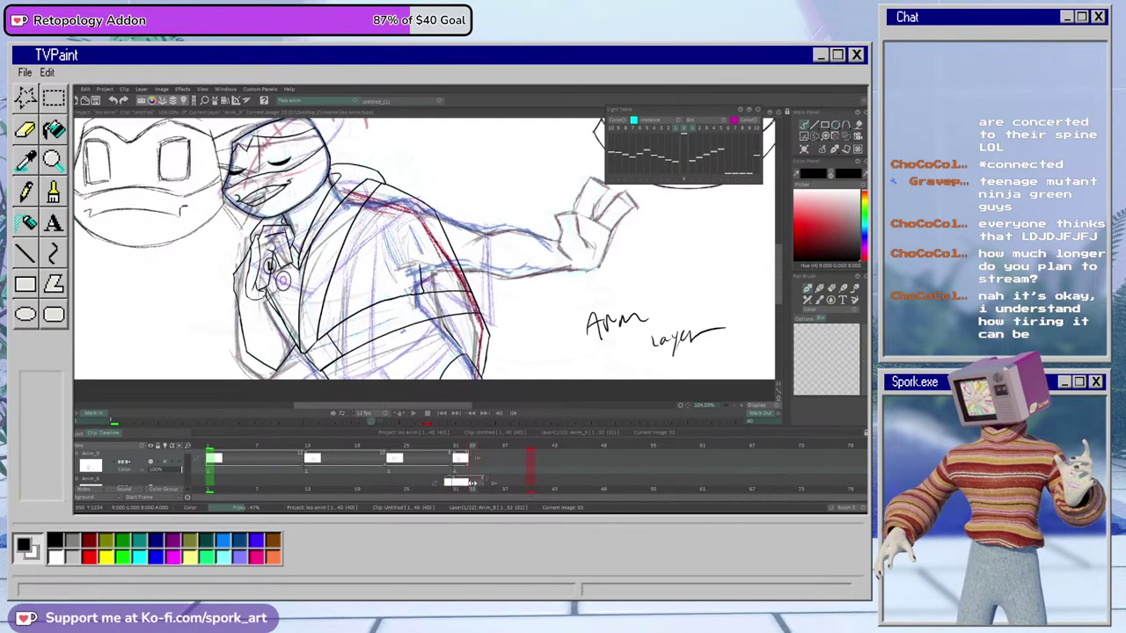
pyautogui.click(403, 331)
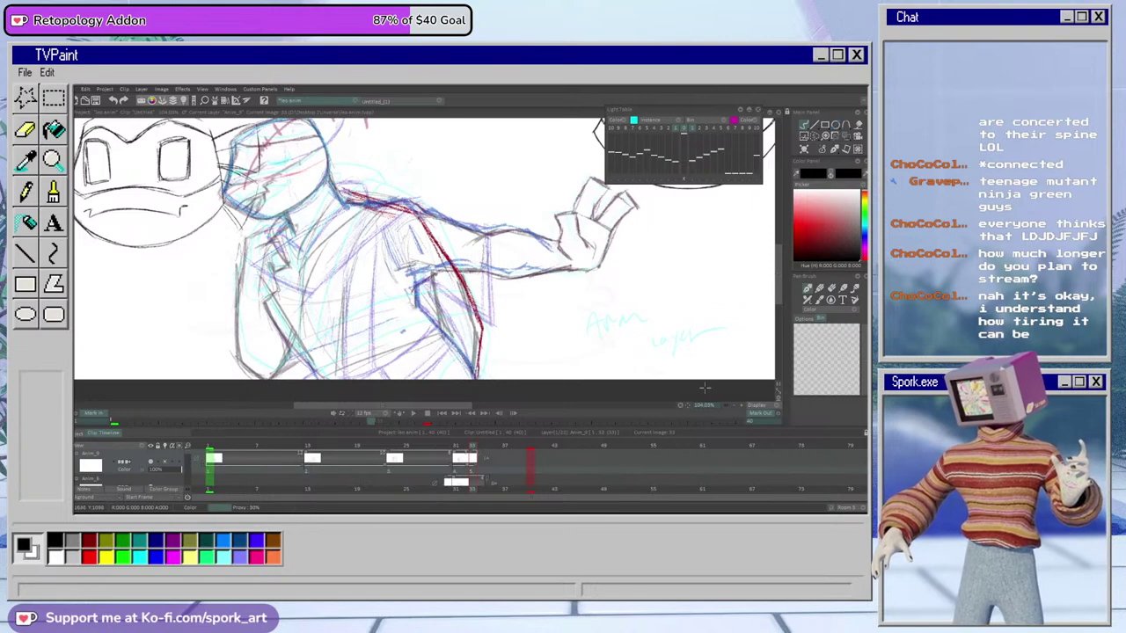
pyautogui.moveTo(714, 408); pyautogui.dragTo(713, 420)
pyautogui.scroll(1, 714, 417)
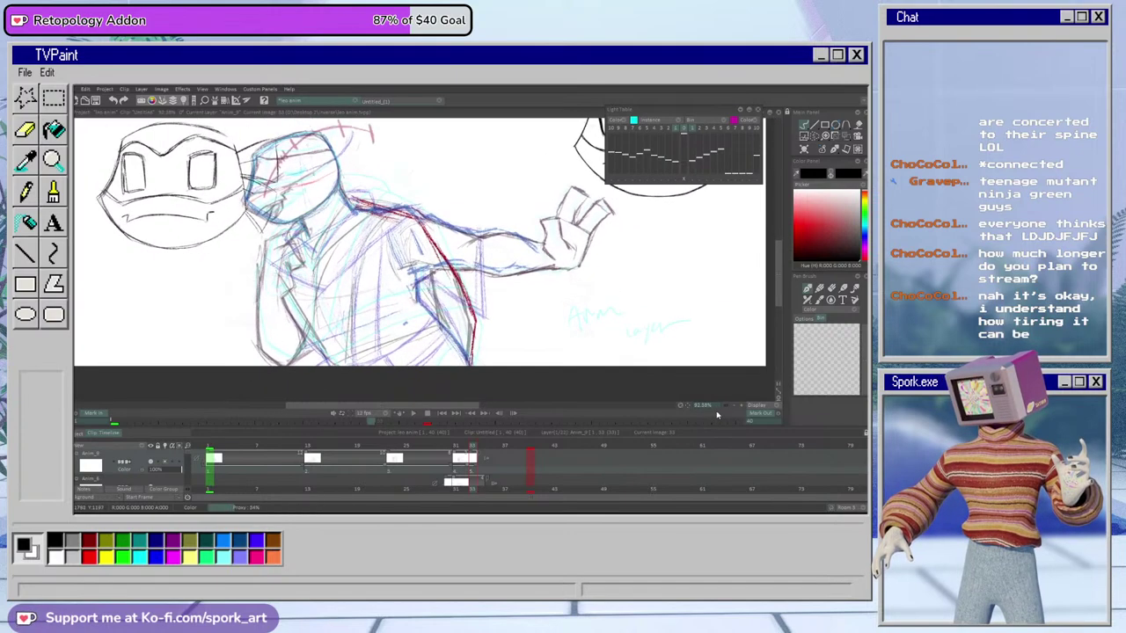
pyautogui.scroll(1, 779, 290)
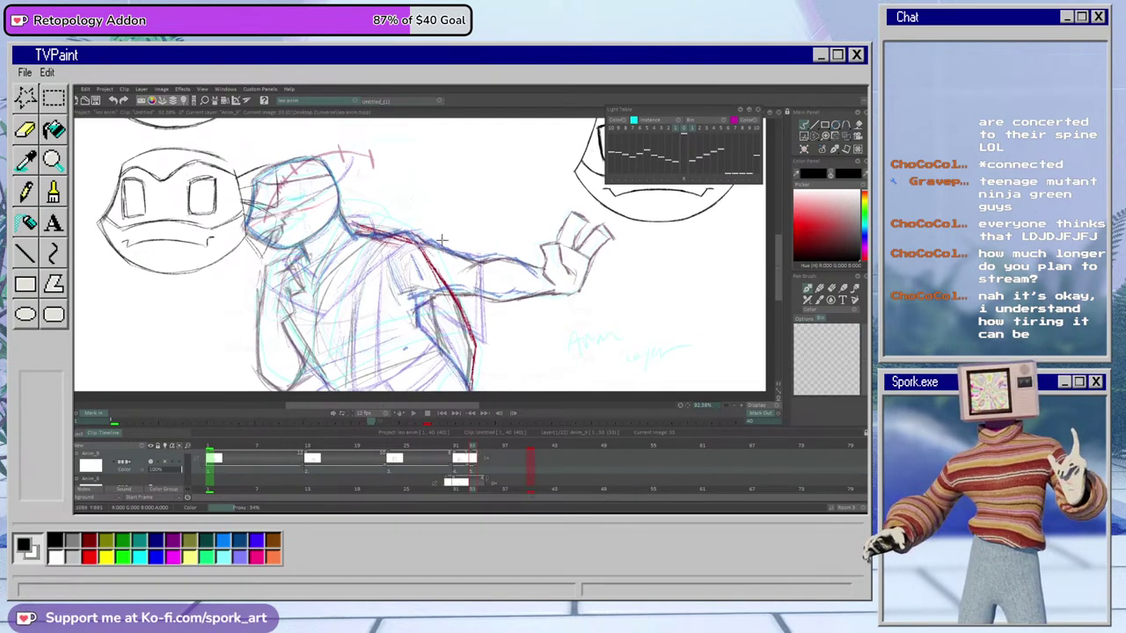
# Fill the blank drawing at frame 33 with a copy of the leaning pose's line art from the previous keyframe
pyautogui.moveTo(468, 446); pyautogui.dragTo(474, 436)
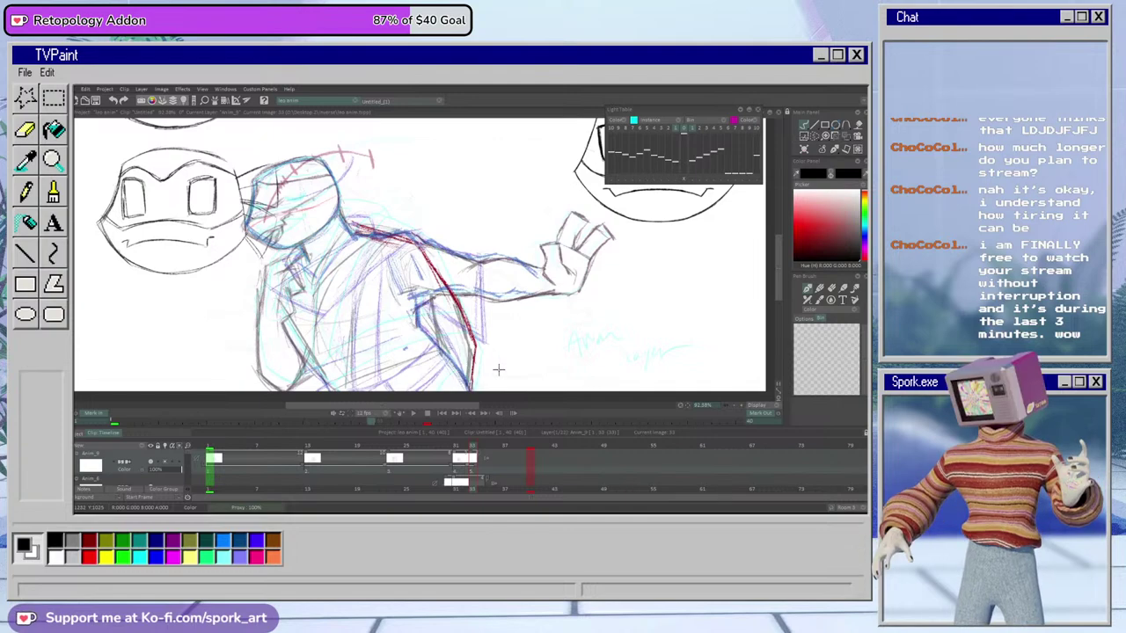
pyautogui.moveTo(467, 447); pyautogui.dragTo(467, 452)
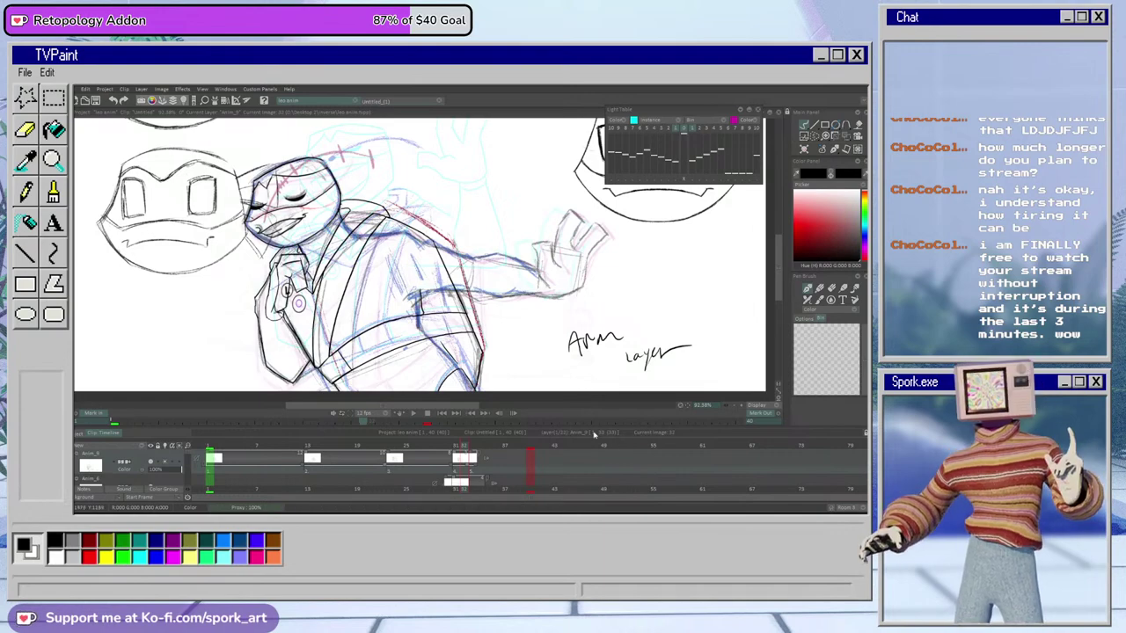
pyautogui.moveTo(461, 446)
pyautogui.mouseDown()
pyautogui.moveTo(471, 470)
pyautogui.moveTo(462, 447)
pyautogui.moveTo(475, 459)
pyautogui.mouseUp()
pyautogui.press('Insert')
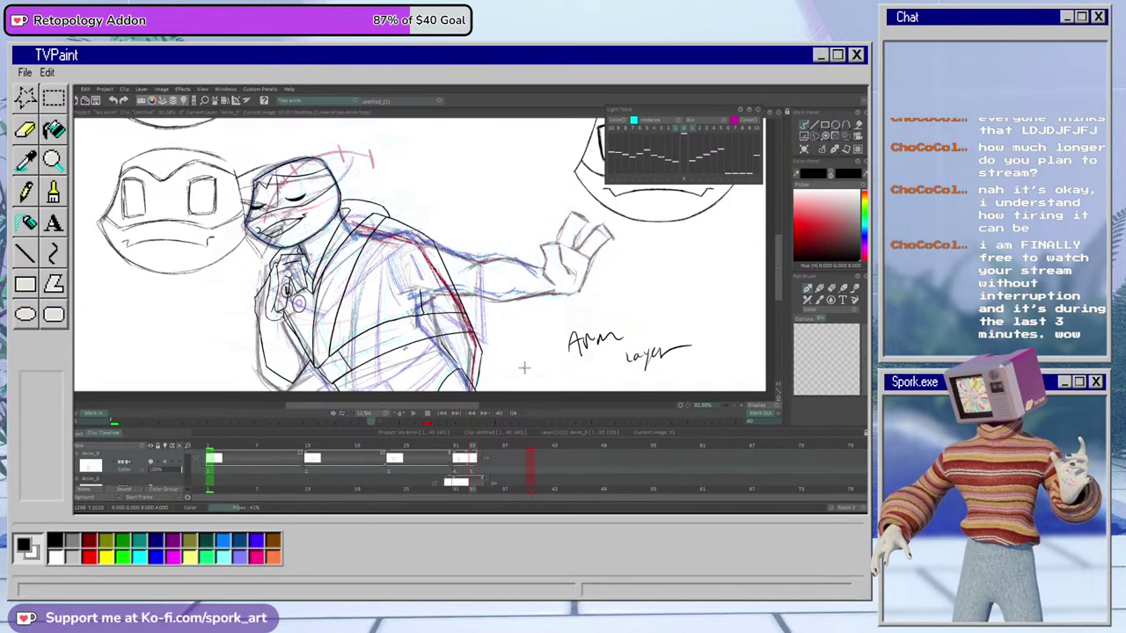
# Erase the copied shell contour, belt and head lines at frame 33, keeping the collar and the hand on the chest
pyautogui.press('e')
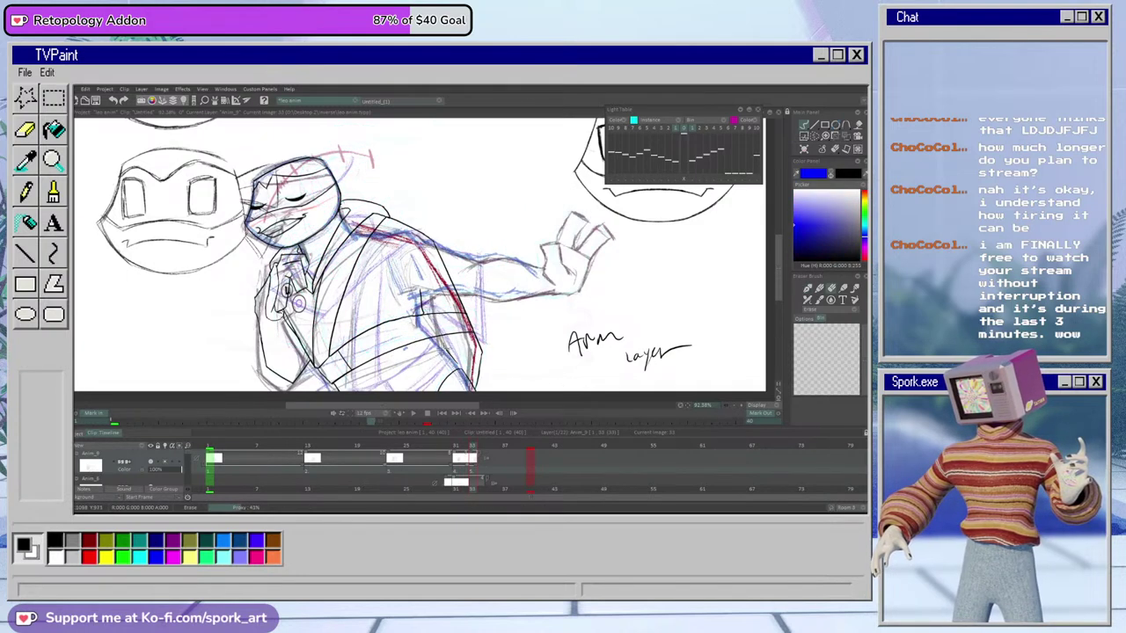
pyautogui.moveTo(462, 362)
pyautogui.mouseDown()
pyautogui.moveTo(448, 380)
pyautogui.moveTo(486, 355)
pyautogui.mouseUp()
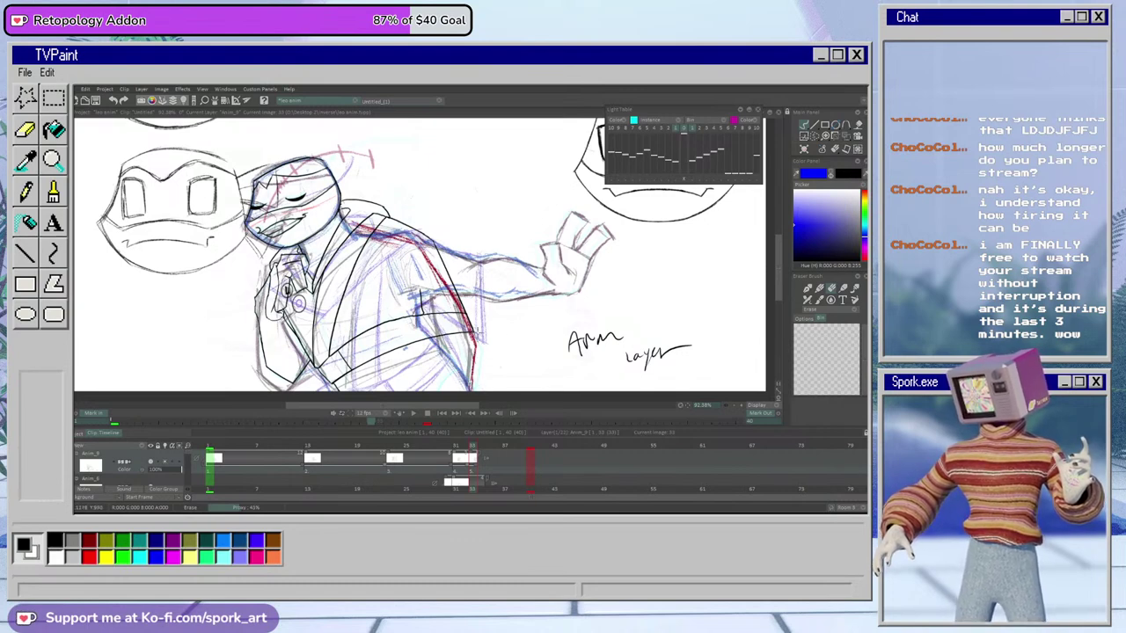
pyautogui.moveTo(452, 287)
pyautogui.mouseDown()
pyautogui.moveTo(423, 235)
pyautogui.moveTo(392, 222)
pyautogui.mouseUp()
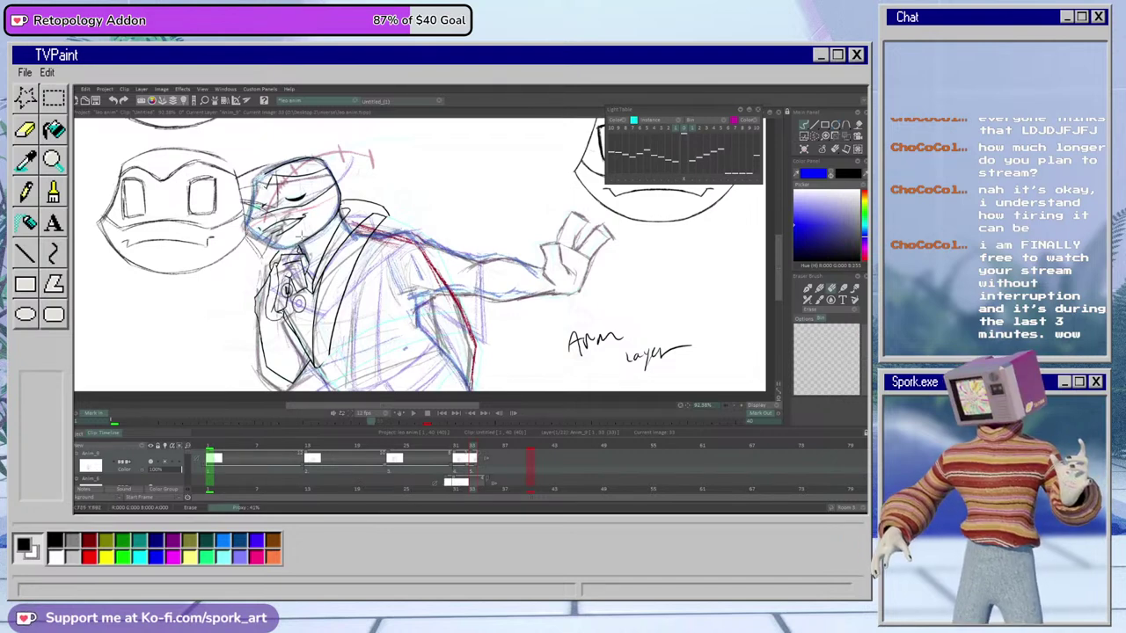
pyautogui.moveTo(318, 231); pyautogui.dragTo(256, 226)
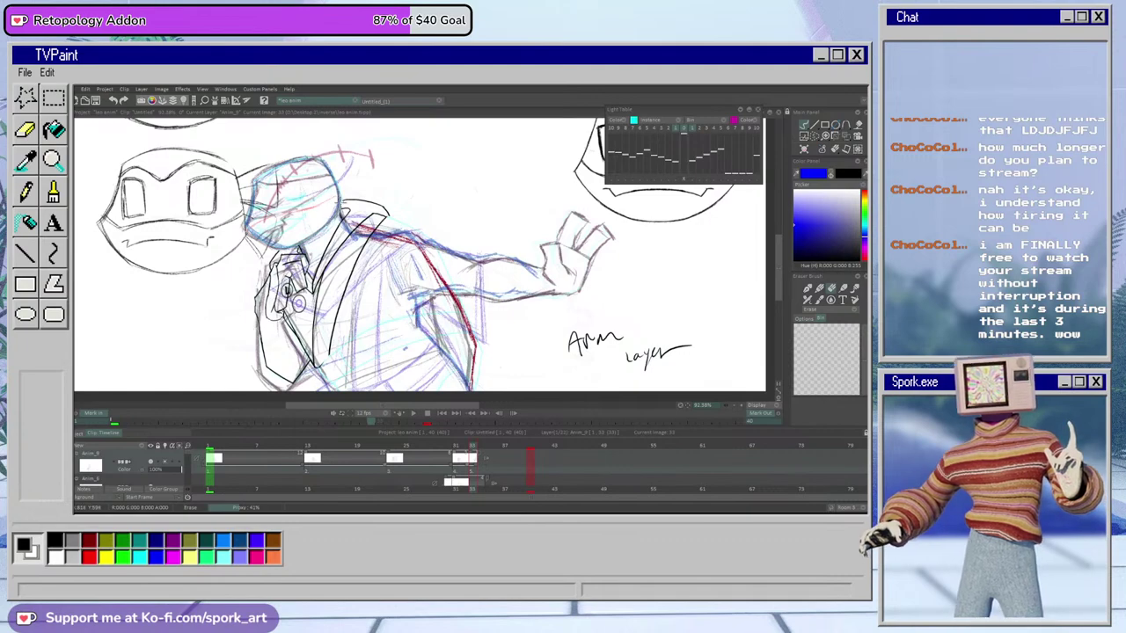
# Try to ink the front contour of the leaning turtle's head over the rough sketch at frame 33
pyautogui.press('n')
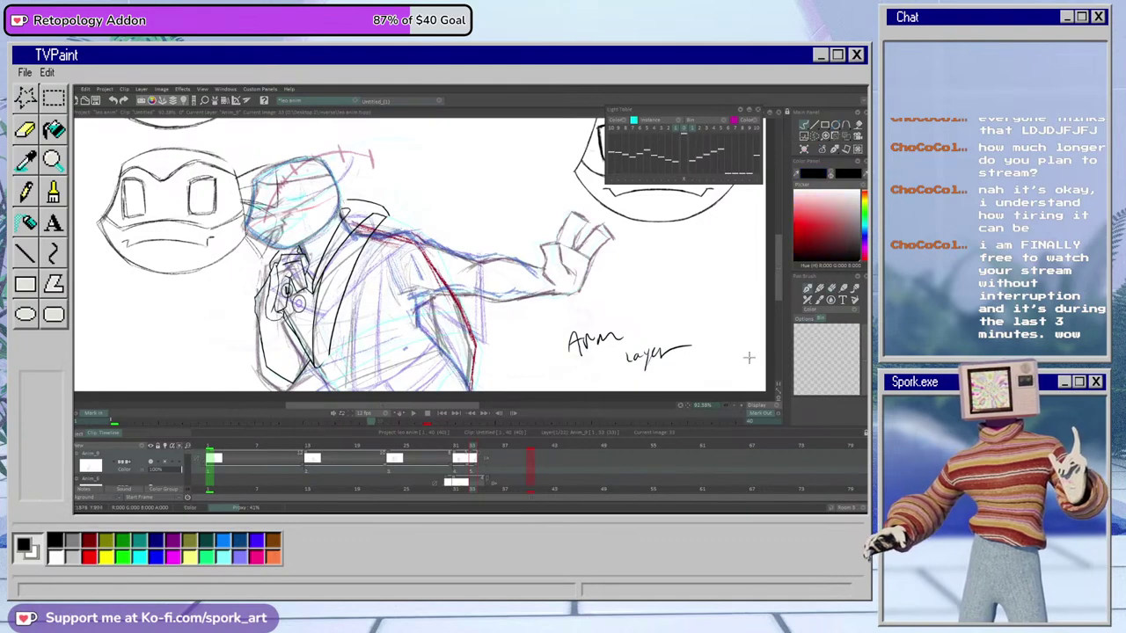
pyautogui.moveTo(733, 405); pyautogui.dragTo(758, 384)
pyautogui.moveTo(778, 272); pyautogui.dragTo(778, 255)
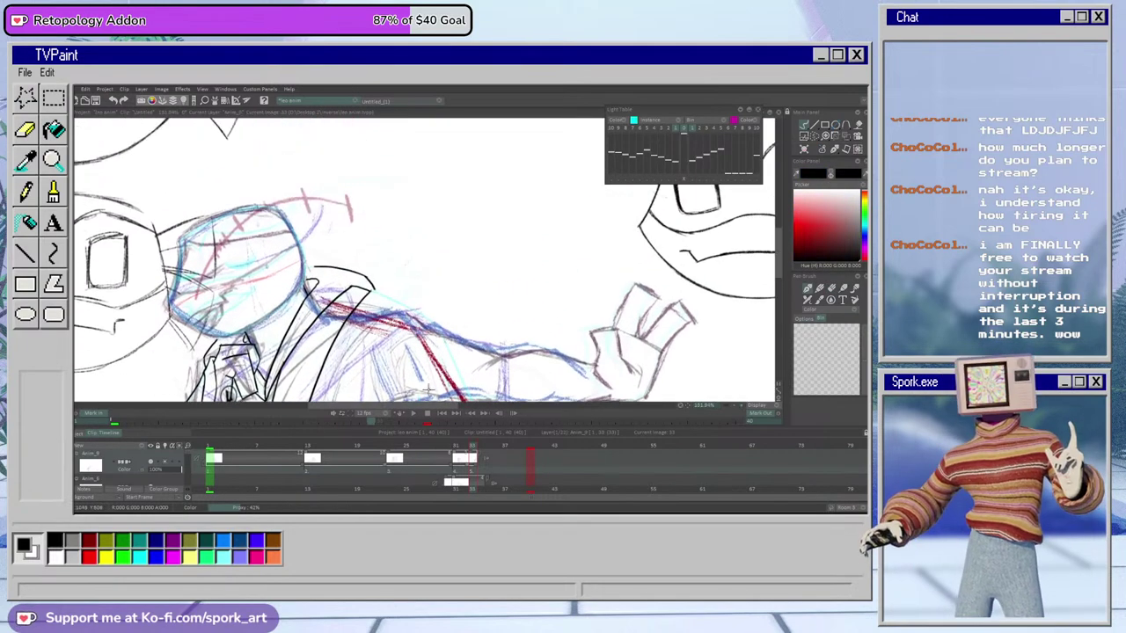
pyautogui.moveTo(443, 406); pyautogui.dragTo(430, 405)
pyautogui.moveTo(246, 227); pyautogui.dragTo(232, 324)
pyautogui.hotkey('ctrl', 'z')
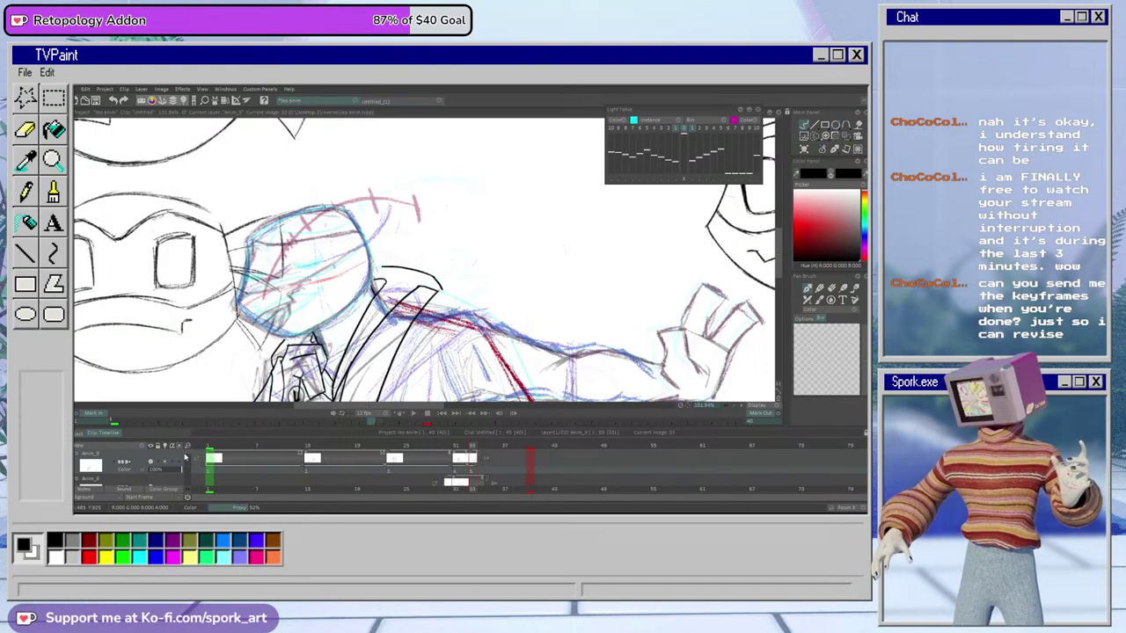
# Check the layers one at a time by switching their visibility to find which holds the blue rough lines over the head
pyautogui.scroll(-4, 154, 463)
pyautogui.click(153, 464)
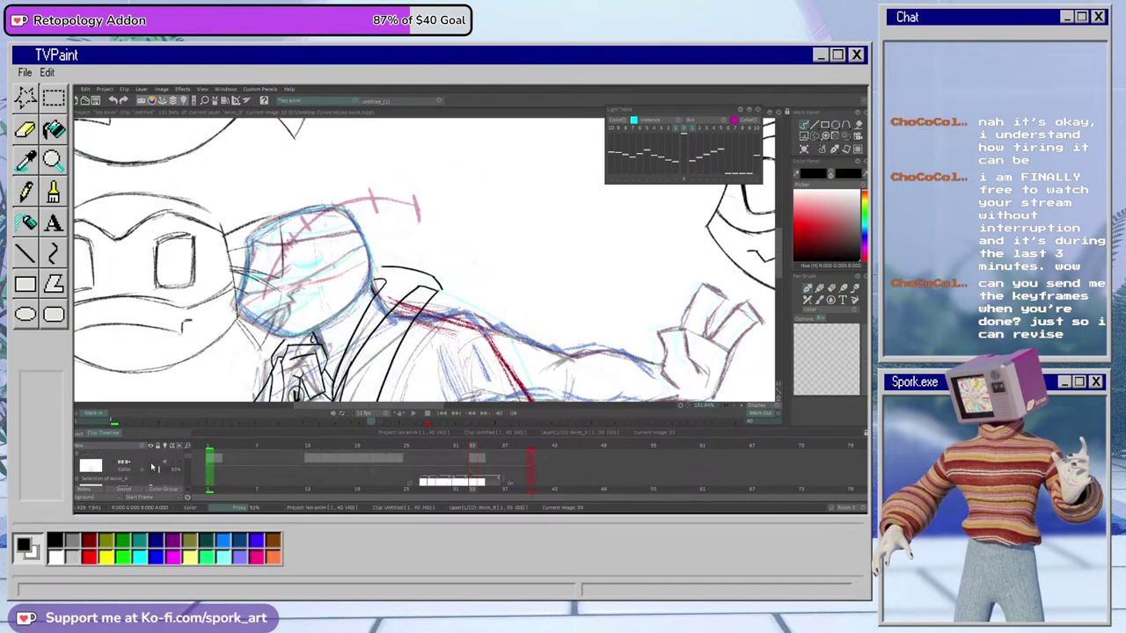
pyautogui.click(153, 464)
pyautogui.click(152, 464)
pyautogui.click(152, 463)
pyautogui.moveTo(190, 461); pyautogui.dragTo(190, 460)
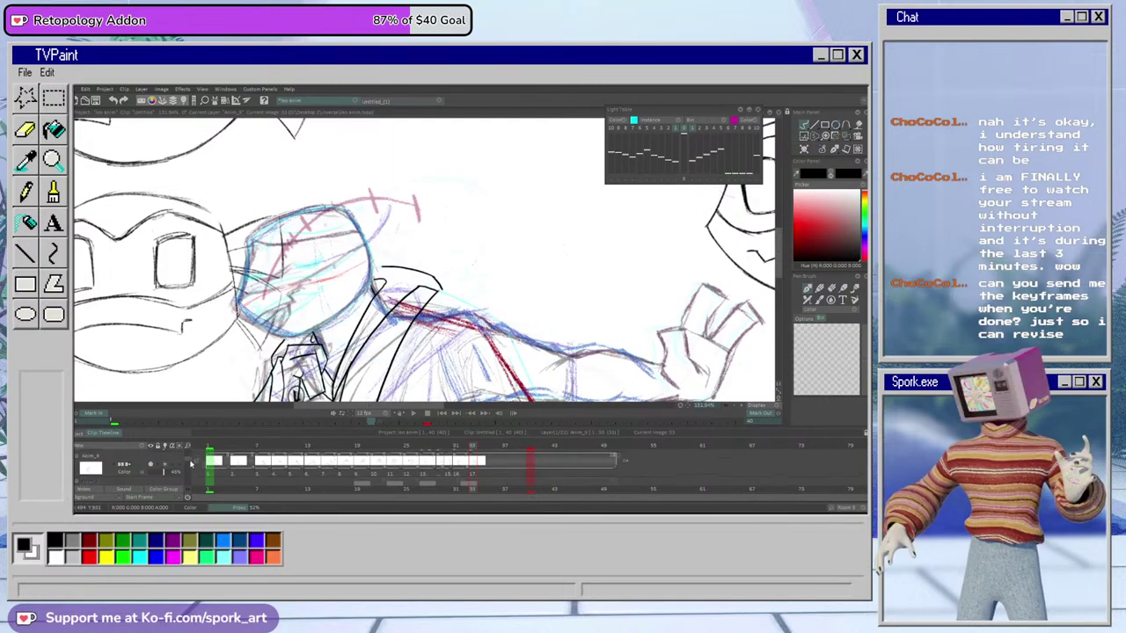
pyautogui.click(152, 466)
pyautogui.click(151, 466)
pyautogui.click(152, 469)
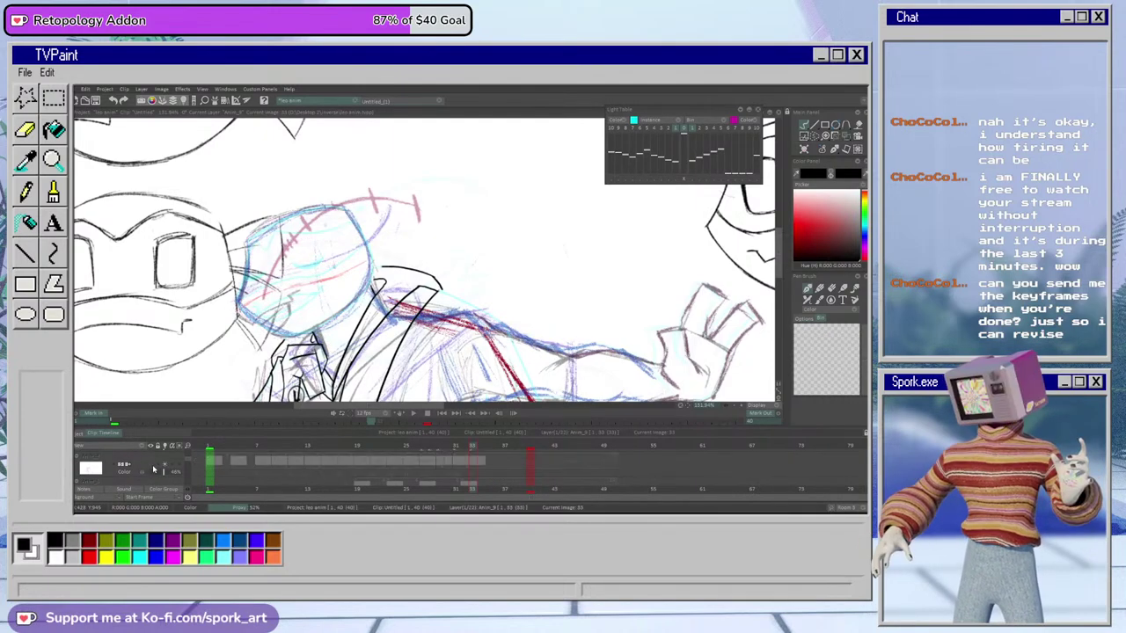
pyautogui.click(152, 469)
pyautogui.moveTo(189, 461); pyautogui.dragTo(189, 464)
pyautogui.click(153, 467)
pyautogui.click(154, 466)
pyautogui.click(187, 469)
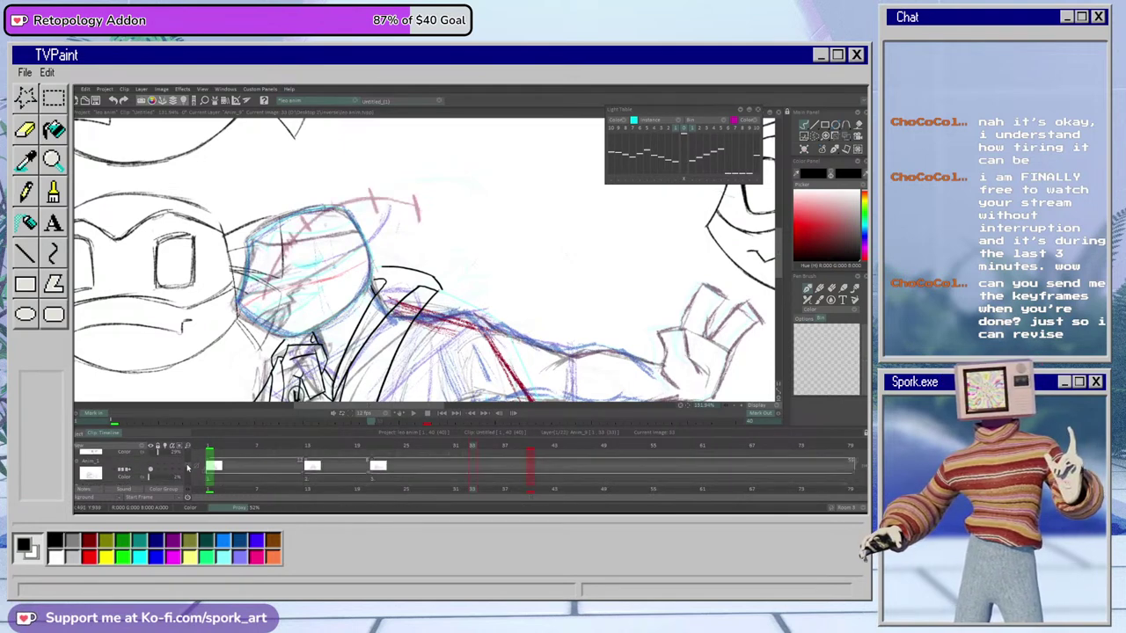
pyautogui.click(150, 475)
pyautogui.click(150, 472)
pyautogui.moveTo(187, 469); pyautogui.dragTo(187, 480)
pyautogui.click(151, 469)
pyautogui.click(150, 469)
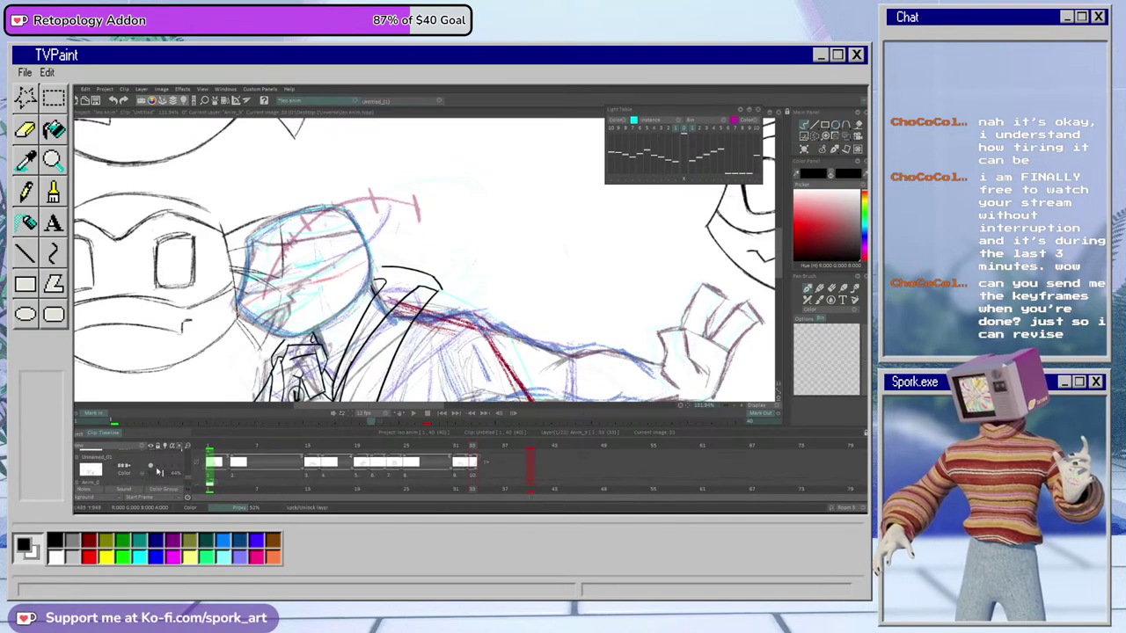
pyautogui.click(152, 469)
pyautogui.click(152, 469)
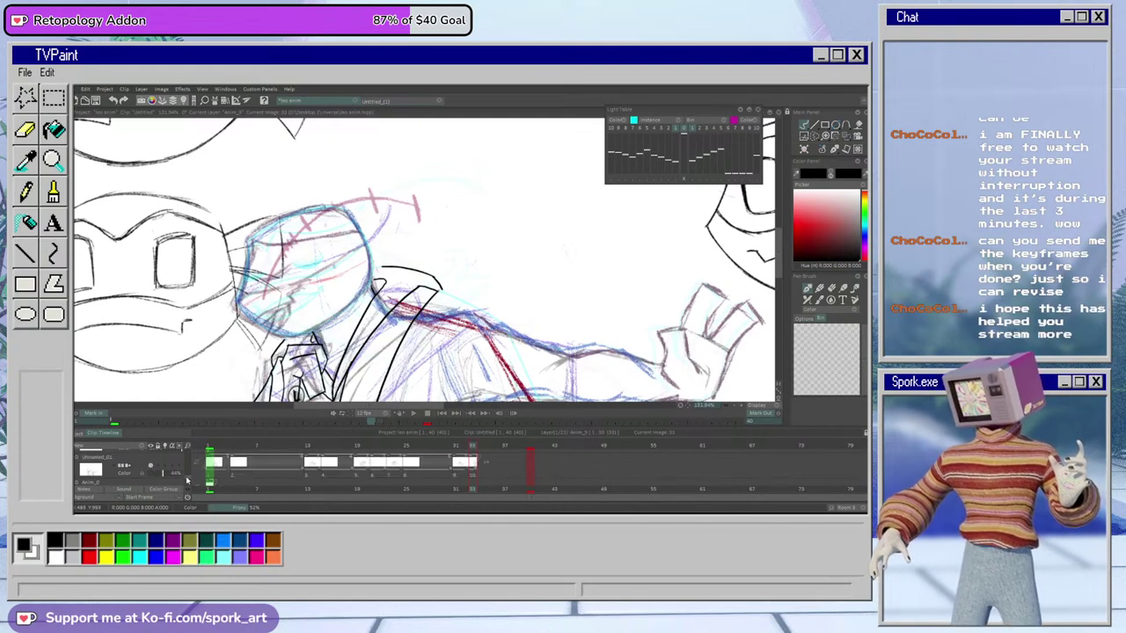
pyautogui.click(186, 482)
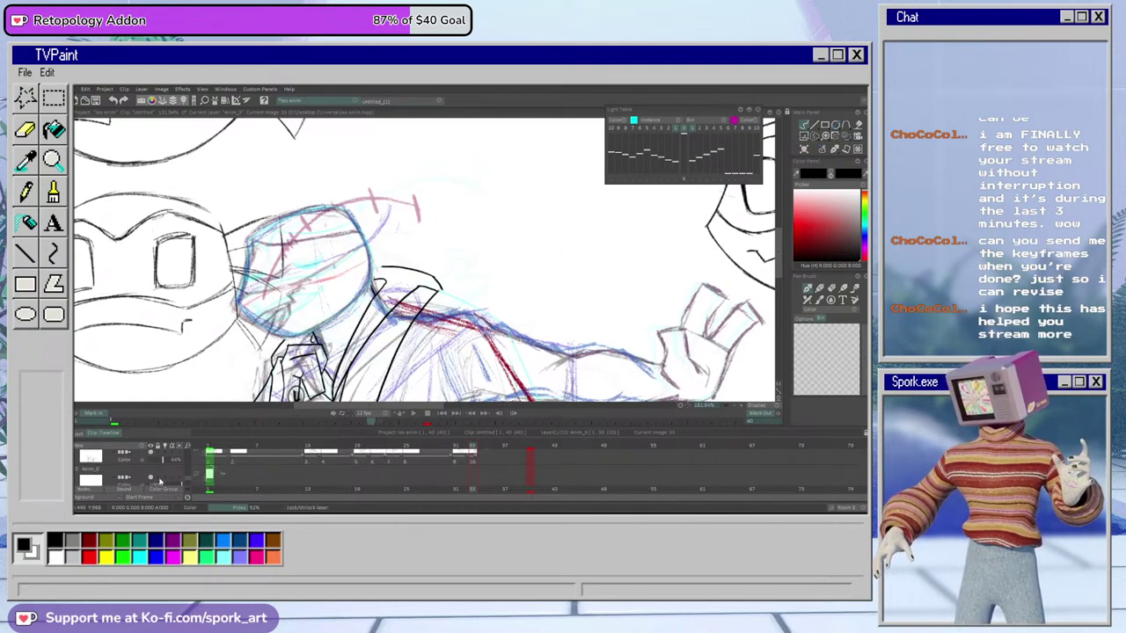
pyautogui.moveTo(154, 481); pyautogui.dragTo(196, 458)
pyautogui.click(150, 474)
pyautogui.click(150, 474)
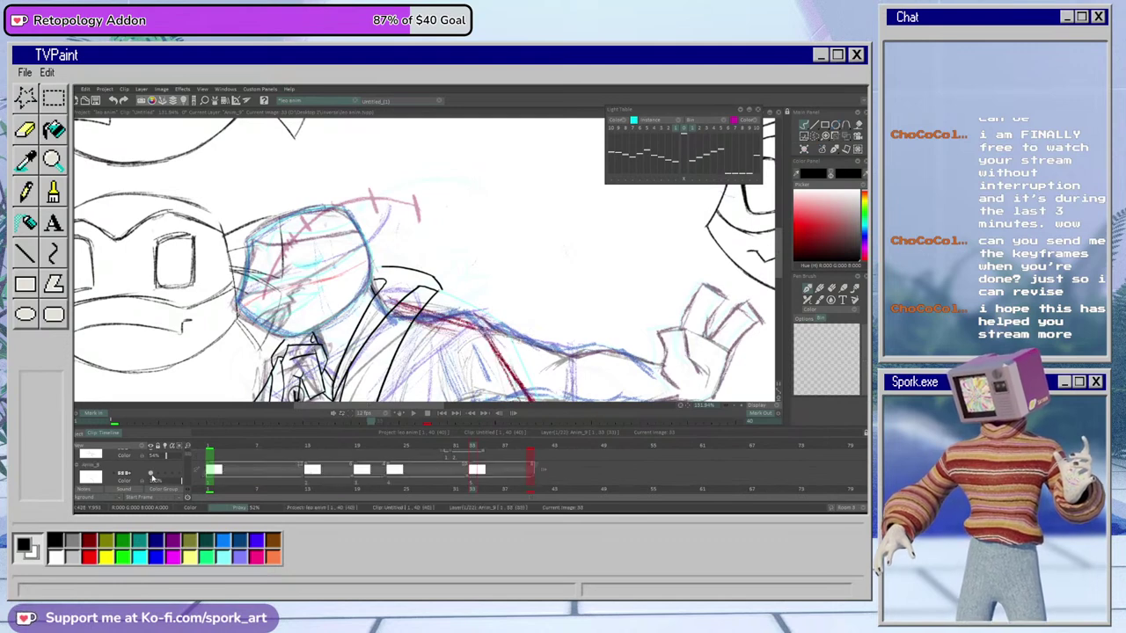
# Hide the 54% opacity layer holding the blue rough lines that clutter the head at frame 33
pyautogui.moveTo(171, 483)
pyautogui.mouseDown()
pyautogui.moveTo(157, 480)
pyautogui.moveTo(189, 464)
pyautogui.mouseUp()
pyautogui.click(150, 470)
pyautogui.click(150, 470)
pyautogui.click(151, 473)
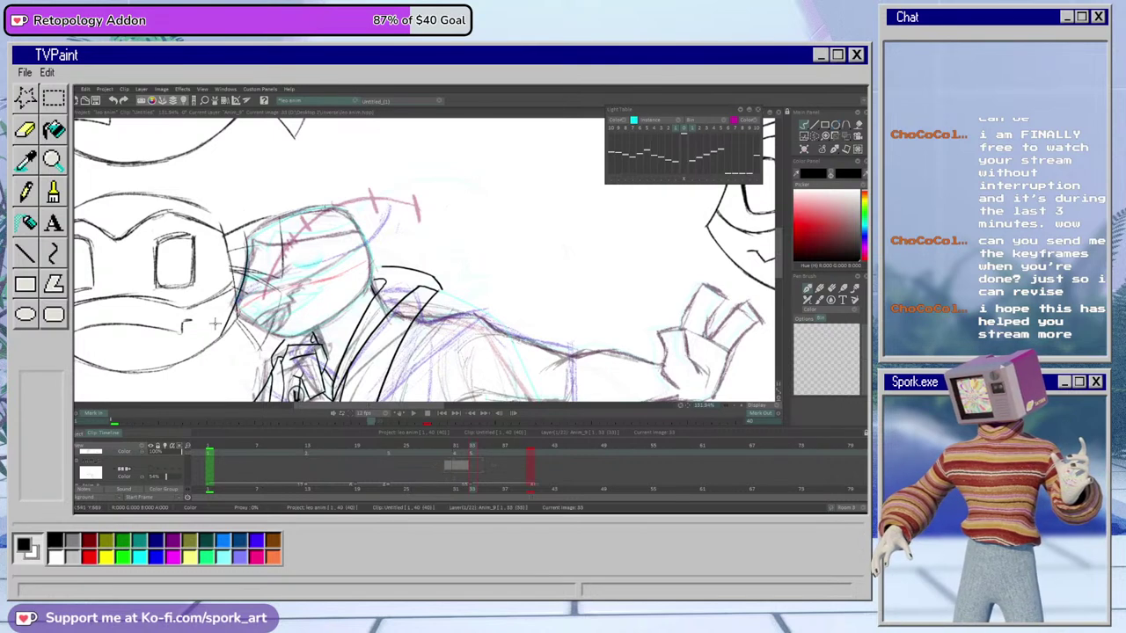
# Ink the head's front, chin and rear jaw contours in black over the remaining sketch at frame 33
pyautogui.moveTo(228, 232); pyautogui.dragTo(217, 339)
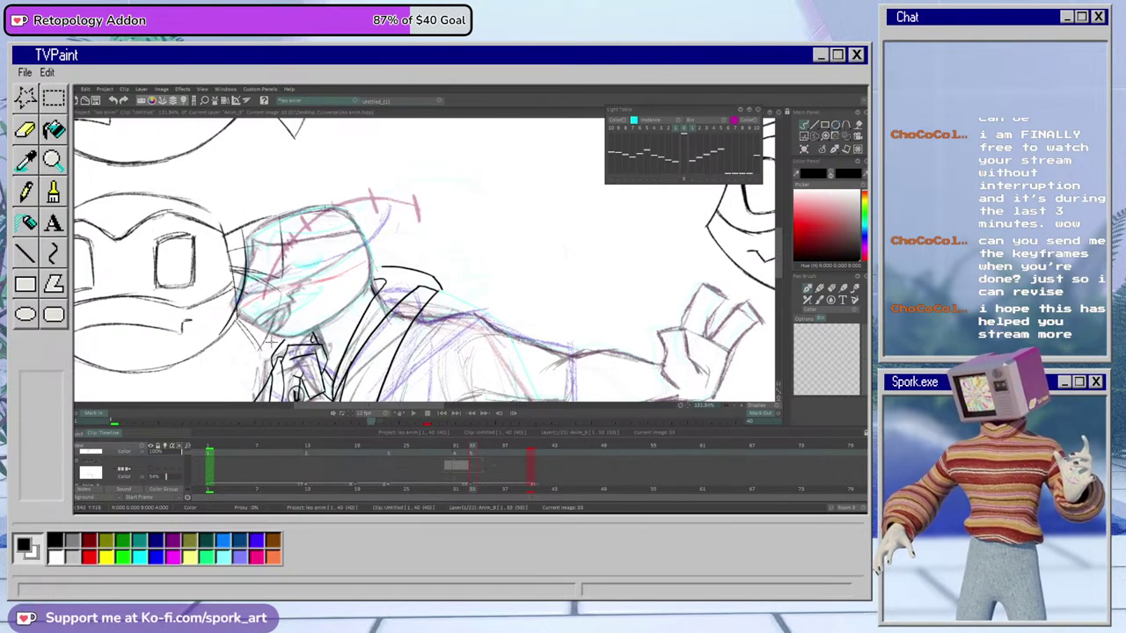
pyautogui.moveTo(228, 300); pyautogui.dragTo(313, 334)
pyautogui.hotkey('ctrl', 'z')
pyautogui.moveTo(224, 298); pyautogui.dragTo(323, 320)
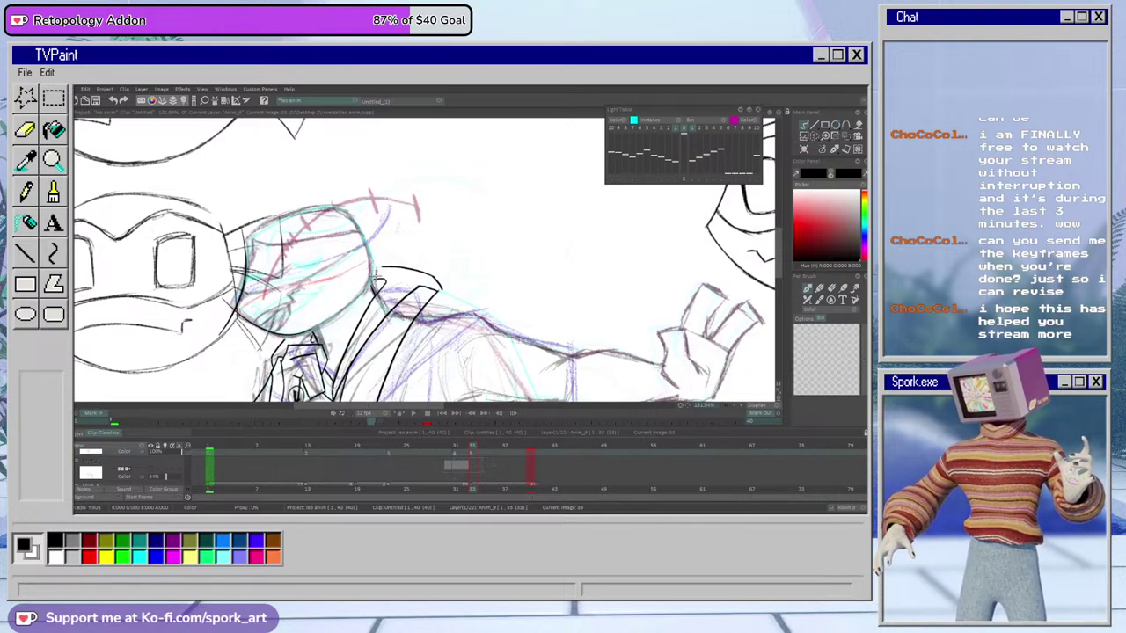
pyautogui.moveTo(313, 331); pyautogui.dragTo(373, 262)
pyautogui.hotkey('ctrl', 'z')
pyautogui.moveTo(307, 332); pyautogui.dragTo(374, 274)
pyautogui.hotkey('ctrl', 'z')
pyautogui.moveTo(311, 330); pyautogui.dragTo(373, 271)
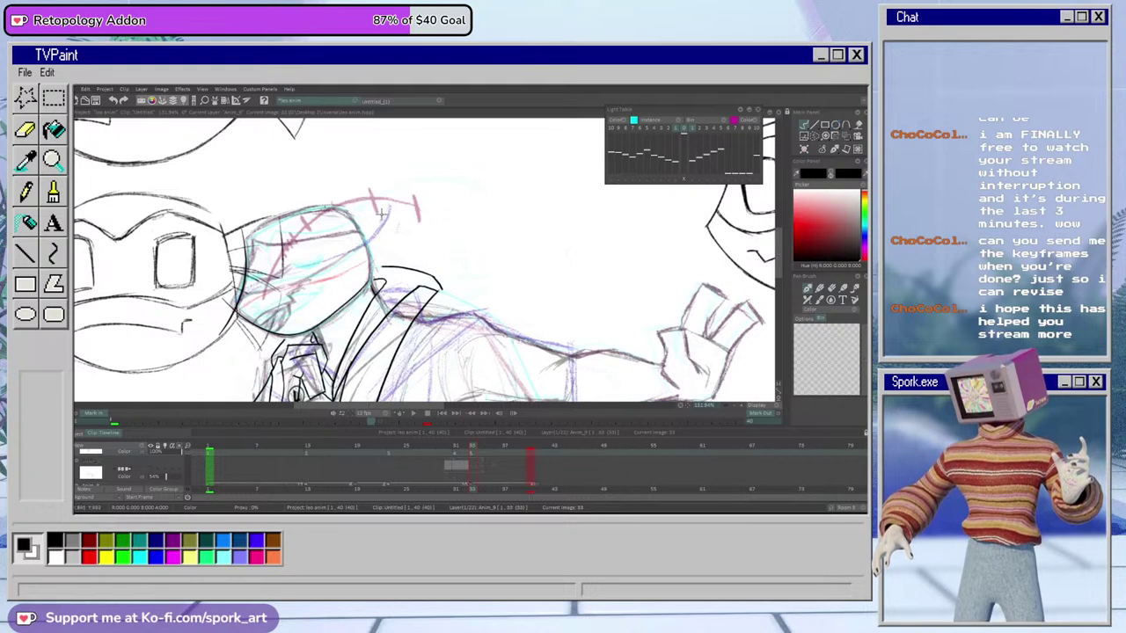
# Ink the forehead and crown in one curve, and close the head contour down its back to the jaw
pyautogui.press('e')
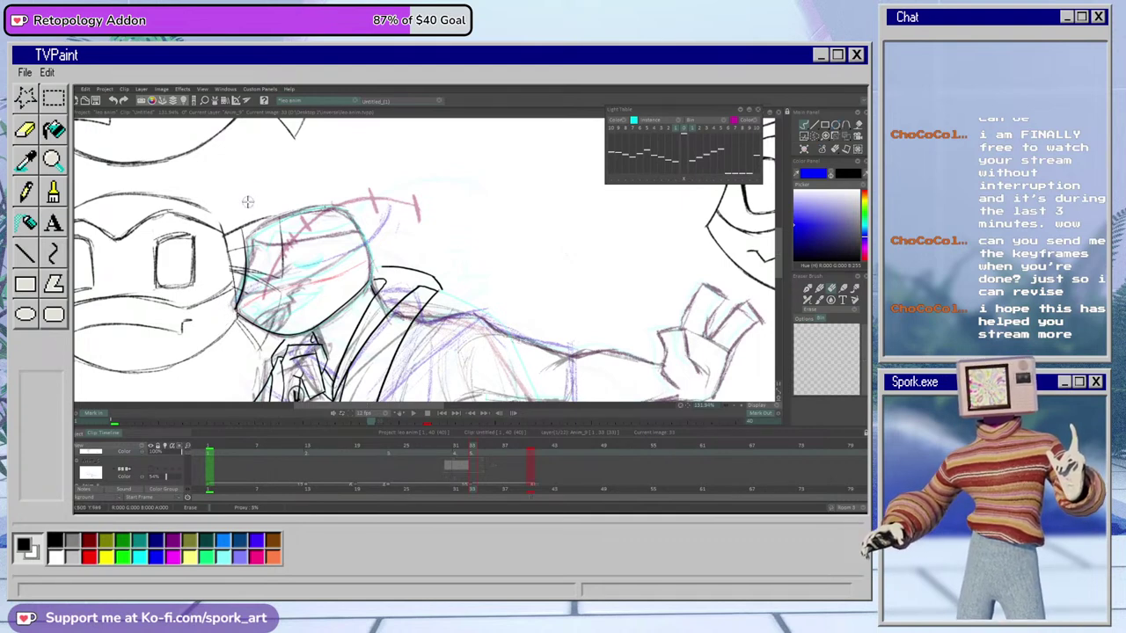
pyautogui.press('e')
pyautogui.moveTo(359, 205); pyautogui.dragTo(190, 296)
pyautogui.hotkey('ctrl', 'z')
pyautogui.moveTo(361, 204); pyautogui.dragTo(190, 302)
pyautogui.press('e')
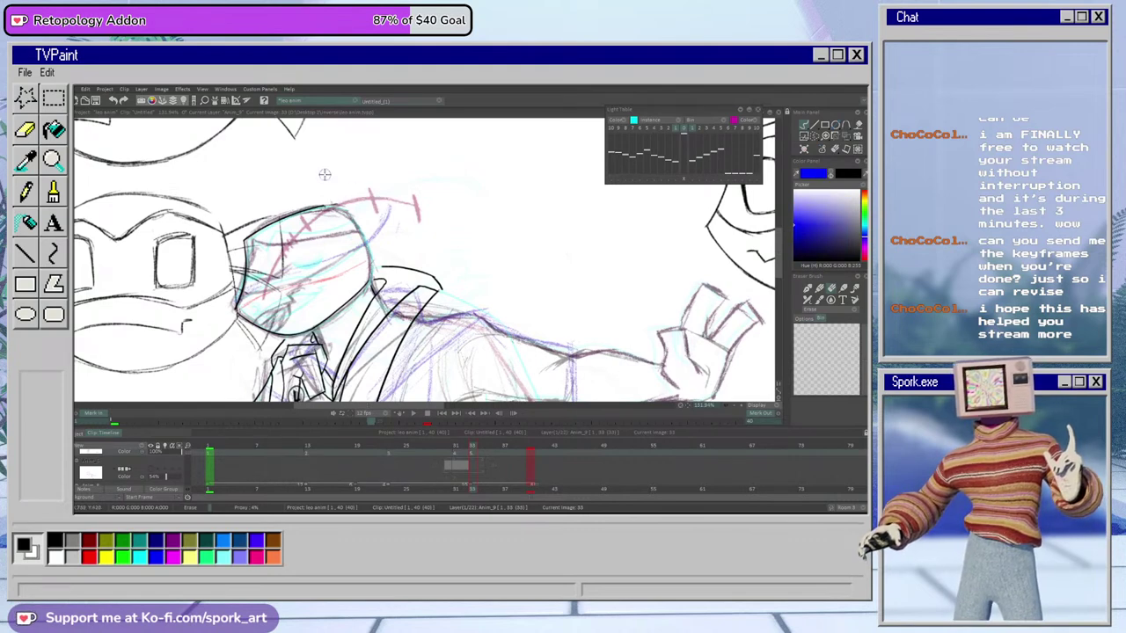
pyautogui.press('b')
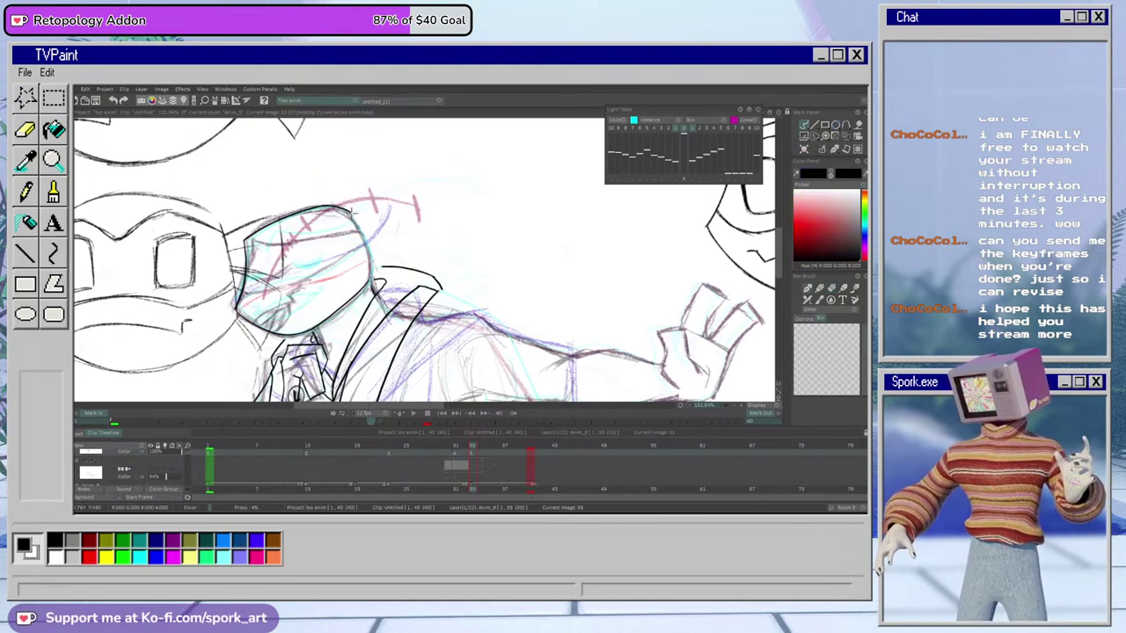
pyautogui.moveTo(350, 209); pyautogui.dragTo(368, 284)
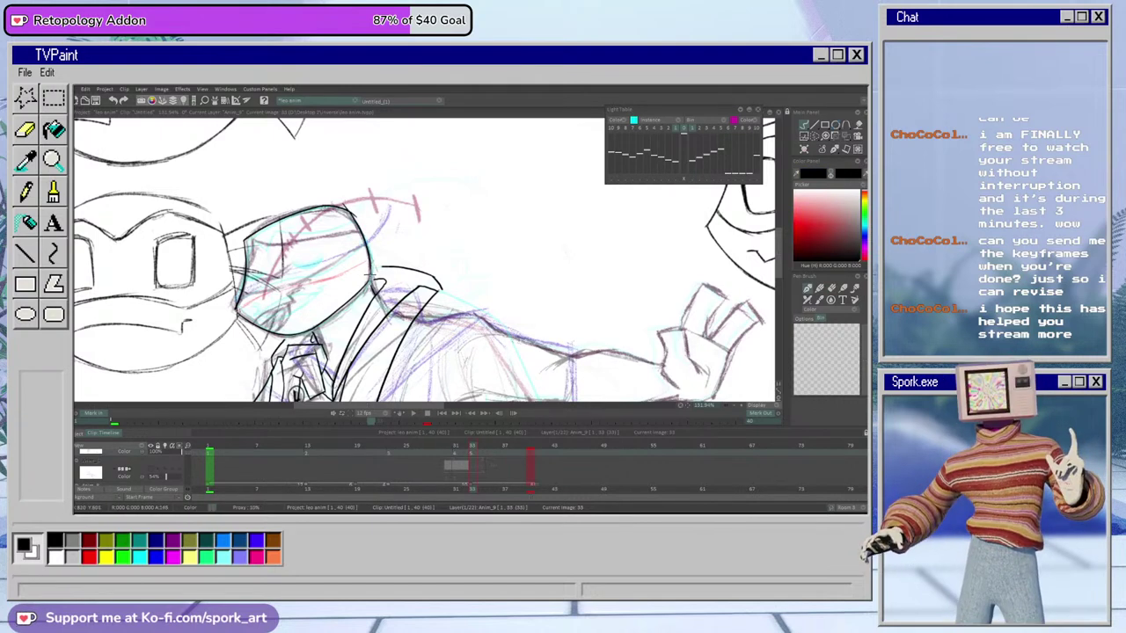
pyautogui.press('e')
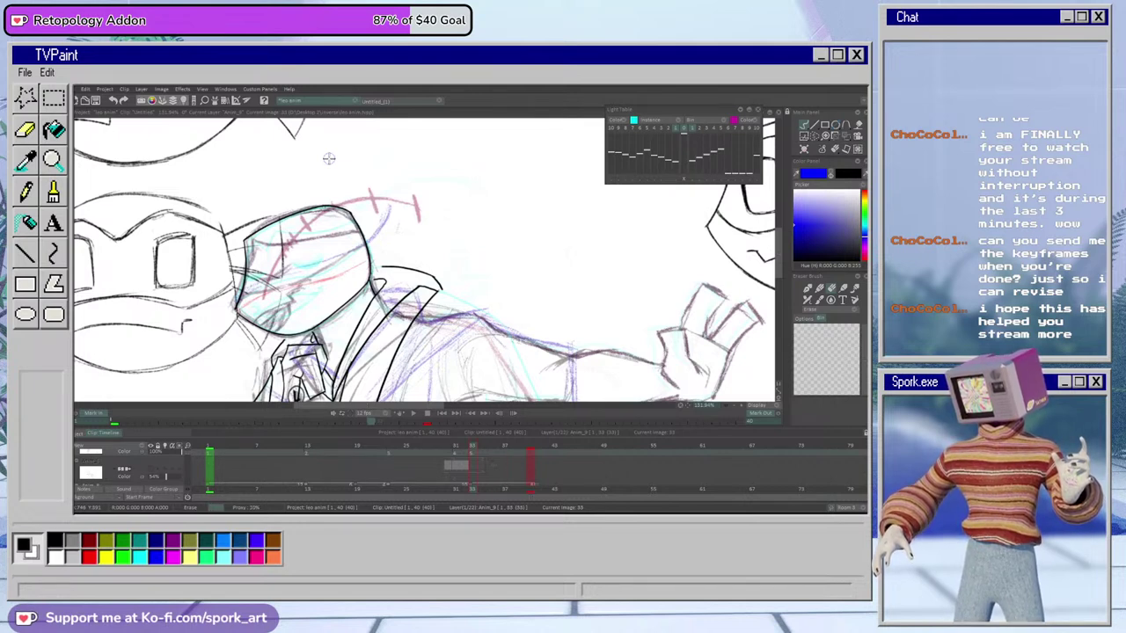
pyautogui.press('b')
# Draw the mouth corner and cheek crease inside the head at frame 33, tidying the strokes with the eraser
pyautogui.moveTo(187, 455); pyautogui.dragTo(208, 418)
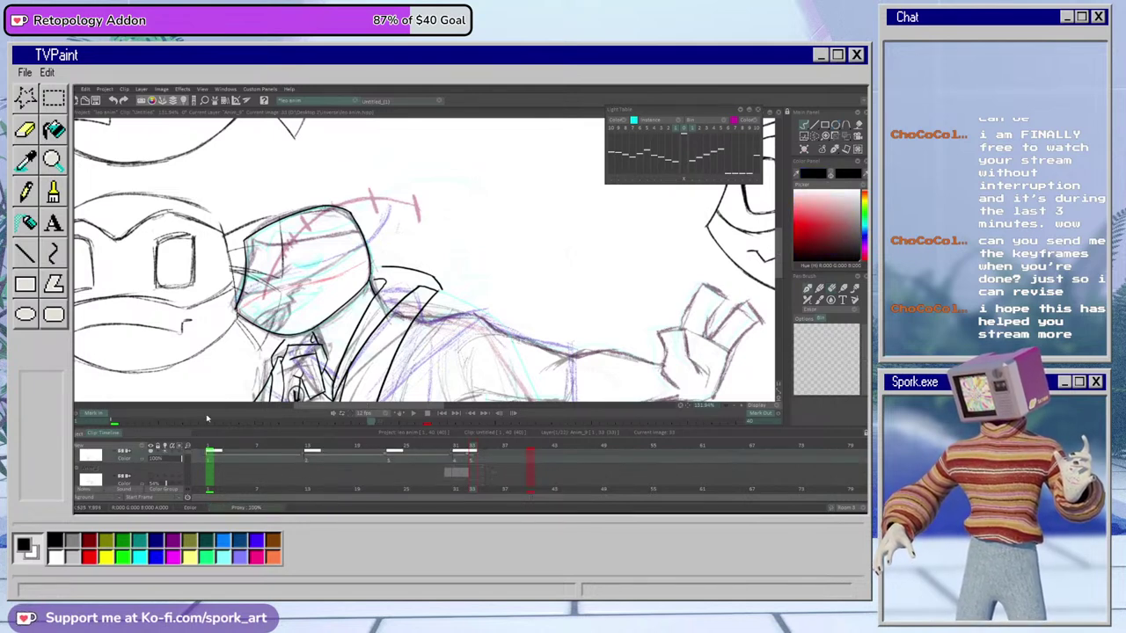
pyautogui.press('e')
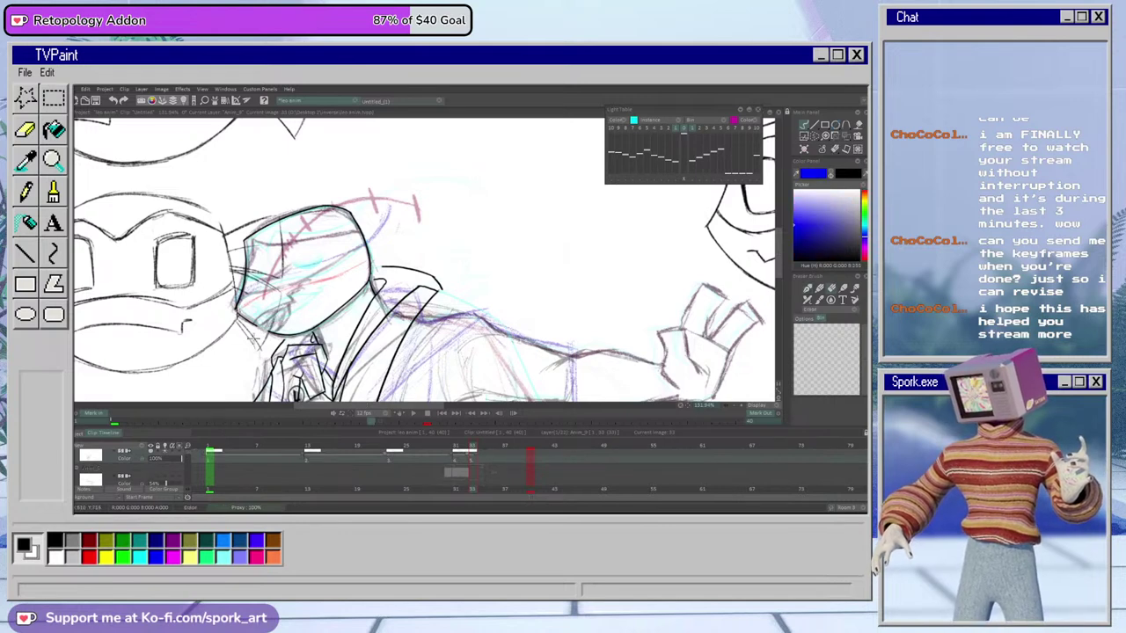
pyautogui.press('e')
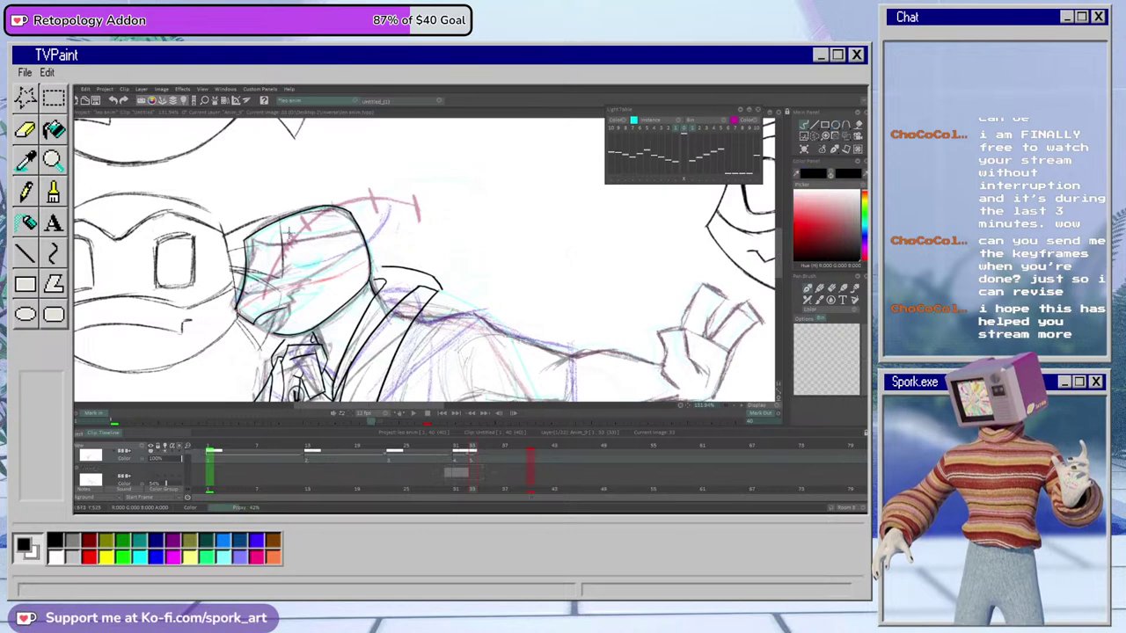
pyautogui.press('e')
pyautogui.press('e')
pyautogui.moveTo(269, 308); pyautogui.dragTo(306, 297)
pyautogui.press('e')
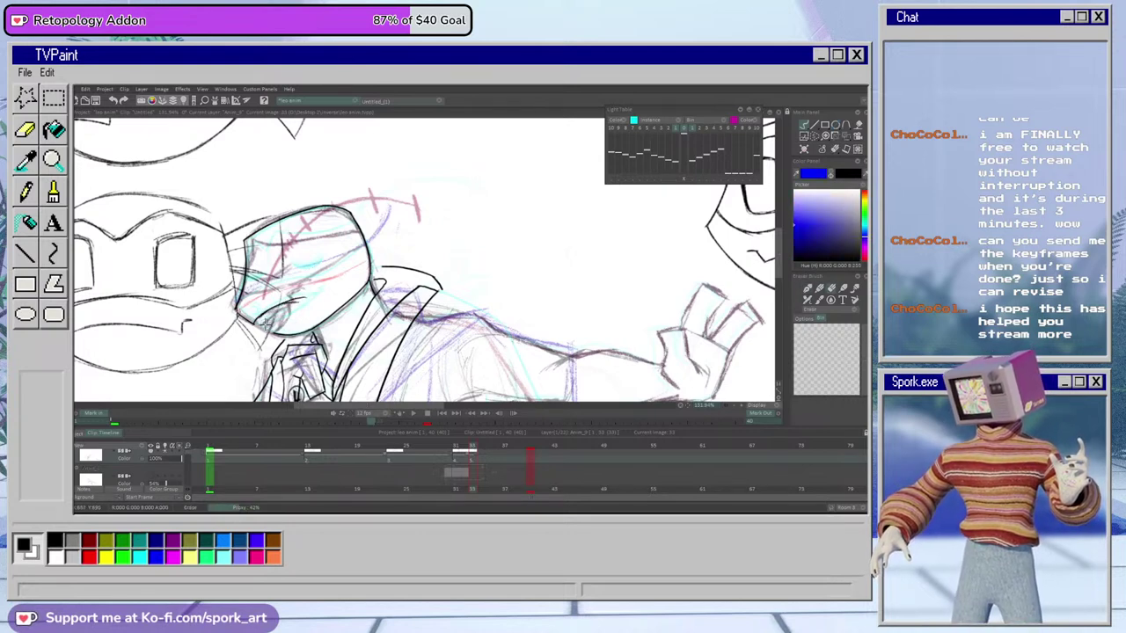
pyautogui.moveTo(283, 311); pyautogui.dragTo(300, 303)
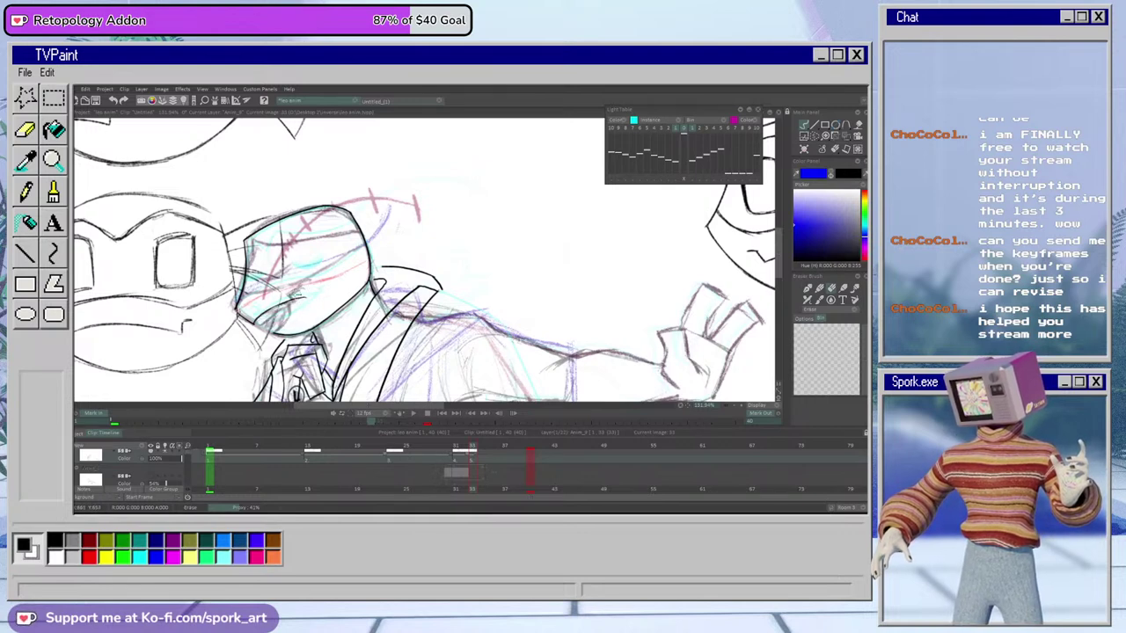
pyautogui.press('e')
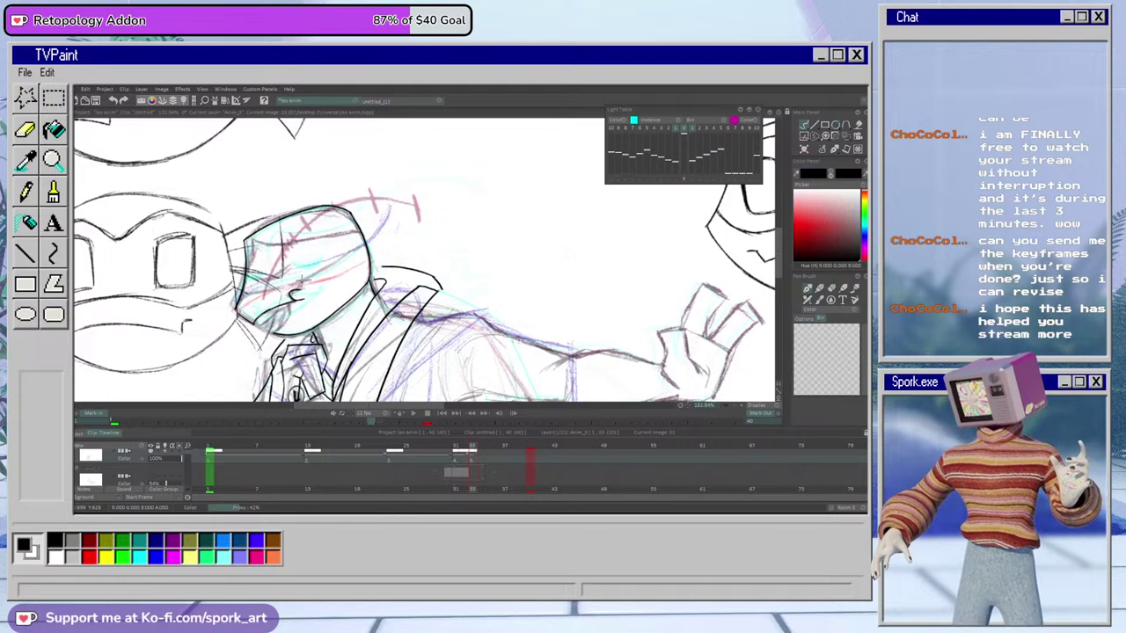
pyautogui.press('e')
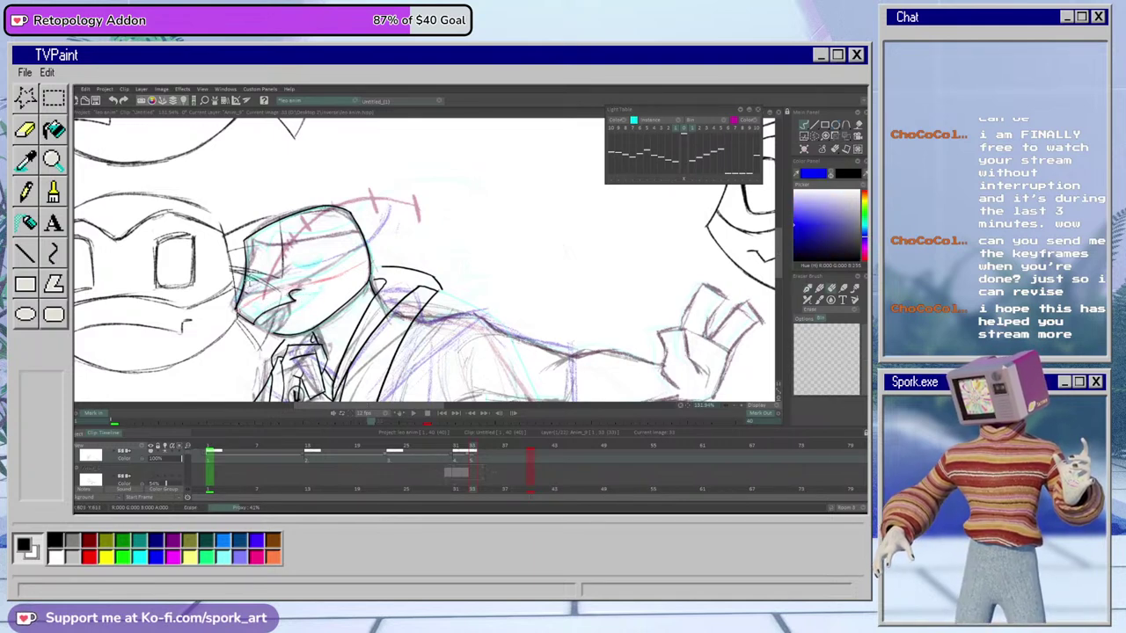
pyautogui.press('e')
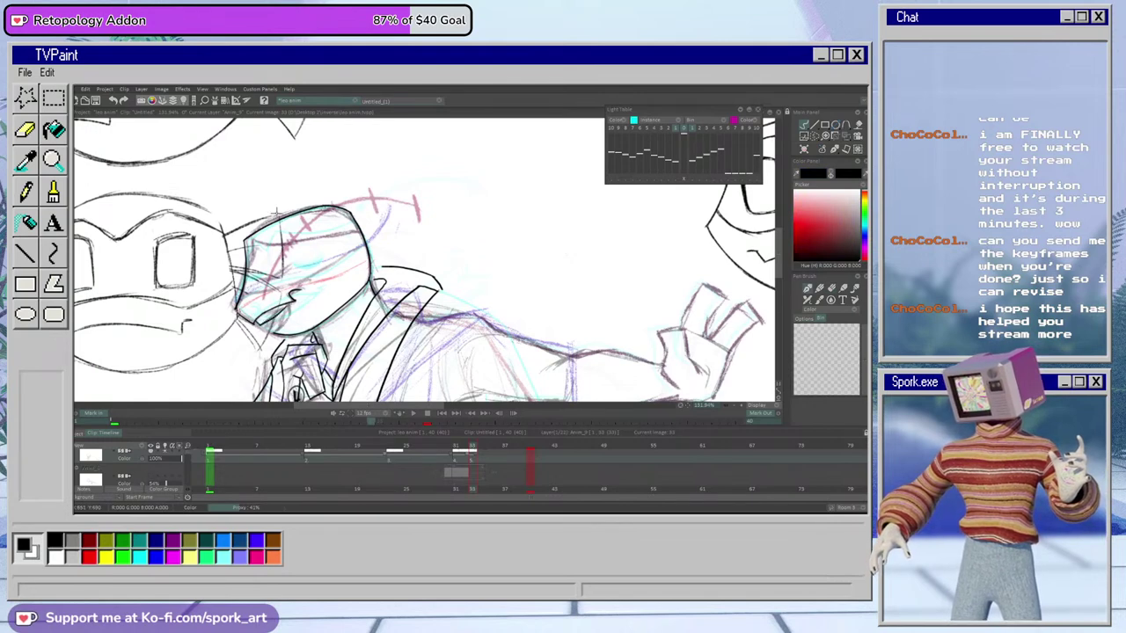
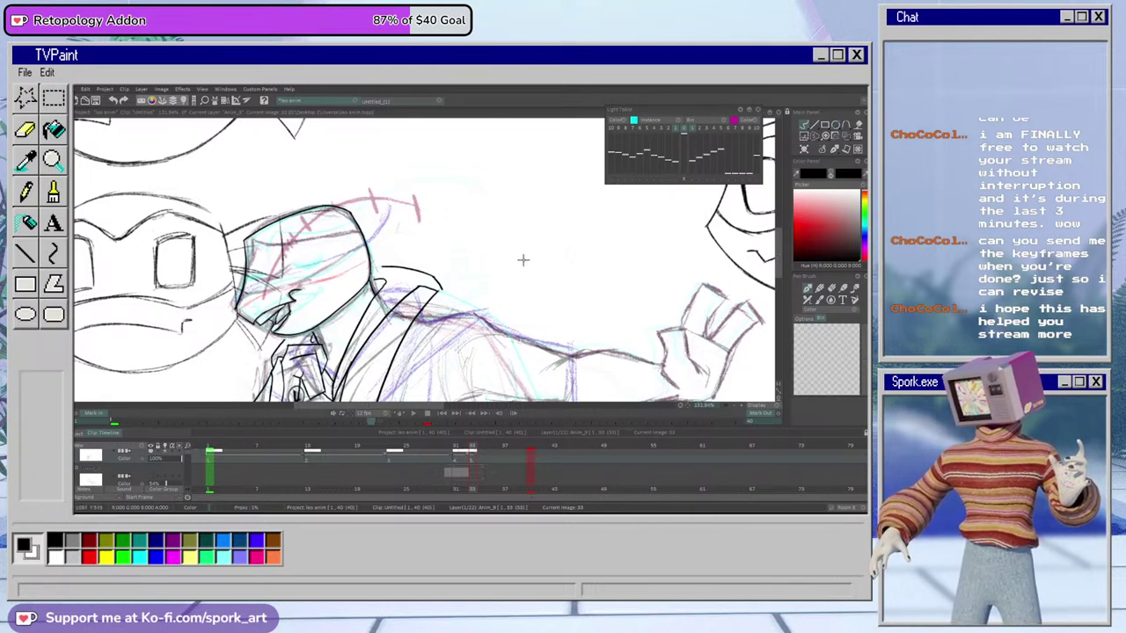
# Draw the lower and upper edges of the eye mask as curved lines across the head, and tidy their ends
pyautogui.moveTo(344, 257); pyautogui.dragTo(236, 297)
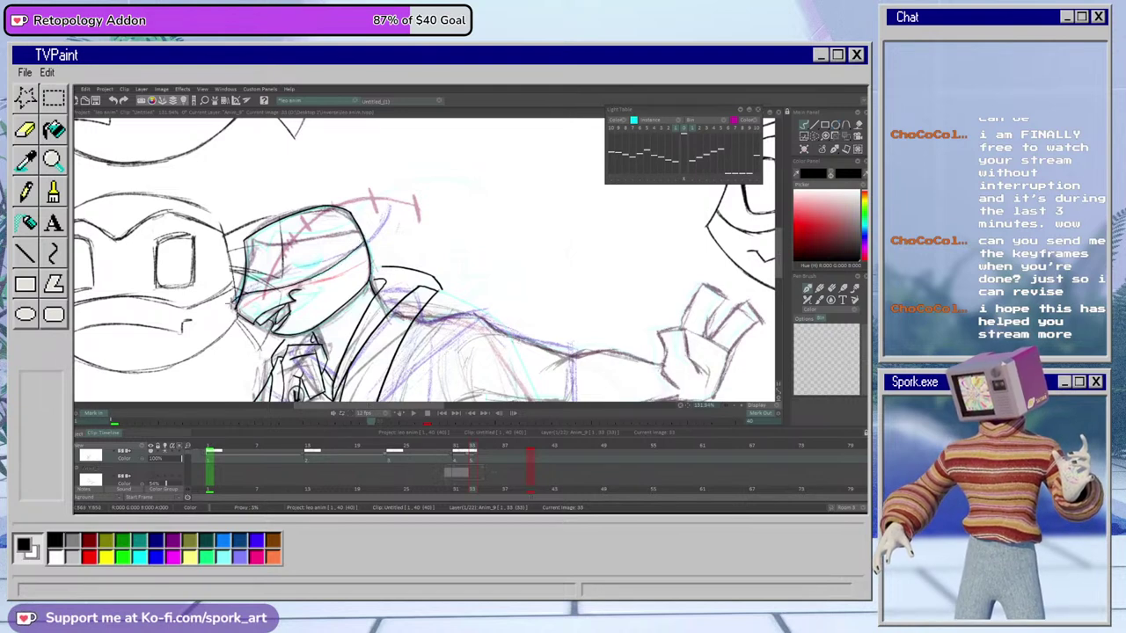
pyautogui.moveTo(348, 255); pyautogui.dragTo(196, 344)
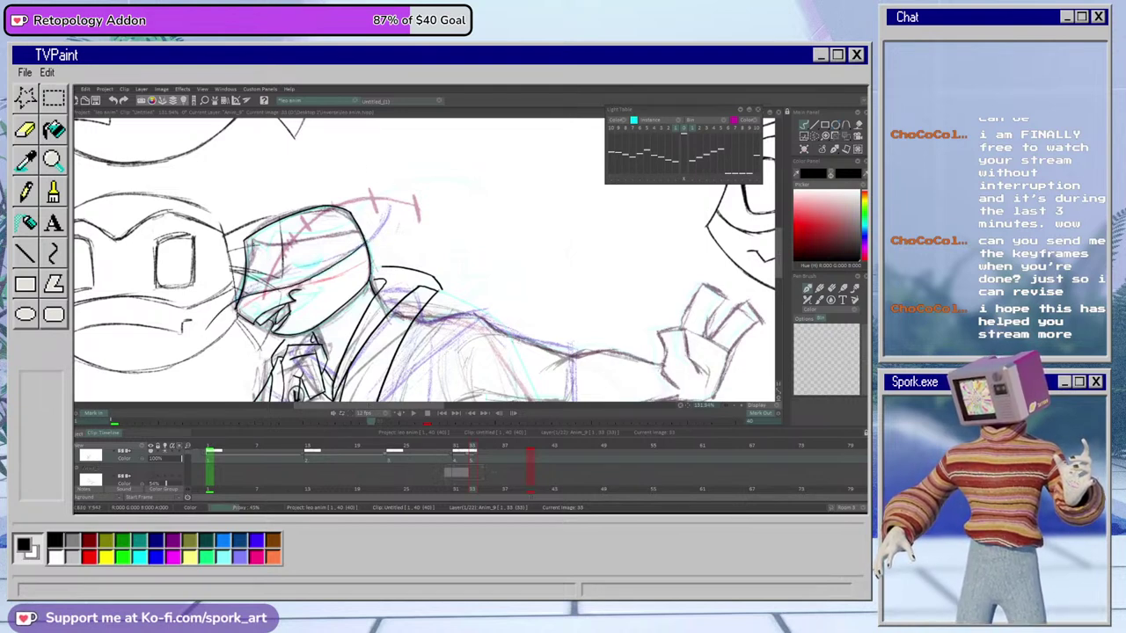
pyautogui.moveTo(246, 266)
pyautogui.mouseDown()
pyautogui.moveTo(251, 236)
pyautogui.moveTo(370, 229)
pyautogui.mouseUp()
pyautogui.hotkey('ctrl', 'z')
pyautogui.moveTo(247, 243); pyautogui.dragTo(365, 234)
pyautogui.hotkey('ctrl', 'z')
pyautogui.moveTo(248, 242); pyautogui.dragTo(366, 225)
pyautogui.press('e')
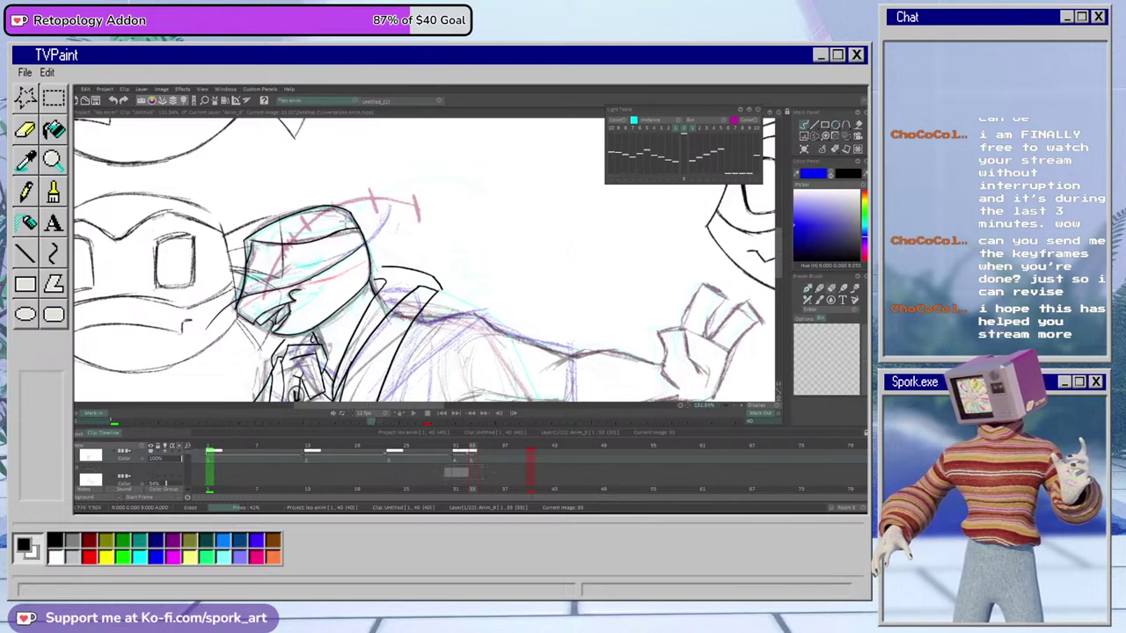
pyautogui.press('x')
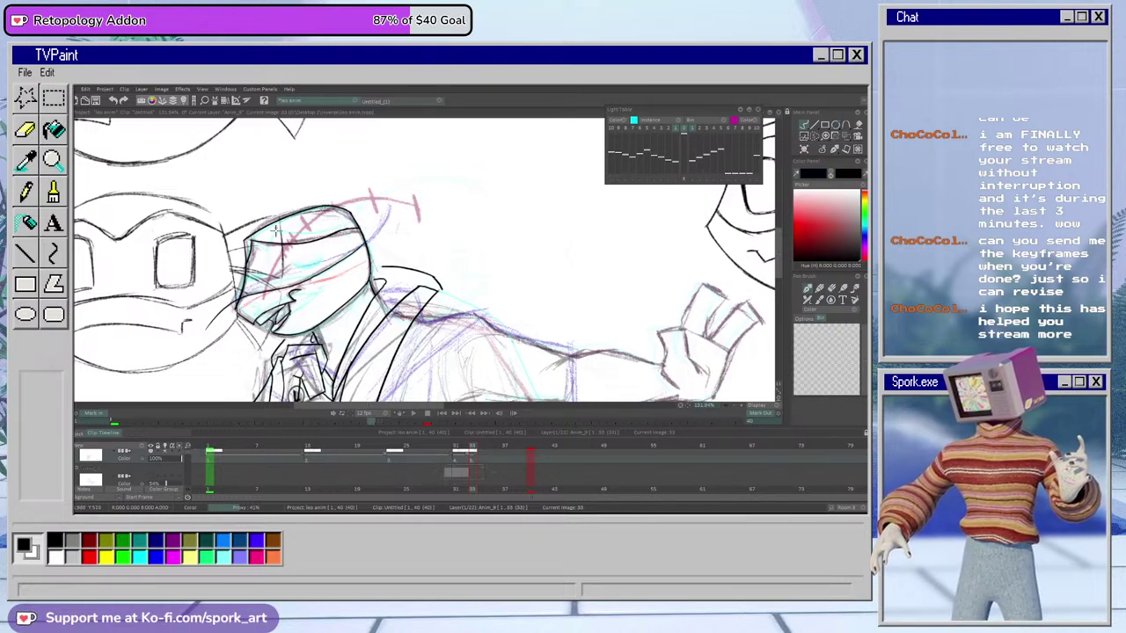
pyautogui.press('x')
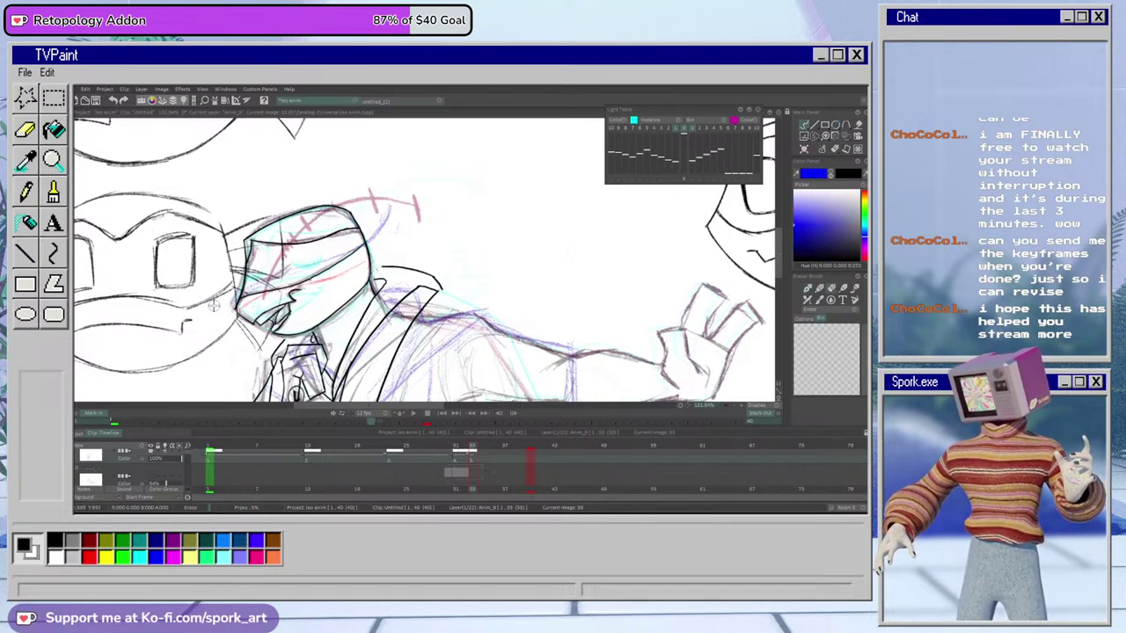
pyautogui.press('x')
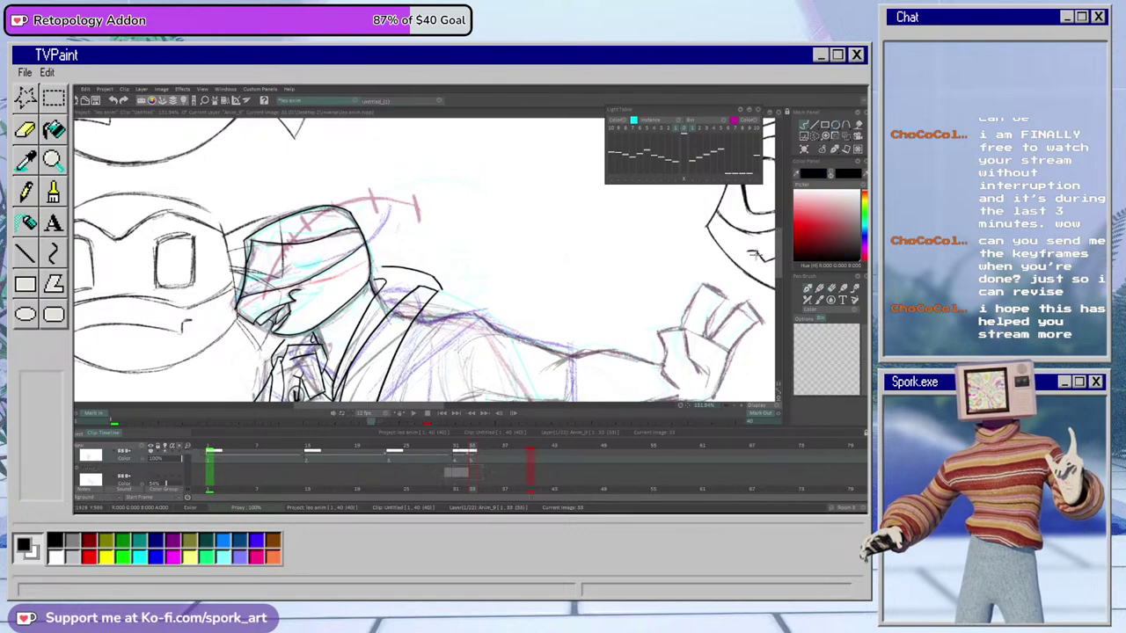
# Erase the letter badge and the round badge from the jacket beside the raised hand at frame 33
pyautogui.moveTo(776, 254)
pyautogui.mouseDown()
pyautogui.moveTo(775, 285)
pyautogui.moveTo(777, 262)
pyautogui.mouseUp()
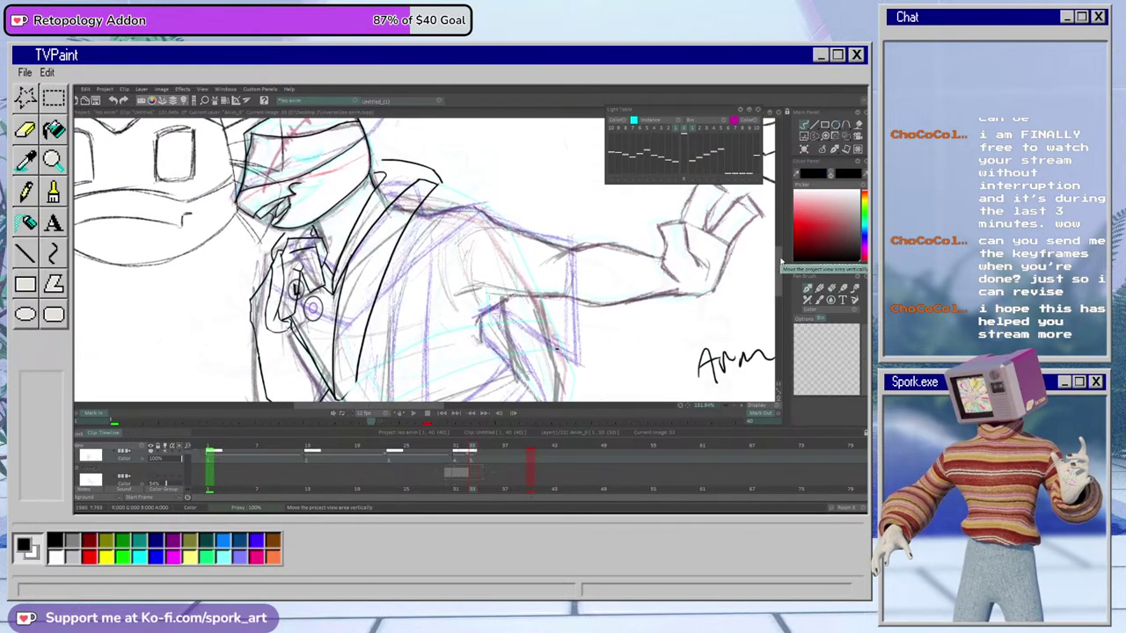
pyautogui.press('x')
pyautogui.moveTo(294, 281)
pyautogui.mouseDown()
pyautogui.moveTo(310, 316)
pyautogui.moveTo(322, 307)
pyautogui.moveTo(298, 289)
pyautogui.mouseUp()
pyautogui.press('b')
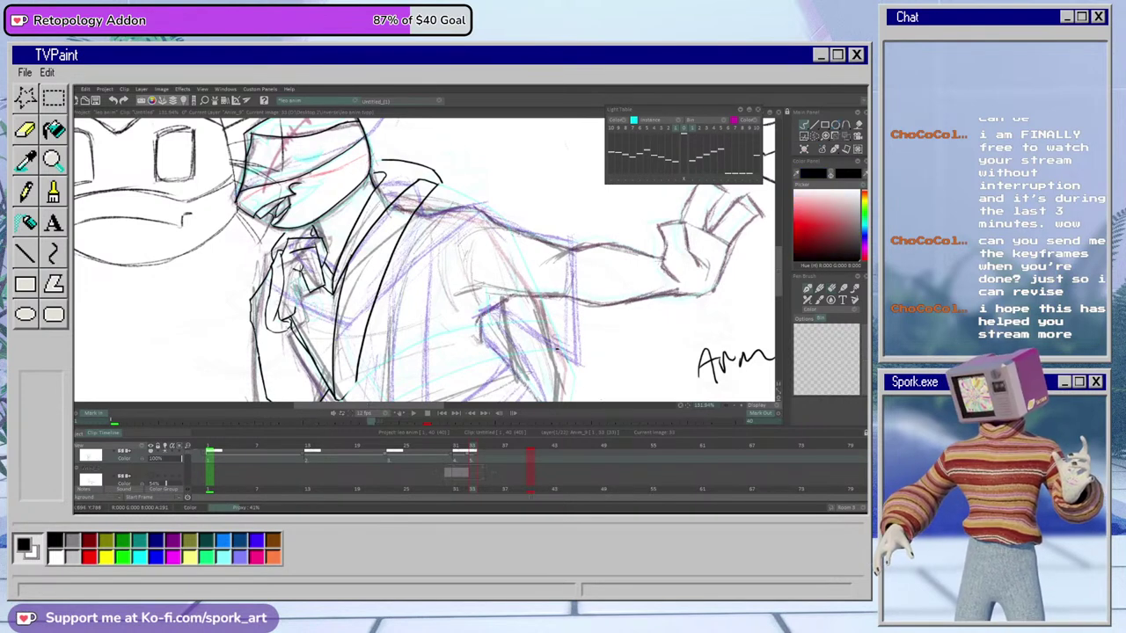
pyautogui.press('e')
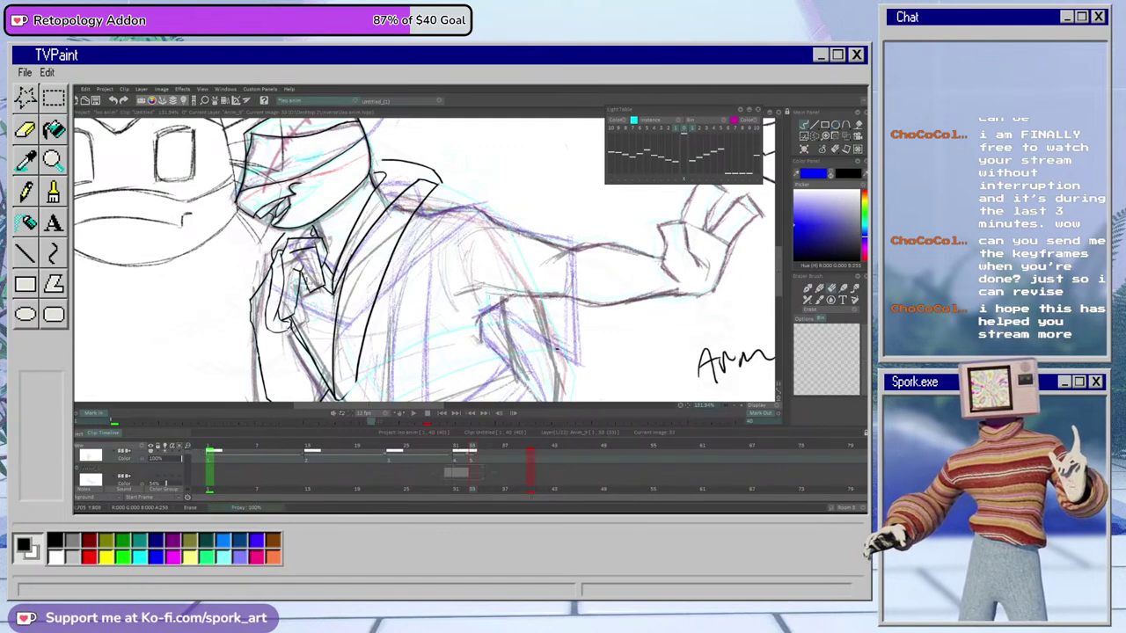
pyautogui.press('e')
# Ink the turtle's back as one long diagonal line from the shoulder down past the waist, retrying the stroke until it fits
pyautogui.moveTo(780, 259); pyautogui.dragTo(783, 275)
pyautogui.scroll(3, 783, 275)
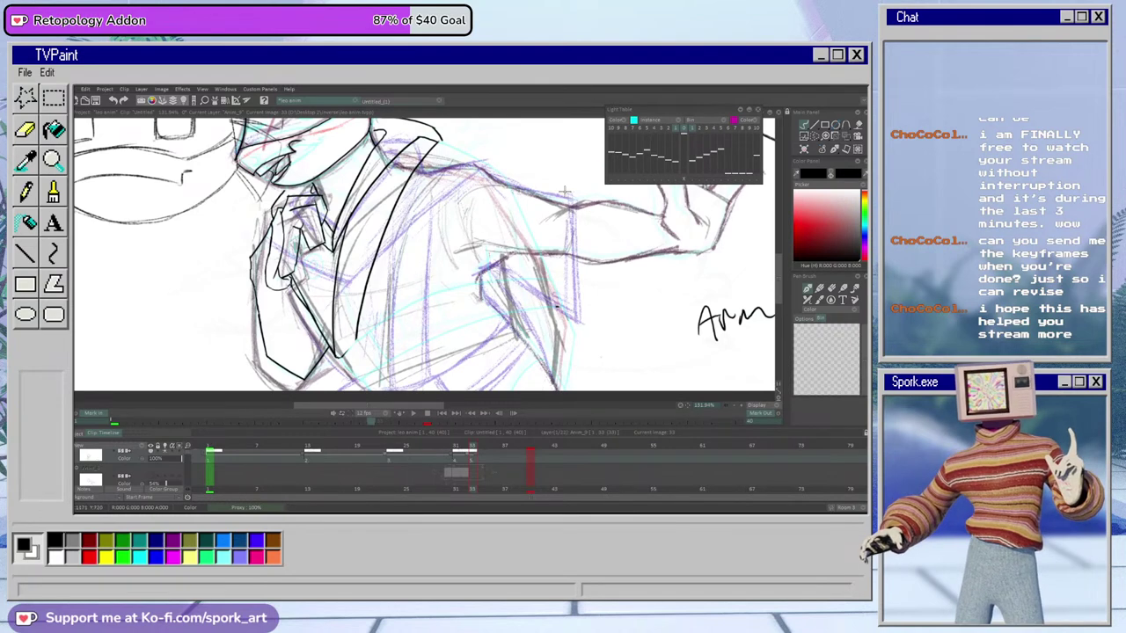
pyautogui.press('e')
pyautogui.press('e')
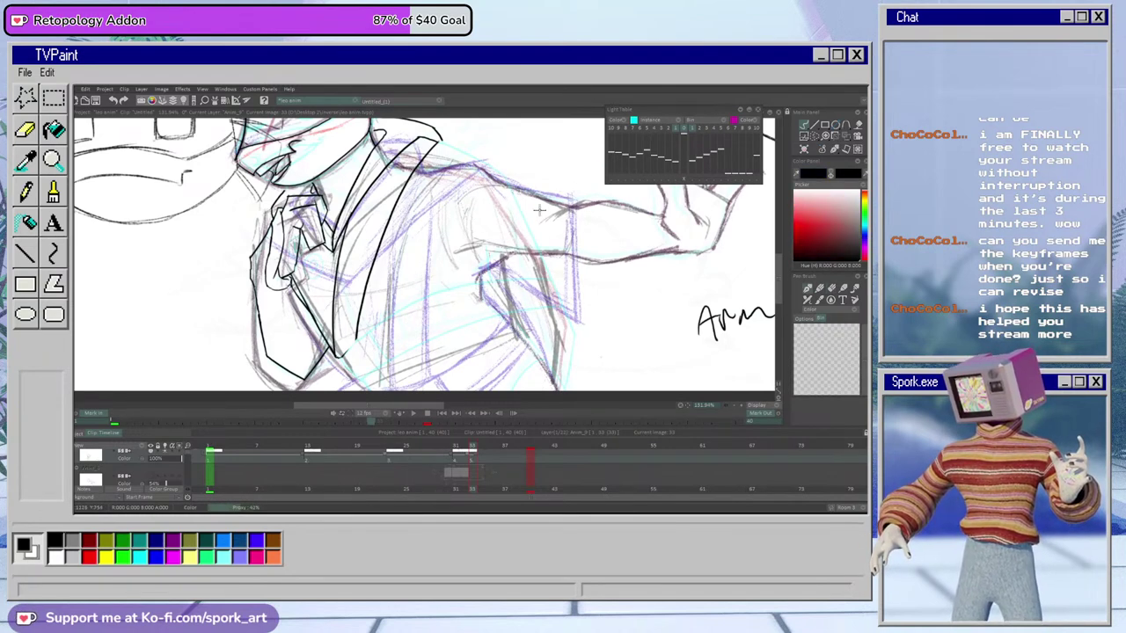
pyautogui.moveTo(500, 176); pyautogui.dragTo(578, 385)
pyautogui.hotkey('ctrl', 'z')
pyautogui.moveTo(494, 166); pyautogui.dragTo(594, 383)
pyautogui.hotkey('ctrl', 'z')
pyautogui.moveTo(492, 166); pyautogui.dragTo(588, 358)
pyautogui.hotkey('ctrl', 'z')
pyautogui.moveTo(489, 154); pyautogui.dragTo(586, 371)
pyautogui.hotkey('ctrl', 'z')
pyautogui.moveTo(488, 153); pyautogui.dragTo(600, 391)
pyautogui.hotkey('ctrl', 'z')
# Draw the short edge turning inward at the lower end of the back line, and erase the back line's overshoot beyond that corner
pyautogui.moveTo(575, 330); pyautogui.dragTo(555, 399)
pyautogui.hotkey('ctrl', 'z')
pyautogui.moveTo(577, 327); pyautogui.dragTo(566, 380)
pyautogui.press('e')
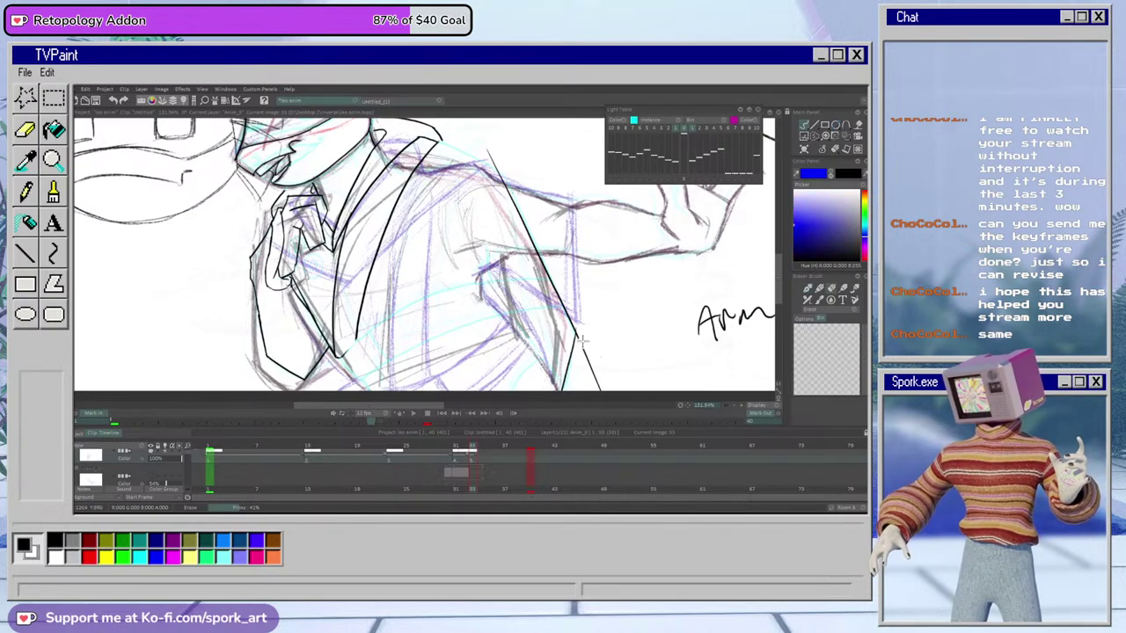
pyautogui.moveTo(581, 332); pyautogui.dragTo(598, 378)
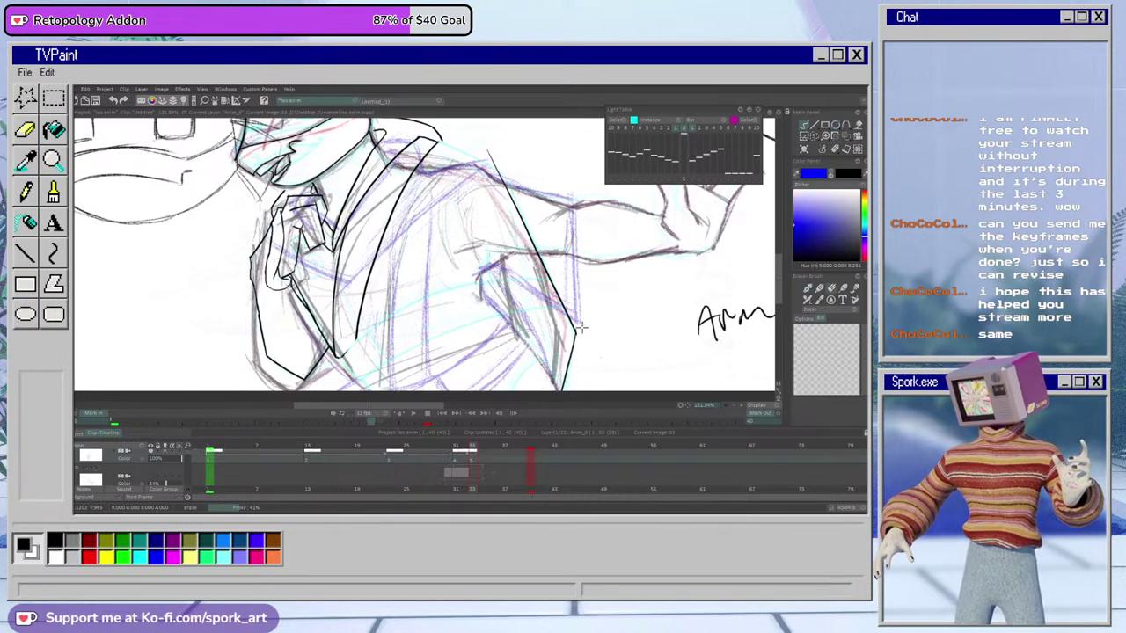
pyautogui.press('b')
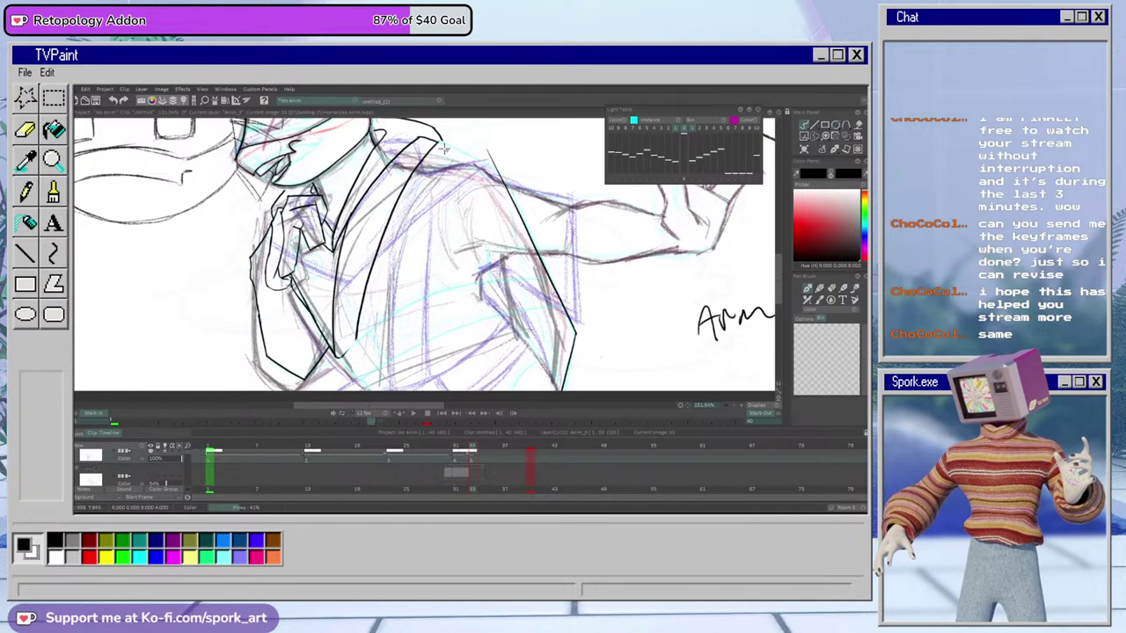
# Erase the inked jacket lapel and collar lines from the chest up to the neck
pyautogui.press('e')
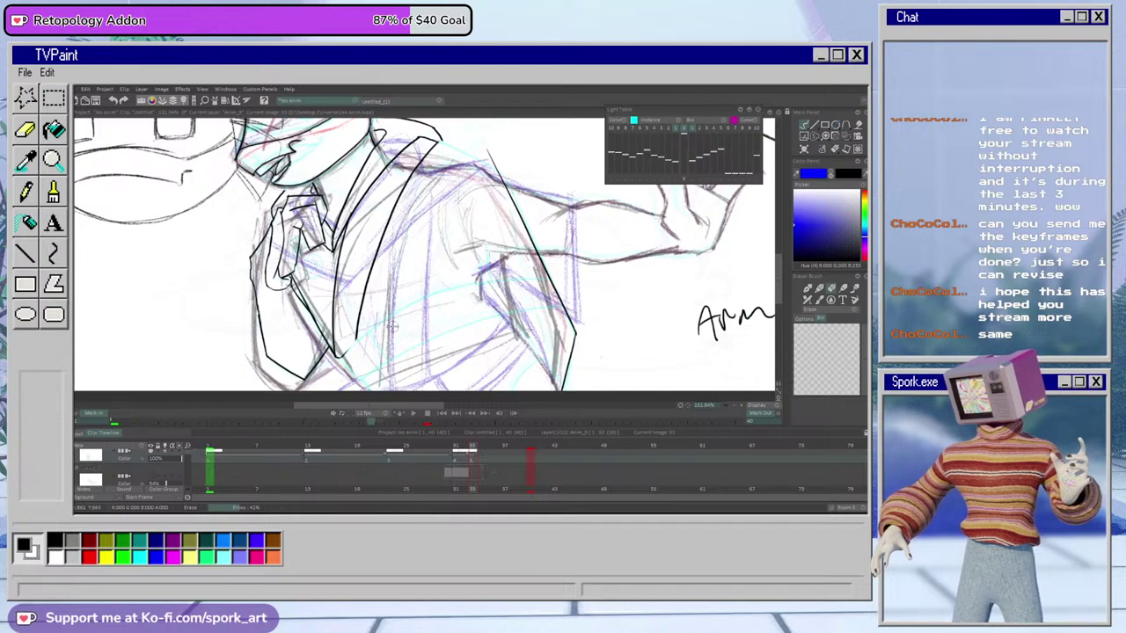
pyautogui.moveTo(400, 278)
pyautogui.mouseDown()
pyautogui.moveTo(342, 310)
pyautogui.moveTo(338, 345)
pyautogui.moveTo(320, 318)
pyautogui.moveTo(346, 203)
pyautogui.mouseUp()
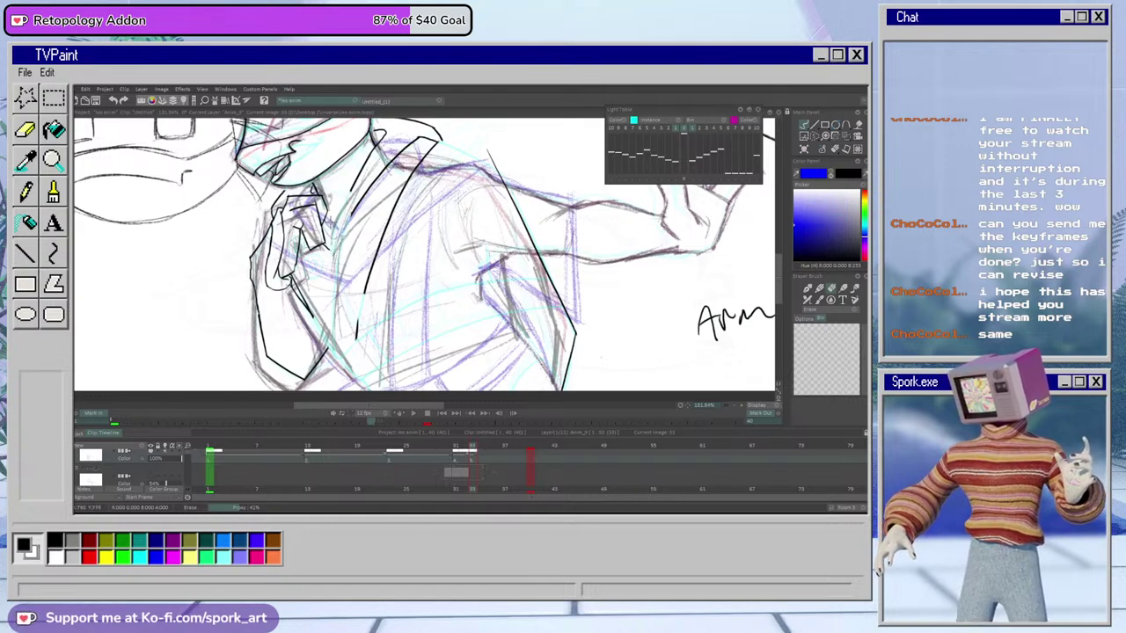
pyautogui.moveTo(356, 327); pyautogui.dragTo(396, 200)
pyautogui.moveTo(427, 159)
pyautogui.mouseDown()
pyautogui.moveTo(427, 249)
pyautogui.moveTo(406, 238)
pyautogui.moveTo(353, 304)
pyautogui.moveTo(385, 220)
pyautogui.moveTo(443, 220)
pyautogui.mouseUp()
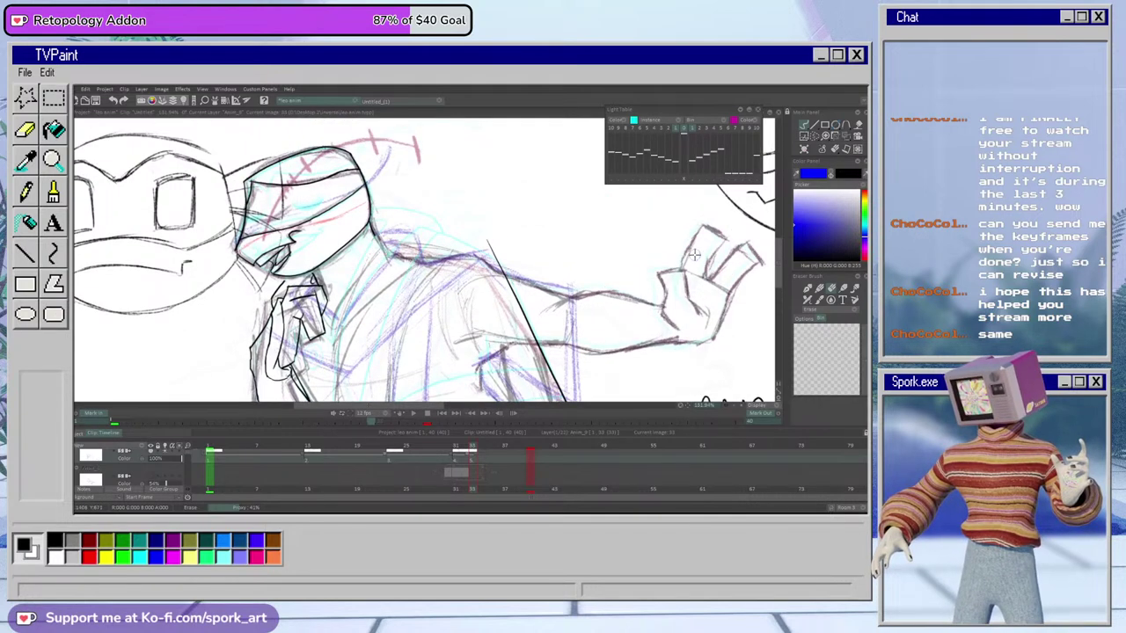
# Lasso the raised forearm and hand, and shift them slightly lower with the Transform tool
pyautogui.moveTo(779, 271)
pyautogui.mouseDown()
pyautogui.moveTo(780, 290)
pyautogui.moveTo(779, 280)
pyautogui.mouseUp()
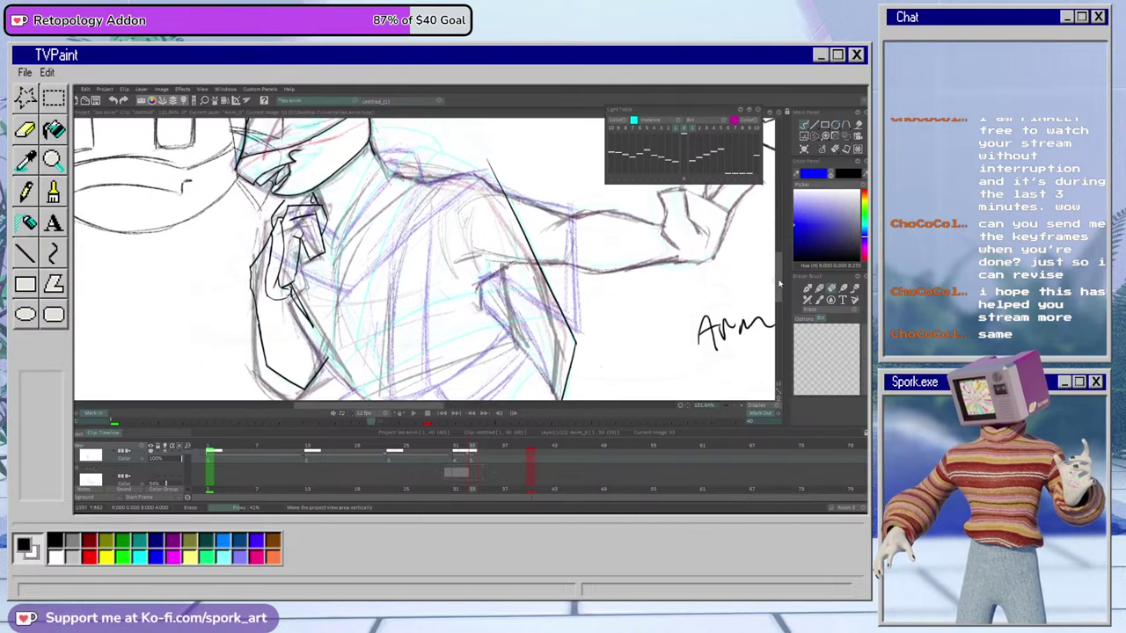
pyautogui.click(816, 137)
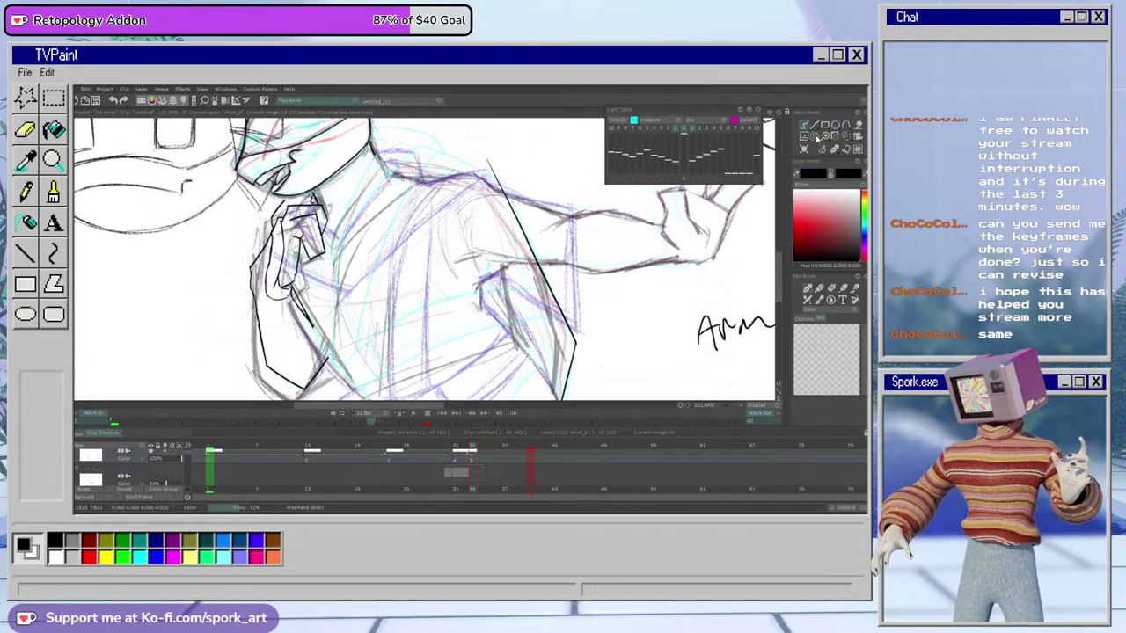
pyautogui.moveTo(277, 223)
pyautogui.mouseDown()
pyautogui.moveTo(250, 370)
pyautogui.moveTo(328, 297)
pyautogui.moveTo(335, 216)
pyautogui.moveTo(318, 197)
pyautogui.moveTo(280, 216)
pyautogui.mouseUp()
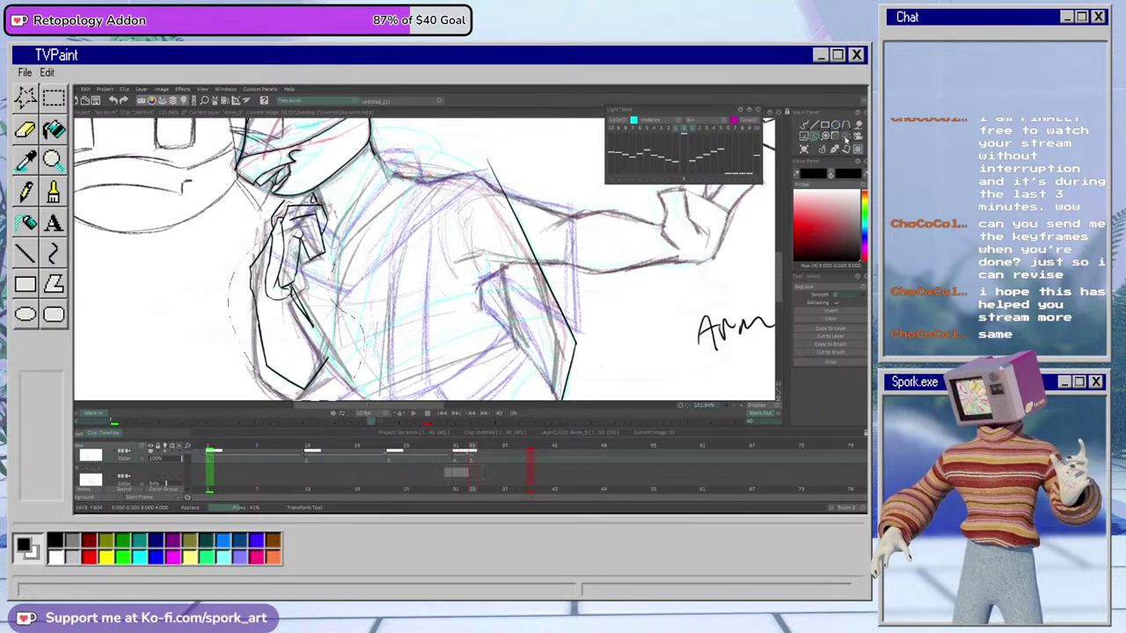
pyautogui.click(803, 138)
pyautogui.moveTo(316, 333); pyautogui.dragTo(314, 341)
pyautogui.moveTo(313, 199); pyautogui.dragTo(317, 203)
pyautogui.click(837, 415)
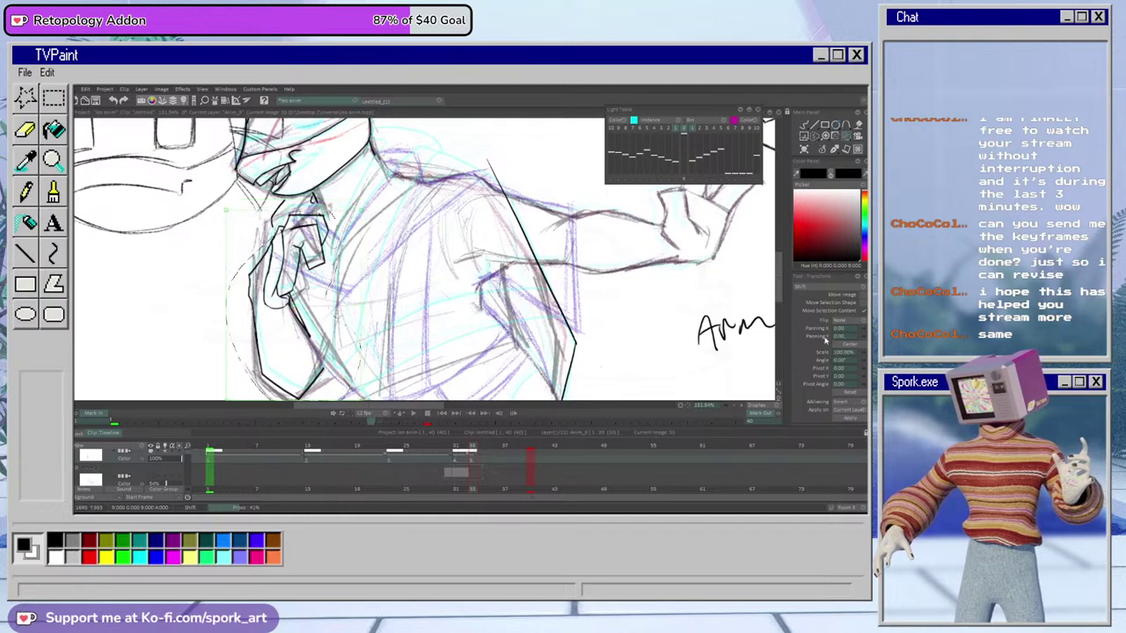
pyautogui.click(804, 126)
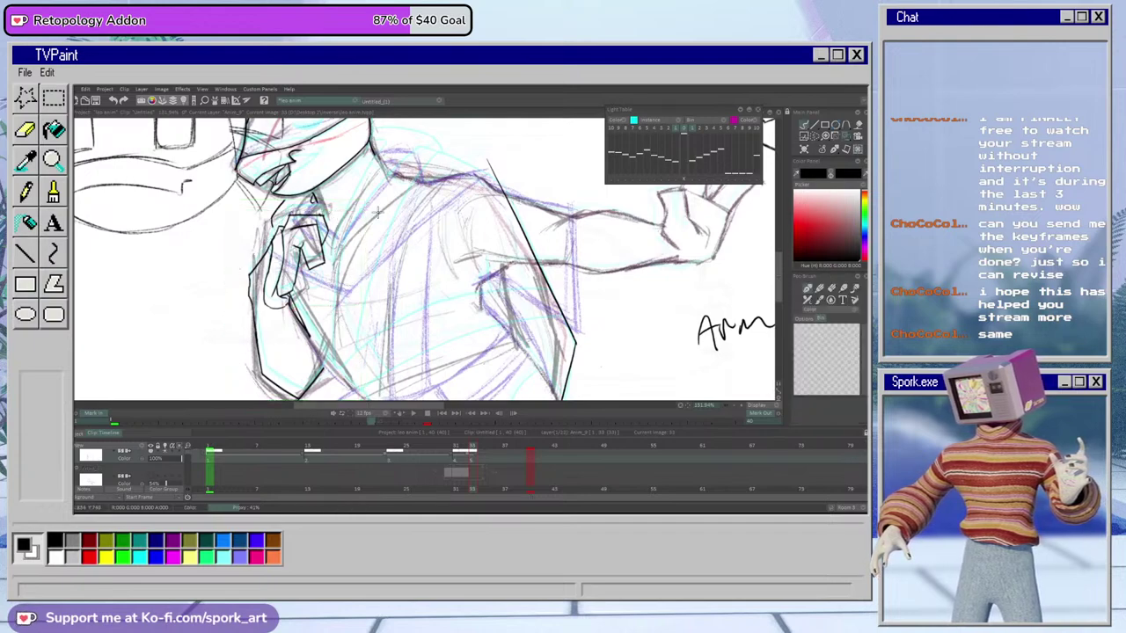
# Rework the mouth lines at frame 33 with the pen and eraser
pyautogui.press('e')
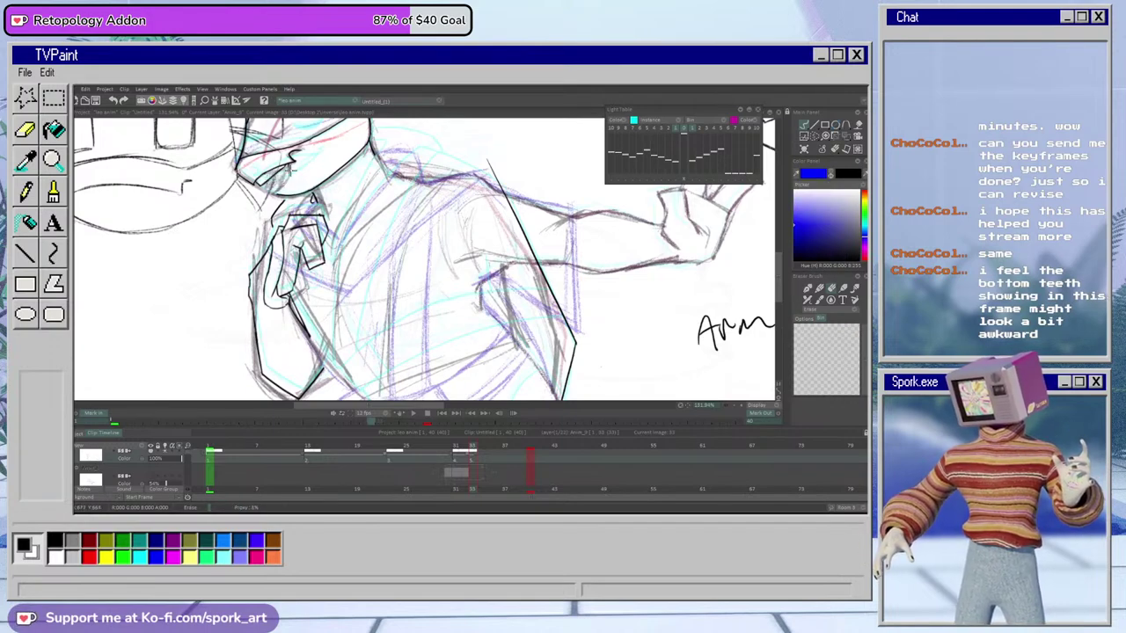
pyautogui.press('b')
pyautogui.moveTo(293, 159); pyautogui.dragTo(288, 186)
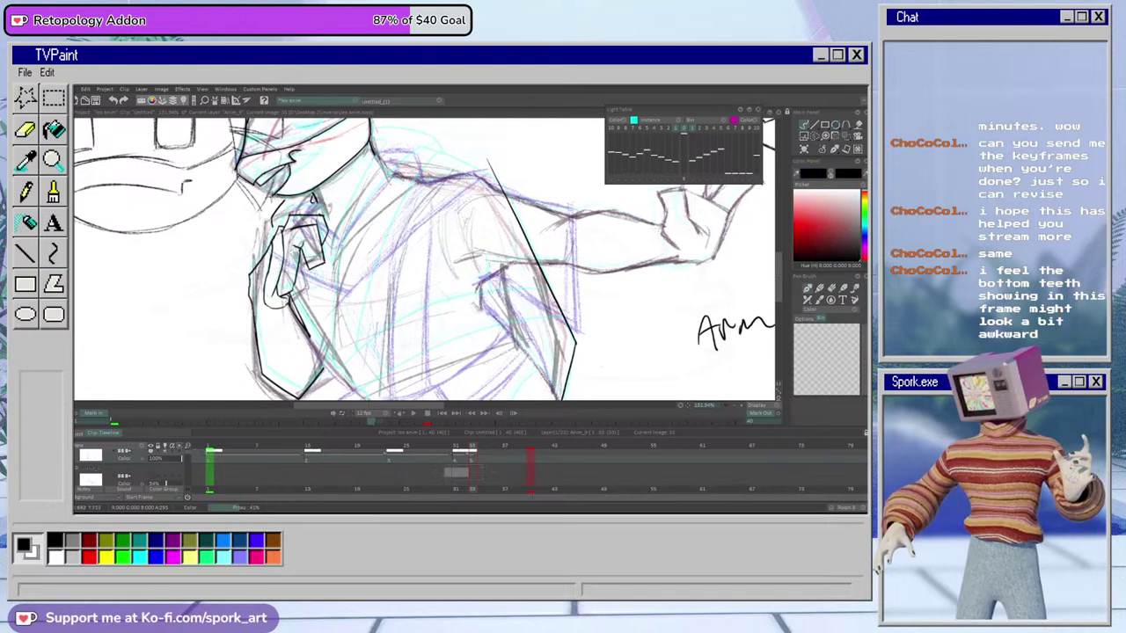
pyautogui.press('e')
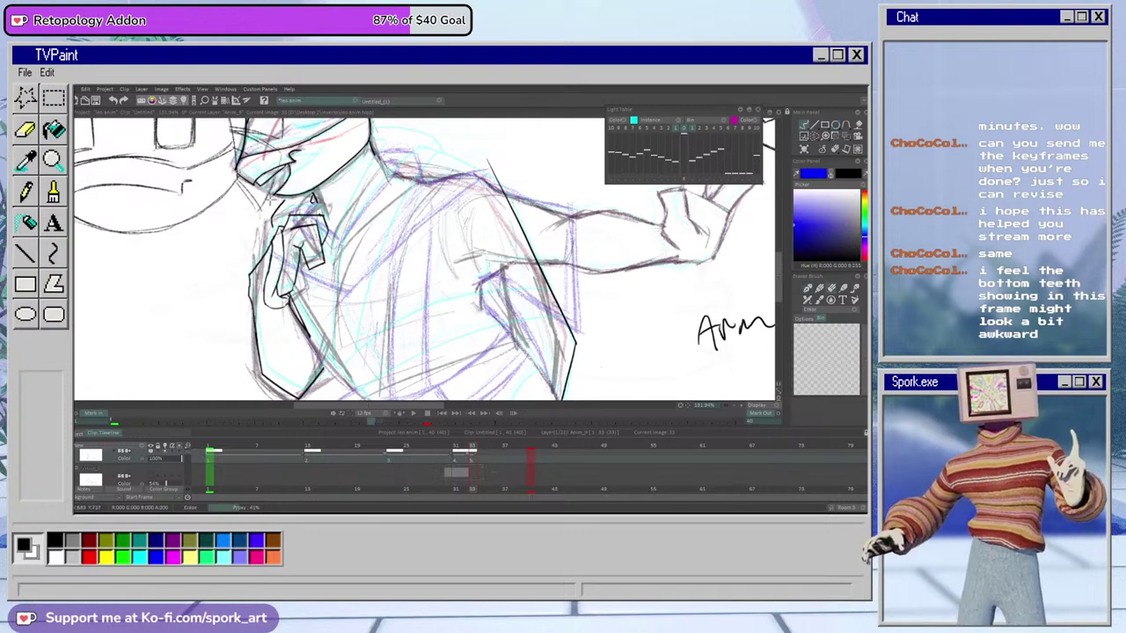
pyautogui.press('e')
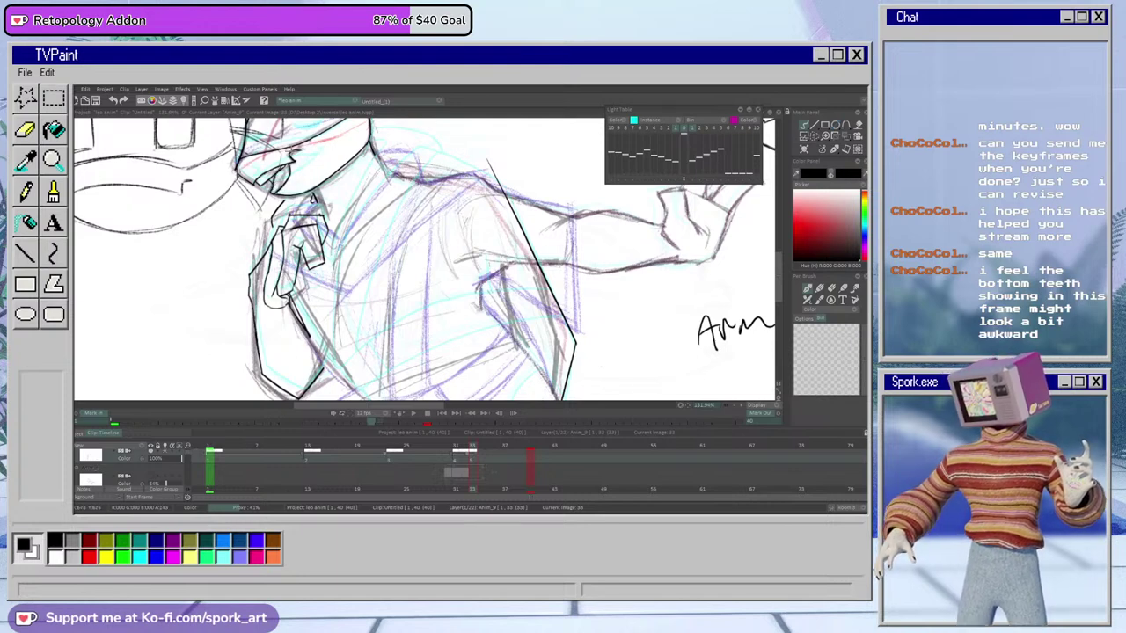
pyautogui.moveTo(779, 274); pyautogui.dragTo(789, 261)
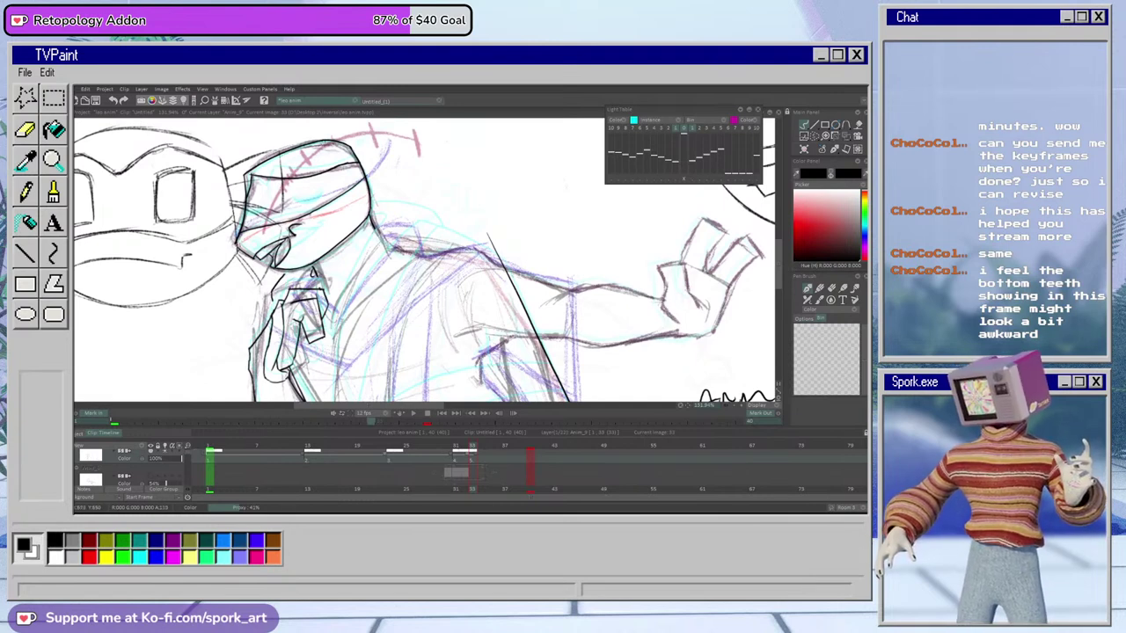
# Erase the open mouth and its teeth from the head at frame 33, checking against the neighbouring drawing
pyautogui.press('e')
pyautogui.press('e')
pyautogui.press('e')
pyautogui.press('e')
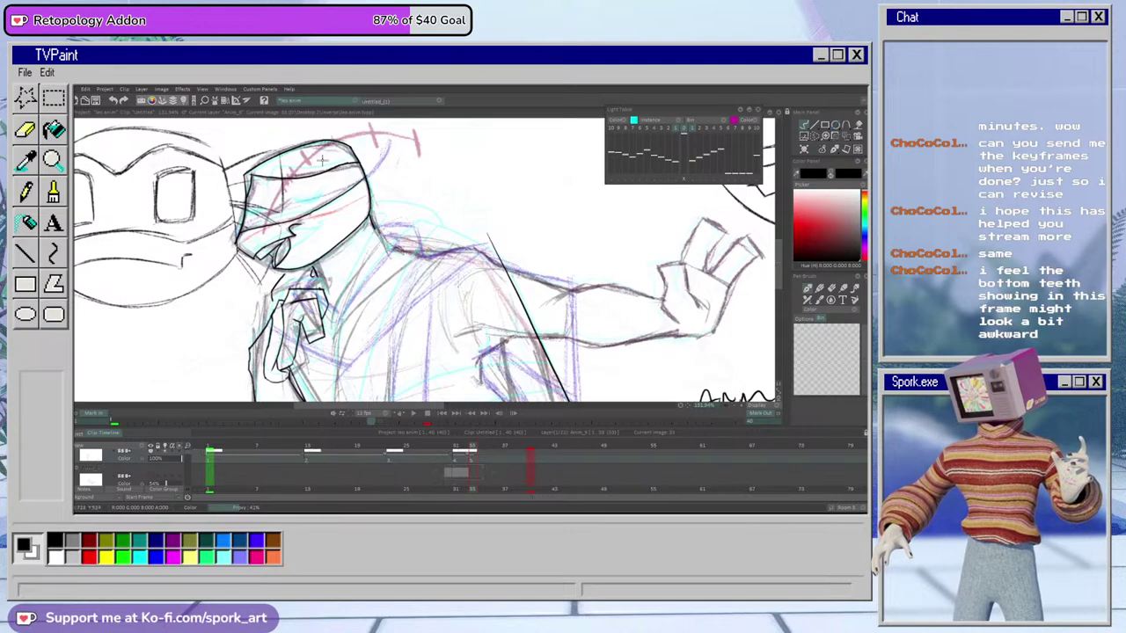
pyautogui.moveTo(469, 447)
pyautogui.mouseDown()
pyautogui.moveTo(450, 449)
pyautogui.moveTo(498, 448)
pyautogui.moveTo(382, 452)
pyautogui.moveTo(479, 447)
pyautogui.moveTo(448, 459)
pyautogui.moveTo(472, 457)
pyautogui.mouseUp()
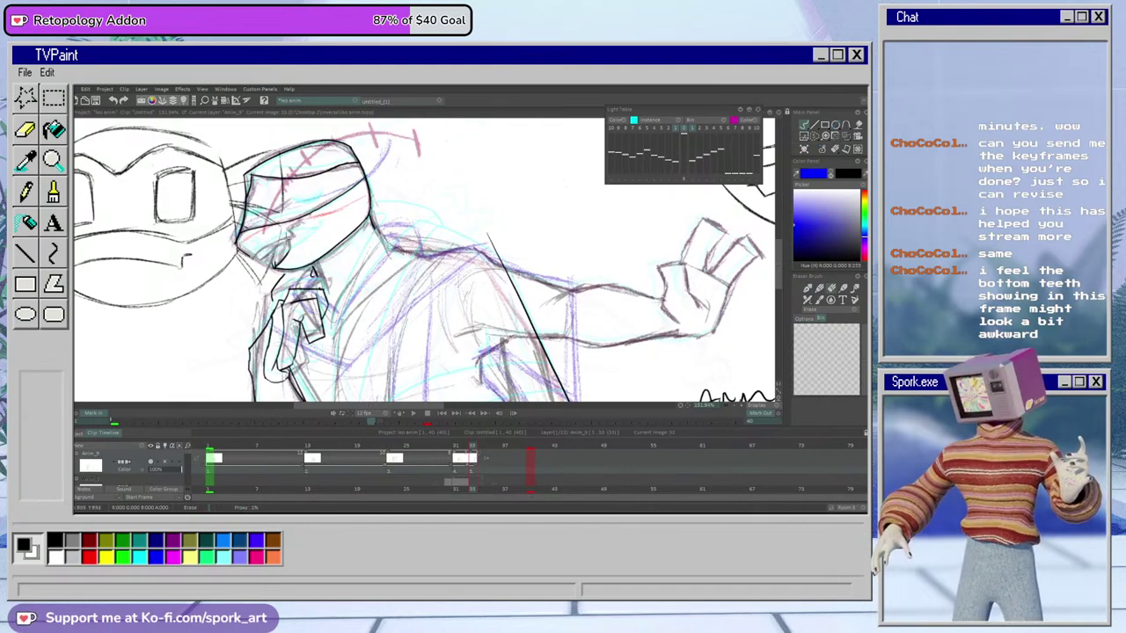
pyautogui.press('e')
pyautogui.moveTo(466, 446)
pyautogui.mouseDown()
pyautogui.moveTo(447, 446)
pyautogui.moveTo(509, 446)
pyautogui.moveTo(477, 447)
pyautogui.mouseUp()
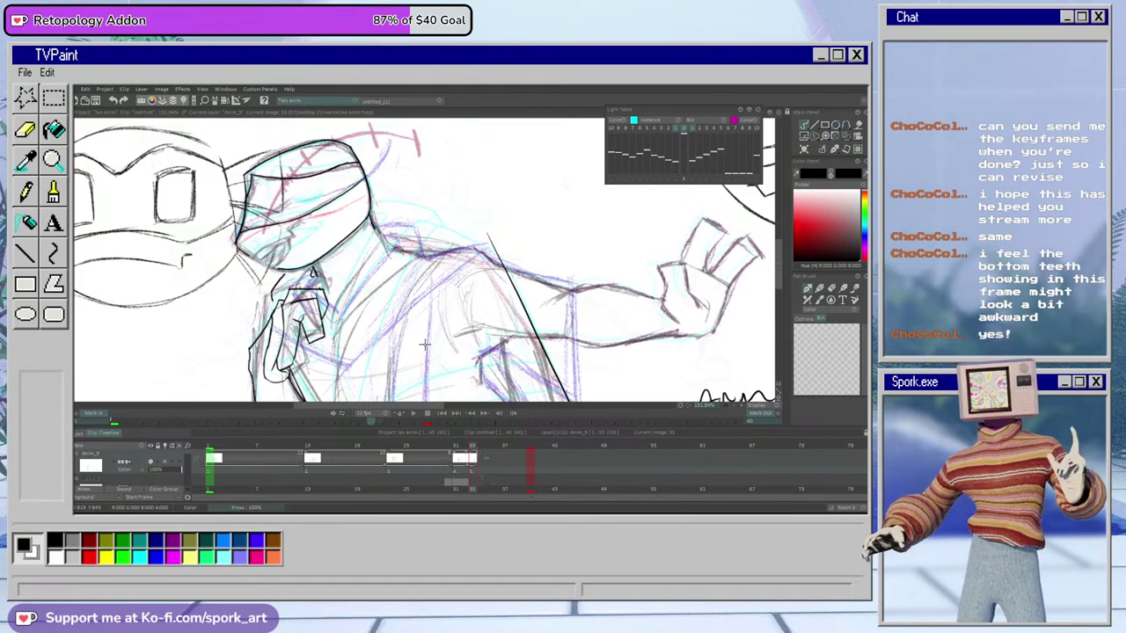
# Play back the animation and examine the mouth in the frame 31 drawing as reference
pyautogui.moveTo(463, 447)
pyautogui.mouseDown()
pyautogui.moveTo(390, 459)
pyautogui.moveTo(472, 458)
pyautogui.mouseUp()
pyautogui.press('e')
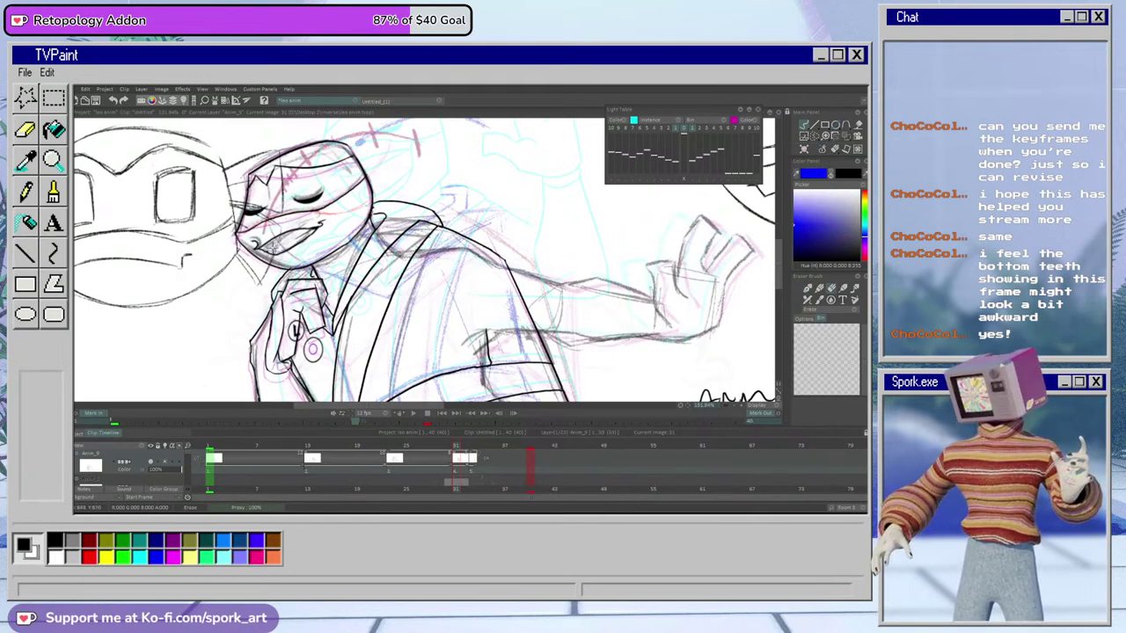
pyautogui.press('b')
pyautogui.click(413, 414)
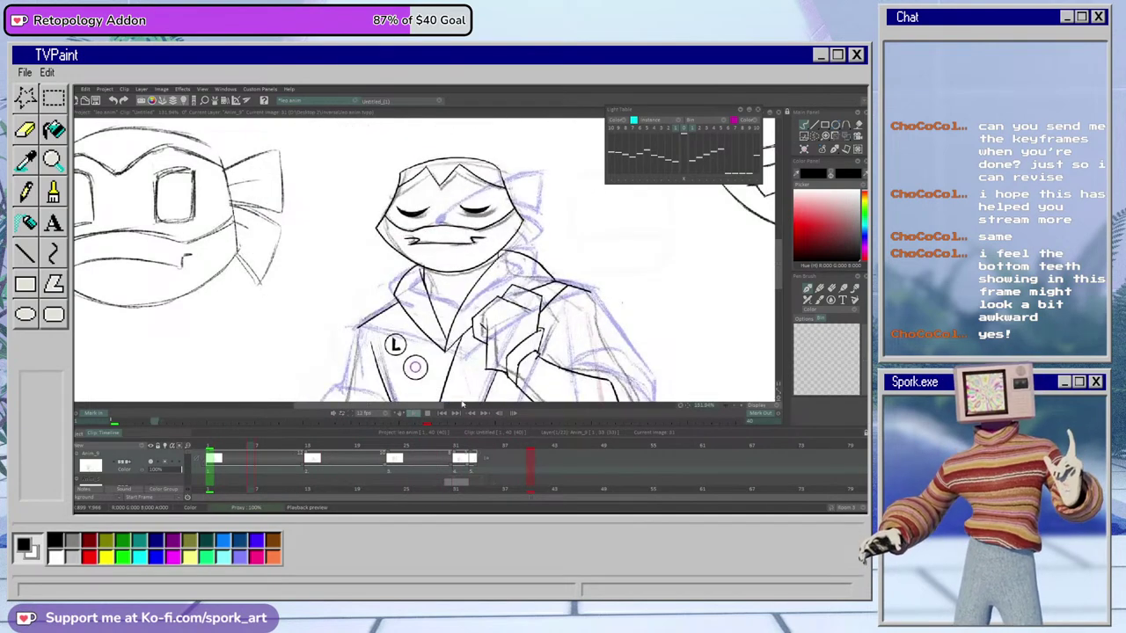
pyautogui.moveTo(472, 446)
pyautogui.mouseDown()
pyautogui.moveTo(467, 428)
pyautogui.moveTo(457, 439)
pyautogui.mouseUp()
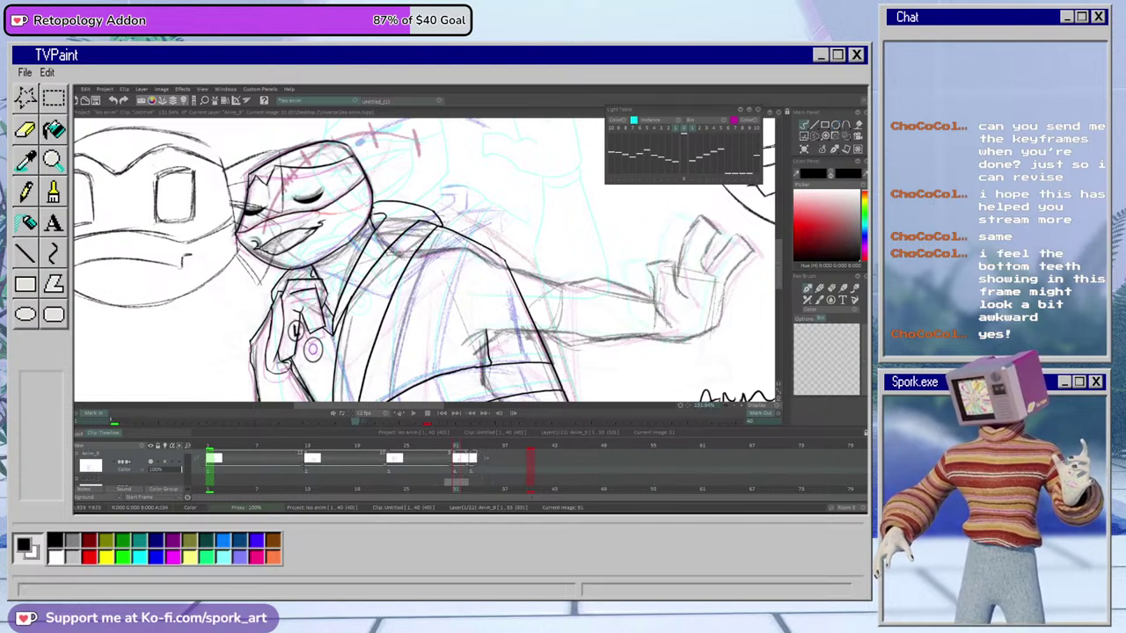
pyautogui.press('e')
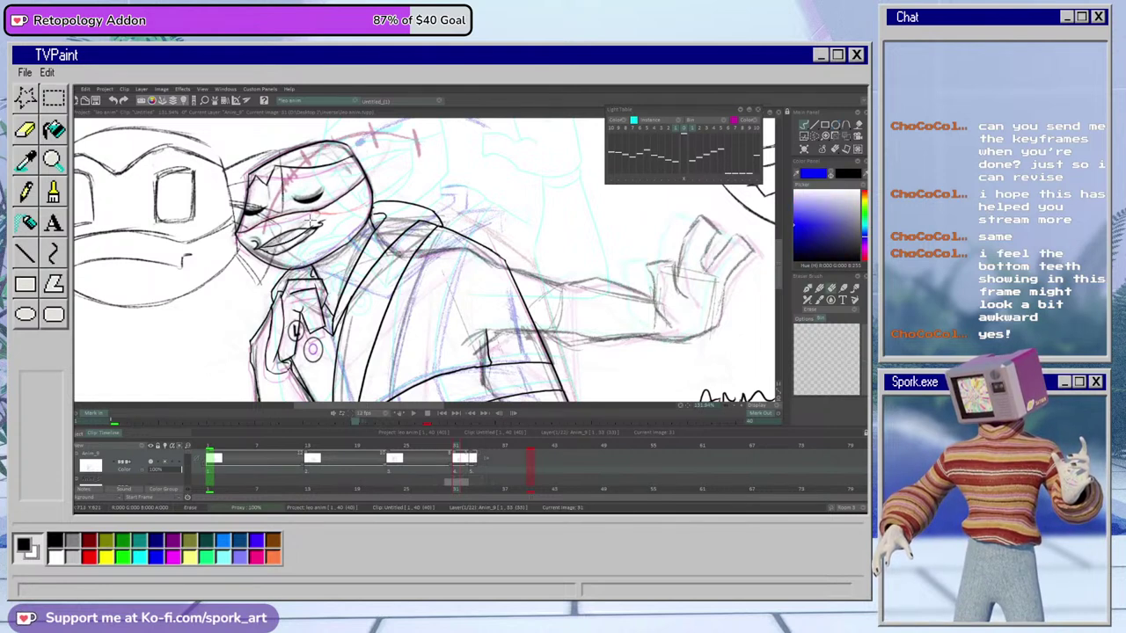
pyautogui.press('e')
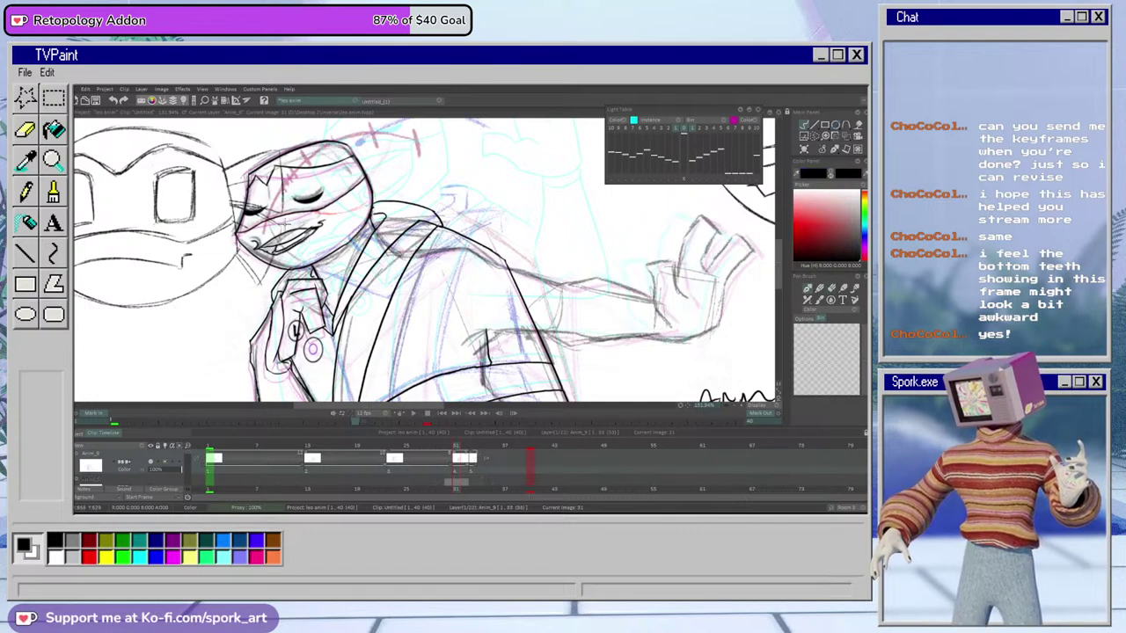
# Redraw the mouth at frame 33 with a slanted upper line up to the cheek and a short lower lip line
pyautogui.press('Right')
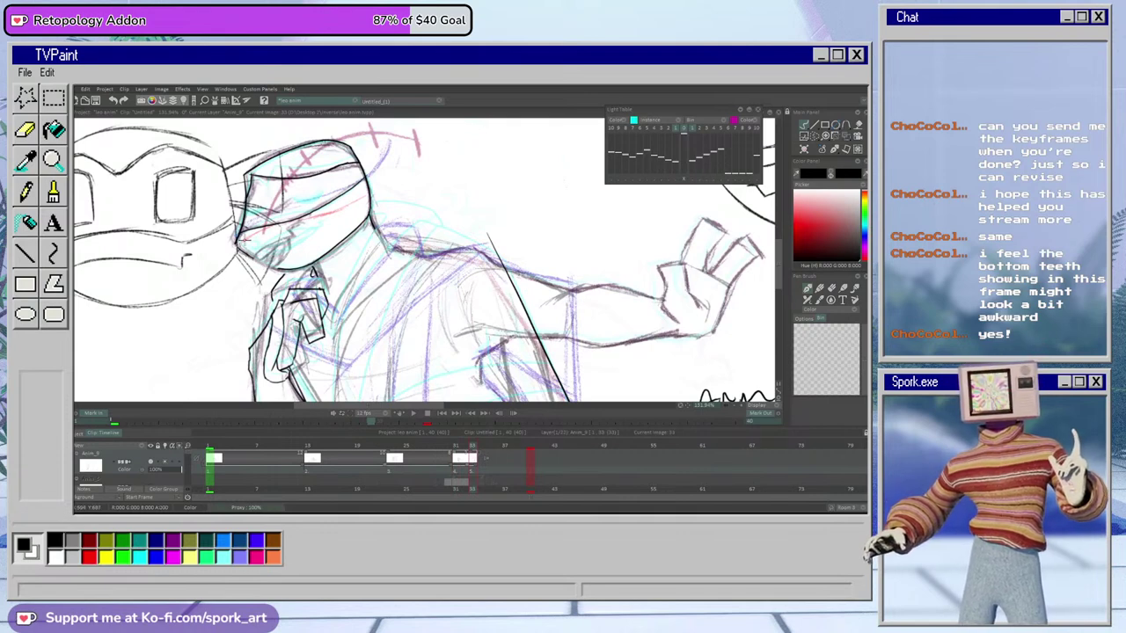
pyautogui.press('e')
pyautogui.press('e')
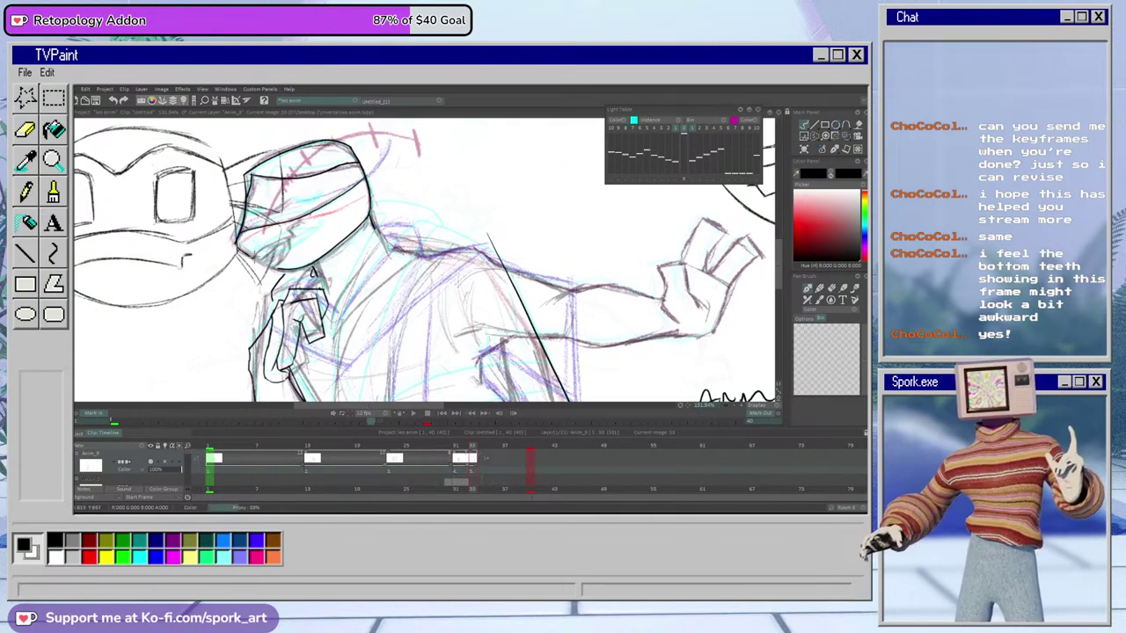
pyautogui.moveTo(257, 256); pyautogui.dragTo(294, 236)
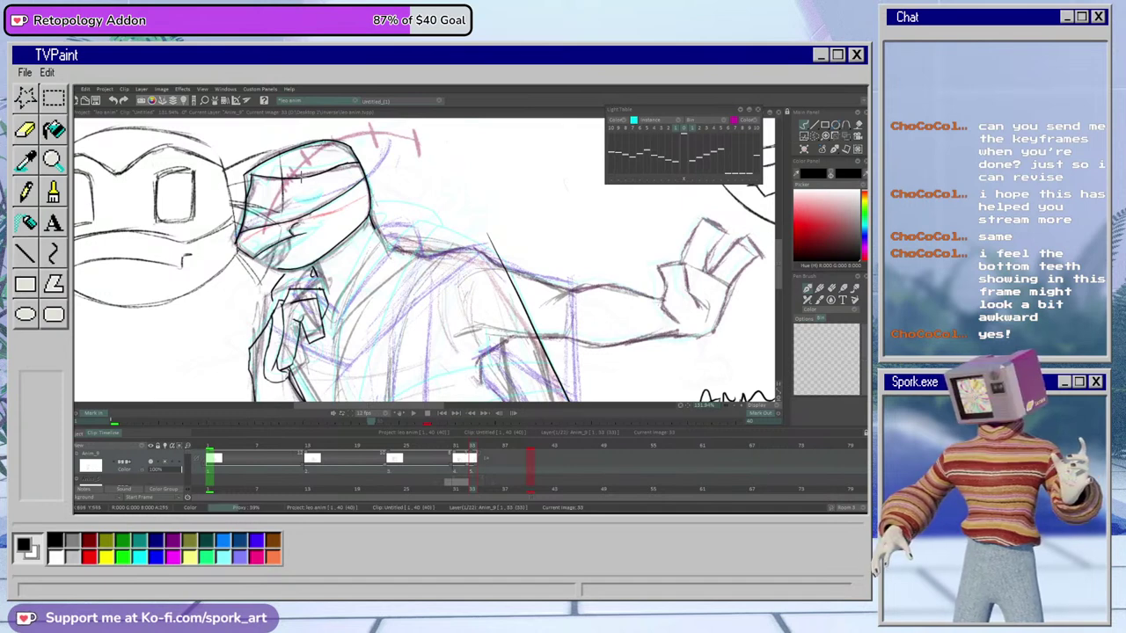
pyautogui.press('e')
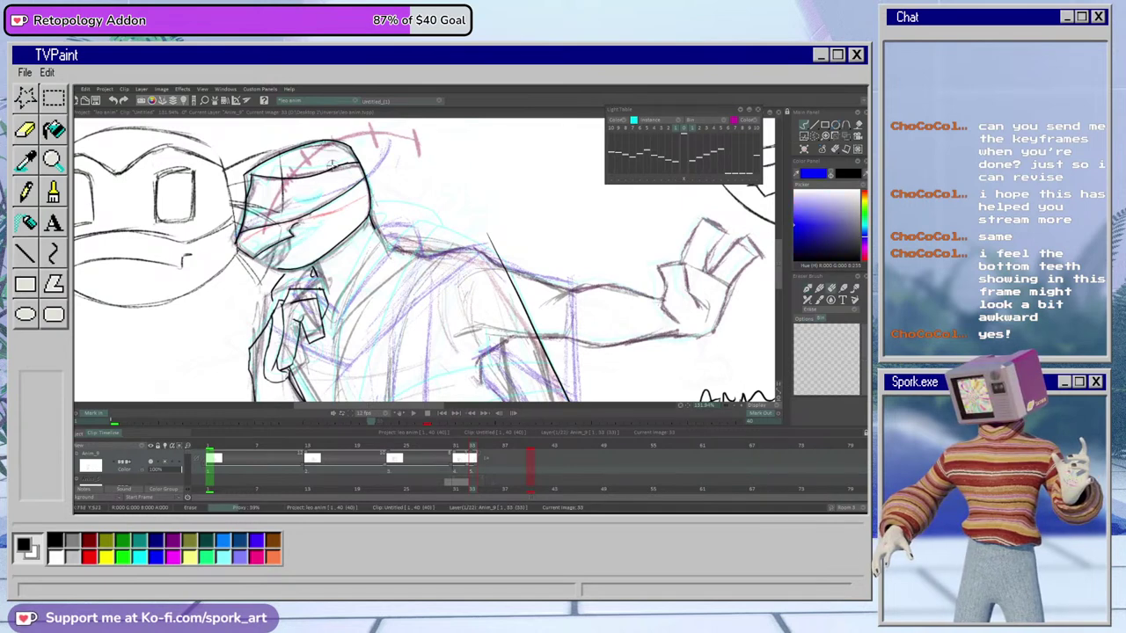
pyautogui.press('e')
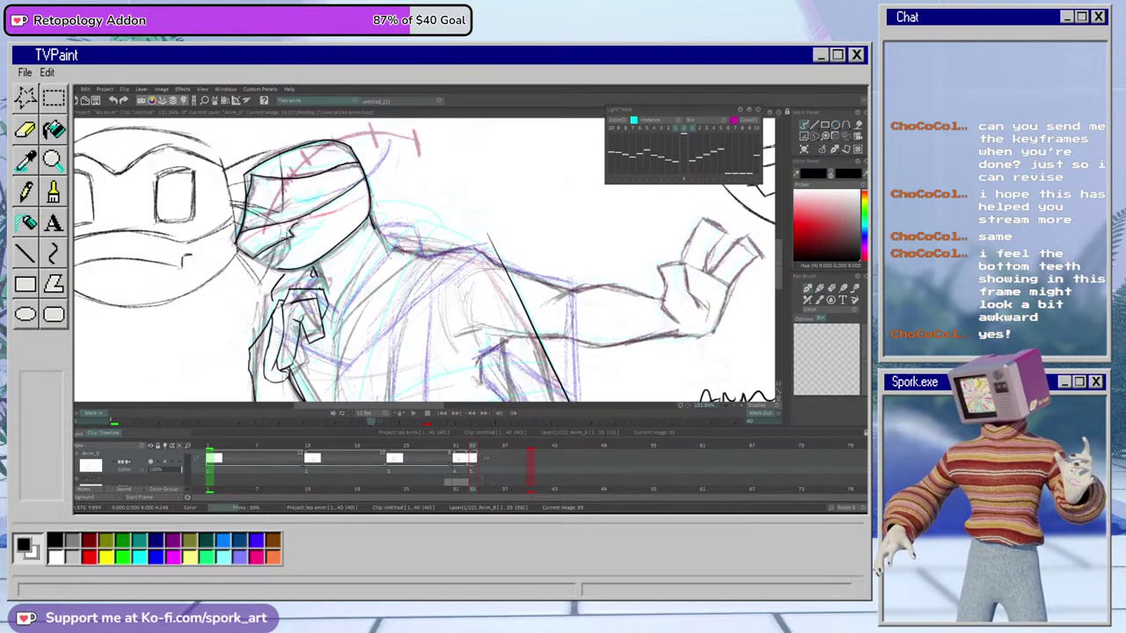
pyautogui.moveTo(255, 256); pyautogui.dragTo(271, 258)
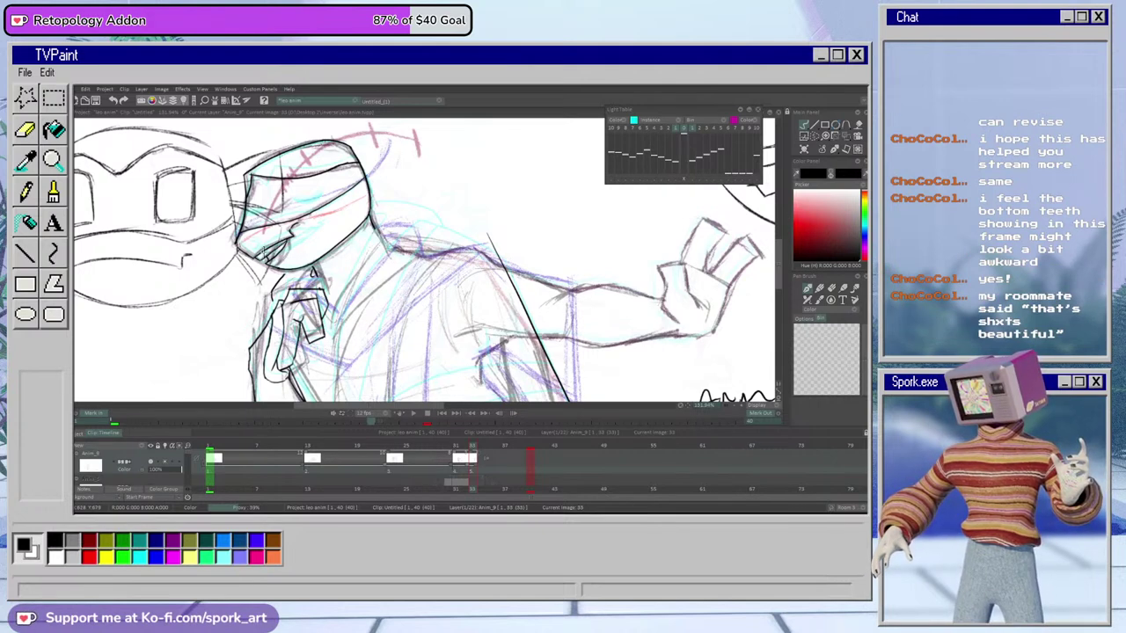
# Erase the upper finger lines of the raised hand under the chin in the frame 33 drawing
pyautogui.moveTo(470, 447)
pyautogui.mouseDown()
pyautogui.moveTo(453, 455)
pyautogui.moveTo(471, 461)
pyautogui.moveTo(402, 469)
pyautogui.moveTo(503, 446)
pyautogui.mouseUp()
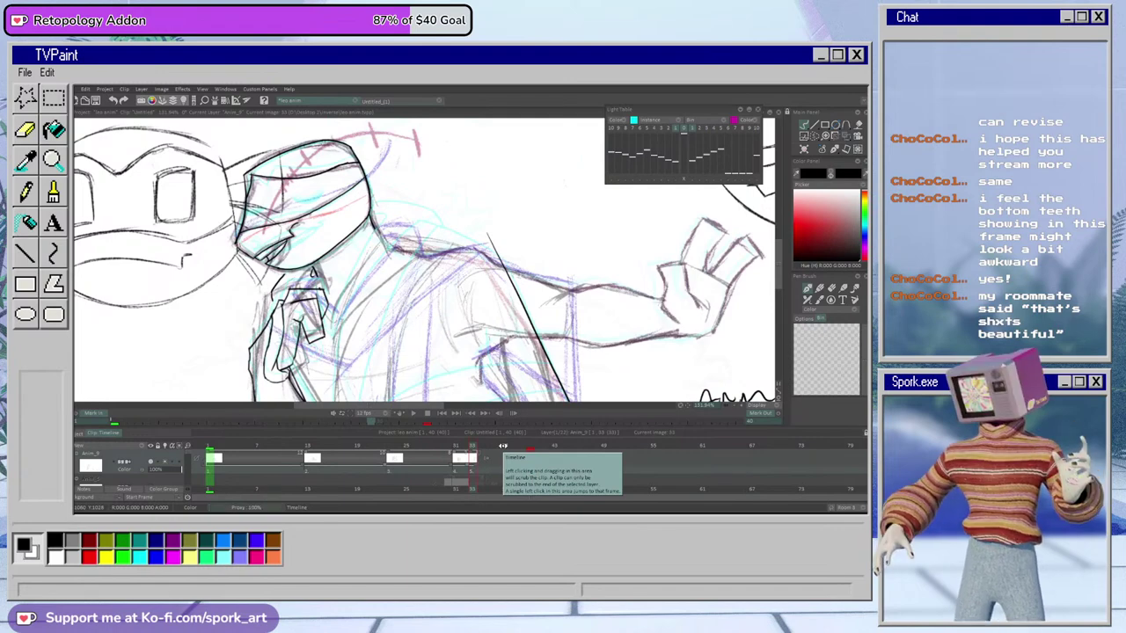
pyautogui.press('e')
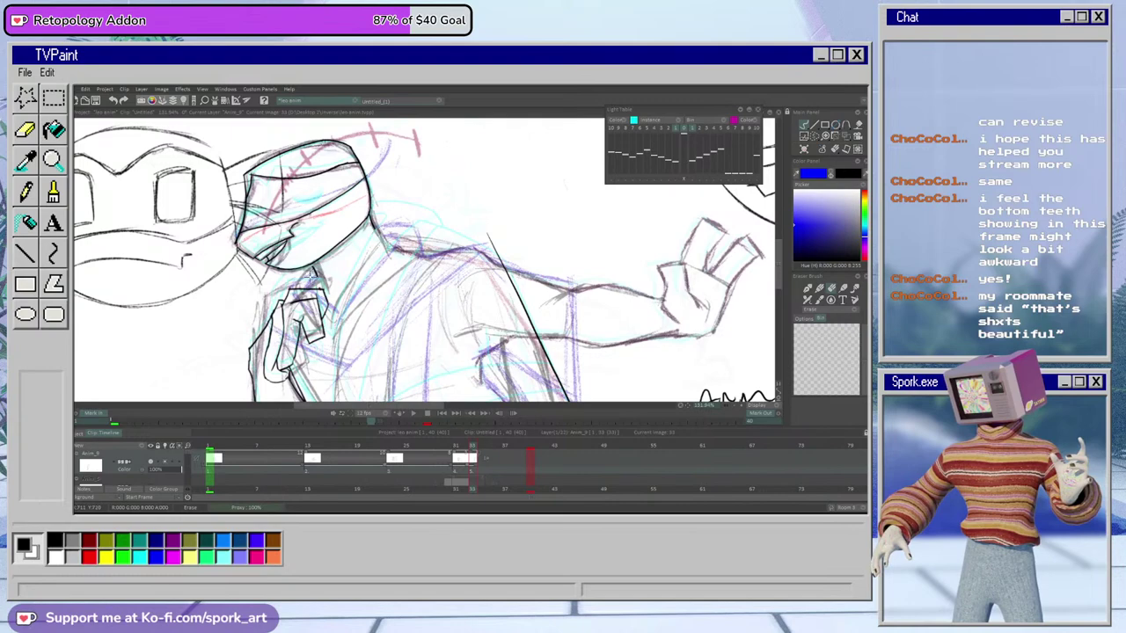
pyautogui.press('e')
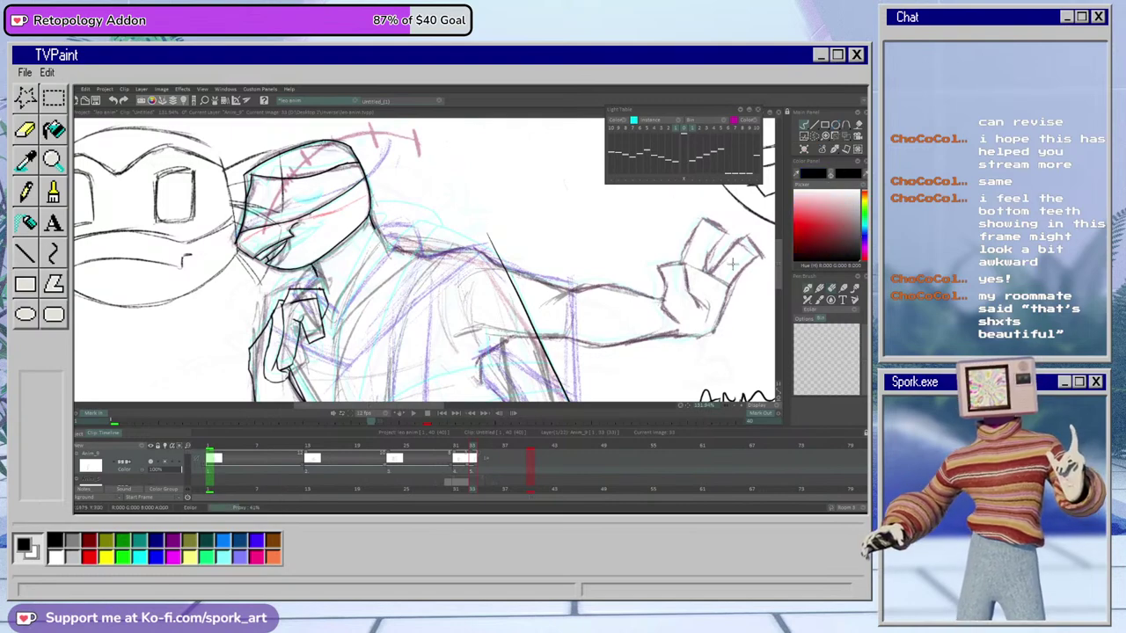
pyautogui.moveTo(750, 405); pyautogui.dragTo(721, 419)
pyautogui.scroll(2, 772, 276)
pyautogui.scroll(1, 699, 323)
pyautogui.press('e')
pyautogui.moveTo(310, 306)
pyautogui.mouseDown()
pyautogui.moveTo(316, 252)
pyautogui.moveTo(320, 280)
pyautogui.mouseUp()
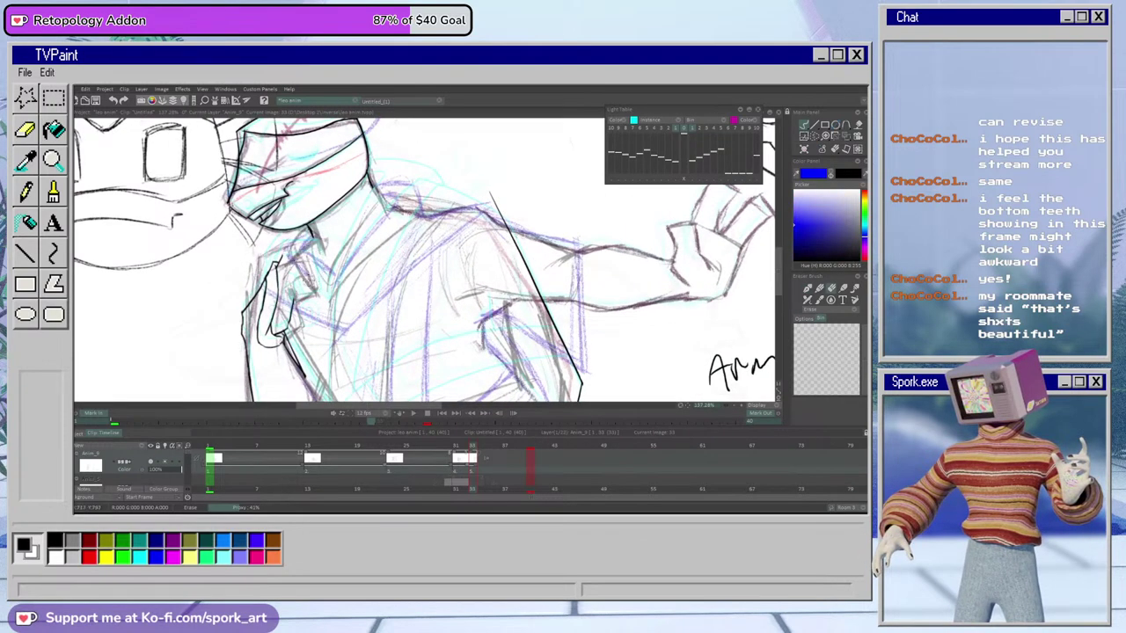
# Redraw the curled fingers and outer contour of the raised hand under the chin at frame 33
pyautogui.press('b')
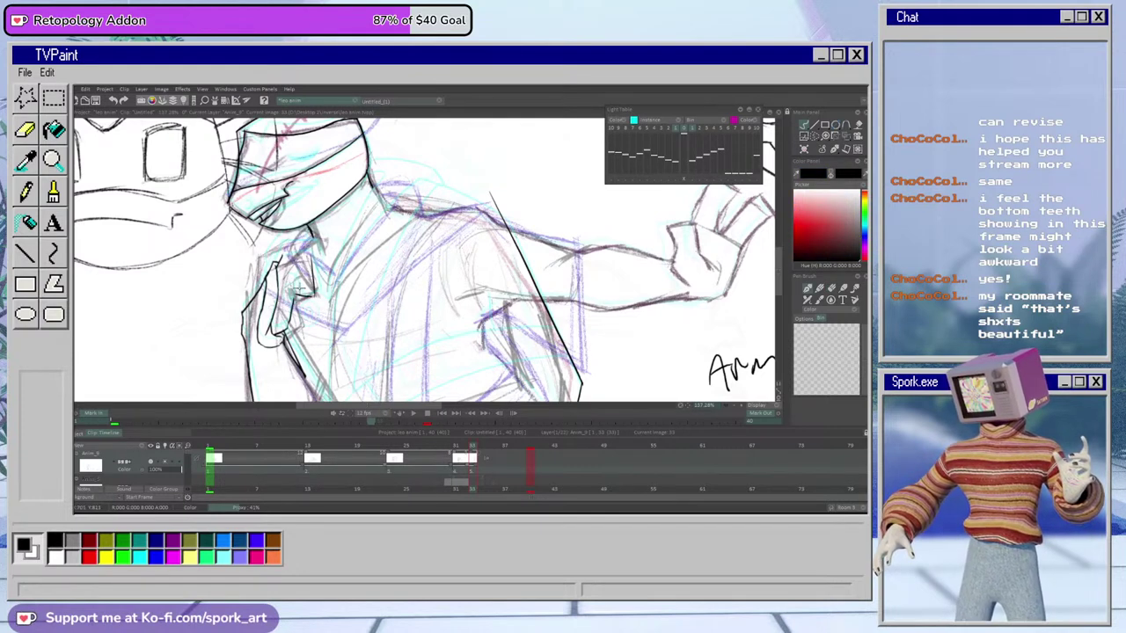
pyautogui.moveTo(297, 266)
pyautogui.mouseDown()
pyautogui.moveTo(292, 294)
pyautogui.moveTo(314, 297)
pyautogui.mouseUp()
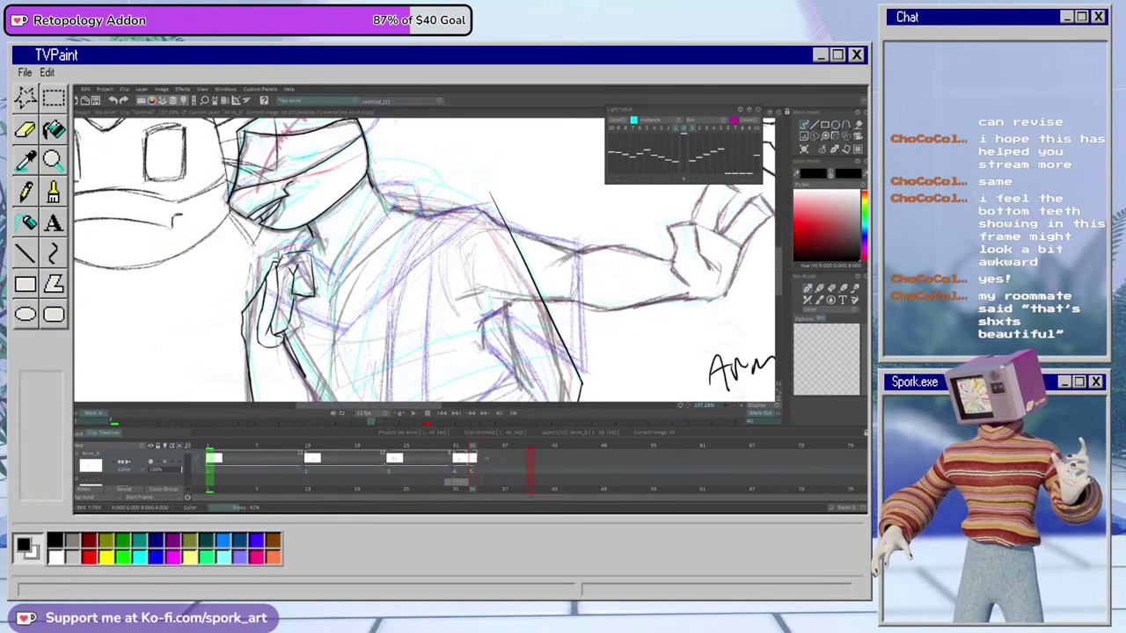
pyautogui.moveTo(318, 250); pyautogui.dragTo(317, 280)
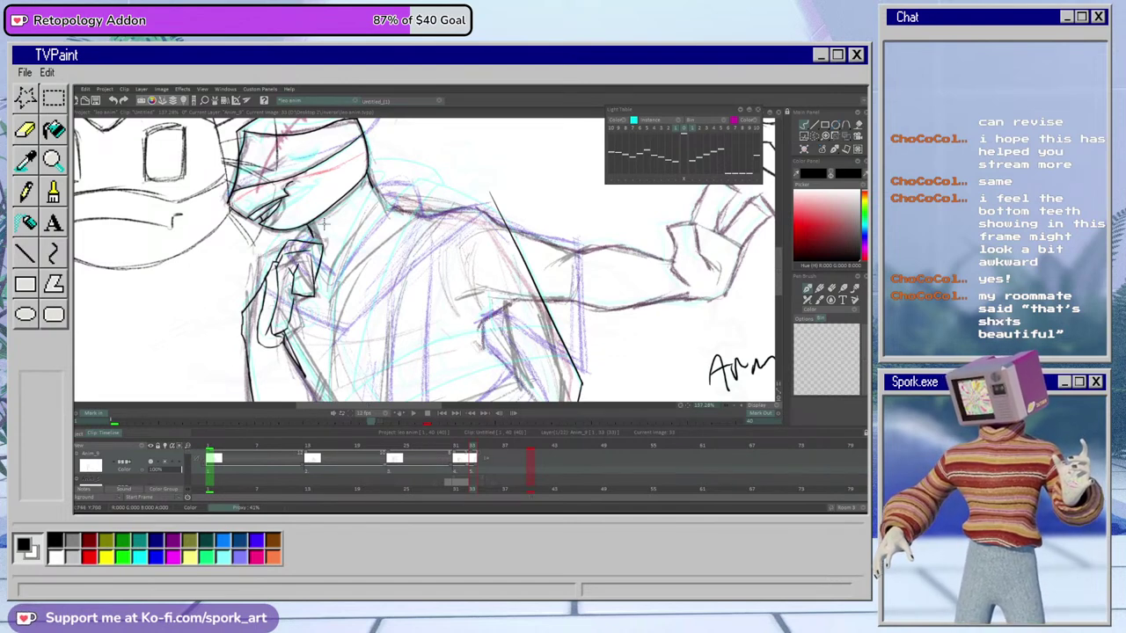
pyautogui.press('e')
pyautogui.press('e')
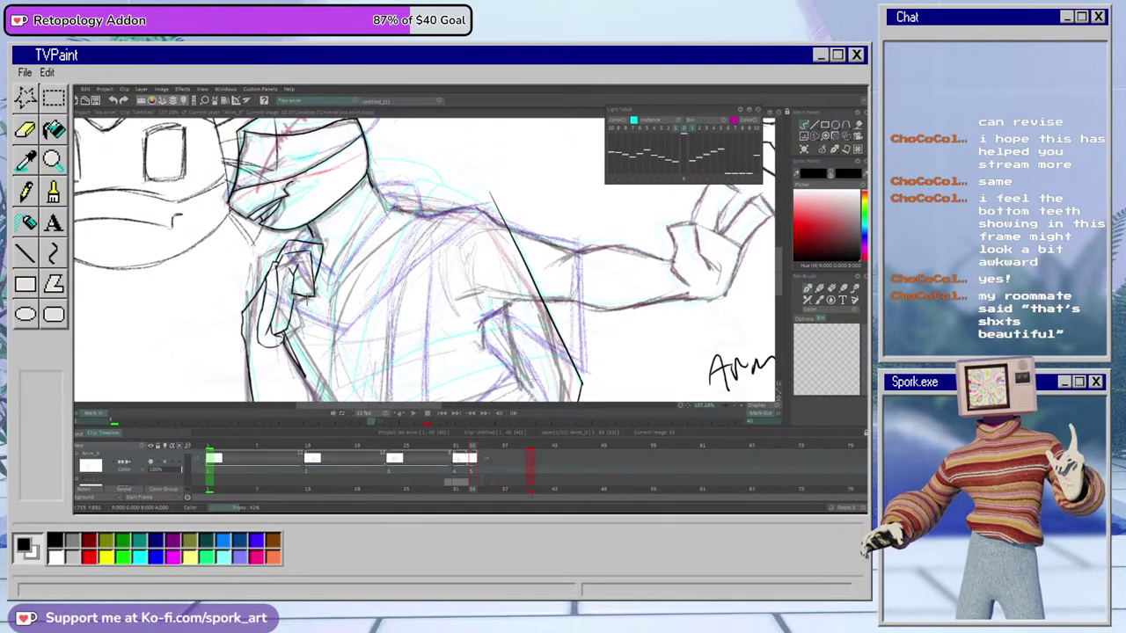
# Ink the curved upper back line from the back of the head to the shoulder at frame 33, trimming the overshooting corner
pyautogui.moveTo(779, 264)
pyautogui.mouseDown()
pyautogui.moveTo(781, 297)
pyautogui.moveTo(779, 287)
pyautogui.mouseUp()
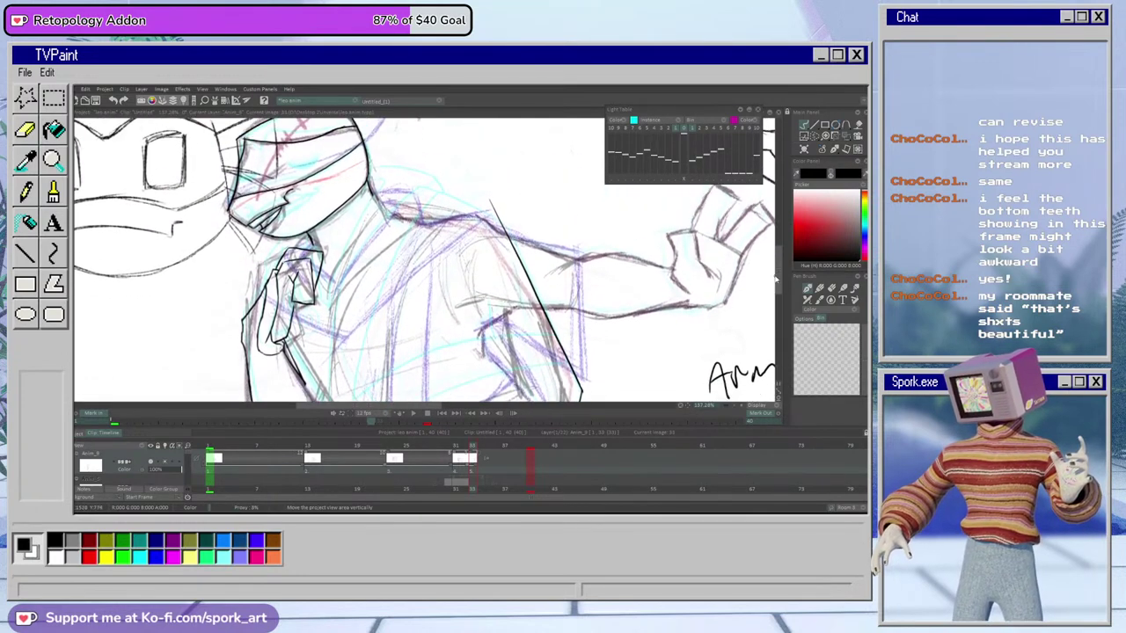
pyautogui.moveTo(494, 218); pyautogui.dragTo(377, 189)
pyautogui.hotkey('ctrl', 'z')
pyautogui.moveTo(488, 208); pyautogui.dragTo(360, 176)
pyautogui.hotkey('ctrl', 'z')
pyautogui.moveTo(494, 209); pyautogui.dragTo(369, 185)
pyautogui.hotkey('ctrl', 'z')
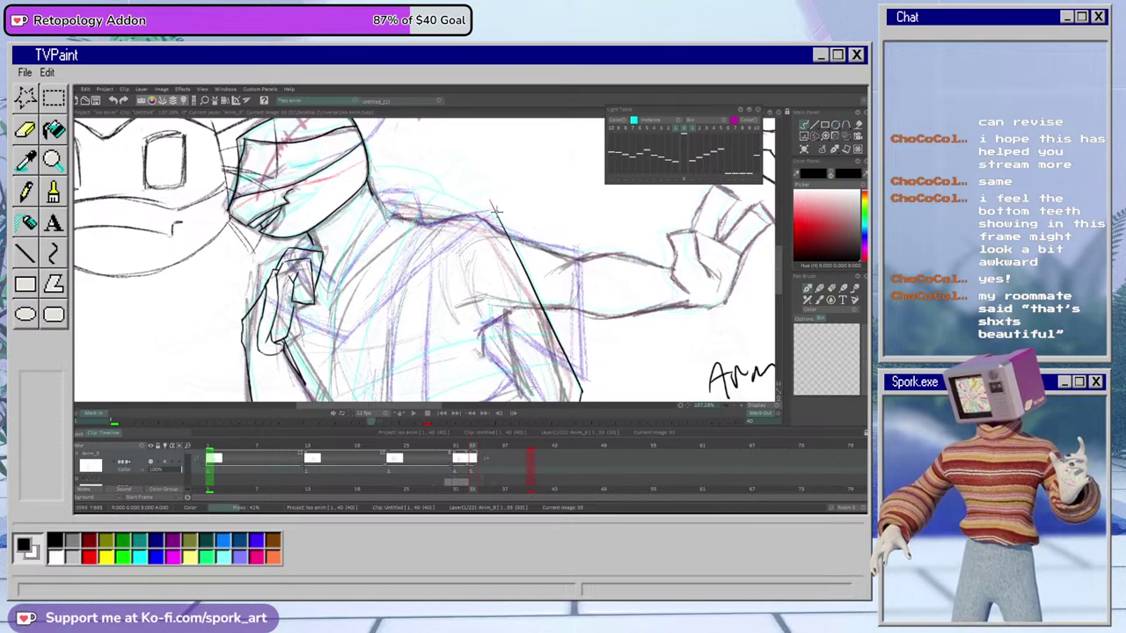
pyautogui.moveTo(486, 205); pyautogui.dragTo(368, 180)
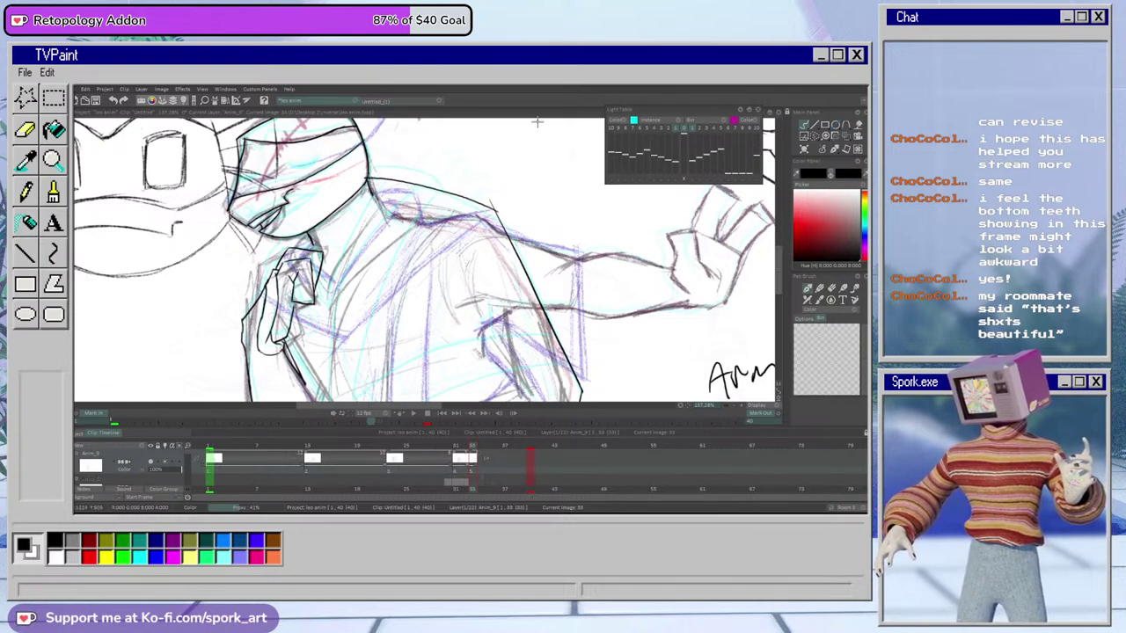
pyautogui.press('e')
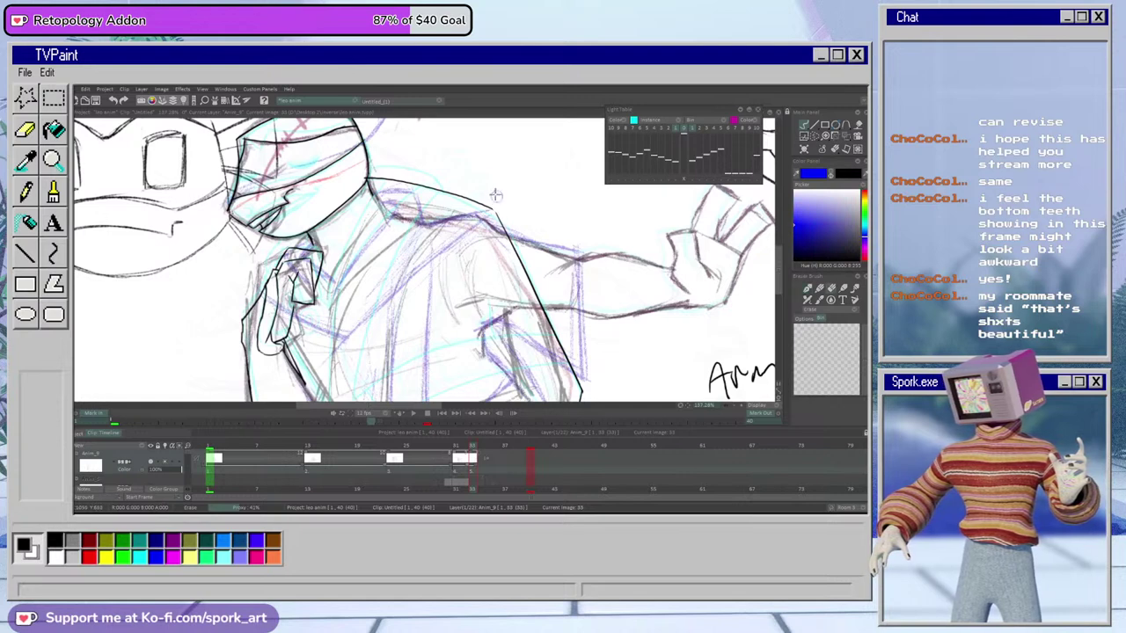
pyautogui.press('b')
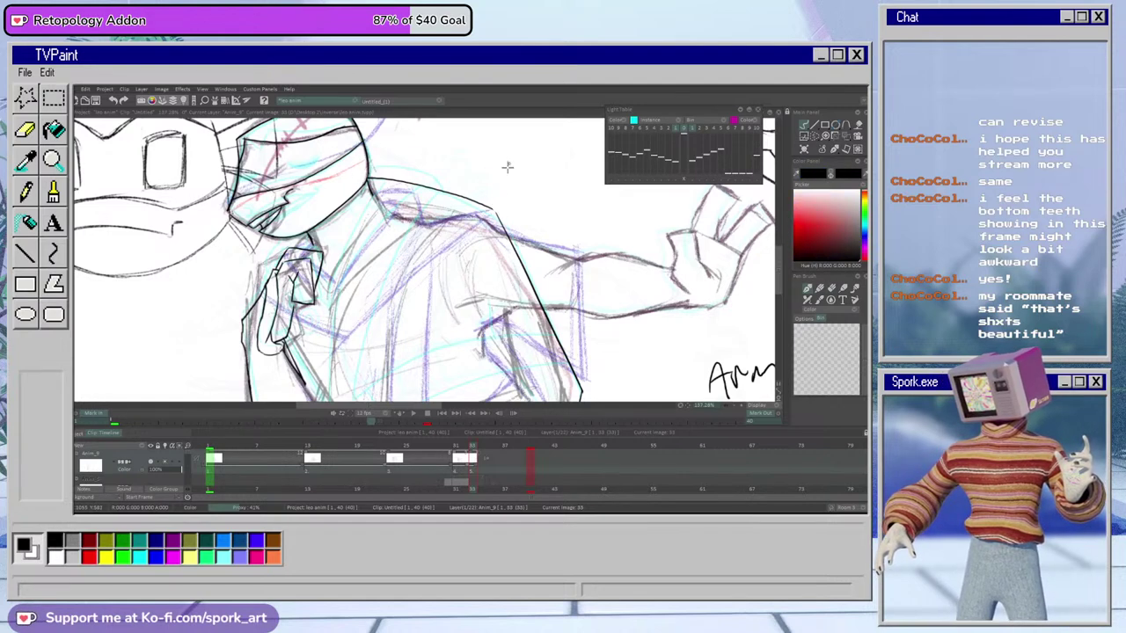
# Erase both belt lines across the lower torso in the frame 31 drawing
pyautogui.moveTo(778, 263); pyautogui.dragTo(779, 275)
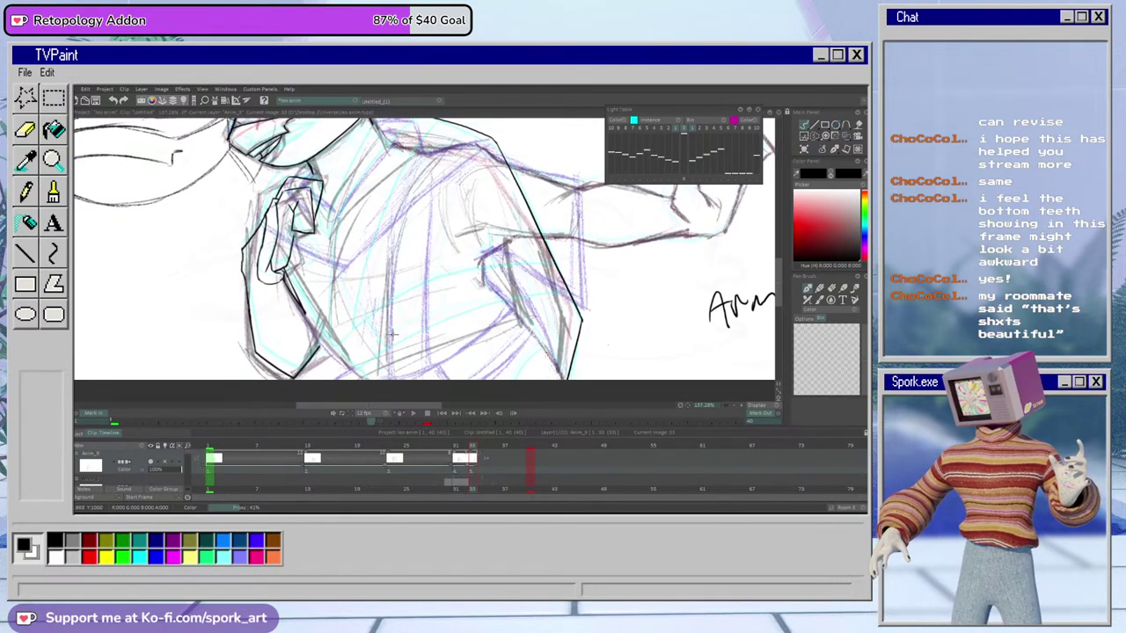
pyautogui.click(458, 448)
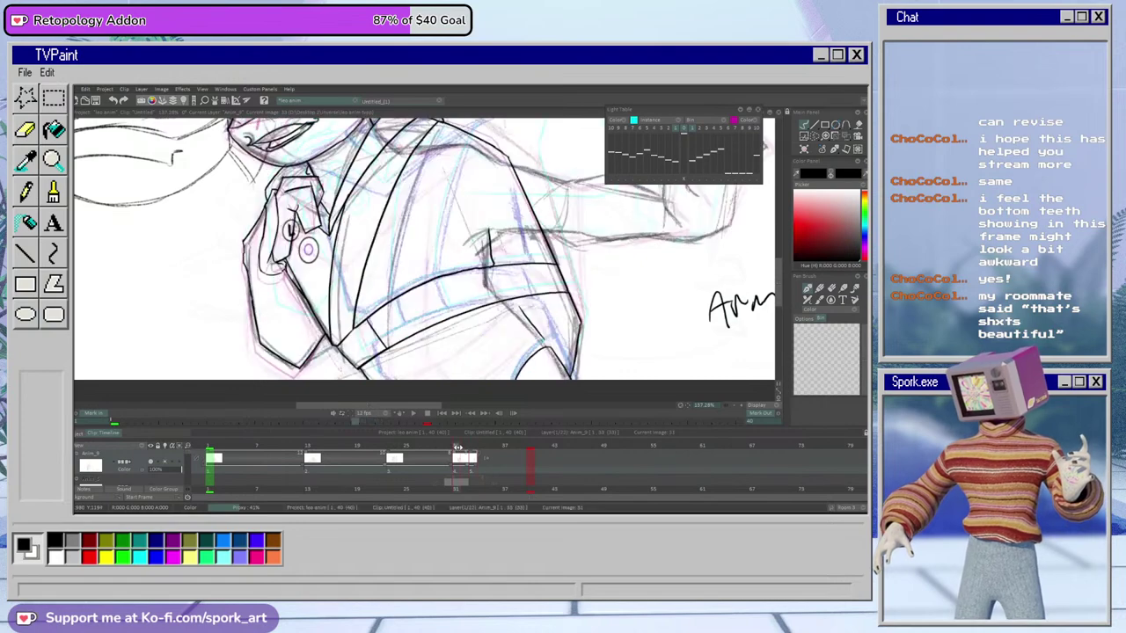
pyautogui.moveTo(458, 452)
pyautogui.mouseDown()
pyautogui.moveTo(473, 452)
pyautogui.moveTo(456, 452)
pyautogui.mouseUp()
pyautogui.press('e')
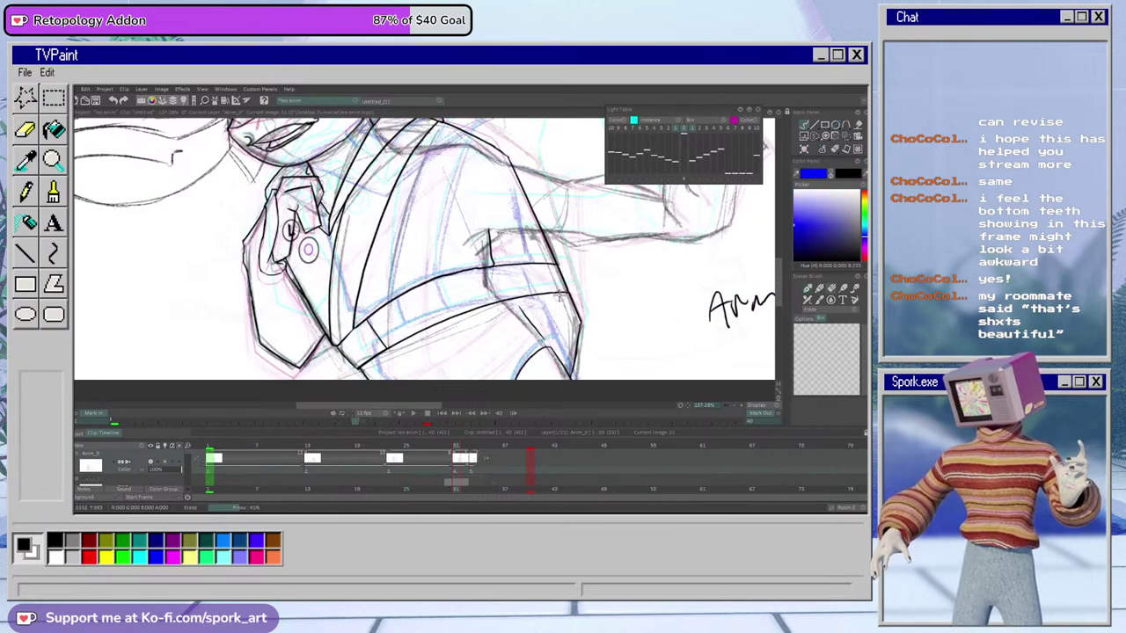
pyautogui.moveTo(542, 295)
pyautogui.mouseDown()
pyautogui.moveTo(472, 307)
pyautogui.moveTo(376, 352)
pyautogui.moveTo(361, 366)
pyautogui.moveTo(368, 382)
pyautogui.moveTo(356, 362)
pyautogui.moveTo(381, 308)
pyautogui.moveTo(358, 323)
pyautogui.moveTo(556, 265)
pyautogui.moveTo(528, 261)
pyautogui.mouseUp()
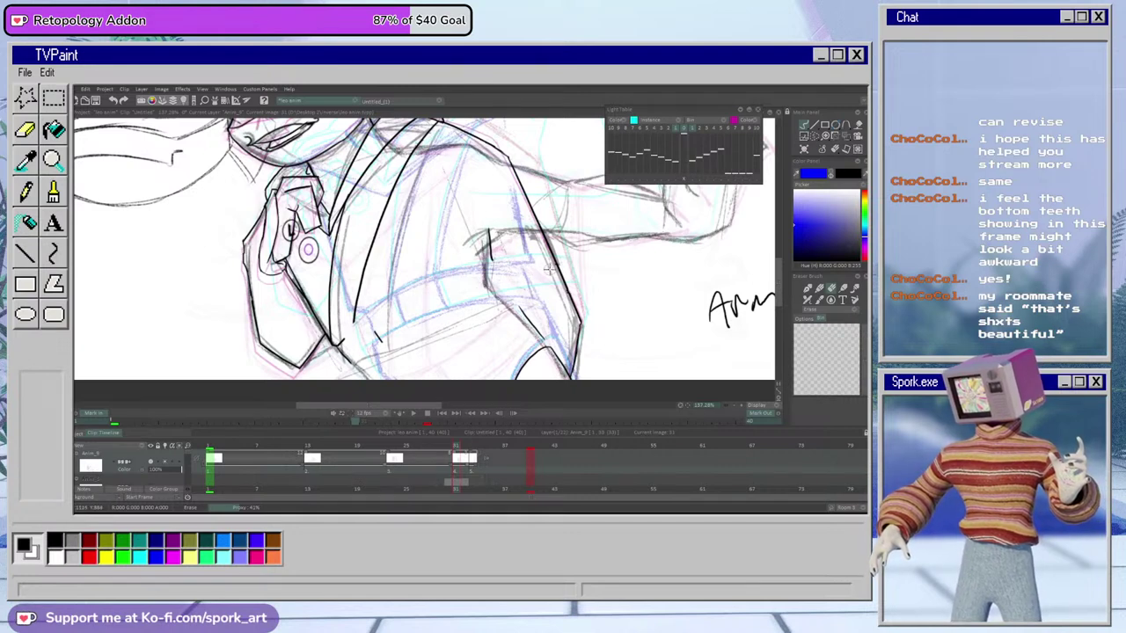
# Redraw the upper and lower belt lines as smooth curves across the torso at frame 31, trimming the overshooting end
pyautogui.press('e')
pyautogui.moveTo(559, 264)
pyautogui.mouseDown()
pyautogui.moveTo(457, 283)
pyautogui.moveTo(319, 360)
pyautogui.mouseUp()
pyautogui.hotkey('ctrl', 'z')
pyautogui.moveTo(560, 266)
pyautogui.mouseDown()
pyautogui.moveTo(428, 294)
pyautogui.moveTo(318, 363)
pyautogui.mouseUp()
pyautogui.press('e')
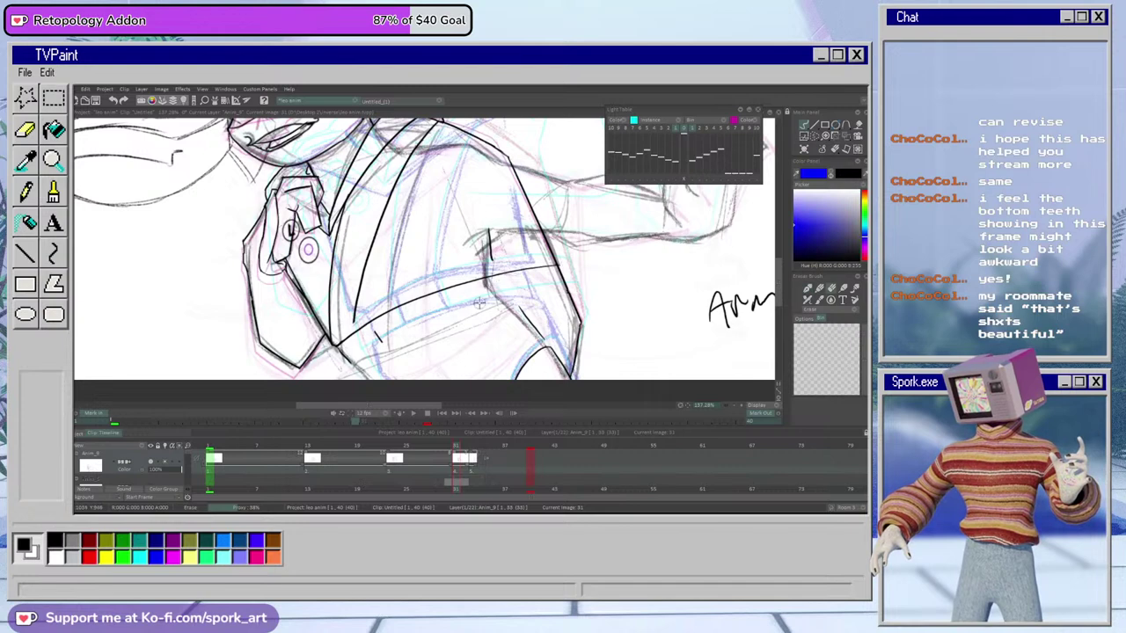
pyautogui.press('e')
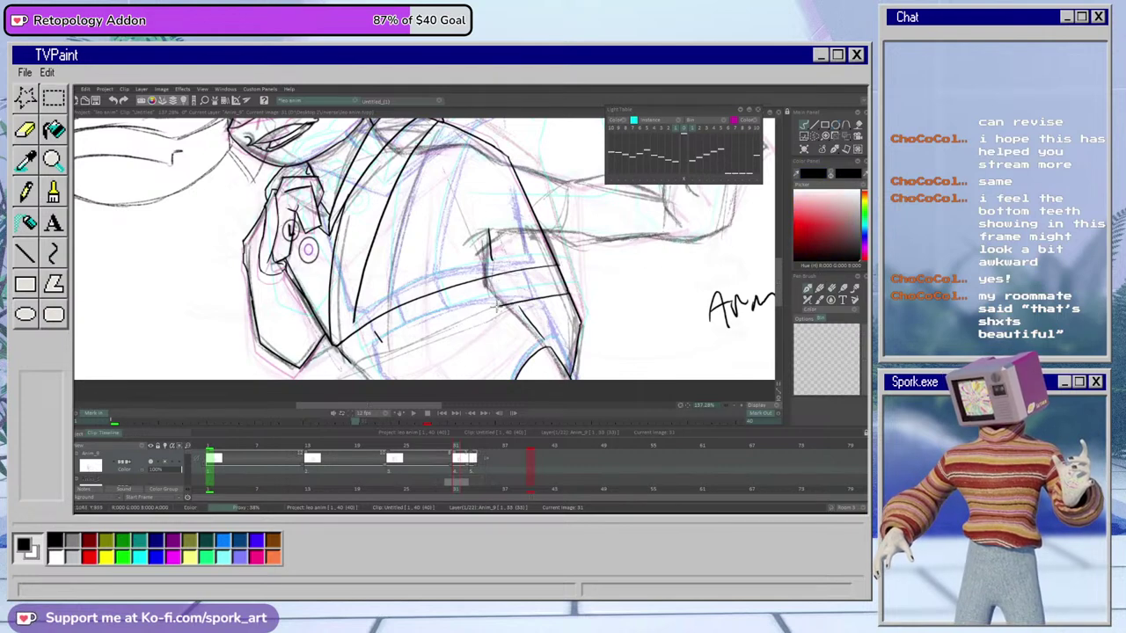
pyautogui.moveTo(525, 303); pyautogui.dragTo(348, 378)
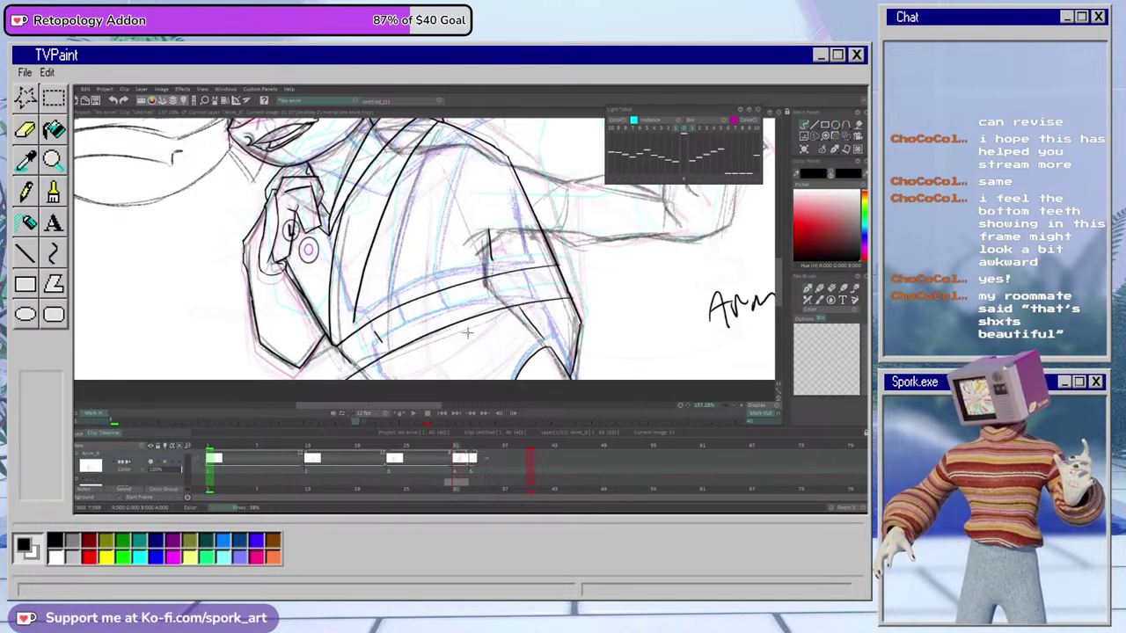
pyautogui.press('e')
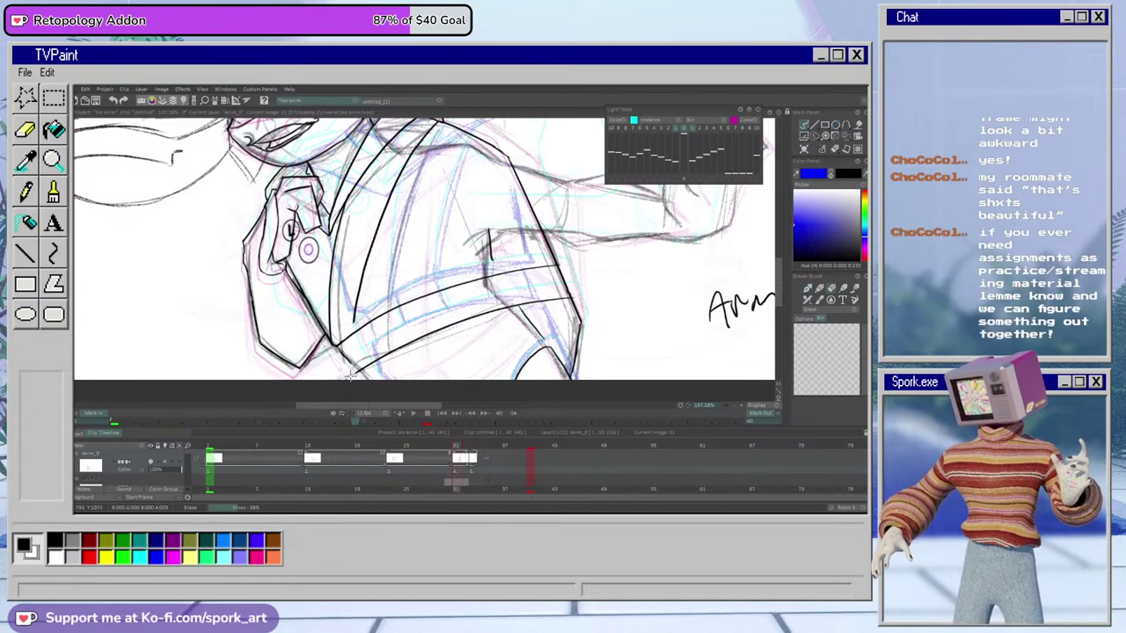
pyautogui.press('e')
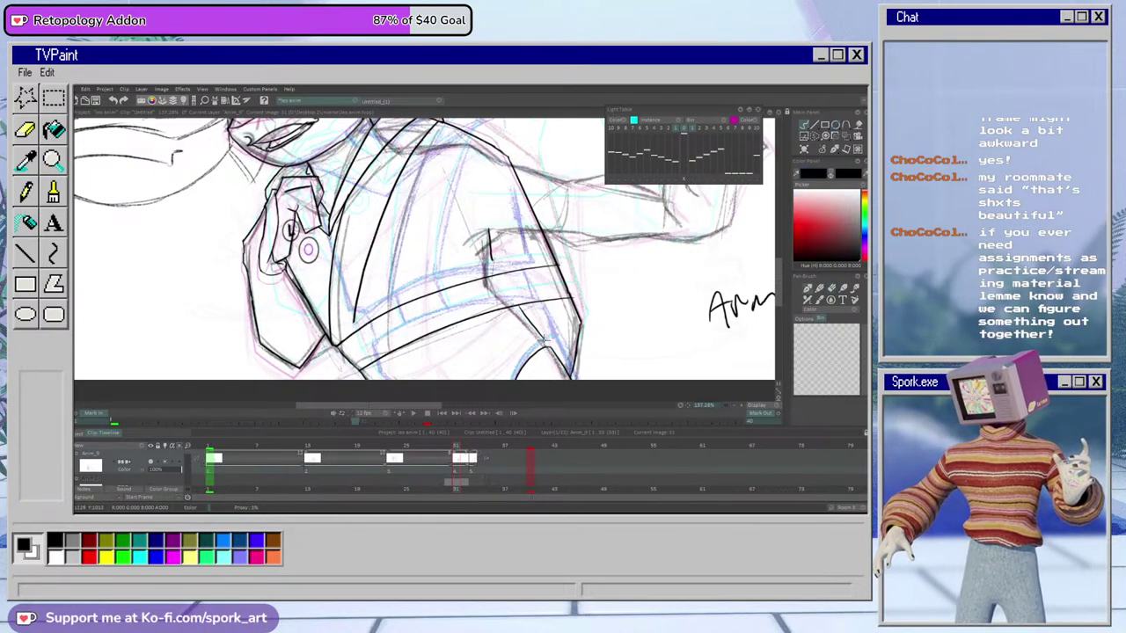
# Ink two parallel curved belt lines across the lower torso in the frame 33 drawing
pyautogui.click(471, 446)
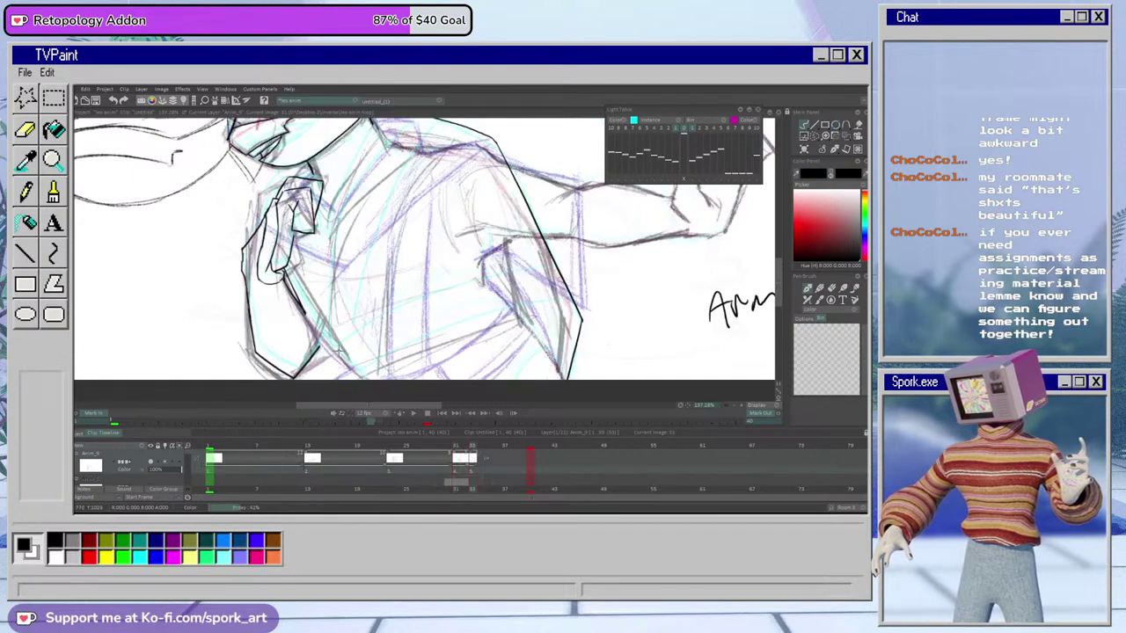
pyautogui.moveTo(338, 348); pyautogui.dragTo(596, 267)
pyautogui.hotkey('ctrl', 'z')
pyautogui.moveTo(331, 354); pyautogui.dragTo(598, 266)
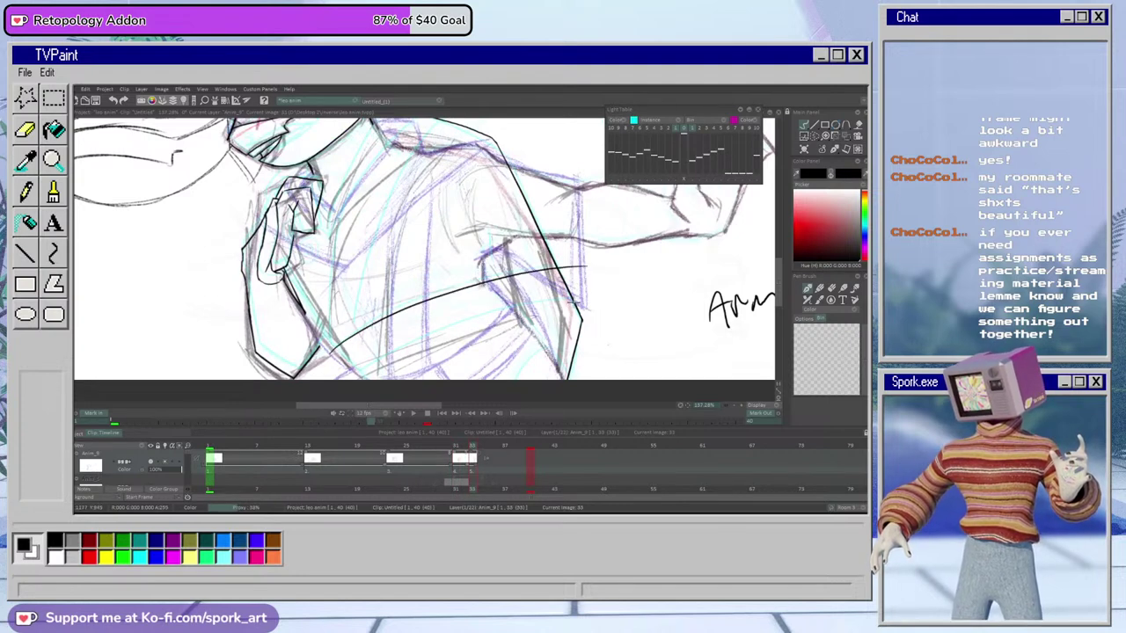
pyautogui.moveTo(580, 304); pyautogui.dragTo(346, 376)
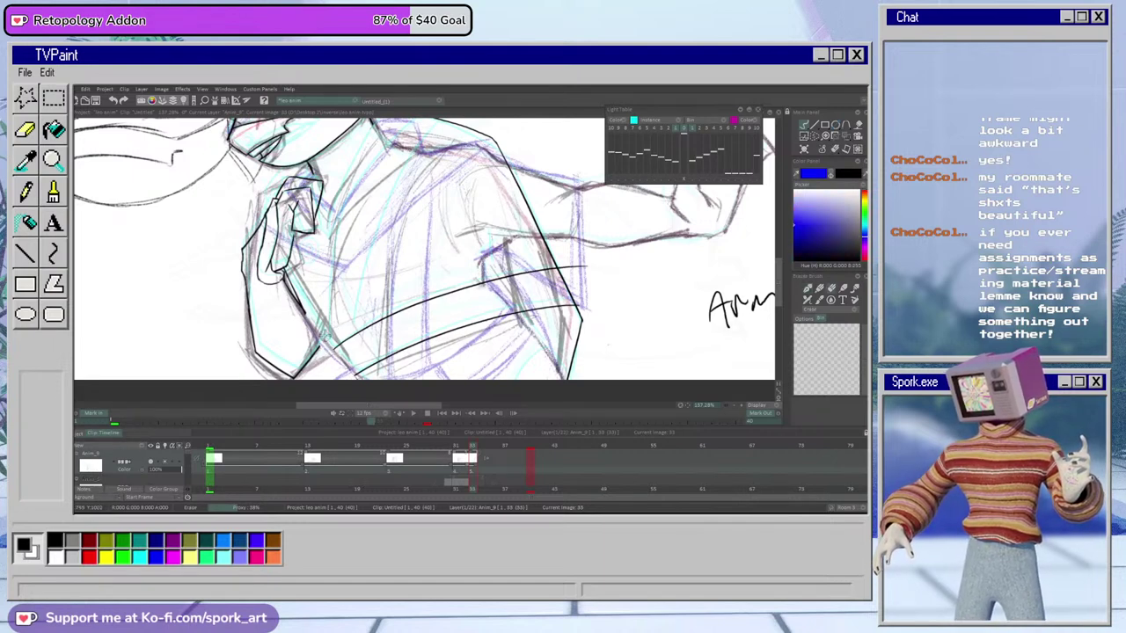
pyautogui.press('e')
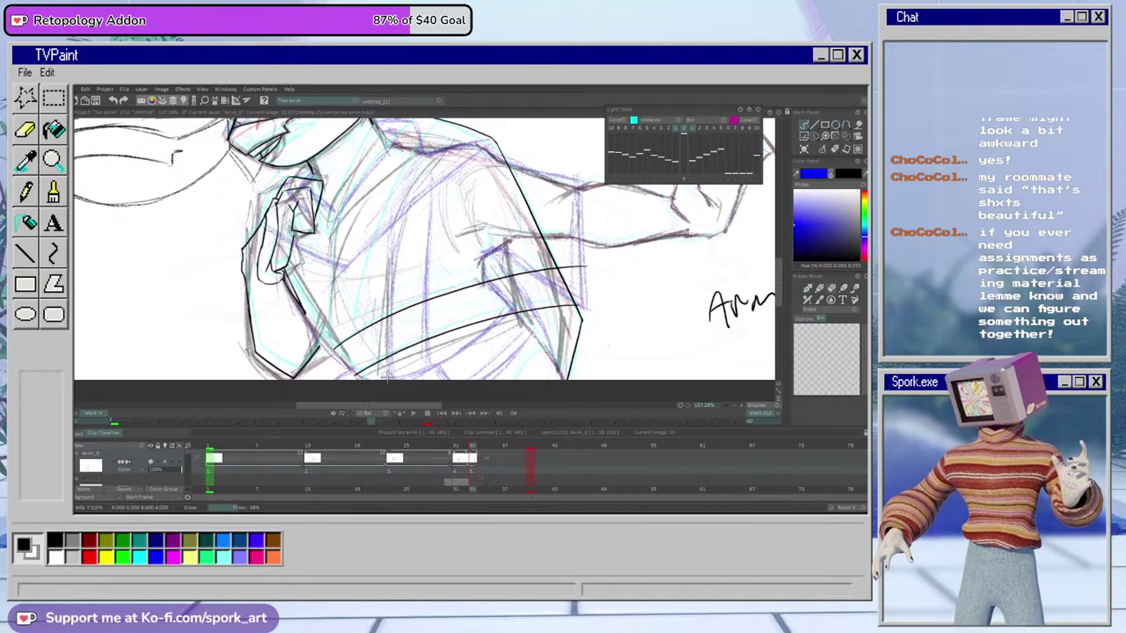
# Ink the short front edge joining the belt lines at frame 33 and erase the belt ends that overshoot the body outline
pyautogui.press('e')
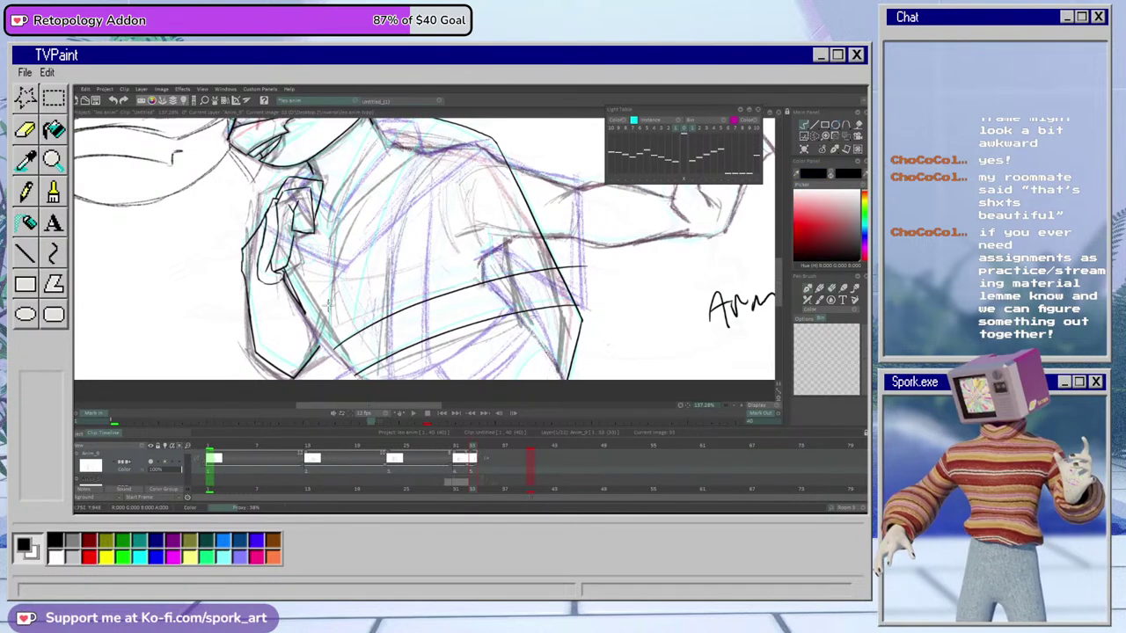
pyautogui.press('e')
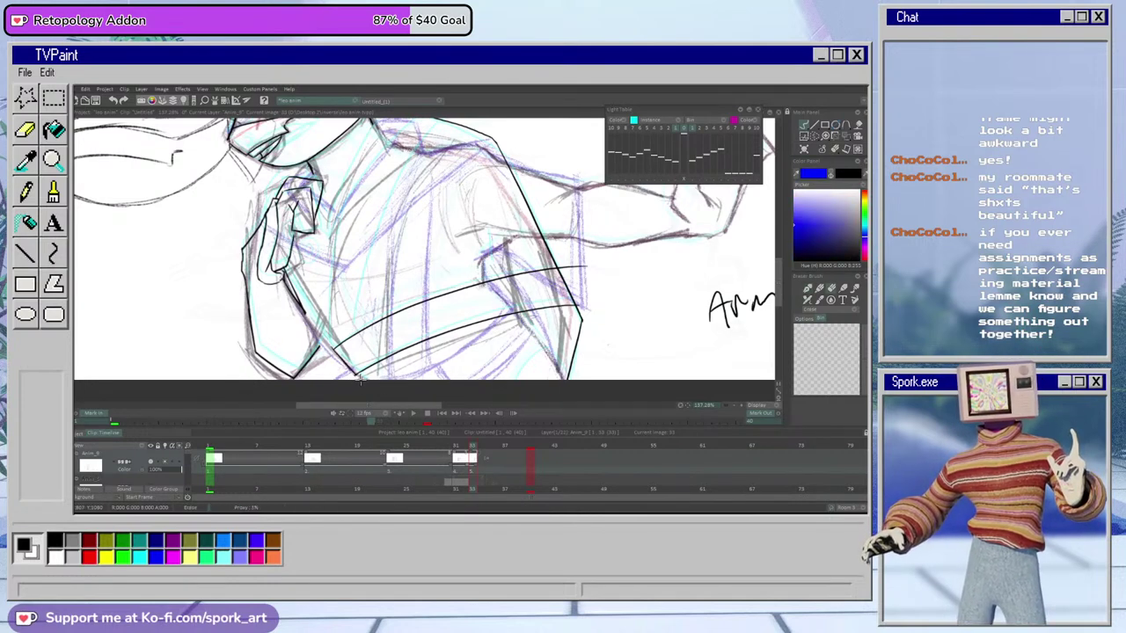
pyautogui.press('e')
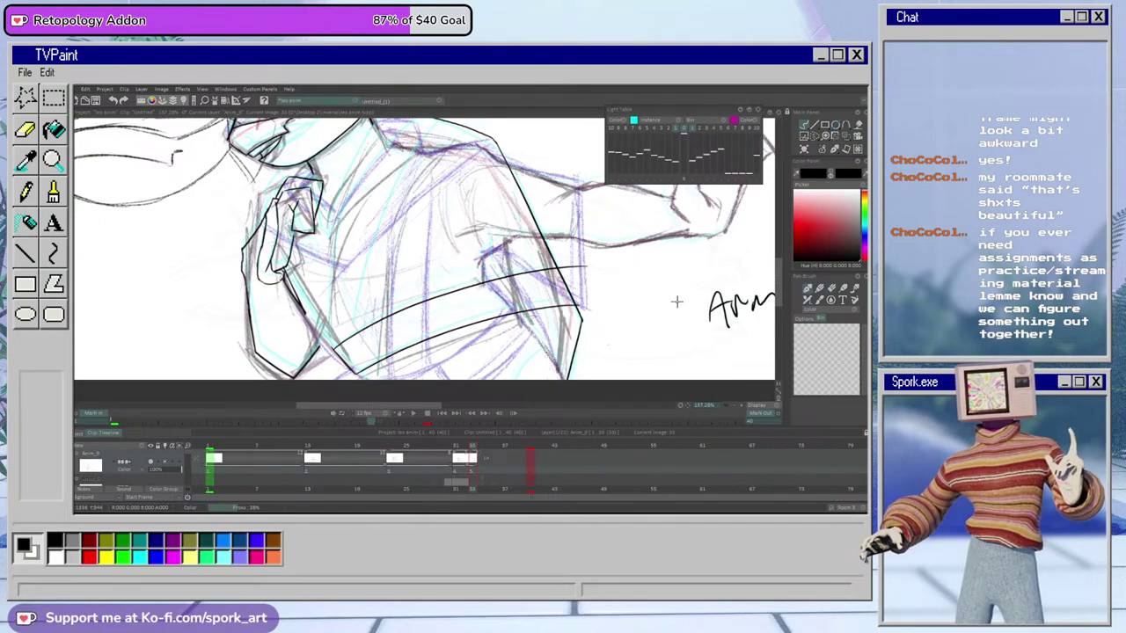
pyautogui.press('e')
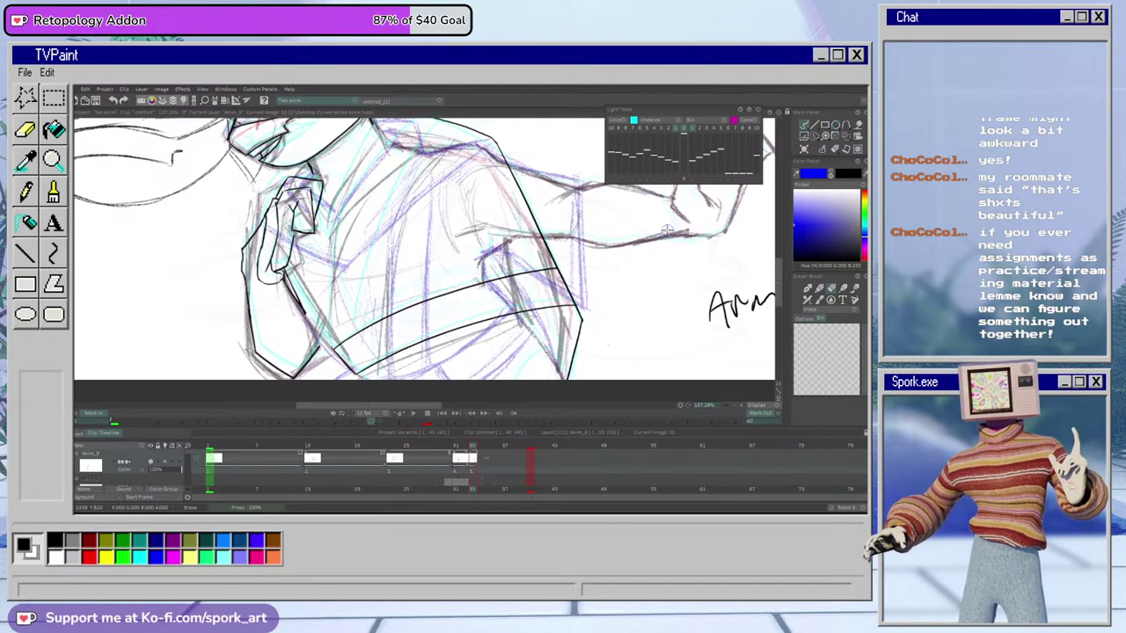
pyautogui.press('b')
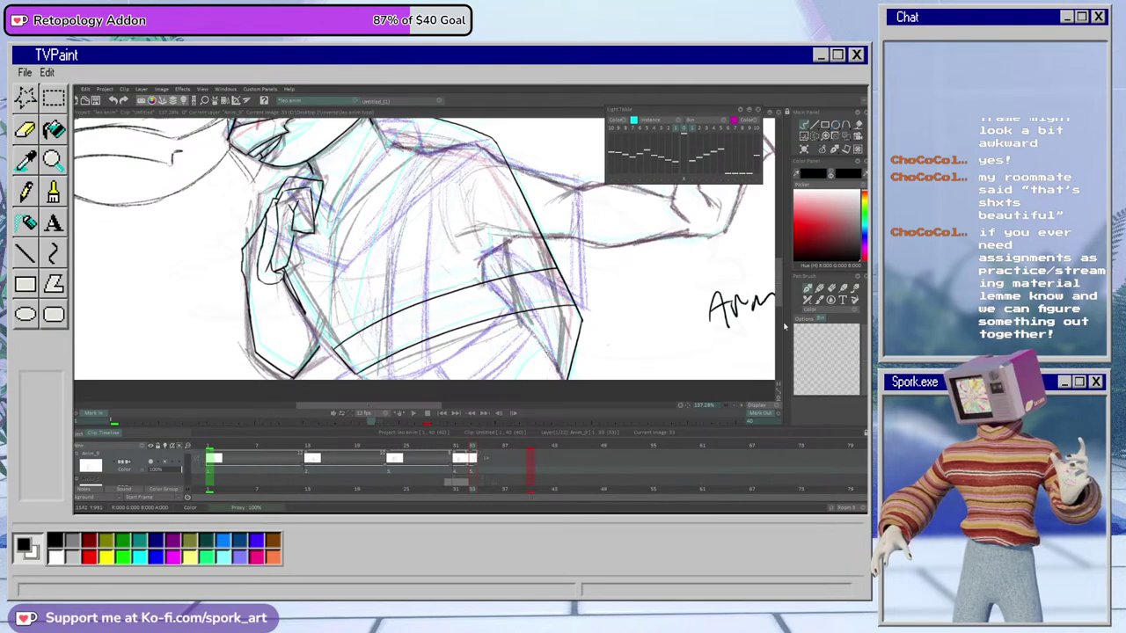
# Stamp the closed-eyes custom brush in the empty area beside the head at frame 33
pyautogui.scroll(3, 779, 294)
pyautogui.scroll(4, 779, 289)
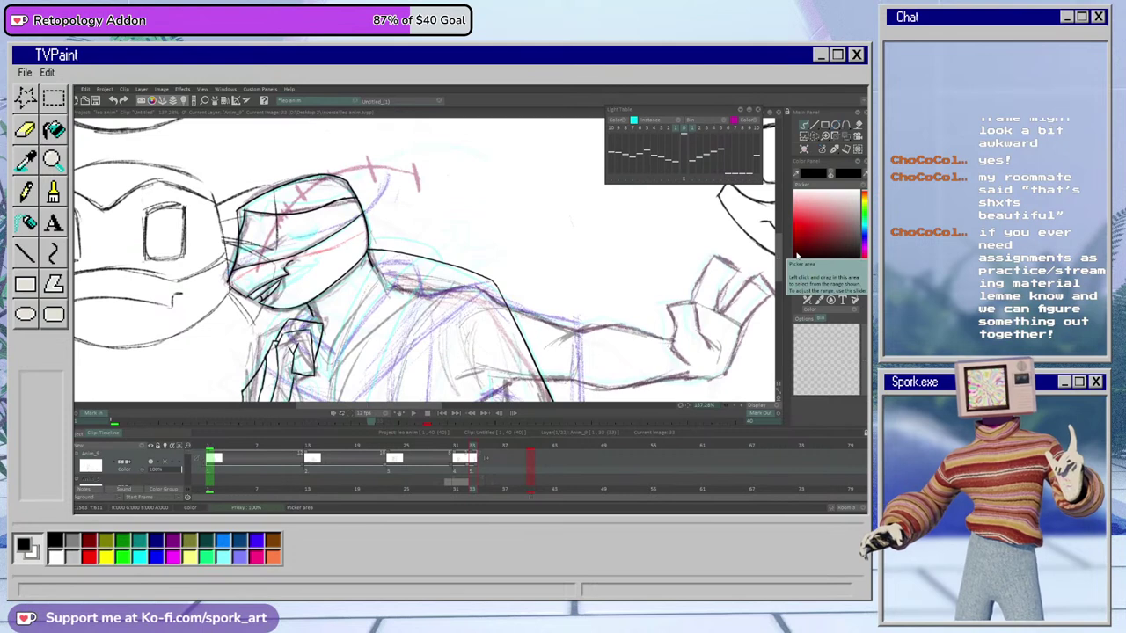
pyautogui.scroll(3, 822, 364)
pyautogui.click(805, 362)
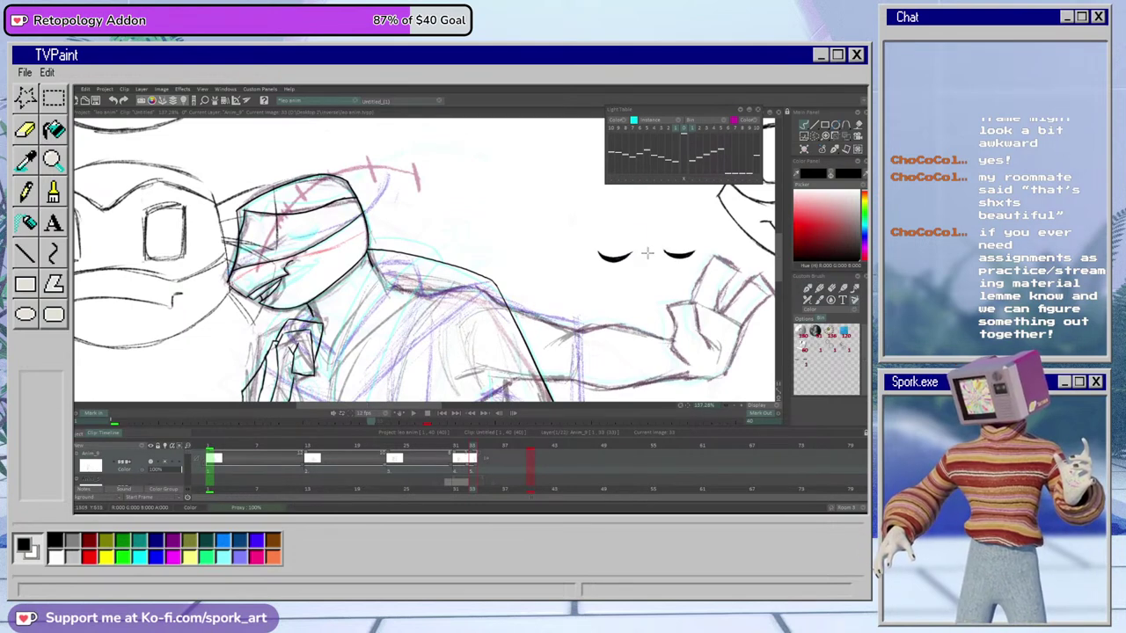
pyautogui.click(526, 220)
# Select one stamped closed eye, move it onto the turtle's mask and rotate it about 22° to follow the head's tilt
pyautogui.click(815, 138)
pyautogui.moveTo(573, 197)
pyautogui.mouseDown()
pyautogui.moveTo(532, 225)
pyautogui.moveTo(573, 188)
pyautogui.moveTo(316, 255)
pyautogui.moveTo(277, 251)
pyautogui.moveTo(283, 239)
pyautogui.moveTo(275, 249)
pyautogui.moveTo(323, 258)
pyautogui.moveTo(290, 248)
pyautogui.moveTo(315, 223)
pyautogui.moveTo(299, 246)
pyautogui.moveTo(313, 236)
pyautogui.mouseUp()
pyautogui.click(846, 141)
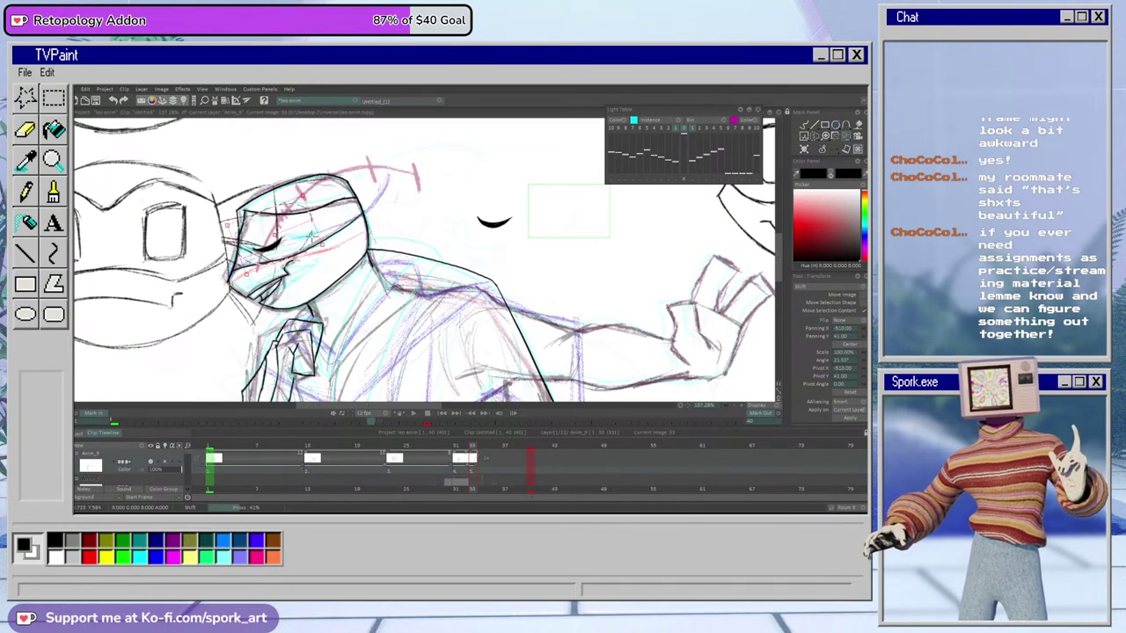
pyautogui.click(797, 124)
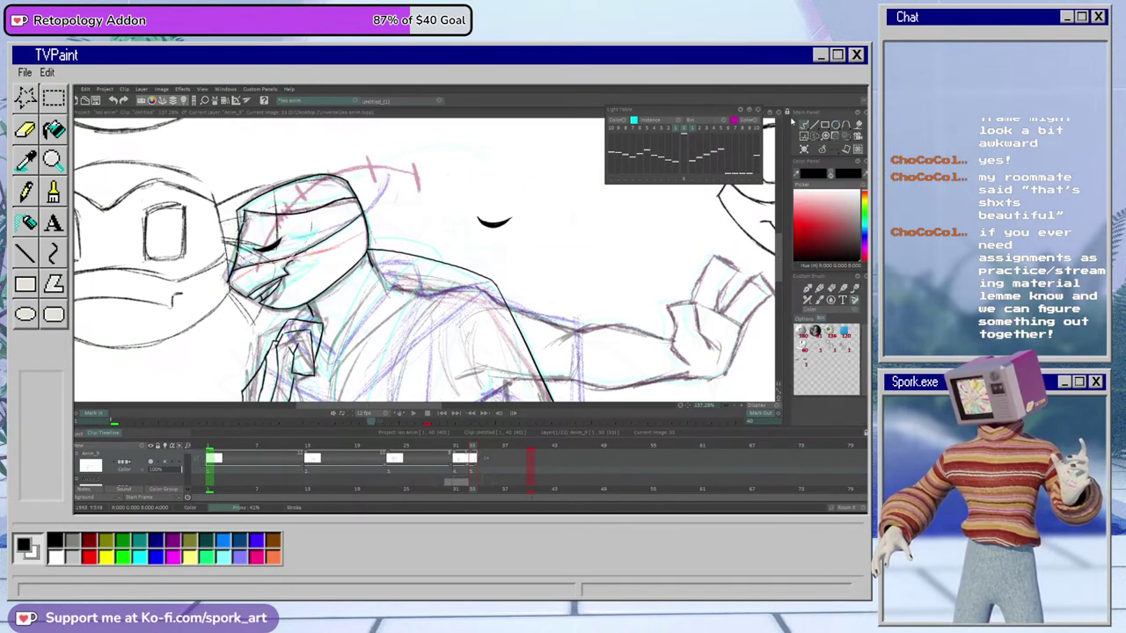
# Erase the leftover closed-eye stamp in the empty area beside the head at frame 33
pyautogui.press('e')
pyautogui.moveTo(482, 218); pyautogui.dragTo(508, 220)
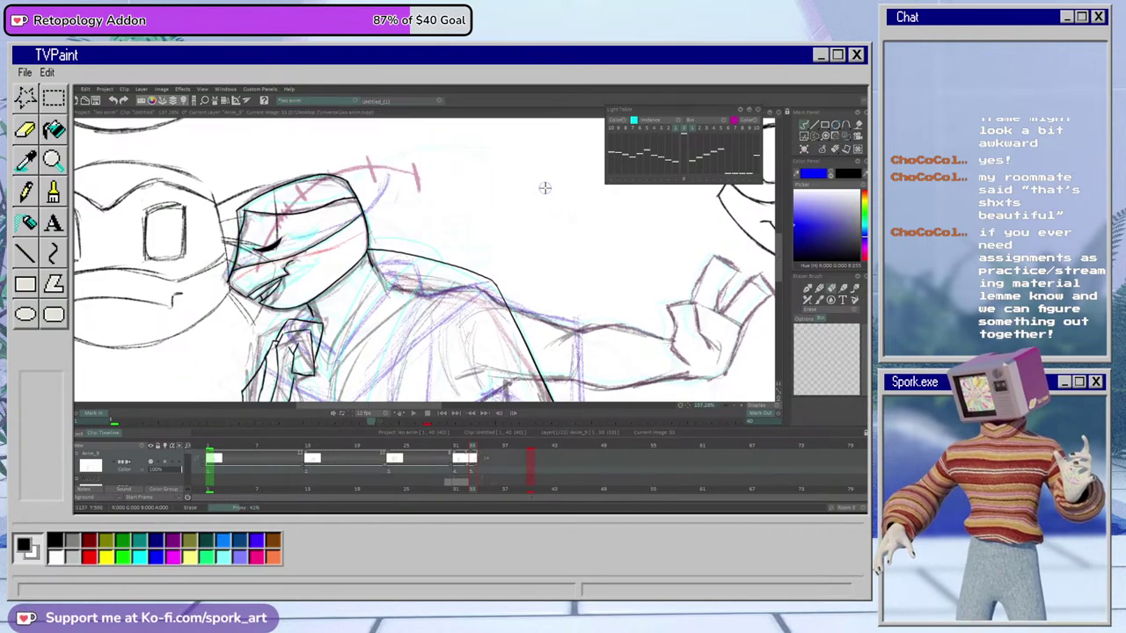
pyautogui.press('e')
pyautogui.click(806, 290)
# Flip repeatedly between the frame 33 drawing and the previous drawing to compare how the pose moves
pyautogui.moveTo(726, 406); pyautogui.dragTo(690, 426)
pyautogui.moveTo(473, 452); pyautogui.dragTo(467, 453)
pyautogui.click(467, 454)
pyautogui.click(463, 454)
pyautogui.click(467, 455)
pyautogui.click(464, 455)
pyautogui.click(467, 454)
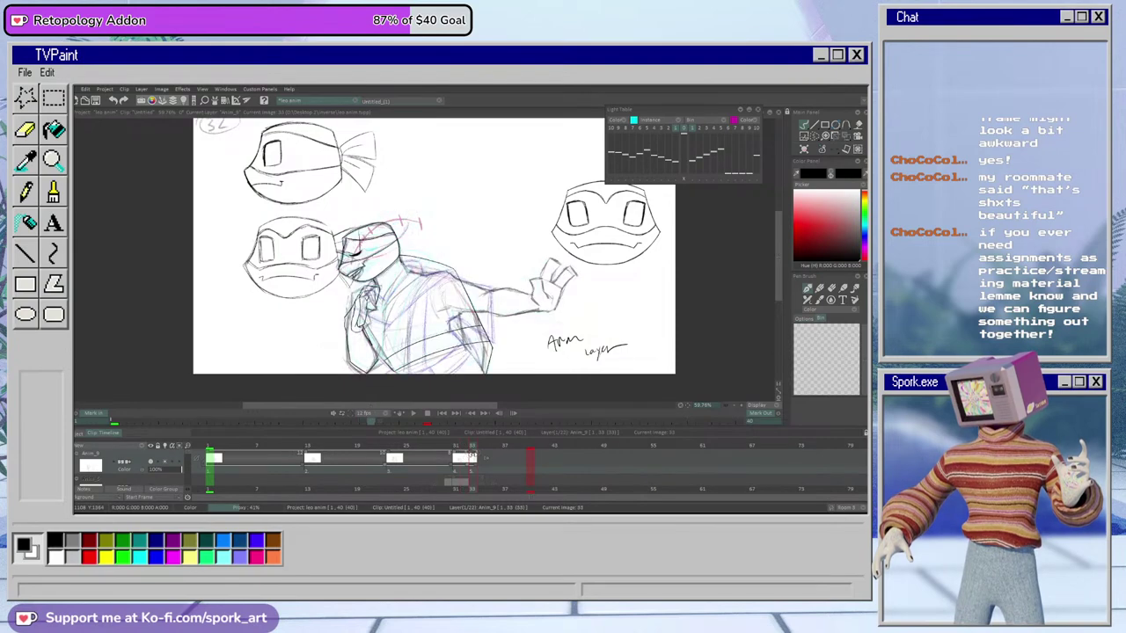
pyautogui.click(463, 454)
pyautogui.click(467, 454)
pyautogui.click(465, 455)
pyautogui.click(467, 454)
pyautogui.click(463, 455)
pyautogui.click(467, 455)
pyautogui.click(470, 455)
pyautogui.click(471, 455)
pyautogui.click(464, 454)
pyautogui.click(467, 454)
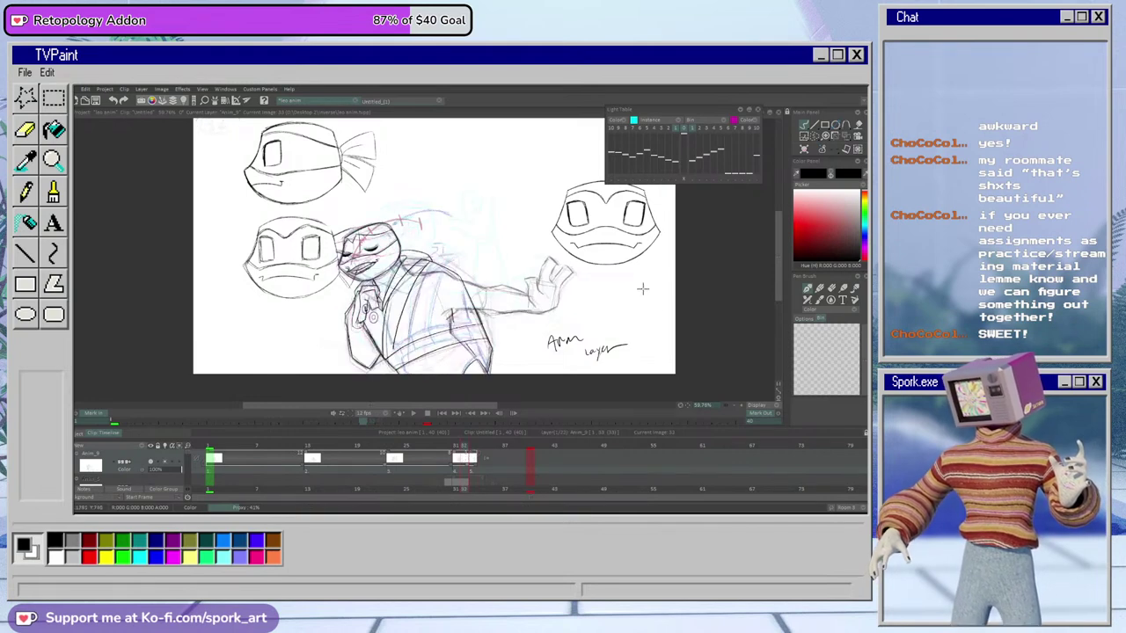
pyautogui.click(474, 447)
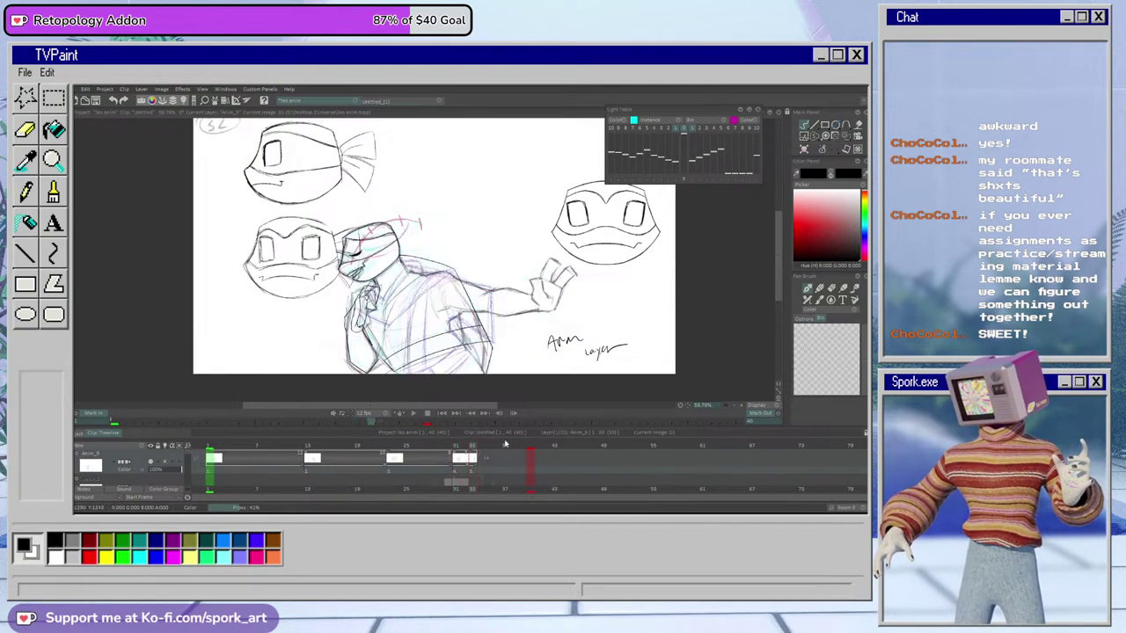
# Extend the last drawing's exposure to frame 34 and erase its back outline from the shoulder down past the belt
pyautogui.moveTo(485, 458); pyautogui.dragTo(494, 458)
pyautogui.click(777, 384)
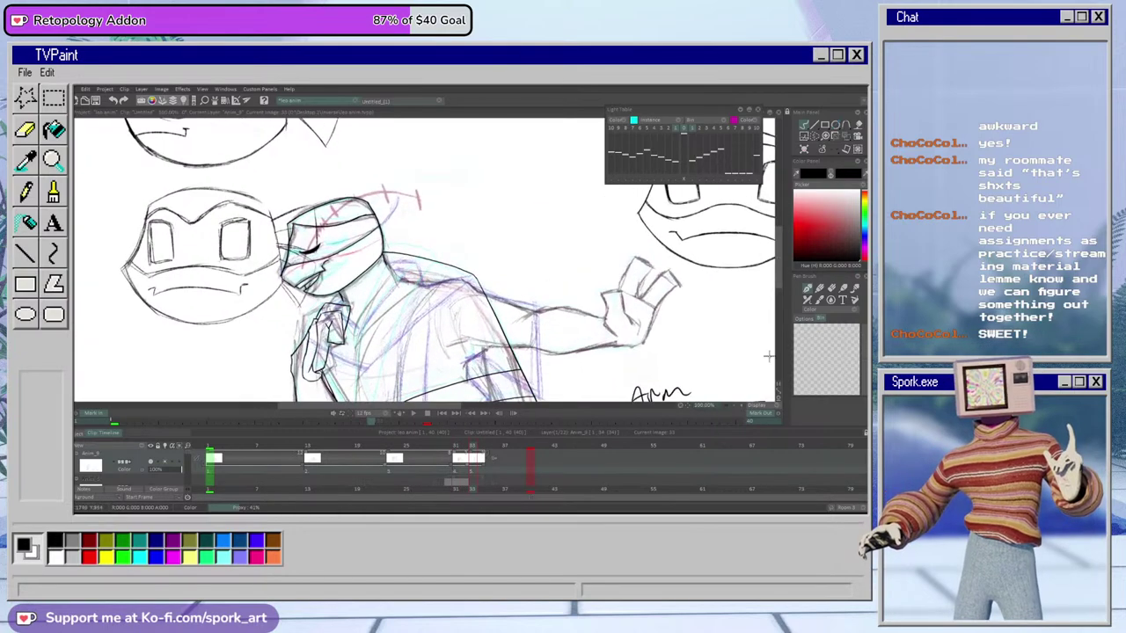
pyautogui.moveTo(782, 279); pyautogui.dragTo(782, 292)
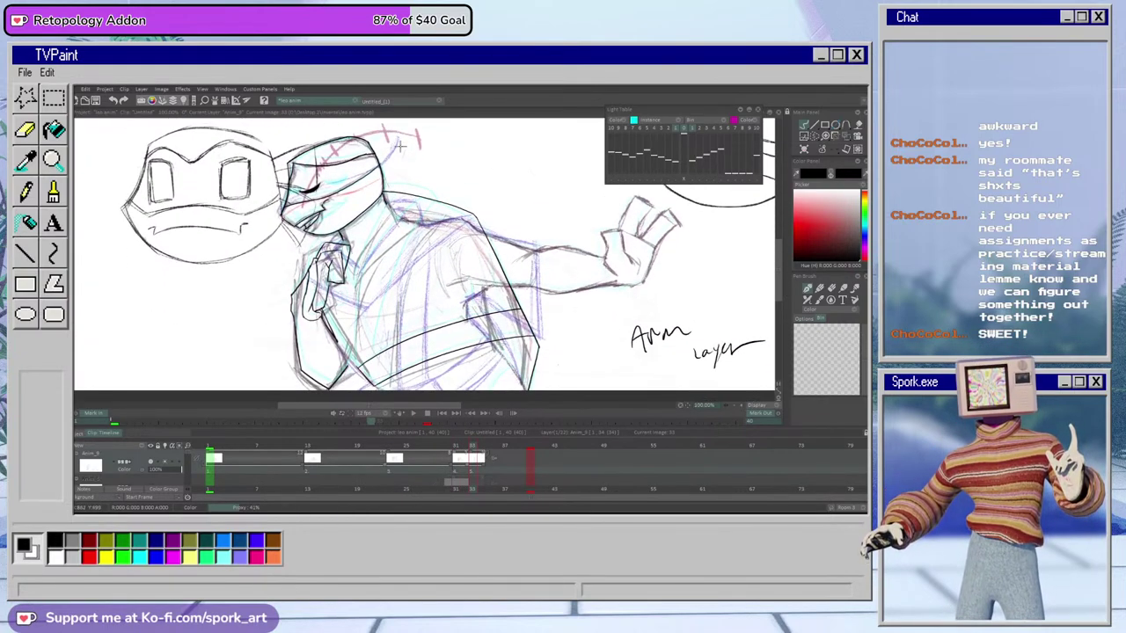
pyautogui.press('e')
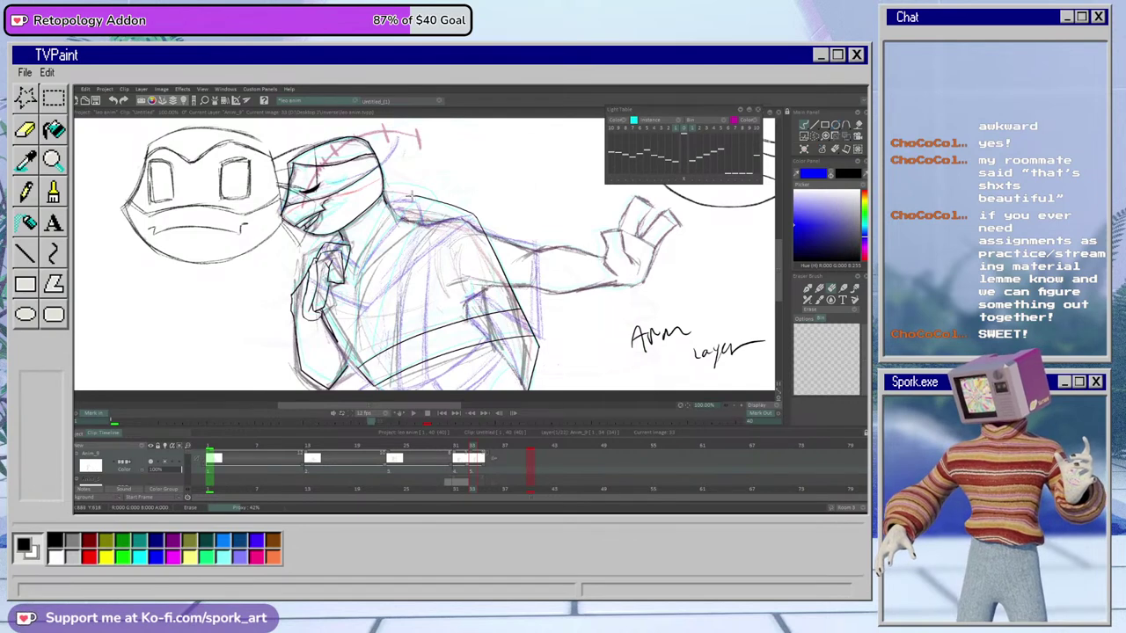
pyautogui.moveTo(457, 207)
pyautogui.mouseDown()
pyautogui.moveTo(513, 280)
pyautogui.moveTo(532, 329)
pyautogui.mouseUp()
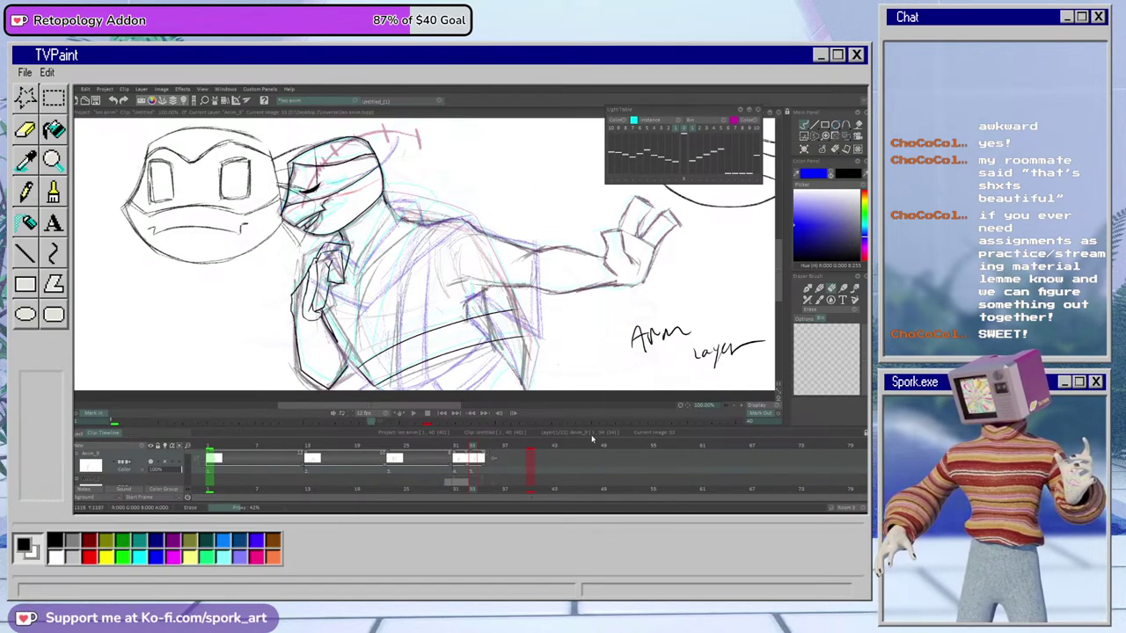
# Try to redraw the back outline freehand from the shoulder down past the belt at frame 33
pyautogui.press('b')
pyautogui.scroll(1, 731, 391)
pyautogui.moveTo(781, 279); pyautogui.dragTo(781, 285)
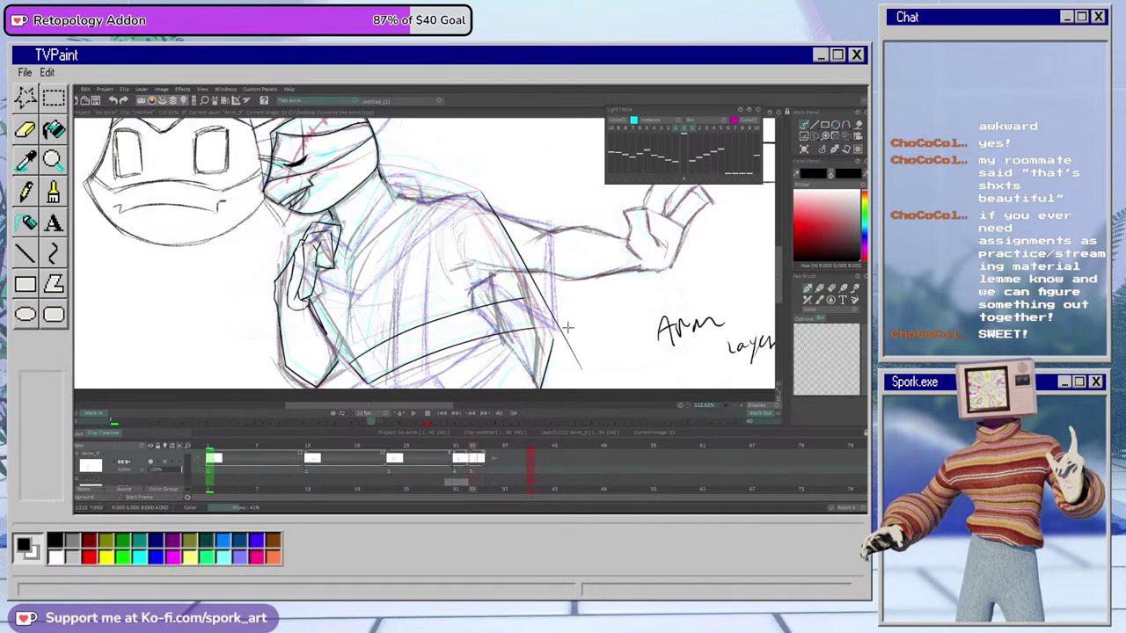
pyautogui.moveTo(471, 177); pyautogui.dragTo(576, 382)
pyautogui.hotkey('ctrl', 'z')
pyautogui.moveTo(475, 179); pyautogui.dragTo(570, 387)
pyautogui.hotkey('ctrl', 'z')
pyautogui.hotkey('ctrl', 'z')
pyautogui.hotkey('ctrl', 'z')
pyautogui.moveTo(470, 168); pyautogui.dragTo(558, 388)
pyautogui.hotkey('ctrl', 'z')
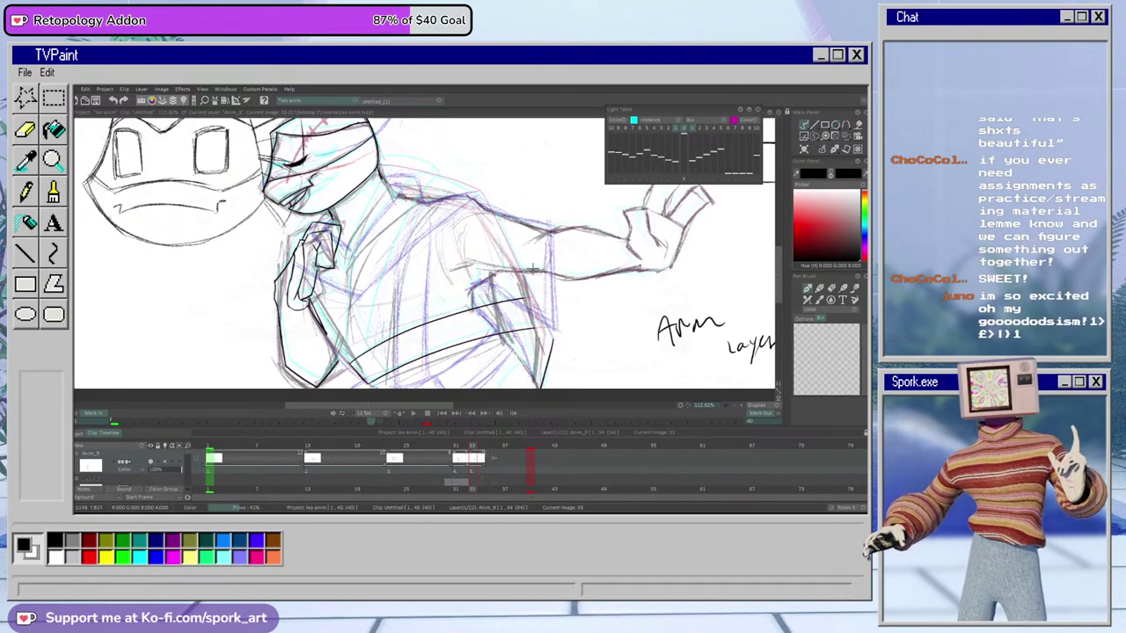
# Select the back outline and strap lines in the frame 31 drawing and copy the selection to a brush
pyautogui.click(457, 447)
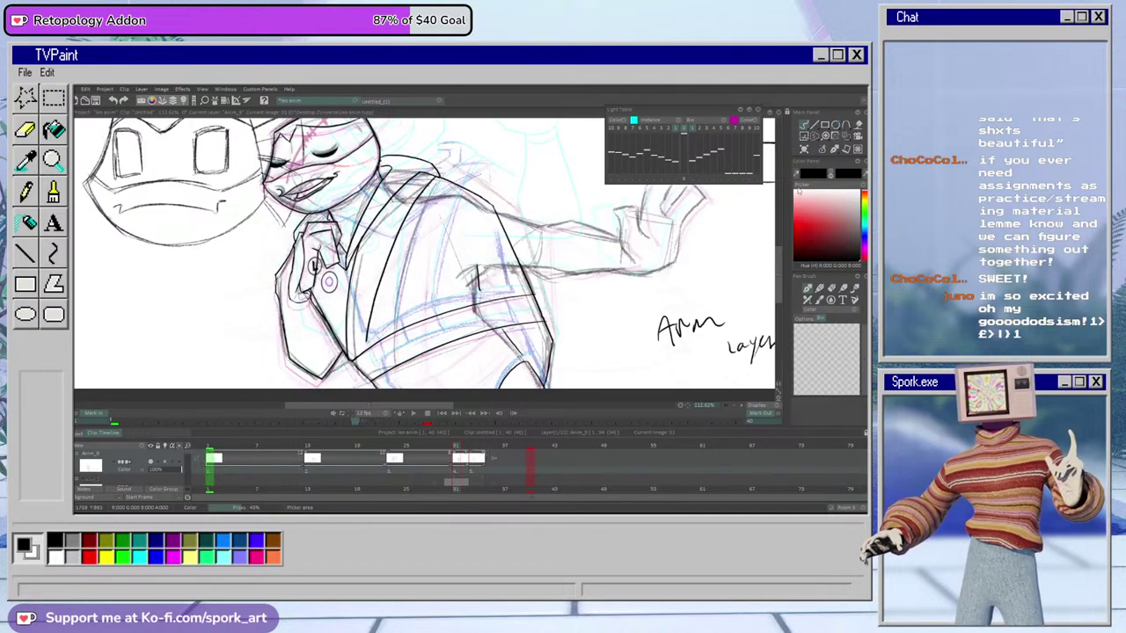
pyautogui.press('e')
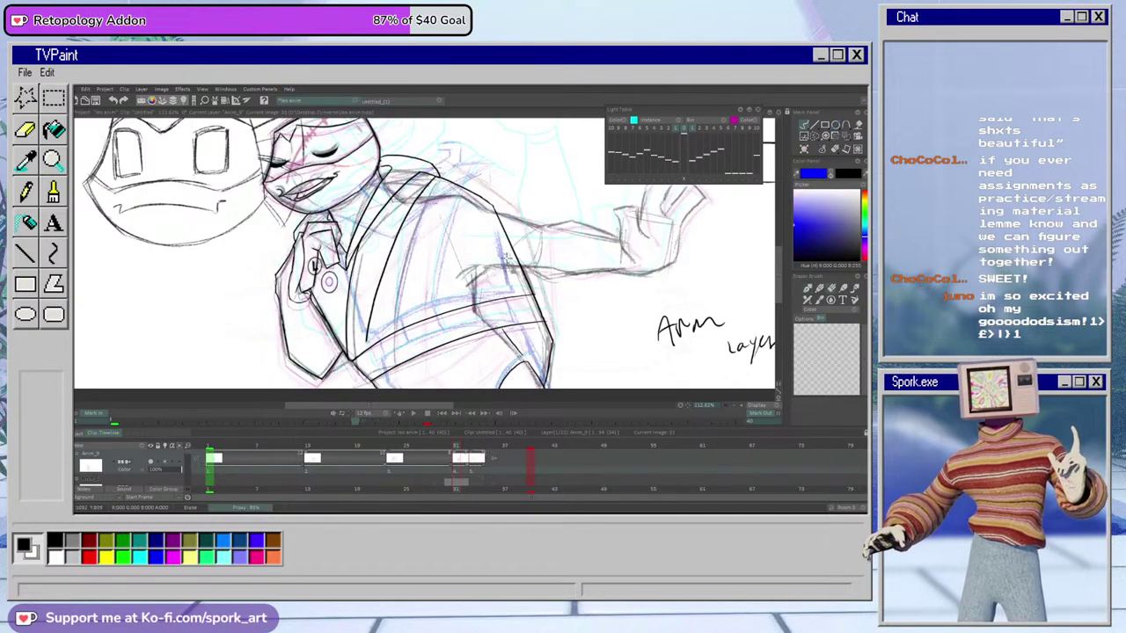
pyautogui.press('s')
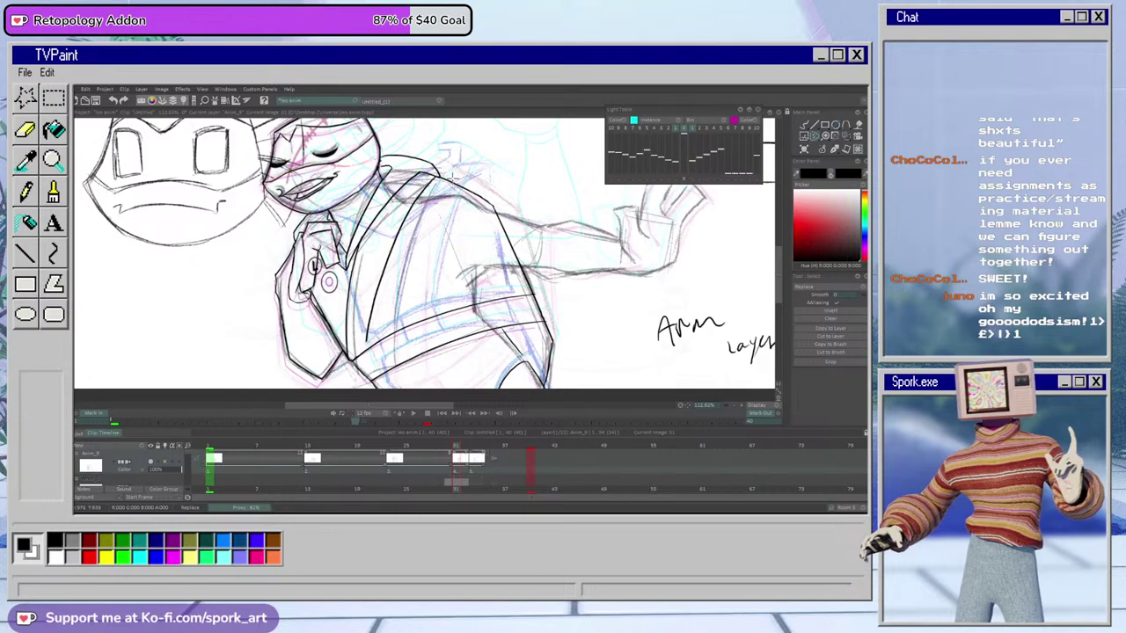
pyautogui.moveTo(554, 347)
pyautogui.mouseDown()
pyautogui.moveTo(568, 312)
pyautogui.moveTo(504, 187)
pyautogui.moveTo(432, 143)
pyautogui.moveTo(392, 144)
pyautogui.moveTo(357, 336)
pyautogui.moveTo(486, 255)
pyautogui.mouseUp()
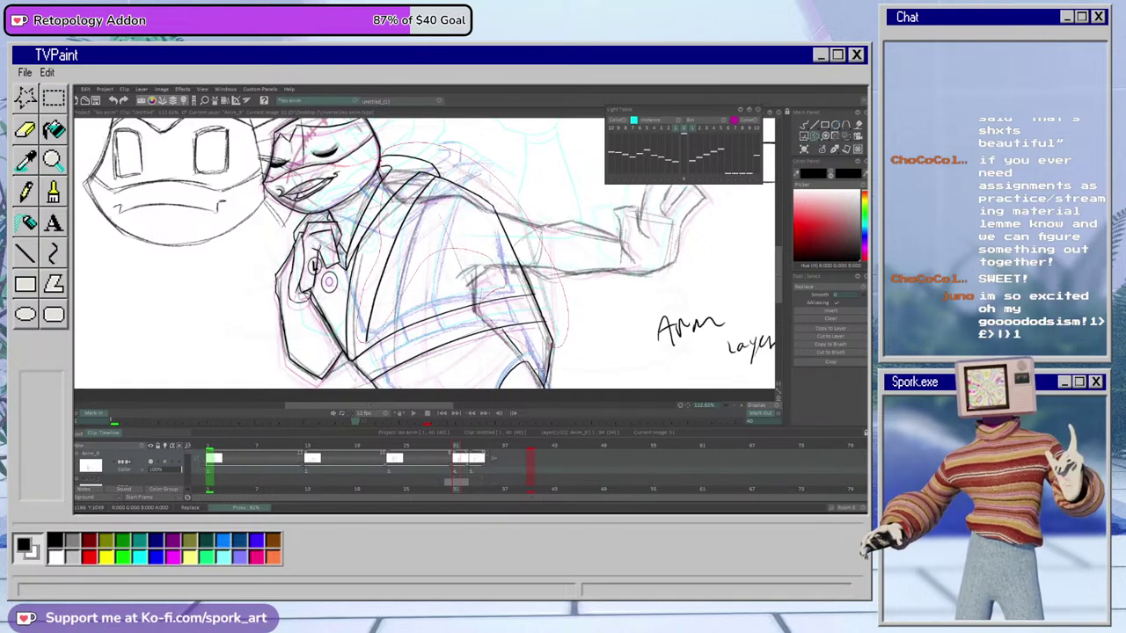
pyautogui.moveTo(569, 368); pyautogui.dragTo(585, 358)
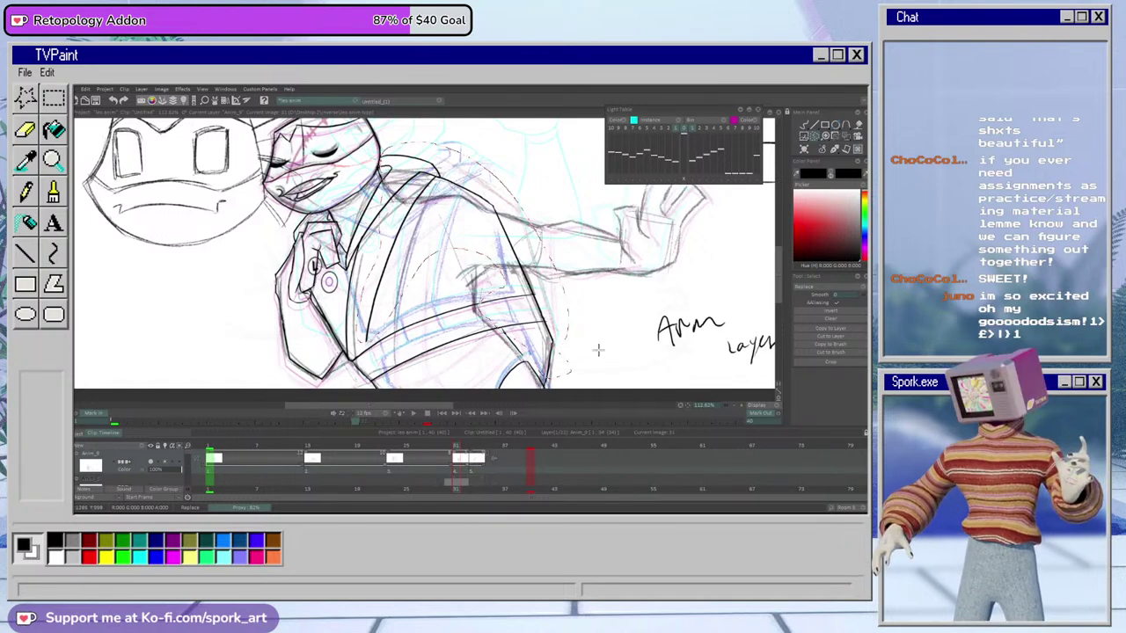
pyautogui.click(832, 337)
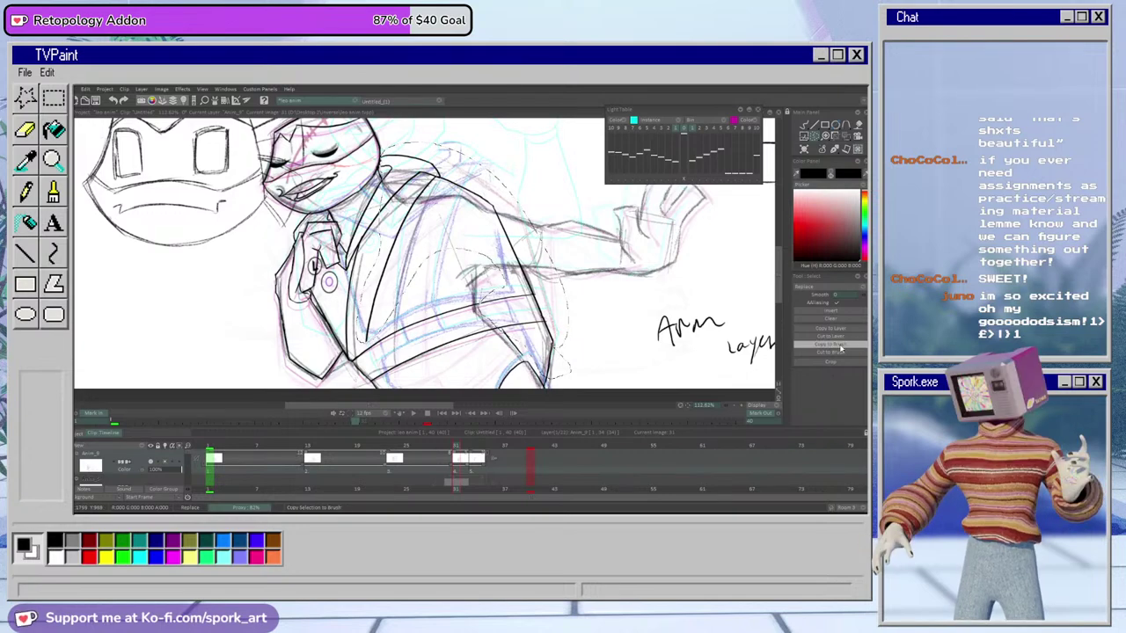
# Stamp the copied back and strap lines onto the torso at frame 33, comparing placements with undo and redo
pyautogui.click(473, 447)
pyautogui.hotkey('ctrl', 'd')
pyautogui.hotkey('ctrl', 'z')
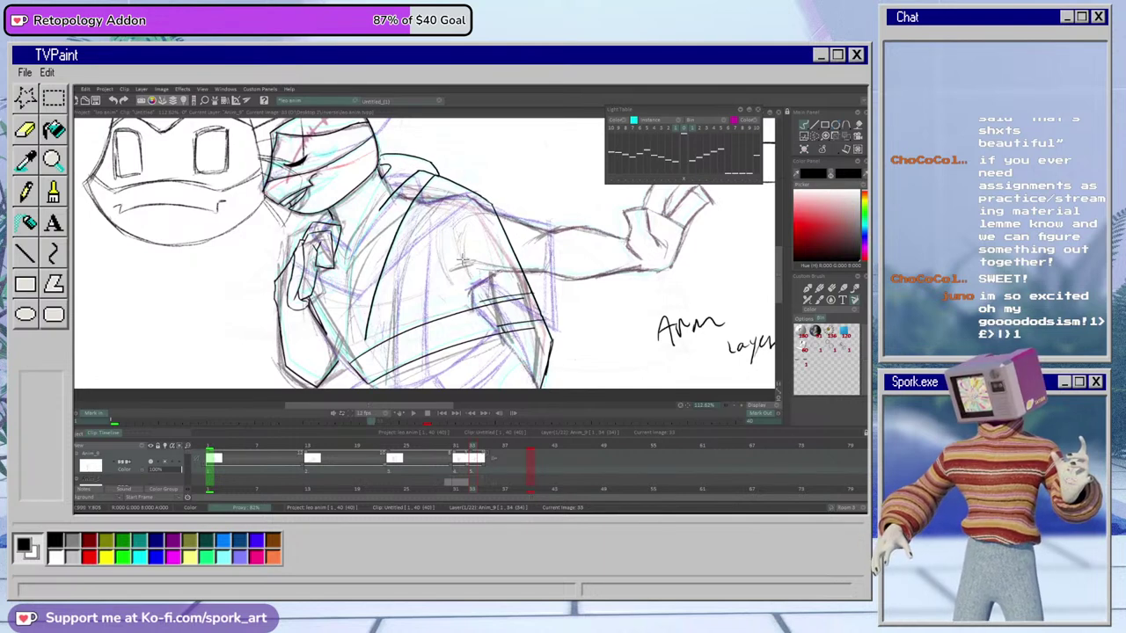
pyautogui.hotkey('ctrl', 'z')
pyautogui.hotkey('ctrl', 'z')
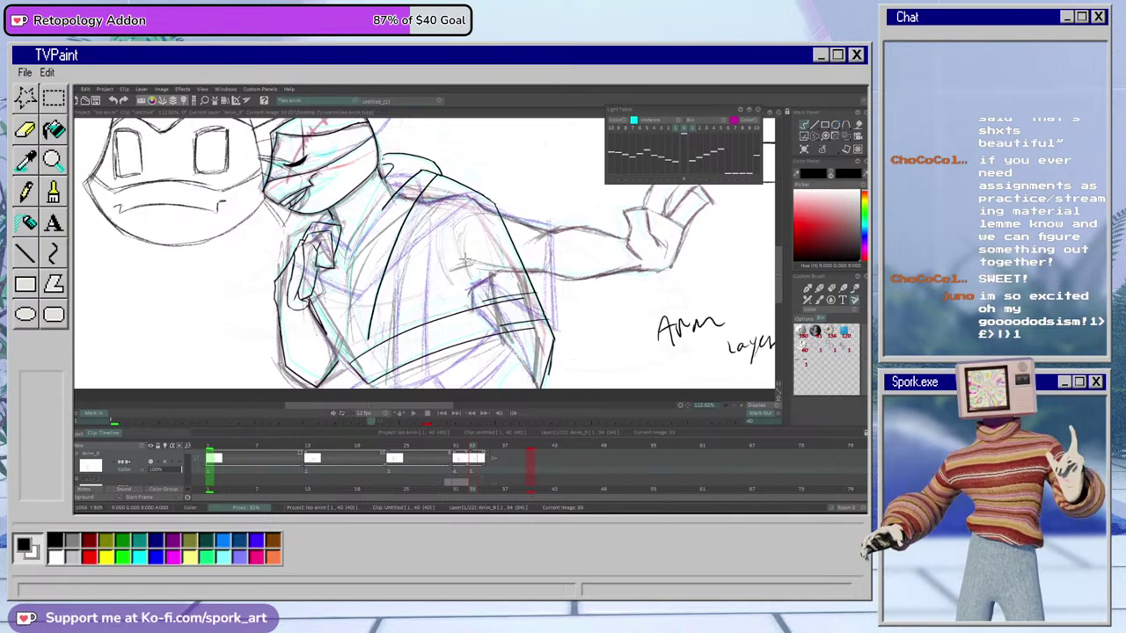
pyautogui.hotkey('ctrl', 'z')
pyautogui.hotkey('ctrl', 'shift', 'z')
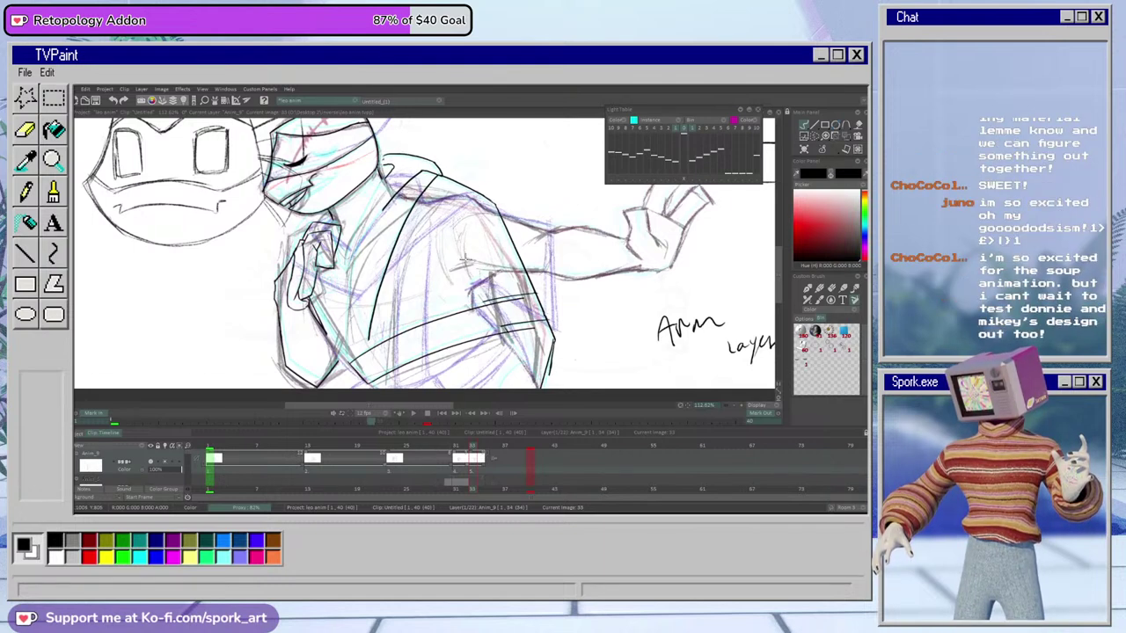
pyautogui.hotkey('ctrl', 'z')
pyautogui.hotkey('ctrl', 'shift', 'z')
pyautogui.hotkey('ctrl', 'z')
pyautogui.hotkey('ctrl', 'shift', 'z')
pyautogui.hotkey('ctrl', 'z')
pyautogui.hotkey('ctrl', 'z')
pyautogui.hotkey('ctrl', 'z')
pyautogui.hotkey('ctrl', 'shift', 'z')
pyautogui.hotkey('ctrl', 'shift', 'z')
pyautogui.hotkey('ctrl', 'shift', 'z')
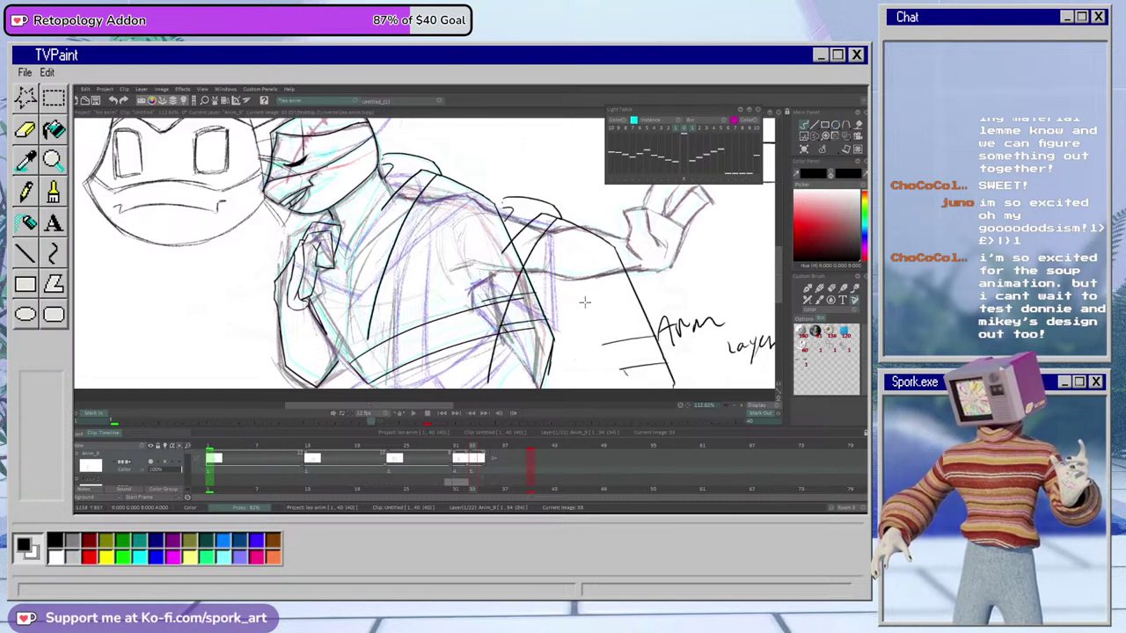
# Erase the duplicate belt lines left by the stamped artwork at frame 33
pyautogui.click(831, 289)
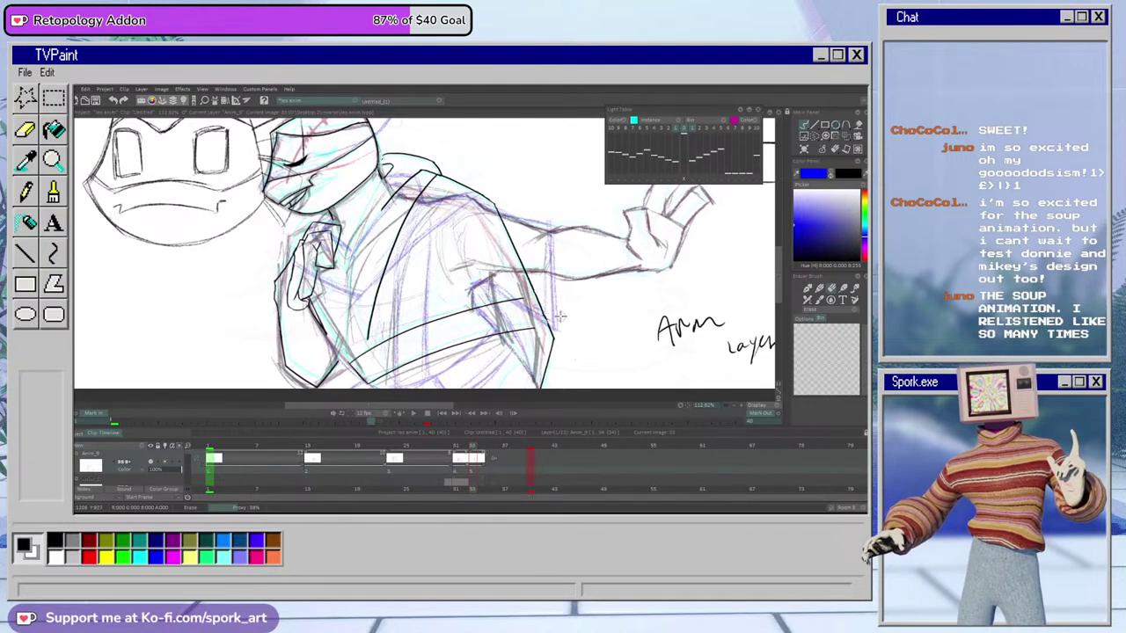
pyautogui.press('b')
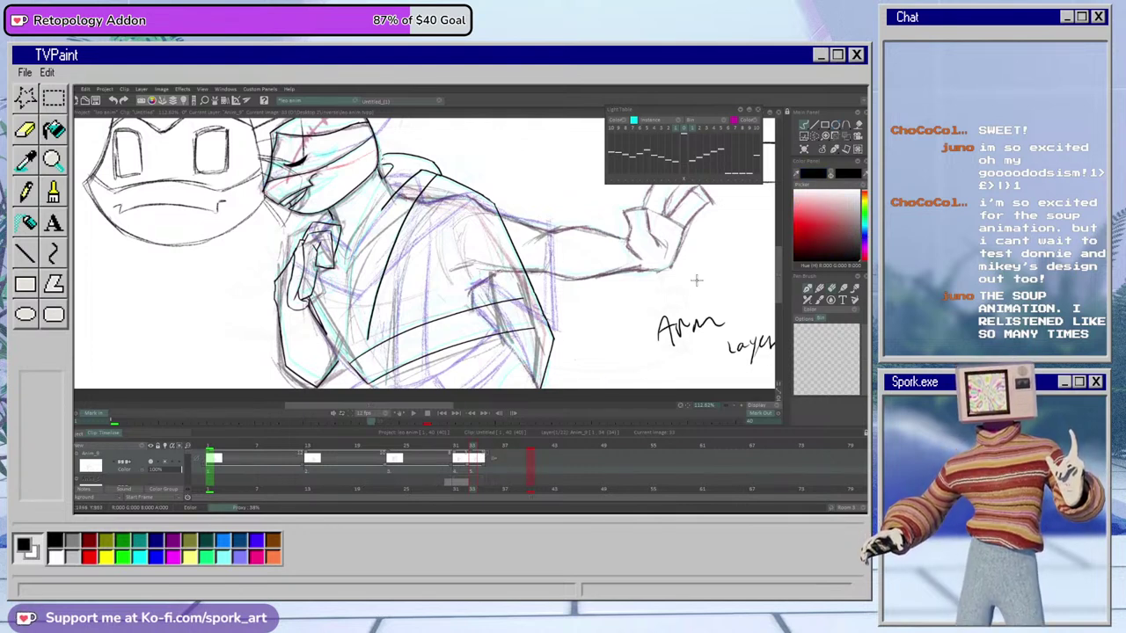
pyautogui.press('e')
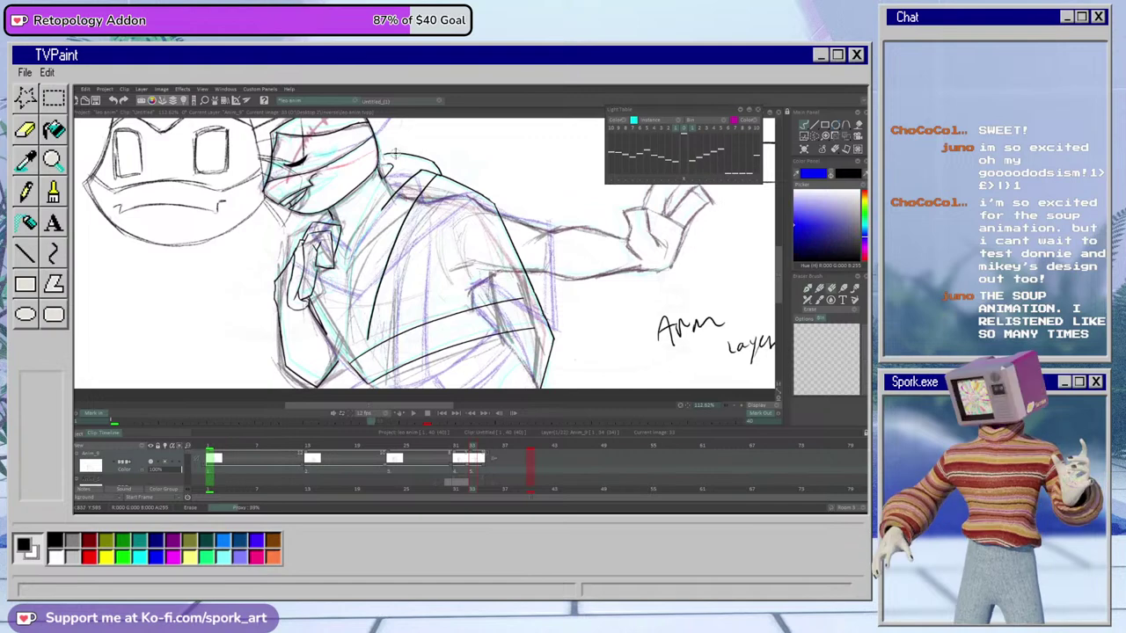
# Ink the front collar line running down from the neck below the head at frame 33
pyautogui.press('p')
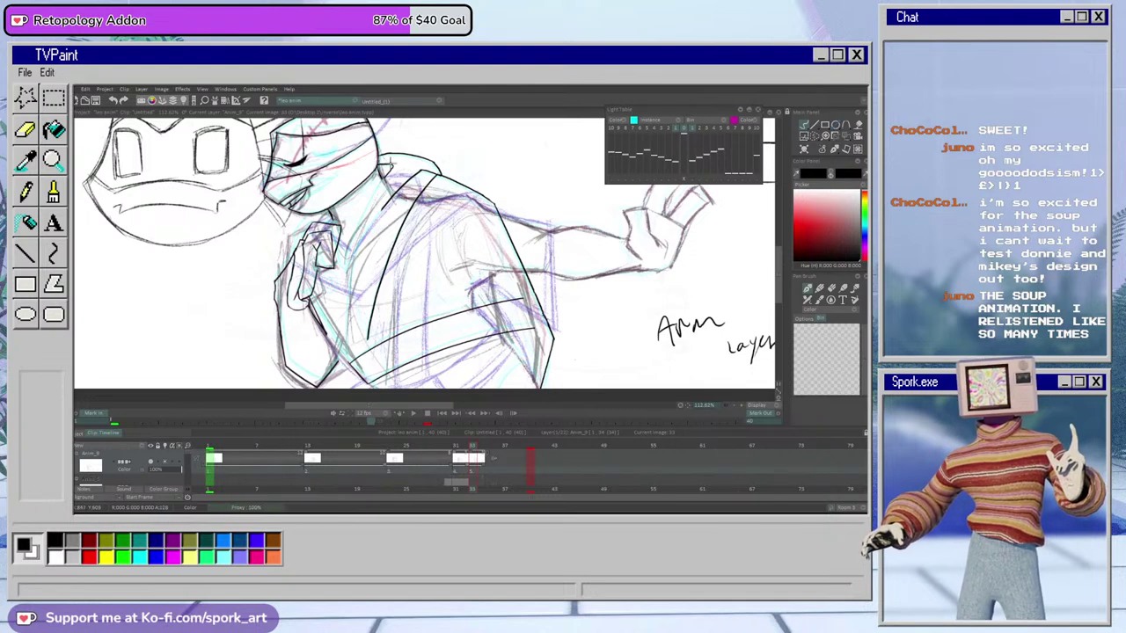
pyautogui.moveTo(387, 175); pyautogui.dragTo(364, 213)
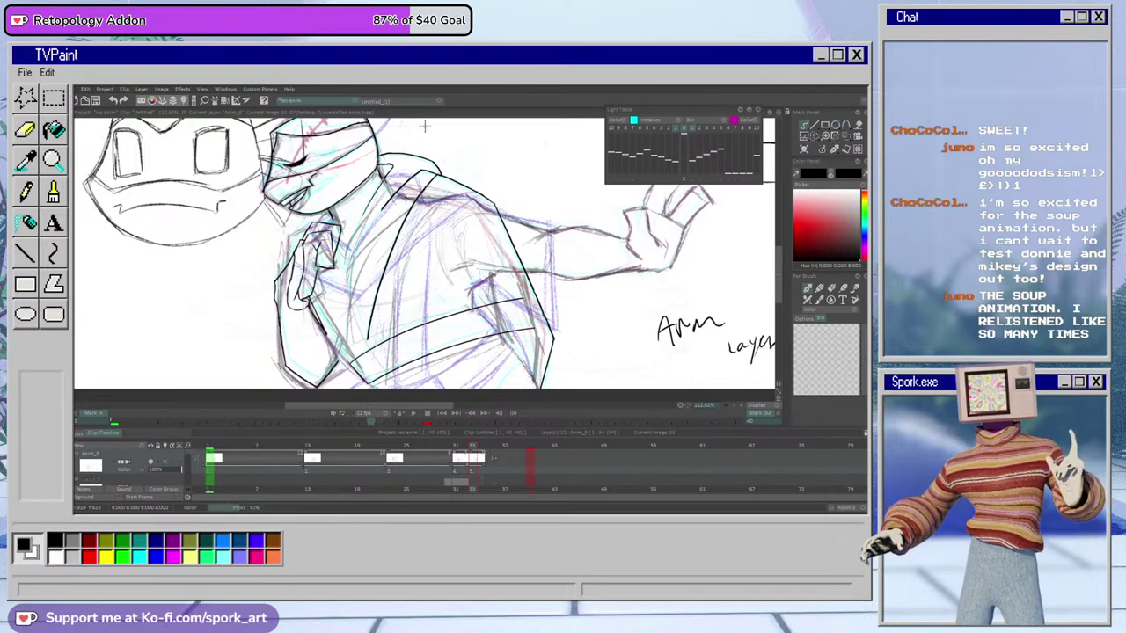
pyautogui.press('e')
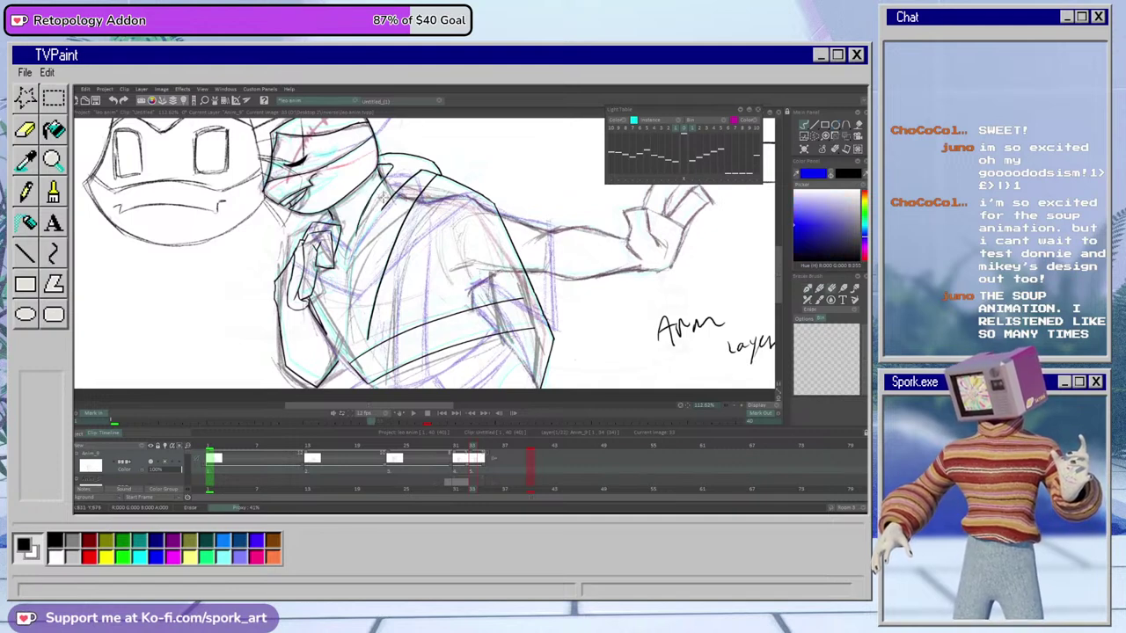
pyautogui.press('e')
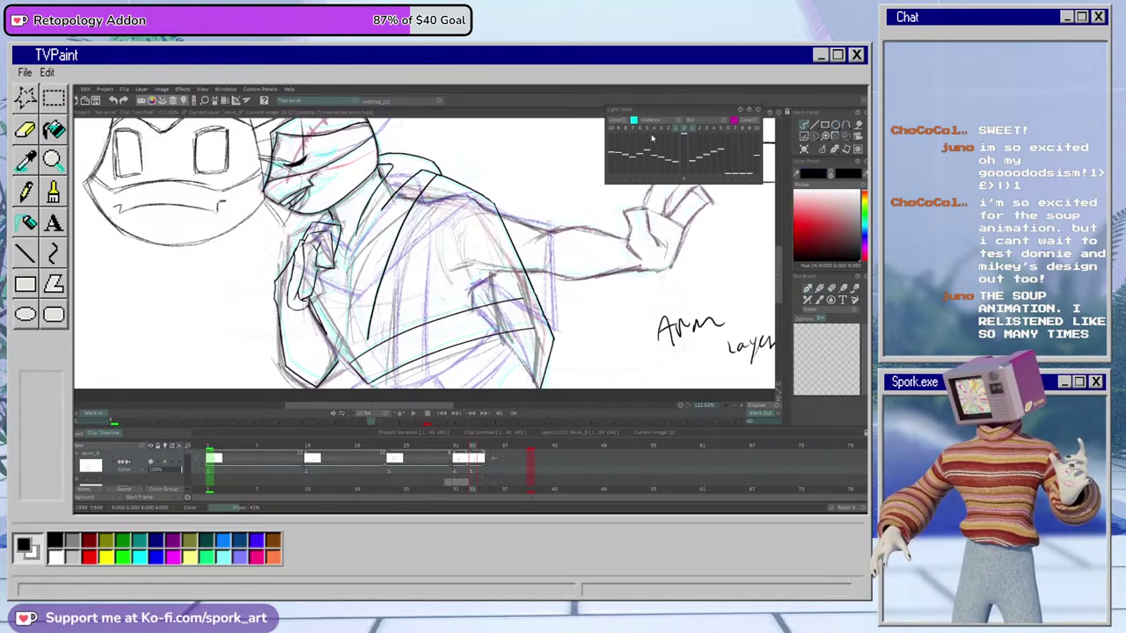
# Select the raised hand and forearm at frame 33 and shift them slightly with the Transform tool
pyautogui.moveTo(470, 446); pyautogui.dragTo(473, 464)
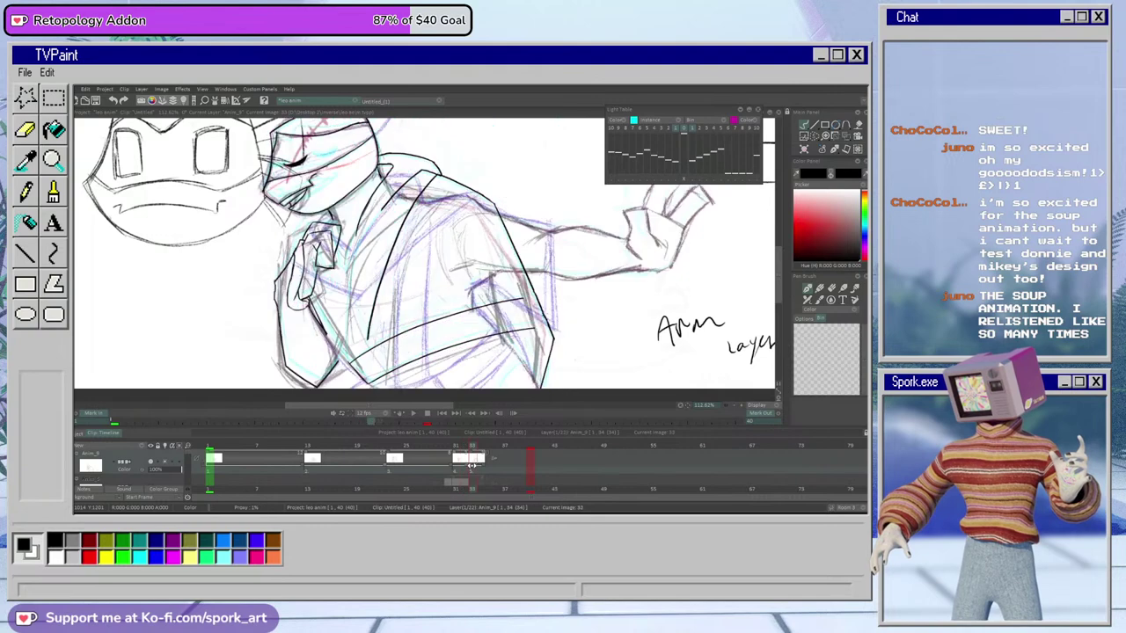
pyautogui.press('e')
pyautogui.press('b')
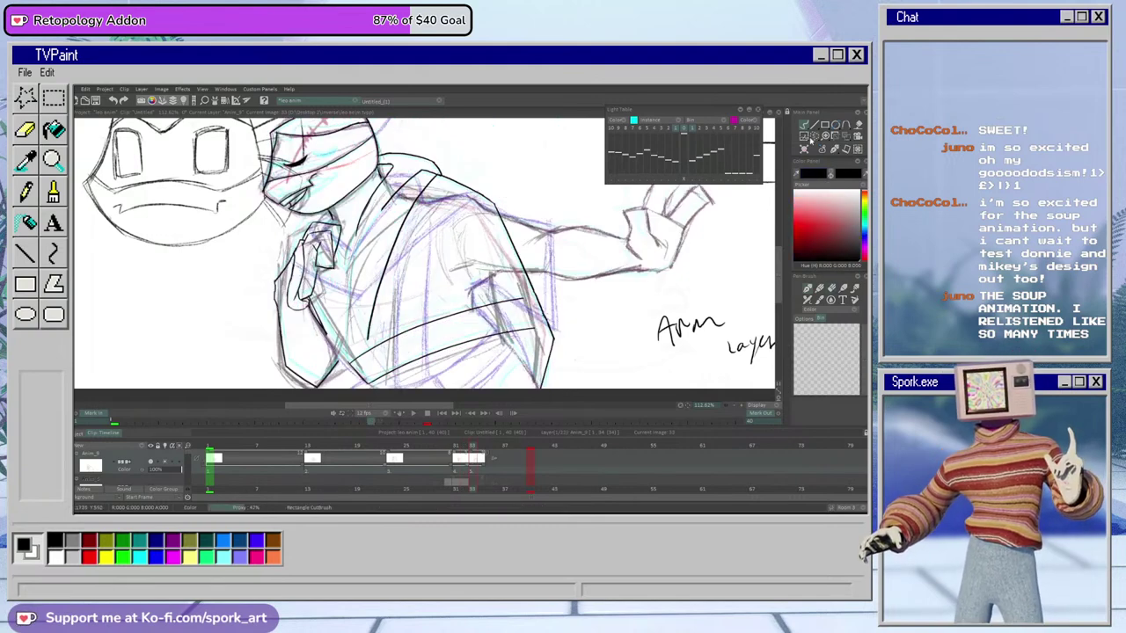
pyautogui.press('s')
pyautogui.moveTo(308, 223); pyautogui.dragTo(289, 393)
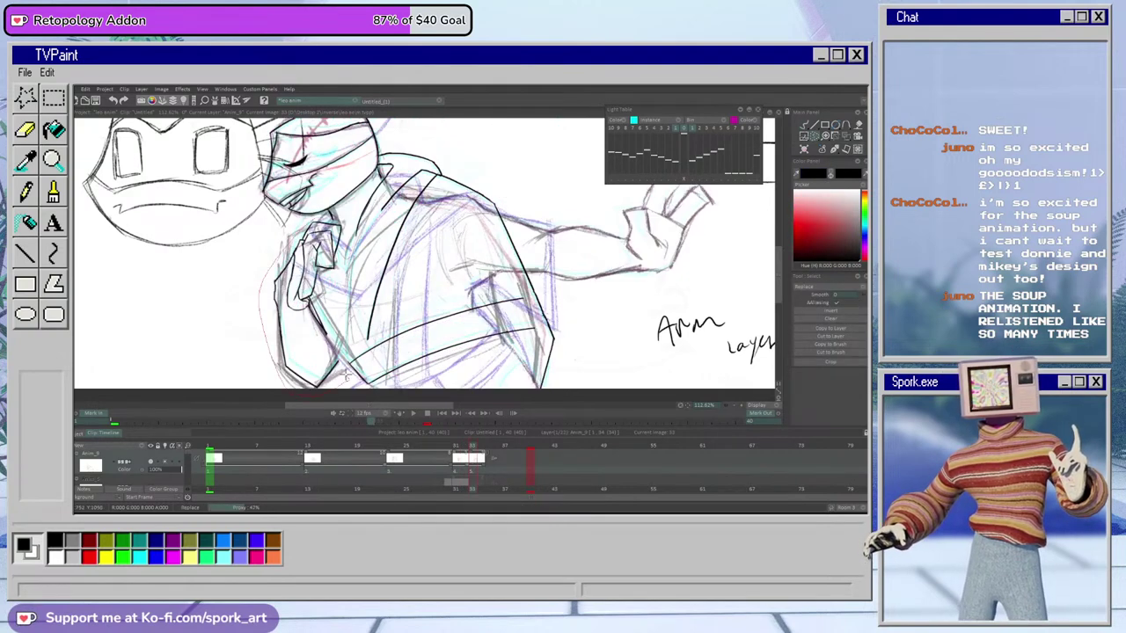
pyautogui.moveTo(347, 264); pyautogui.dragTo(344, 216)
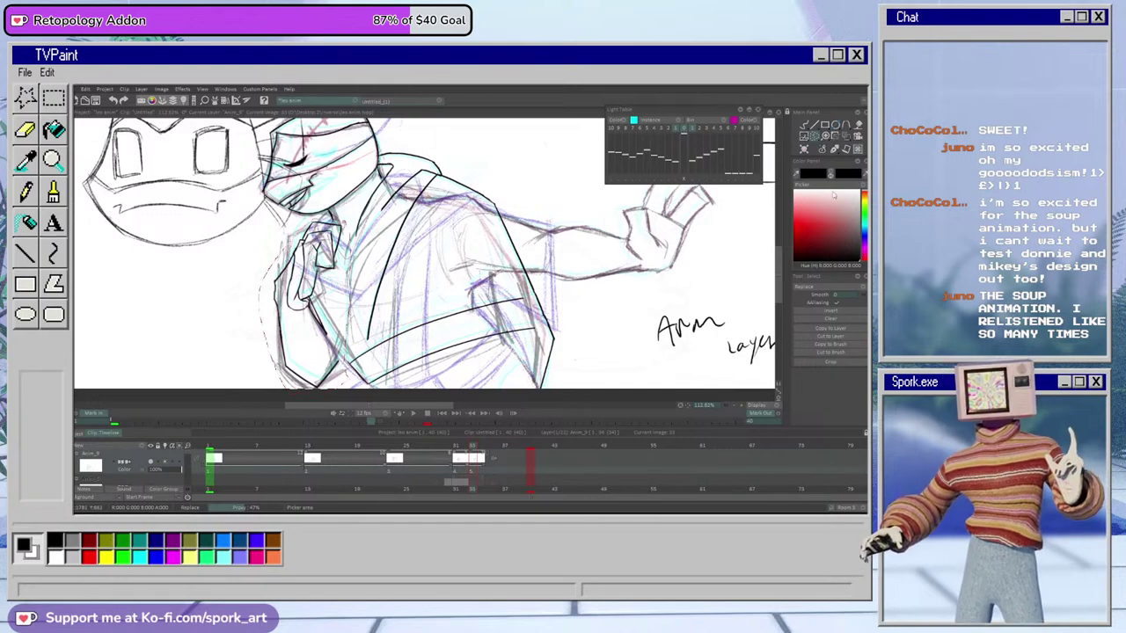
pyautogui.hotkey('ctrl', 't')
pyautogui.moveTo(350, 305)
pyautogui.mouseDown()
pyautogui.moveTo(360, 291)
pyautogui.moveTo(348, 302)
pyautogui.mouseUp()
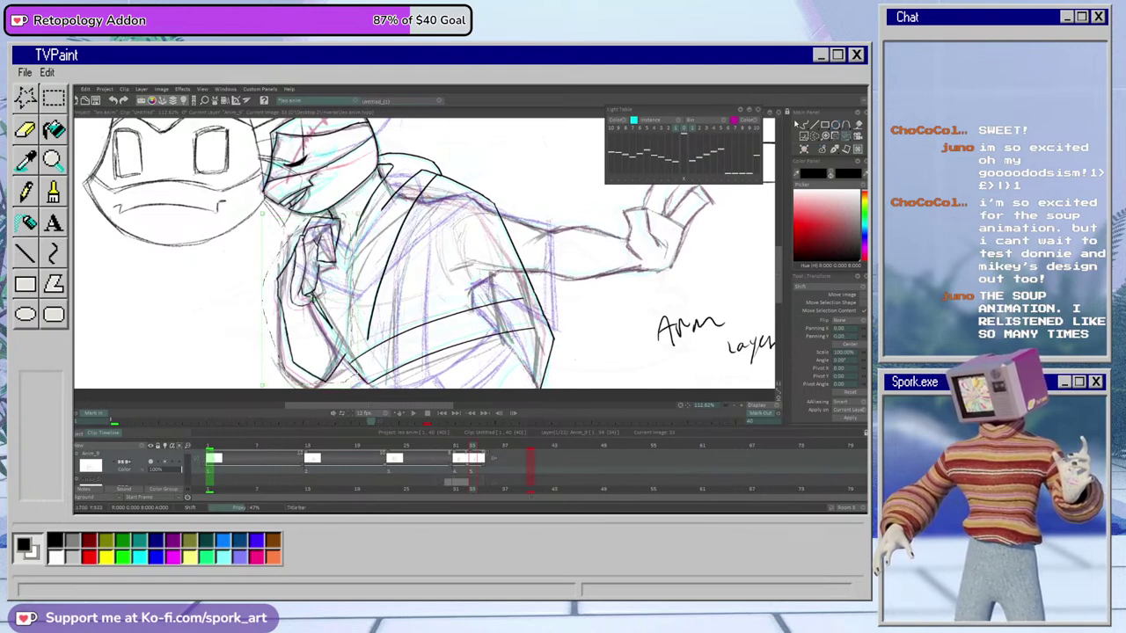
# Clean up and re-ink the raised forearm's inner line, and ink the short curve at the torso's lower back edge at frame 33
pyautogui.click(802, 124)
pyautogui.moveTo(472, 446); pyautogui.dragTo(472, 460)
pyautogui.press('e')
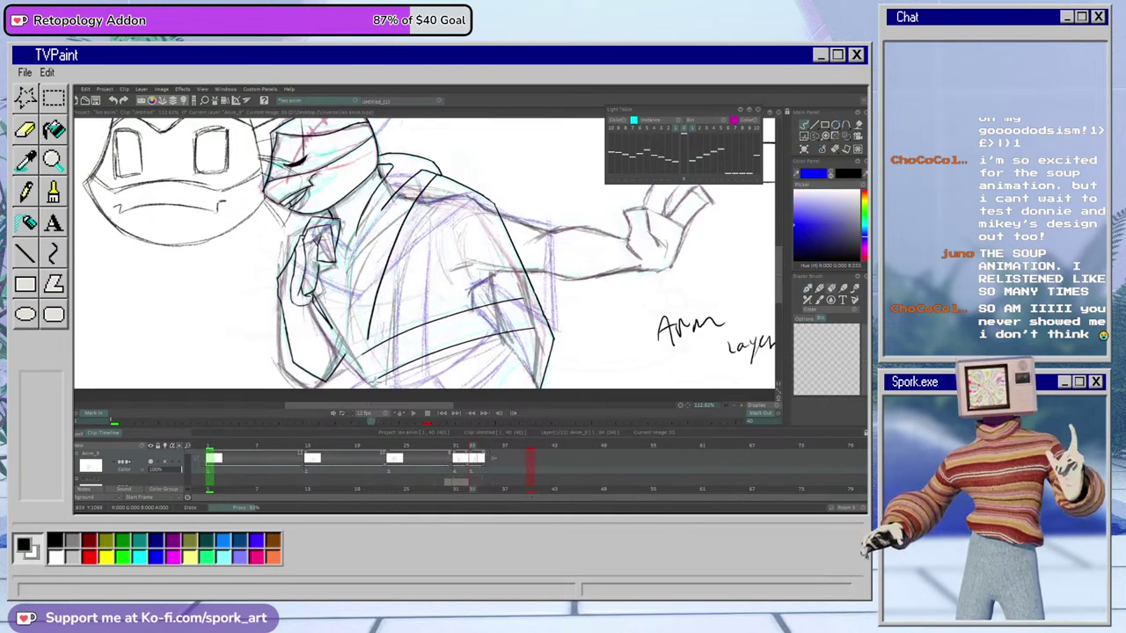
pyautogui.press('b')
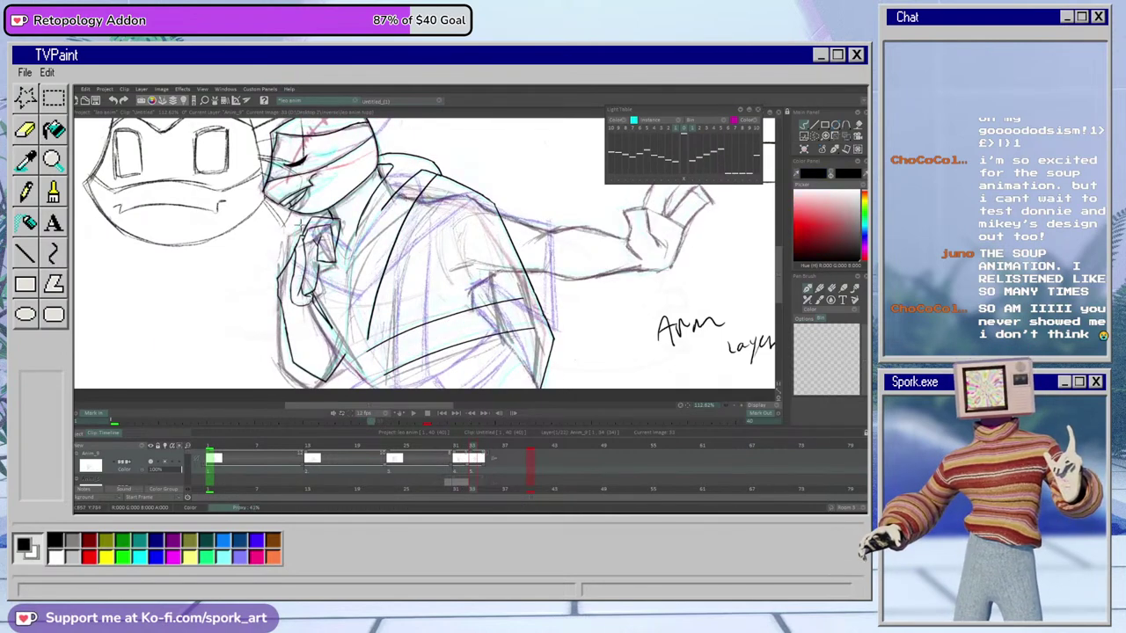
pyautogui.press('e')
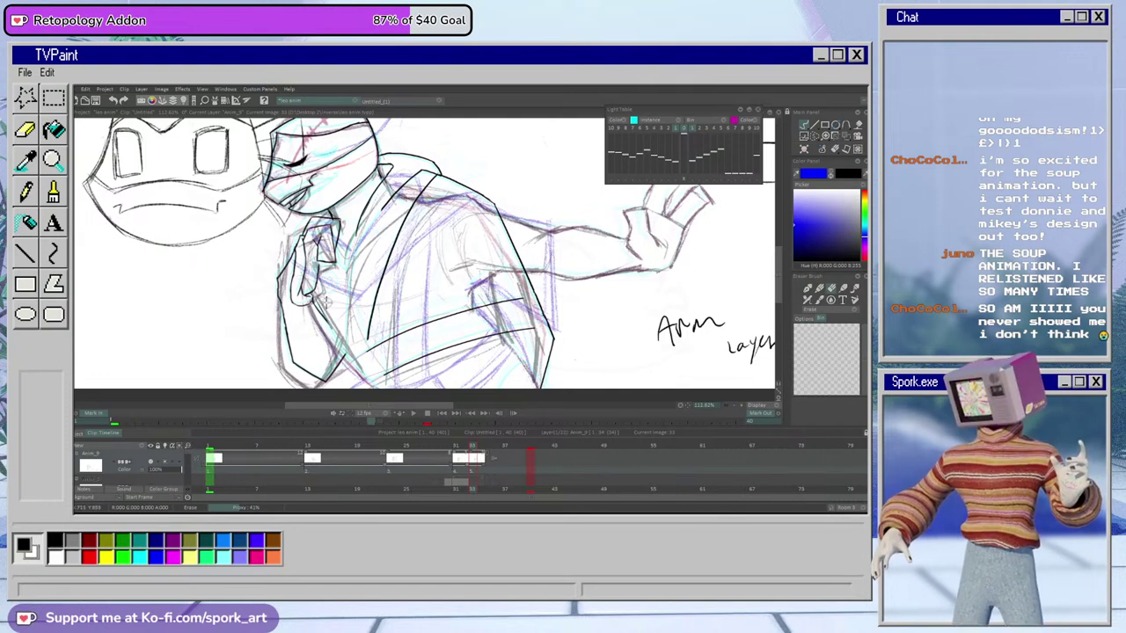
pyautogui.press('b')
pyautogui.moveTo(314, 296); pyautogui.dragTo(359, 363)
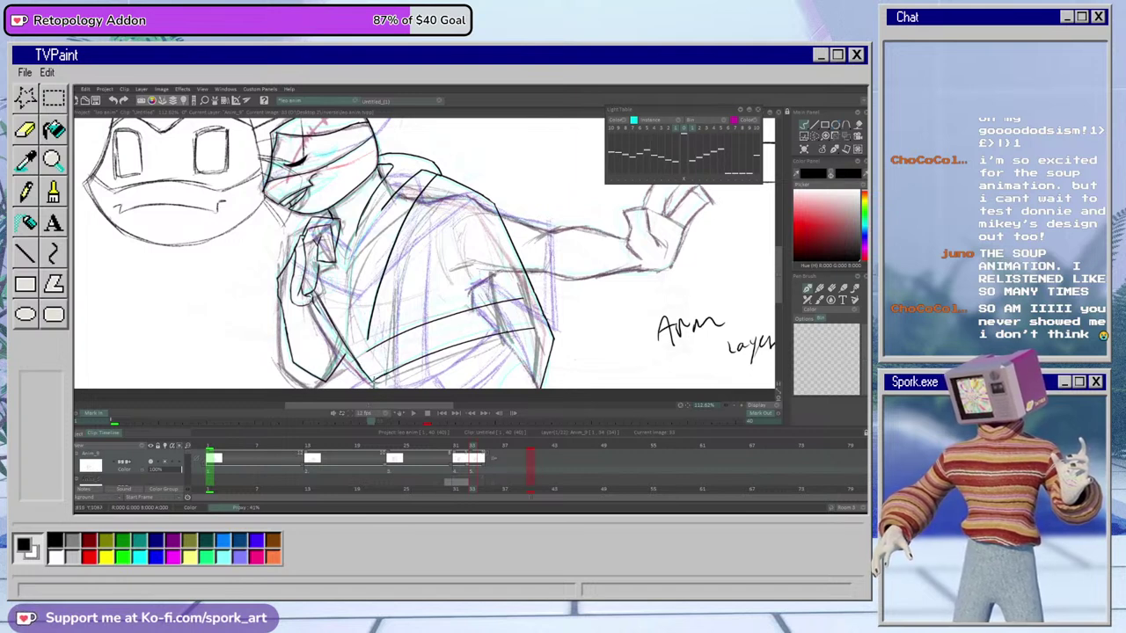
pyautogui.moveTo(510, 369); pyautogui.dragTo(517, 363)
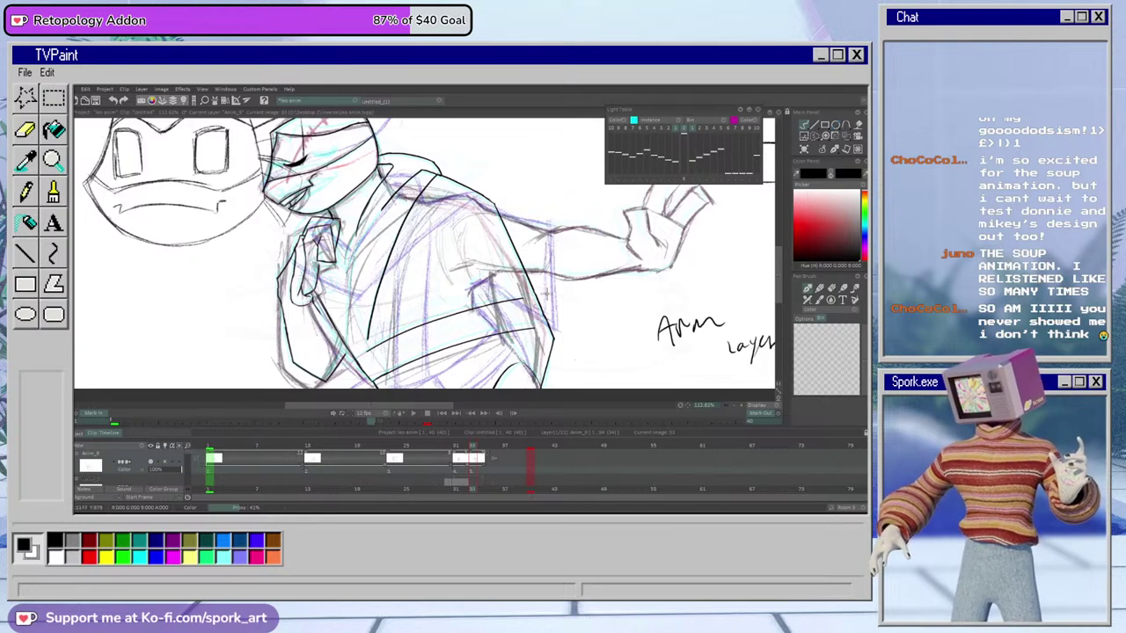
# Flip back and forth between frame 33 and its neighbouring frames to compare the torso and arm lines
pyautogui.moveTo(481, 446); pyautogui.dragTo(462, 456)
pyautogui.press('Right')
pyautogui.press('Left')
pyautogui.press('Right')
pyautogui.press('Left')
pyautogui.press('Right')
pyautogui.press('Right')
pyautogui.press('Left')
pyautogui.press('Right')
pyautogui.press('Left')
pyautogui.press('Right')
pyautogui.moveTo(481, 458)
pyautogui.mouseDown()
pyautogui.moveTo(465, 459)
pyautogui.moveTo(475, 461)
pyautogui.mouseUp()
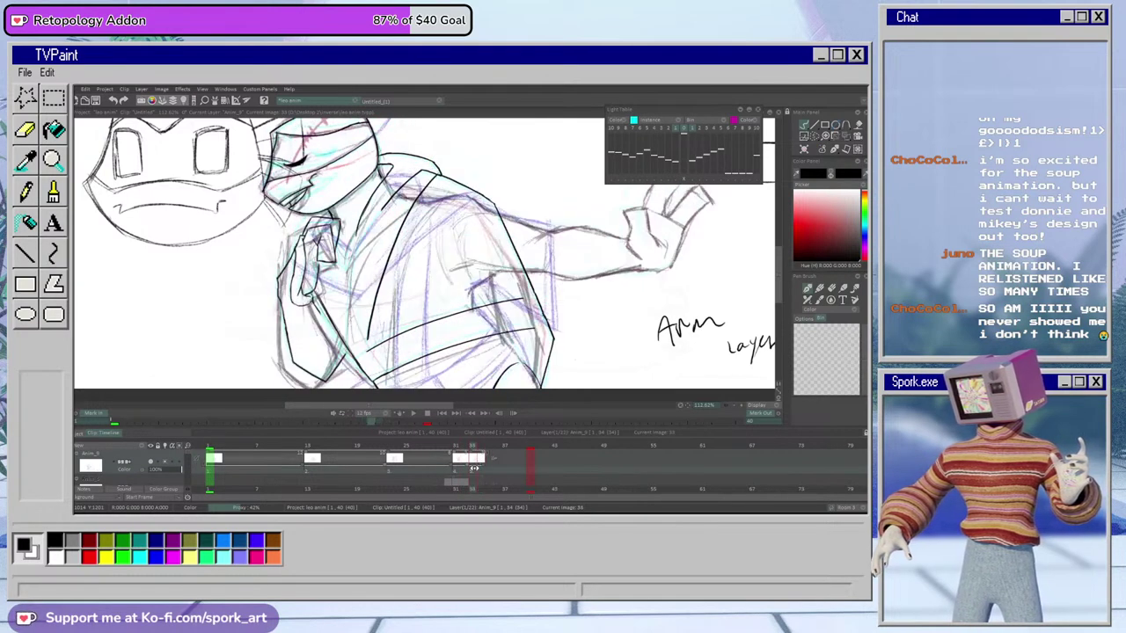
# Touch up the raised hand's lines at frame 33 with the eraser and pen, and compare them with the neighbouring frame
pyautogui.press('e')
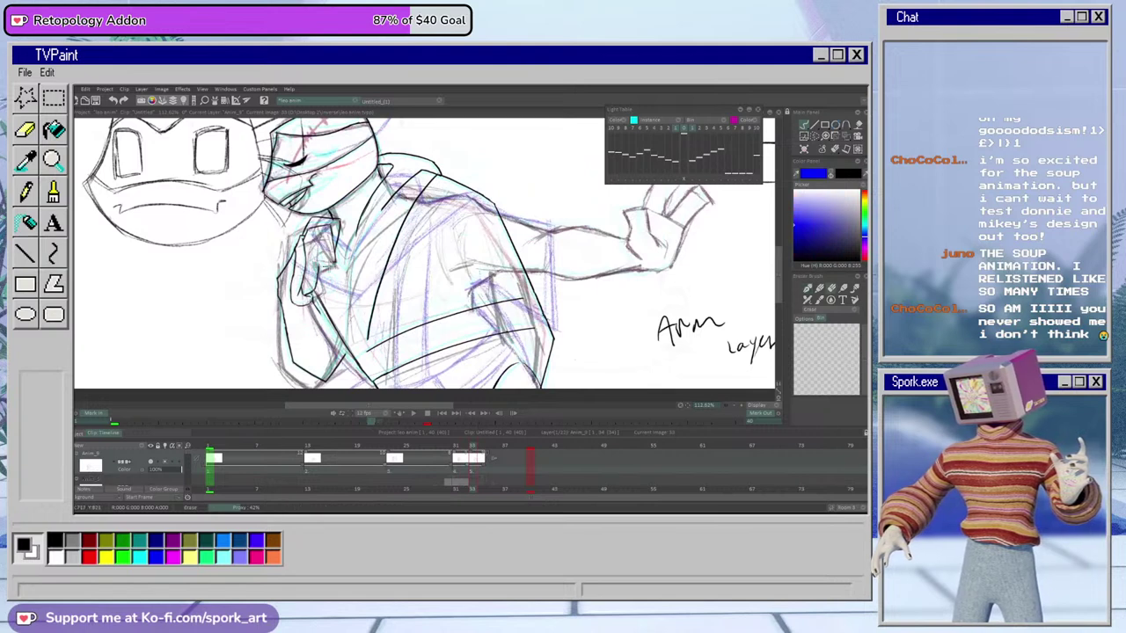
pyautogui.press('e')
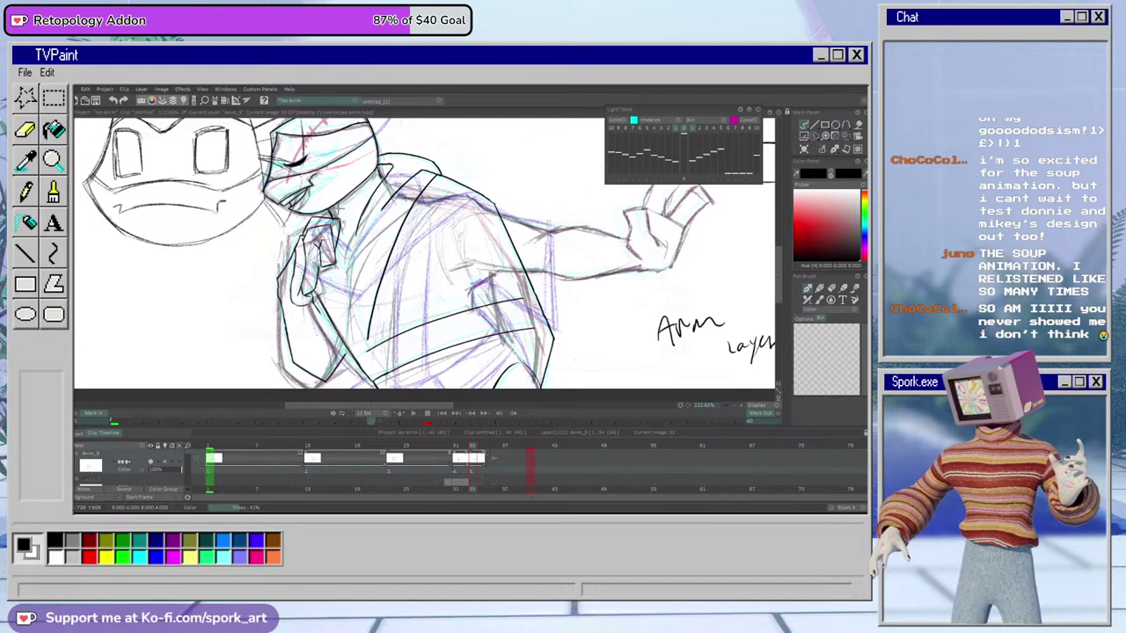
pyautogui.moveTo(475, 453)
pyautogui.mouseDown()
pyautogui.moveTo(461, 454)
pyautogui.moveTo(476, 455)
pyautogui.moveTo(473, 464)
pyautogui.mouseUp()
pyautogui.press('Right')
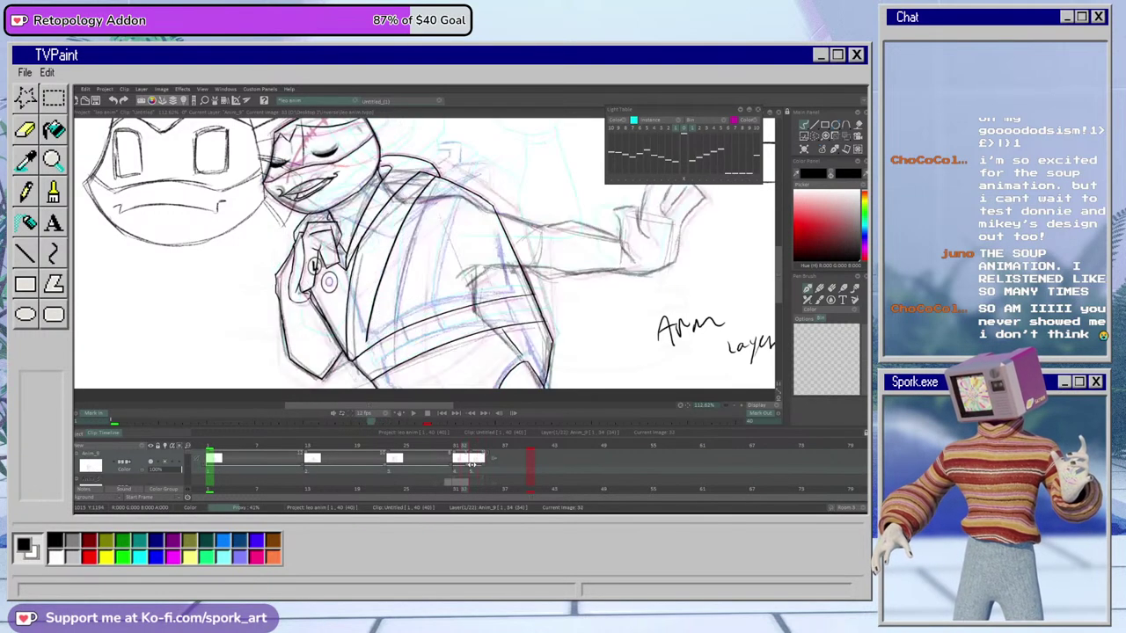
# Open the soup animation test project alongside the current turtle project
pyautogui.moveTo(726, 407); pyautogui.dragTo(699, 416)
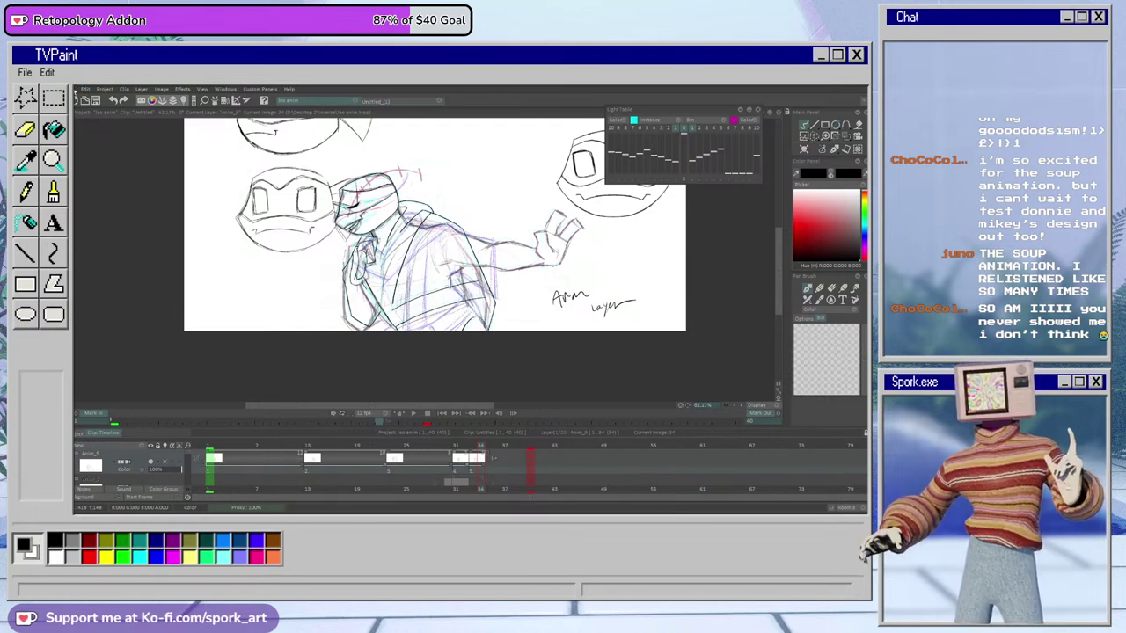
pyautogui.moveTo(778, 269); pyautogui.dragTo(778, 243)
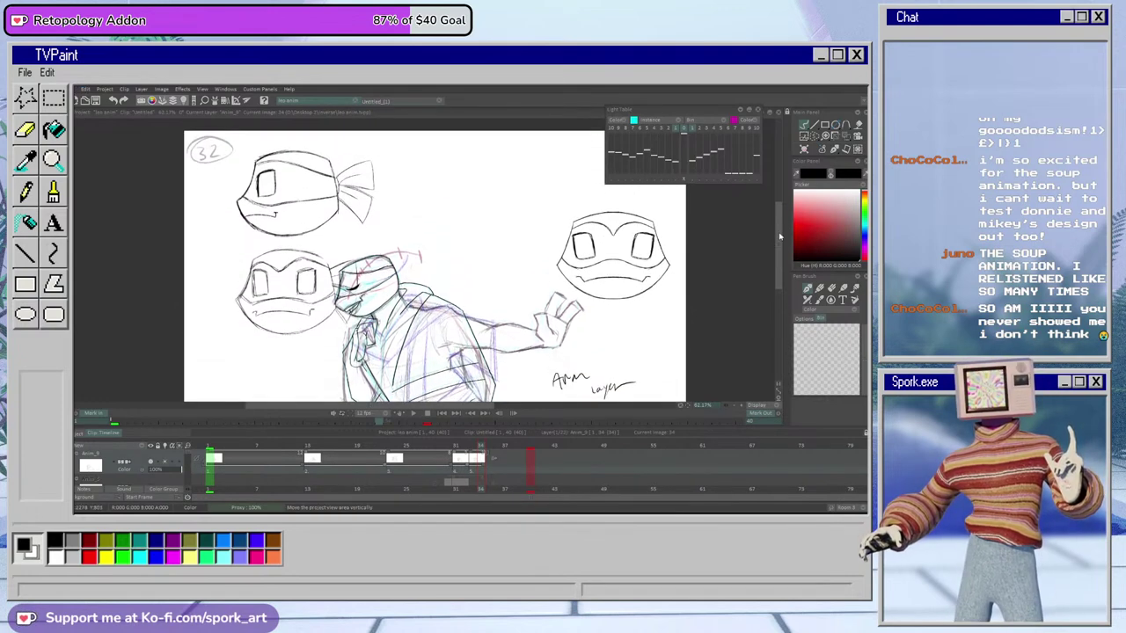
pyautogui.moveTo(732, 405); pyautogui.dragTo(717, 408)
pyautogui.moveTo(779, 255); pyautogui.dragTo(778, 251)
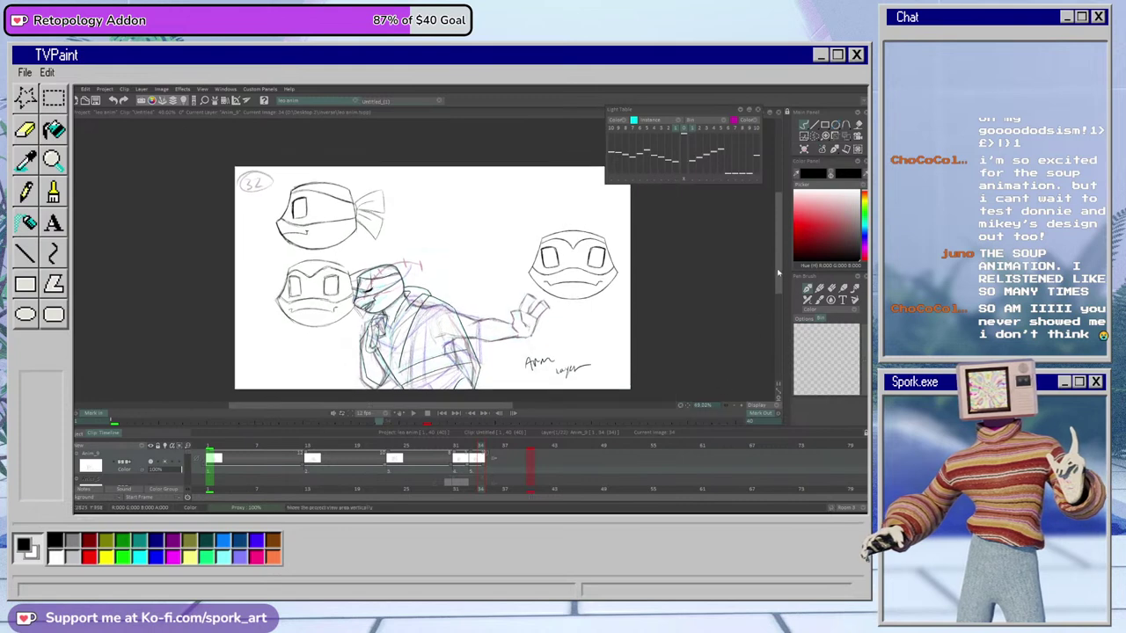
pyautogui.click(84, 89)
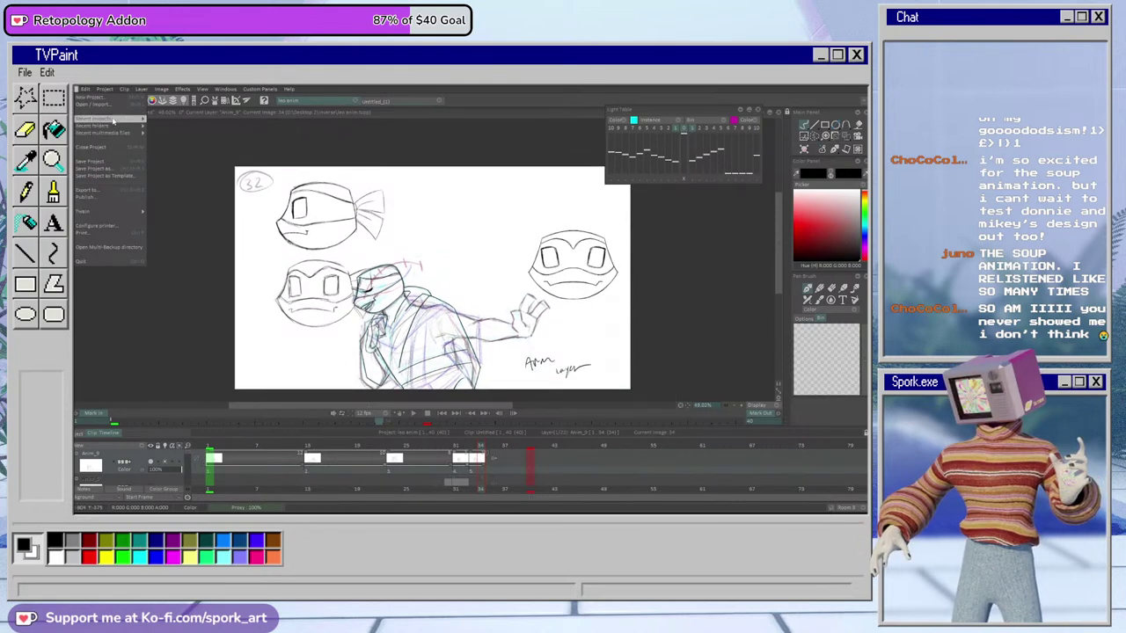
pyautogui.moveTo(161, 119)
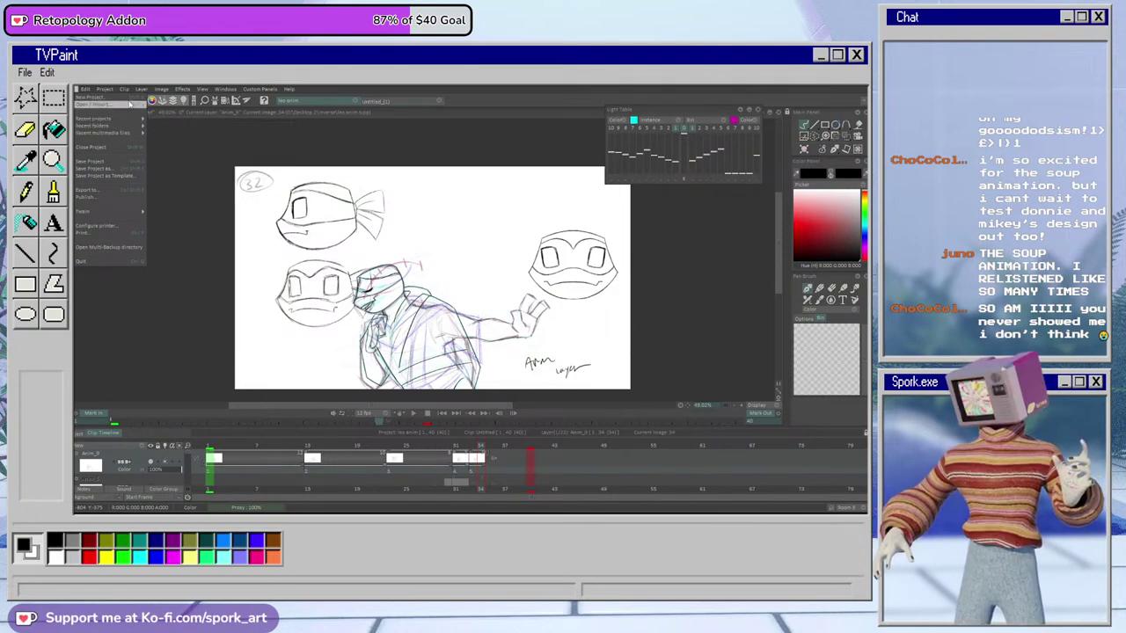
pyautogui.click(128, 104)
pyautogui.click(129, 104)
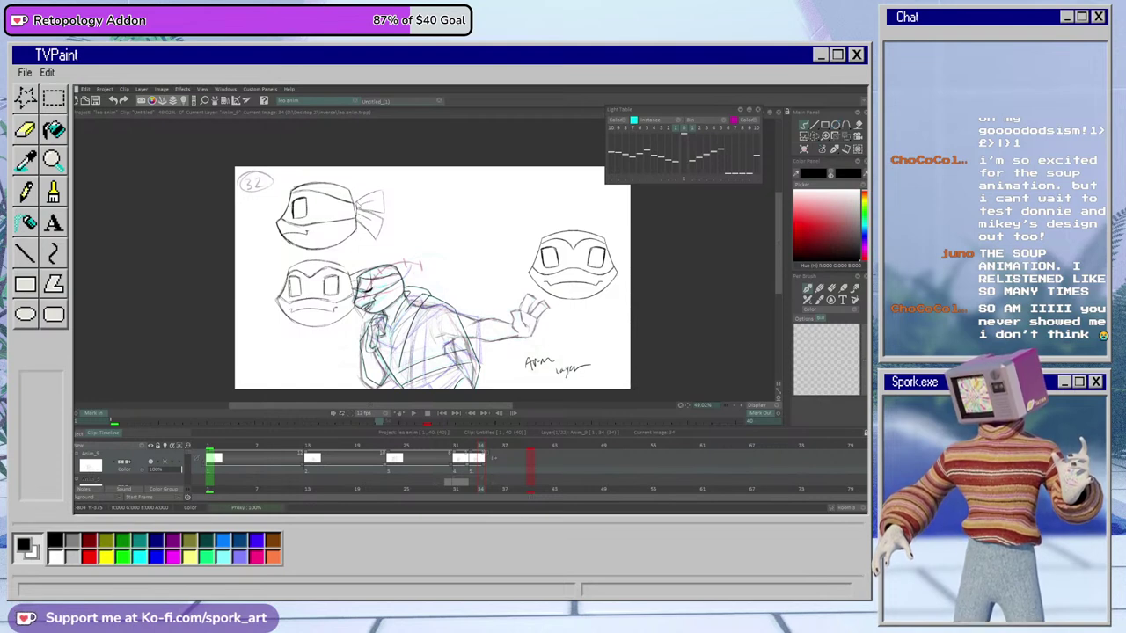
pyautogui.doubleClick(244, 230)
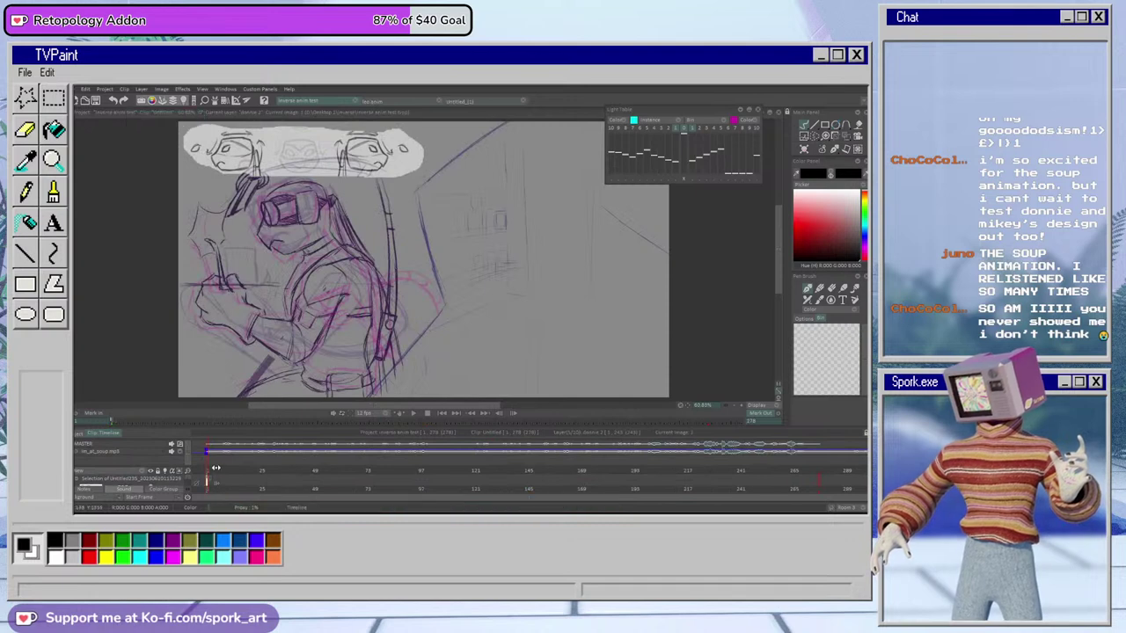
# Hide the layer holding the reference head sketches above the goggled character
pyautogui.moveTo(195, 466); pyautogui.dragTo(200, 444)
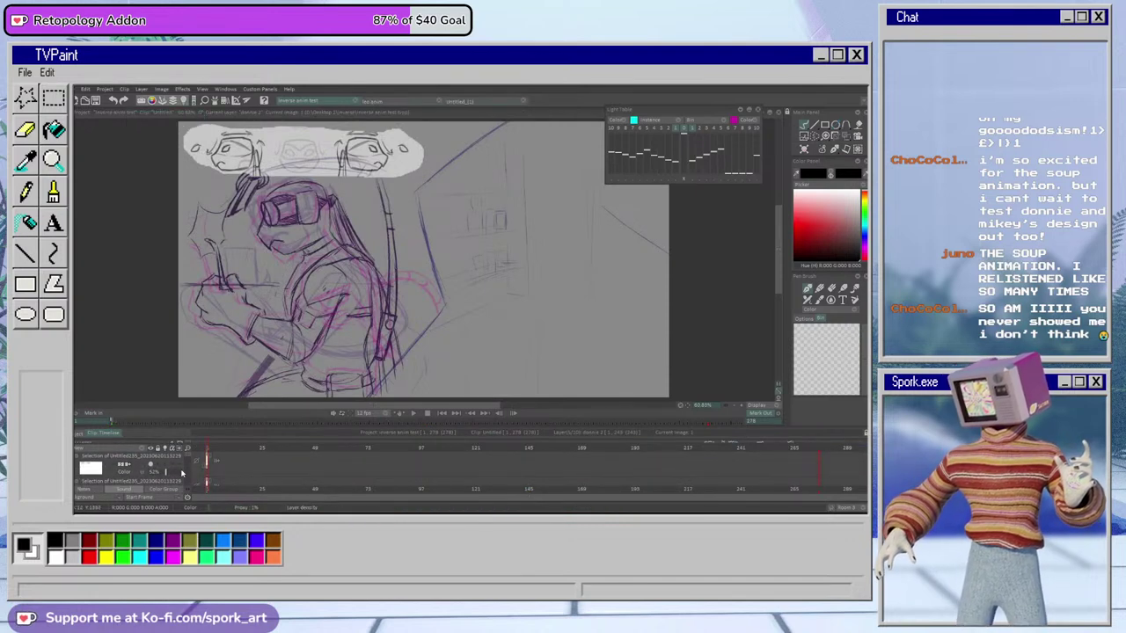
pyautogui.click(151, 465)
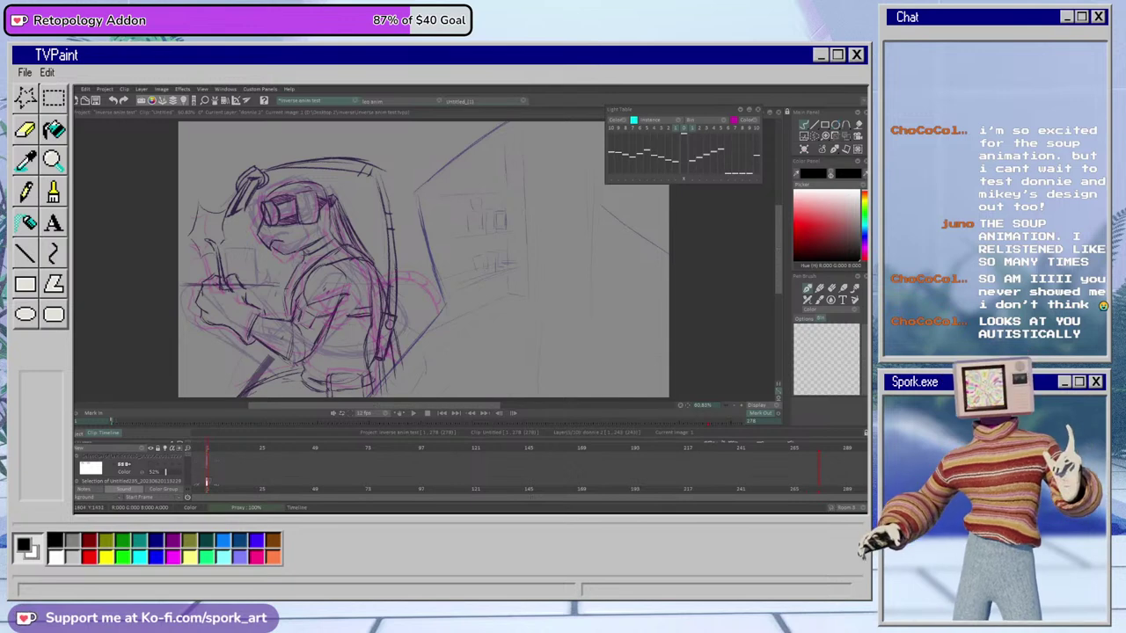
pyautogui.scroll(-1, 647, 480)
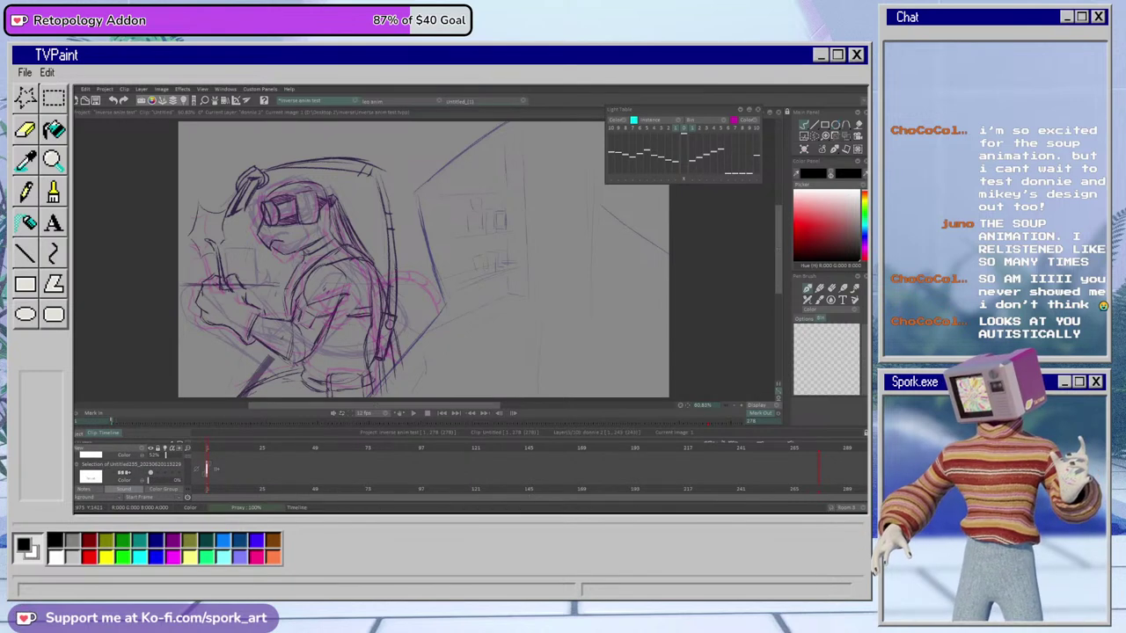
pyautogui.scroll(2, 427, 469)
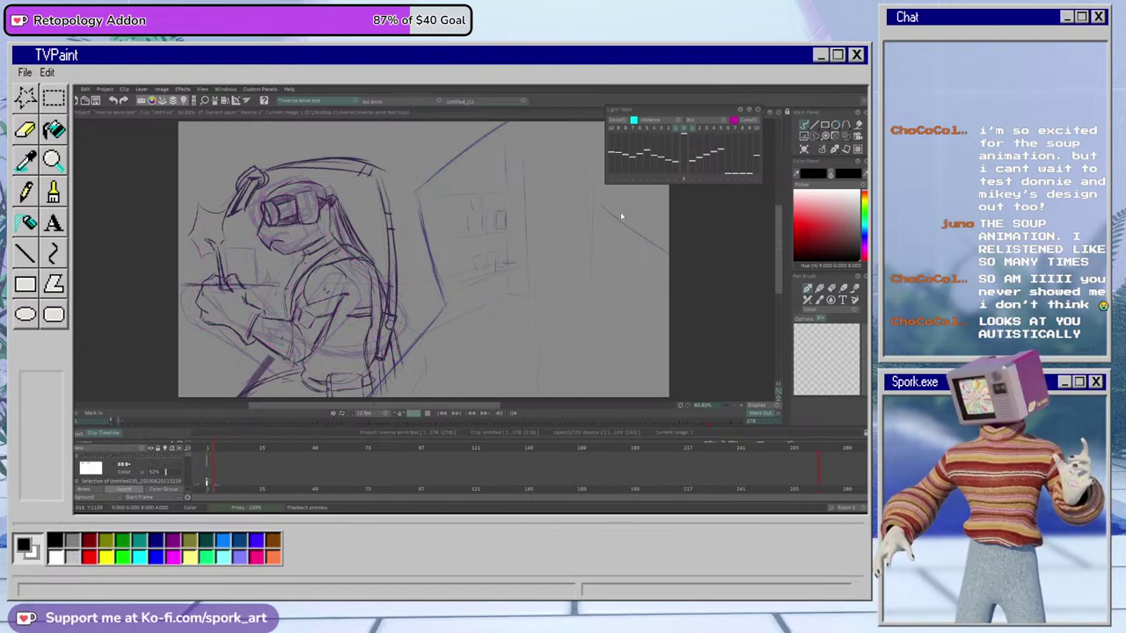
# Move the Light Table aside and play the soup animation from frame 1 to review its motion
pyautogui.press('Return')
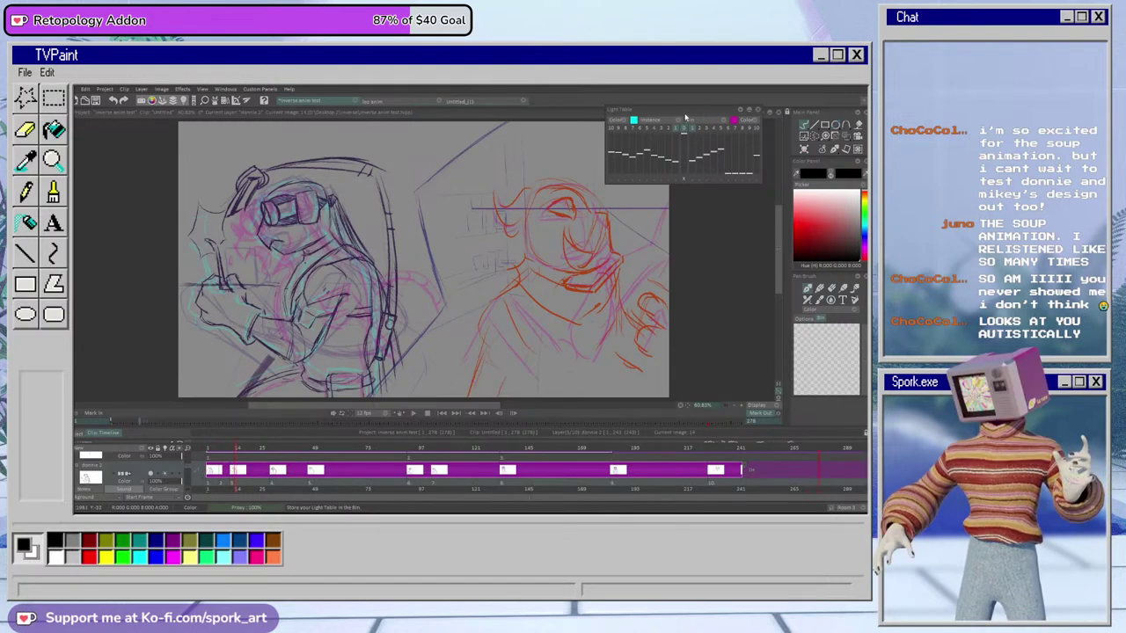
pyautogui.moveTo(686, 117); pyautogui.dragTo(740, 136)
pyautogui.click(208, 447)
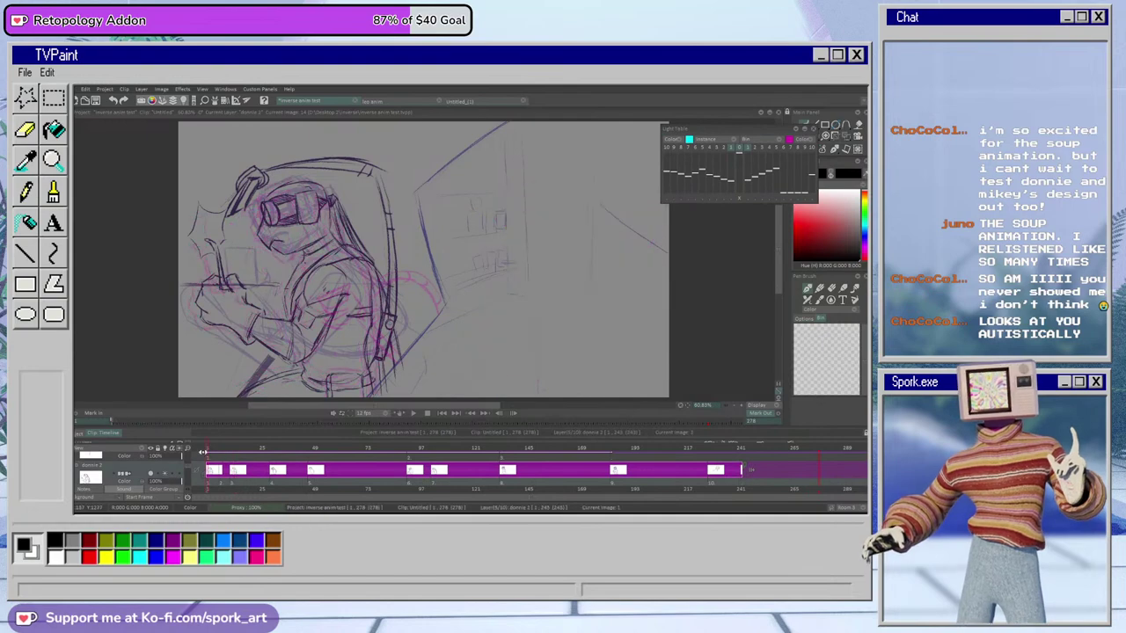
pyautogui.click(414, 412)
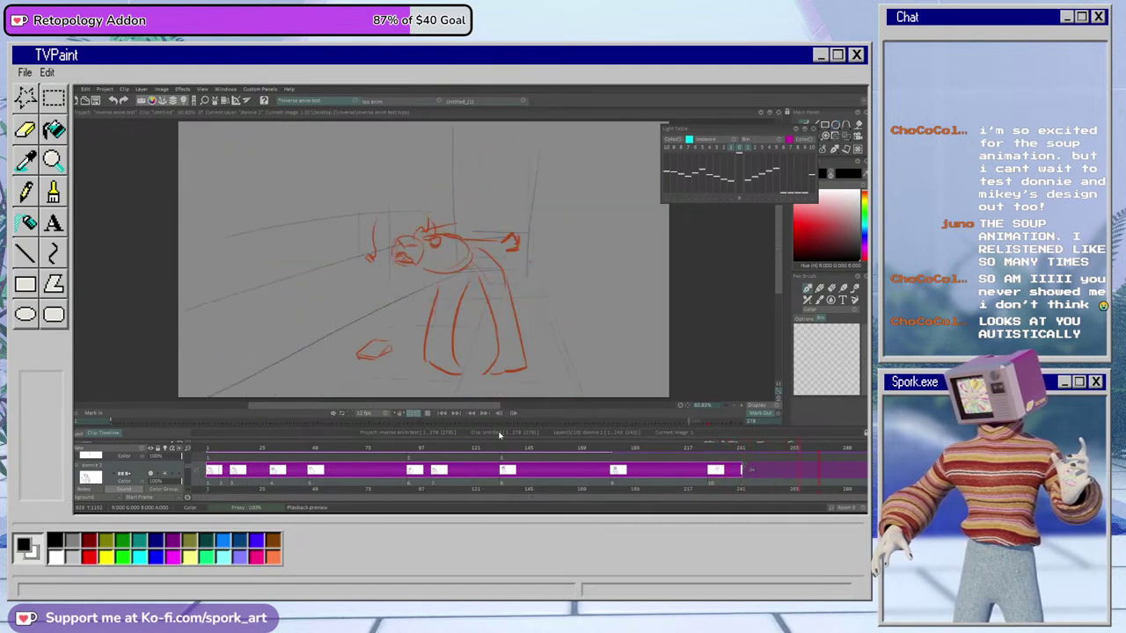
pyautogui.click(429, 414)
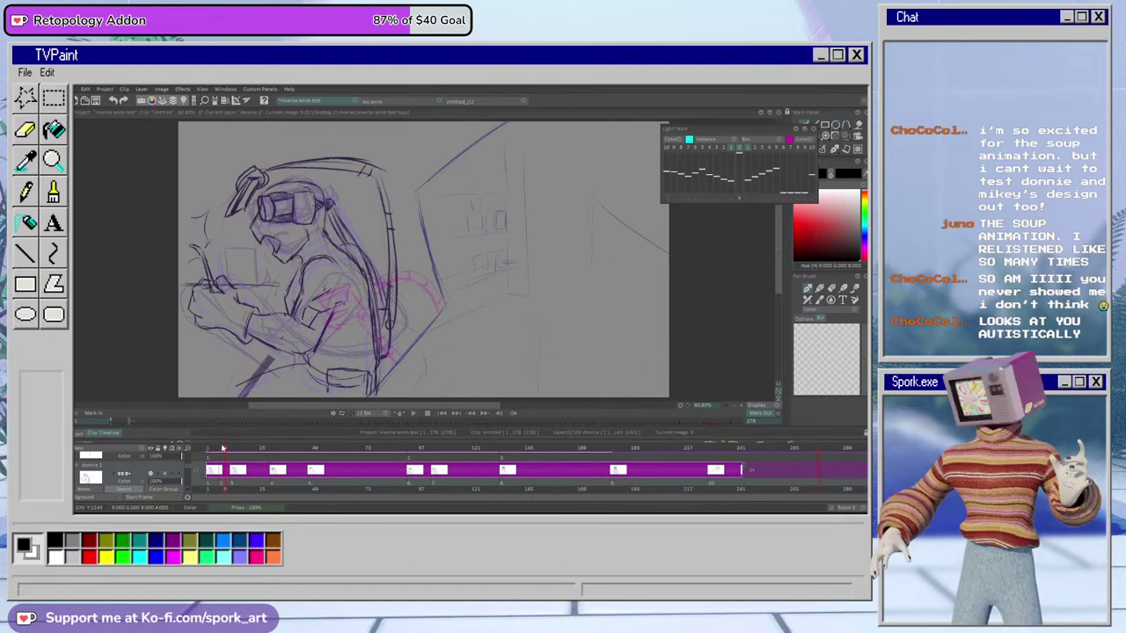
# Scrub the soup animation from near its end back to the first frame to examine the poses
pyautogui.click(209, 452)
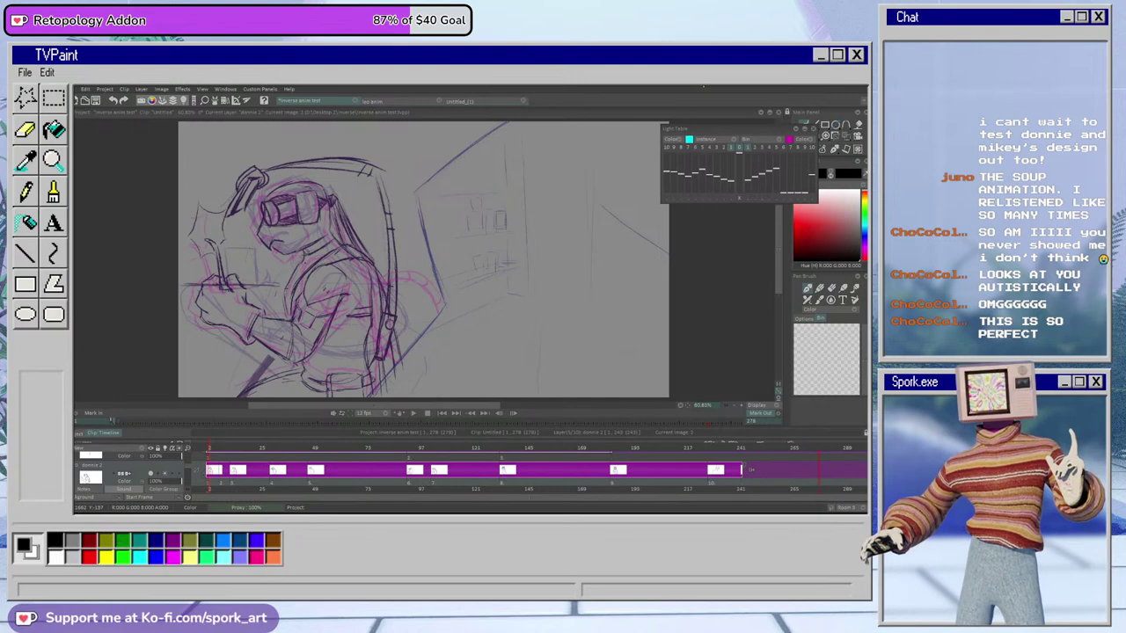
pyautogui.click(710, 448)
pyautogui.moveTo(711, 450)
pyautogui.mouseDown()
pyautogui.moveTo(739, 468)
pyautogui.moveTo(826, 468)
pyautogui.moveTo(208, 468)
pyautogui.mouseUp()
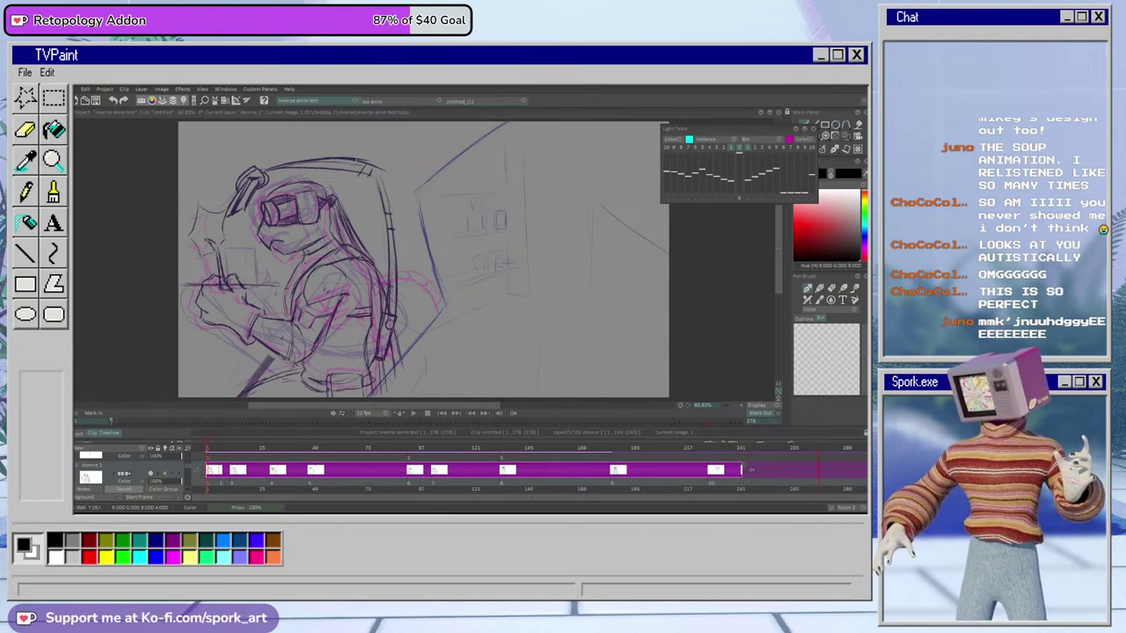
# Switch between the two open projects and return to the turtle key-drawing project at frame 34
pyautogui.click(376, 103)
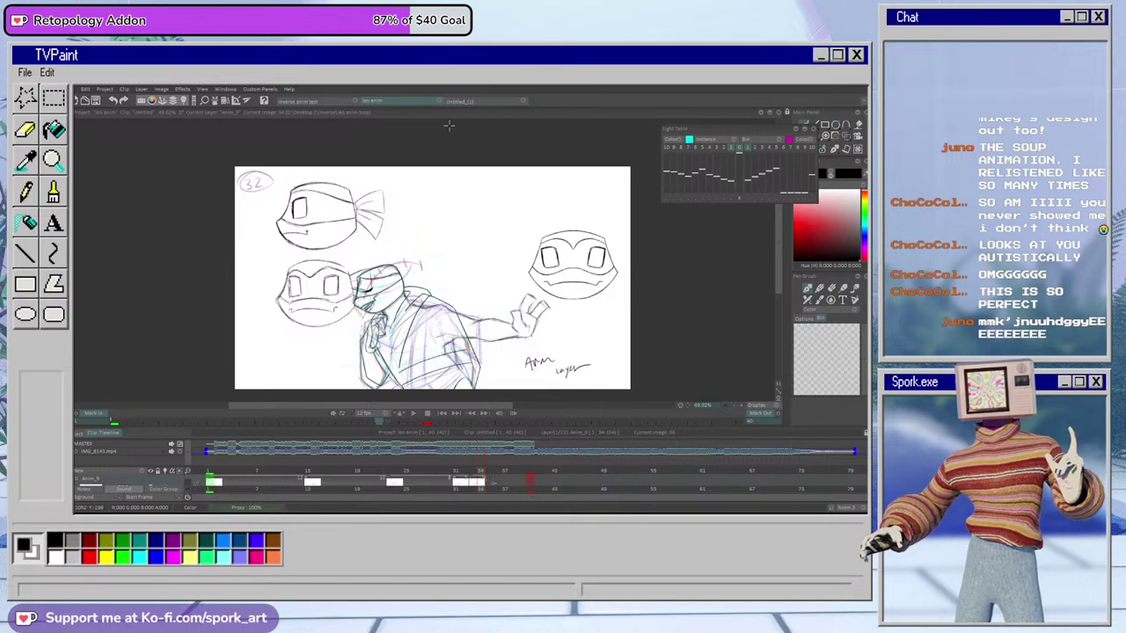
pyautogui.click(312, 104)
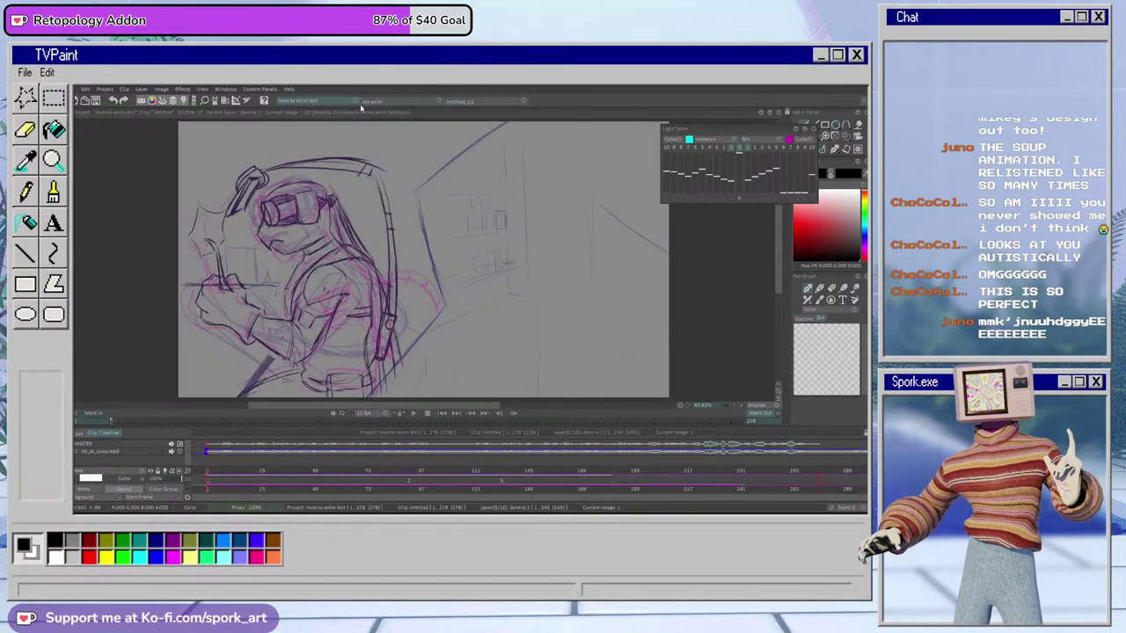
pyautogui.click(408, 102)
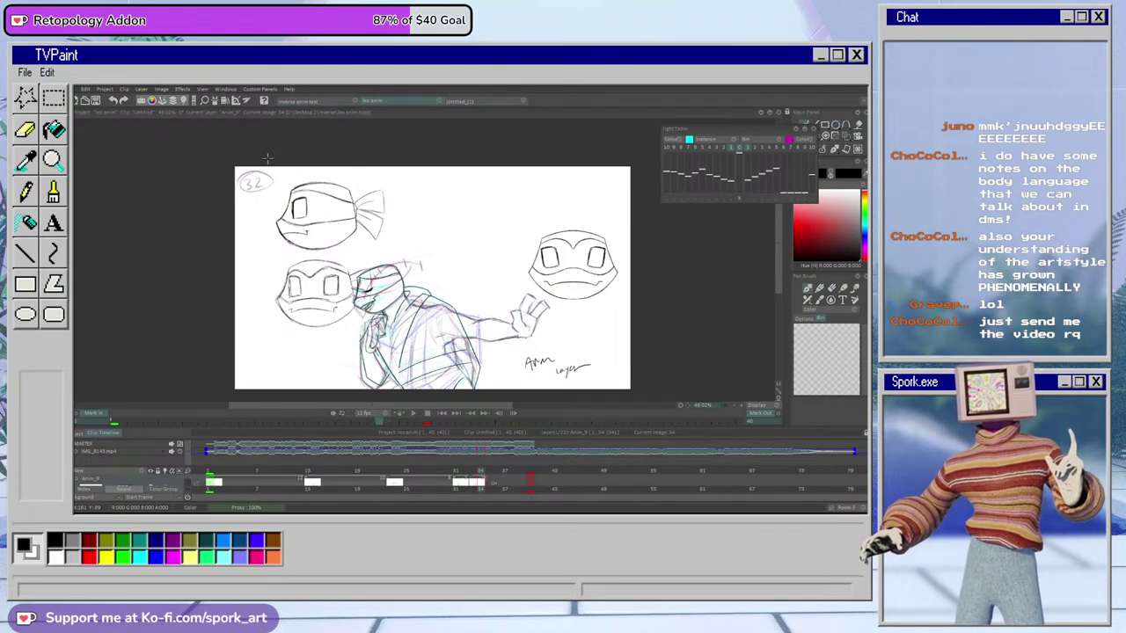
pyautogui.moveTo(71, 146)
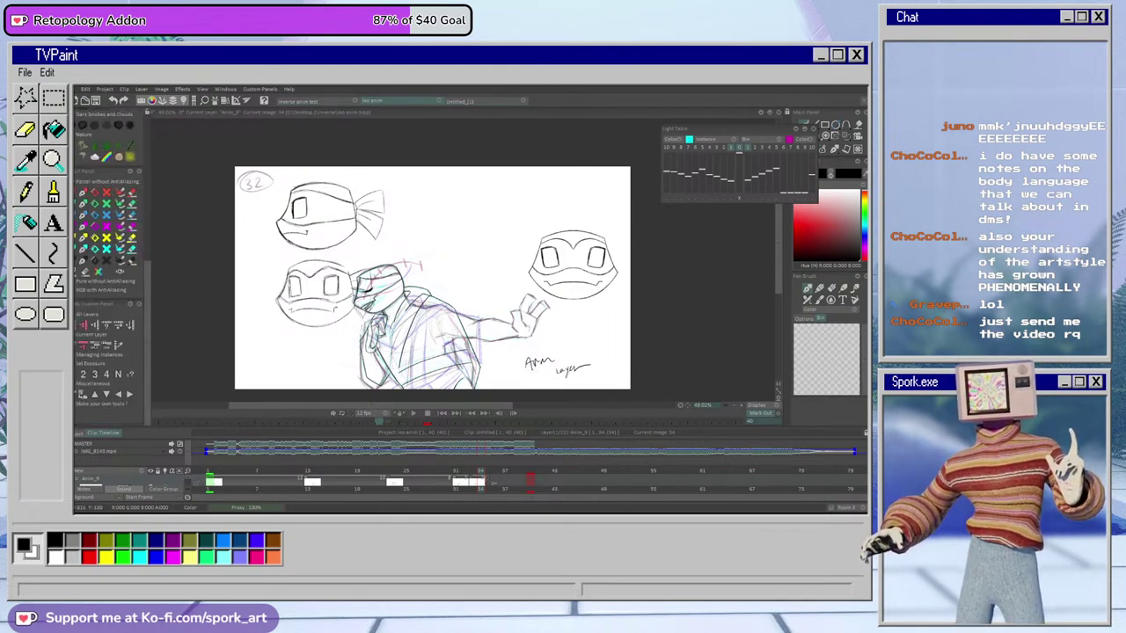